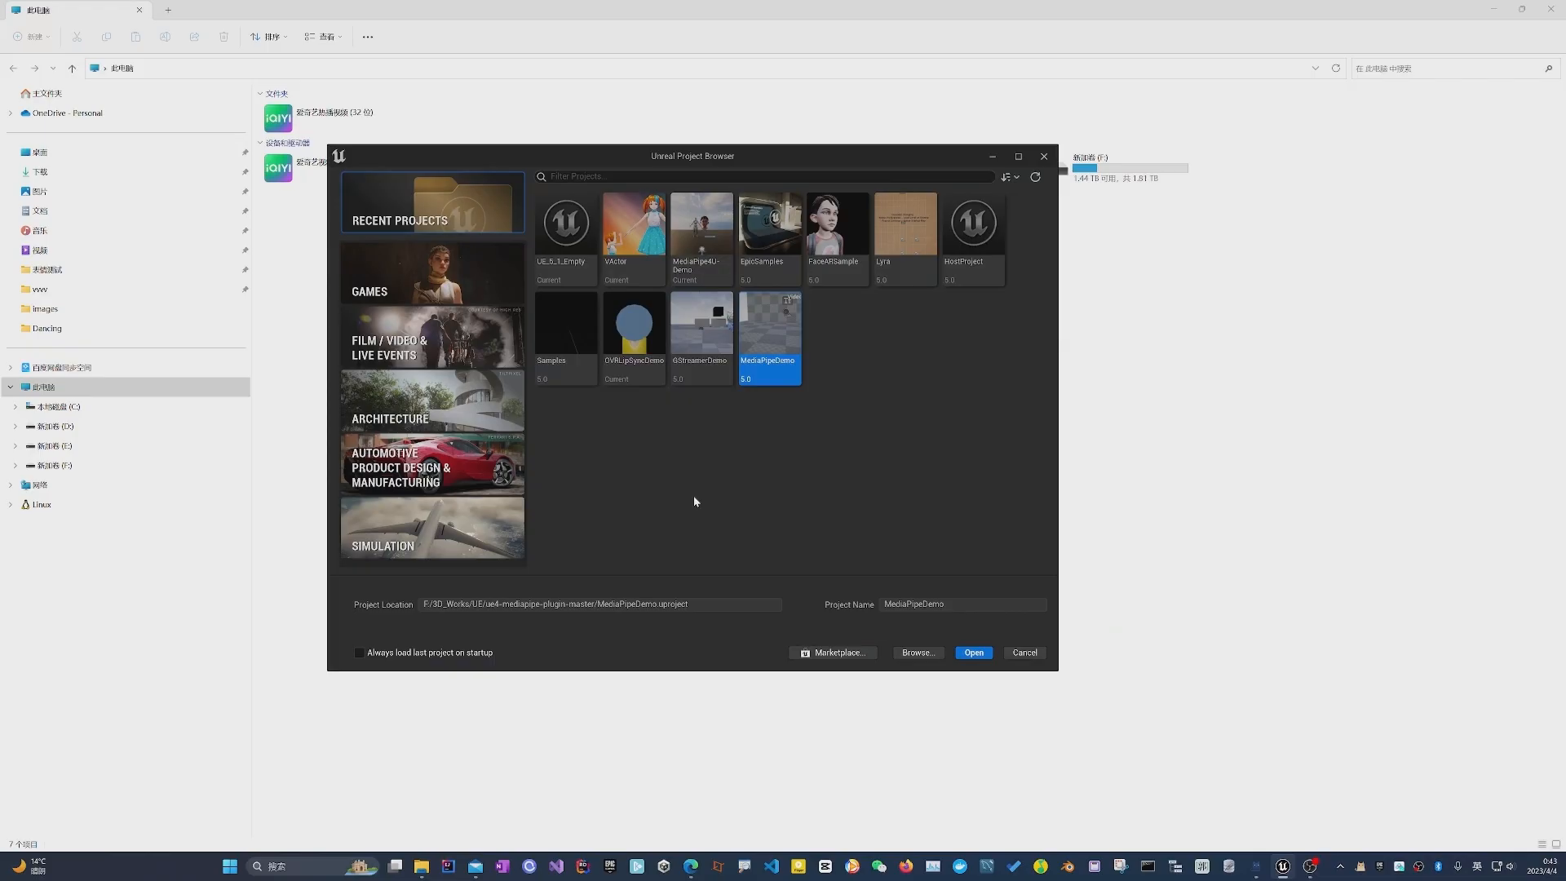
Create a blank C++ project in the Games category named MetaHuman_M4U.
{"action": "left_click", "coordinate": [421, 269]}
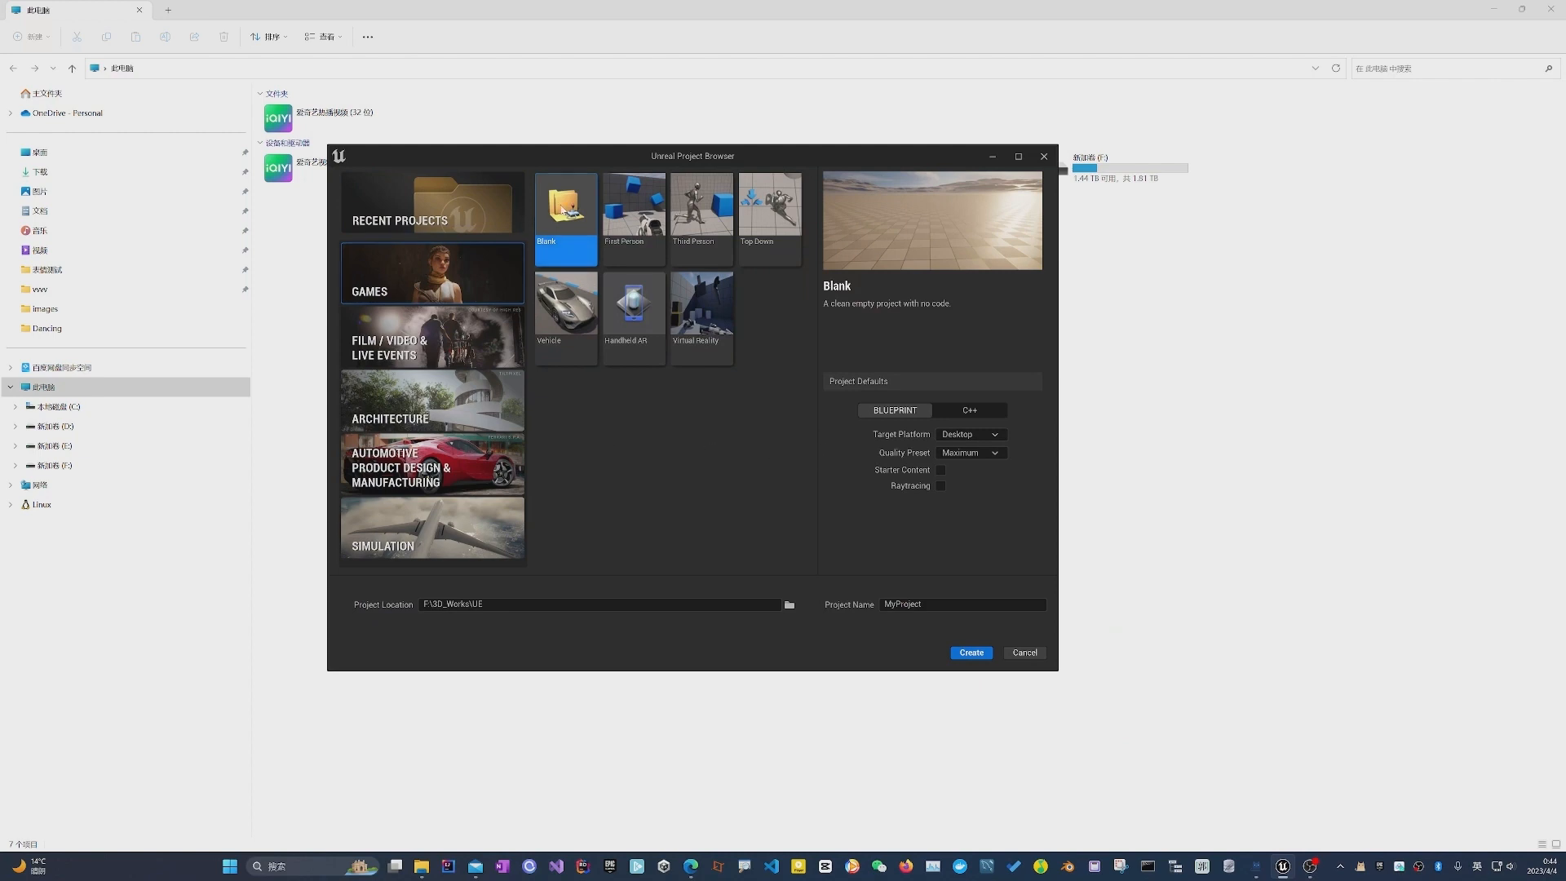
{"action": "left_click", "coordinate": [968, 411]}
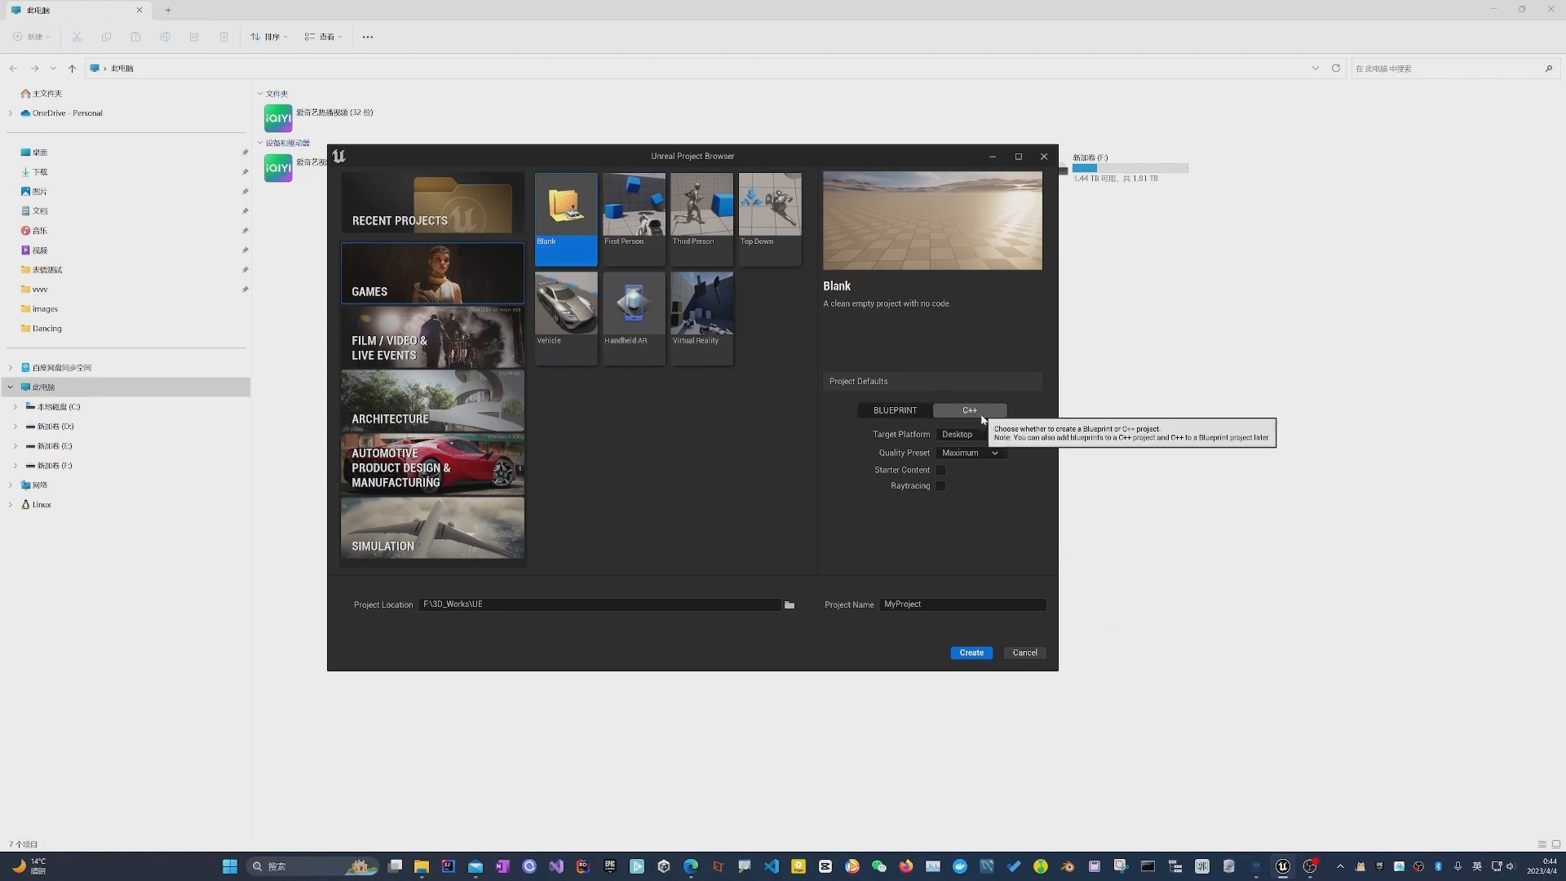
{"action": "key", "text": "Tab"}
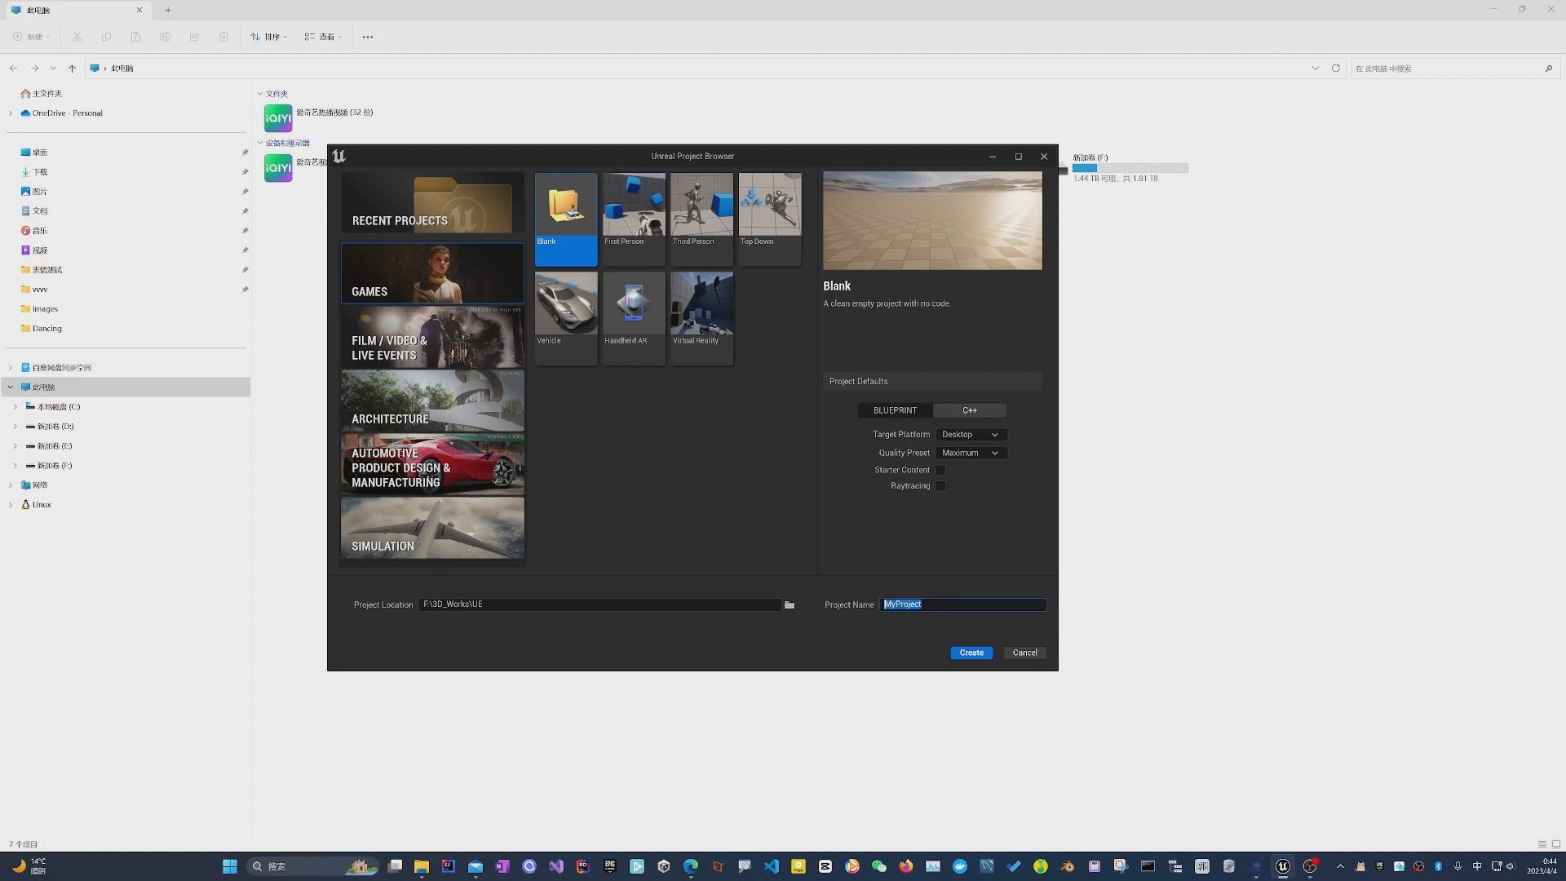
{"action": "type", "text": "Meta"}
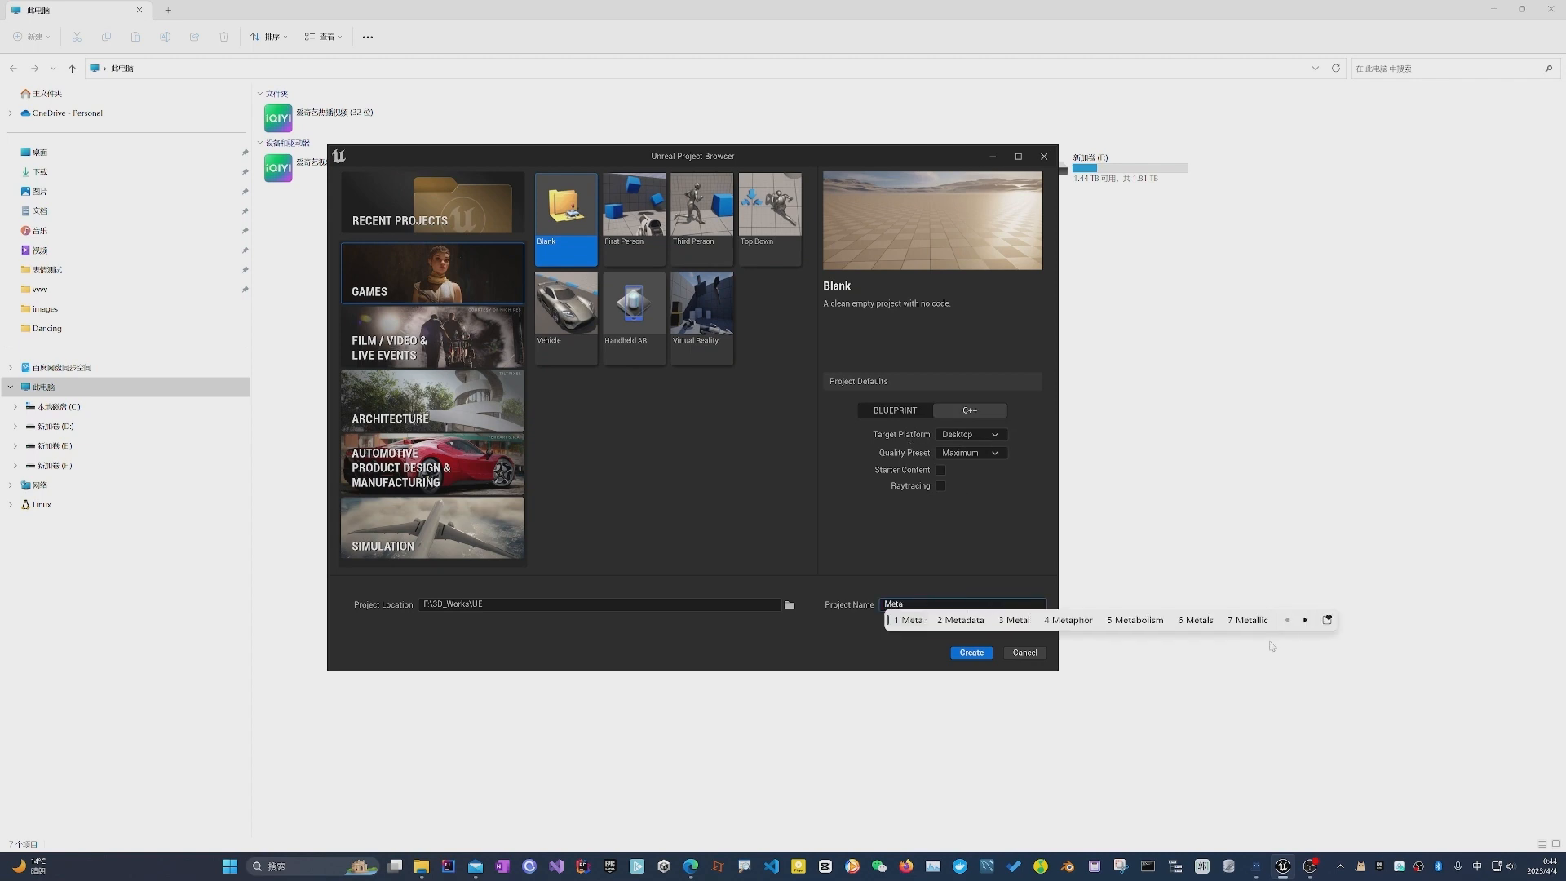
{"action": "key", "text": "shift"}
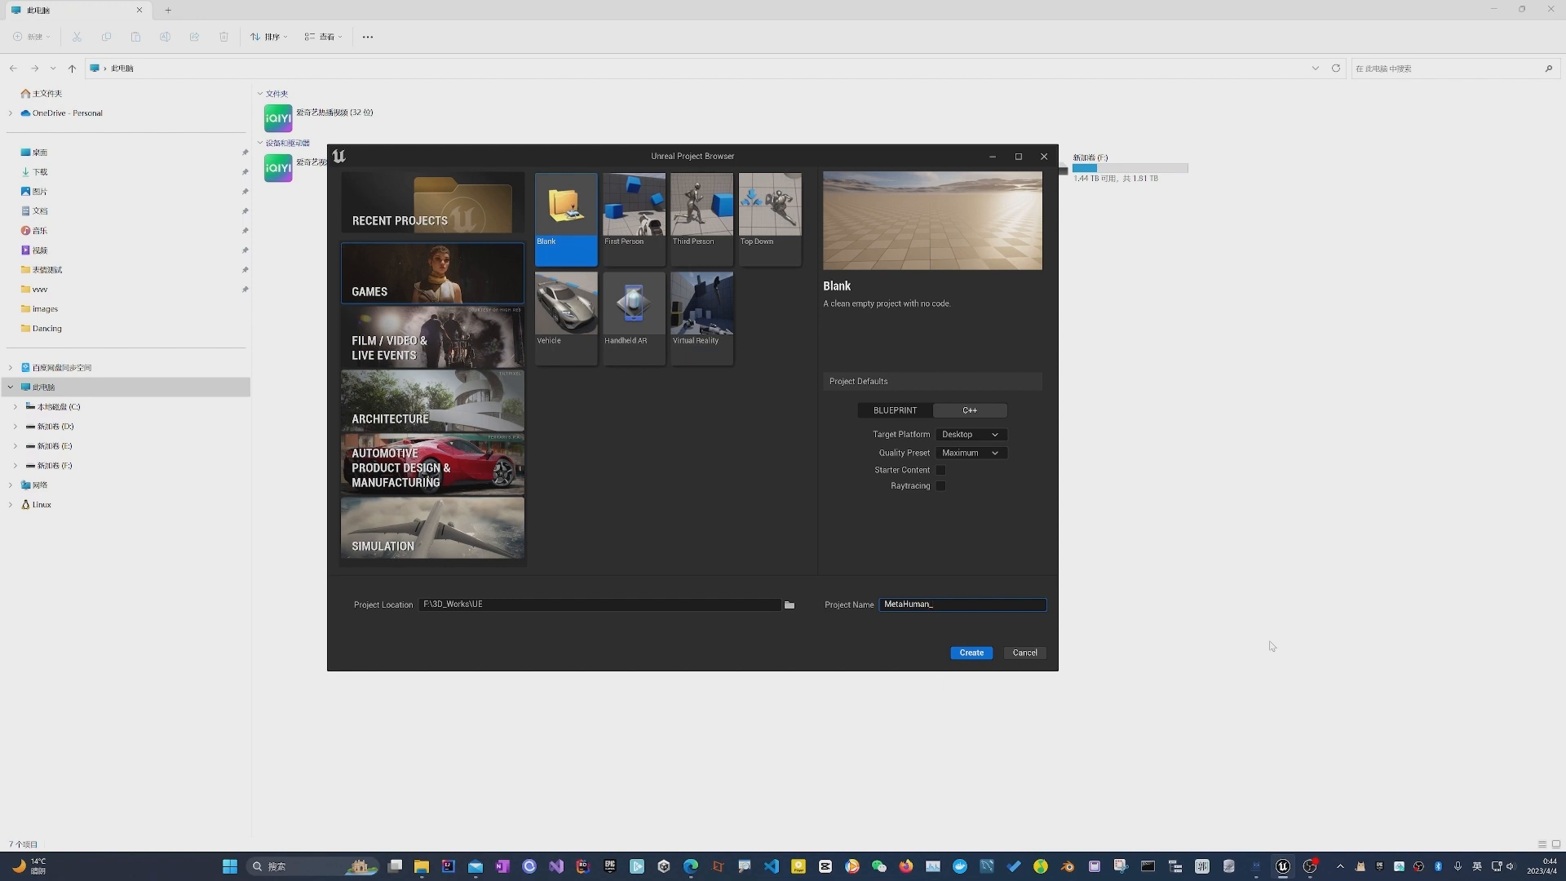
{"action": "type", "text": "<"}
{"action": "key", "text": "BackSpace"}
{"action": "type", "text": "M$U"}
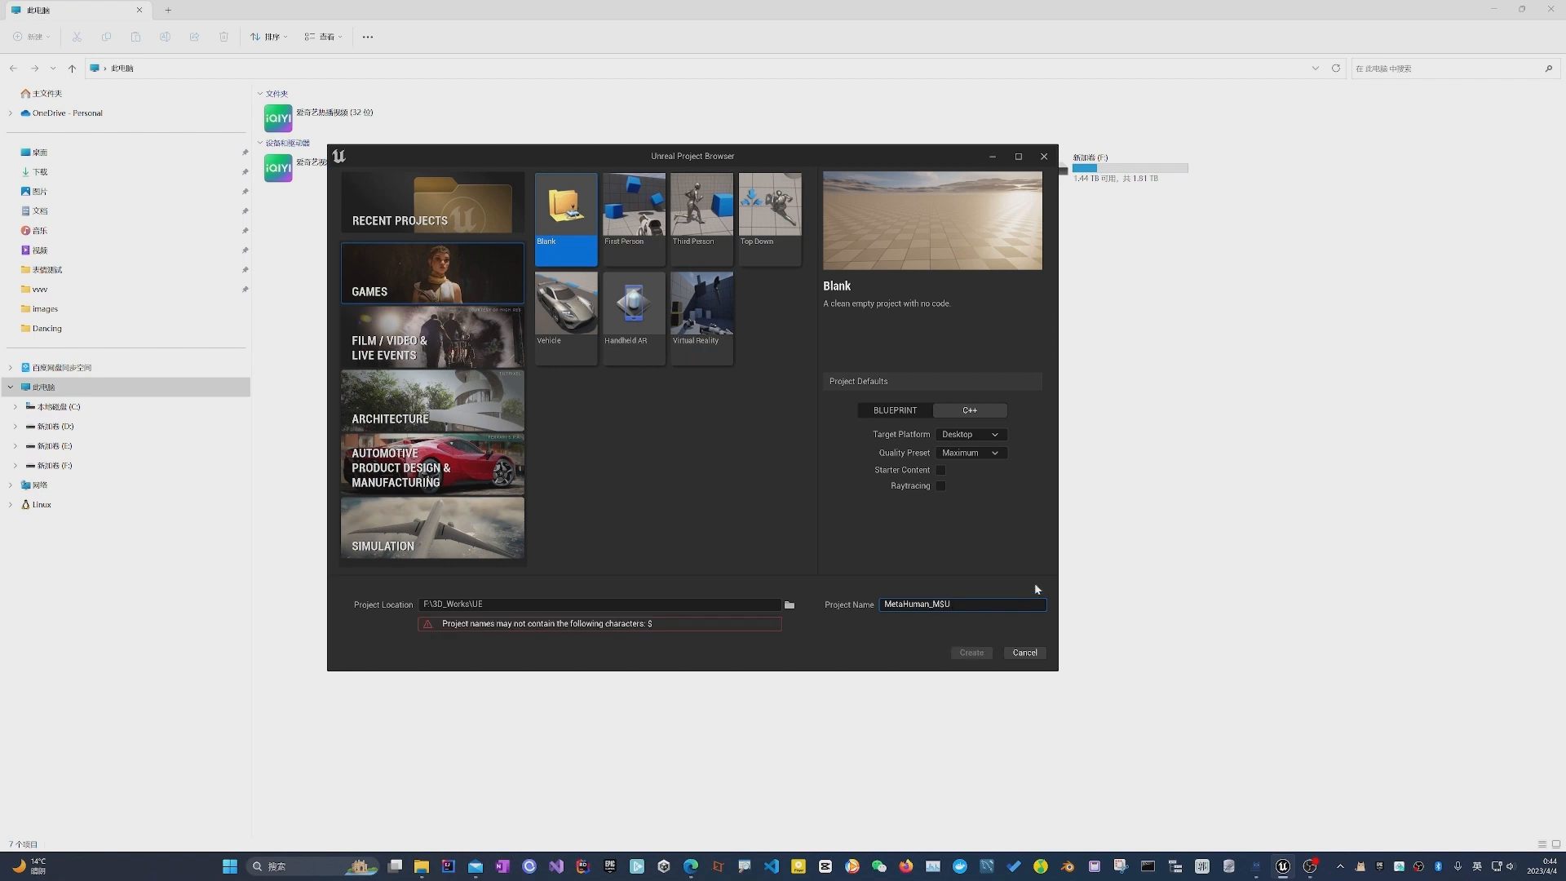
{"action": "key", "text": "BackSpace"}
{"action": "type", "text": "4"}
{"action": "key", "text": "Return"}
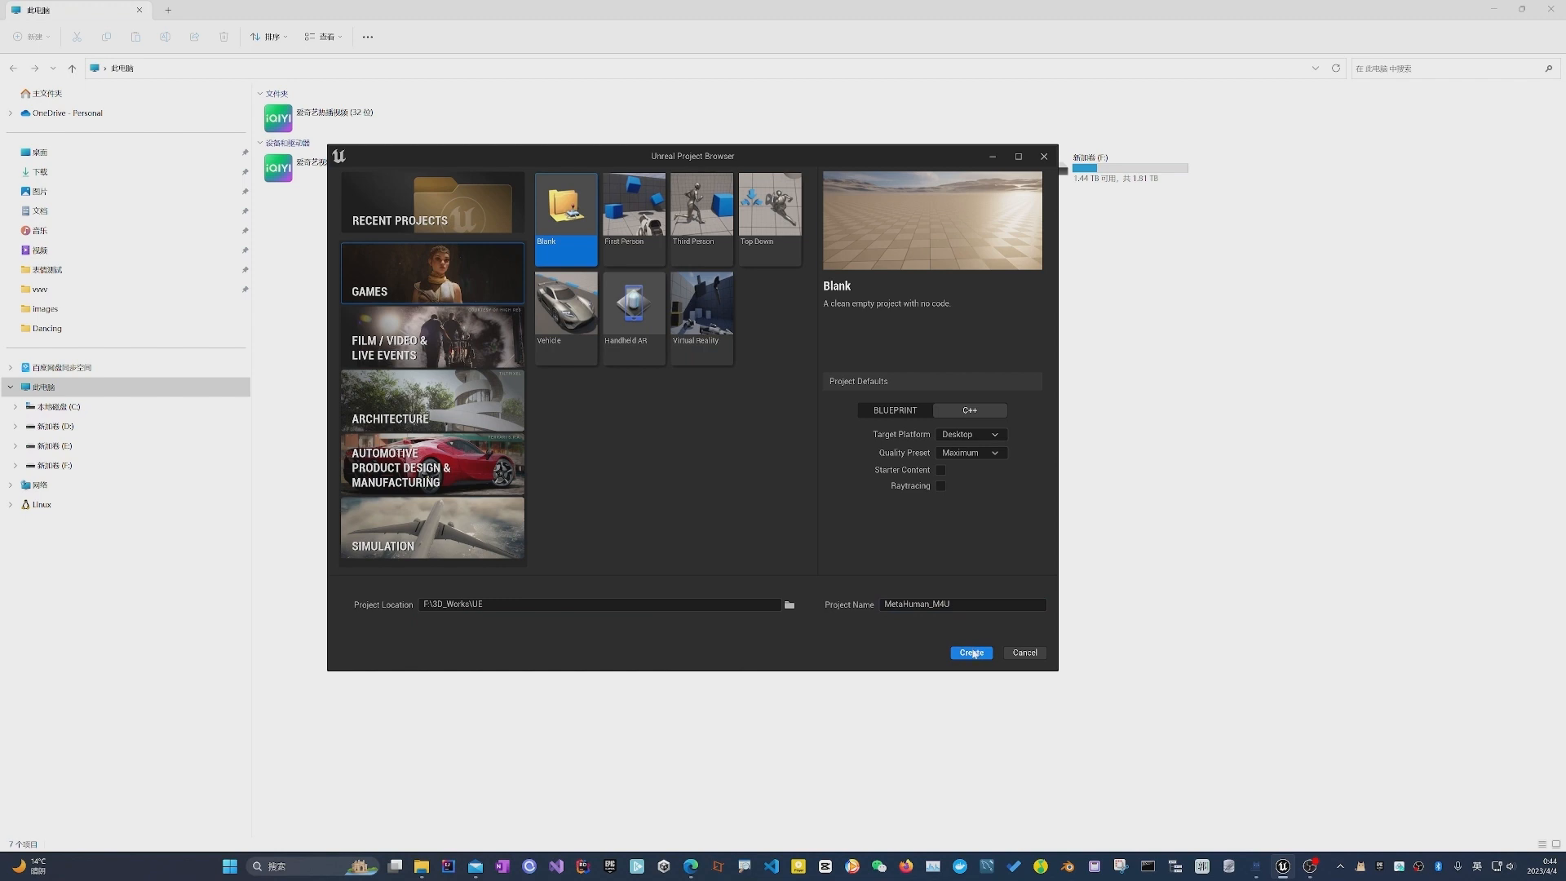
{"action": "left_click", "coordinate": [973, 653]}
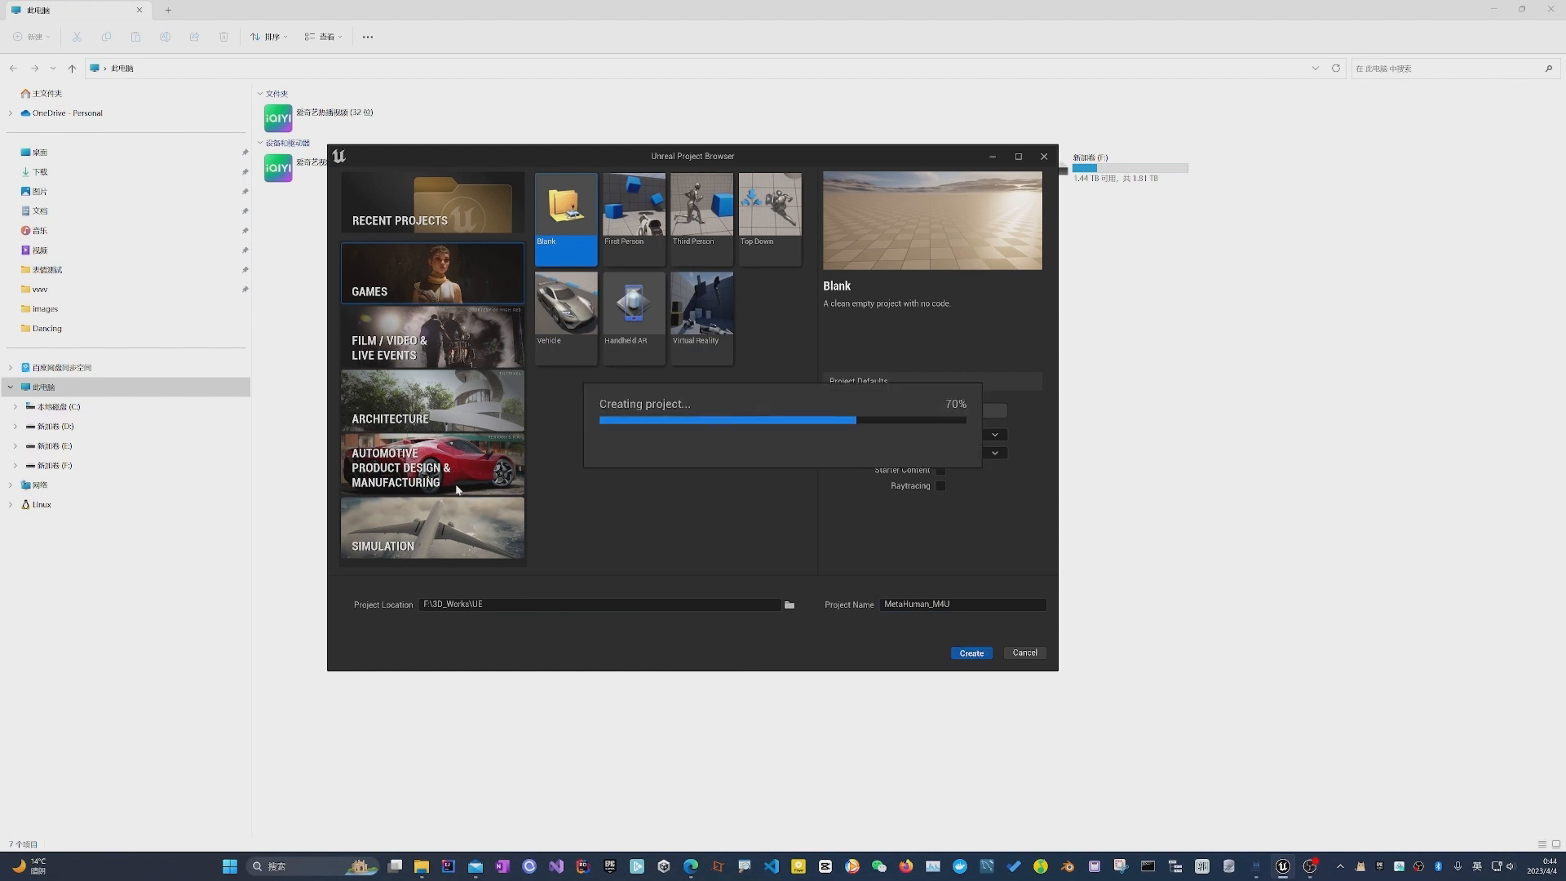
Switch to the Edge browser, search the web for "metahuman doc" and open the official MetaHuman Documentation.
{"action": "left_click", "coordinate": [689, 867]}
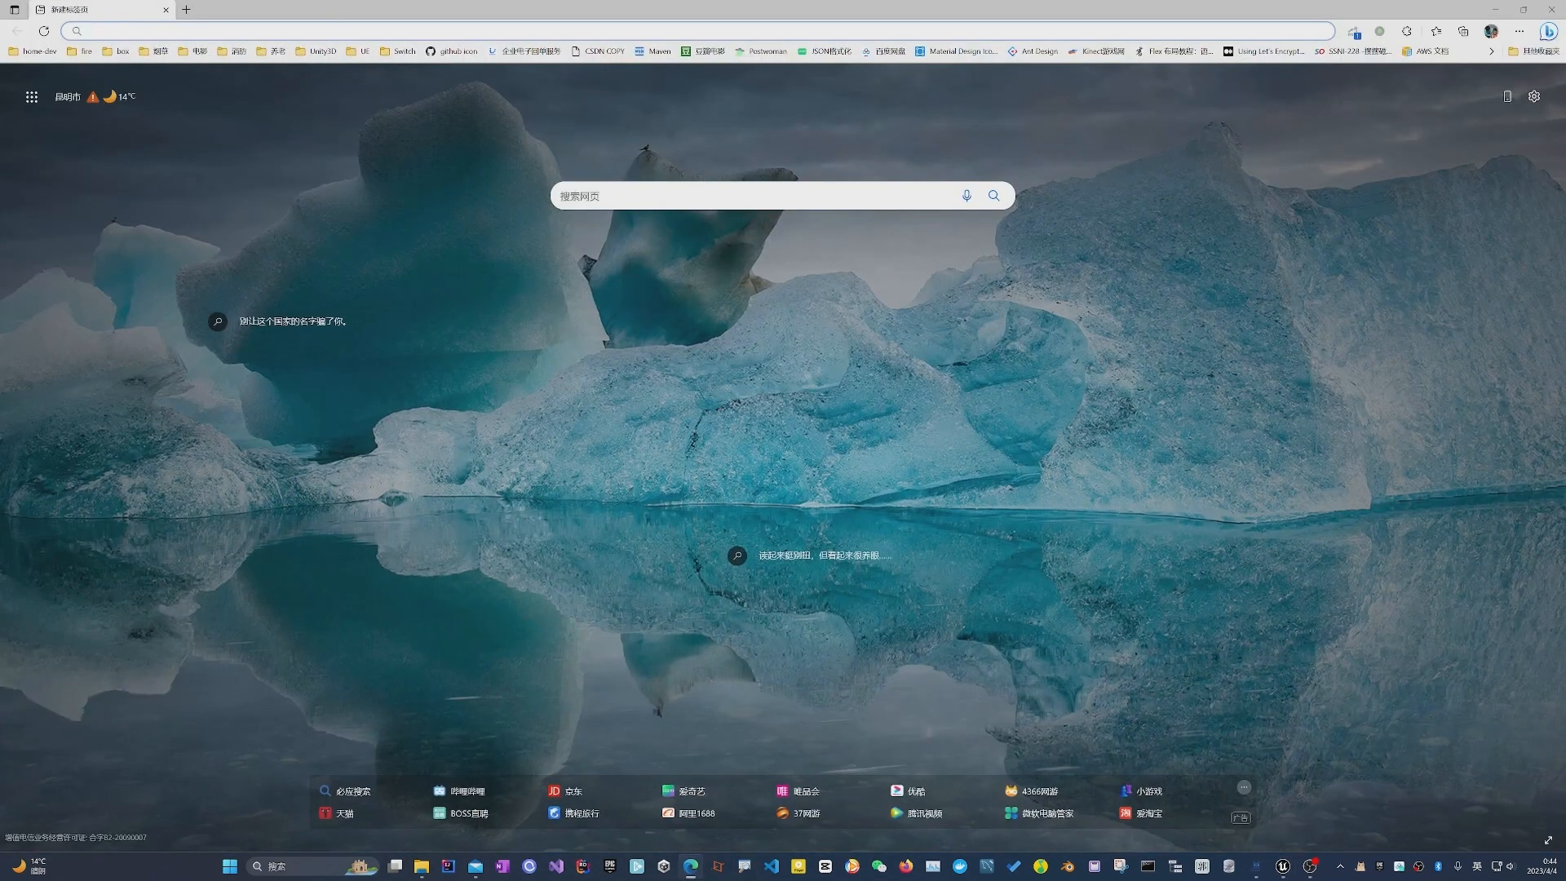
{"action": "type", "text": "metahuman doc"}
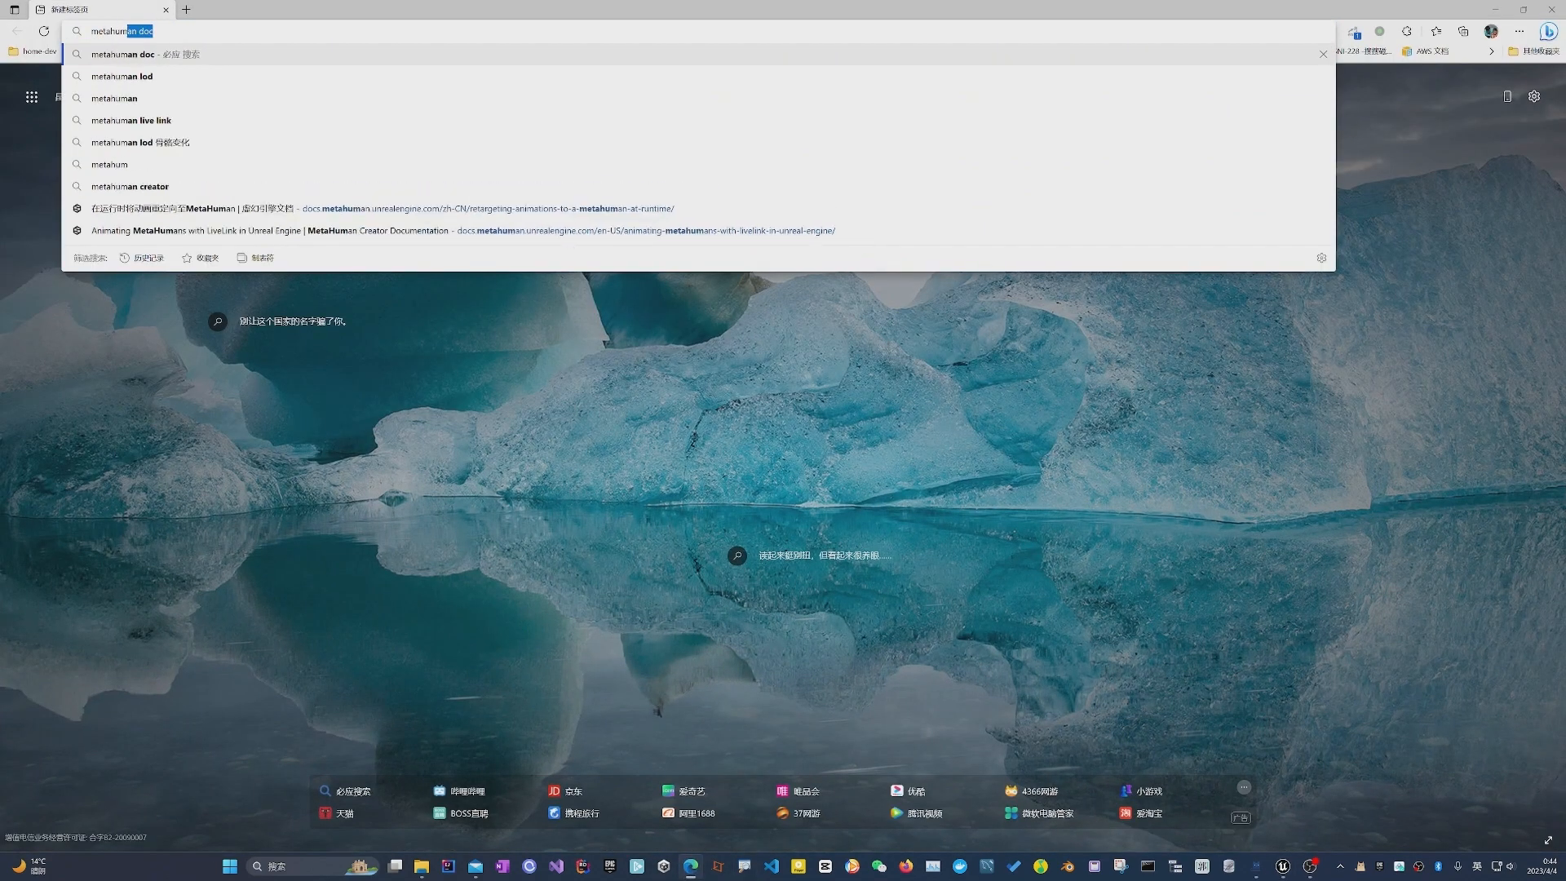
{"action": "key", "text": "Return"}
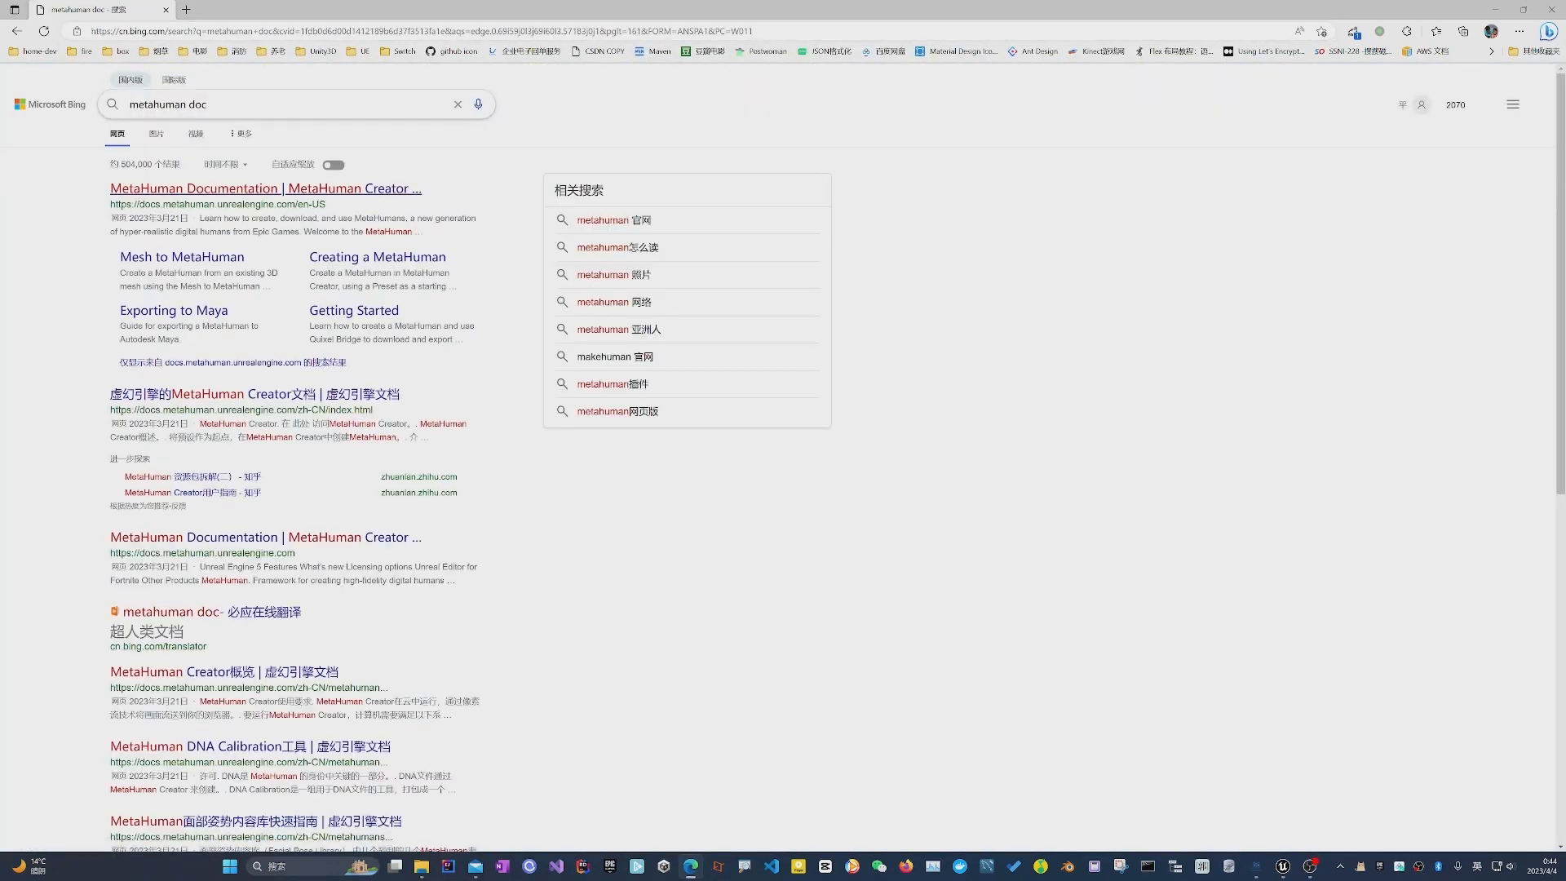
{"action": "left_click", "coordinate": [172, 191]}
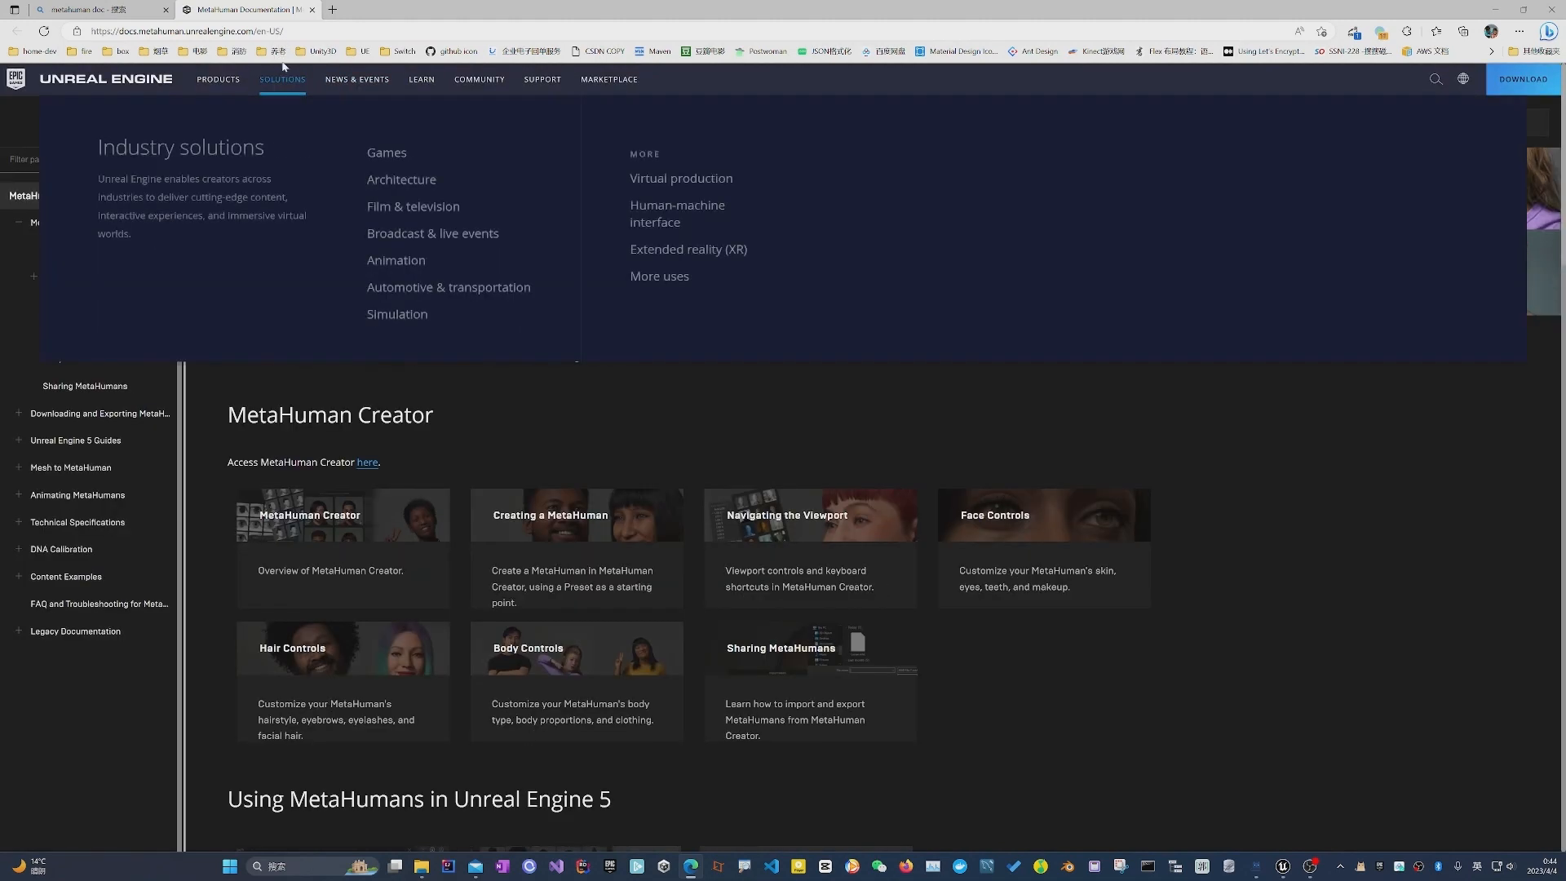
Open the MediaPipe4U-Demo repository on GitHub in a new browser tab and view its clean_project.bat file.
{"action": "left_click", "coordinate": [333, 10]}
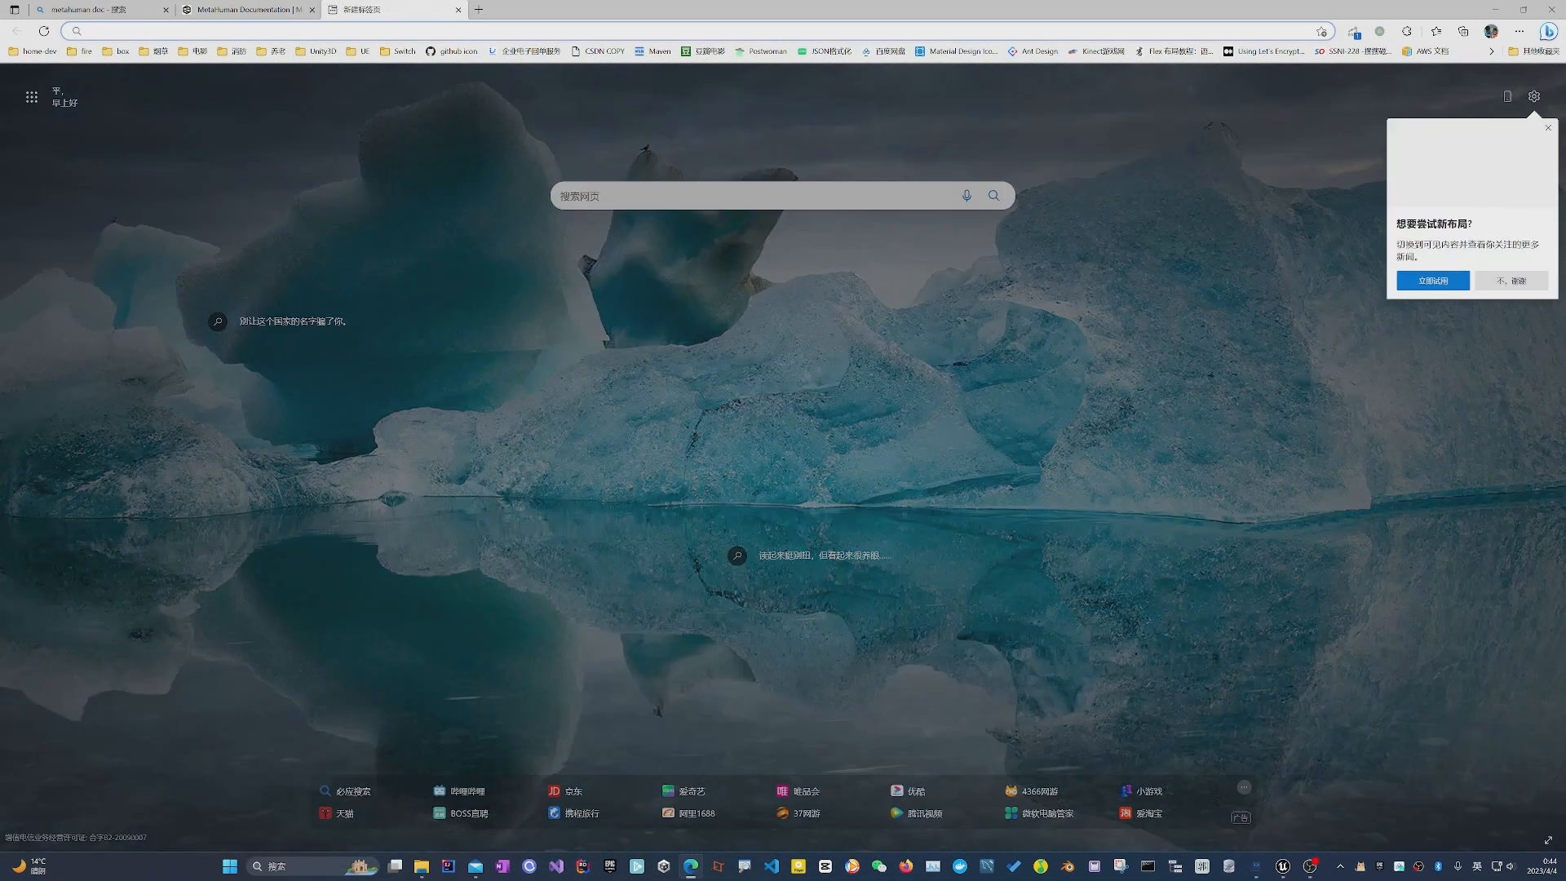
{"action": "type", "text": "m"}
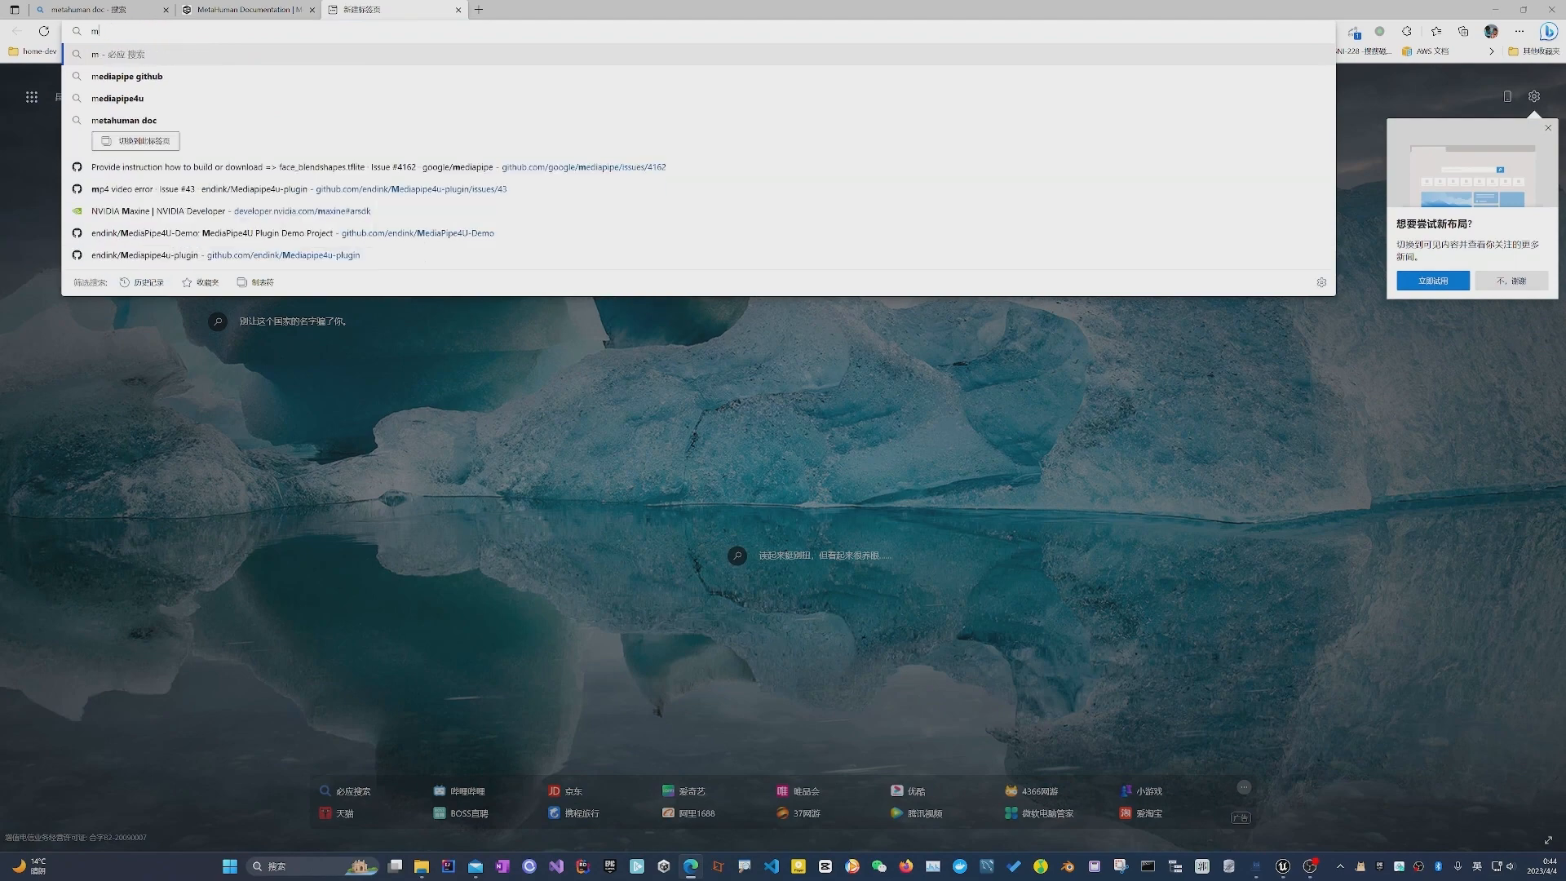
{"action": "type", "text": "ediapipe demo"}
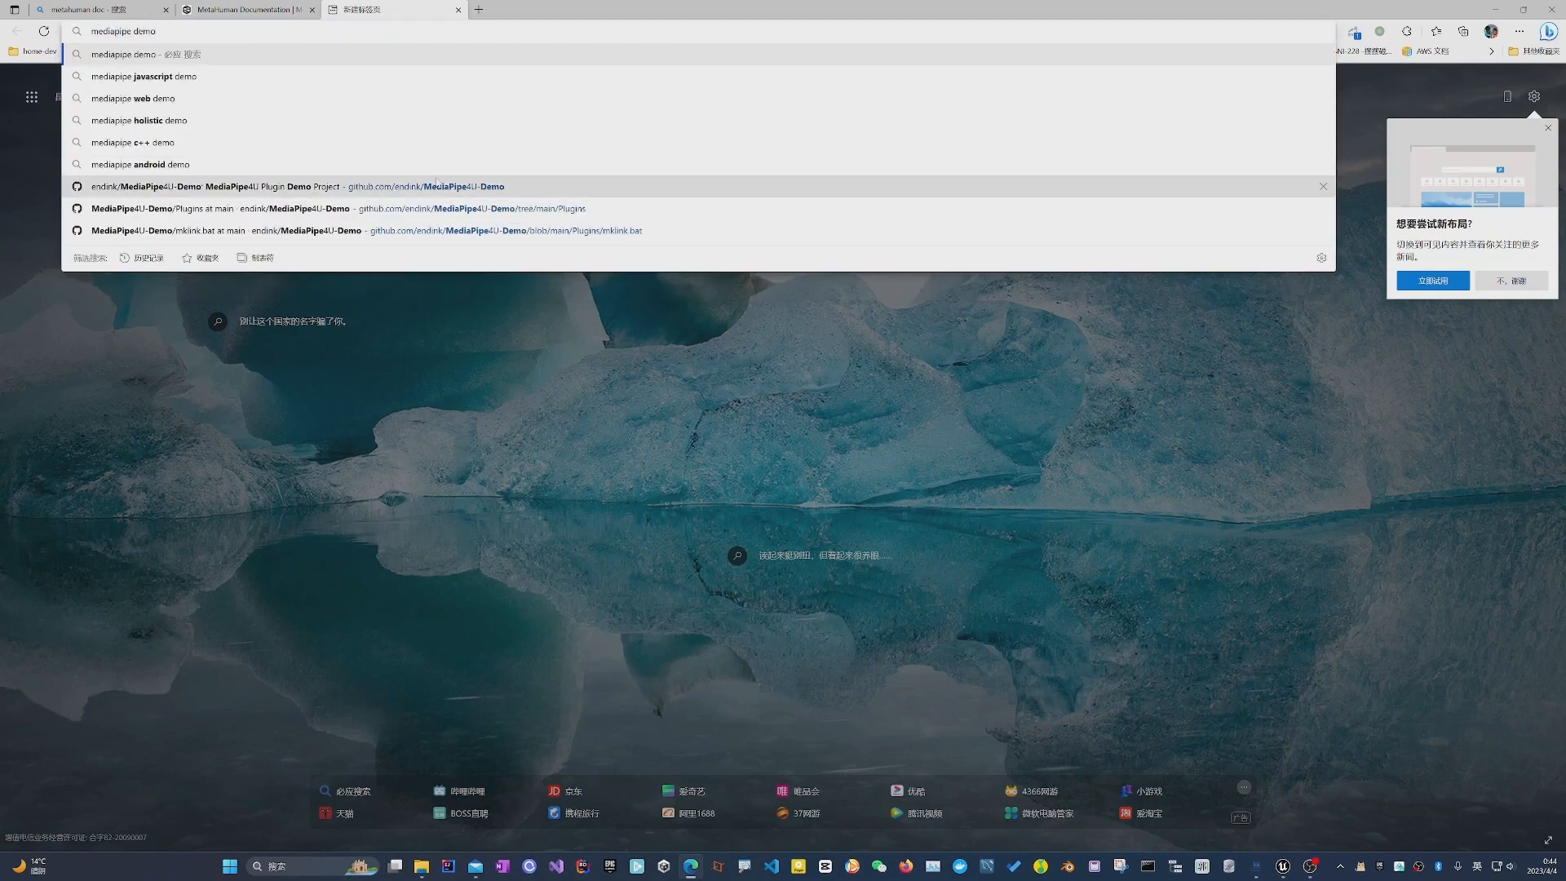
{"action": "left_click", "coordinate": [437, 184]}
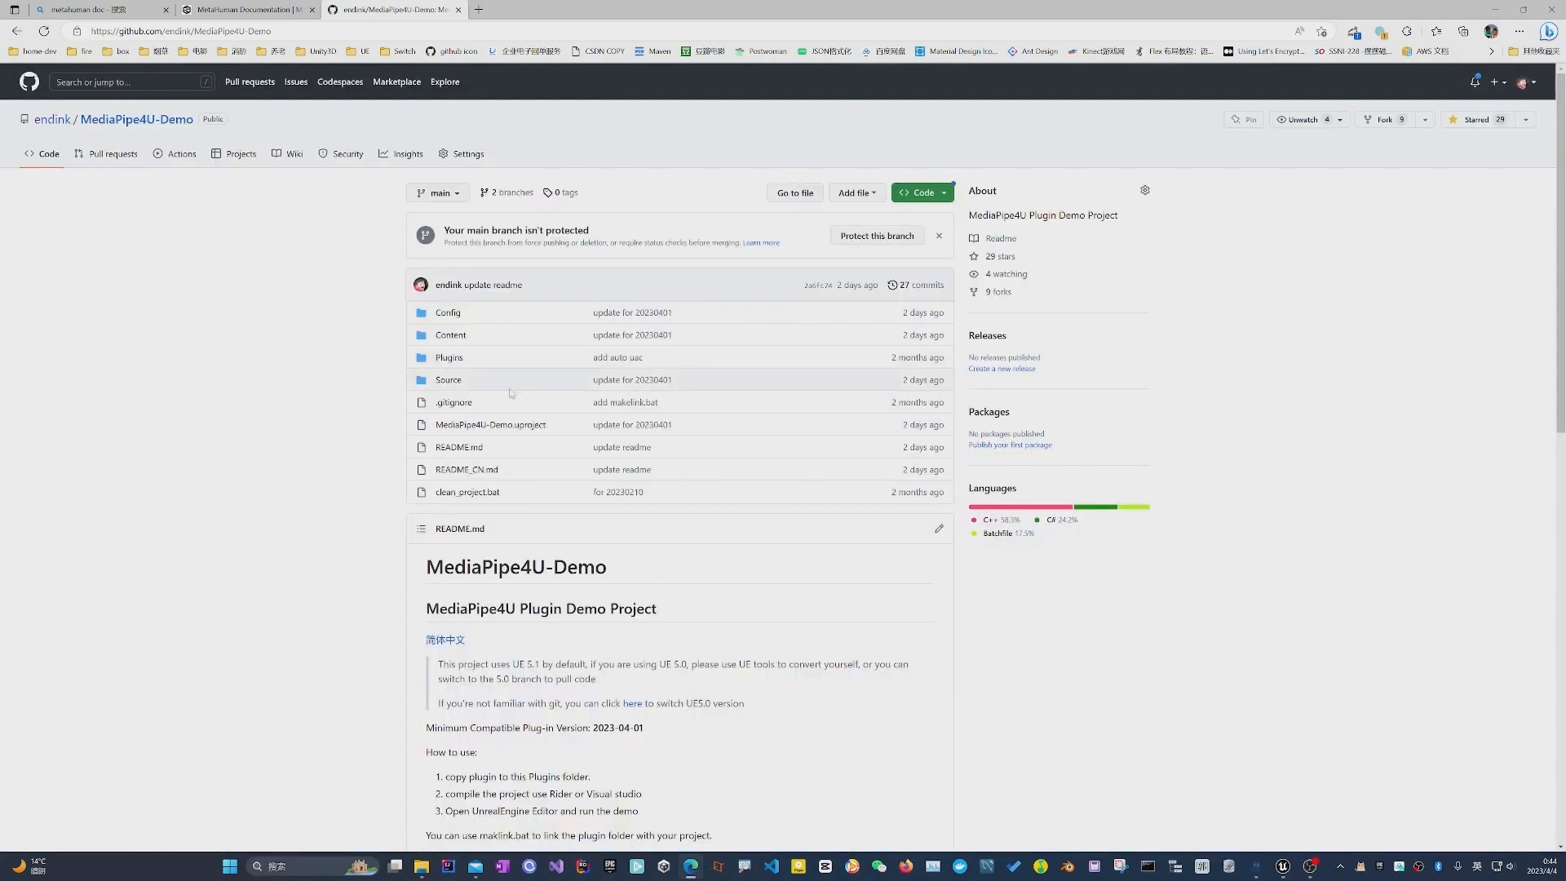
{"action": "left_click", "coordinate": [249, 9]}
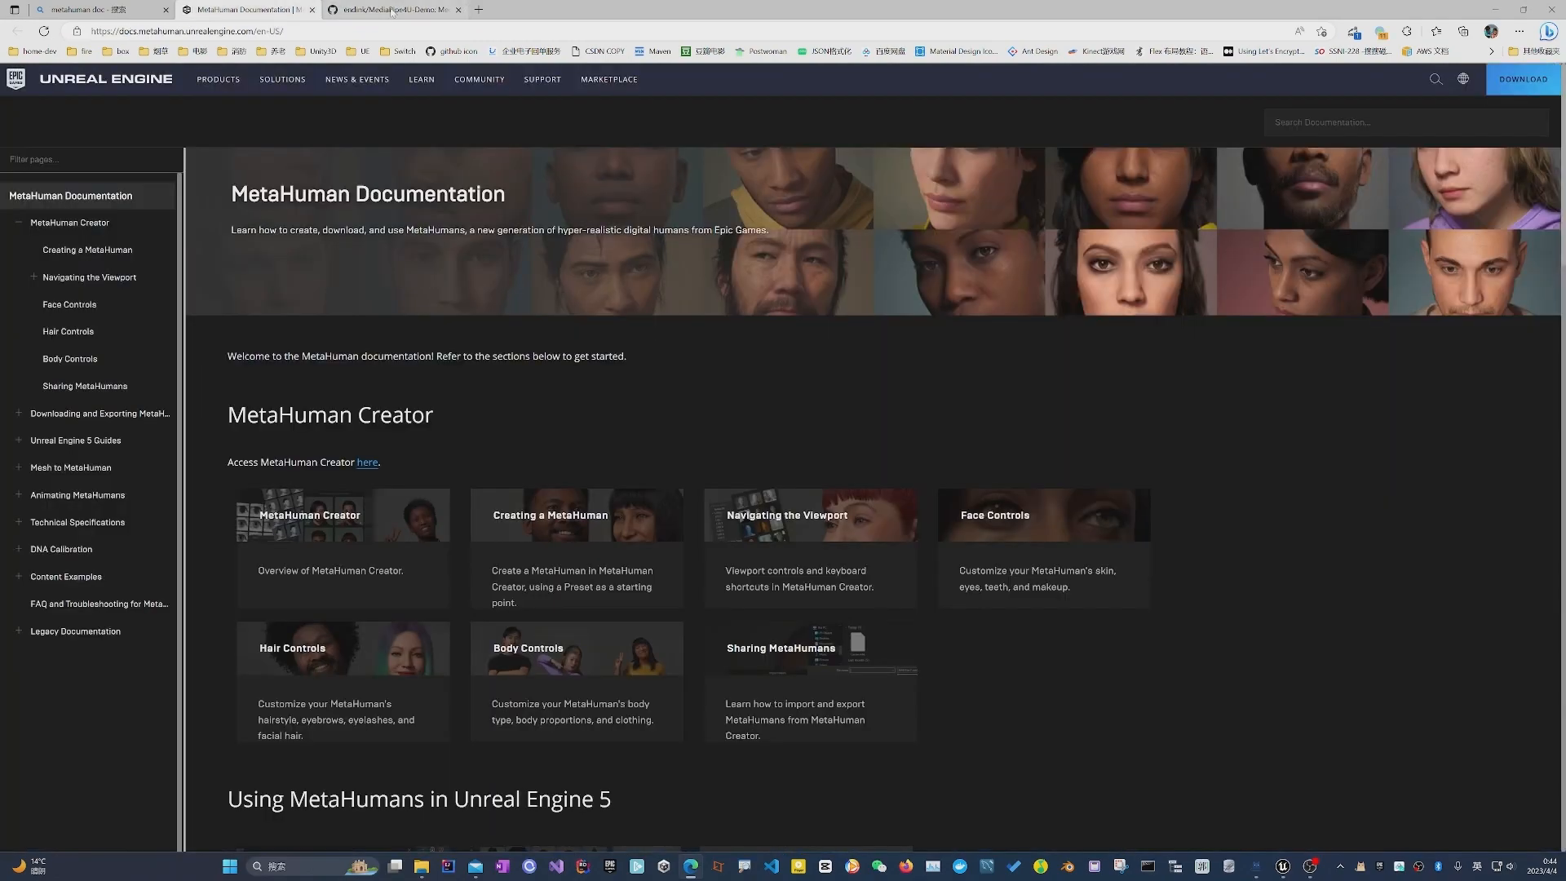
{"action": "left_click", "coordinate": [395, 9]}
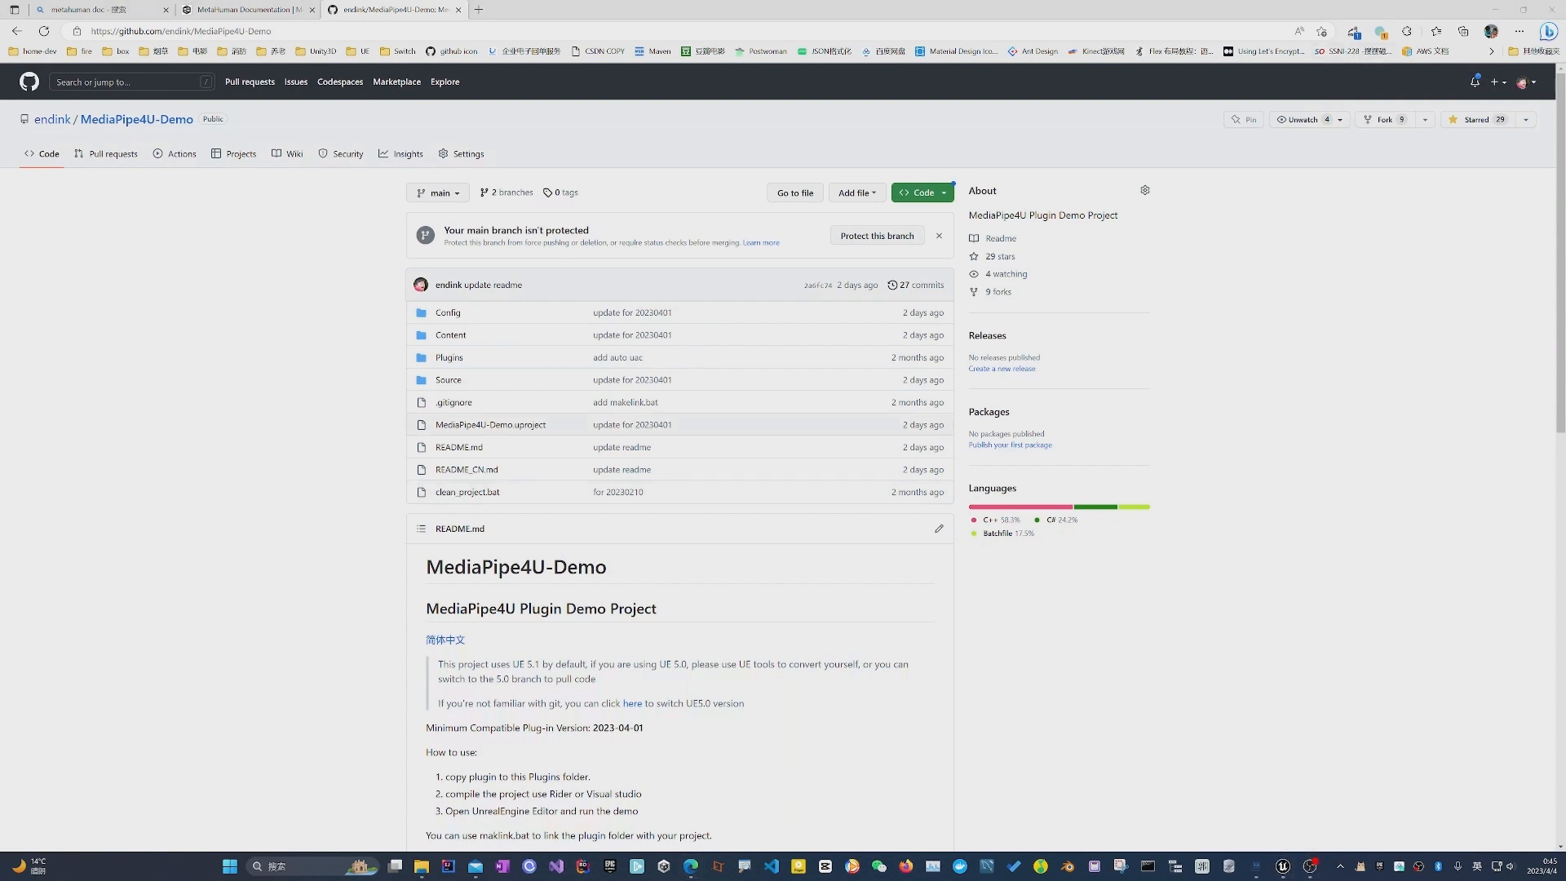
{"action": "key", "text": "alt+Tab"}
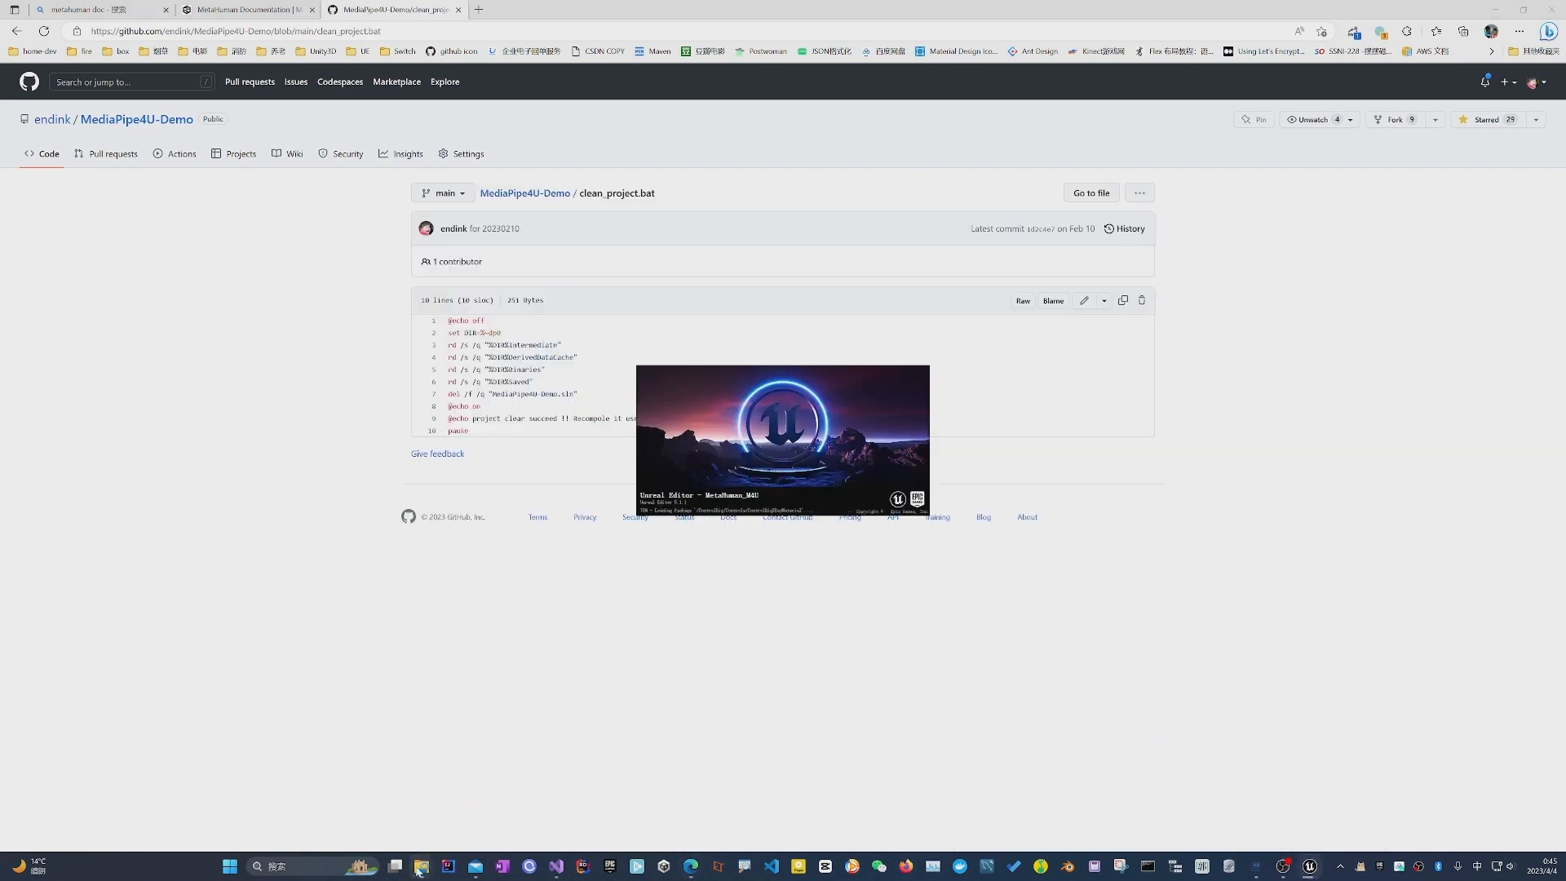
Switch to the File Explorer window showing the UE folder and open the MetaHuman_M4U project folder.
{"action": "mouse_move", "coordinate": [422, 867]}
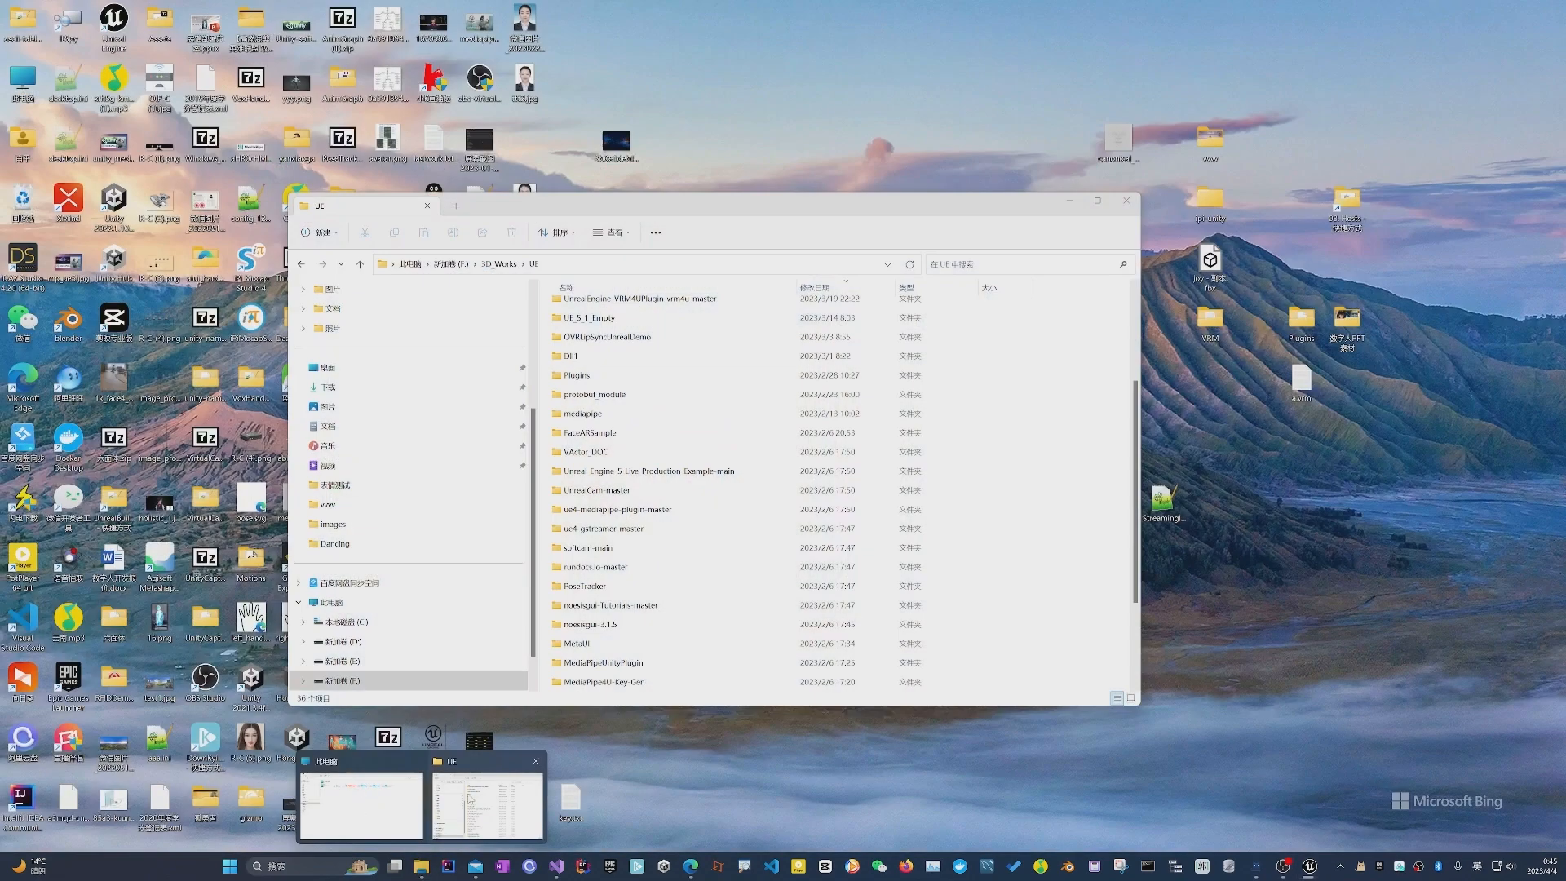
{"action": "left_click", "coordinate": [488, 804]}
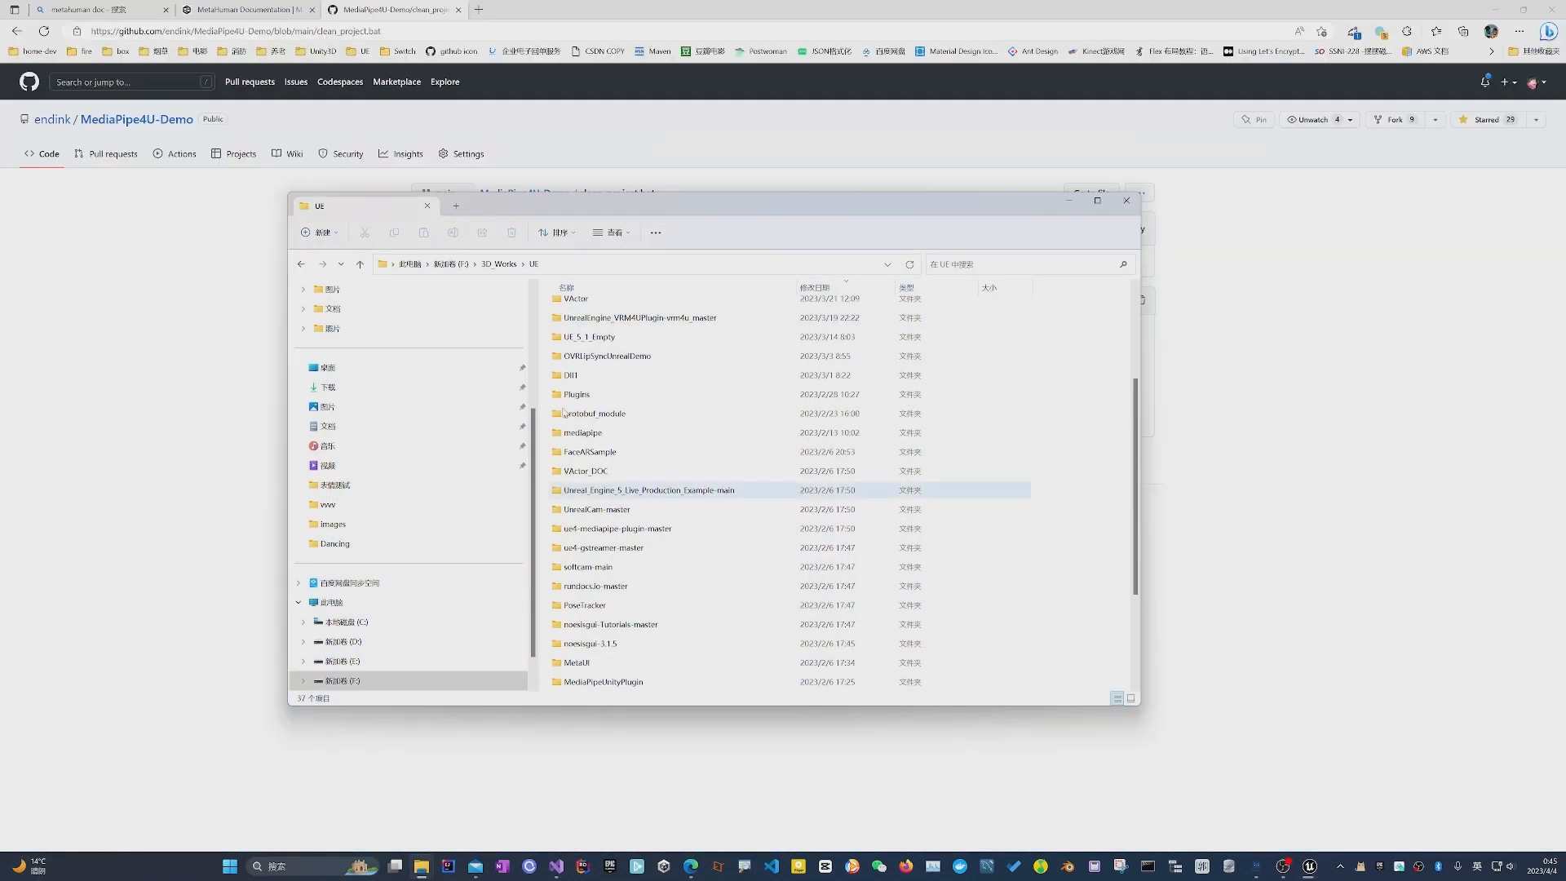
{"action": "left_click", "coordinate": [498, 264]}
{"action": "double_click", "coordinate": [591, 578]}
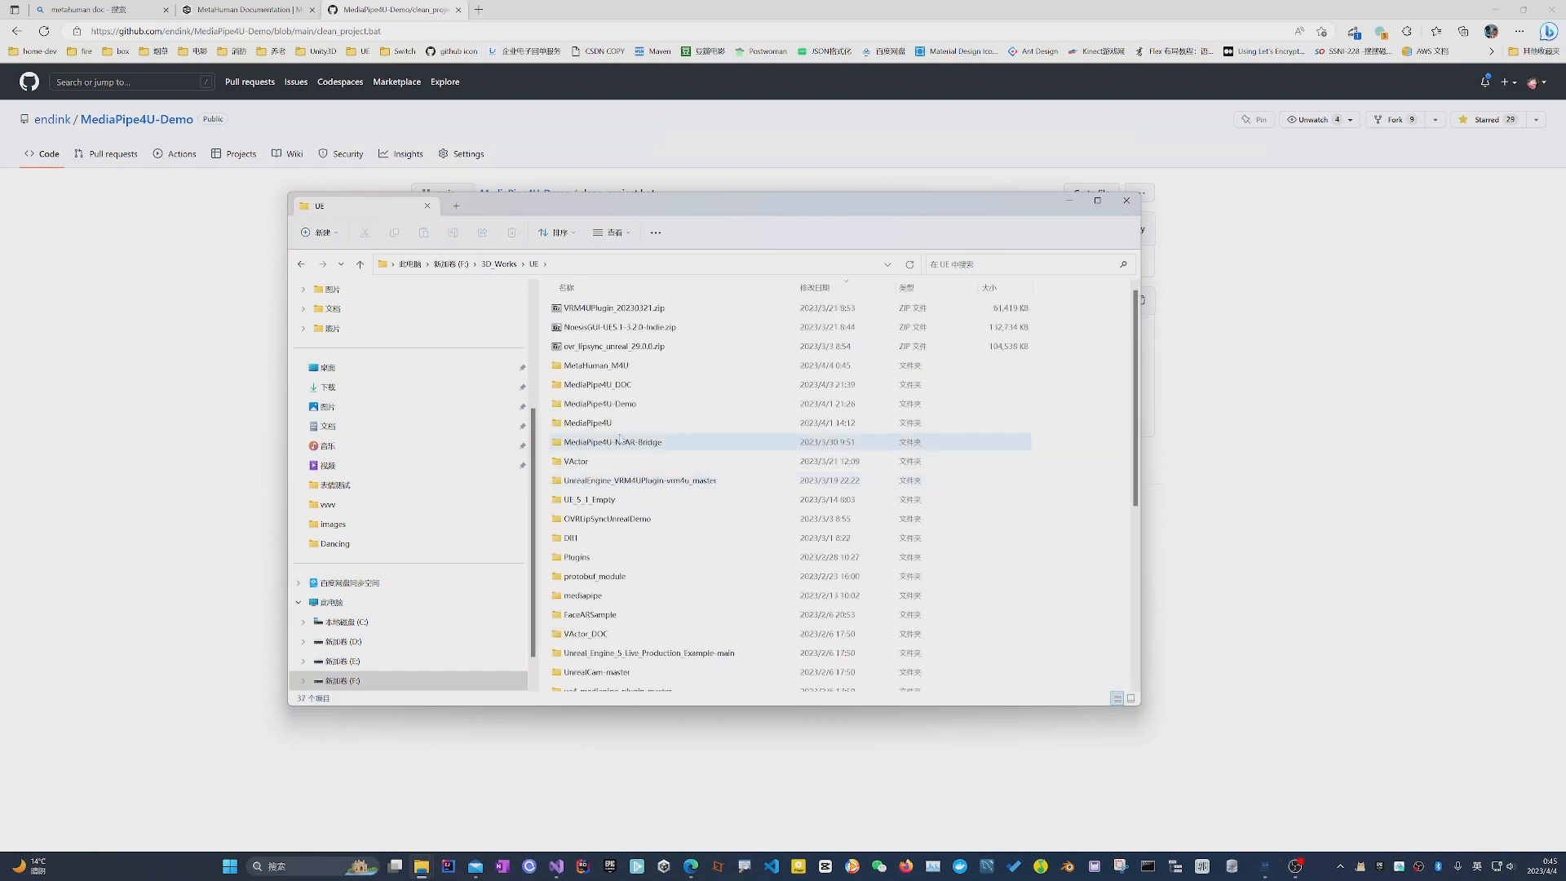
{"action": "left_click", "coordinate": [598, 365]}
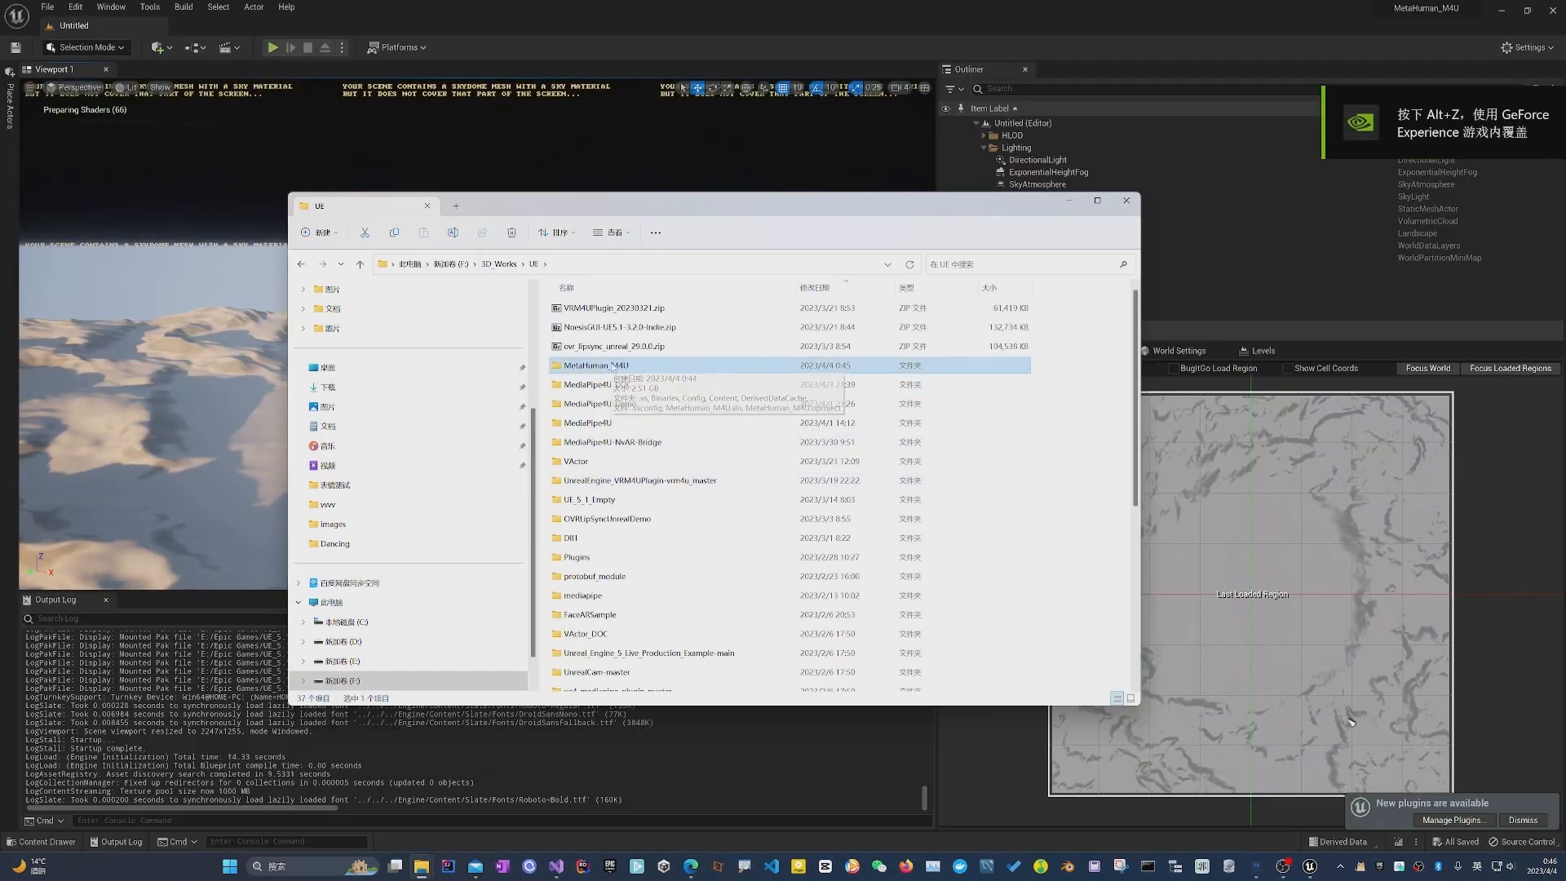
{"action": "mouse_move", "coordinate": [546, 354]}
{"action": "left_mouse_down"}
{"action": "mouse_move", "coordinate": [633, 377]}
{"action": "mouse_move", "coordinate": [560, 359]}
{"action": "left_mouse_up"}
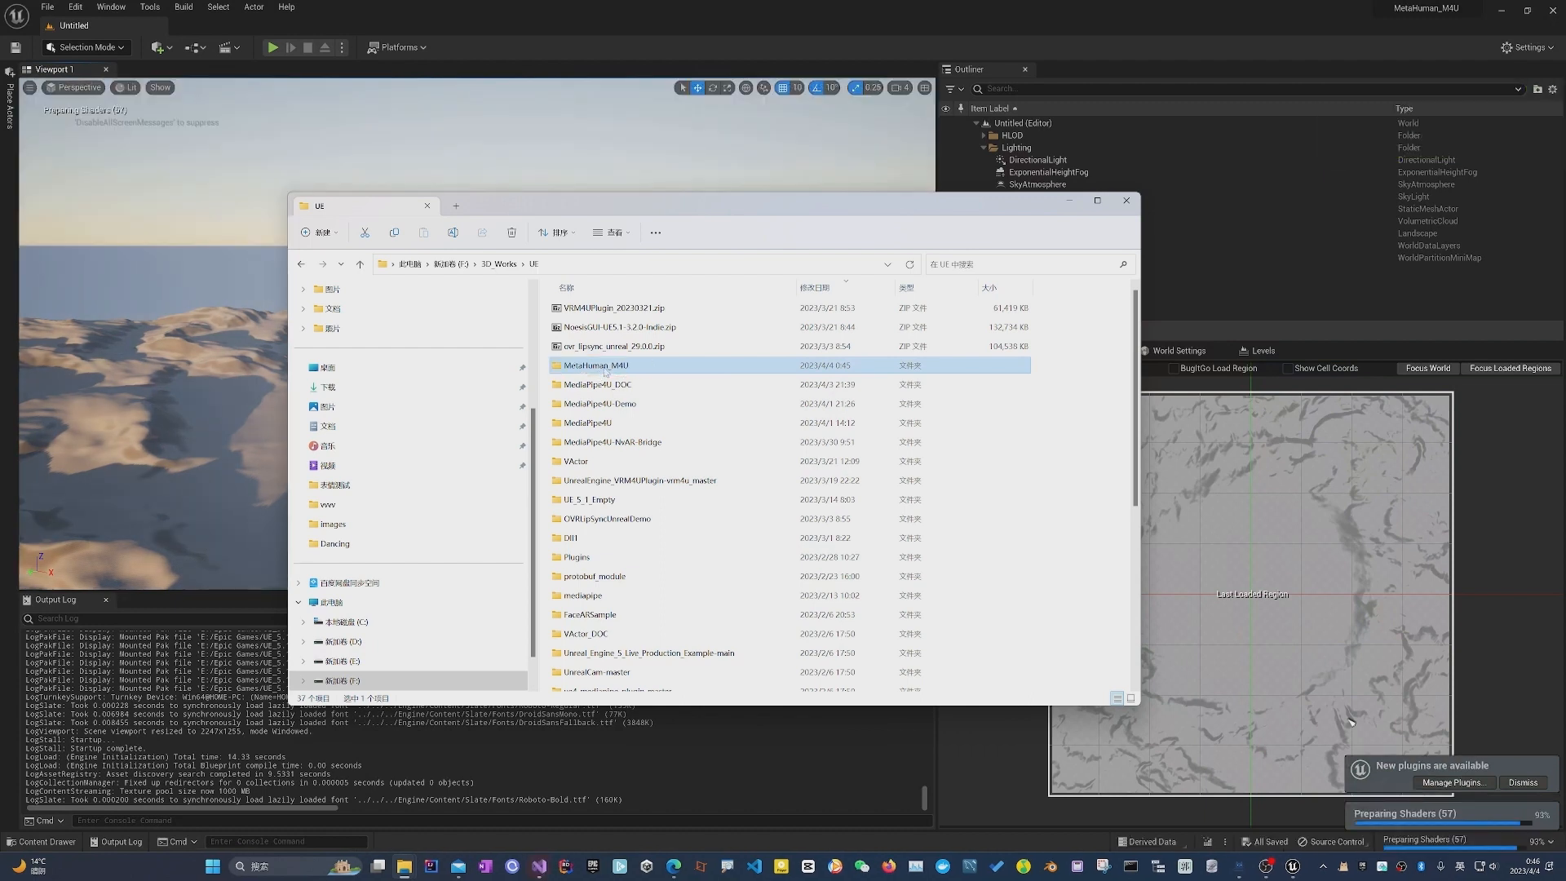
{"action": "double_click", "coordinate": [610, 366]}
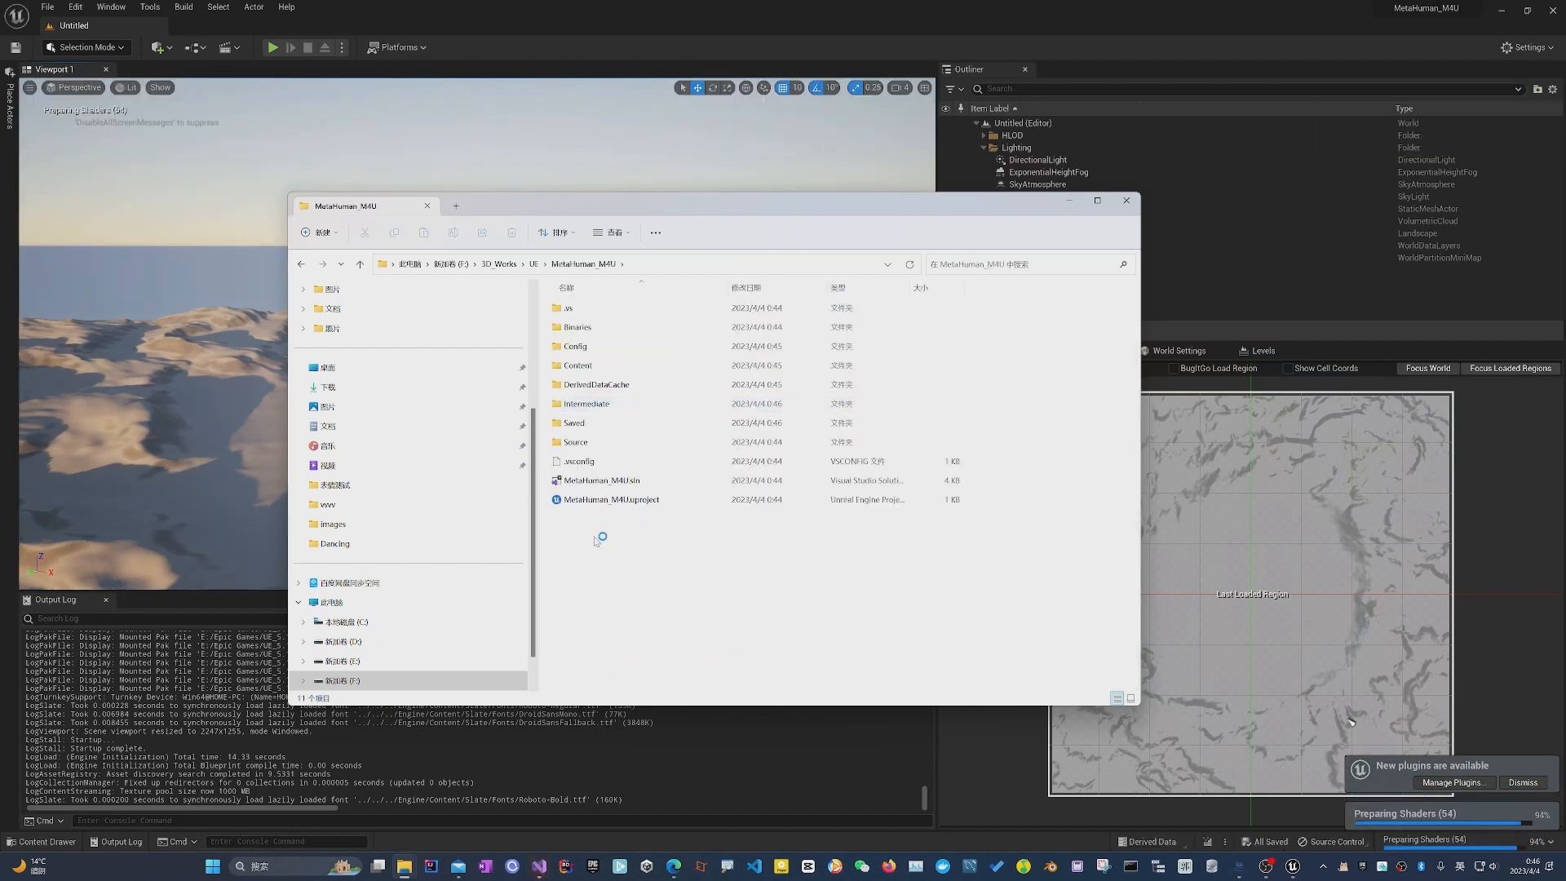
Create a new text file in the MetaHuman_M4U folder and name it clean_project.bat, accepting the extension change.
{"action": "right_click", "coordinate": [597, 538]}
{"action": "mouse_move", "coordinate": [706, 639]}
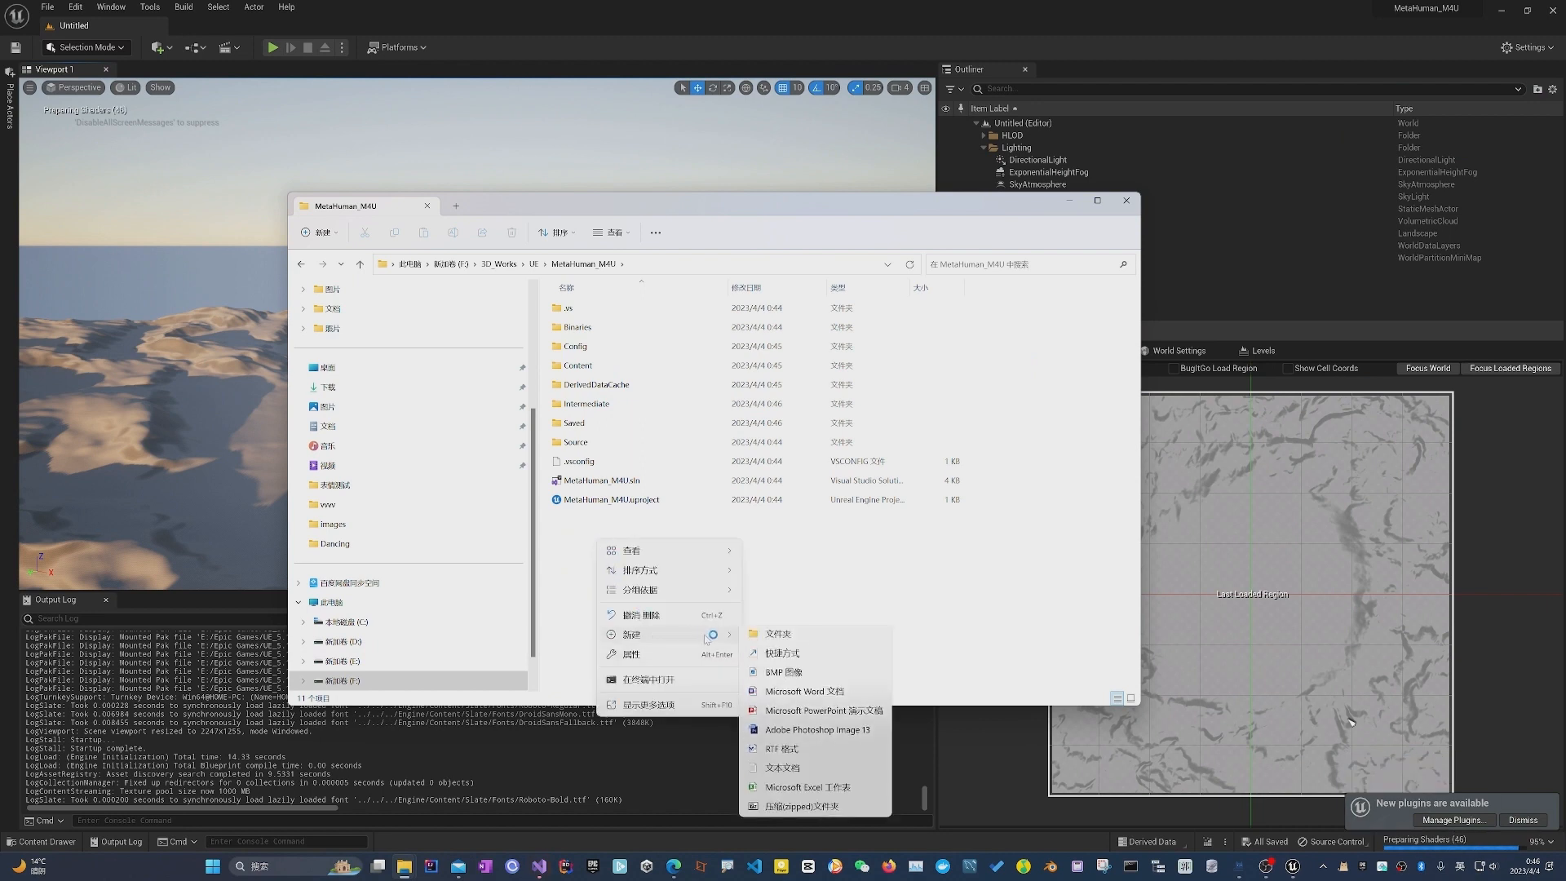
{"action": "left_click", "coordinate": [781, 768]}
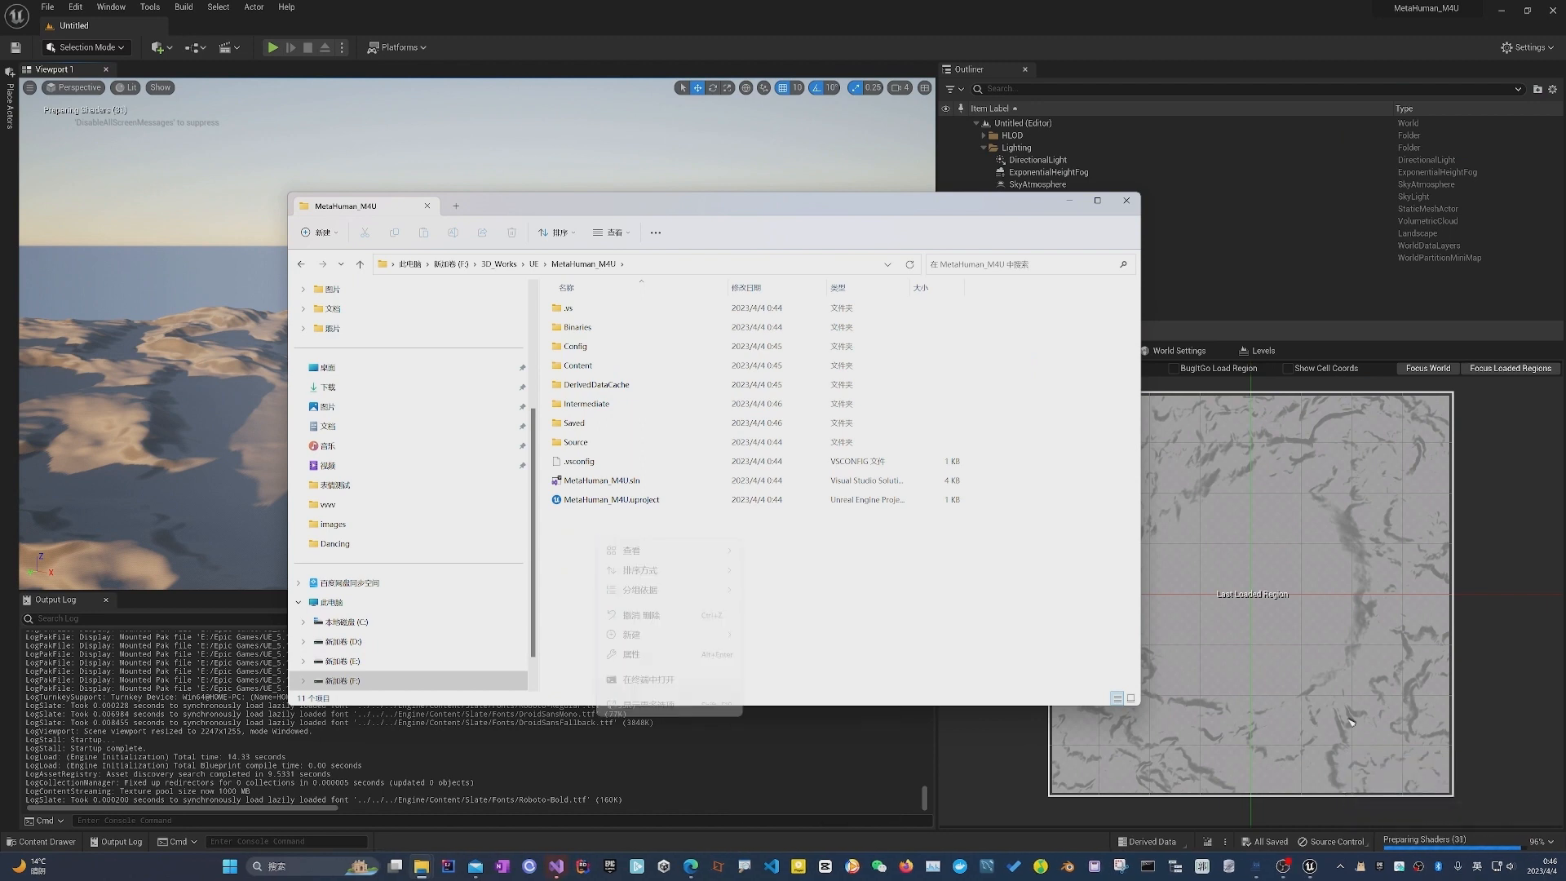
{"action": "key", "text": "BackSpace"}
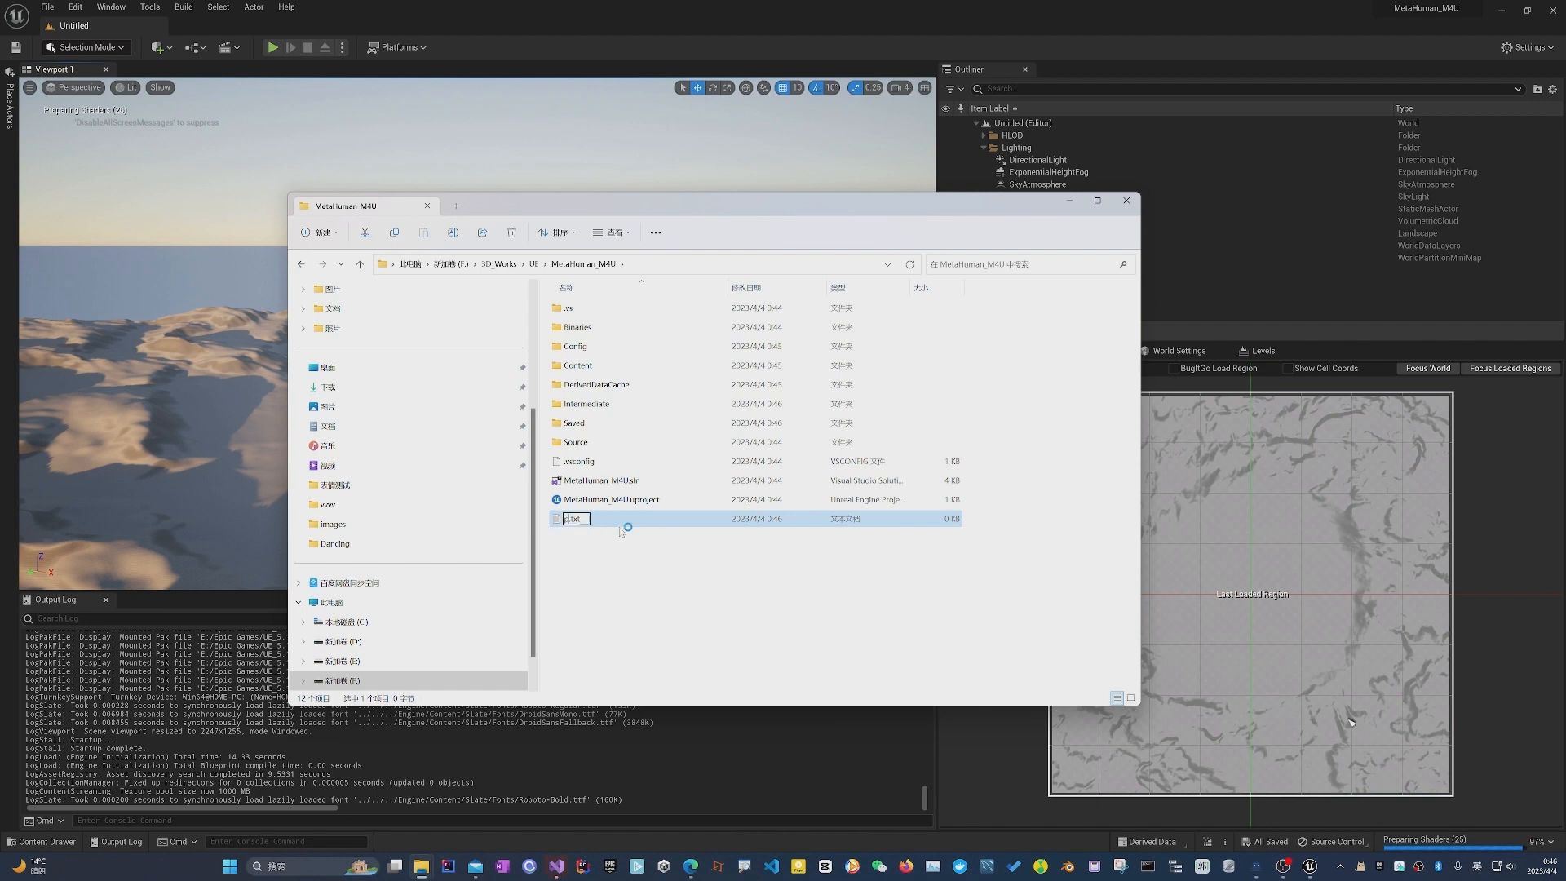
{"action": "type", "text": "clean_project.b"}
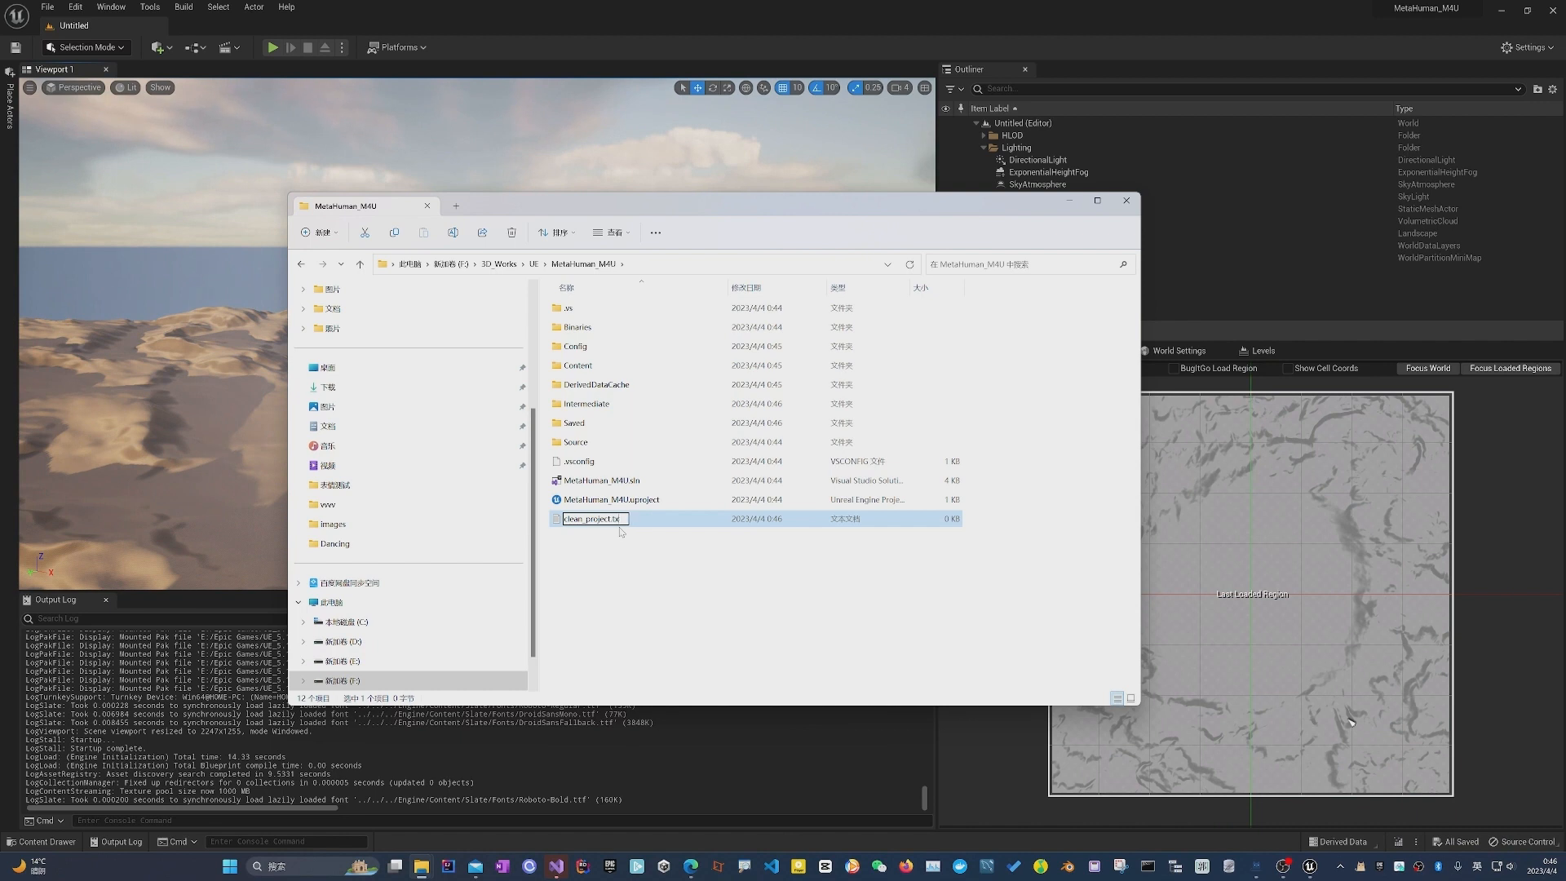
{"action": "type", "text": "at"}
{"action": "key", "text": "Return"}
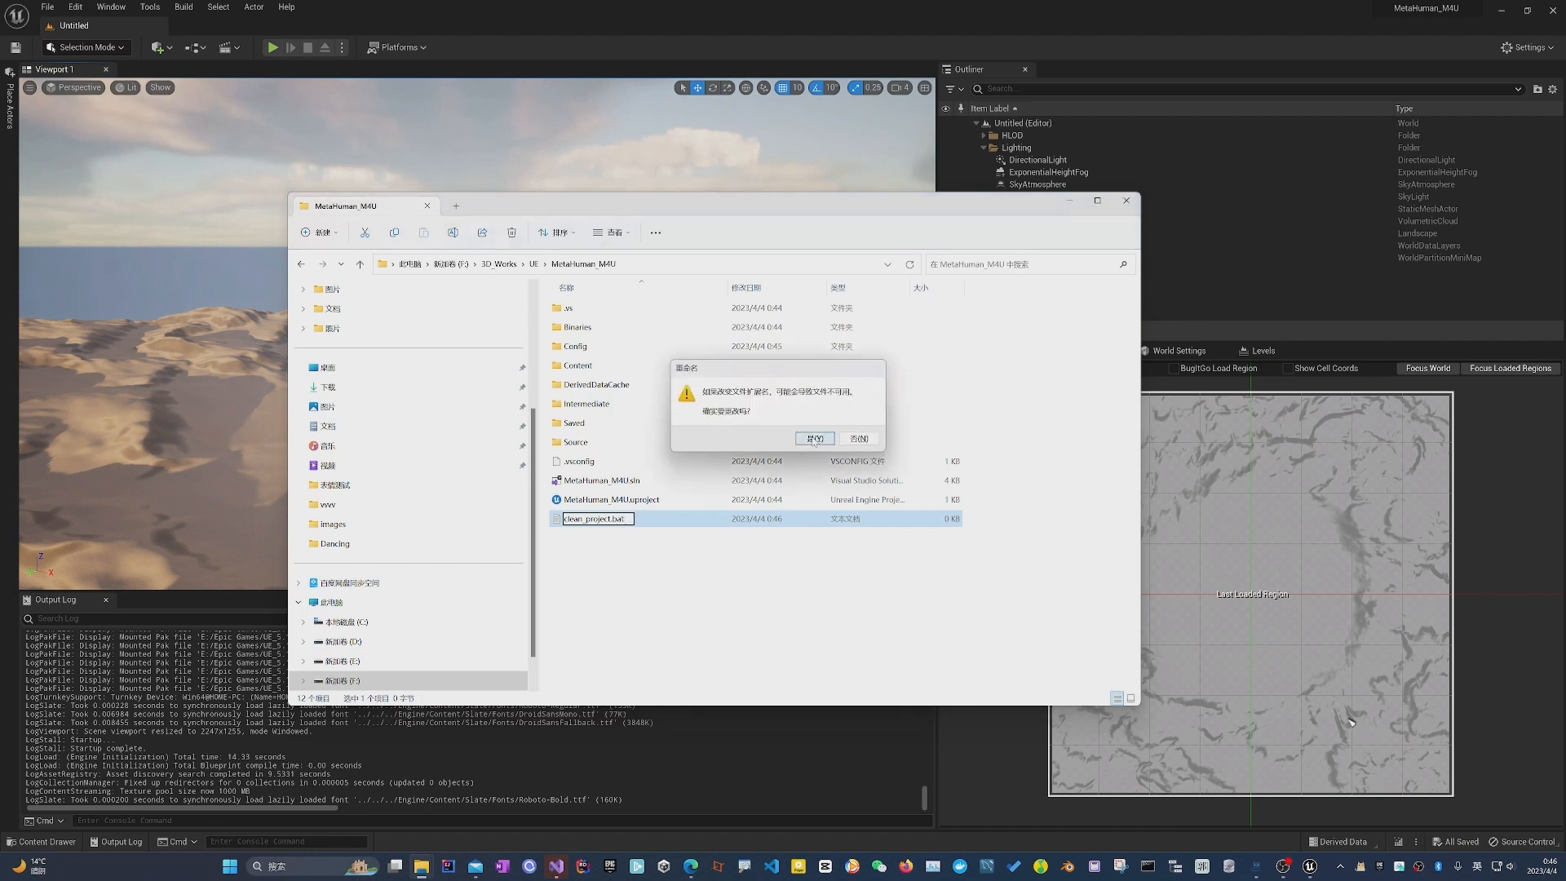
{"action": "key", "text": "Return"}
{"action": "right_click", "coordinate": [611, 482]}
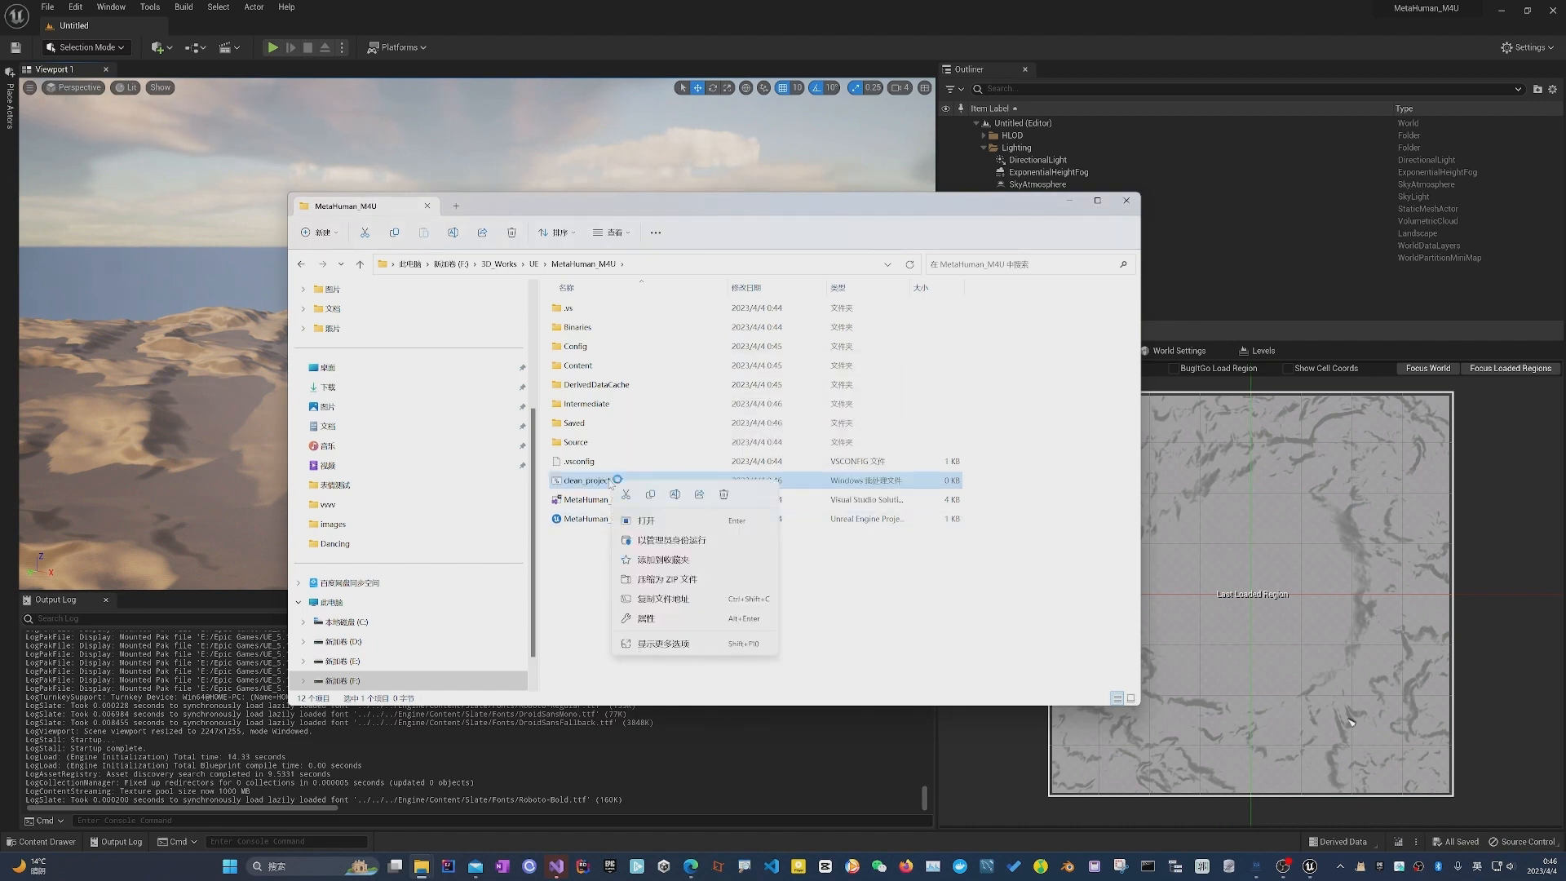
{"action": "left_click", "coordinate": [568, 614]}
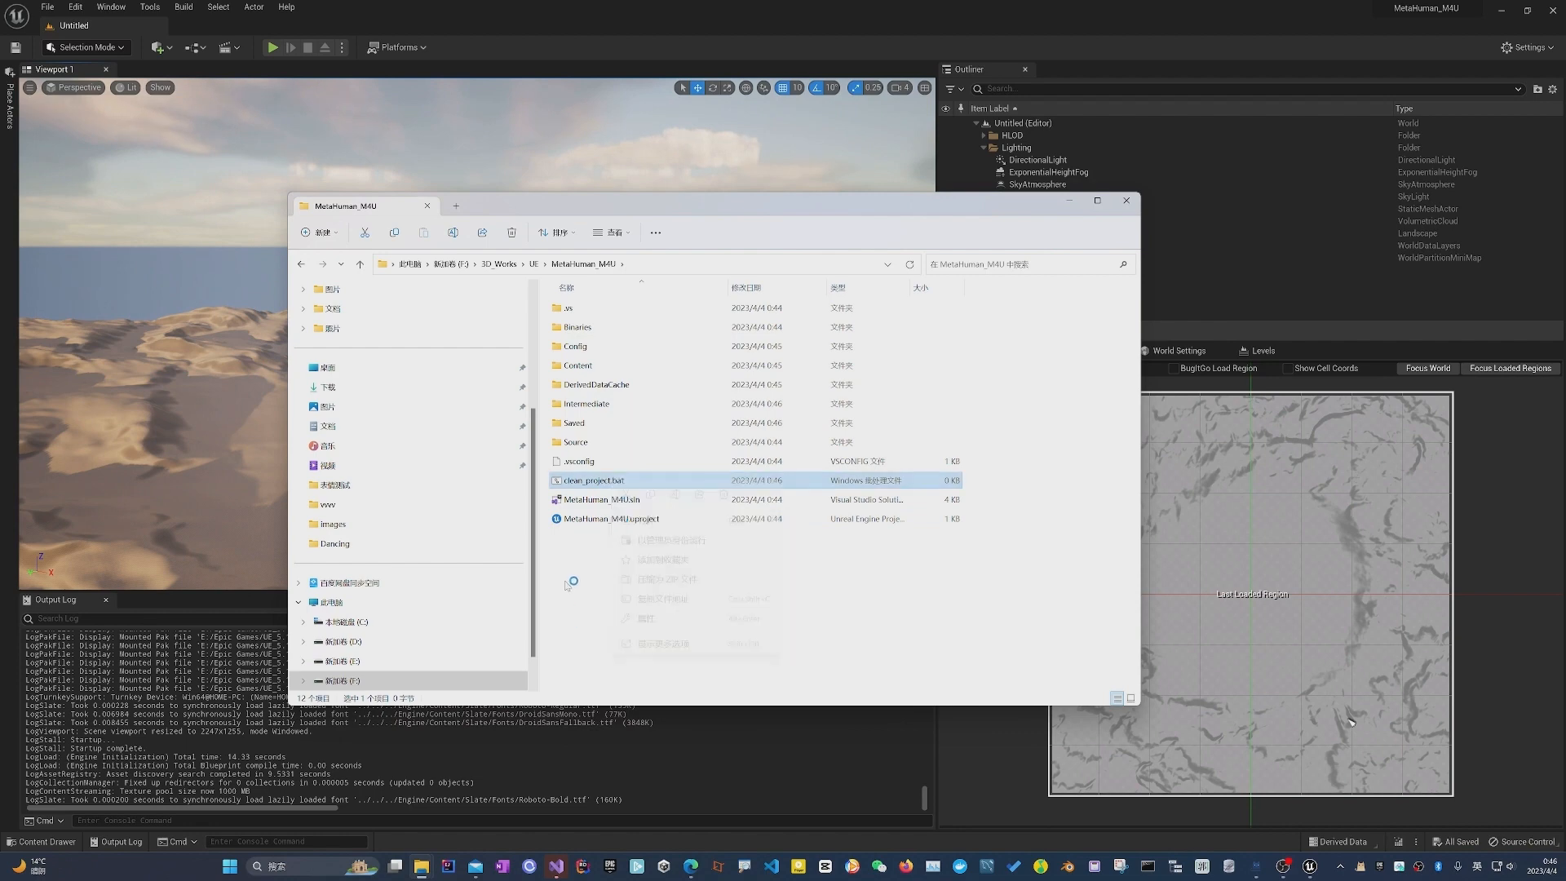
Copy the full clean_project.bat script from the GitHub page in Edge and return to the MetaHuman_M4U project folder.
{"action": "left_click", "coordinate": [691, 866]}
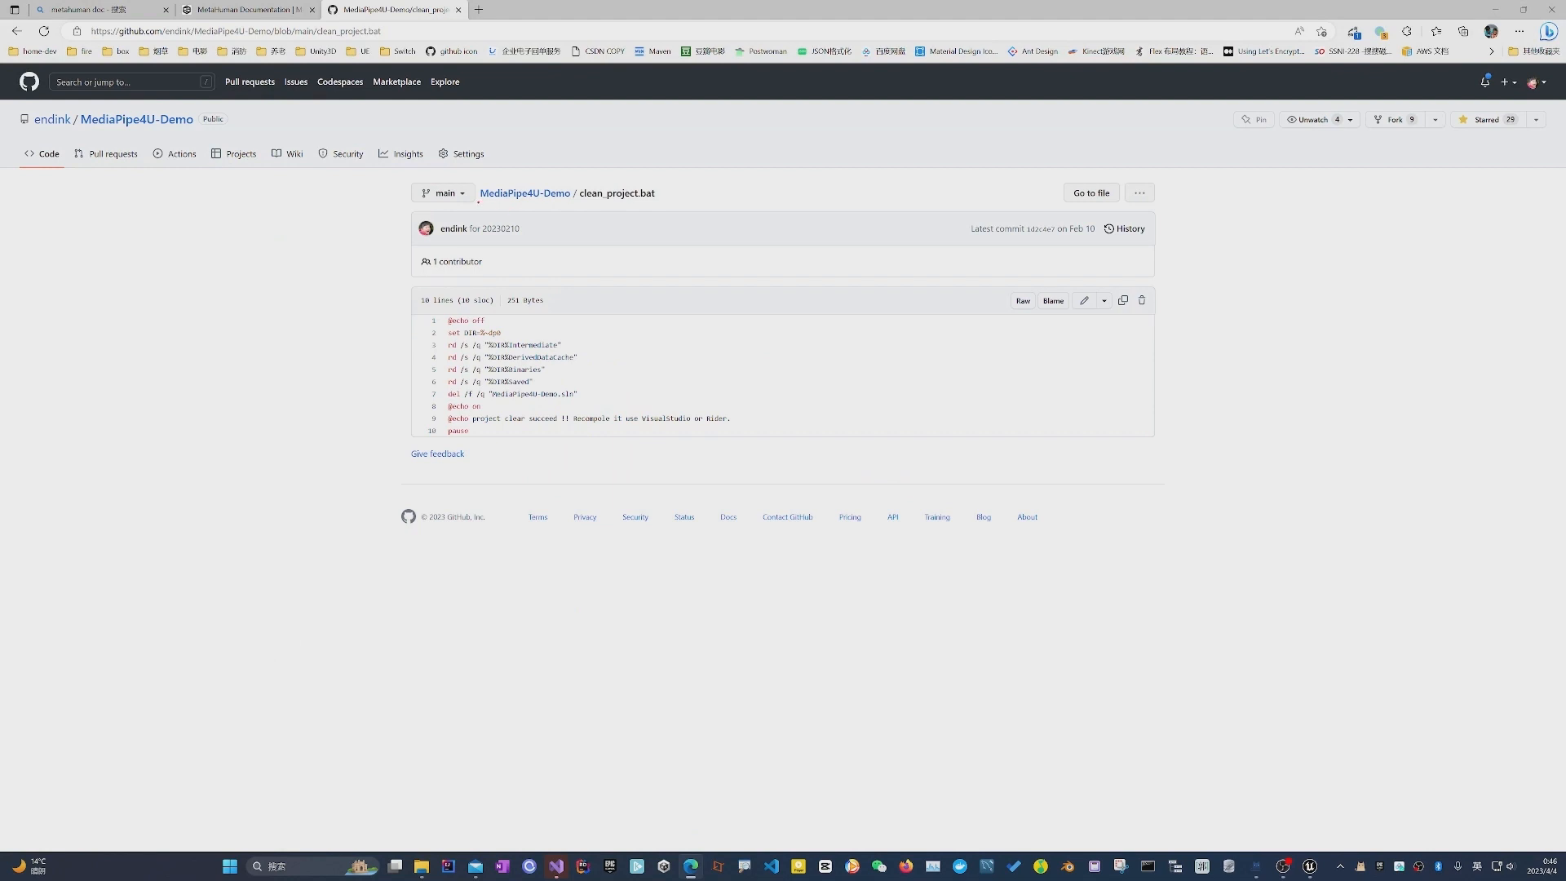
{"action": "left_click_drag", "start_coordinate": [478, 201], "coordinate": [680, 199]}
{"action": "left_click_drag", "start_coordinate": [469, 431], "coordinate": [449, 320]}
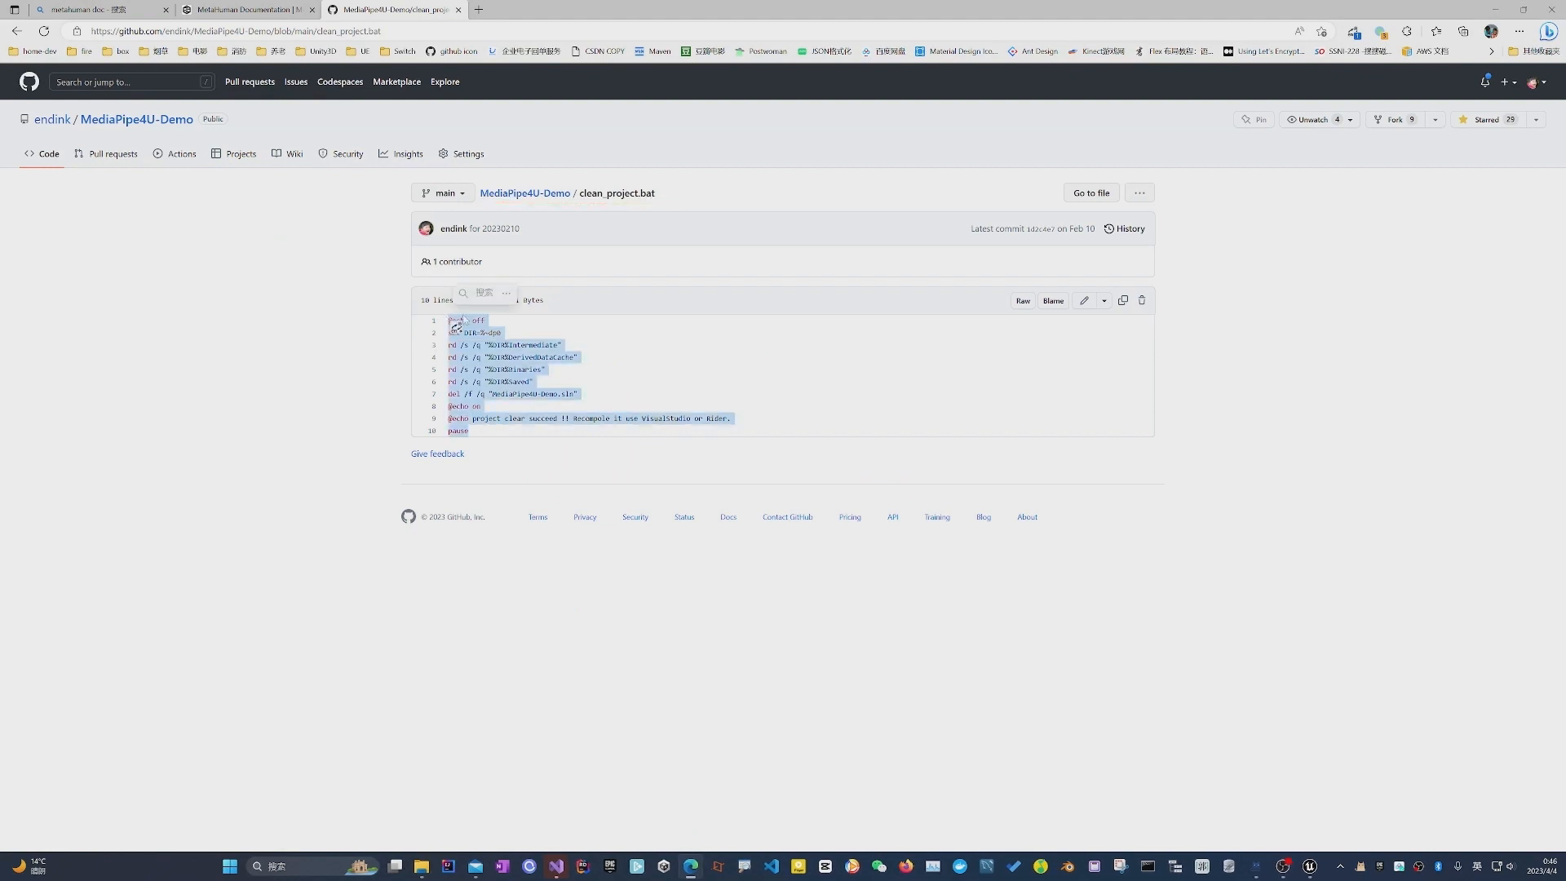
{"action": "left_click", "coordinate": [1493, 10]}
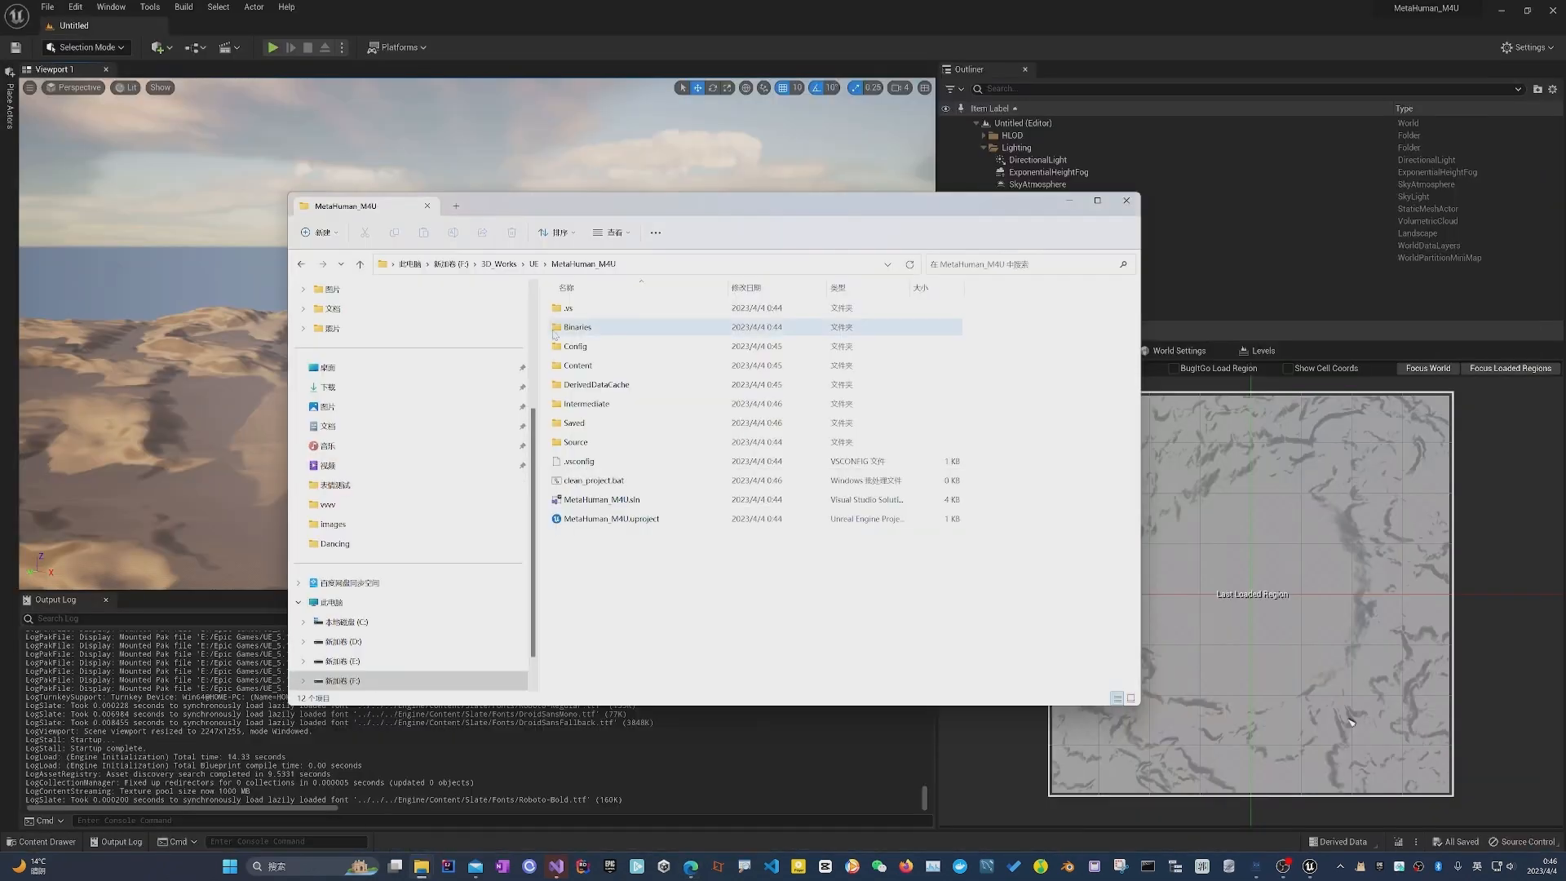
Open clean_project.bat in Notepad++, paste the copied clean-up script into it and save the file.
{"action": "right_click", "coordinate": [580, 475]}
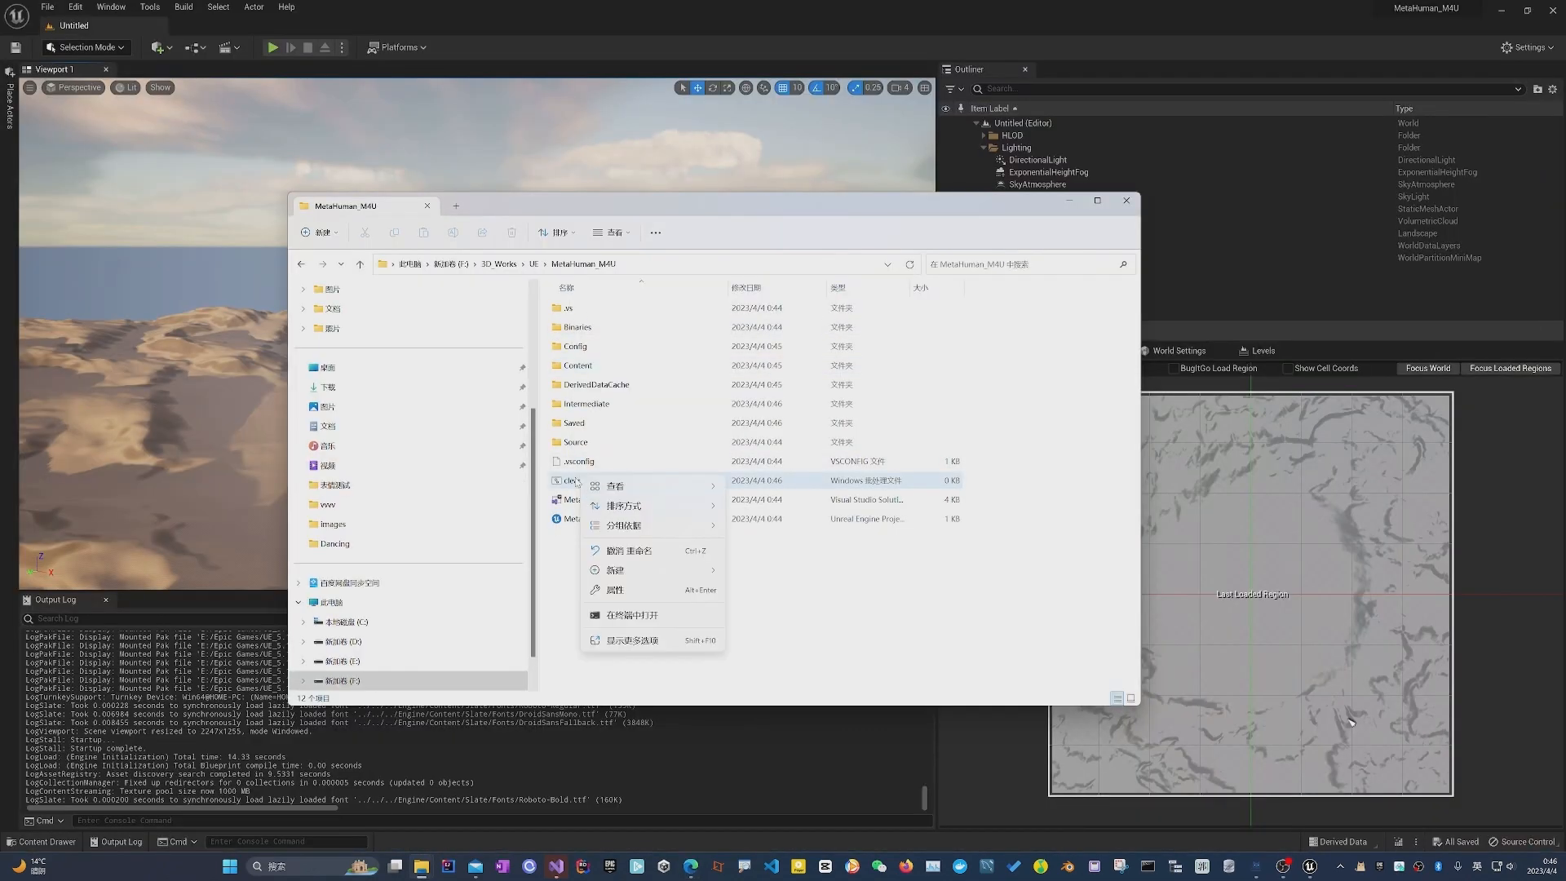
{"action": "left_click", "coordinate": [640, 641]}
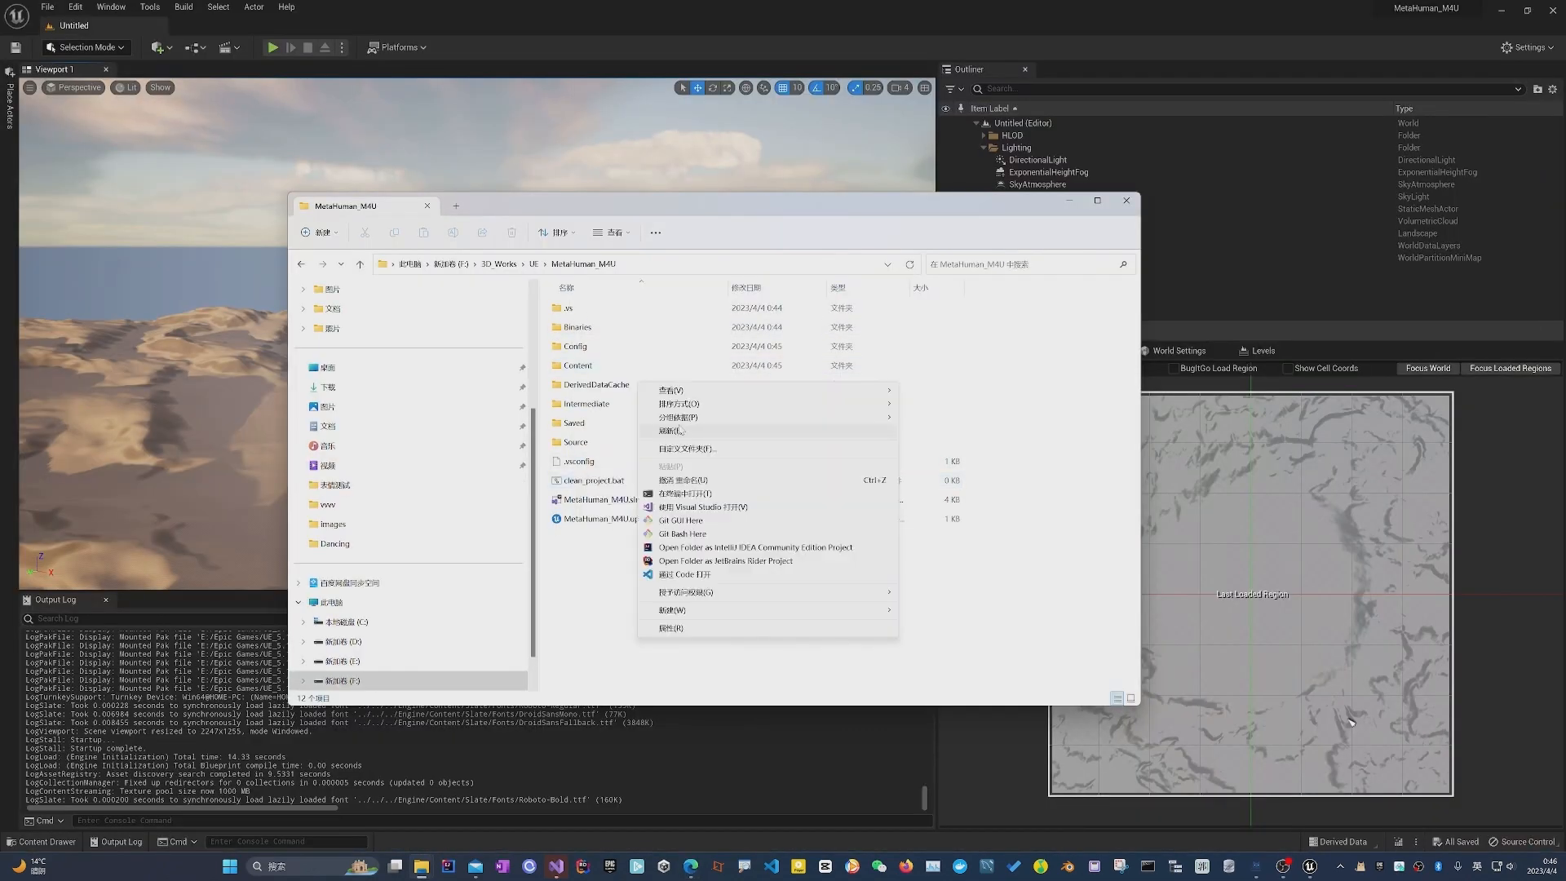
{"action": "right_click", "coordinate": [593, 483]}
{"action": "left_click", "coordinate": [641, 650]}
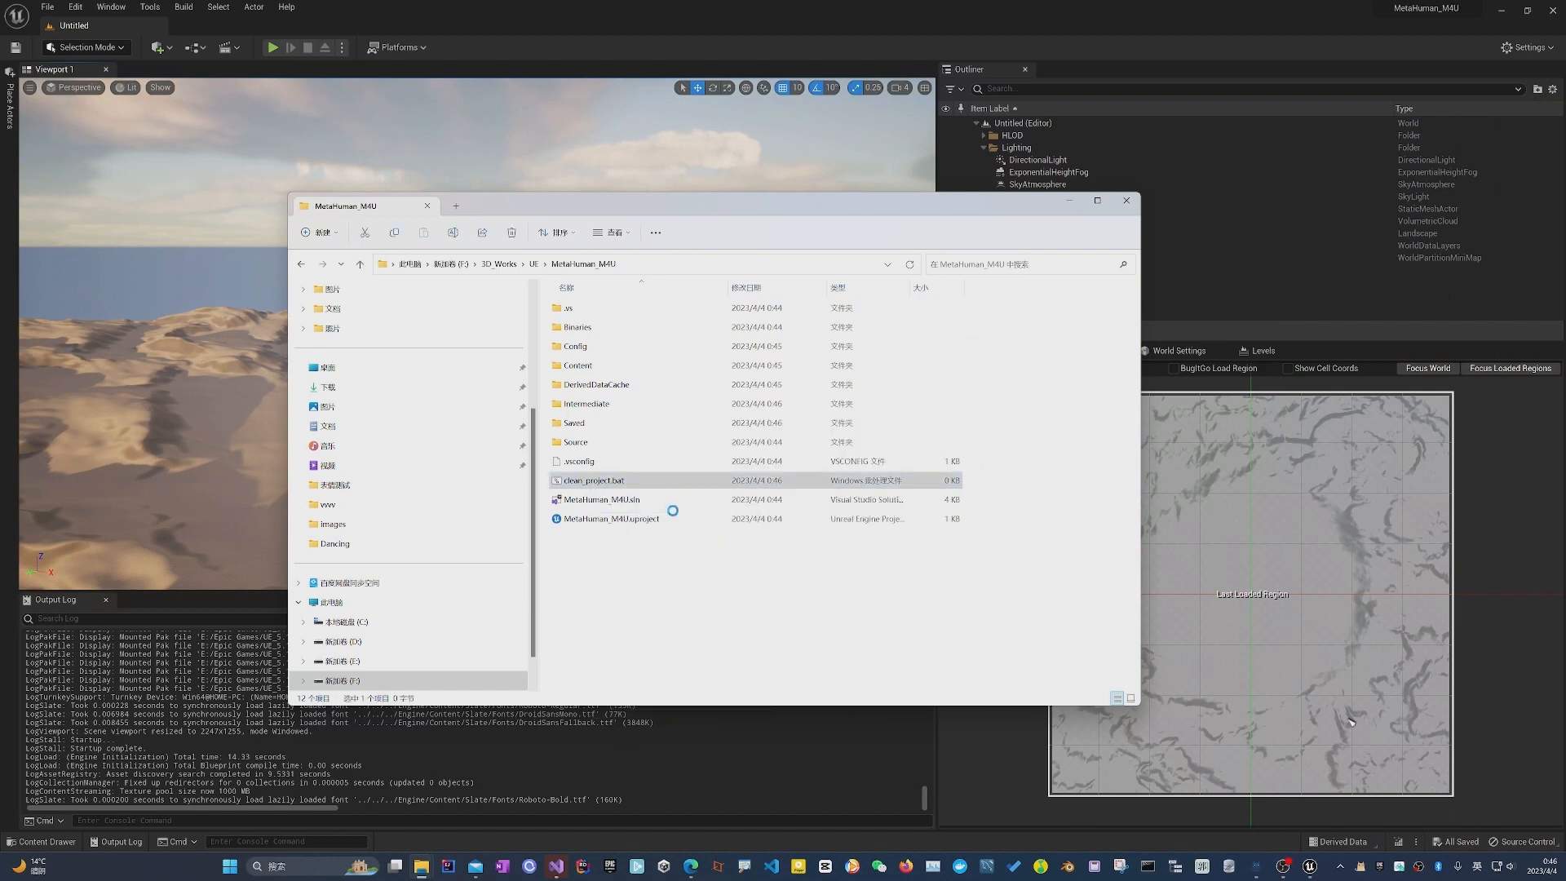
{"action": "left_click", "coordinate": [712, 403]}
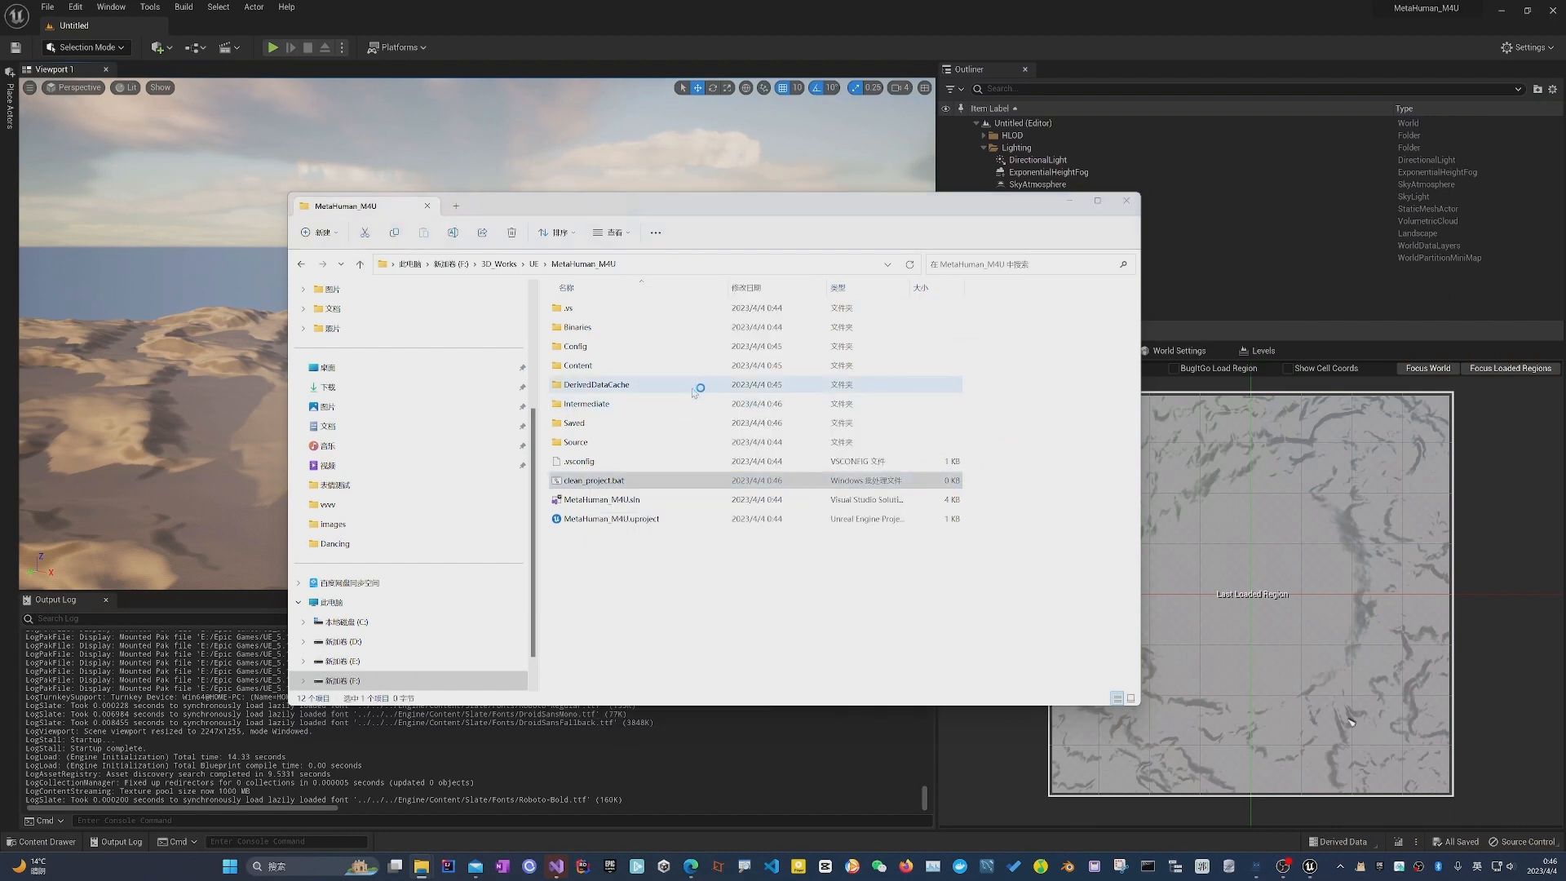
{"action": "left_click_drag", "start_coordinate": [549, 76], "coordinate": [504, 145]}
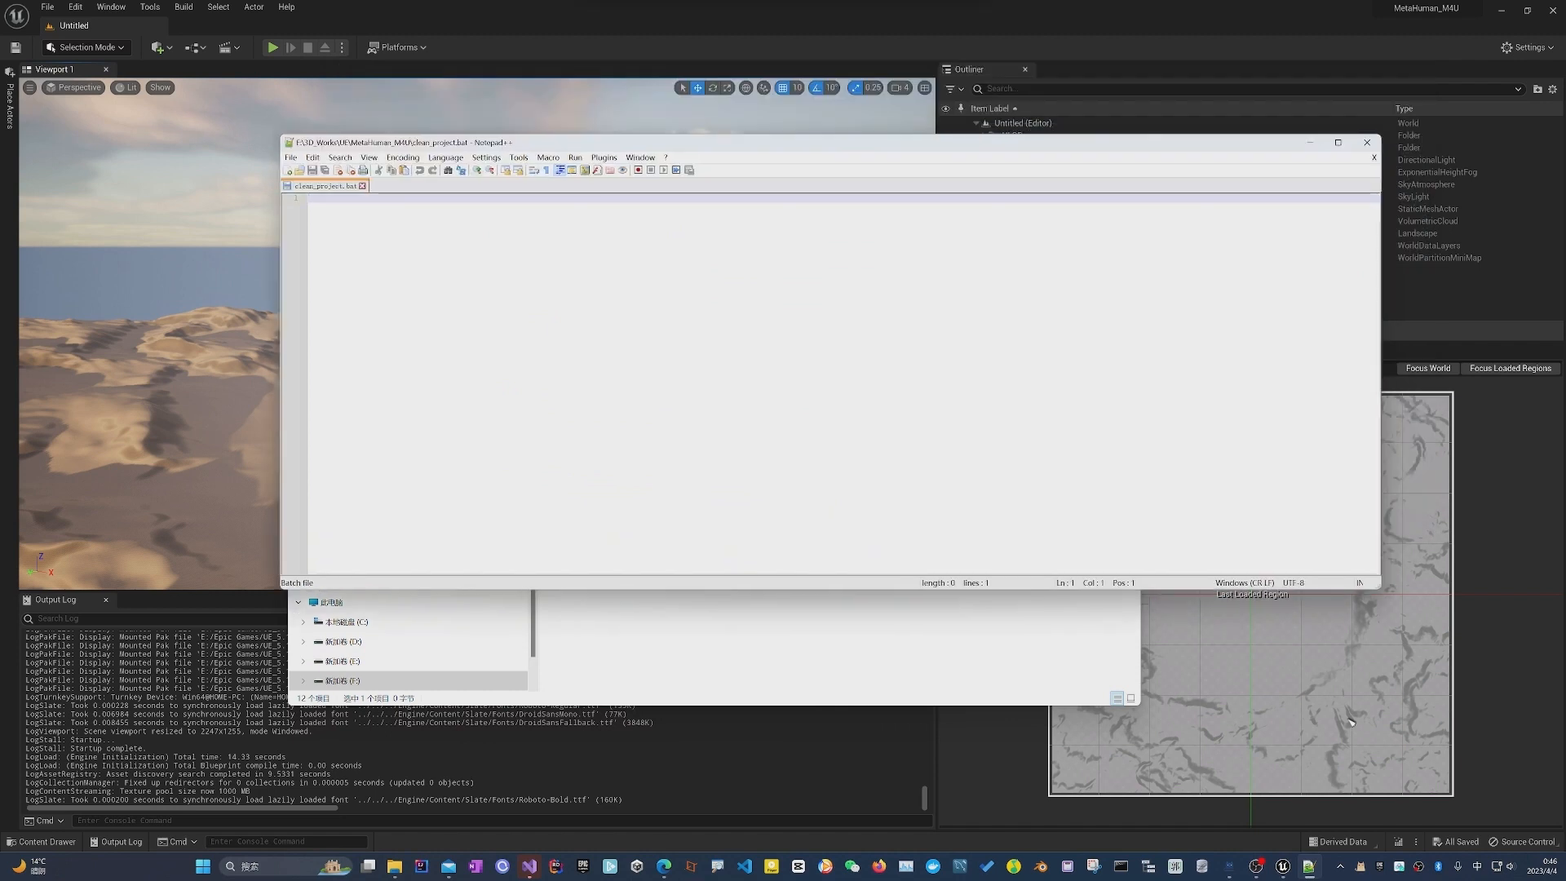
{"action": "type", "text": "@echo off set DIR=%~dp0 rd /s /q \"%DIR%Intermediate\" rd /s /q \"%DIR%DerivedDataCache\" rd /s /q \"%DIR%Binaries\" rd /s /q \"%DIR%Saved\" del /f /q \"MediaPipe4U-Demo.sln\" @echo on @echo project clear succeed !! Recompole it use VisualStudio or Rider. pause"}
{"action": "key", "text": "ctrl+s"}
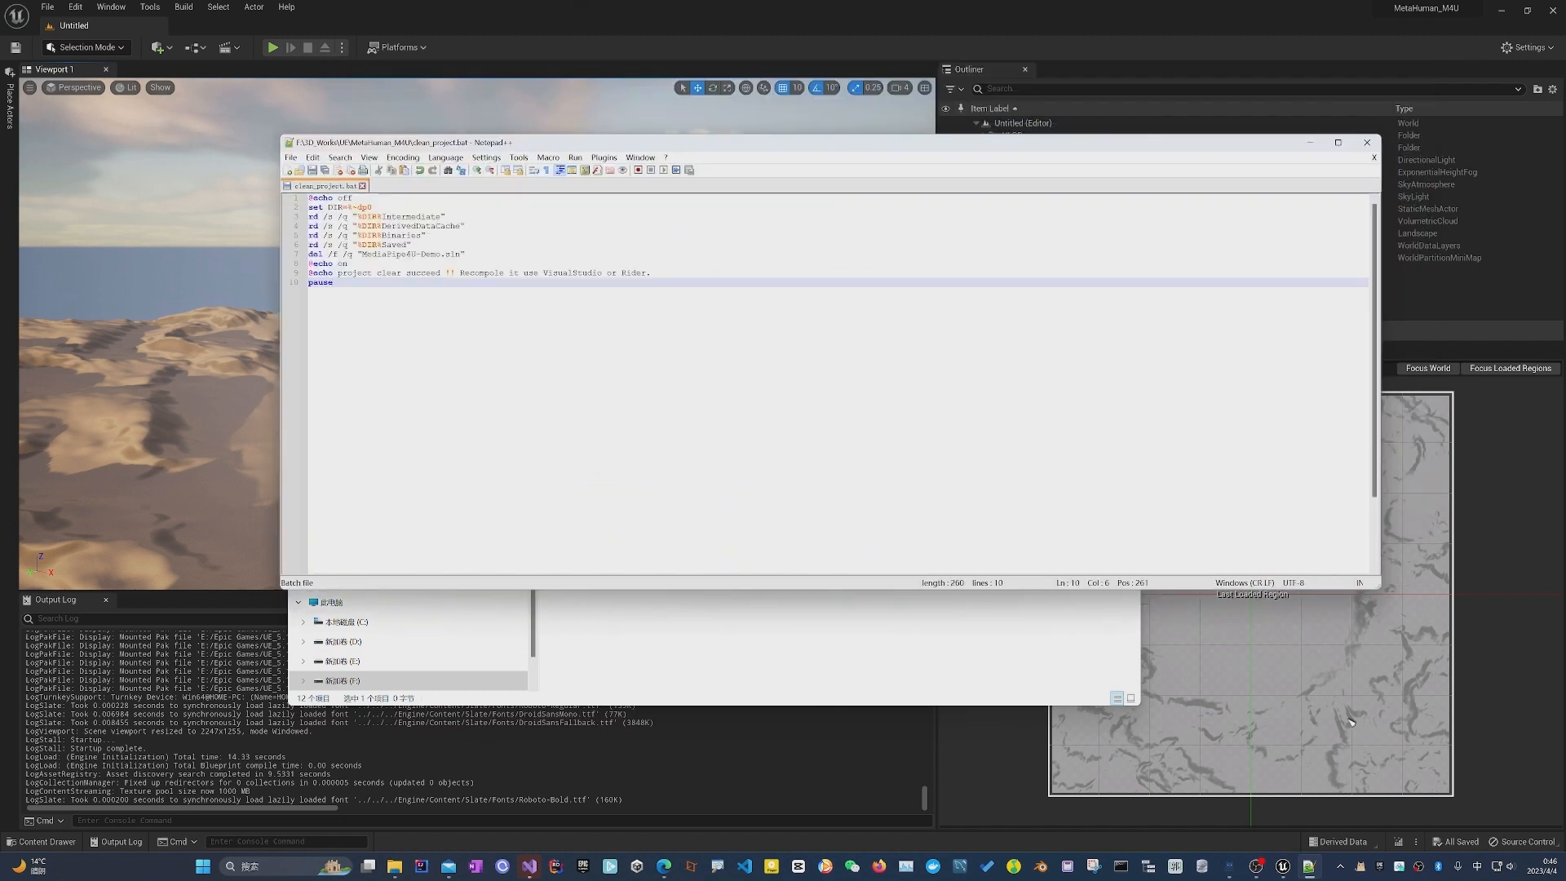
Create a folder named Plugins in the MetaHuman_M4U project folder and open it.
{"action": "left_click", "coordinate": [685, 628]}
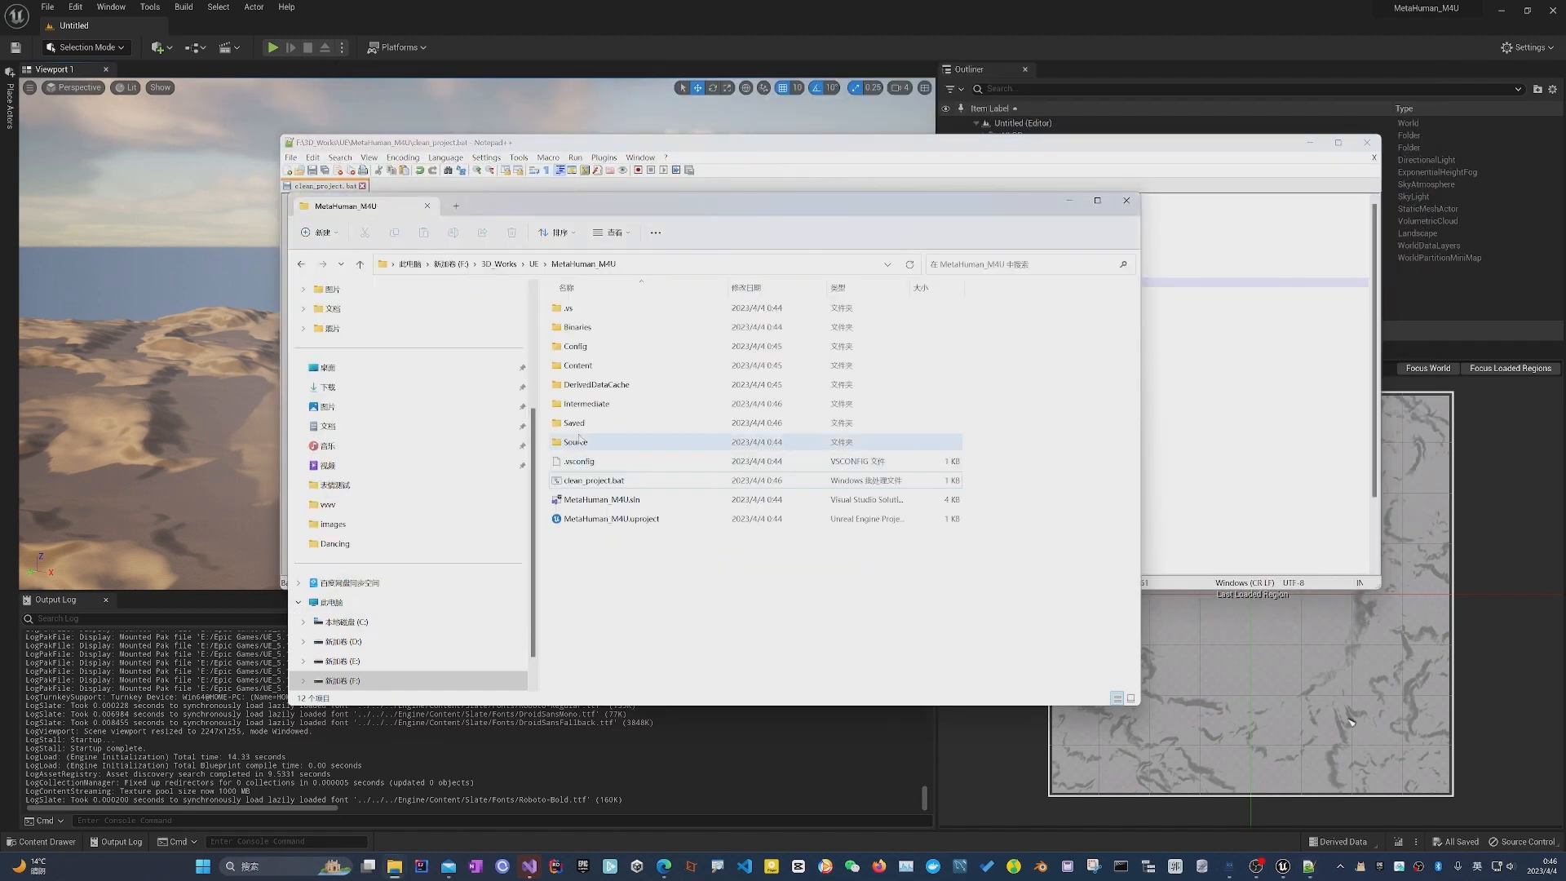
{"action": "right_click", "coordinate": [579, 578]}
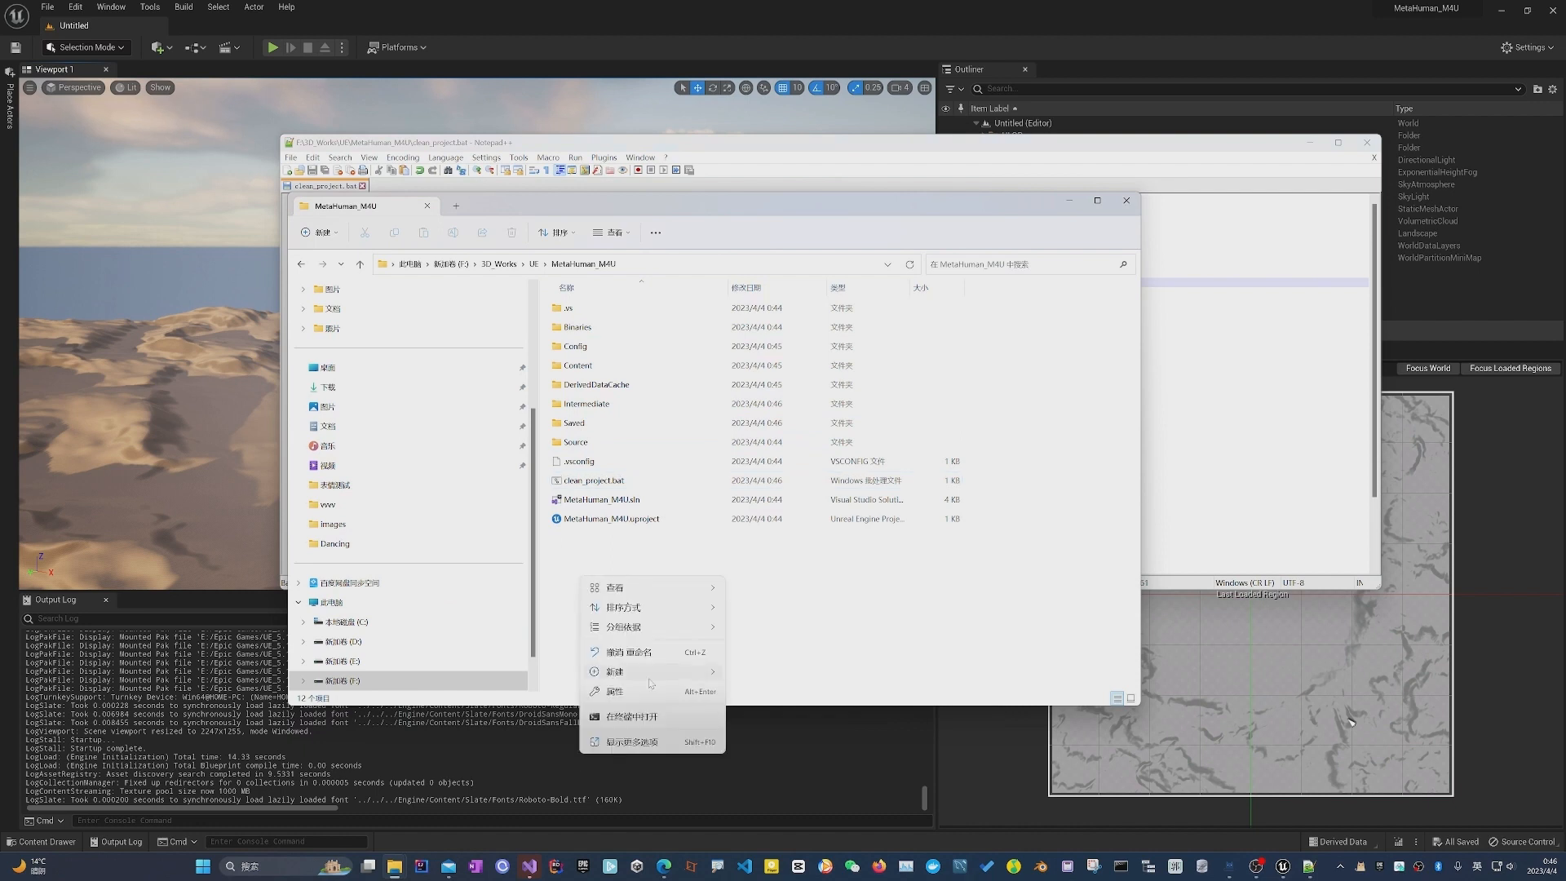
{"action": "mouse_move", "coordinate": [675, 673]}
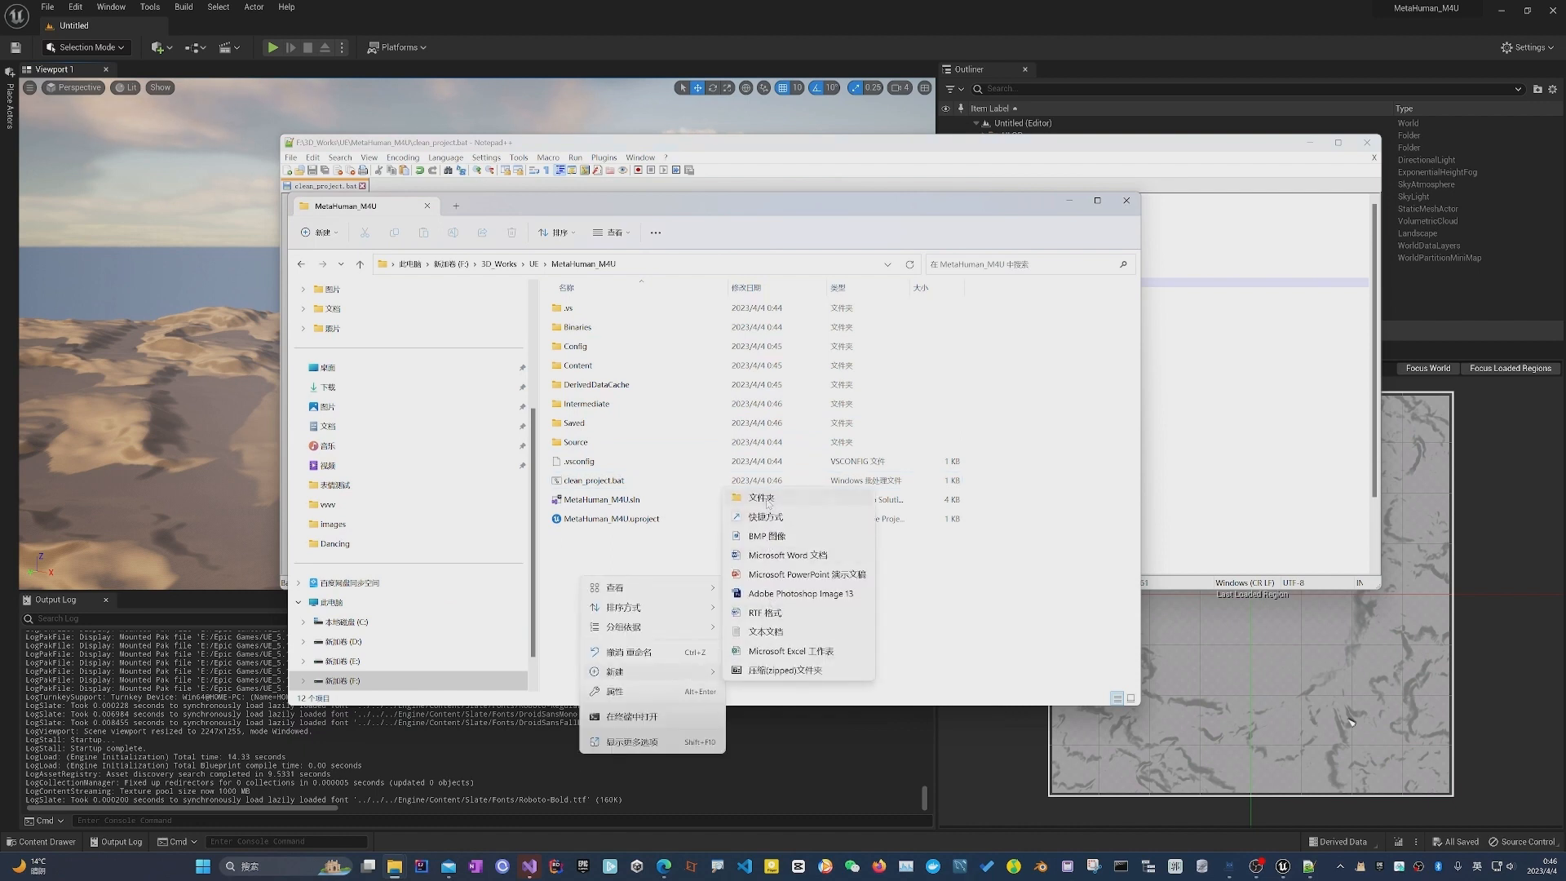
{"action": "left_click", "coordinate": [763, 499]}
{"action": "type", "text": "Plugins"}
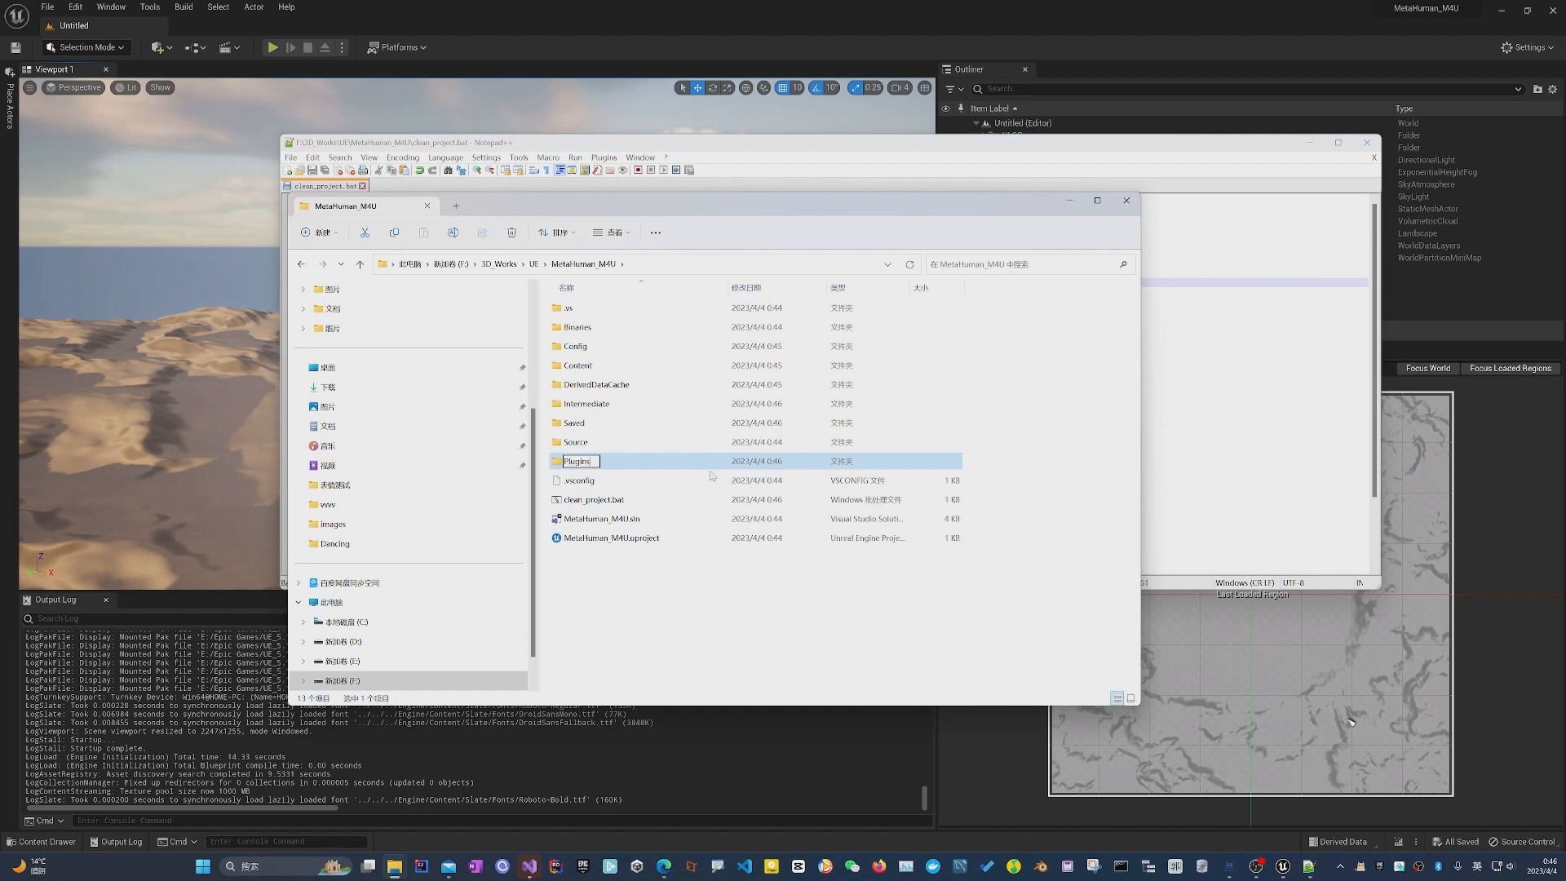
{"action": "key", "text": "Return"}
{"action": "double_click", "coordinate": [577, 424]}
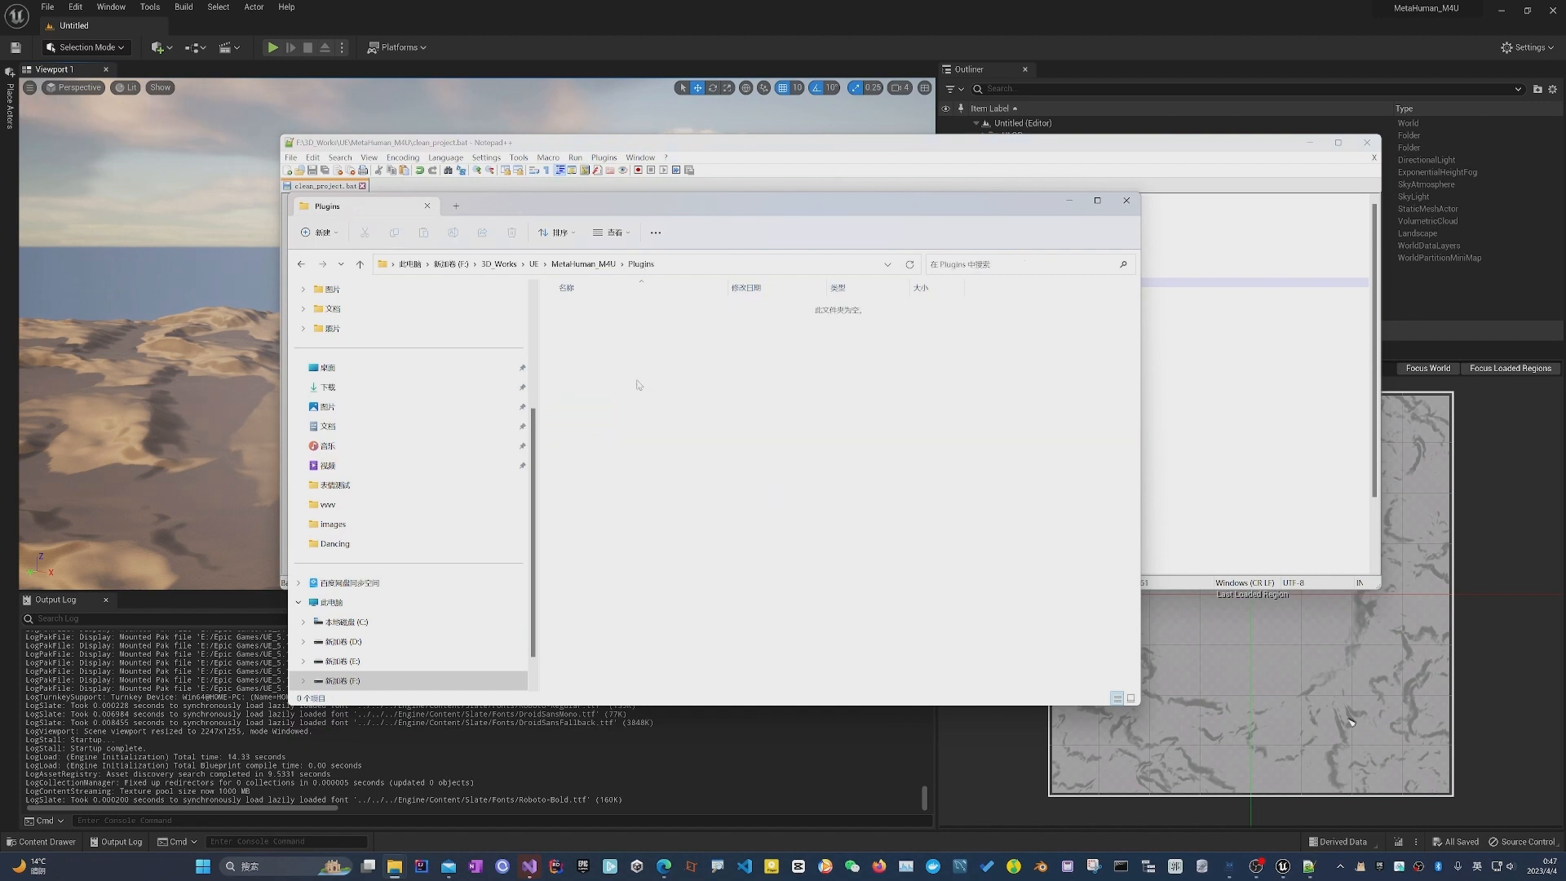
Switch to Visual Studio with the MetaHuman_M4U solution and close it, returning to the GitHub page in Edge.
{"action": "left_click", "coordinate": [664, 866]}
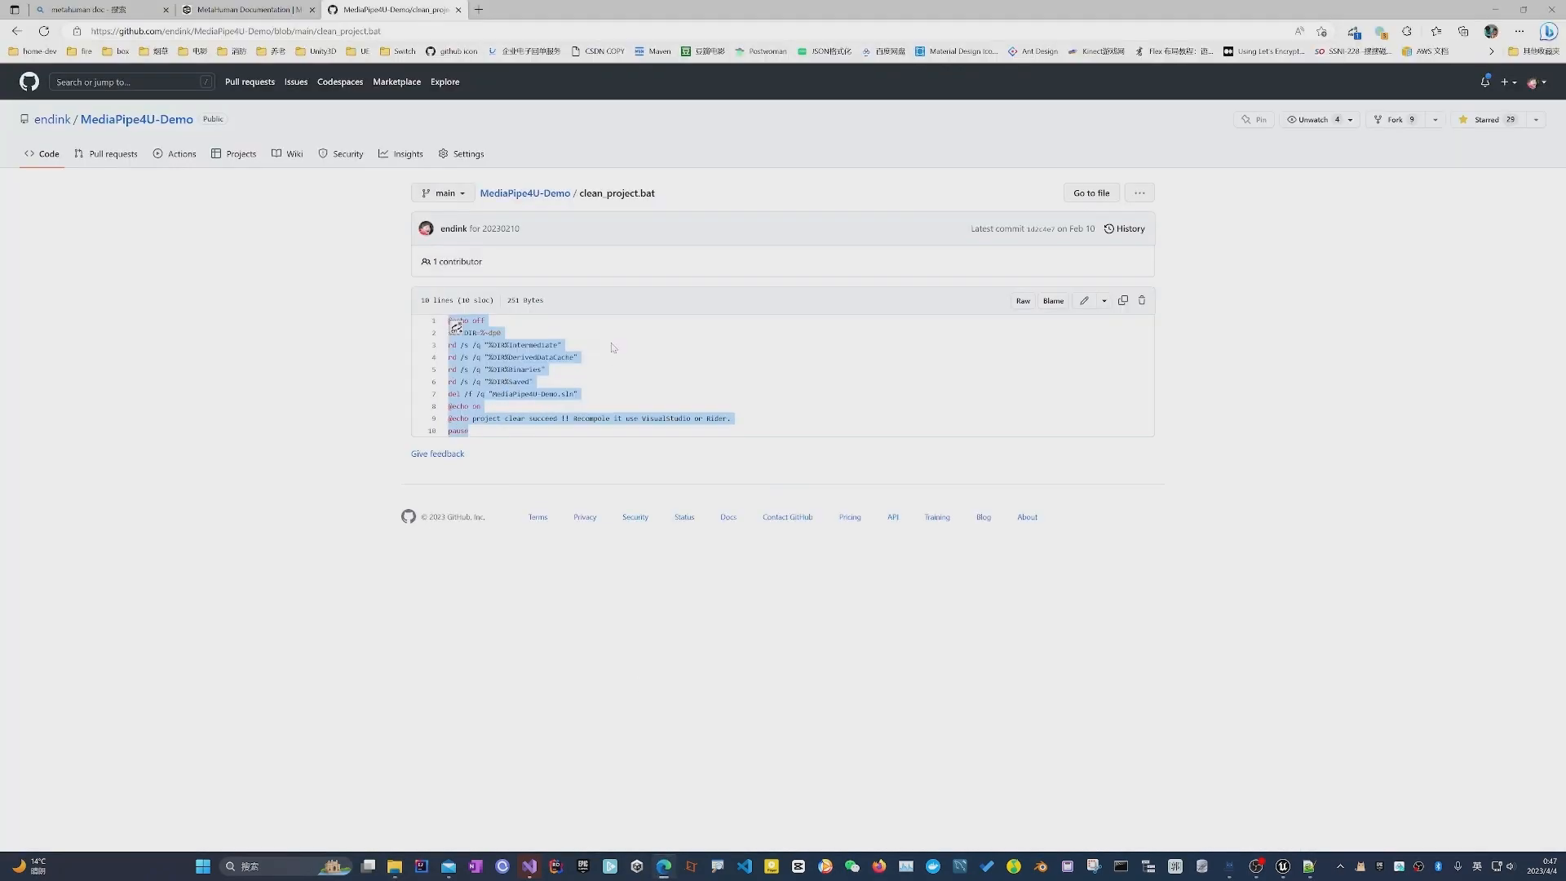
{"action": "left_click", "coordinate": [532, 867]}
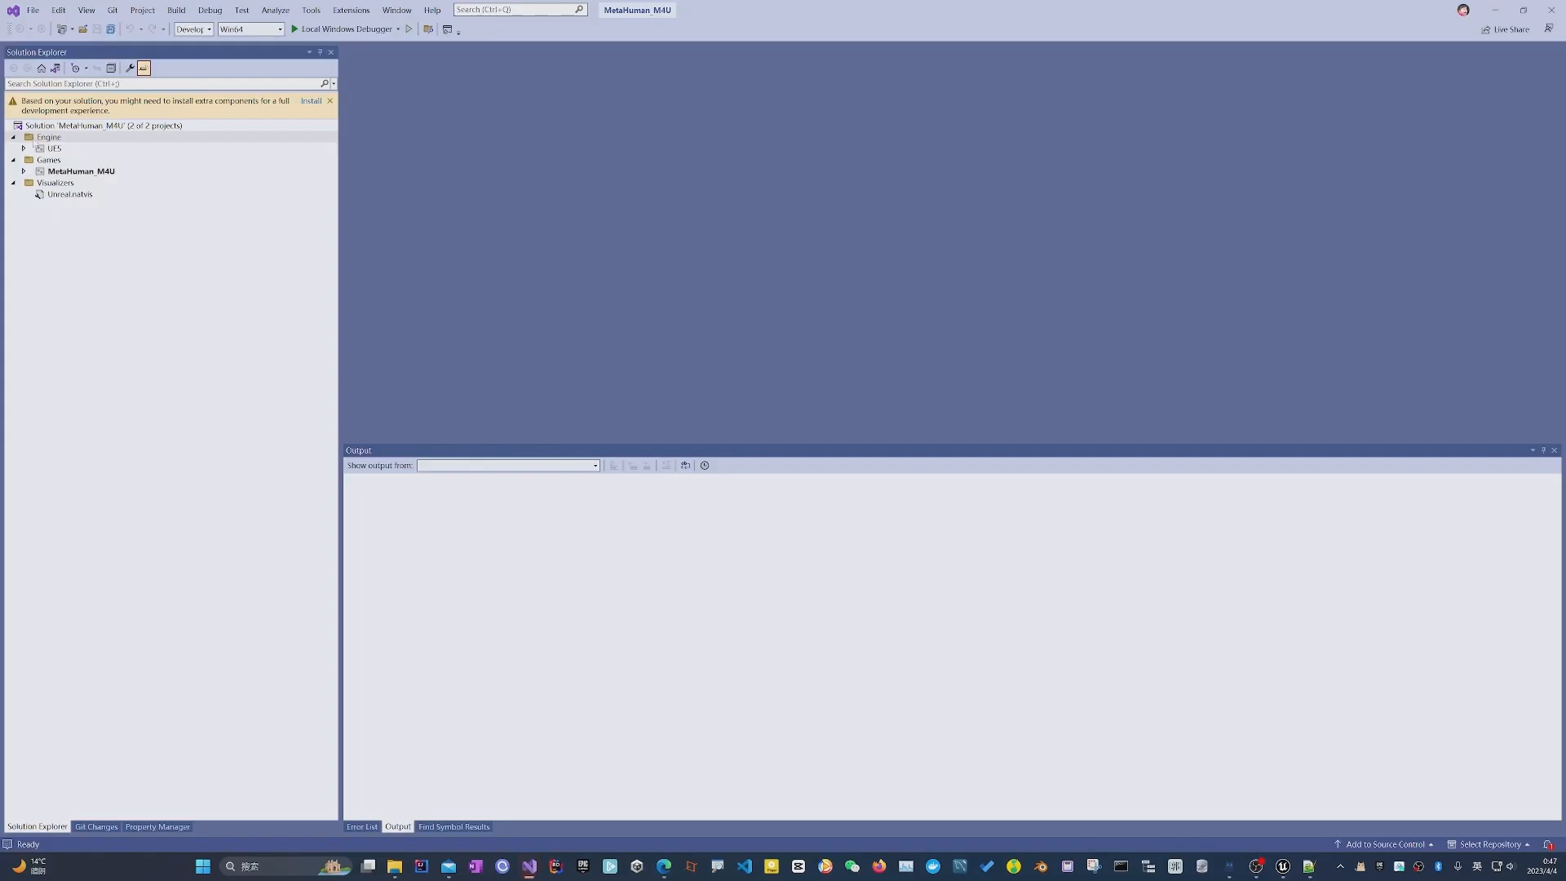
{"action": "left_click", "coordinate": [1551, 10]}
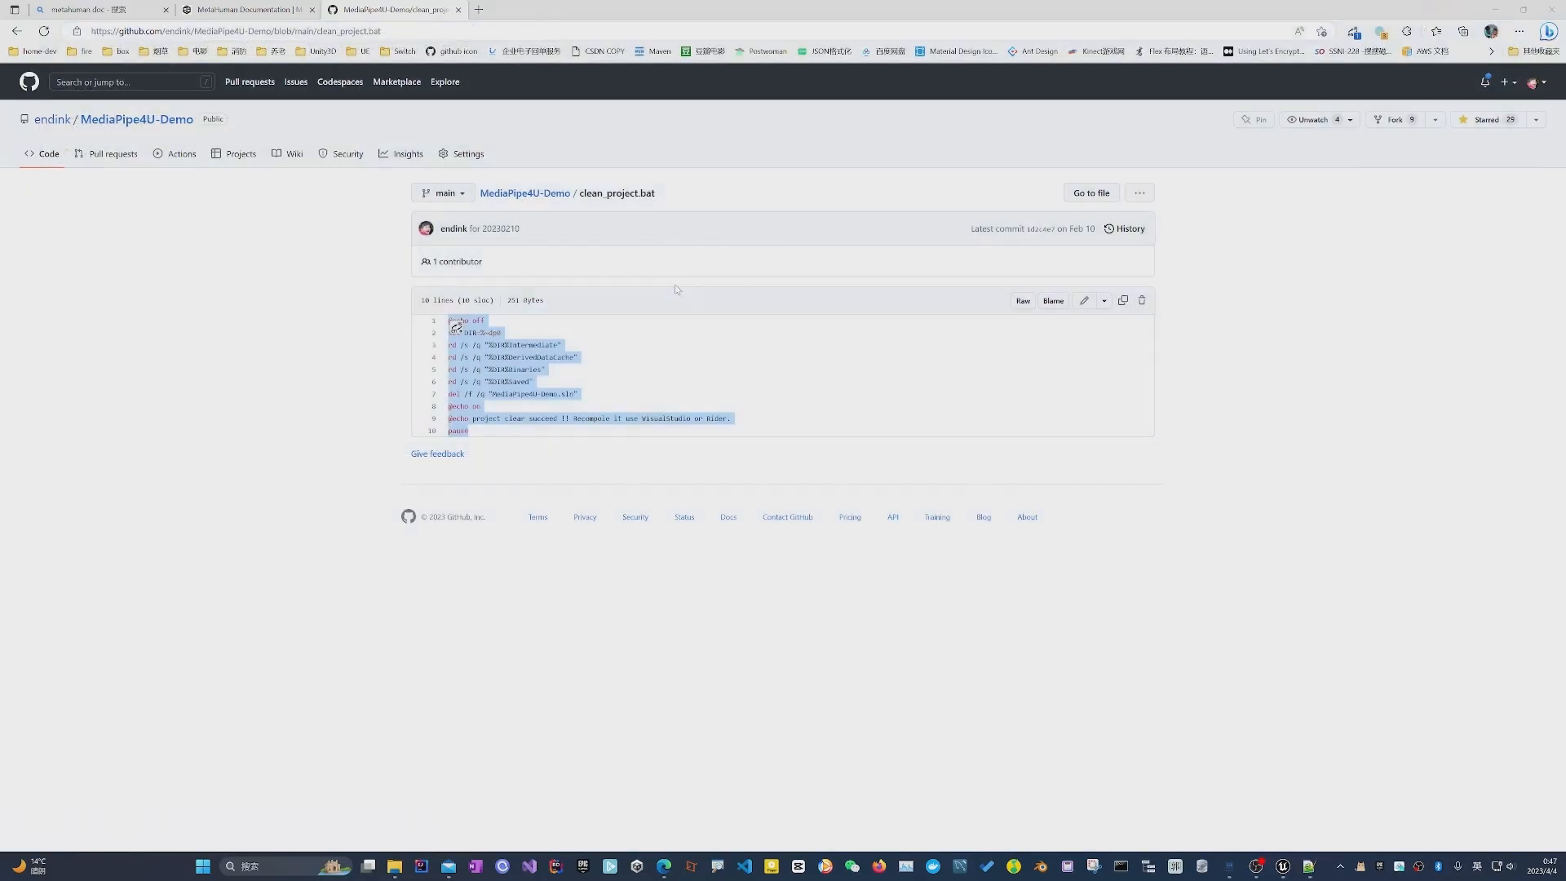
Open mklink.bat from the Plugins folder of the MediaPipe4U-Demo repository and copy its entire script.
{"action": "left_click", "coordinate": [389, 319]}
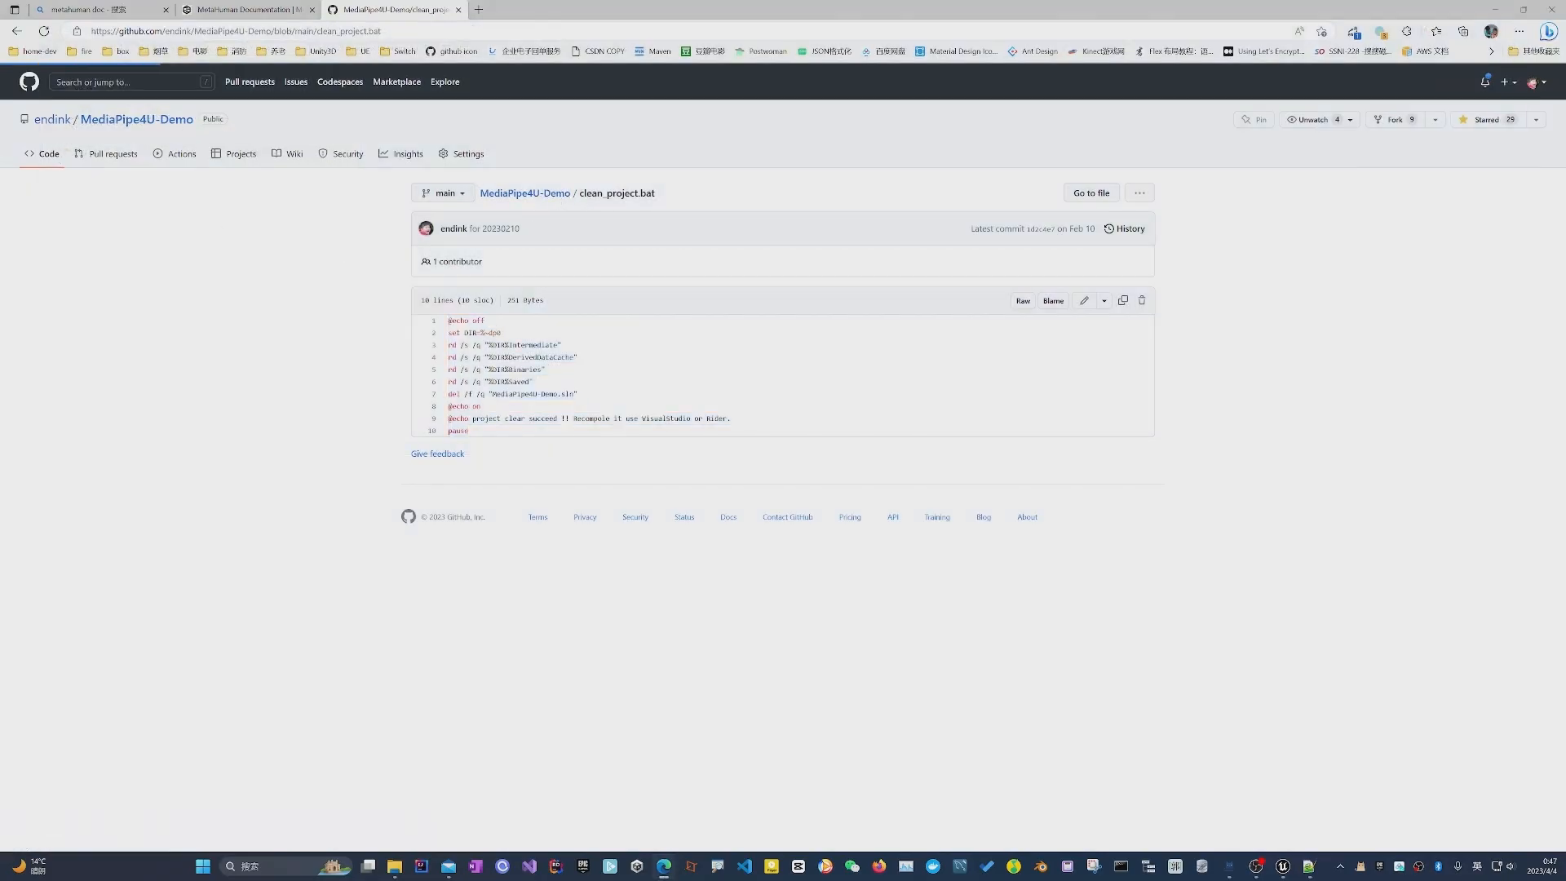
{"action": "left_click", "coordinate": [449, 358]}
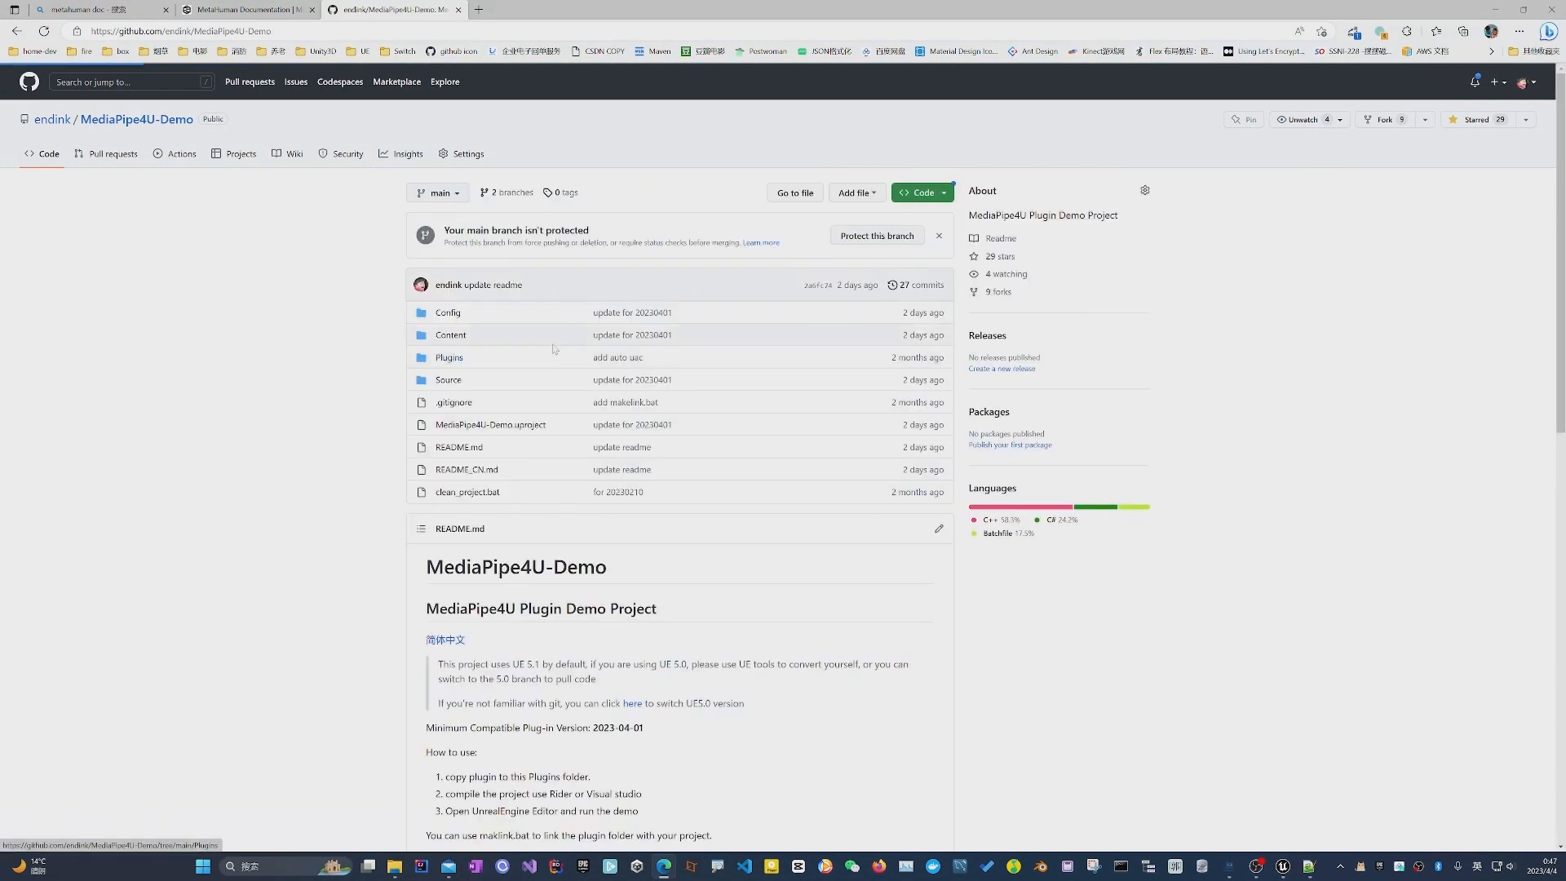
{"action": "left_click", "coordinate": [459, 279]}
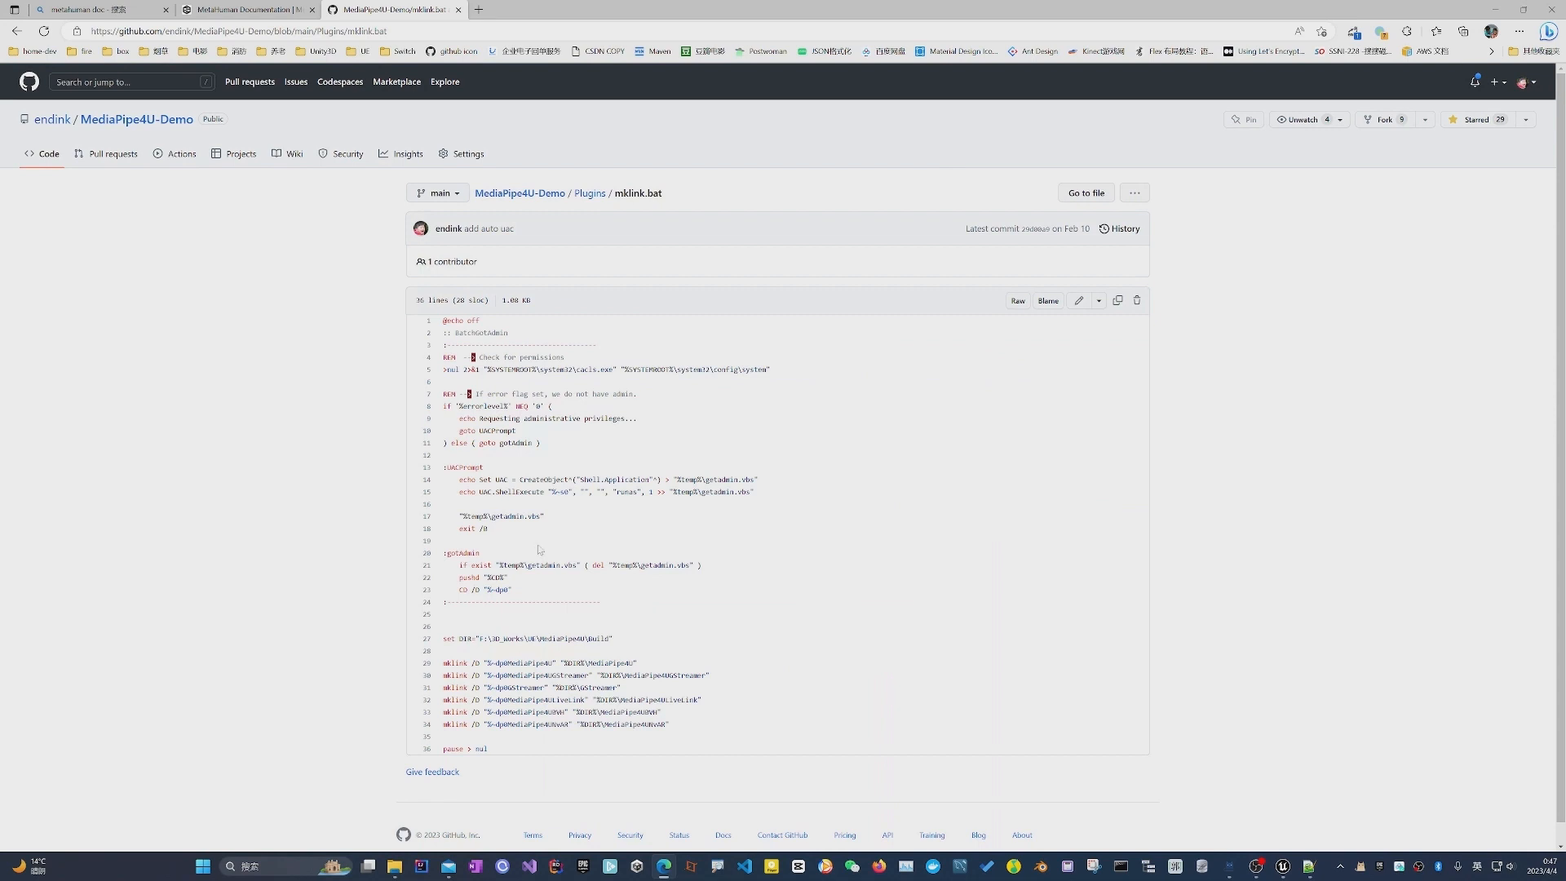
{"action": "left_click_drag", "start_coordinate": [495, 752], "coordinate": [444, 319]}
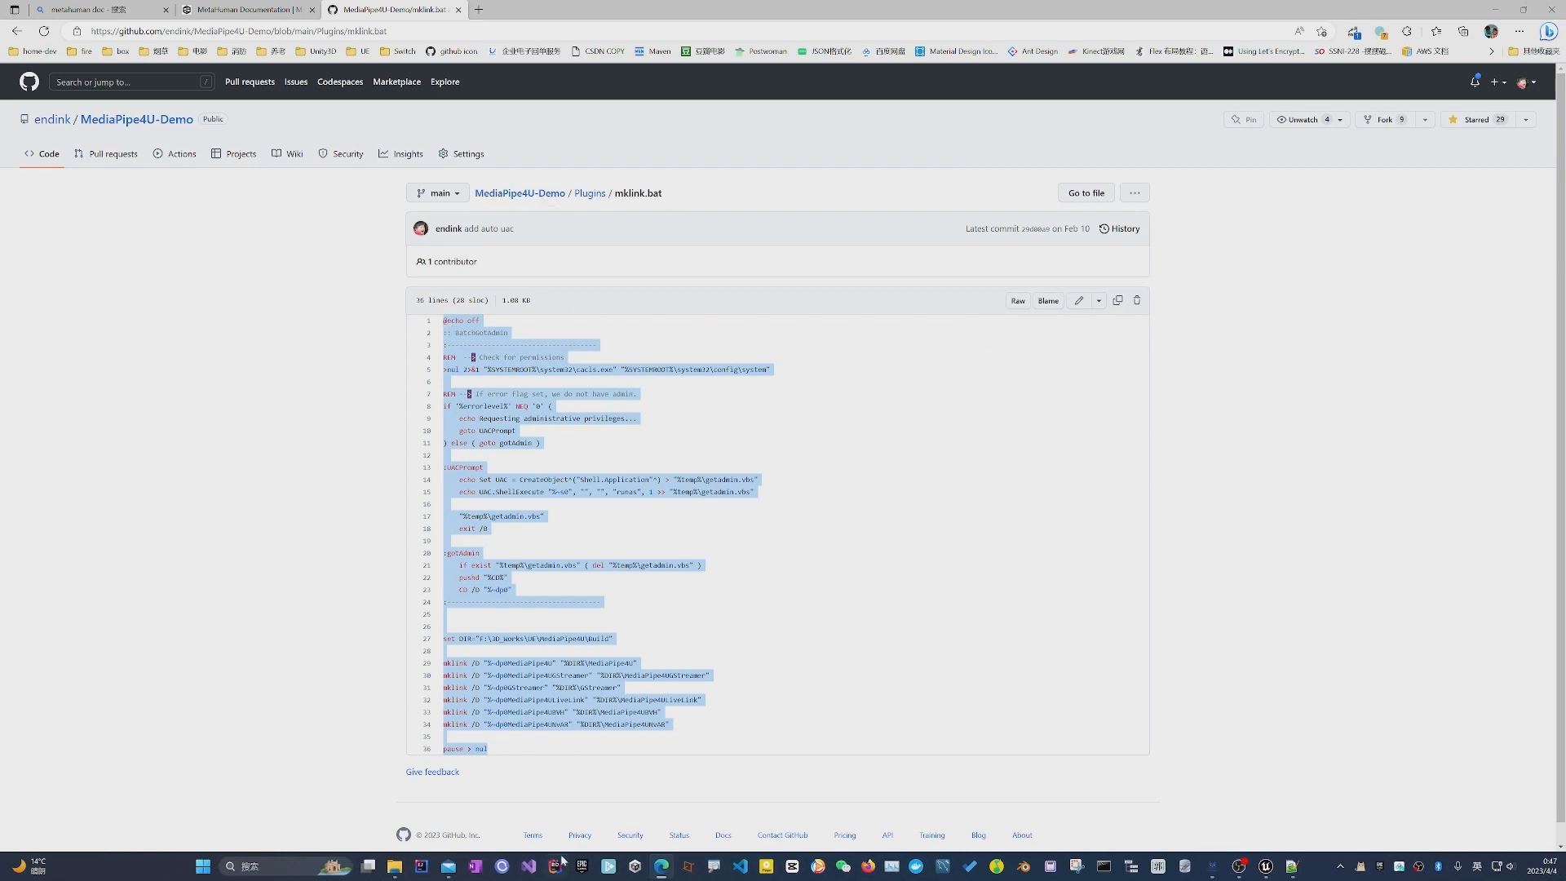
Switch to the project's Plugins folder in File Explorer and create a text file named mklink.bat, accepting the extension change.
{"action": "mouse_move", "coordinate": [395, 866]}
{"action": "left_click", "coordinate": [427, 801]}
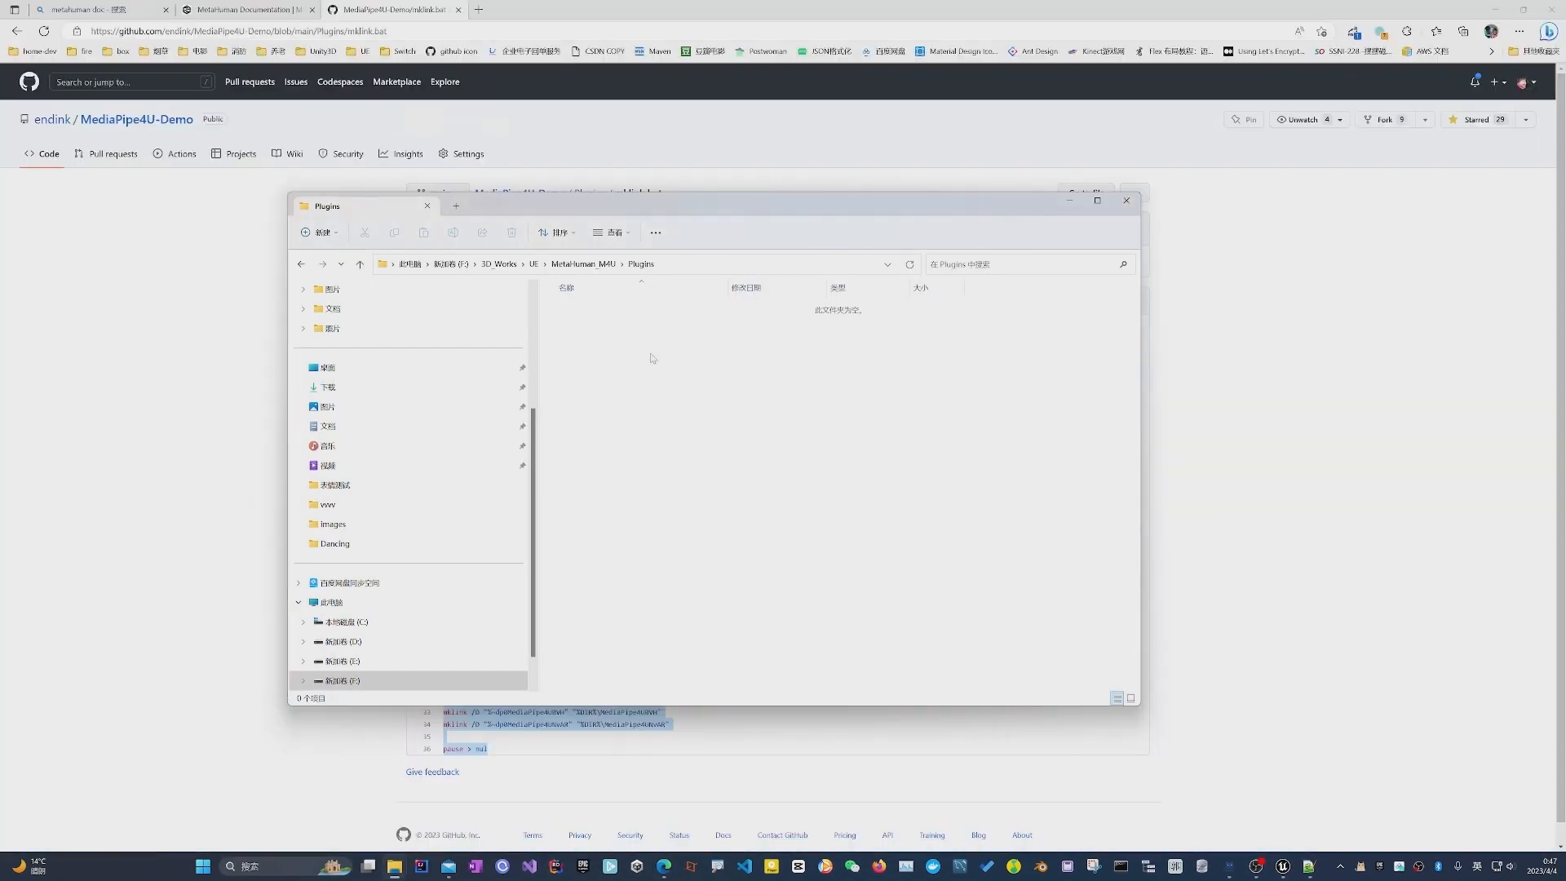
{"action": "right_click", "coordinate": [599, 351]}
{"action": "mouse_move", "coordinate": [656, 445]}
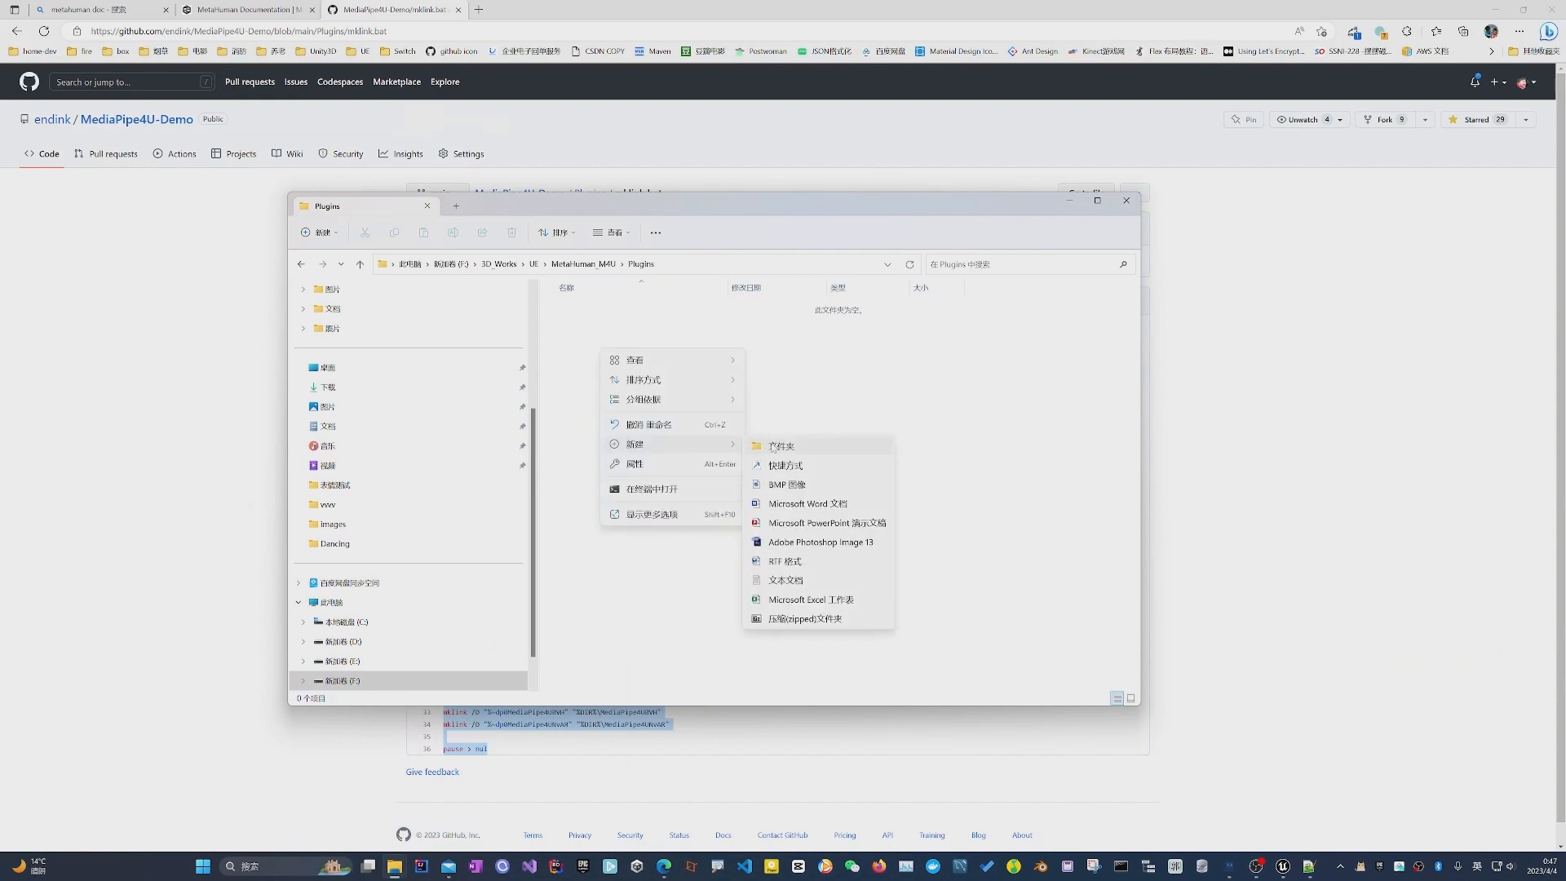
{"action": "left_click", "coordinate": [785, 578]}
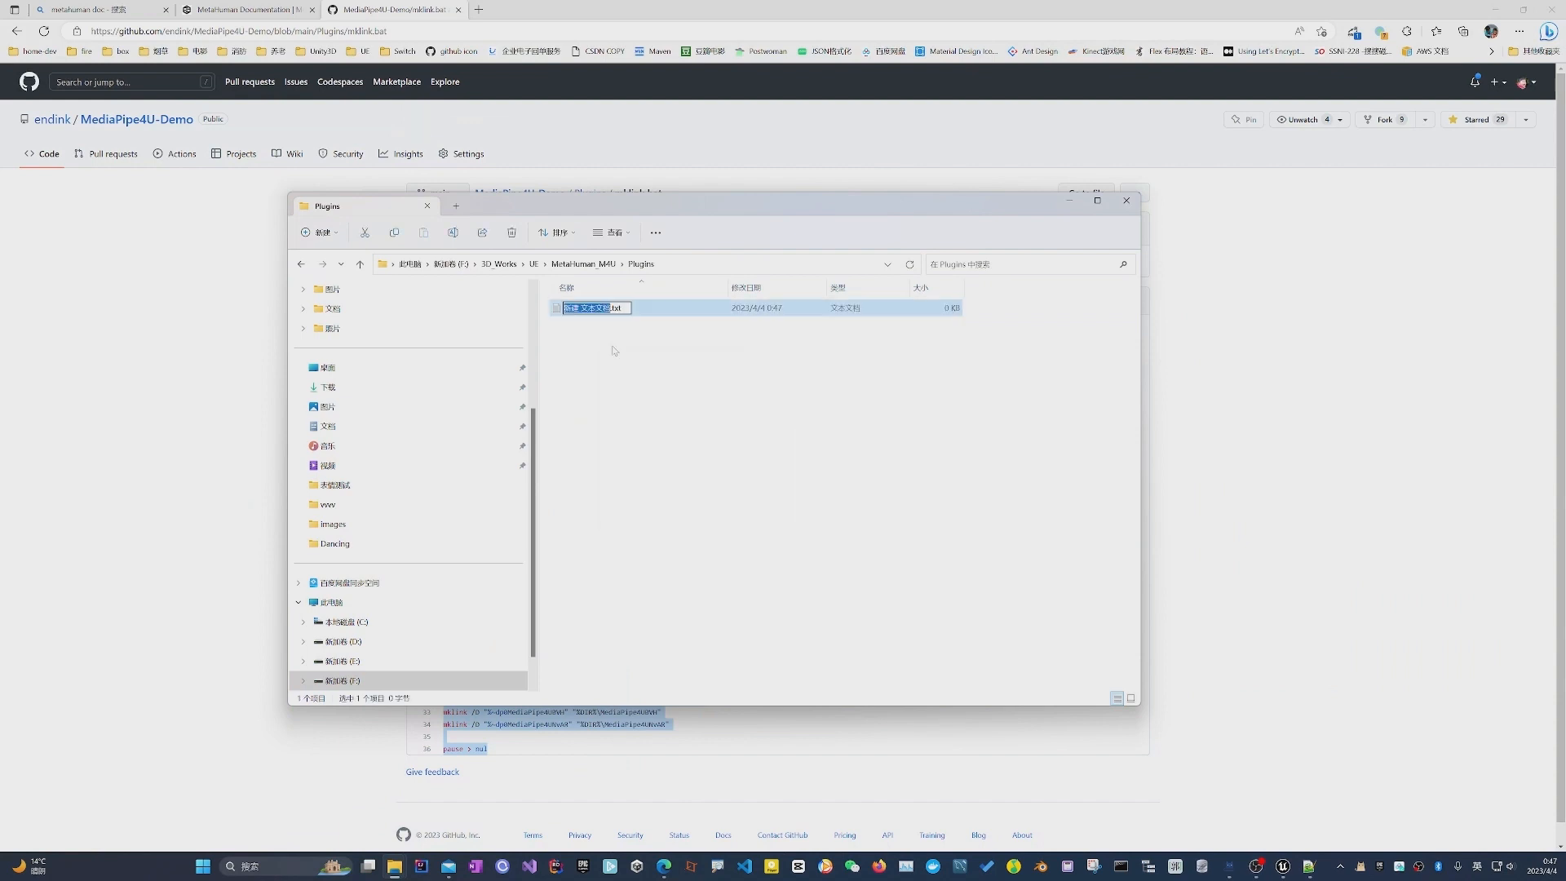
{"action": "type", "text": "mklink.bat"}
{"action": "key", "text": "Return"}
{"action": "left_click", "coordinate": [814, 438]}
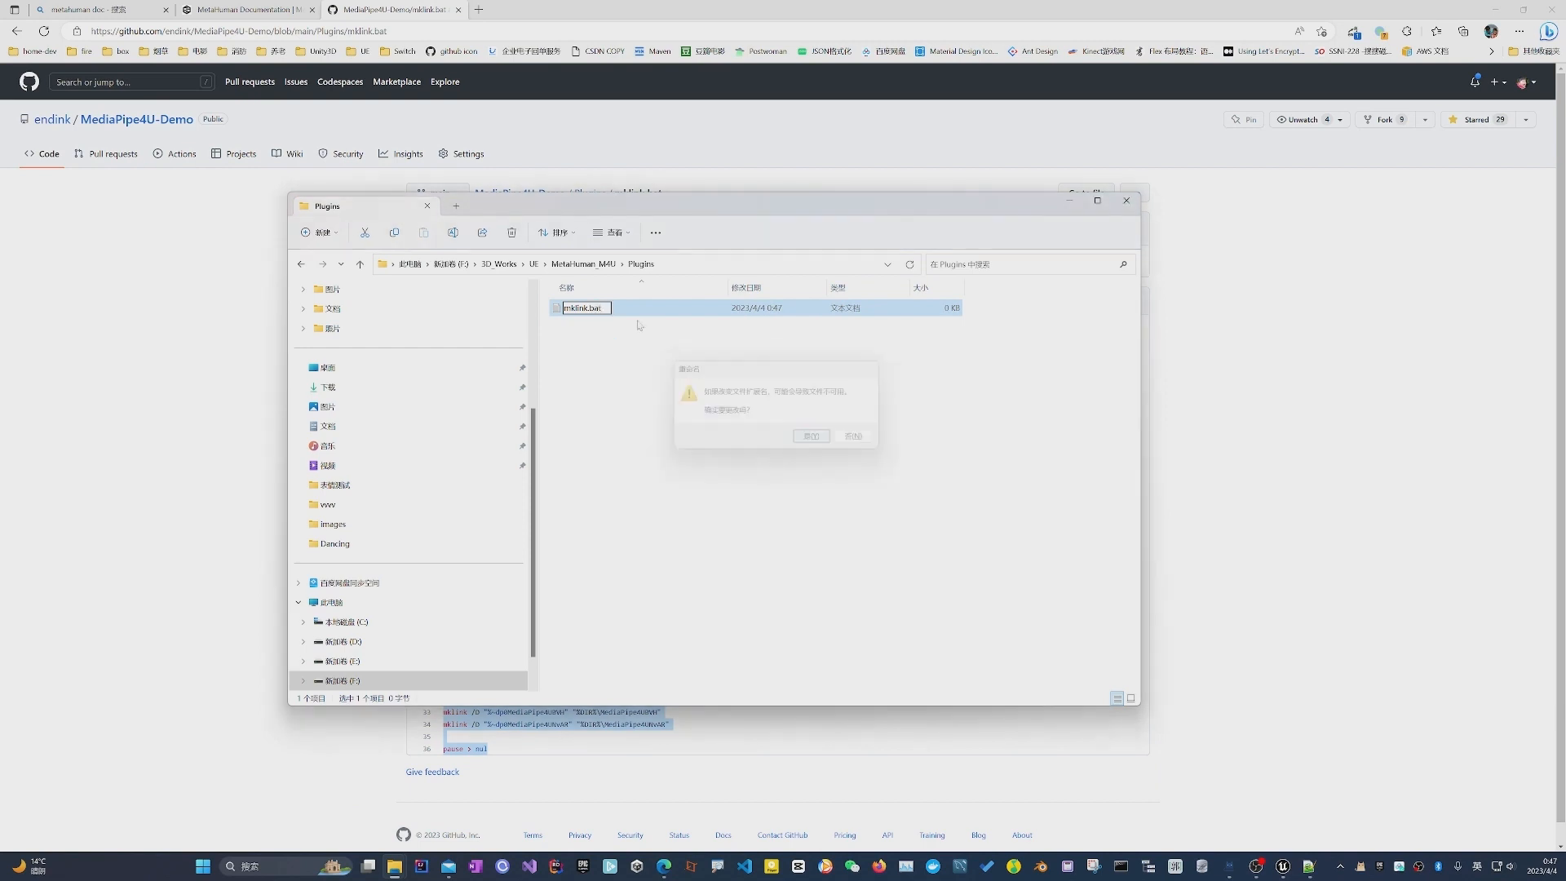
Open mklink.bat in Notepad++, paste the copied link script into it and save the file.
{"action": "right_click", "coordinate": [579, 310]}
{"action": "left_click", "coordinate": [627, 474]}
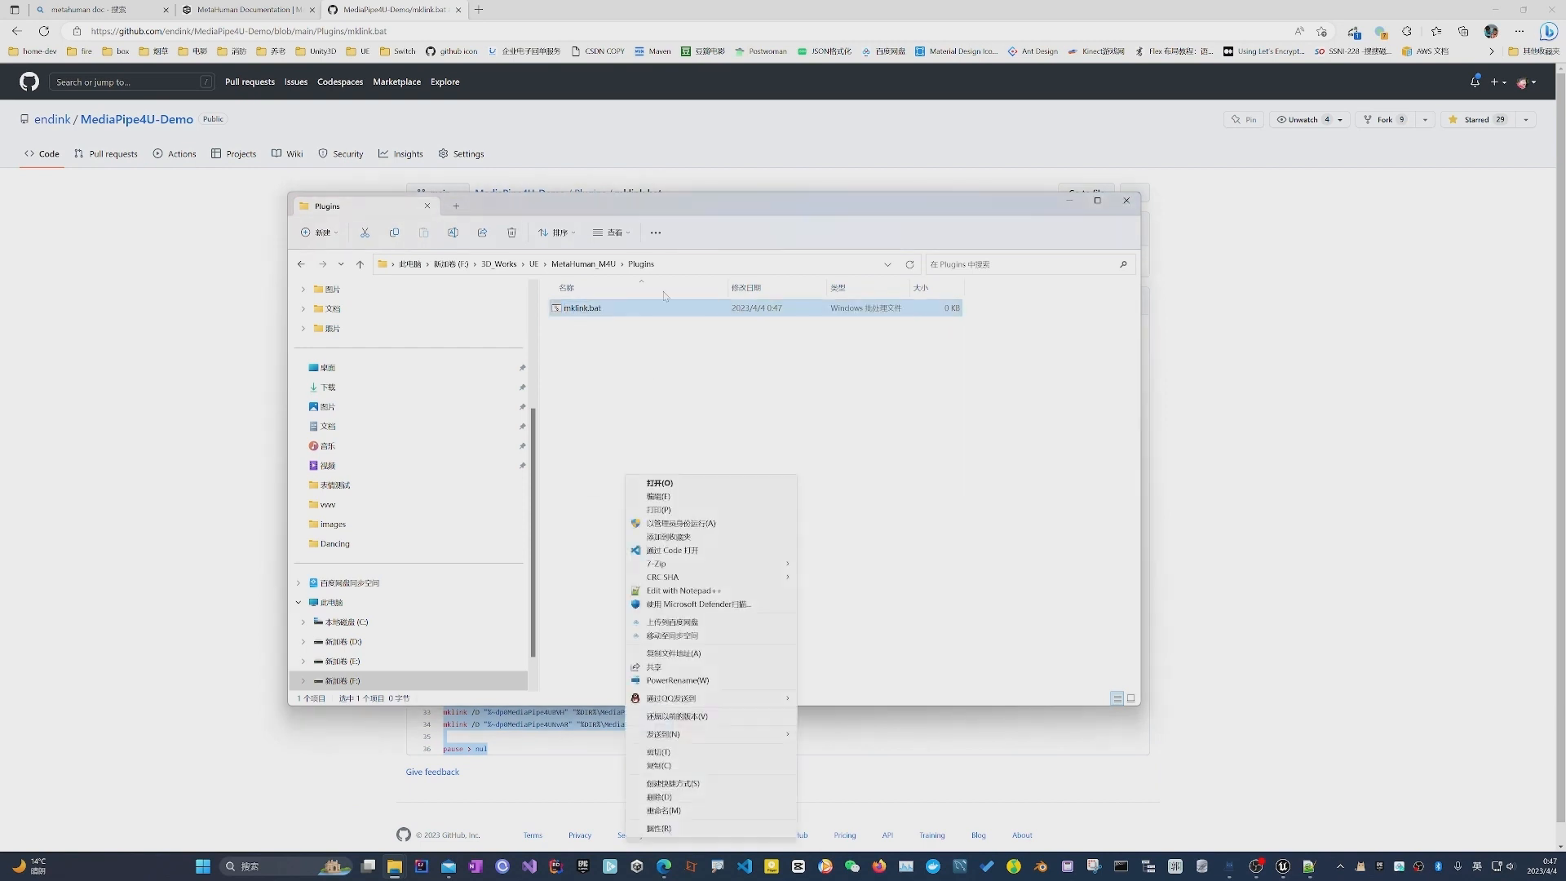
{"action": "left_click", "coordinate": [683, 592]}
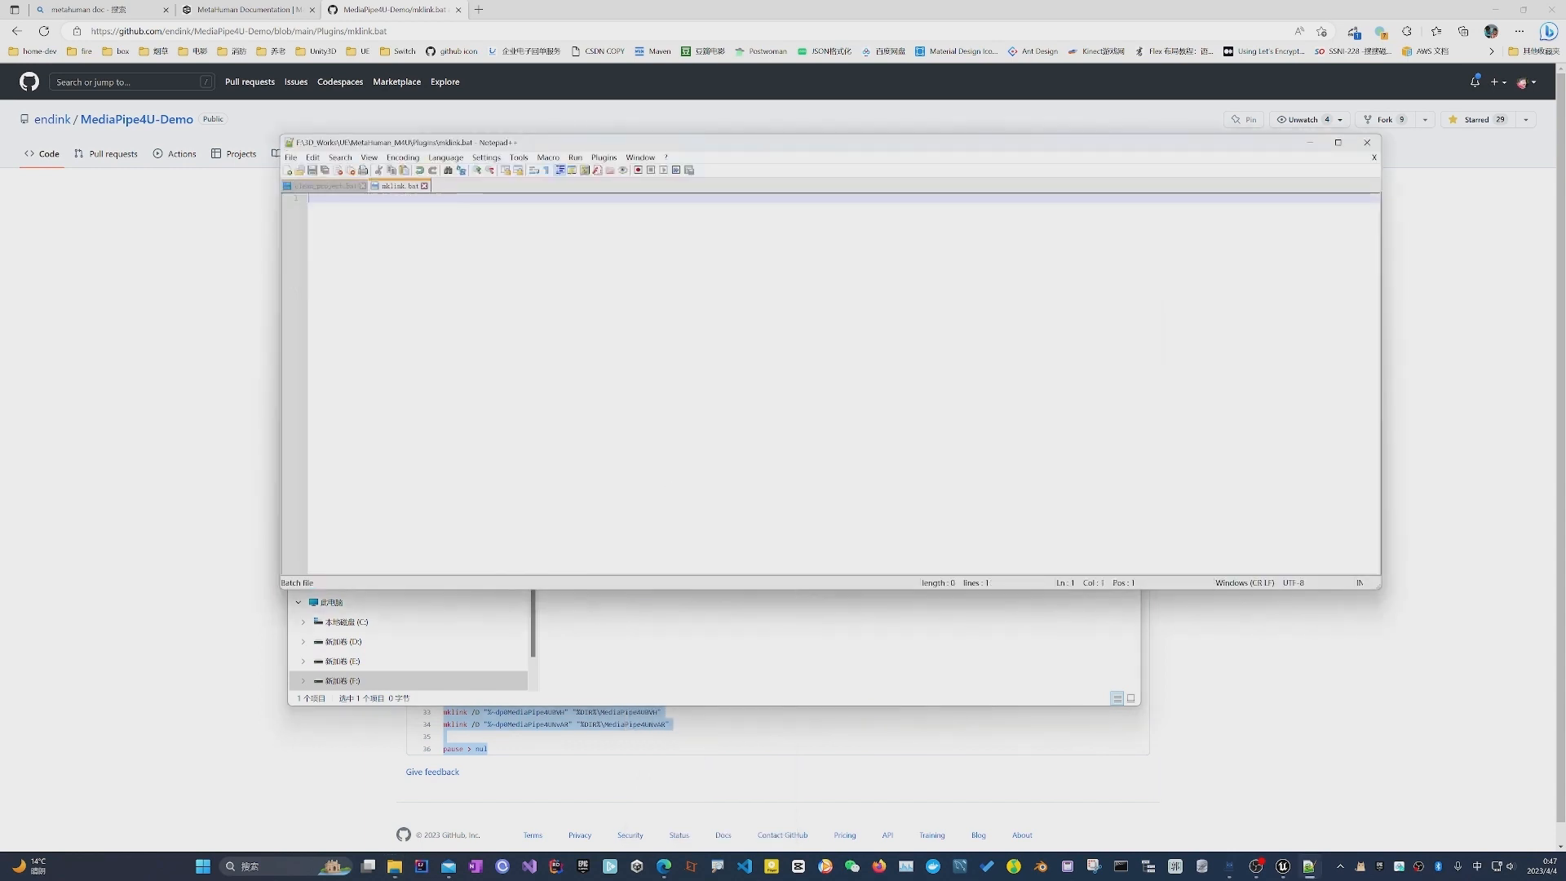
{"action": "key", "text": "ctrl+v"}
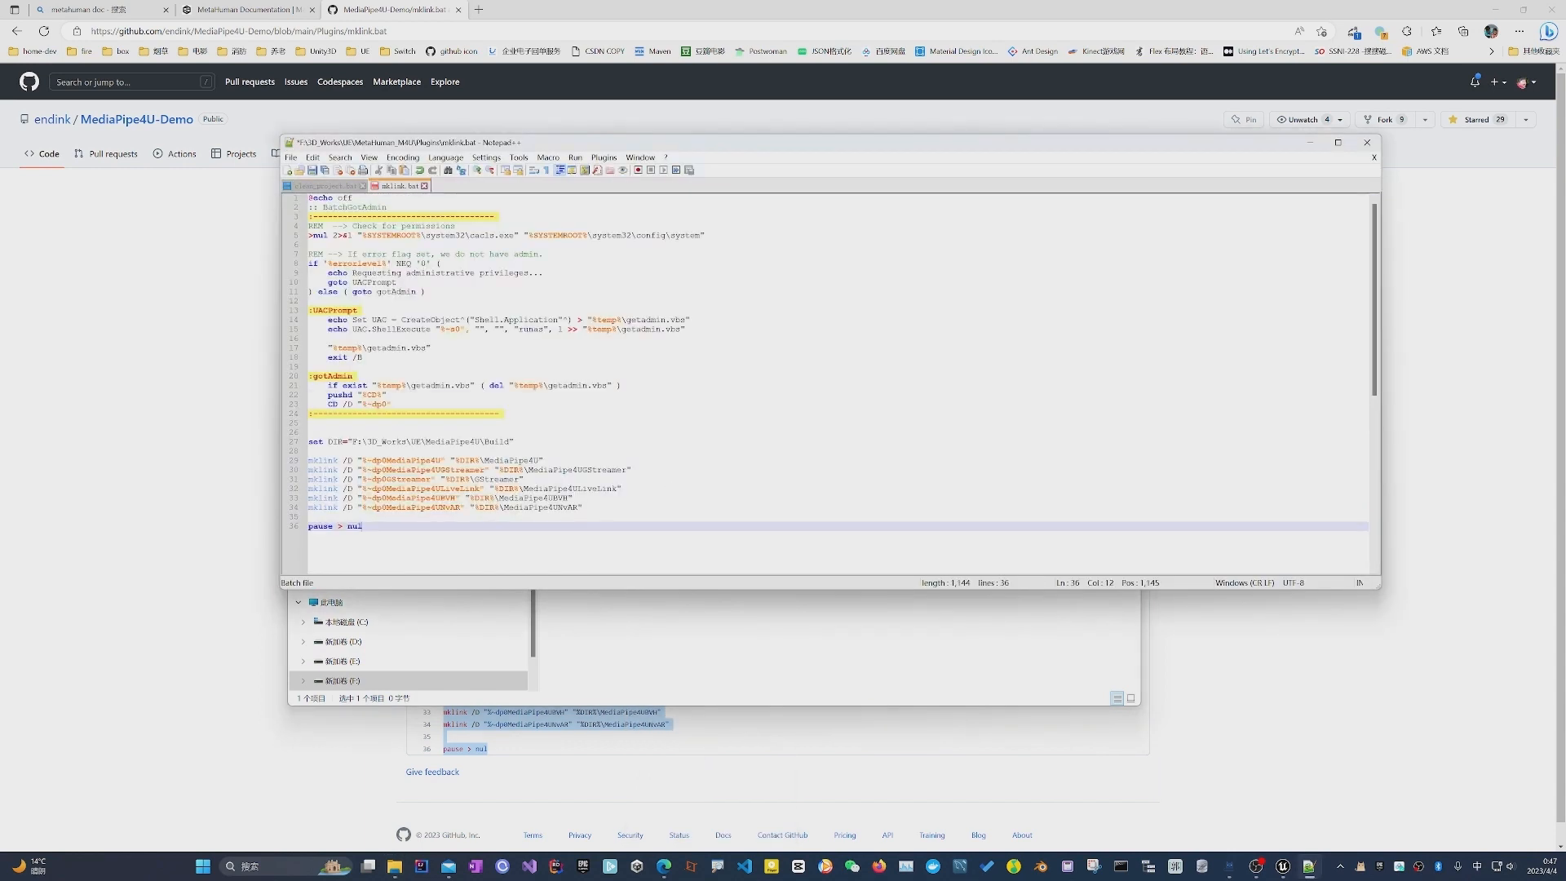
{"action": "left_click", "coordinate": [387, 395]}
{"action": "key", "text": "ctrl+s"}
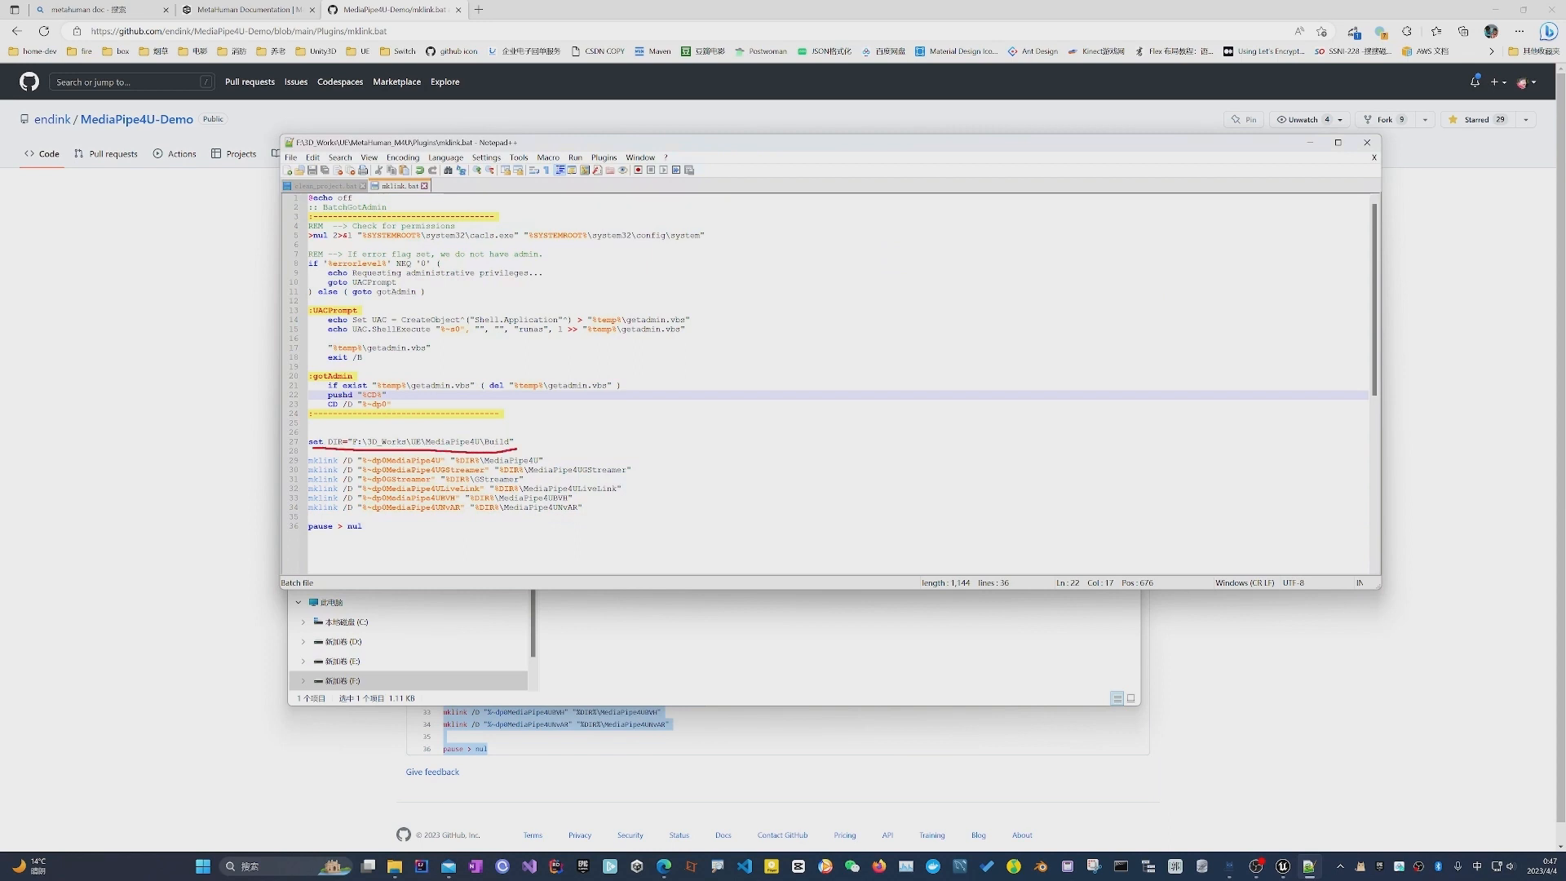
Browse in File Explorer to 3D_Works\UE\MediaPipe4U\Build, the directory set in mklink.bat, and examine its plugin folders.
{"action": "mouse_move", "coordinate": [395, 866]}
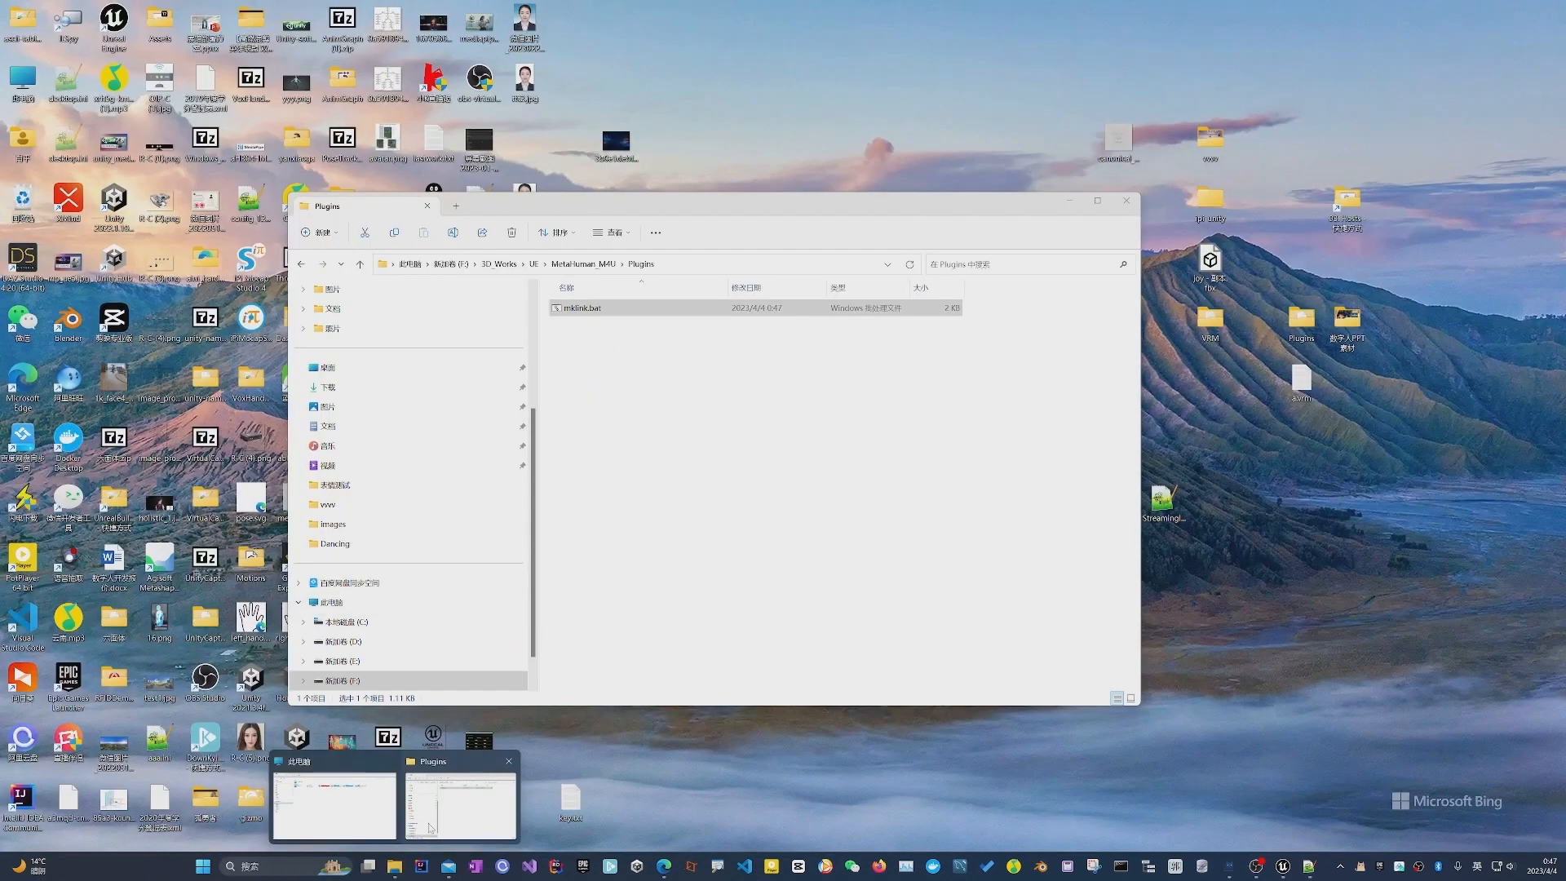
{"action": "left_click", "coordinate": [431, 828]}
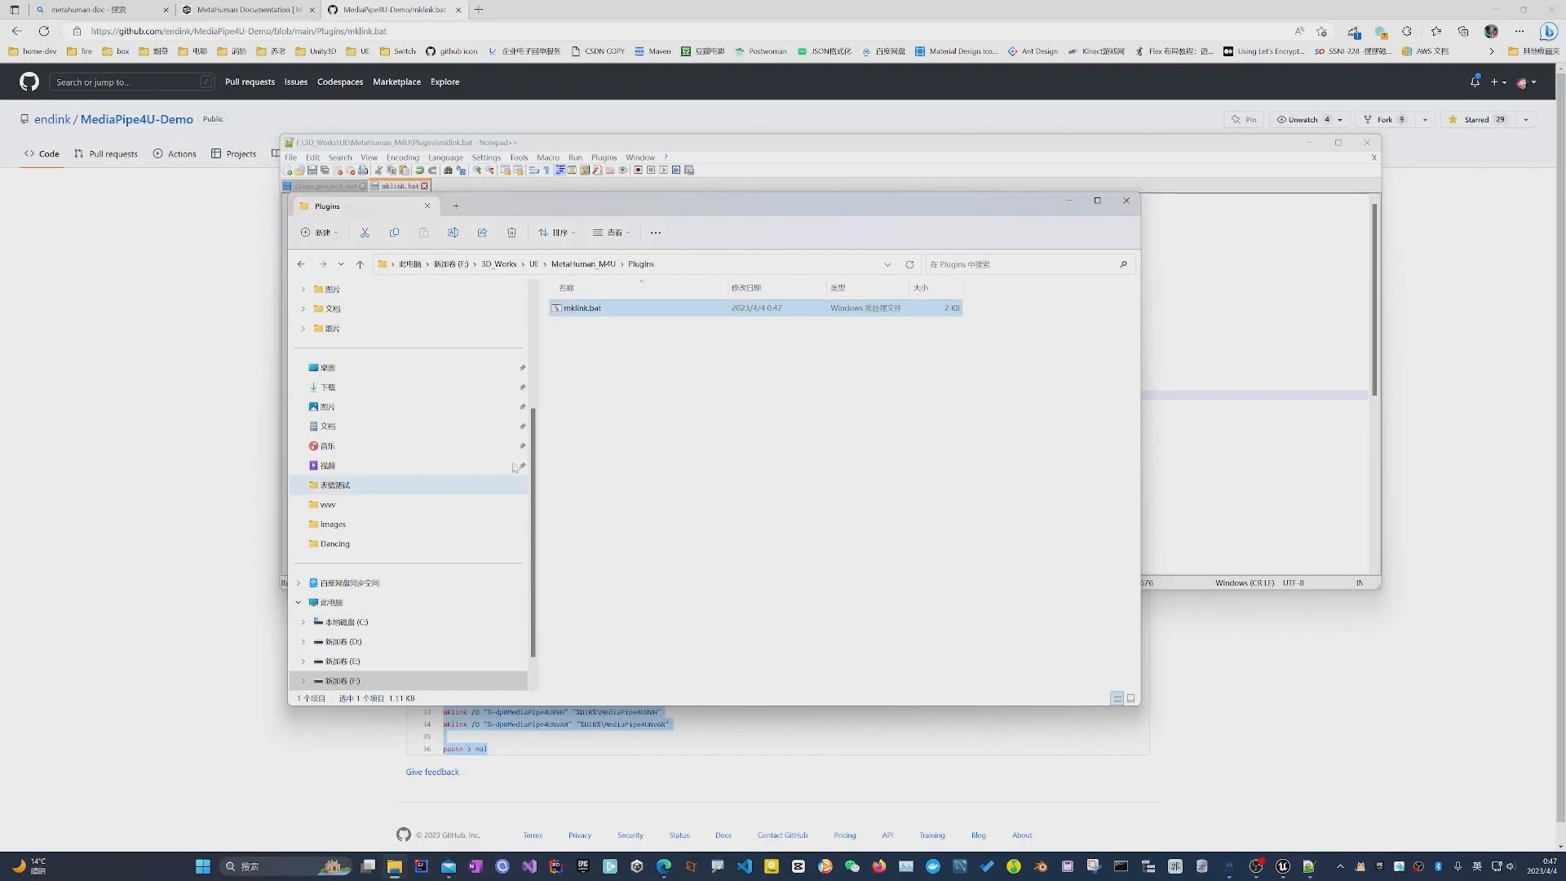
{"action": "left_click", "coordinate": [498, 264]}
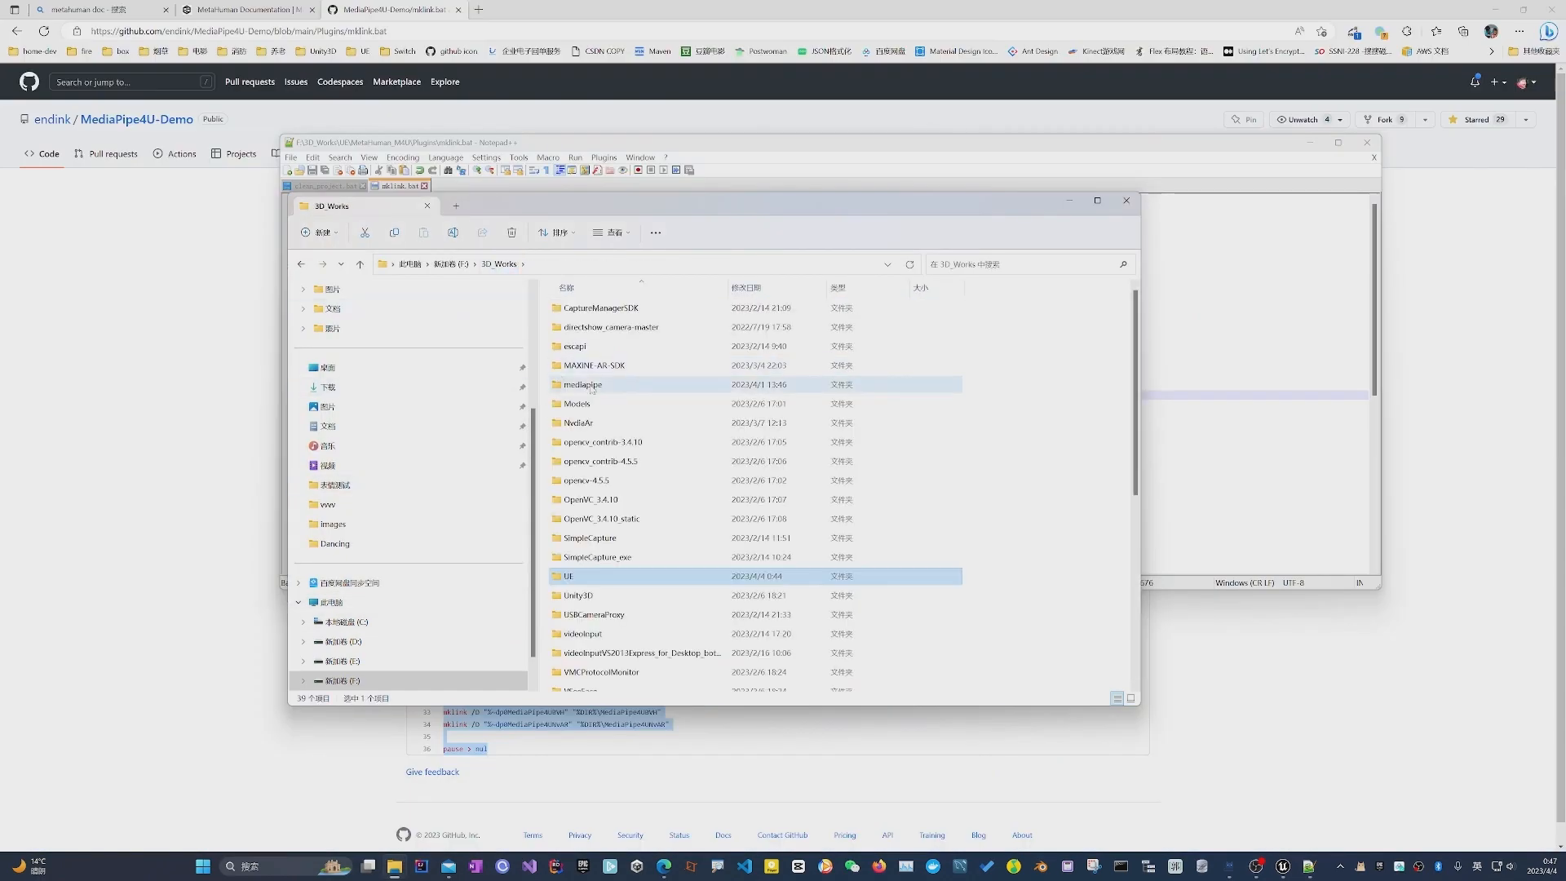
{"action": "double_click", "coordinate": [571, 576]}
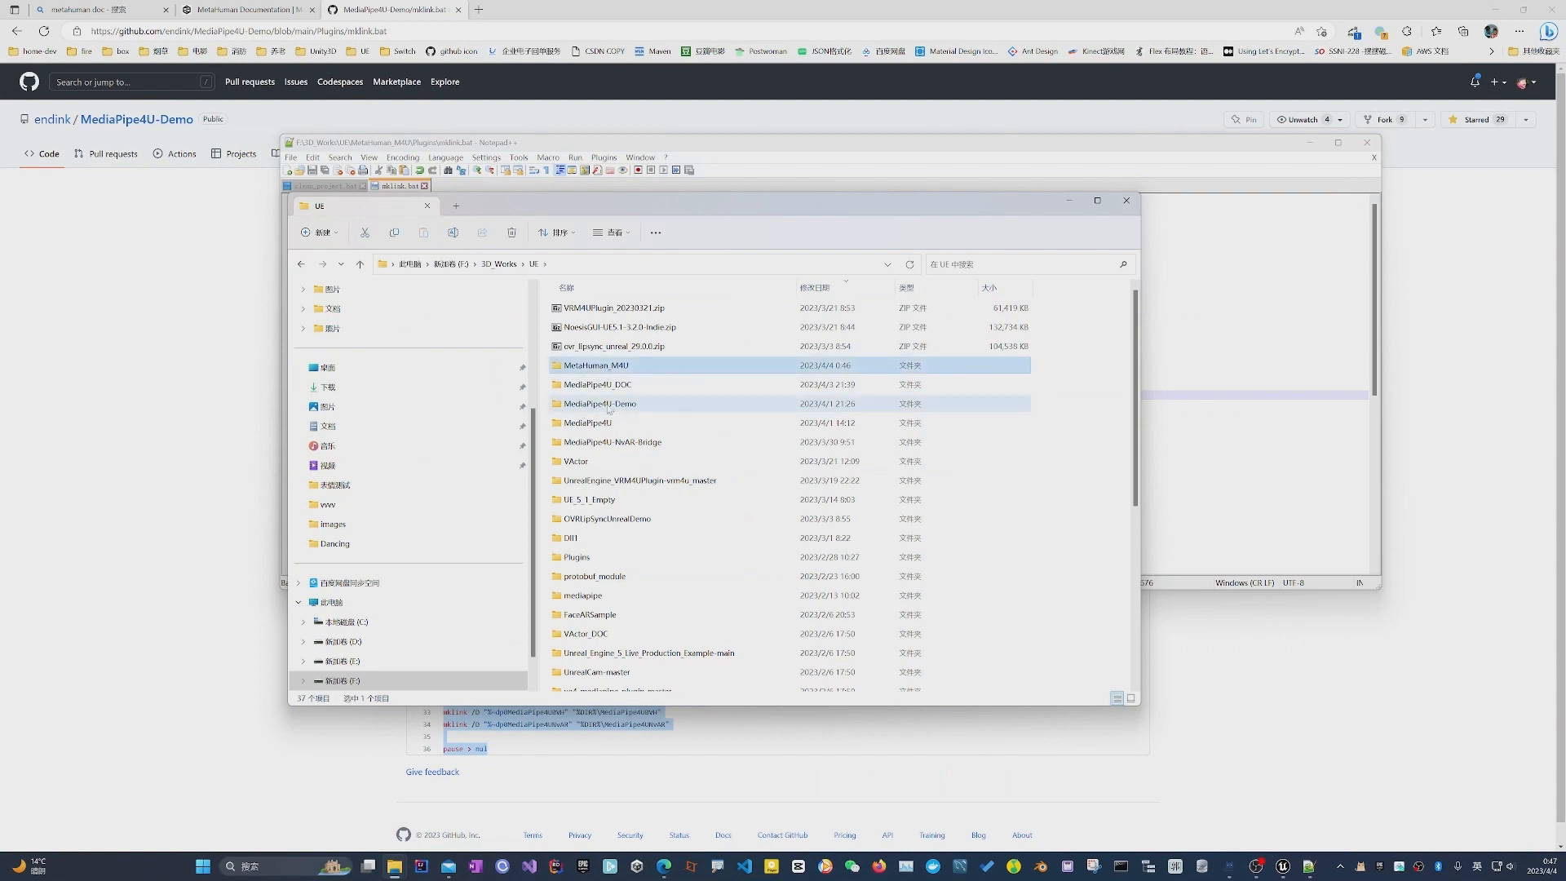
{"action": "double_click", "coordinate": [587, 422]}
{"action": "double_click", "coordinate": [574, 346]}
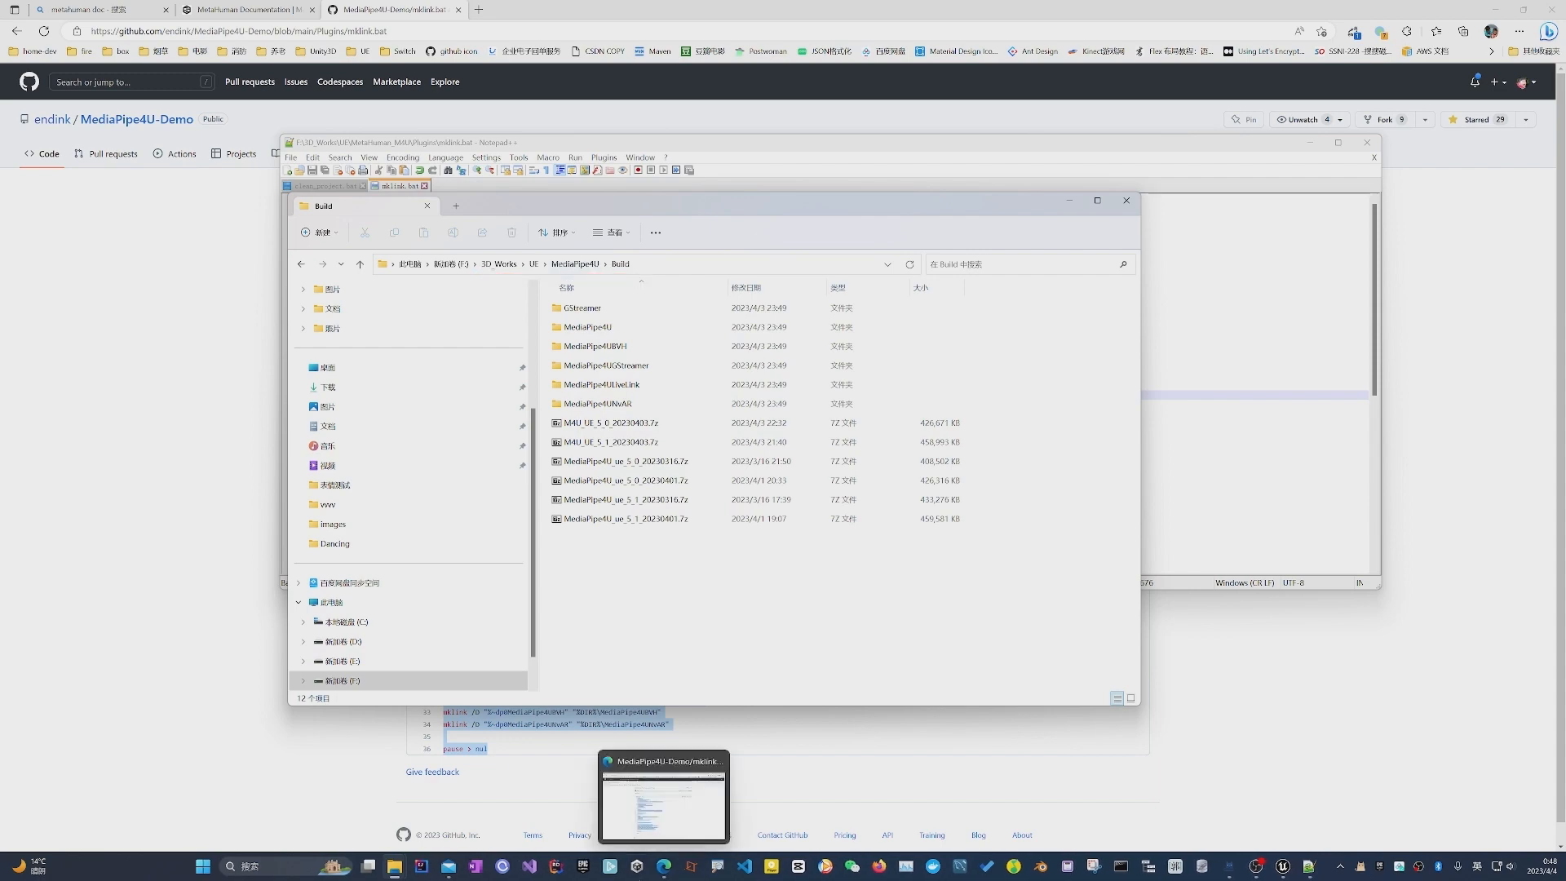
Return to the UE folder and reopen the Plugins folder inside the MetaHuman_M4U project.
{"action": "mouse_move", "coordinate": [395, 867]}
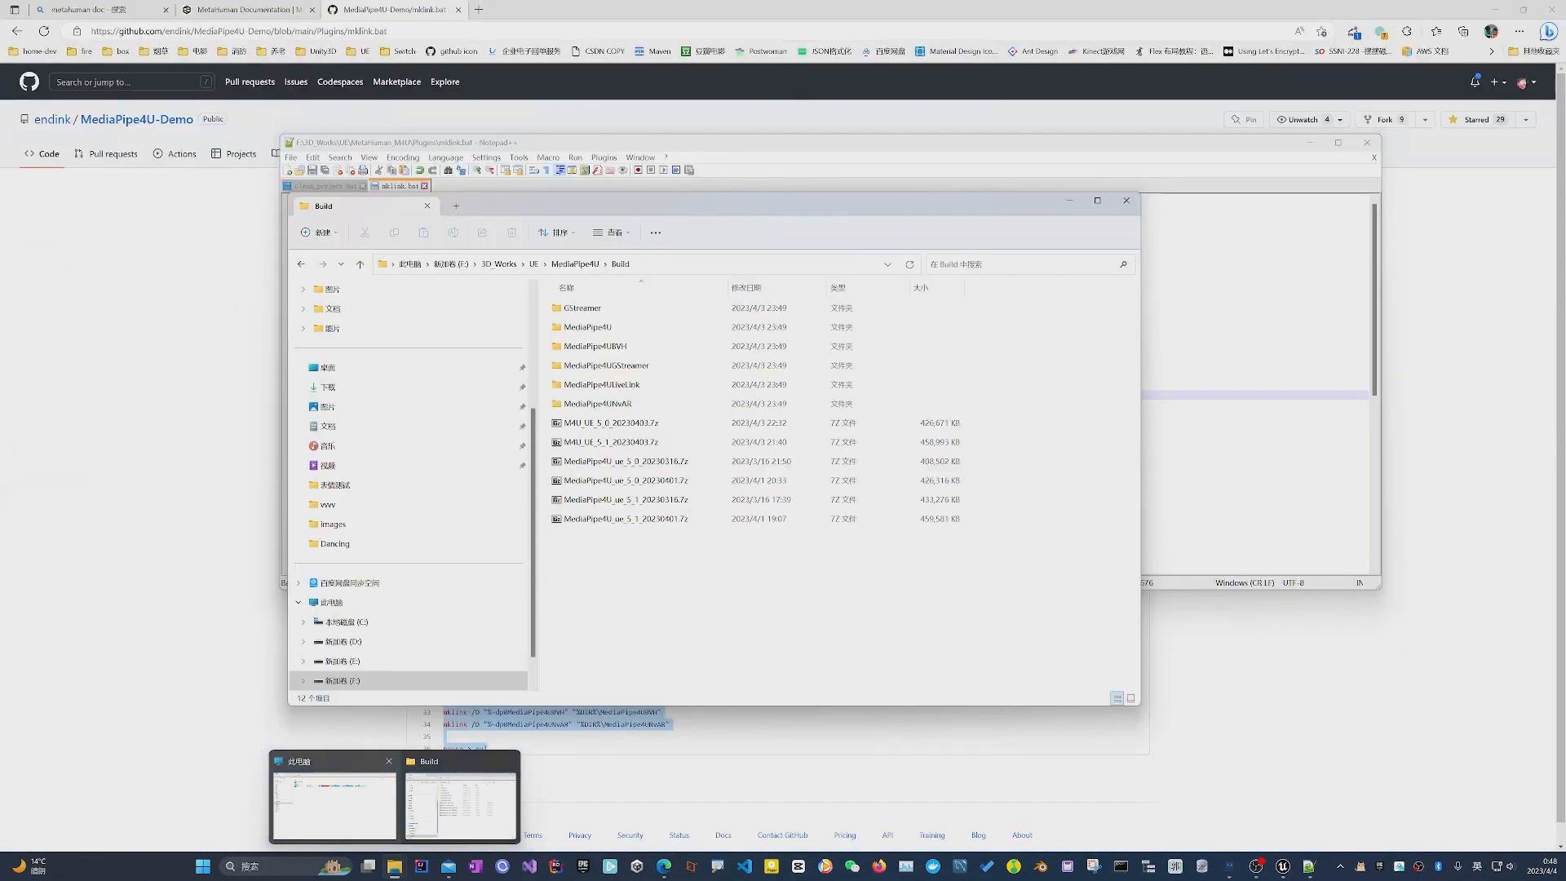
{"action": "left_click", "coordinate": [534, 264]}
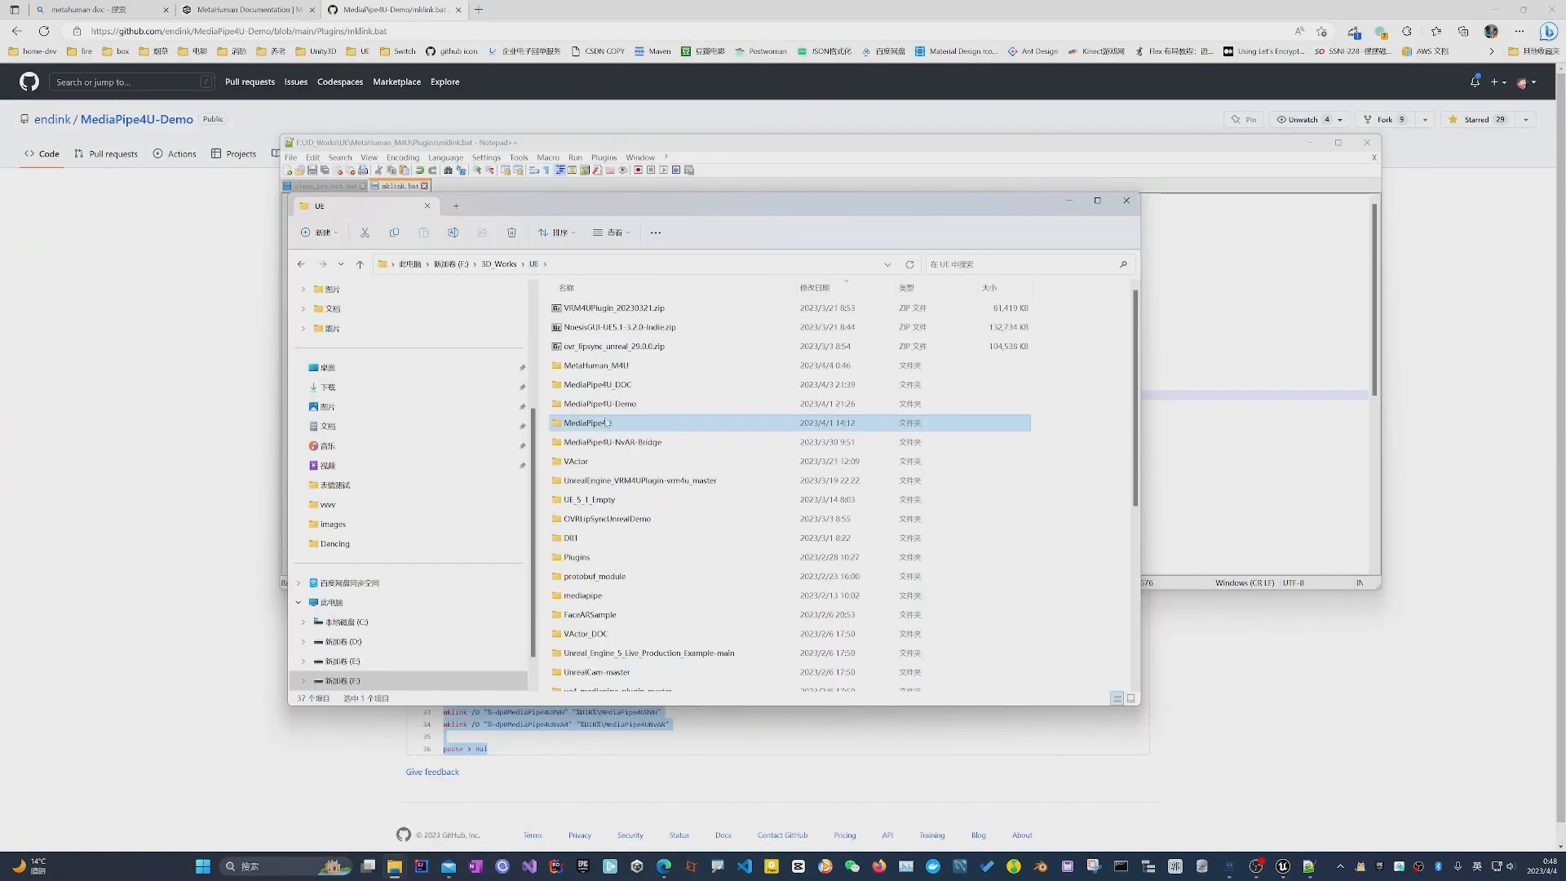
{"action": "double_click", "coordinate": [594, 366]}
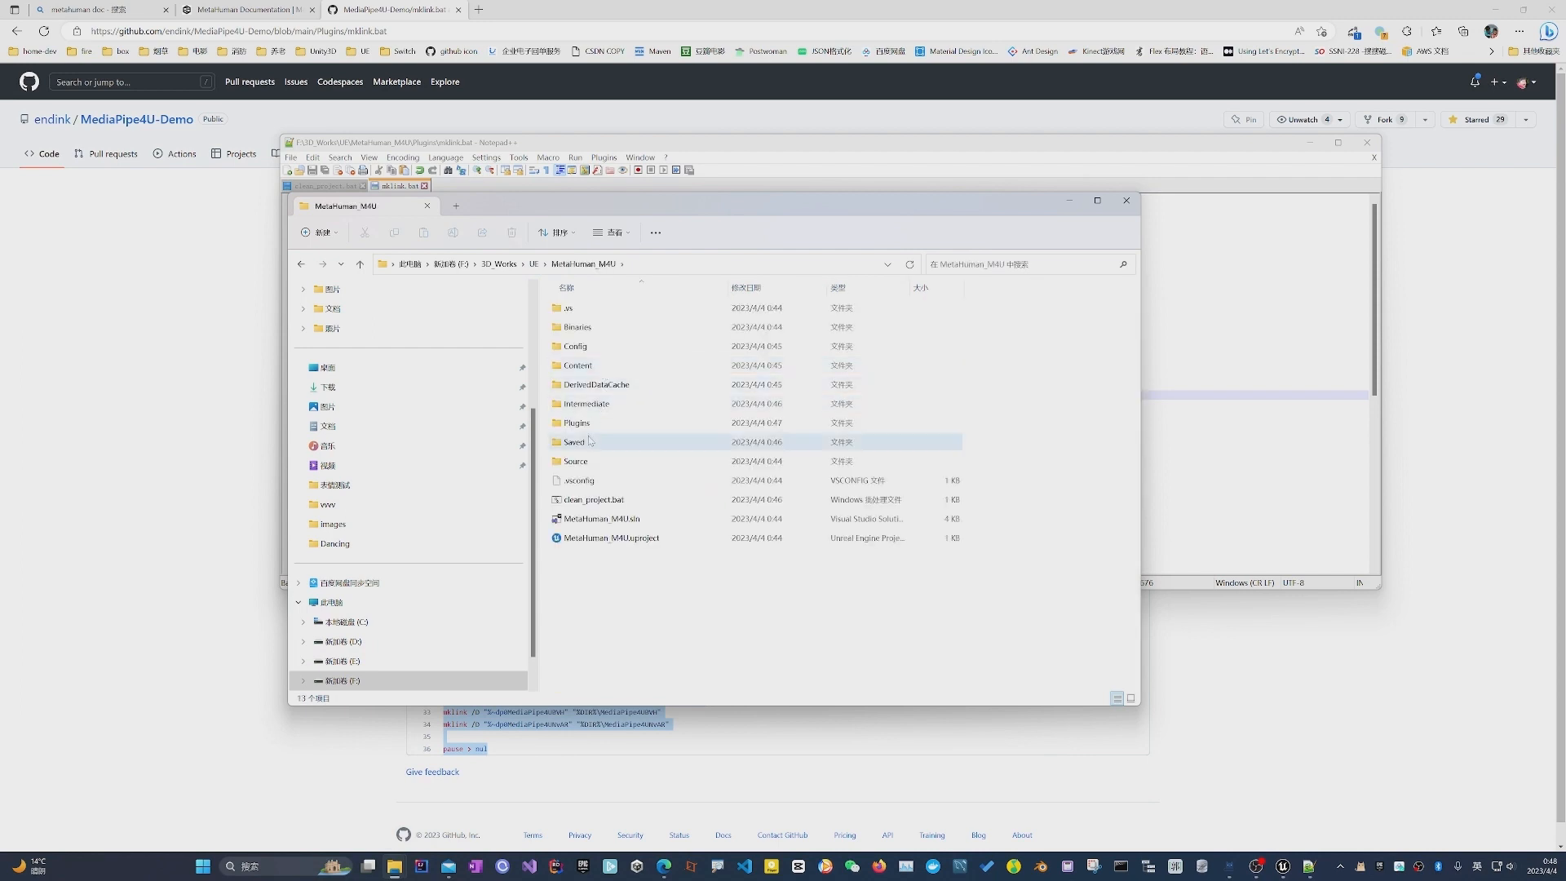
{"action": "double_click", "coordinate": [581, 424]}
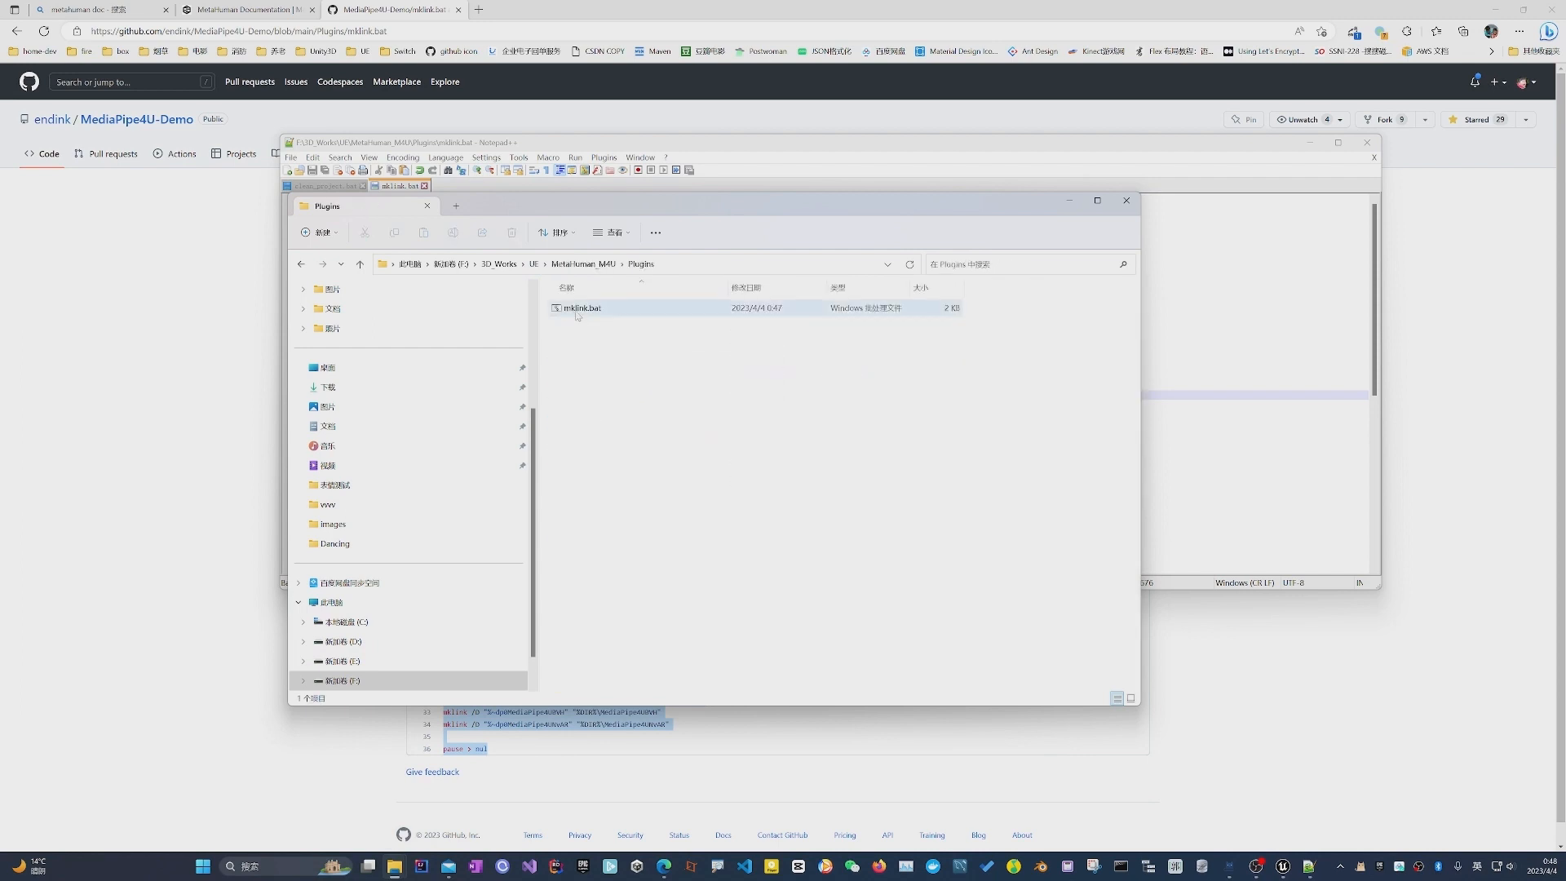
Switch to the Unreal Editor, turn off Live Coding and close the editor.
{"action": "left_click", "coordinate": [1283, 872]}
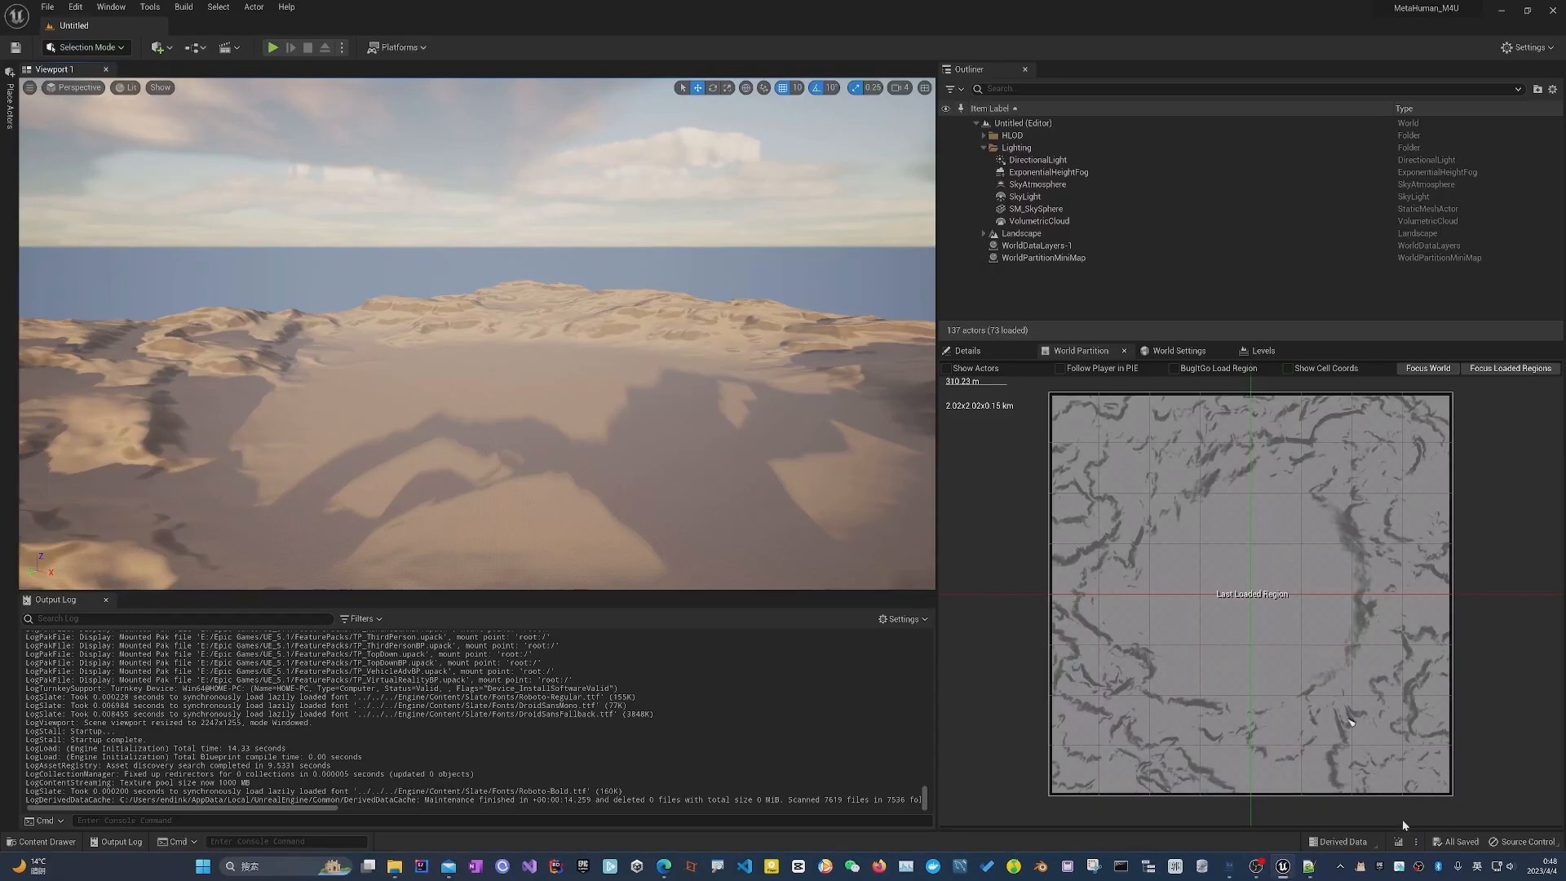
{"action": "left_click", "coordinate": [1417, 842]}
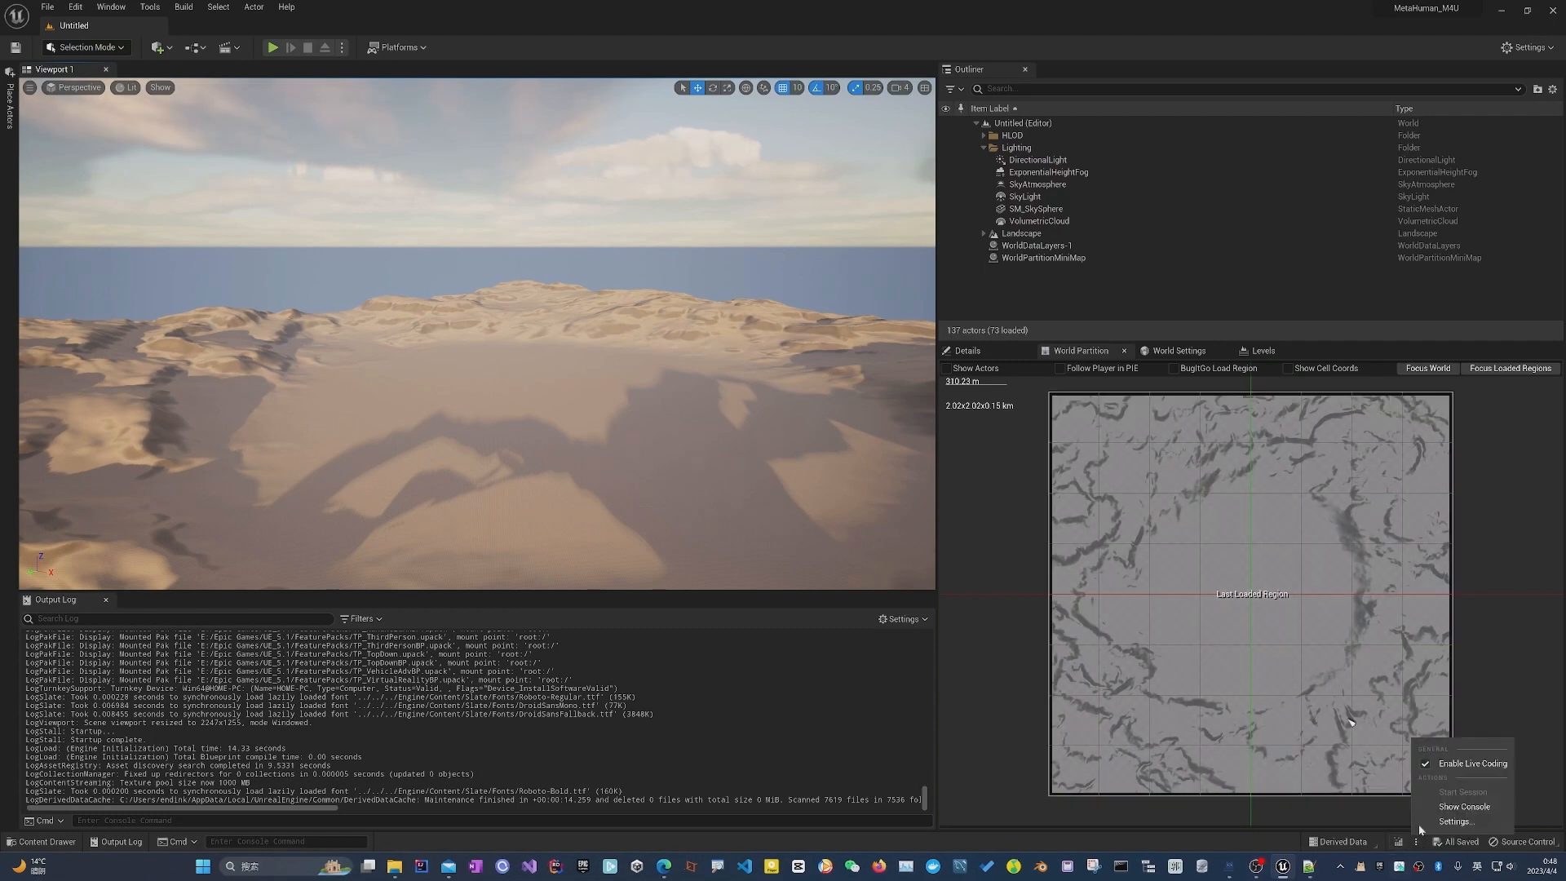
{"action": "left_click", "coordinate": [1460, 764]}
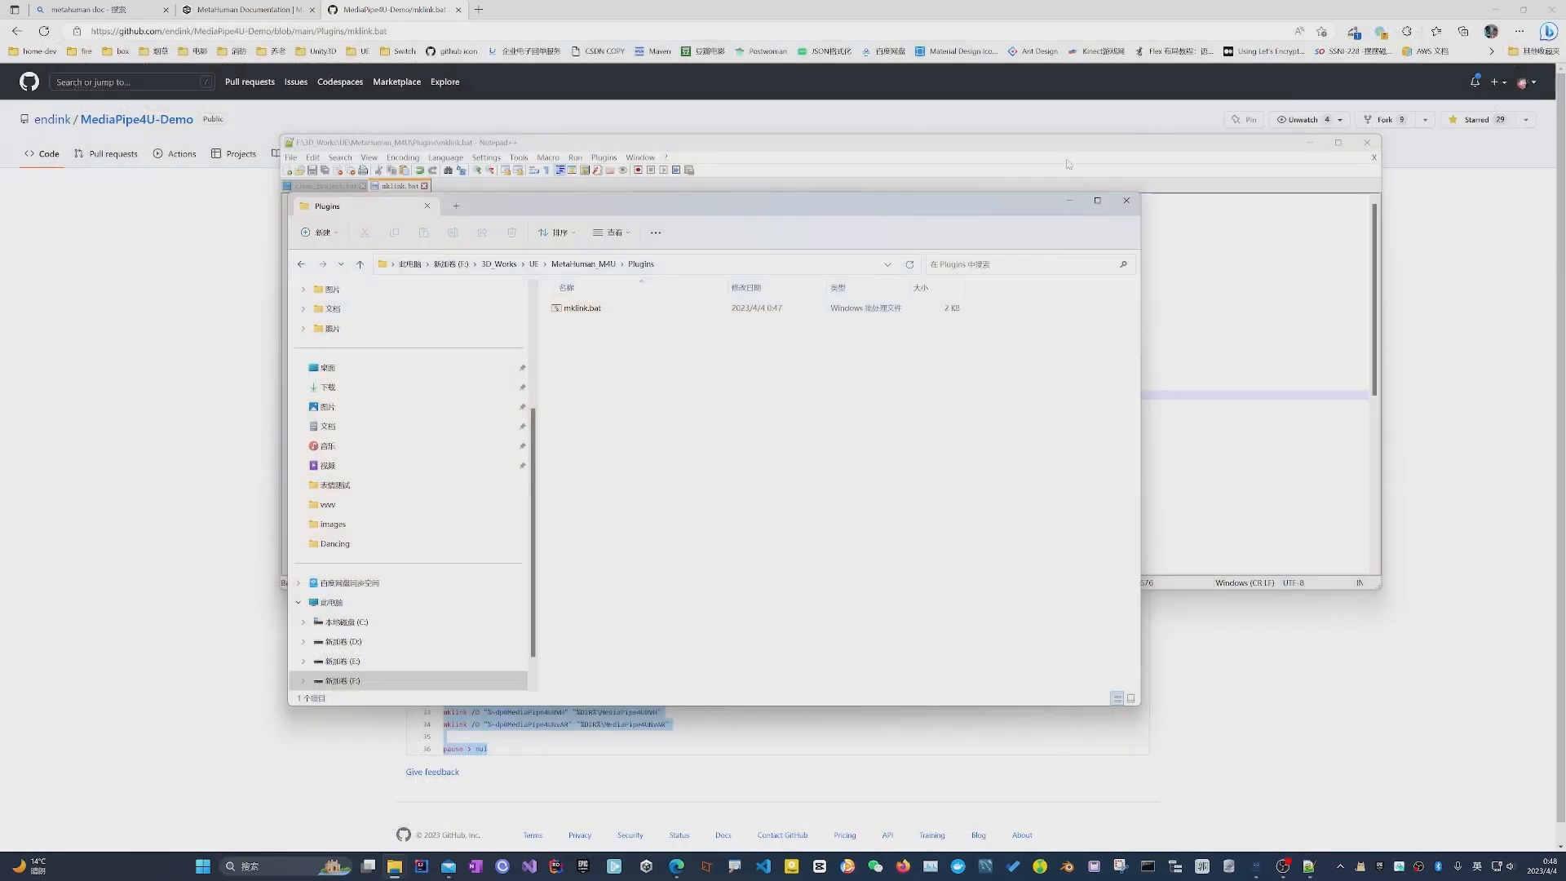
Run mklink.bat in the project's Plugins folder to create the plugin links, and close its console window.
{"action": "left_click", "coordinate": [590, 313]}
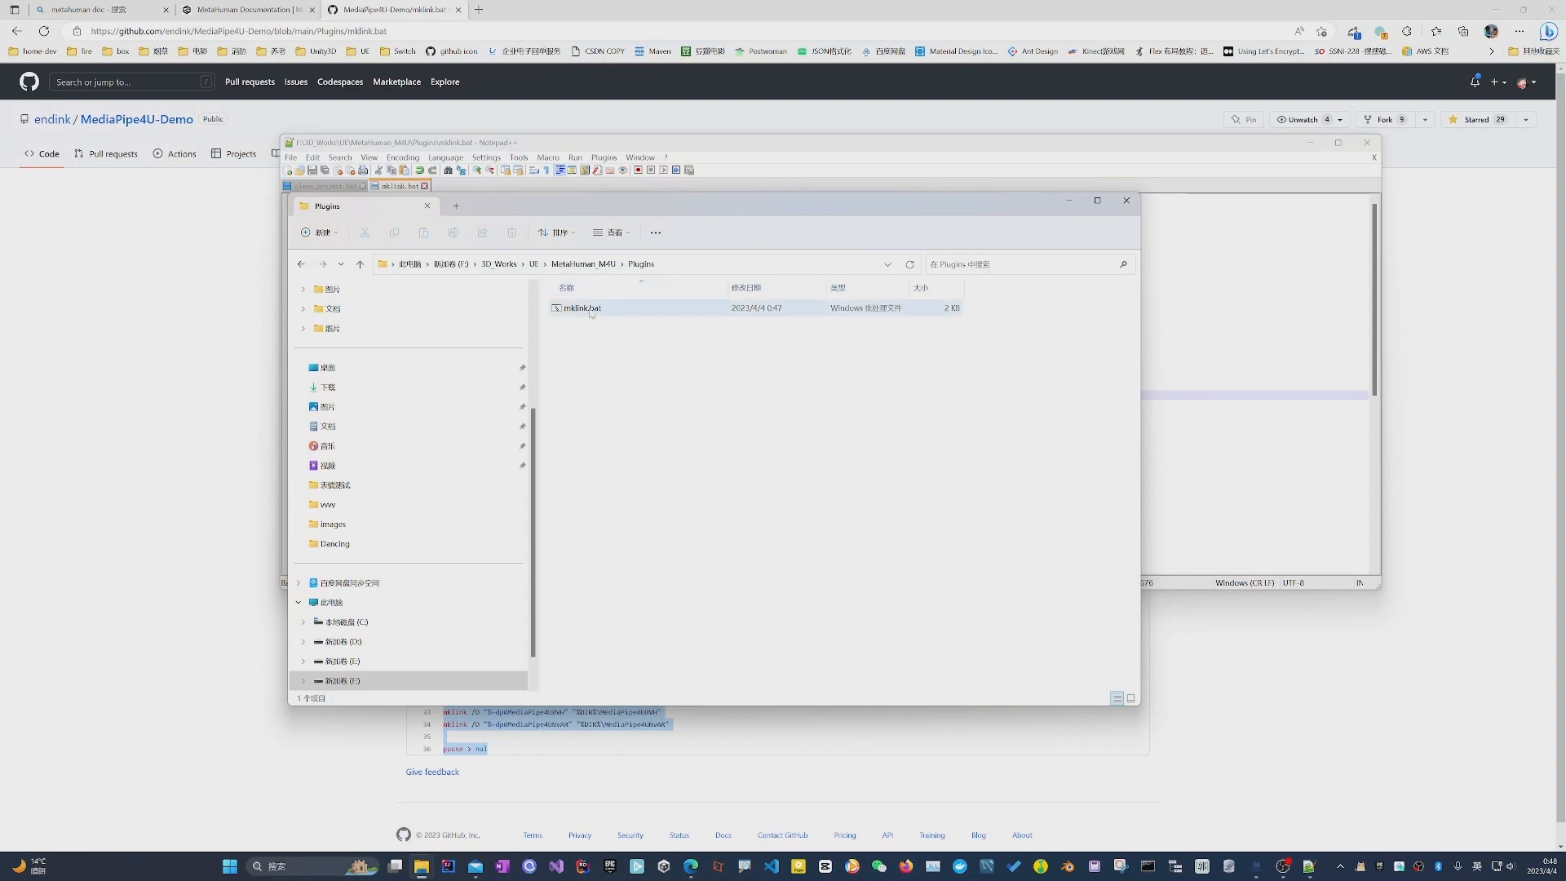
{"action": "right_click", "coordinate": [591, 313]}
{"action": "double_click", "coordinate": [584, 312]}
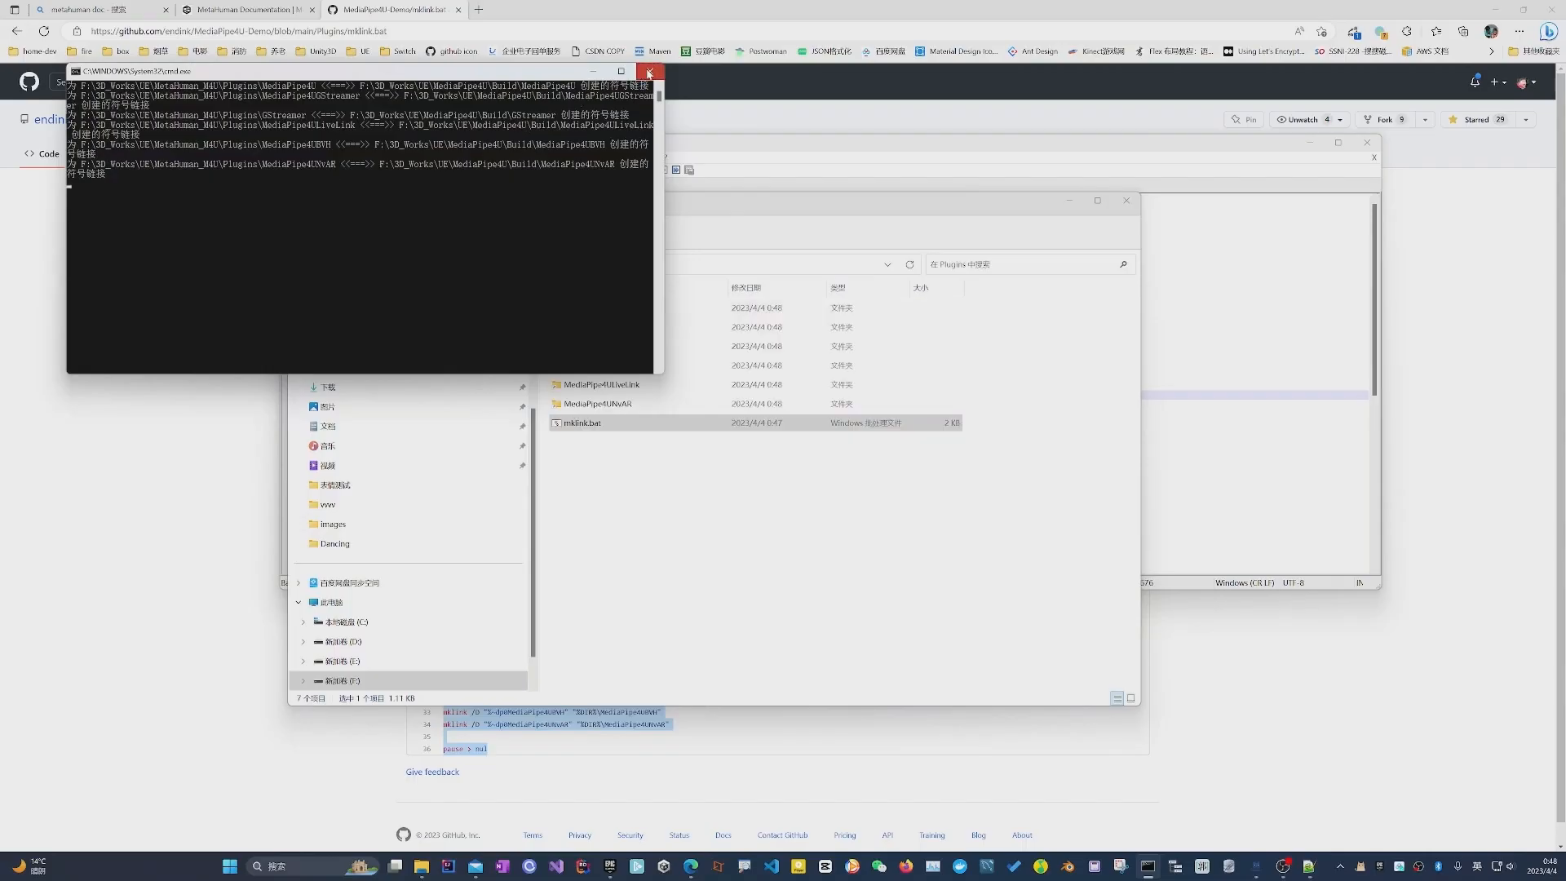
{"action": "left_click", "coordinate": [650, 71]}
{"action": "left_click_drag", "start_coordinate": [546, 297], "coordinate": [551, 405]}
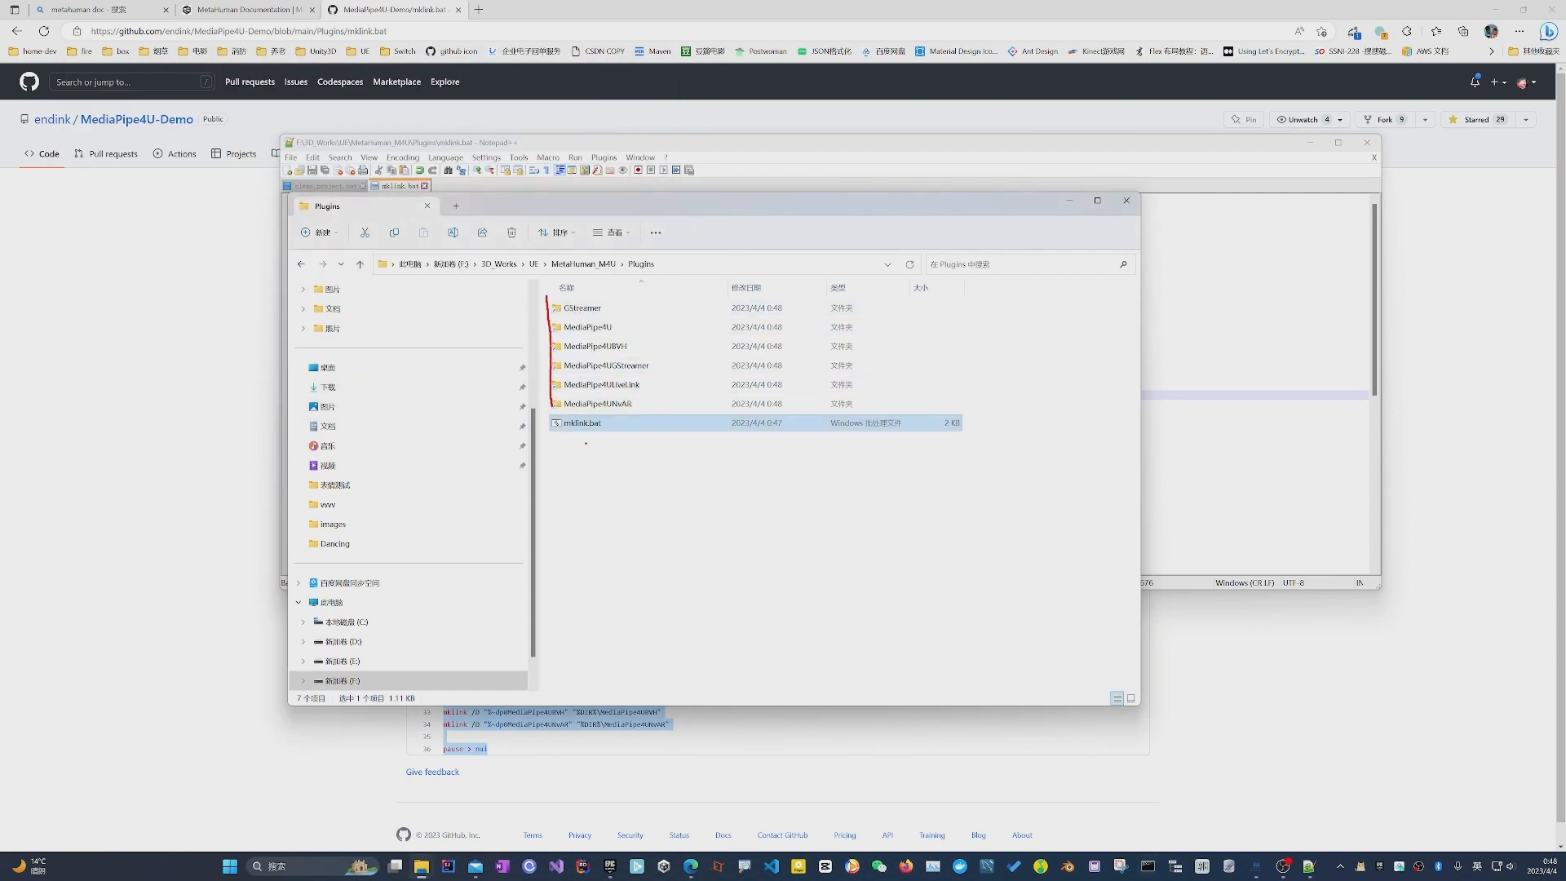
Go up to the MetaHuman_M4U folder, run clean_project.bat and close its console window.
{"action": "left_click", "coordinate": [584, 263]}
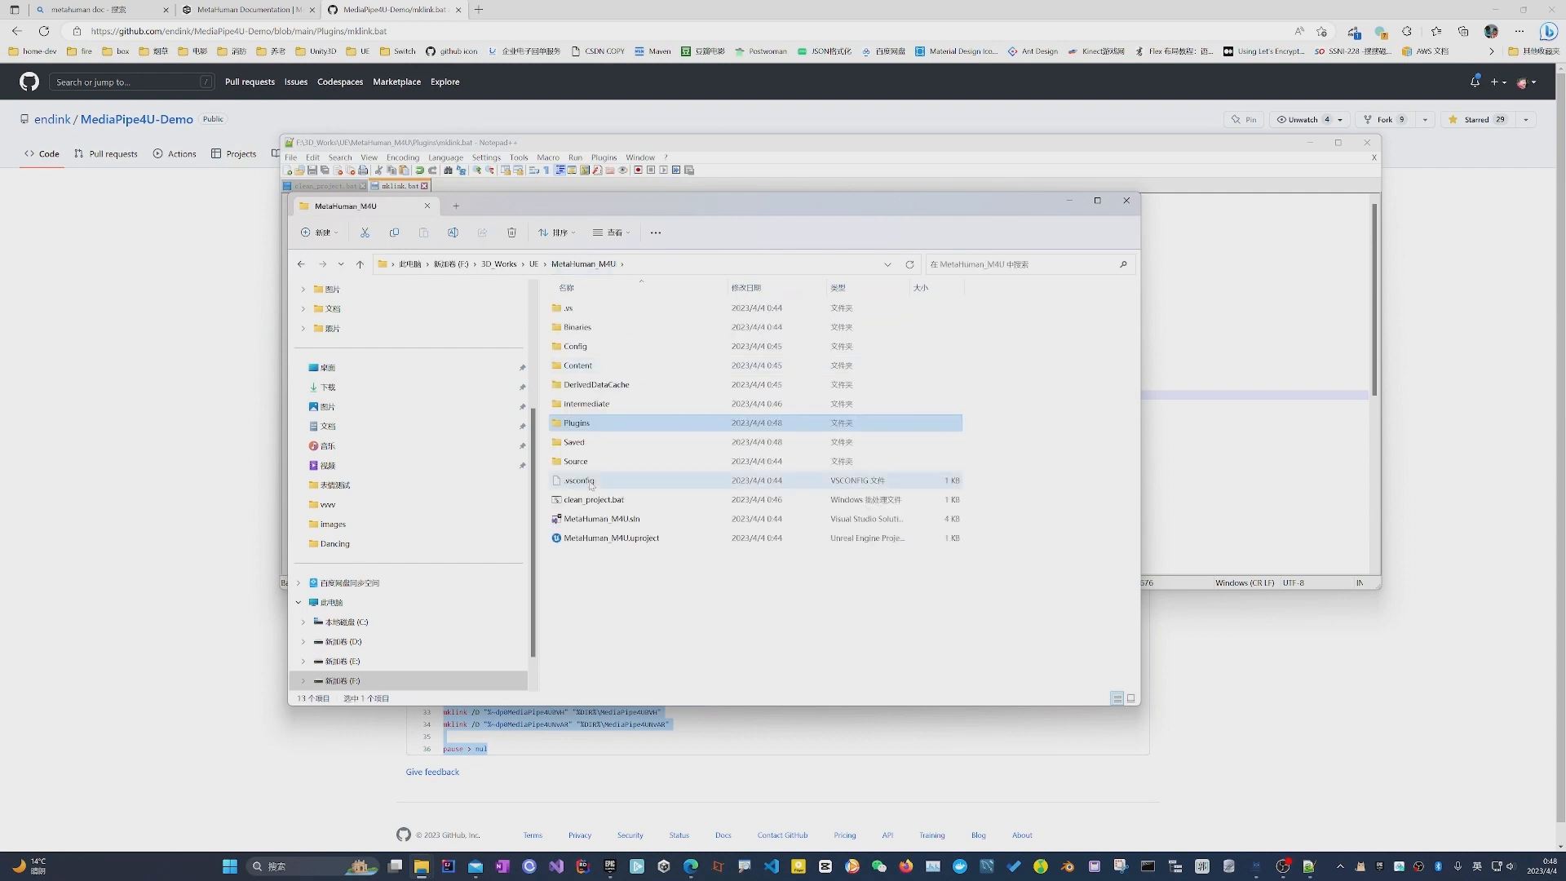
{"action": "left_click", "coordinate": [577, 622]}
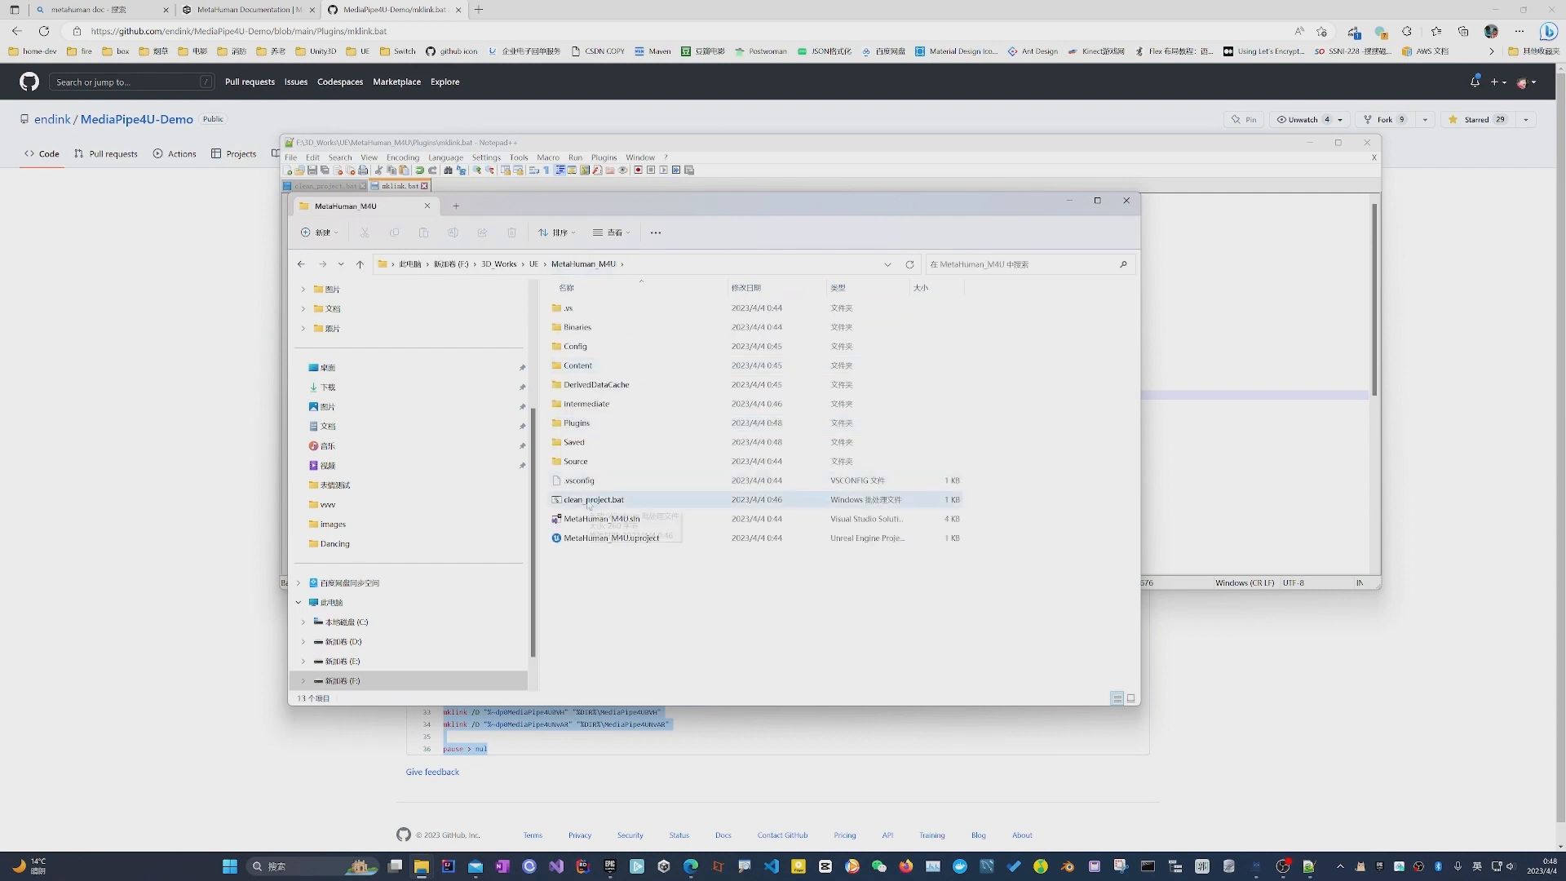
{"action": "double_click", "coordinate": [588, 501]}
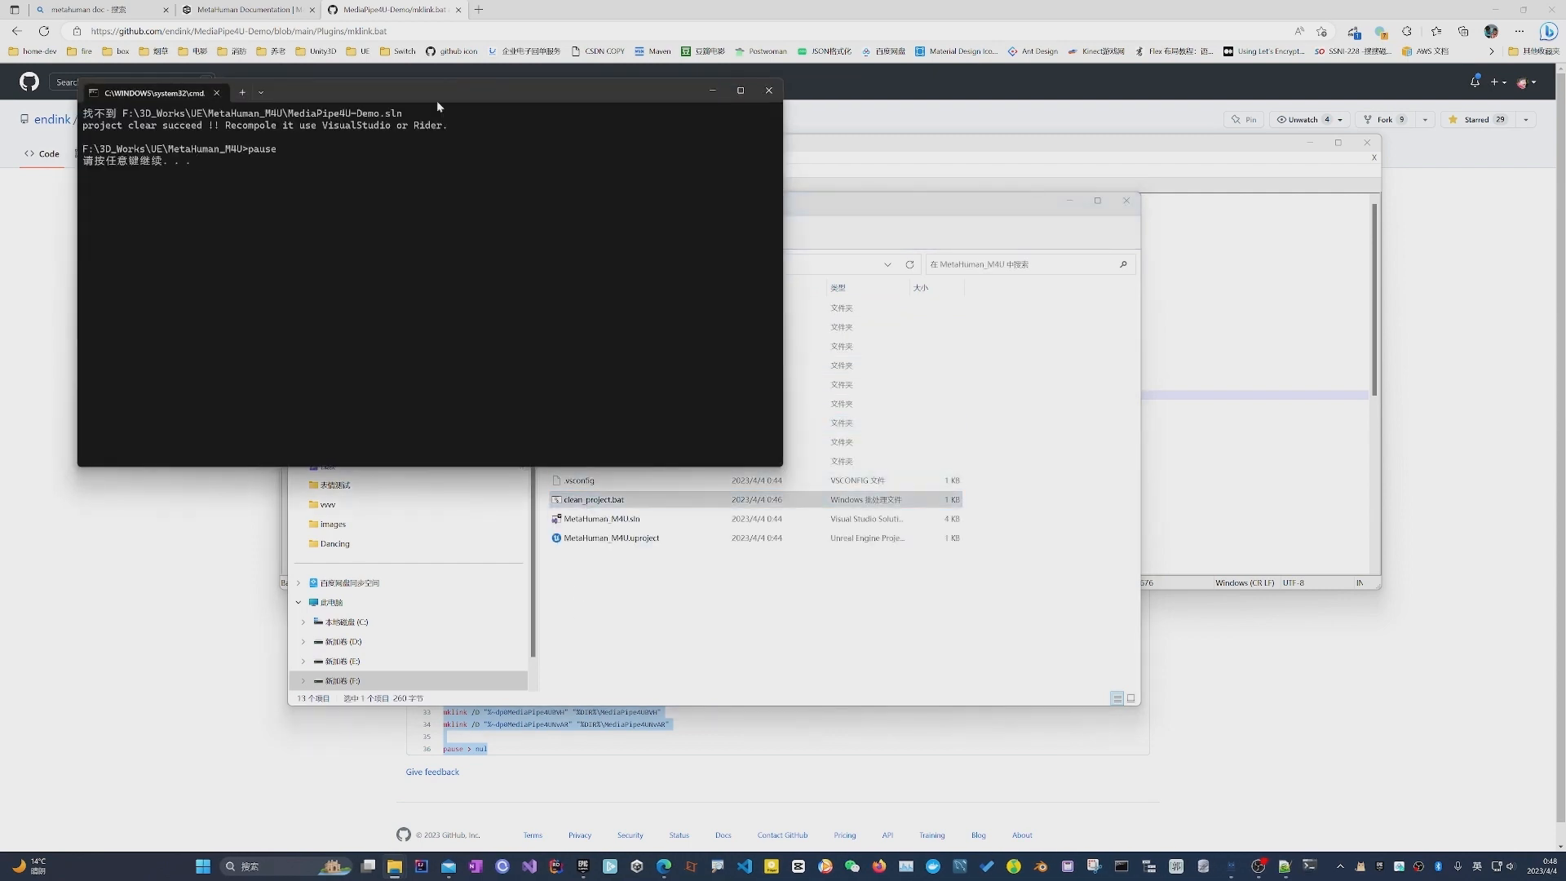
{"action": "left_click_drag", "start_coordinate": [541, 94], "coordinate": [1154, 176]}
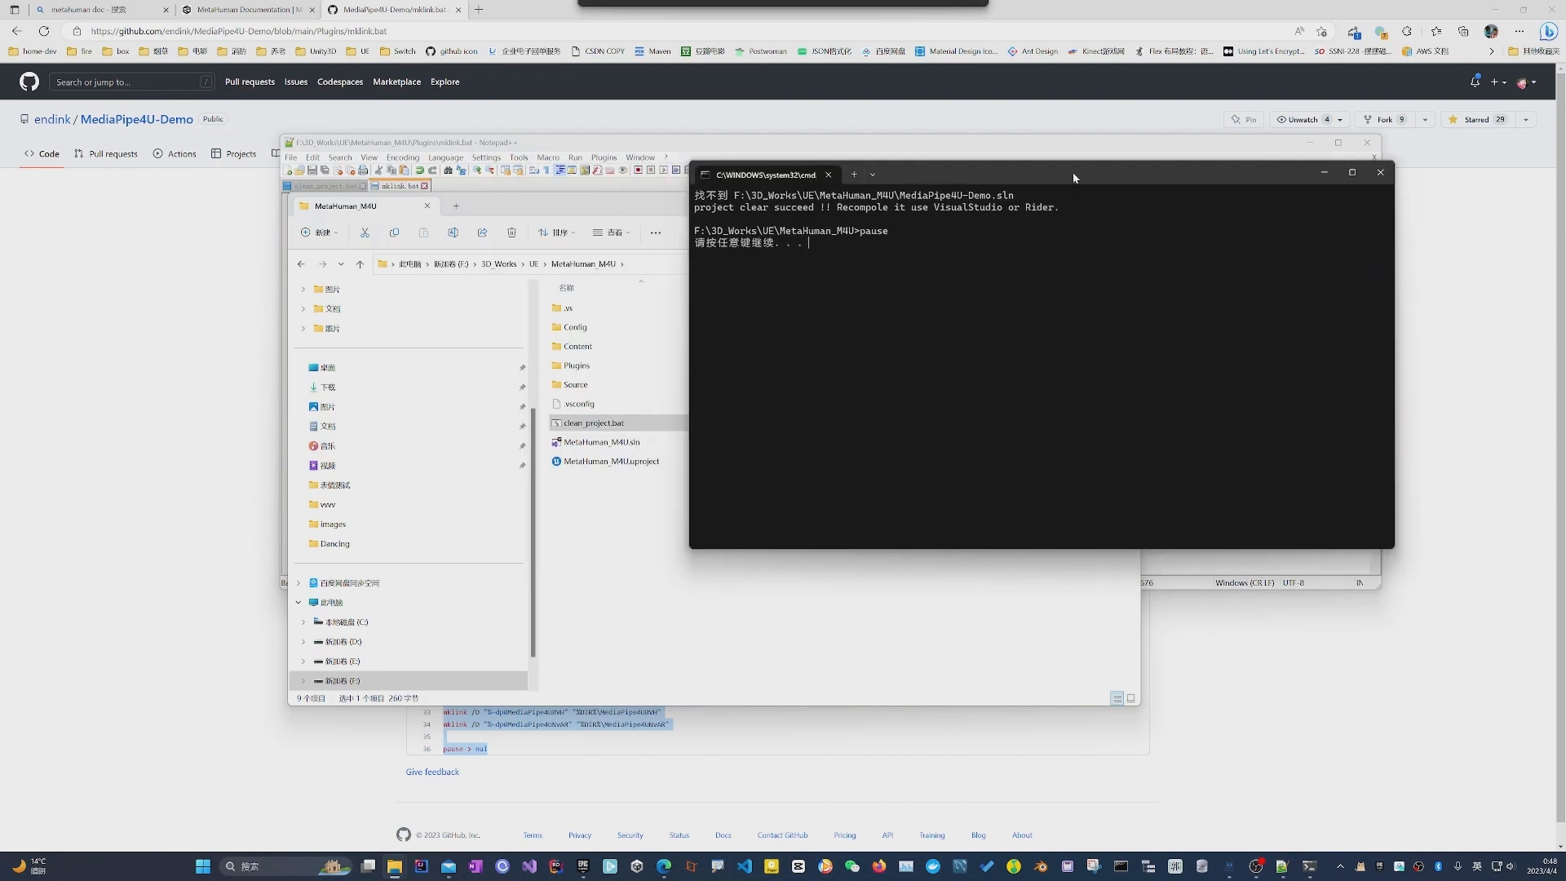
{"action": "left_click", "coordinate": [1382, 174]}
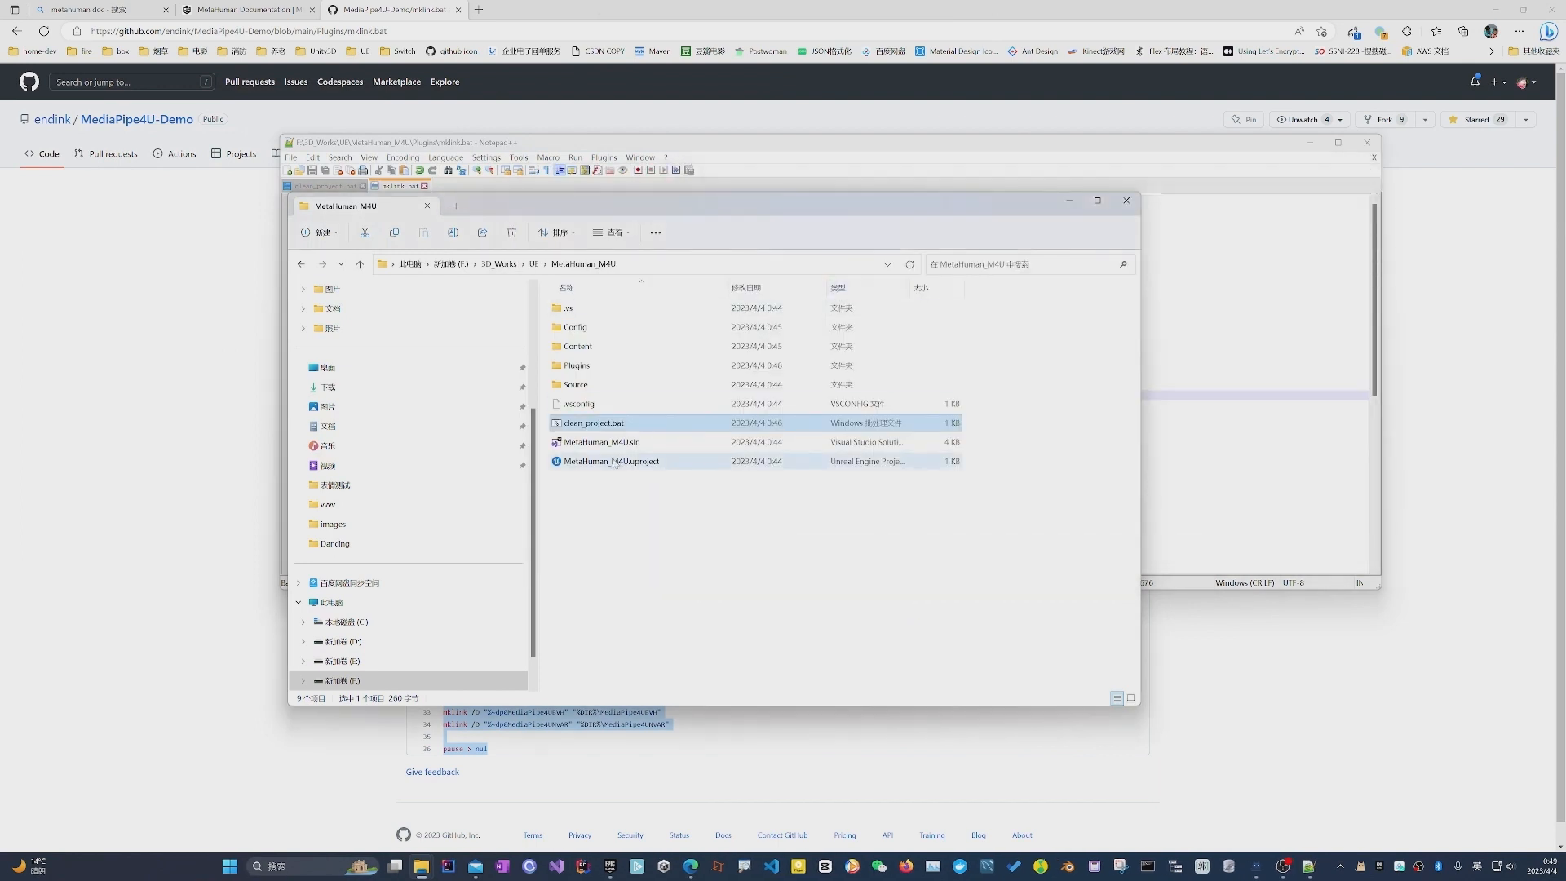
Generate Visual Studio project files from MetaHuman_M4U.uproject, showing the generation log.
{"action": "left_click", "coordinate": [601, 522]}
{"action": "right_click", "coordinate": [605, 465]}
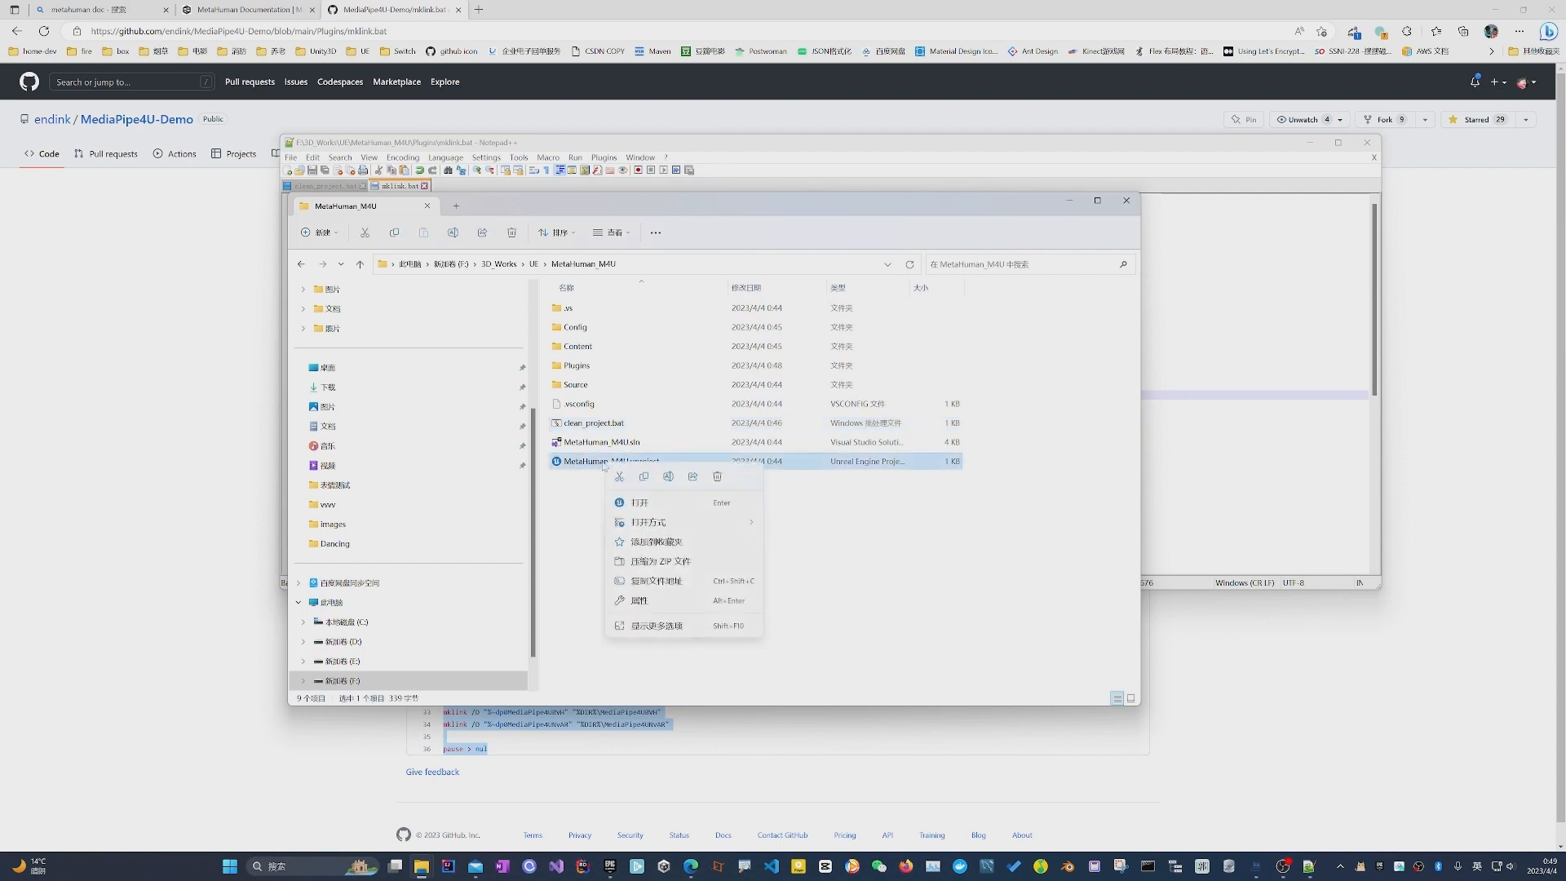
{"action": "left_click", "coordinate": [642, 627]}
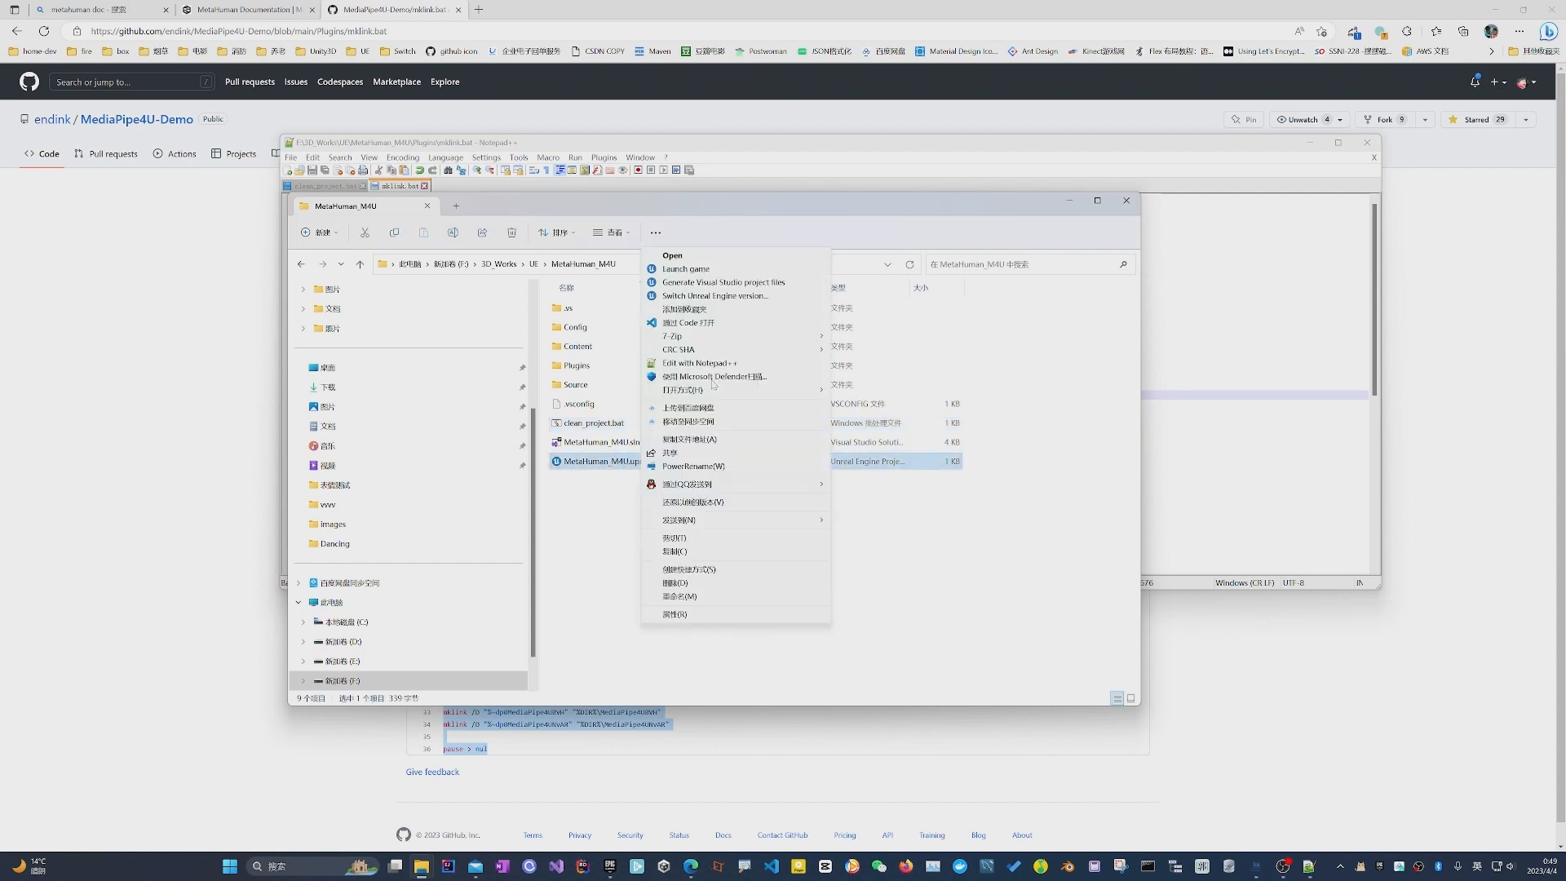
{"action": "left_click", "coordinate": [726, 282]}
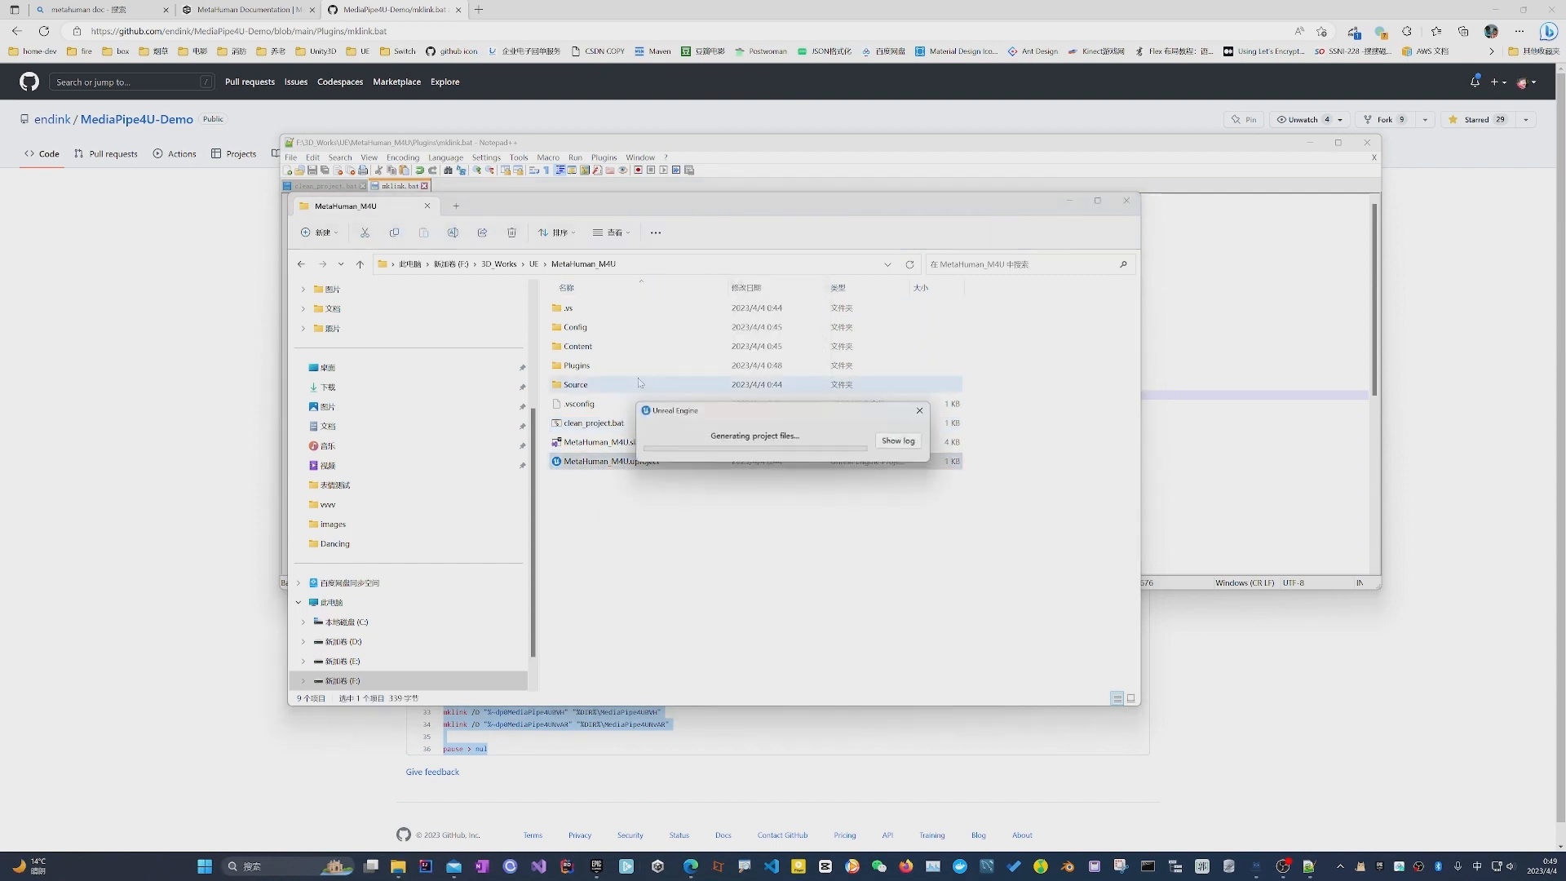
{"action": "left_click", "coordinate": [898, 440]}
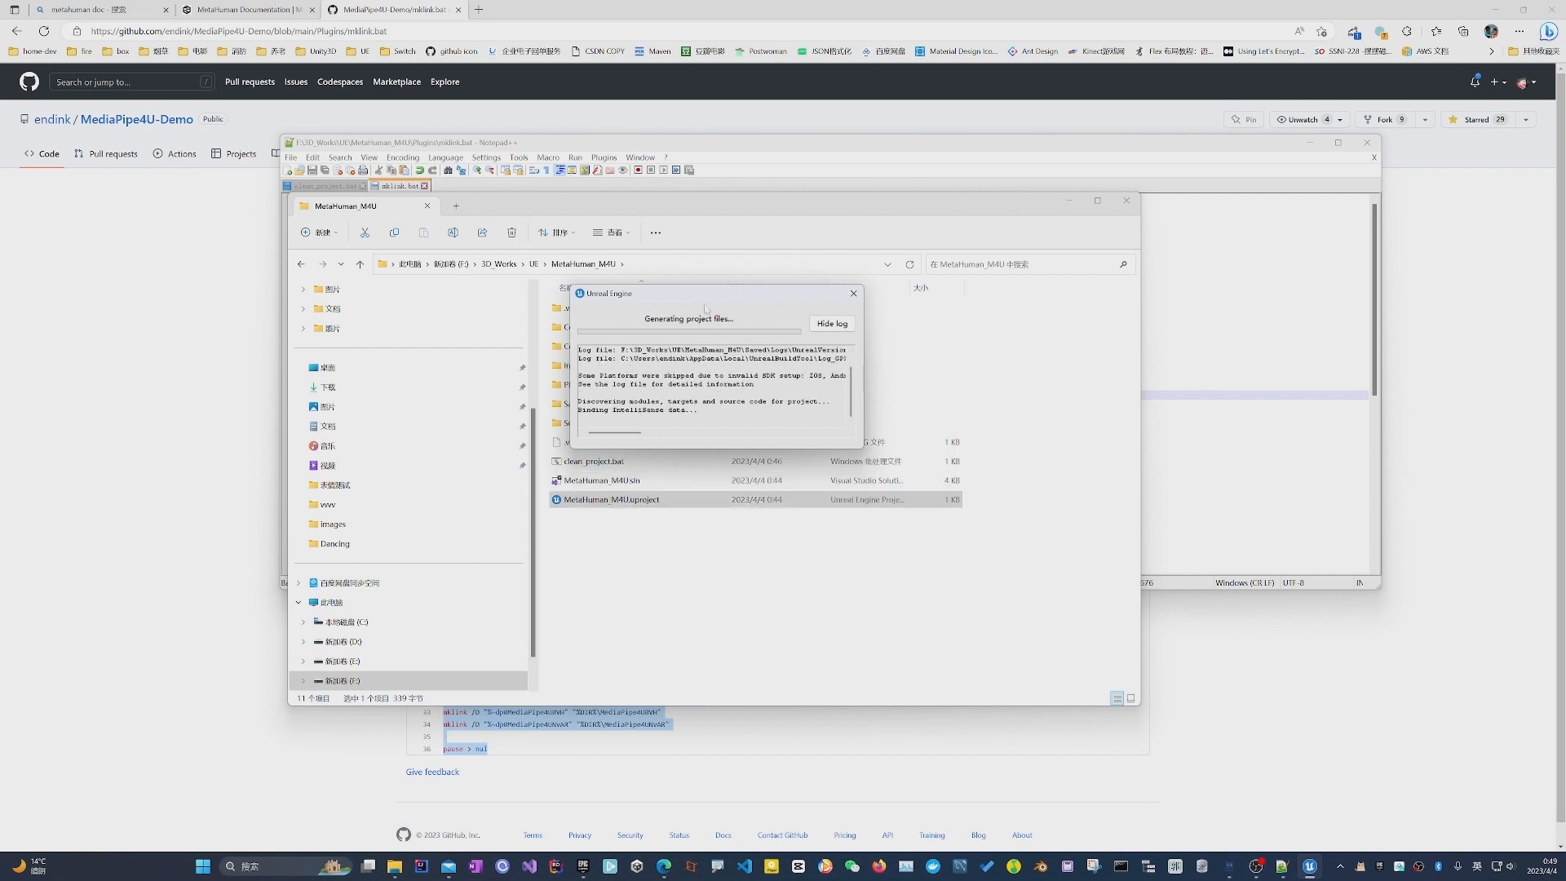
{"action": "left_click_drag", "start_coordinate": [705, 308], "coordinate": [305, 312]}
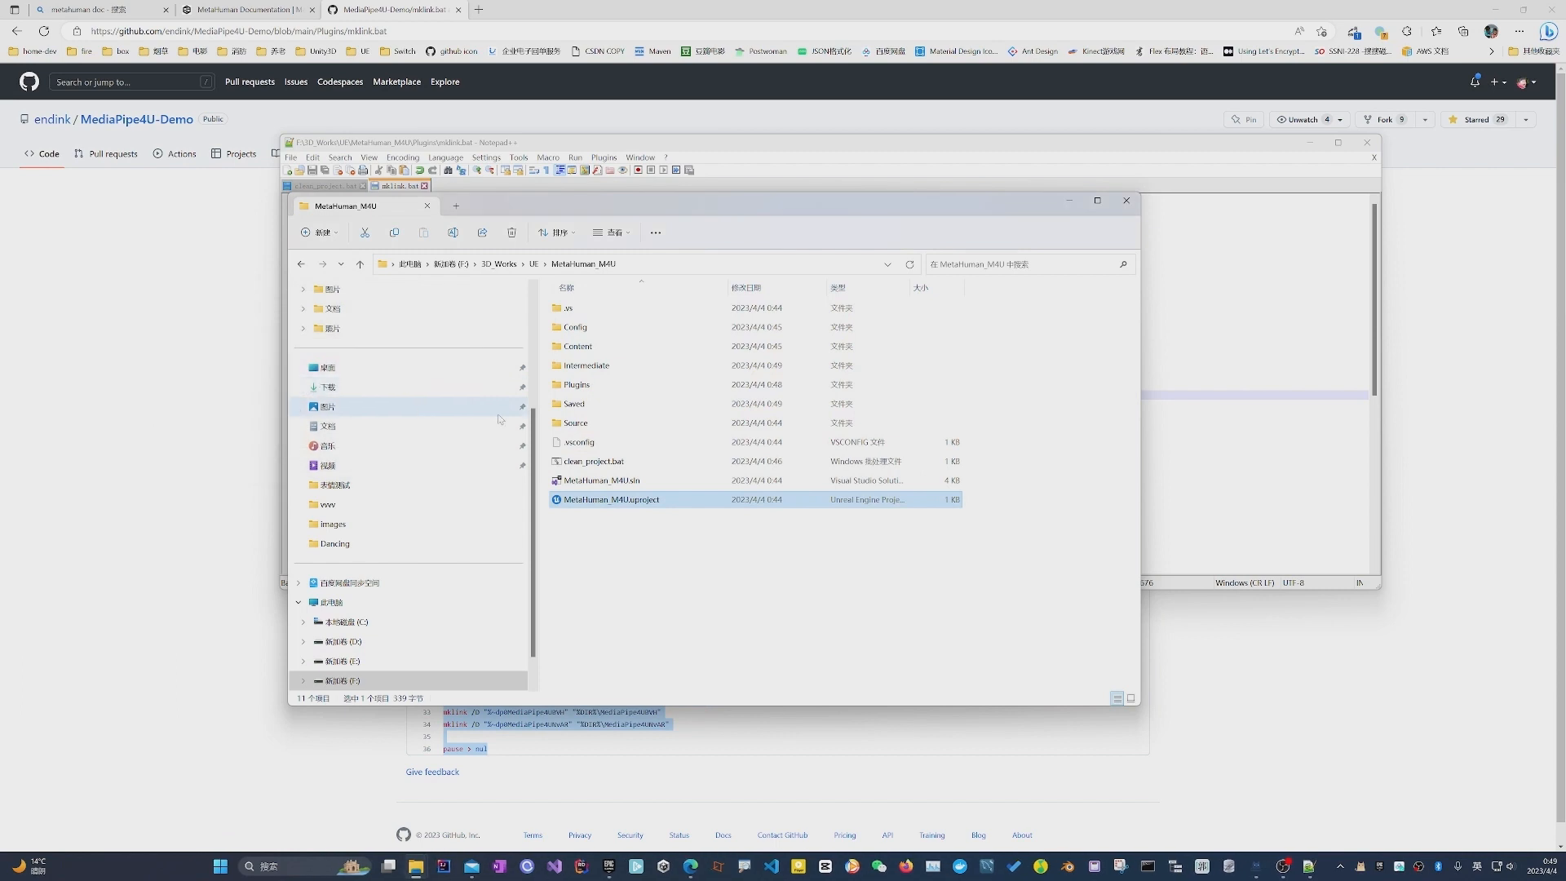
Open MetaHuman_M4U.sln with JetBrains Rider 2022.2.4 and let it index the solution.
{"action": "left_click", "coordinate": [624, 559]}
{"action": "right_click", "coordinate": [616, 489]}
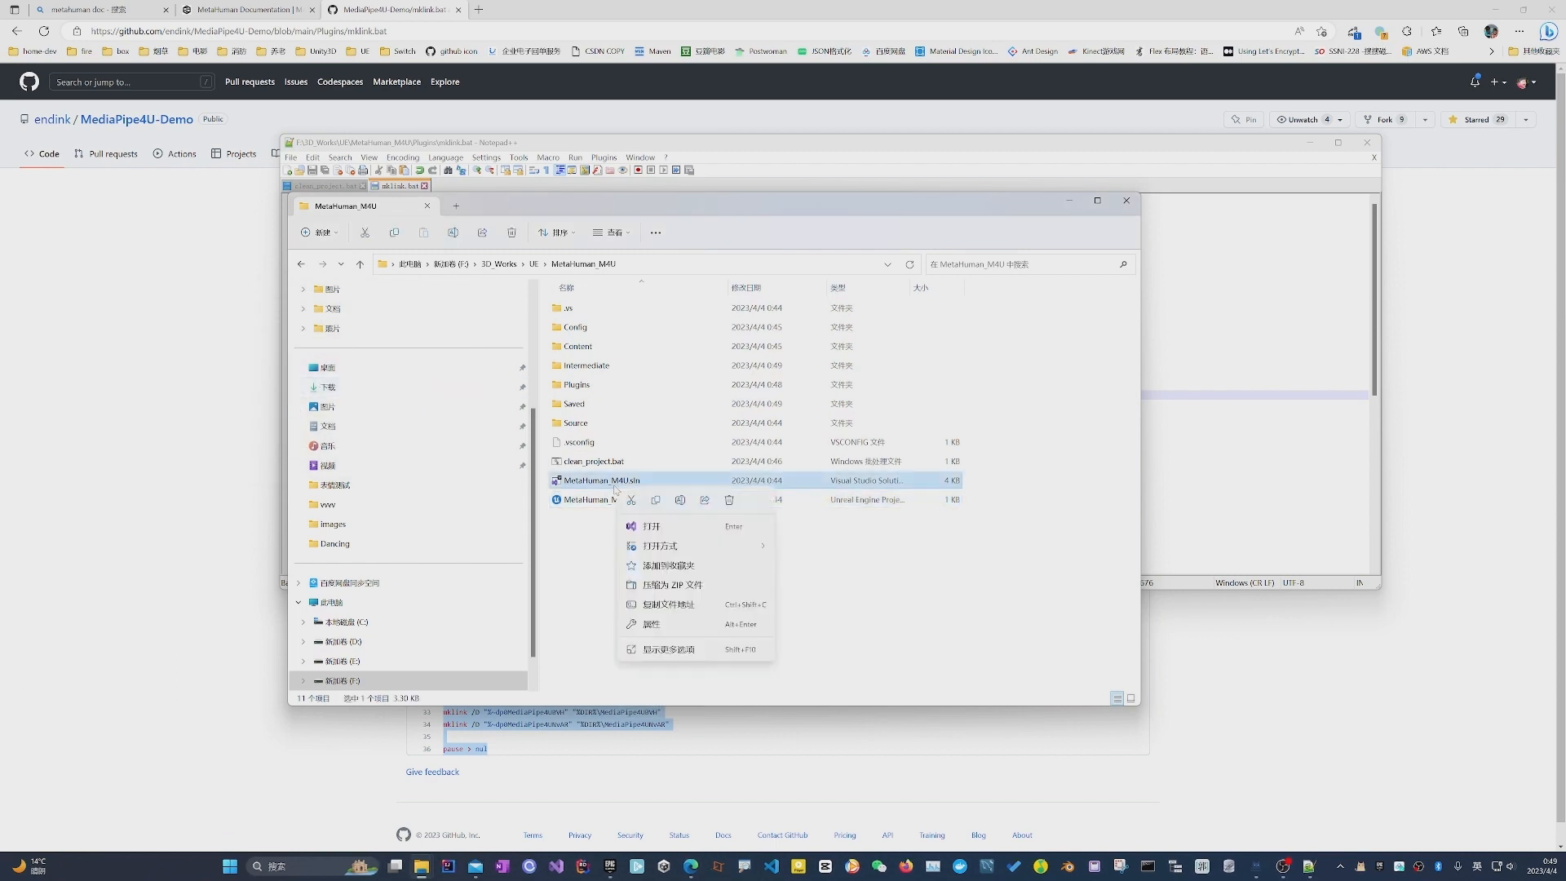
{"action": "mouse_move", "coordinate": [675, 546]}
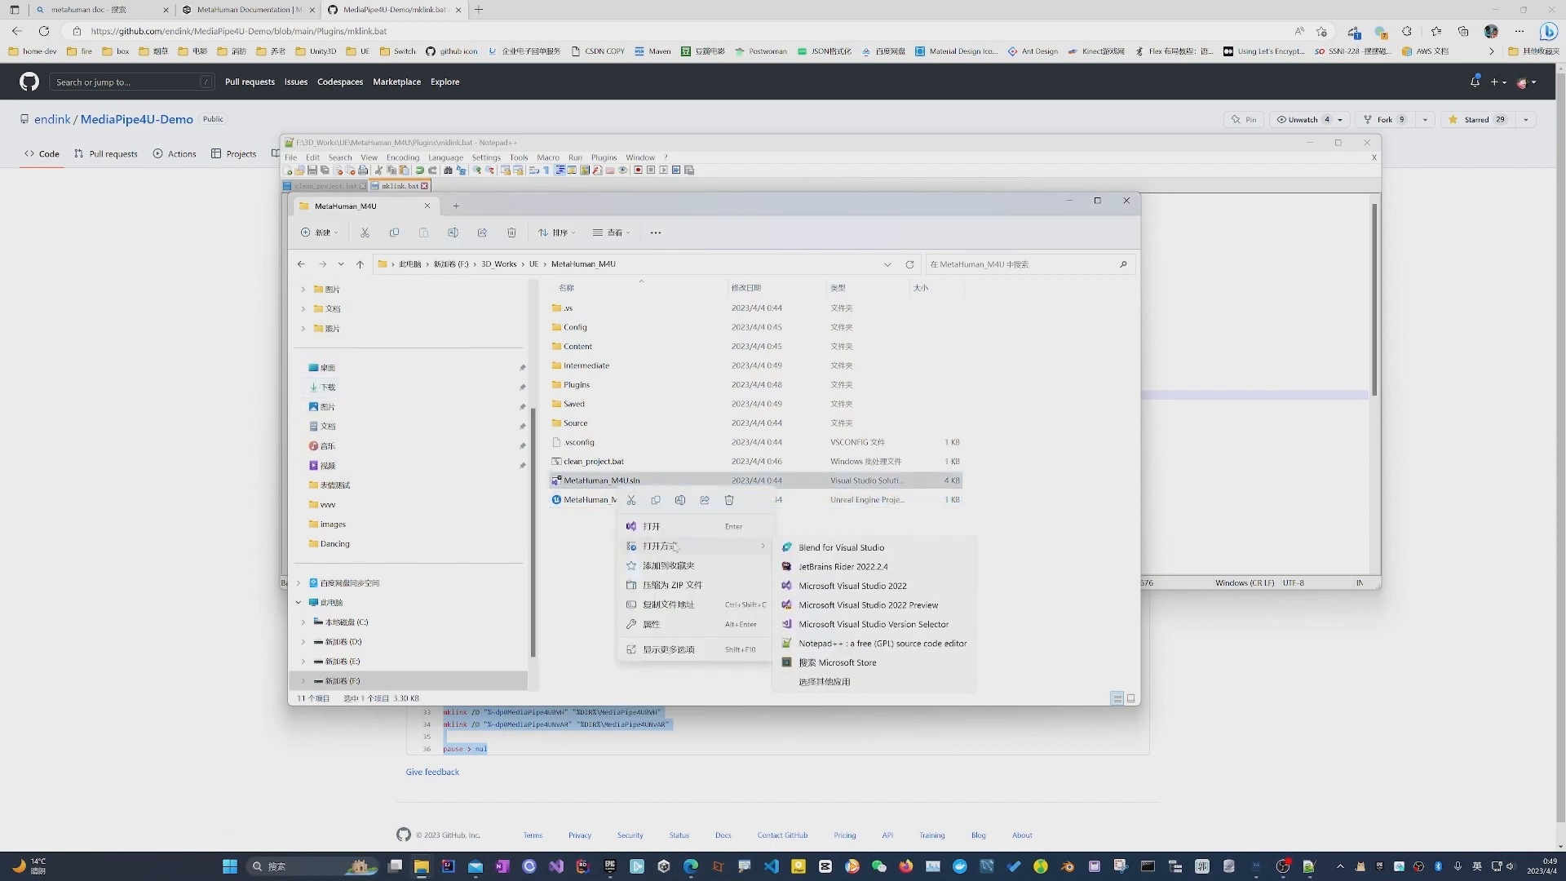
{"action": "left_click", "coordinate": [846, 567]}
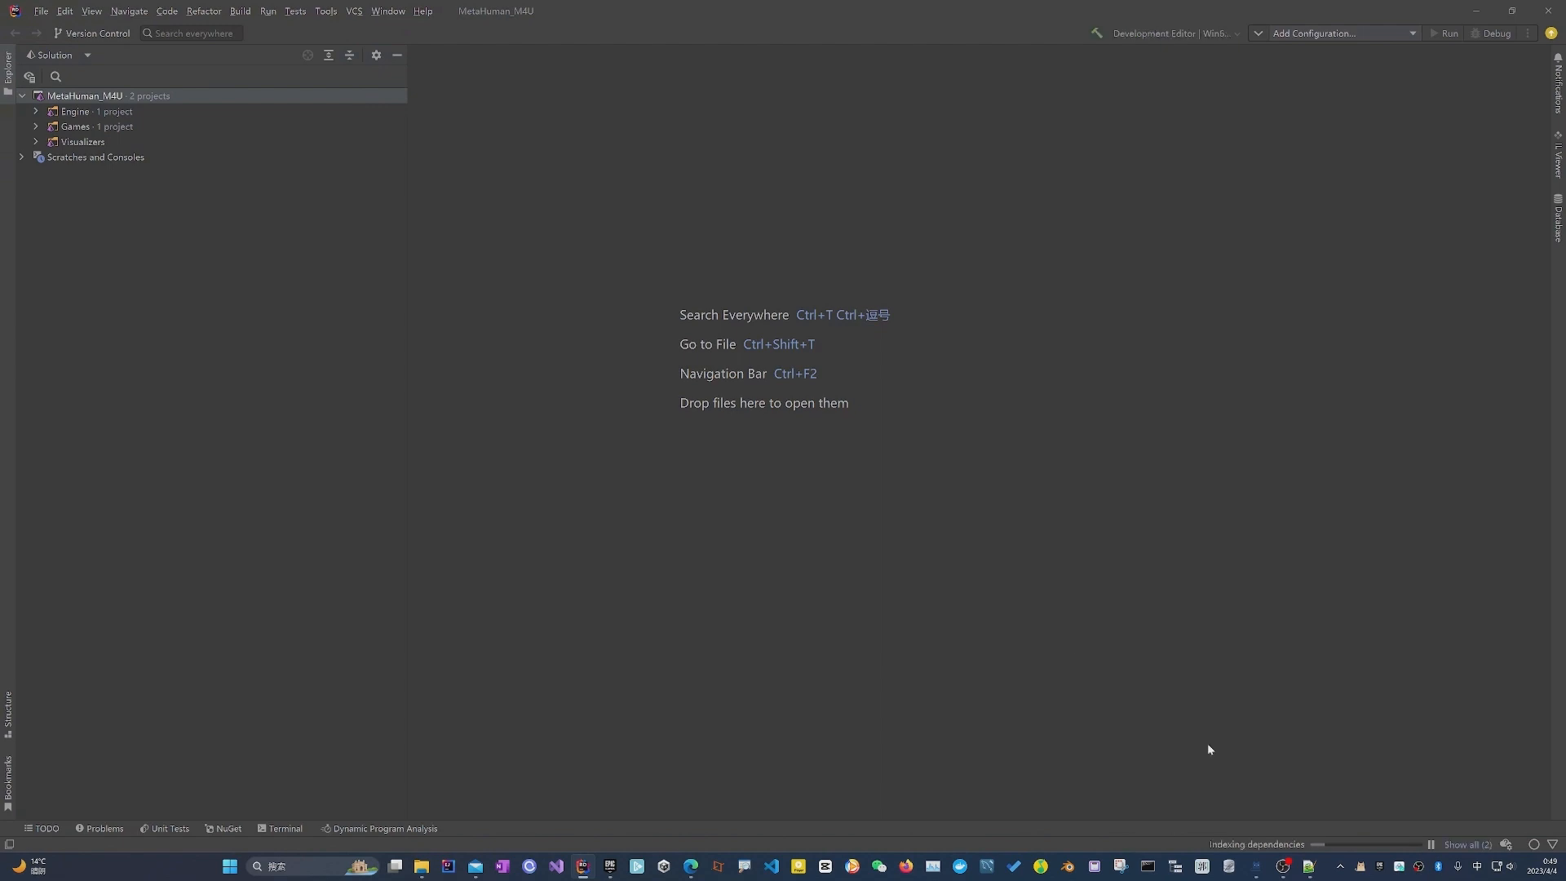
{"action": "left_click", "coordinate": [1256, 845]}
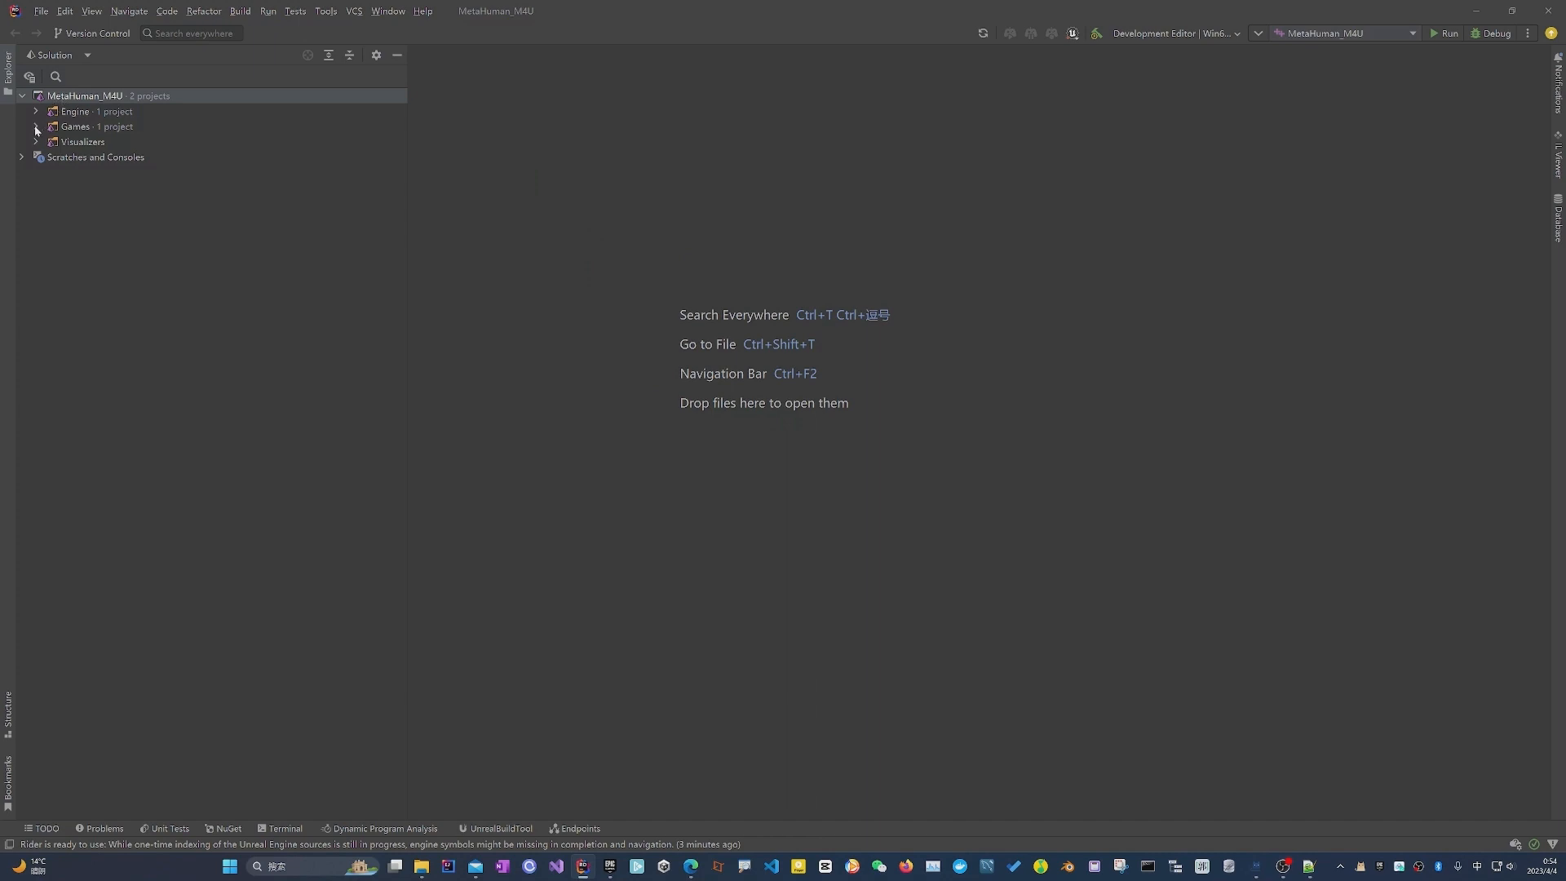
Expand the Games project's Plugins folder to check the linked plugins, and build the MetaHuman_M4U solution.
{"action": "left_click", "coordinate": [36, 126]}
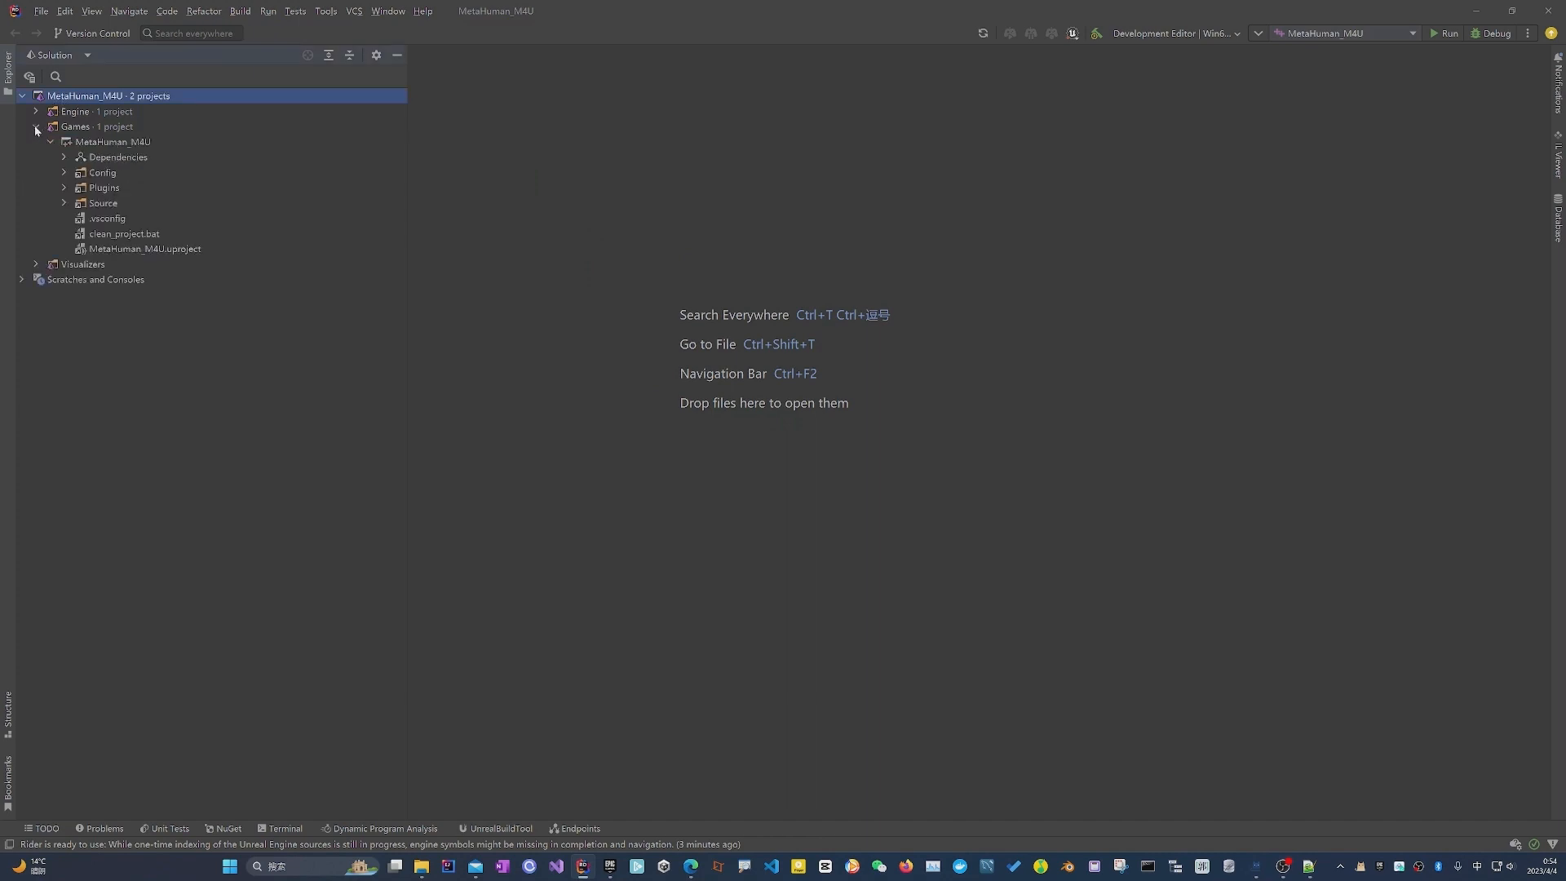
{"action": "left_click", "coordinate": [63, 188]}
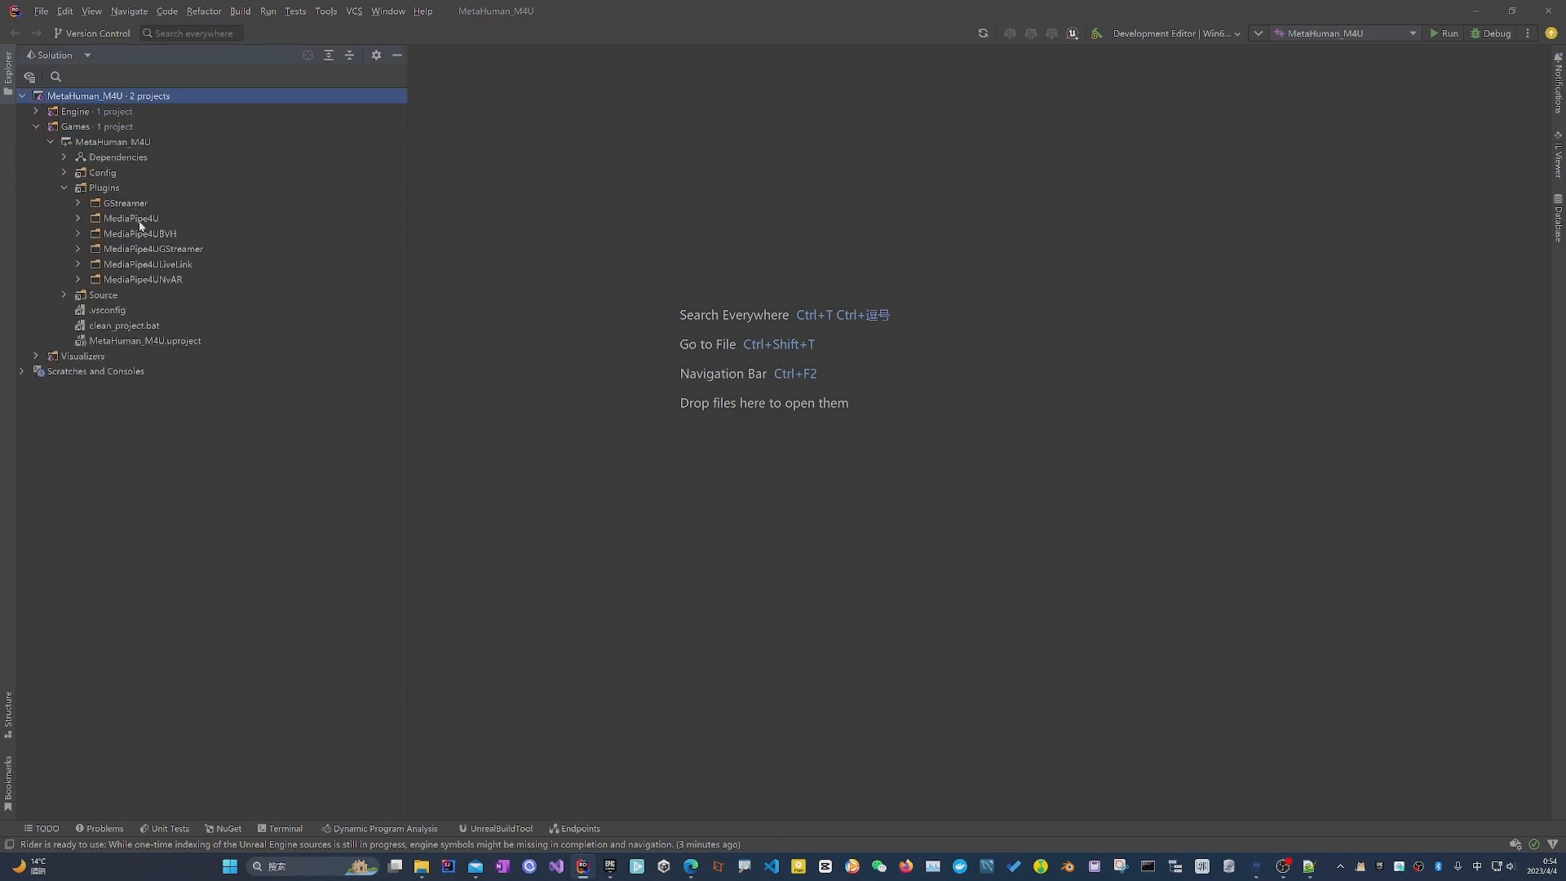
{"action": "right_click", "coordinate": [103, 97]}
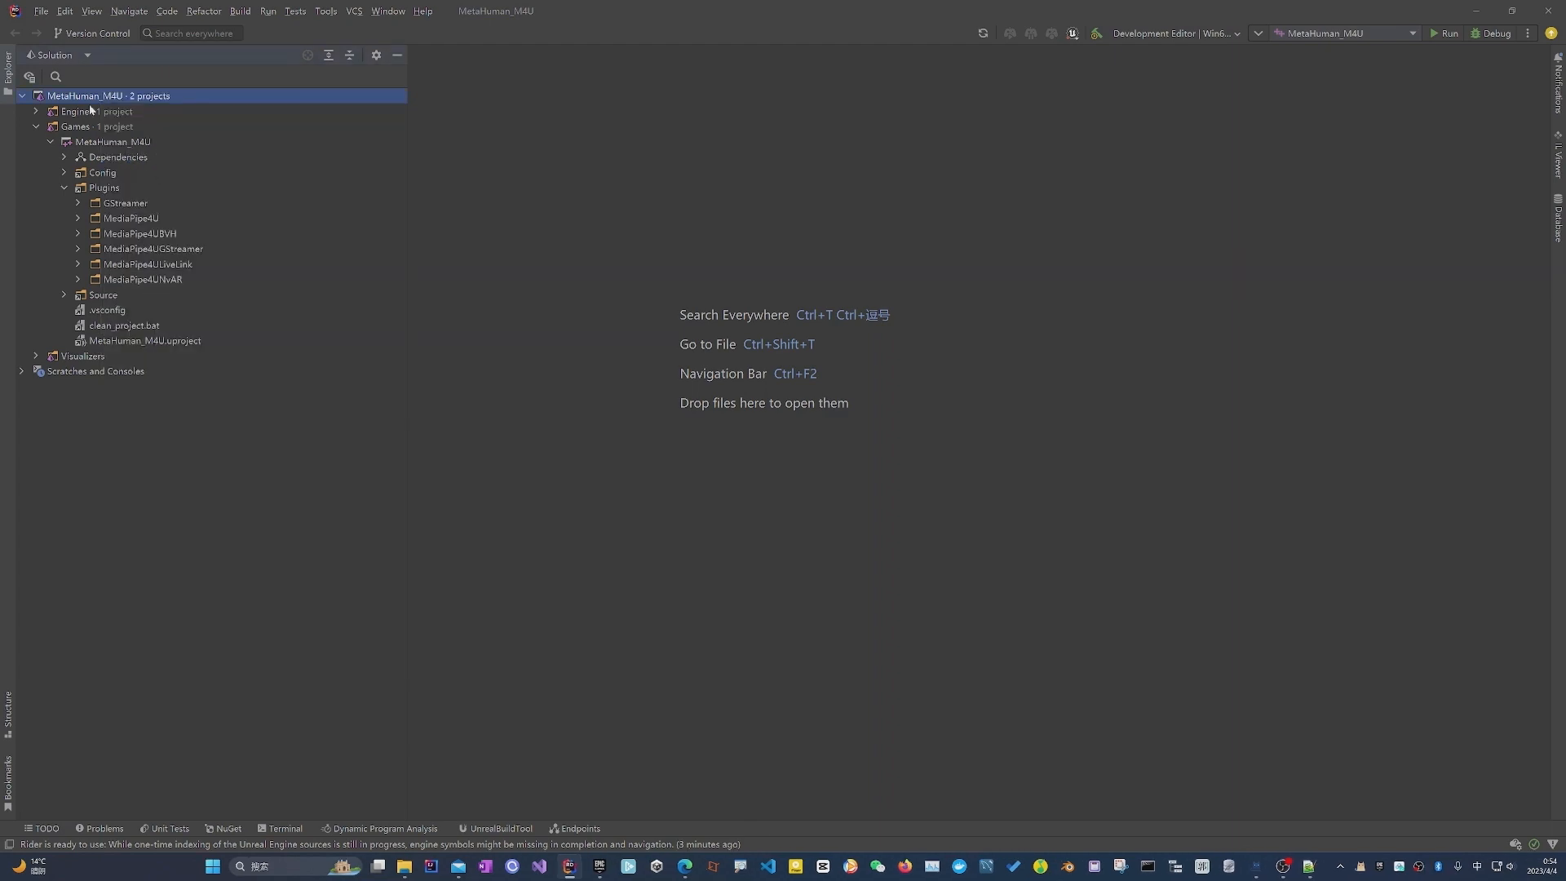
{"action": "right_click", "coordinate": [87, 97]}
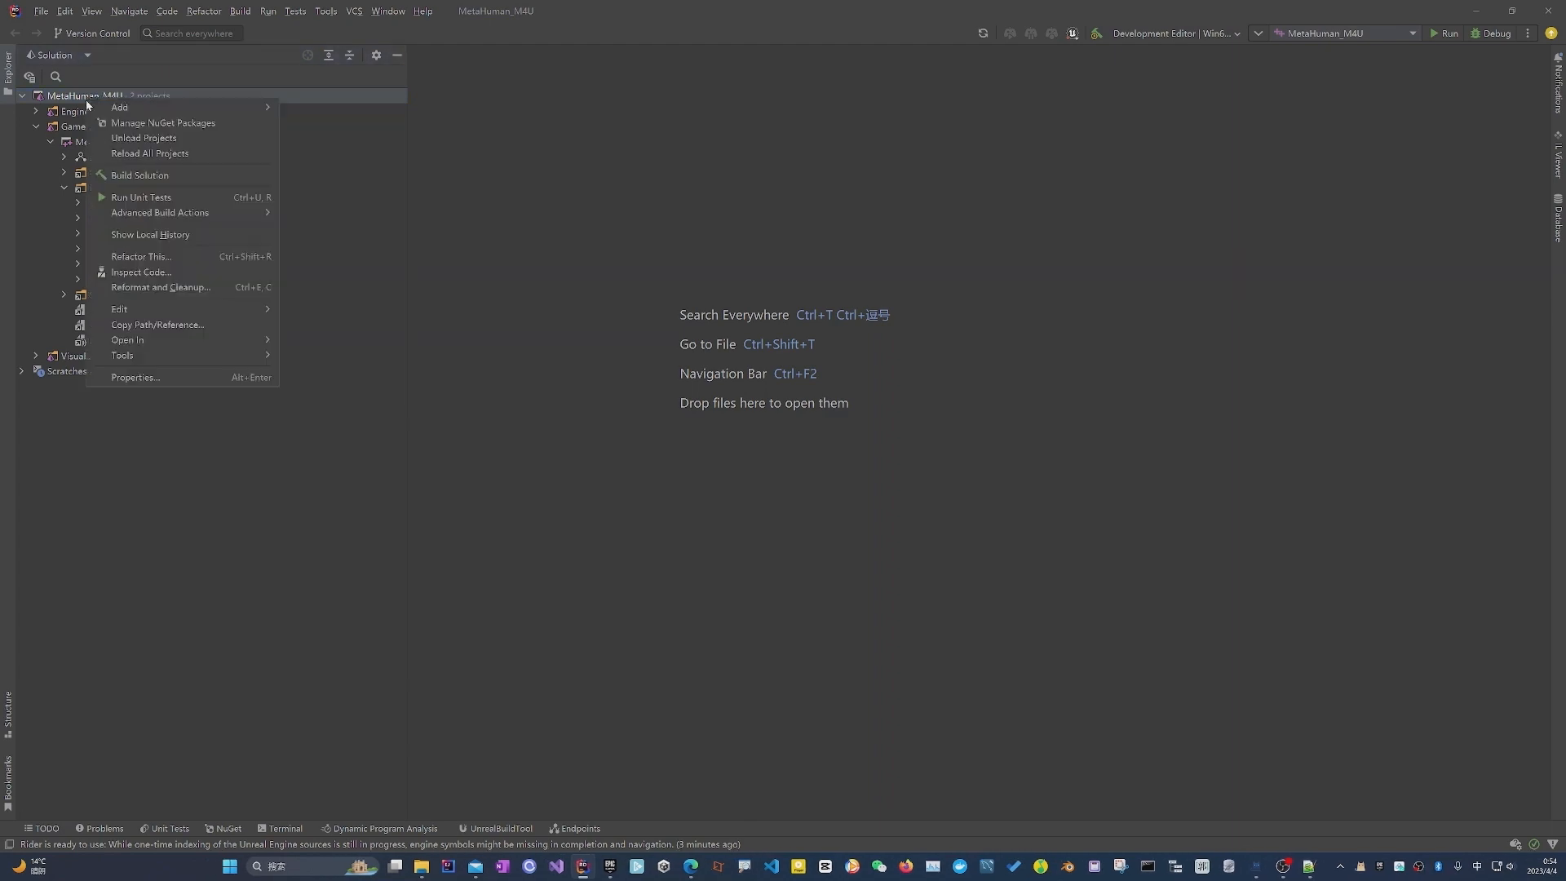
{"action": "left_click", "coordinate": [137, 175]}
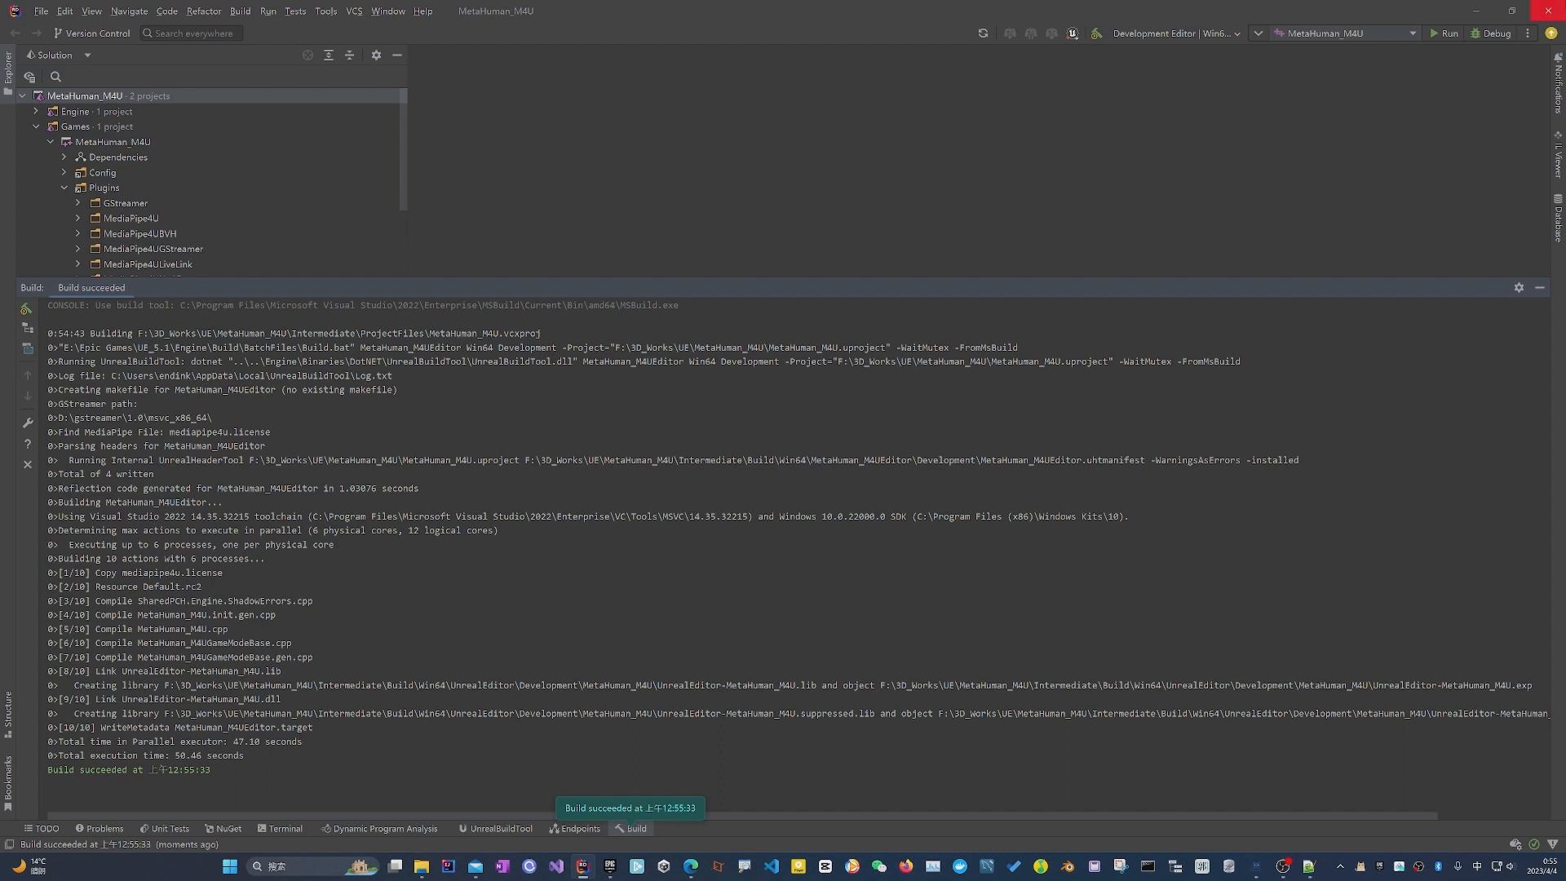
Exit Rider, confirming the exit, and open MetaHuman_M4U.uproject from File Explorer in the Unreal Editor.
{"action": "left_click", "coordinate": [1558, 8]}
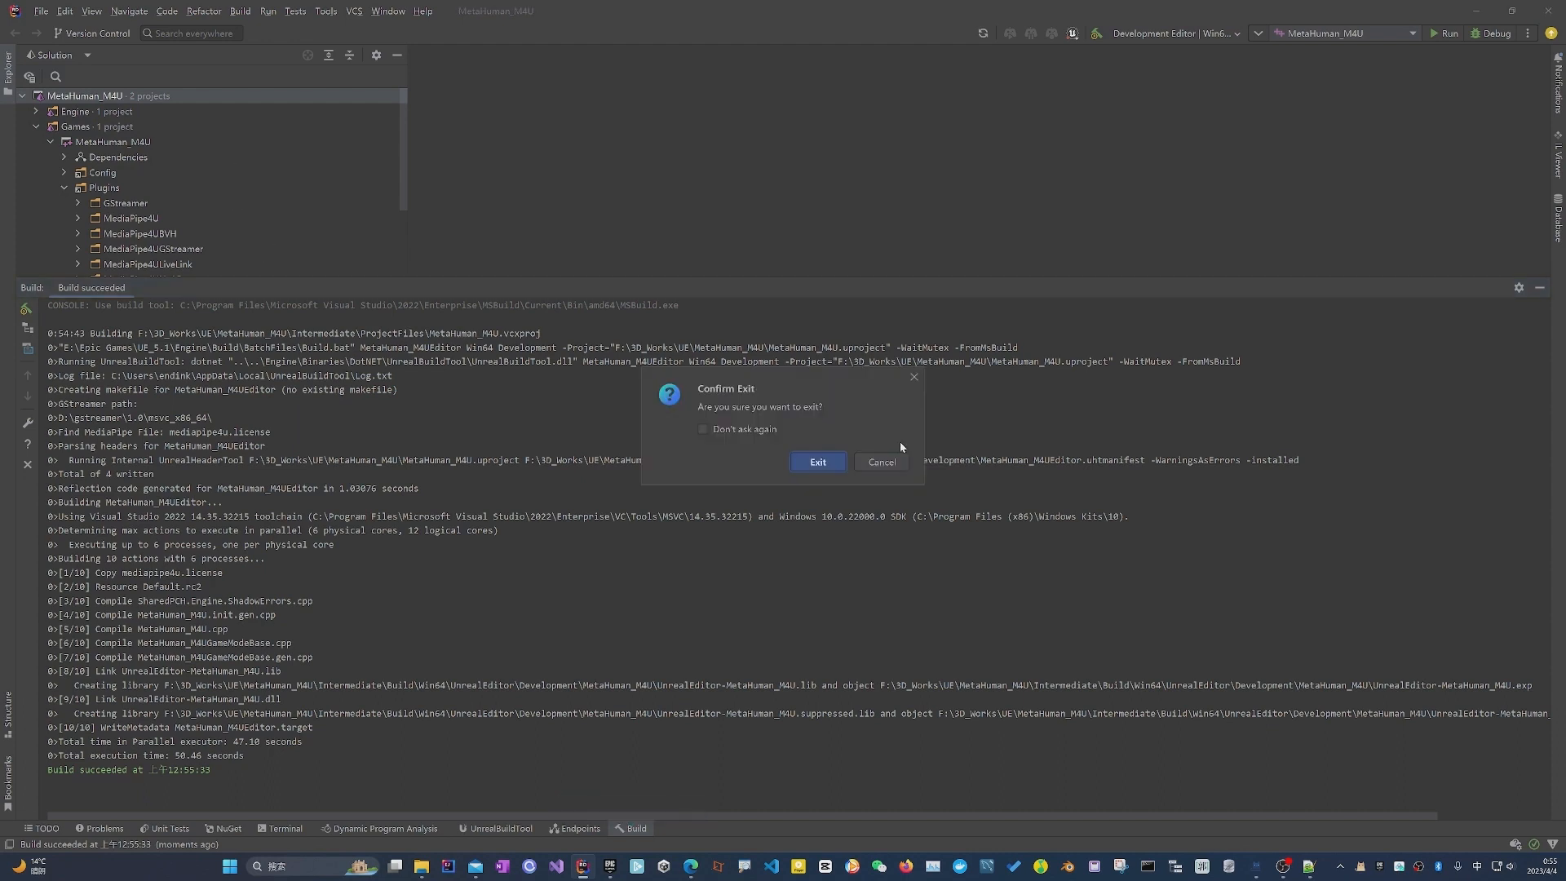
{"action": "left_click", "coordinate": [817, 463]}
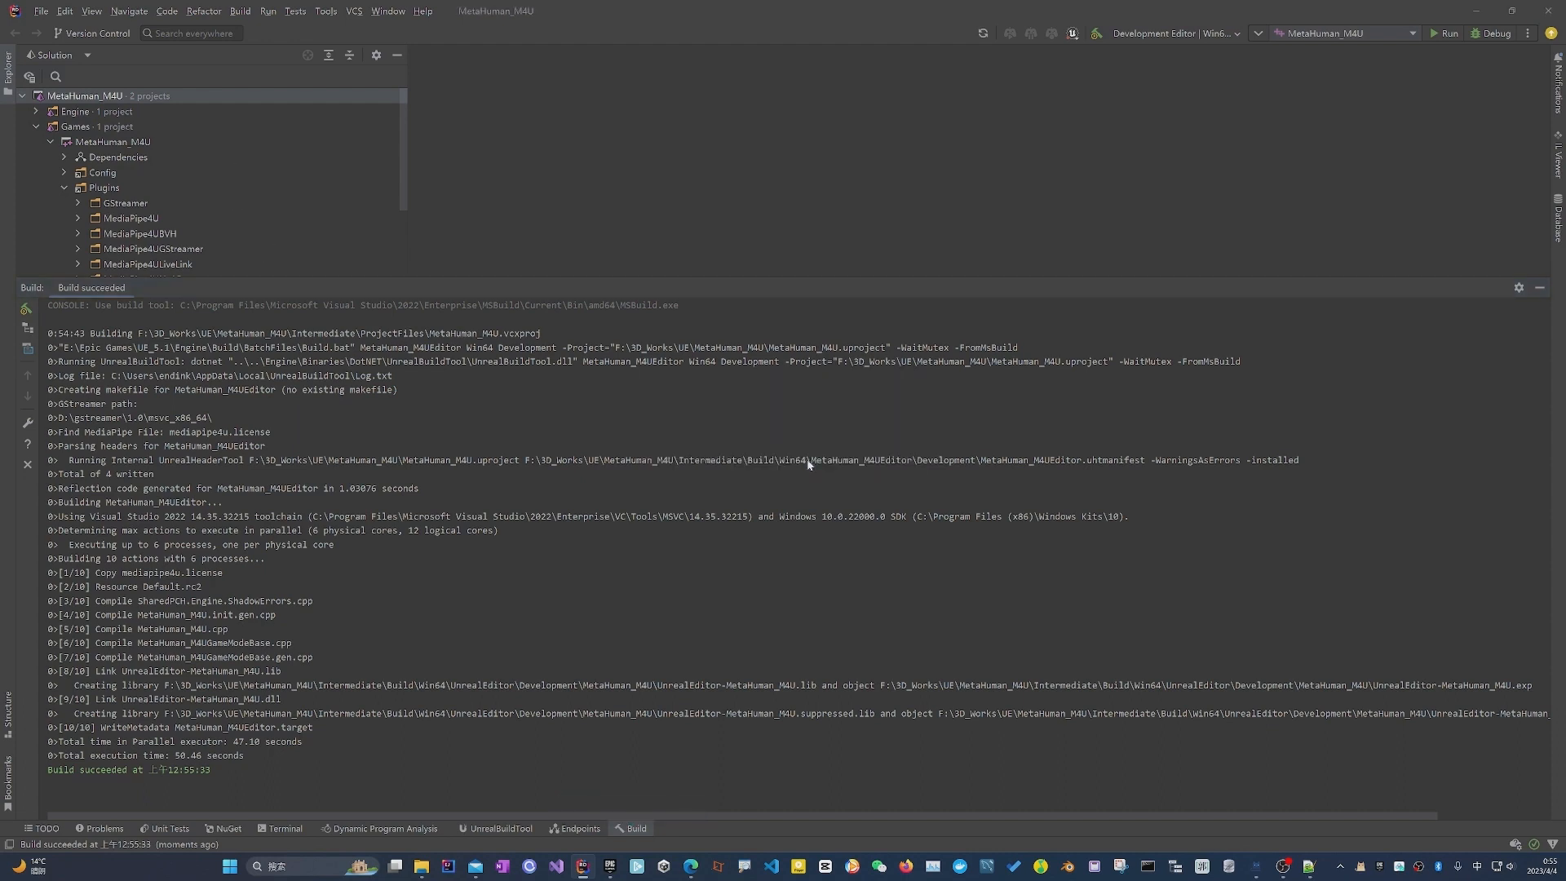
{"action": "double_click", "coordinate": [610, 538]}
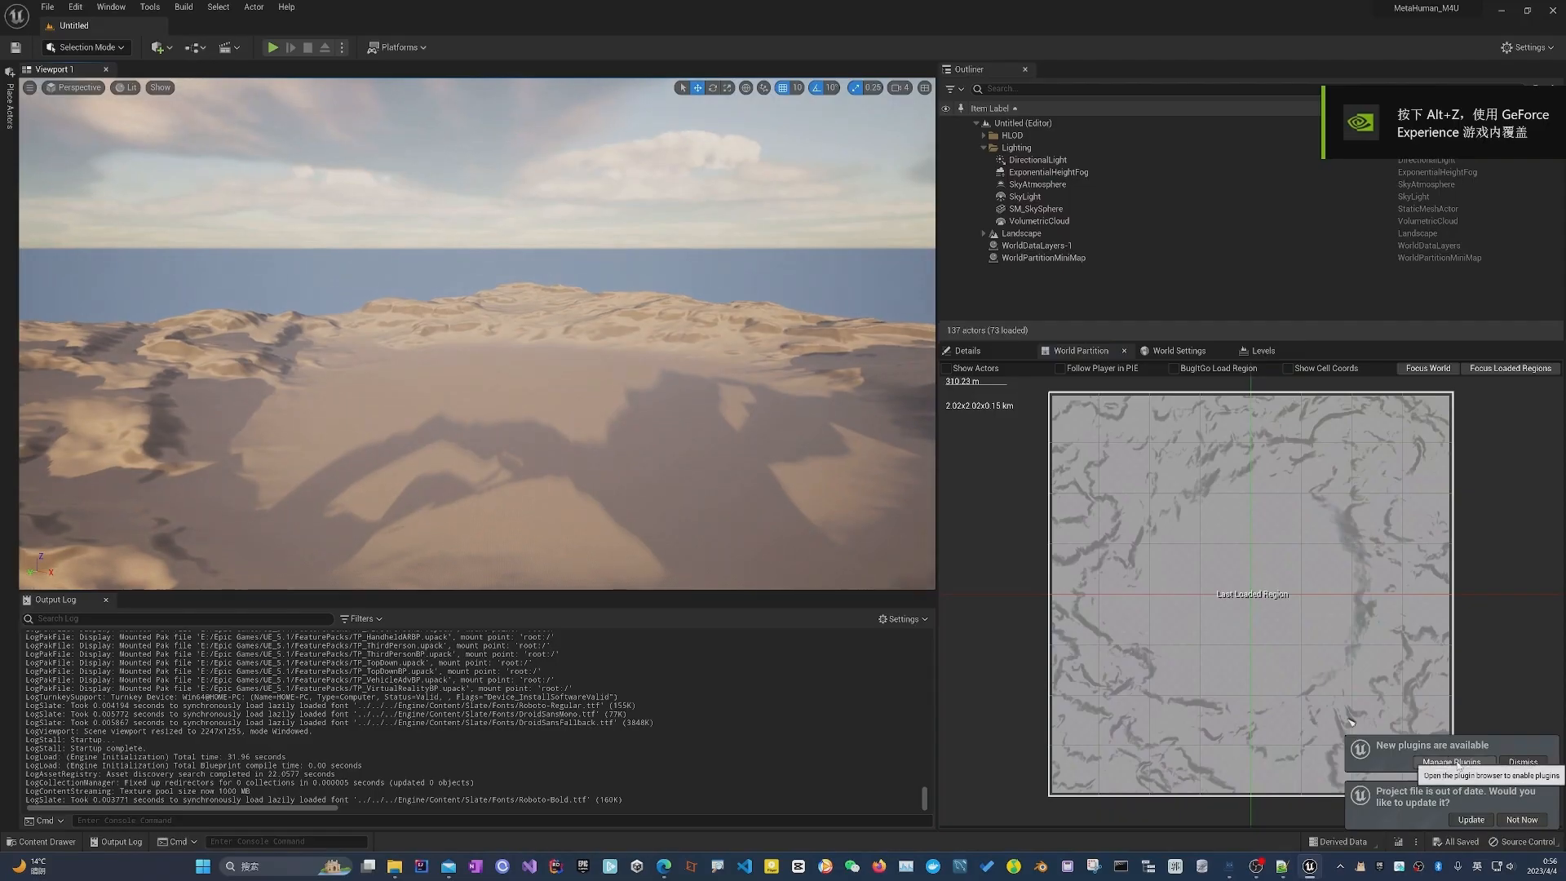
Open the plugin browser from the new-plugins notification, examine which installed GStreamer and MediaPipe plugins are enabled, and close it.
{"action": "left_click", "coordinate": [1458, 765]}
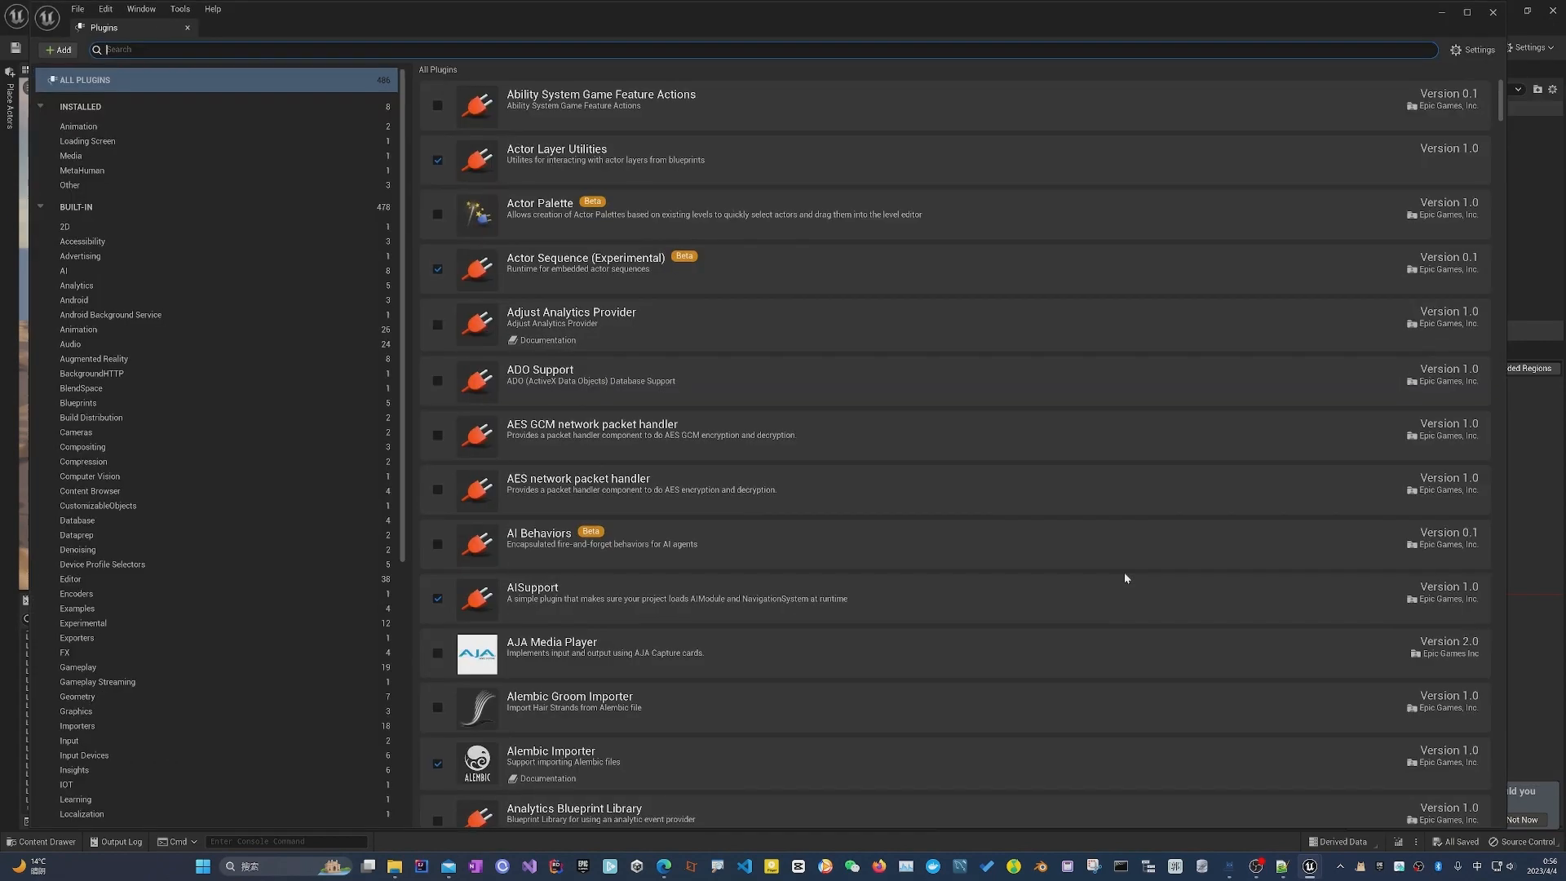
{"action": "left_click", "coordinate": [104, 109]}
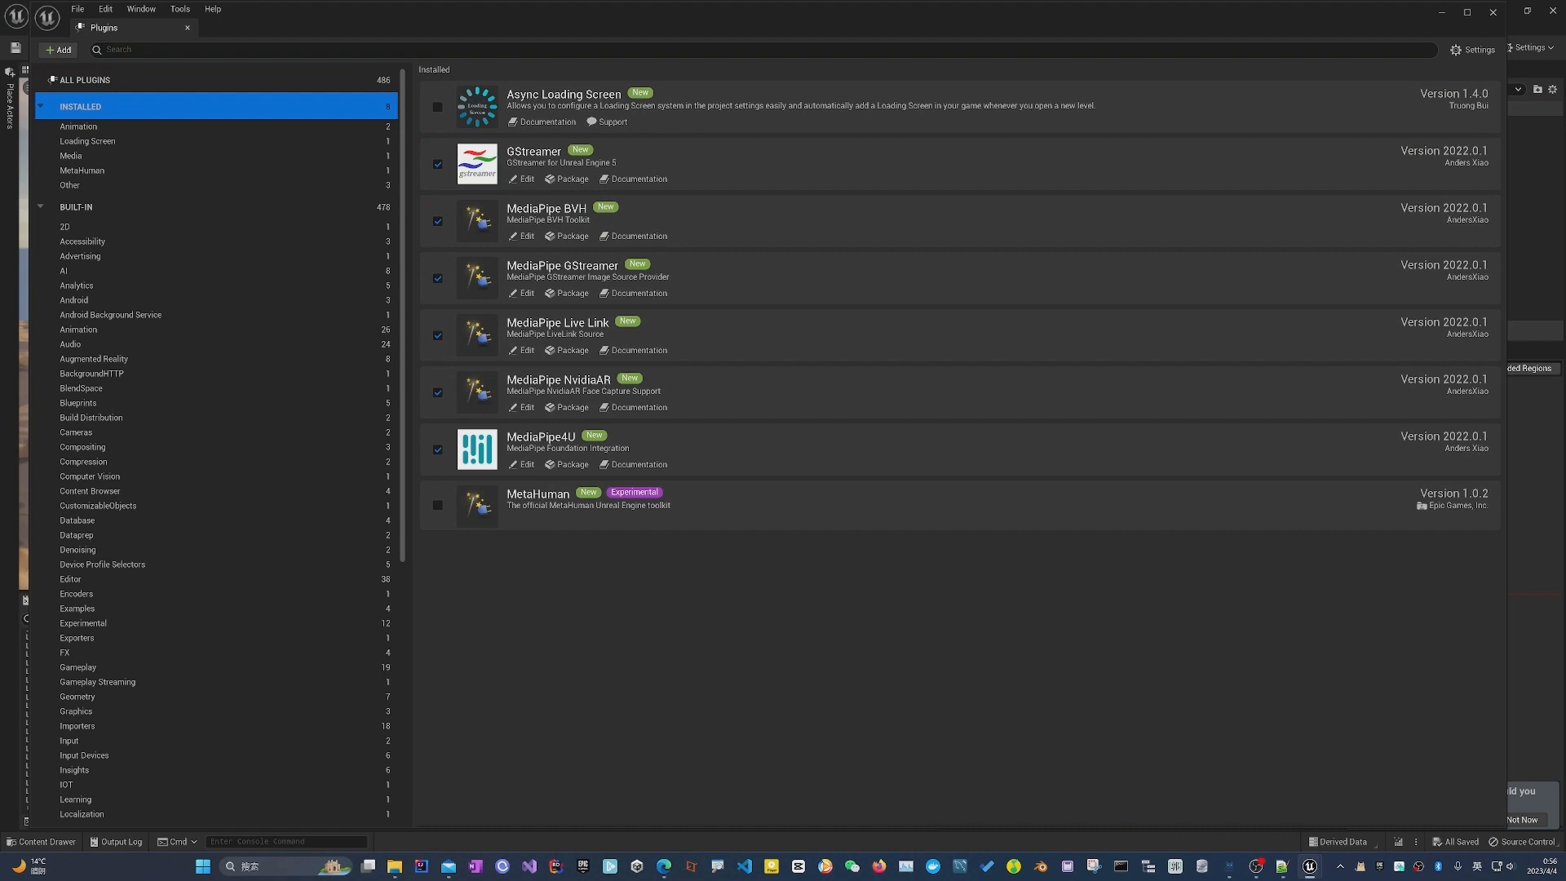
{"action": "left_click_drag", "start_coordinate": [421, 138], "coordinate": [421, 371]}
{"action": "left_click_drag", "start_coordinate": [423, 465], "coordinate": [730, 471]}
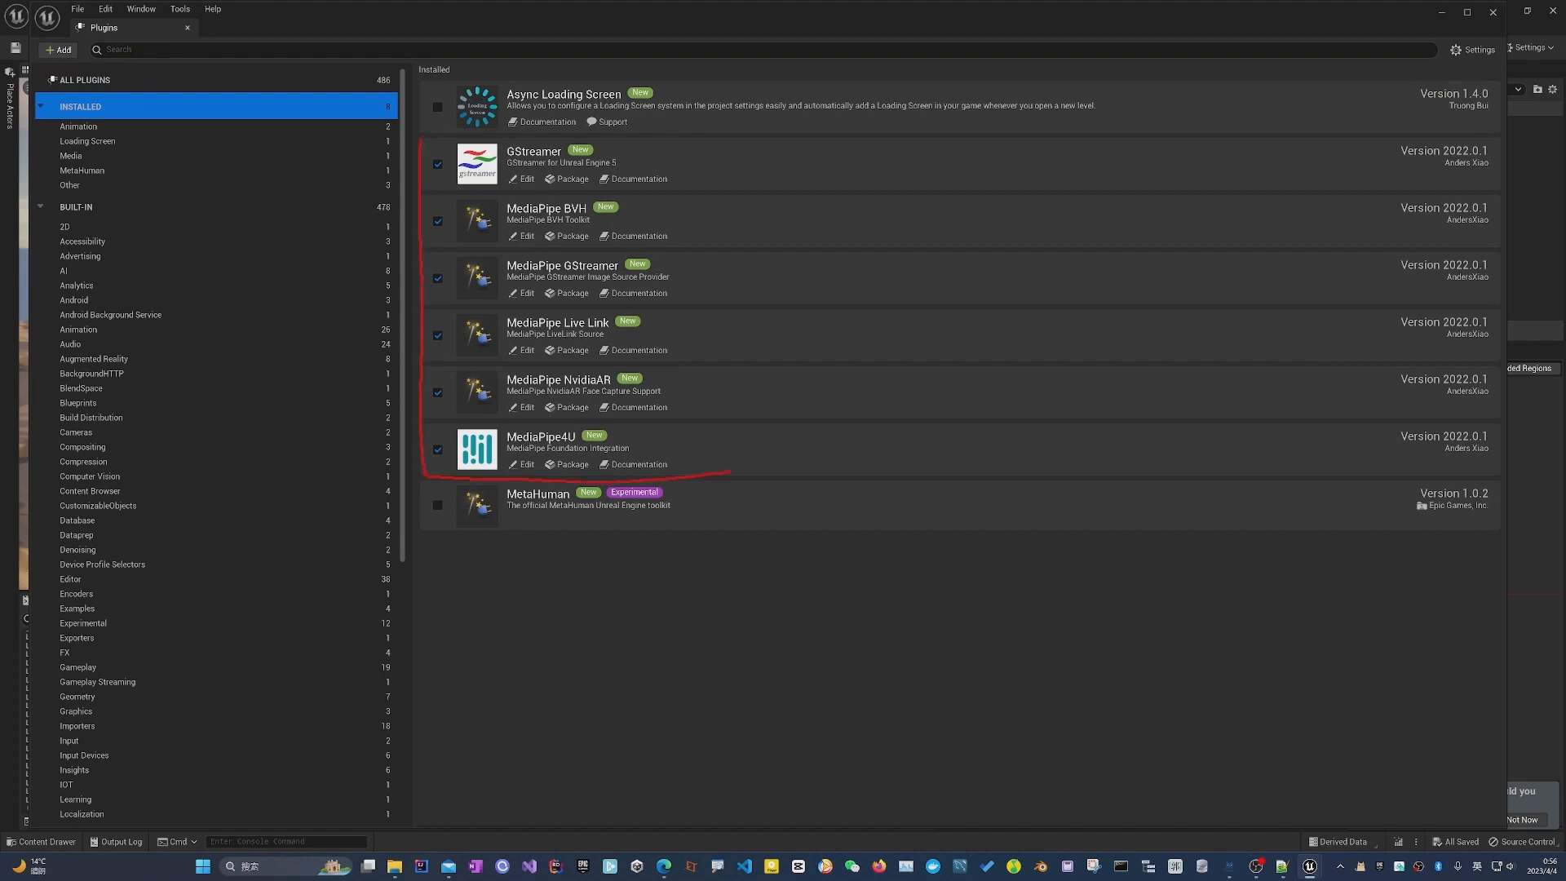
{"action": "mouse_move", "coordinate": [739, 198]}
{"action": "left_mouse_down"}
{"action": "mouse_move", "coordinate": [646, 133]}
{"action": "mouse_move", "coordinate": [441, 137]}
{"action": "left_mouse_up"}
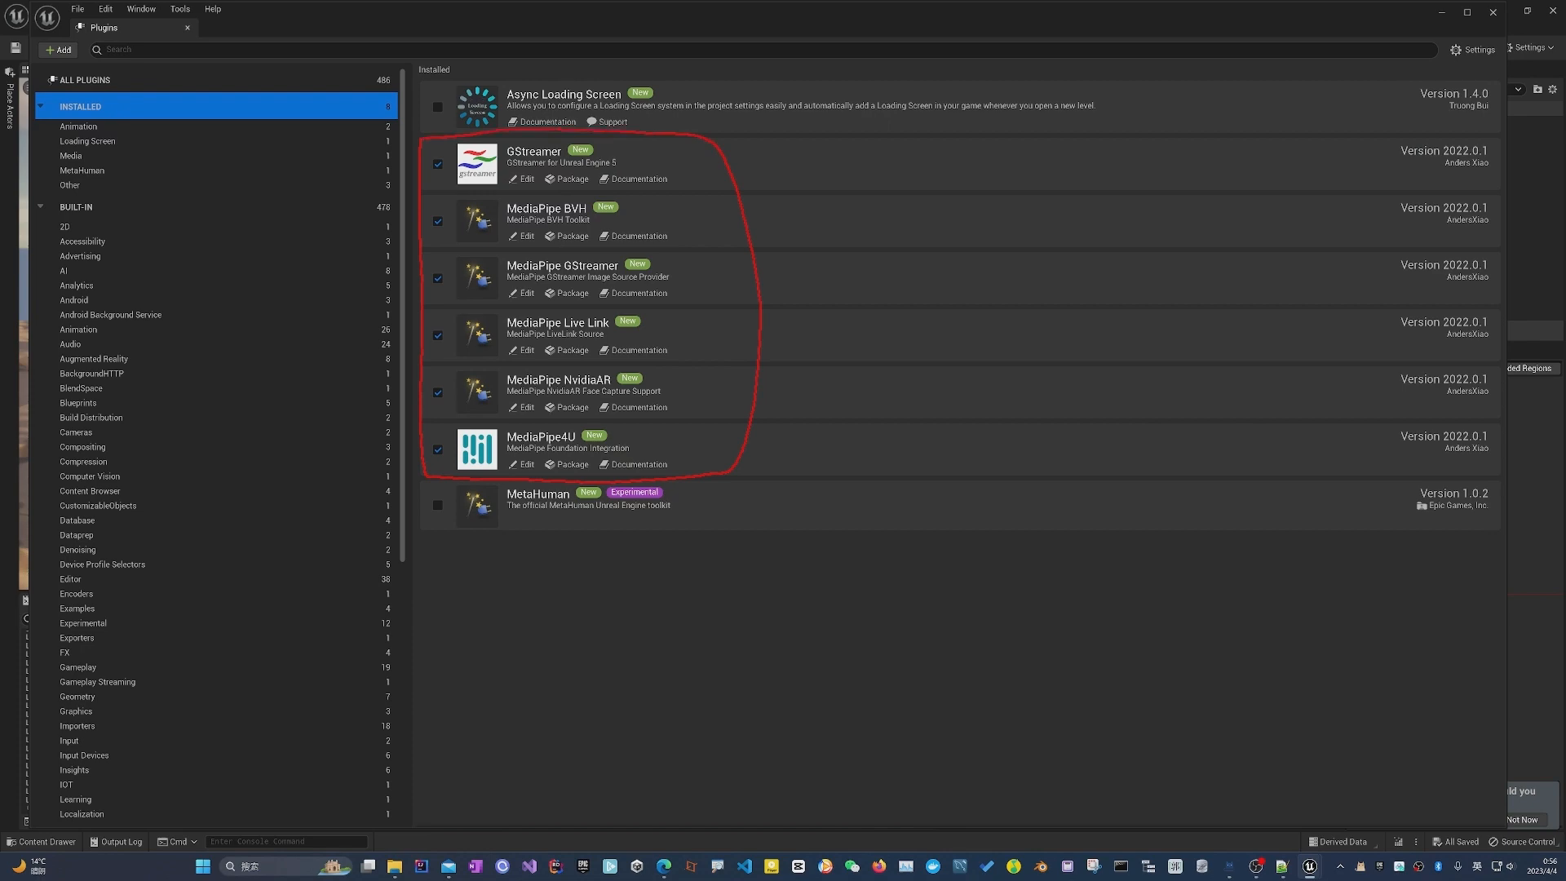
{"action": "key", "text": "Escape"}
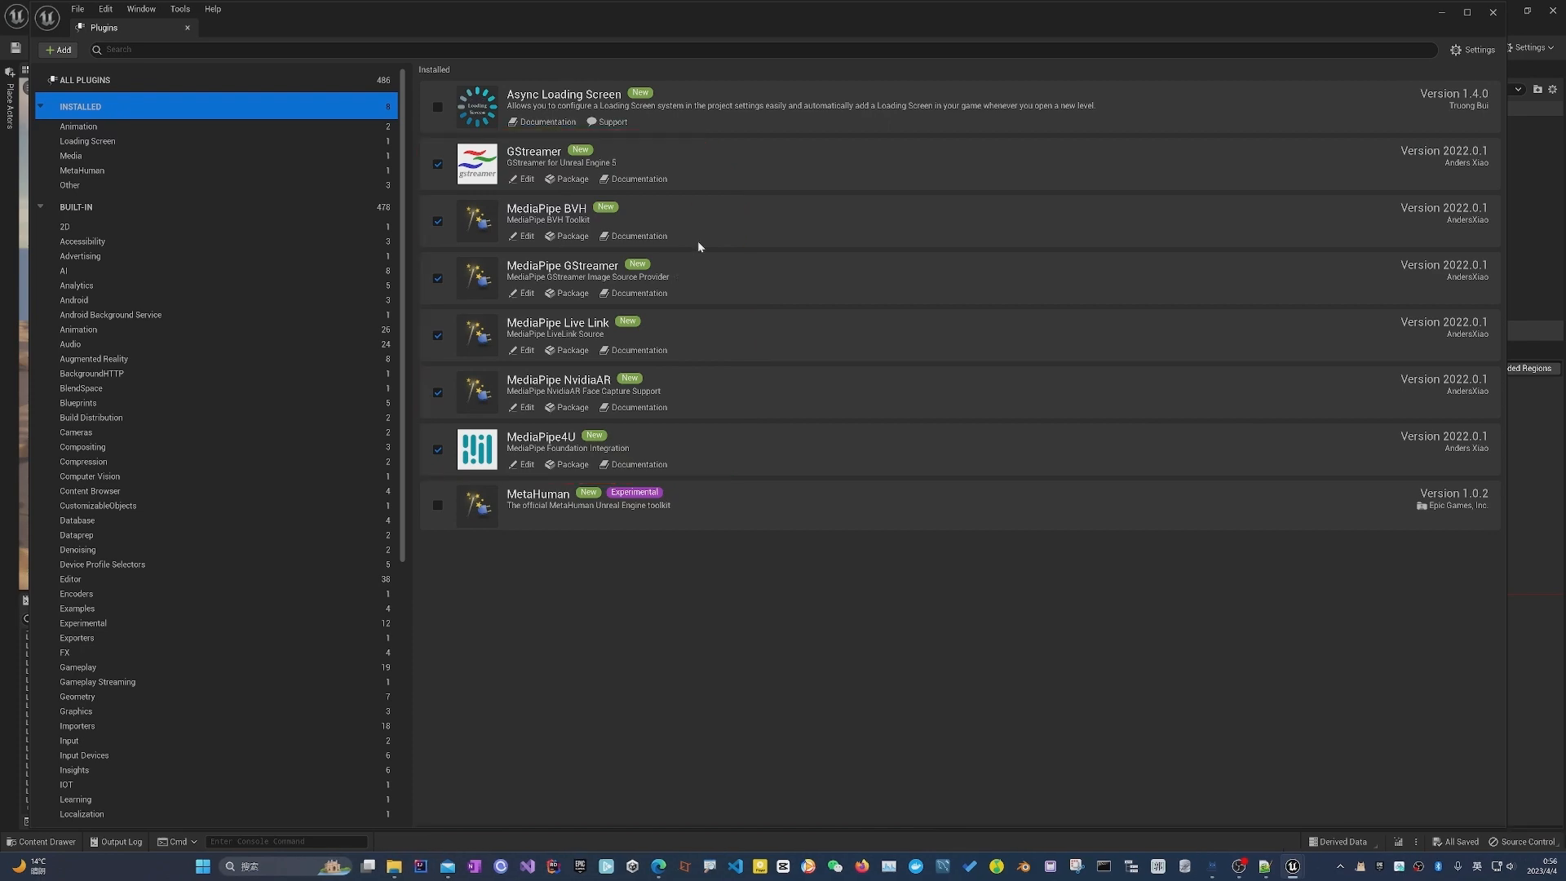
{"action": "left_click", "coordinate": [1490, 15]}
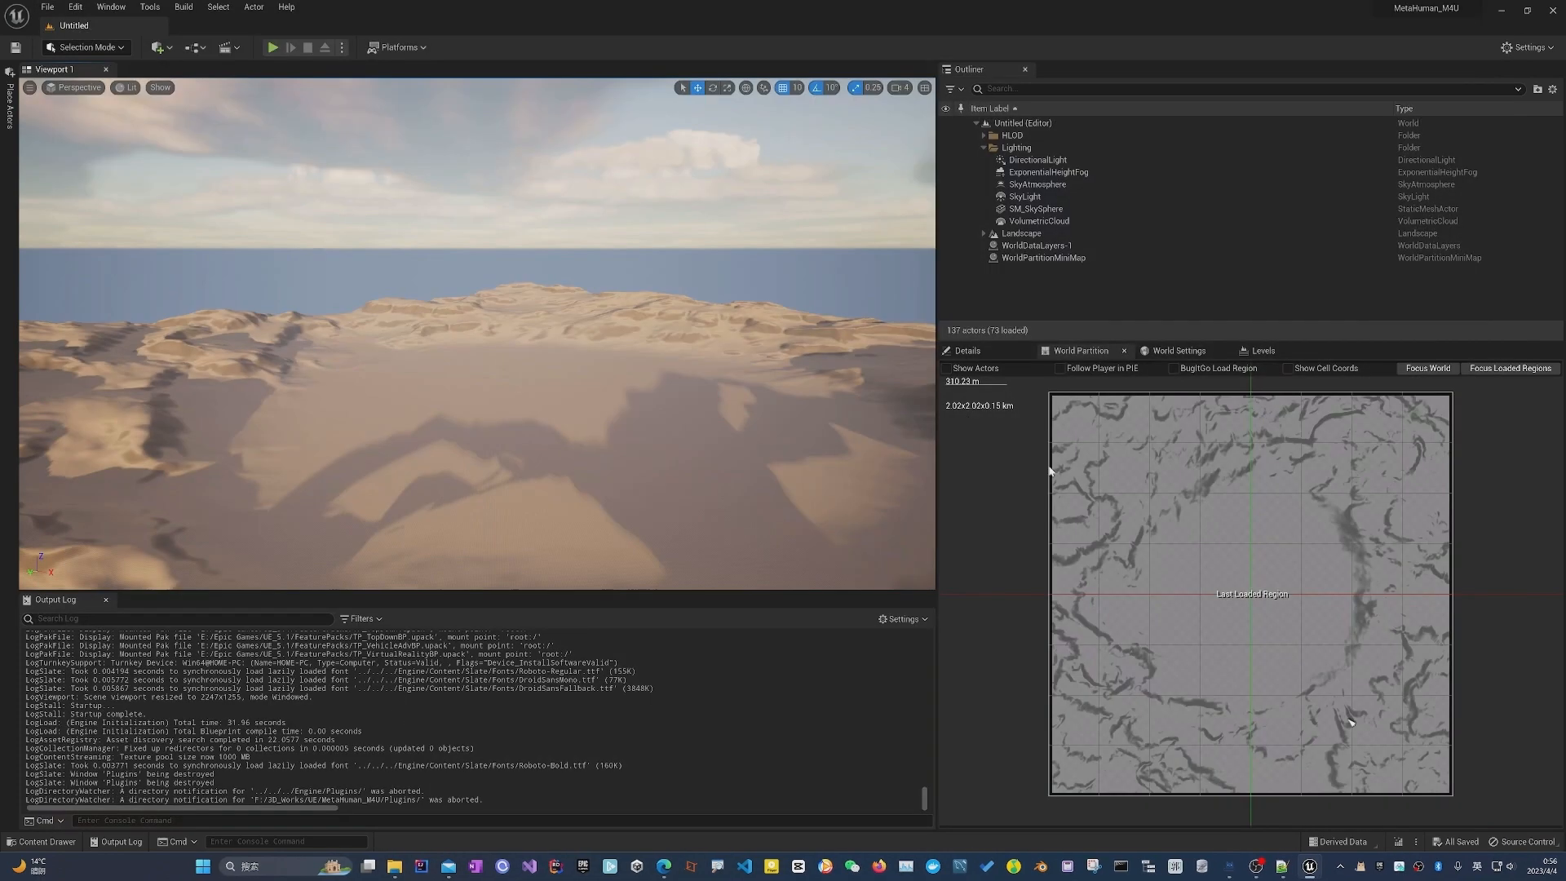
Close the World Partition view in the level editor.
{"action": "left_click", "coordinate": [1125, 351]}
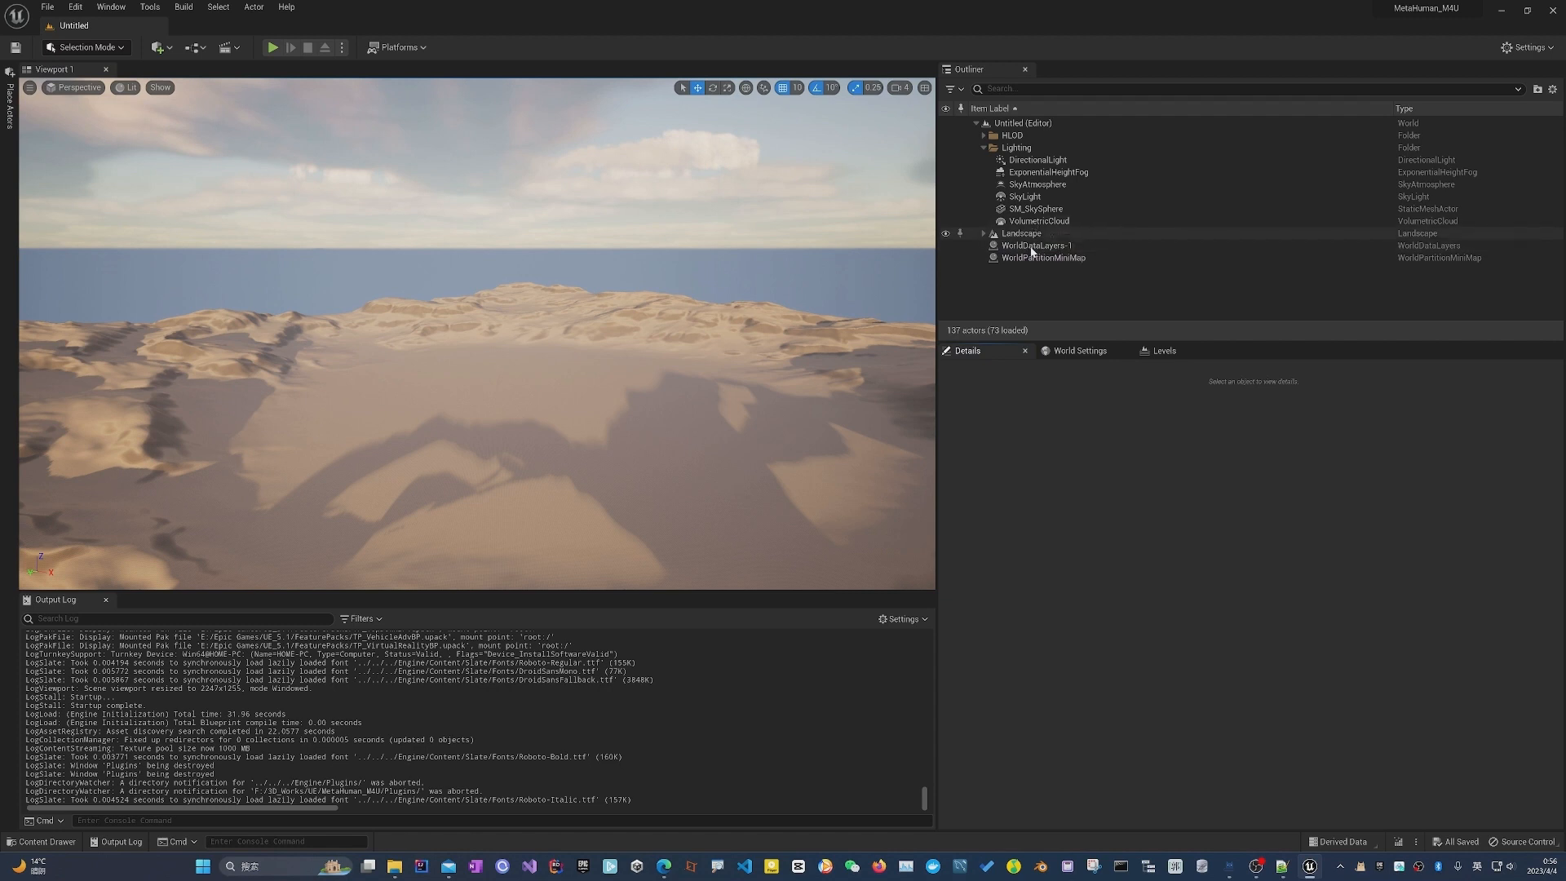
Focus the level viewport on the DirectionalLight and turn the view towards the horizon.
{"action": "left_click", "coordinate": [1033, 246]}
{"action": "left_click", "coordinate": [649, 346]}
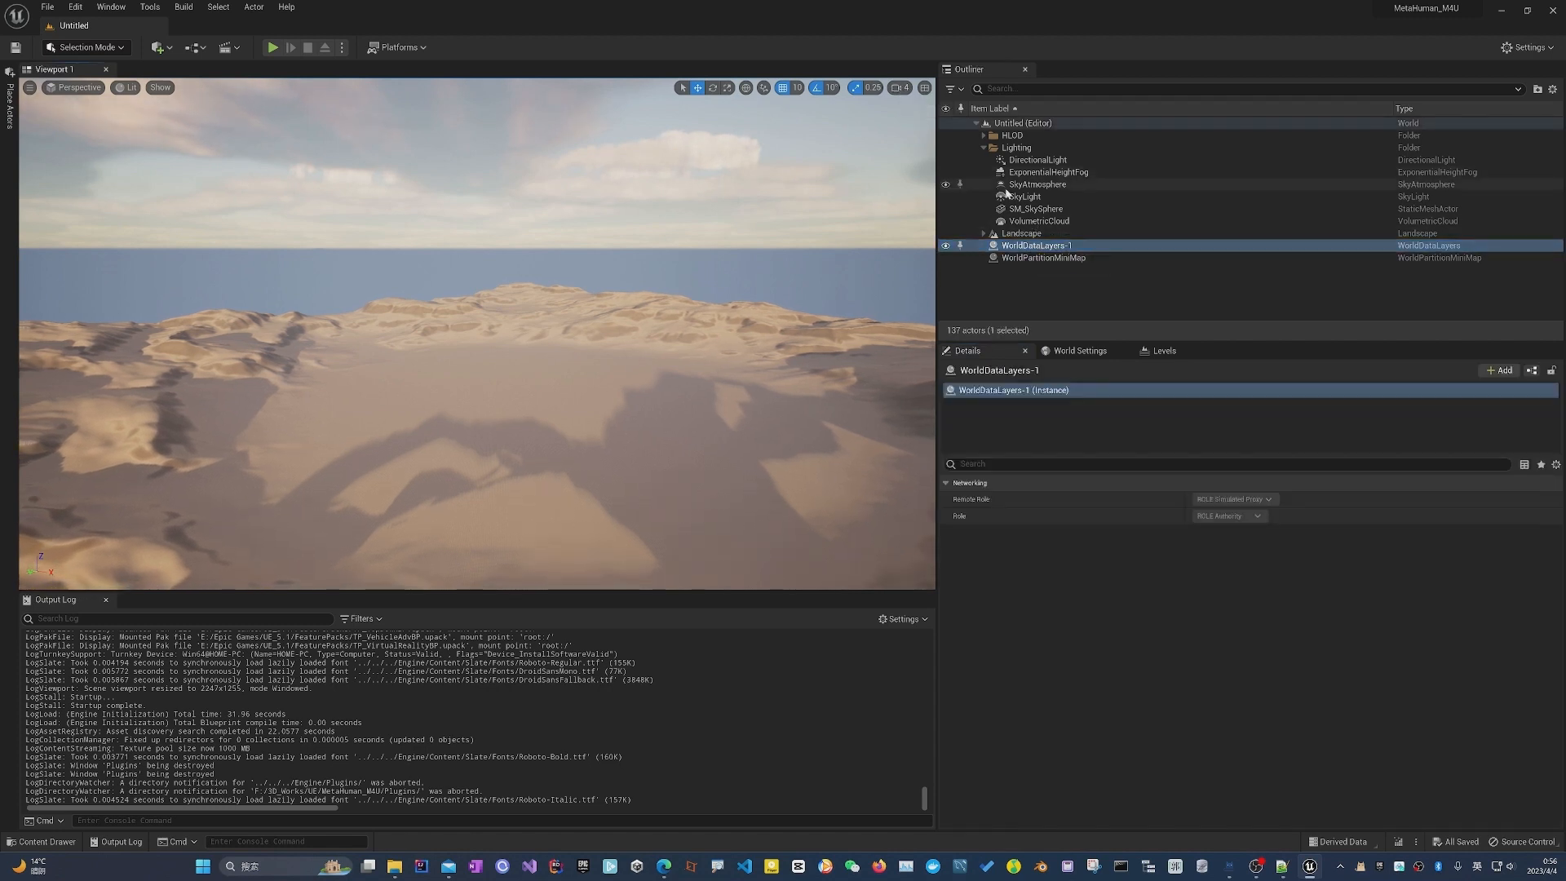
{"action": "double_click", "coordinate": [1034, 160]}
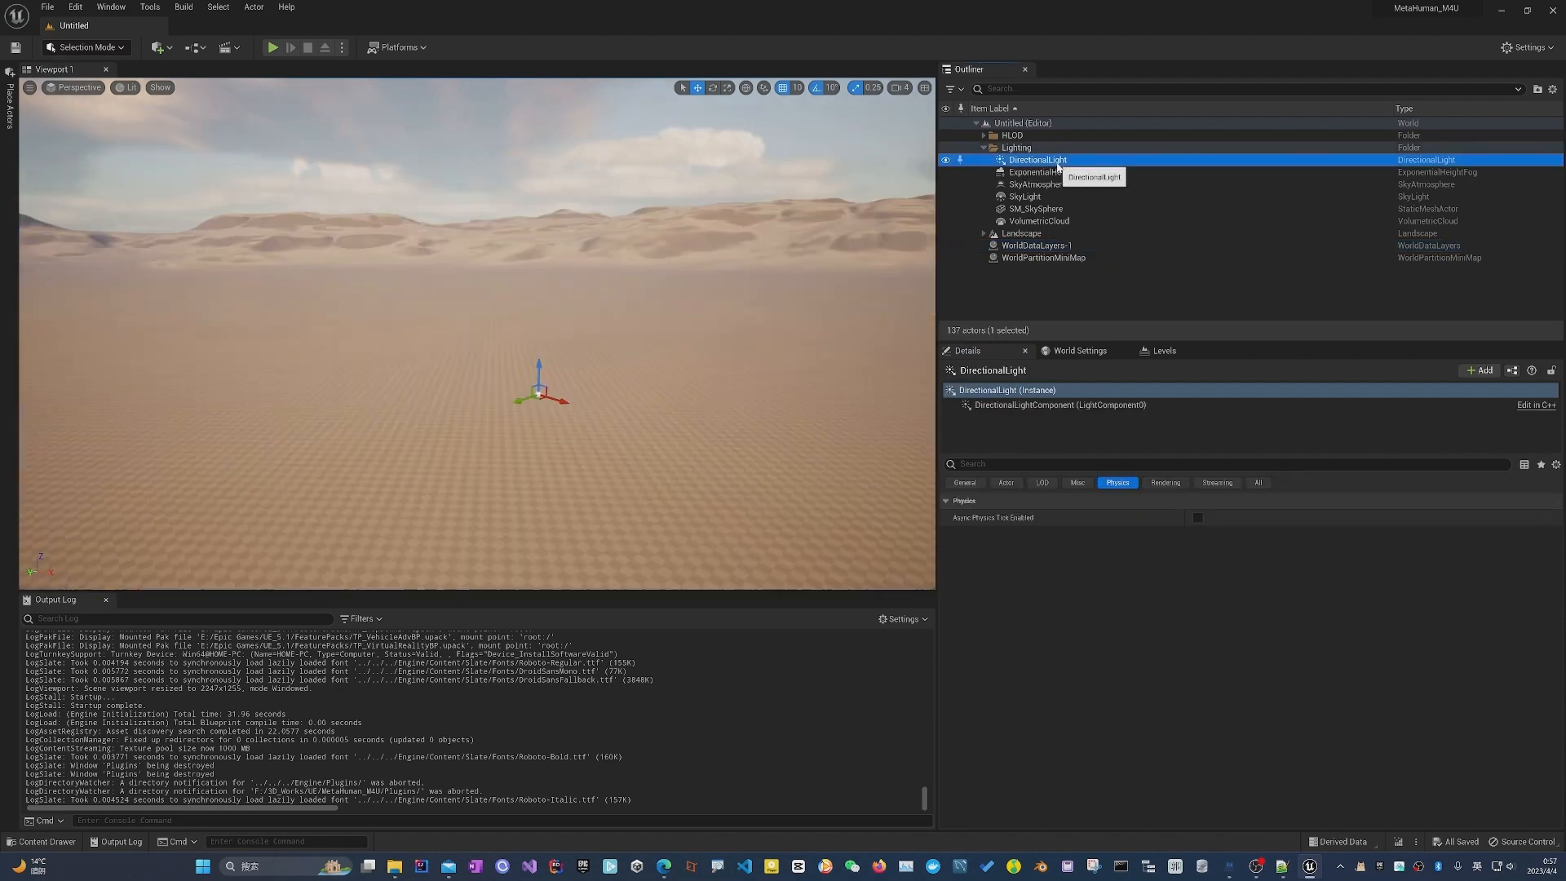
{"action": "right_click_drag", "start_coordinate": [611, 308], "coordinate": [775, 255]}
Add the locally downloaded MetaHuman to the project through Quixel Bridge, and close the Bridge and Content Browser windows.
{"action": "left_click", "coordinate": [105, 10]}
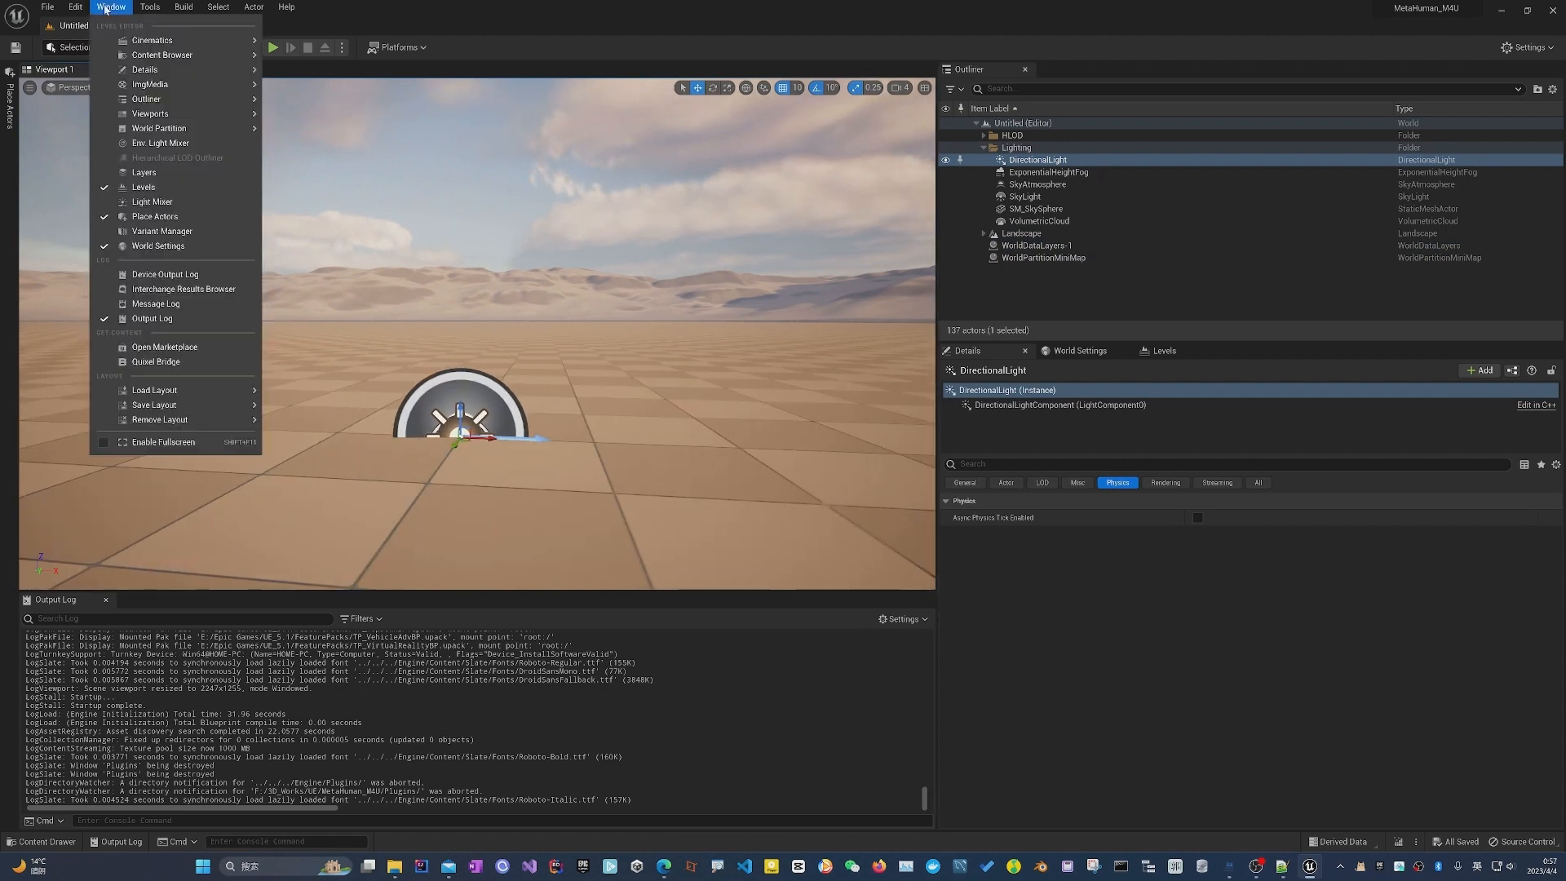
{"action": "left_click", "coordinate": [151, 361]}
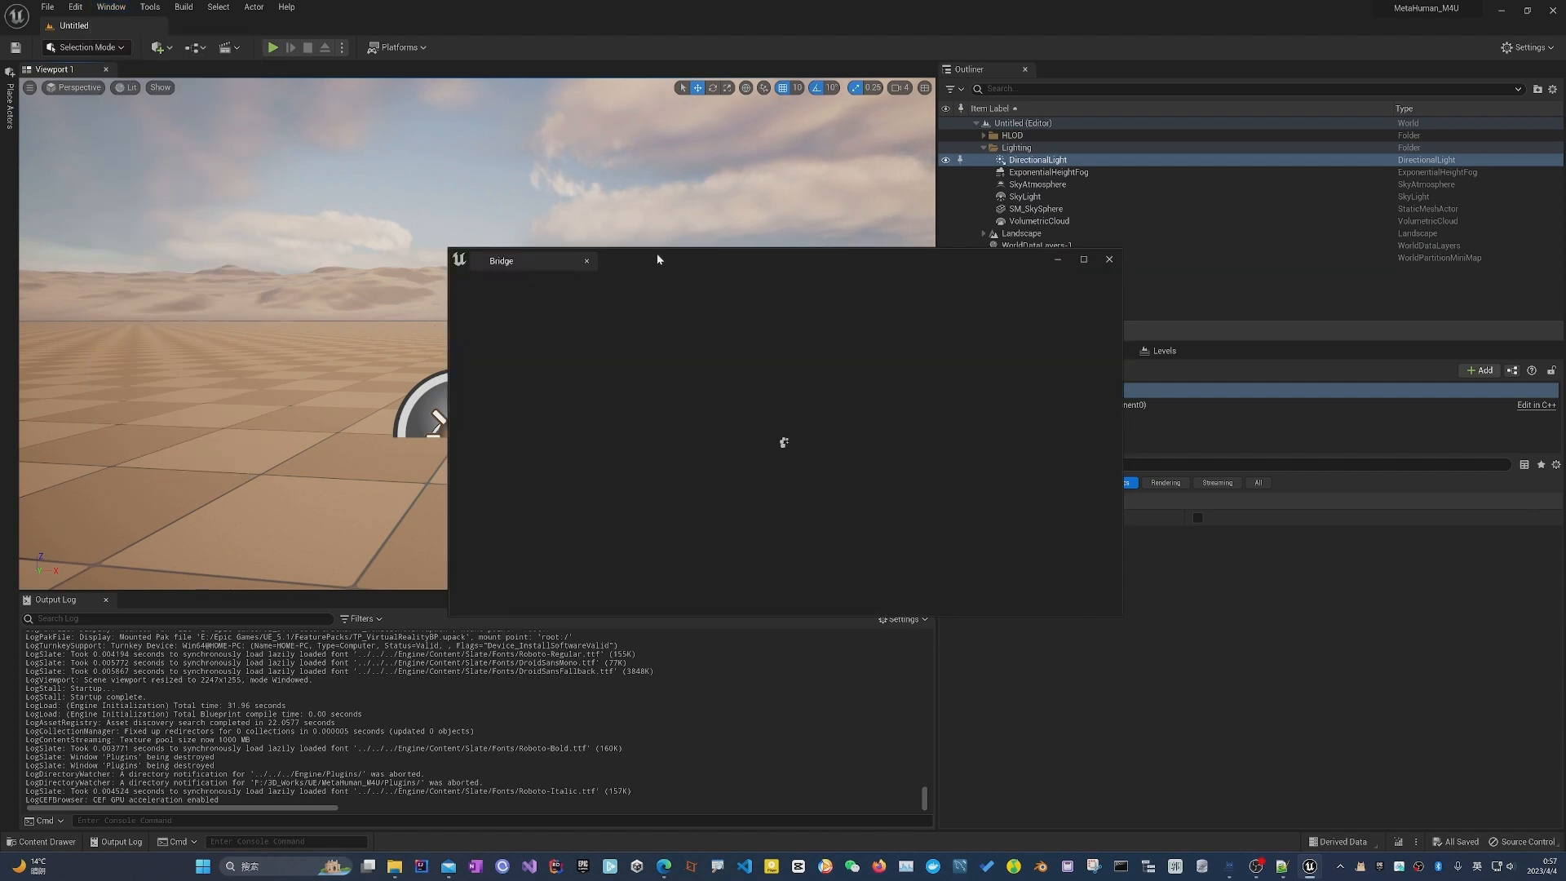
{"action": "left_click_drag", "start_coordinate": [657, 253], "coordinate": [578, 177]}
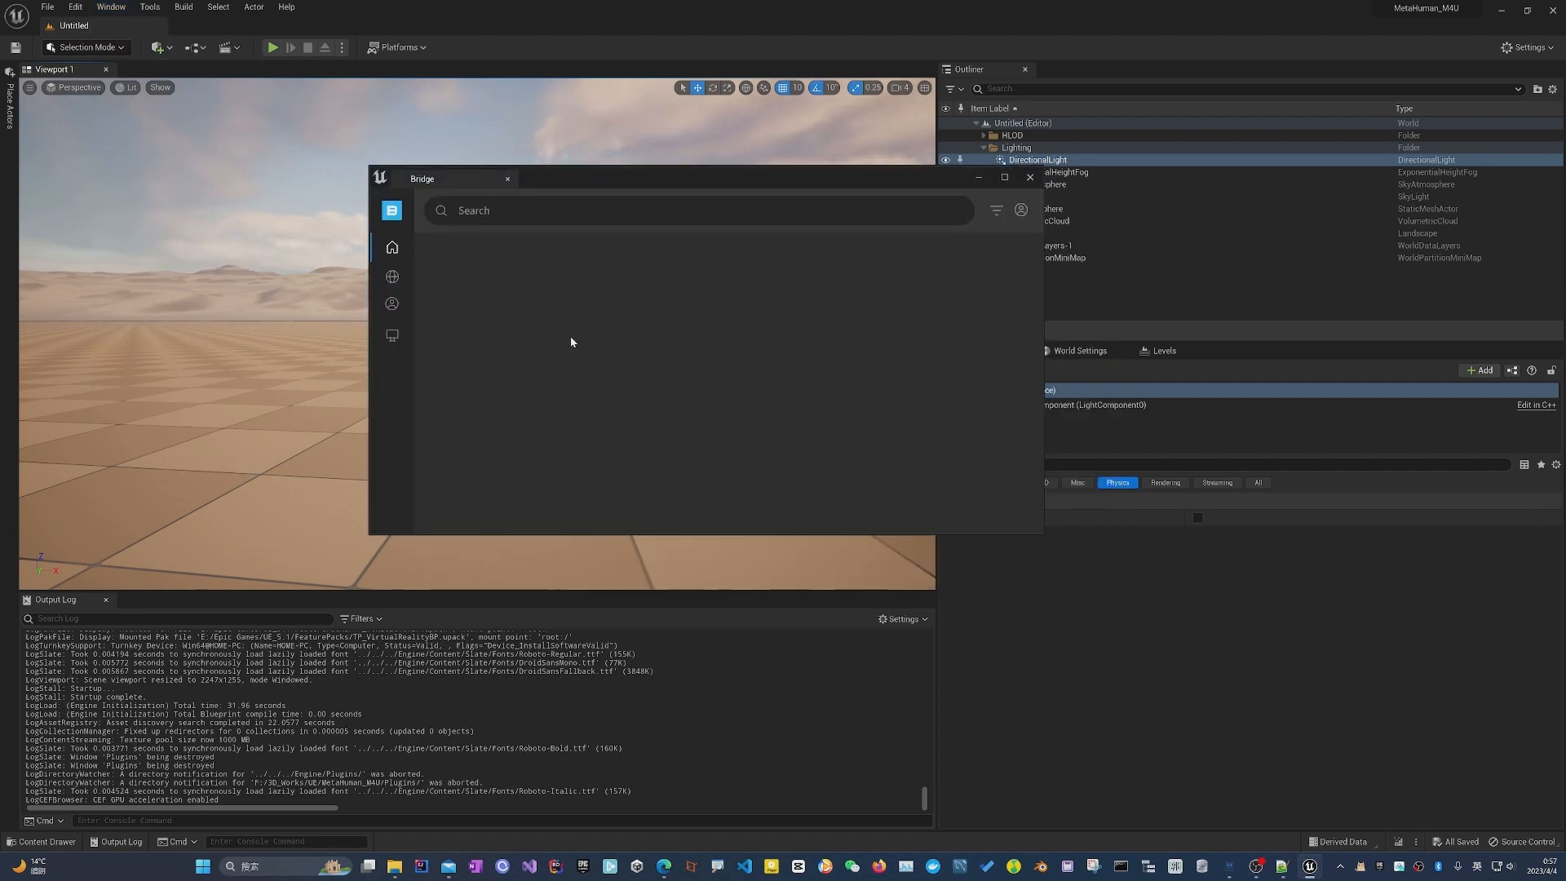
{"action": "left_click", "coordinate": [391, 335]}
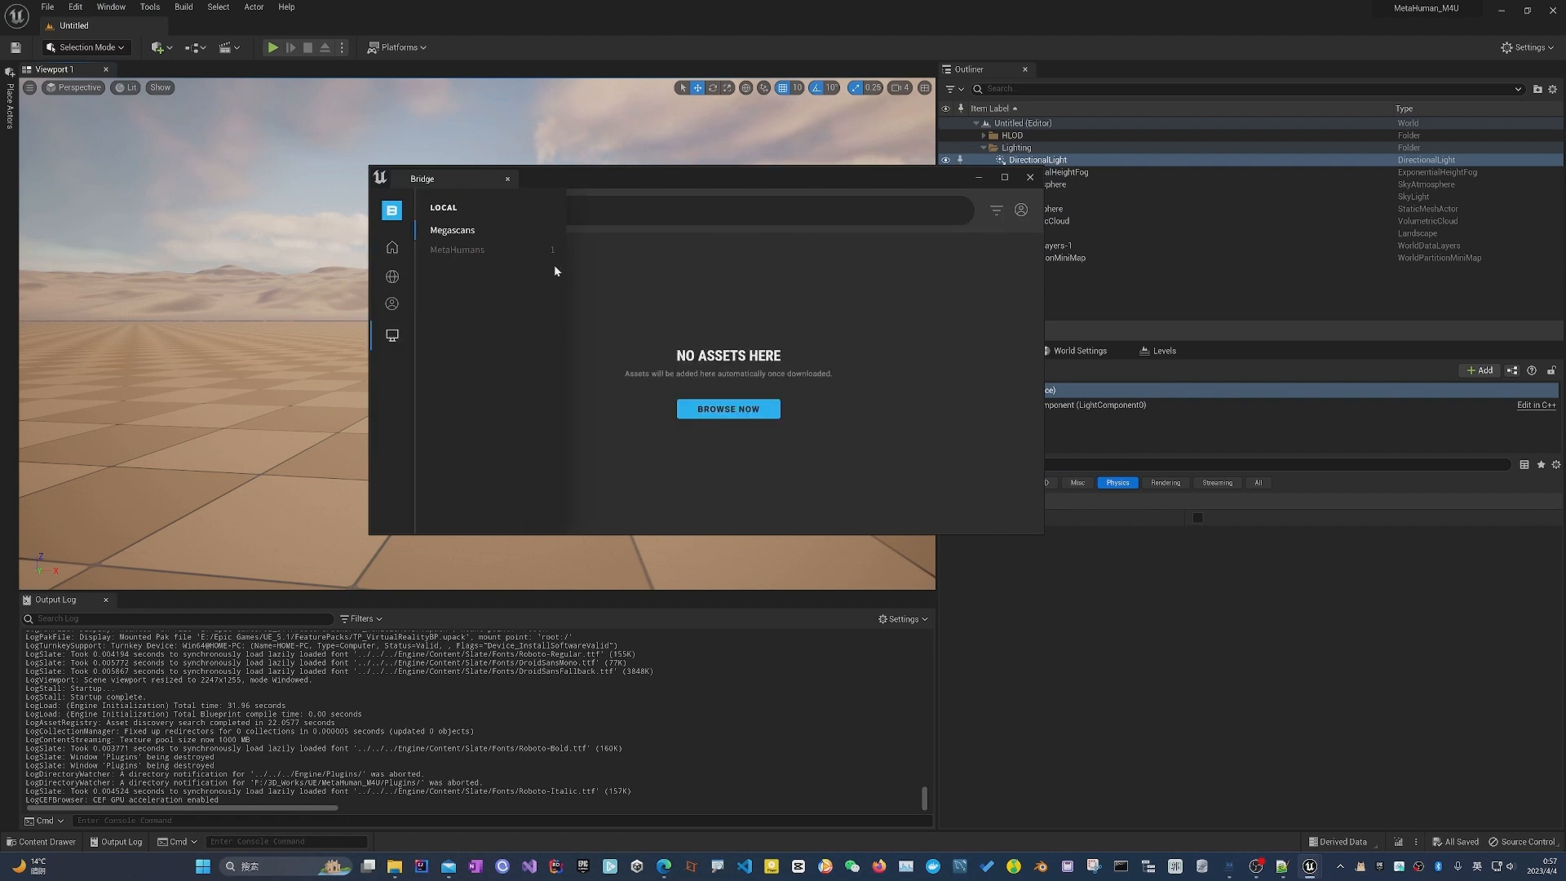
{"action": "left_click", "coordinate": [481, 250]}
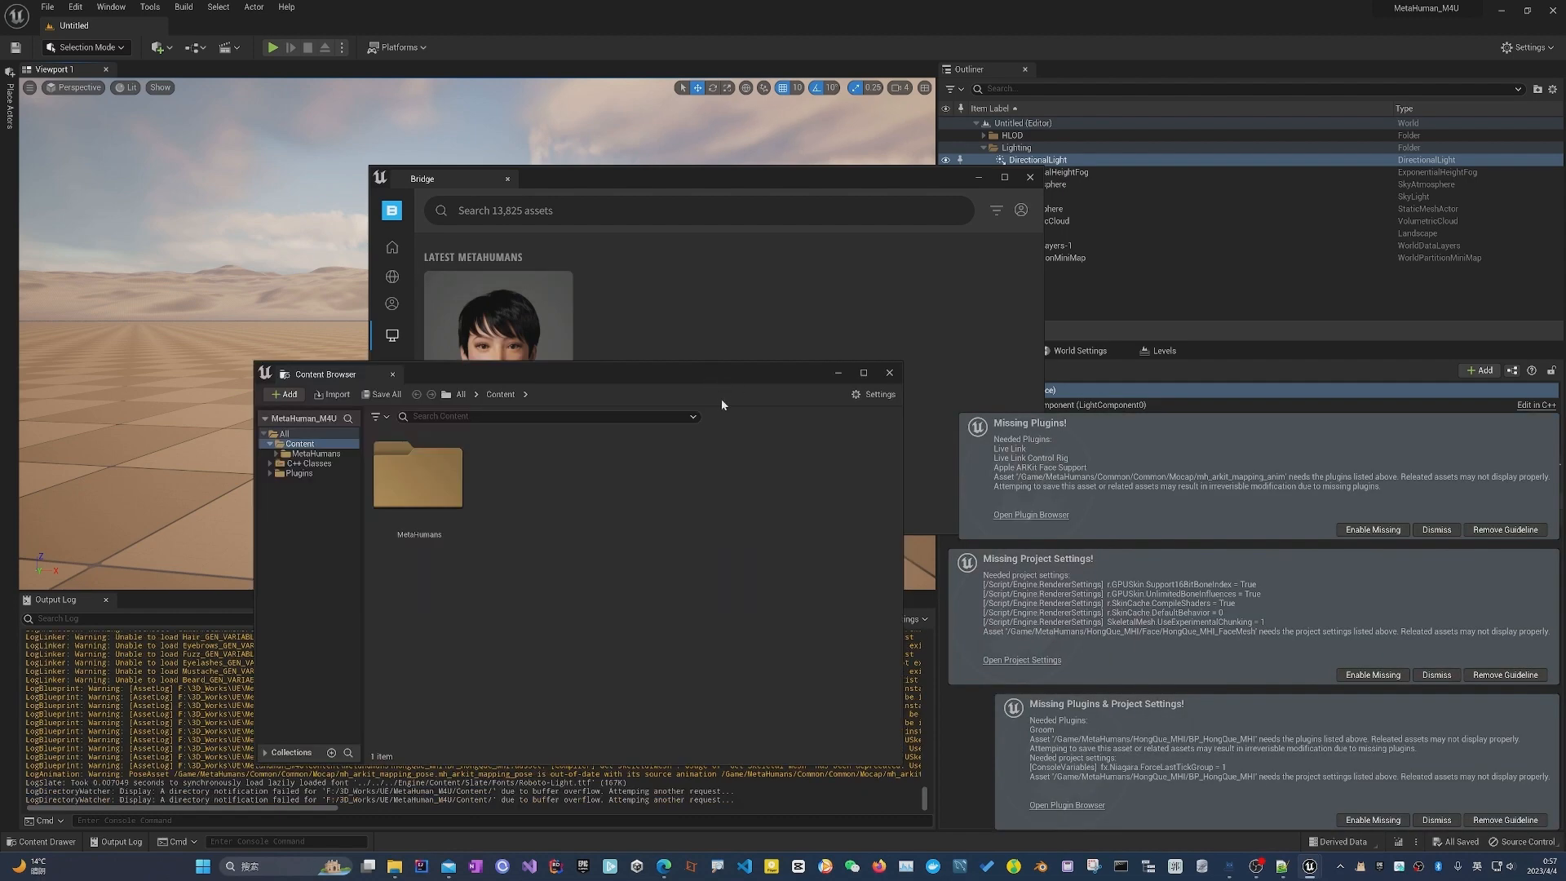
{"action": "left_click", "coordinate": [889, 373]}
{"action": "left_click", "coordinate": [1030, 178]}
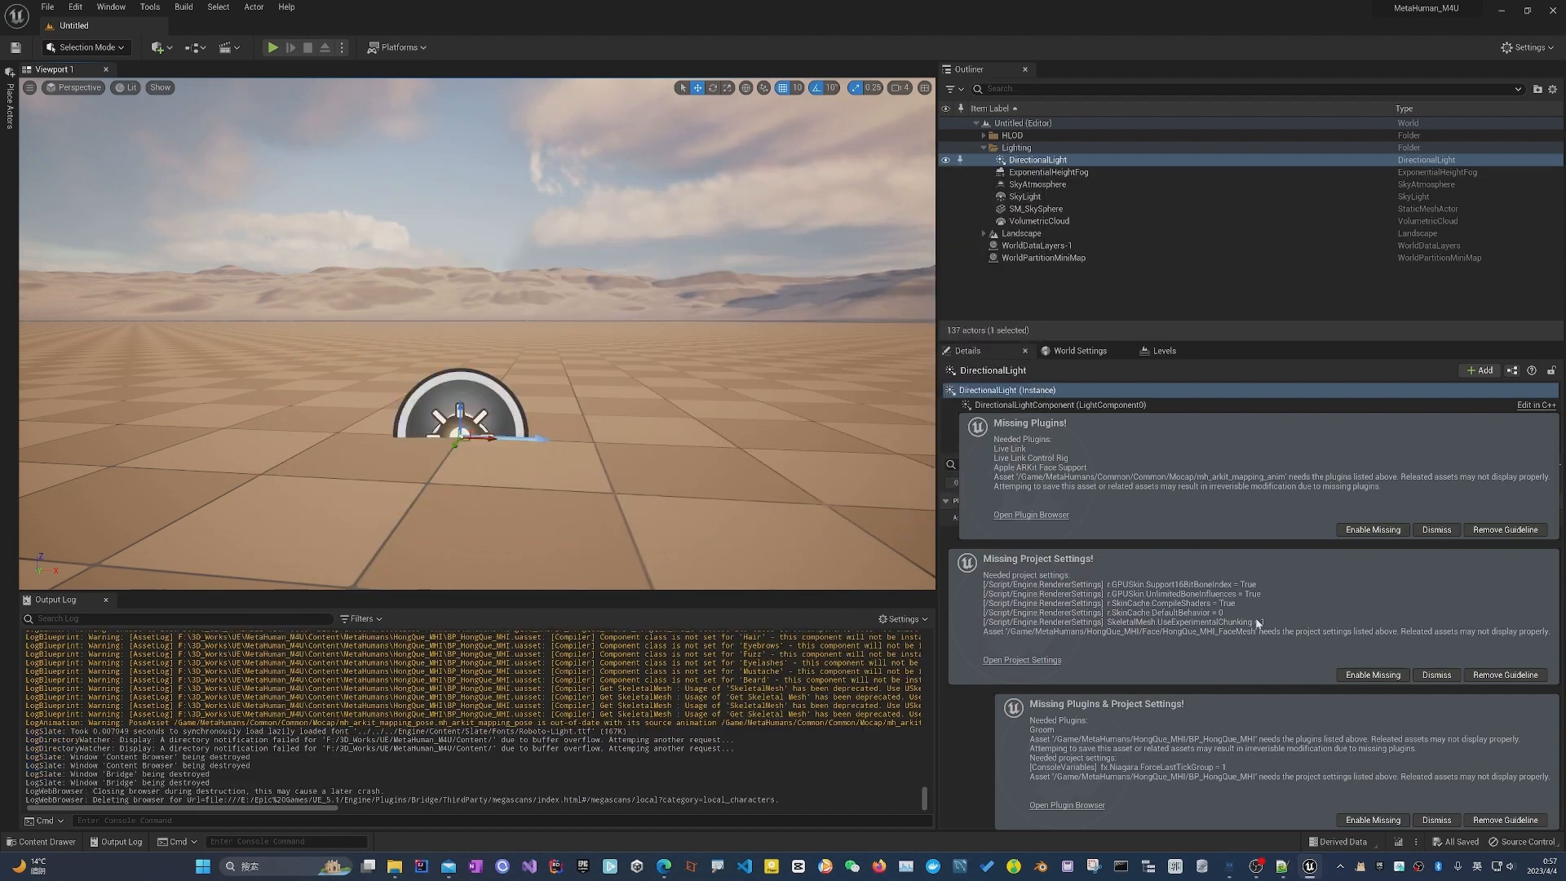
Enable all the missing plugins and project settings that the imported MetaHuman needs.
{"action": "left_click", "coordinate": [1373, 529]}
{"action": "left_click", "coordinate": [1376, 675]}
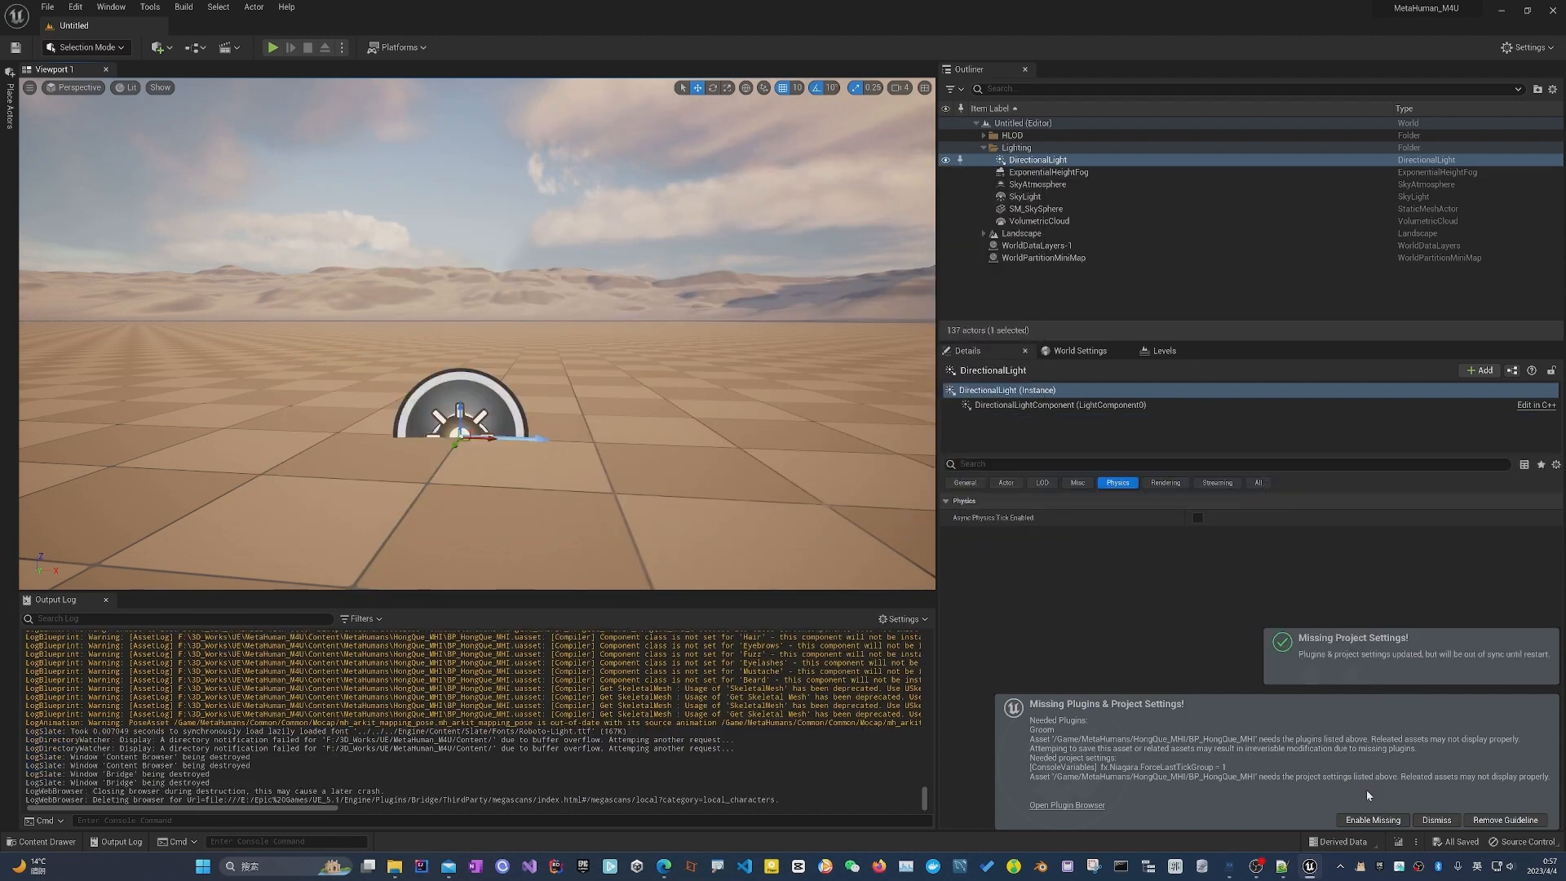
{"action": "left_click", "coordinate": [1373, 819]}
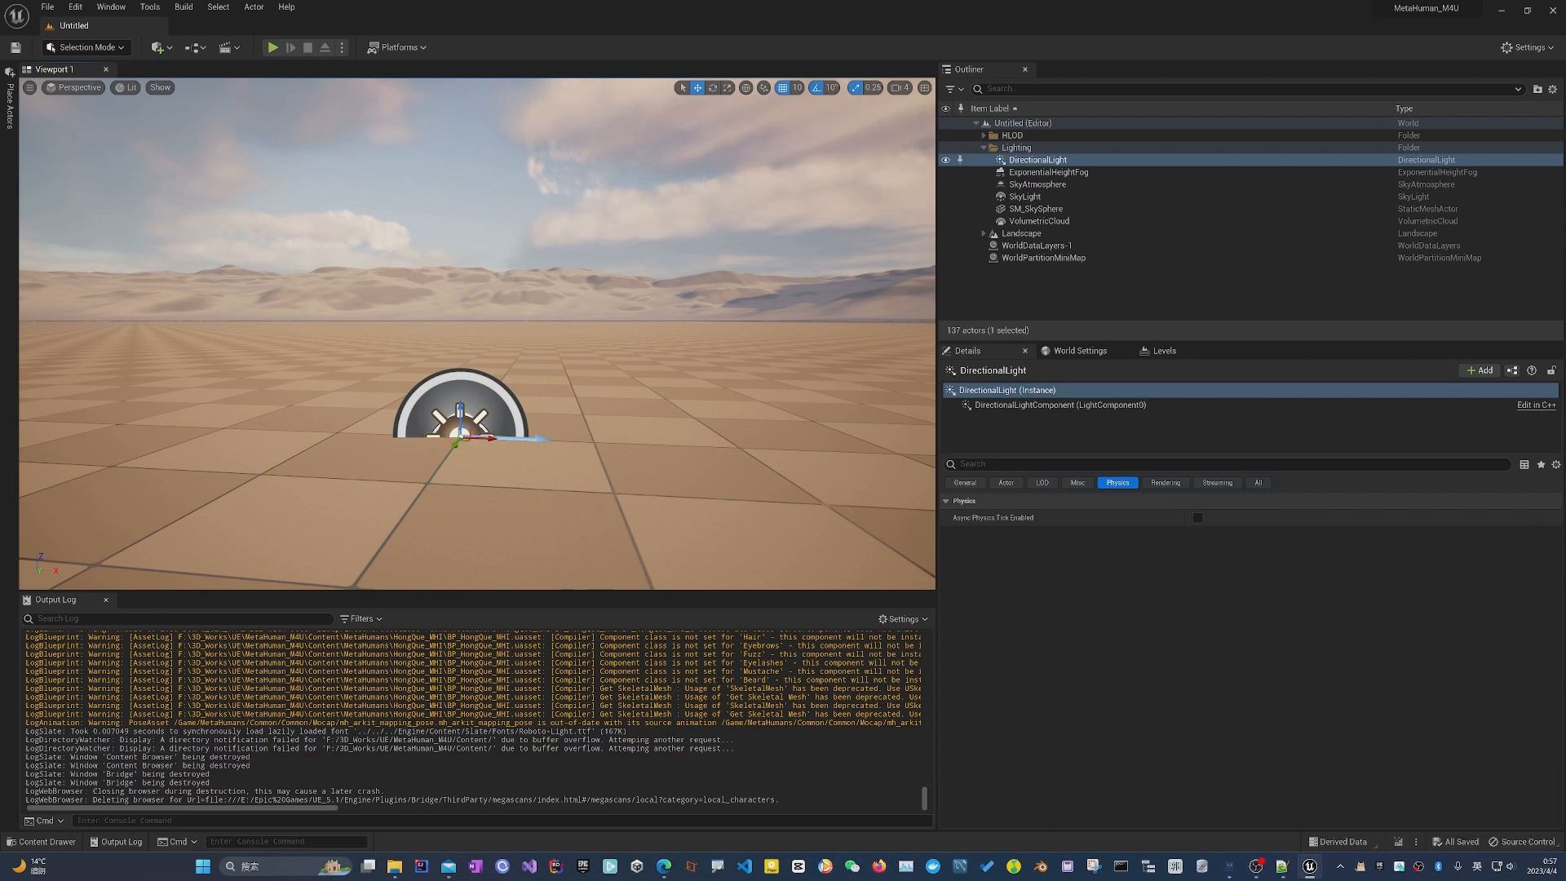
Display the HongQue_MHI folder under Content/MetaHumans, and restart the editor to apply the new settings.
{"action": "left_click", "coordinate": [49, 841]}
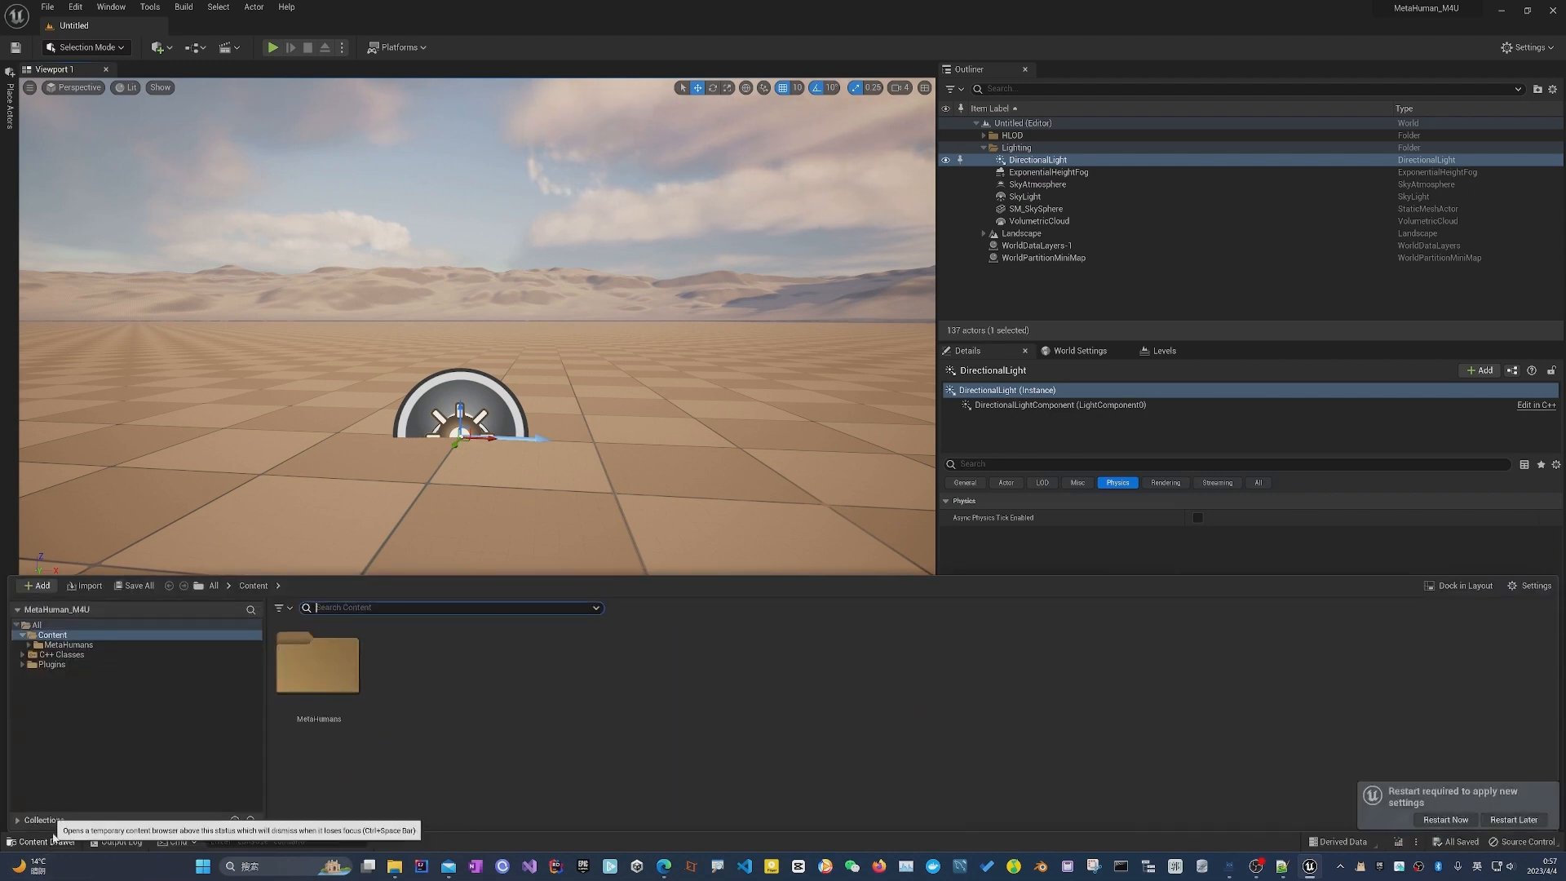
{"action": "left_click", "coordinate": [34, 646]}
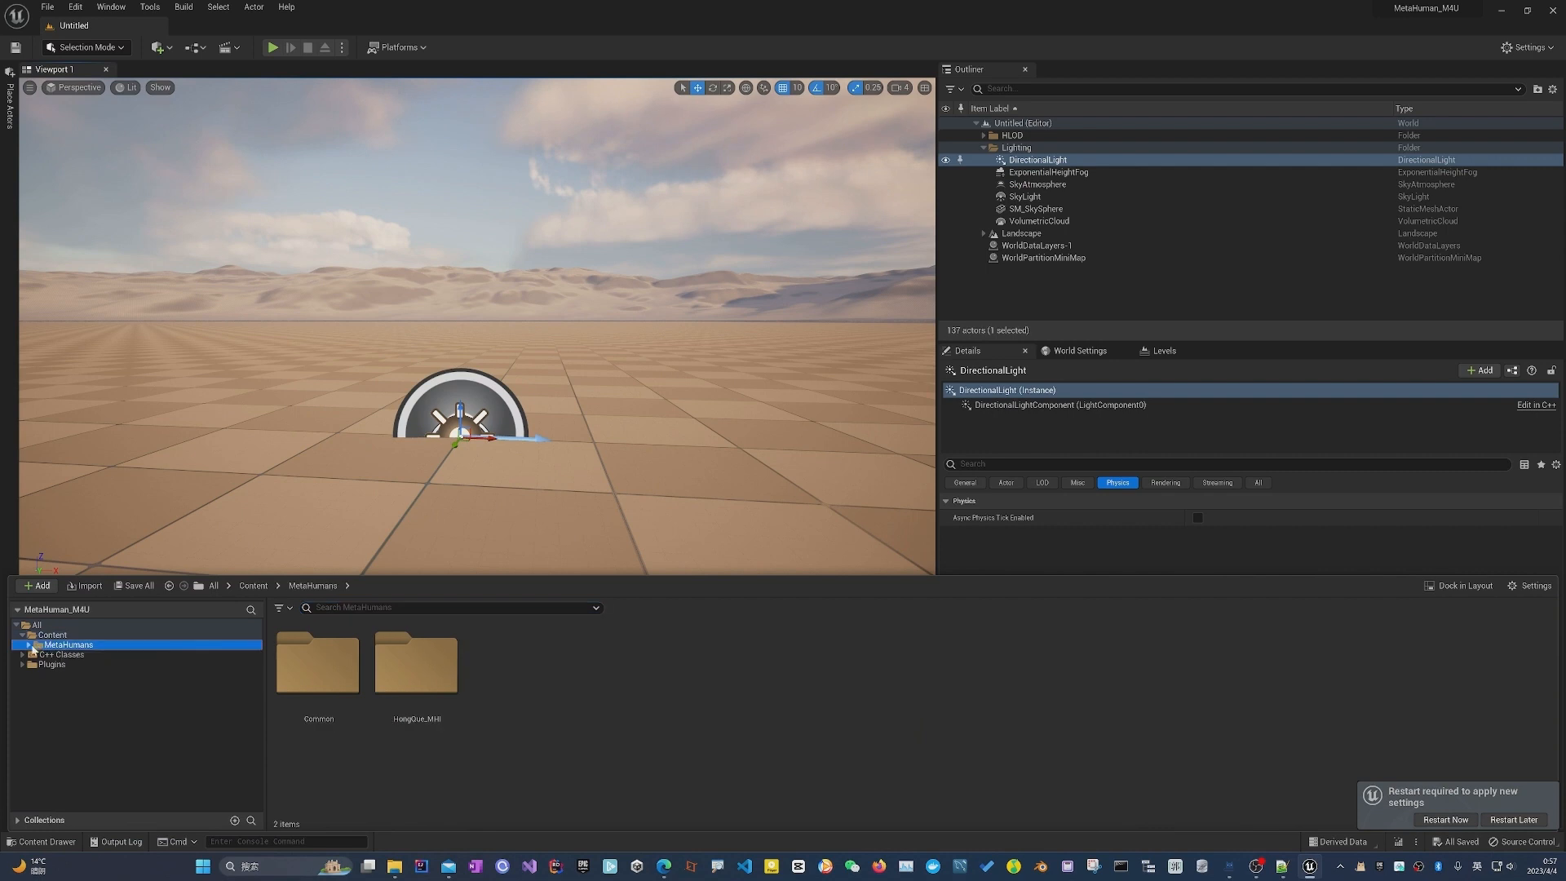
{"action": "left_click", "coordinate": [29, 646]}
{"action": "left_click", "coordinate": [75, 664]}
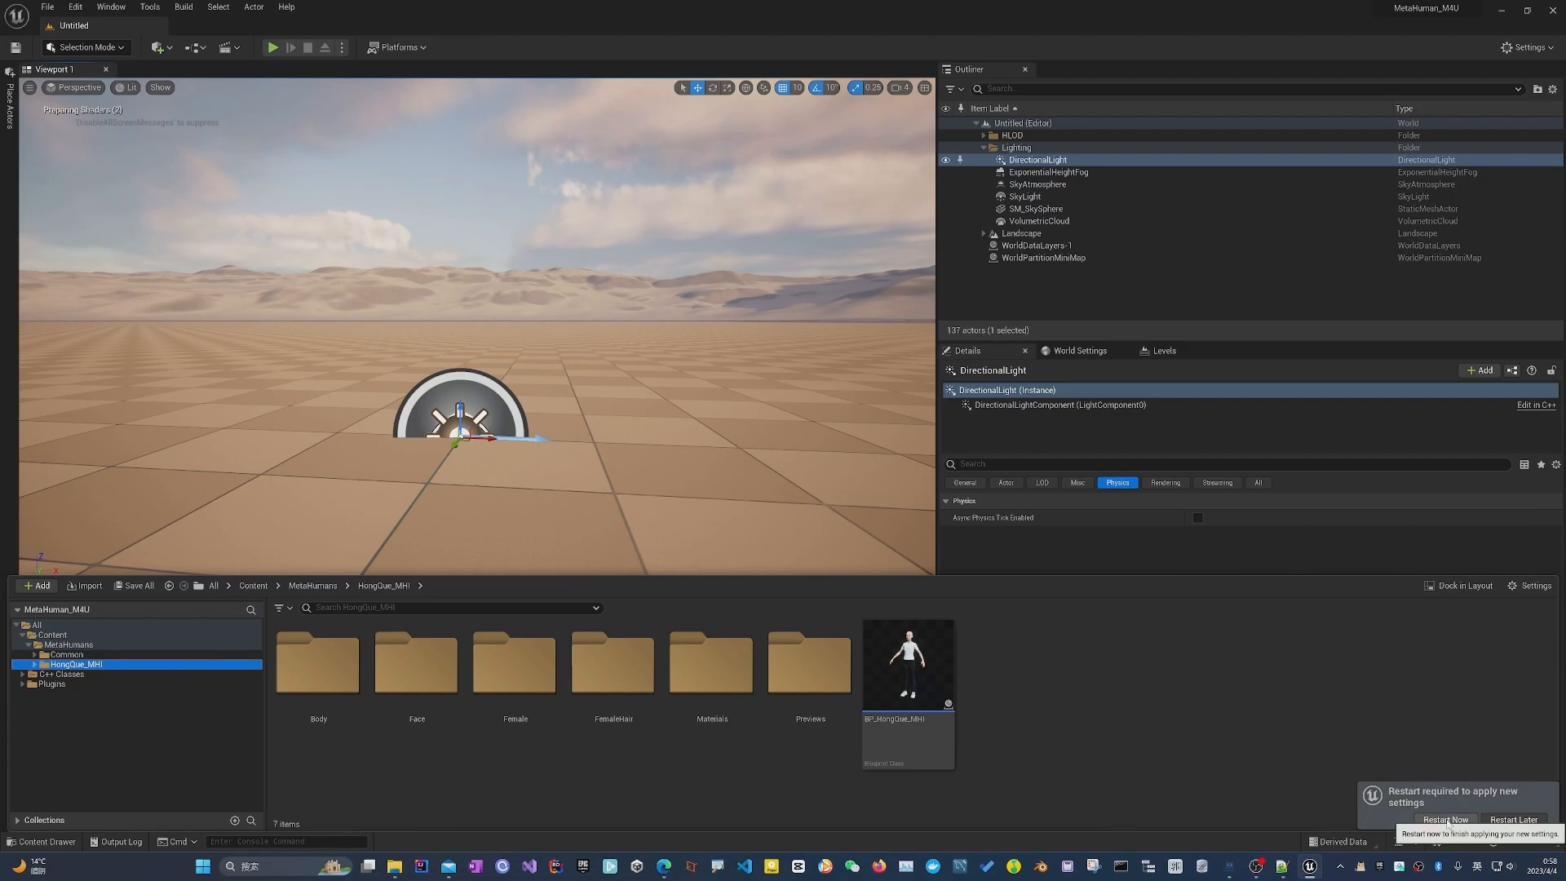
{"action": "left_click", "coordinate": [1446, 819]}
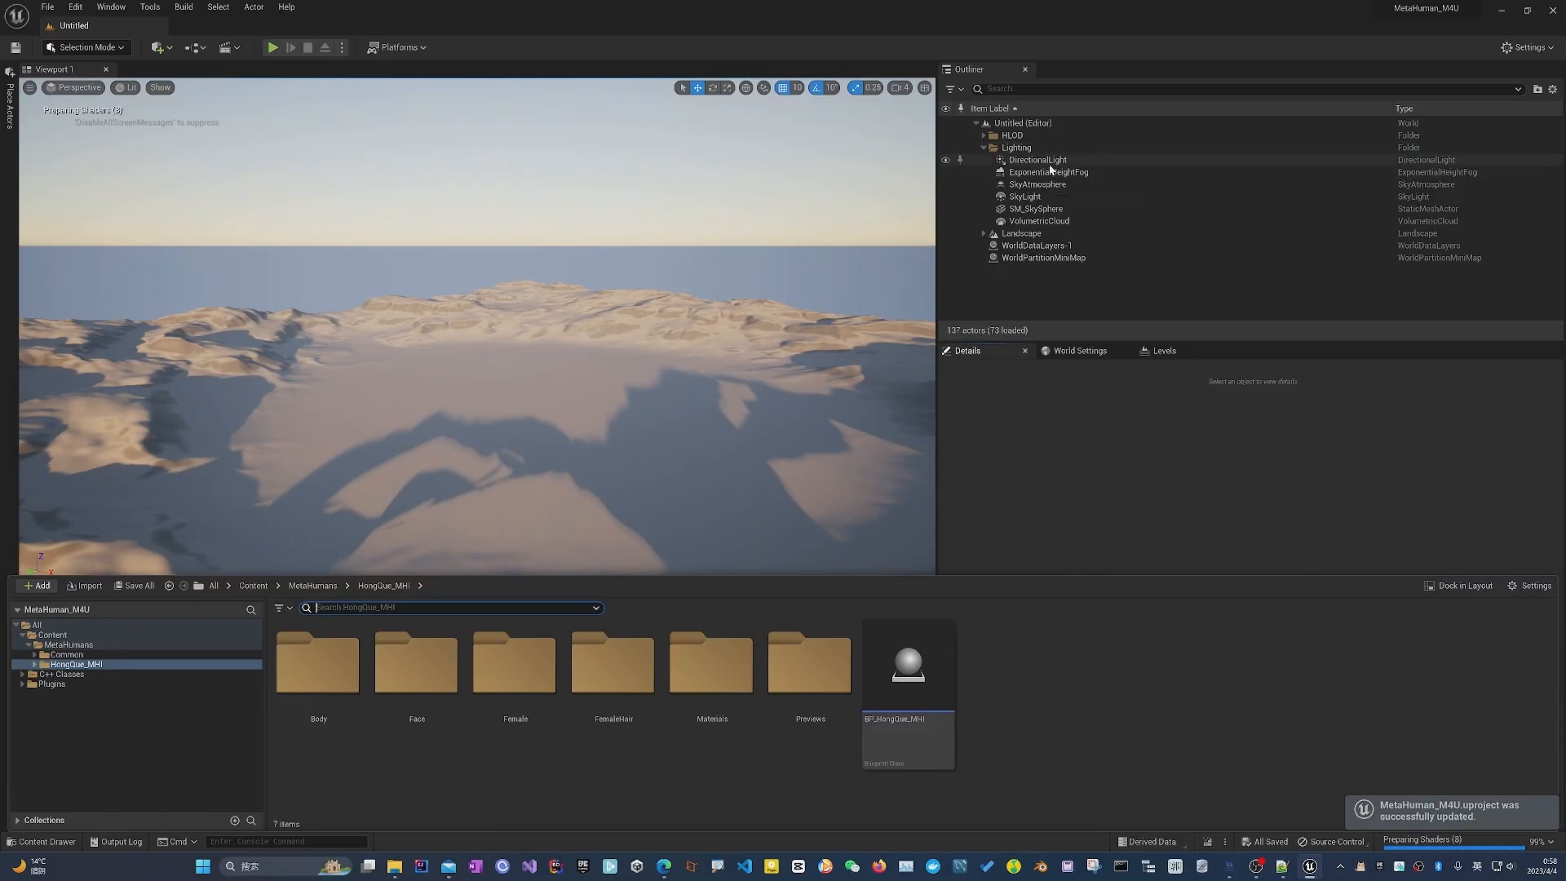
Focus the level view on the DirectionalLight again, and open the BP_HongQue_MHI blueprint from the HongQue_MHI folder.
{"action": "double_click", "coordinate": [1049, 160]}
{"action": "right_click_drag", "start_coordinate": [477, 334], "coordinate": [575, 283]}
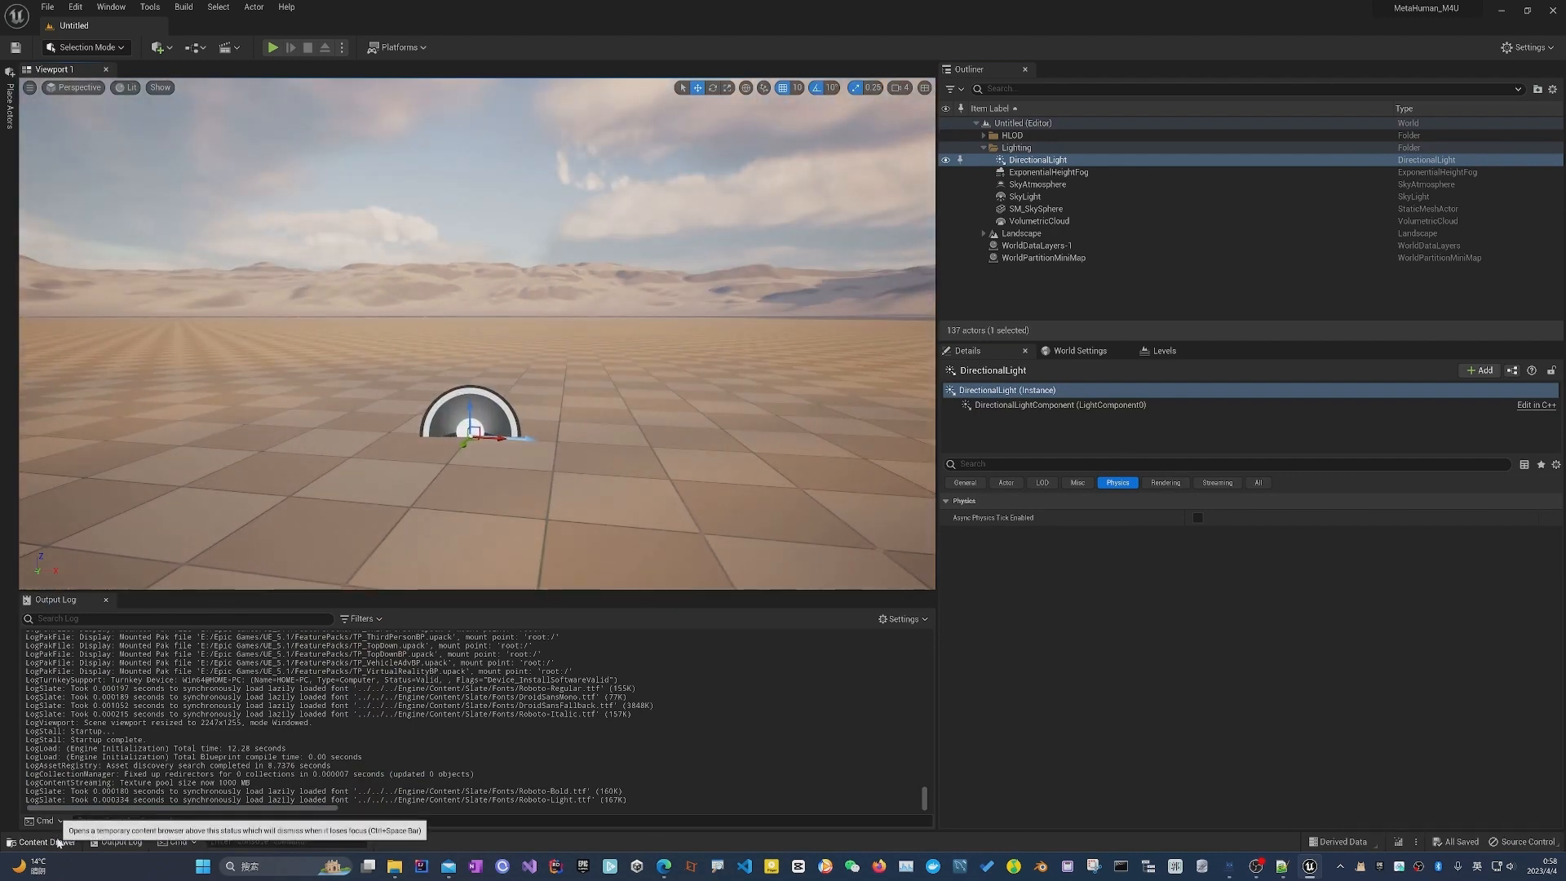
{"action": "left_click", "coordinate": [45, 841]}
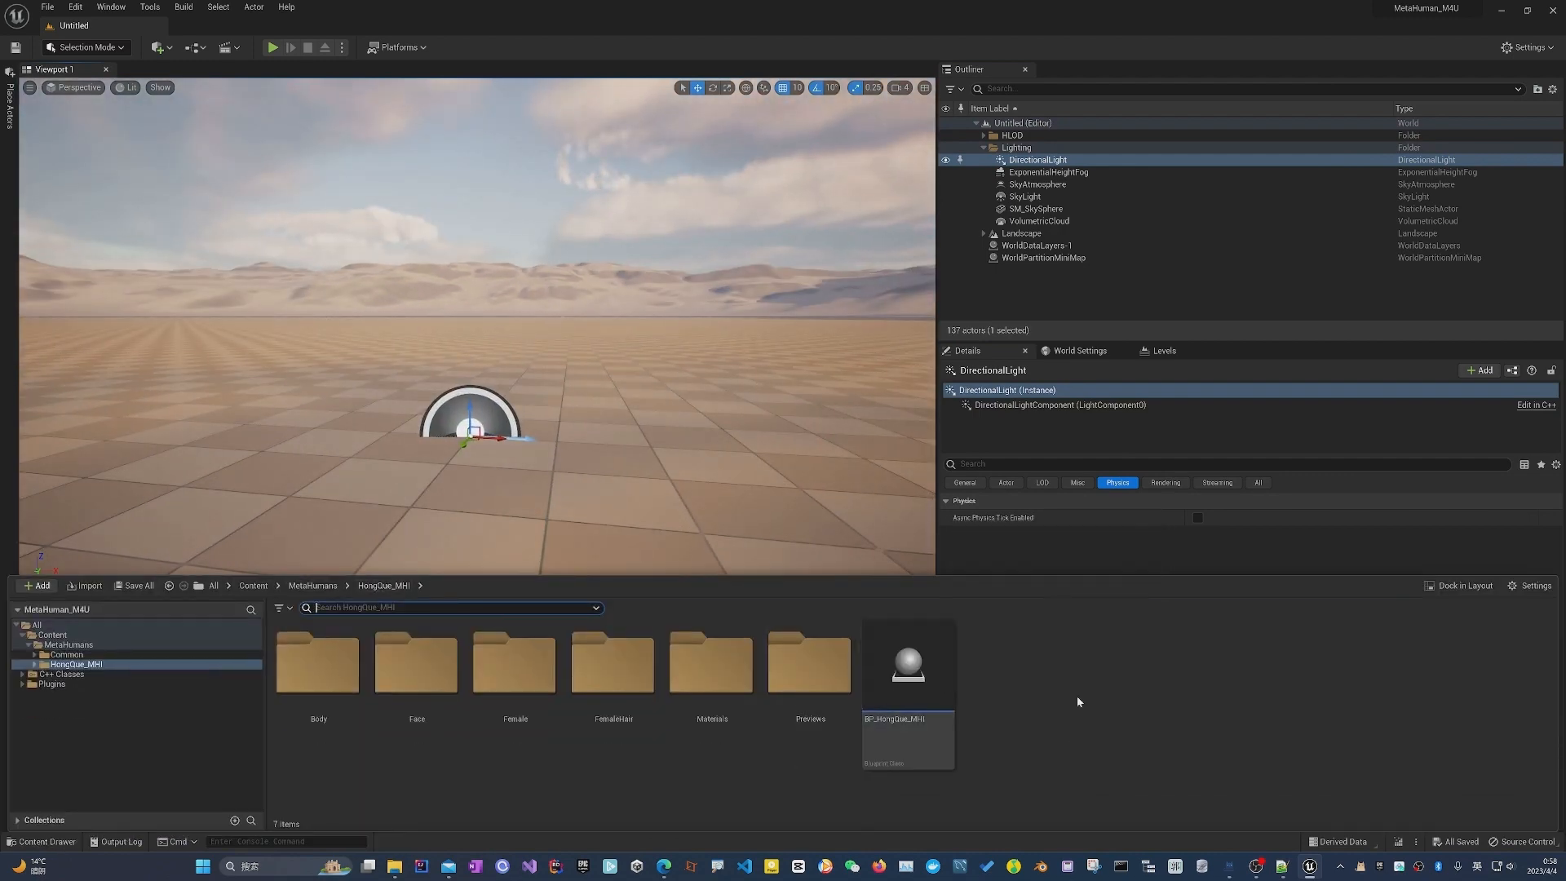
{"action": "left_click", "coordinate": [67, 655]}
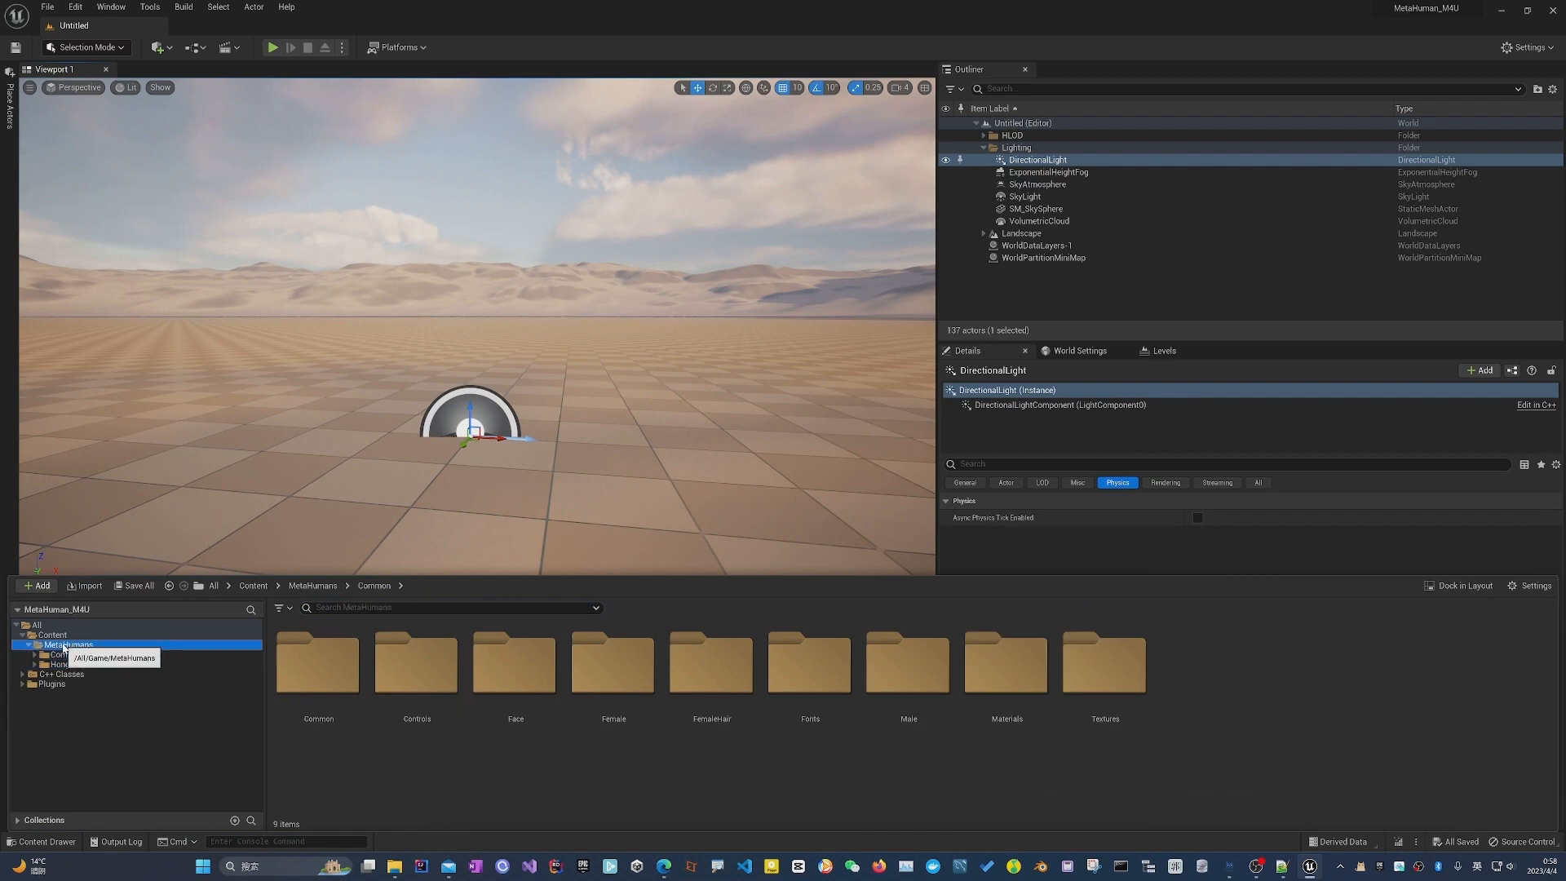
{"action": "left_click", "coordinate": [68, 644]}
{"action": "left_click", "coordinate": [75, 664]}
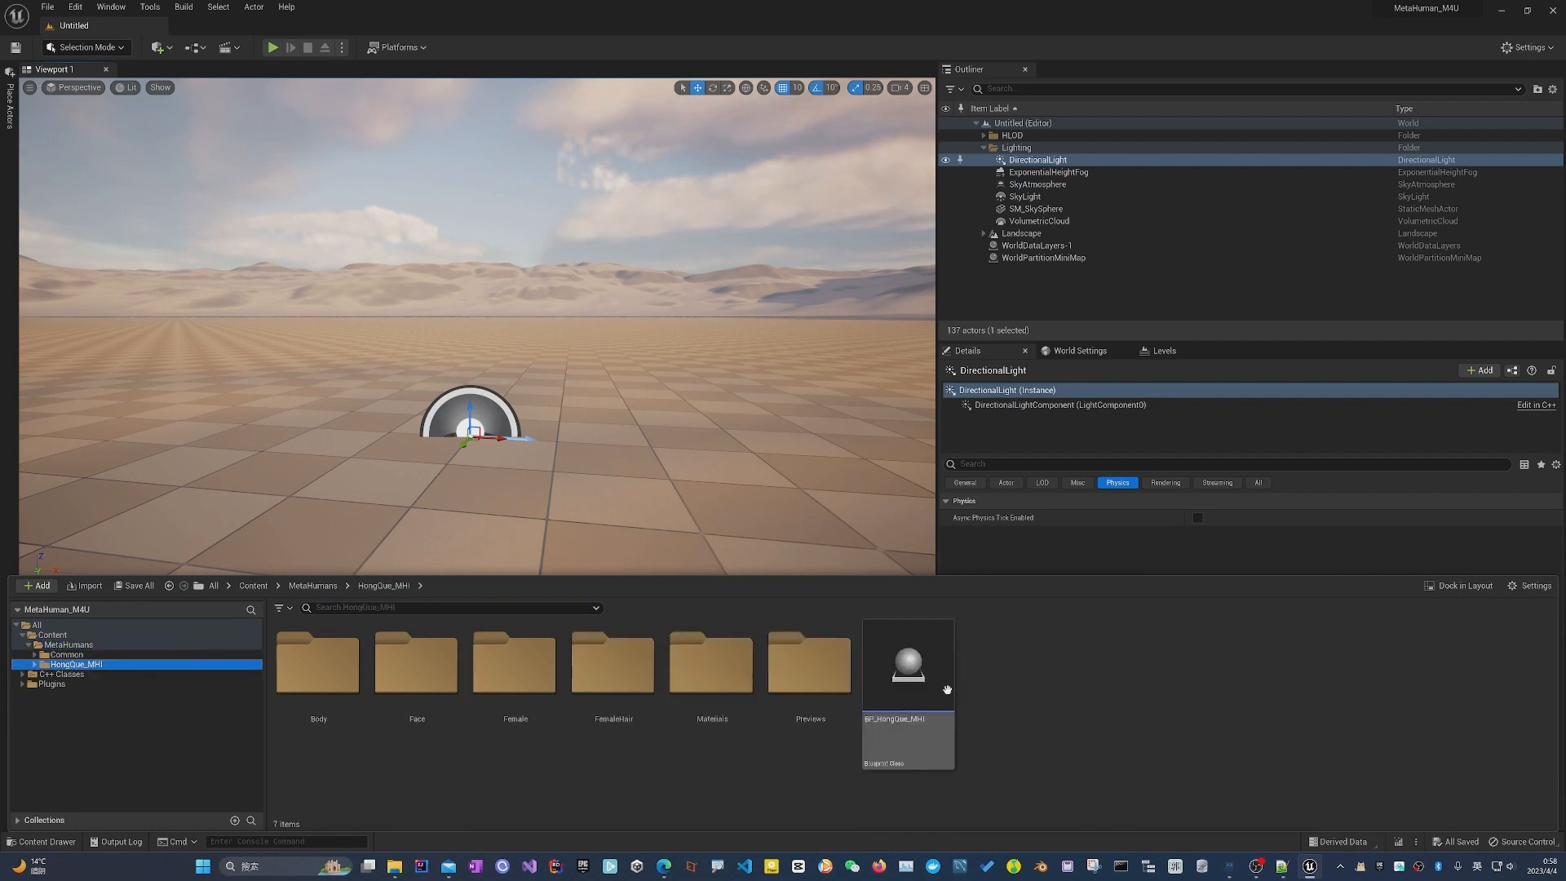
{"action": "left_click", "coordinate": [947, 690]}
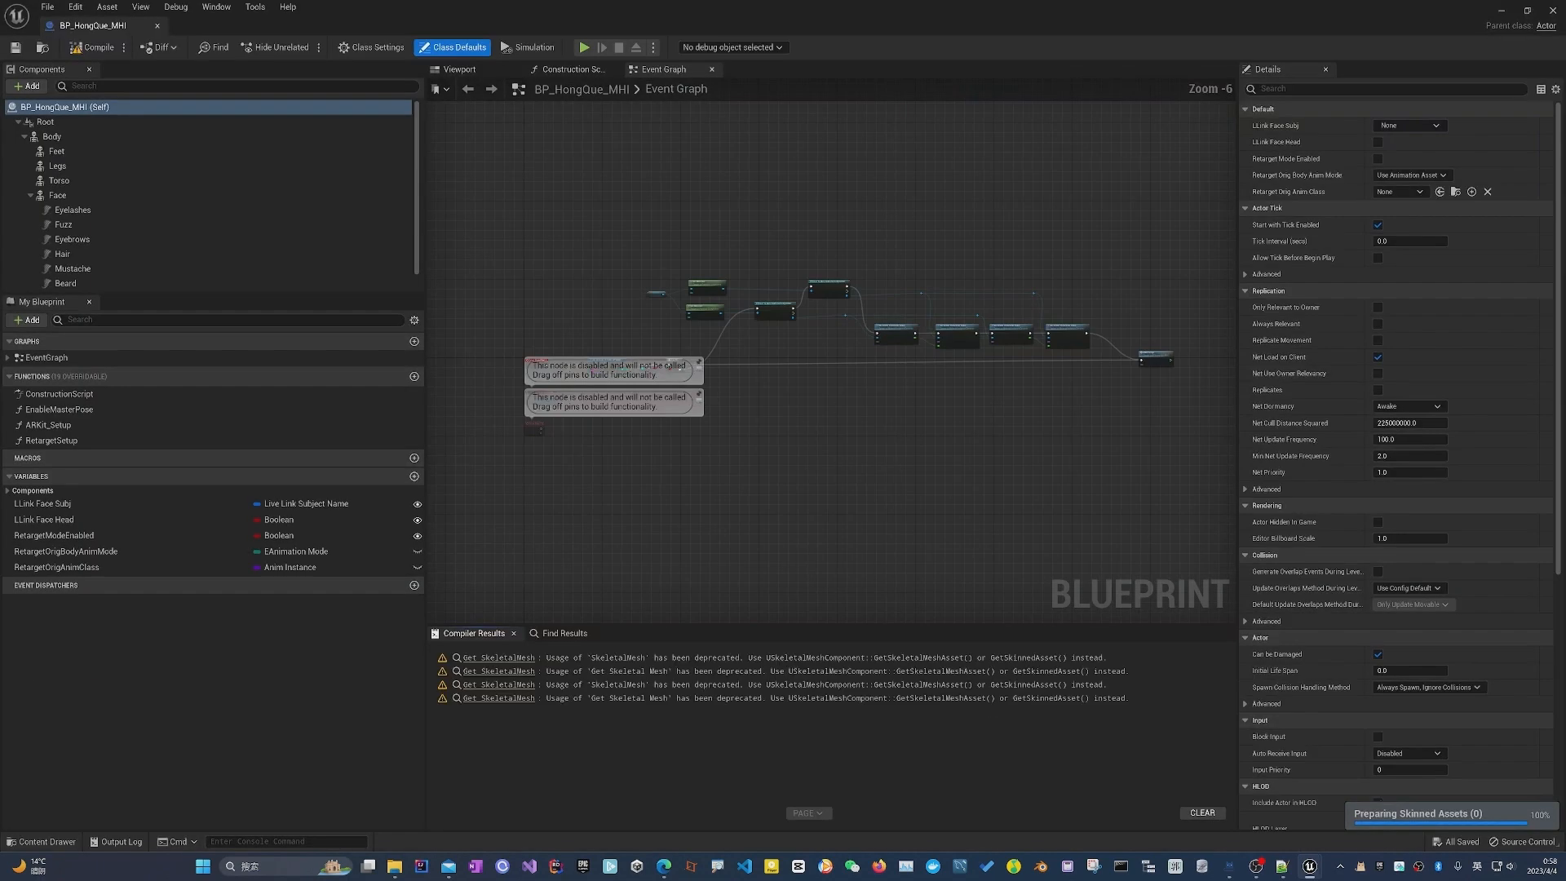
View the full character in the blueprint's 3D preview and compile BP_HongQue_MHI.
{"action": "left_click", "coordinate": [465, 69]}
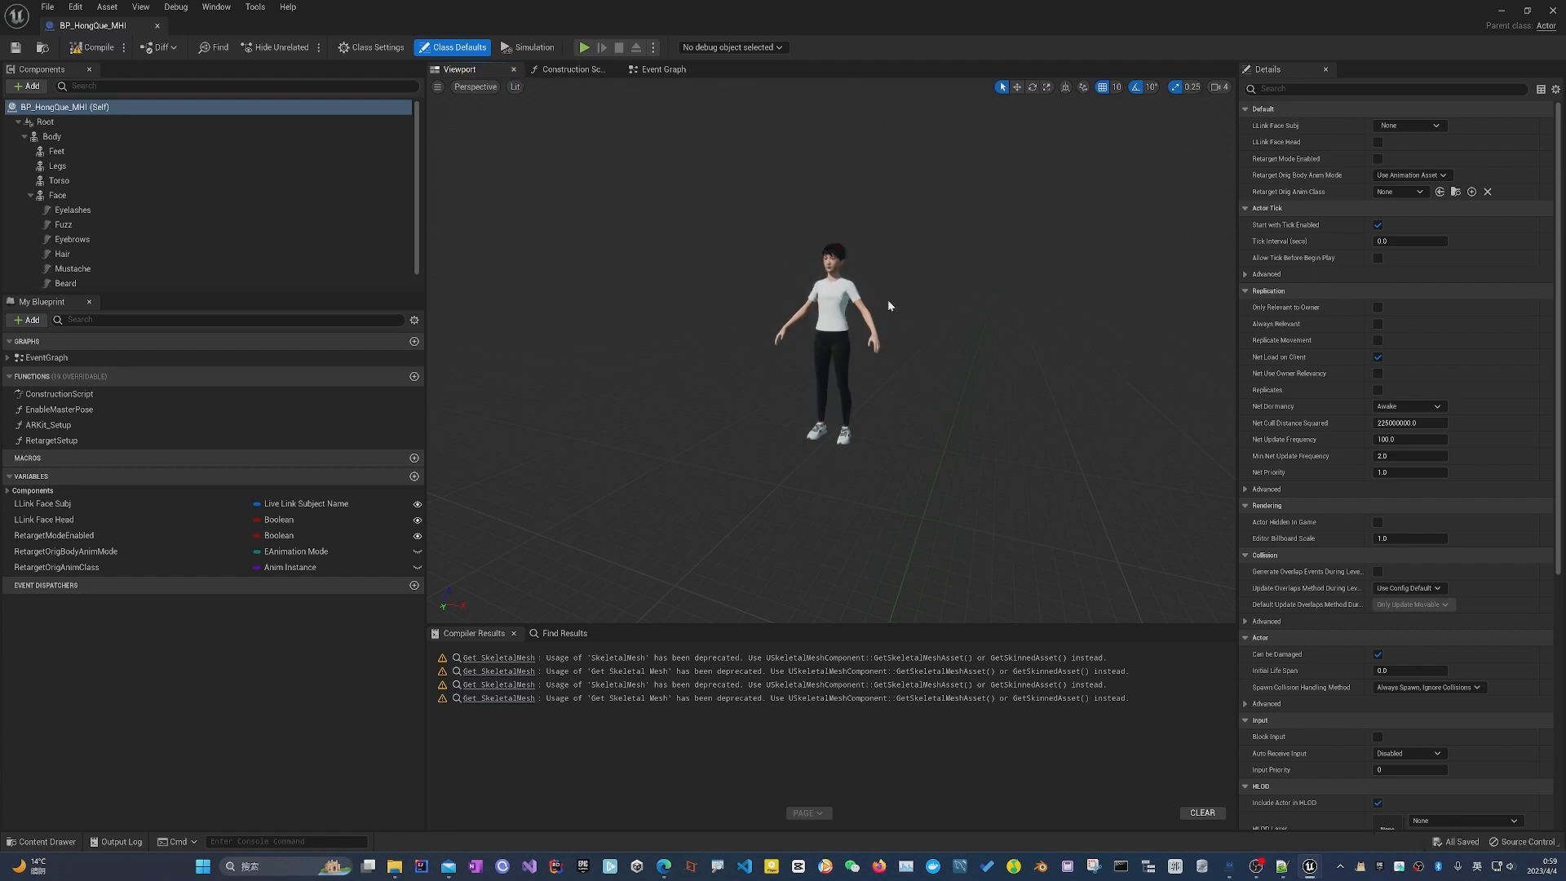
{"action": "right_click_drag", "start_coordinate": [887, 301], "coordinate": [1032, 286]}
{"action": "key", "text": "w"}
{"action": "key", "text": "s"}
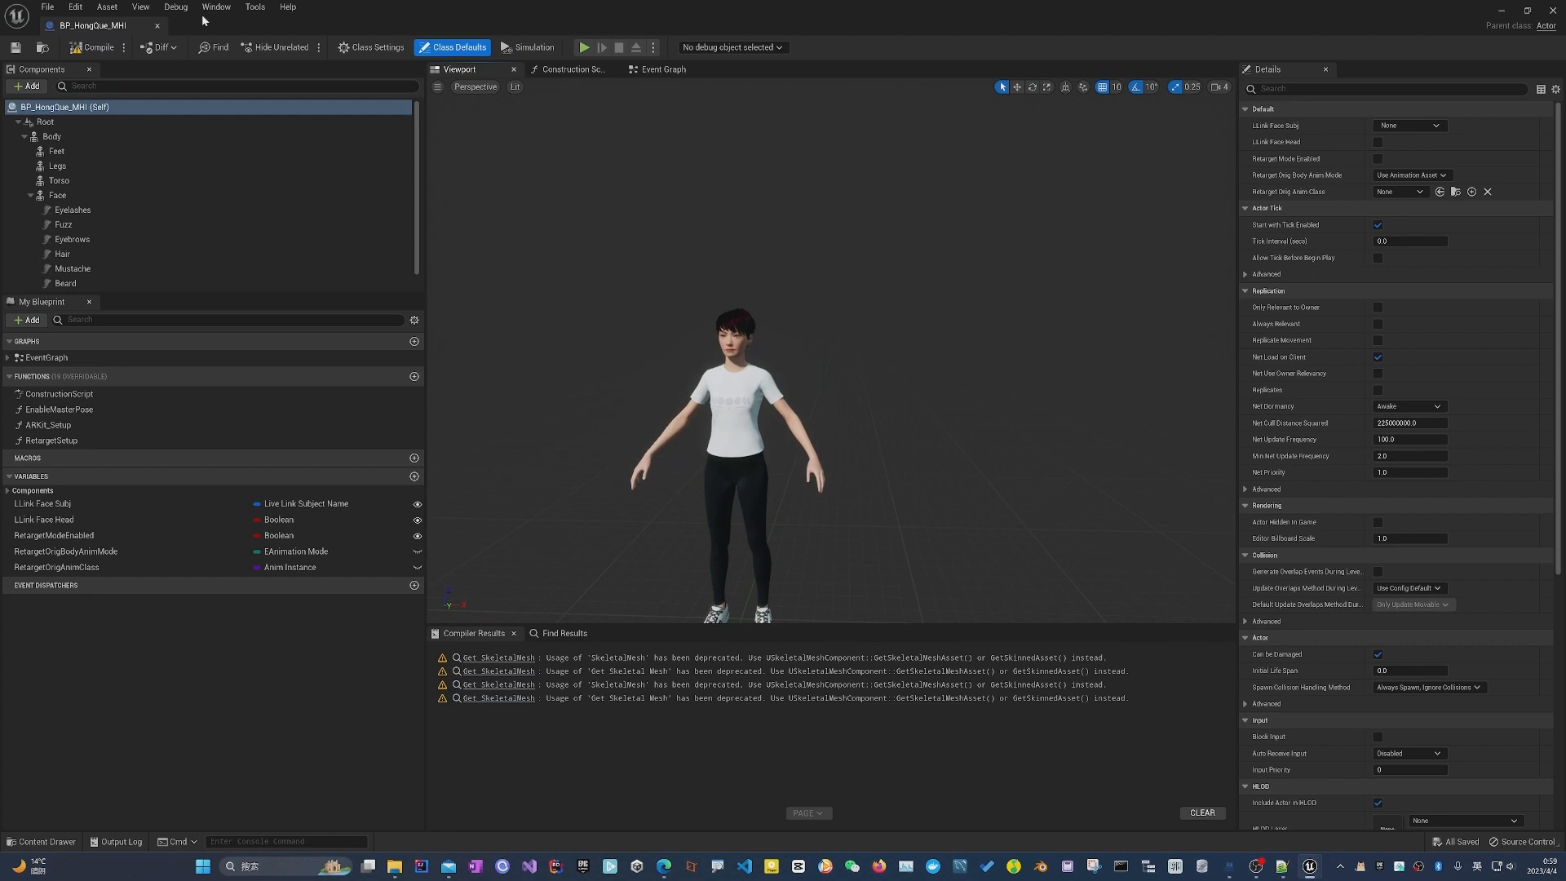
{"action": "left_click", "coordinate": [102, 47]}
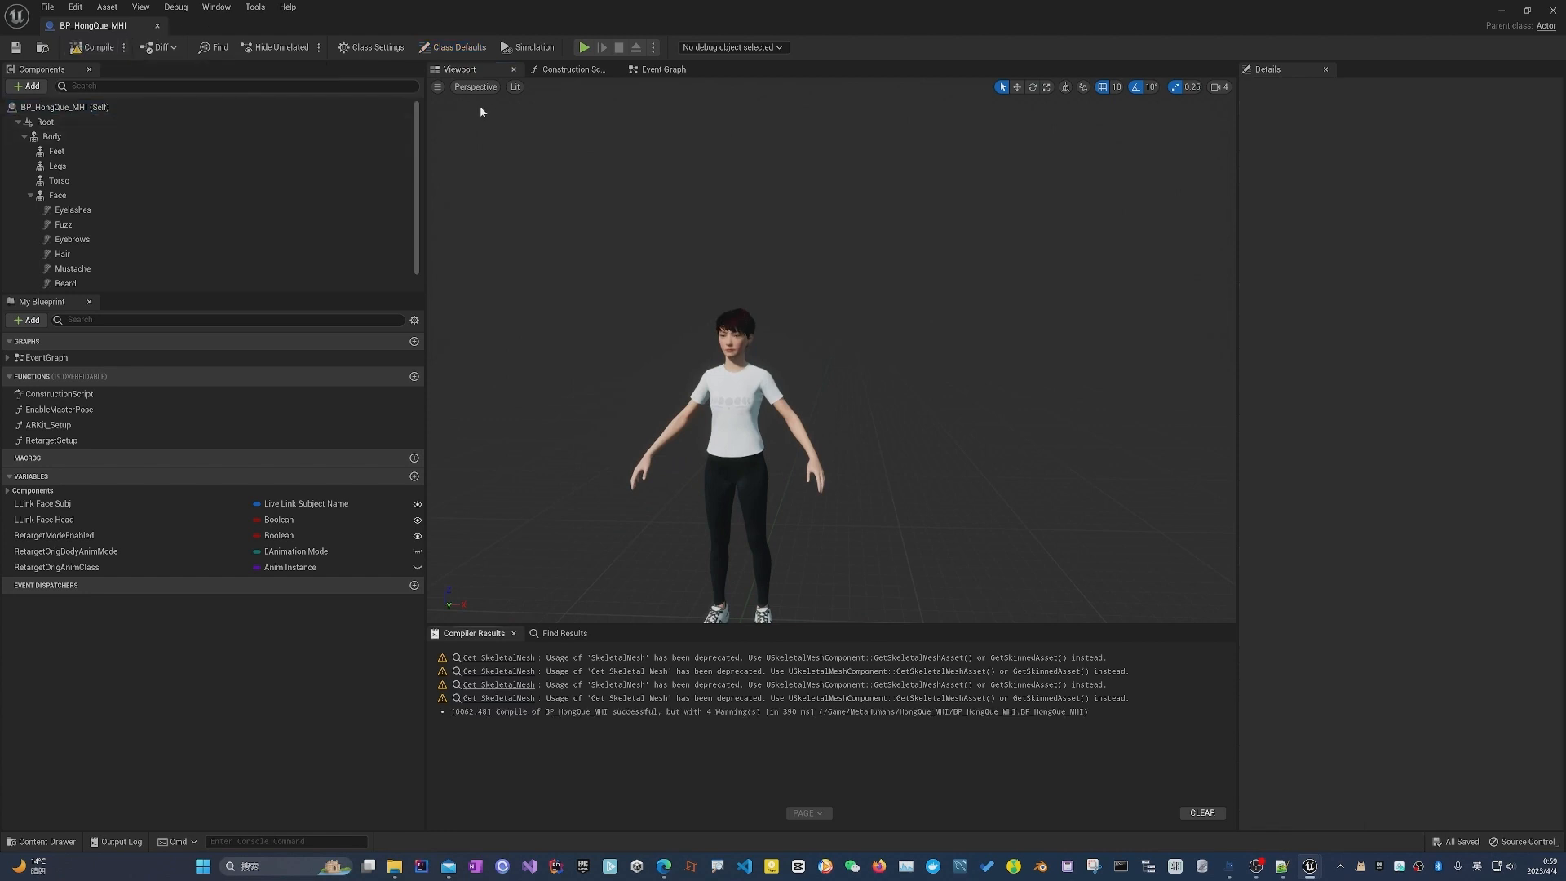
Locate the deprecated Skeletal Mesh node in Enable Master Pose and add a Get Skeletal Mesh Asset node fed by Skeletal Mesh Component.
{"action": "left_click", "coordinate": [487, 686]}
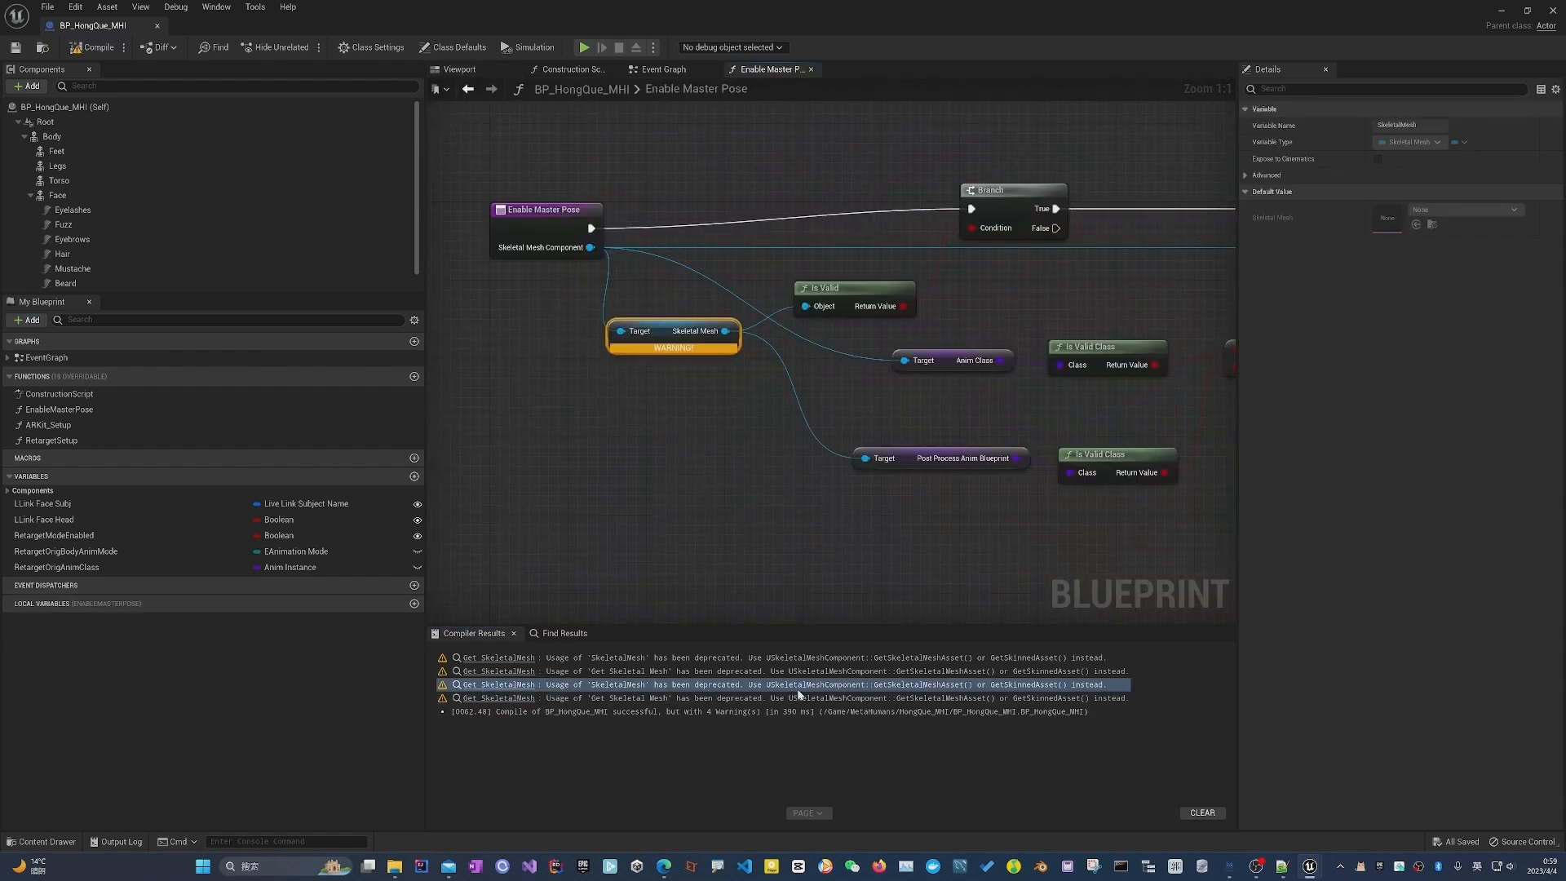
{"action": "left_click_drag", "start_coordinate": [767, 692], "coordinate": [926, 696]}
{"action": "left_click_drag", "start_coordinate": [589, 247], "coordinate": [602, 454]}
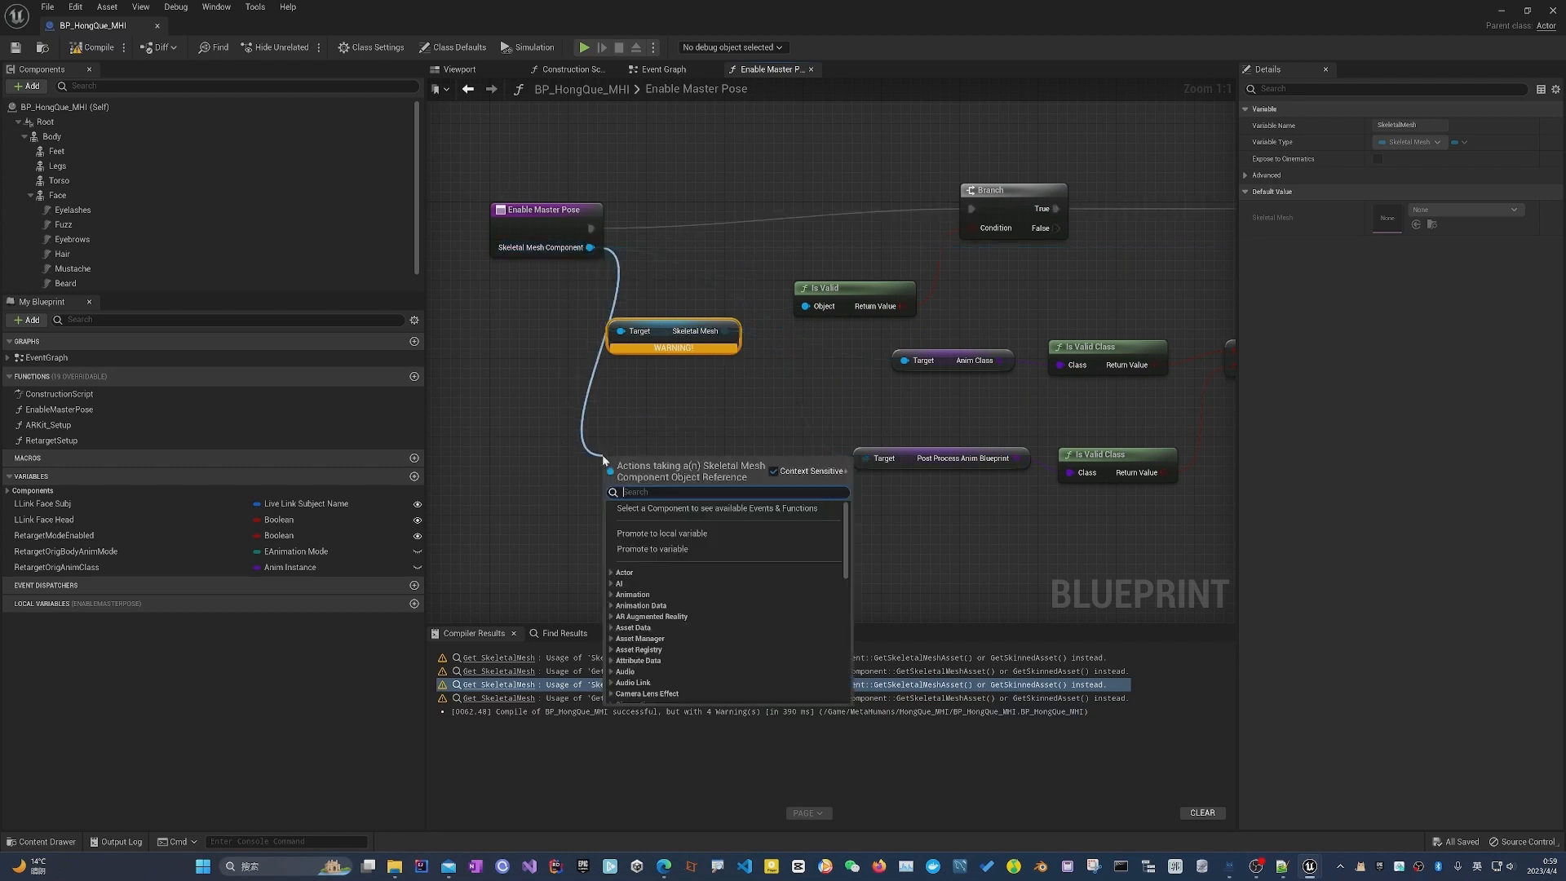
{"action": "type", "text": "getske"}
{"action": "key", "text": "Return"}
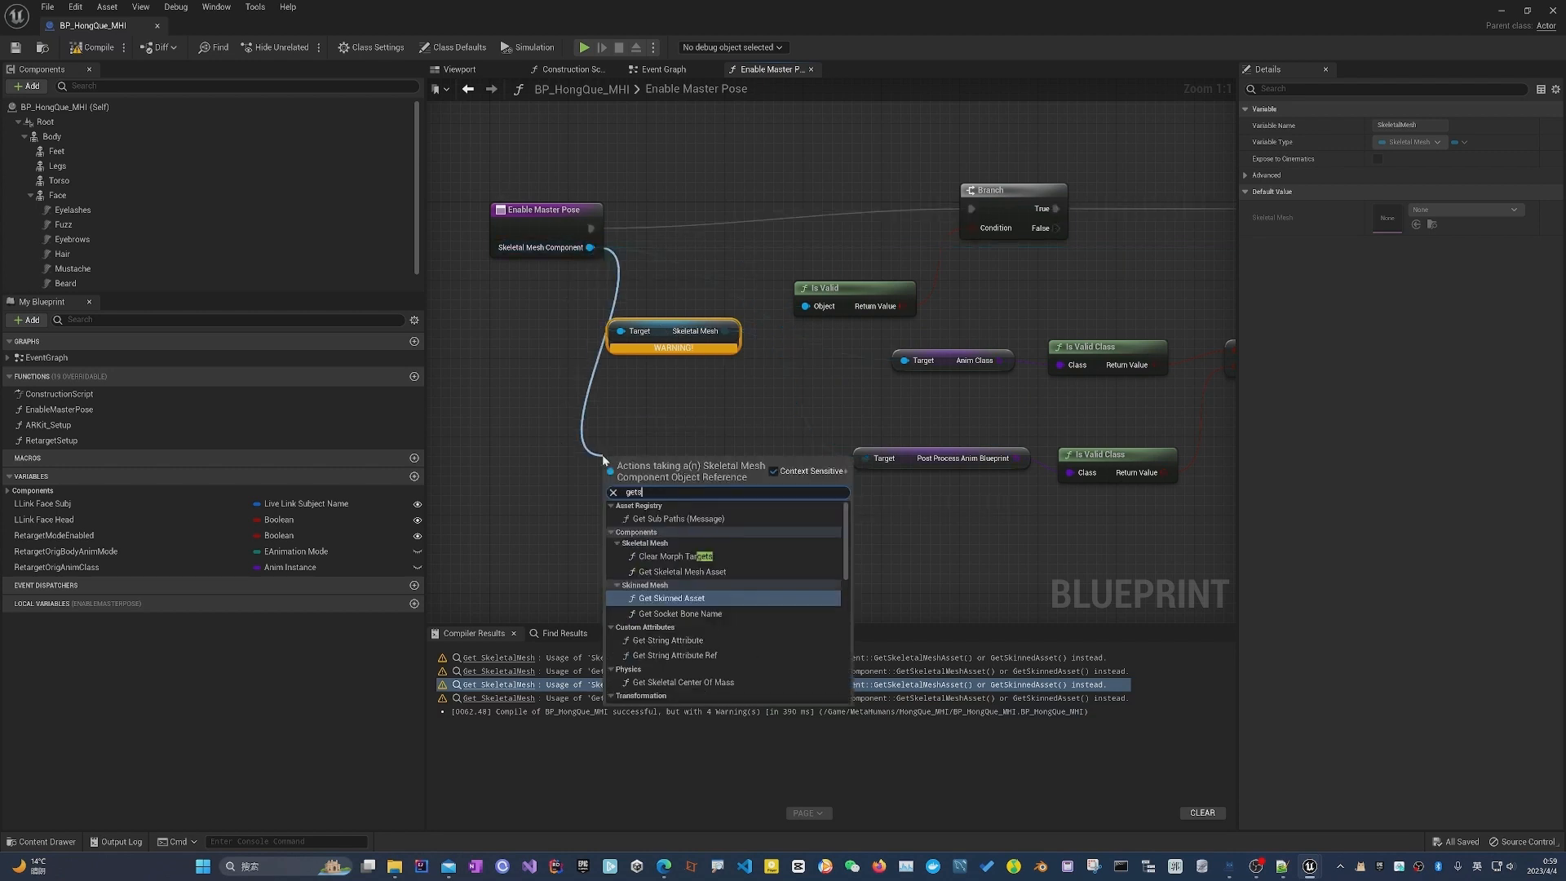
{"action": "key", "text": "Return"}
Wire Get Skeletal Mesh Asset to Is Valid and Post Process Anim Blueprint, delete the deprecated Skeletal Mesh node, and compile.
{"action": "left_click_drag", "start_coordinate": [657, 452], "coordinate": [658, 371]}
{"action": "left_click_drag", "start_coordinate": [737, 404], "coordinate": [805, 306]}
{"action": "left_click_drag", "start_coordinate": [739, 404], "coordinate": [862, 460]}
{"action": "left_click", "coordinate": [722, 327]}
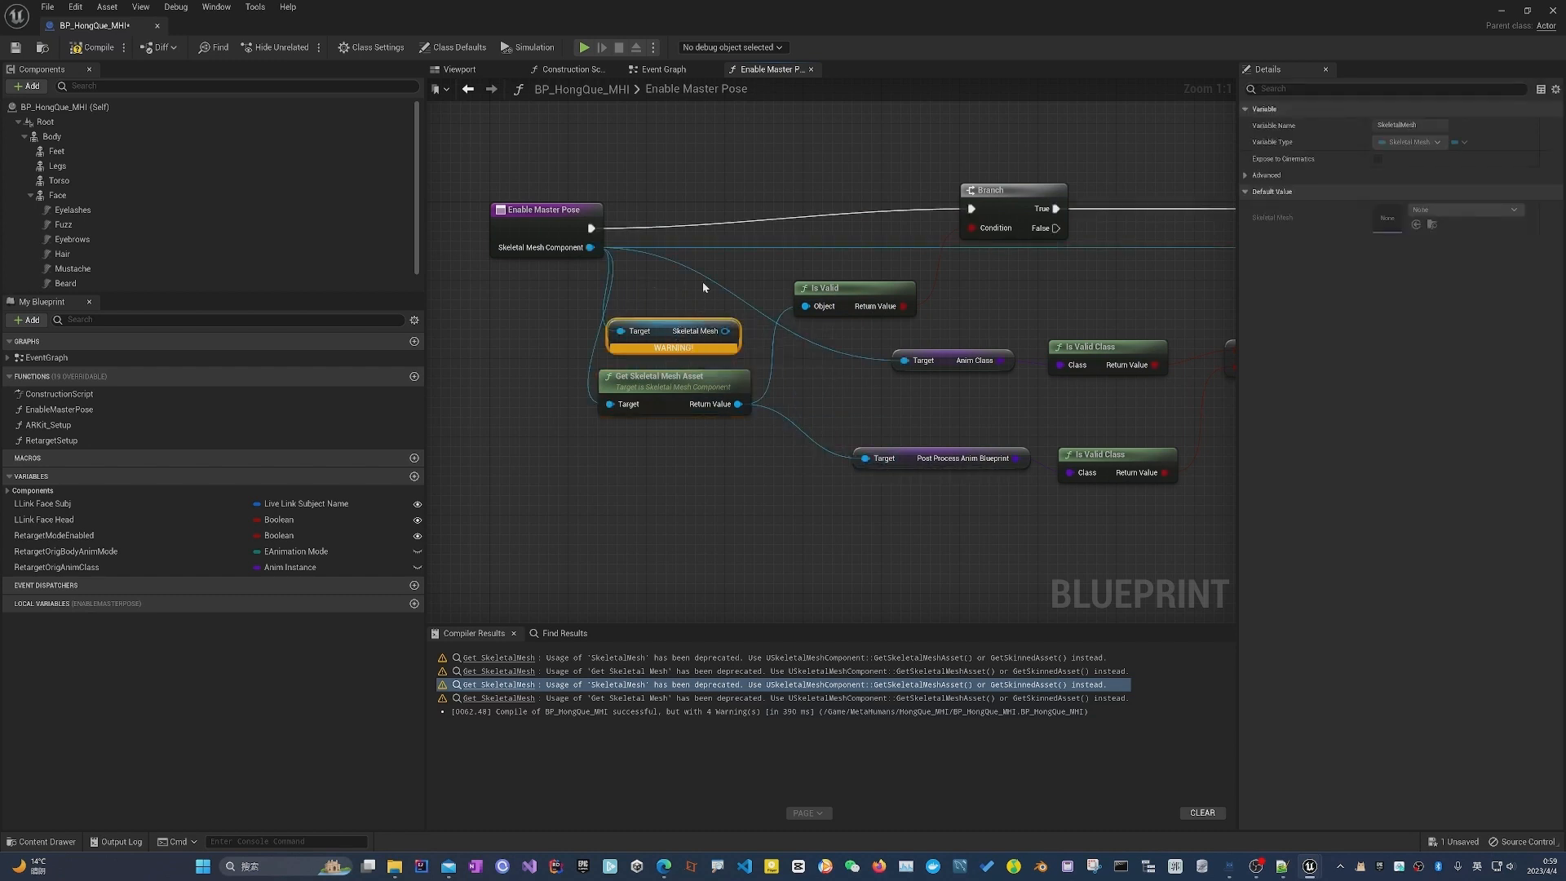
{"action": "key", "text": "Delete"}
{"action": "left_click", "coordinate": [91, 47]}
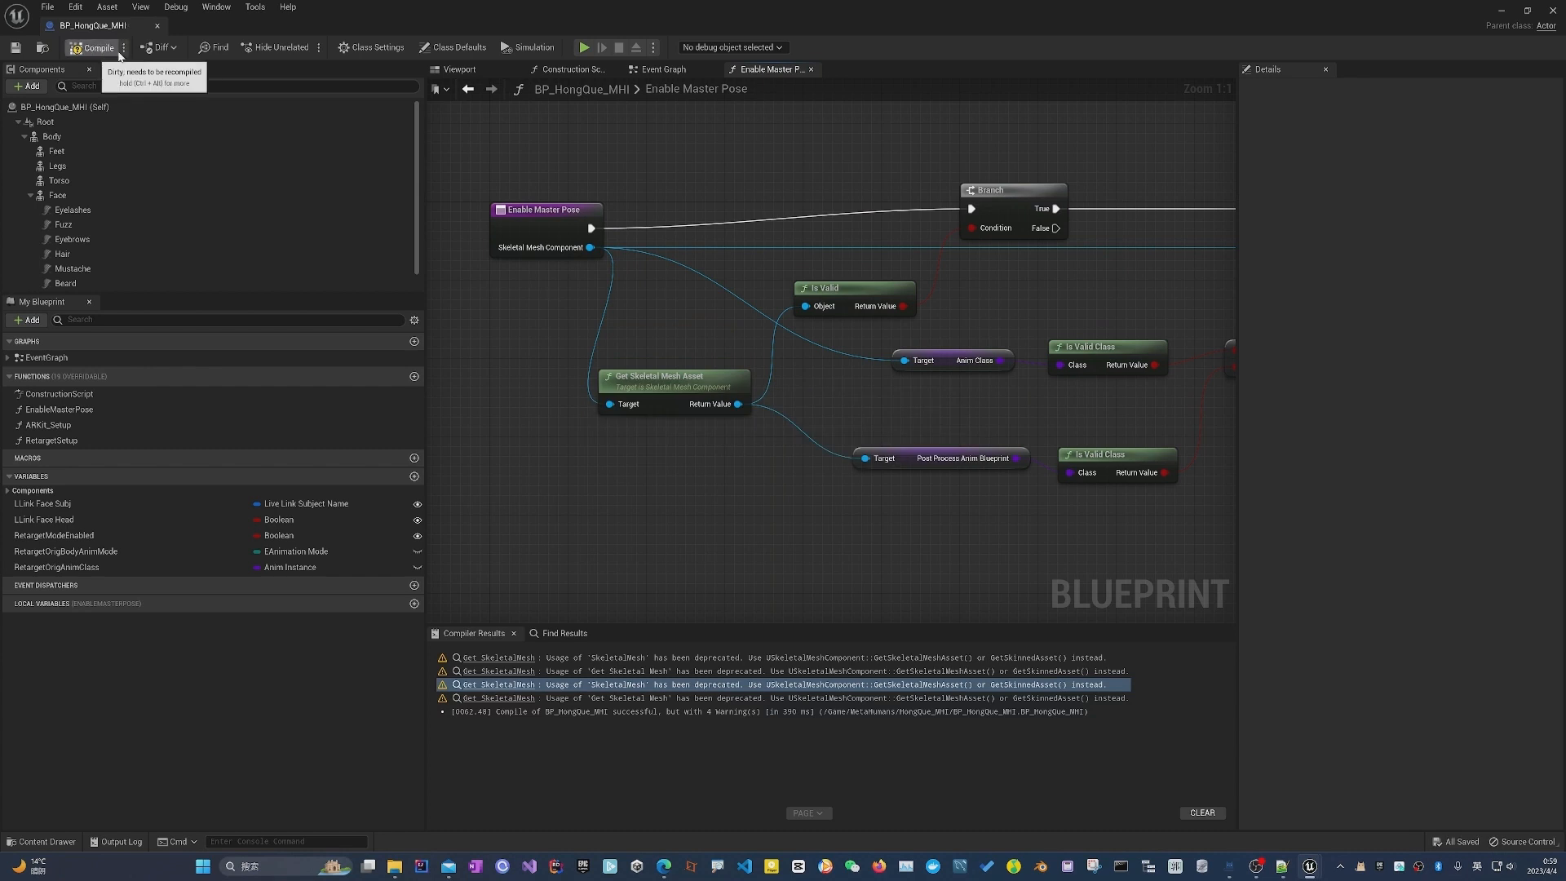
Clear the compiler results, recompile, and go to the deprecated Skeletal Mesh node in the Construction Script.
{"action": "right_click_drag", "start_coordinate": [741, 476], "coordinate": [704, 479]}
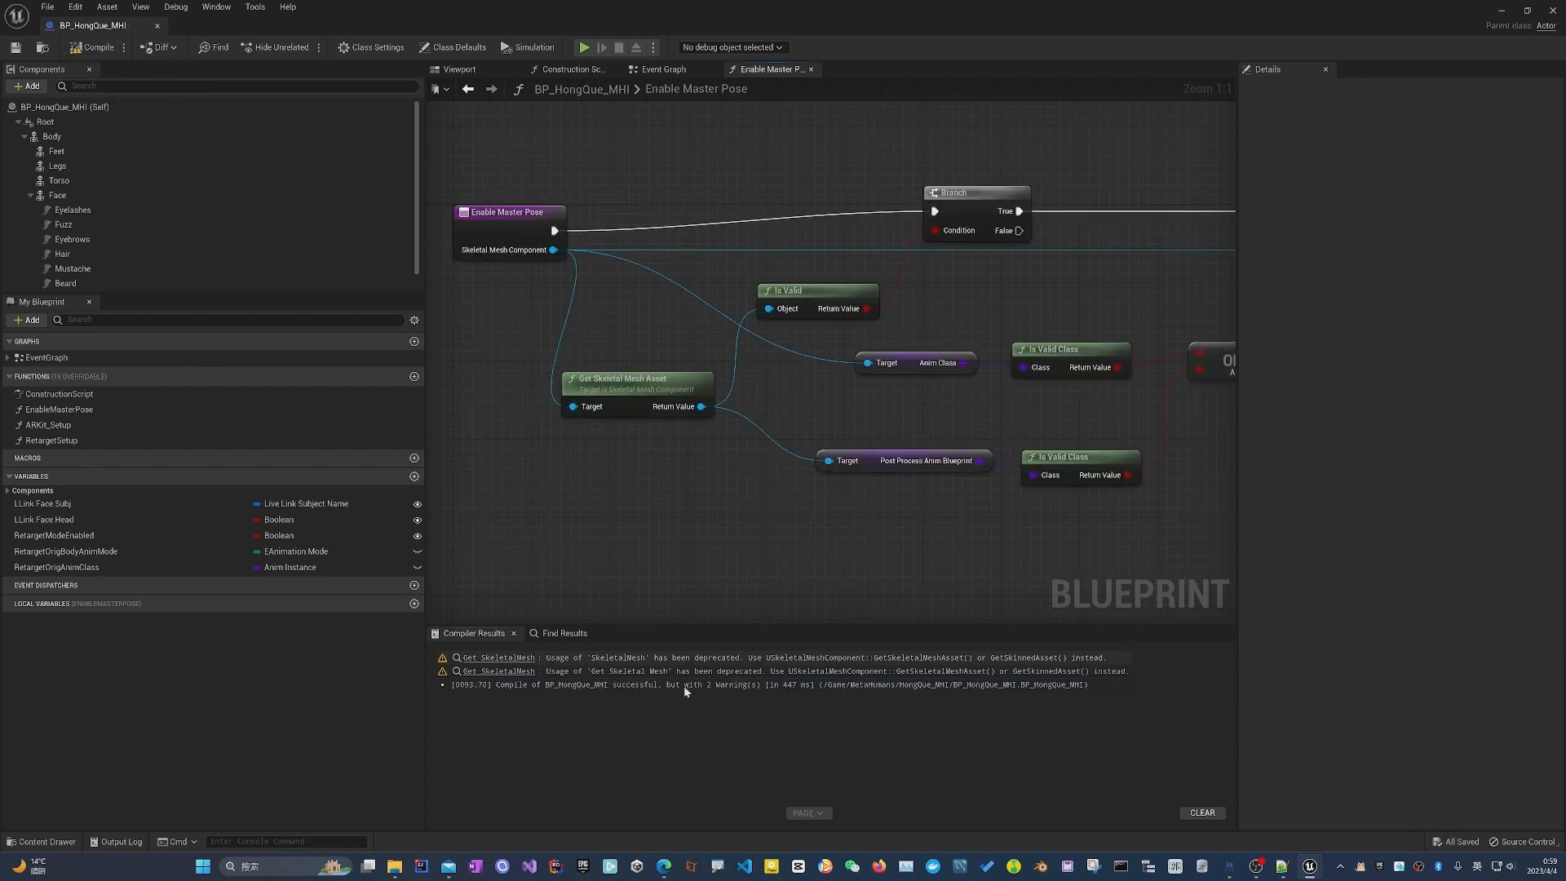
{"action": "left_click", "coordinate": [1202, 812]}
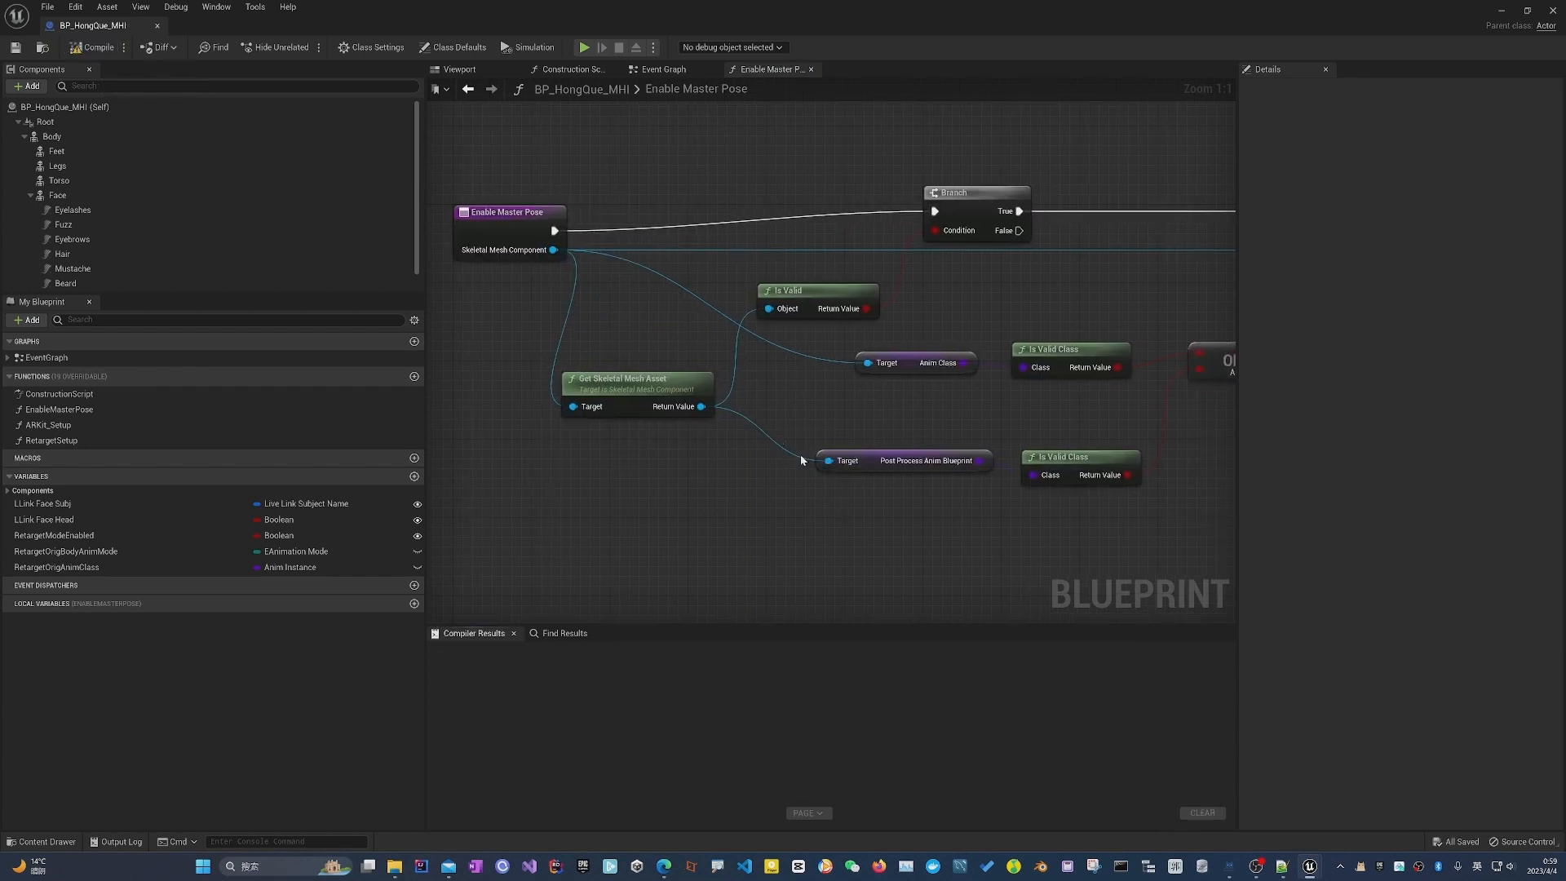
{"action": "scroll", "coordinate": [801, 458], "scroll_direction": "down", "scroll_amount": 3}
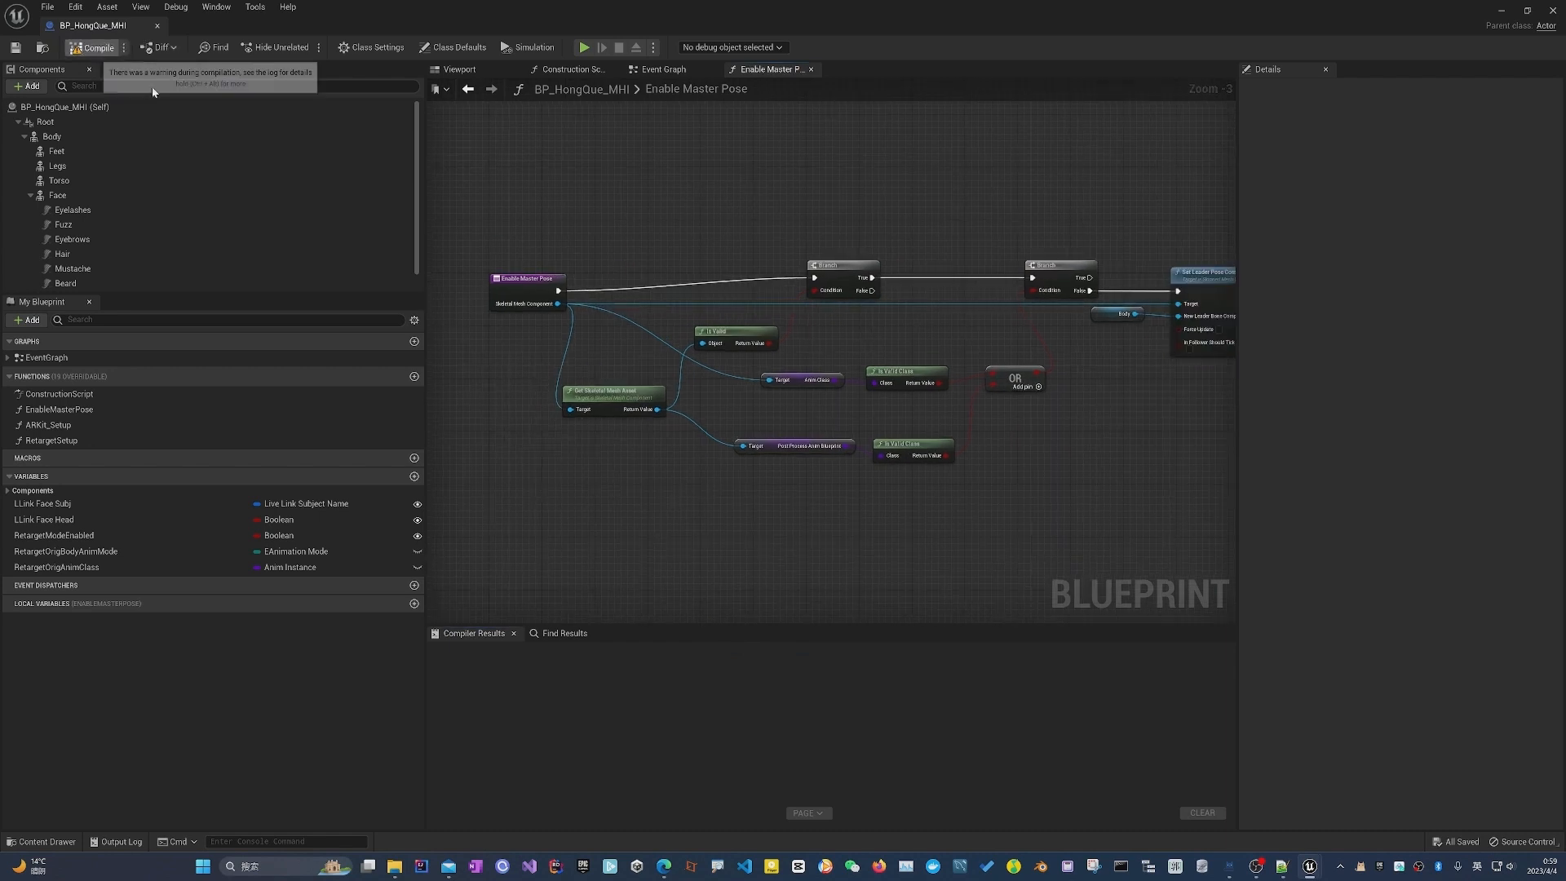
{"action": "right_click_drag", "start_coordinate": [962, 479], "coordinate": [845, 506]}
{"action": "left_click", "coordinate": [498, 658]}
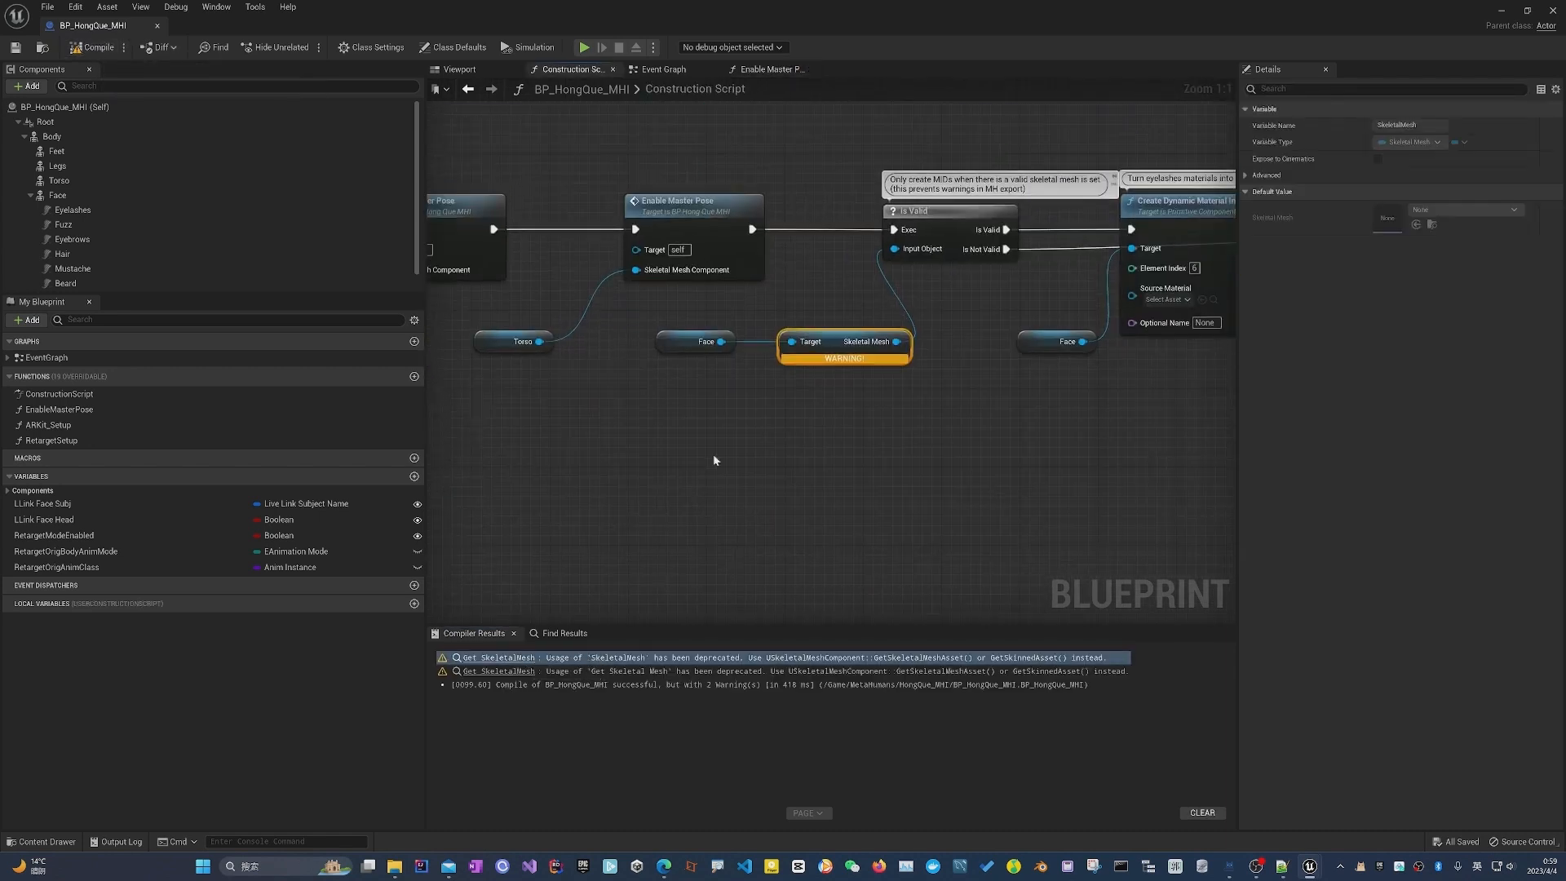
{"action": "left_click", "coordinate": [725, 456]}
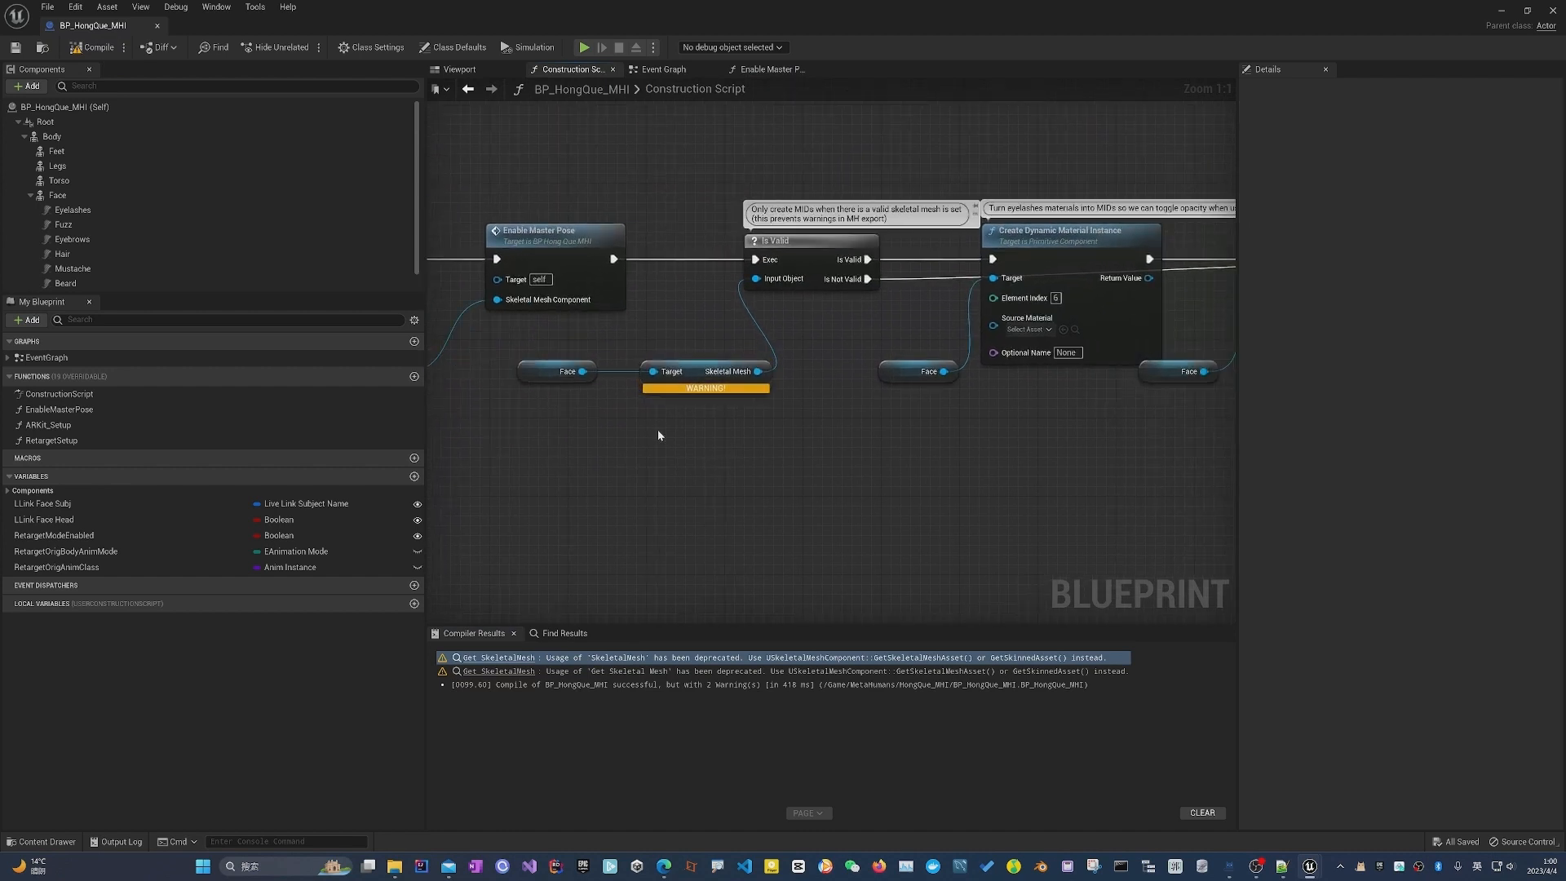
{"action": "left_click_drag", "start_coordinate": [583, 371], "coordinate": [639, 441]}
{"action": "type", "text": "get"}
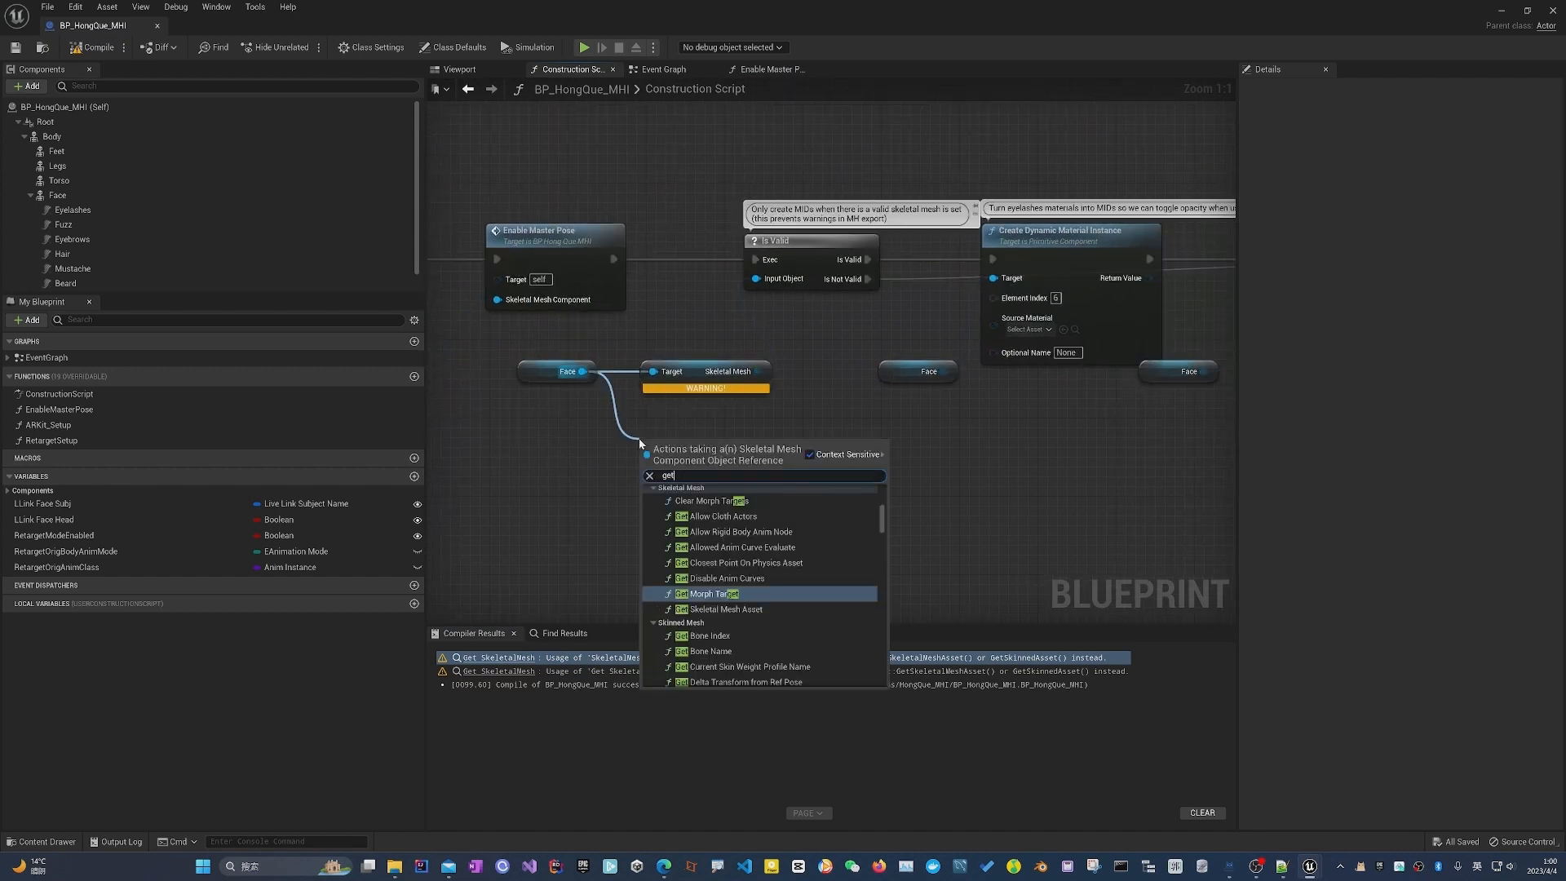
{"action": "type", "text": "sk"}
{"action": "key", "text": "Return"}
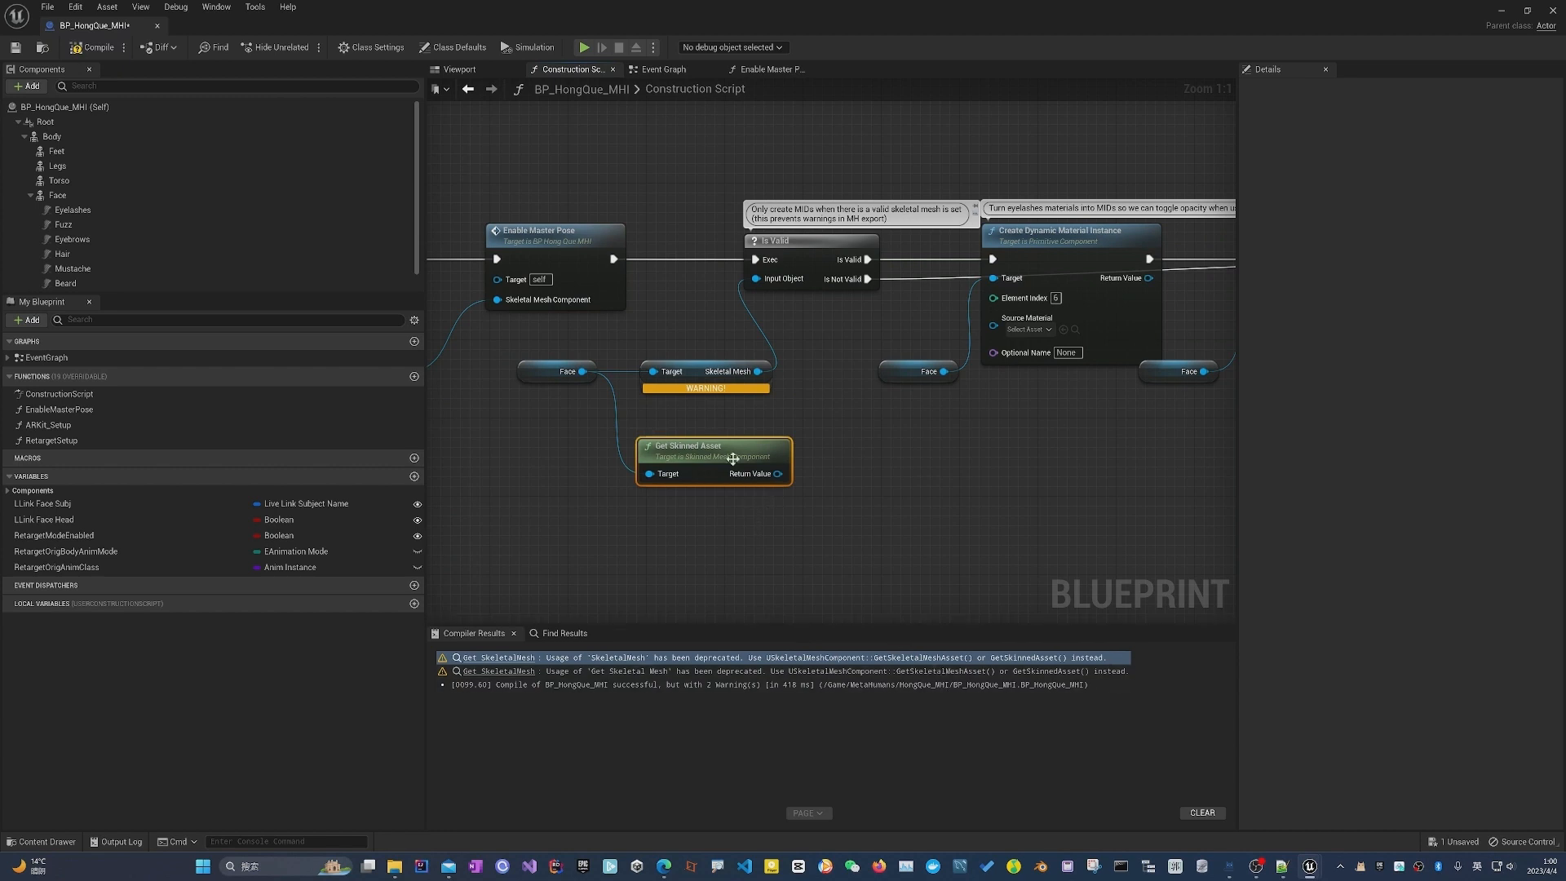
{"action": "key", "text": "Delete"}
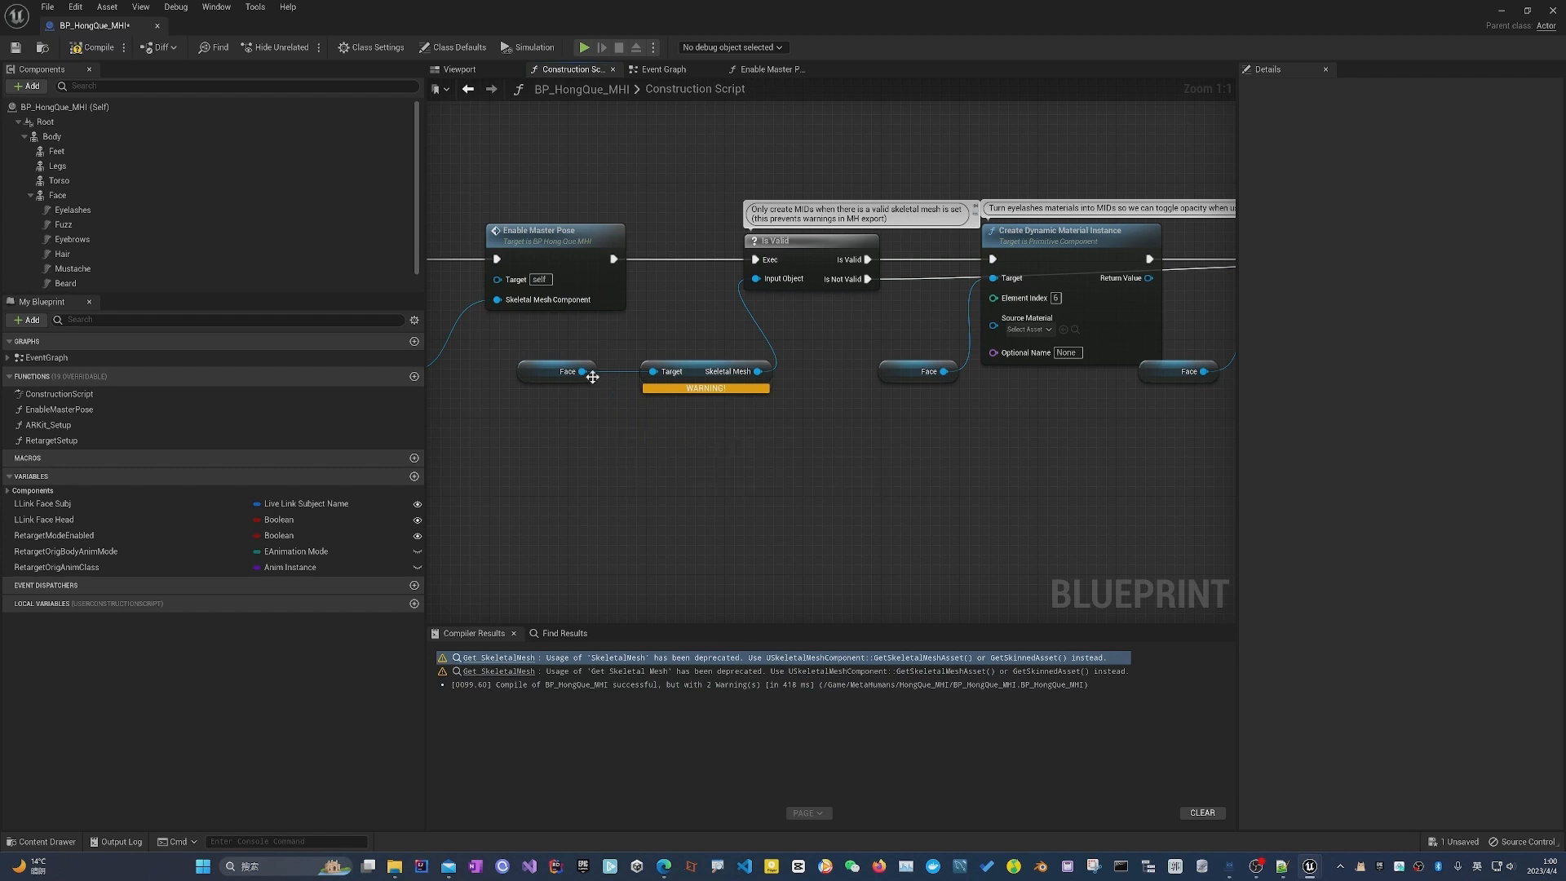
In the Construction Script, replace the deprecated Skeletal Mesh node with a Get Skeletal Mesh Asset node wired from Face to Is Valid.
{"action": "left_click_drag", "start_coordinate": [584, 371], "coordinate": [640, 438]}
{"action": "type", "text": "getske"}
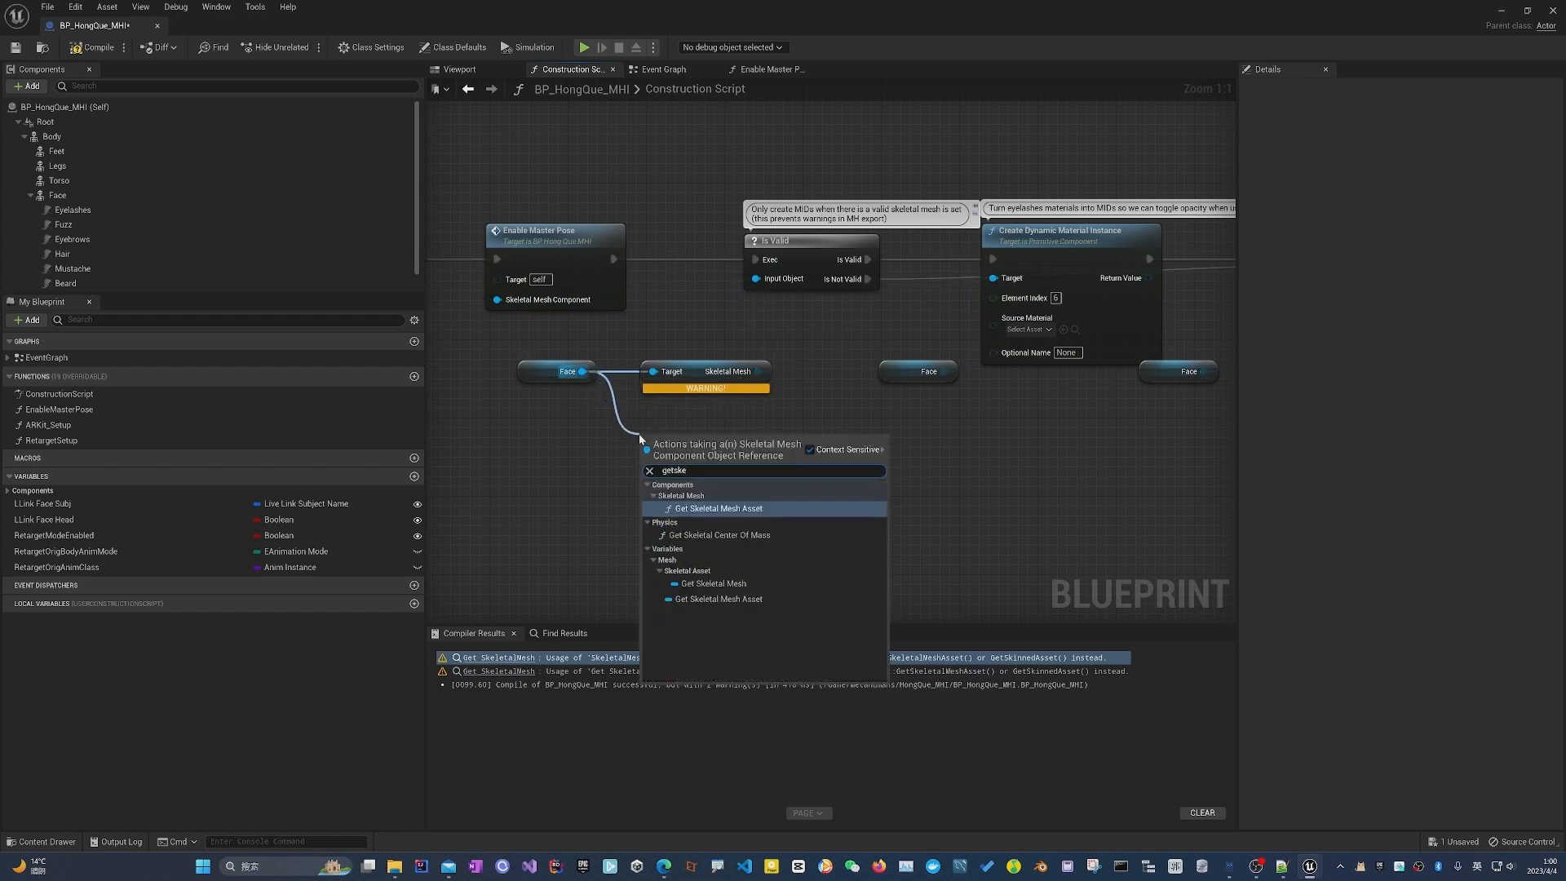
{"action": "left_click", "coordinate": [732, 506]}
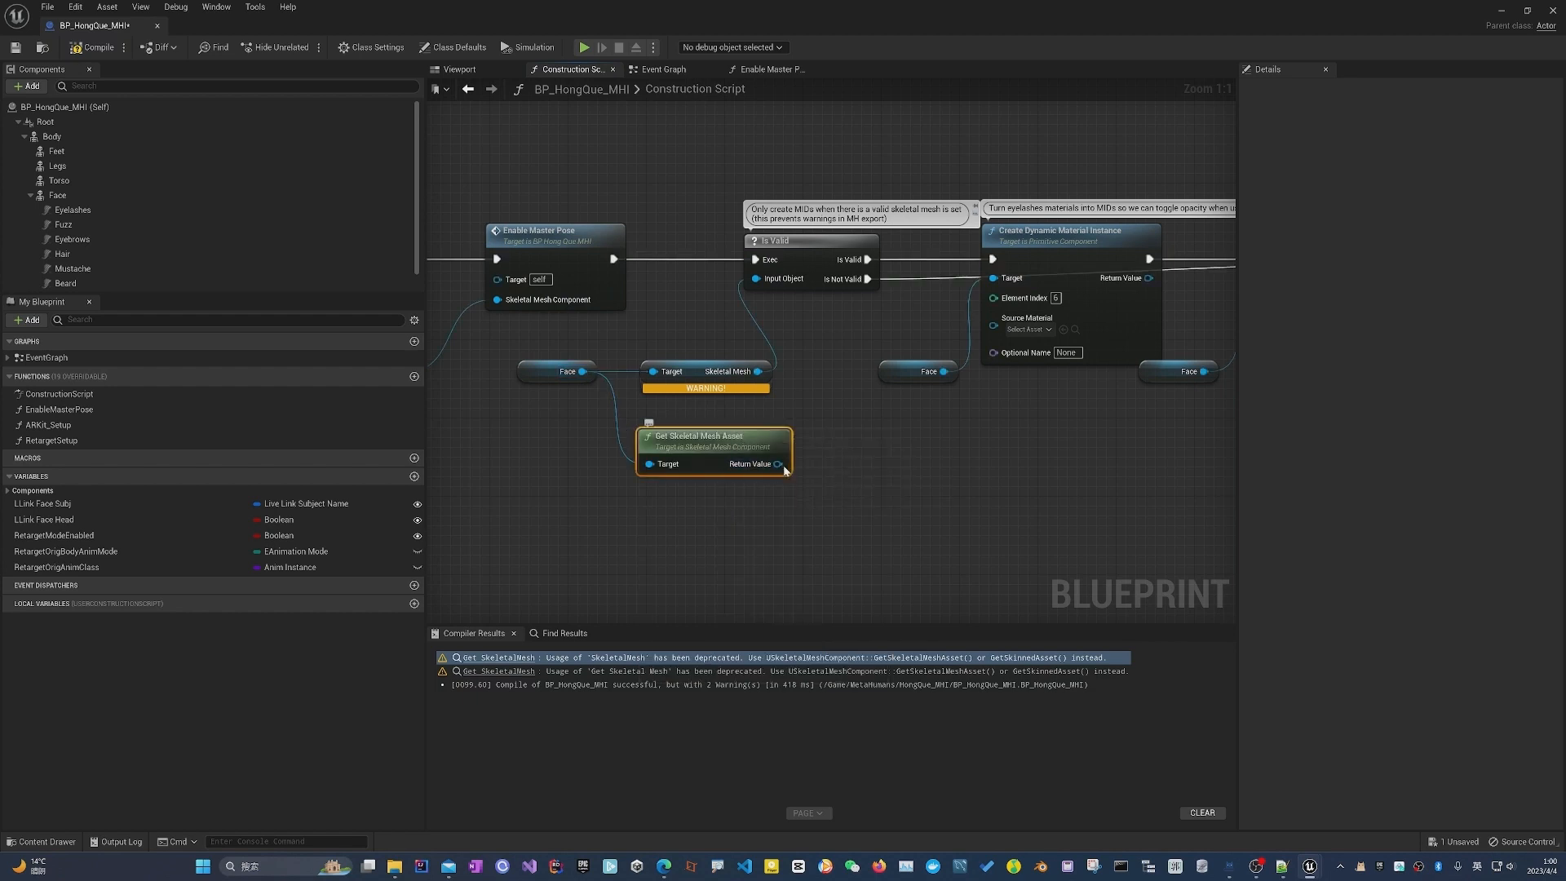
{"action": "left_click_drag", "start_coordinate": [777, 464], "coordinate": [762, 280]}
{"action": "left_click", "coordinate": [723, 363]}
{"action": "key", "text": "Delete"}
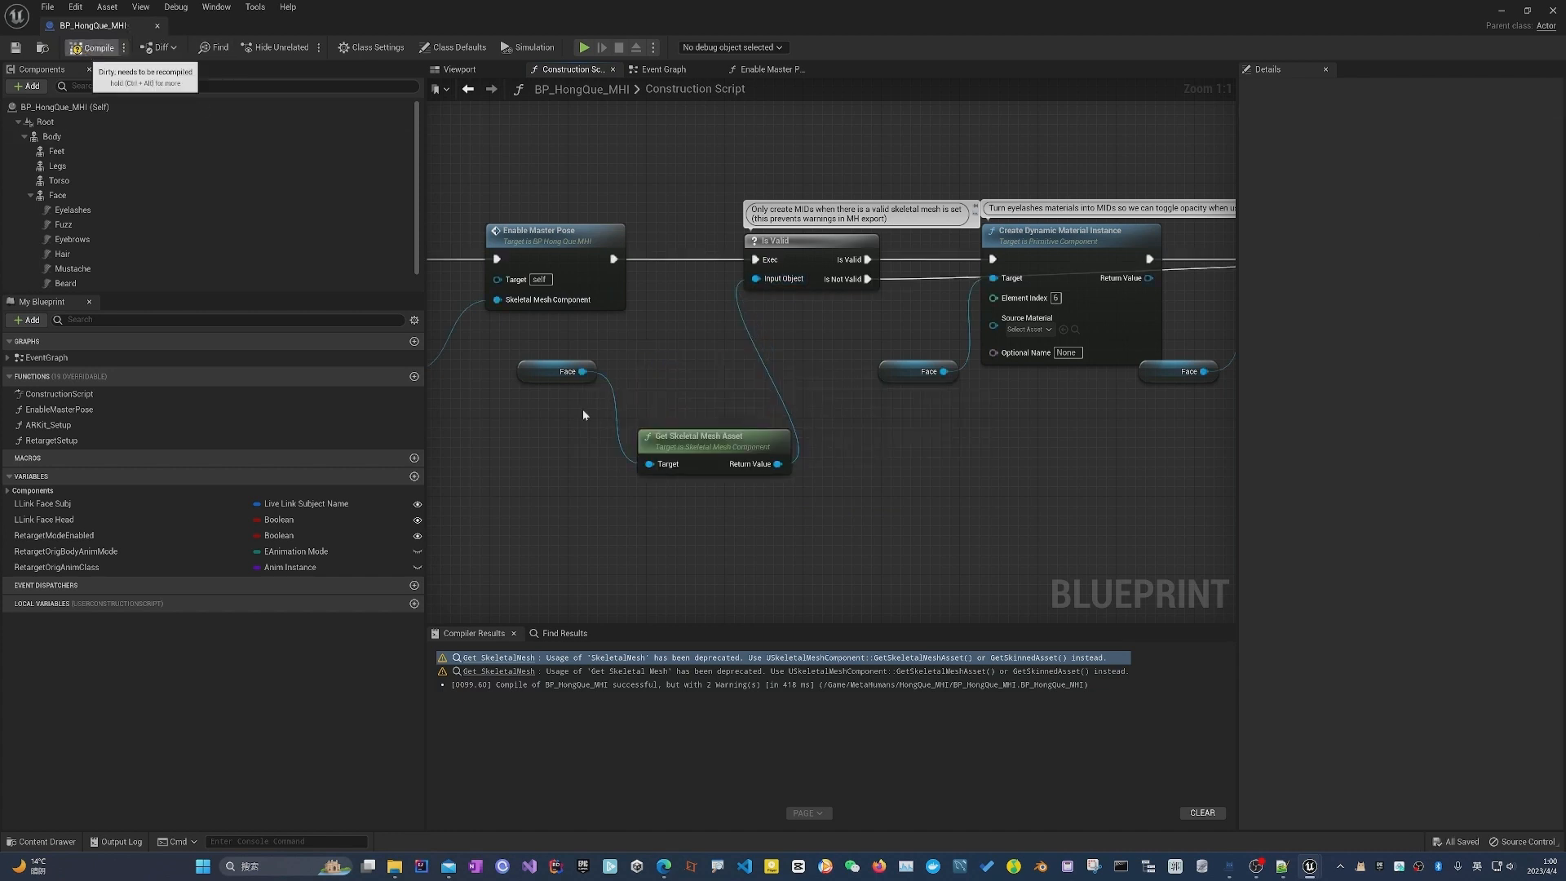
Compile BP_HongQue_MHI and close its blueprint editor.
{"action": "left_click", "coordinate": [82, 47]}
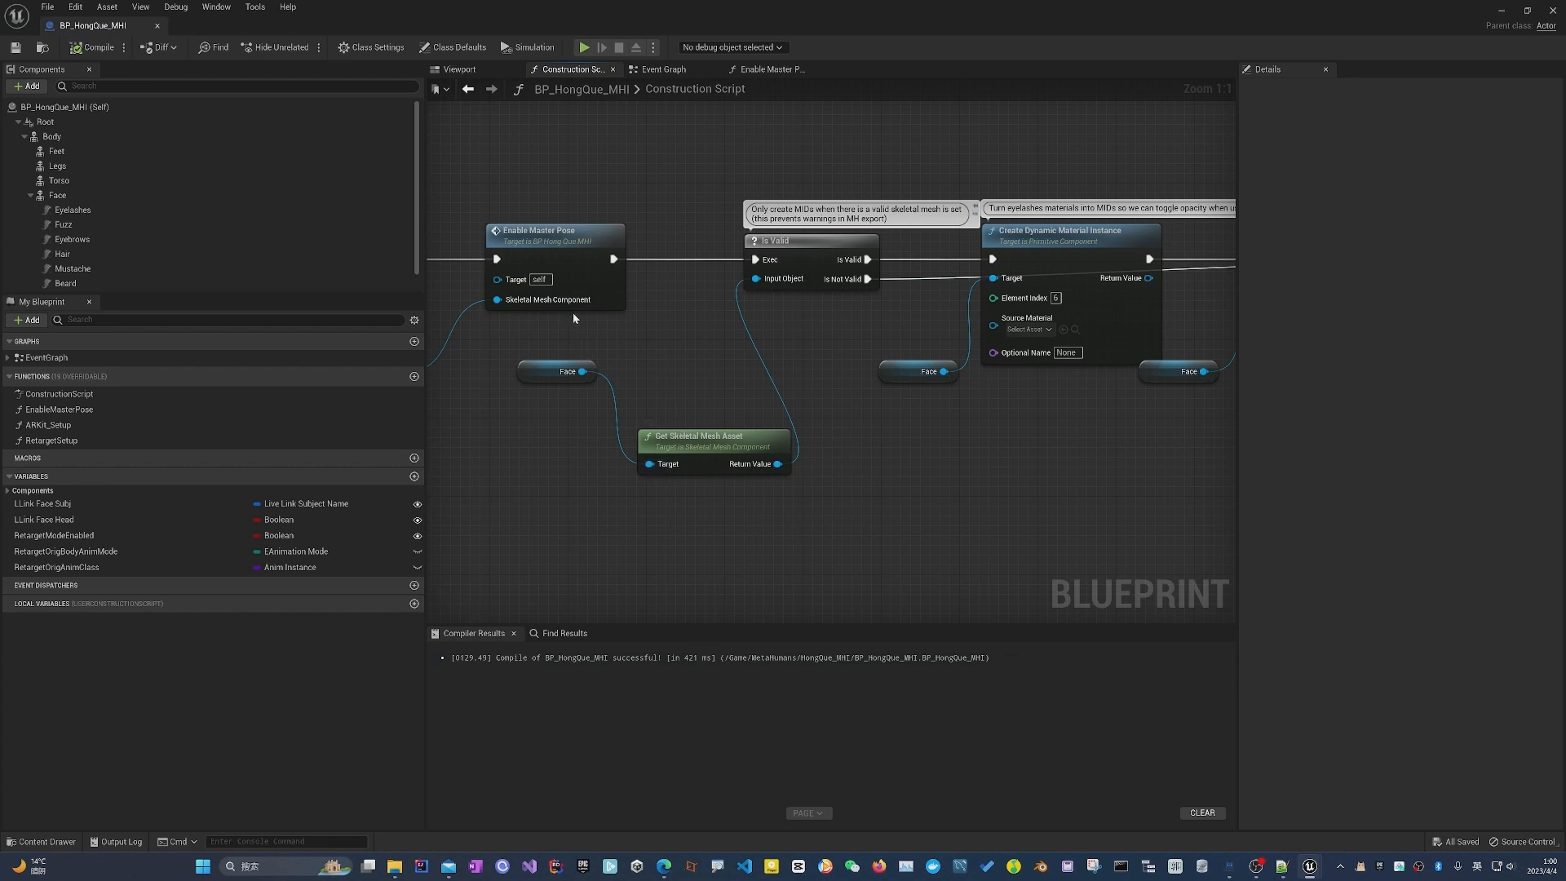
{"action": "right_click_drag", "start_coordinate": [609, 478], "coordinate": [650, 451]}
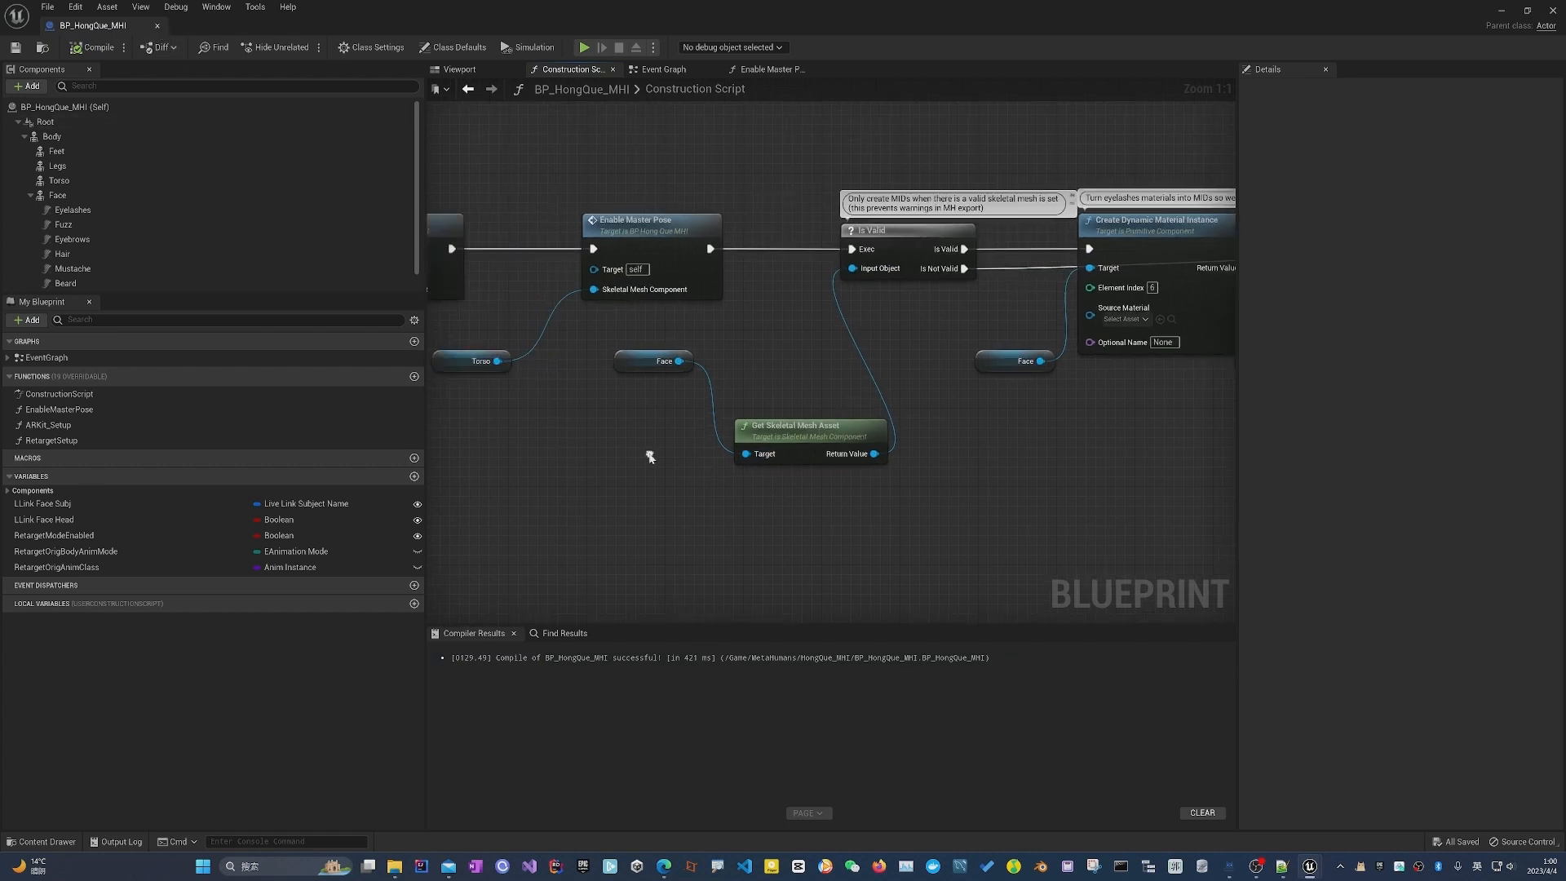
{"action": "left_click", "coordinate": [158, 26]}
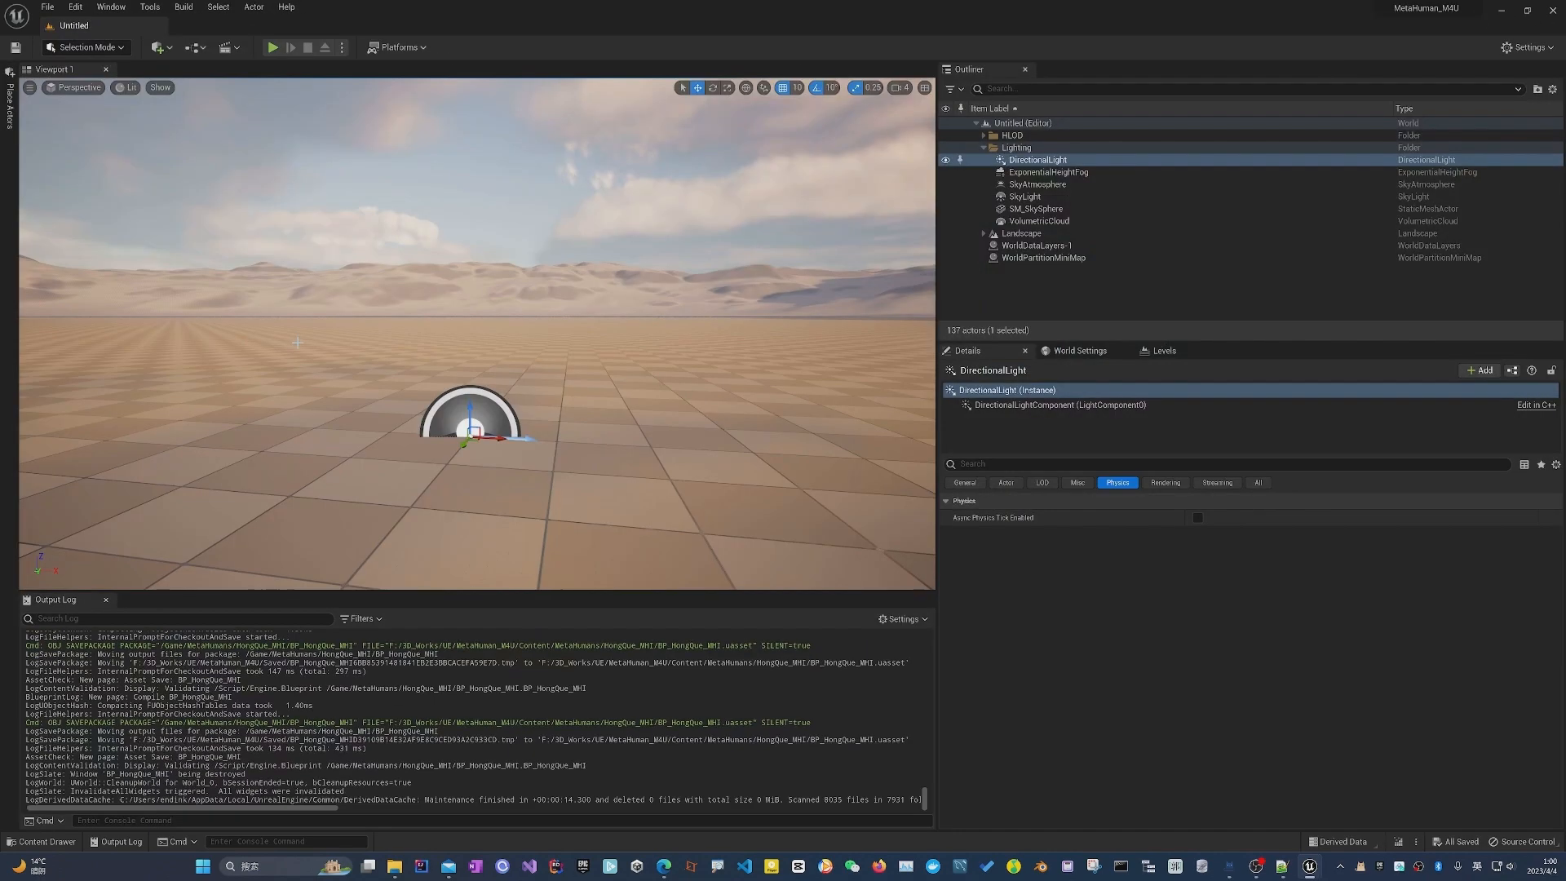
{"action": "left_click", "coordinate": [65, 839]}
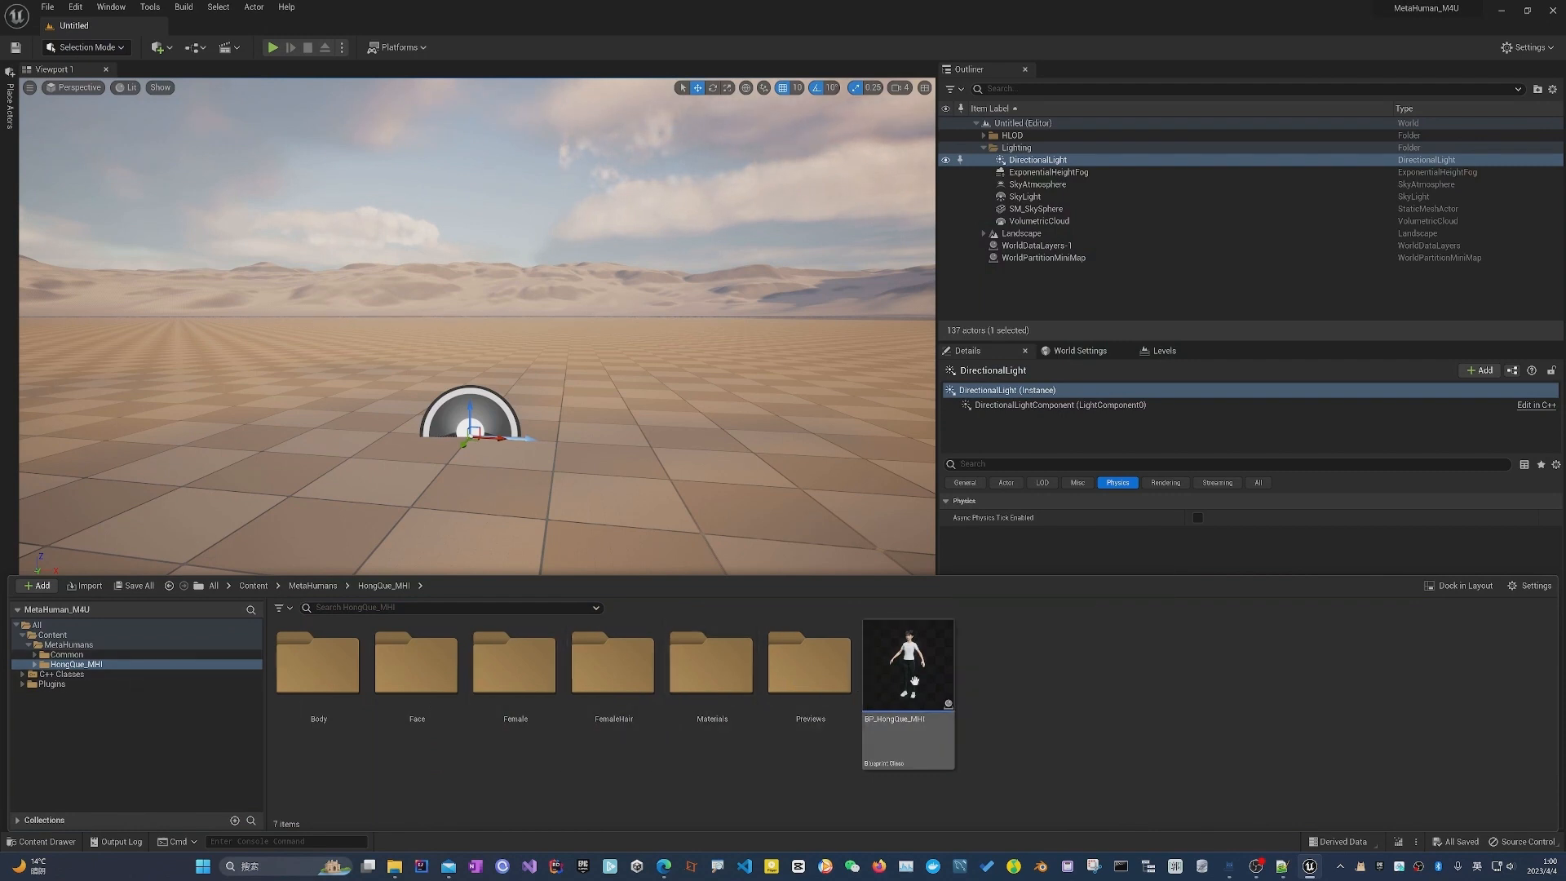
{"action": "left_click", "coordinate": [68, 644]}
{"action": "left_click", "coordinate": [54, 635]}
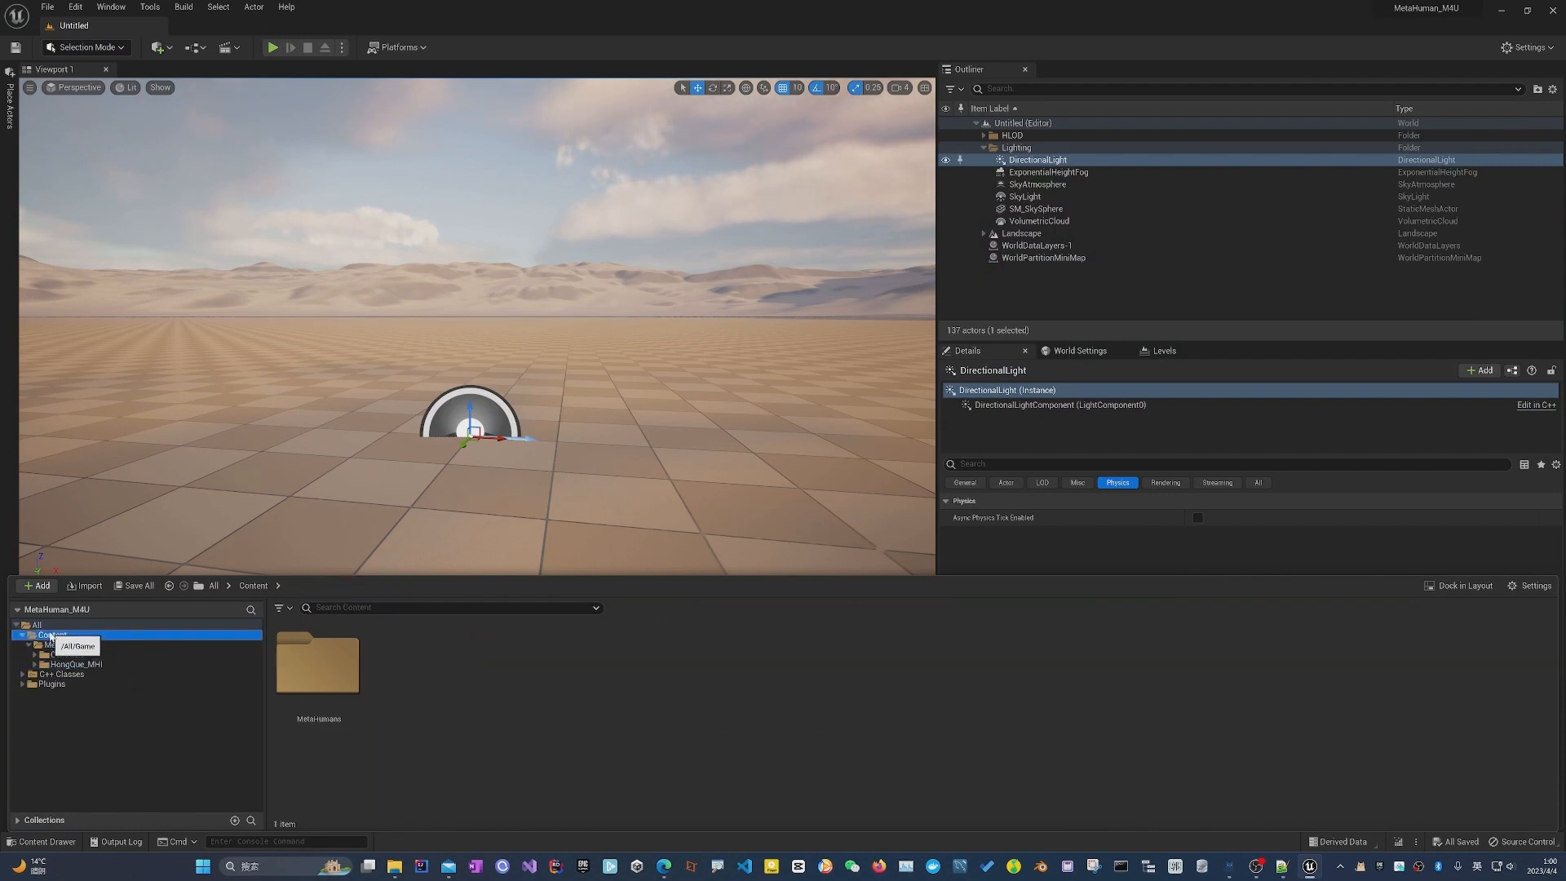
{"action": "right_click", "coordinate": [77, 636]}
{"action": "left_click", "coordinate": [122, 354]}
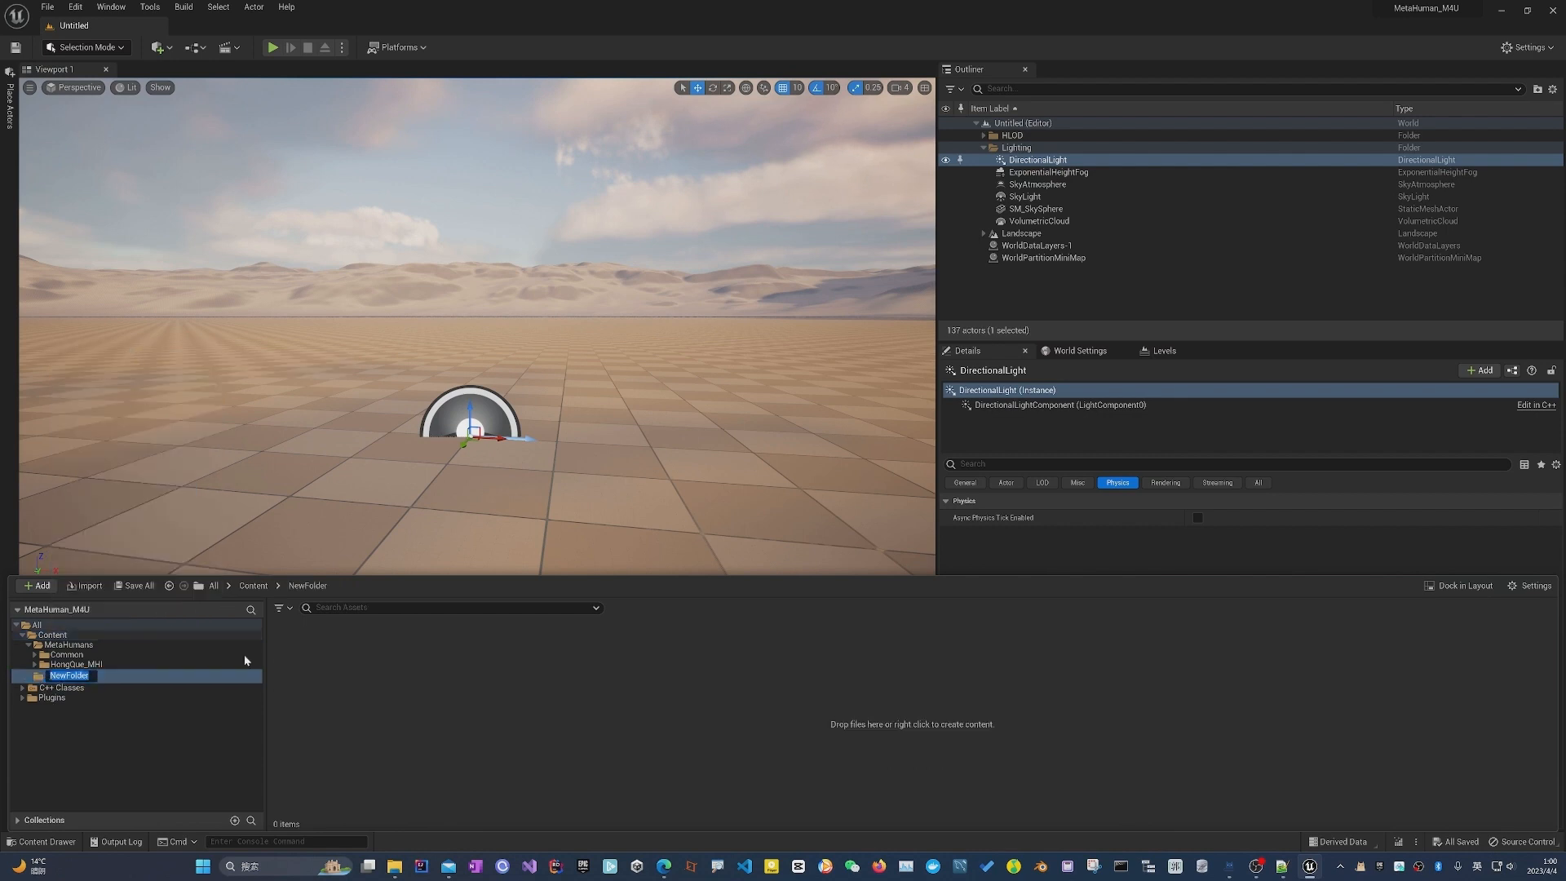
{"action": "left_click", "coordinate": [43, 677]}
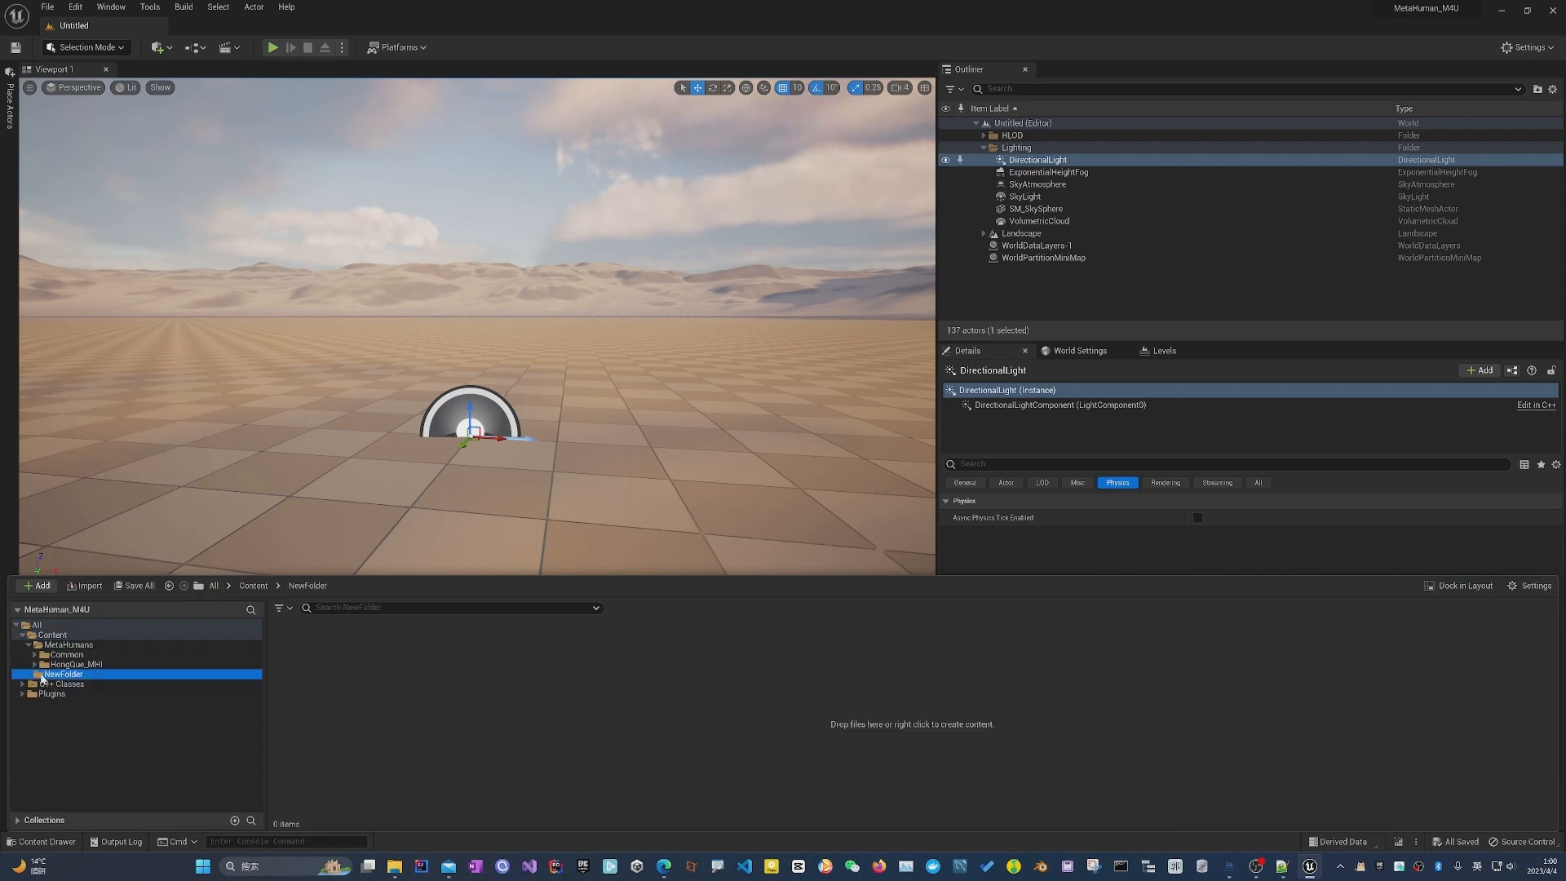
{"action": "left_click_drag", "start_coordinate": [43, 677], "coordinate": [50, 636]}
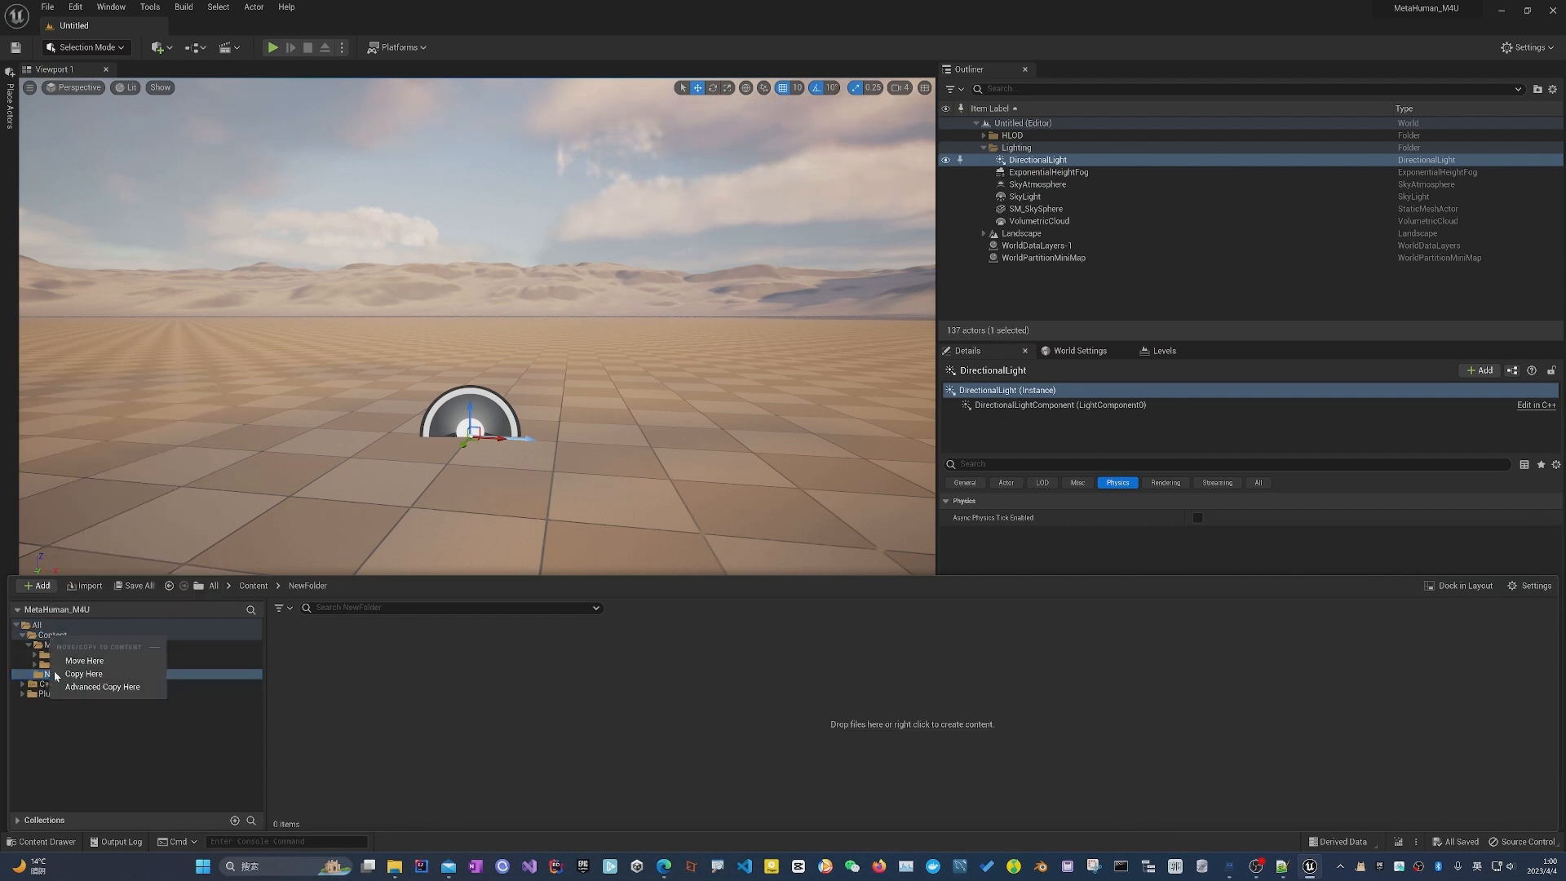
{"action": "left_click", "coordinate": [74, 658]}
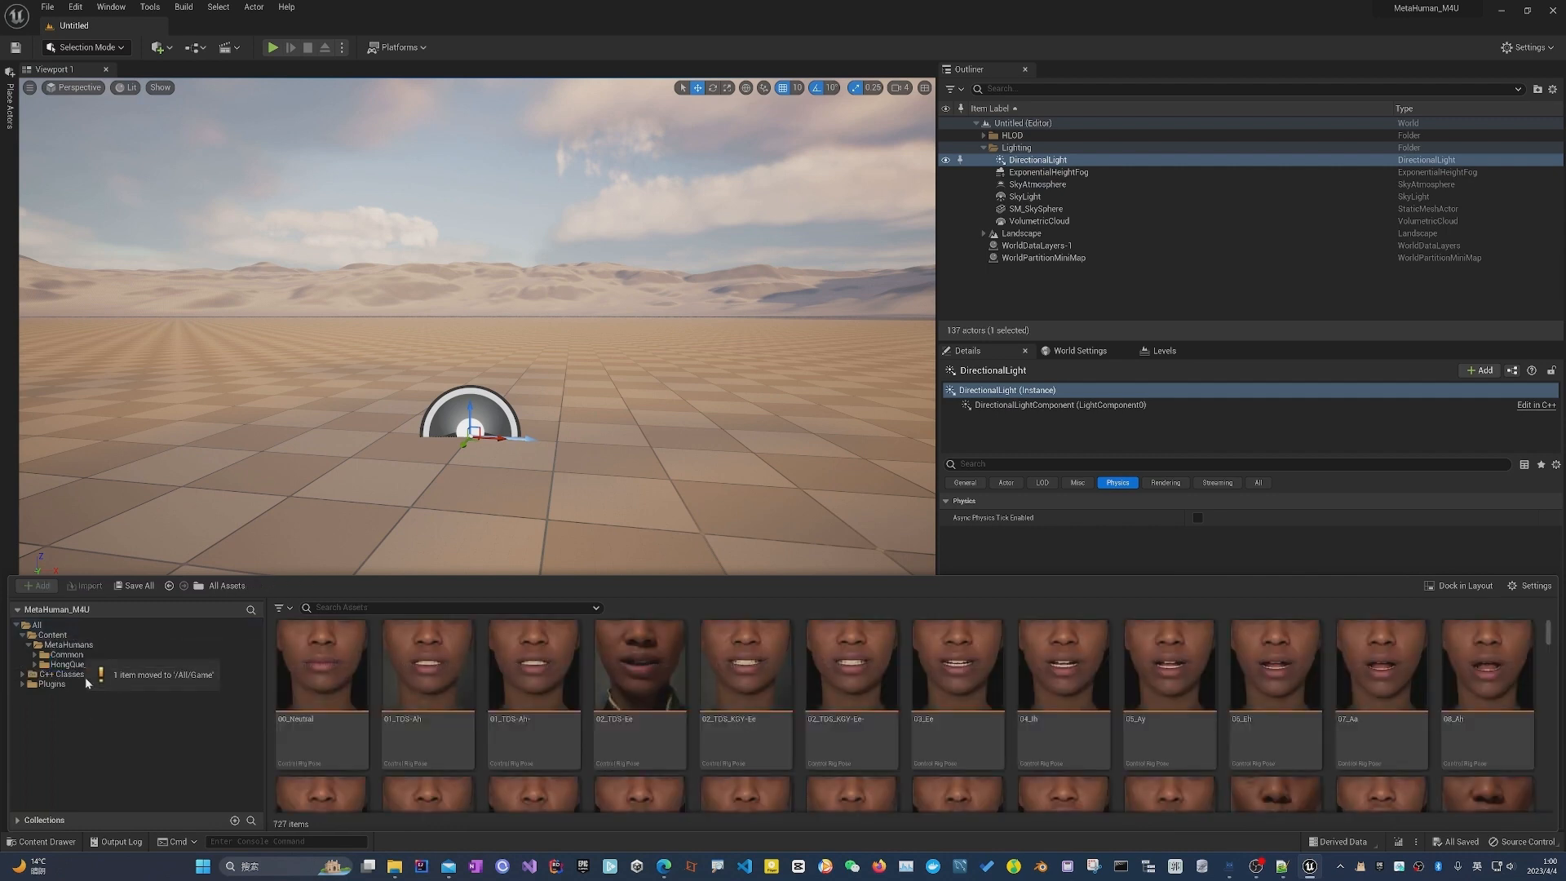
{"action": "key", "text": "ctrl+z"}
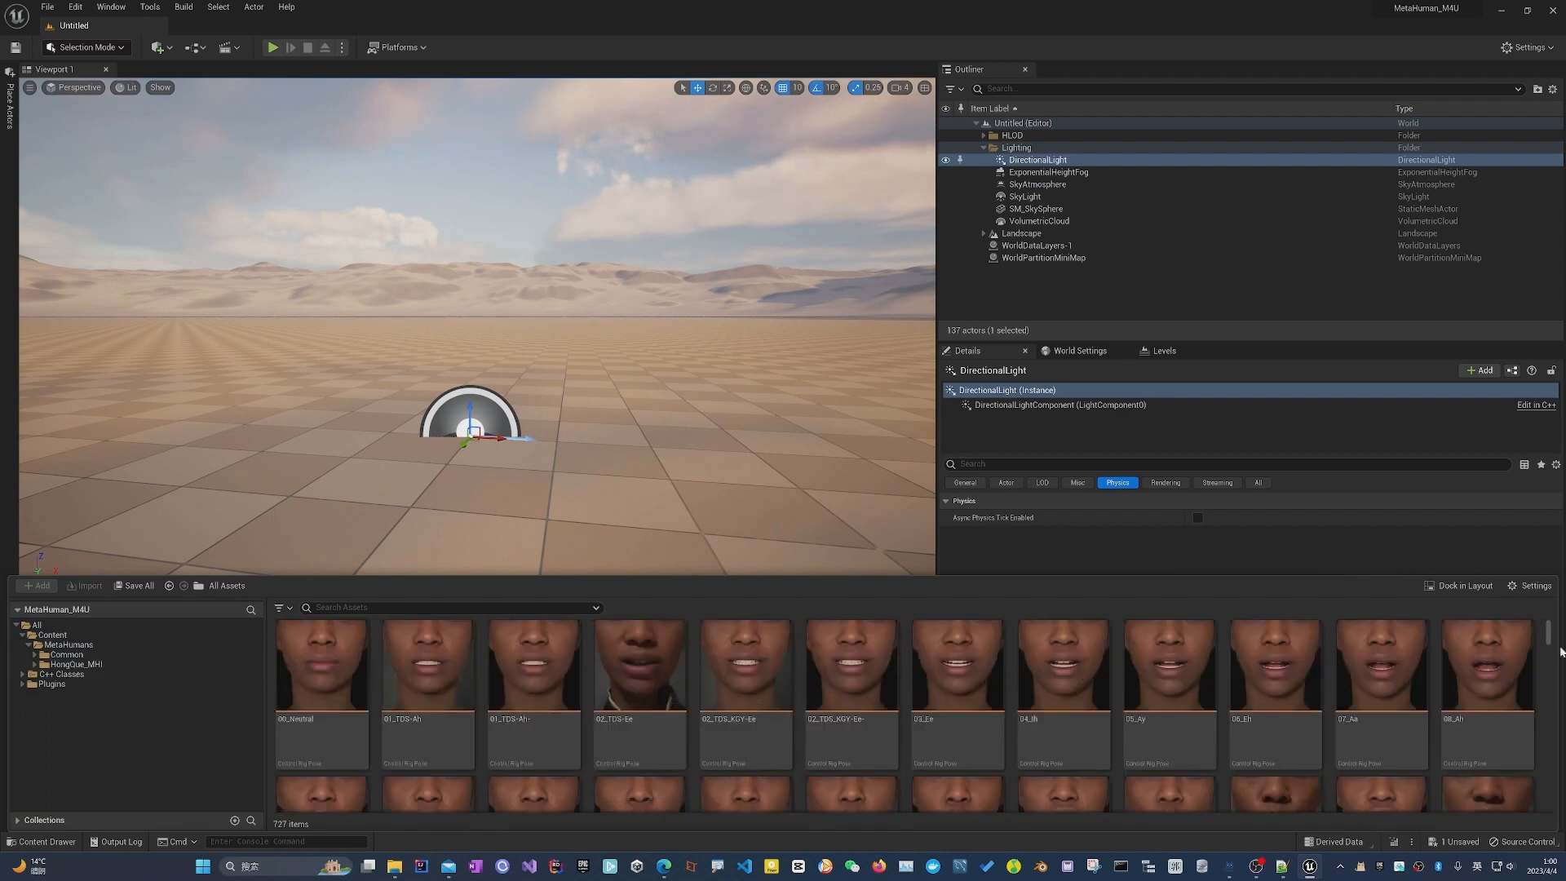
{"action": "left_click", "coordinate": [61, 664]}
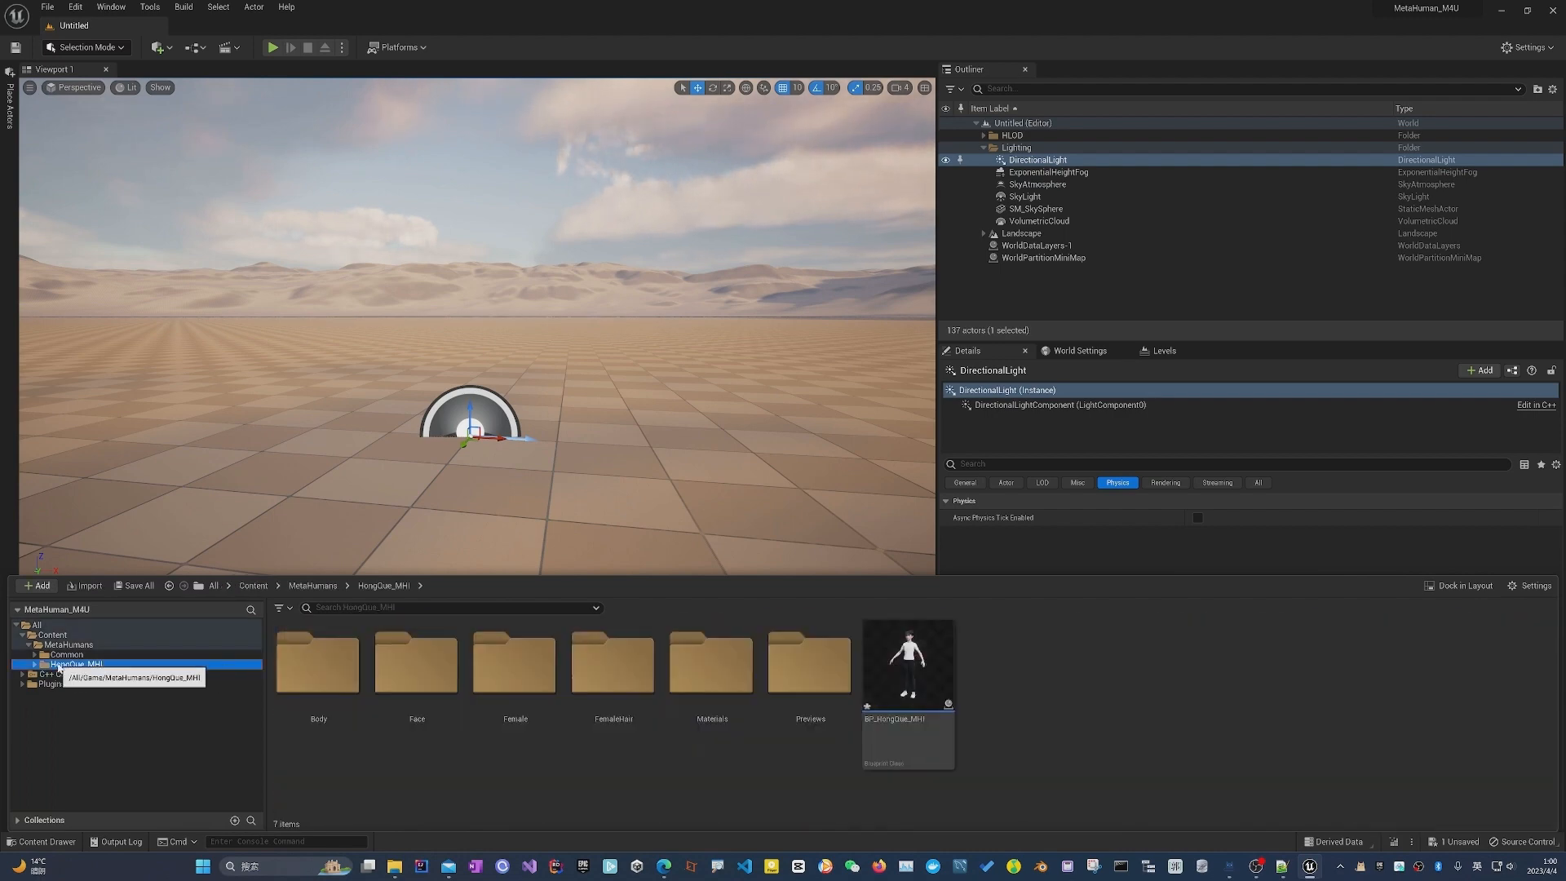
{"action": "left_click", "coordinate": [75, 644]}
{"action": "left_click", "coordinate": [78, 664]}
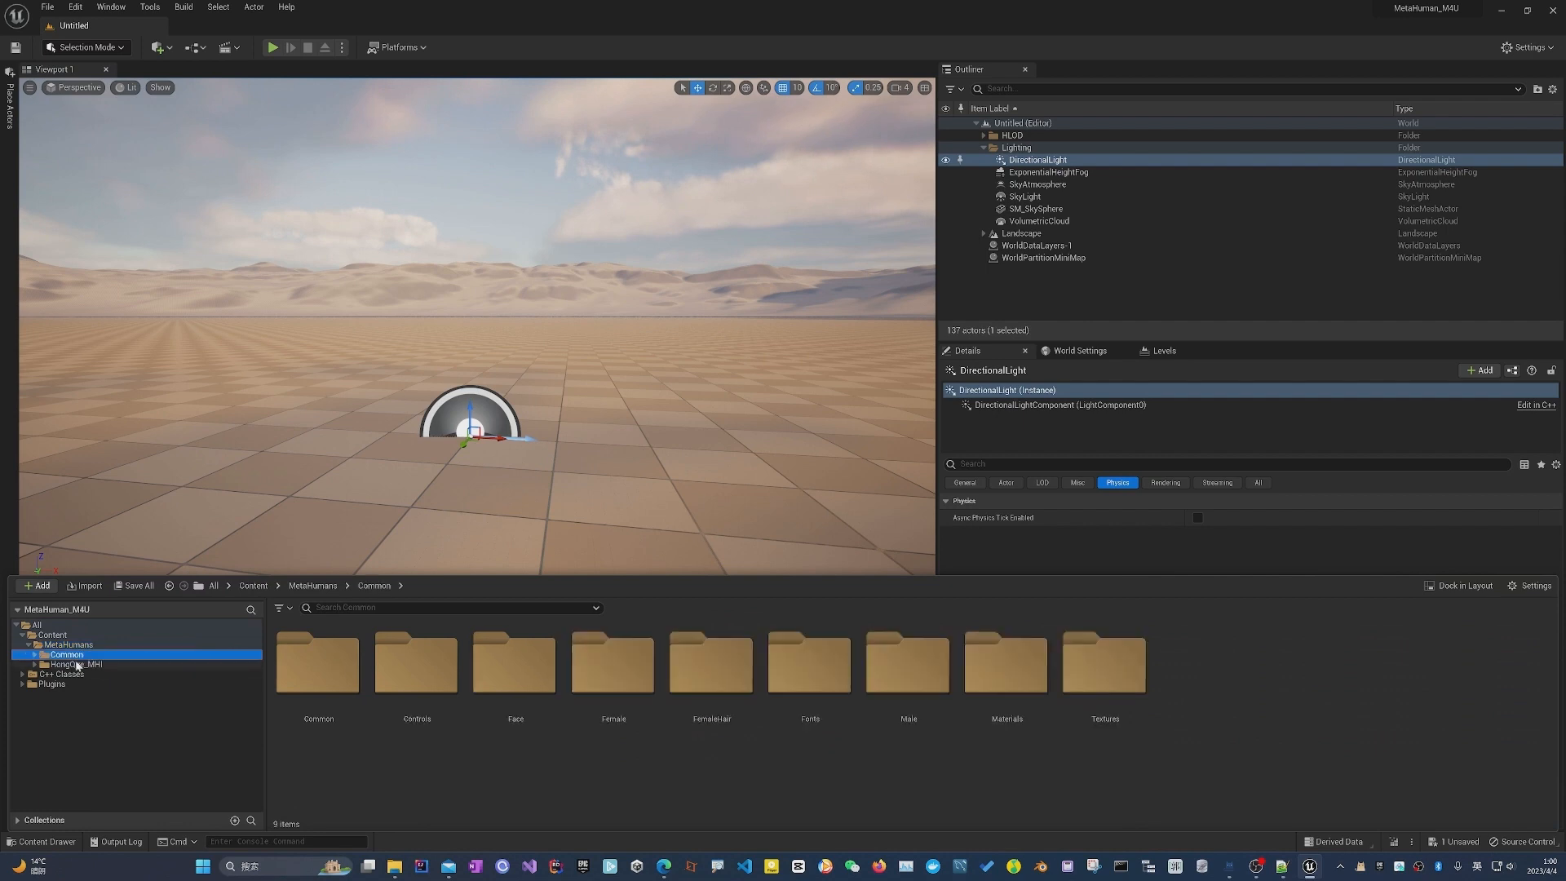
{"action": "left_click", "coordinate": [35, 664]}
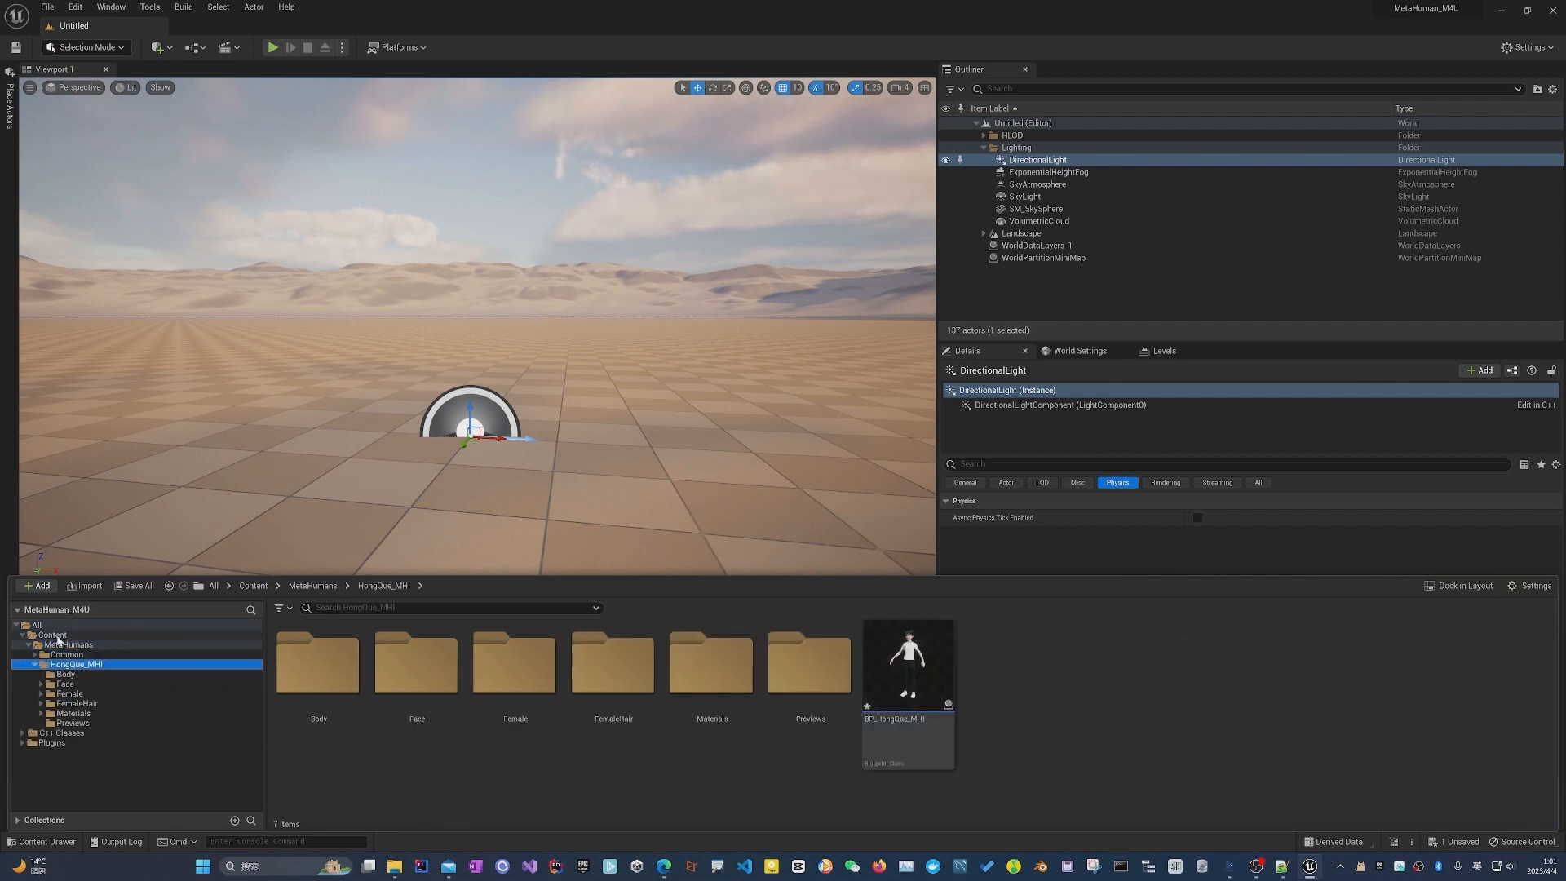
Create a new folder named MediaPipe directly under the project's Content folder.
{"action": "left_click", "coordinate": [57, 637]}
{"action": "right_click", "coordinate": [59, 636]}
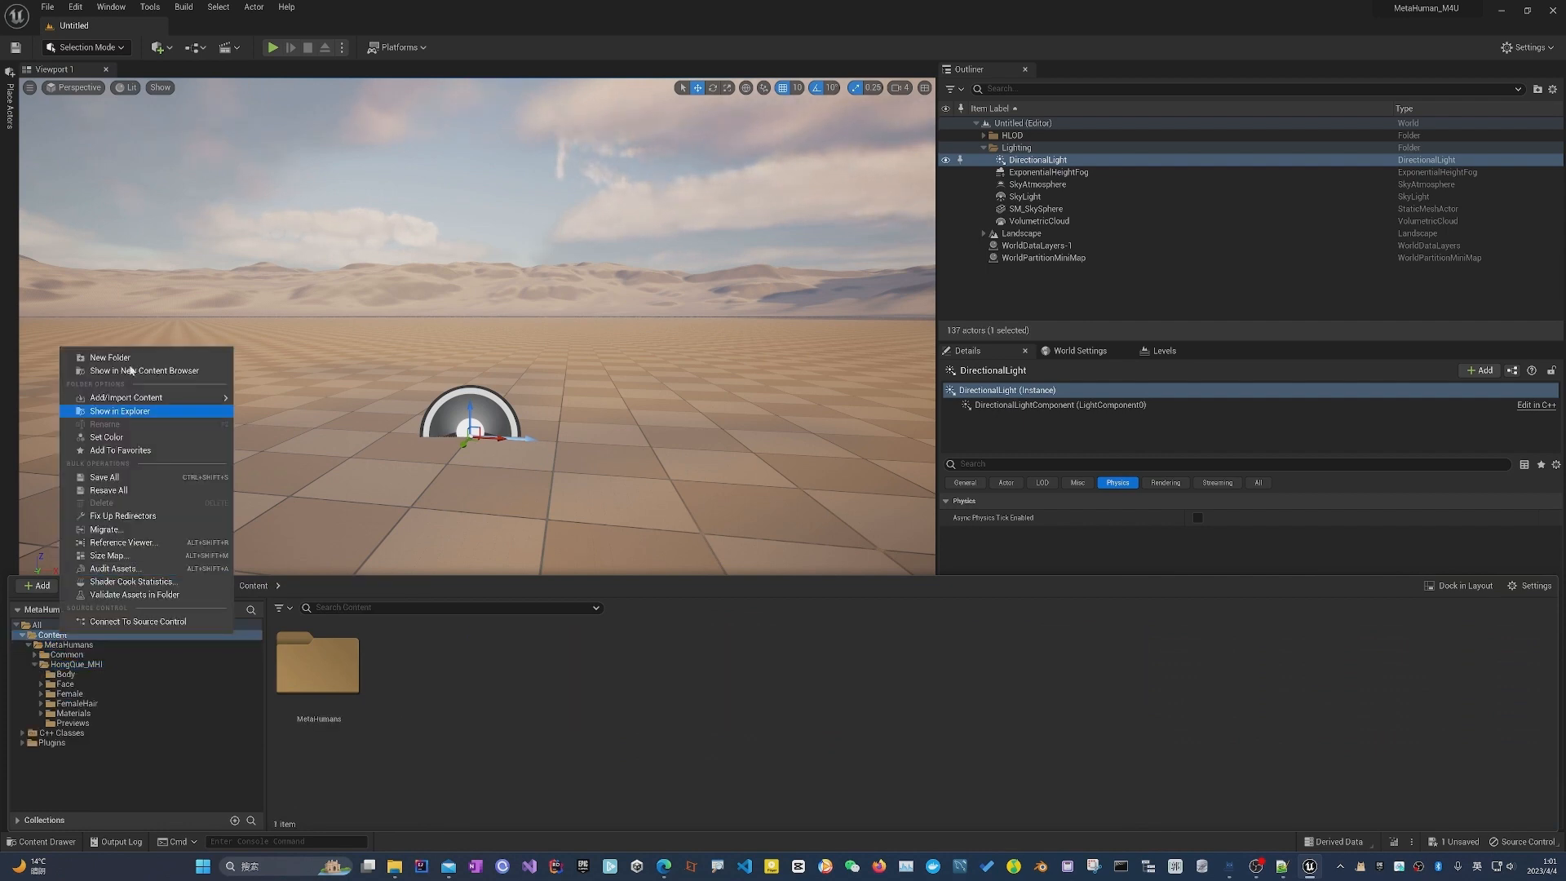
{"action": "left_click", "coordinate": [108, 358]}
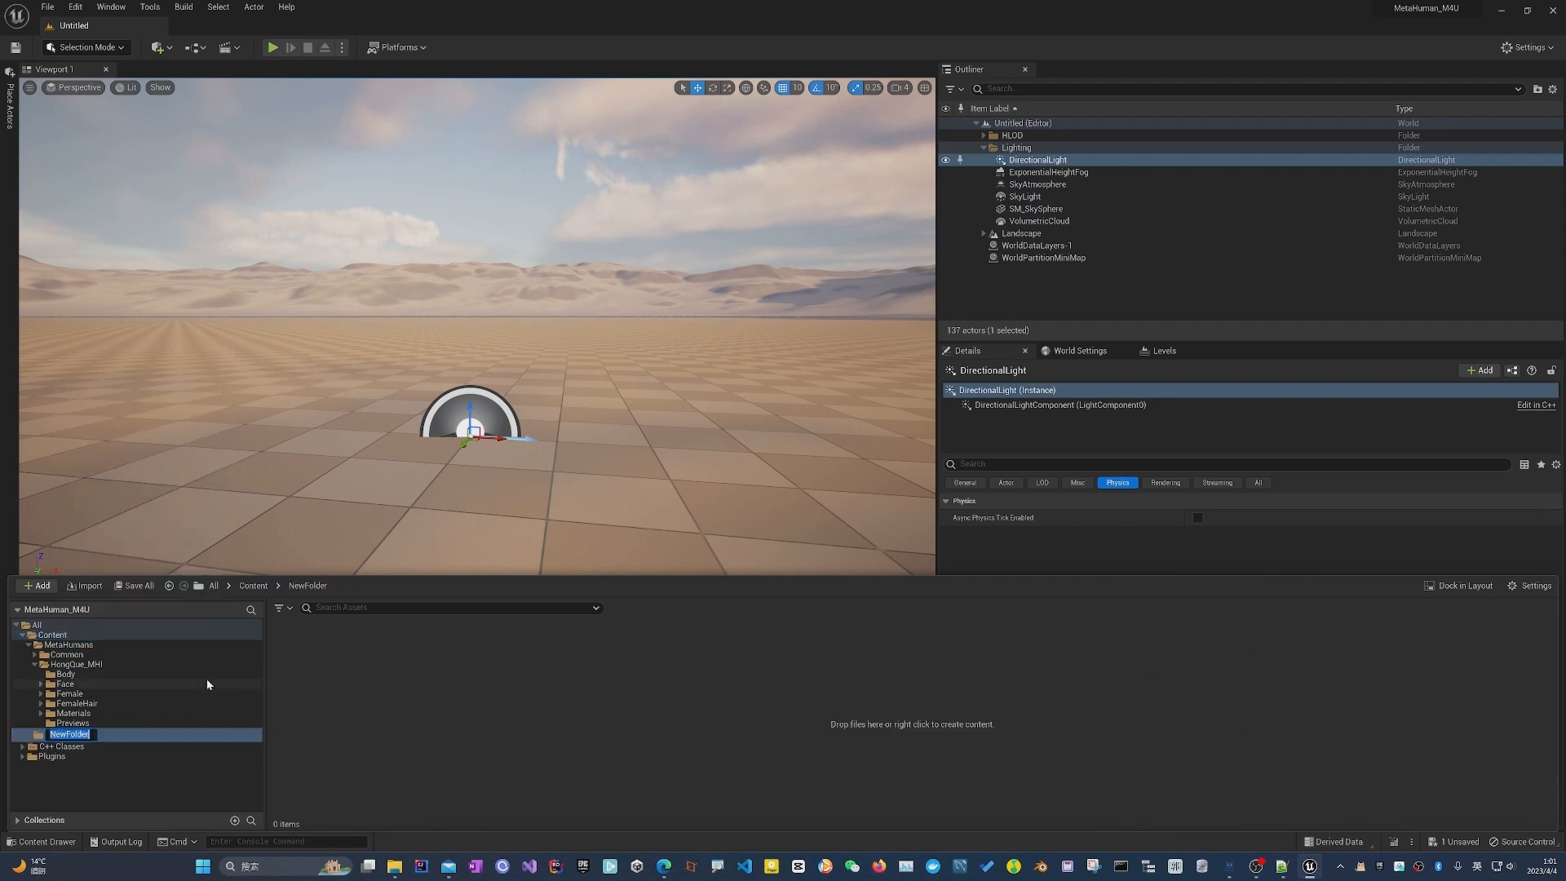
{"action": "type", "text": "MediaPipe"}
{"action": "key", "text": "Return"}
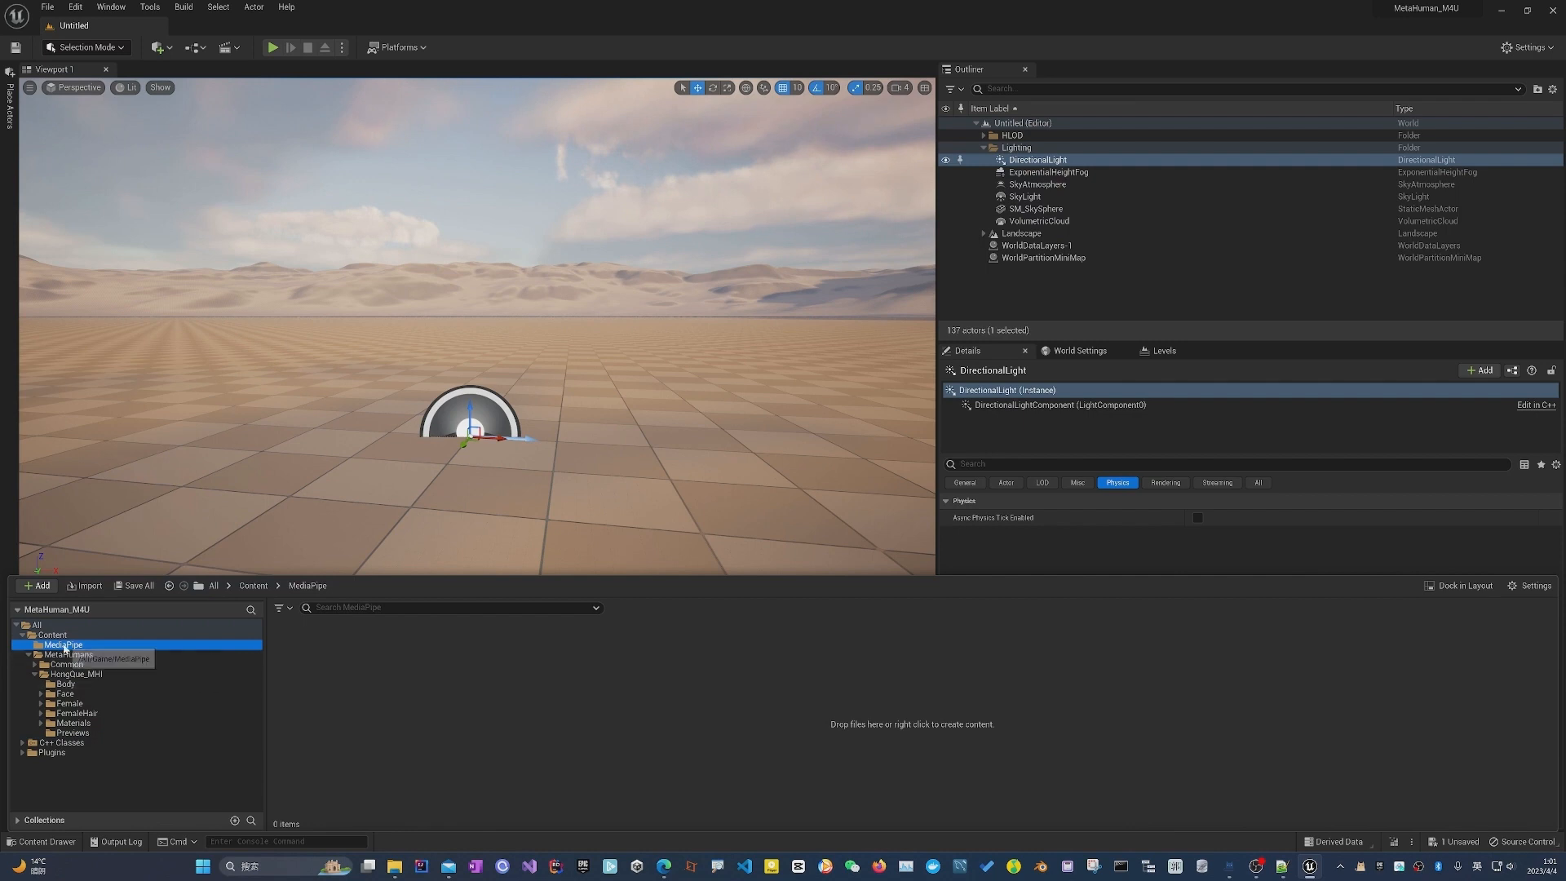
Collapse the HongQue_MHI folder tree, show its contents, and save the modified BP_HongQue_MHI asset.
{"action": "left_click", "coordinate": [35, 674]}
{"action": "left_click", "coordinate": [72, 673]}
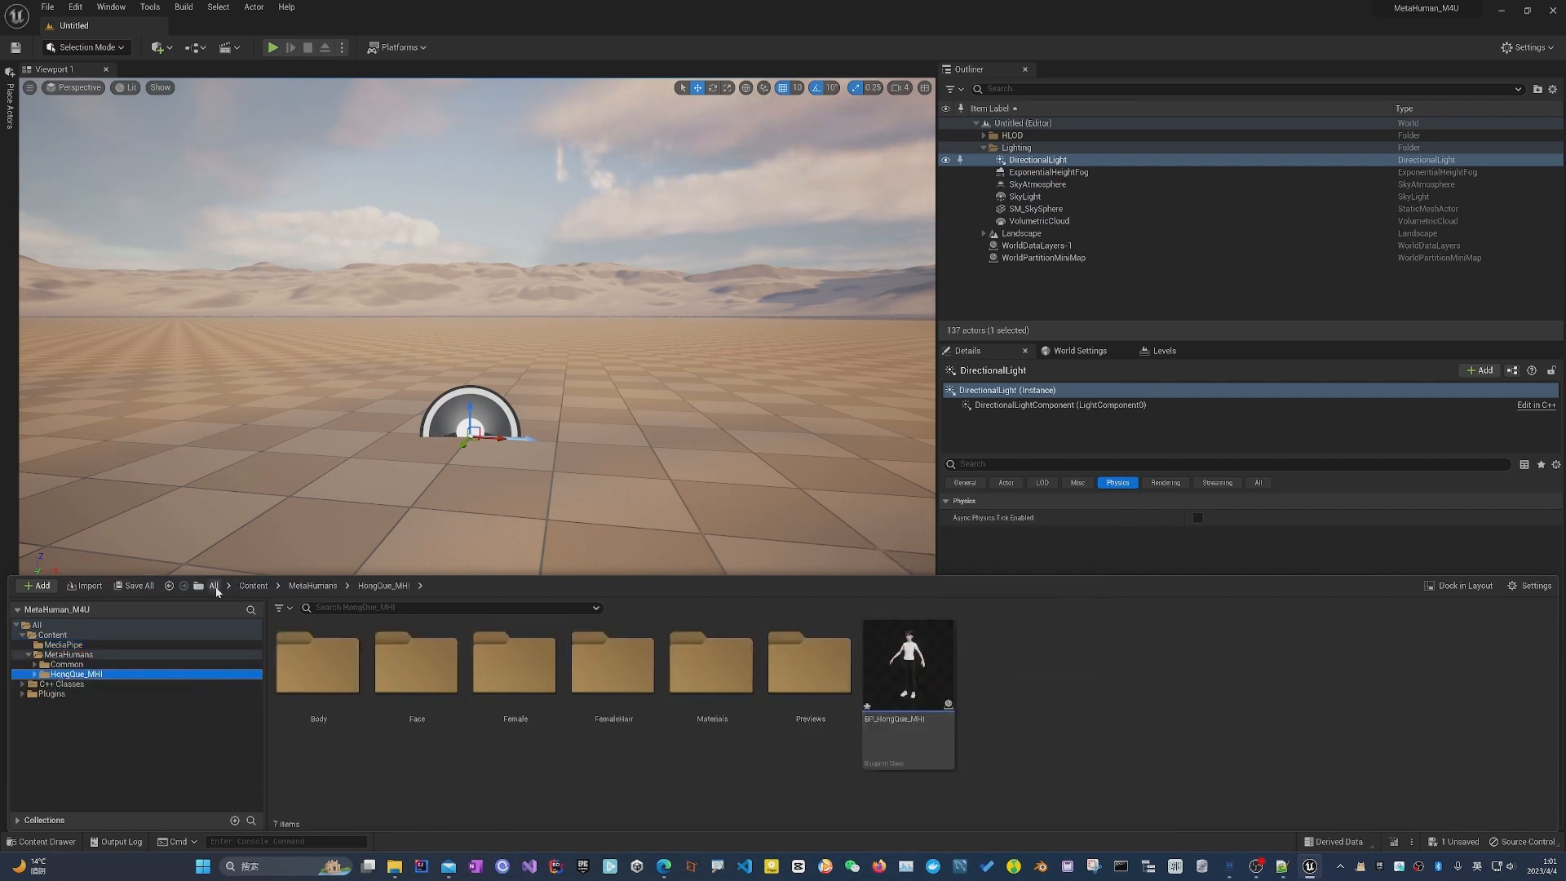
{"action": "left_click", "coordinate": [141, 587]}
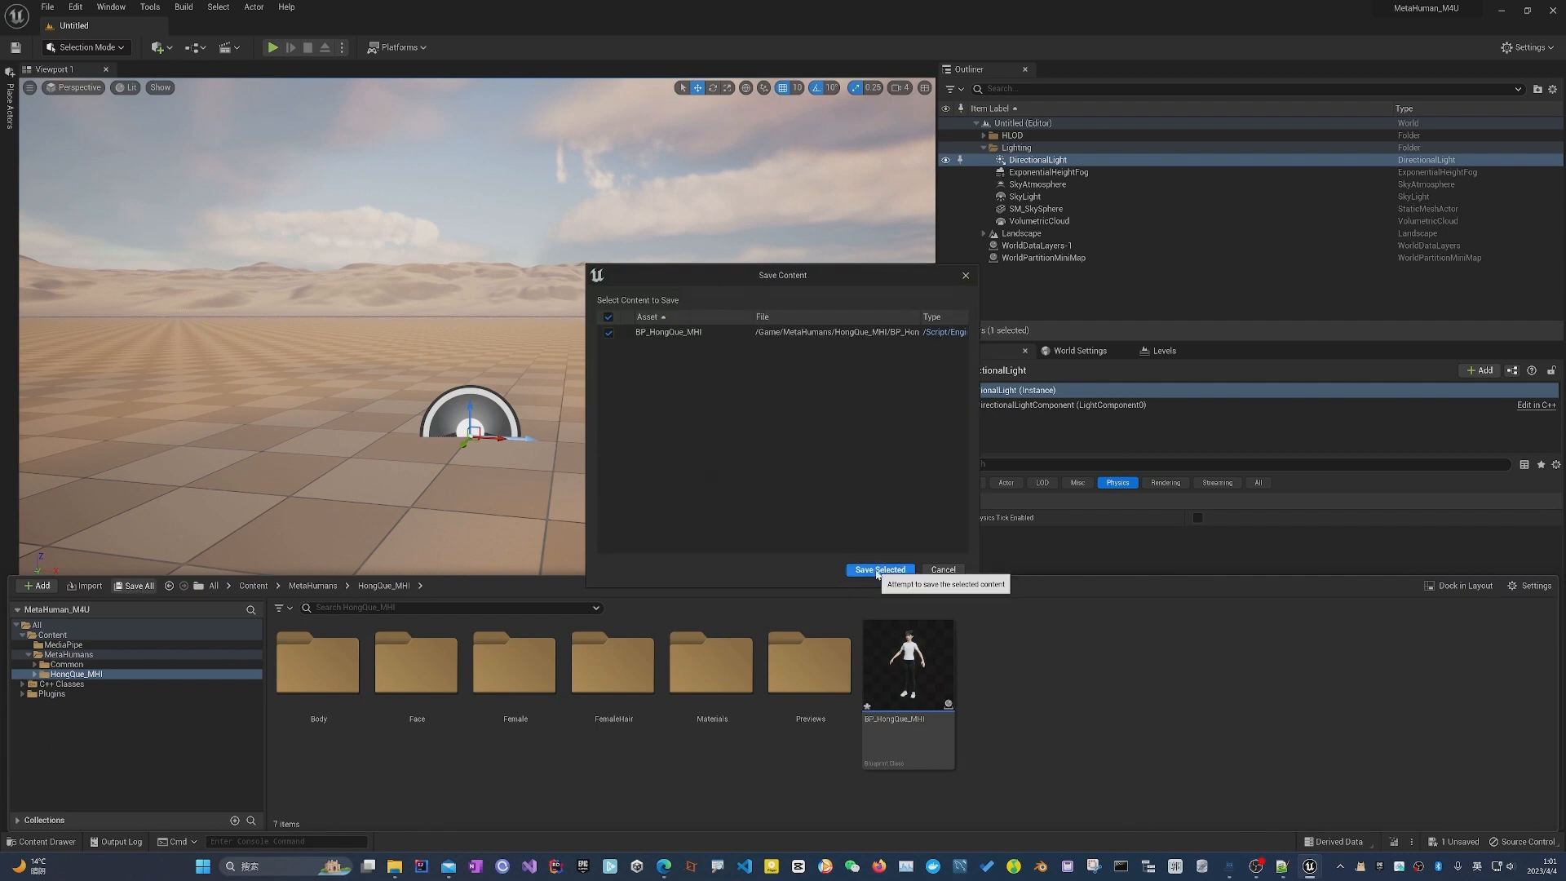
{"action": "left_click", "coordinate": [863, 569]}
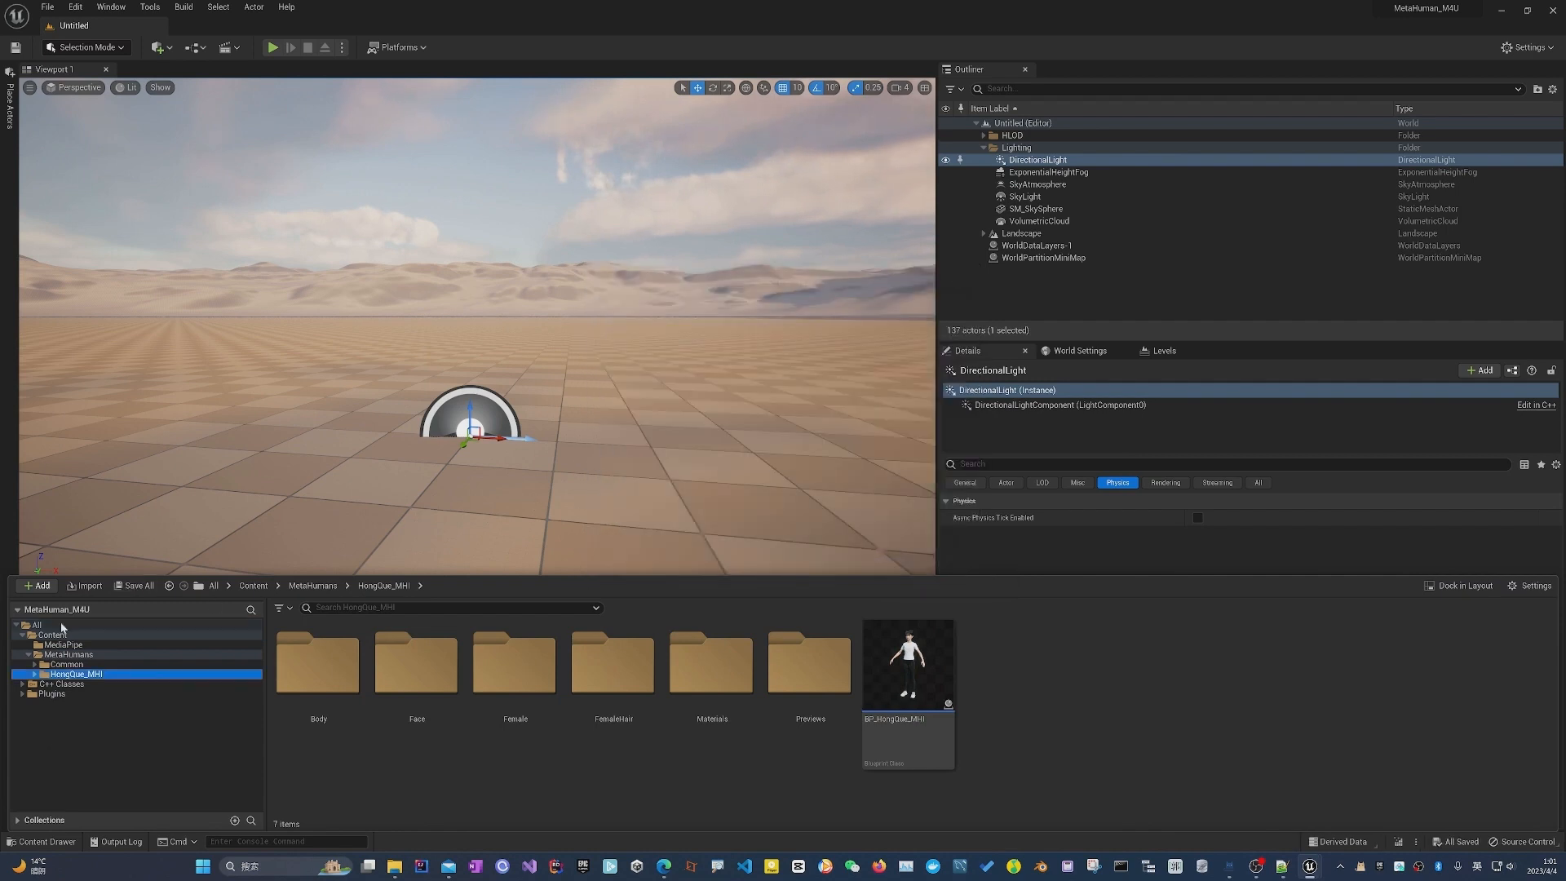
Open the empty MediaPipe folder and enlarge the content browser area upward to make more room for assets.
{"action": "left_click", "coordinate": [63, 644]}
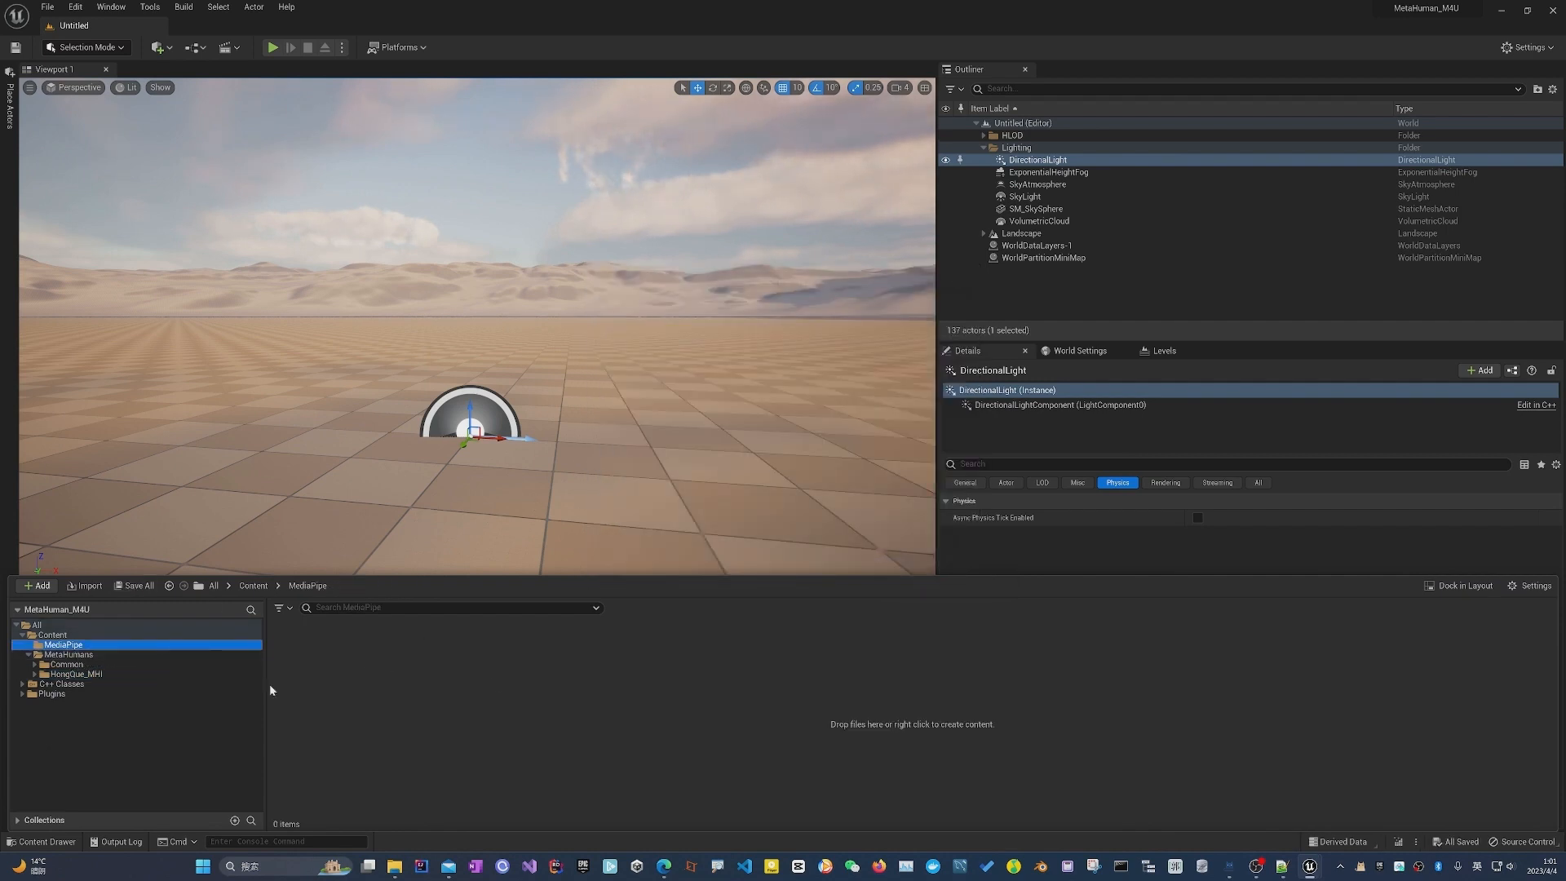
{"action": "right_click_drag", "start_coordinate": [468, 403], "coordinate": [468, 399]}
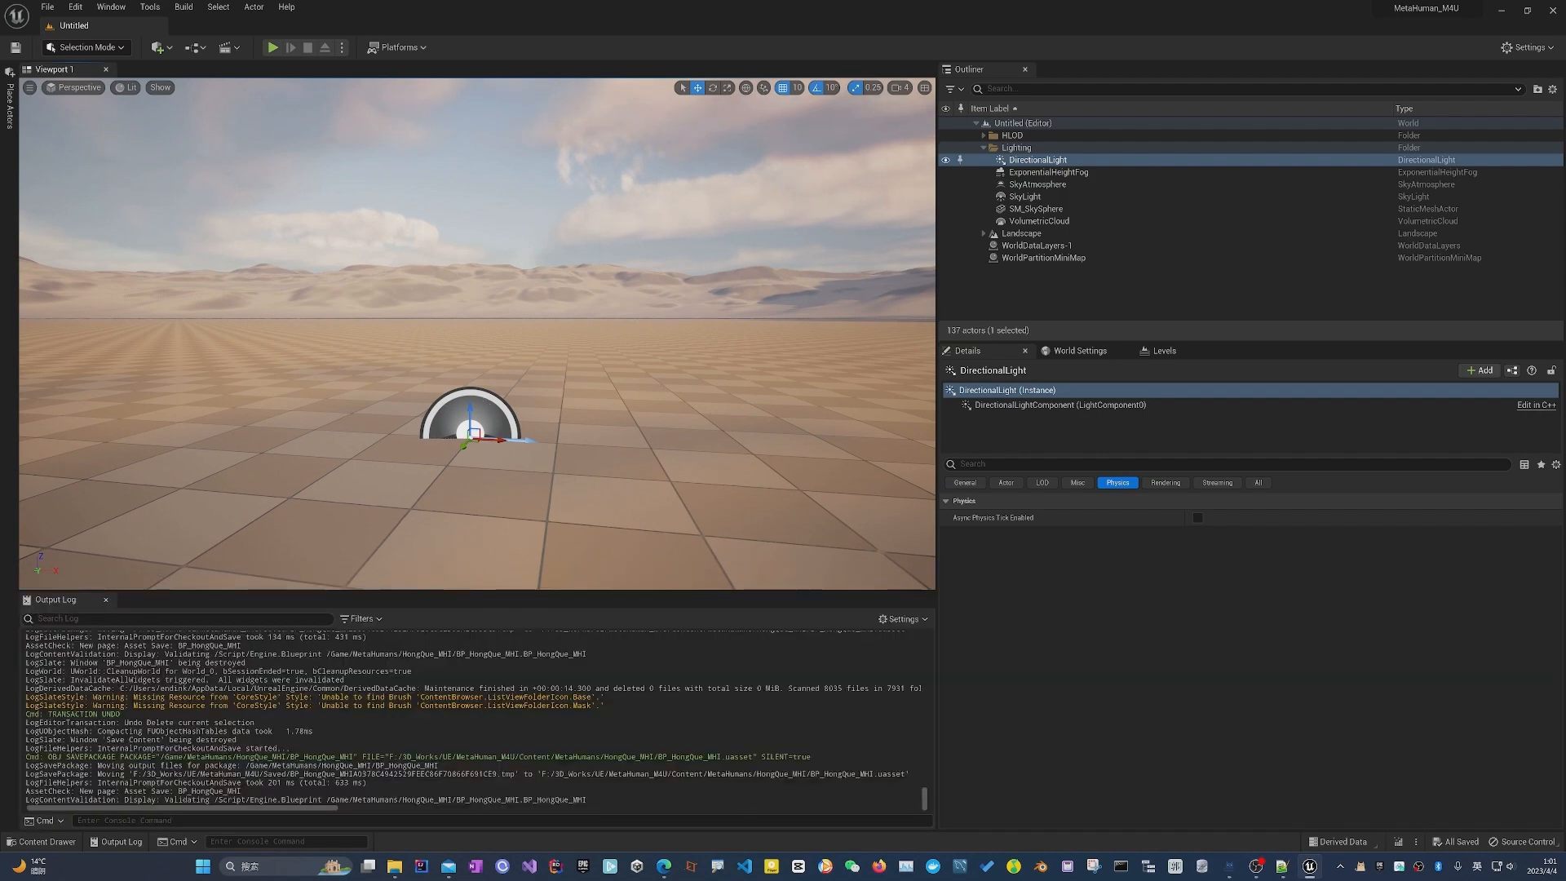
{"action": "key", "text": "ctrl+space"}
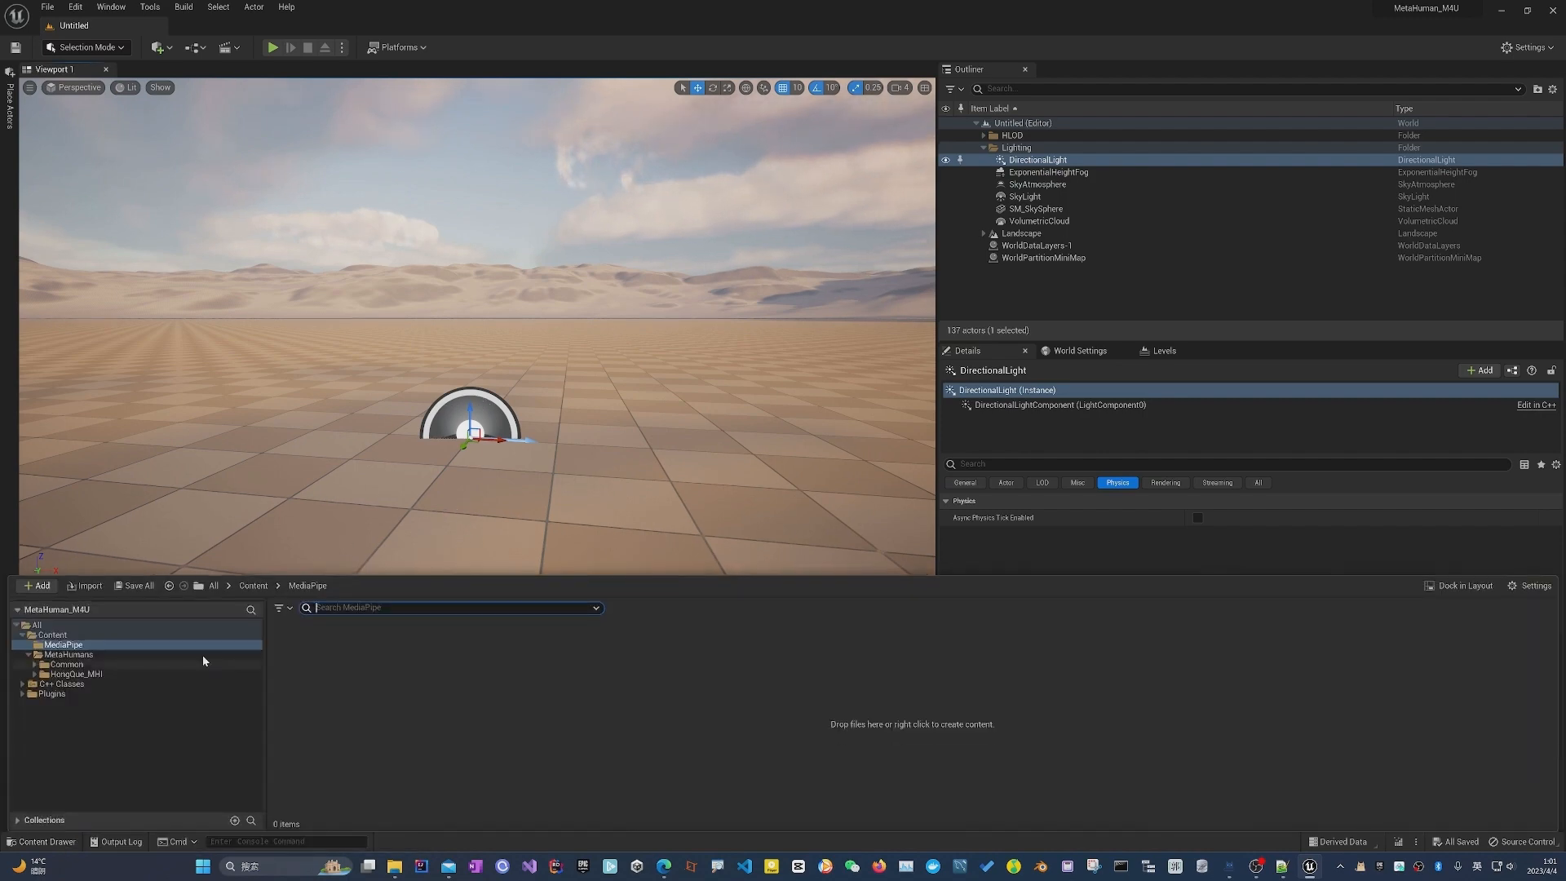
{"action": "right_click", "coordinate": [434, 642]}
{"action": "left_click", "coordinate": [355, 666]}
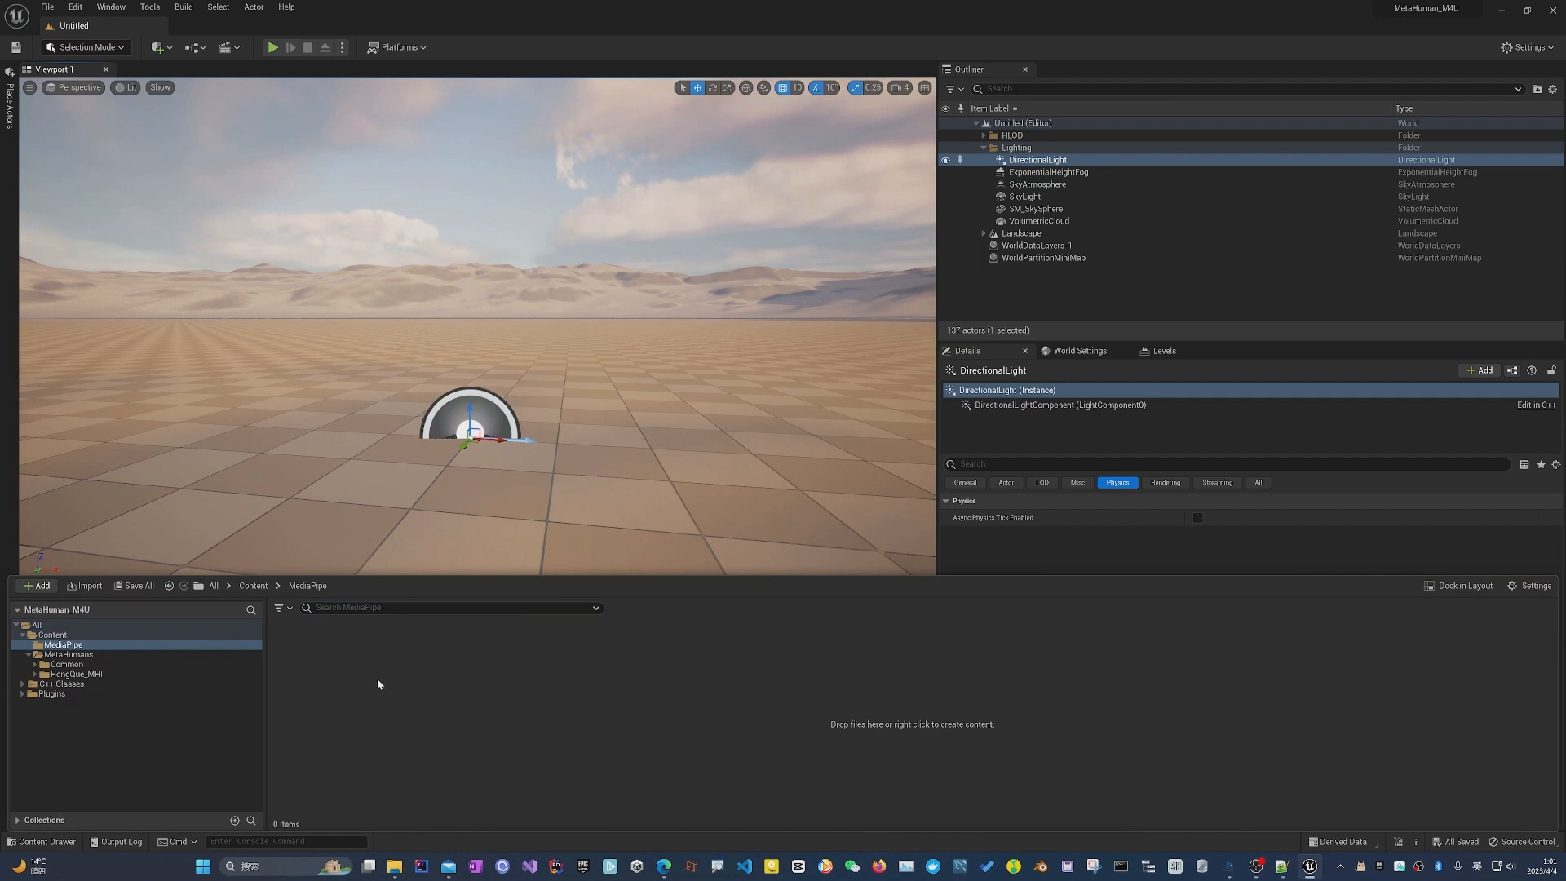
{"action": "left_click_drag", "start_coordinate": [445, 578], "coordinate": [453, 514]}
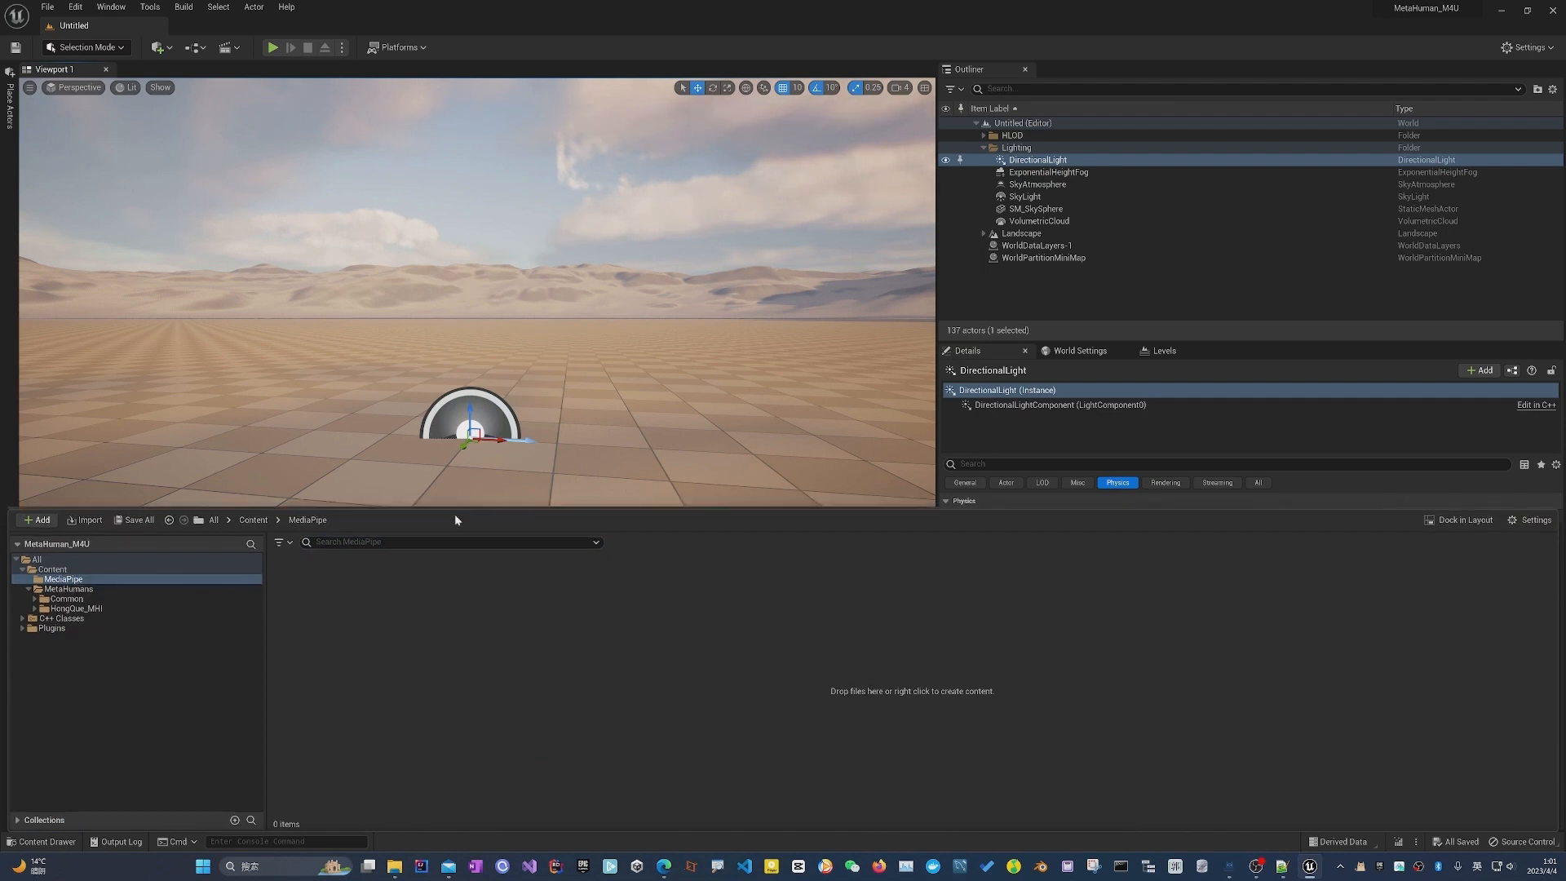
Create a blueprint class based on Character in the MediaPipe folder, name it BP_MetahumanCharacter, and open it for editing.
{"action": "right_click", "coordinate": [364, 610]}
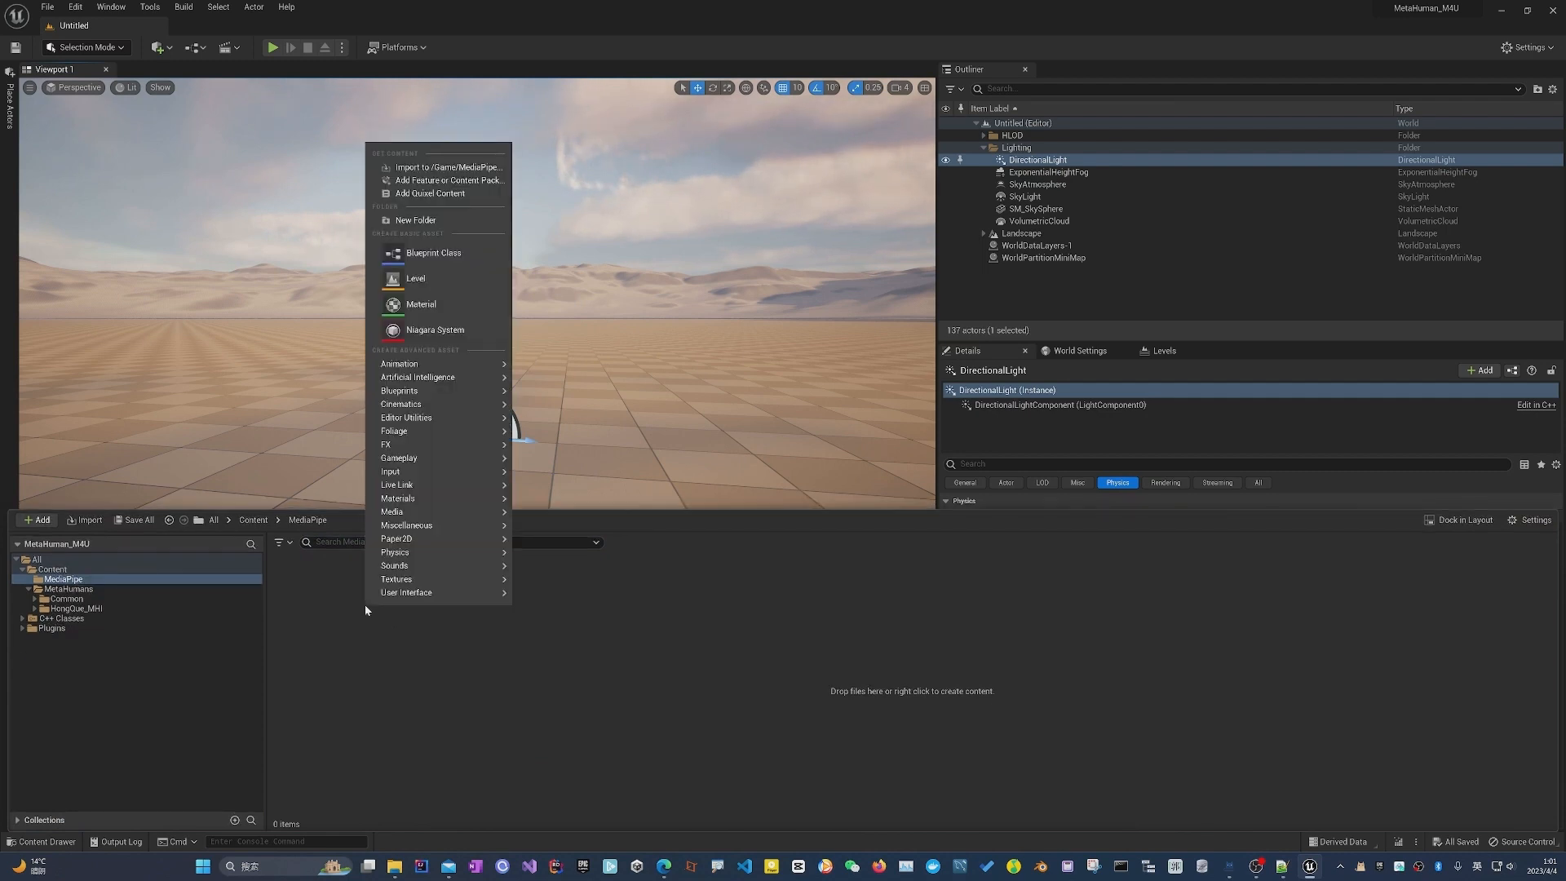
{"action": "left_click", "coordinate": [458, 253]}
{"action": "left_click", "coordinate": [677, 391]}
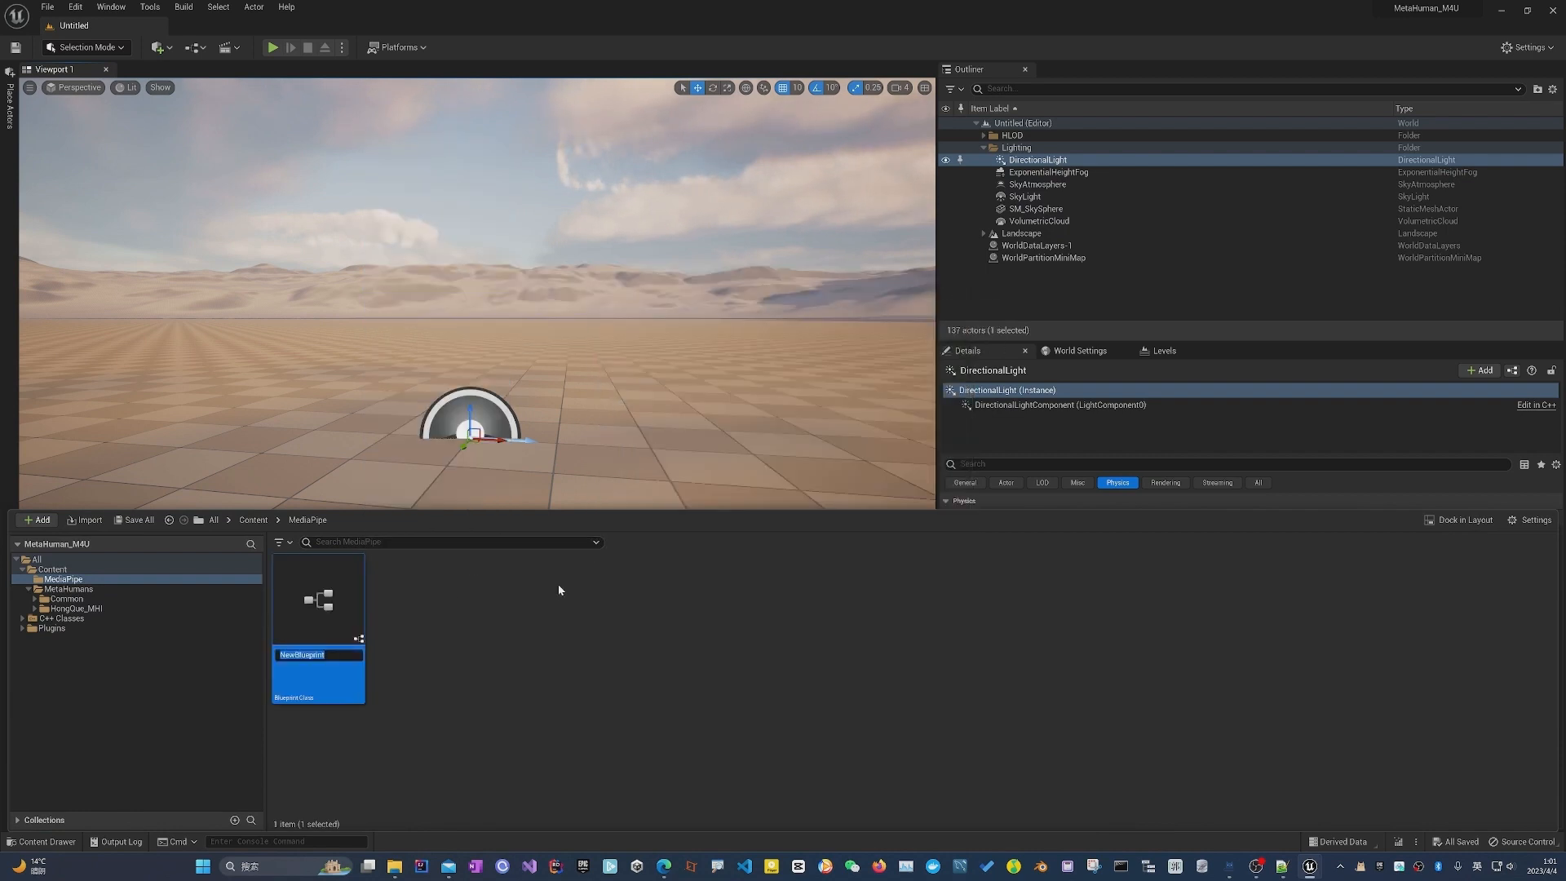
{"action": "key", "text": "BackSpace"}
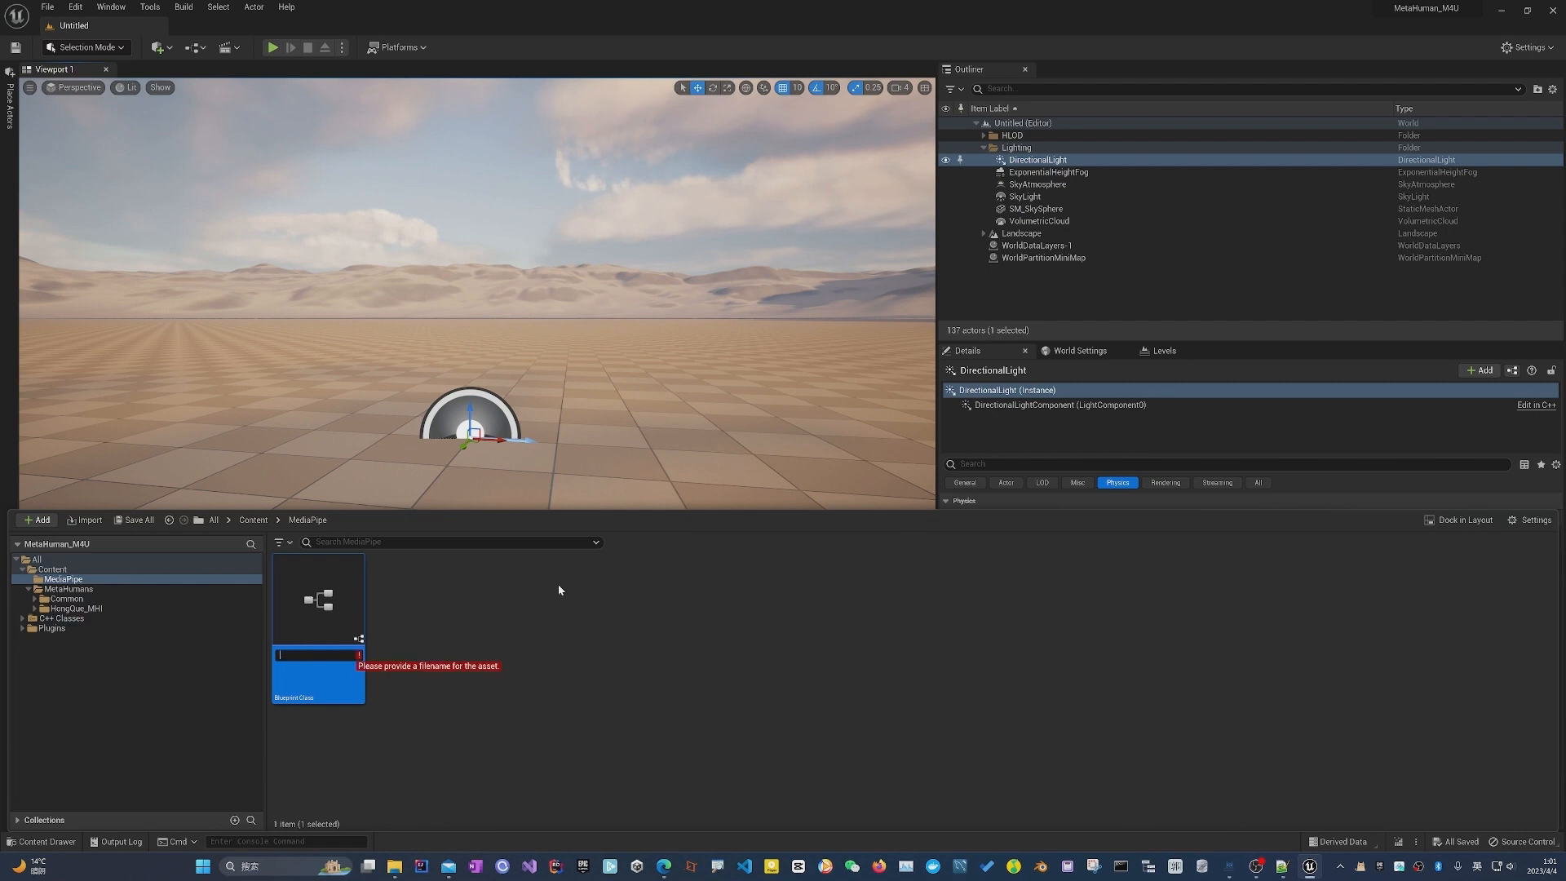
{"action": "type", "text": "BP_Metahuman"}
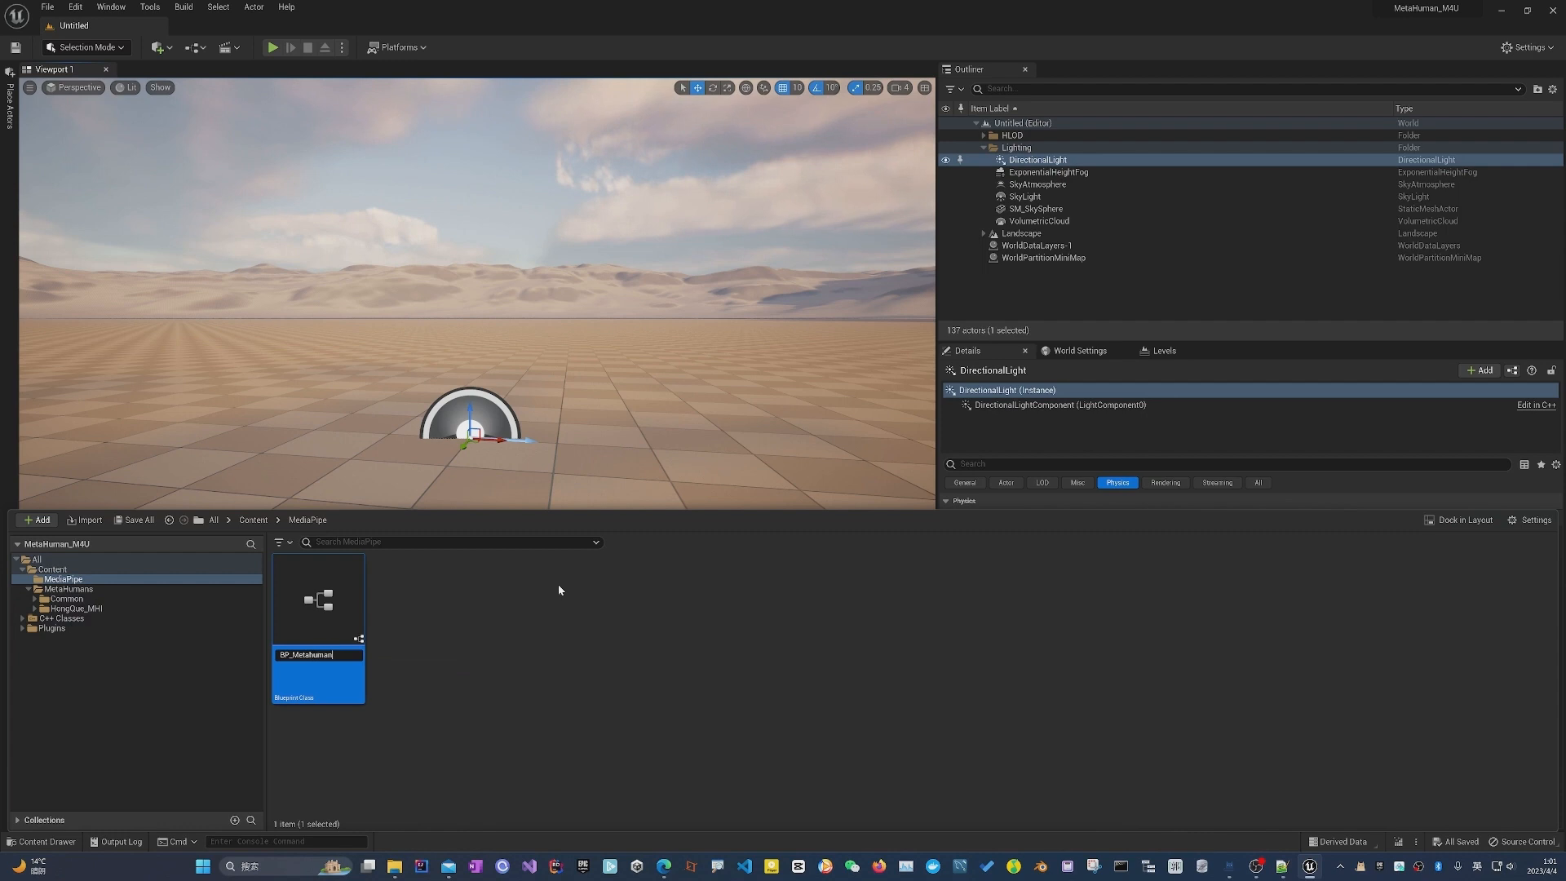
{"action": "type", "text": "Character"}
{"action": "key", "text": "Return"}
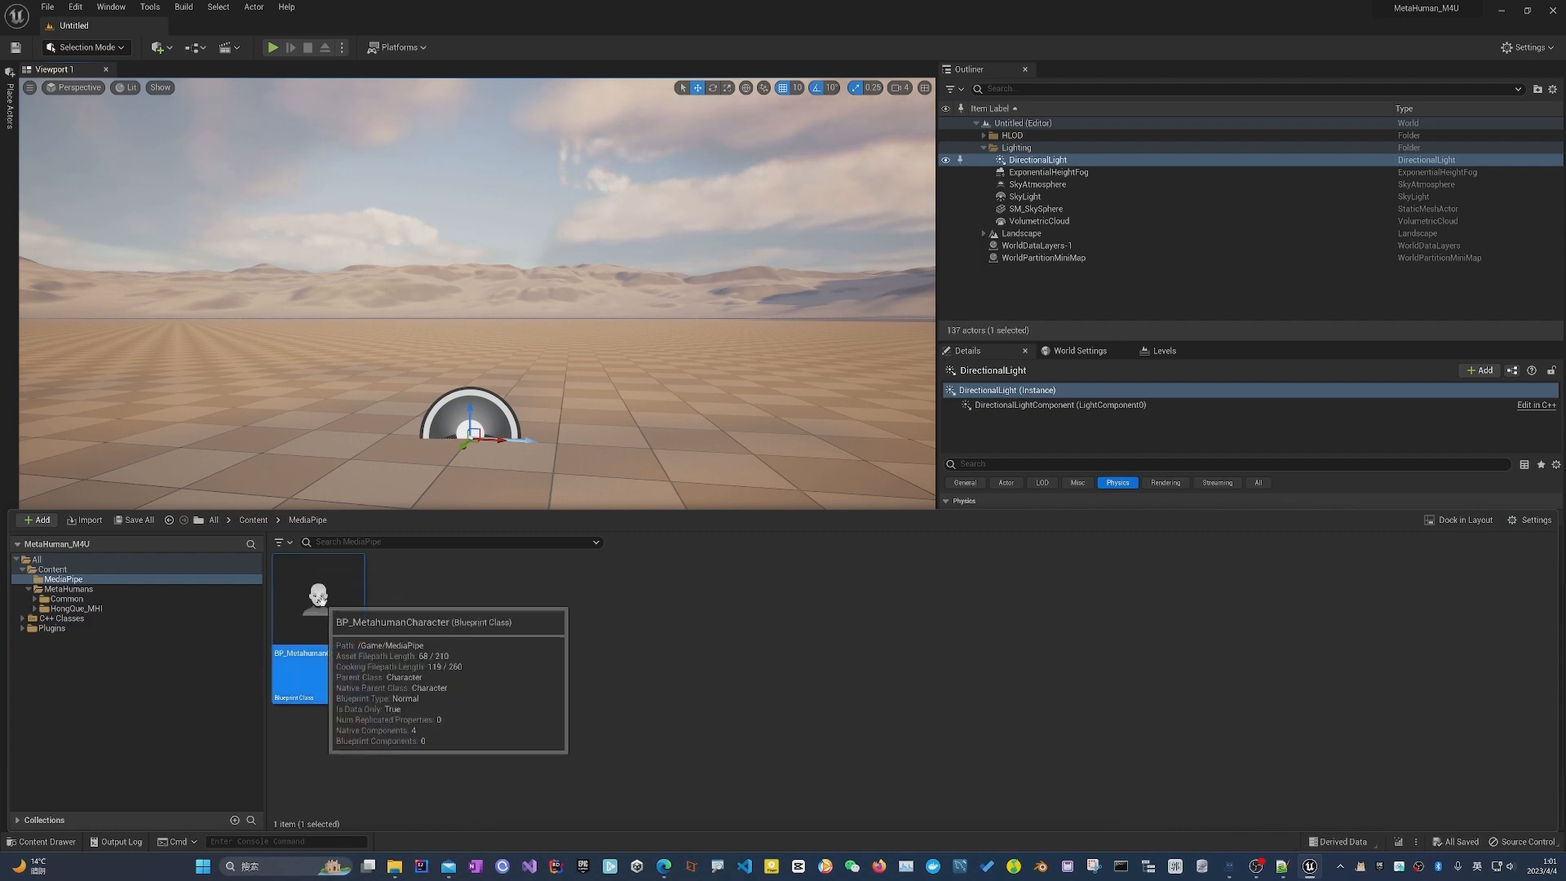
{"action": "double_click", "coordinate": [321, 603]}
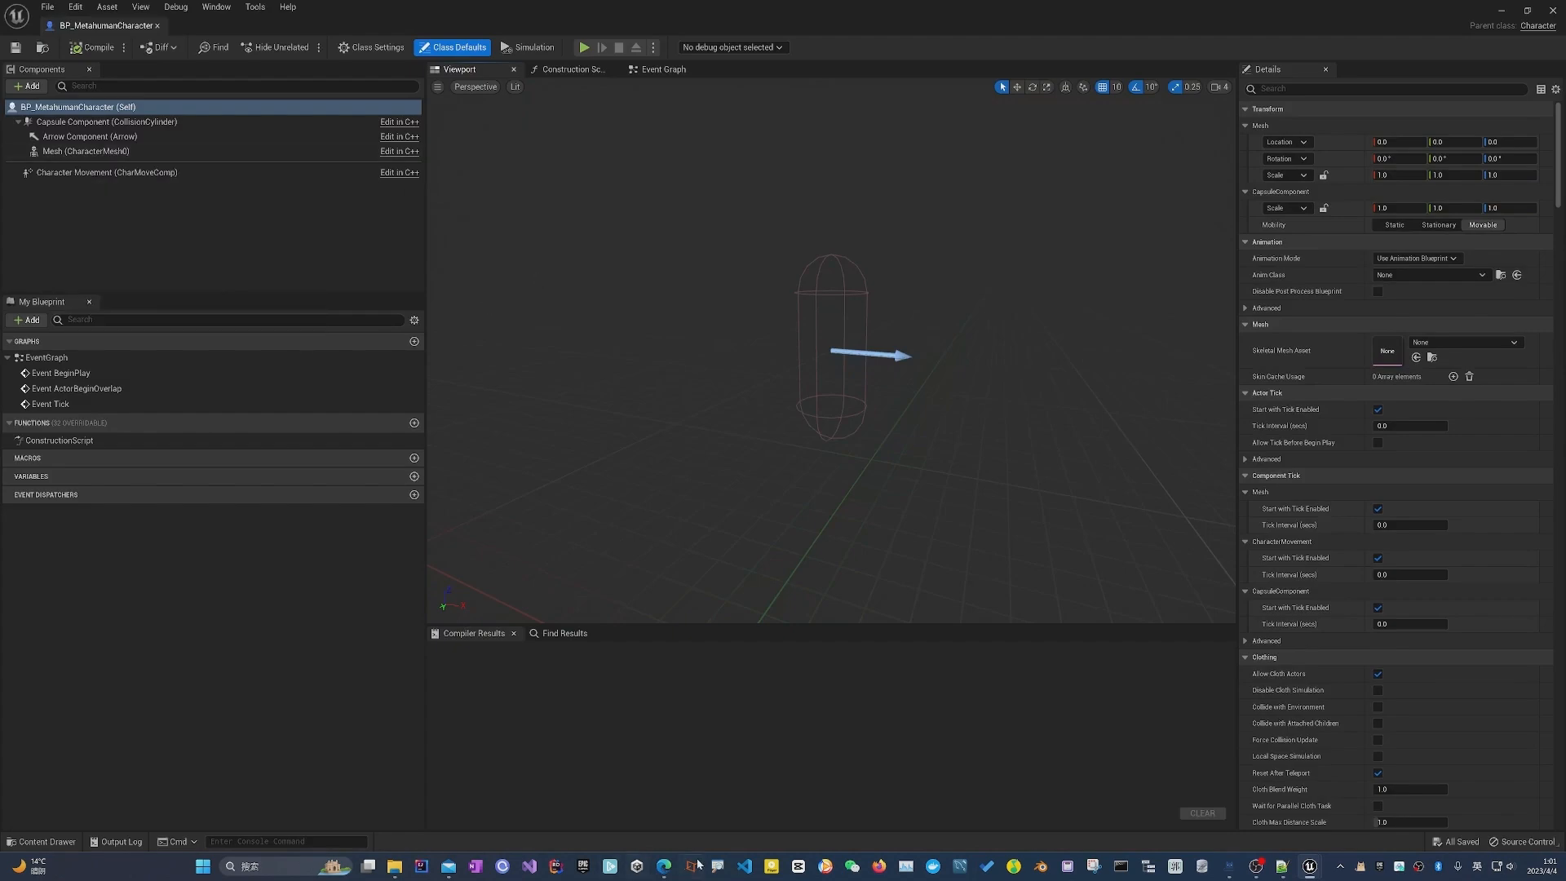
Switch to the MetaHuman Documentation page in the web browser and expand its Animating MetaHumans section.
{"action": "left_click", "coordinate": [671, 867]}
{"action": "left_click", "coordinate": [241, 9]}
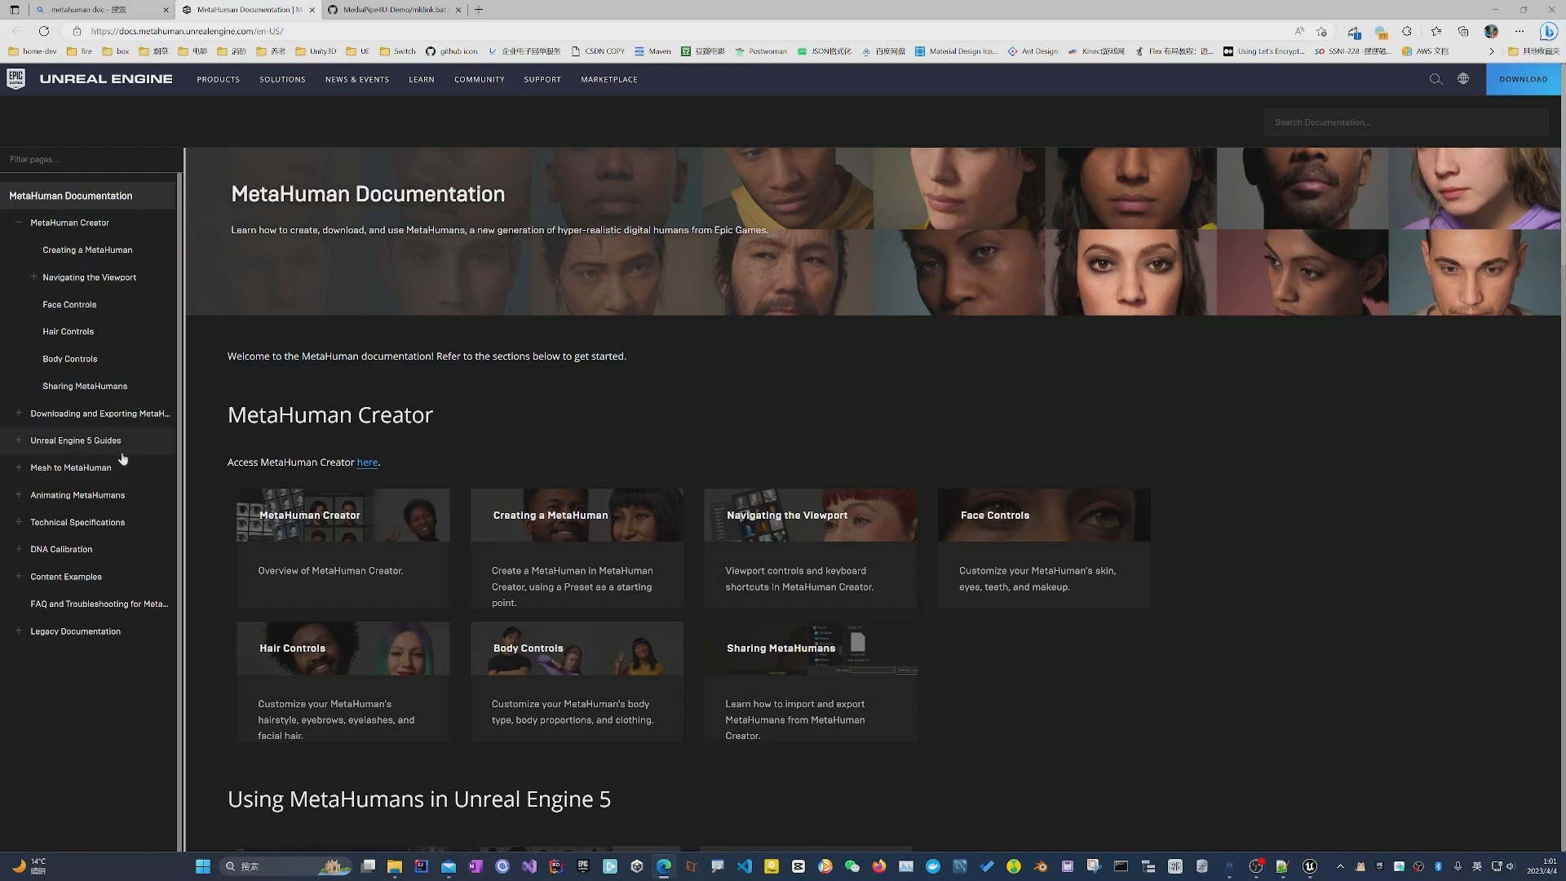
{"action": "left_click", "coordinate": [20, 496]}
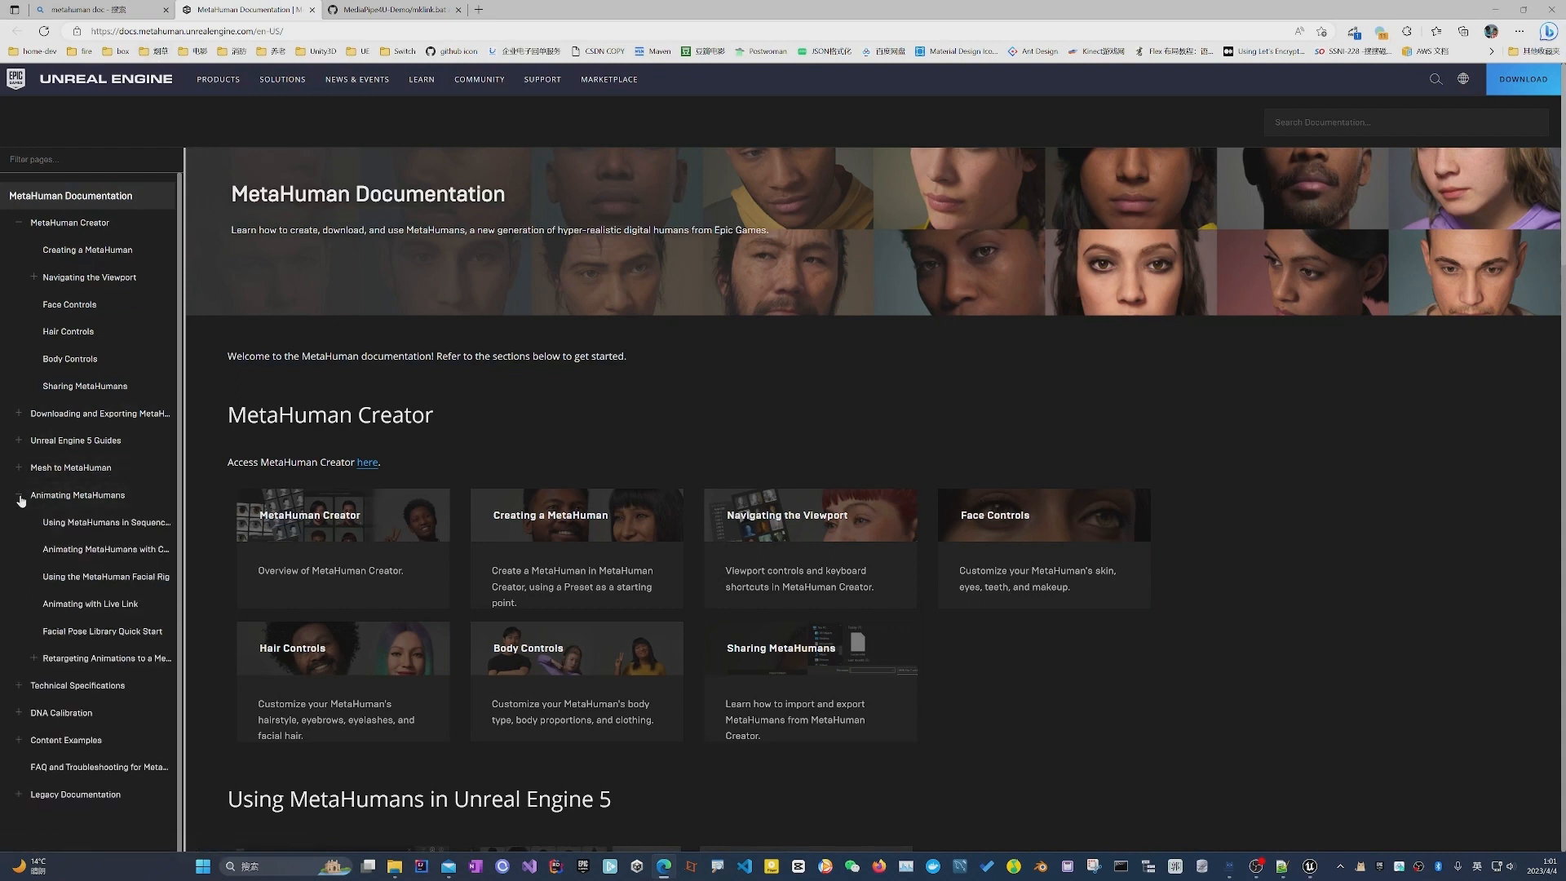
{"action": "left_click_drag", "start_coordinate": [187, 640], "coordinate": [351, 659]}
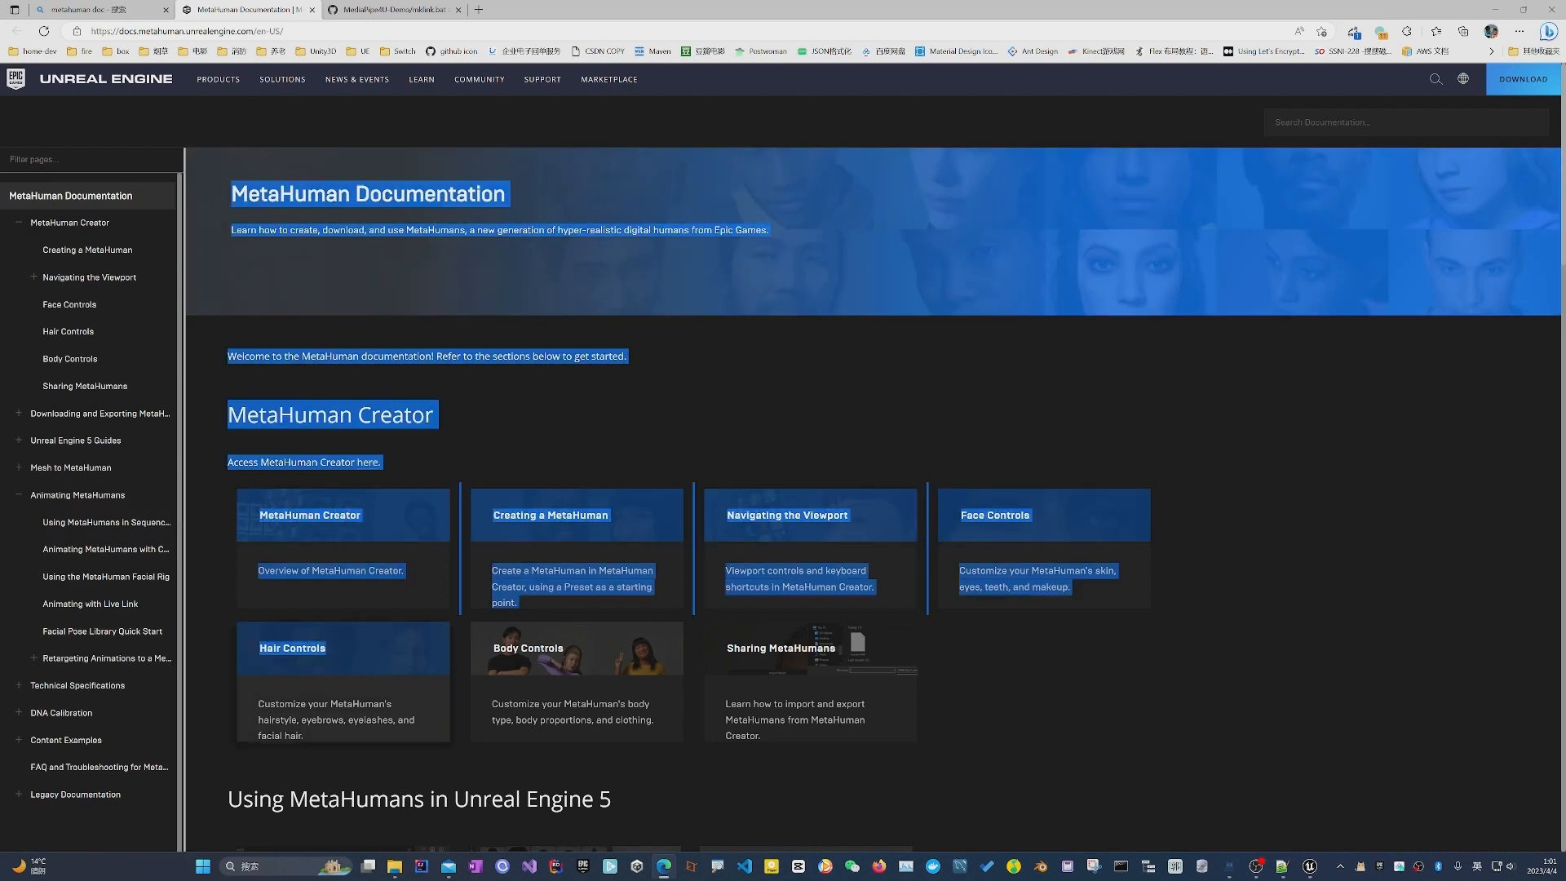
{"action": "left_click_drag", "start_coordinate": [186, 607], "coordinate": [307, 573]}
{"action": "left_click", "coordinate": [212, 597]}
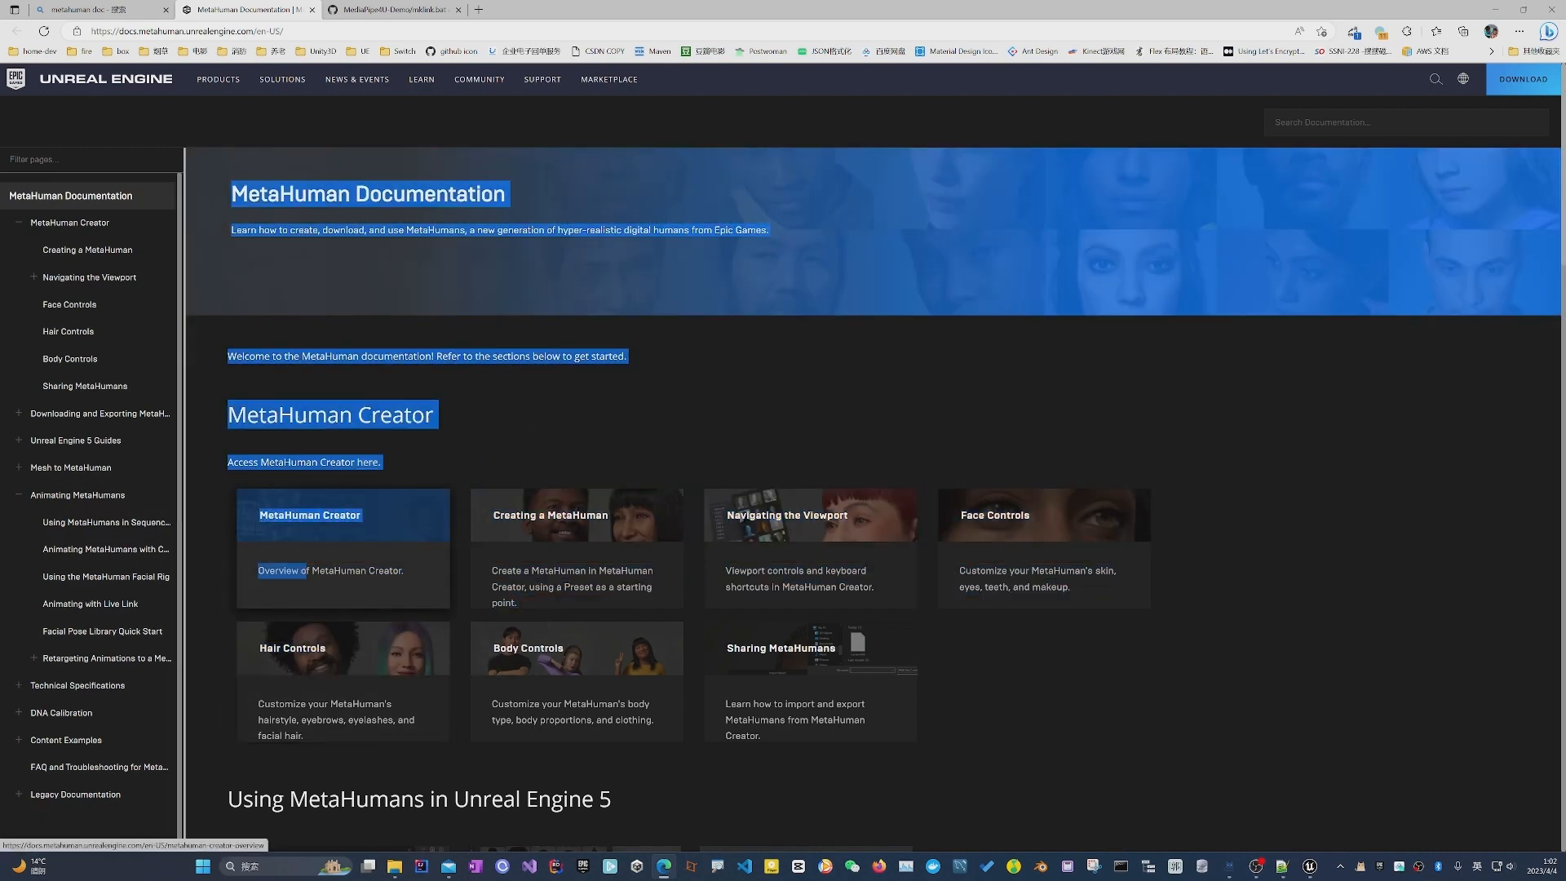
{"action": "left_click", "coordinate": [196, 575]}
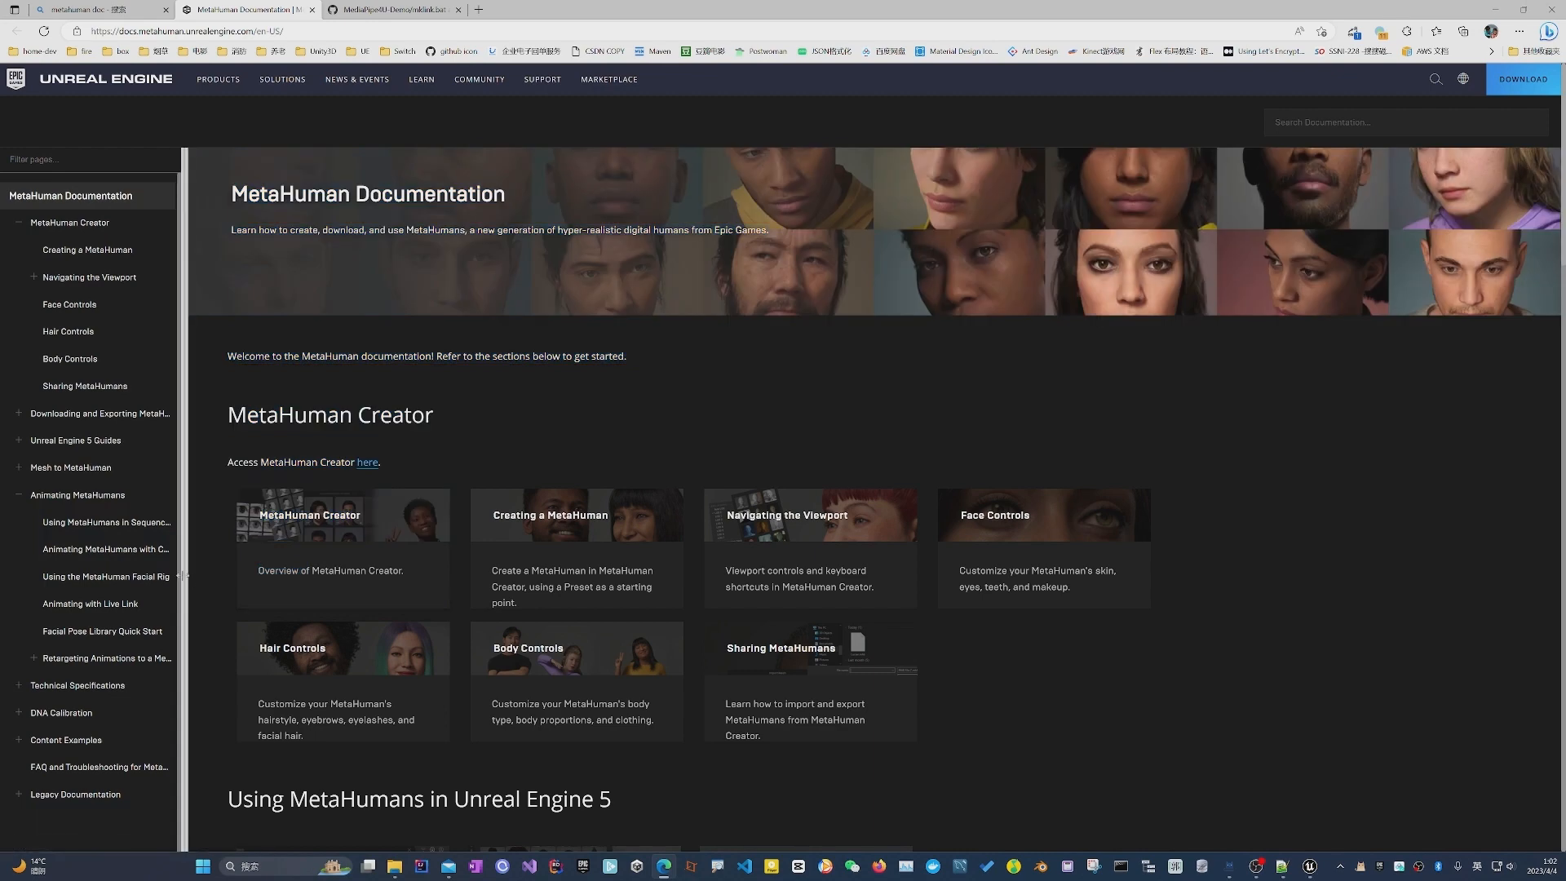
{"action": "left_click_drag", "start_coordinate": [187, 575], "coordinate": [229, 545]}
{"action": "scroll", "coordinate": [163, 644], "scroll_direction": "down", "scroll_amount": 3}
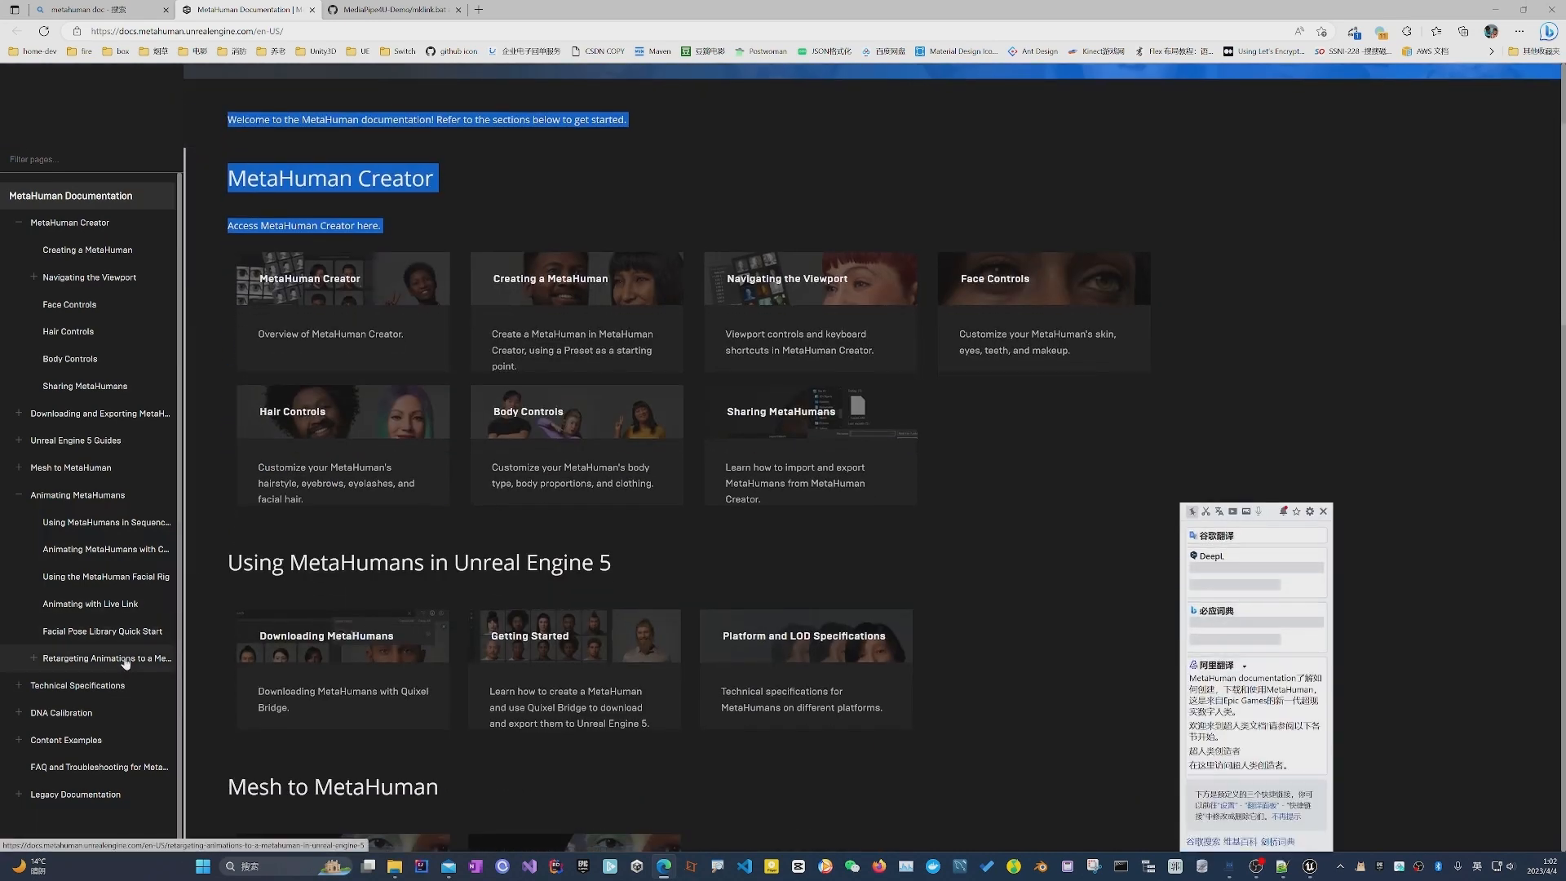
Open the Retargeting Animations to a MetaHuman page and widen the navigation sidebar so the full page titles fit.
{"action": "left_click", "coordinate": [125, 659]}
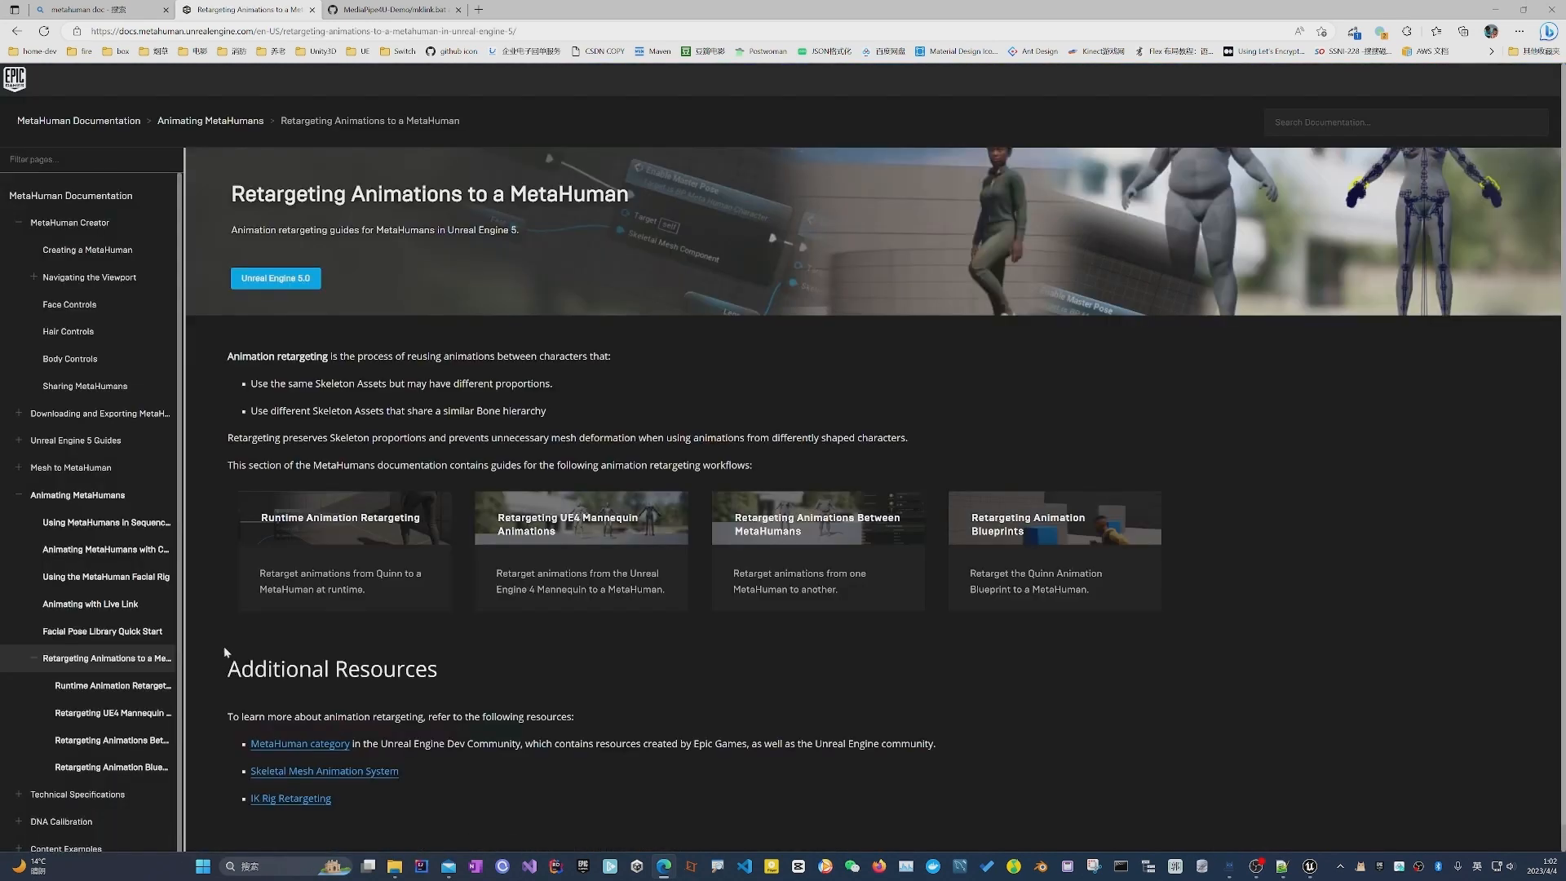
{"action": "left_click_drag", "start_coordinate": [183, 623], "coordinate": [262, 623]}
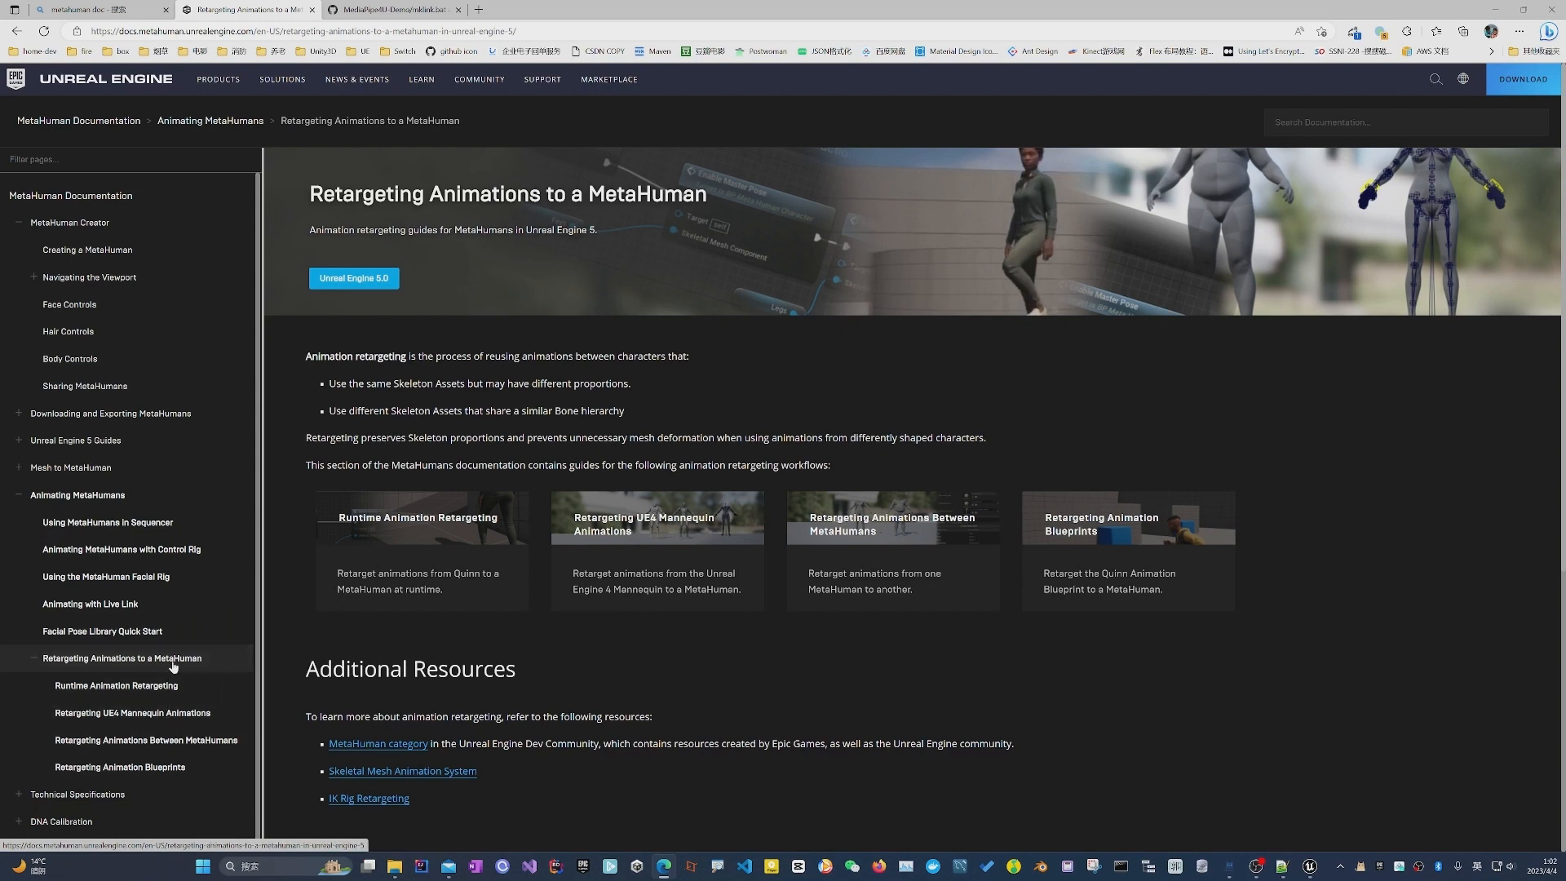
{"action": "scroll", "coordinate": [173, 665], "scroll_direction": "down", "scroll_amount": 1}
{"action": "scroll", "coordinate": [443, 425], "scroll_direction": "down", "scroll_amount": 1}
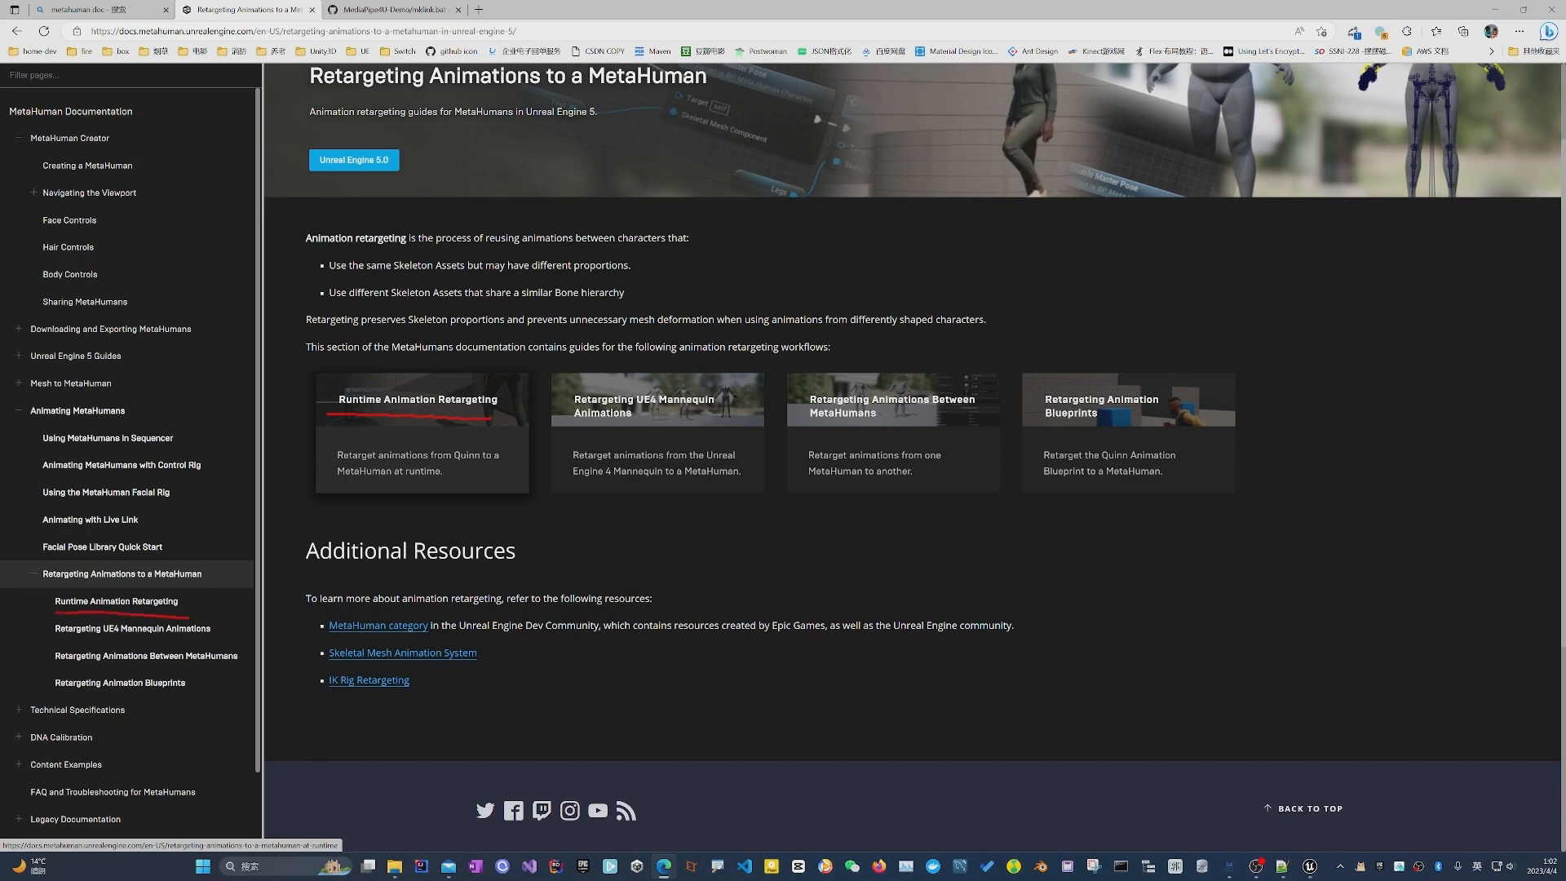
Open the Runtime Animation Retargeting guide, read its instructions for the controllable MetaHuman blueprint, and return to the Unreal blueprint editor.
{"action": "left_click", "coordinate": [411, 420]}
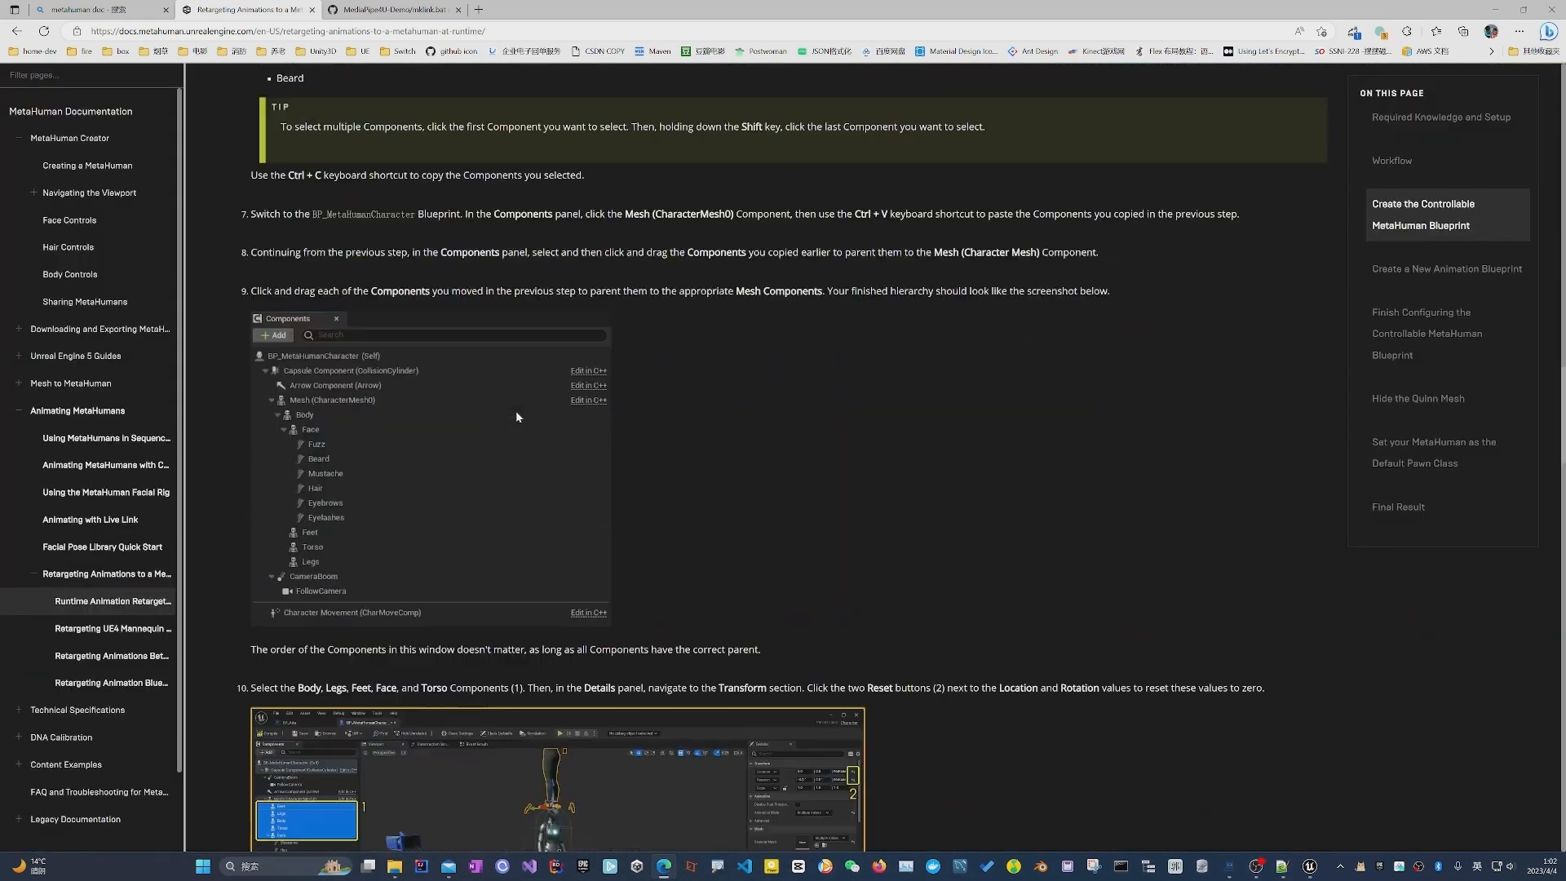
{"action": "scroll", "coordinate": [365, 276], "scroll_direction": "down", "scroll_amount": 3}
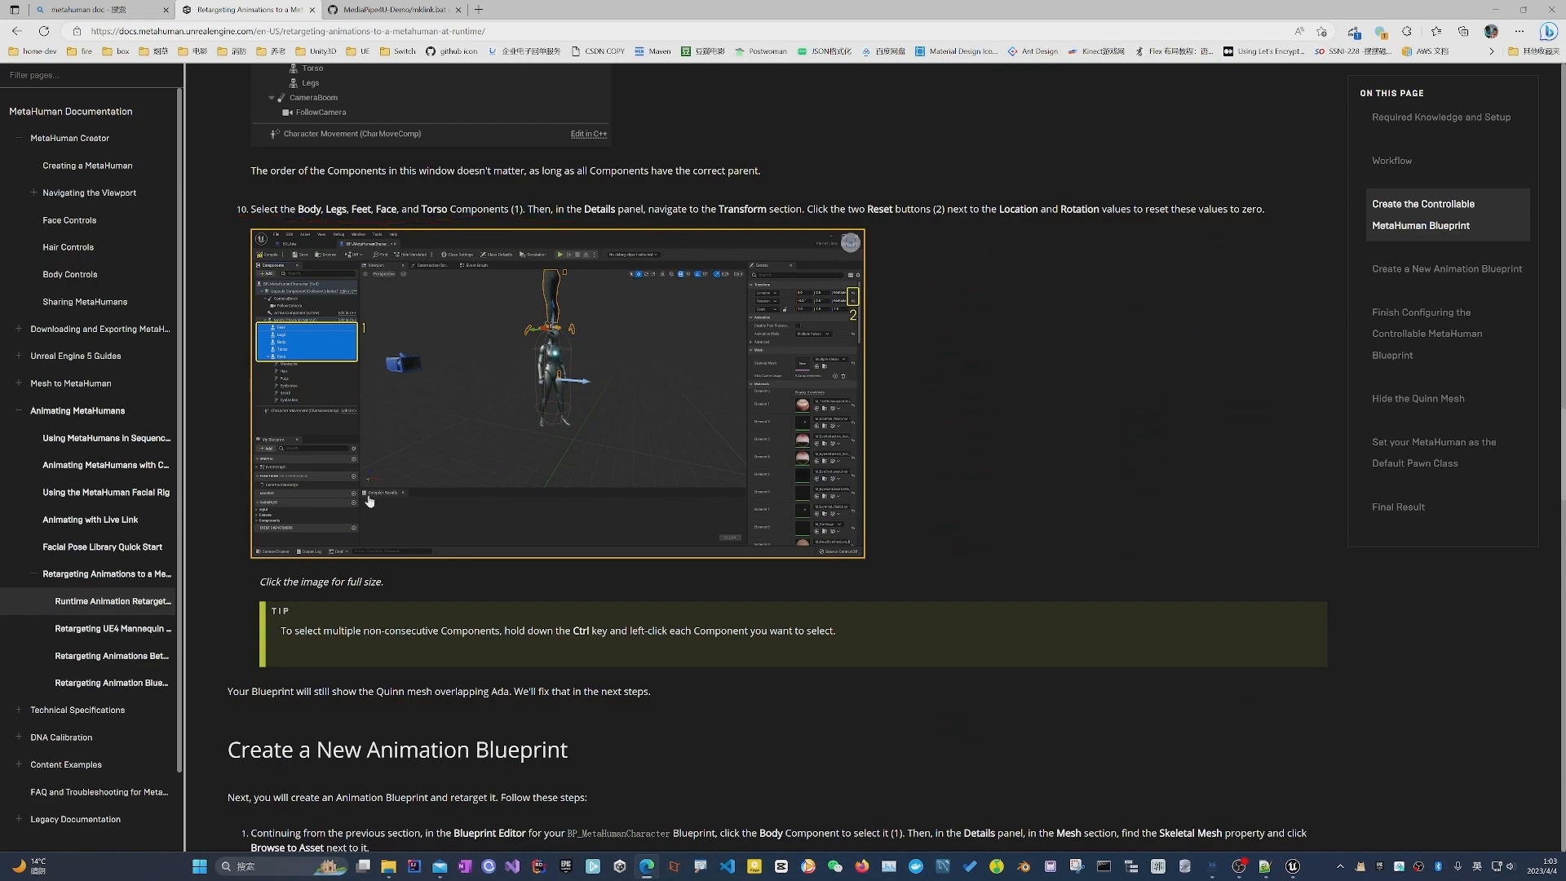
{"action": "scroll", "coordinate": [372, 440], "scroll_direction": "down", "scroll_amount": 7}
{"action": "scroll", "coordinate": [372, 441], "scroll_direction": "down", "scroll_amount": 15}
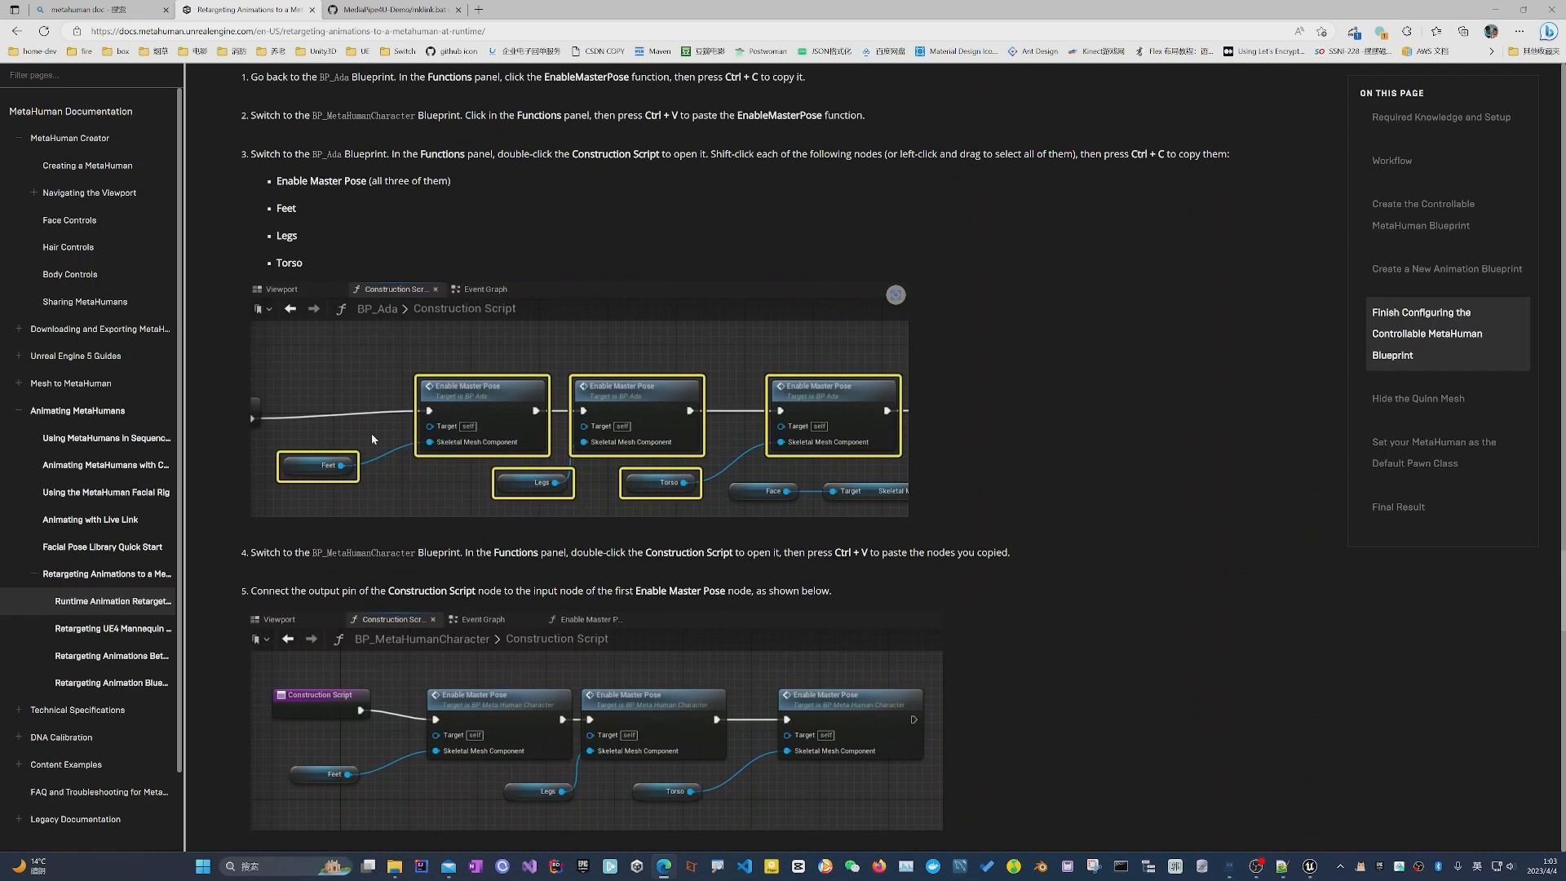
{"action": "scroll", "coordinate": [371, 439], "scroll_direction": "up", "scroll_amount": 1}
{"action": "left_click", "coordinate": [1492, 10]}
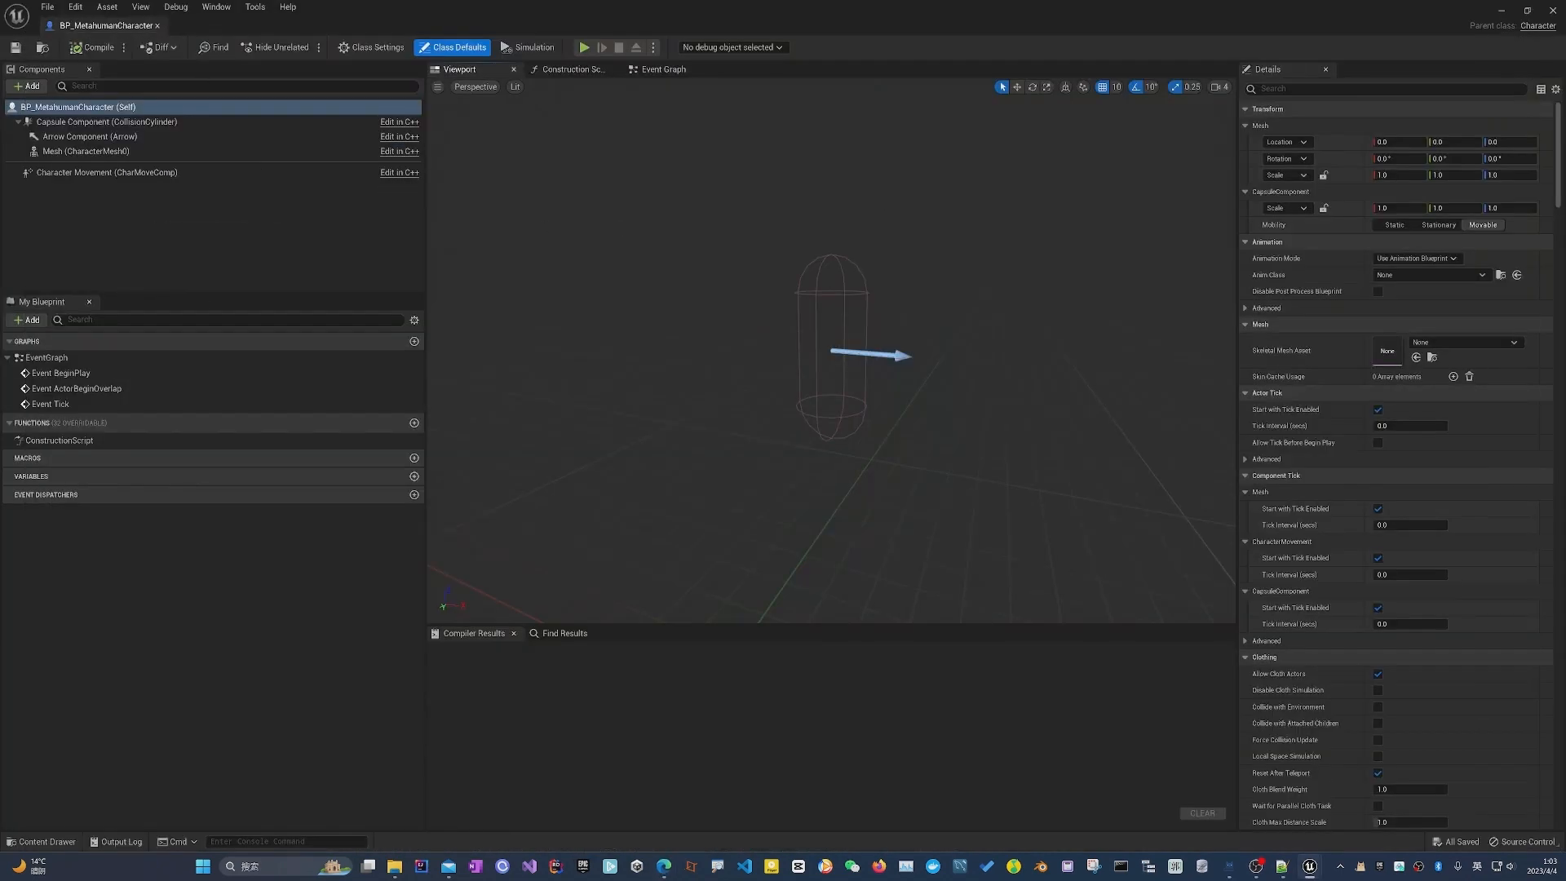
Dock the BP_MetahumanCharacter editor in the main editor window and open BP_HongQue_MHI from the MetaHumans/HongQue_MHI folder.
{"action": "left_click_drag", "start_coordinate": [111, 27], "coordinate": [228, 27]}
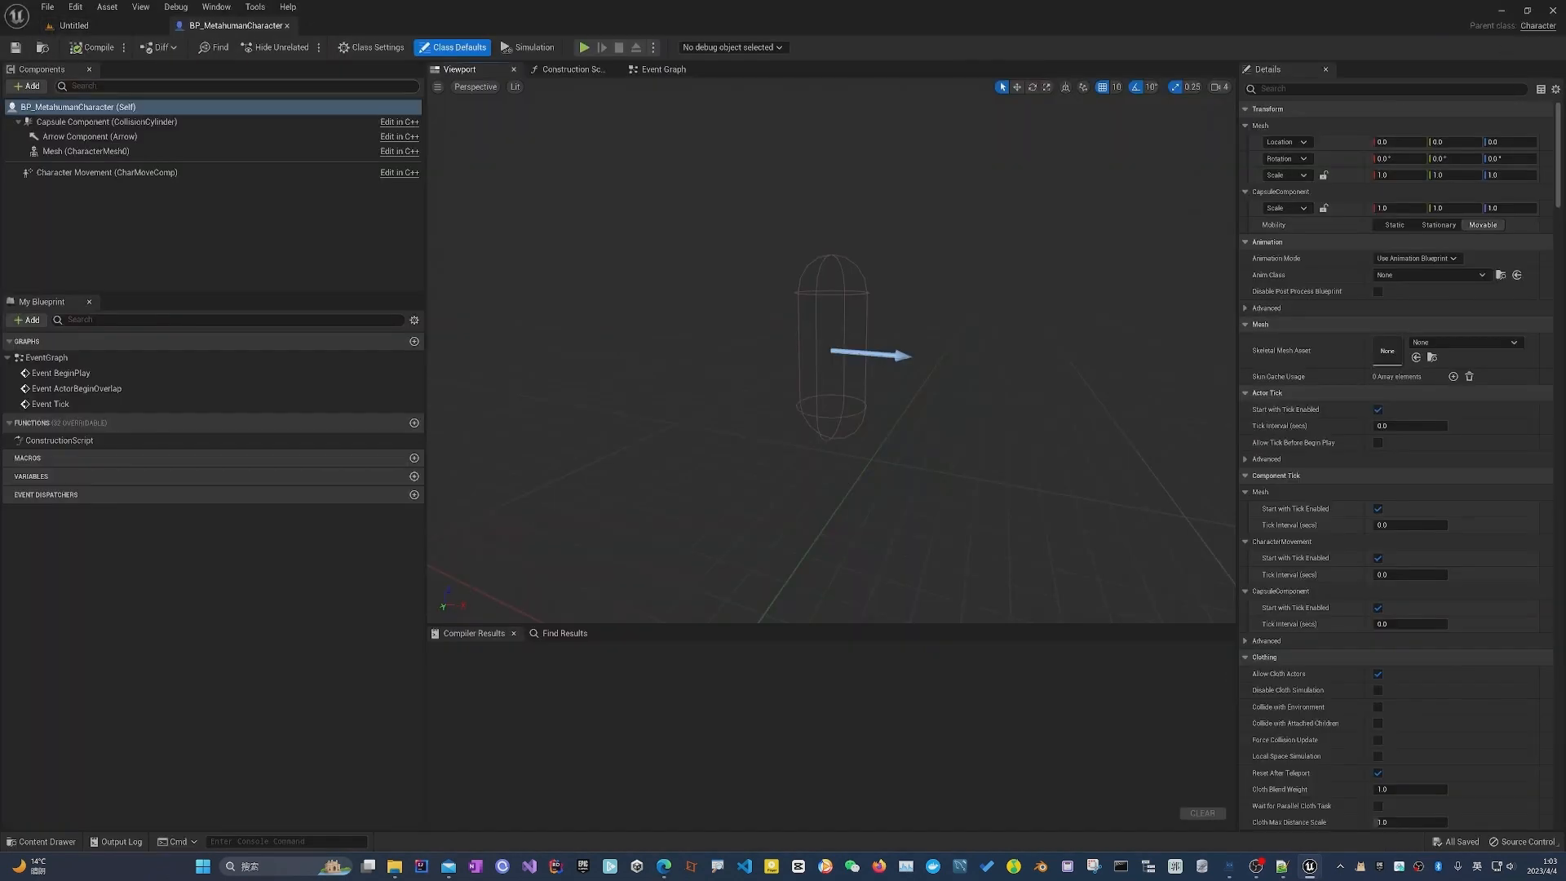
{"action": "left_click", "coordinate": [112, 25]}
{"action": "left_click", "coordinate": [45, 841]}
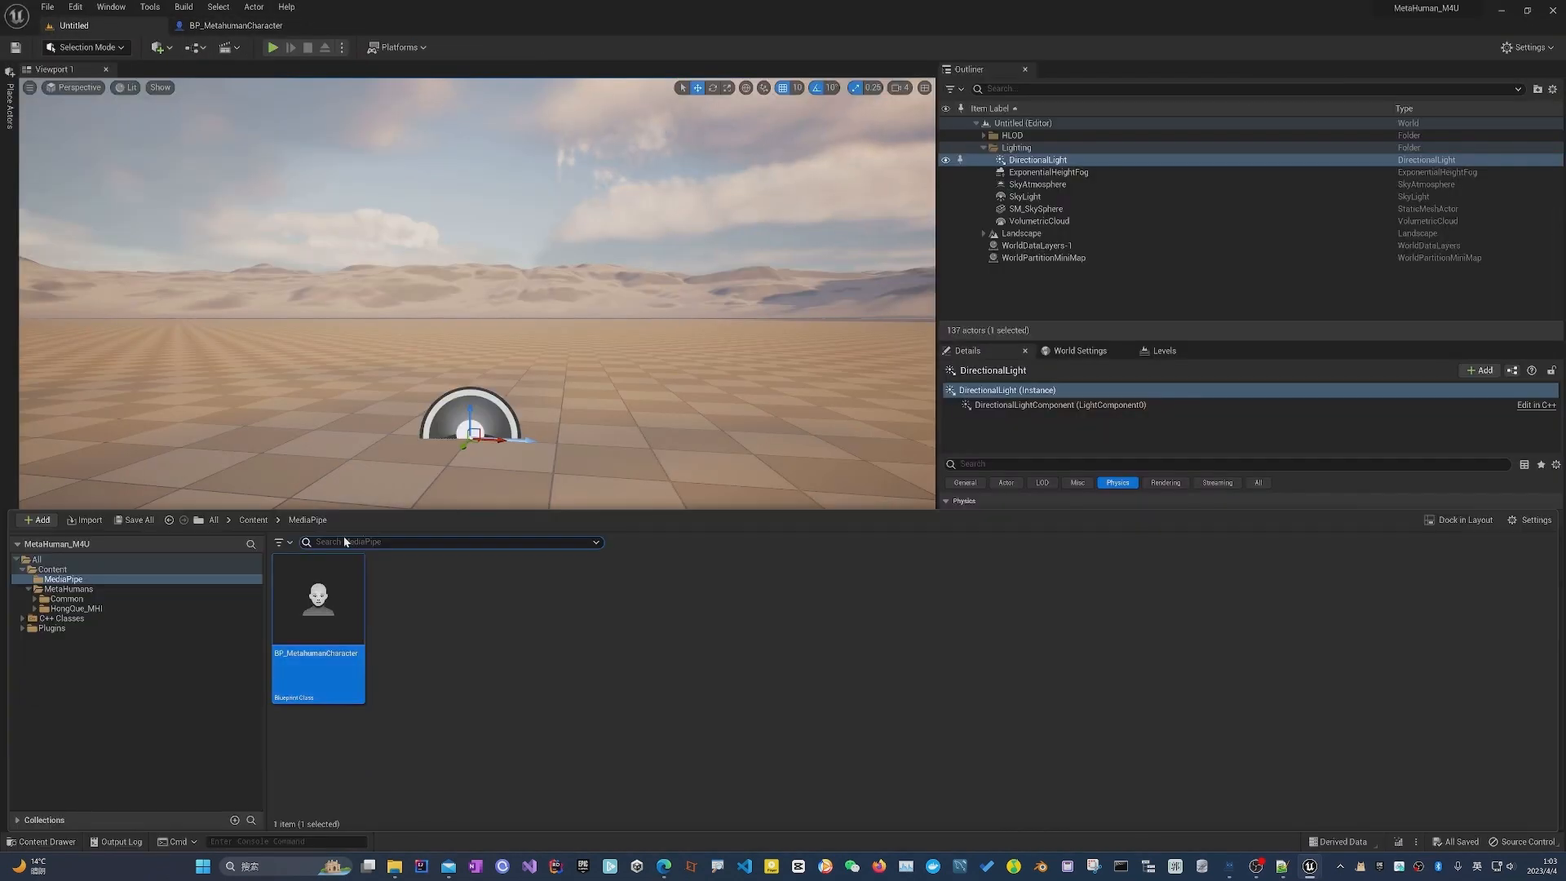
{"action": "left_click", "coordinate": [68, 589]}
{"action": "left_click", "coordinate": [76, 608]}
{"action": "left_click", "coordinate": [907, 599]}
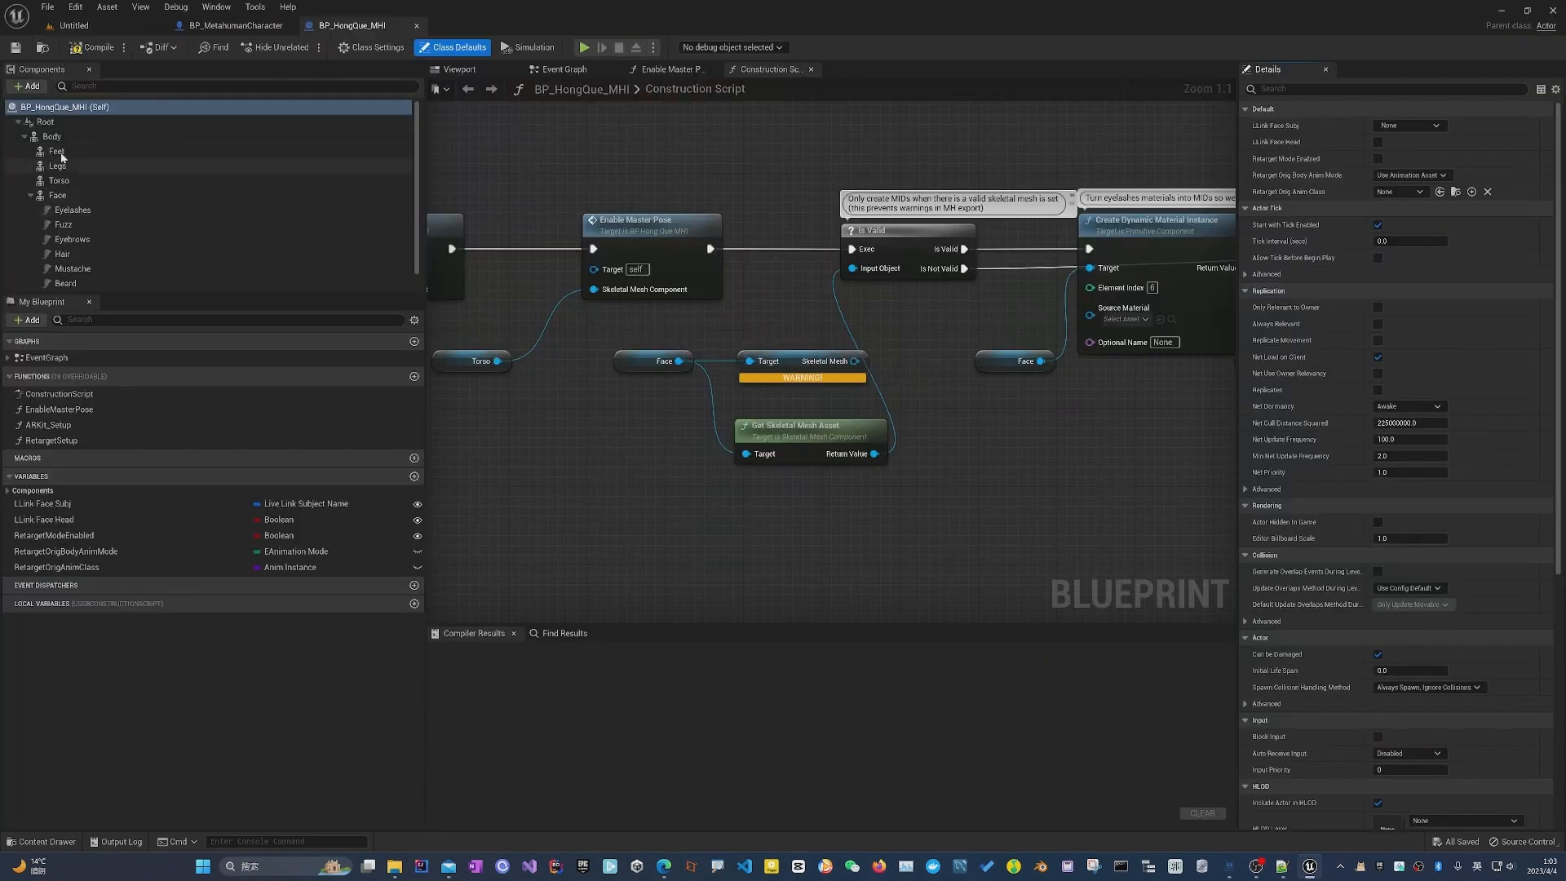
Copy the Body component together with all its child components in BP_HongQue_MHI.
{"action": "left_click", "coordinate": [138, 136]}
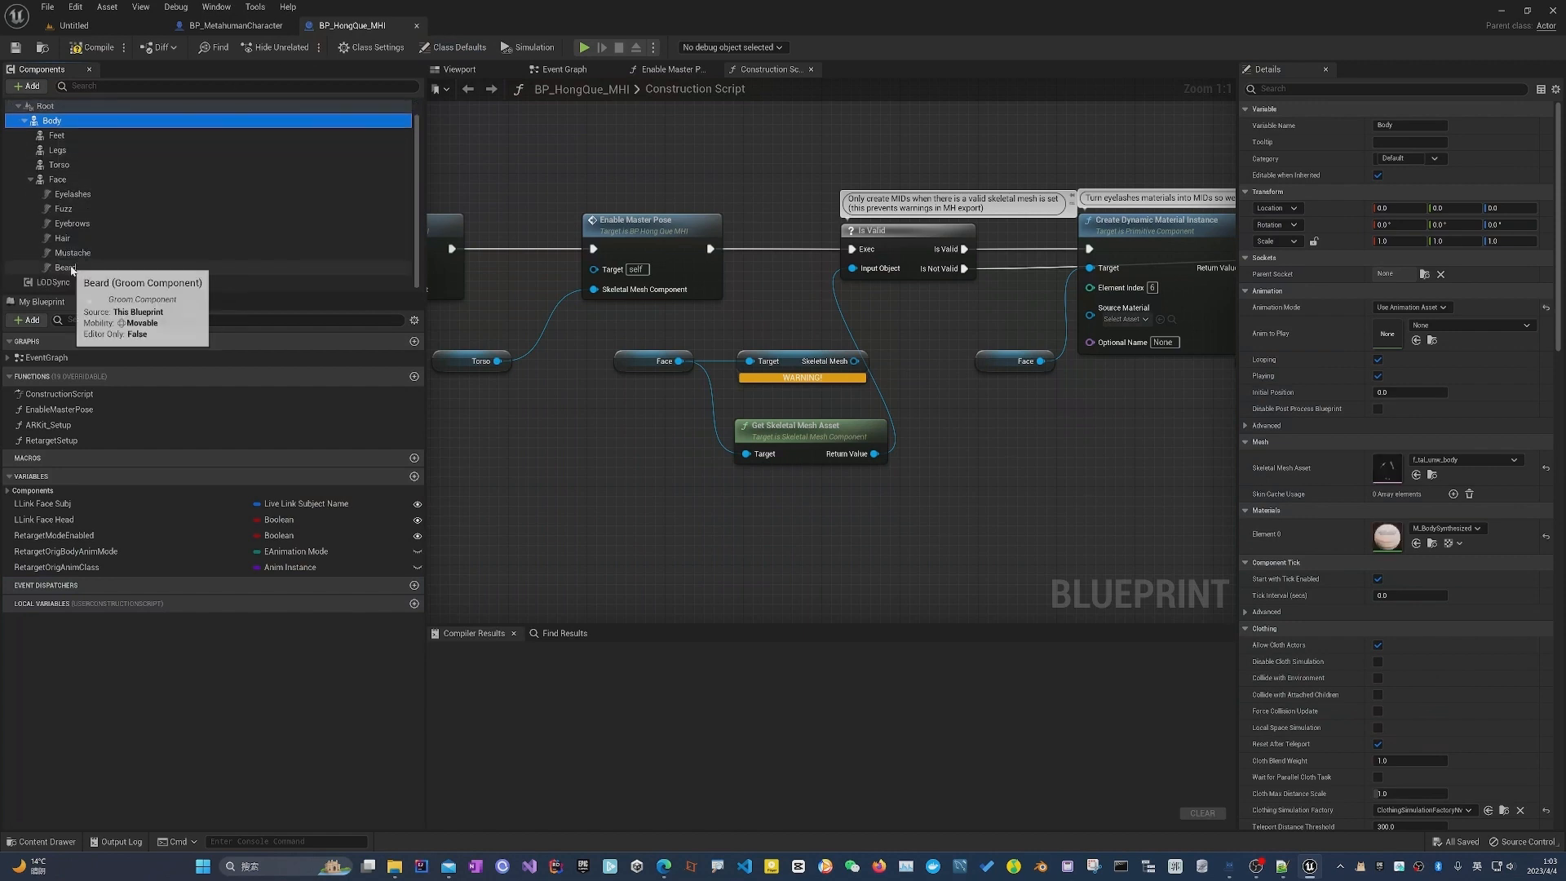
{"action": "left_click", "coordinate": [65, 283], "text": "shift"}
{"action": "right_click", "coordinate": [66, 178]}
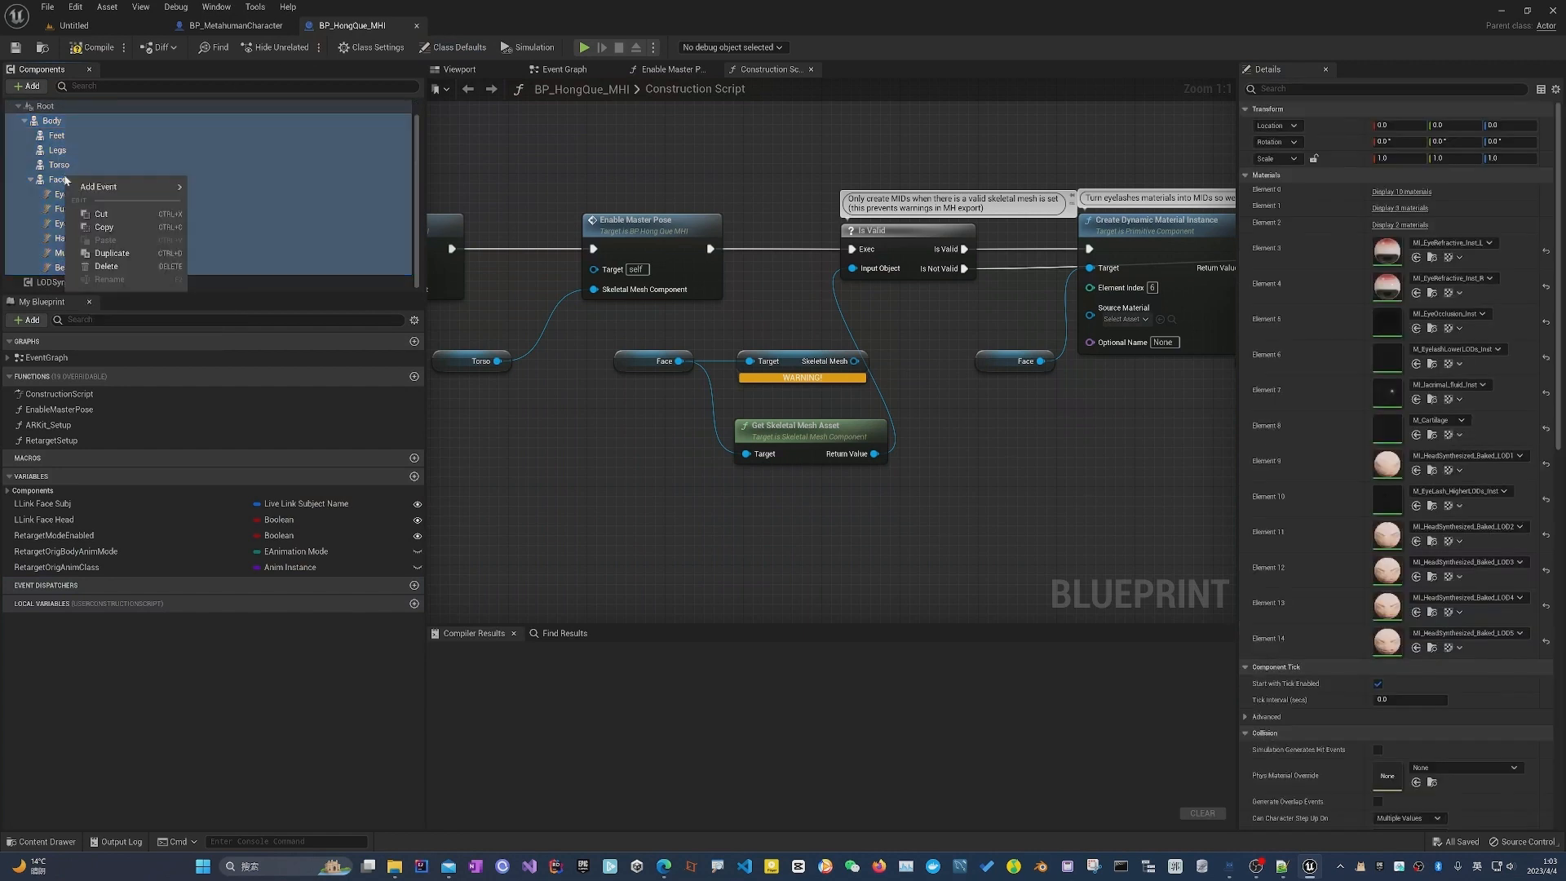
{"action": "left_click", "coordinate": [102, 227]}
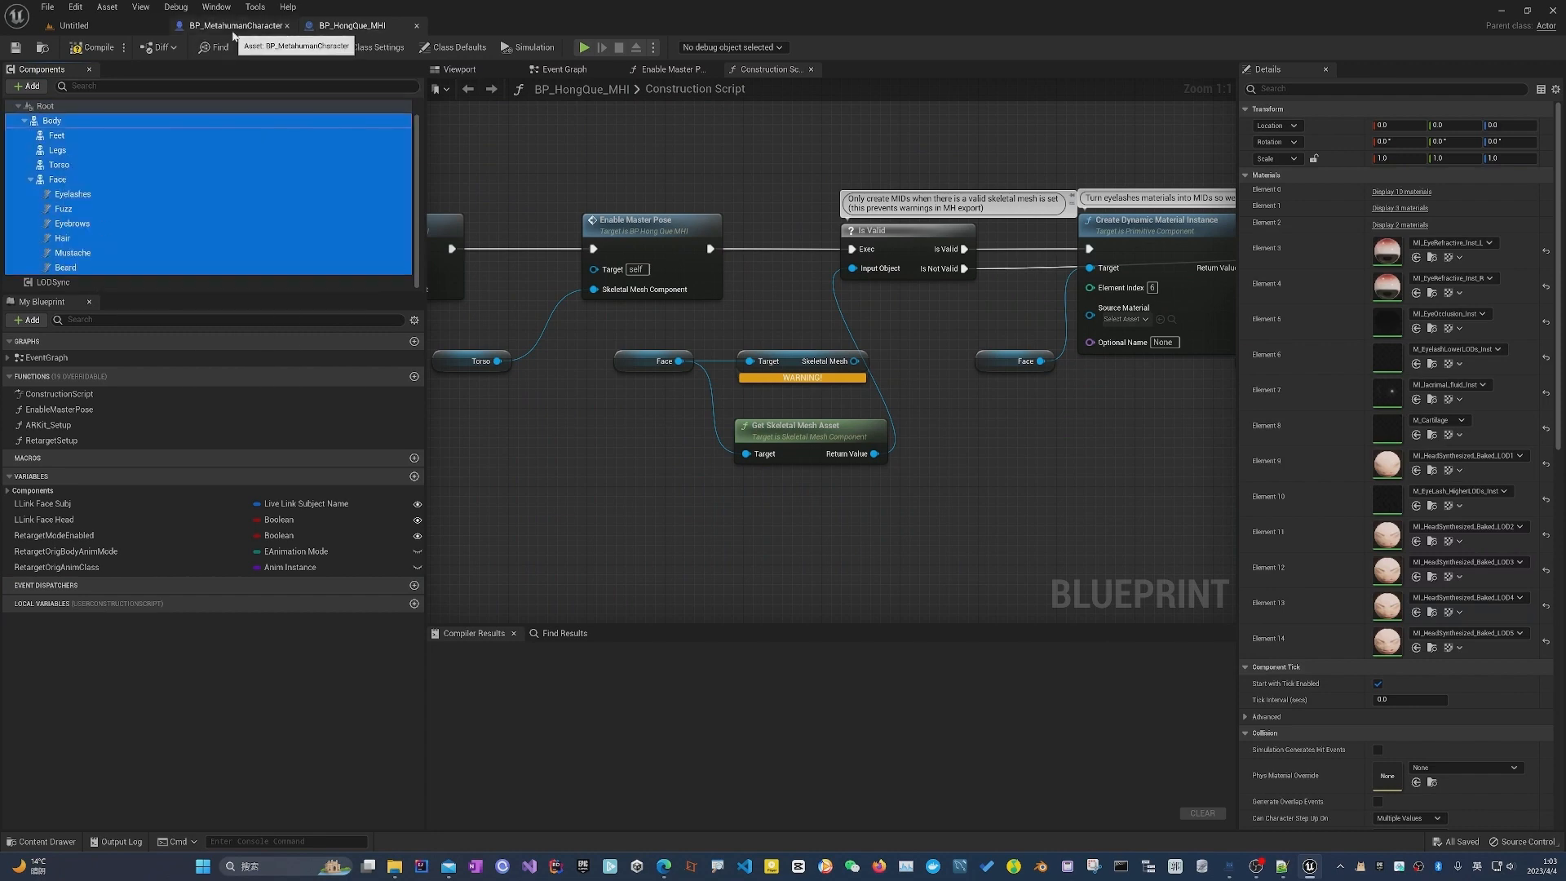
Copy only the components below Body in BP_HongQue_MHI, from Feet, Legs, Torso and Face through Beard.
{"action": "left_click", "coordinate": [58, 135]}
{"action": "left_click", "coordinate": [78, 267], "text": "shift"}
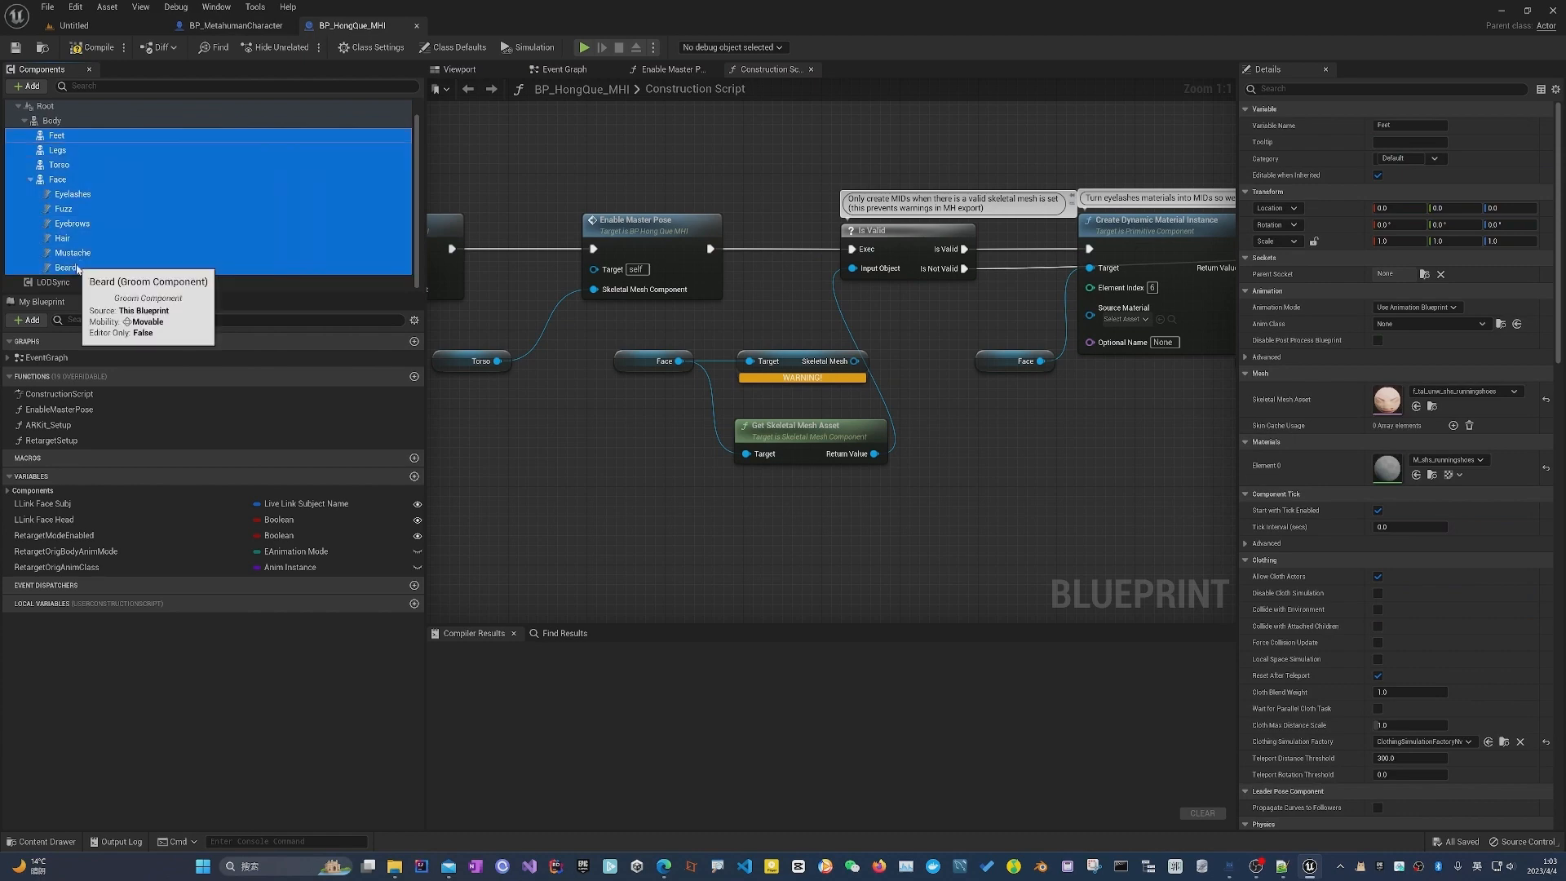
{"action": "right_click", "coordinate": [66, 186]}
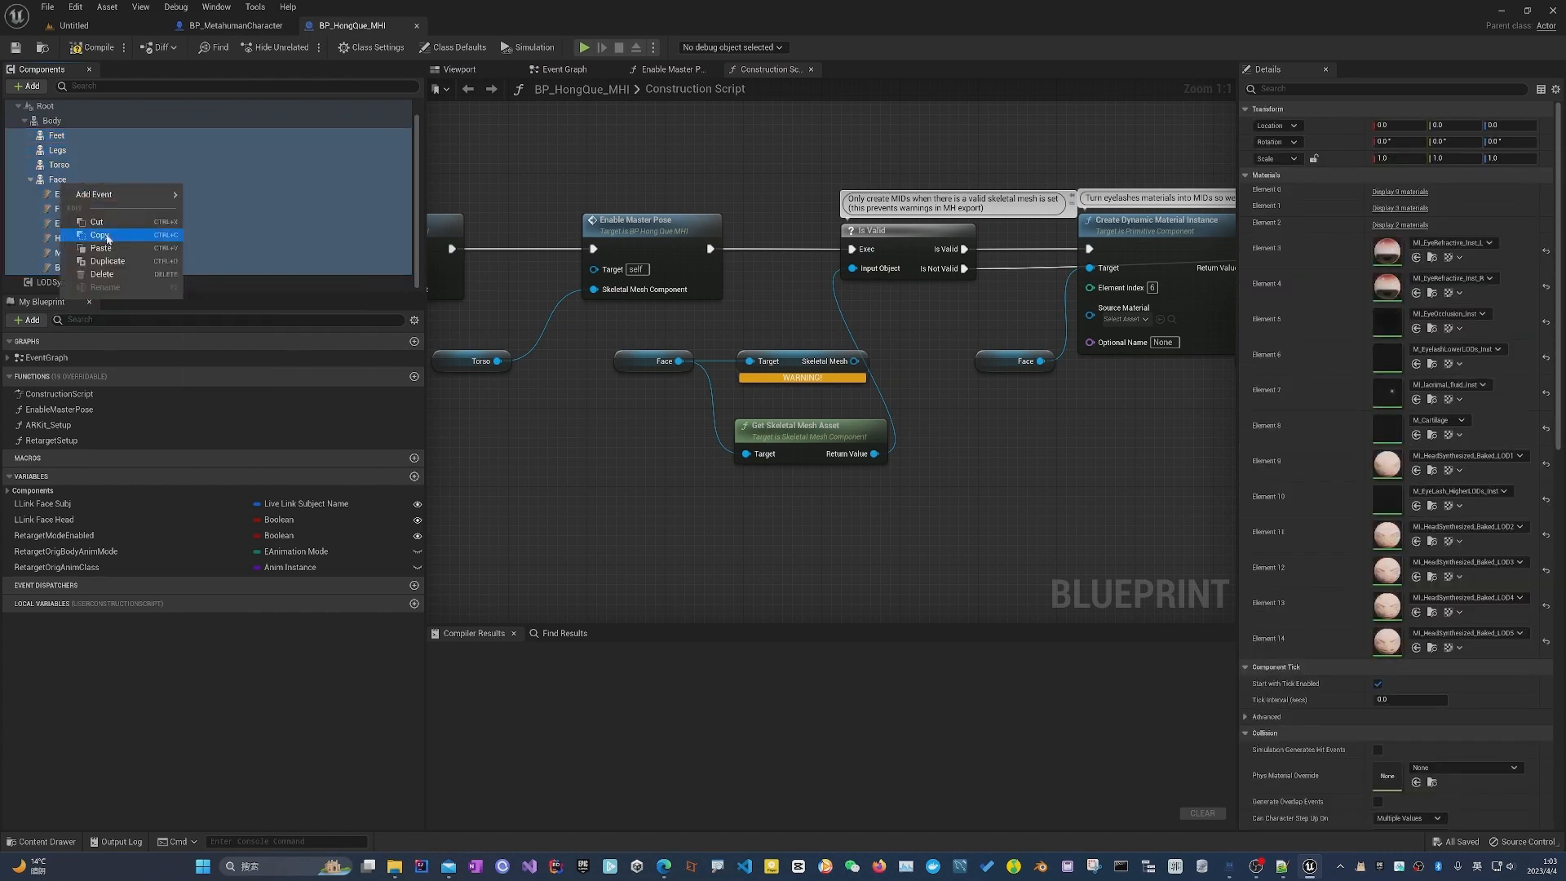
{"action": "left_click", "coordinate": [104, 236]}
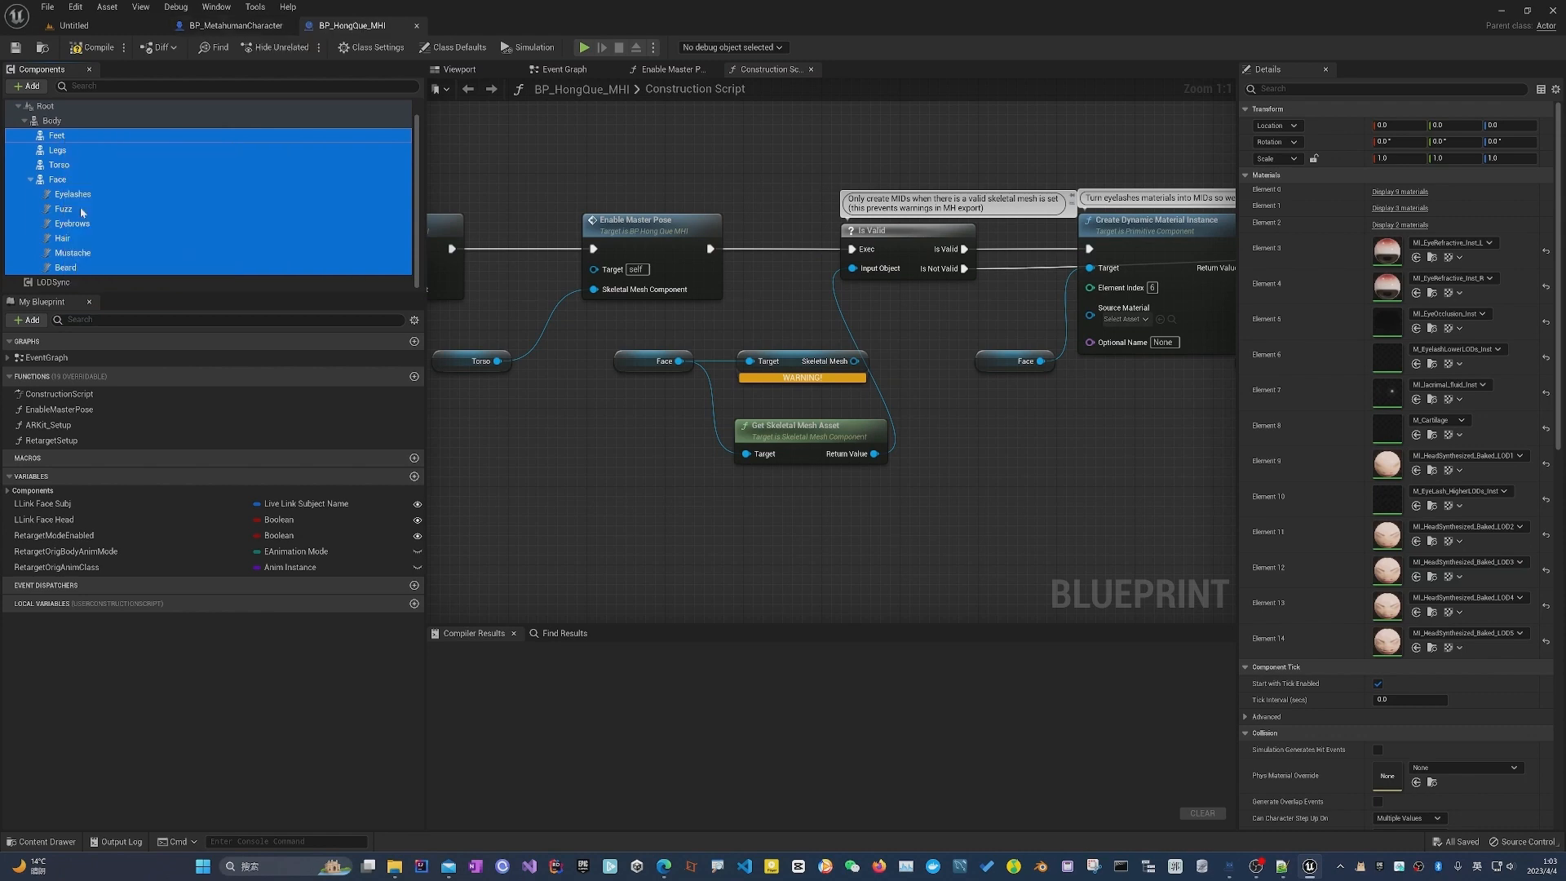
Paste the copied components into BP_MetahumanCharacter and parent them all to Mesh (CharacterMesh0).
{"action": "left_click", "coordinate": [236, 25]}
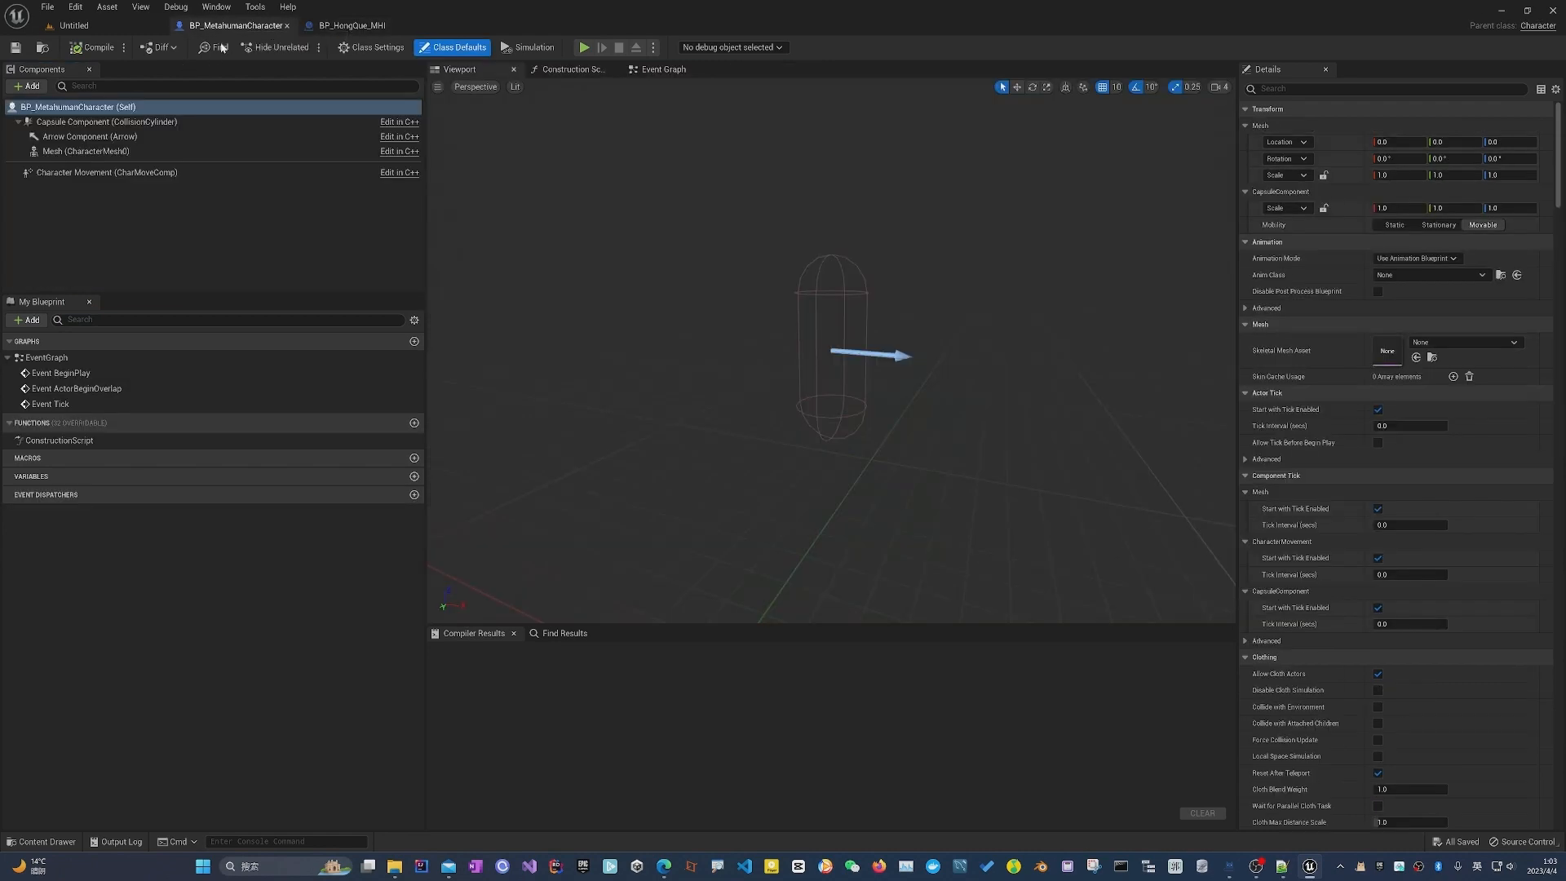
{"action": "left_click", "coordinate": [71, 152]}
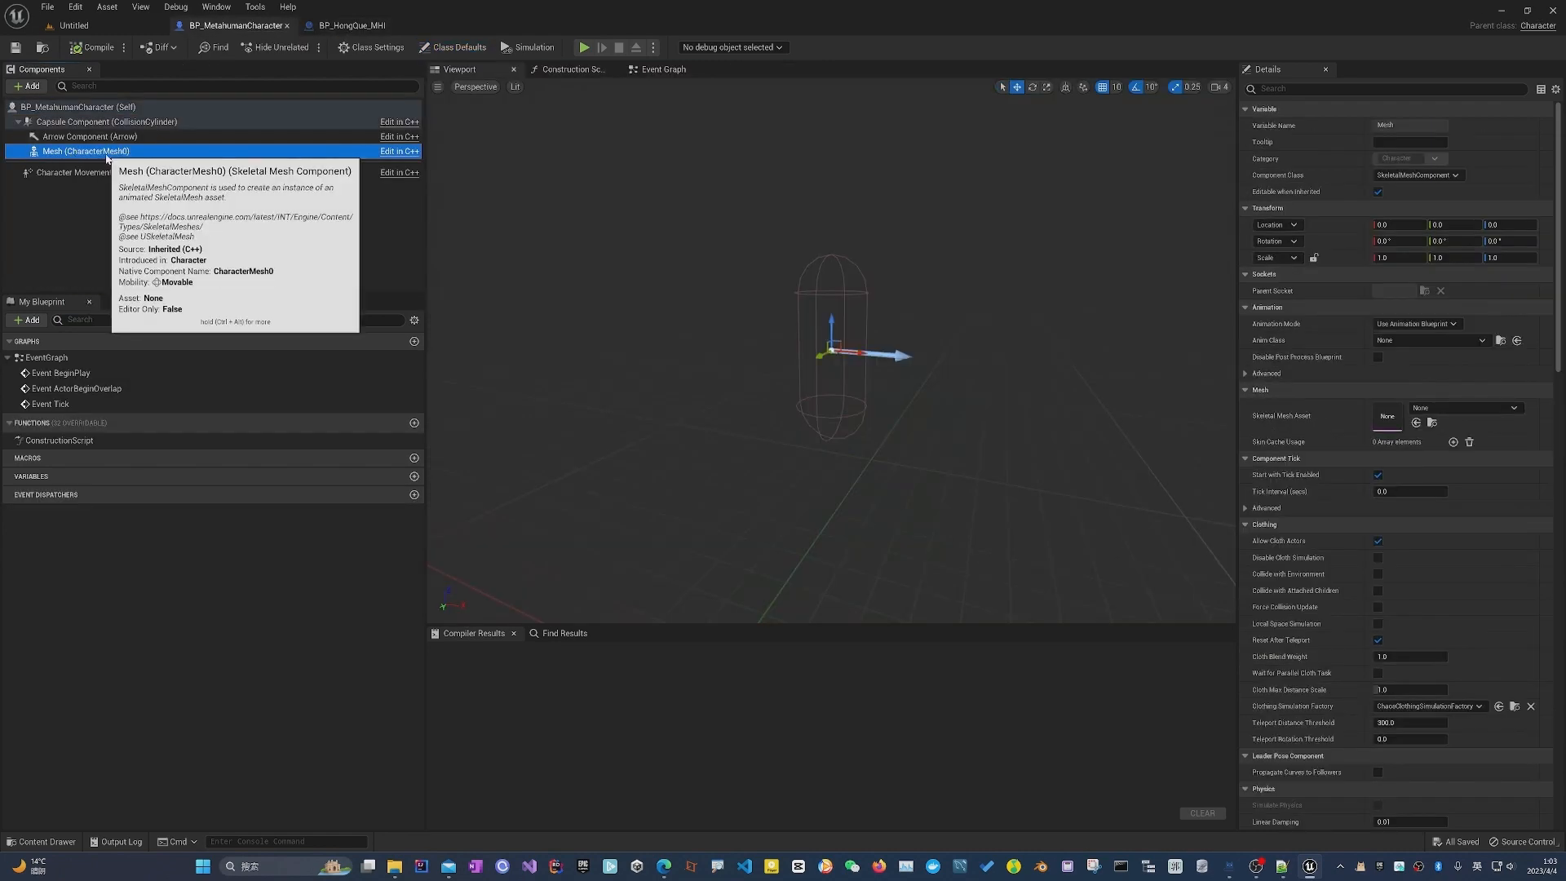
{"action": "key", "text": "ctrl+v"}
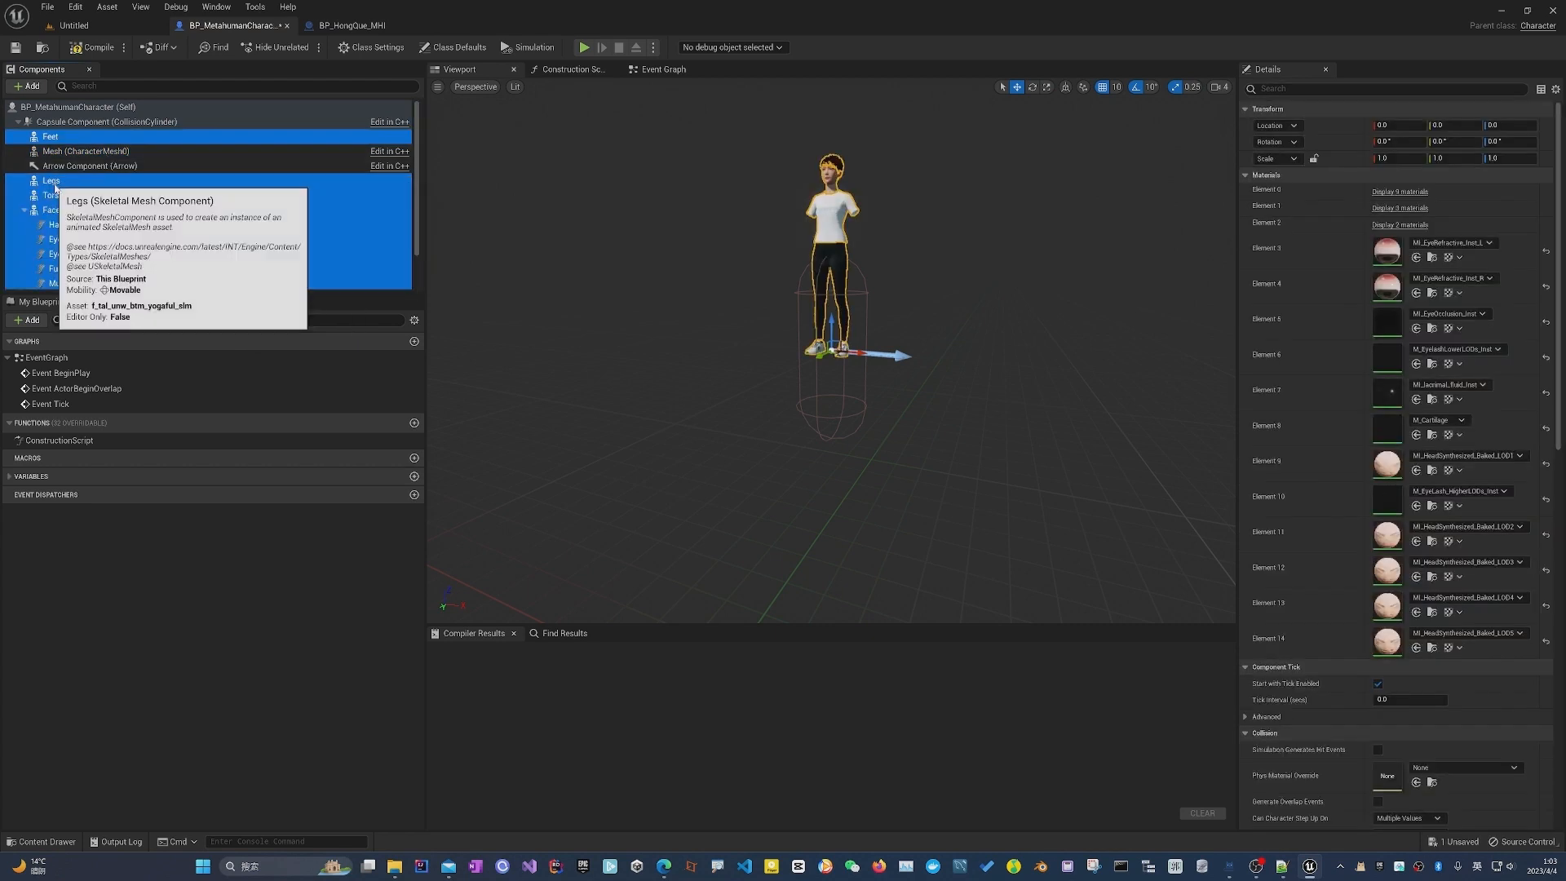
{"action": "left_click_drag", "start_coordinate": [55, 190], "coordinate": [93, 153]}
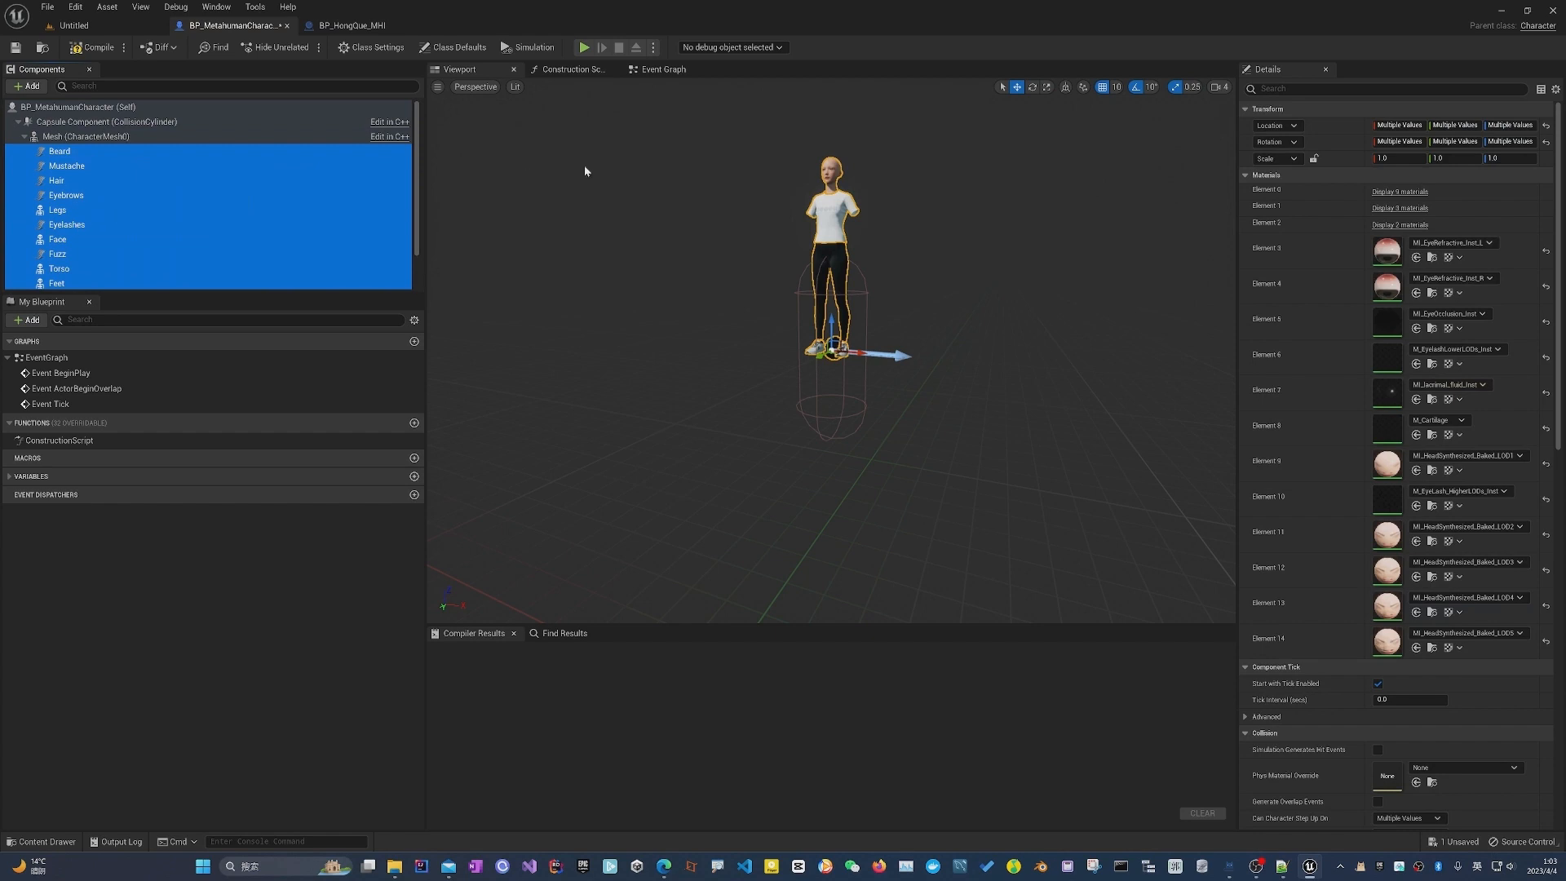
Parent the Beard, Mustache, Hair, Eyebrows, Eyelashes and Fuzz groom components to the Face component.
{"action": "left_click", "coordinate": [56, 180]}
{"action": "left_click", "coordinate": [64, 153]}
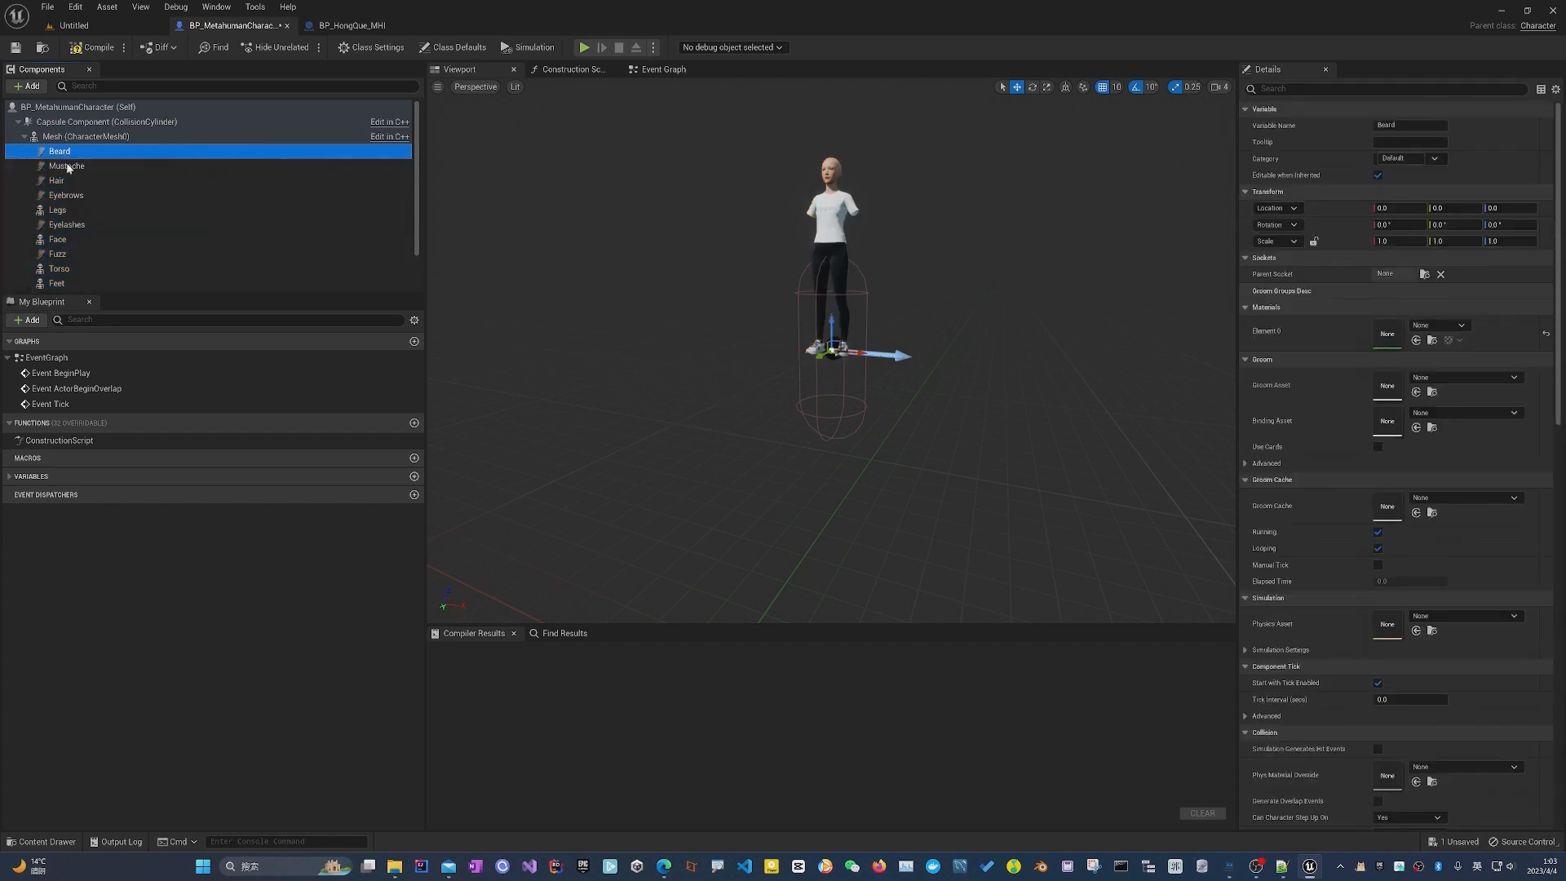
{"action": "left_click", "coordinate": [65, 195], "text": "shift"}
{"action": "scroll", "coordinate": [73, 229], "scroll_direction": "down", "scroll_amount": 2}
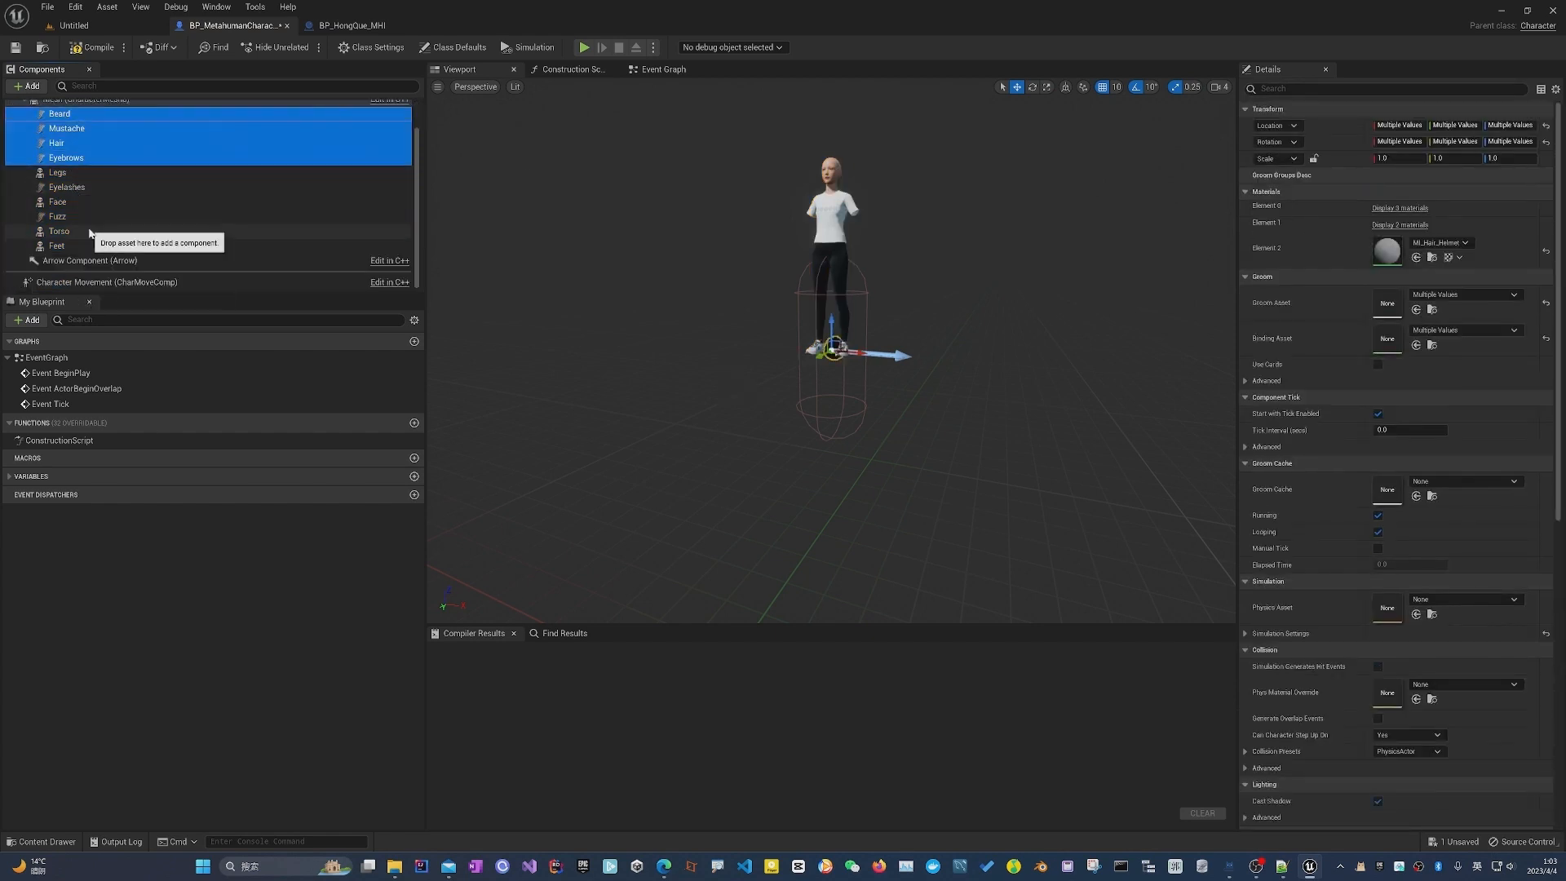
{"action": "scroll", "coordinate": [90, 233], "scroll_direction": "up", "scroll_amount": 1}
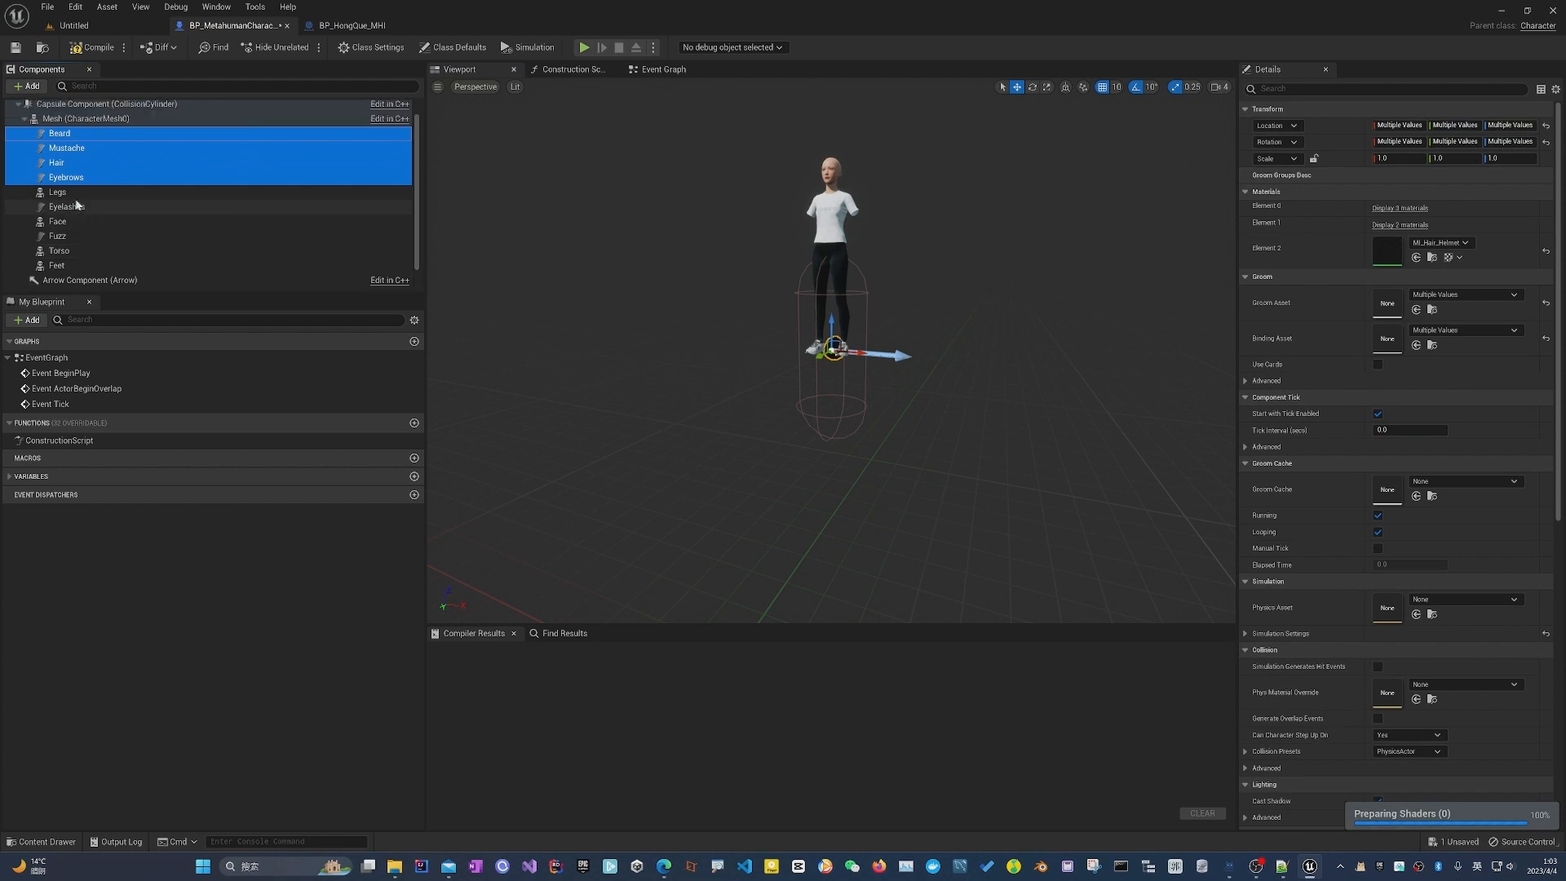
{"action": "left_click", "coordinate": [77, 207], "text": "ctrl"}
{"action": "left_click", "coordinate": [70, 237], "text": "ctrl"}
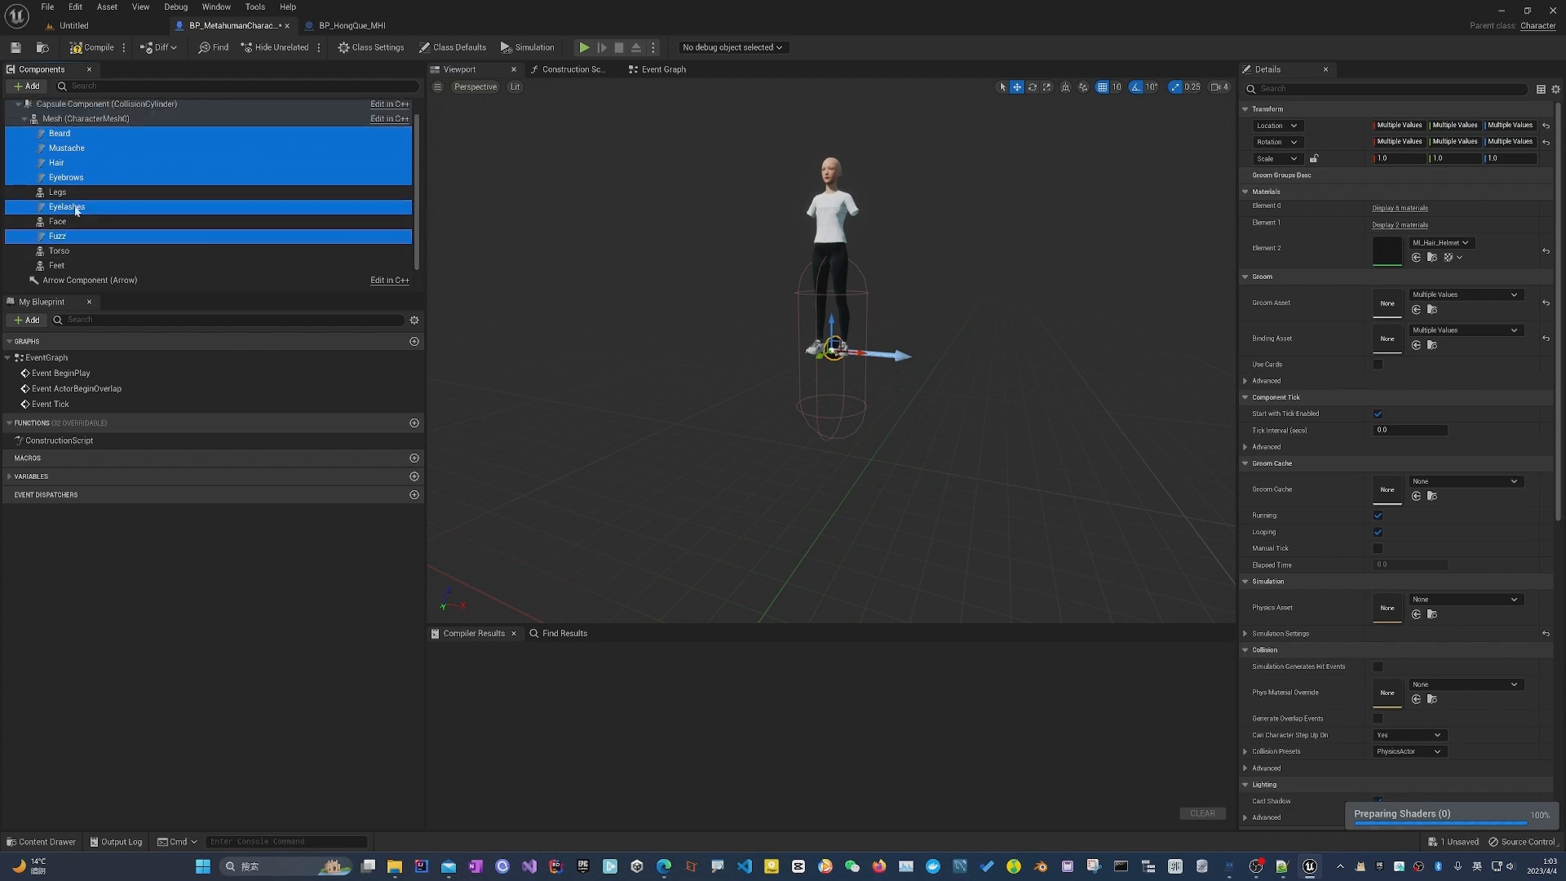
{"action": "mouse_move", "coordinate": [76, 211]}
{"action": "left_mouse_down"}
{"action": "mouse_move", "coordinate": [67, 235]}
{"action": "mouse_move", "coordinate": [61, 221]}
{"action": "left_mouse_up"}
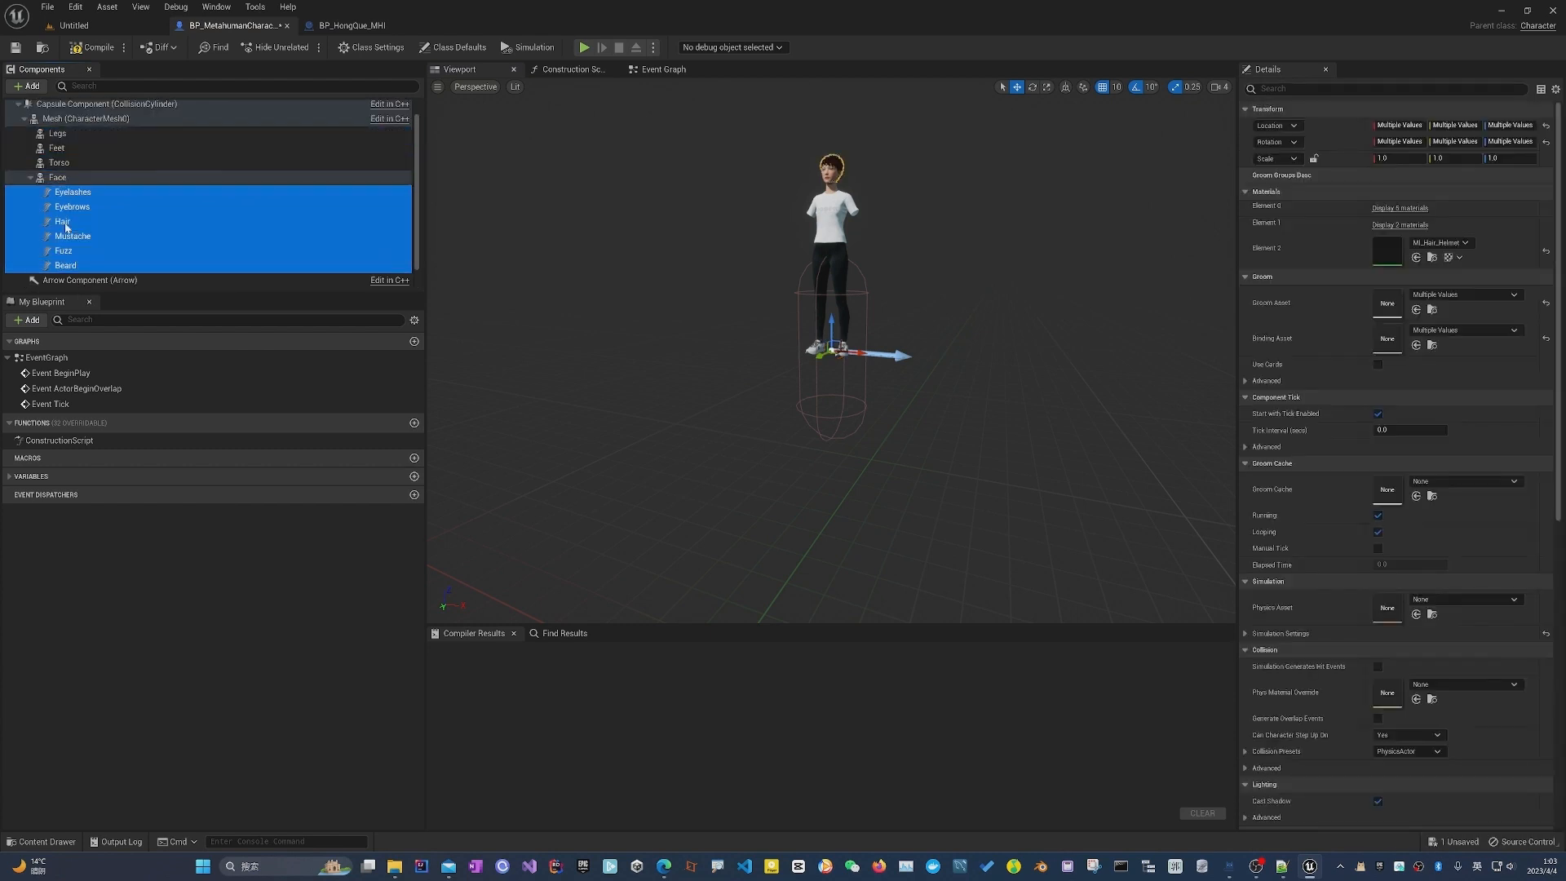
Compare the component hierarchy of BP_MetahumanCharacter with that of BP_HongQue_MHI and return to BP_MetahumanCharacter.
{"action": "left_click", "coordinate": [78, 178]}
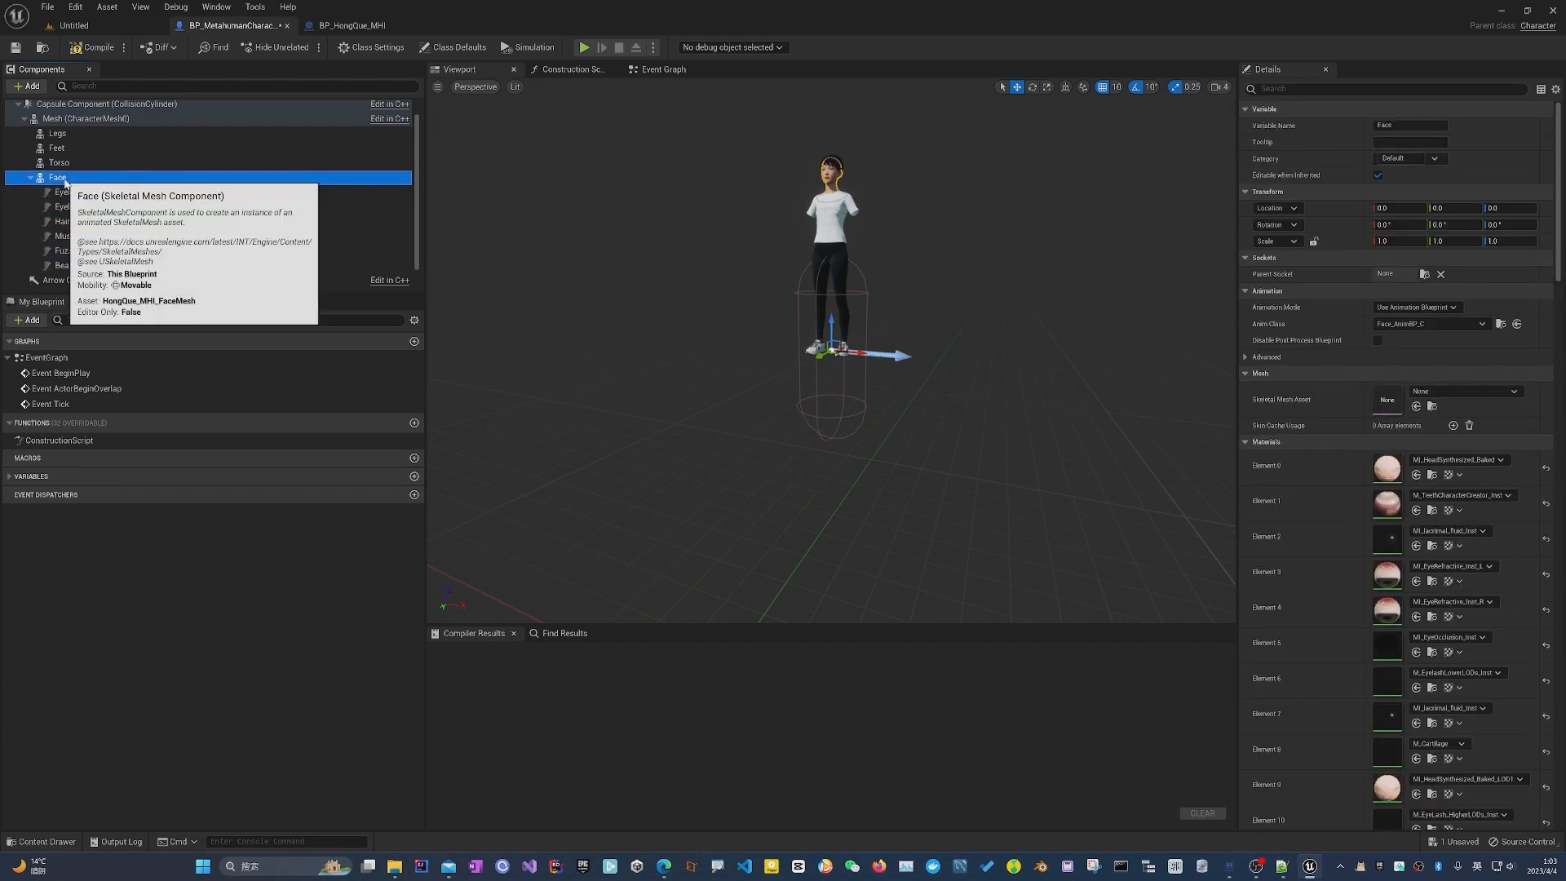
{"action": "scroll", "coordinate": [147, 214], "scroll_direction": "up", "scroll_amount": 1}
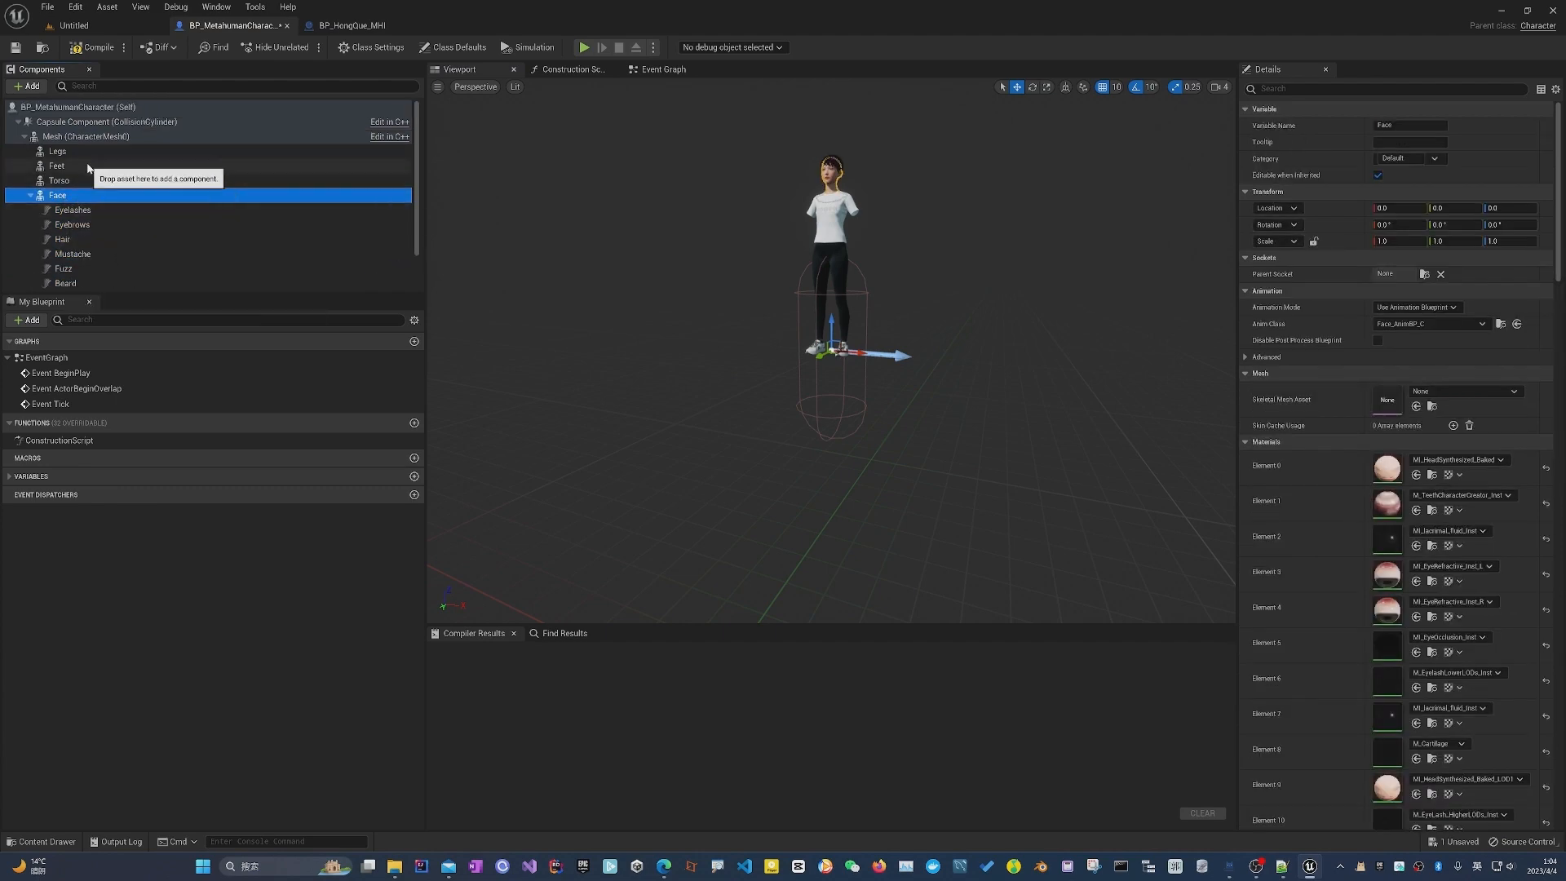
{"action": "left_click_drag", "start_coordinate": [84, 165], "coordinate": [125, 197]}
{"action": "scroll", "coordinate": [124, 198], "scroll_direction": "up", "scroll_amount": 1}
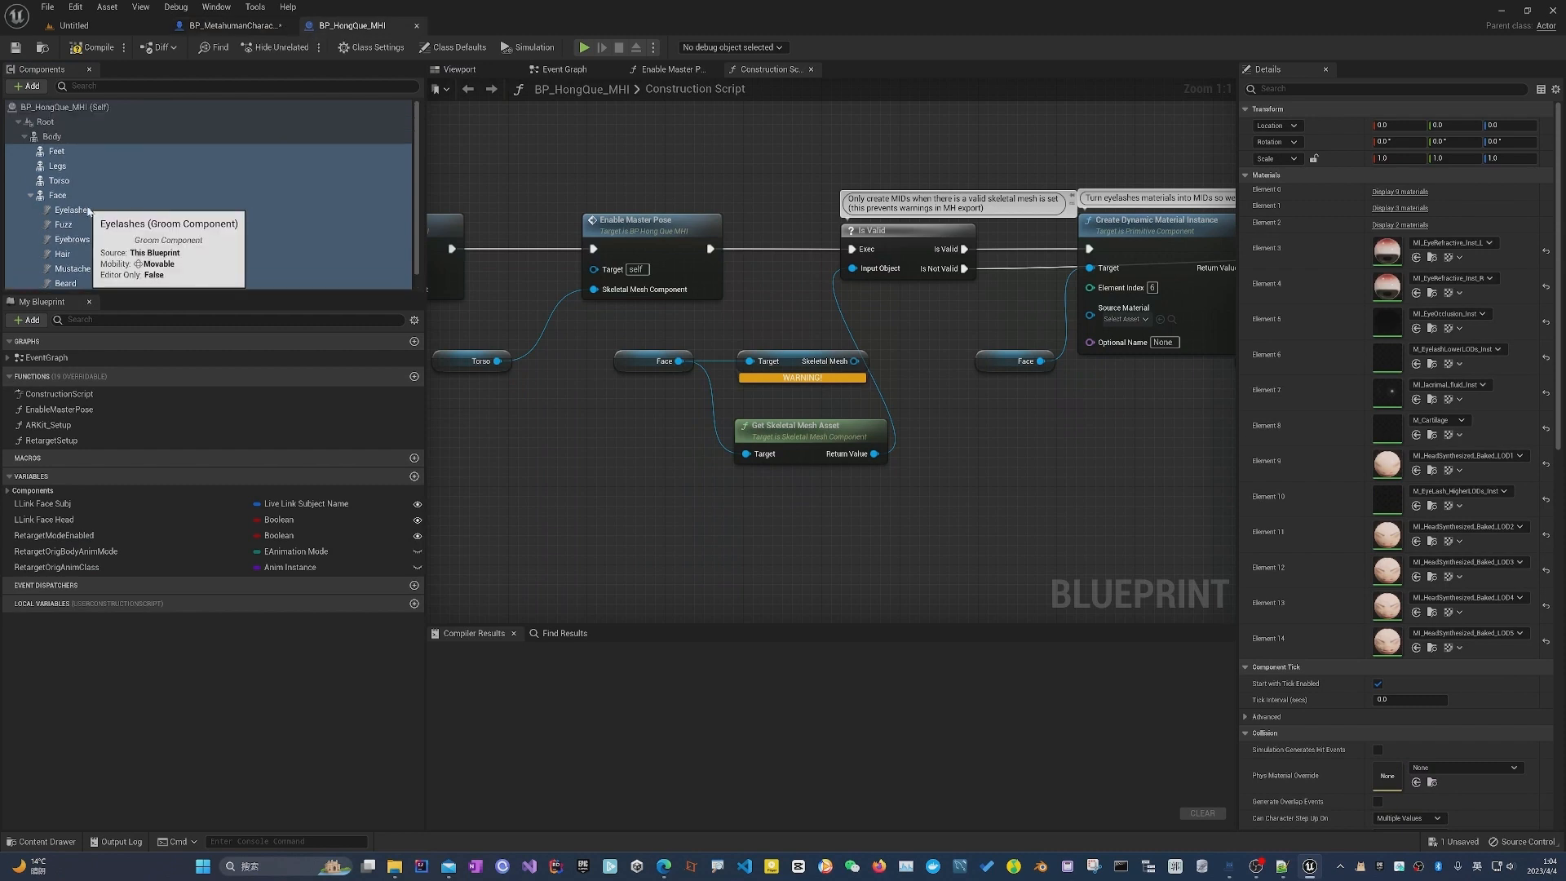
{"action": "left_click", "coordinate": [232, 25]}
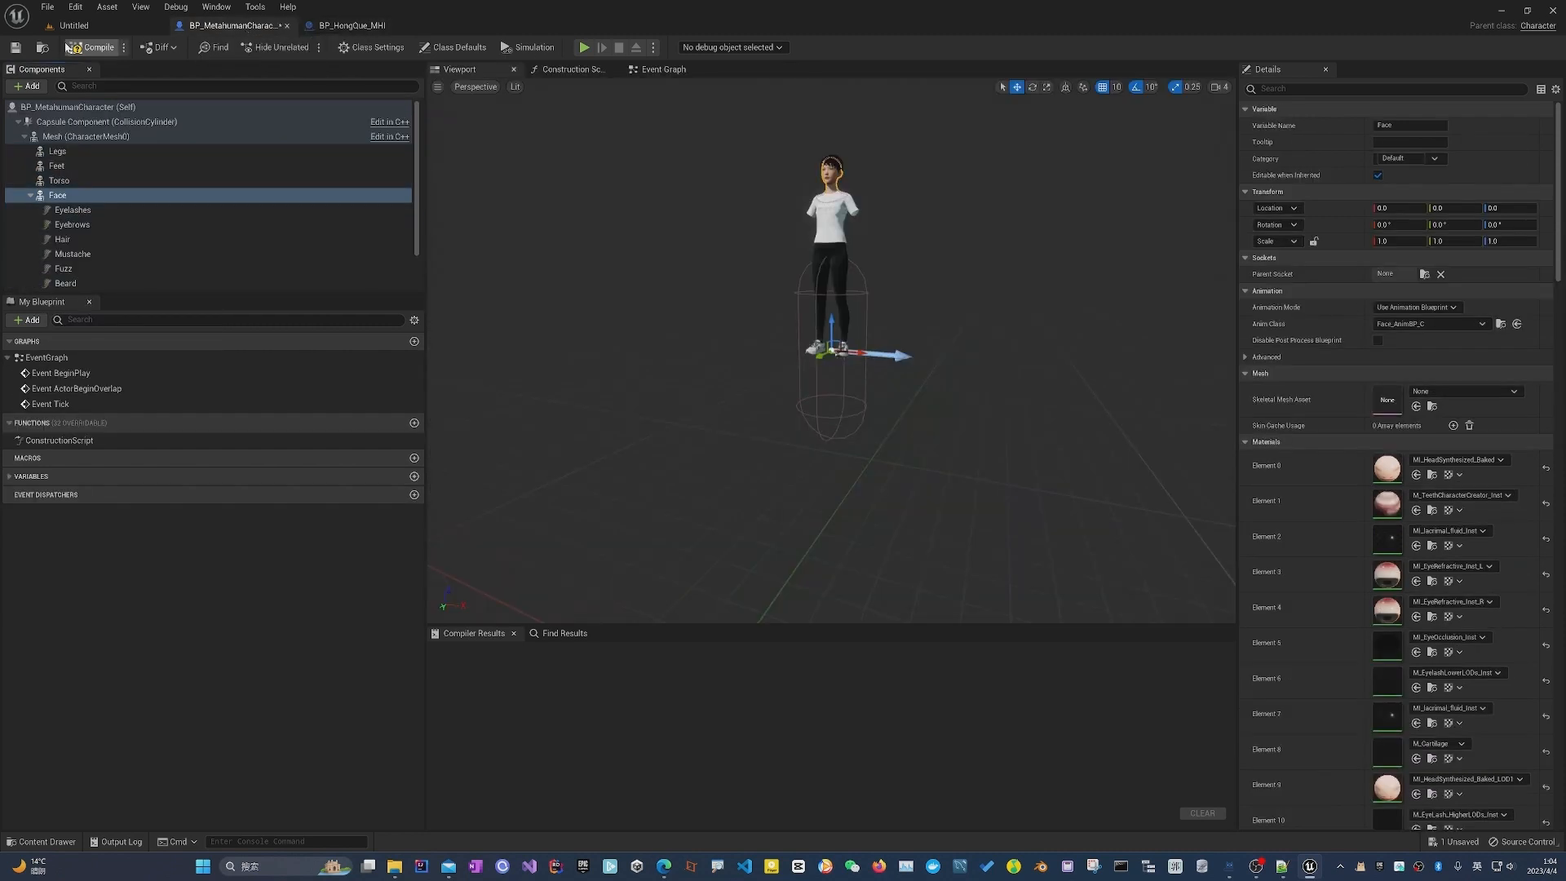
Compile the BP_MetahumanCharacter blueprint with its newly parented components.
{"action": "left_click", "coordinate": [113, 52]}
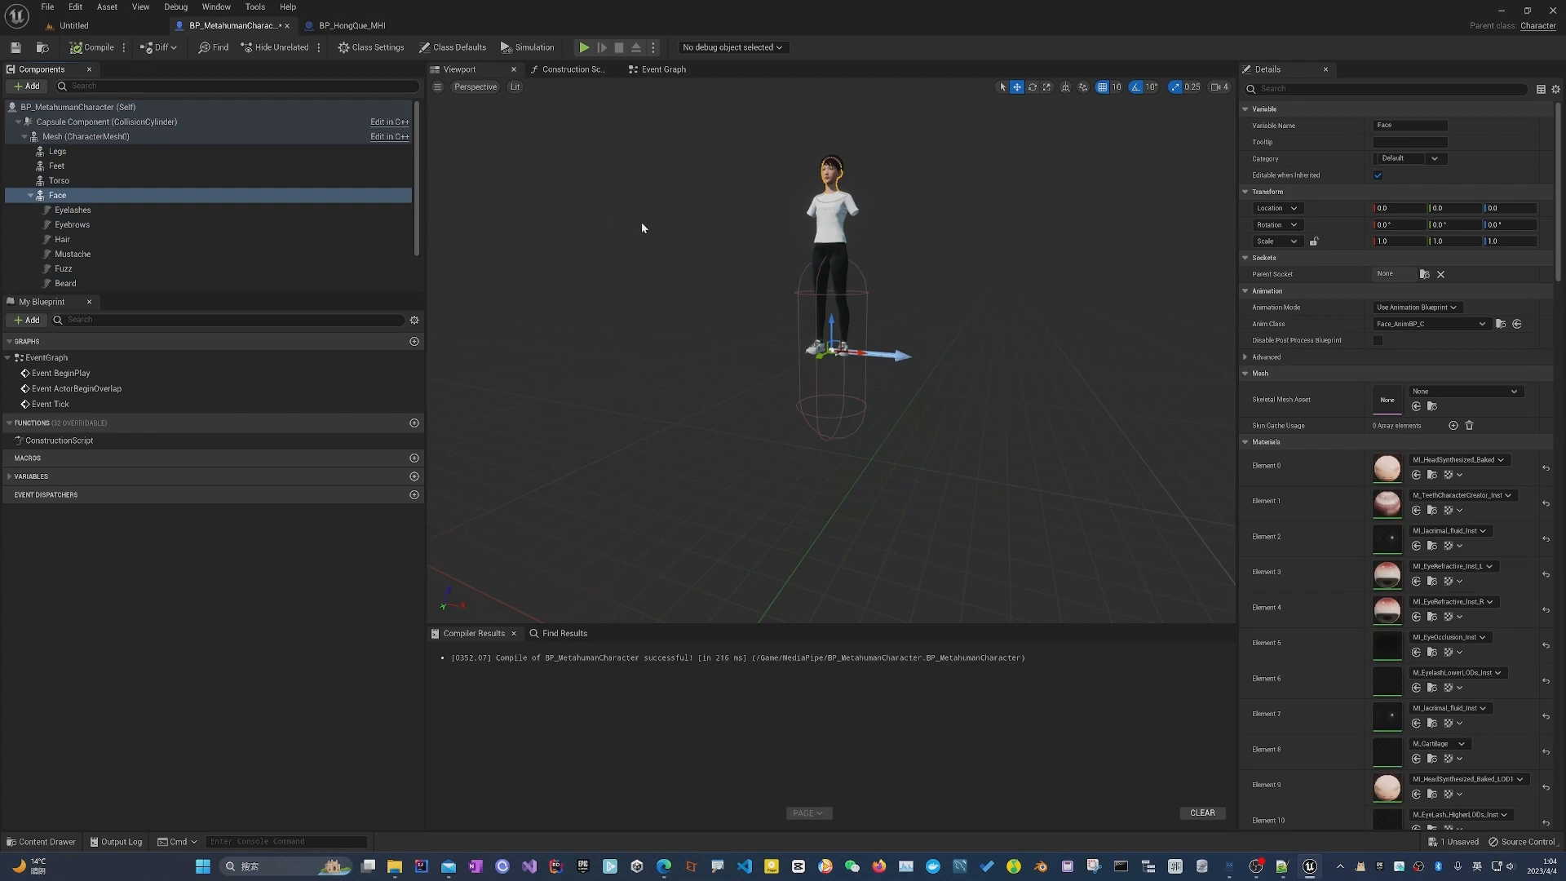
{"action": "middle_click_drag", "start_coordinate": [641, 223], "coordinate": [608, 208]}
{"action": "scroll", "coordinate": [152, 236], "scroll_direction": "down", "scroll_amount": 2}
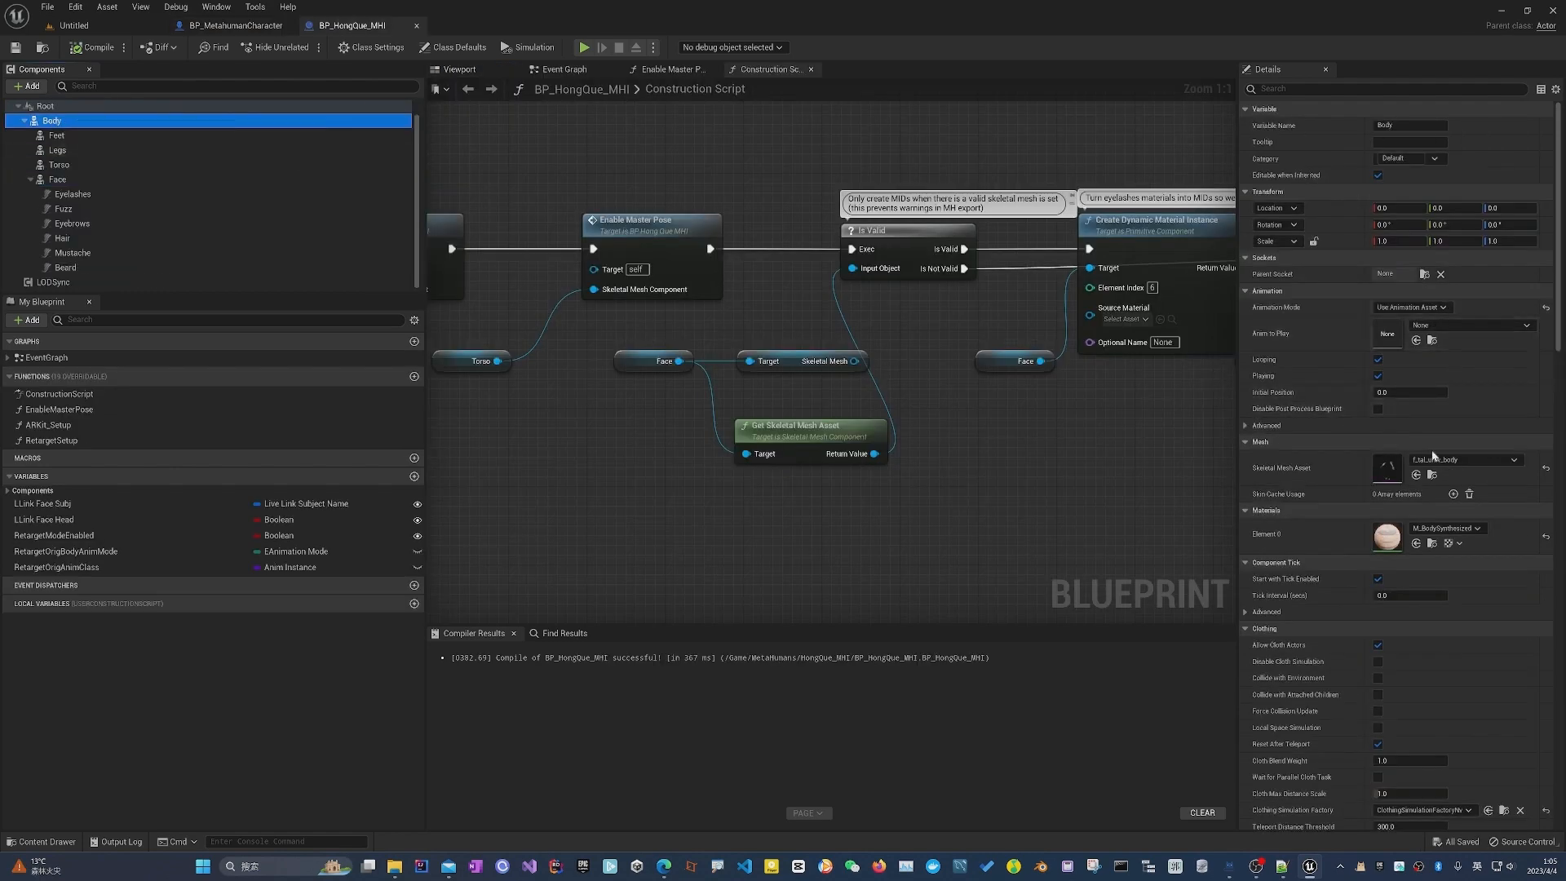
Assign the body skeletal mesh f_tal_unw_body used by Body in BP_HongQue_MHI to the Mesh component of BP_MetahumanCharacter.
{"action": "left_click", "coordinate": [1432, 474]}
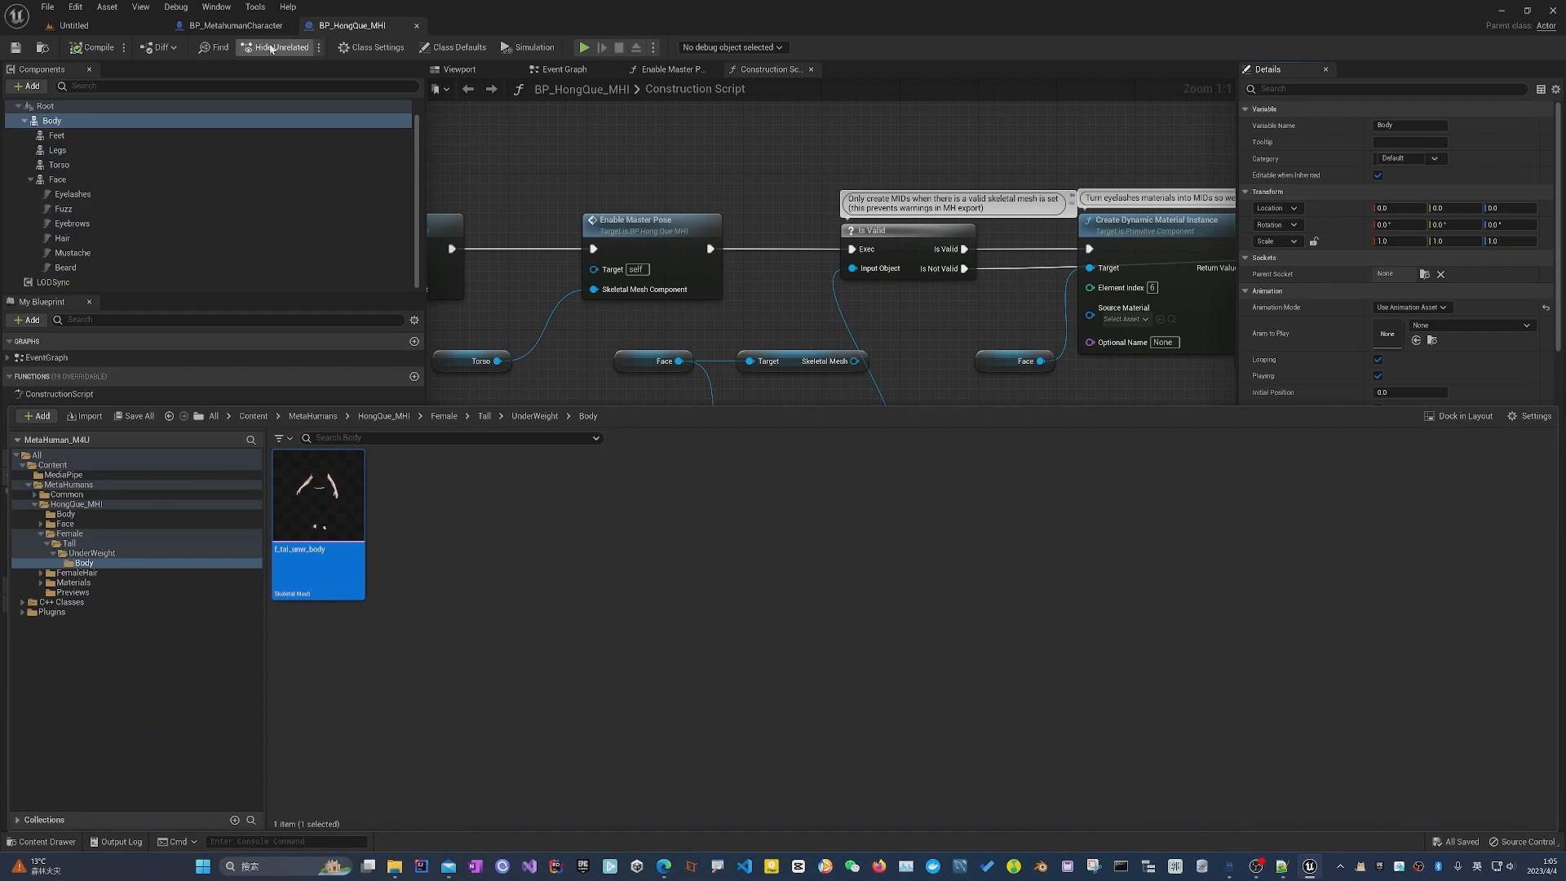
{"action": "left_click", "coordinate": [236, 26]}
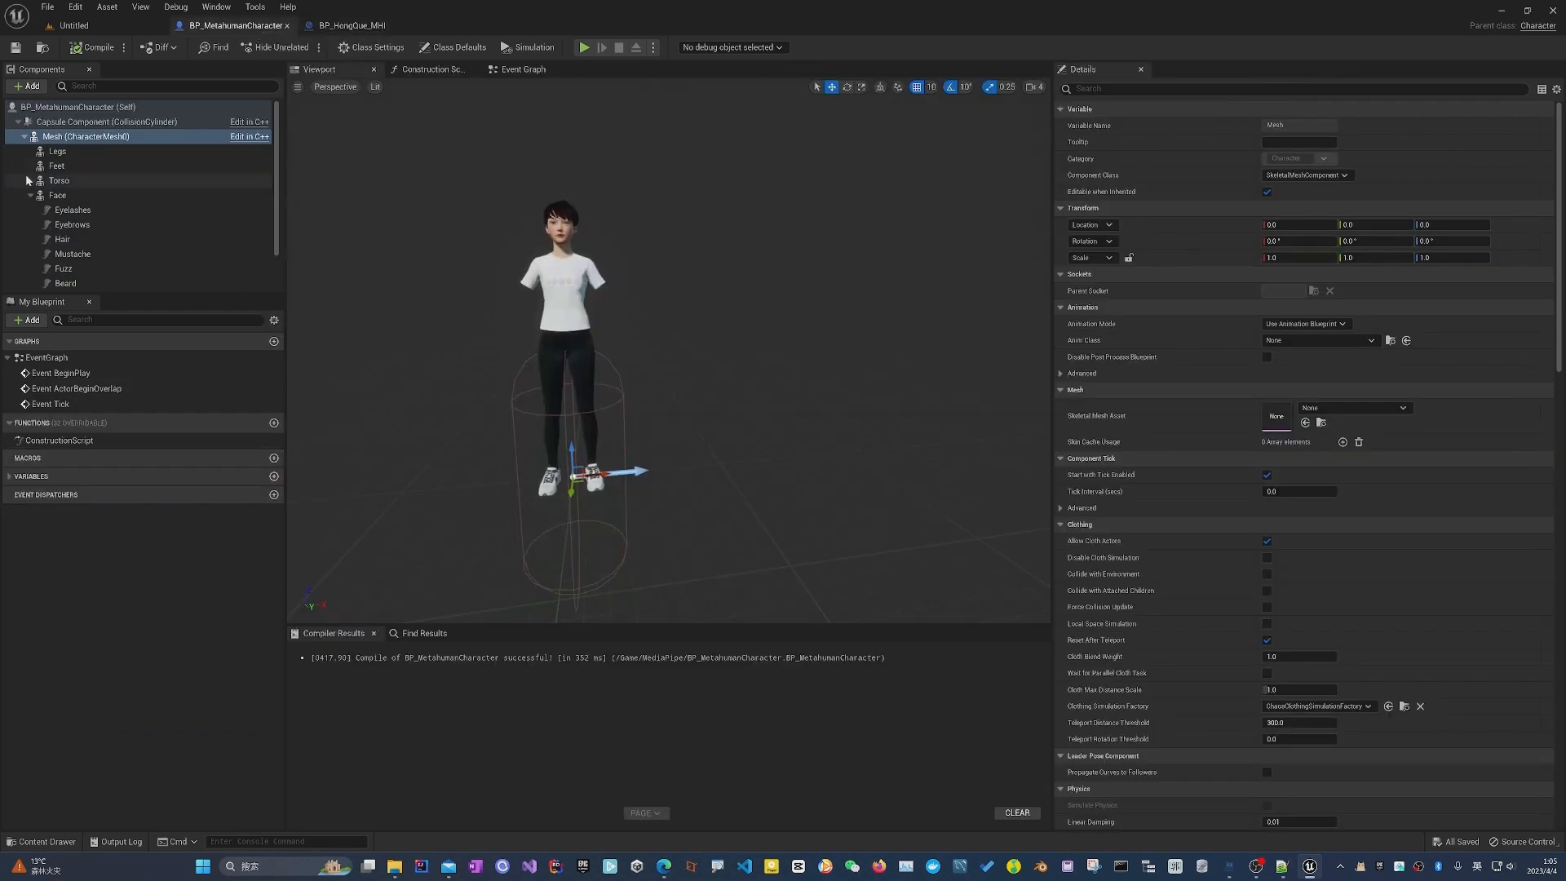
{"action": "left_click", "coordinate": [81, 137]}
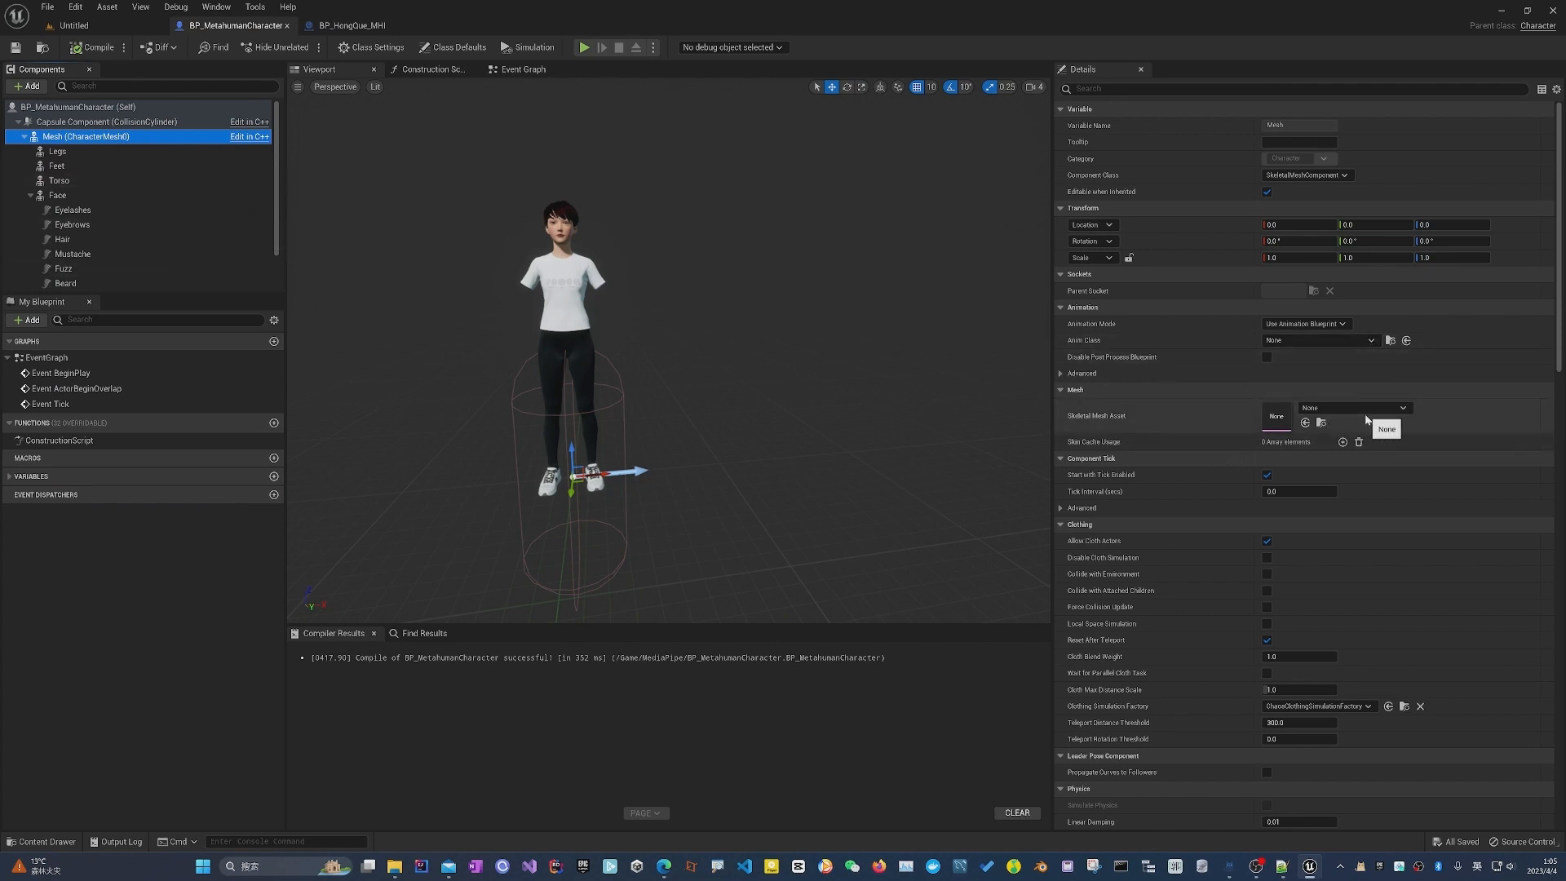
{"action": "left_click", "coordinate": [1306, 423]}
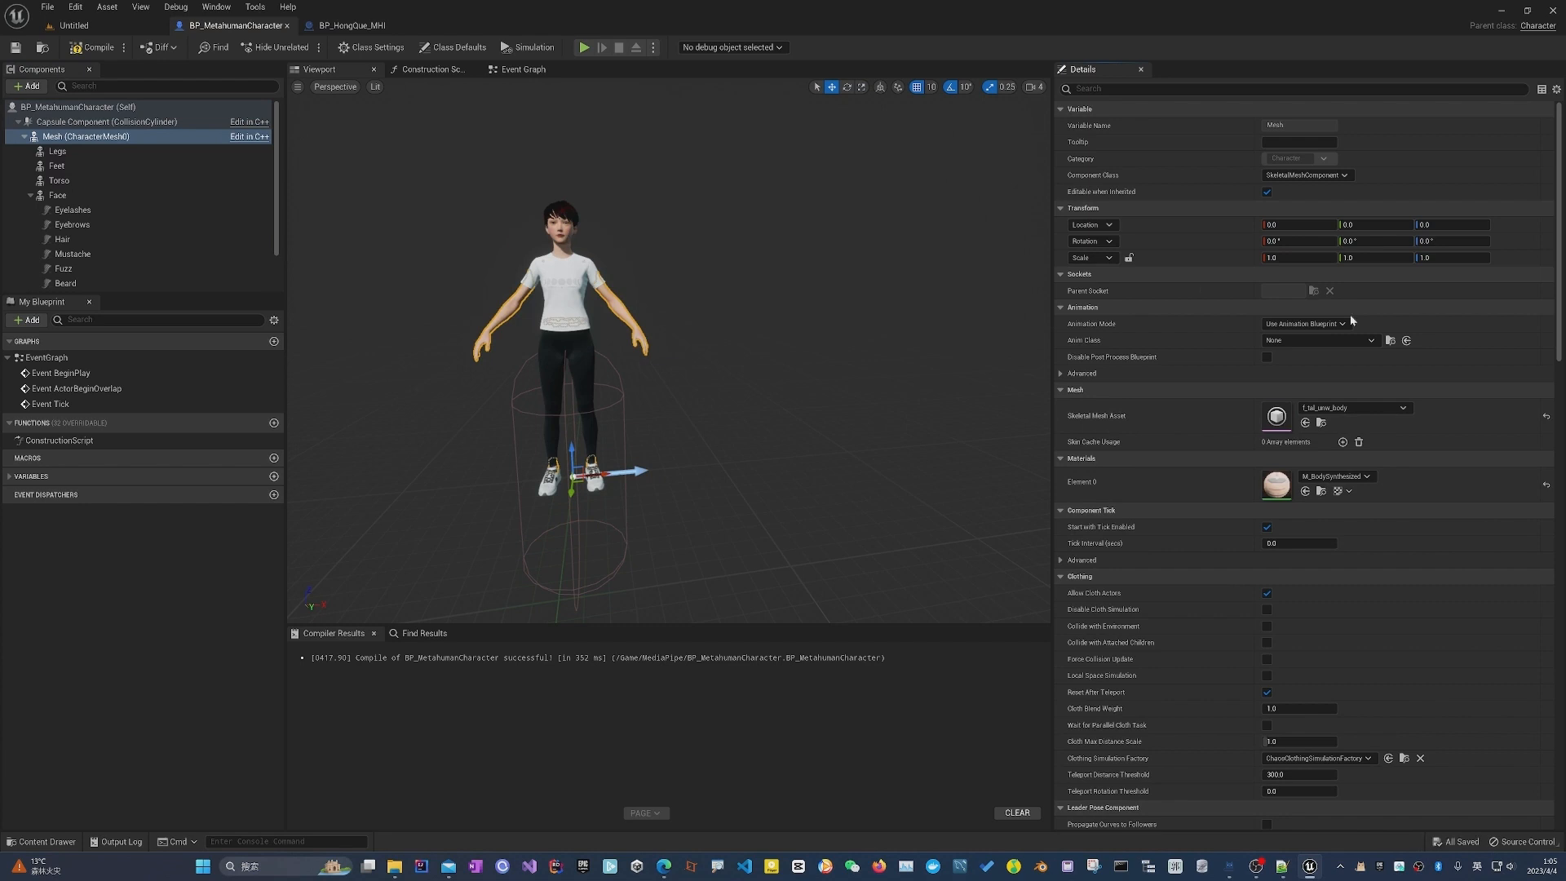
Set the Mesh component's Z location to -89 and save BP_MetahumanCharacter.
{"action": "left_click", "coordinate": [65, 141]}
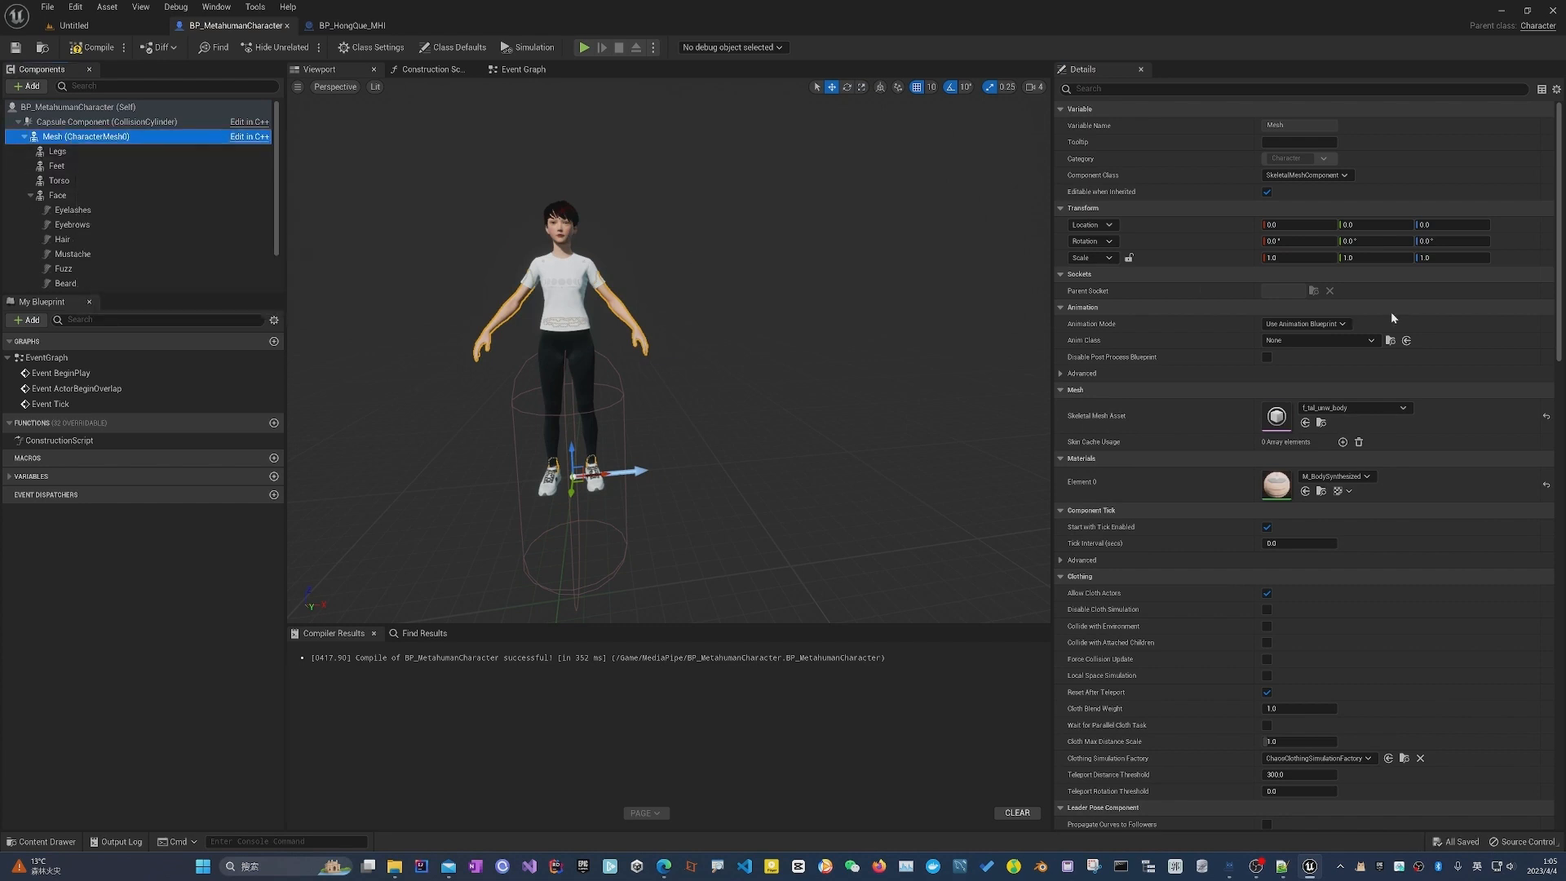
{"action": "left_click", "coordinate": [1444, 226]}
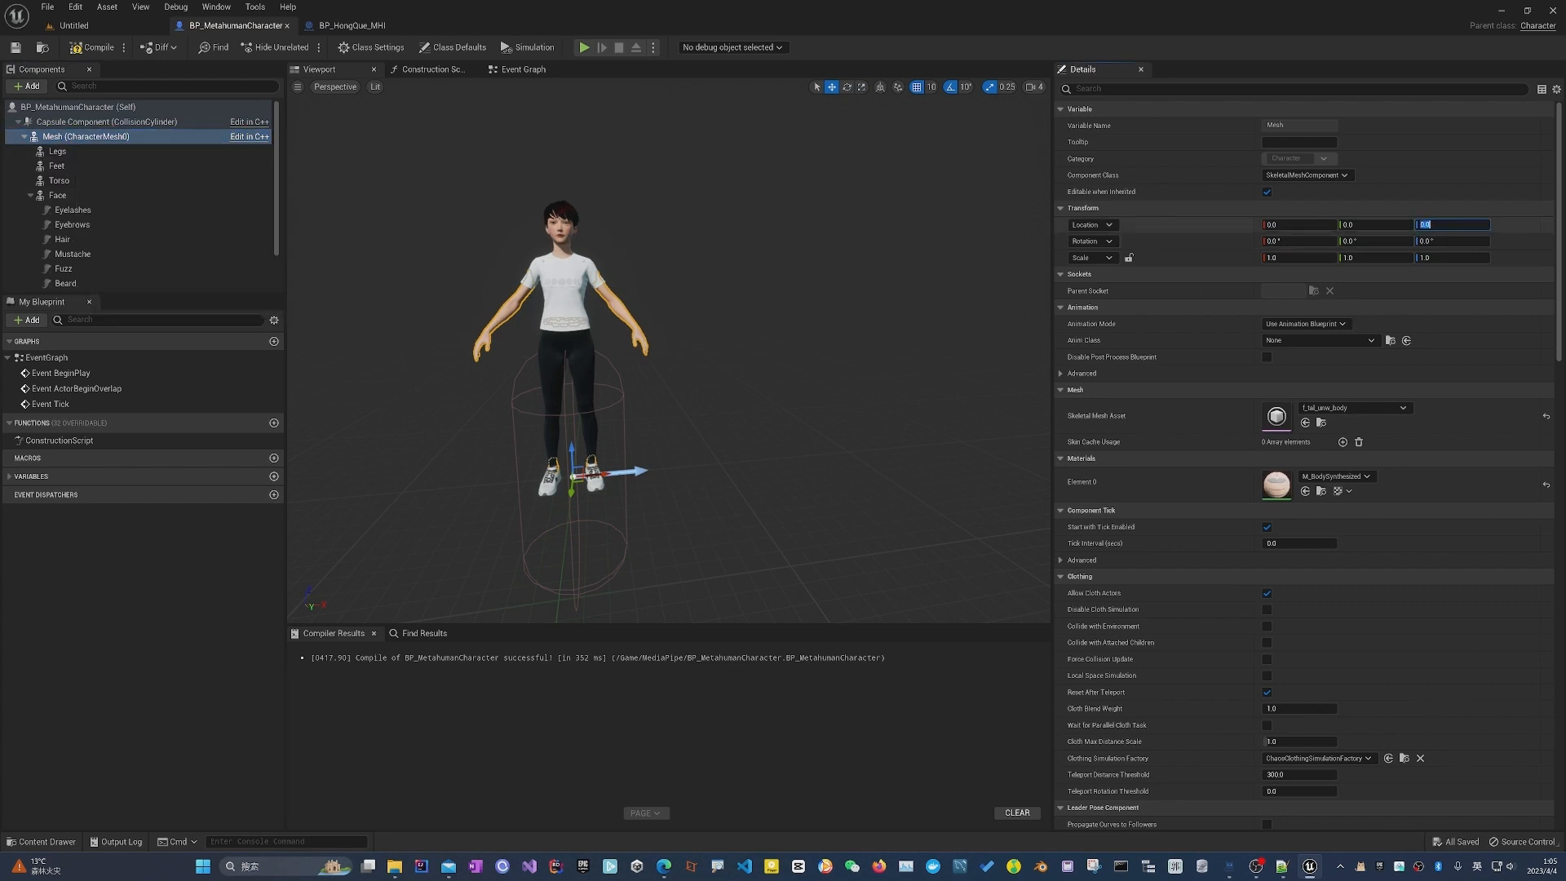
{"action": "key", "text": "Return"}
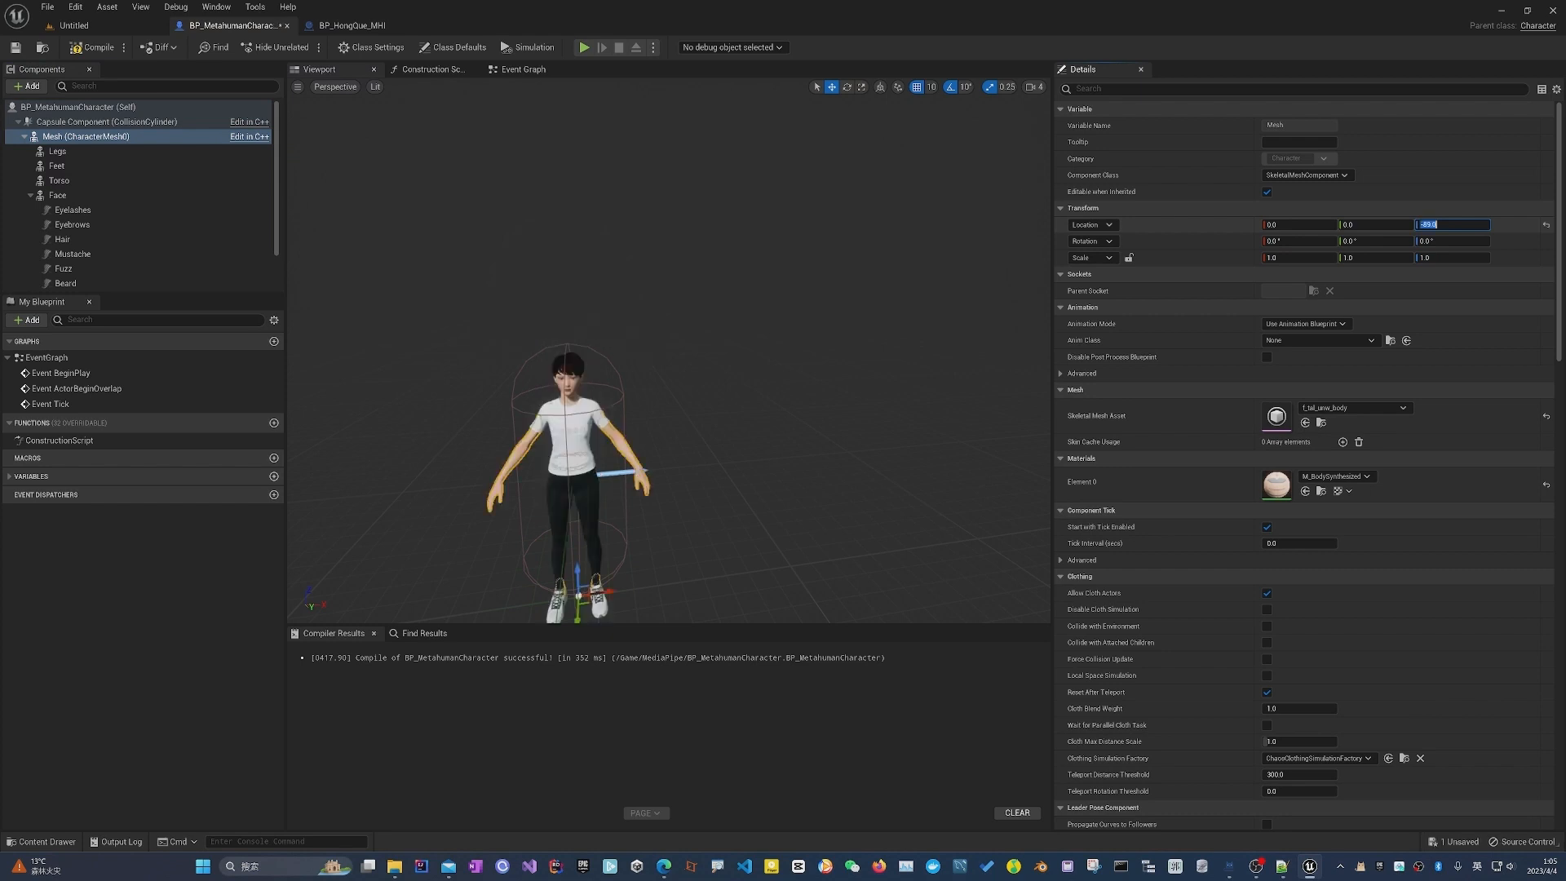
{"action": "right_click_drag", "start_coordinate": [734, 367], "coordinate": [701, 220]}
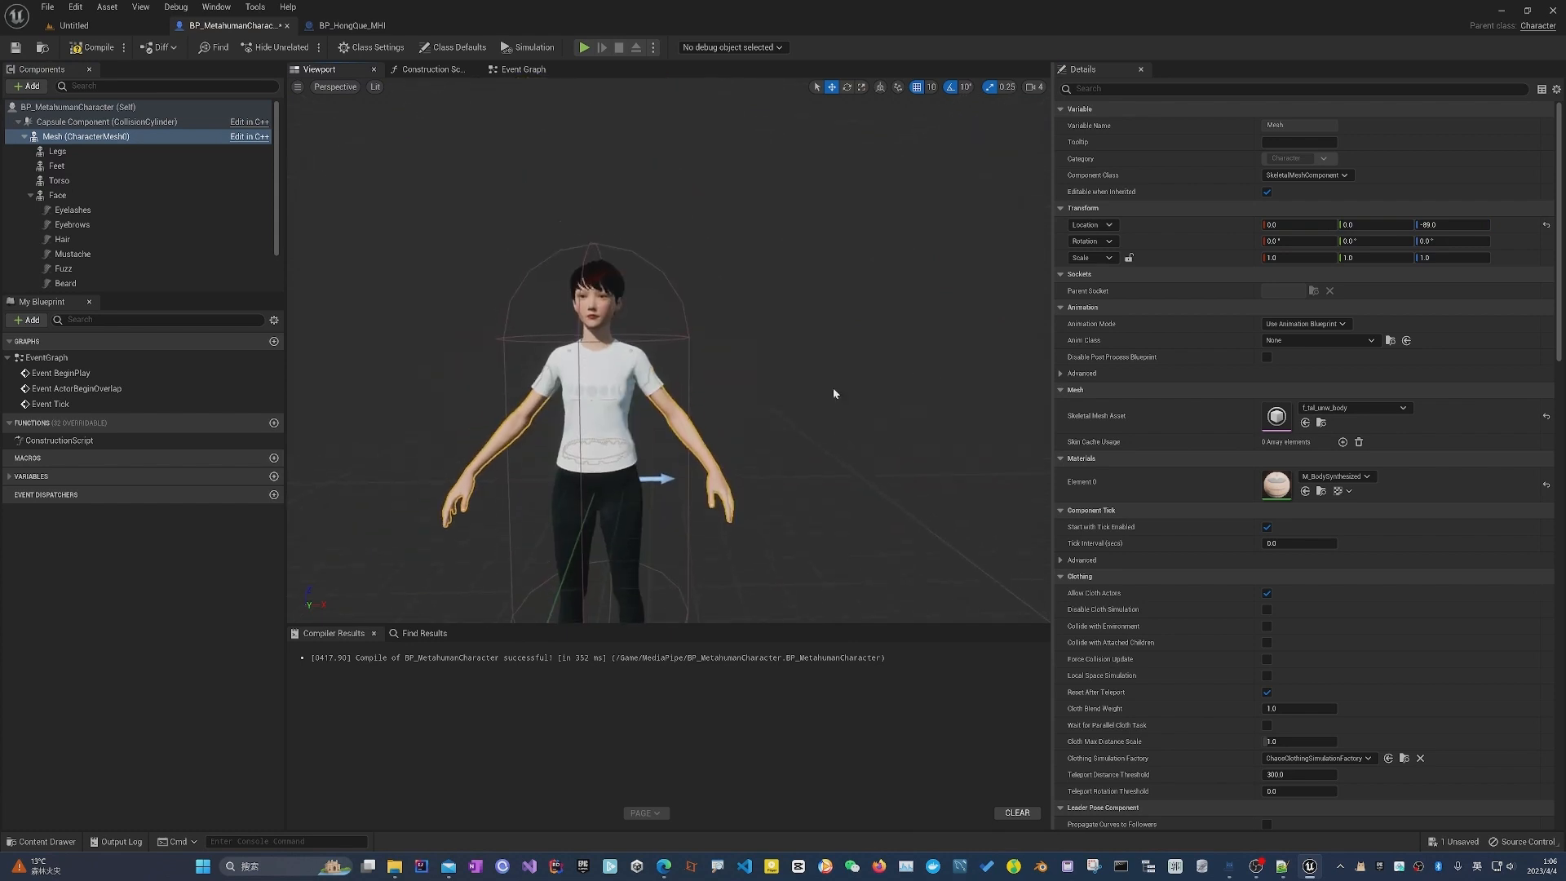
{"action": "key", "text": "ctrl+s"}
{"action": "key", "text": "f"}
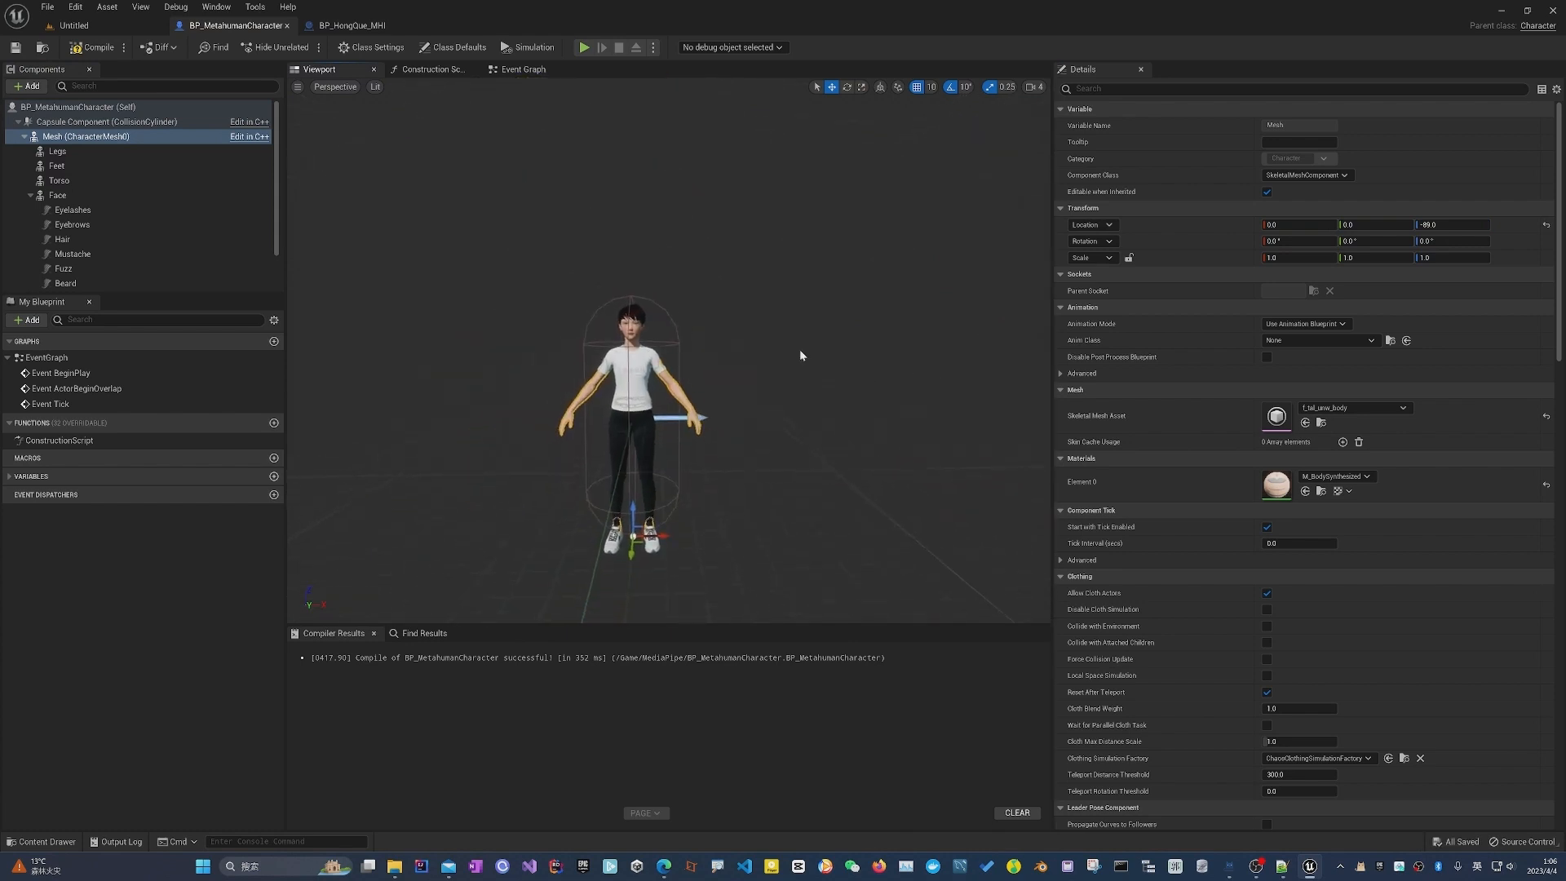
Set the Mesh component's Z rotation to -90° so the character faces along the capsule arrow, and save the blueprint.
{"action": "scroll", "coordinate": [1386, 555], "scroll_direction": "down", "scroll_amount": 2}
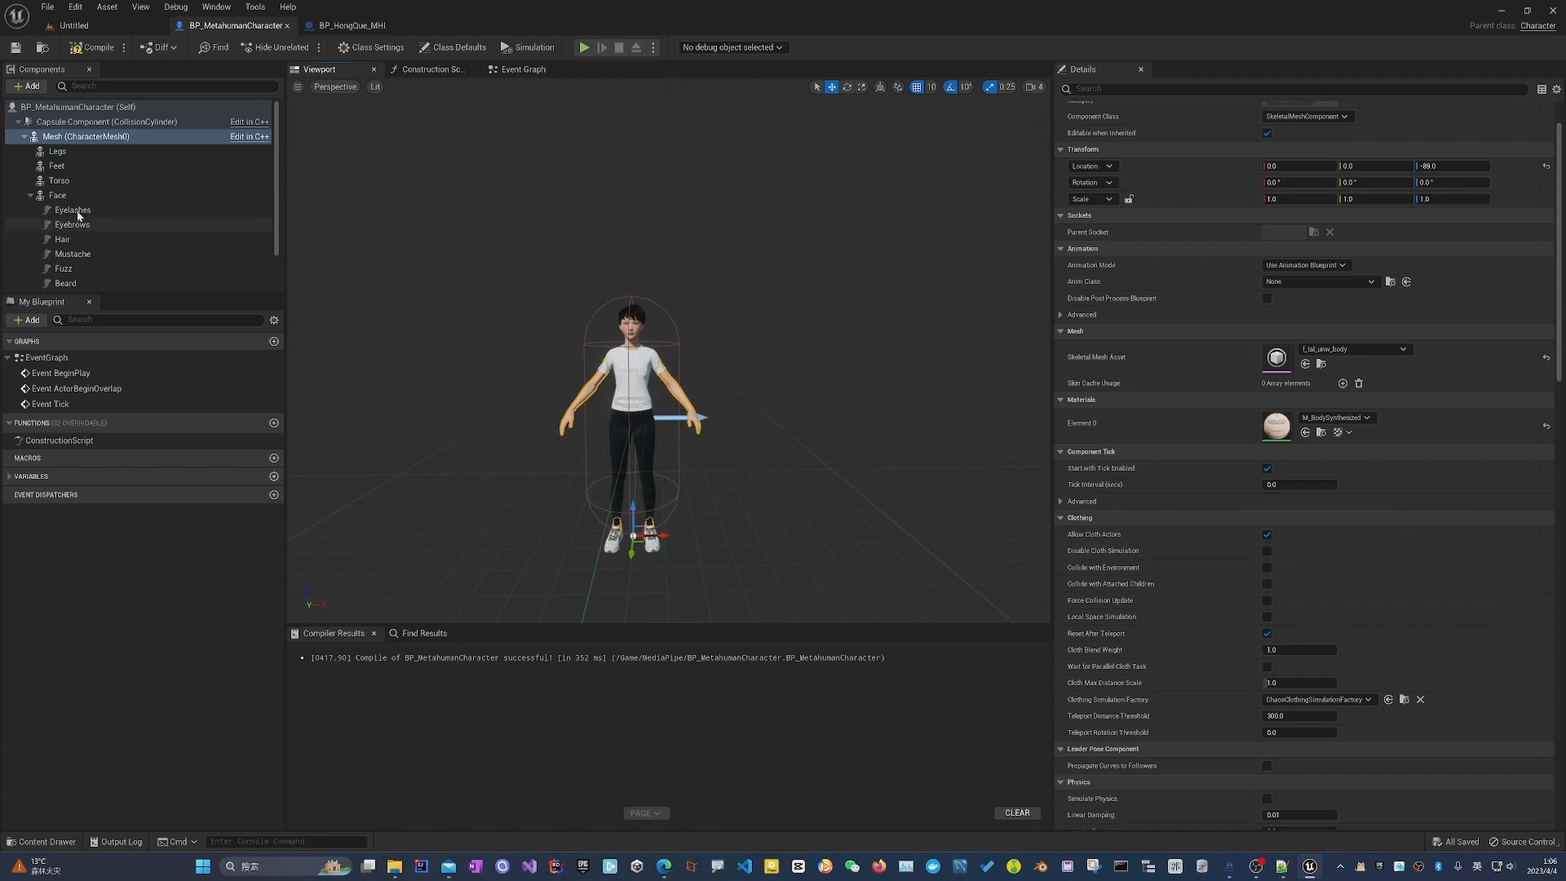
{"action": "left_click", "coordinate": [1452, 182]}
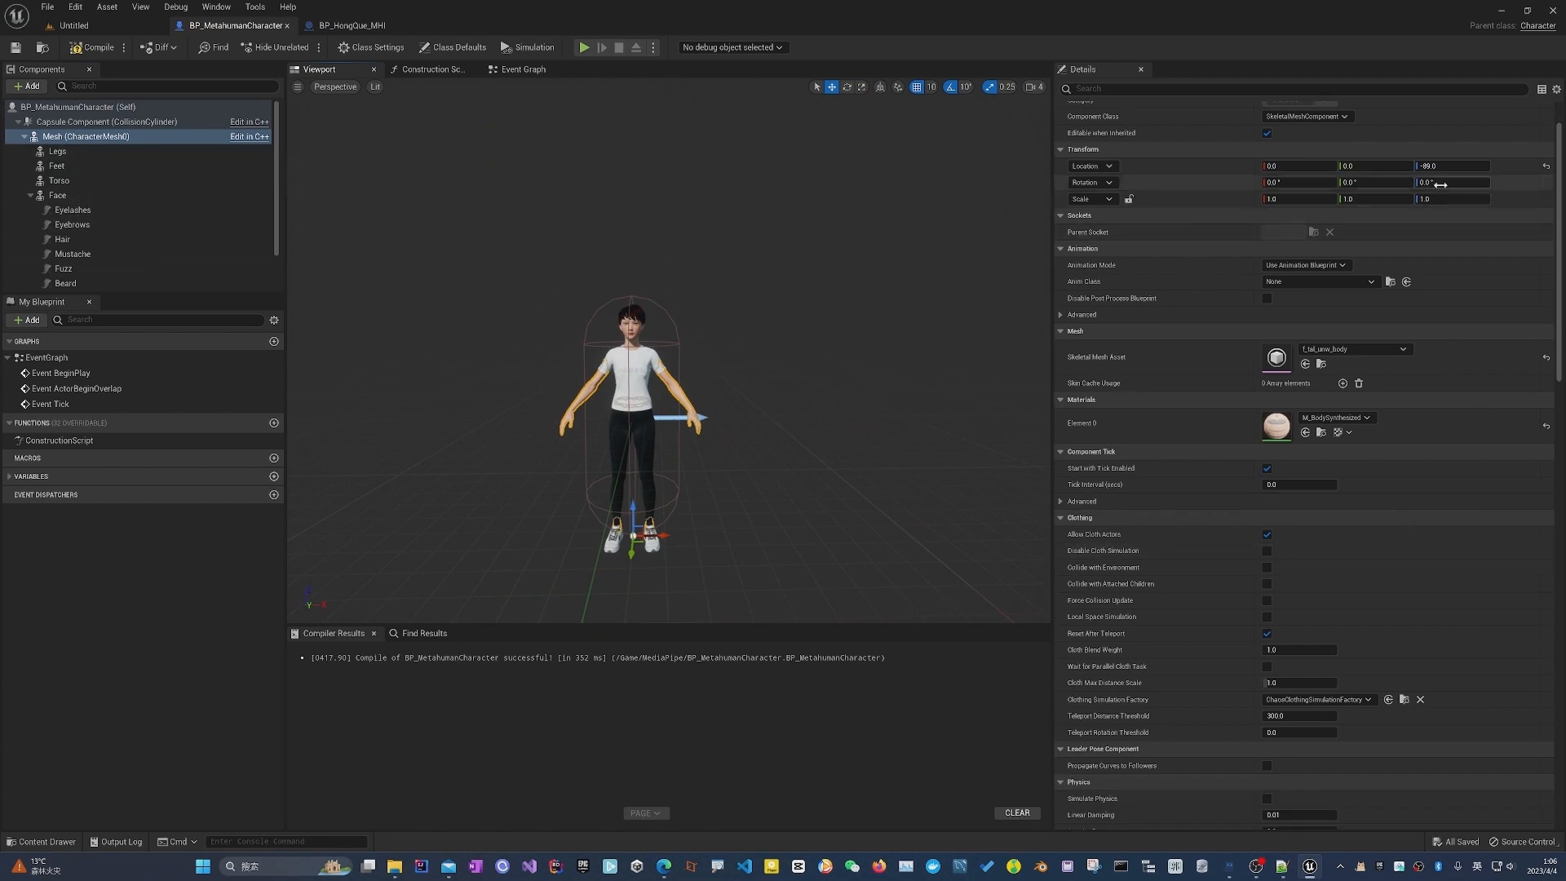
{"action": "type", "text": "90"}
{"action": "key", "text": "Return"}
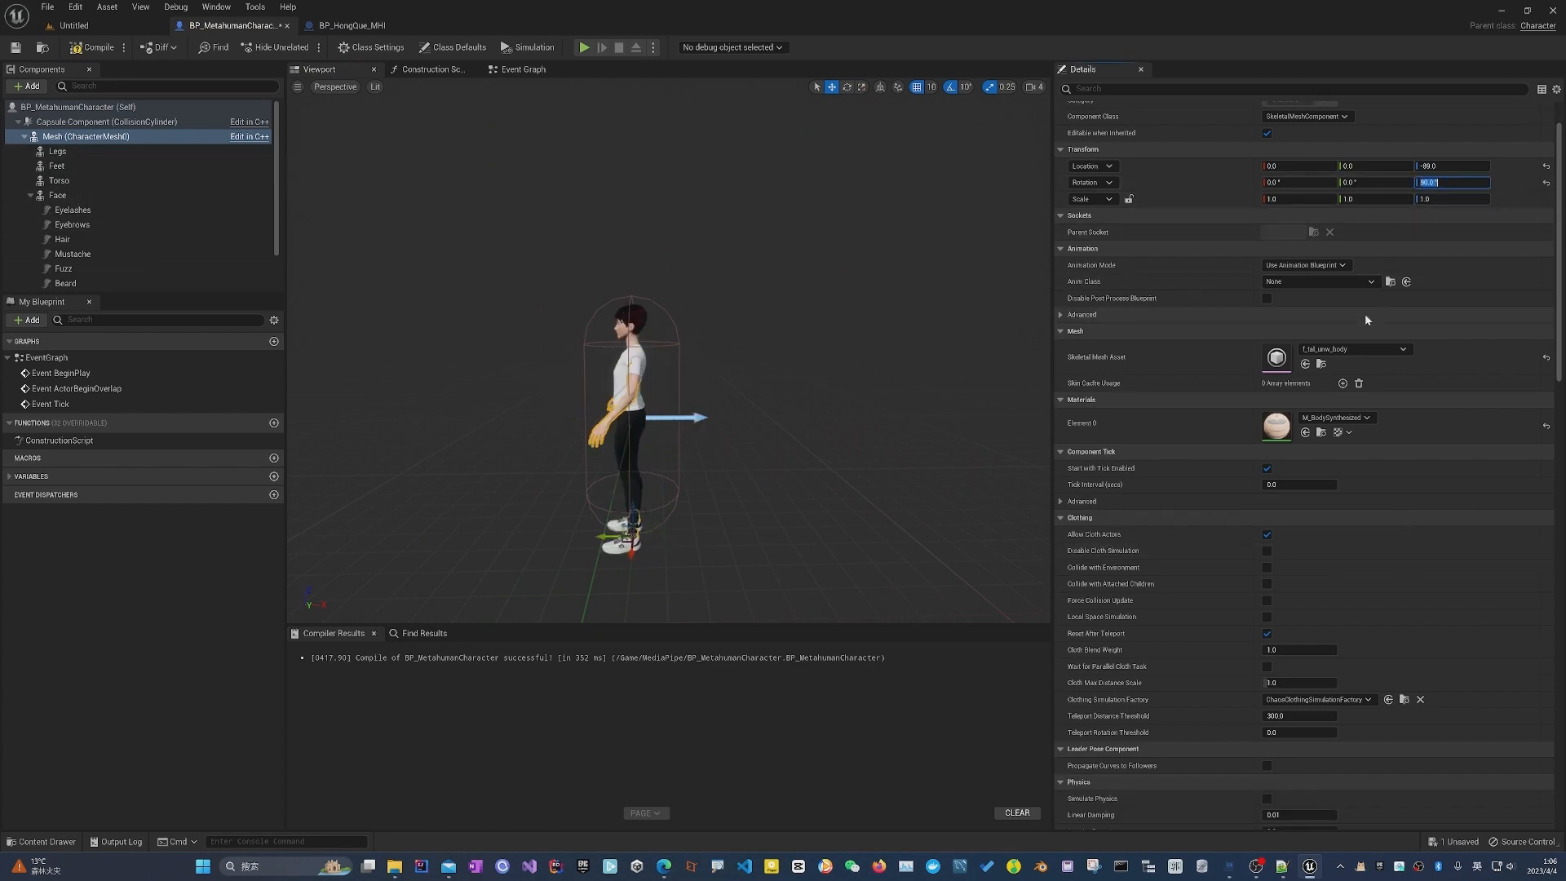
{"action": "type", "text": "-90"}
{"action": "key", "text": "Return"}
{"action": "key", "text": "ctrl+s"}
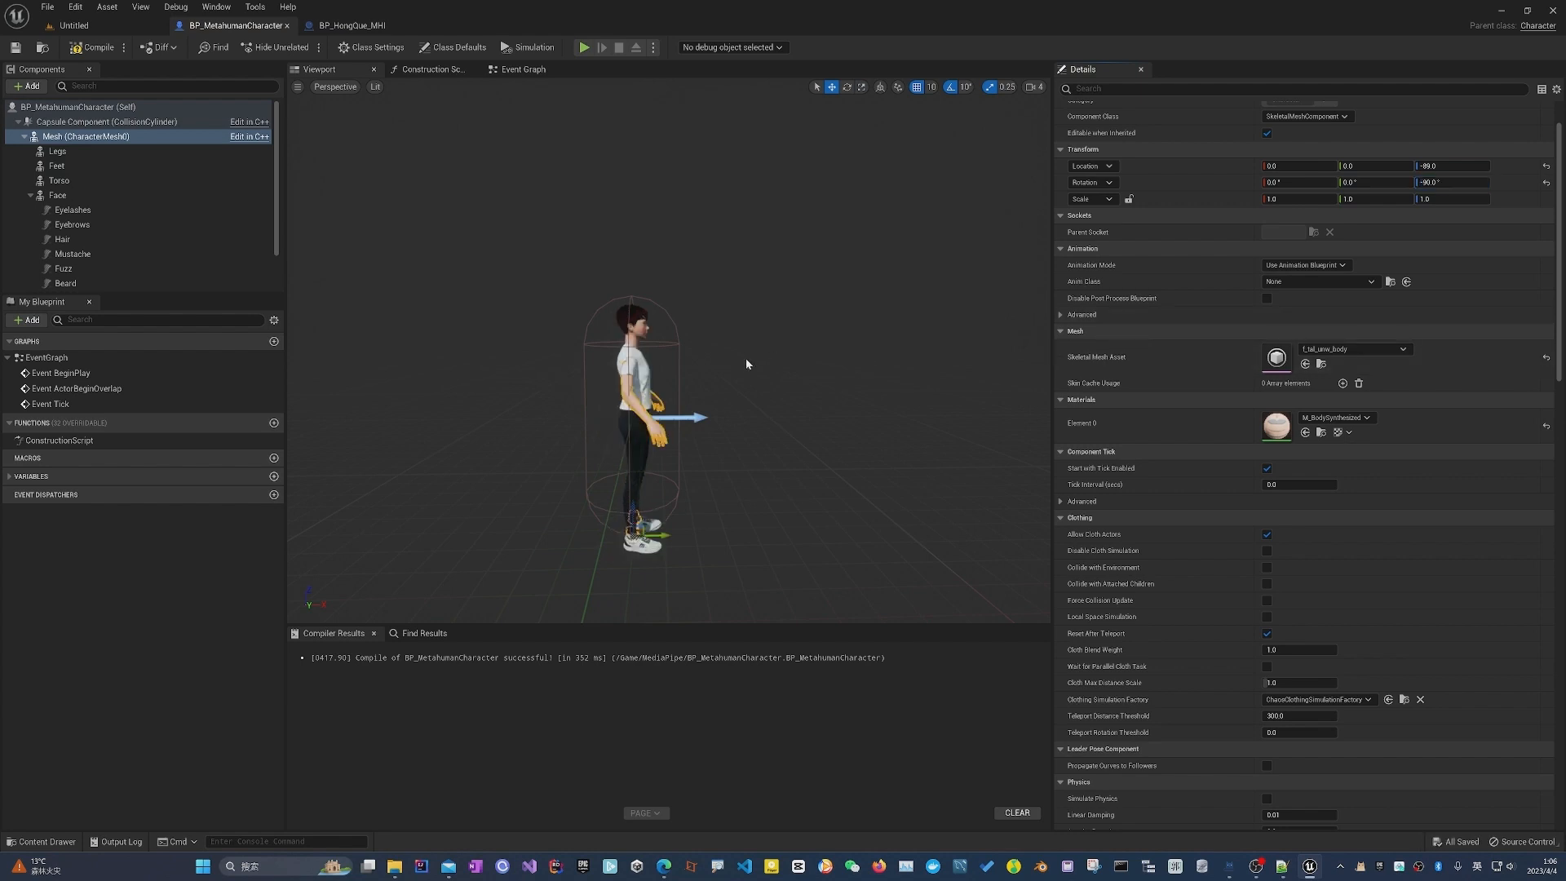
{"action": "scroll", "coordinate": [746, 359], "scroll_direction": "up", "scroll_amount": 2}
{"action": "right_click_drag", "start_coordinate": [741, 359], "coordinate": [689, 367]}
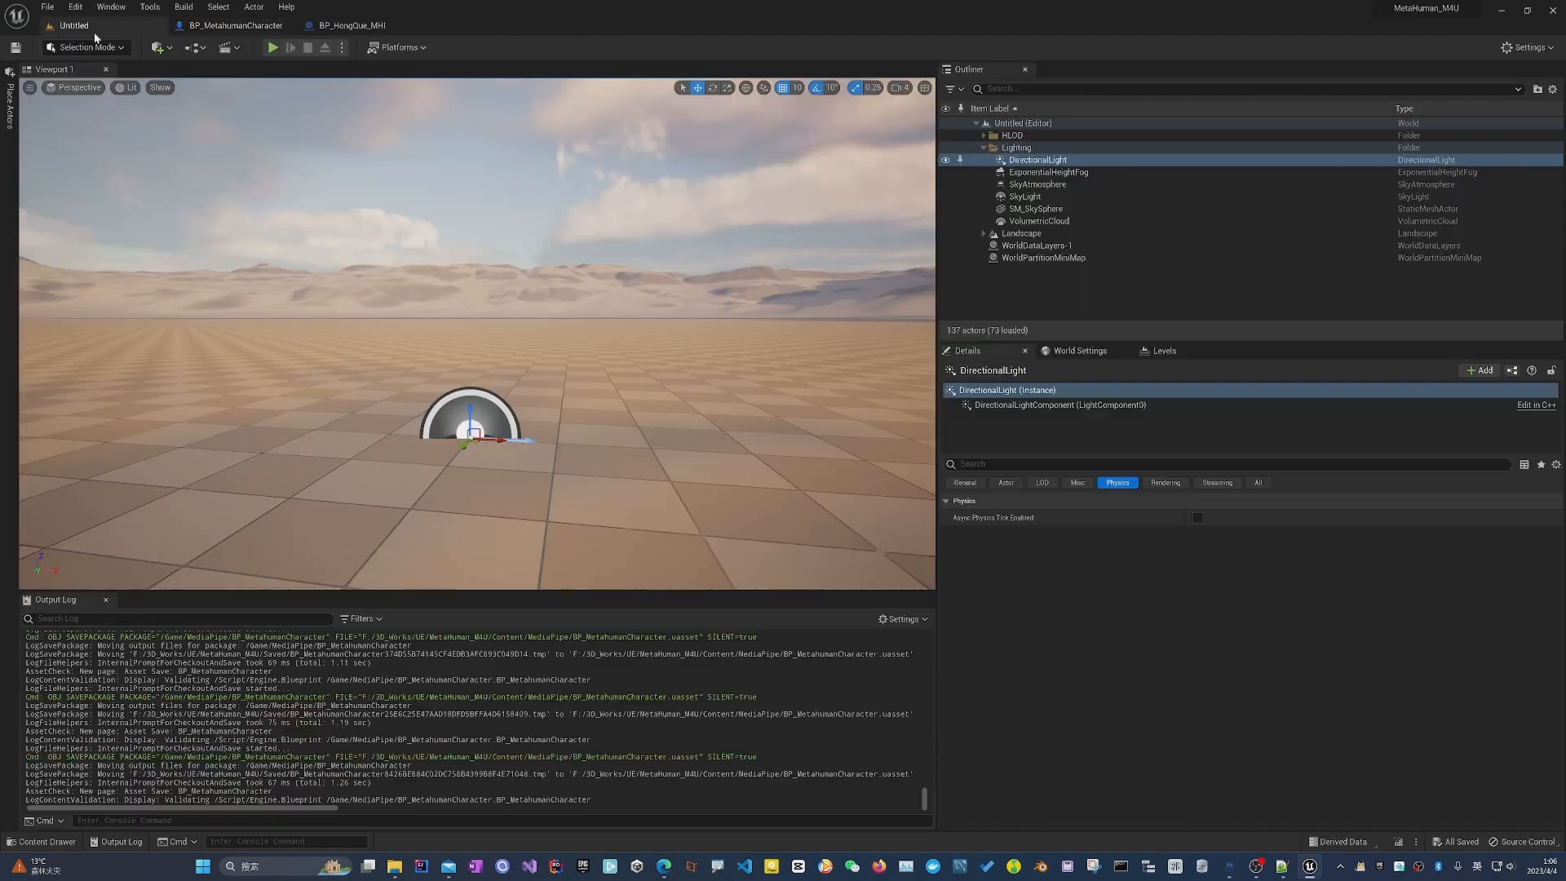
{"action": "left_click", "coordinate": [90, 27]}
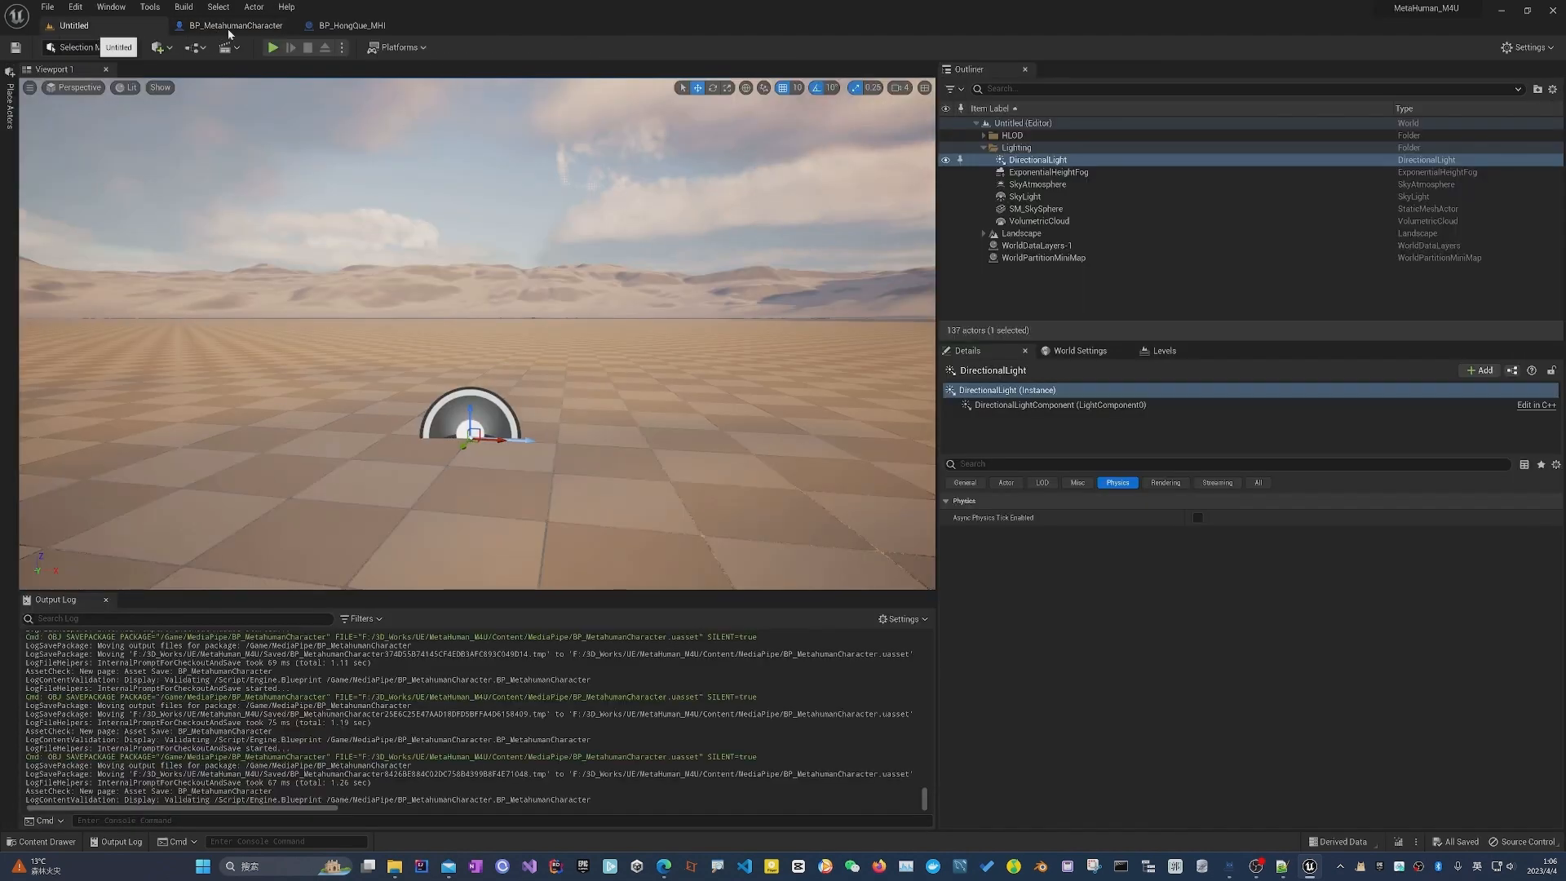
{"action": "left_click", "coordinate": [228, 31]}
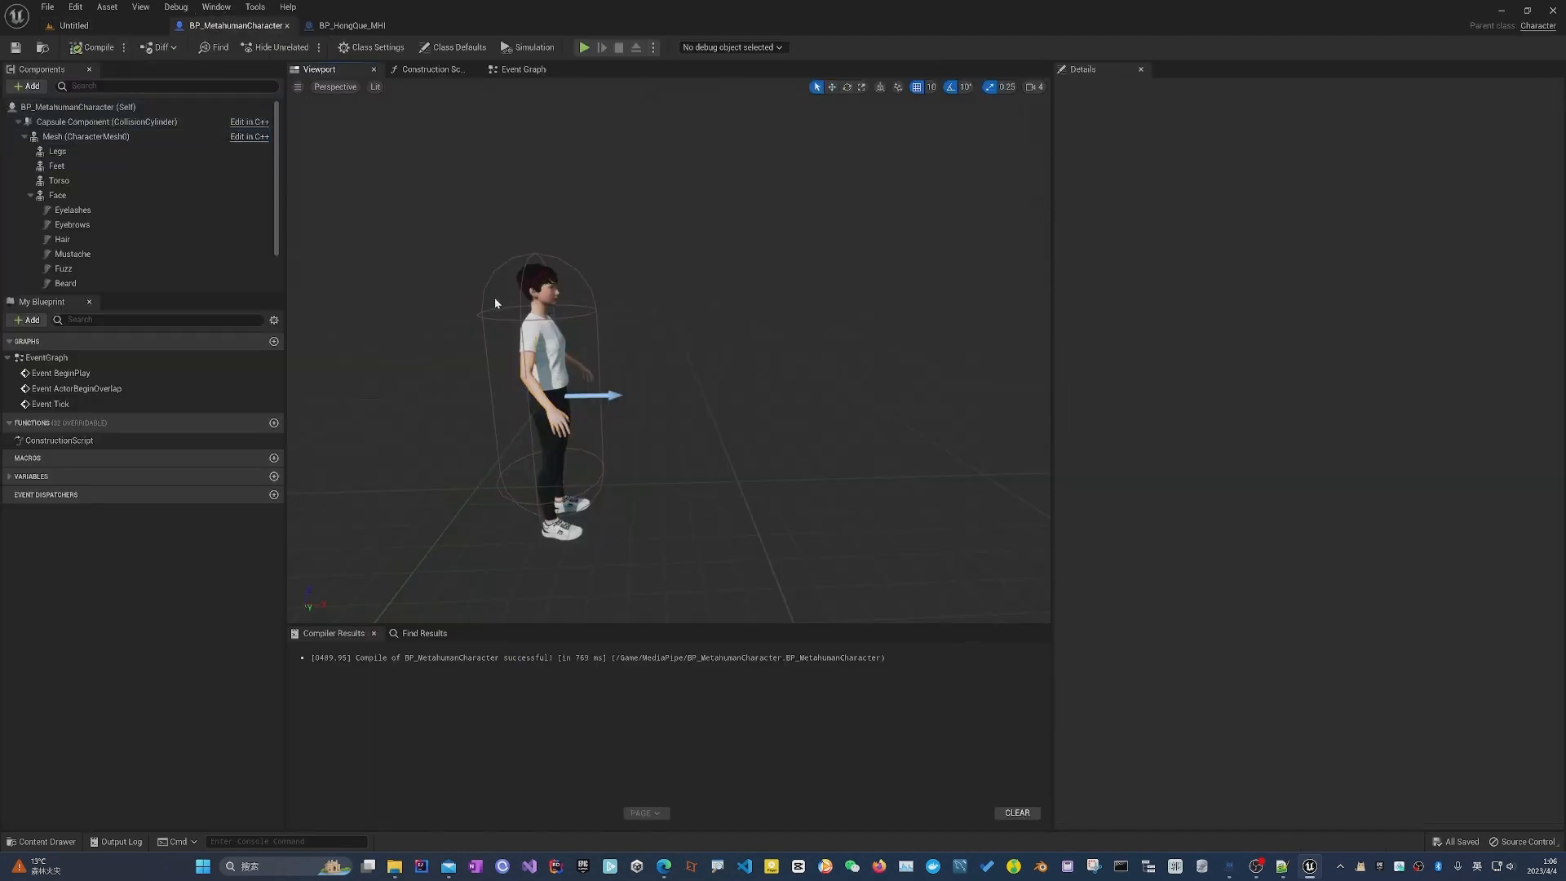
{"action": "left_click", "coordinate": [82, 195]}
Examine the Construction Script of BP_HongQue_MHI and check the browser guide's section on finishing the controllable MetaHuman blueprint.
{"action": "left_click", "coordinate": [333, 25]}
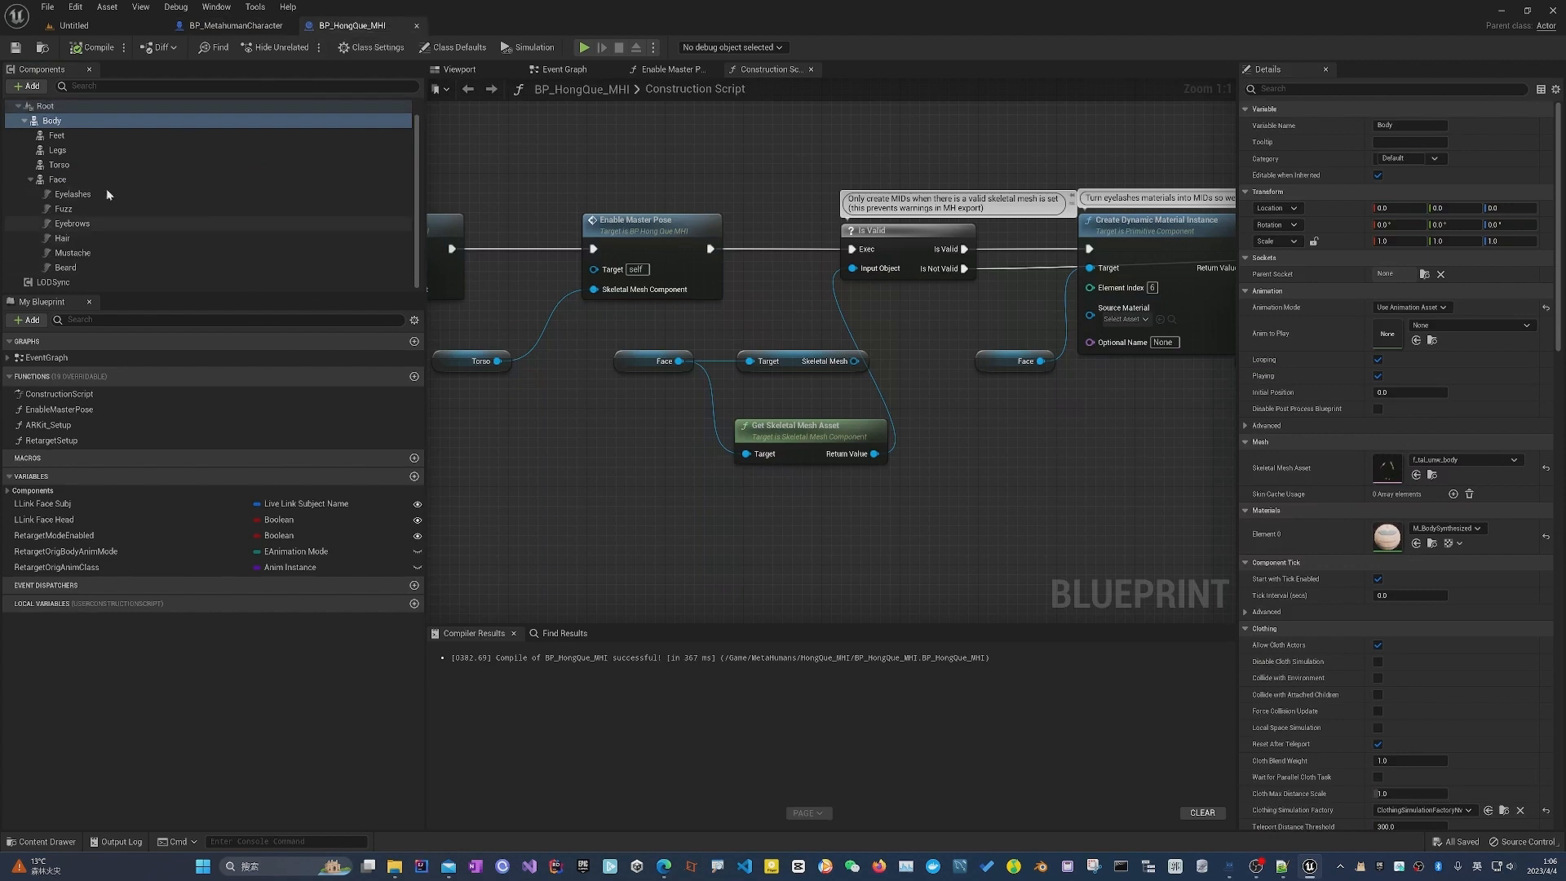
{"action": "left_click", "coordinate": [63, 397]}
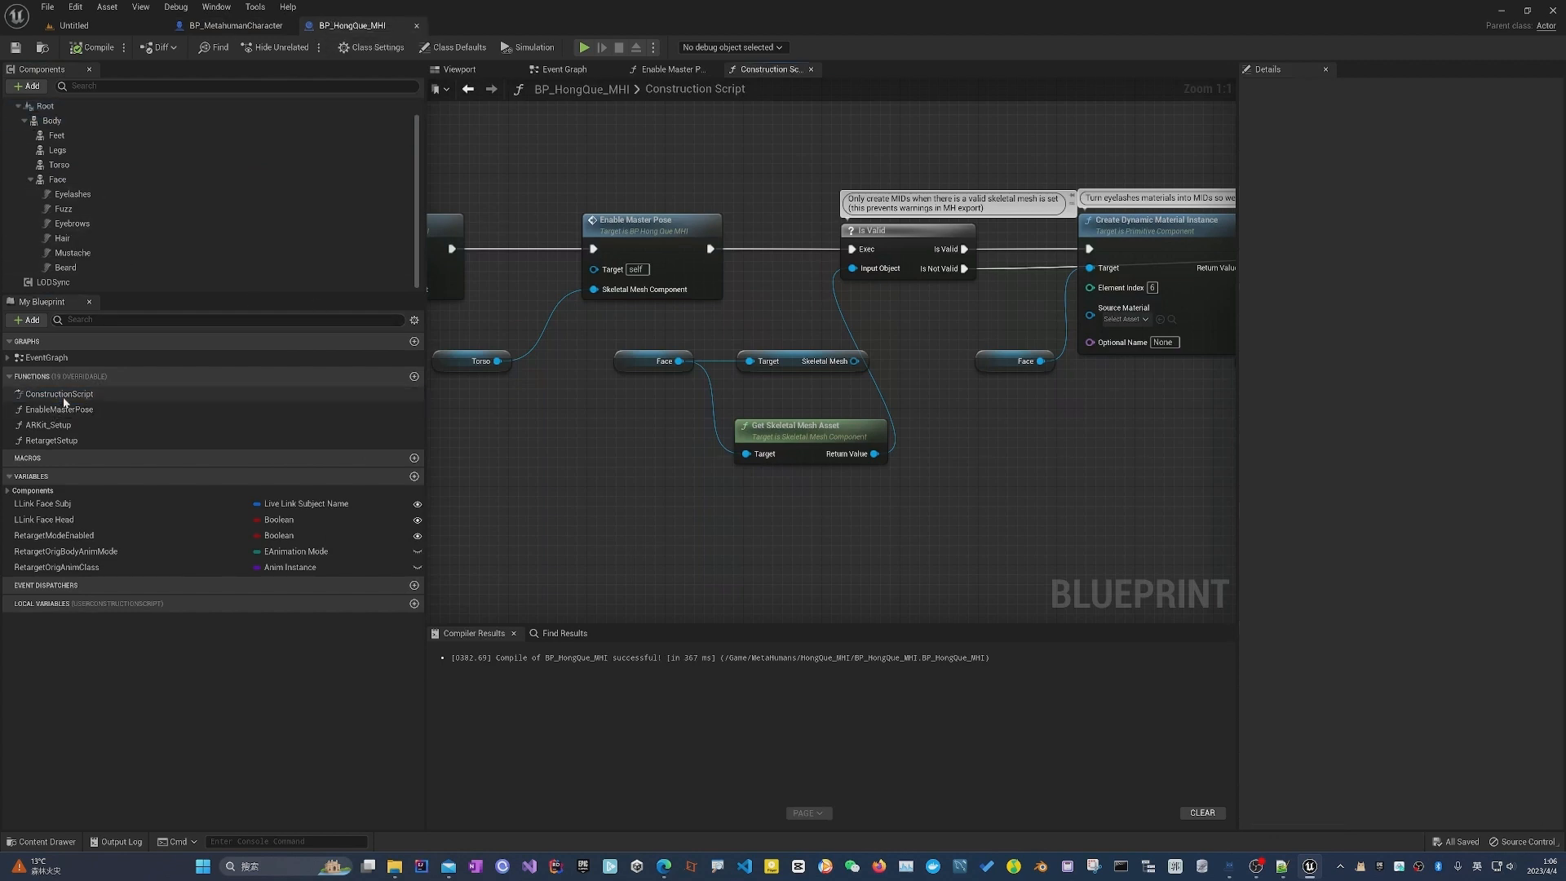
{"action": "scroll", "coordinate": [617, 478], "scroll_direction": "down", "scroll_amount": 2}
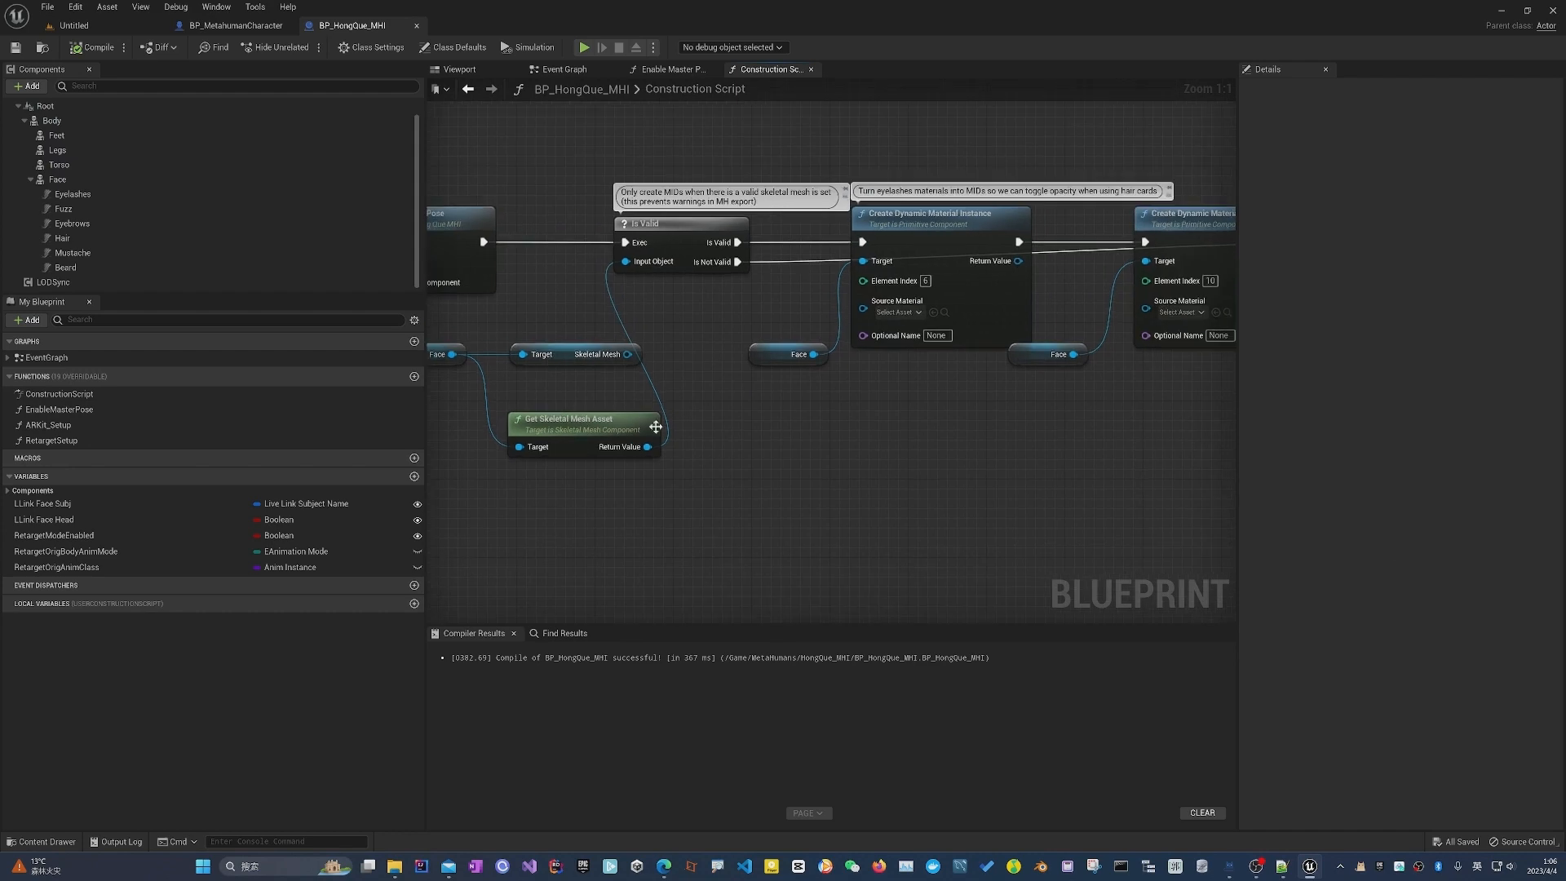
{"action": "right_click_drag", "start_coordinate": [617, 477], "coordinate": [993, 448]}
{"action": "right_click_drag", "start_coordinate": [650, 458], "coordinate": [811, 456]}
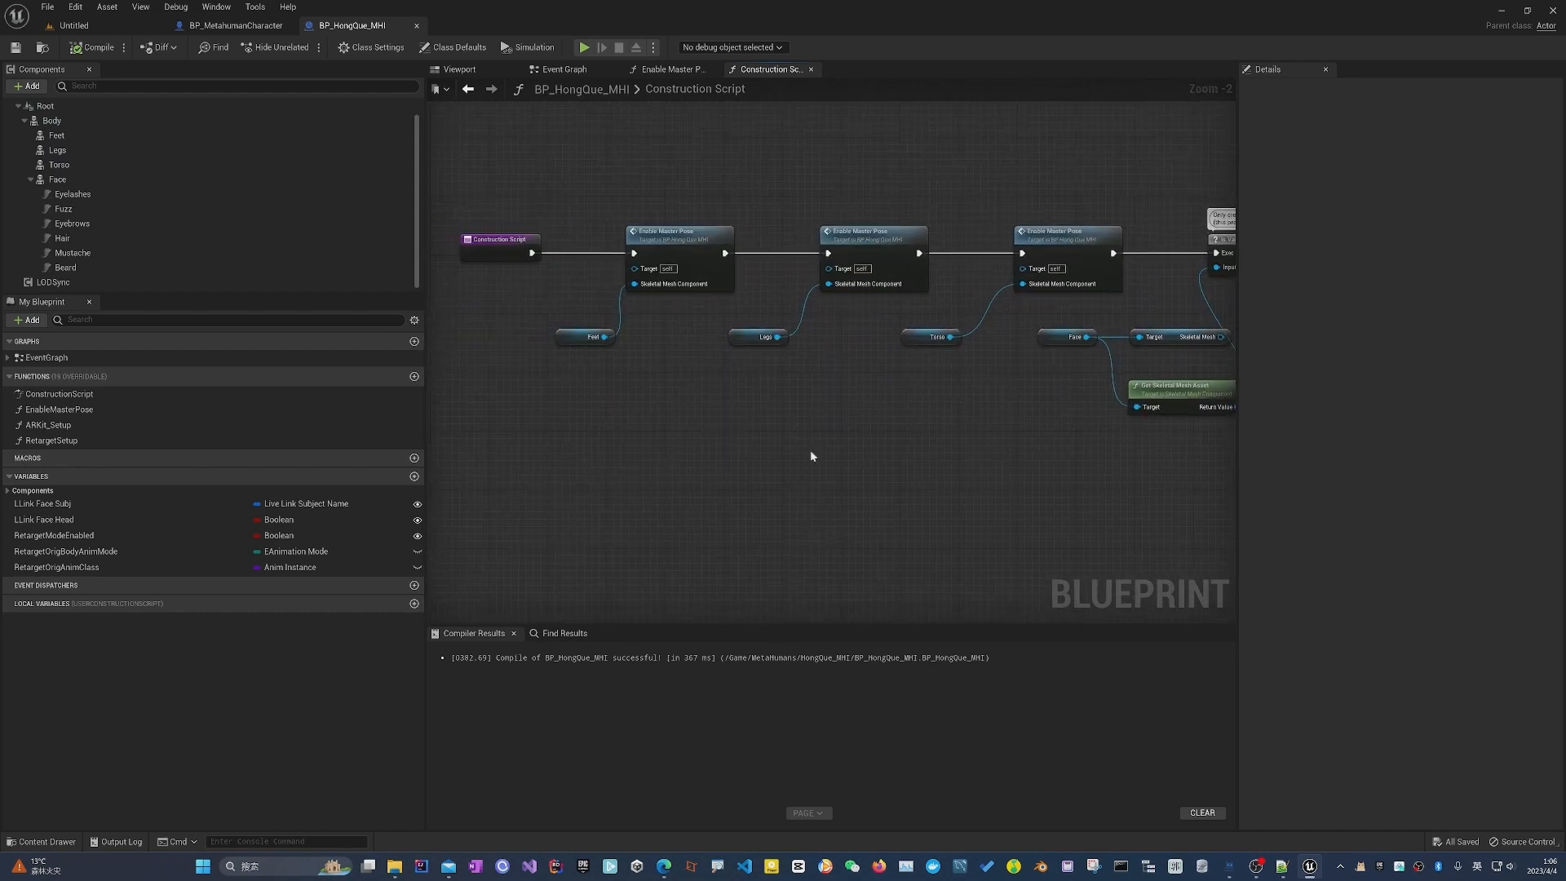
{"action": "left_click", "coordinate": [665, 869]}
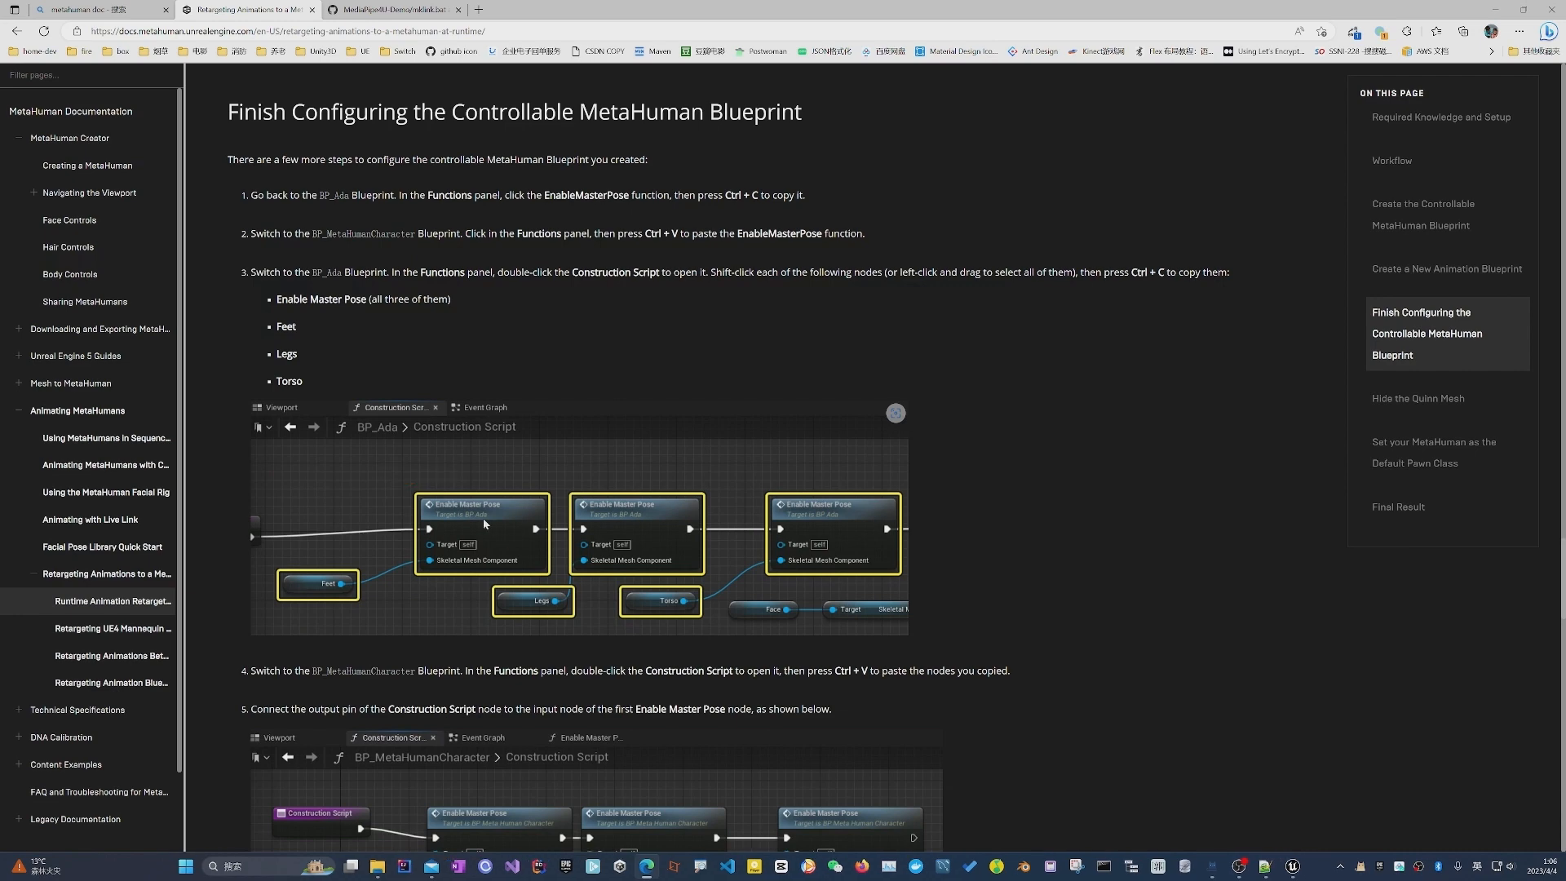
{"action": "scroll", "coordinate": [487, 534], "scroll_direction": "down", "scroll_amount": 3}
{"action": "scroll", "coordinate": [464, 421], "scroll_direction": "up", "scroll_amount": 2}
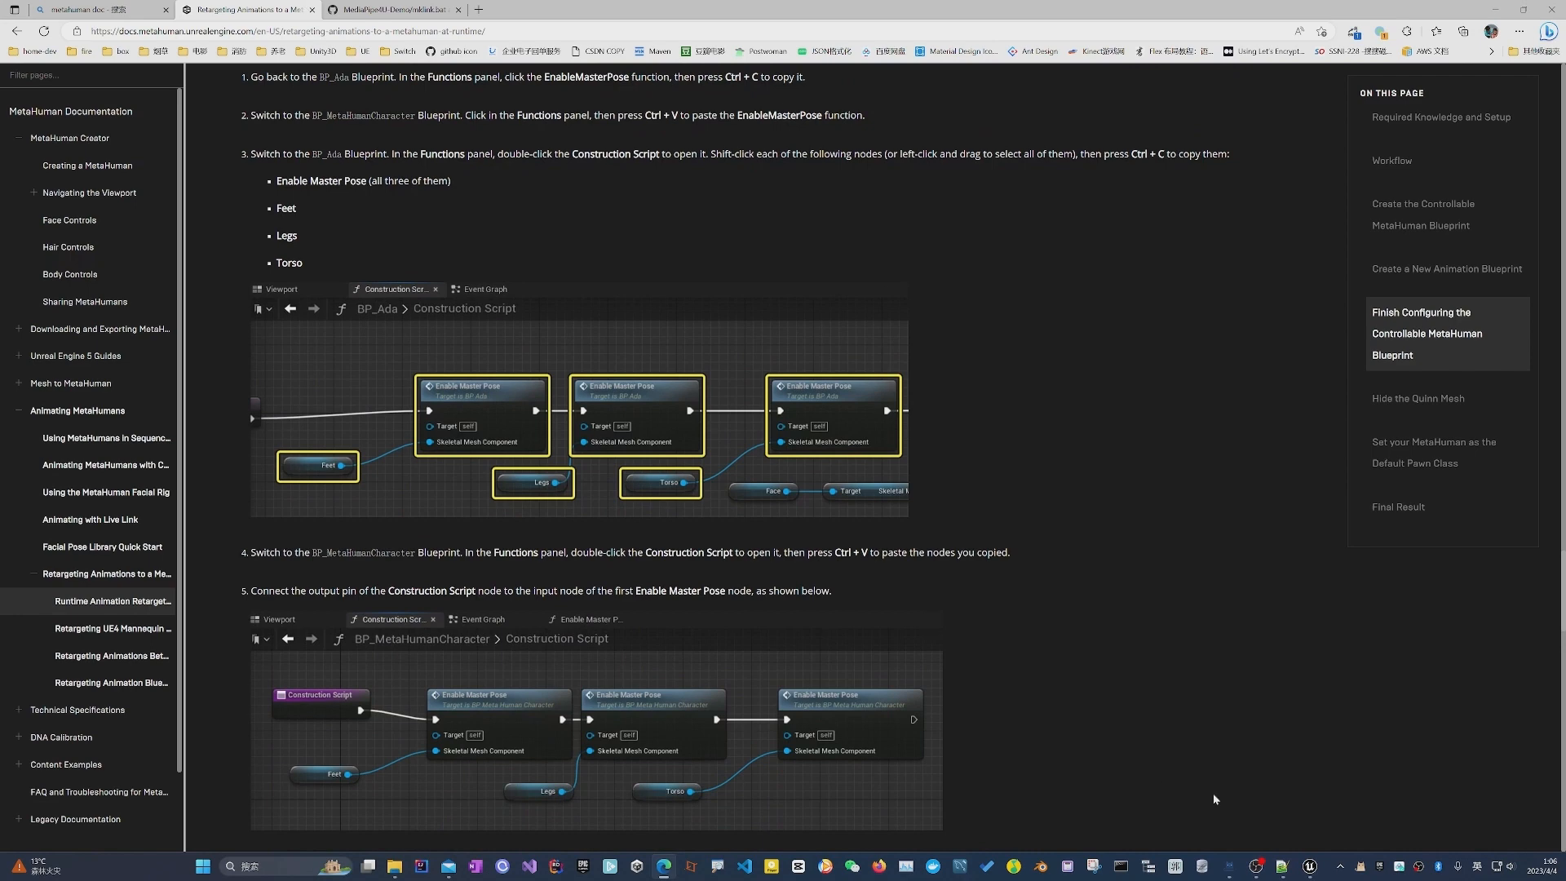
{"action": "left_click", "coordinate": [1309, 866]}
Open the Enable Master Pose graph in BP_HongQue_MHI and copy the EnableMasterPose function.
{"action": "left_click", "coordinate": [671, 237]}
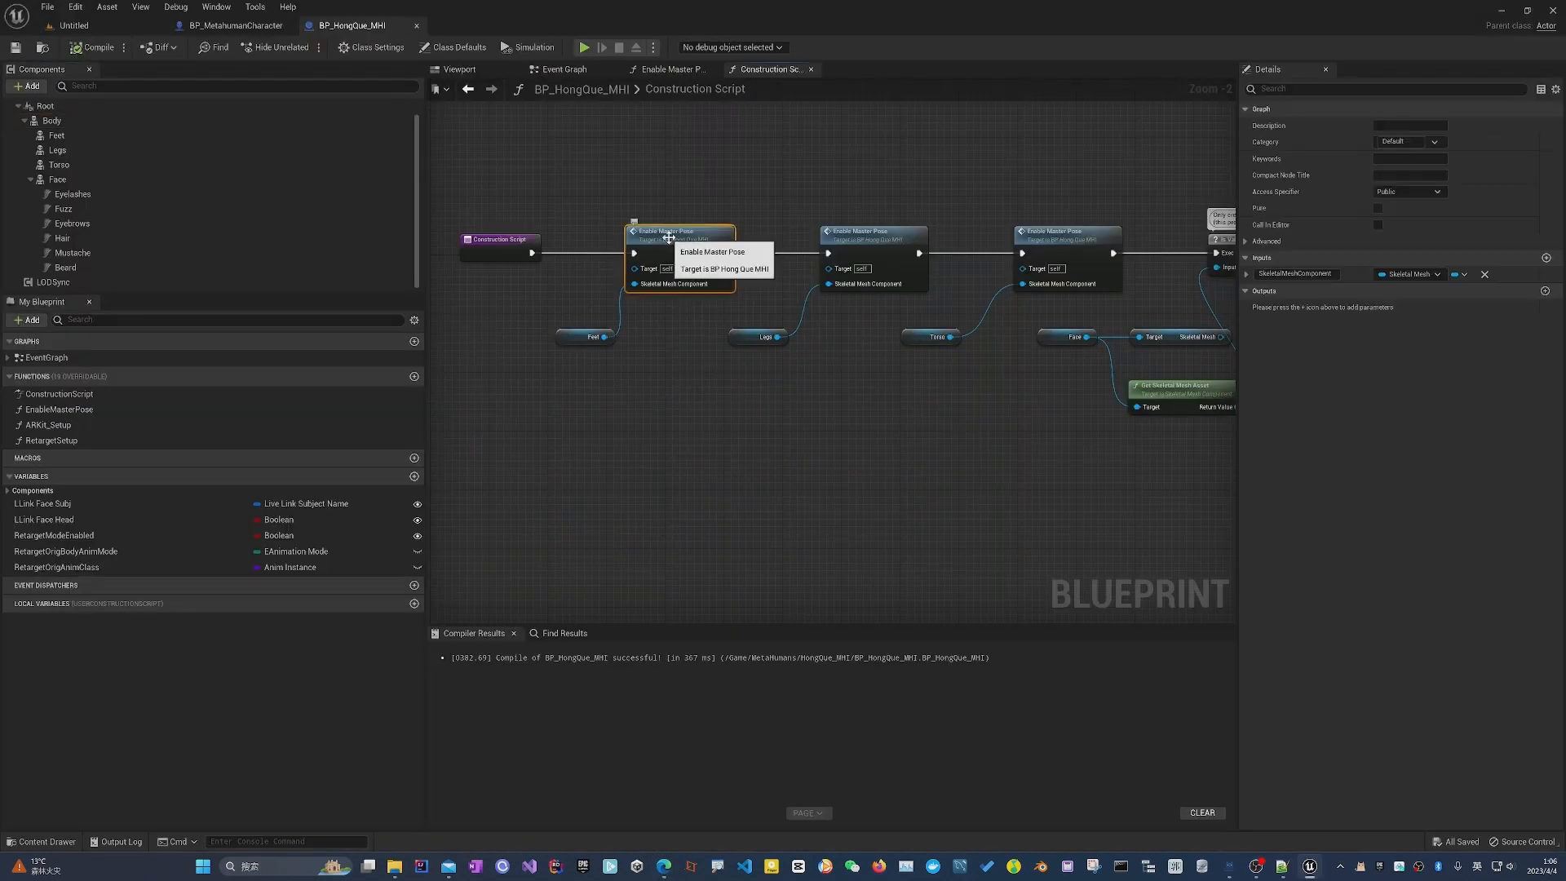
{"action": "double_click", "coordinate": [672, 236]}
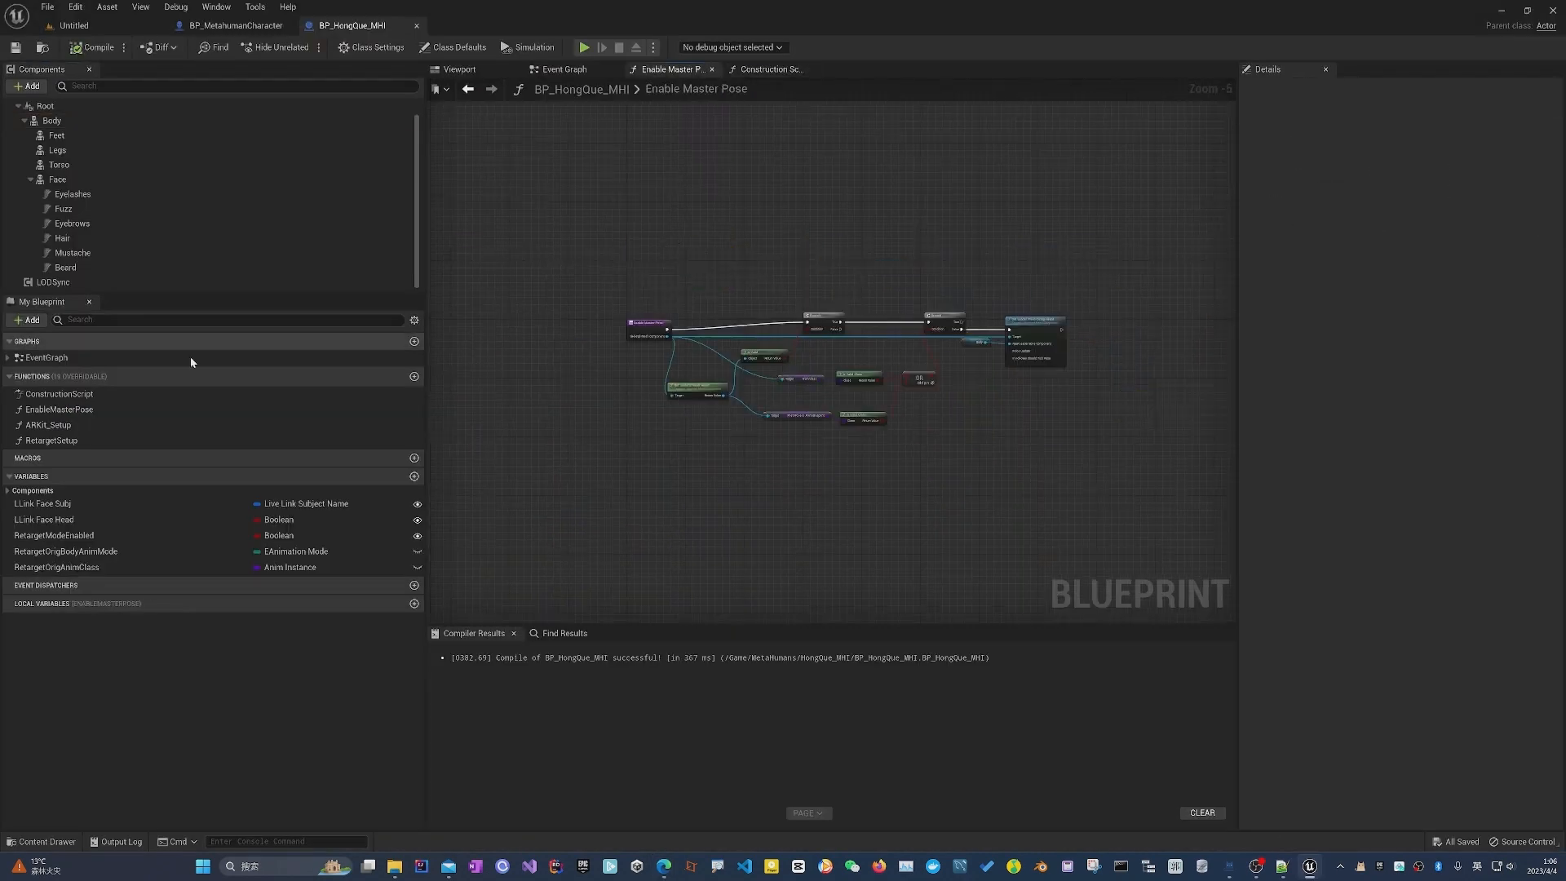
{"action": "left_click", "coordinate": [71, 416]}
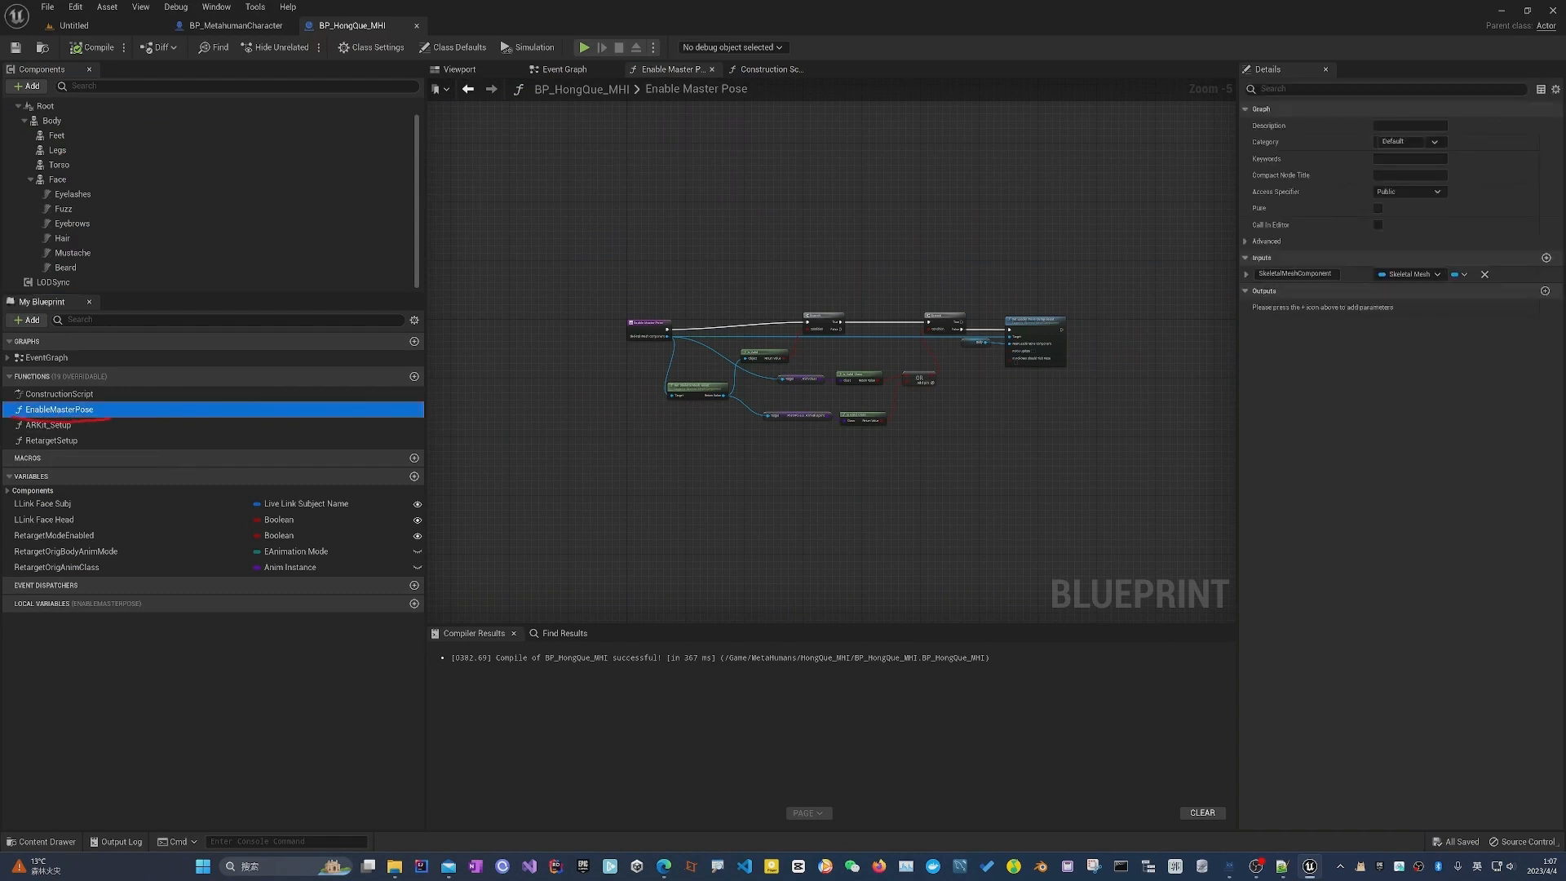
{"action": "right_click", "coordinate": [70, 412]}
{"action": "left_click", "coordinate": [114, 483]}
Paste the EnableMasterPose function into the functions of BP_MetahumanCharacter and save the blueprint.
{"action": "left_click", "coordinate": [237, 26]}
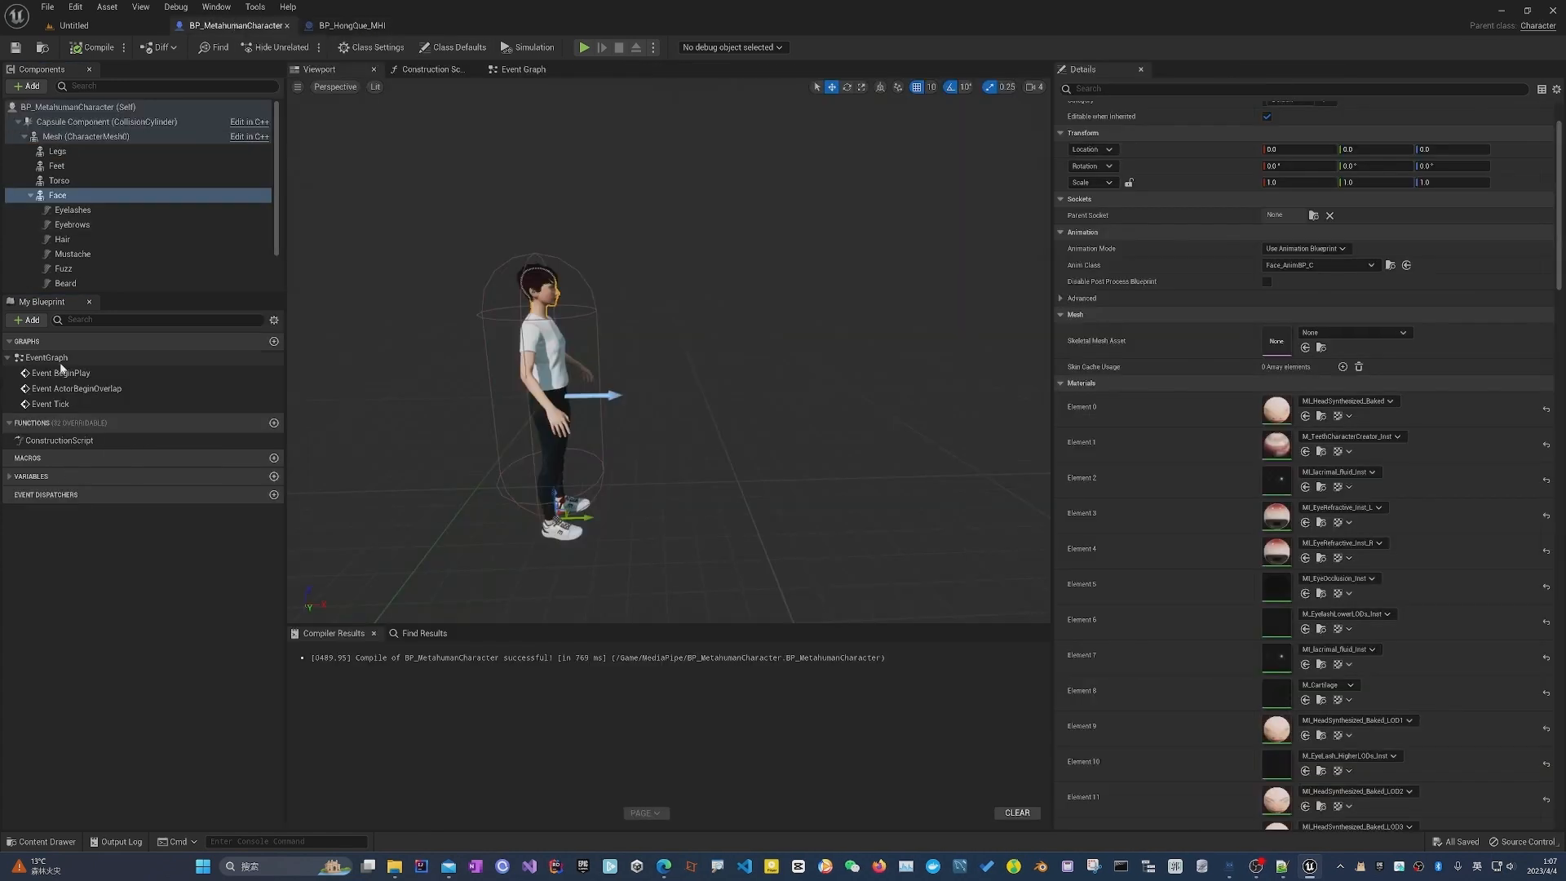
{"action": "left_click", "coordinate": [72, 441]}
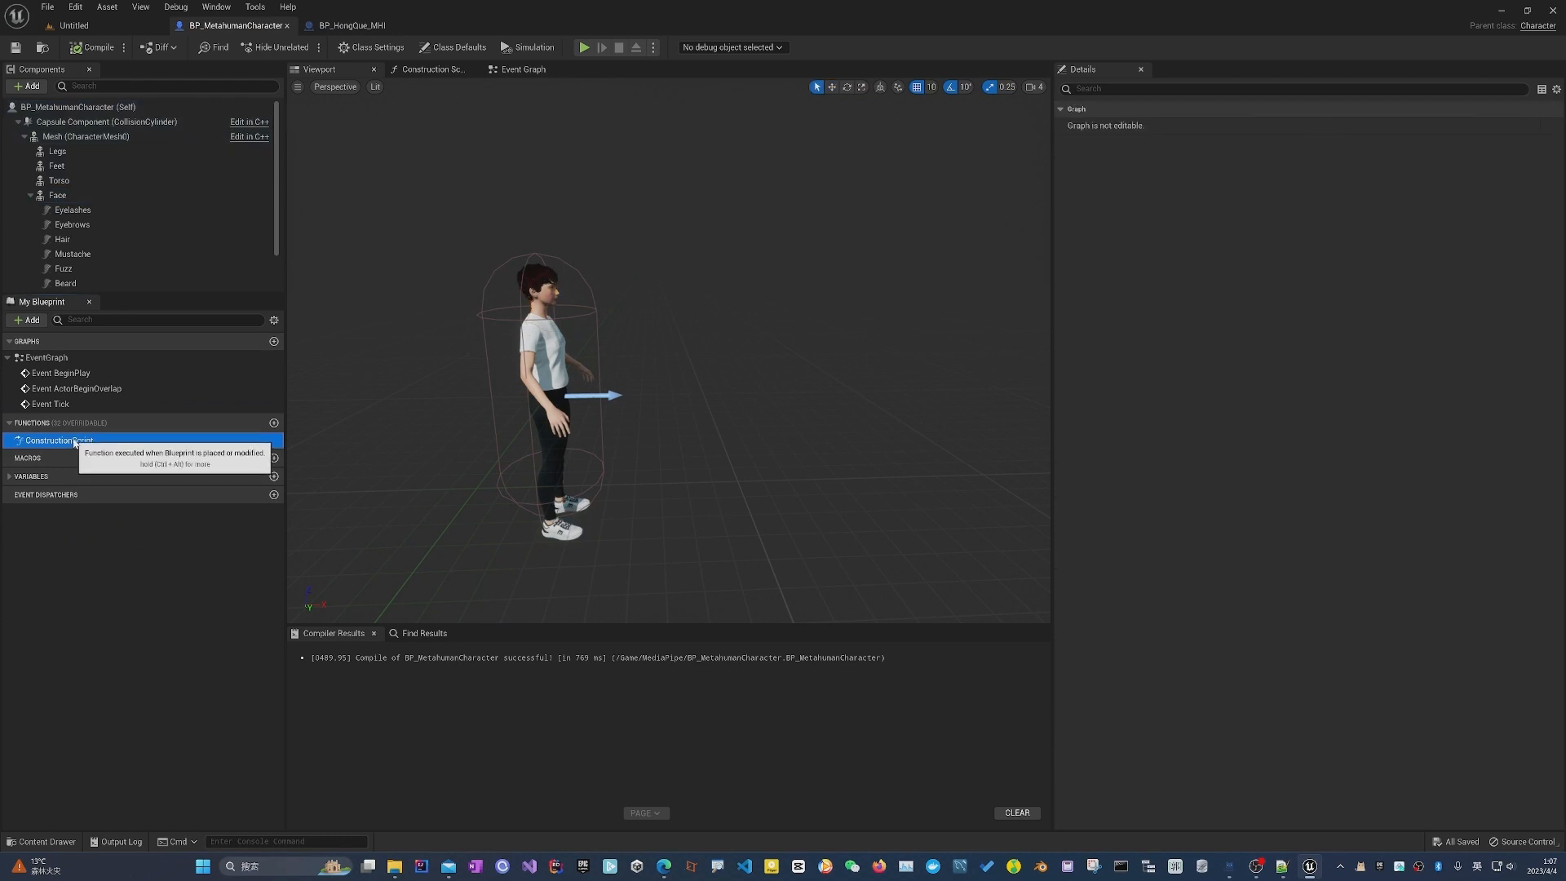
{"action": "left_click", "coordinate": [75, 427]}
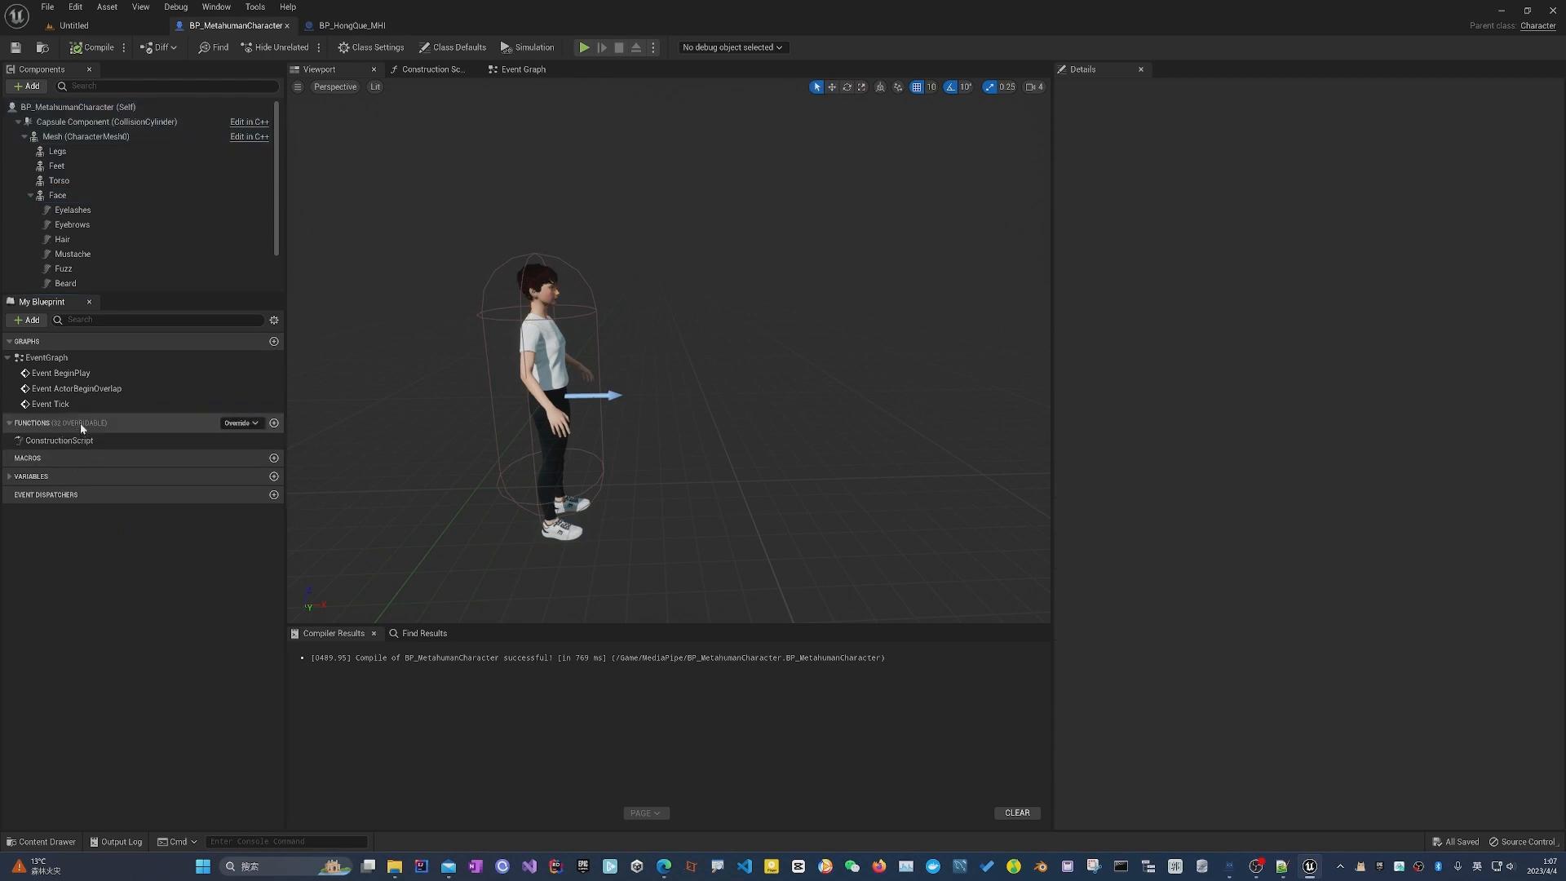
{"action": "key", "text": "ctrl+v"}
{"action": "left_click", "coordinate": [173, 441]}
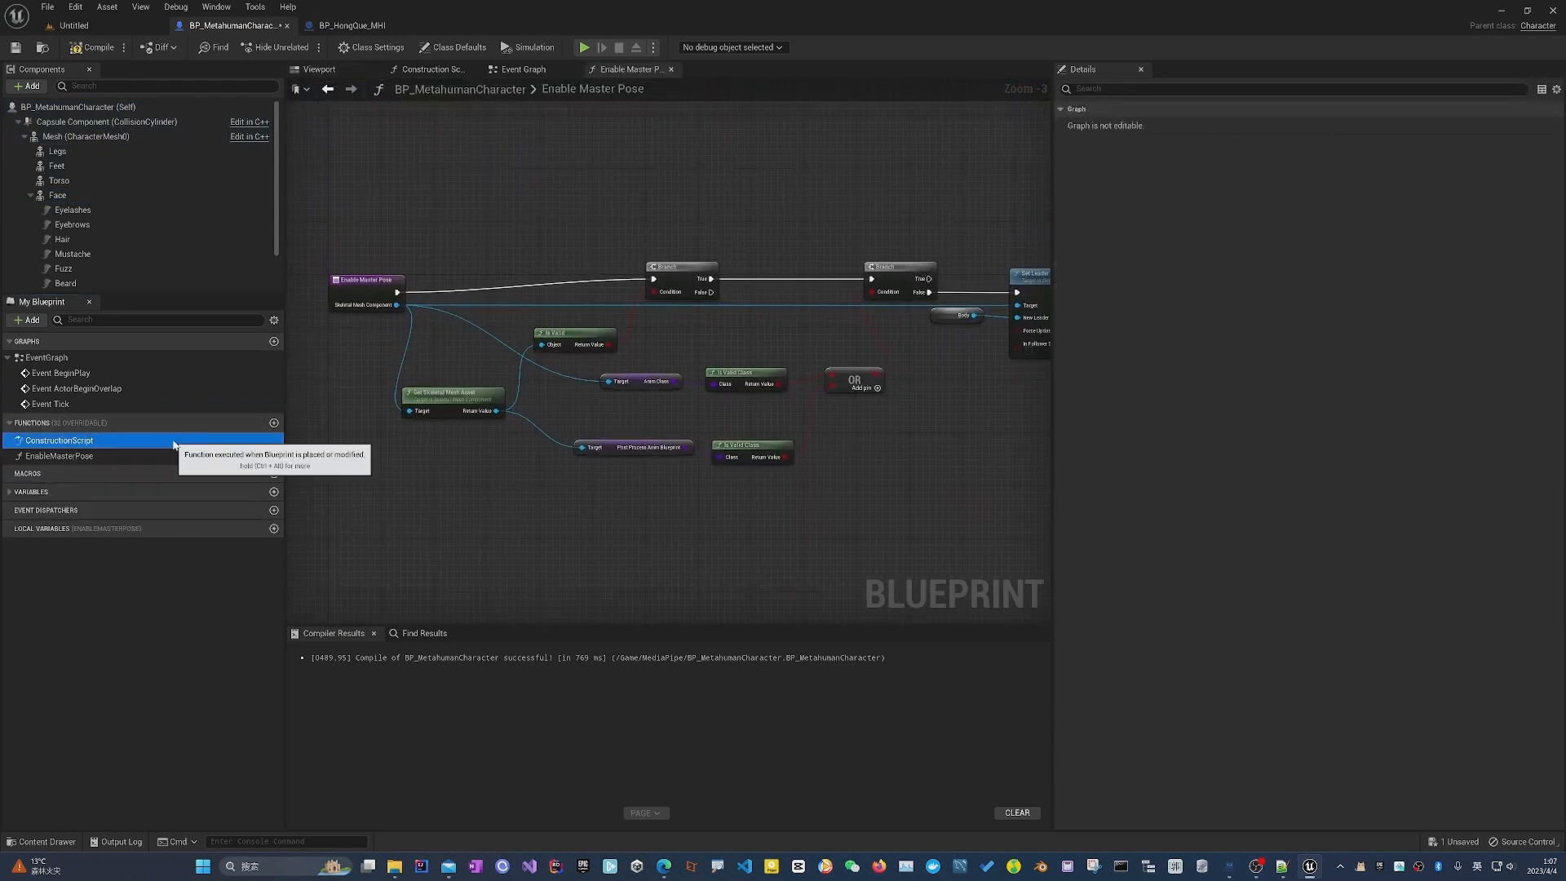
{"action": "left_click", "coordinate": [140, 457]}
{"action": "key", "text": "ctrl+s"}
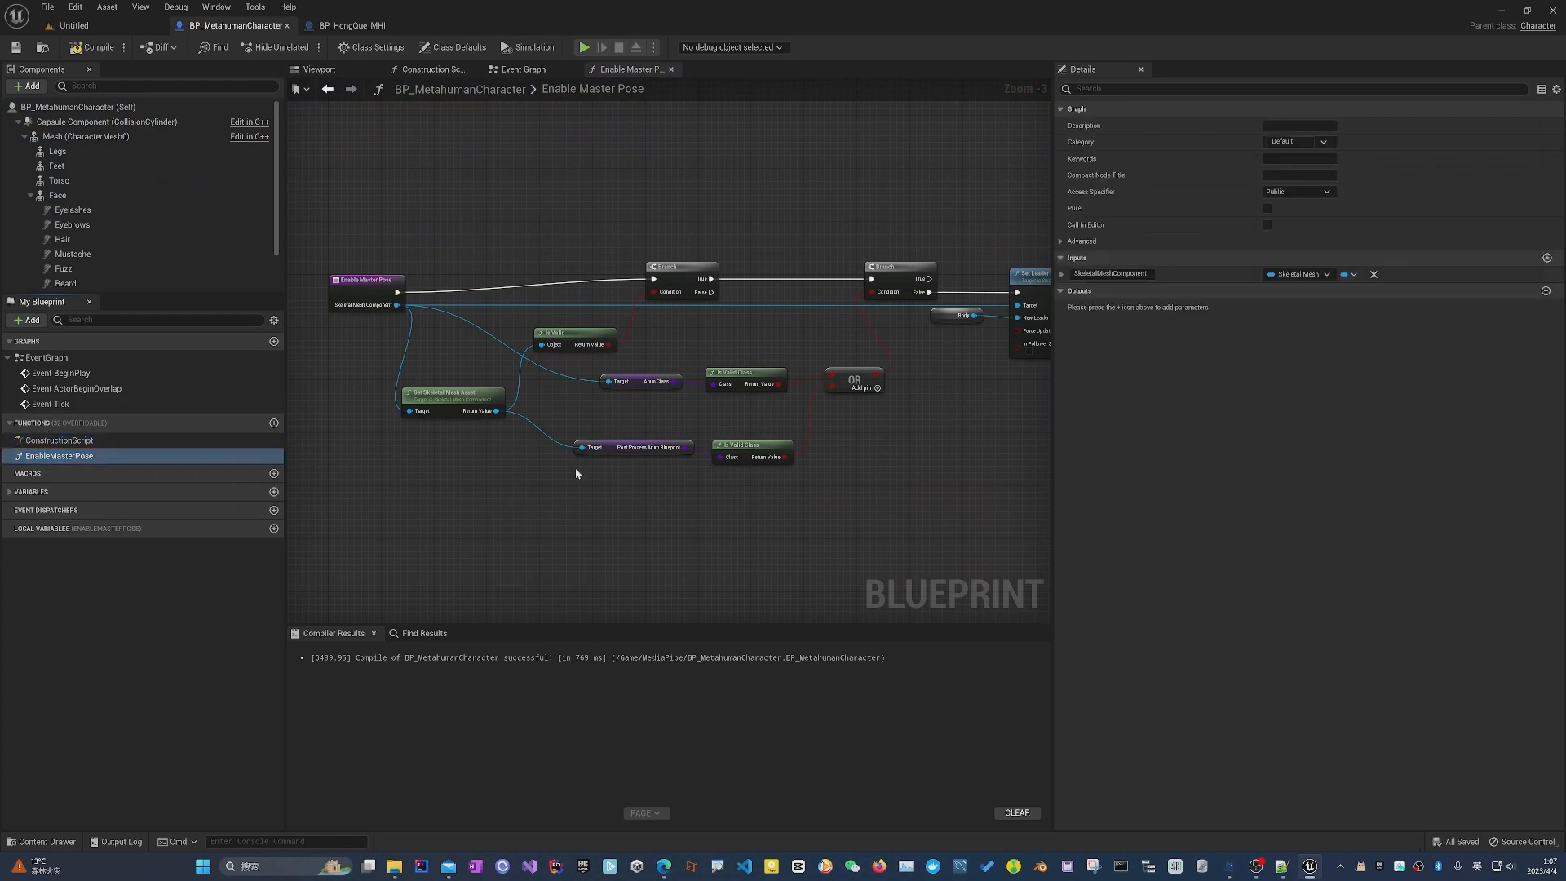
Compile BP_MetahumanCharacter to check the pasted Enable Master Pose graph around the Set Leader Pose Component node.
{"action": "scroll", "coordinate": [832, 476], "scroll_direction": "down", "scroll_amount": 2}
{"action": "right_click_drag", "start_coordinate": [853, 477], "coordinate": [818, 460]}
{"action": "scroll", "coordinate": [813, 444], "scroll_direction": "up", "scroll_amount": 3}
{"action": "left_click", "coordinate": [94, 48]}
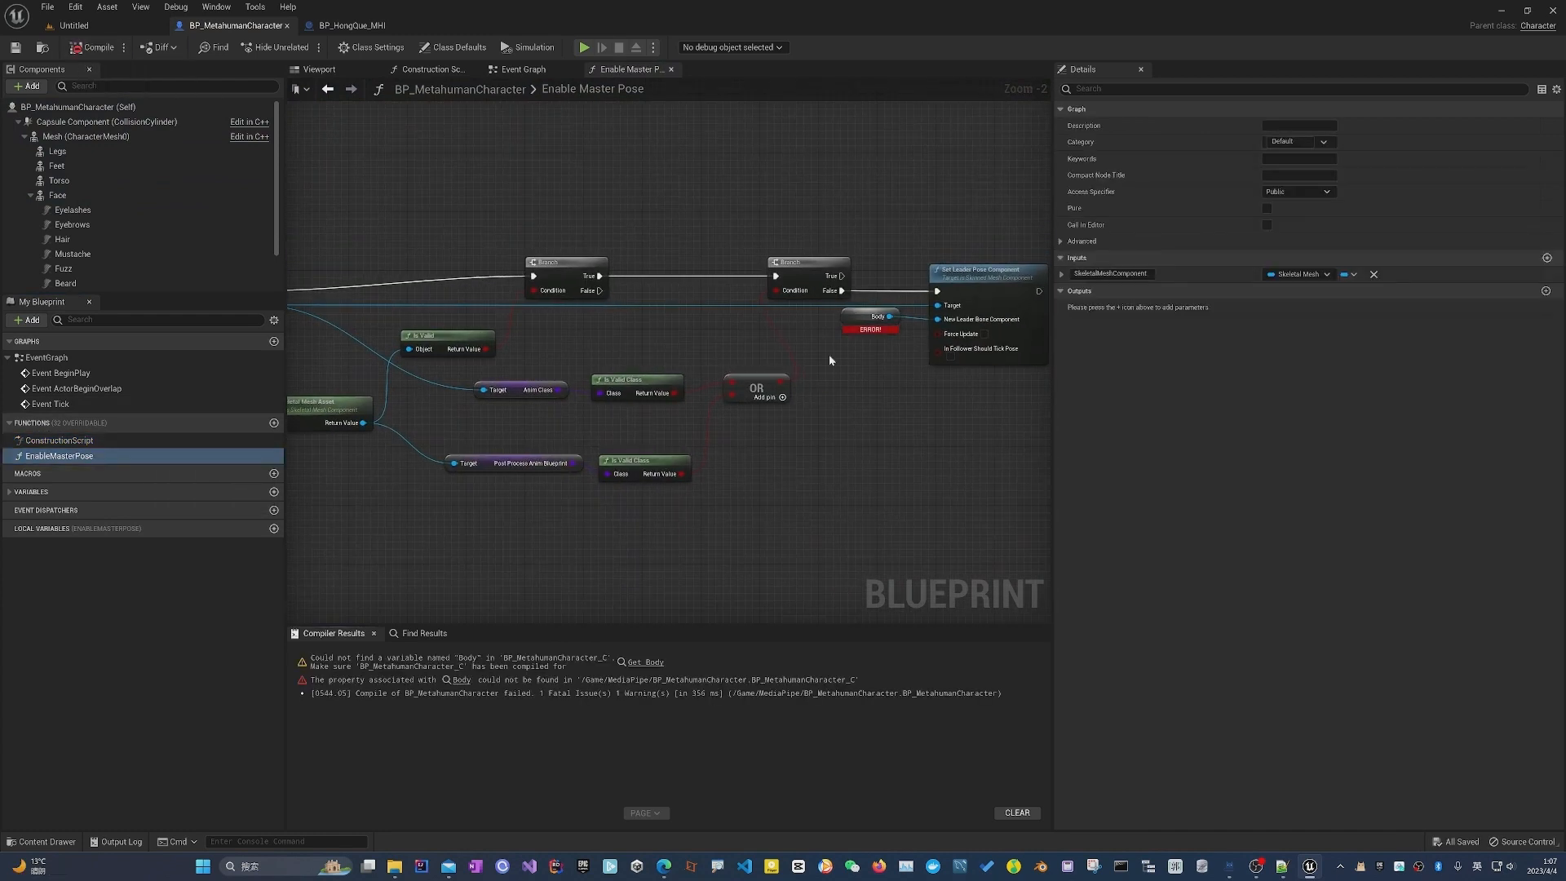
Replace the broken Body reference in Enable Master Pose with the Mesh component, wire it to New Leader Bone Component, and compile the blueprint.
{"action": "left_click_drag", "start_coordinate": [866, 318], "coordinate": [849, 408]}
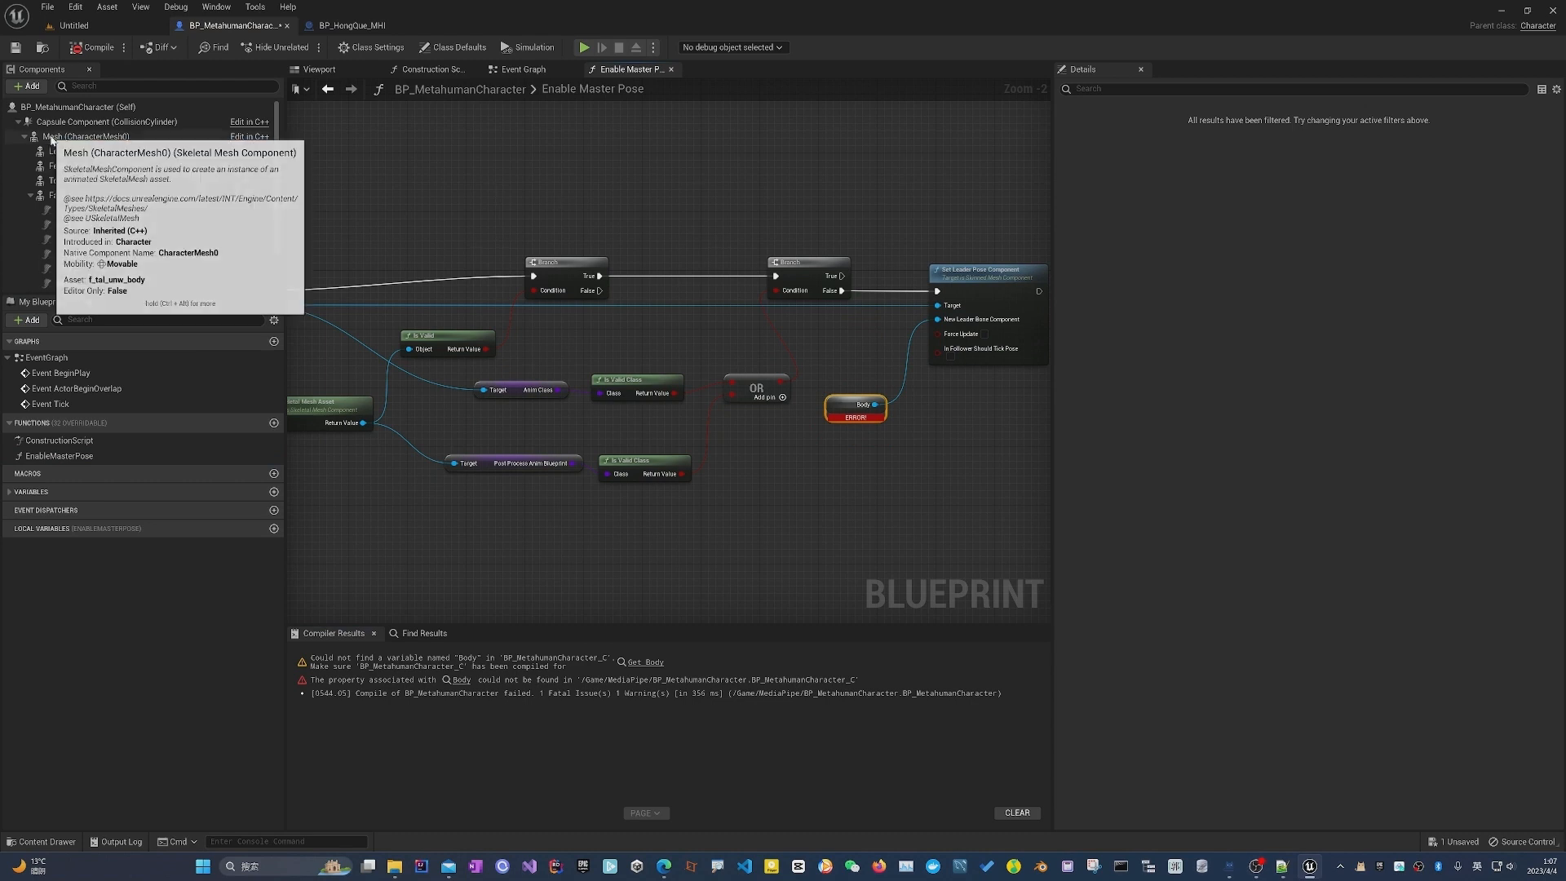
{"action": "left_click_drag", "start_coordinate": [82, 136], "coordinate": [786, 455]}
{"action": "left_click", "coordinate": [854, 405]}
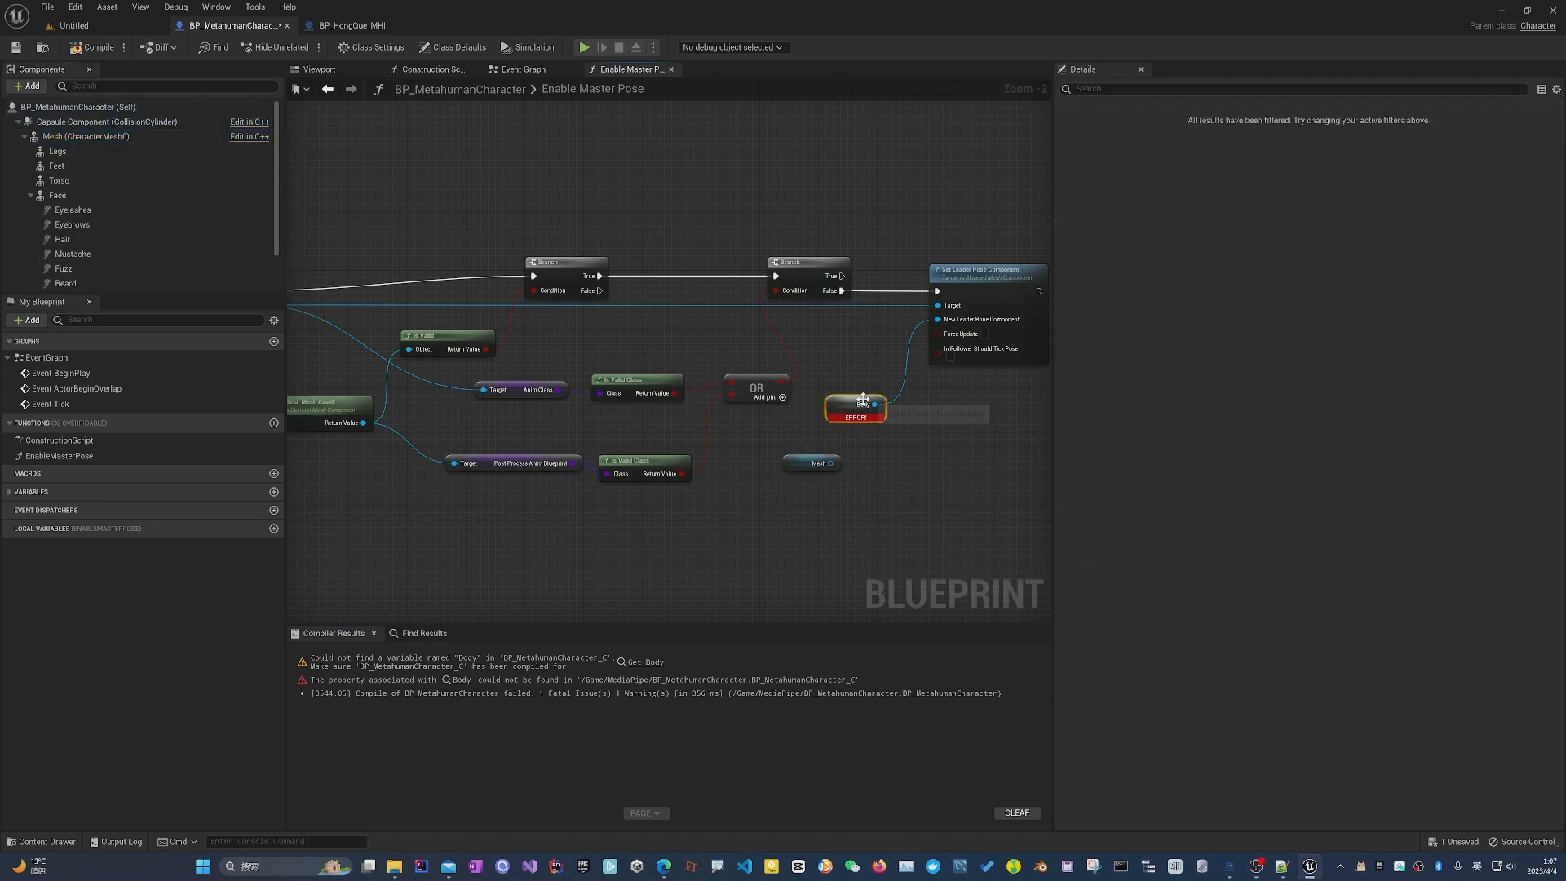
{"action": "key", "text": "Delete"}
{"action": "left_click_drag", "start_coordinate": [831, 463], "coordinate": [938, 319]}
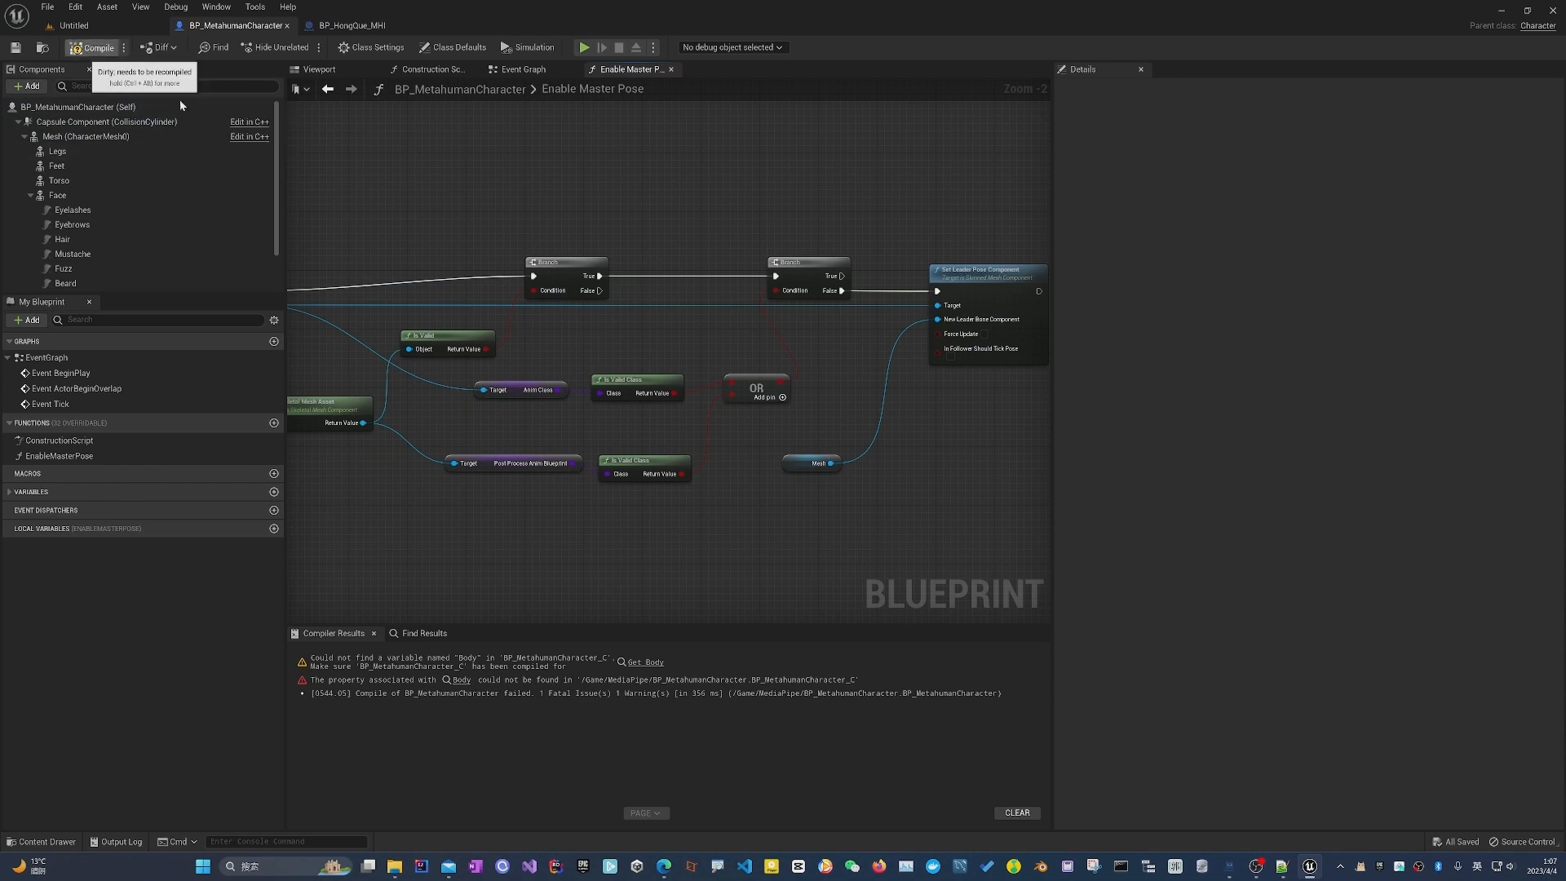
{"action": "left_click", "coordinate": [98, 49]}
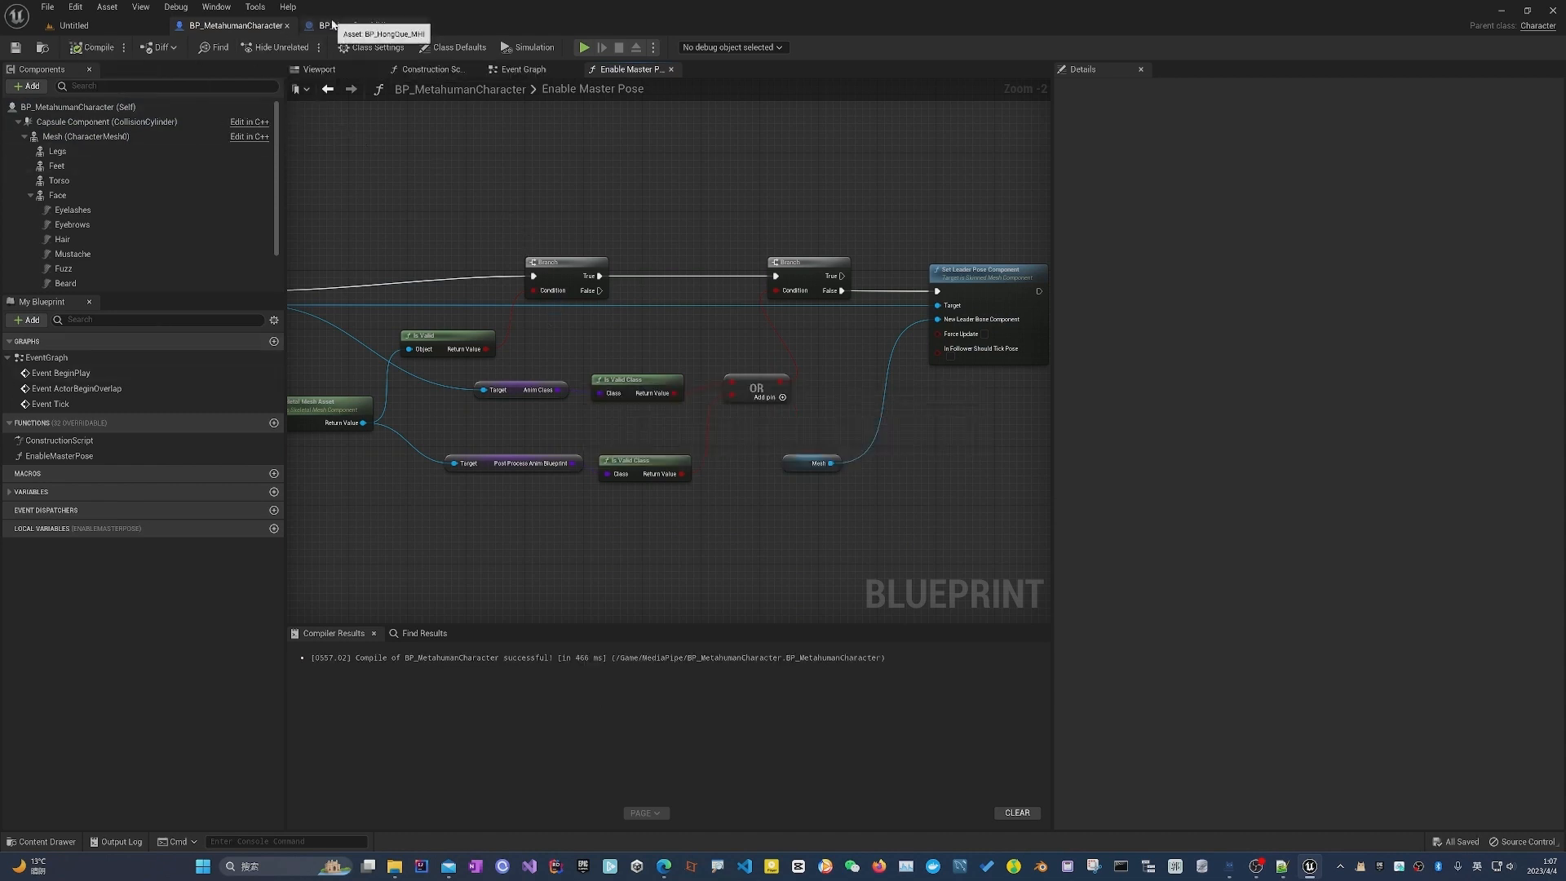
Copy the three Enable Master Pose nodes with their Feet, Legs and Torso references from the Construction Script of BP_HongQue_MHI.
{"action": "left_click", "coordinate": [352, 26]}
{"action": "double_click", "coordinate": [65, 395]}
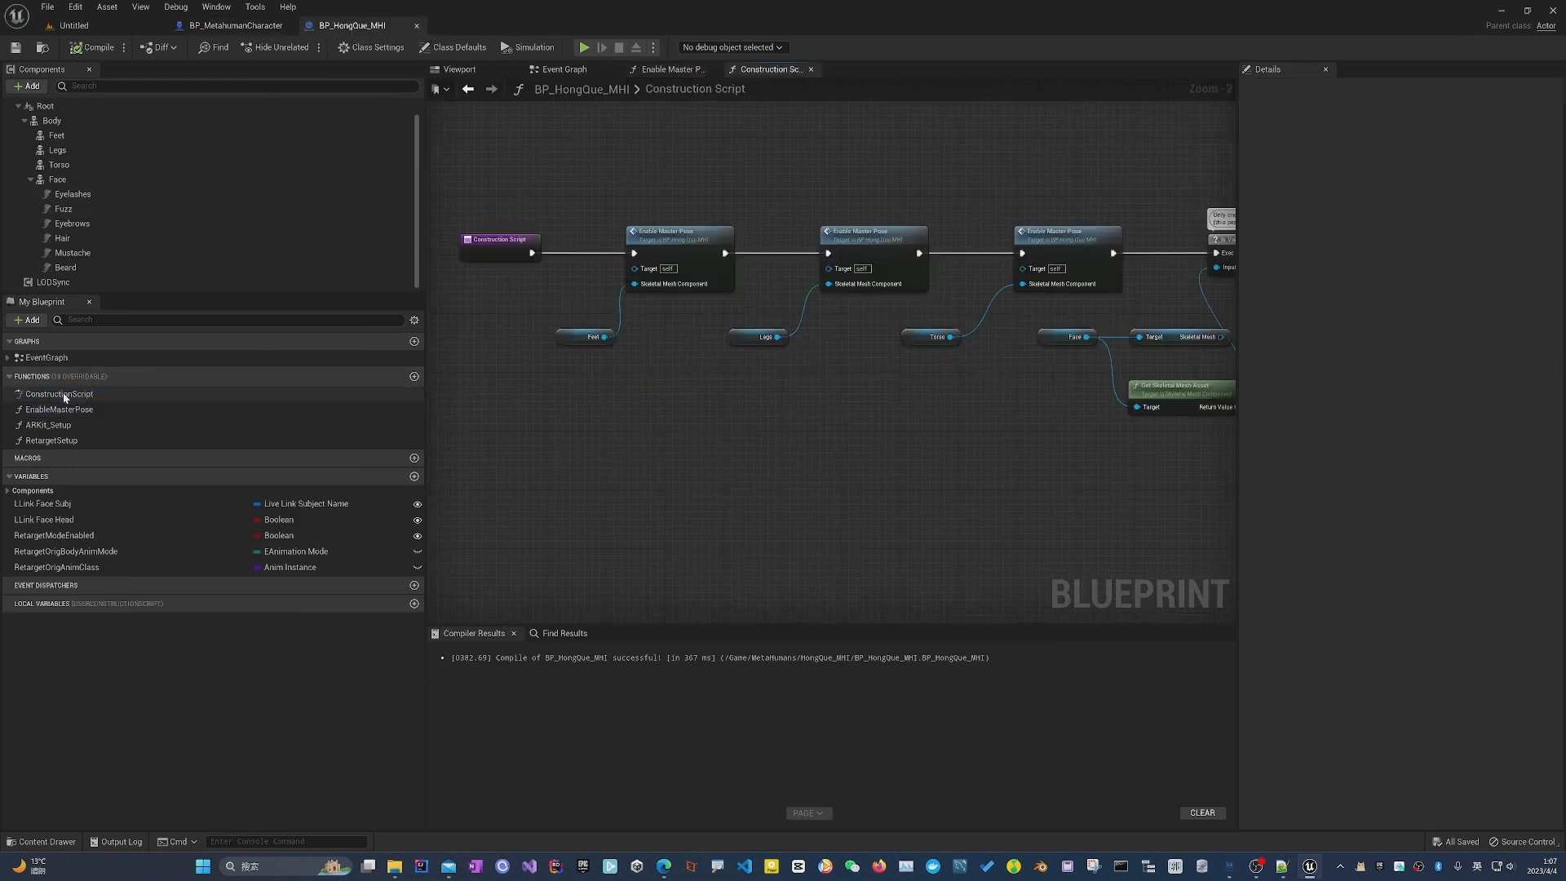
{"action": "right_click_drag", "start_coordinate": [734, 452], "coordinate": [692, 474]}
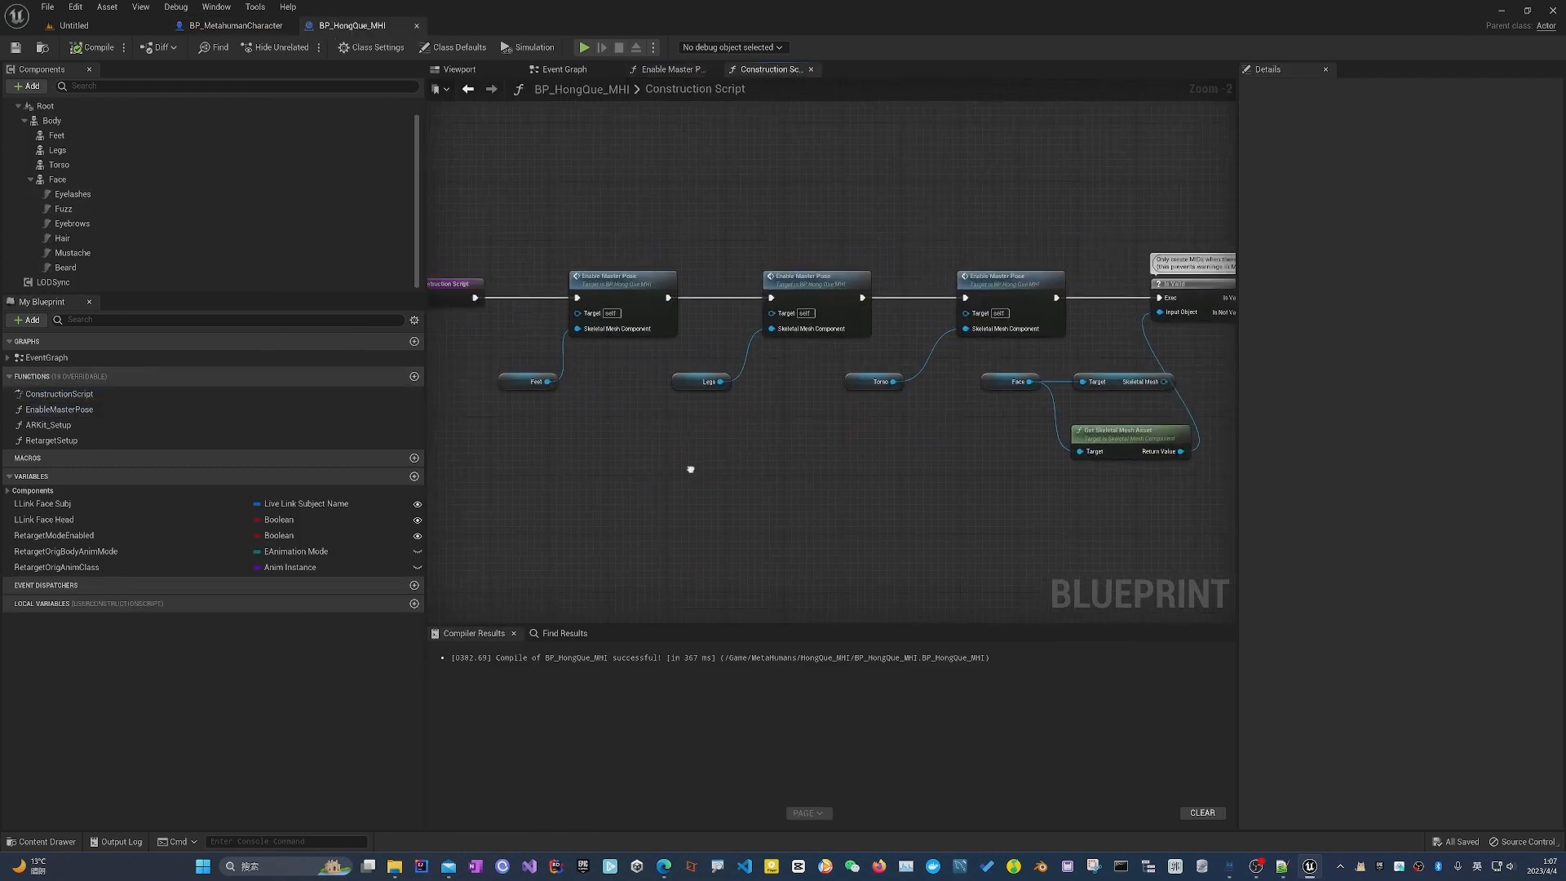
{"action": "left_click_drag", "start_coordinate": [527, 191], "coordinate": [897, 428]}
{"action": "left_click", "coordinate": [1003, 322], "text": "ctrl"}
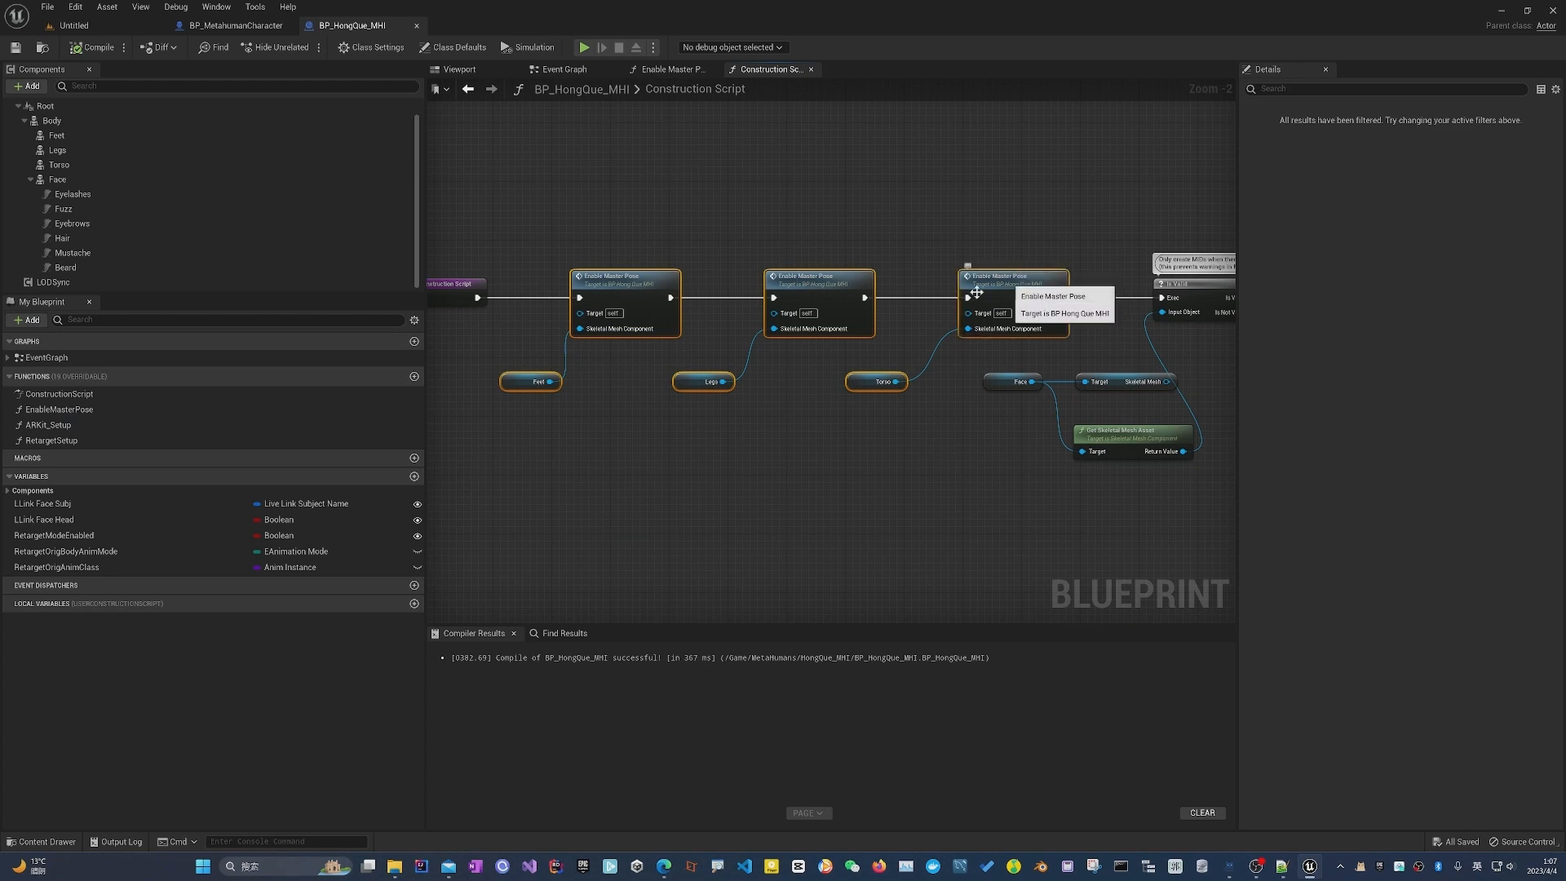
{"action": "left_click", "coordinate": [243, 28]}
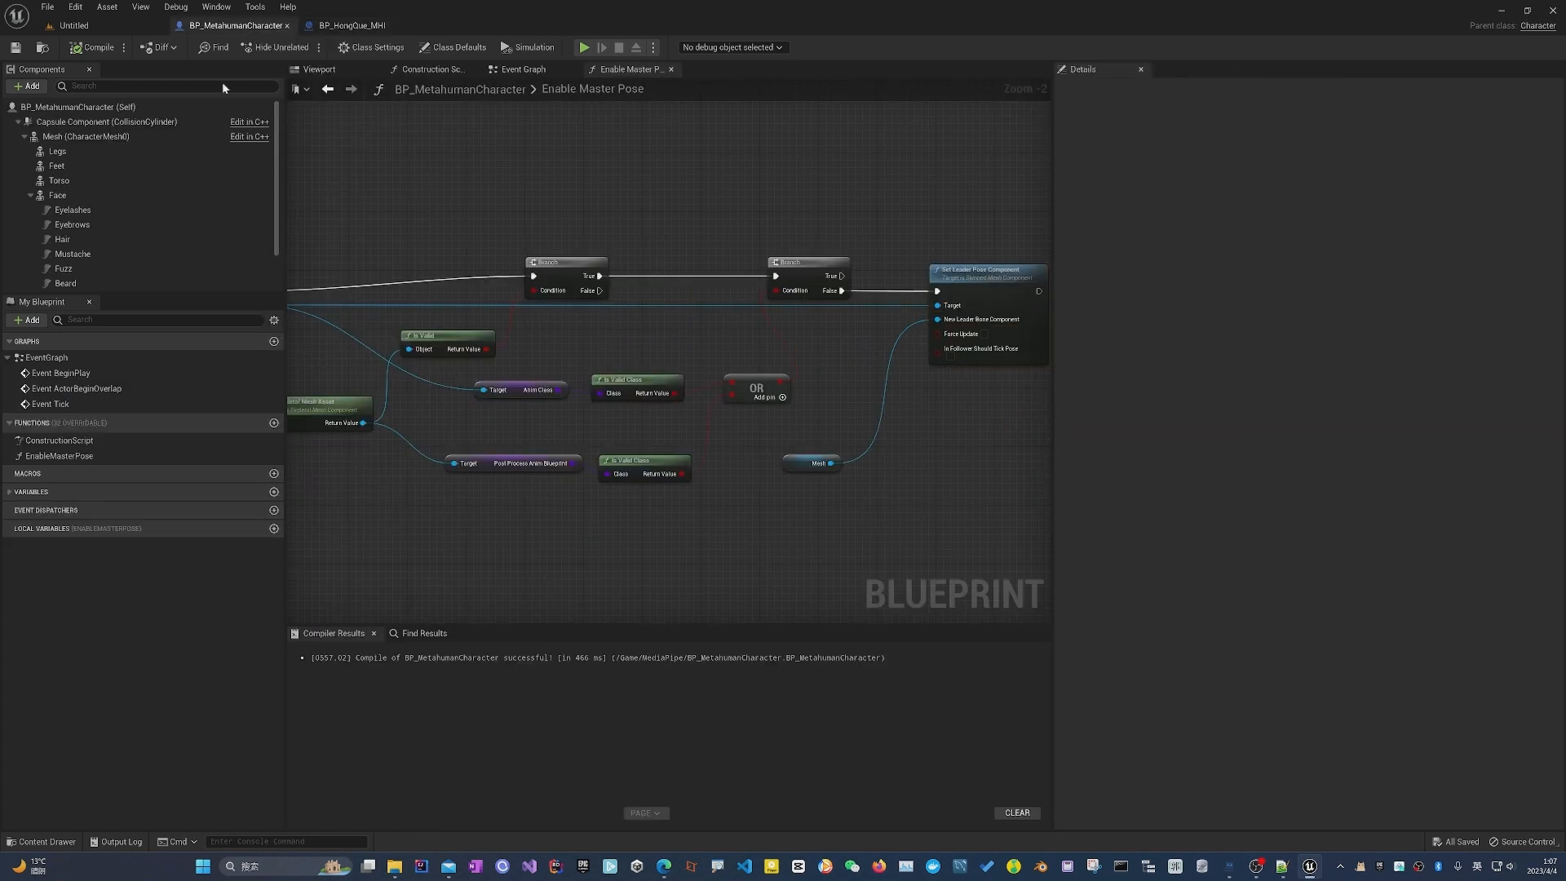
Paste the Enable Master Pose nodes into BP_MetahumanCharacter's Construction Script, connect them to its entry node, and compile and save the blueprint.
{"action": "double_click", "coordinate": [60, 440]}
{"action": "right_click_drag", "start_coordinate": [654, 426], "coordinate": [349, 346]}
{"action": "key", "text": "ctrl+v"}
{"action": "left_click_drag", "start_coordinate": [530, 277], "coordinate": [629, 281]}
{"action": "scroll", "coordinate": [639, 377], "scroll_direction": "down", "scroll_amount": 2}
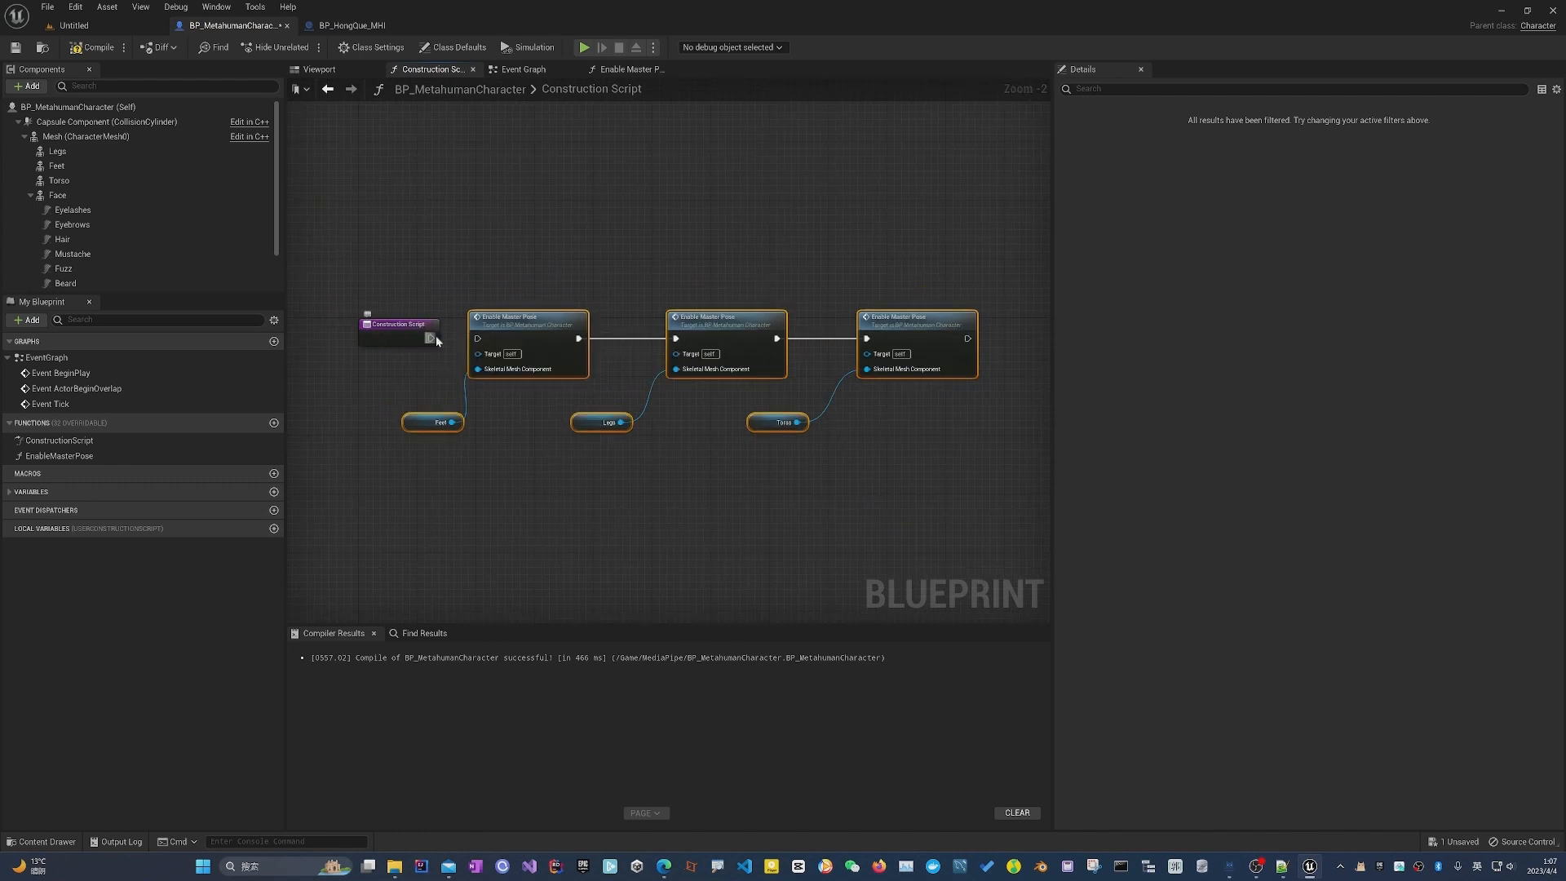
{"action": "left_click_drag", "start_coordinate": [432, 337], "coordinate": [479, 338]}
{"action": "key", "text": "ctrl+s"}
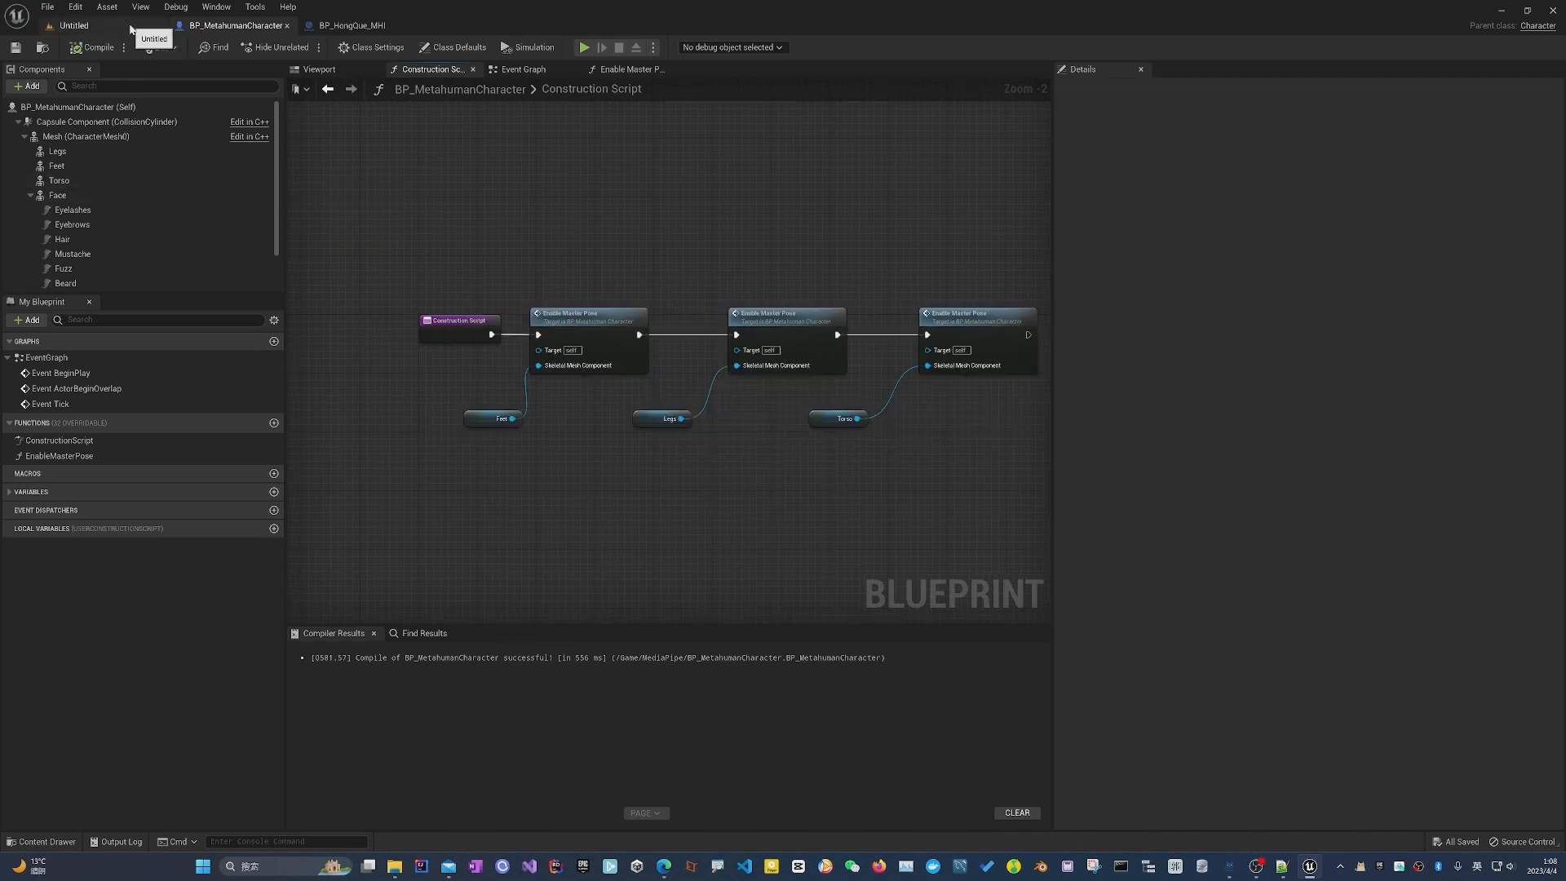
Switch to the untitled level and look at the contents of the MediaPipe folder.
{"action": "left_click", "coordinate": [131, 29]}
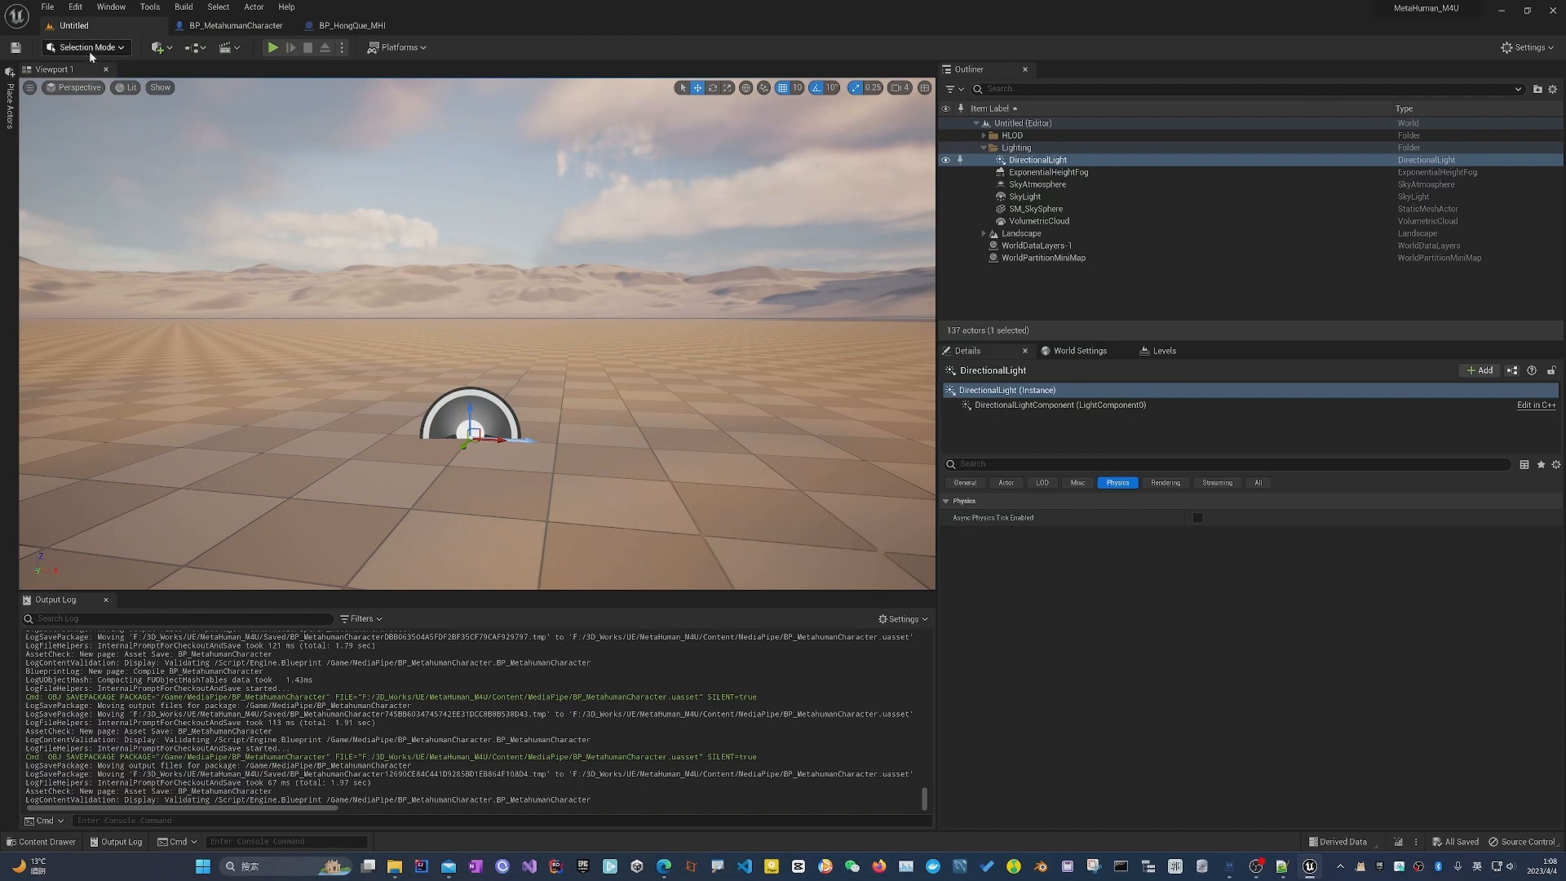
{"action": "right_click", "coordinate": [96, 27]}
{"action": "left_click", "coordinate": [184, 335]}
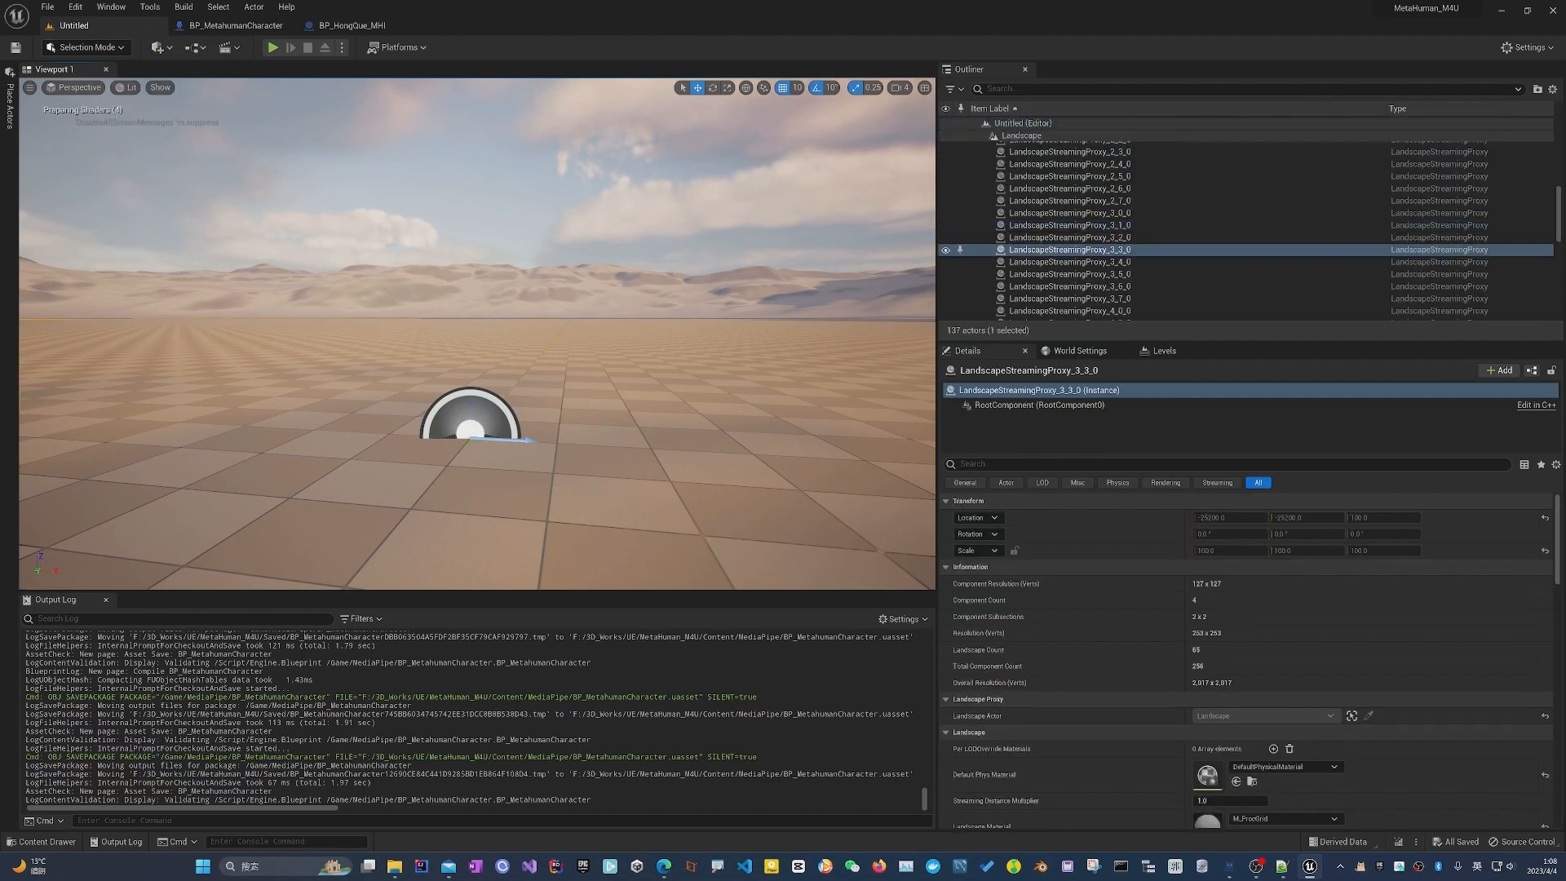
{"action": "left_click", "coordinate": [49, 843]}
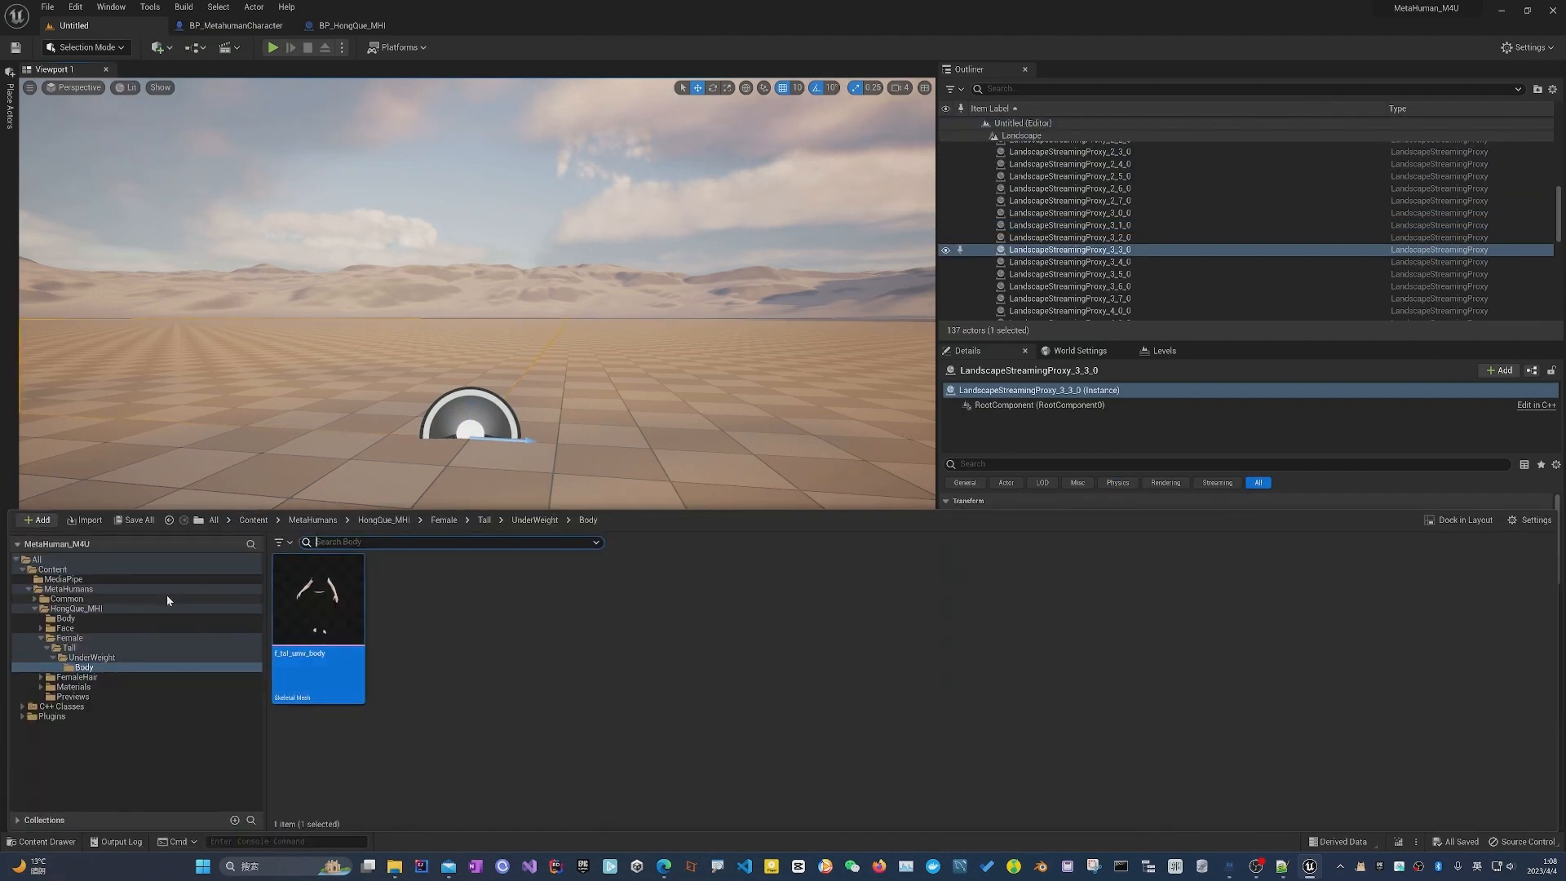
{"action": "left_click", "coordinate": [65, 579]}
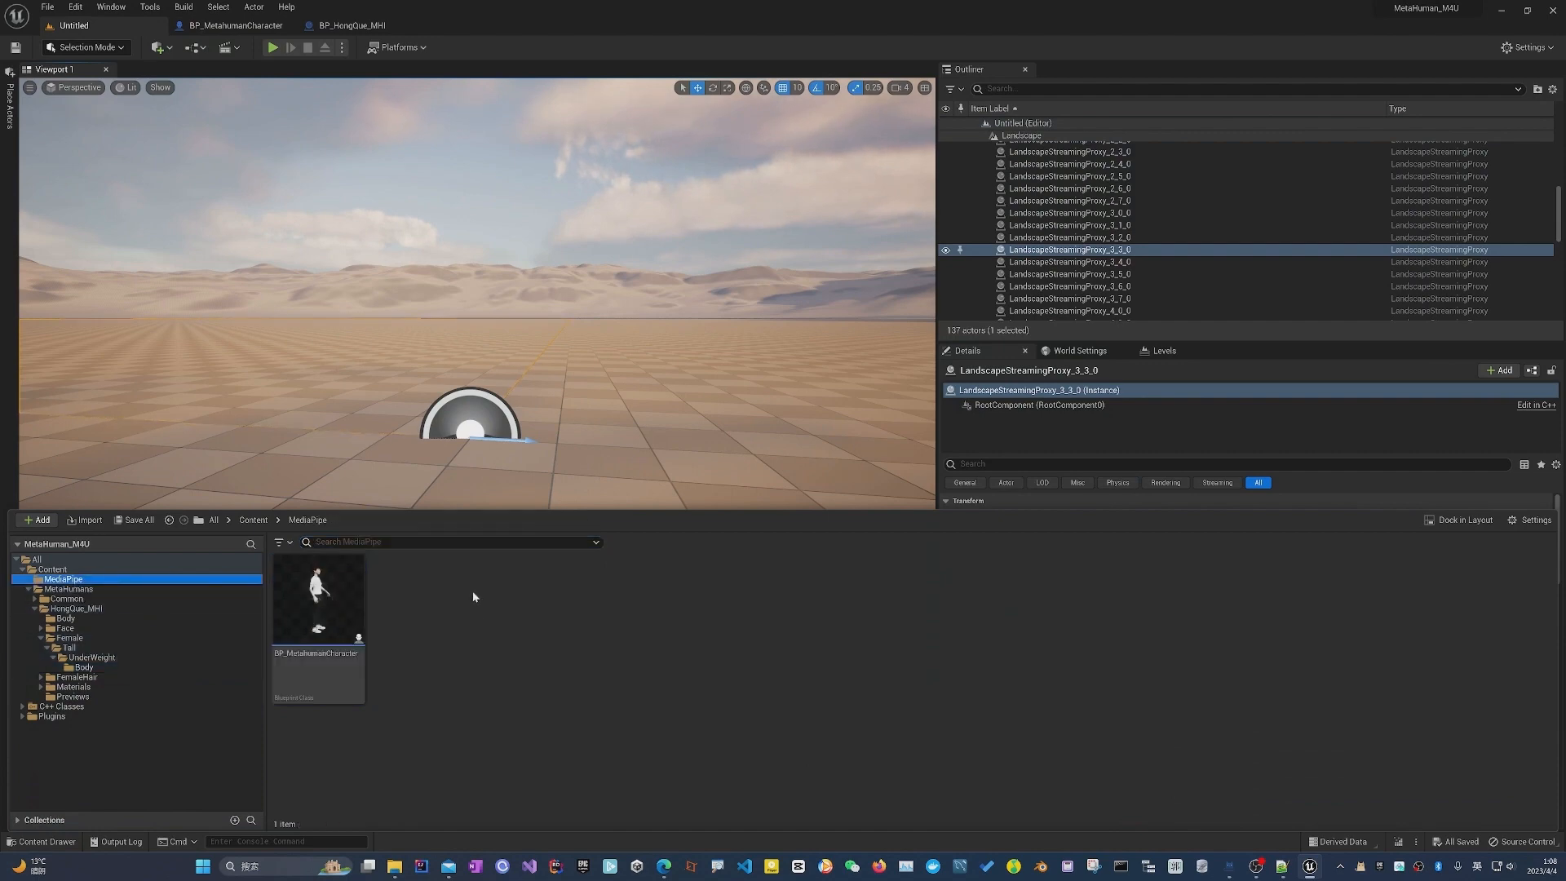
{"action": "left_click", "coordinate": [285, 284]}
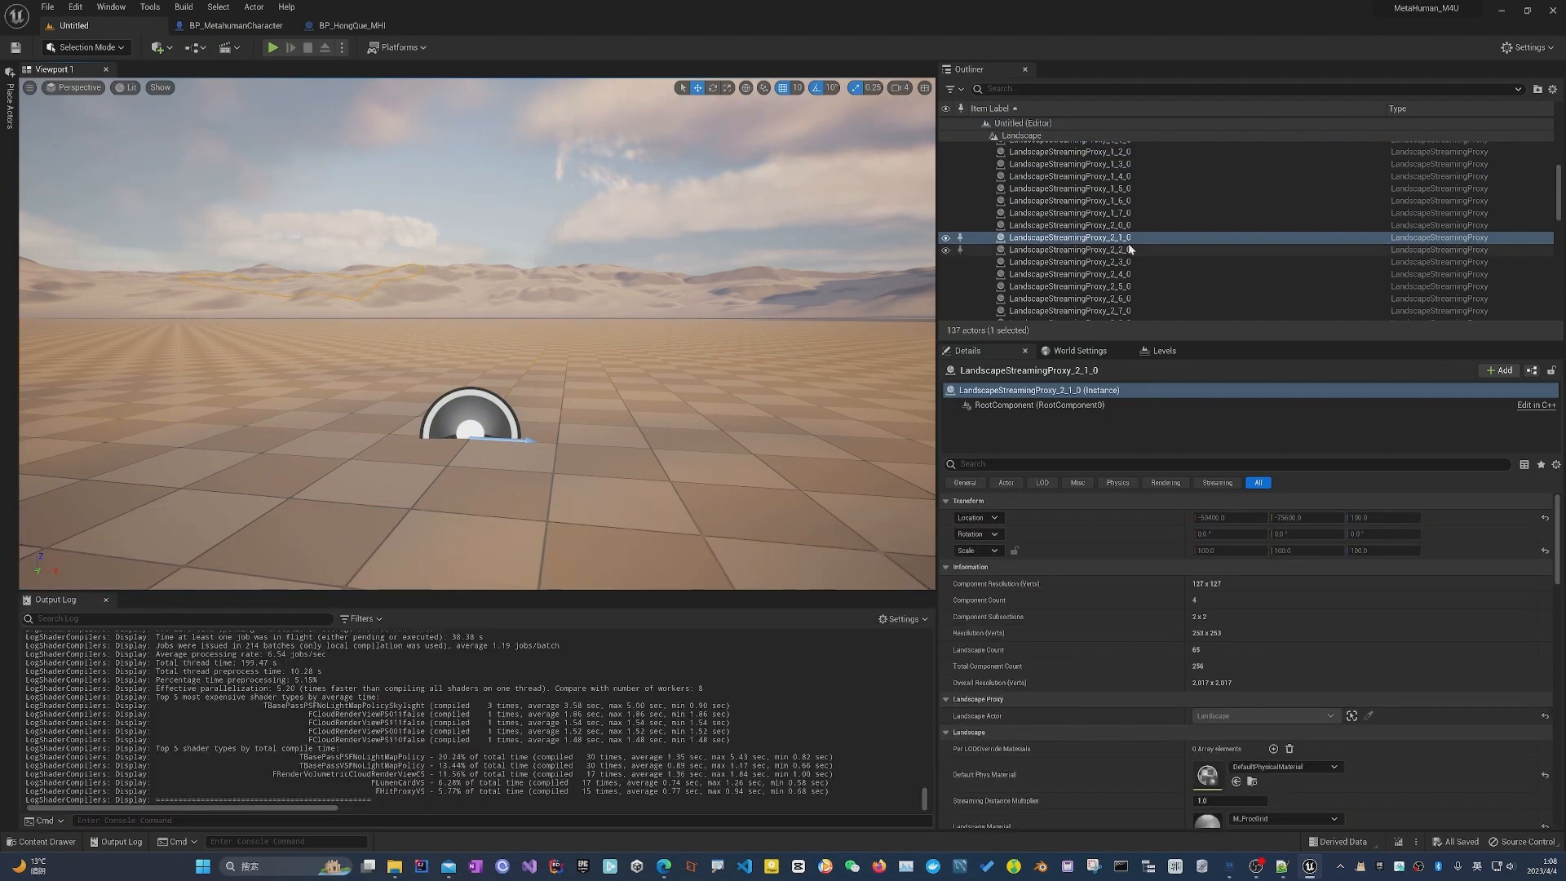
Collapse the Landscape group in the outliner and save the level as SimpleMap in the MediaPipe folder.
{"action": "scroll", "coordinate": [984, 150], "scroll_direction": "up", "scroll_amount": 5}
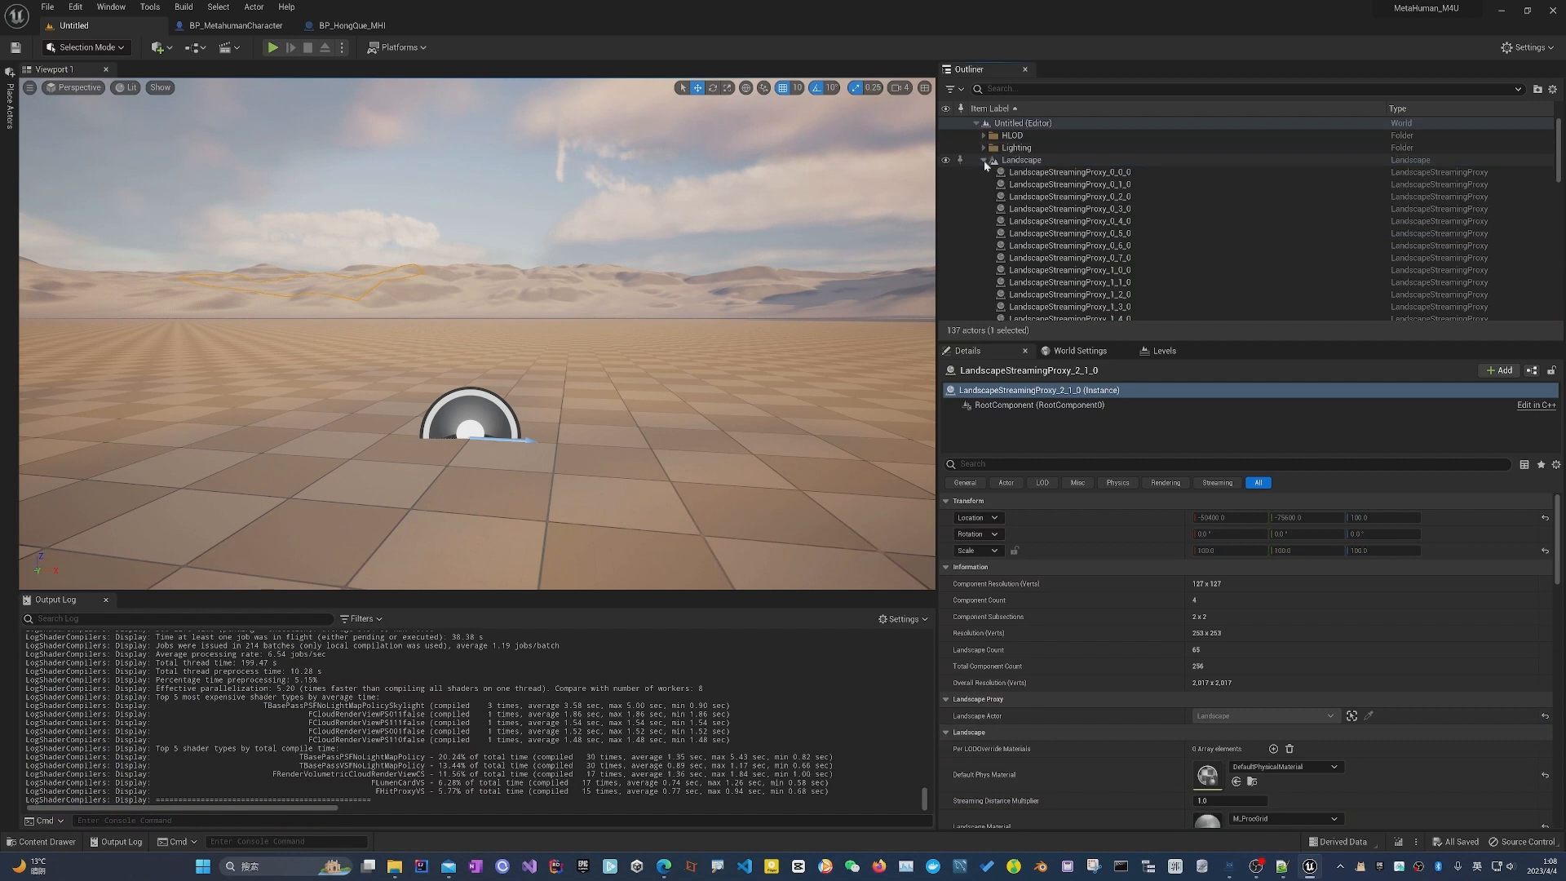
{"action": "left_click", "coordinate": [983, 160]}
{"action": "key", "text": "ctrl+s"}
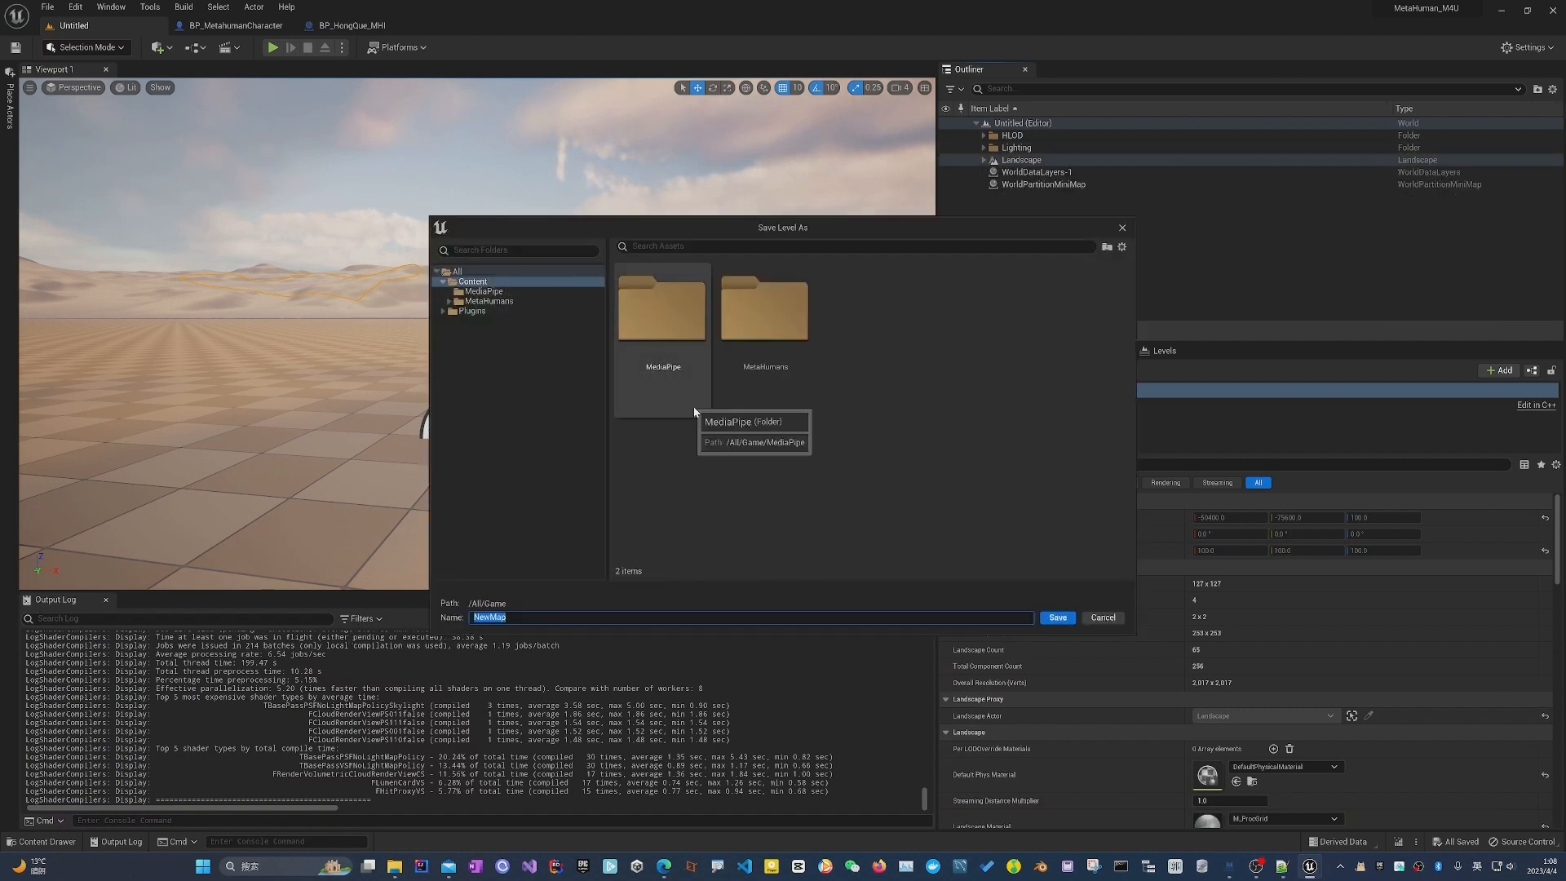
{"action": "left_click", "coordinate": [486, 292]}
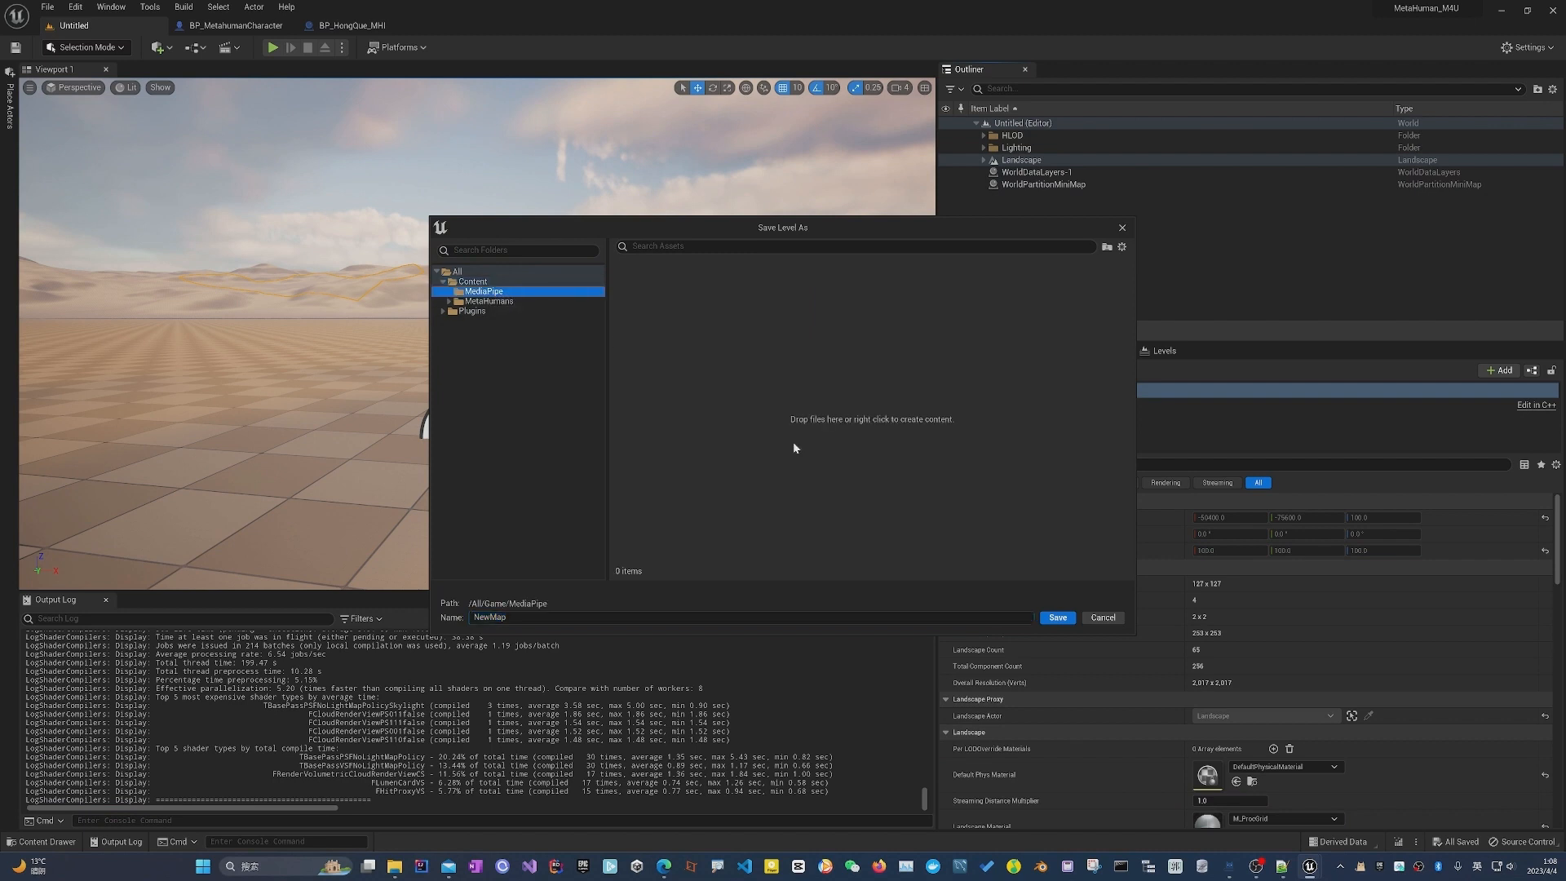
{"action": "left_click", "coordinate": [506, 617]}
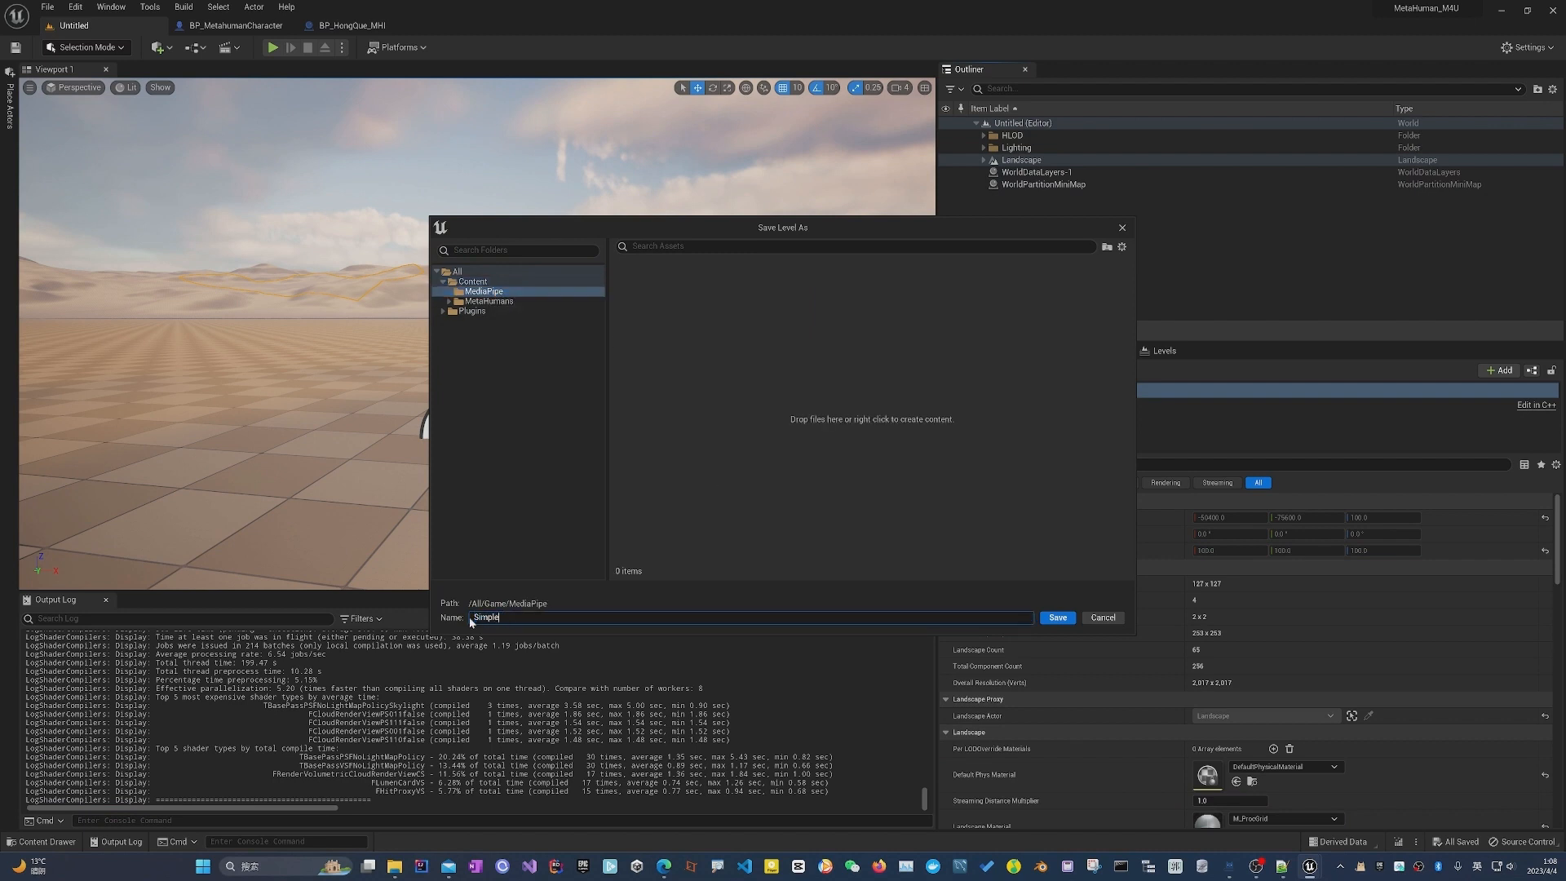
{"action": "key", "text": "Return"}
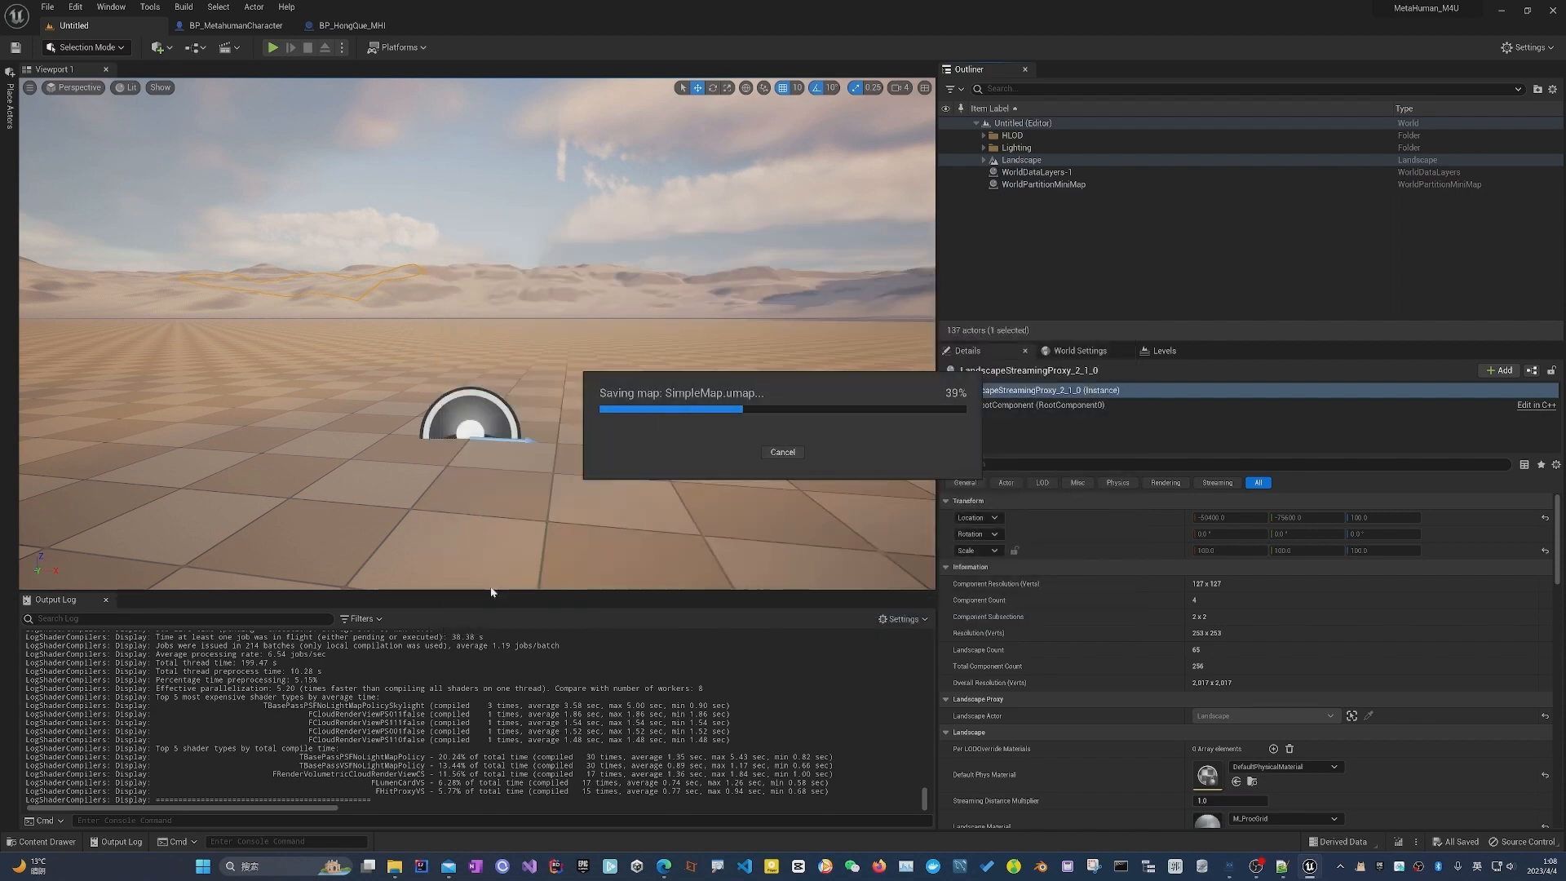
Check the SimpleMap and BP_MetahumanCharacter assets in the MediaPipe folder.
{"action": "left_click", "coordinate": [53, 843]}
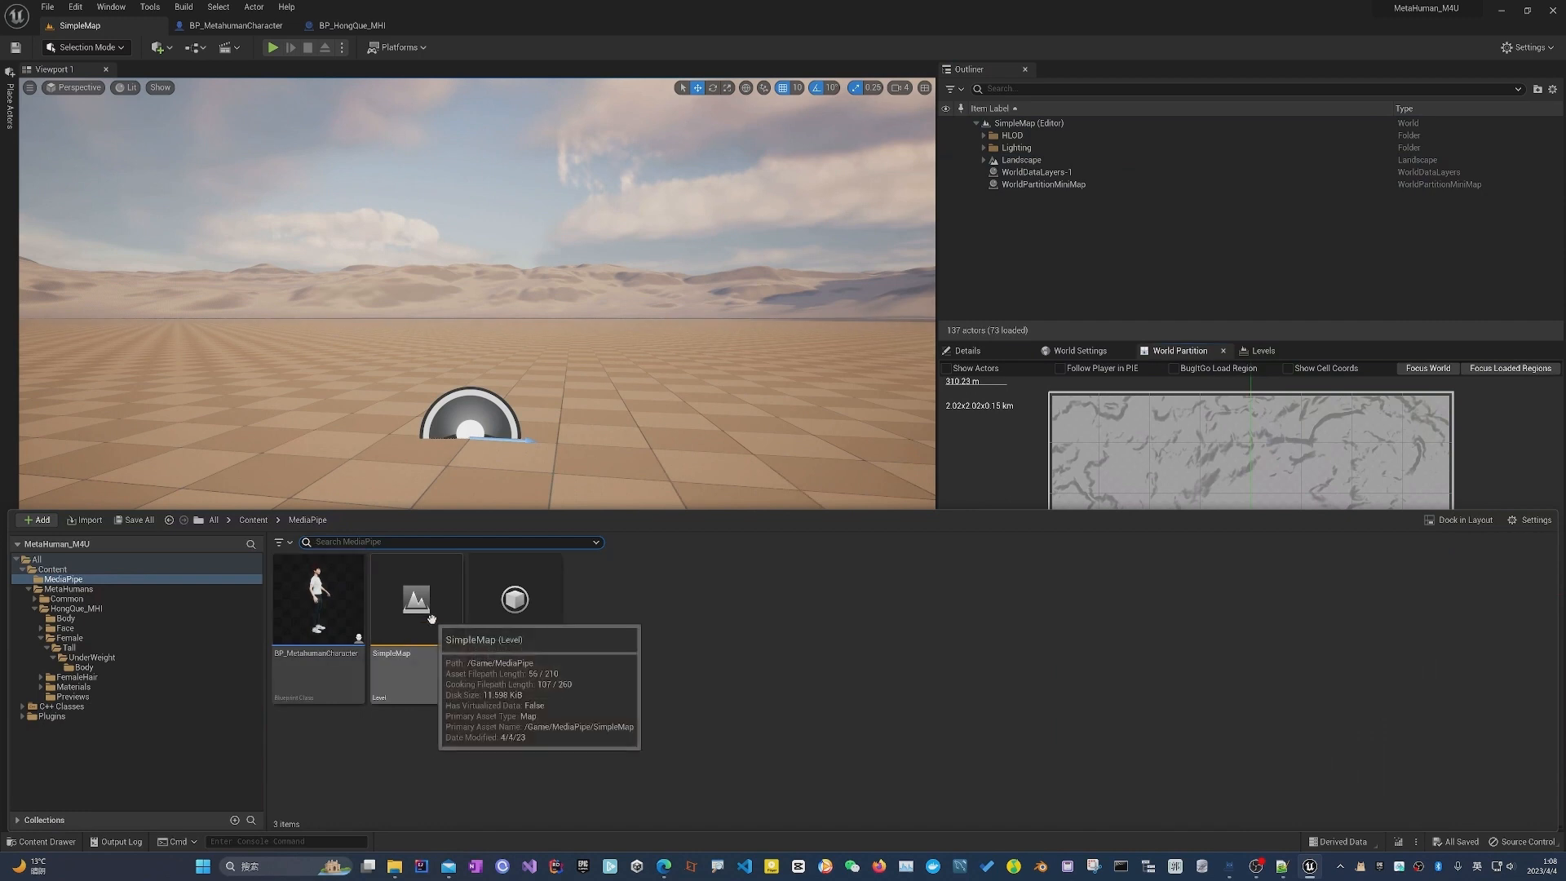
{"action": "left_click", "coordinate": [690, 640]}
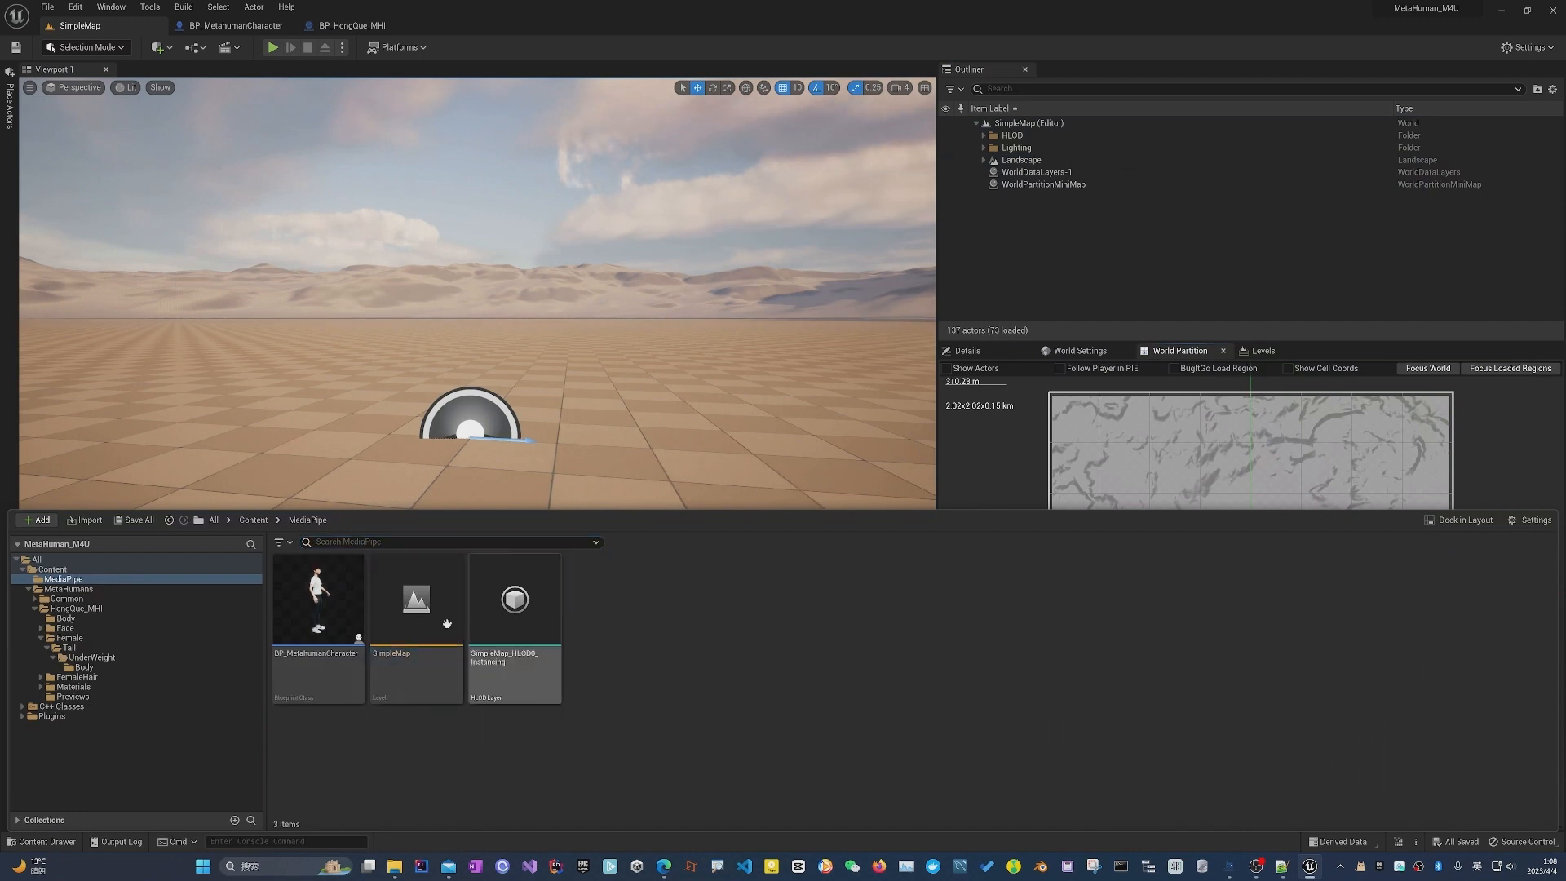
{"action": "left_click", "coordinate": [428, 636]}
{"action": "left_click", "coordinate": [322, 624]}
{"action": "left_click_drag", "start_coordinate": [424, 535], "coordinate": [475, 336]}
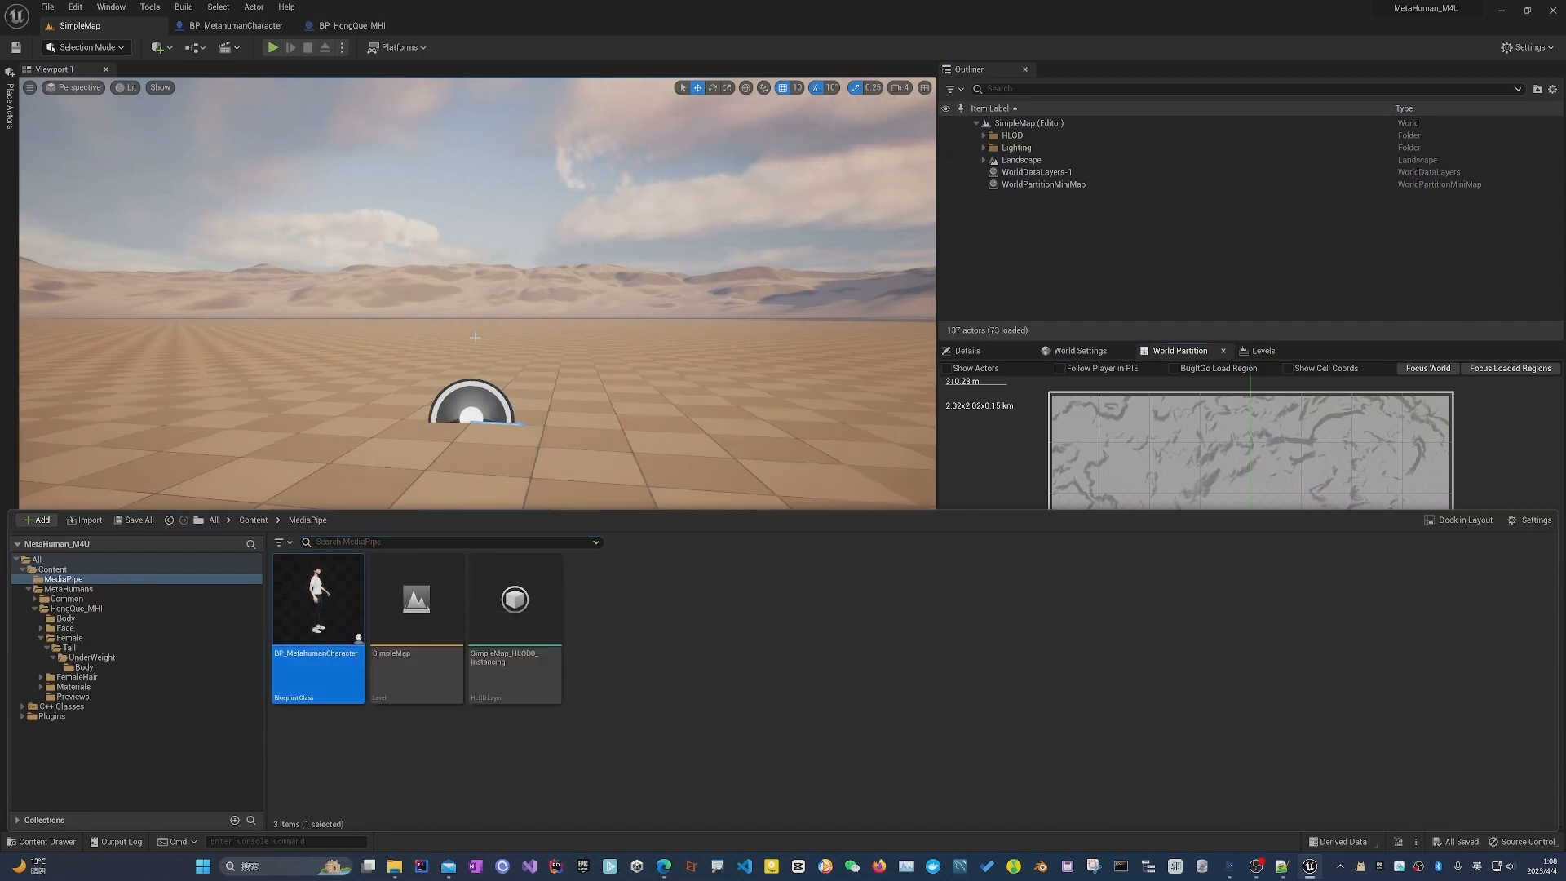
{"action": "left_click", "coordinate": [420, 775]}
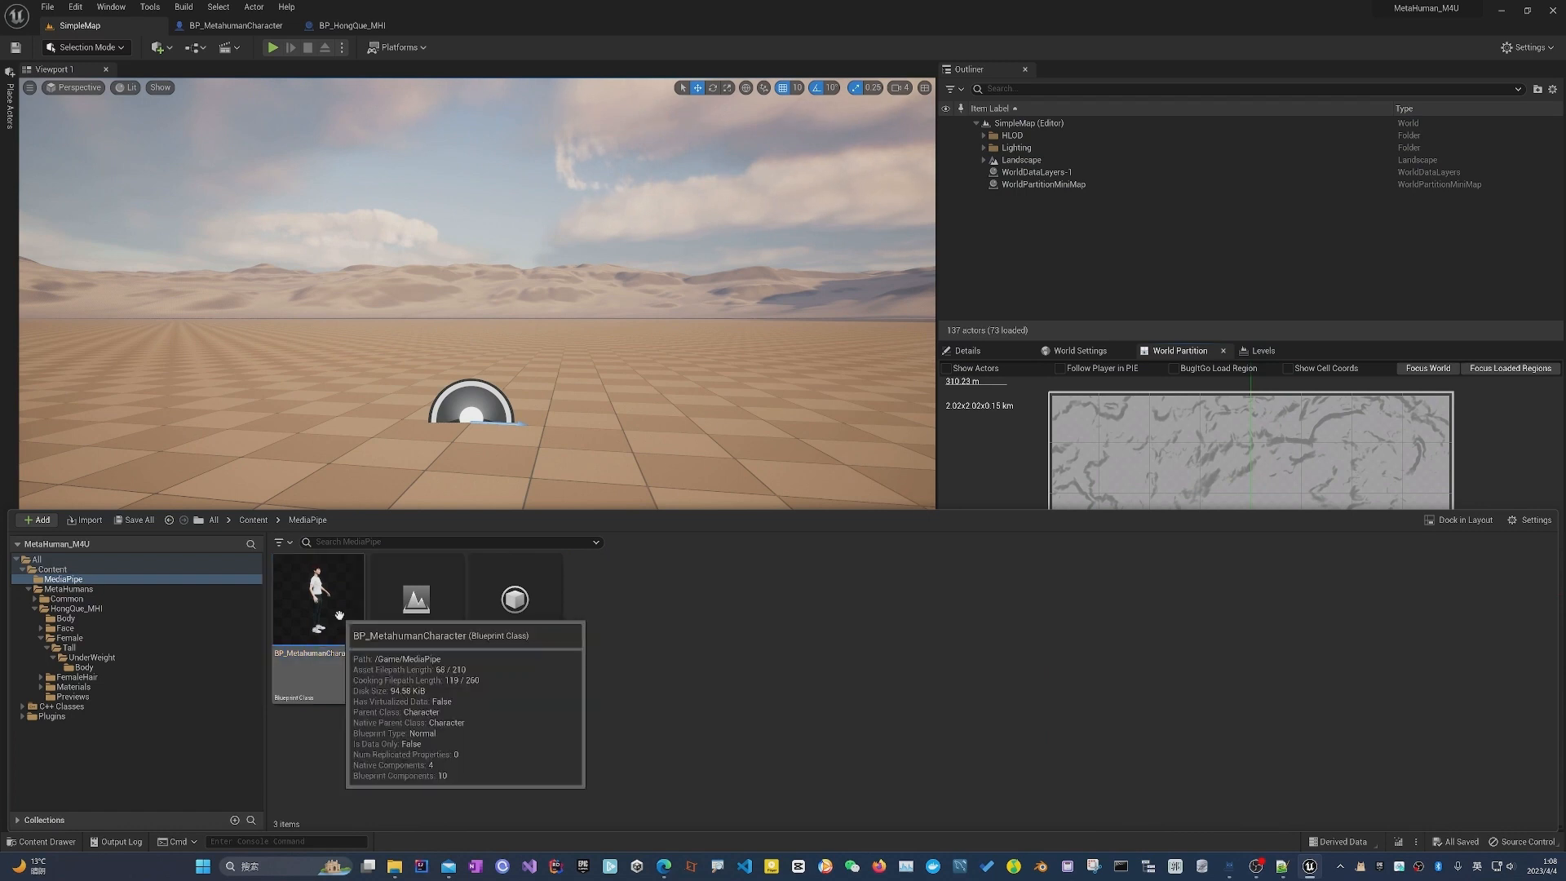
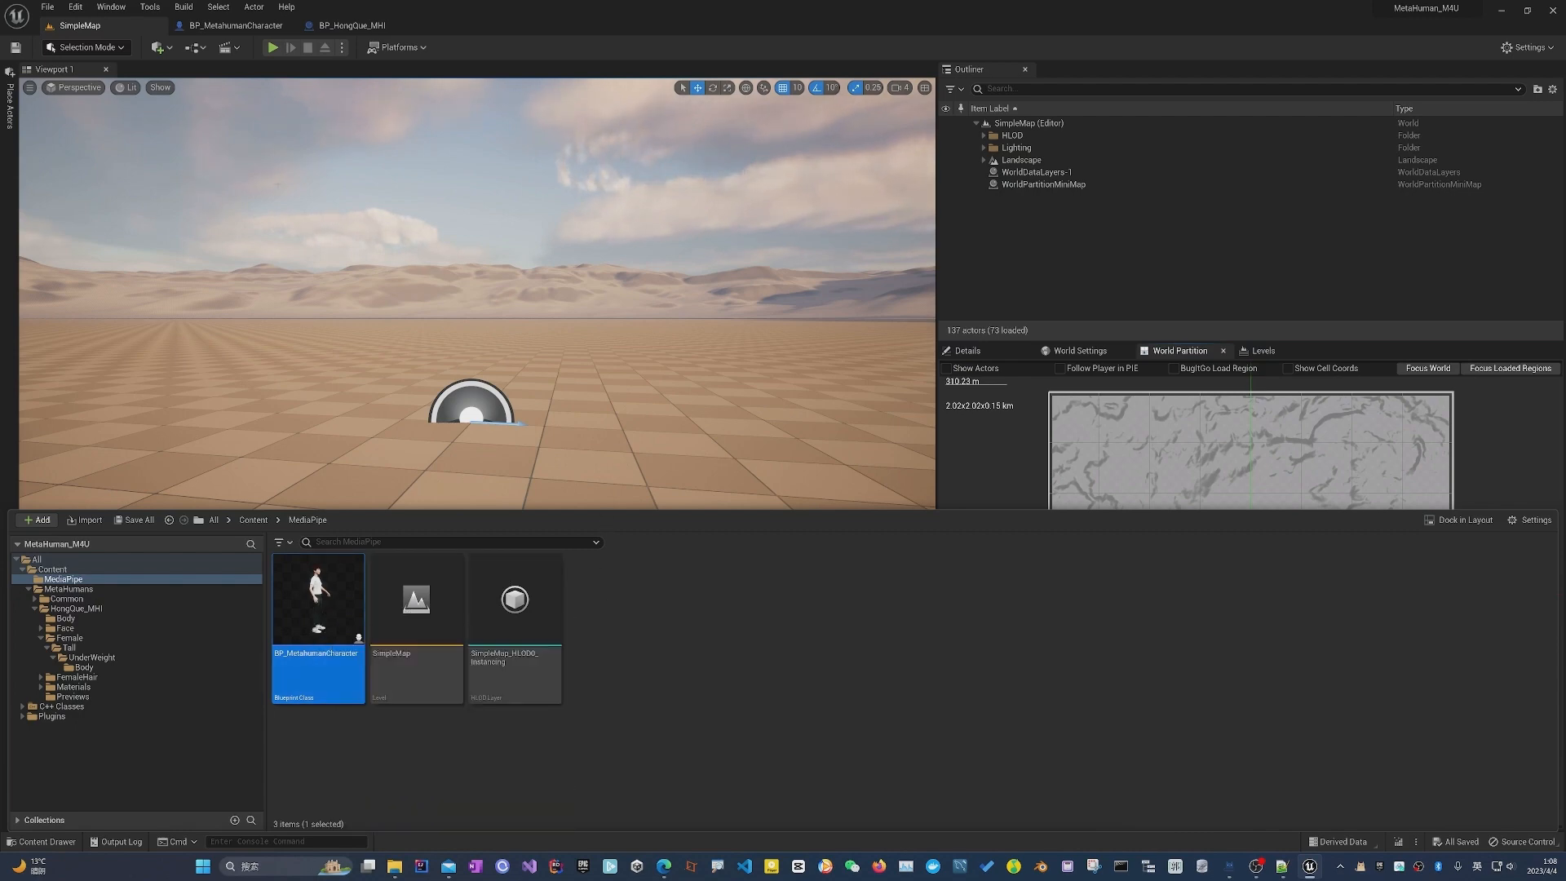
Locate the skeletal mesh asset used by BP_MetahumanCharacter's Mesh component and create an Anim Blueprint named ABP_MediaPipe from it.
{"action": "left_click", "coordinate": [236, 26]}
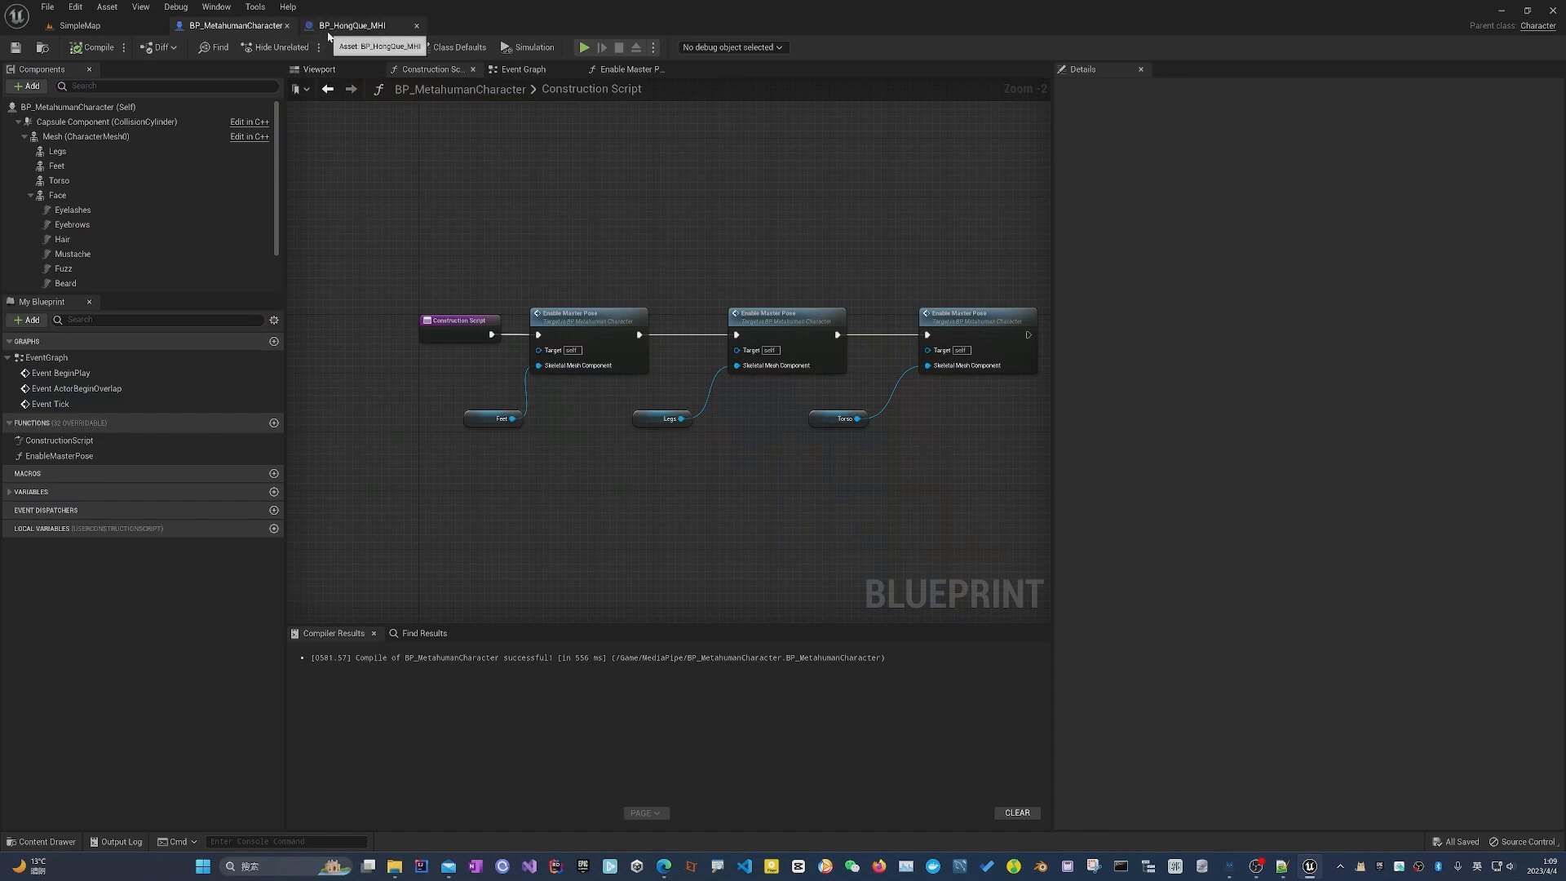
{"action": "left_click", "coordinate": [82, 137]}
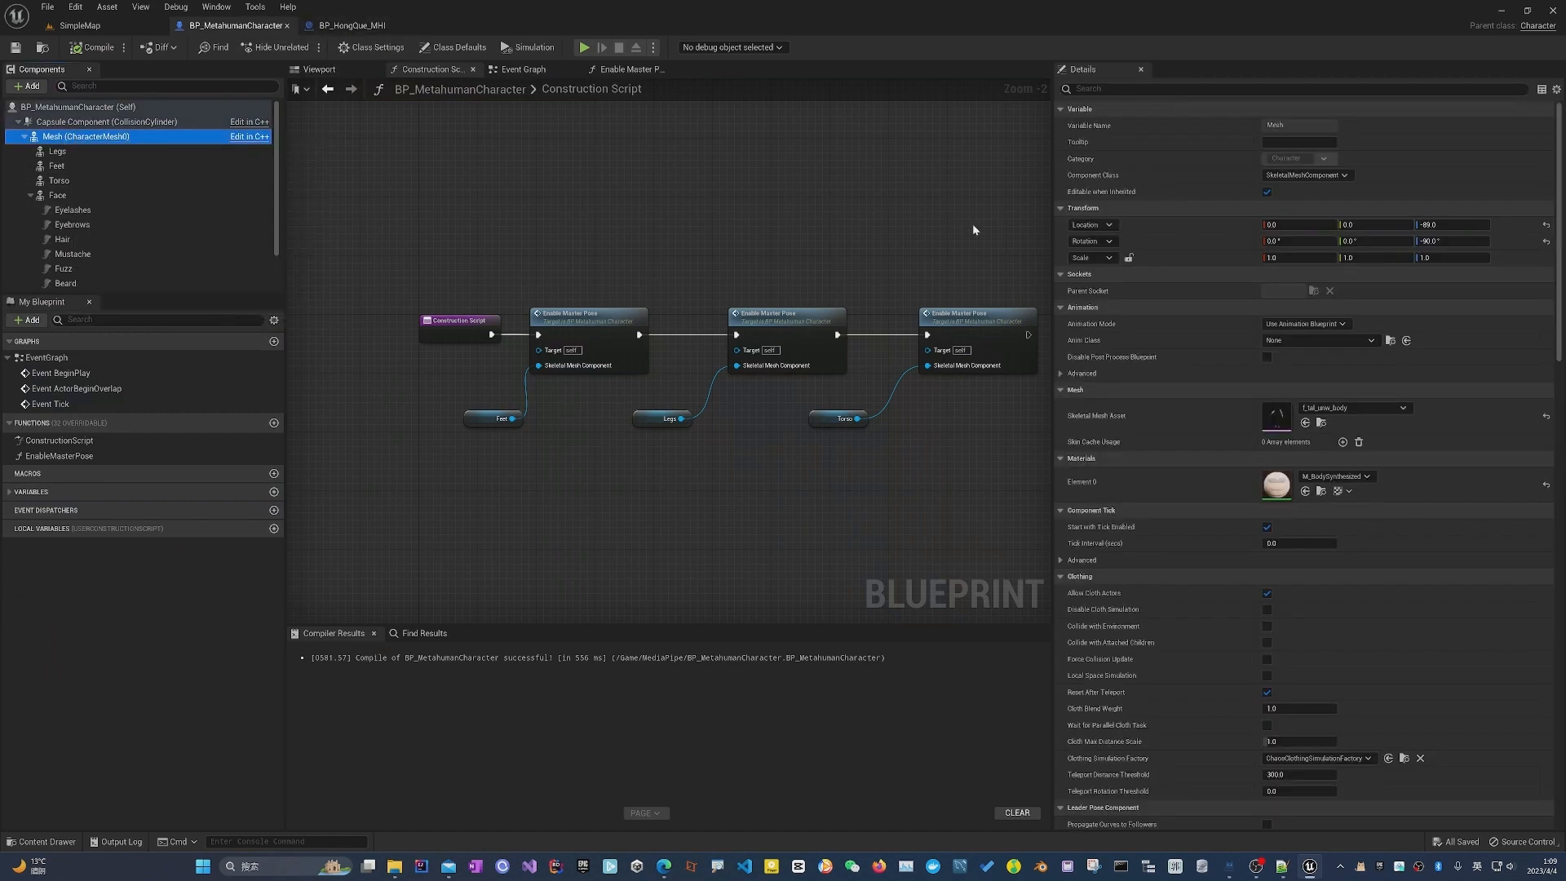
{"action": "left_click", "coordinate": [1321, 423]}
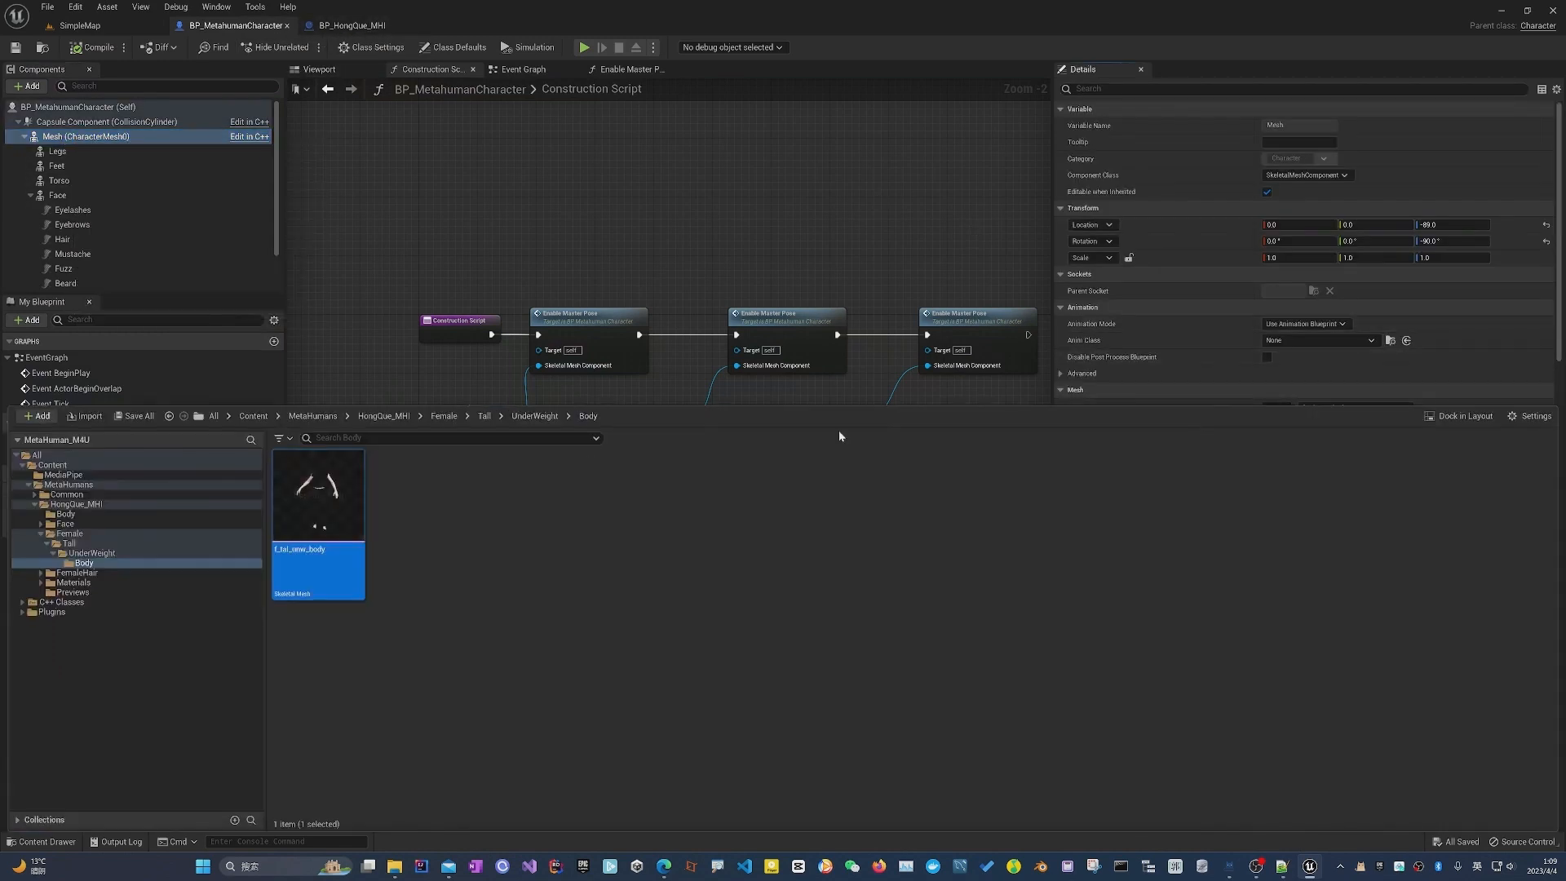
{"action": "right_click", "coordinate": [337, 495]}
{"action": "mouse_move", "coordinate": [424, 98]}
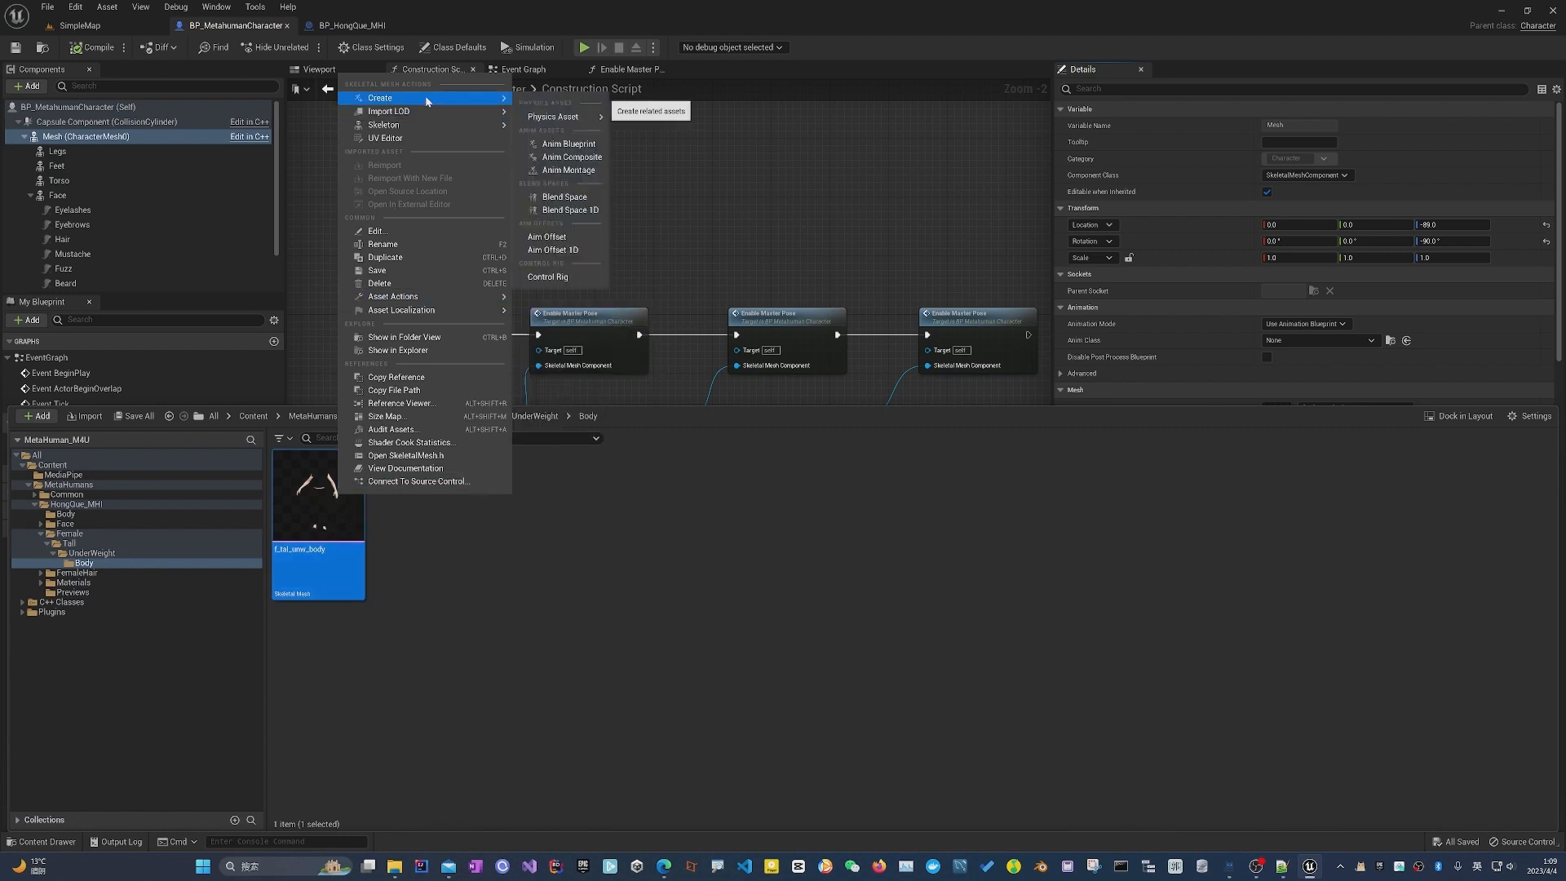
{"action": "left_click", "coordinate": [568, 144]}
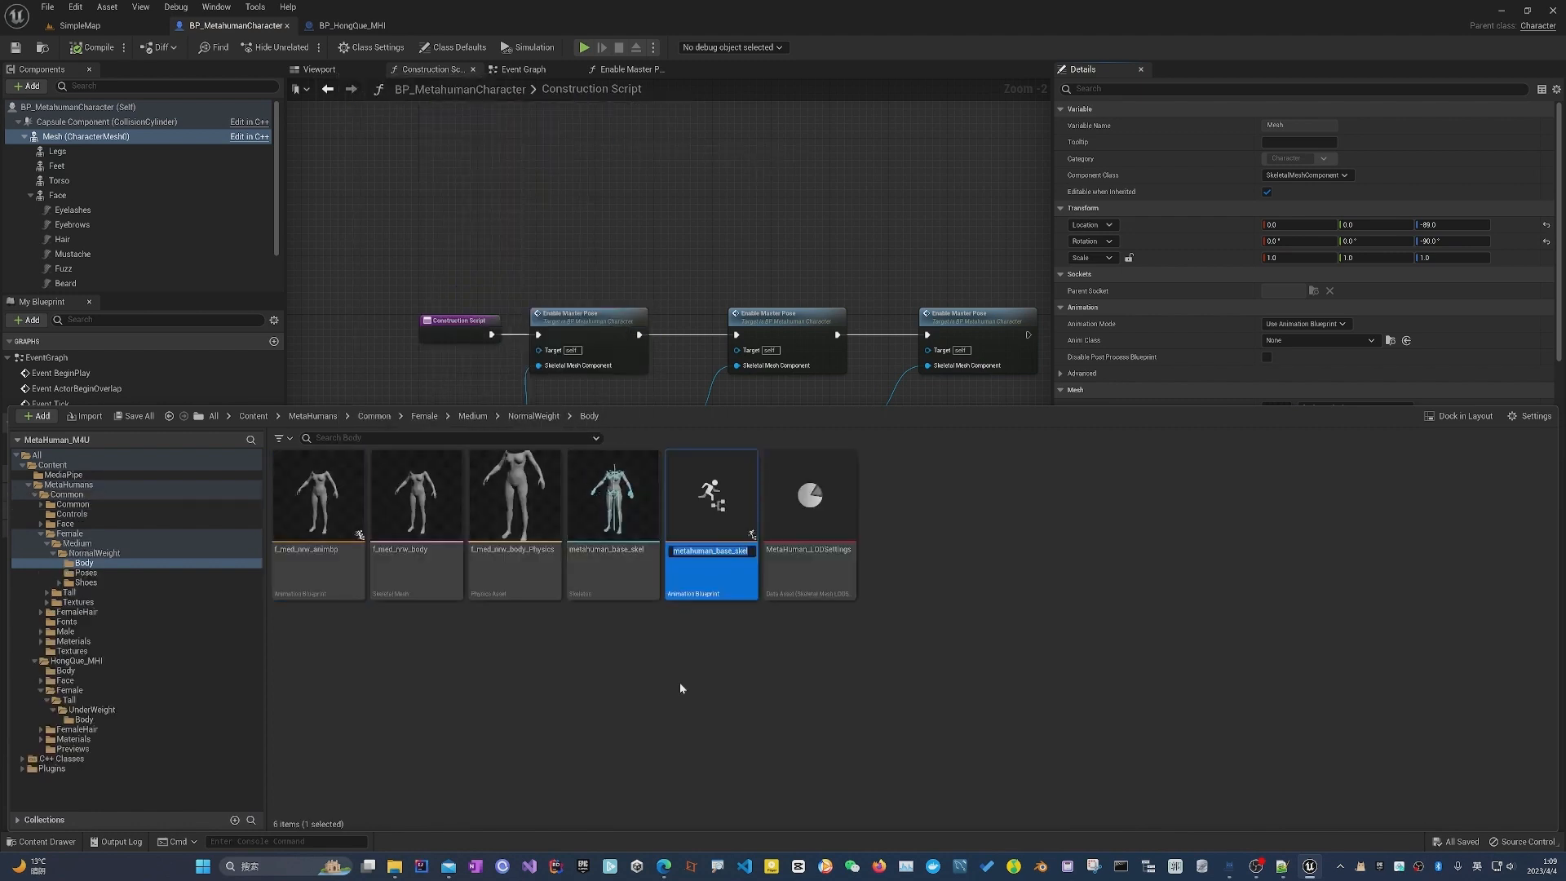
{"action": "type", "text": "ABP_MediaPipe"}
{"action": "key", "text": "Return"}
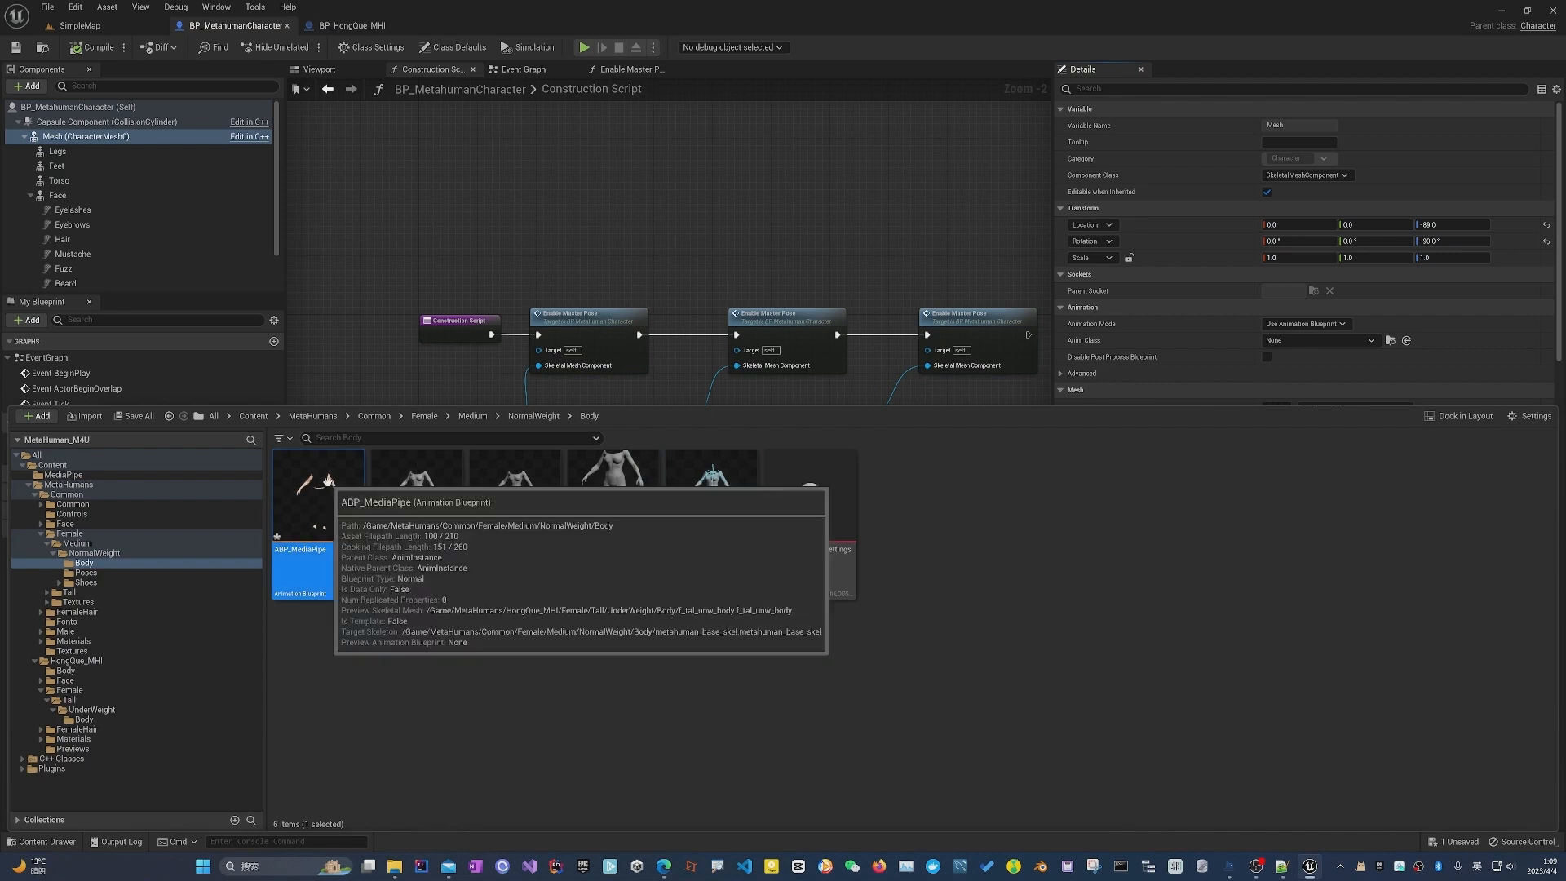
Move ABP_MediaPipe into the MediaPipe folder and open that folder.
{"action": "left_click_drag", "start_coordinate": [327, 480], "coordinate": [80, 475]}
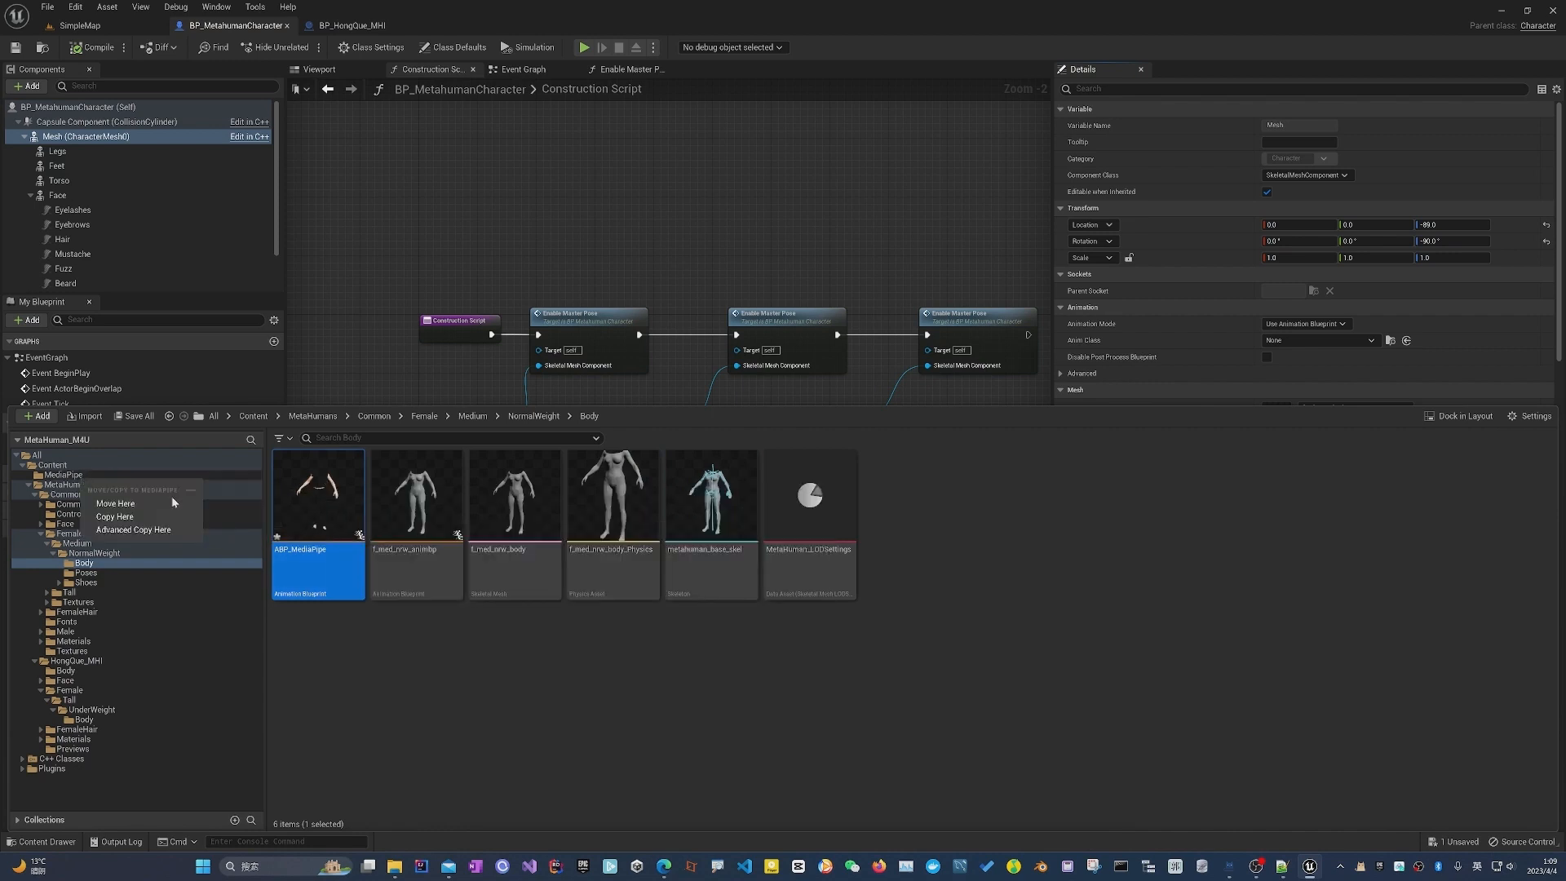
{"action": "left_click", "coordinate": [145, 504]}
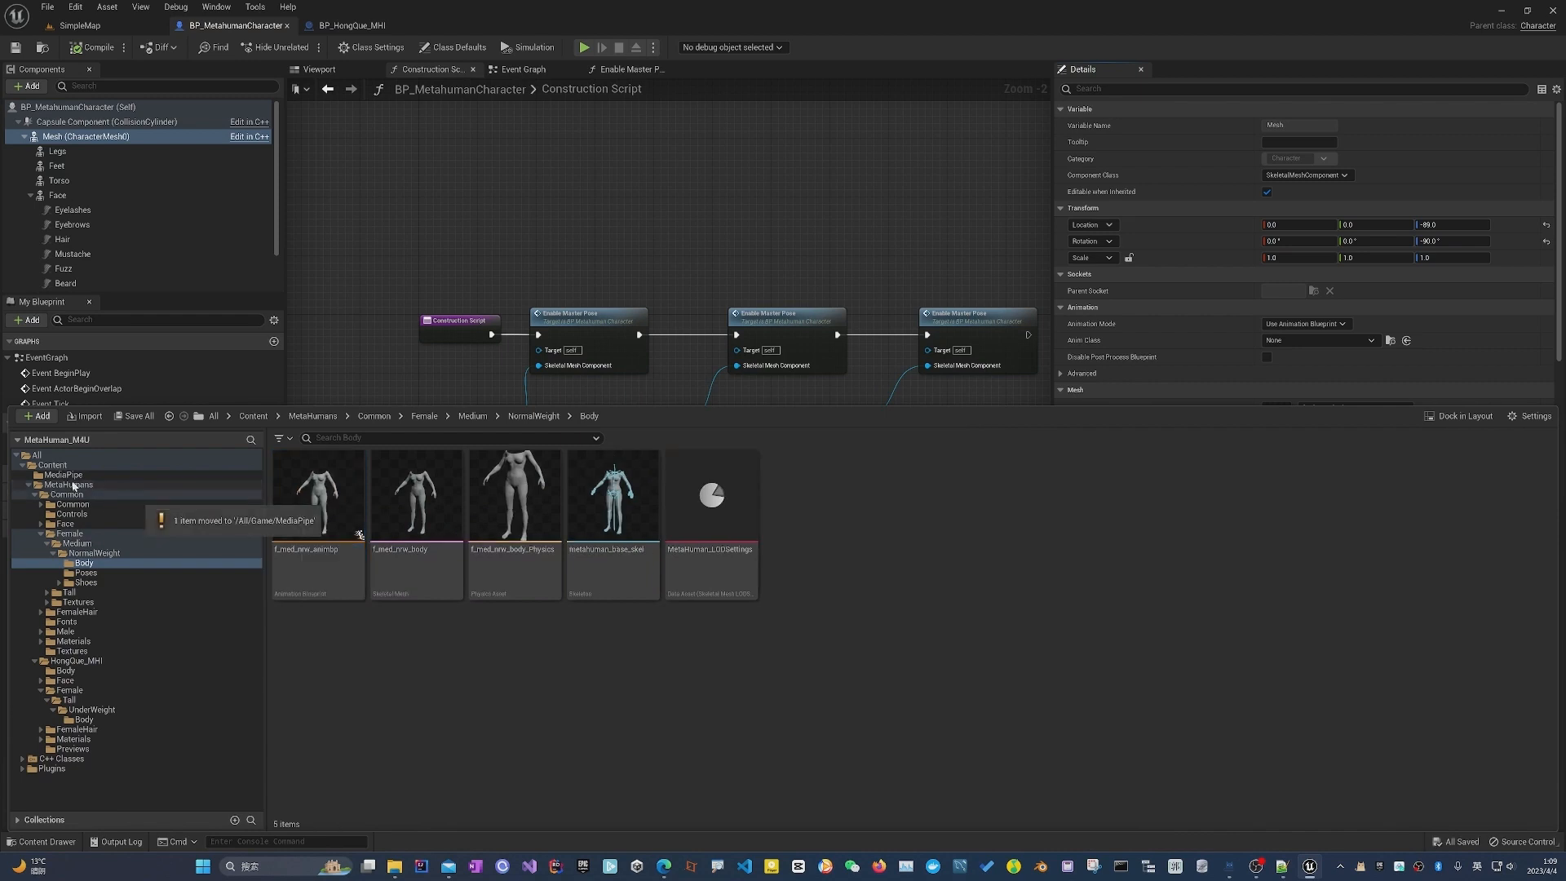
{"action": "left_click", "coordinate": [63, 475]}
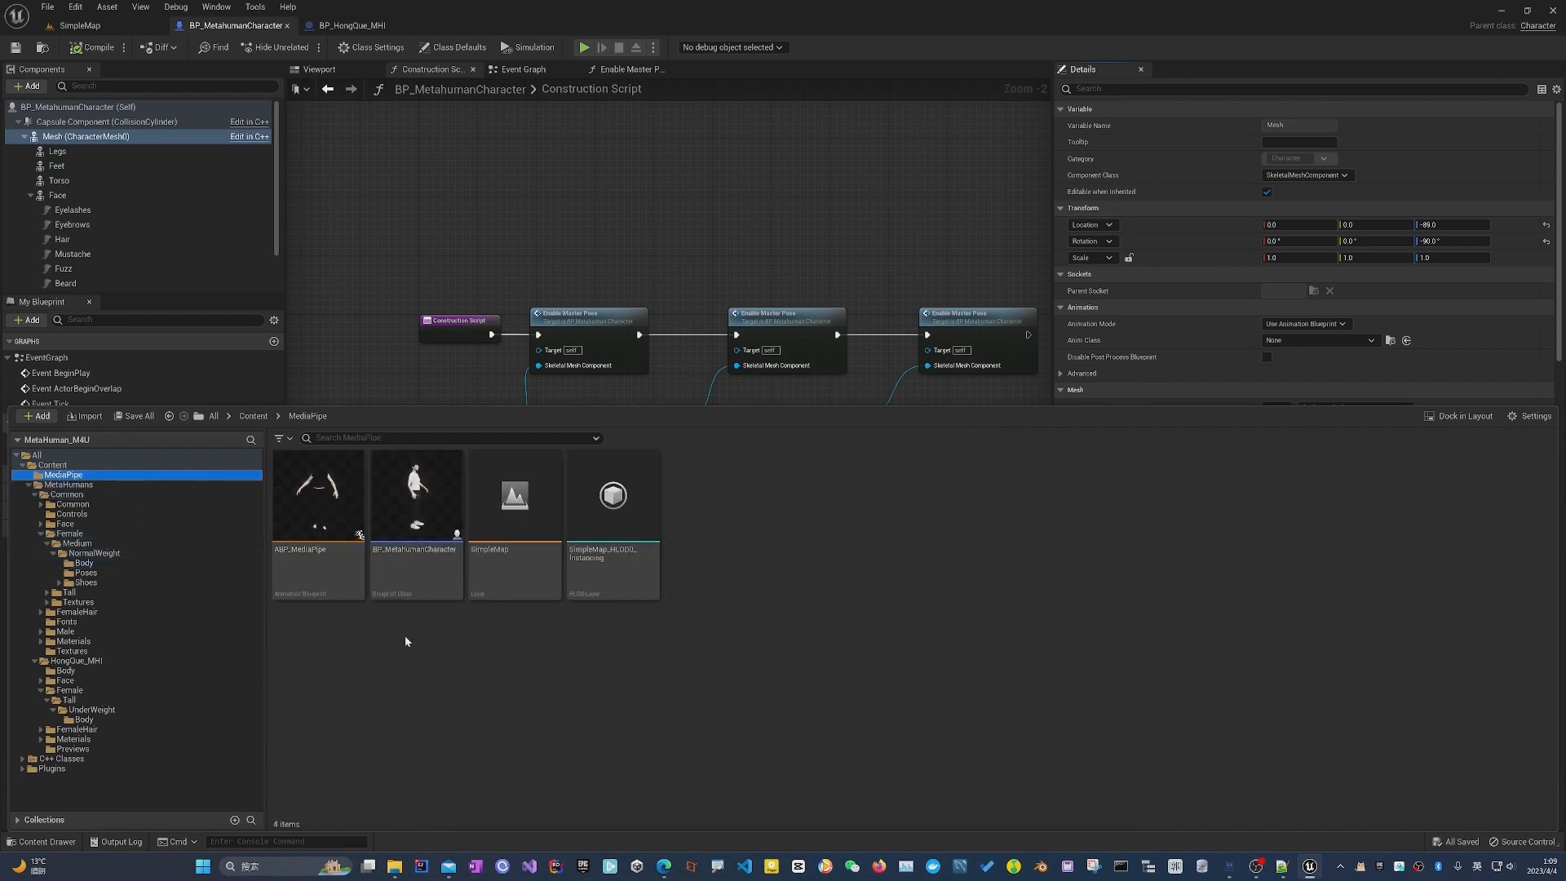
Compile and save BP_MetahumanCharacter and return to the SimpleMap level.
{"action": "left_click", "coordinate": [91, 48]}
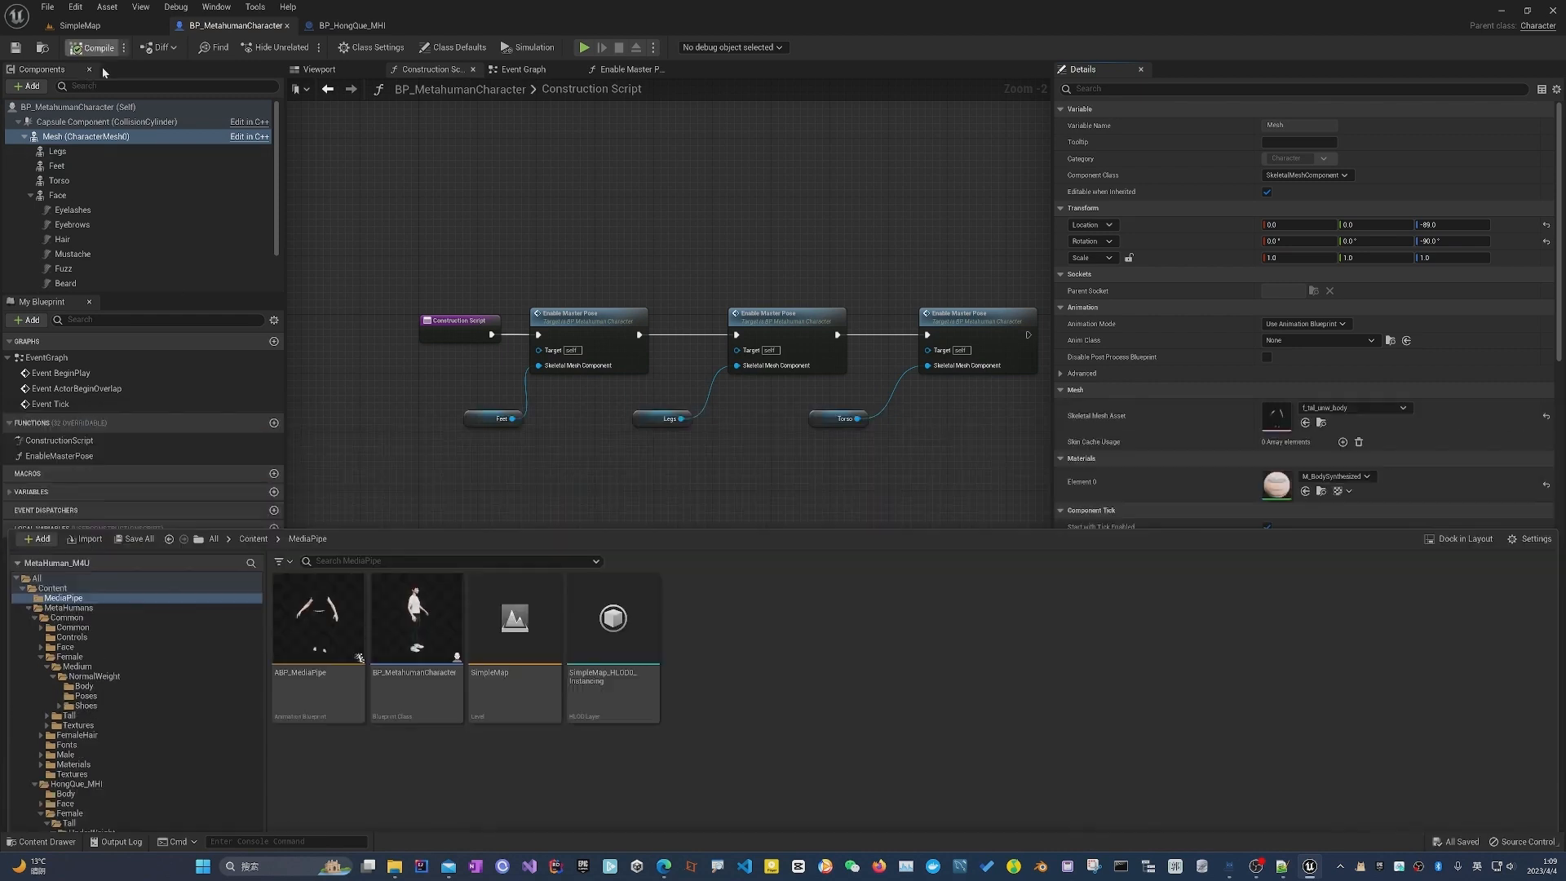
{"action": "left_click", "coordinate": [103, 25]}
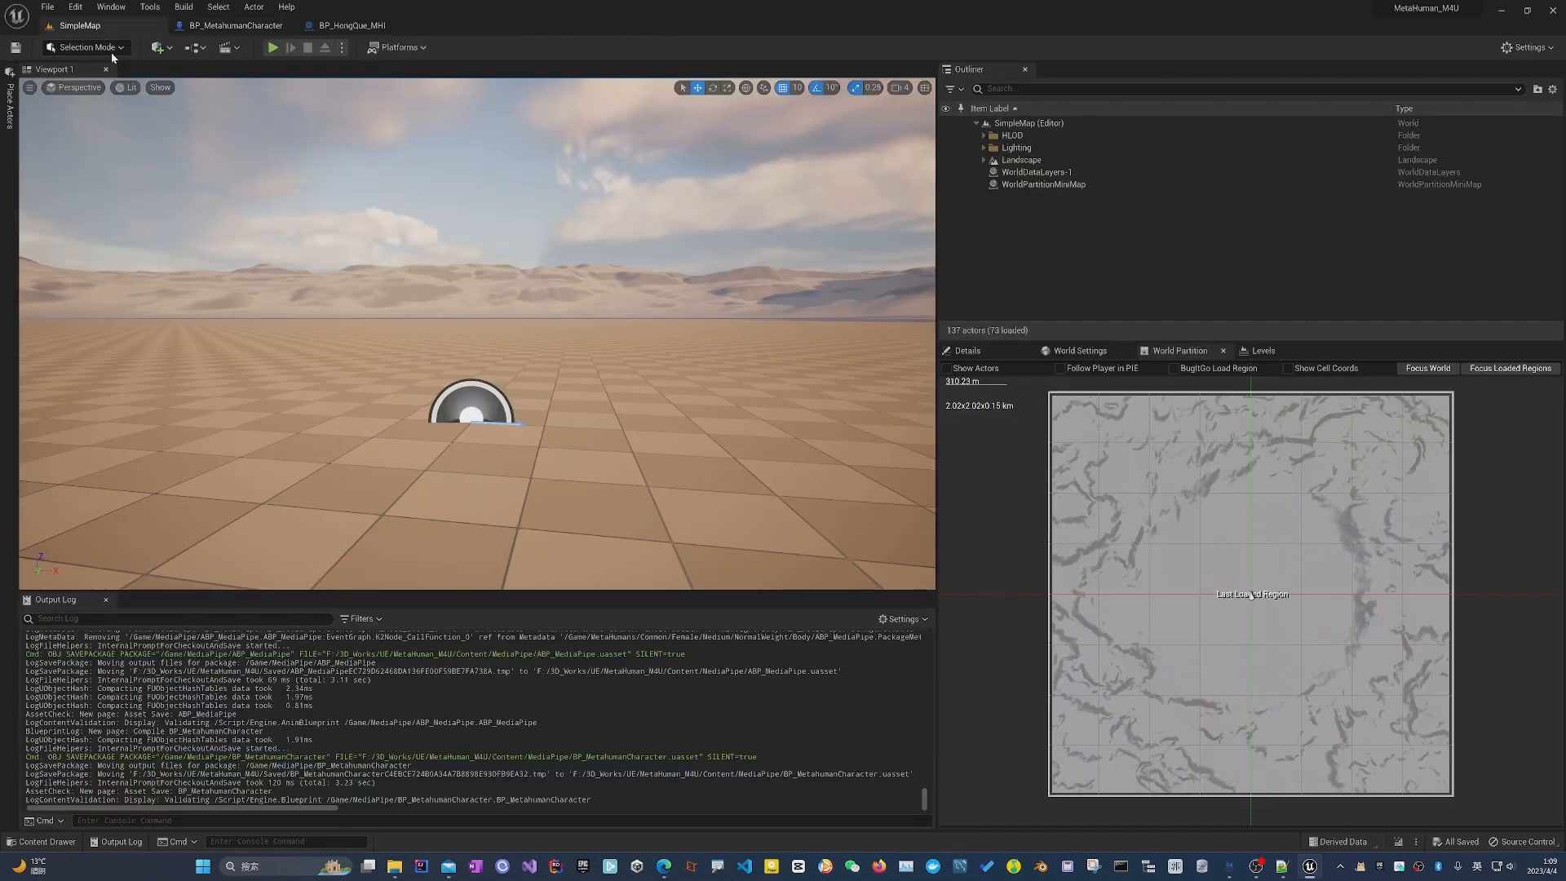
Open the ABP_MediaPipe animation blueprint, change its parent class to MediaPipeAnimInstance, and save it.
{"action": "left_click", "coordinate": [42, 841]}
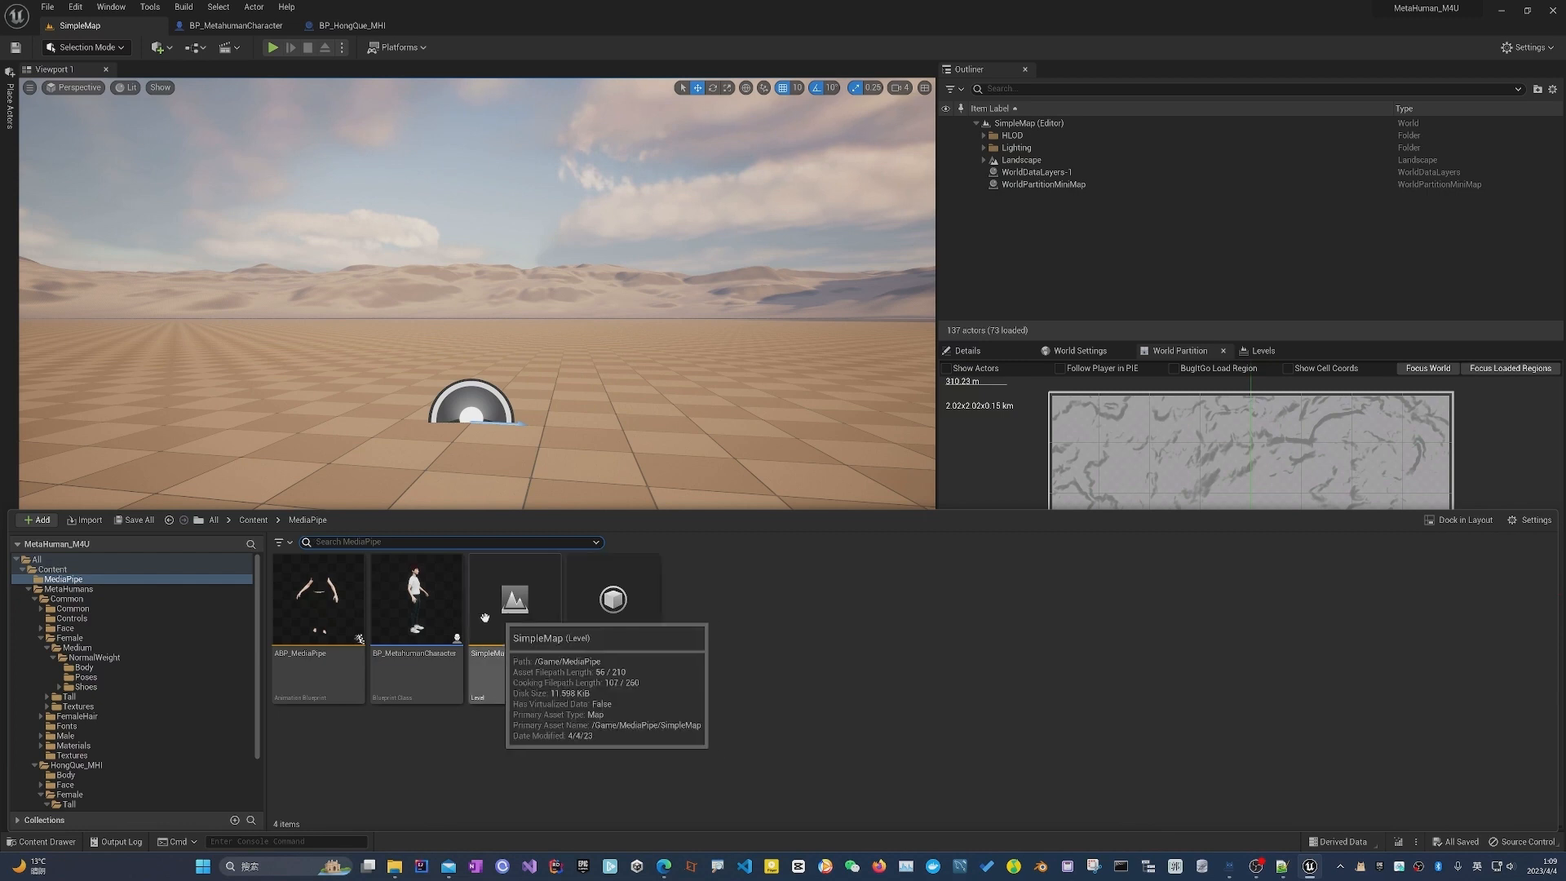
{"action": "left_click", "coordinate": [307, 621]}
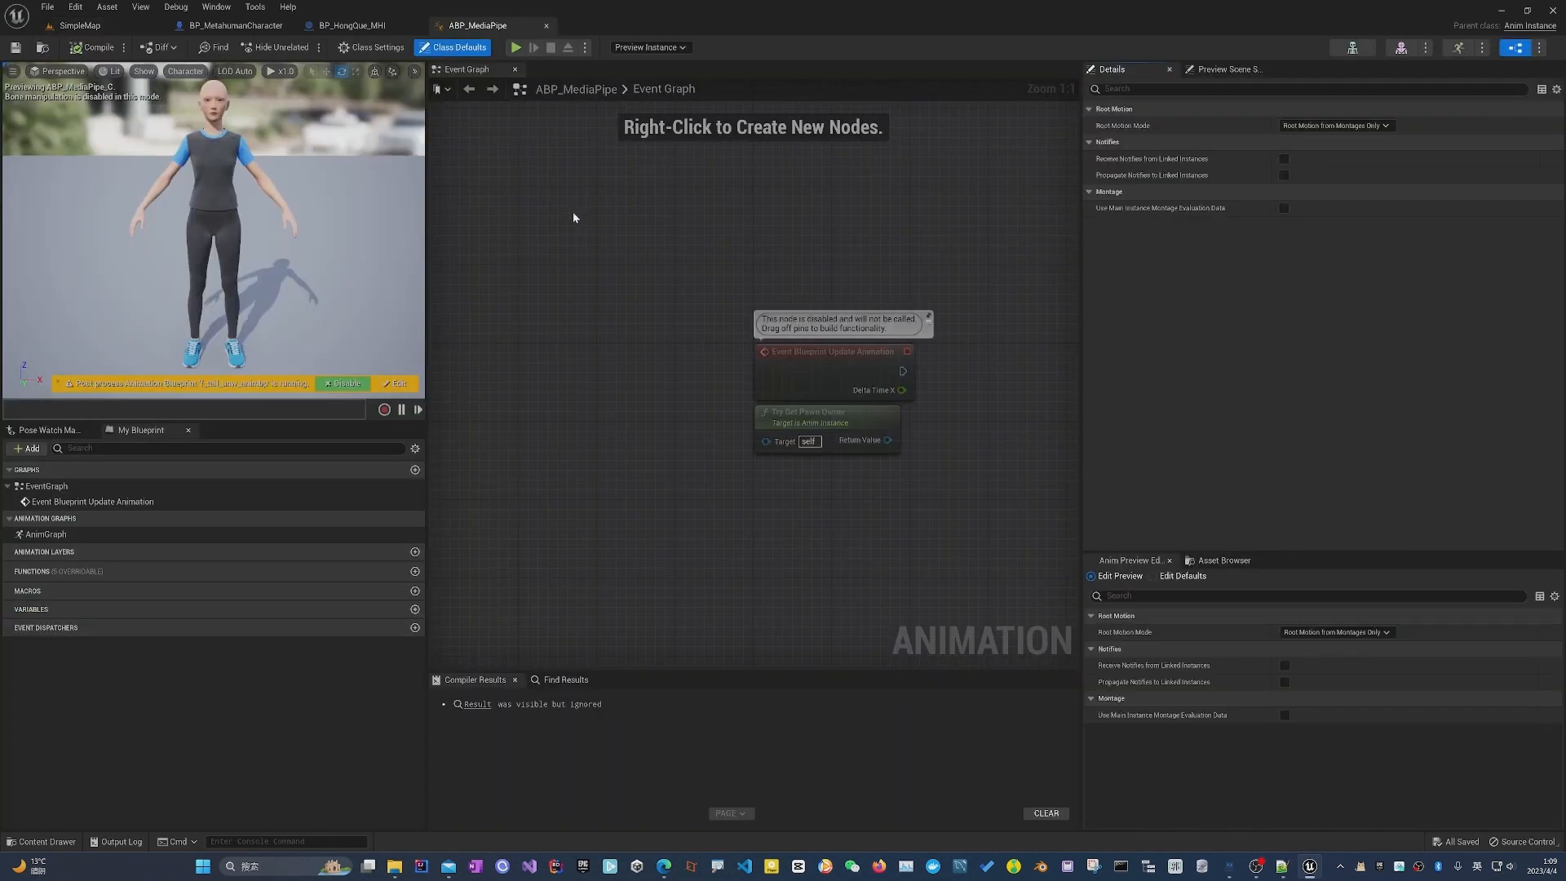
{"action": "left_click", "coordinate": [371, 47]}
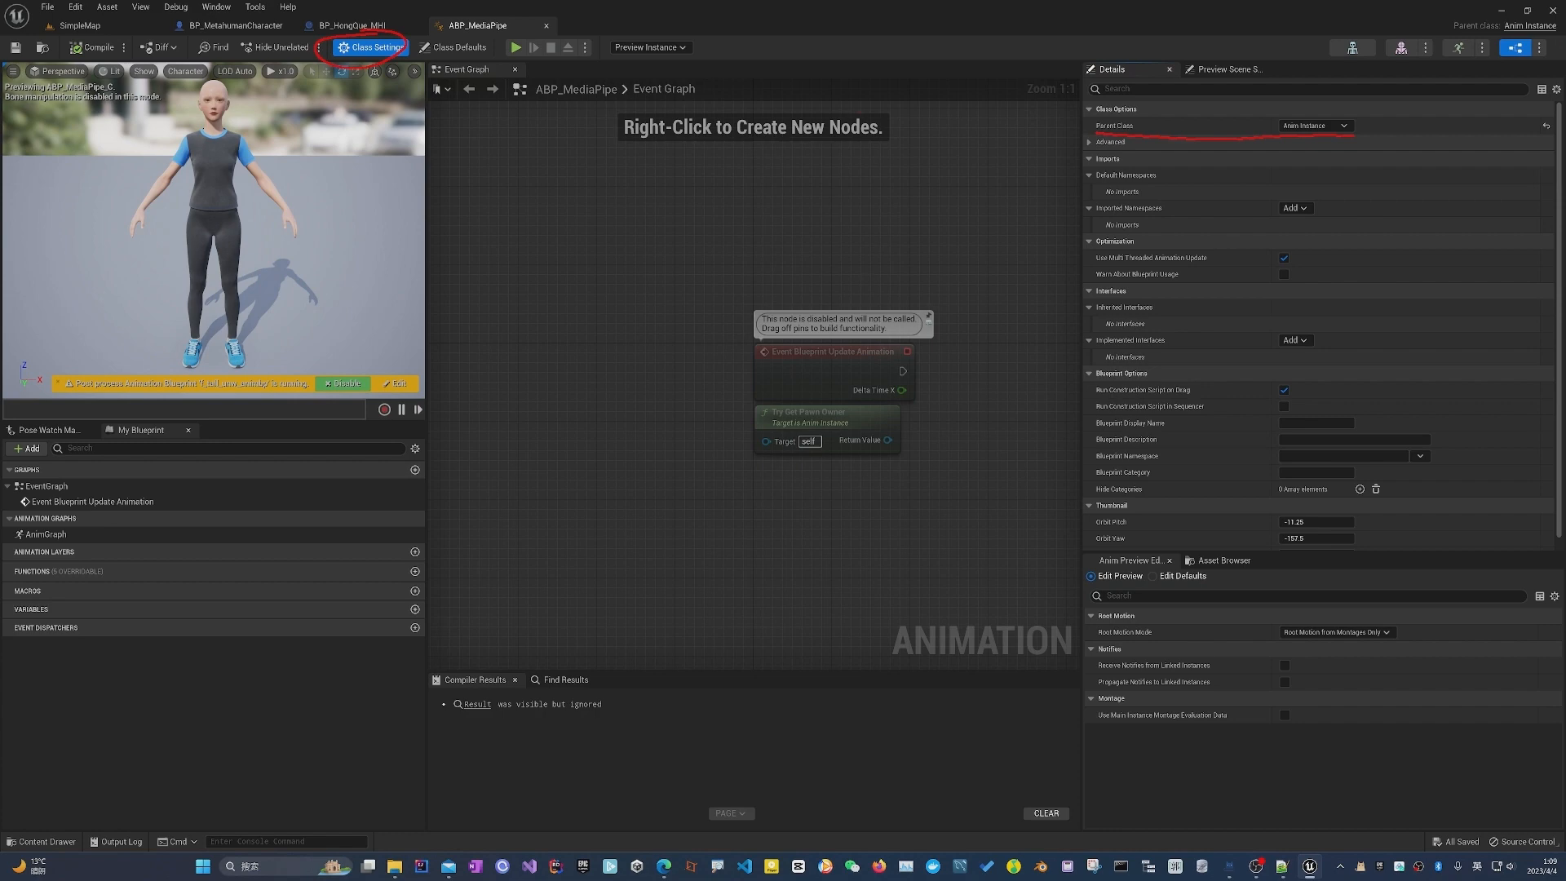
{"action": "left_click", "coordinate": [1325, 125]}
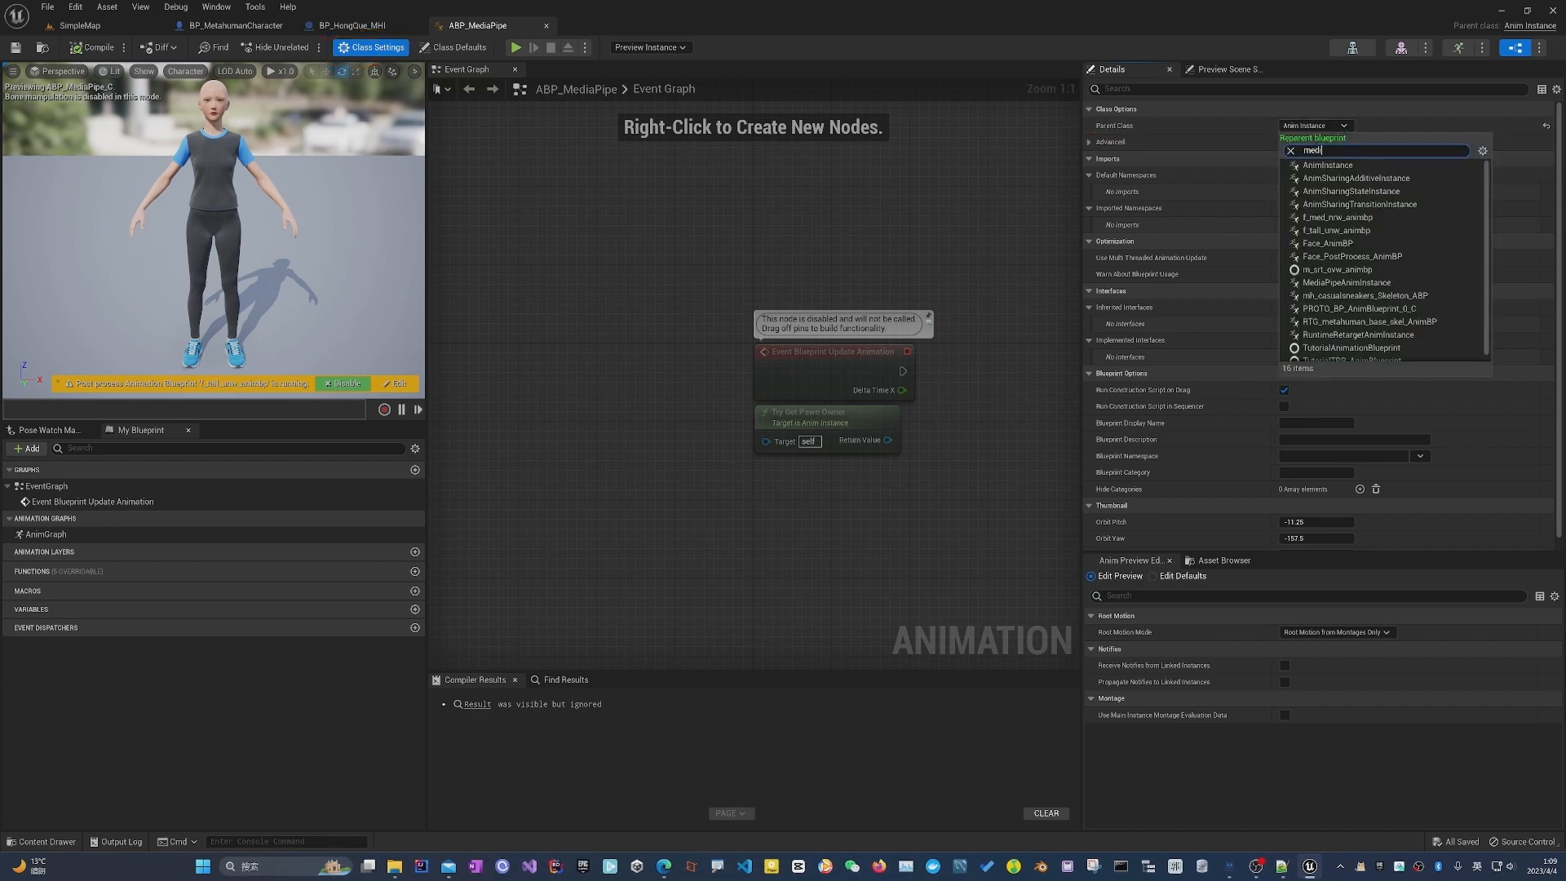
{"action": "type", "text": "mediapipe"}
{"action": "left_click", "coordinate": [1346, 165]}
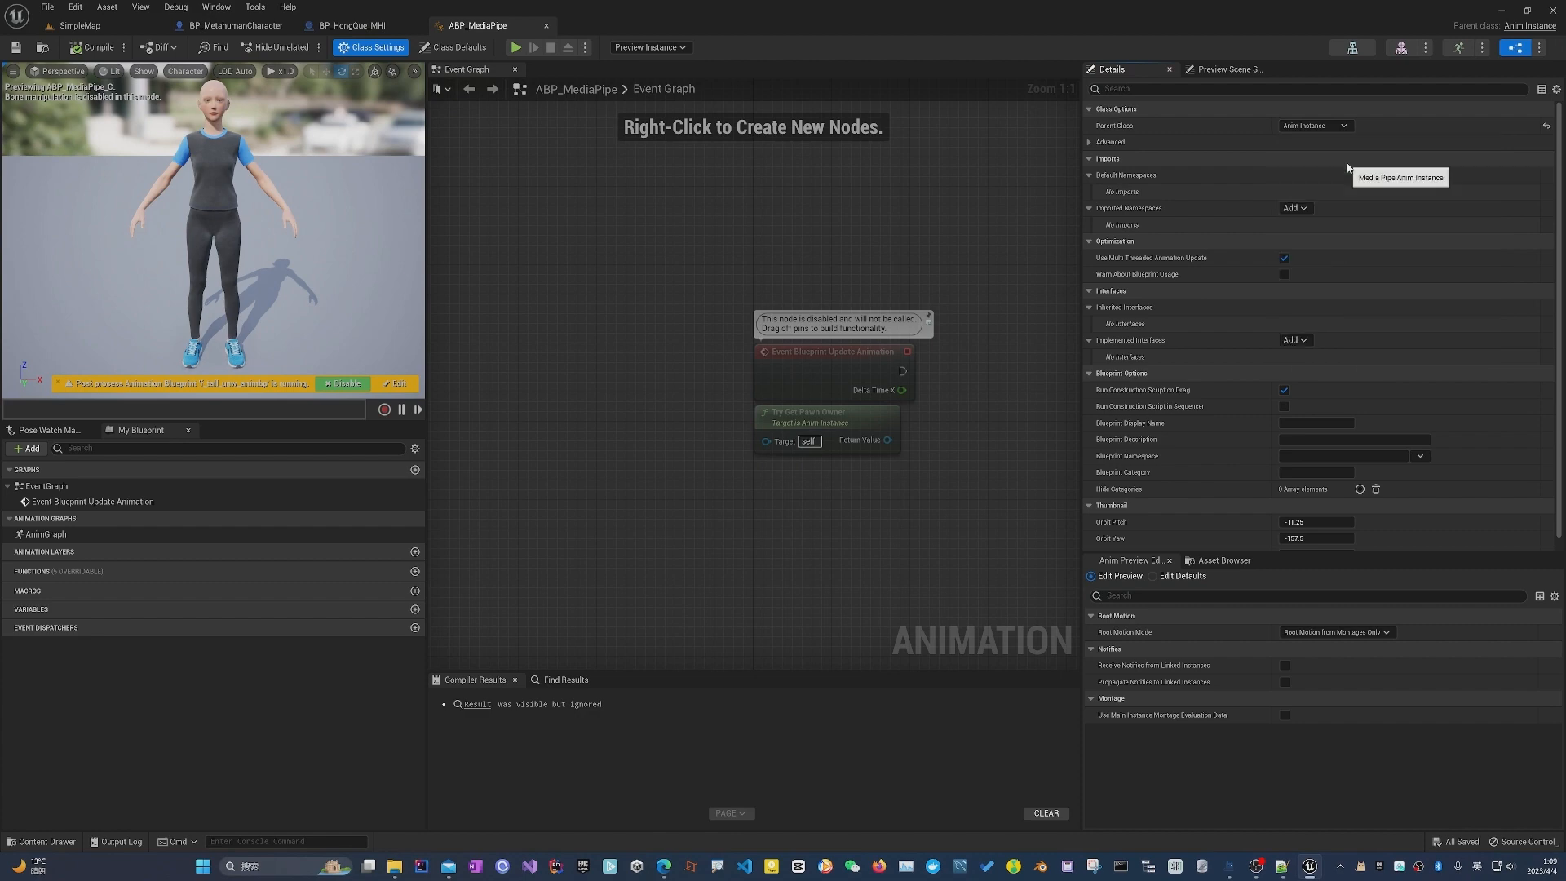
{"action": "key", "text": "ctrl+s"}
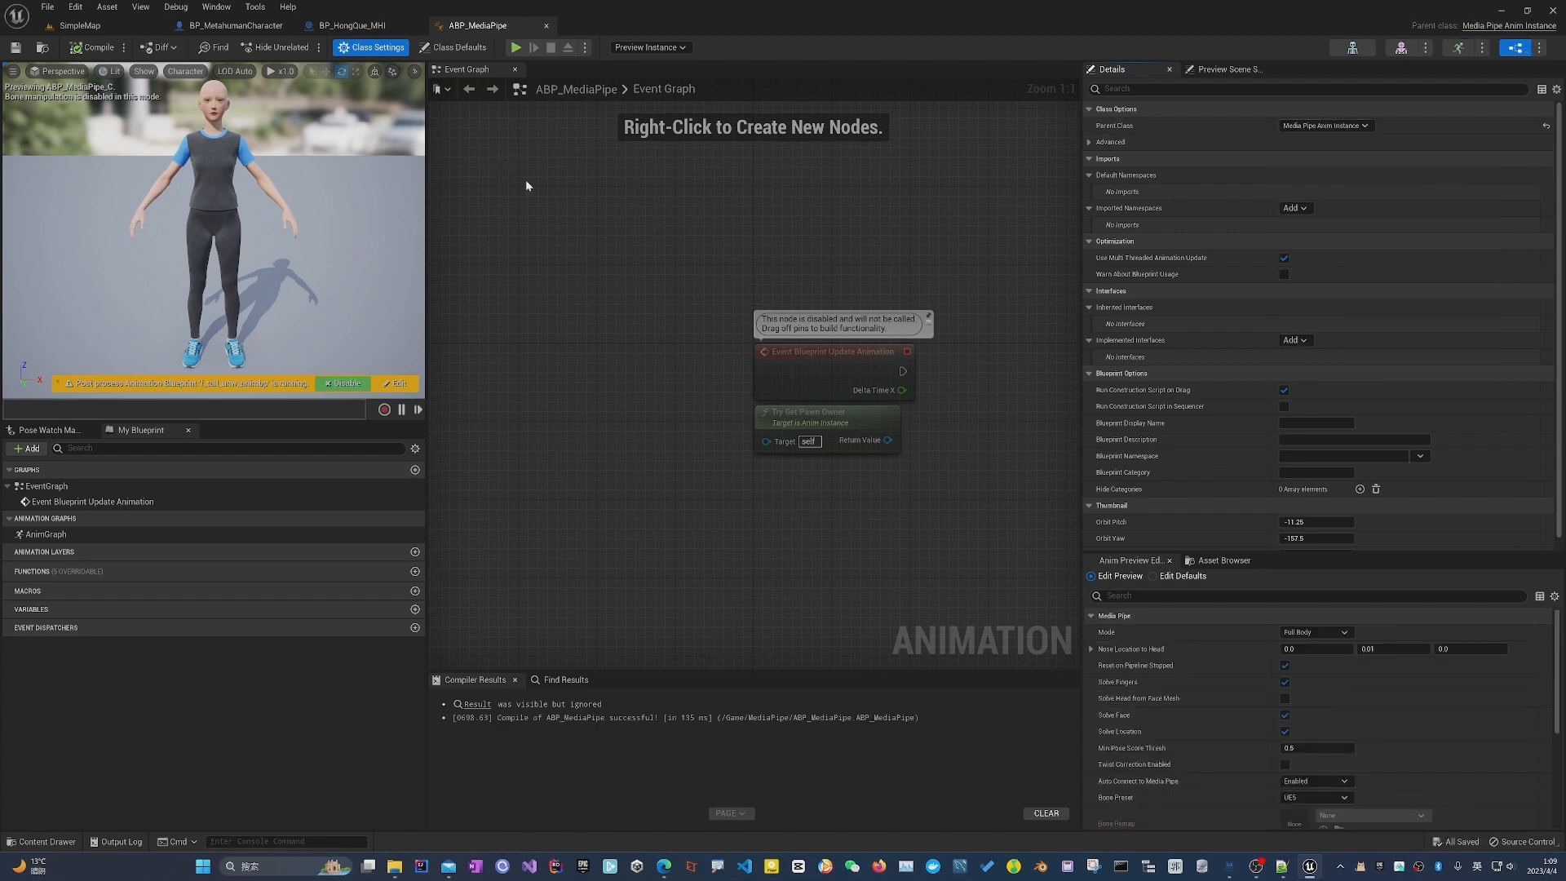
Add a MediaPipe Pose Solver node to the AnimGraph of ABP_MediaPipe, well ahead of the Output Pose node.
{"action": "left_click_drag", "start_coordinate": [424, 259], "coordinate": [359, 258]}
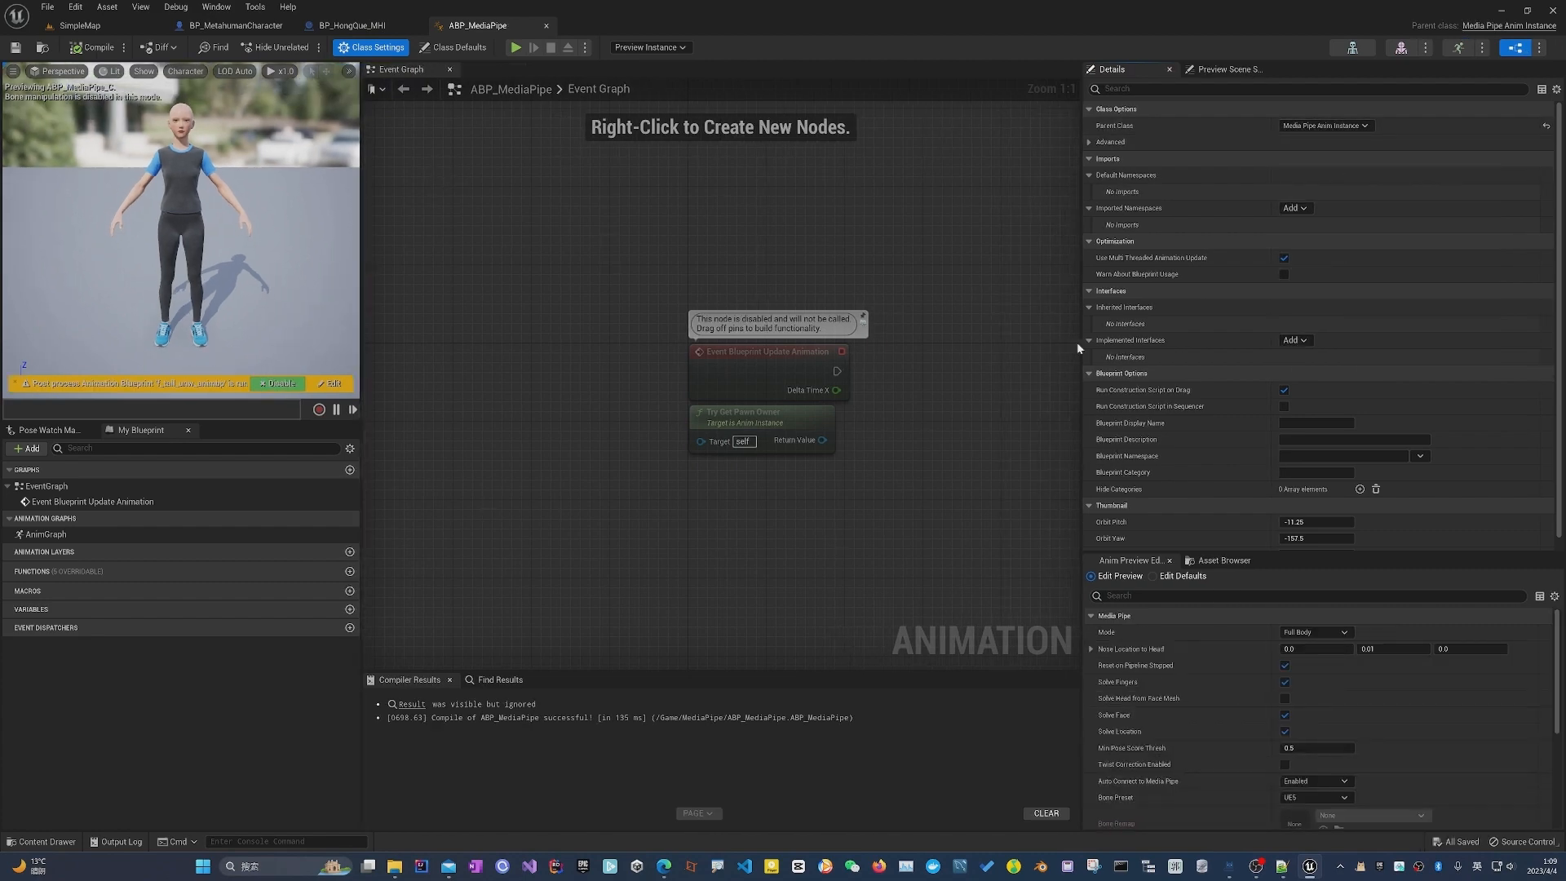
{"action": "double_click", "coordinate": [99, 528]}
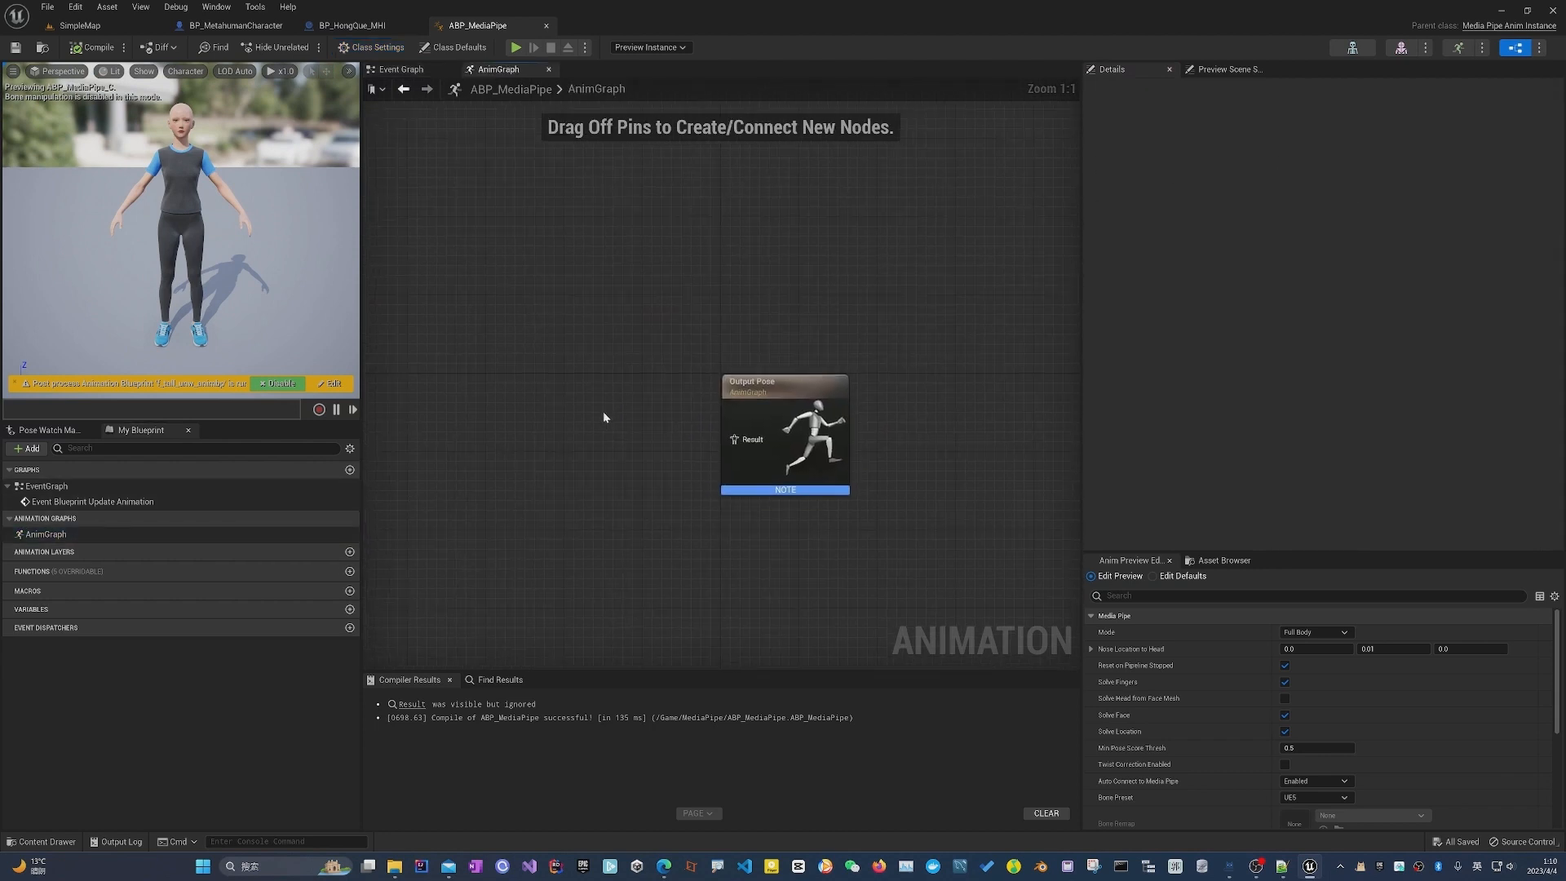
{"action": "right_click_drag", "start_coordinate": [601, 416], "coordinate": [771, 322]}
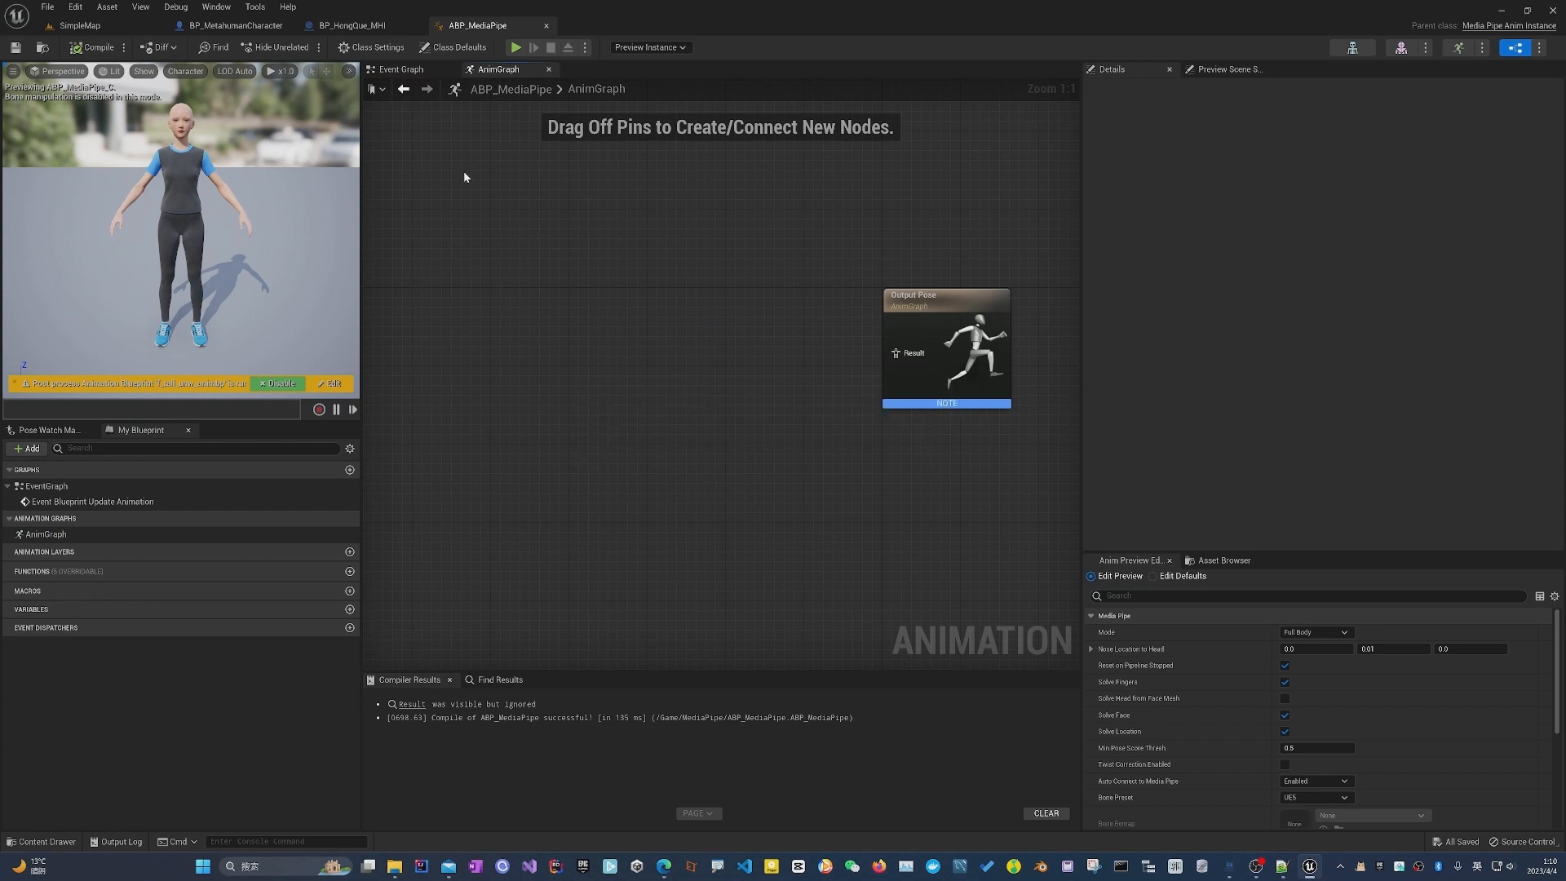
{"action": "right_click_drag", "start_coordinate": [499, 260], "coordinate": [553, 246]}
{"action": "right_click", "coordinate": [446, 275]}
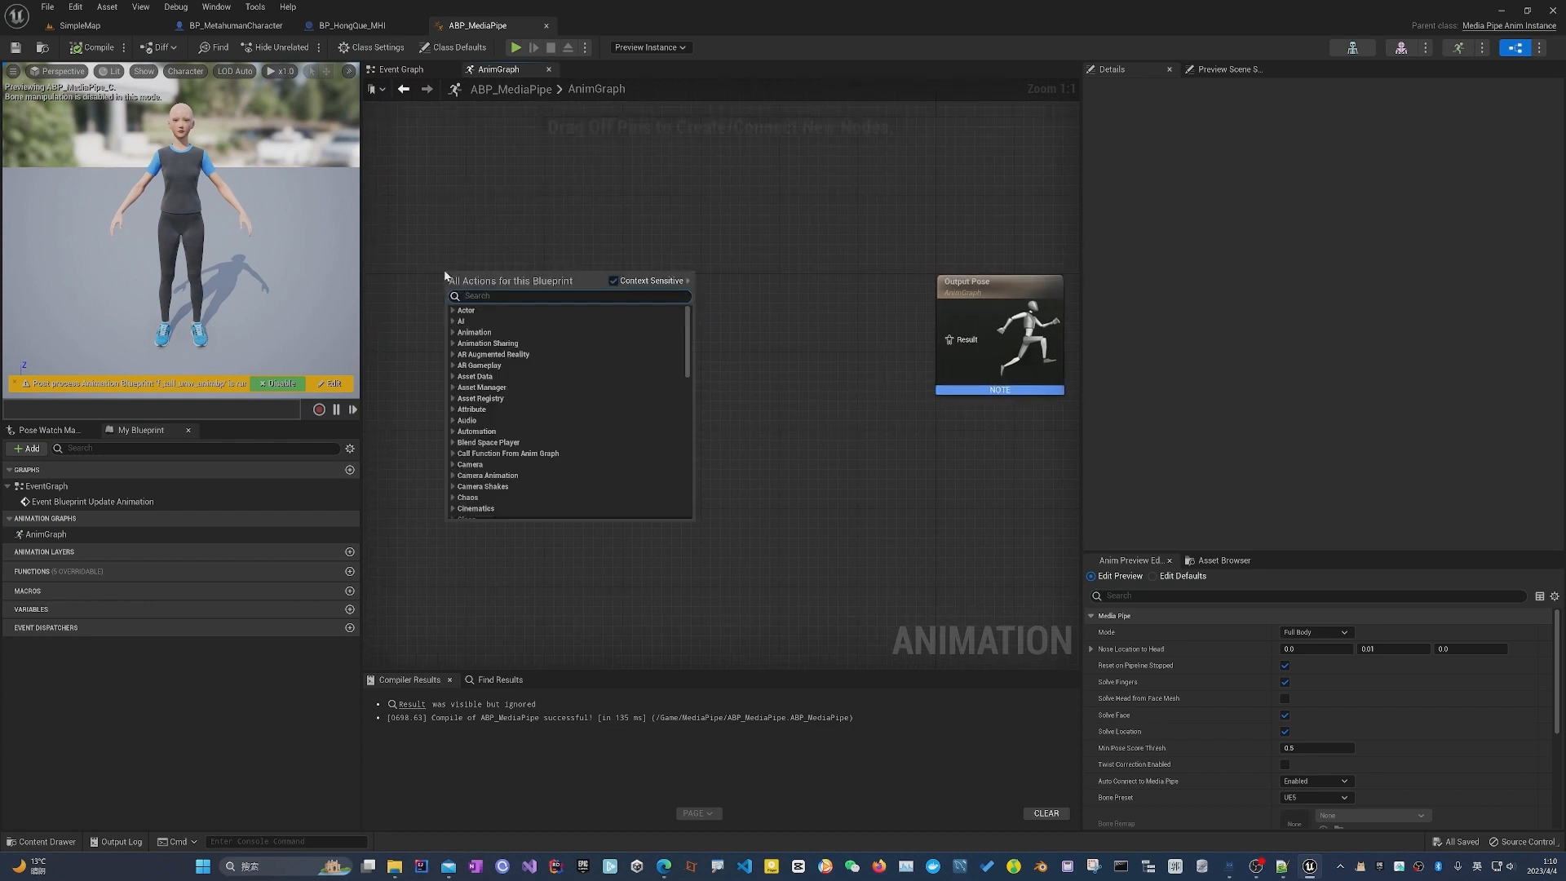
{"action": "left_click", "coordinate": [478, 220]}
{"action": "right_click", "coordinate": [463, 257]}
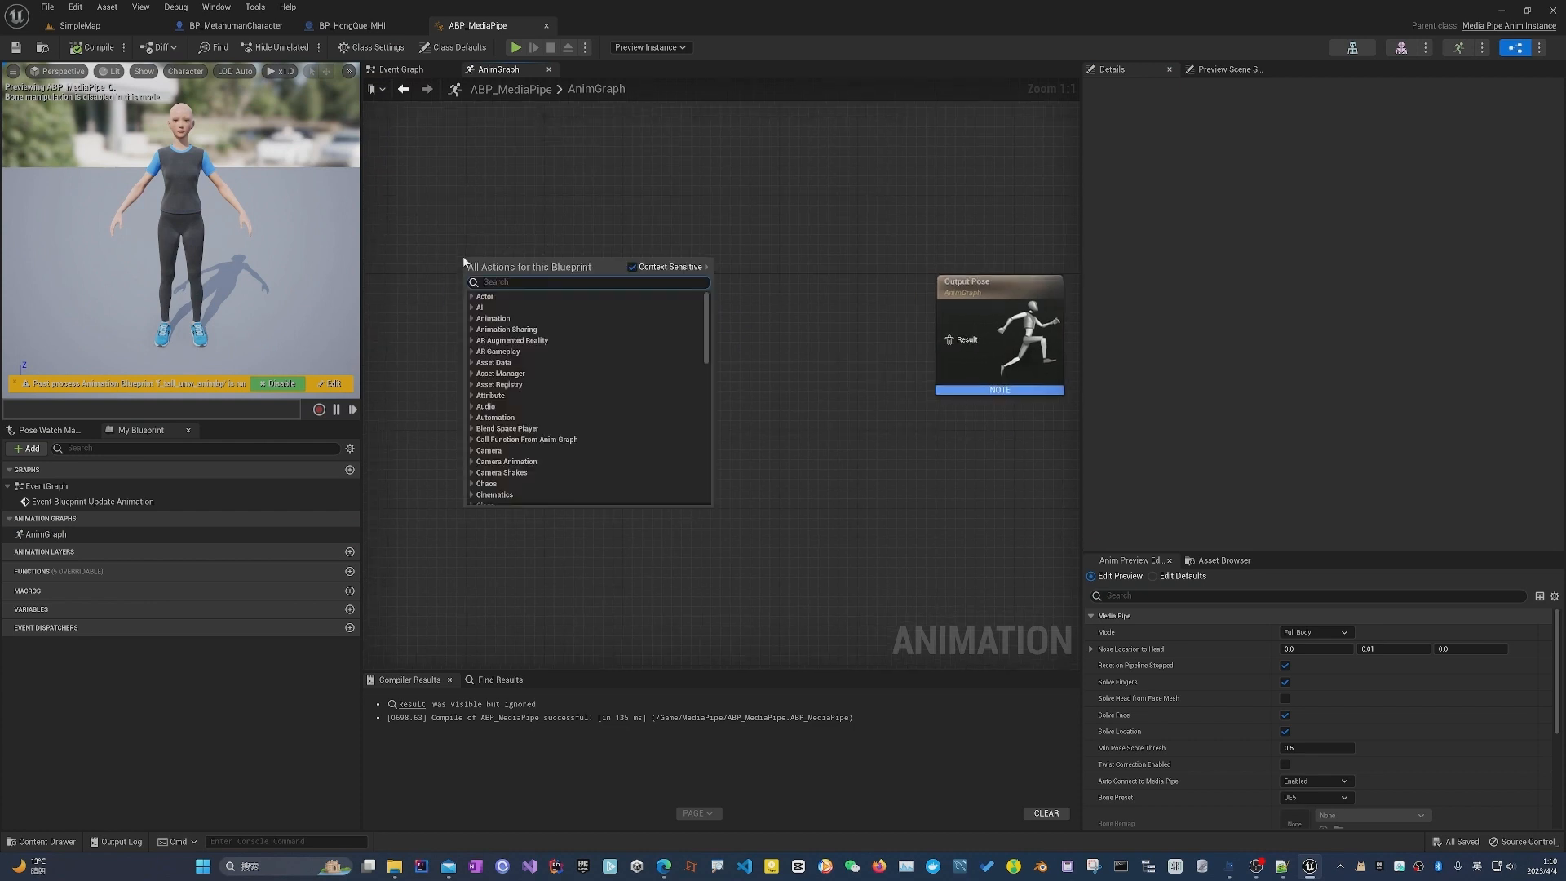
{"action": "type", "text": "mediapipe"}
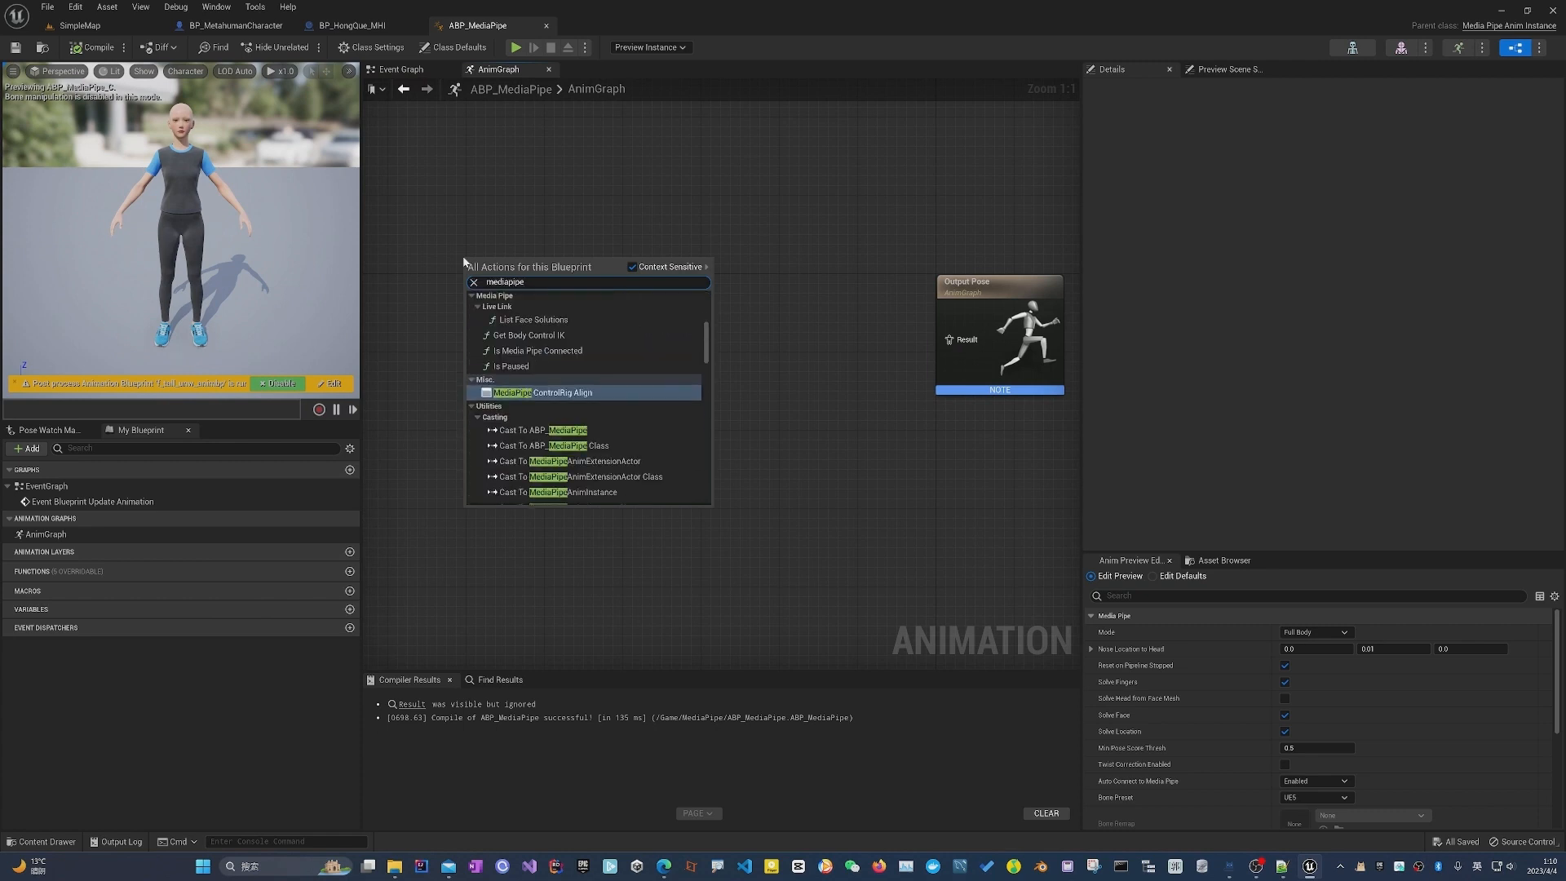
{"action": "type", "text": "poseso"}
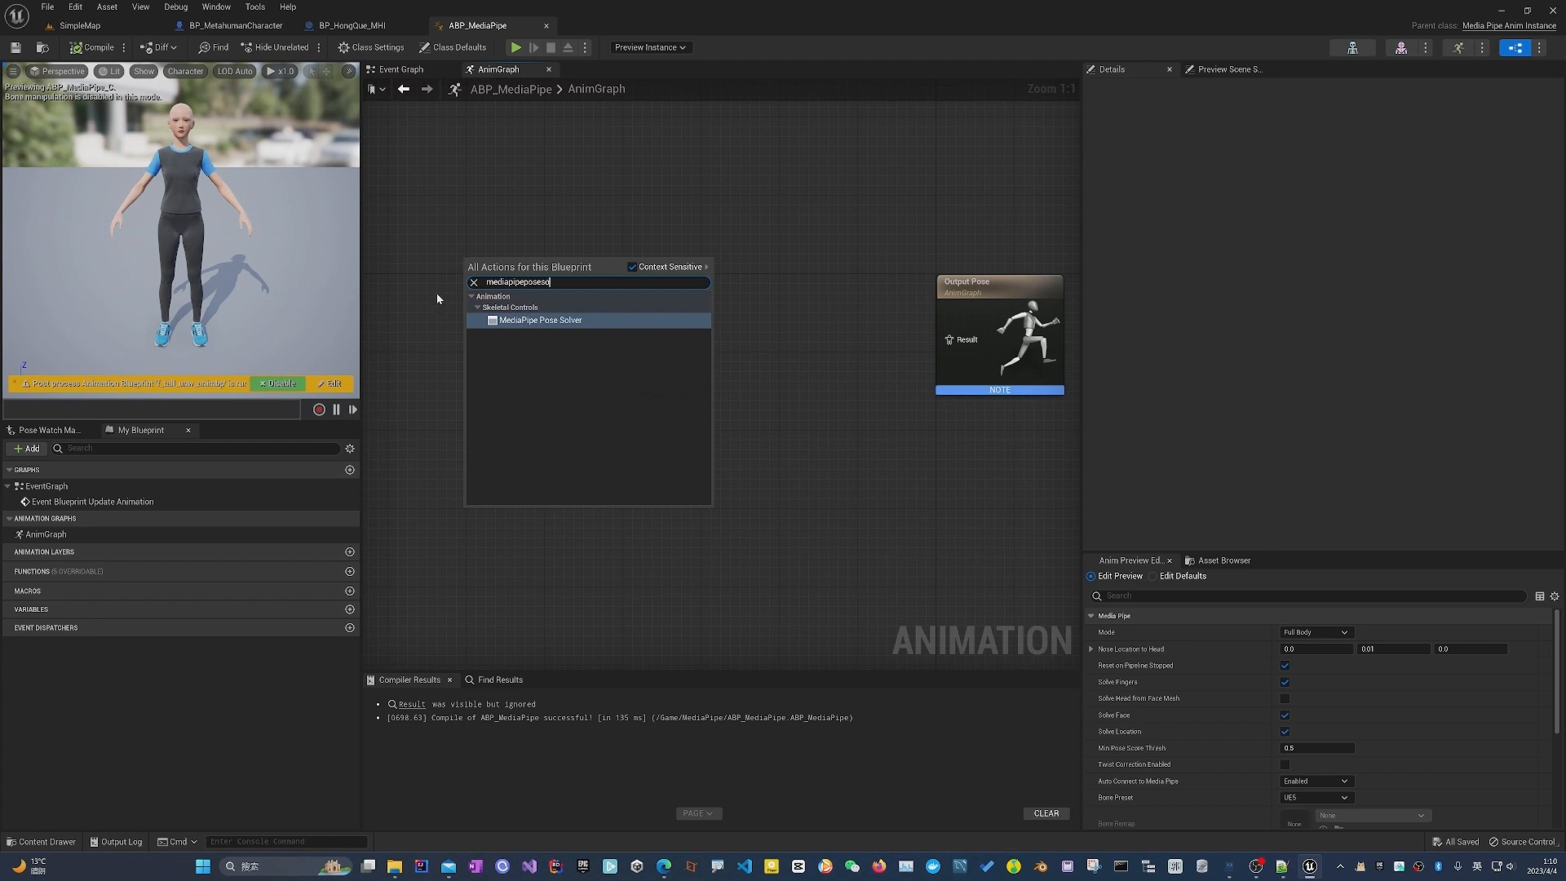
{"action": "left_click", "coordinate": [524, 318]}
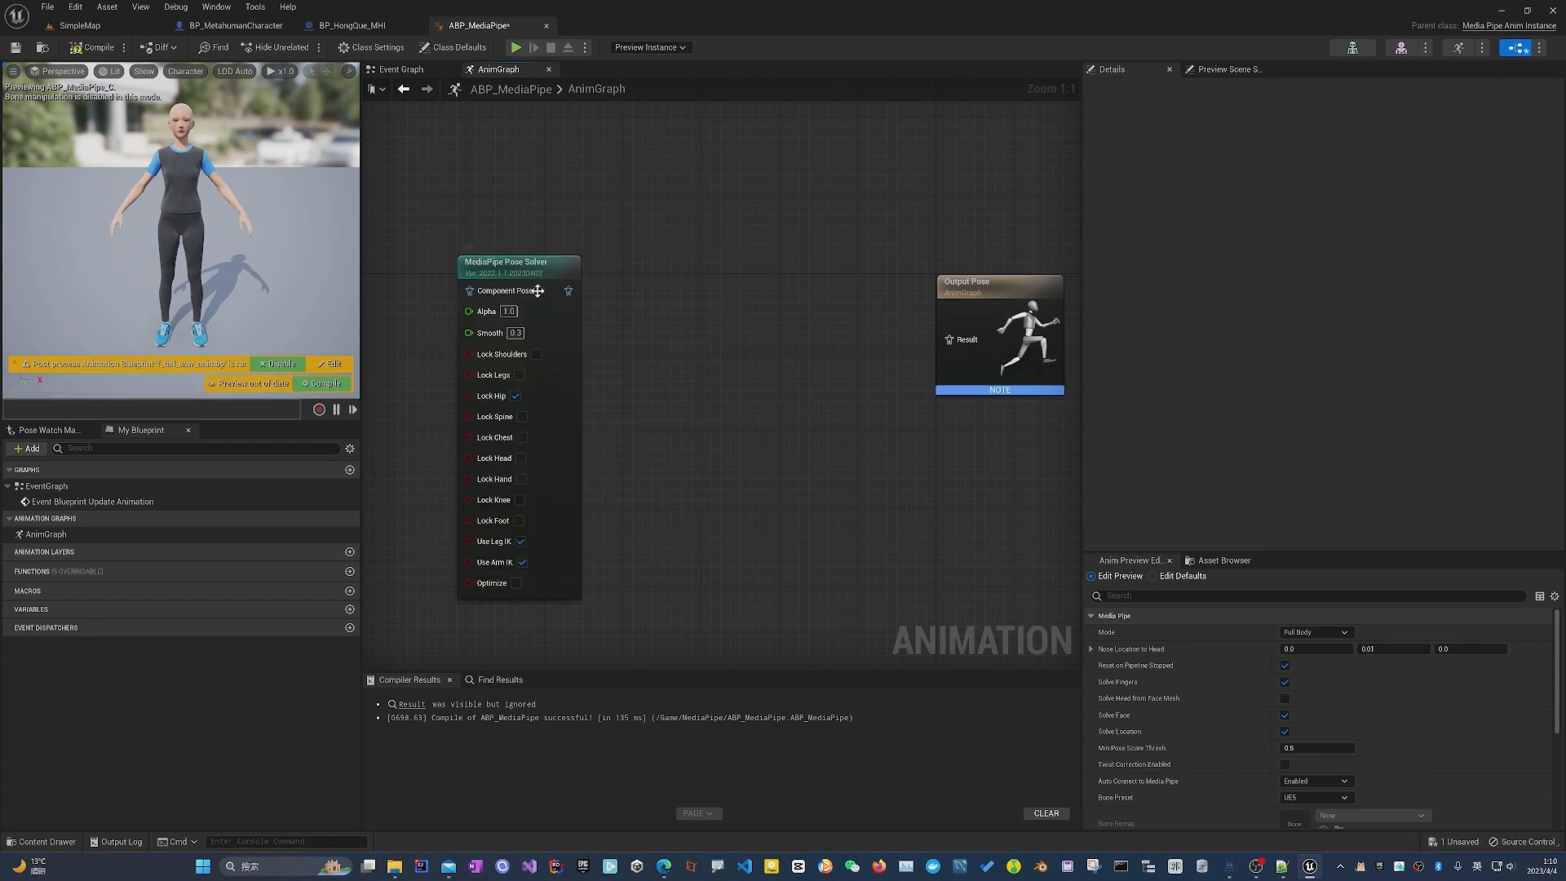
Connect the MediaPipe Pose Solver to Output Pose through a Component To Local conversion, and save and compile the animation blueprint.
{"action": "left_click_drag", "start_coordinate": [523, 262], "coordinate": [949, 341]}
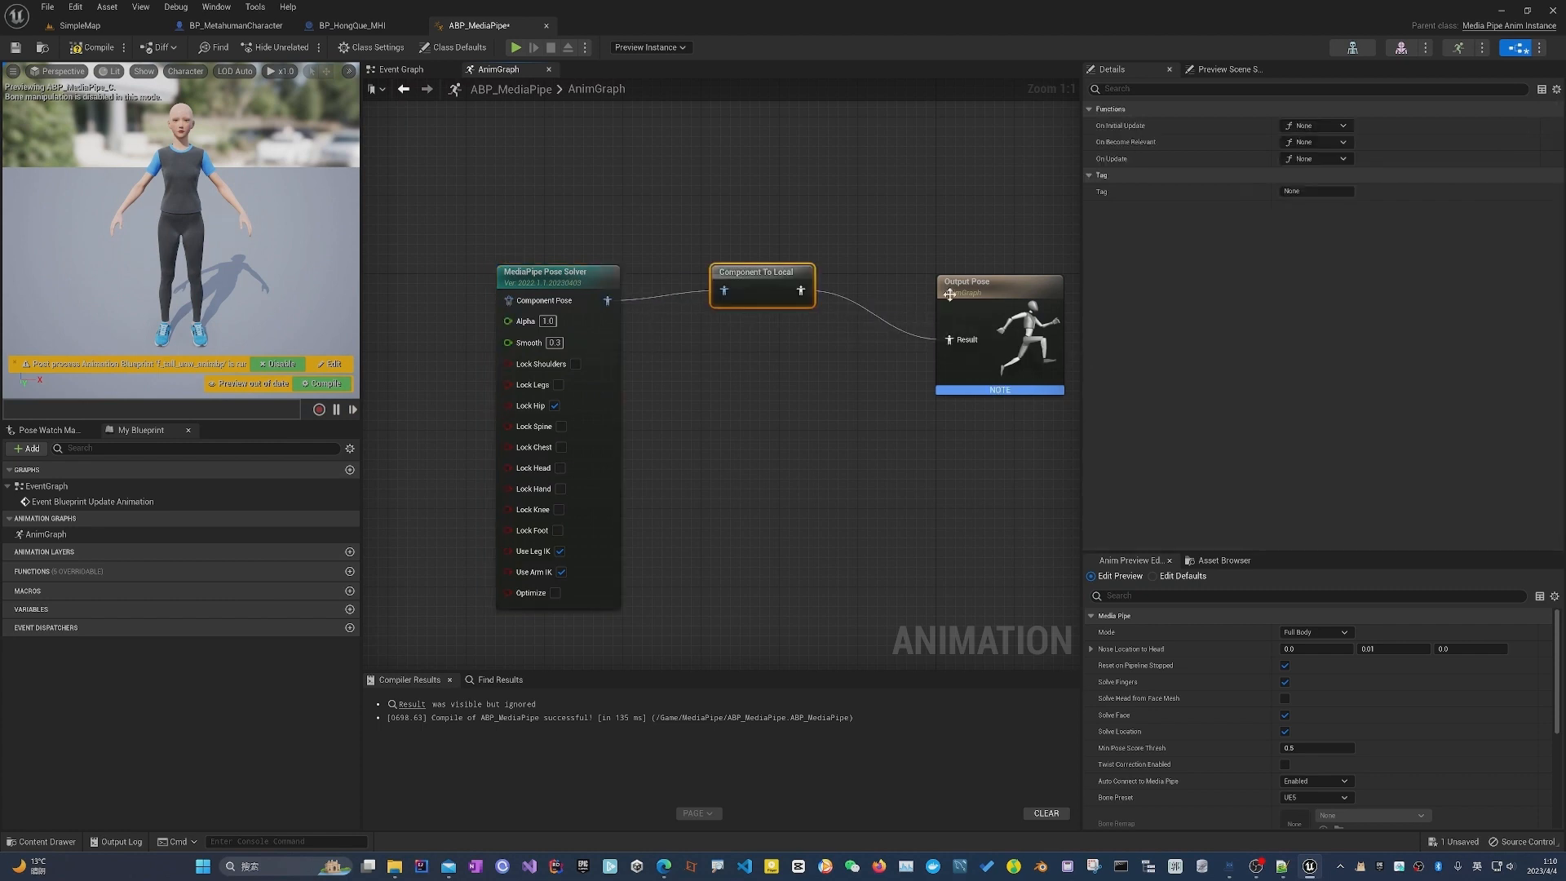
{"action": "key", "text": "ctrl+s"}
{"action": "left_click", "coordinate": [325, 383]}
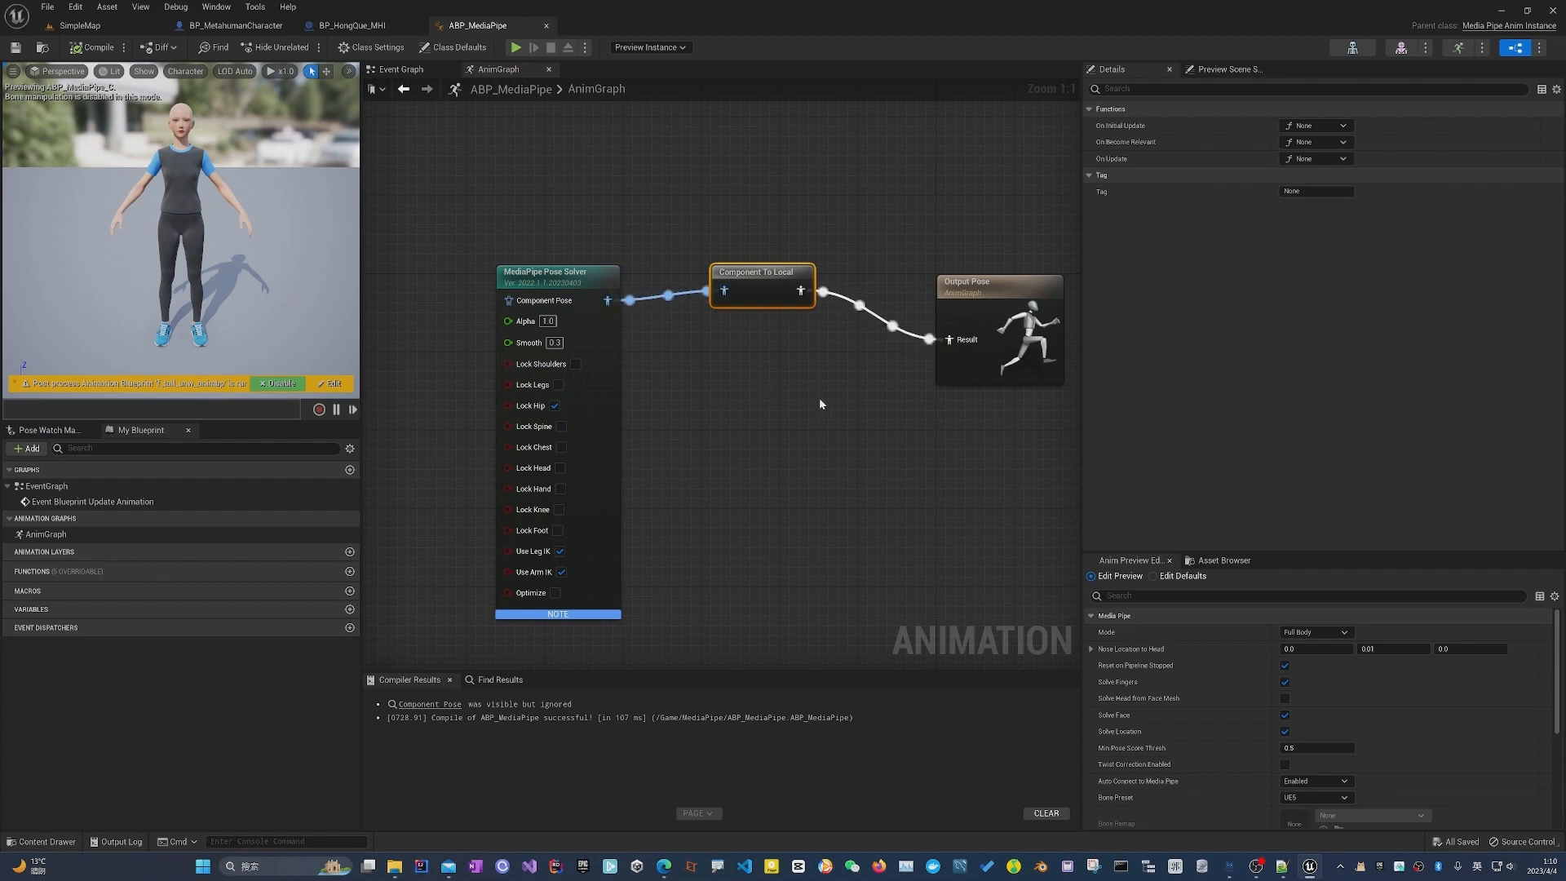
Create a Blueprint class with Actor as its parent in the MediaPipe folder, name it BP_MediaPipeComponents, and save it.
{"action": "left_click", "coordinate": [261, 27]}
{"action": "left_click", "coordinate": [112, 28]}
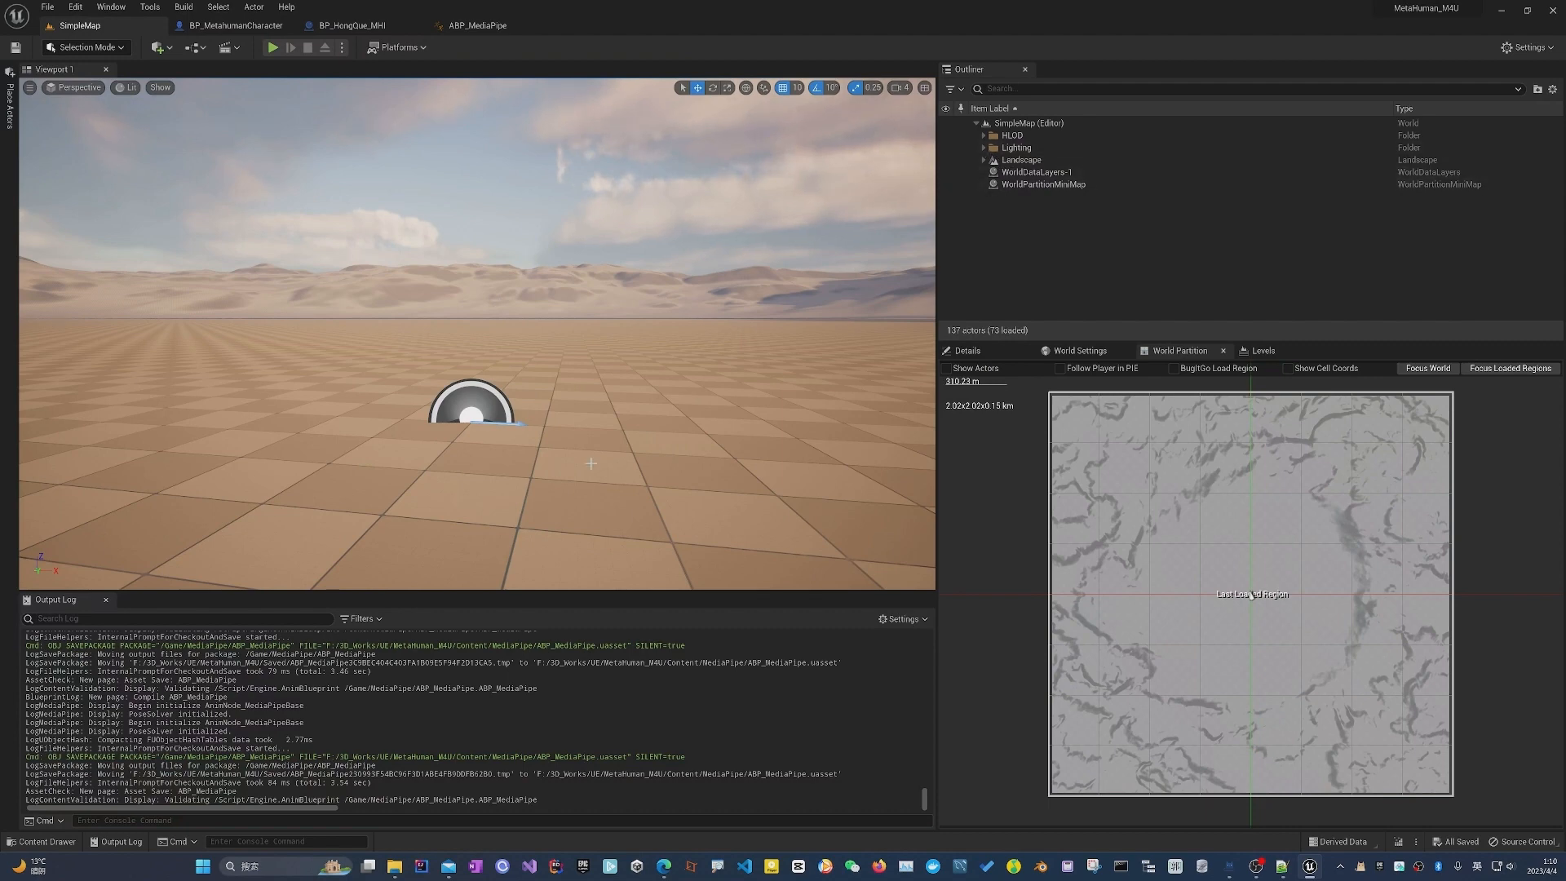
{"action": "left_click", "coordinate": [57, 838]}
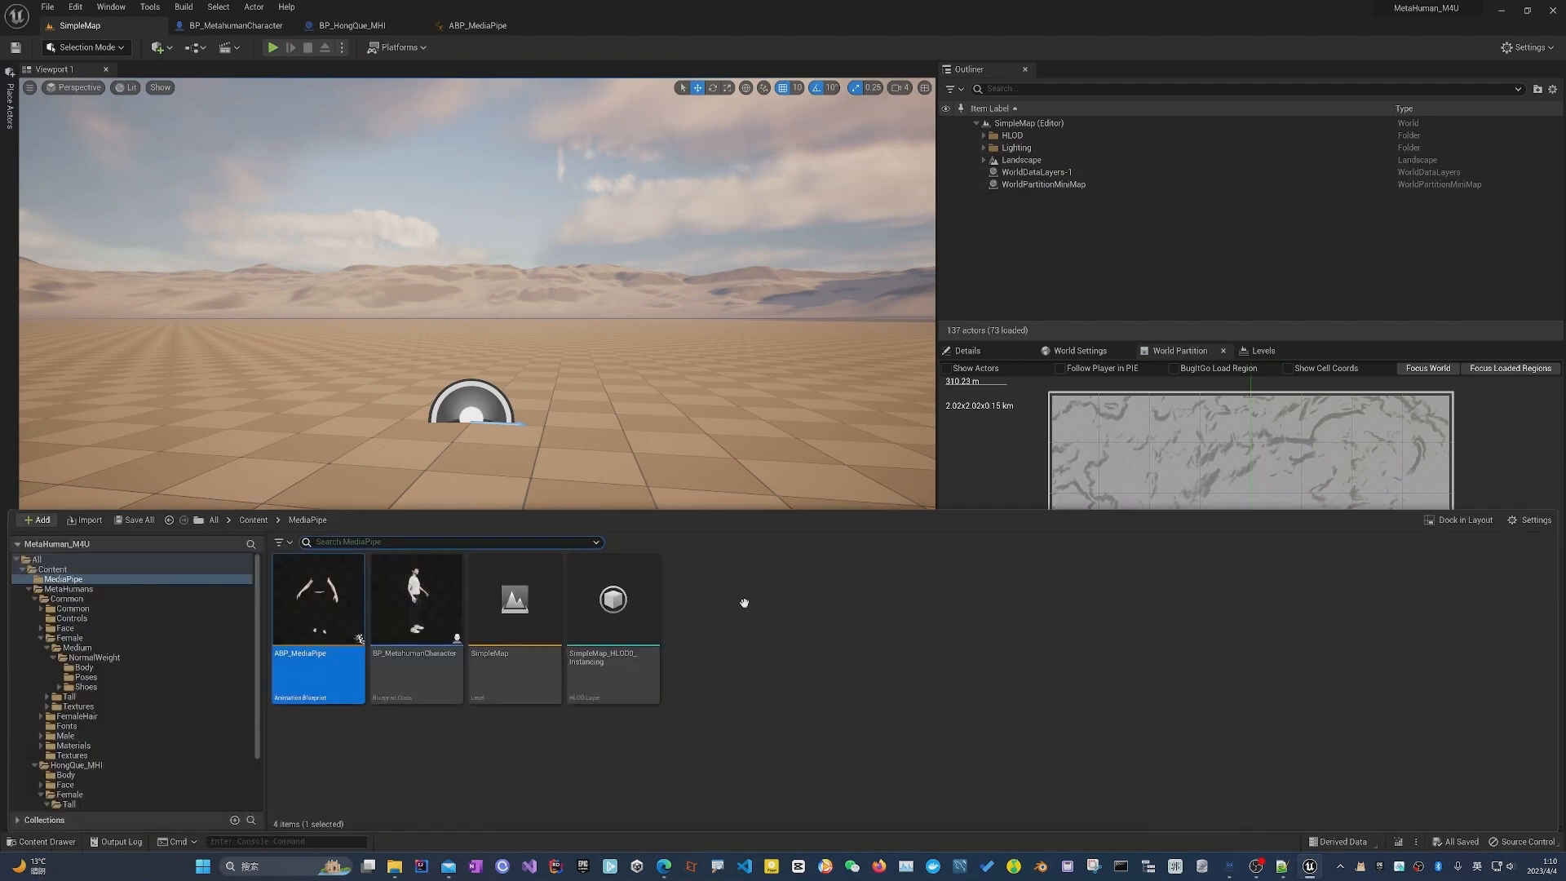
{"action": "right_click", "coordinate": [744, 603]}
{"action": "left_click", "coordinate": [787, 251]}
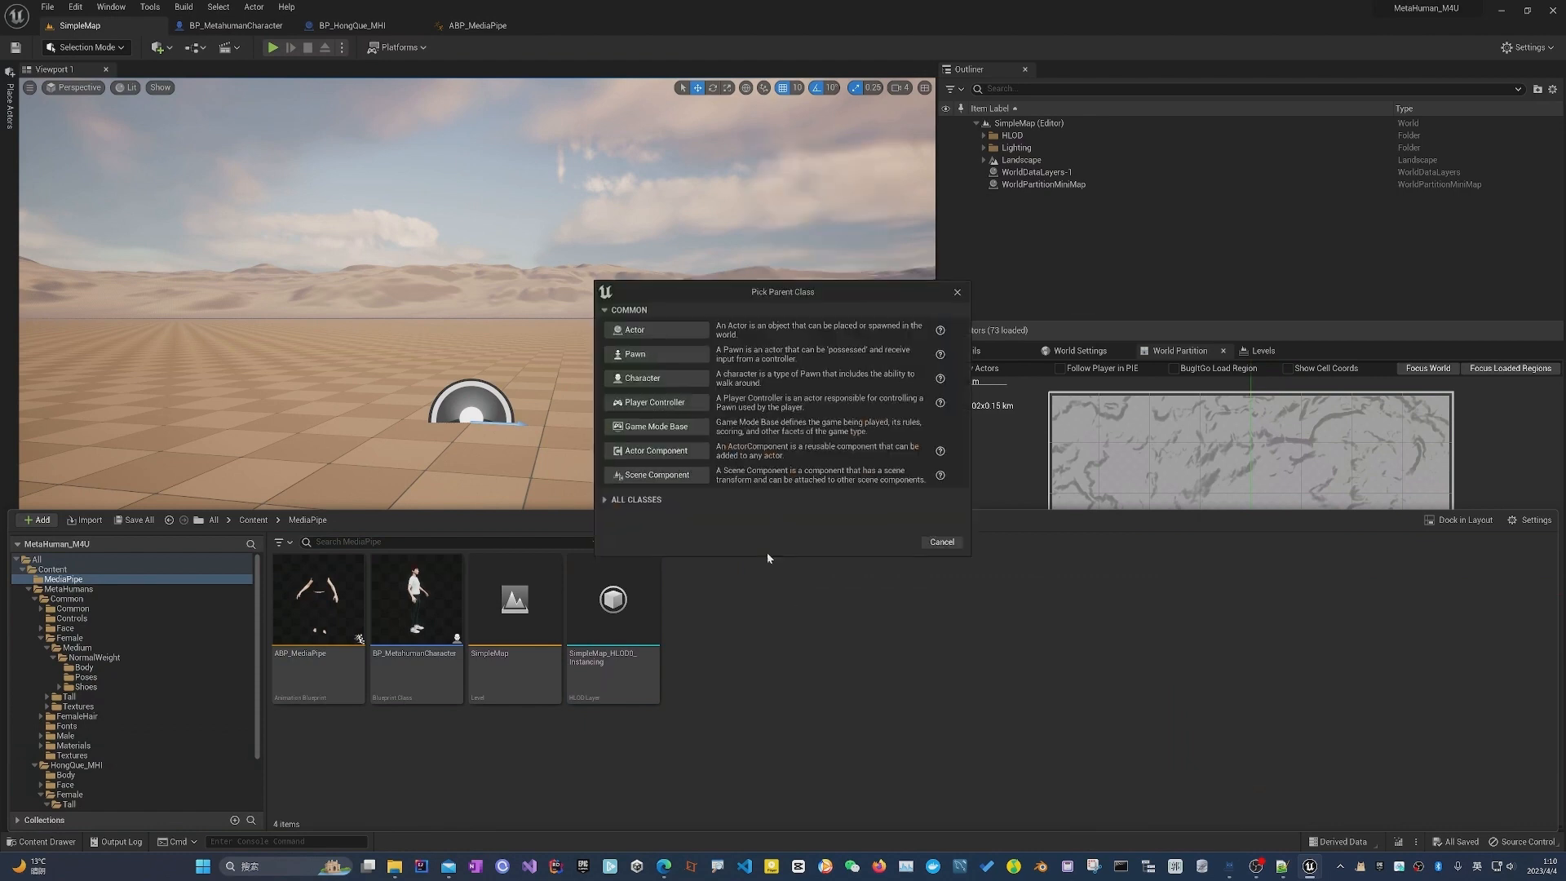
{"action": "left_click", "coordinate": [656, 330]}
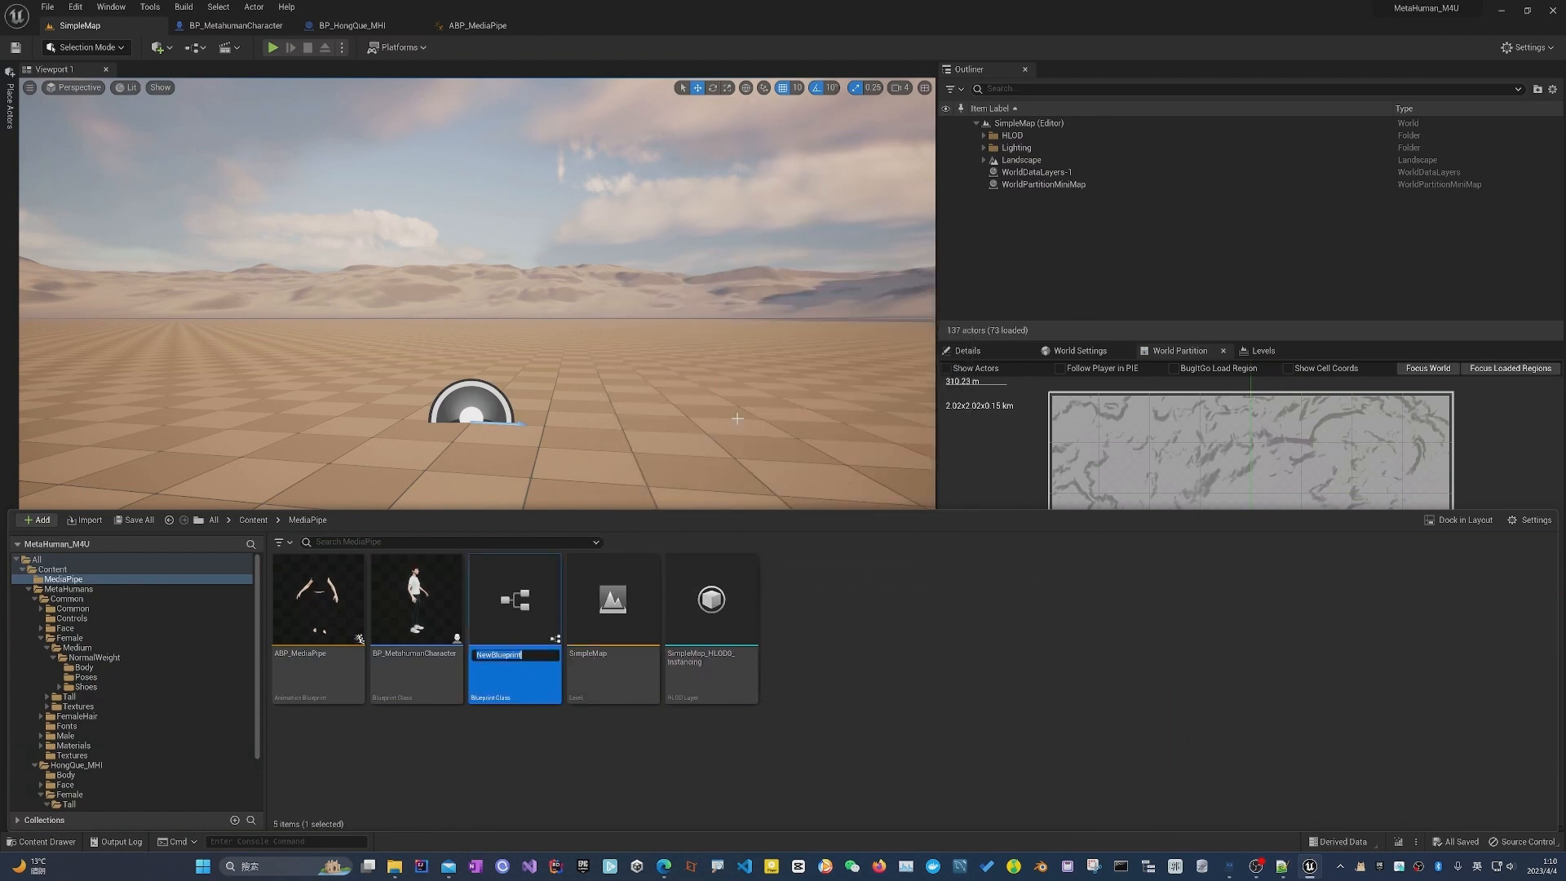
{"action": "type", "text": "BP_MediaPipe"}
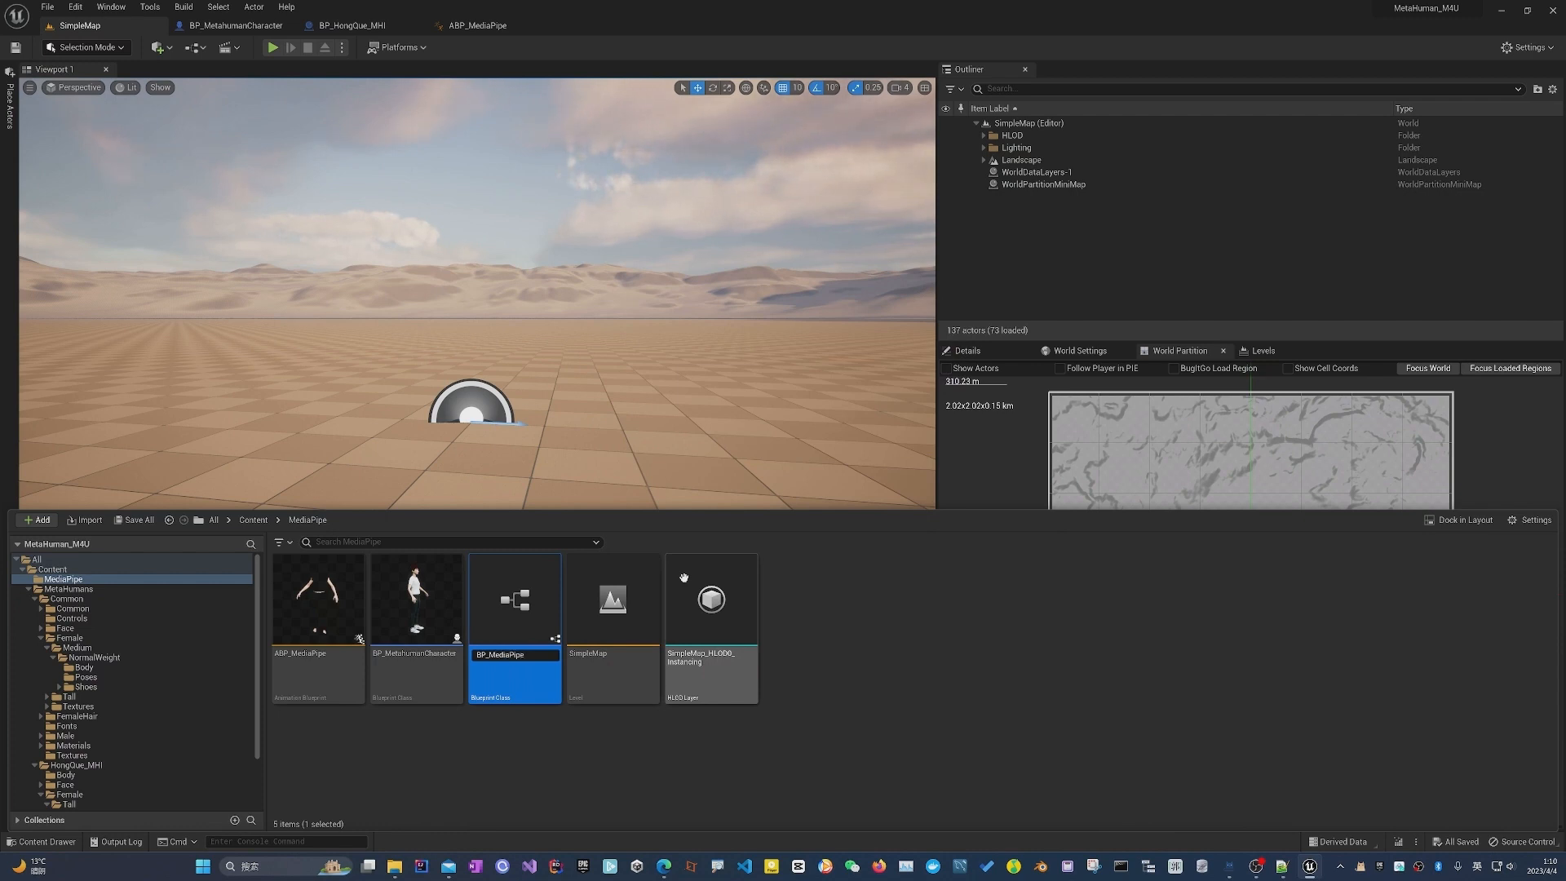
{"action": "type", "text": "Components"}
{"action": "key", "text": "Return"}
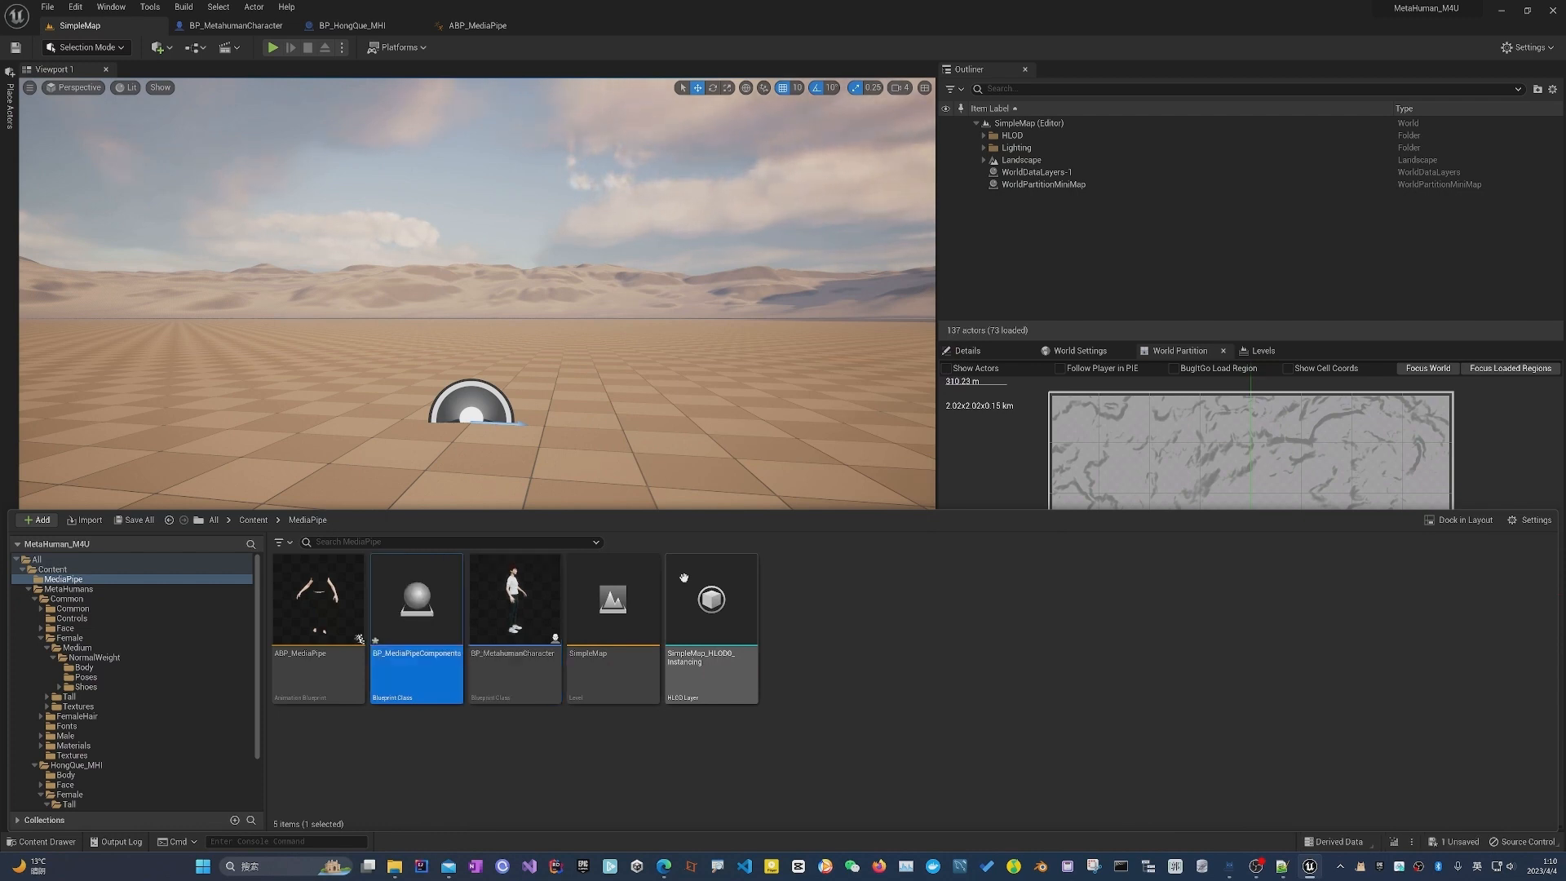
{"action": "key", "text": "ctrl+s"}
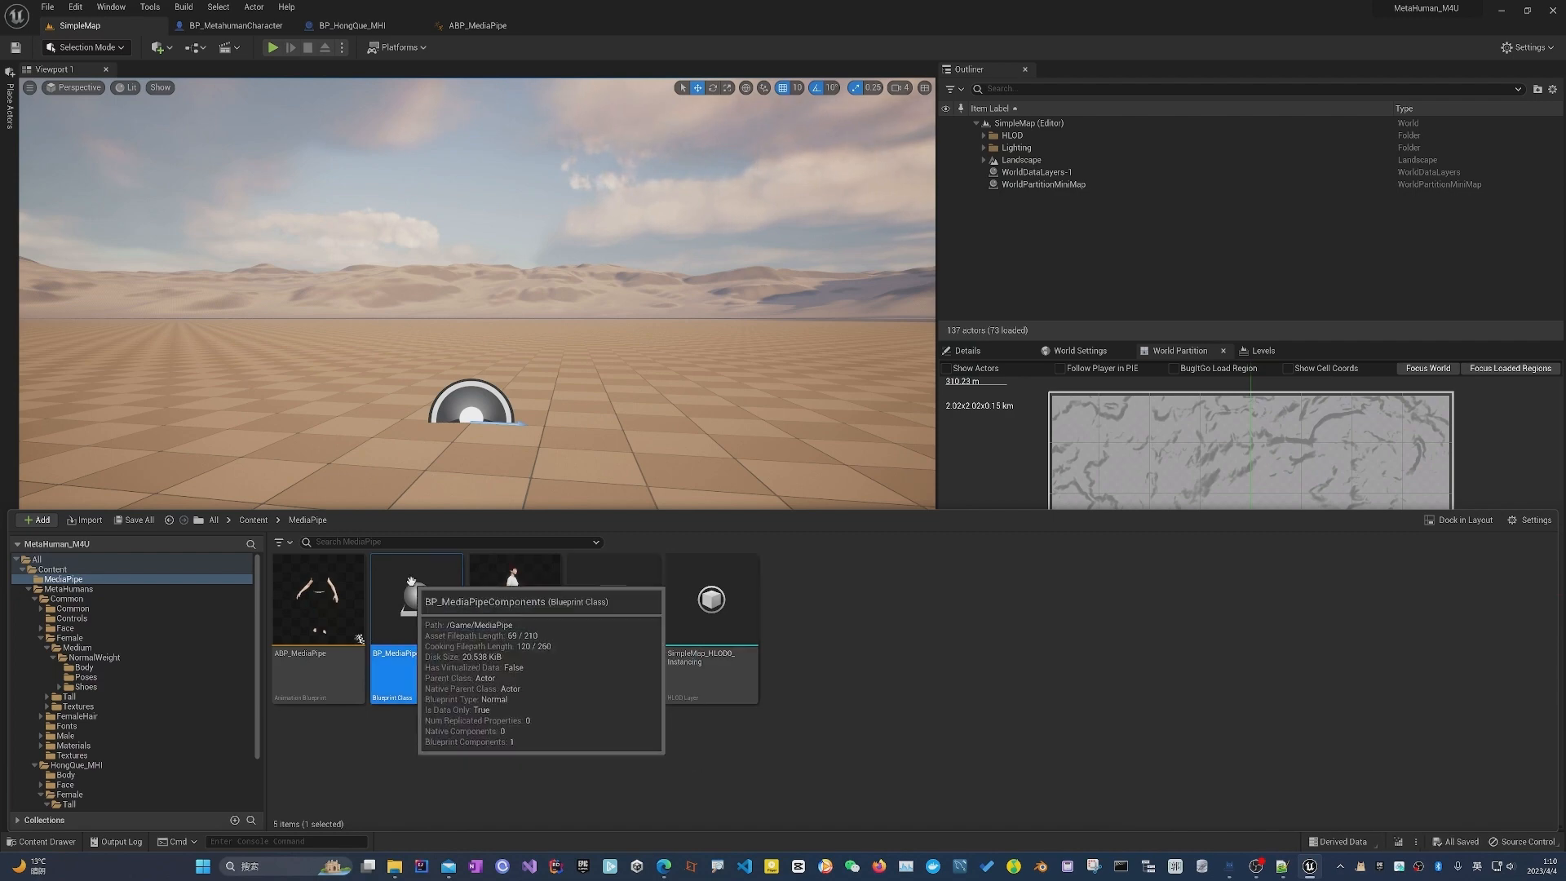
Add a MediaPipeHolistic component to the BP_MediaPipeComponents blueprint, and save and compile it.
{"action": "double_click", "coordinate": [411, 583]}
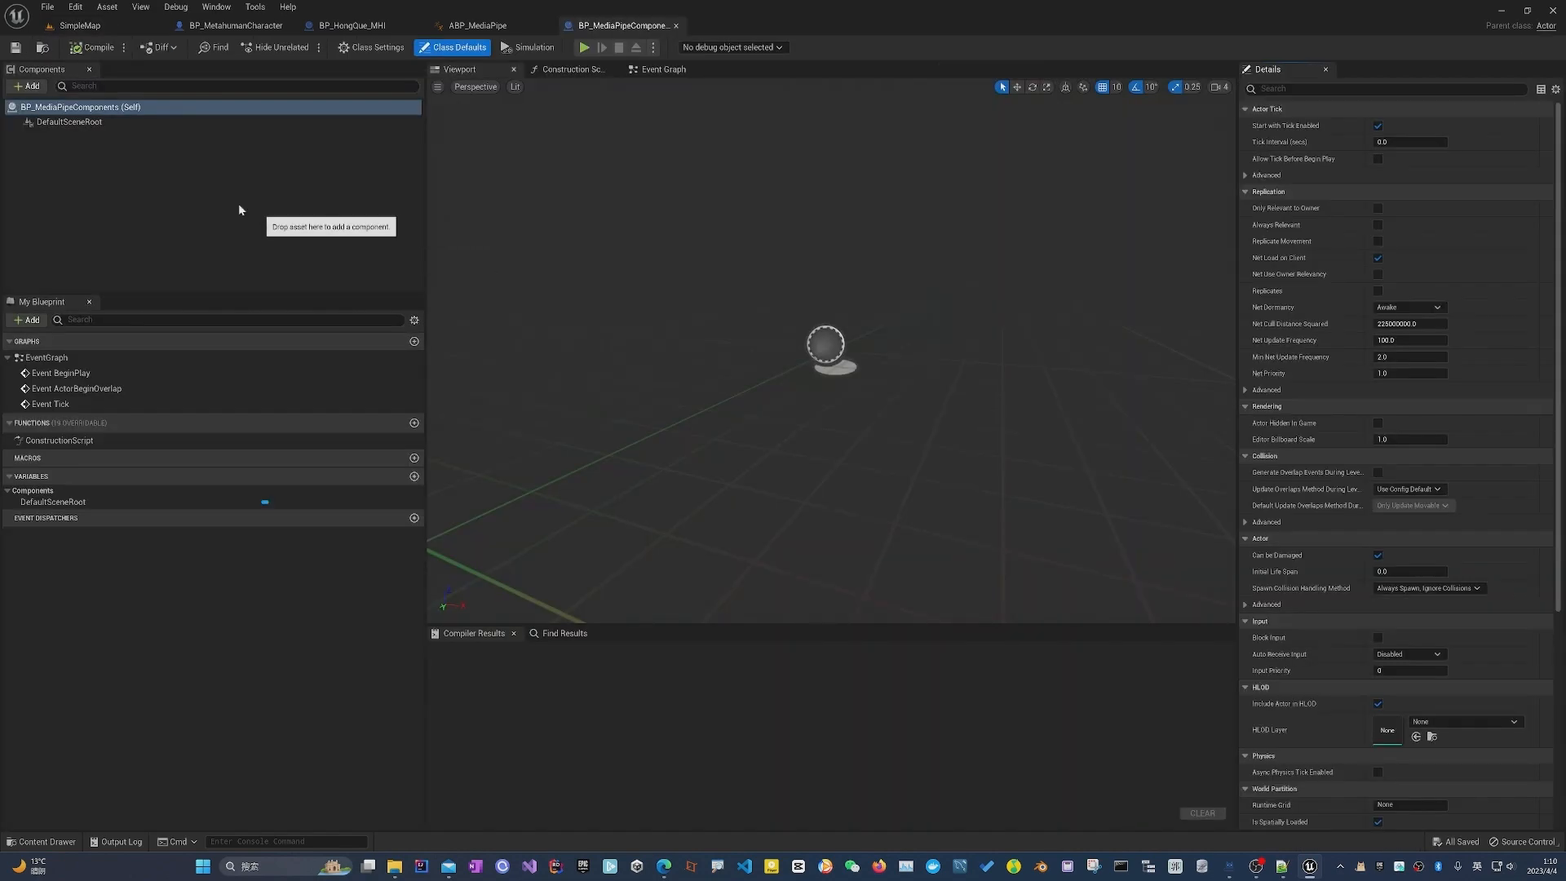
{"action": "left_click", "coordinate": [28, 86]}
{"action": "type", "text": "media"}
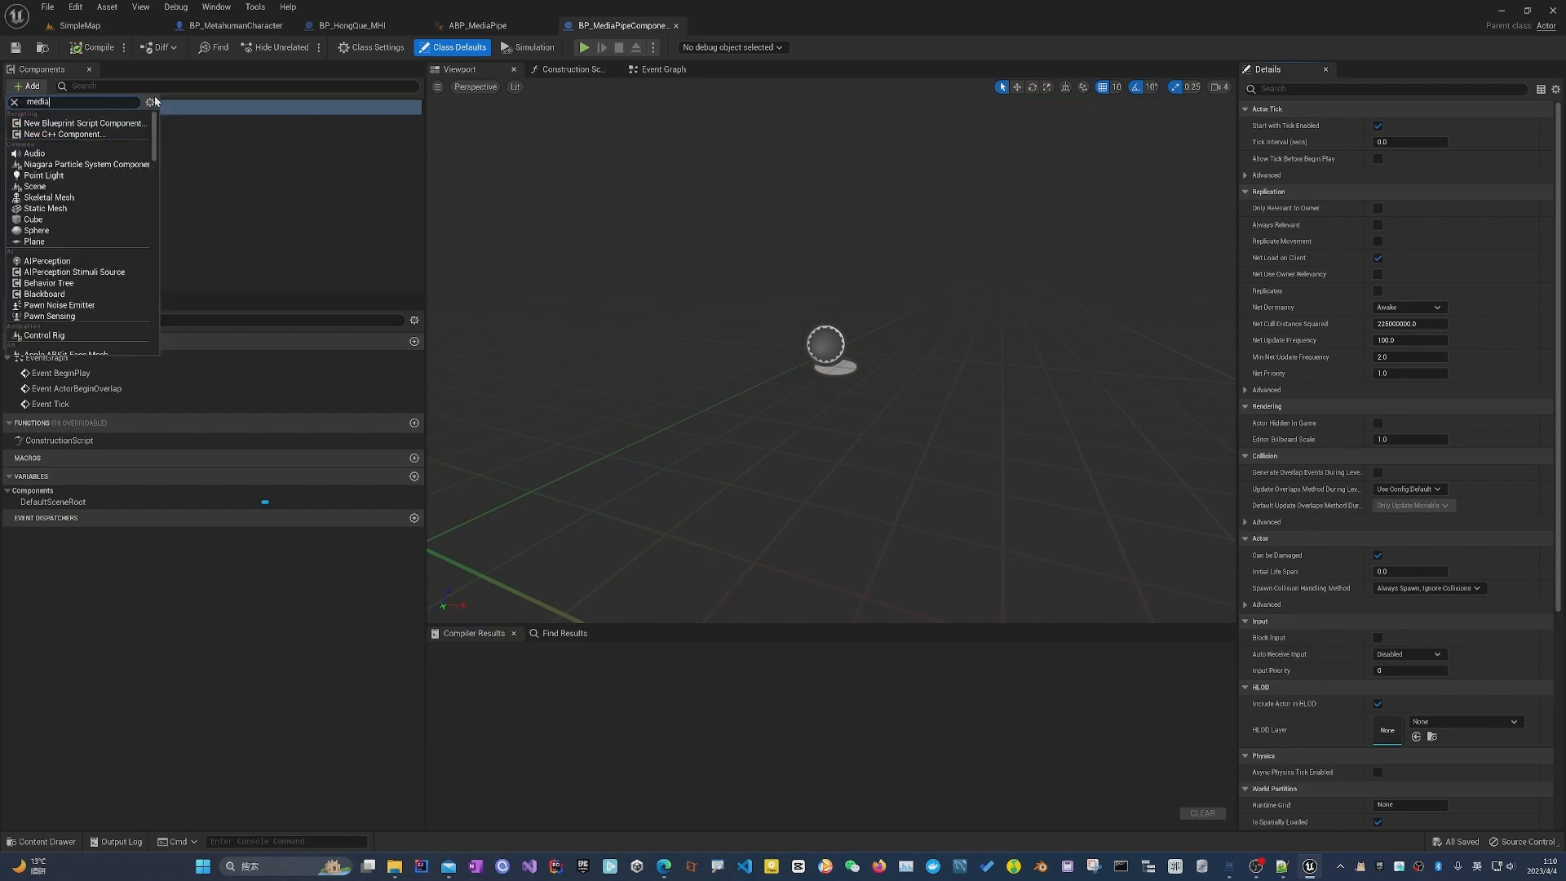
{"action": "type", "text": "pipeho"}
{"action": "left_click", "coordinate": [72, 122]}
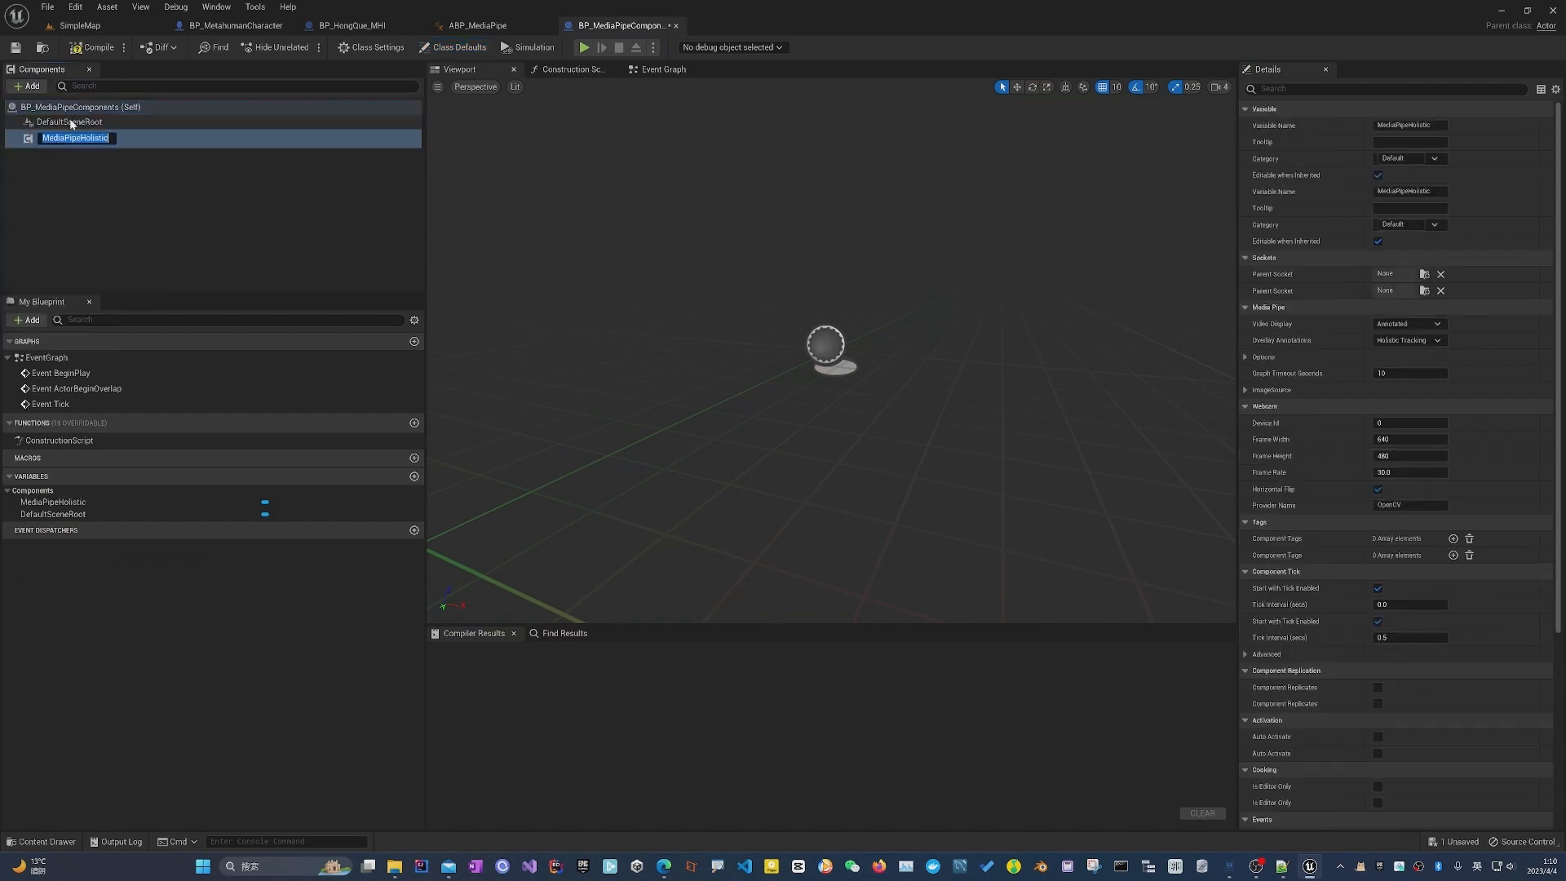
{"action": "left_click", "coordinate": [112, 173]}
{"action": "key", "text": "ctrl+s"}
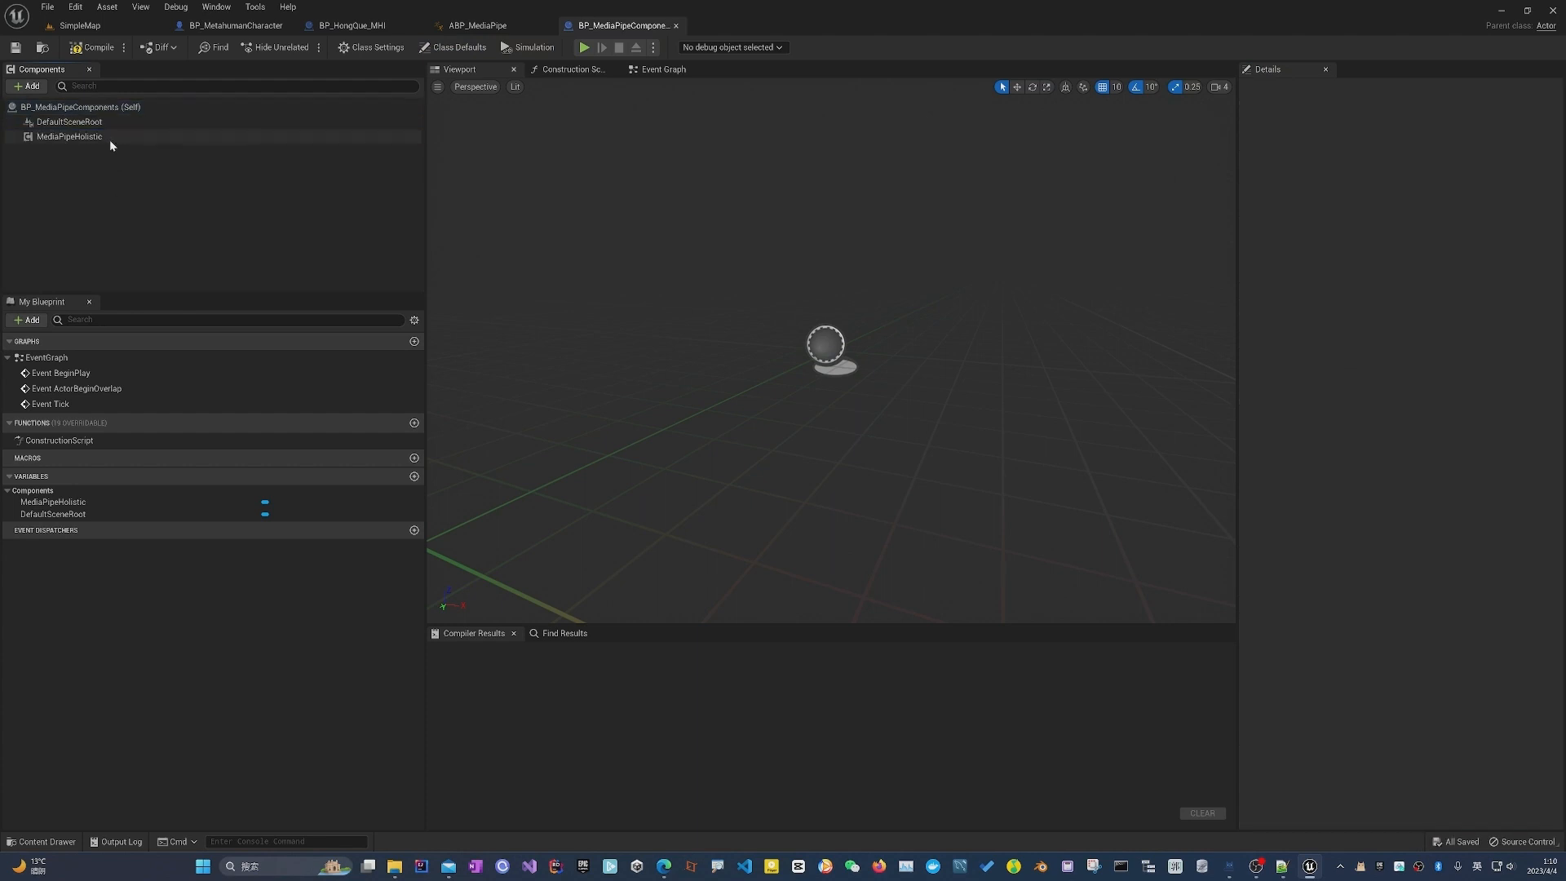
{"action": "left_click", "coordinate": [92, 49]}
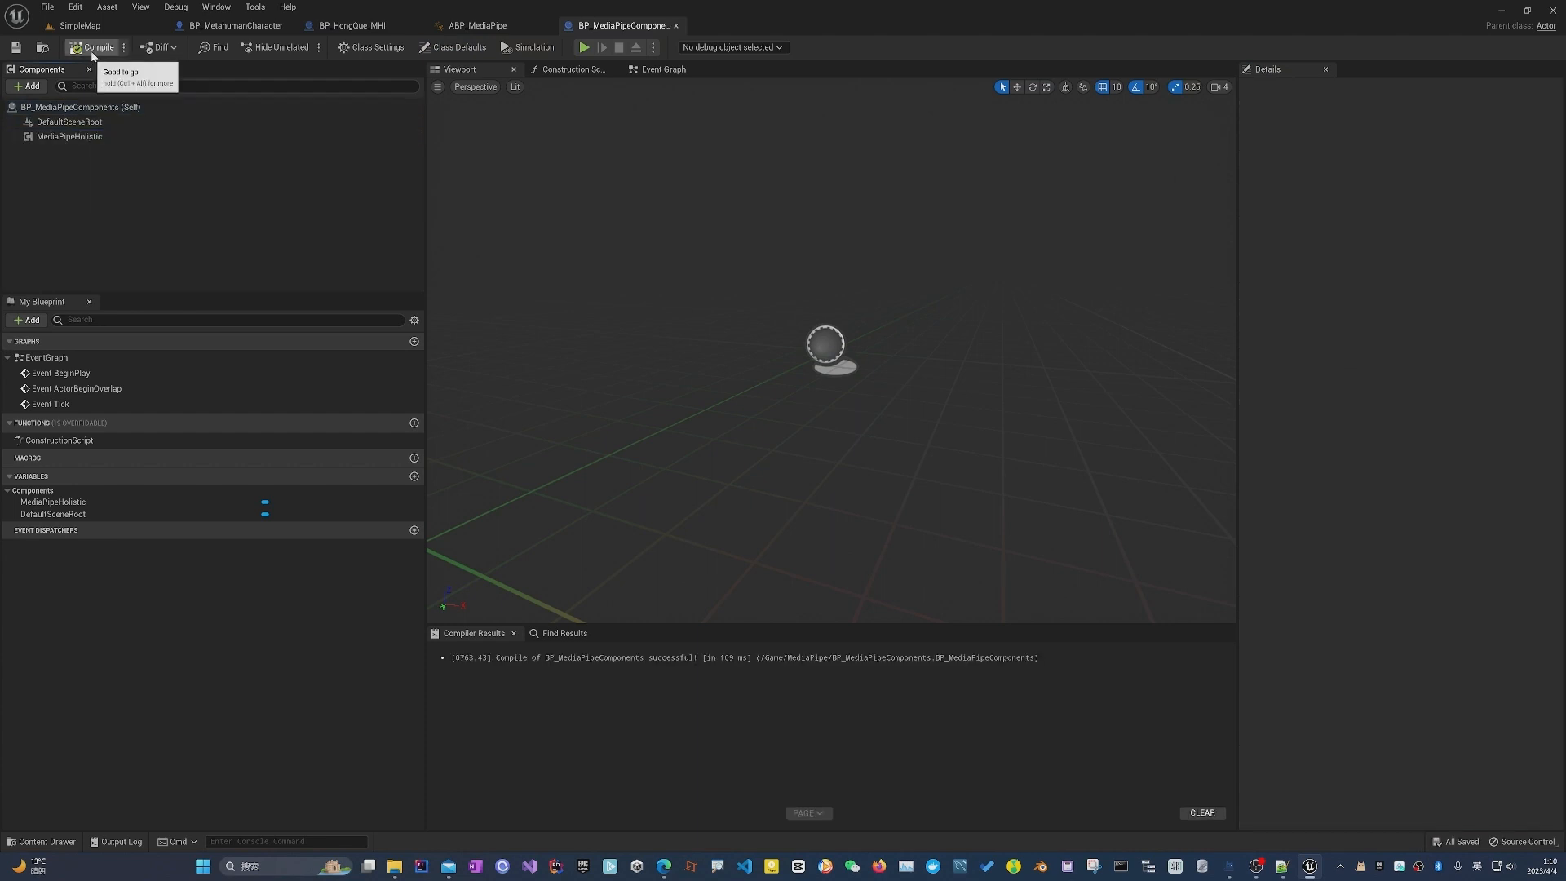
Examine the MediaPipeHolistic component's MediaPipe and webcam settings in a widened details view, and save the blueprint.
{"action": "left_click", "coordinate": [77, 137]}
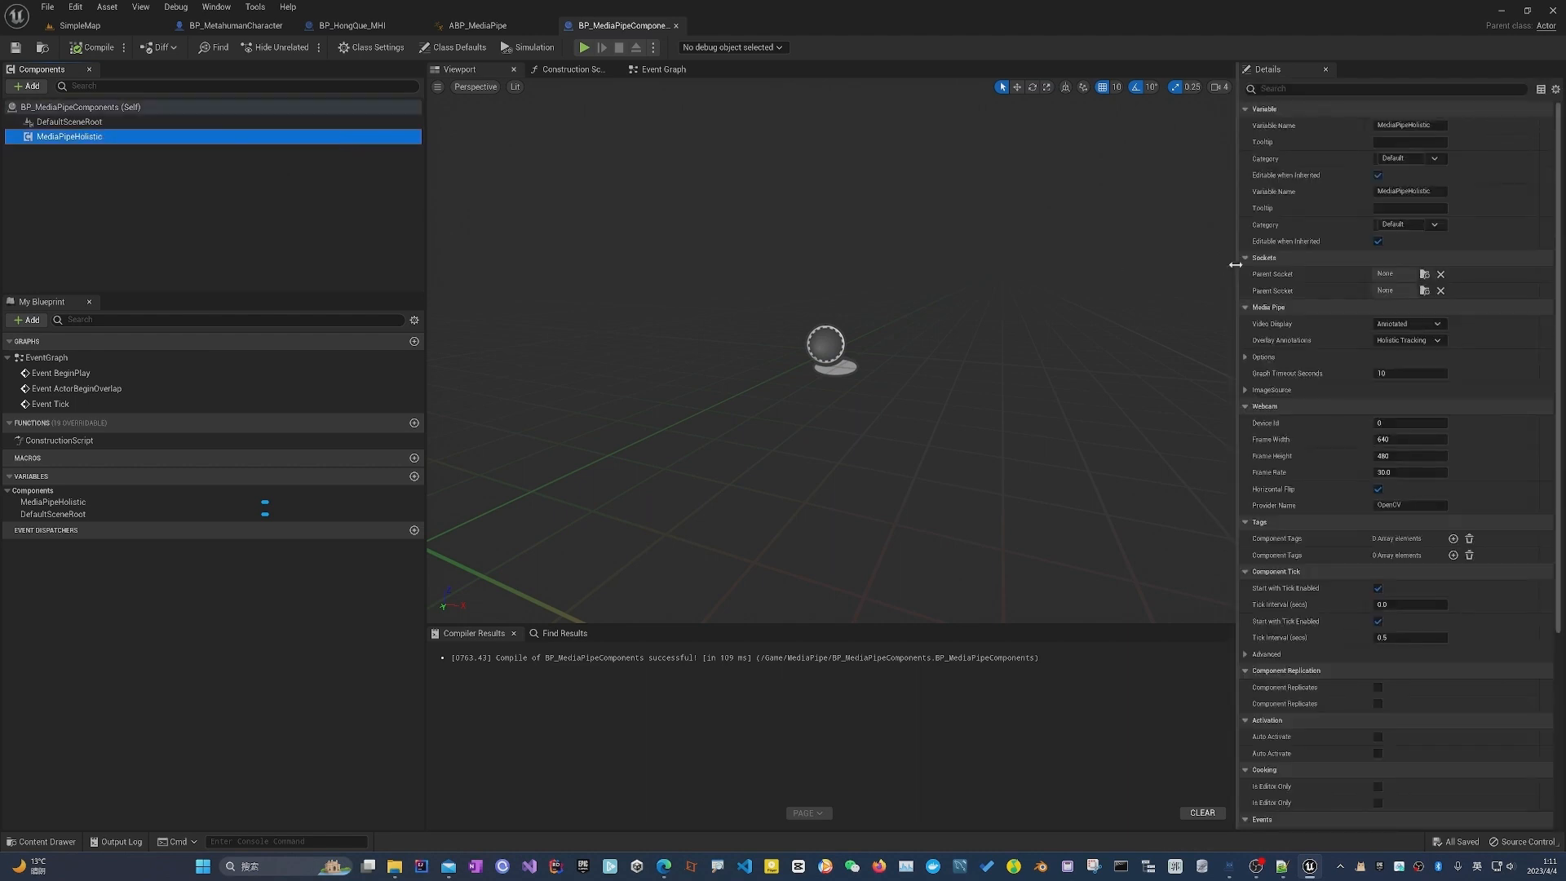
{"action": "left_click_drag", "start_coordinate": [1238, 269], "coordinate": [974, 276]}
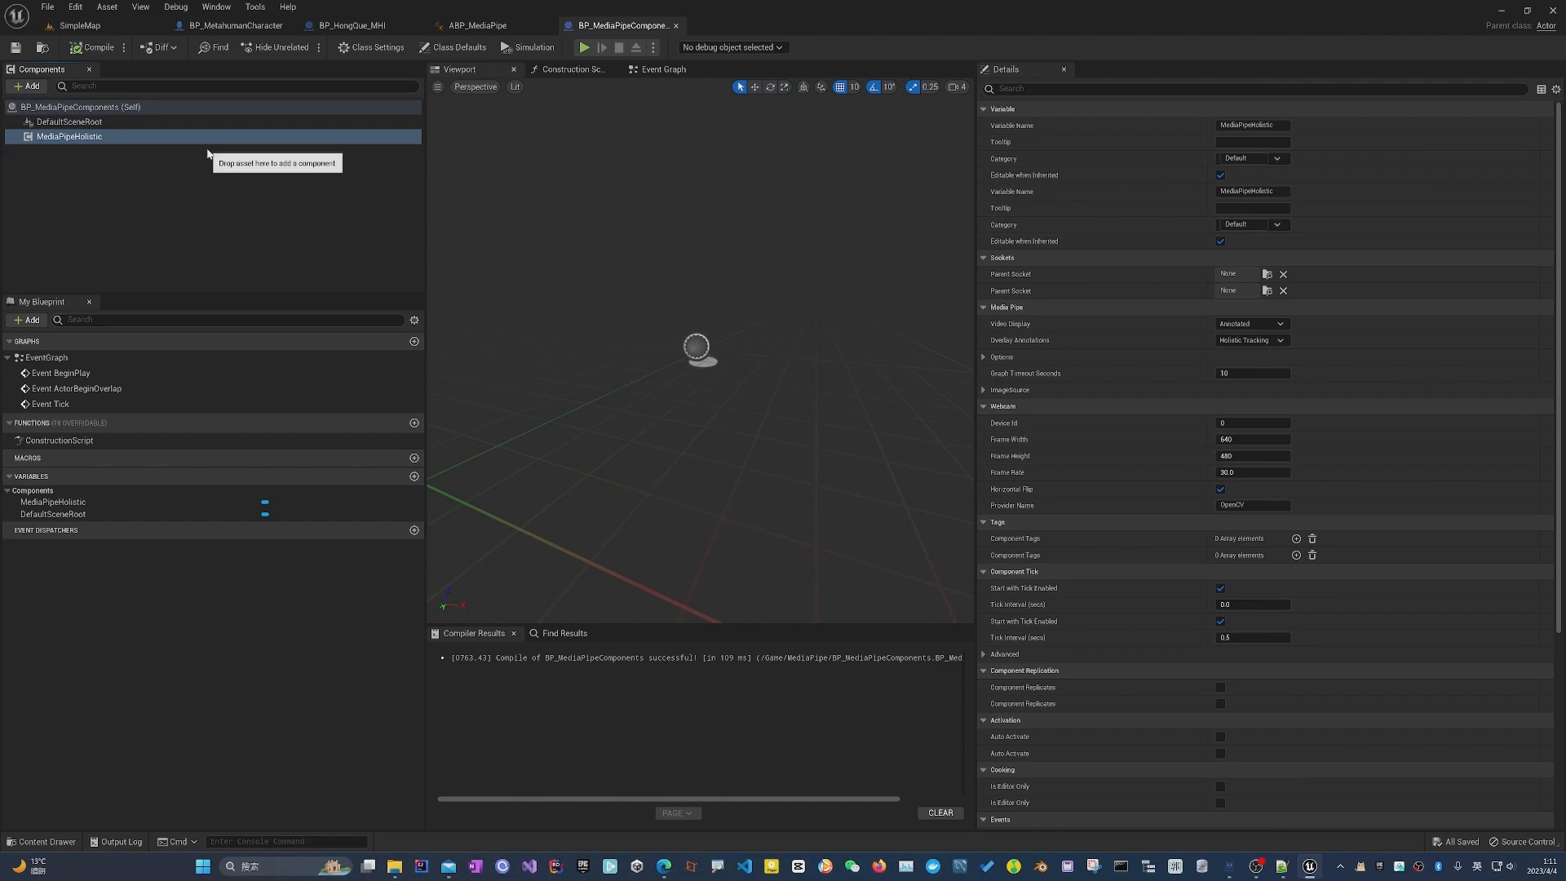
{"action": "key", "text": "ctrl+s"}
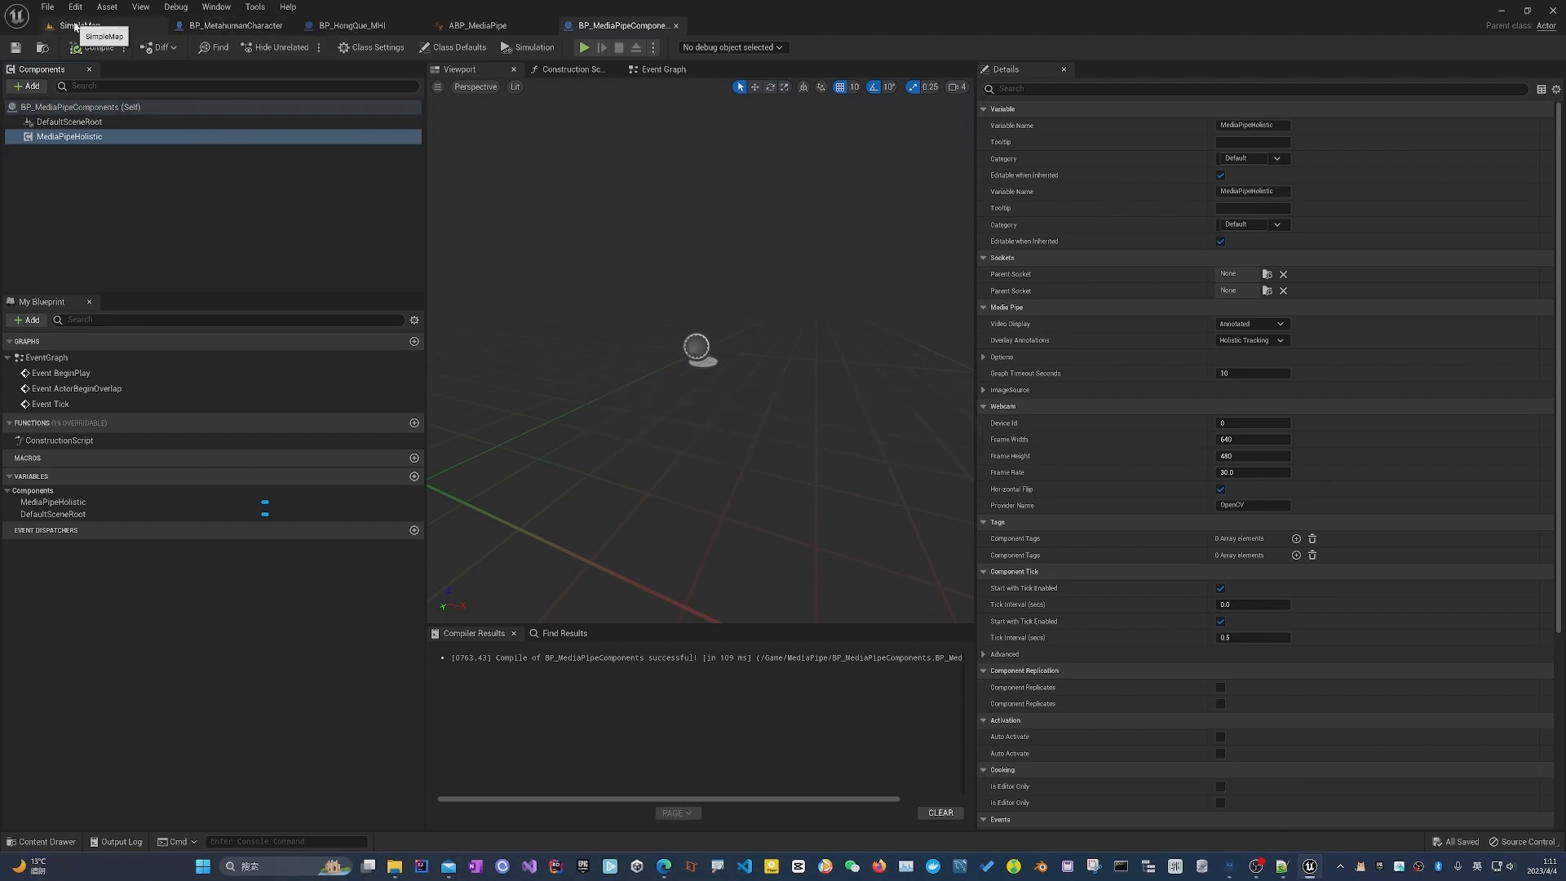
Set the Anim Class of the Mesh component in BP_MetahumanCharacter to ABP_MediaPipe, and compile and save the blueprint.
{"action": "left_click", "coordinate": [75, 27]}
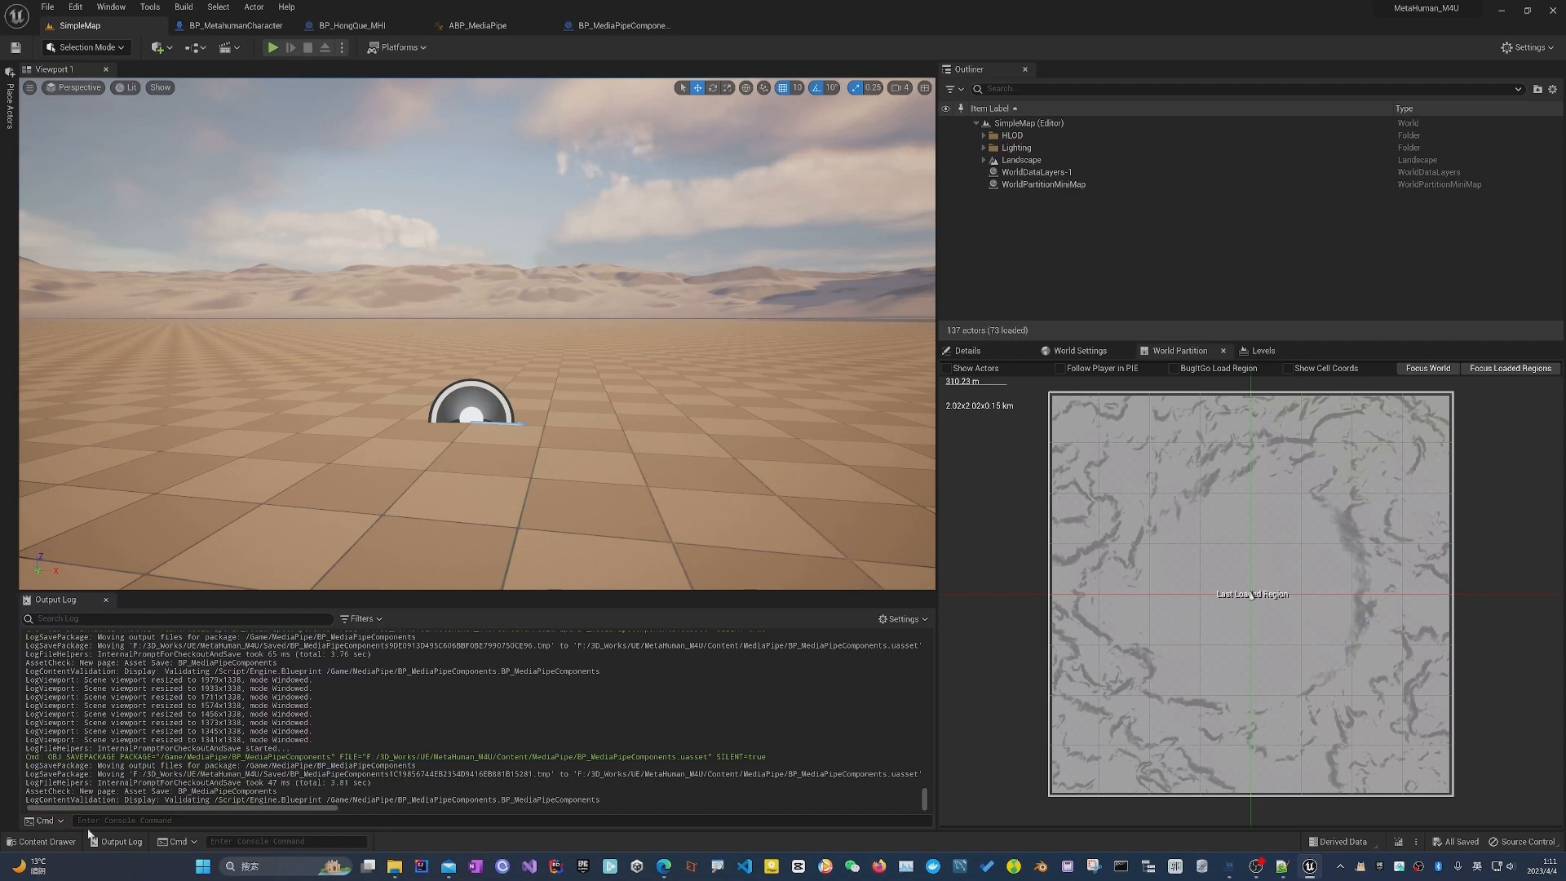
{"action": "left_click", "coordinate": [61, 841]}
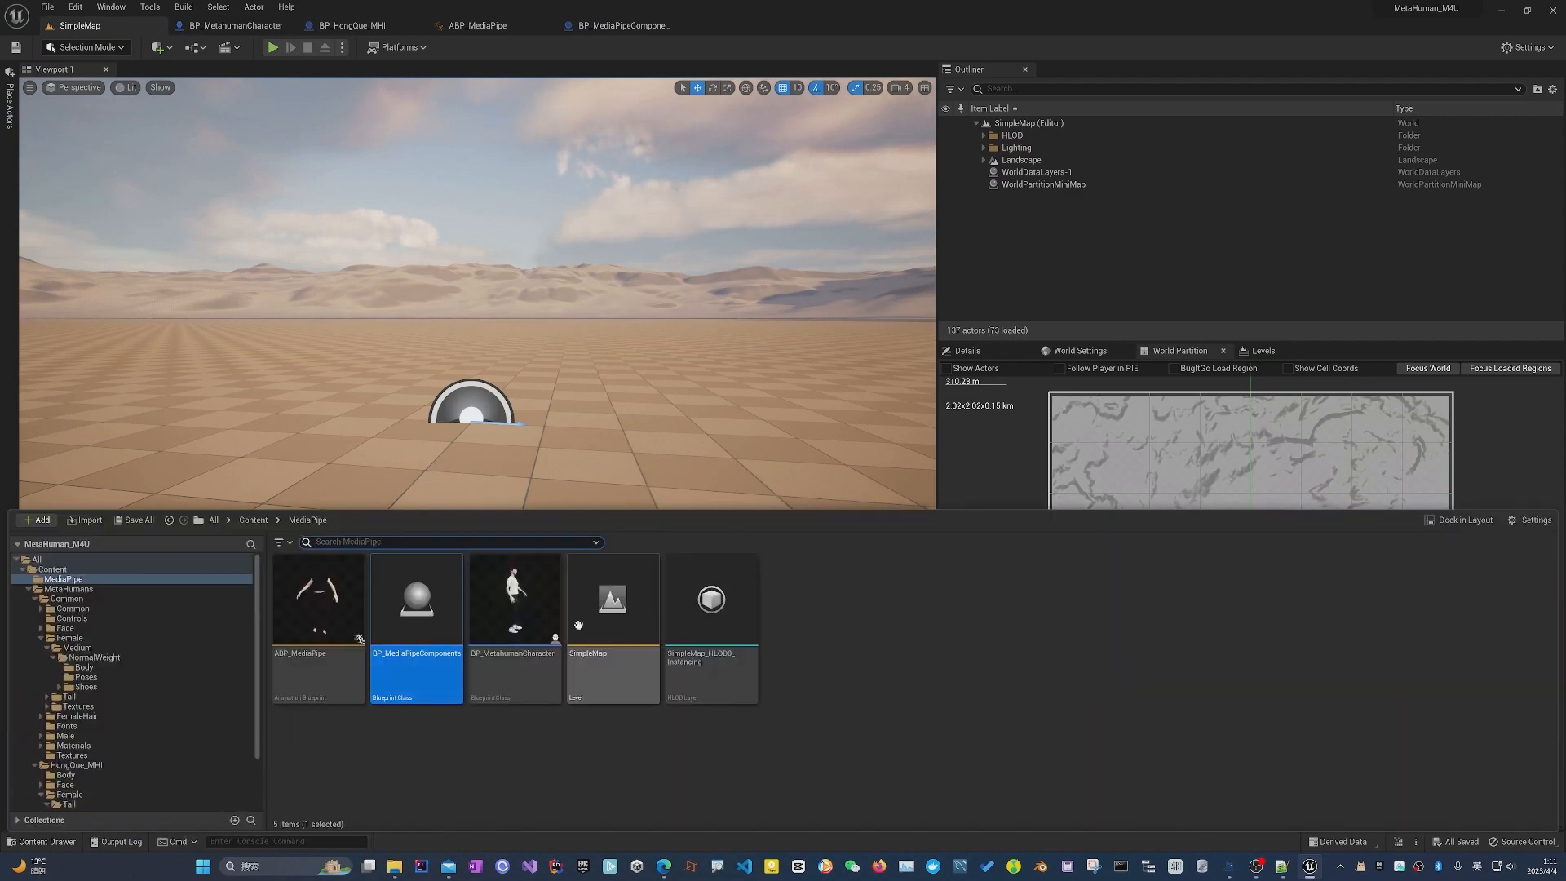
{"action": "left_click", "coordinate": [526, 607]}
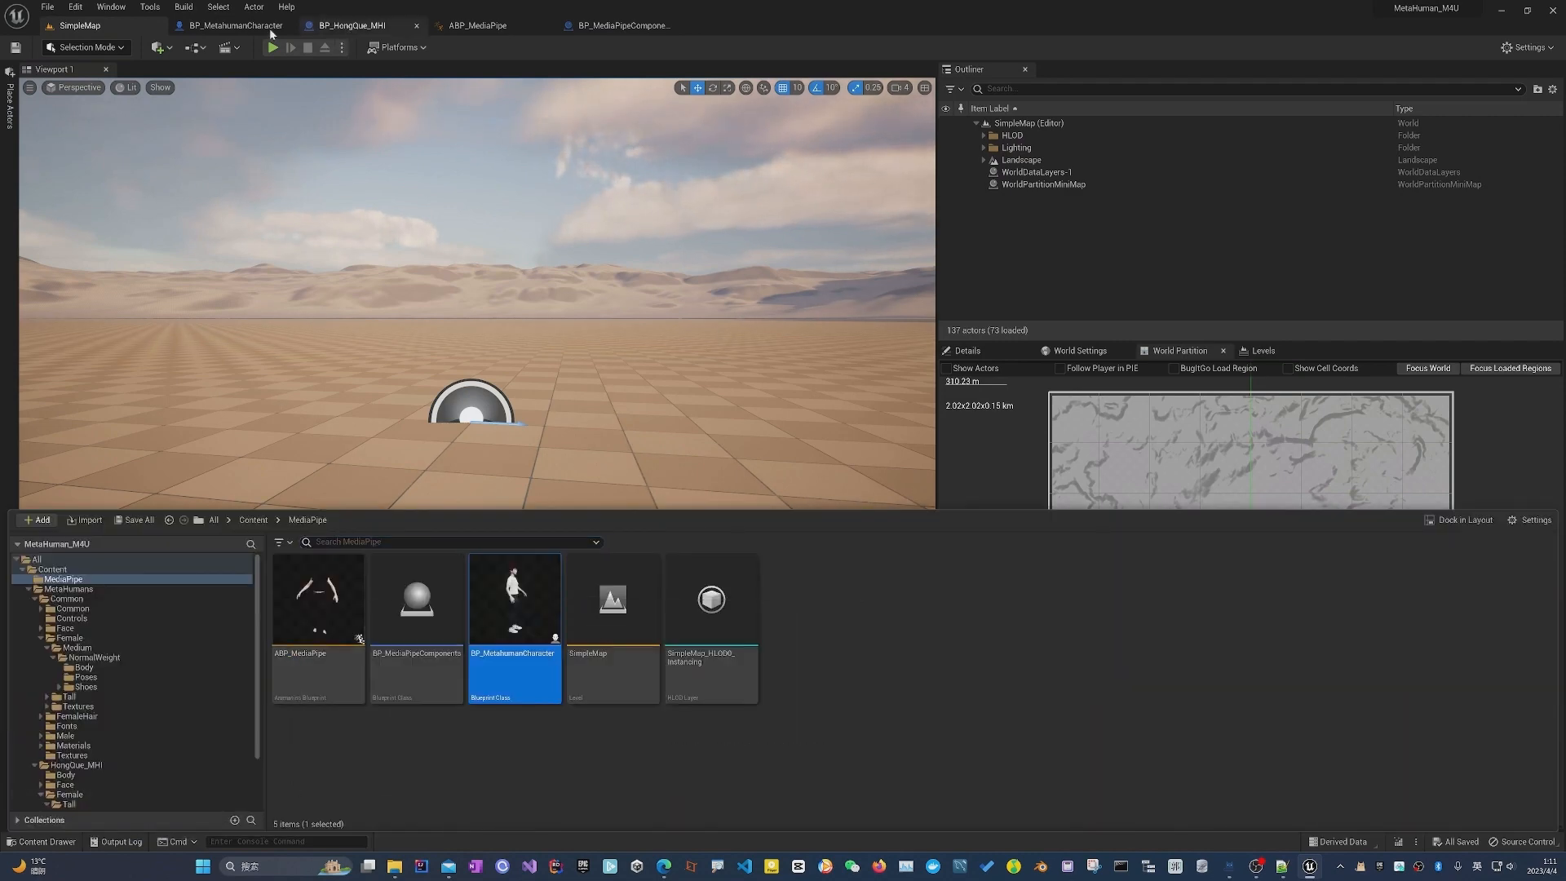
{"action": "left_click", "coordinate": [367, 26]}
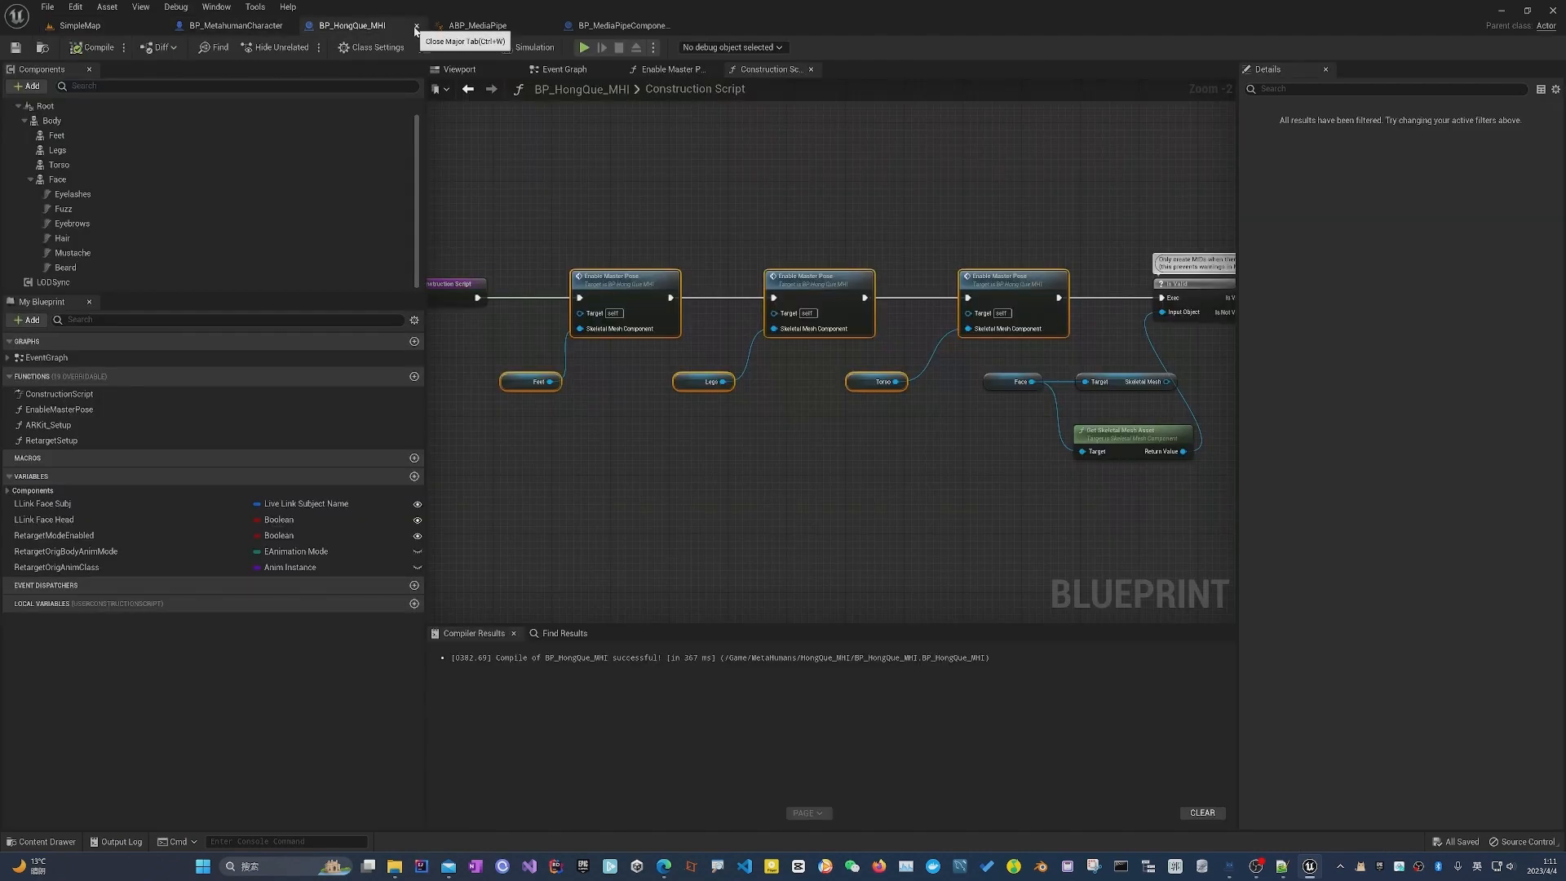
{"action": "left_click", "coordinate": [236, 25]}
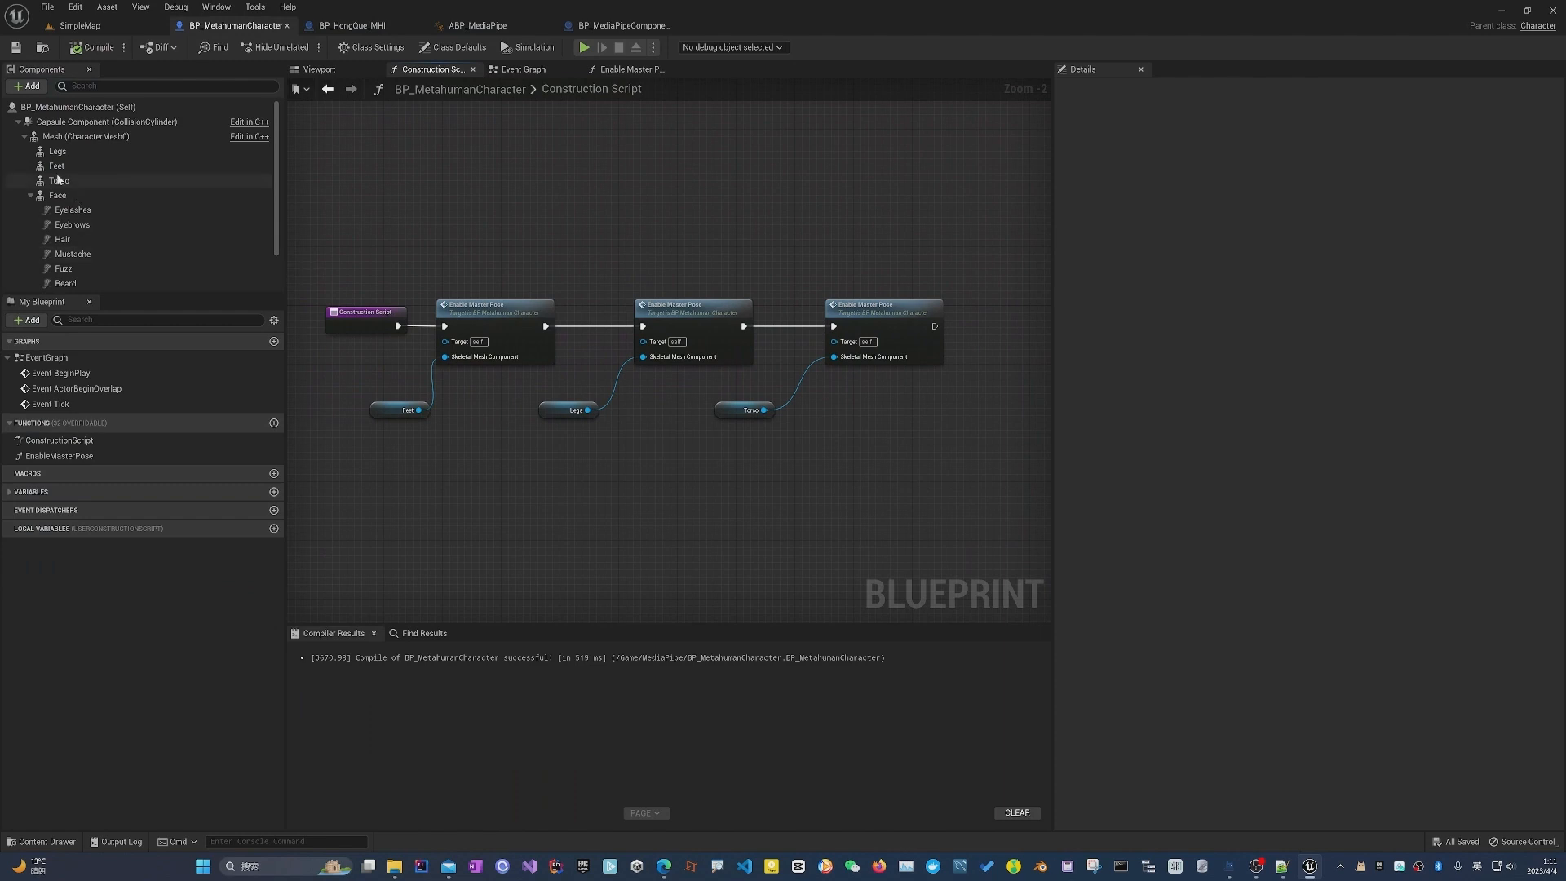
{"action": "left_click", "coordinate": [73, 136]}
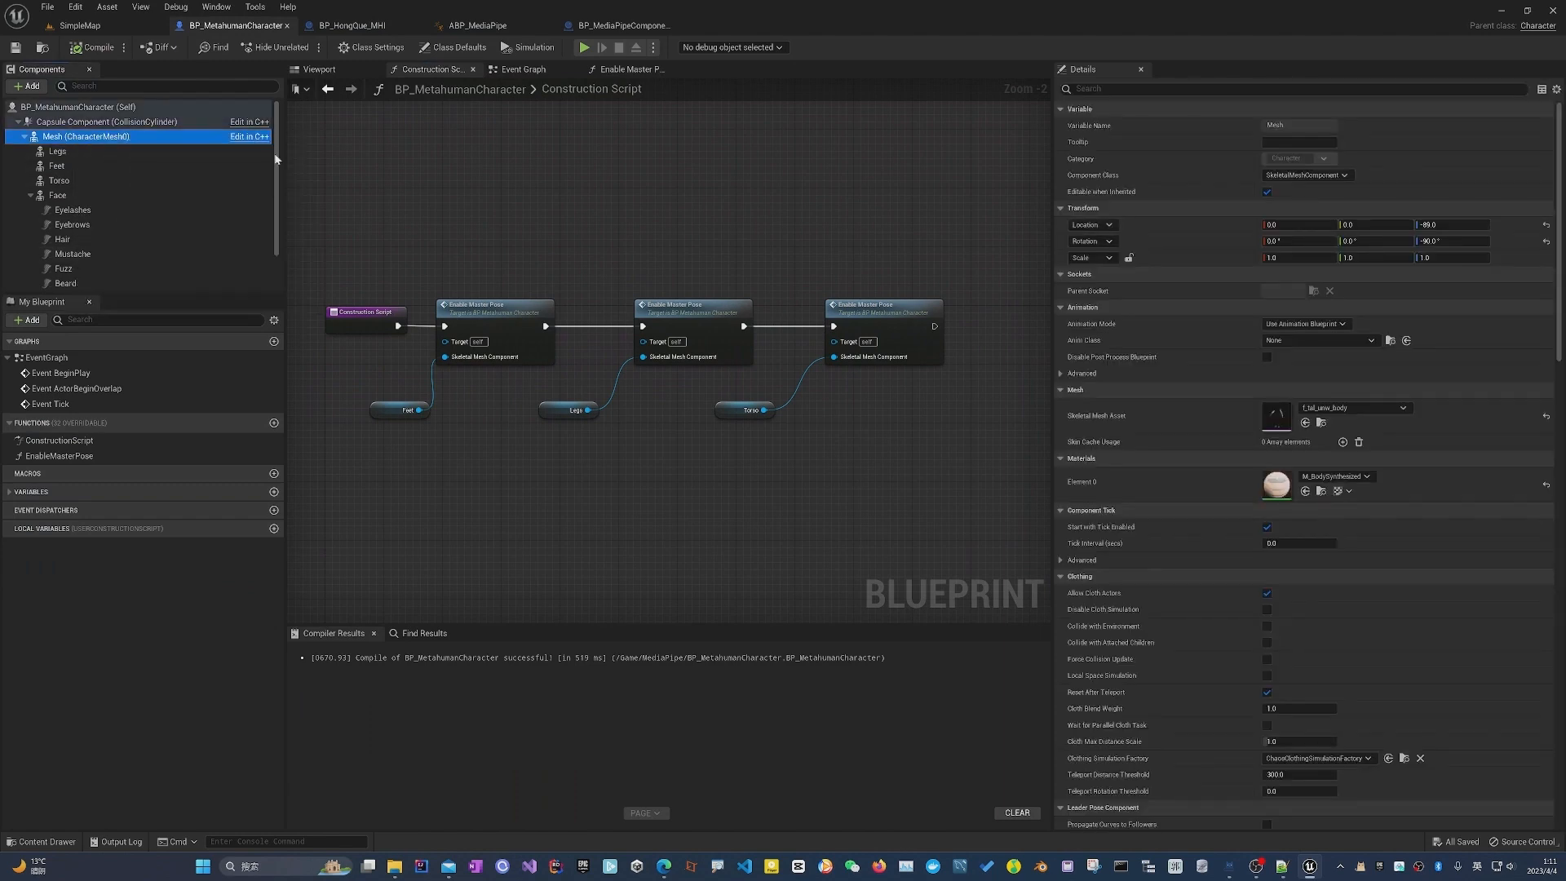
{"action": "left_click", "coordinate": [1330, 335]}
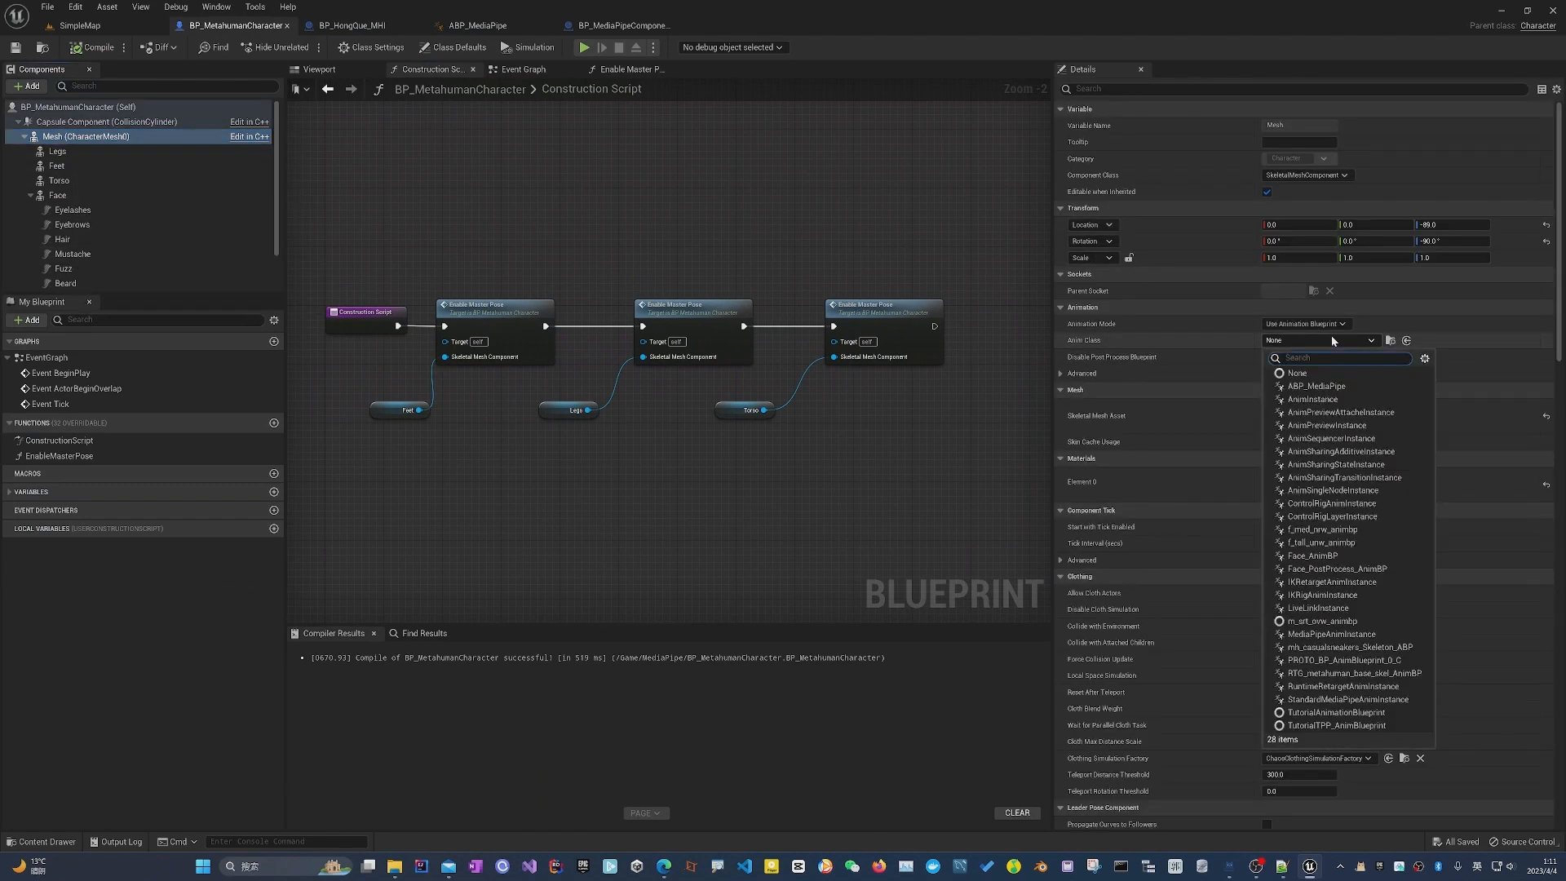
{"action": "left_click", "coordinate": [1331, 386]}
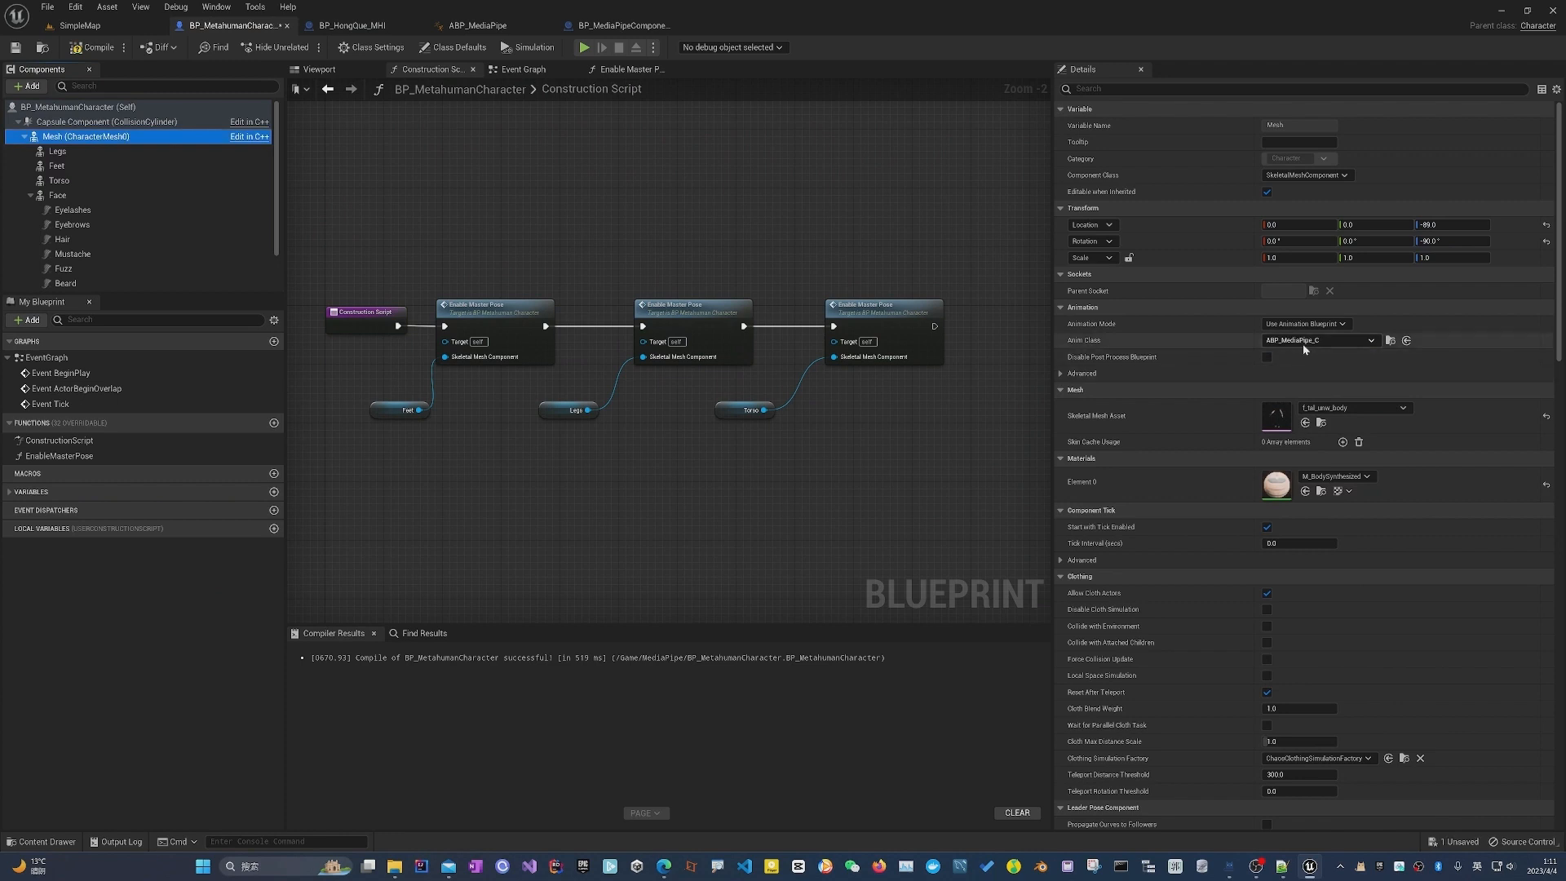
{"action": "left_click", "coordinate": [94, 47]}
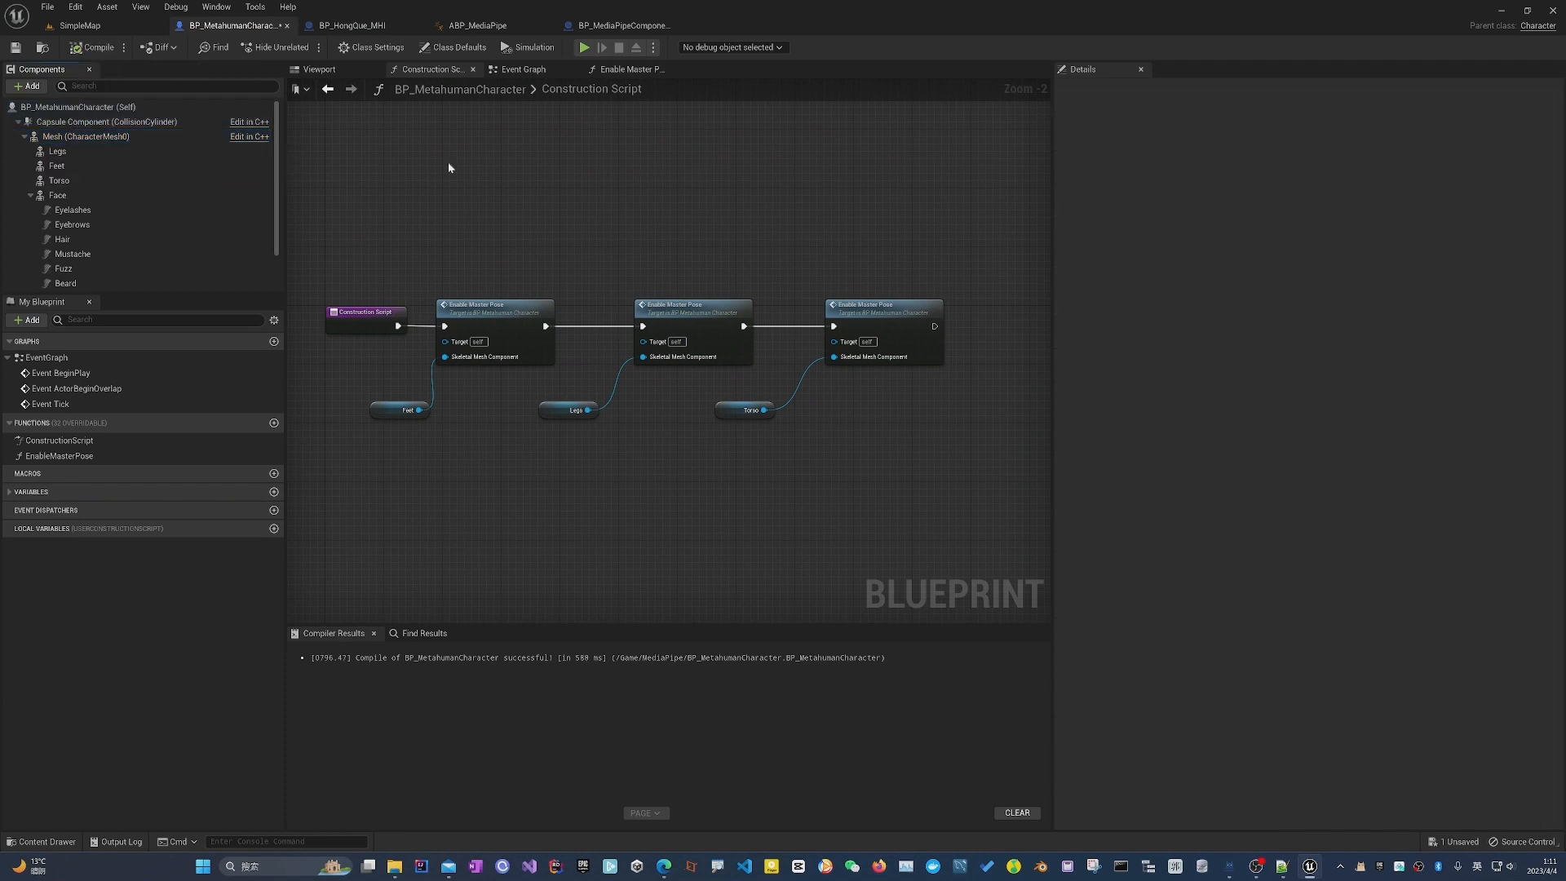
{"action": "key", "text": "ctrl+s"}
Place BP_MetahumanCharacter from the MediaPipe folder into the SimpleMap level.
{"action": "left_click", "coordinate": [119, 22]}
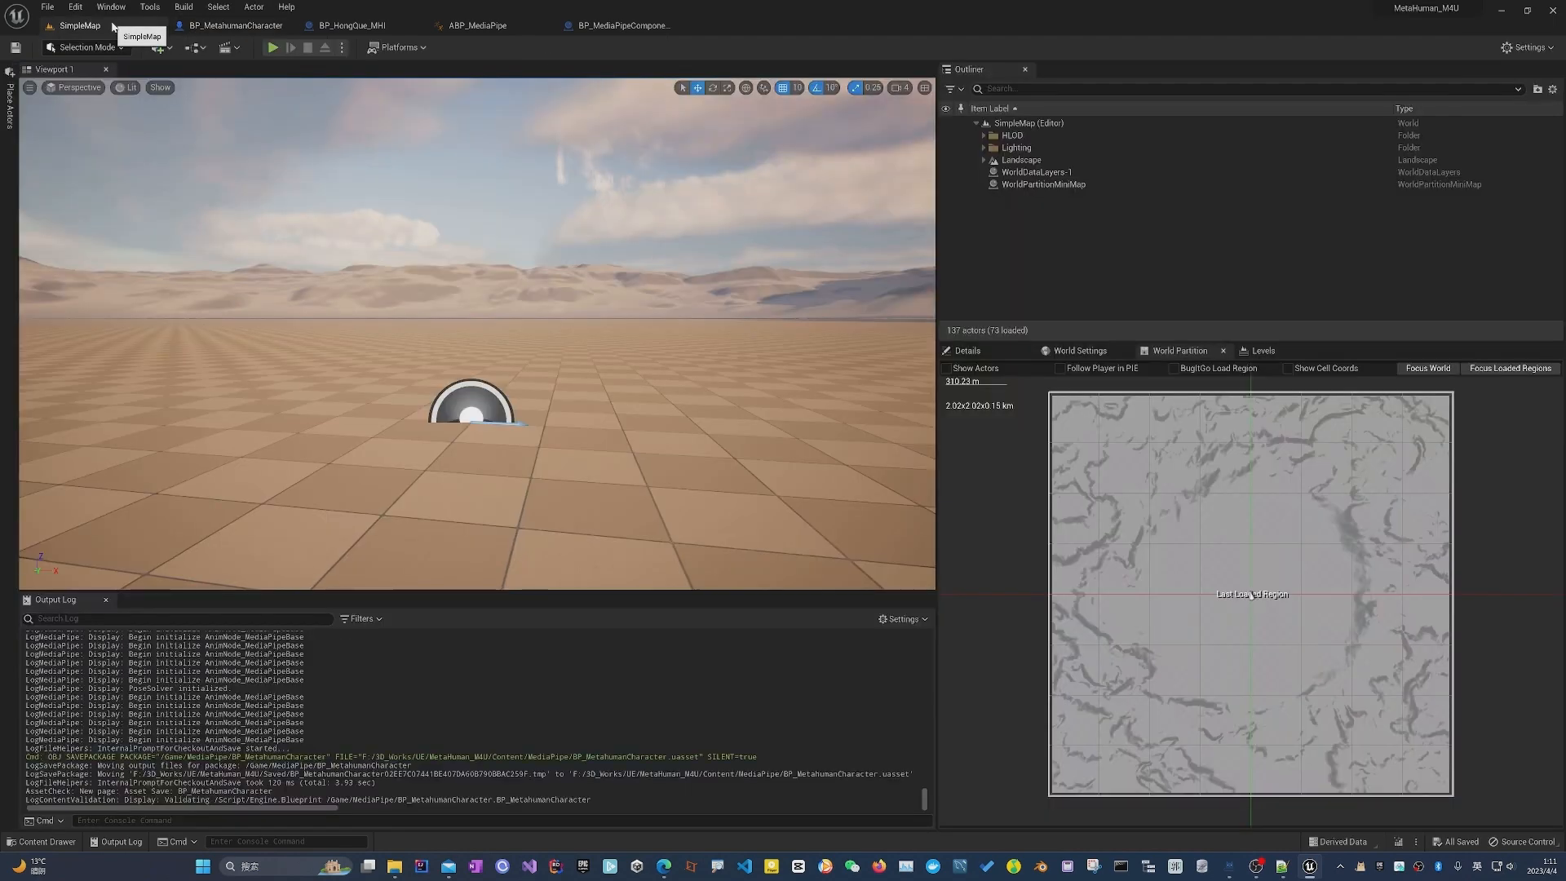
{"action": "left_click", "coordinate": [46, 841]}
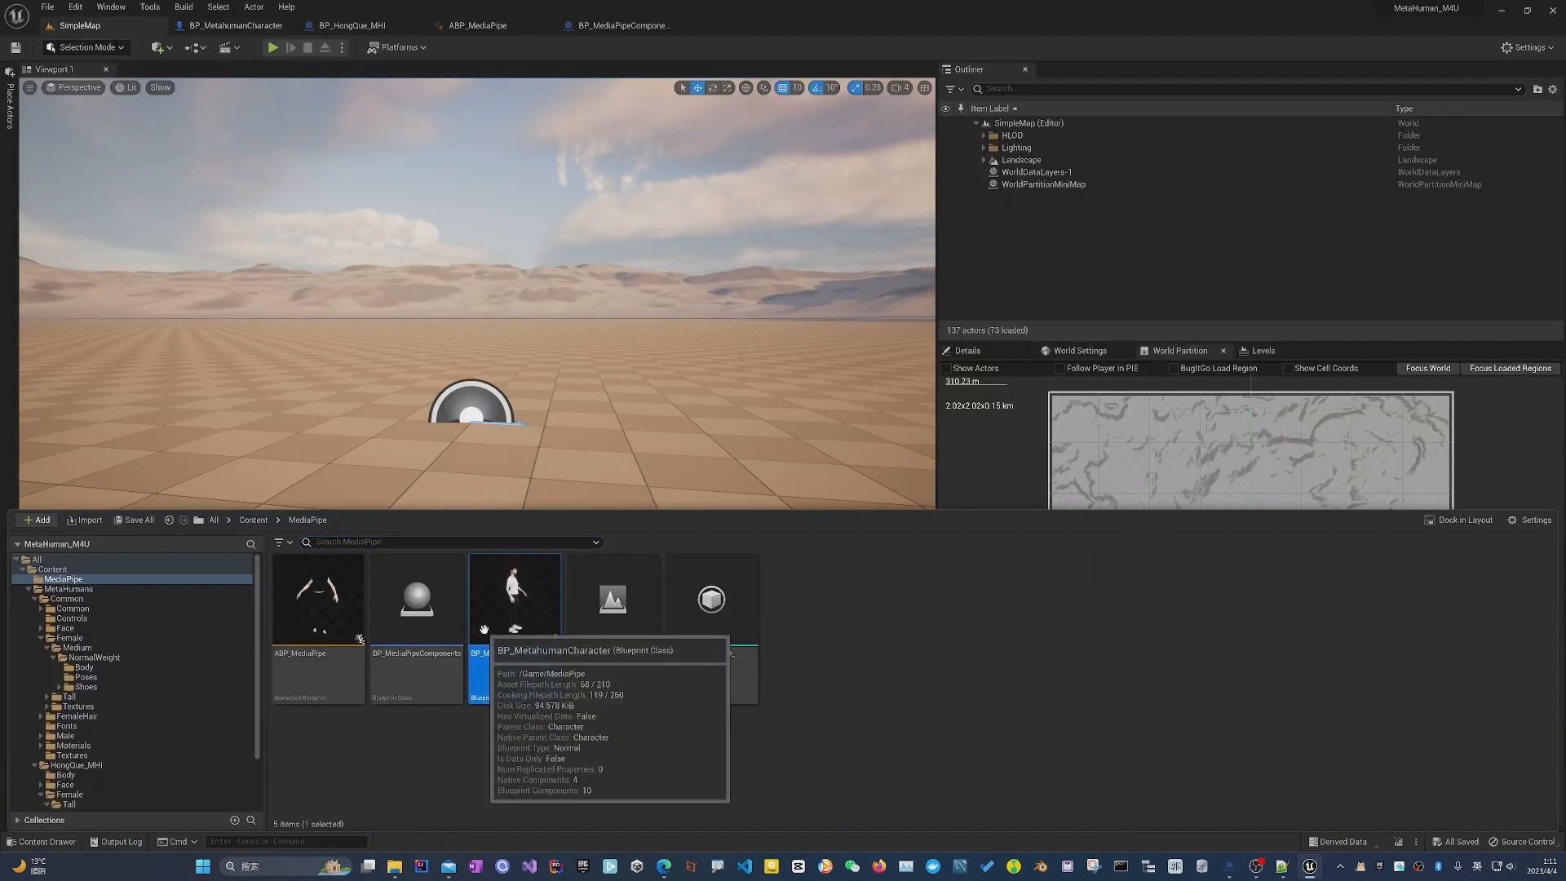
{"action": "left_click_drag", "start_coordinate": [485, 630], "coordinate": [457, 394]}
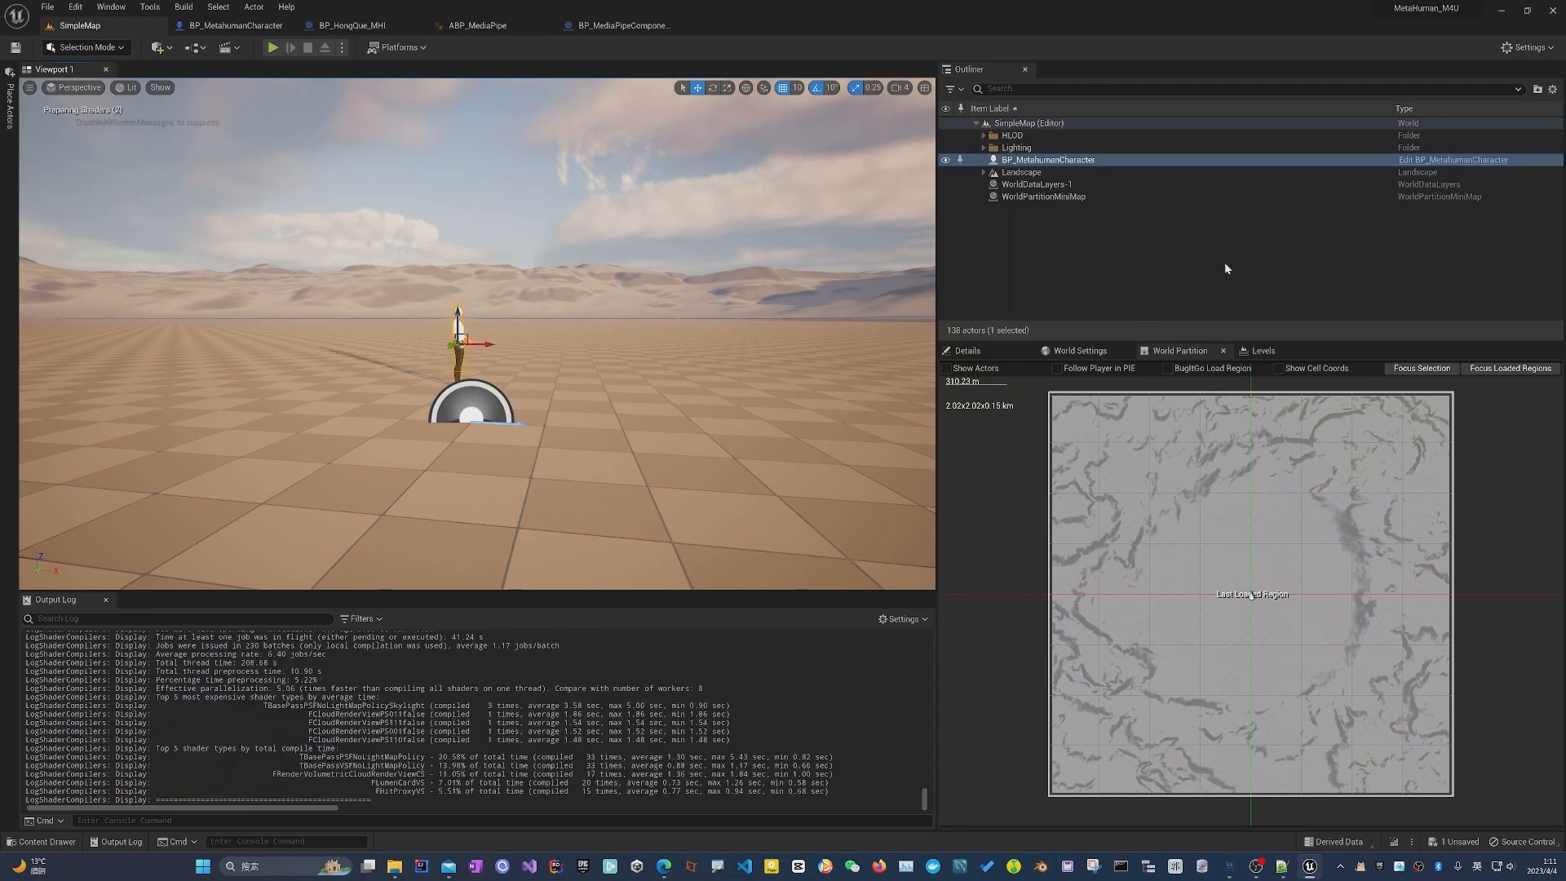
Reset the placed character's location to the origin, set its Z location to 88, and save the level.
{"action": "left_click", "coordinate": [1015, 350]}
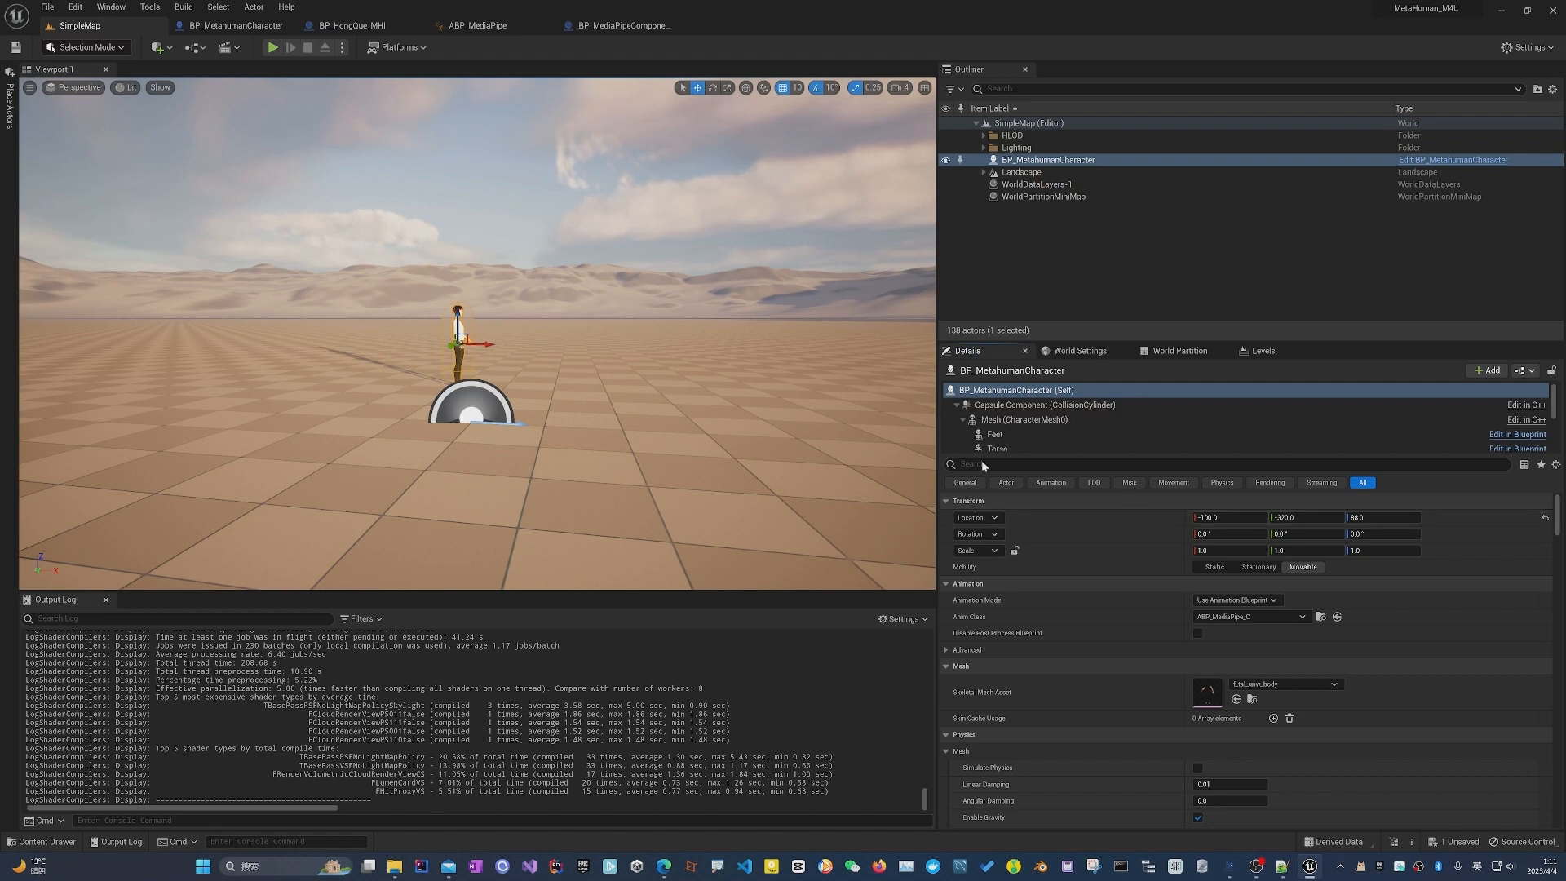
{"action": "left_click", "coordinate": [1543, 519]}
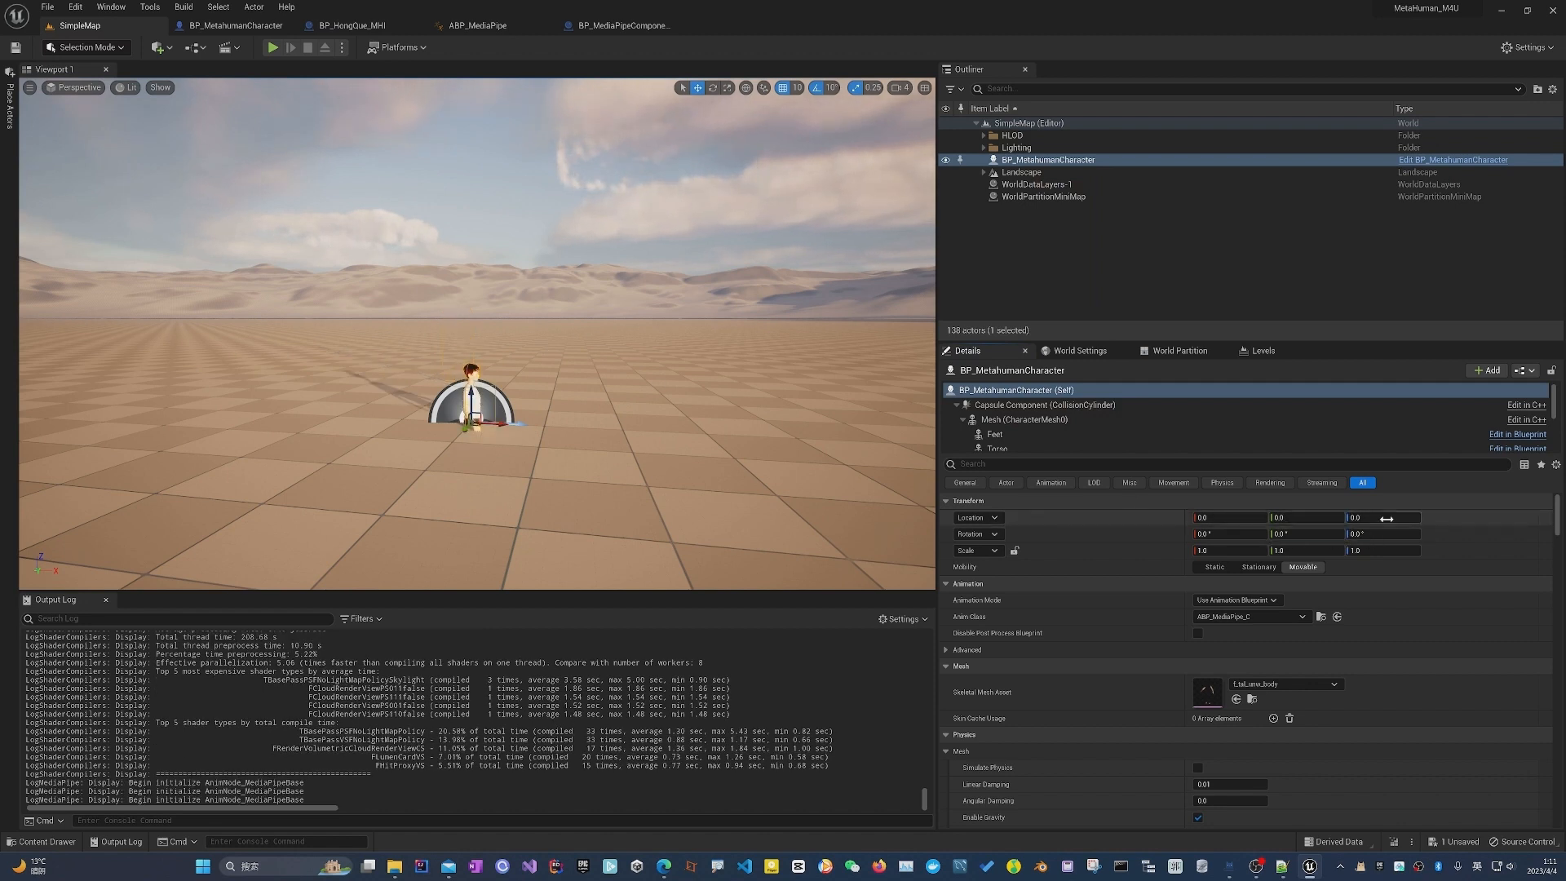
{"action": "type", "text": "88"}
{"action": "key", "text": "Return"}
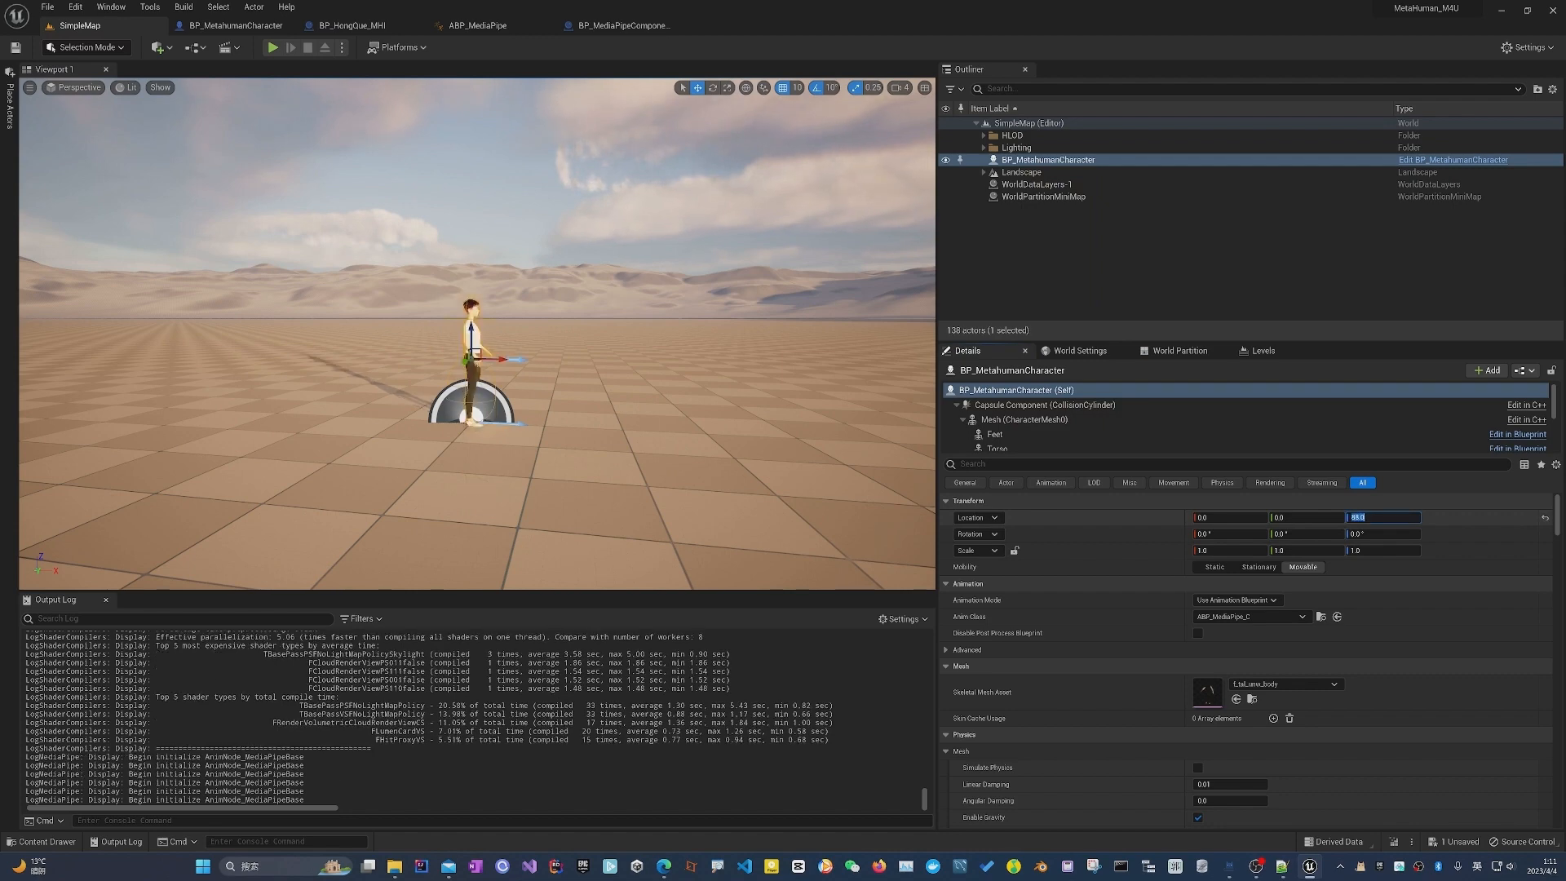
{"action": "left_click_drag", "start_coordinate": [653, 417], "coordinate": [343, 334]}
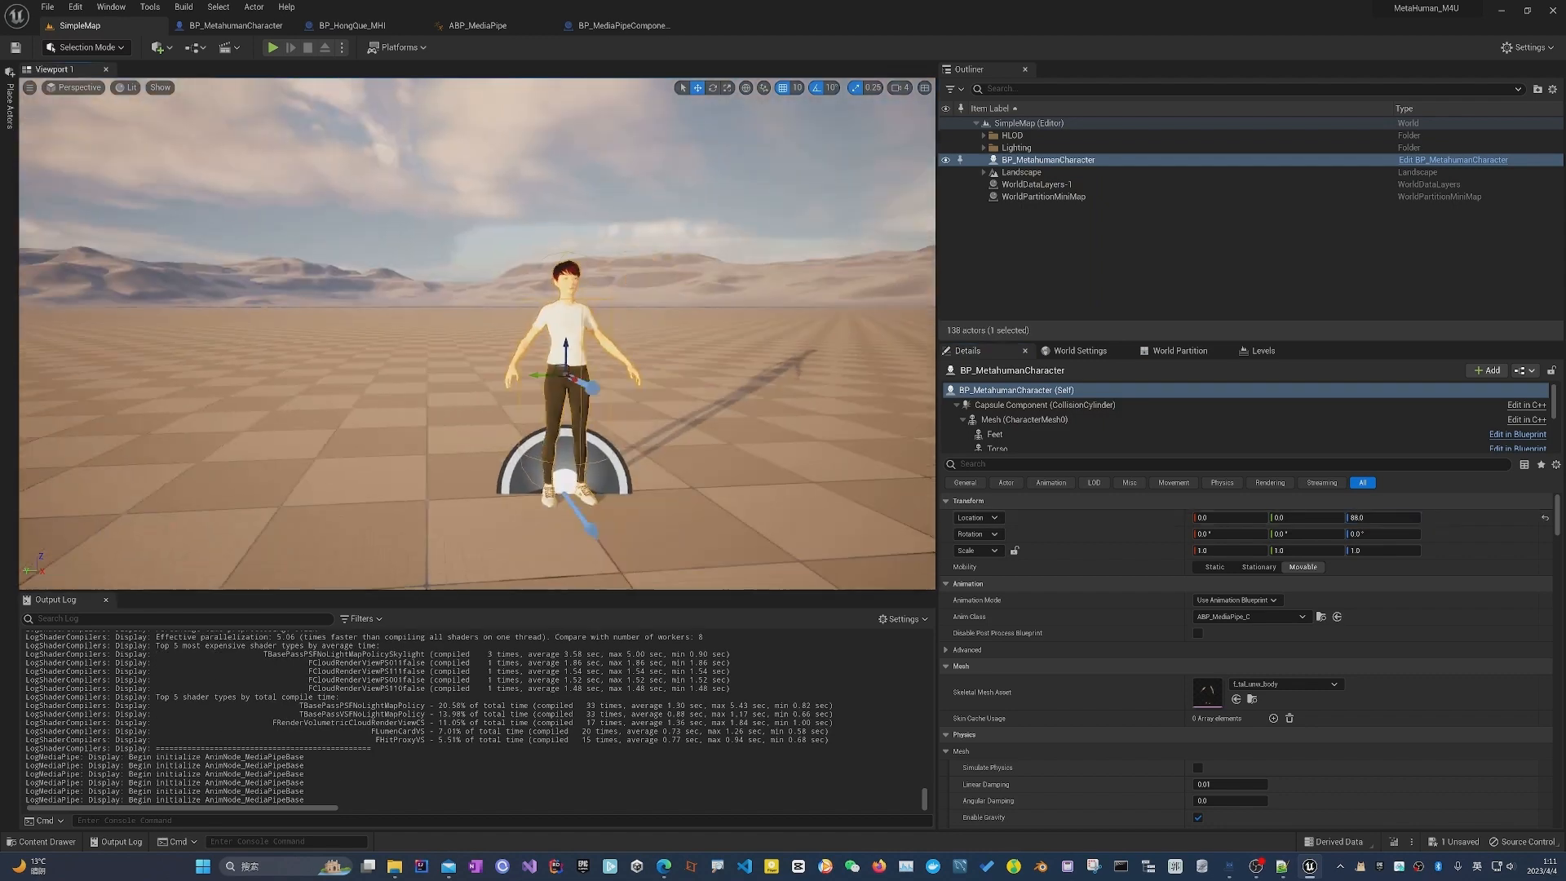
{"action": "middle_click_drag", "start_coordinate": [477, 334], "coordinate": [561, 350]}
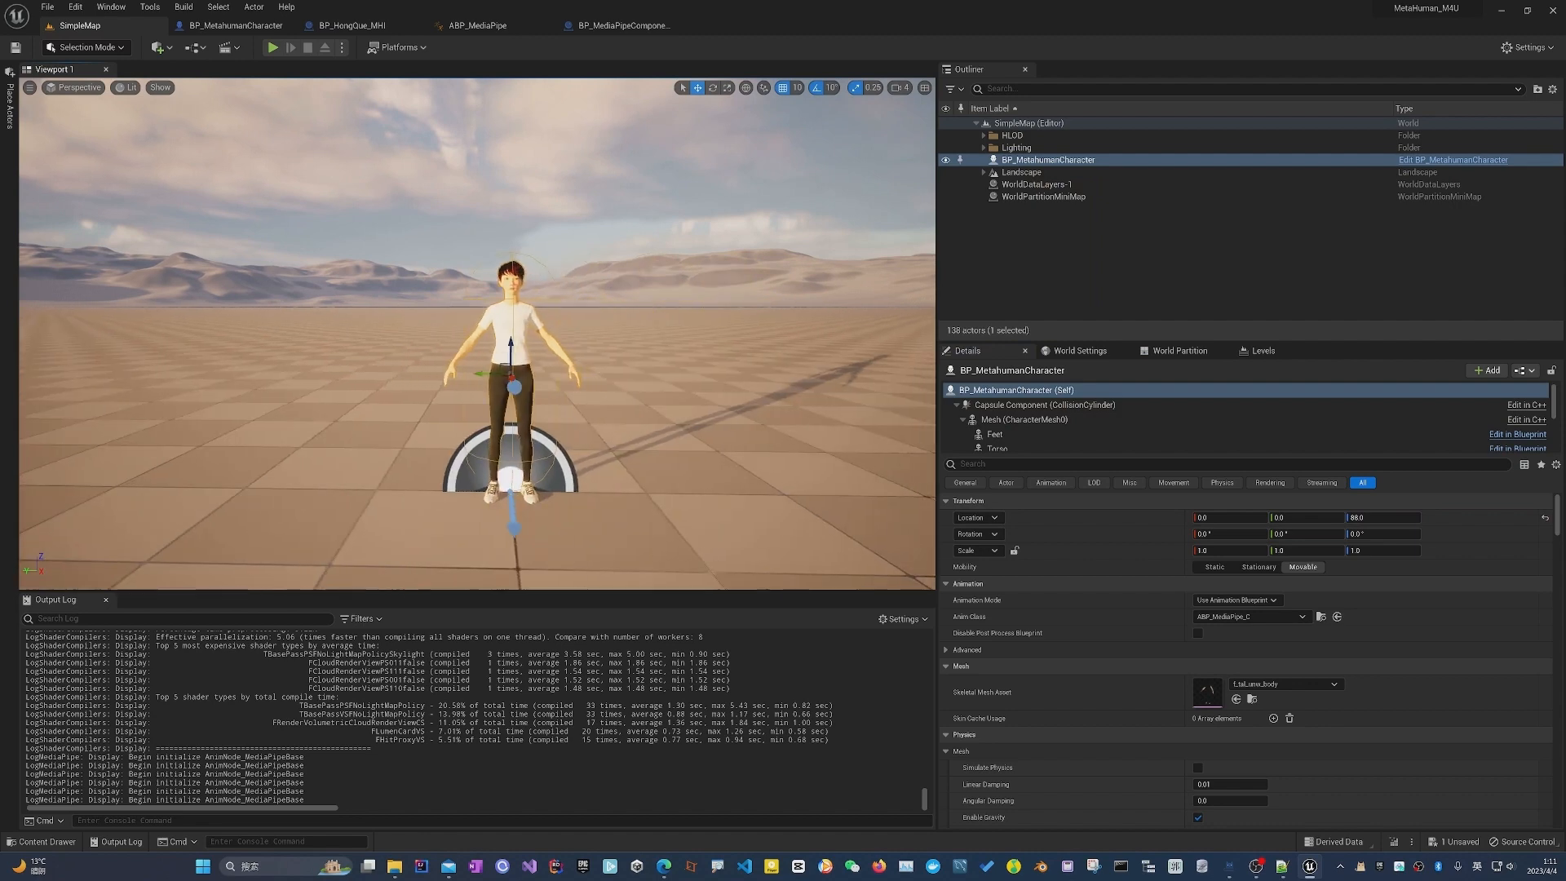
{"action": "key", "text": "ctrl+s"}
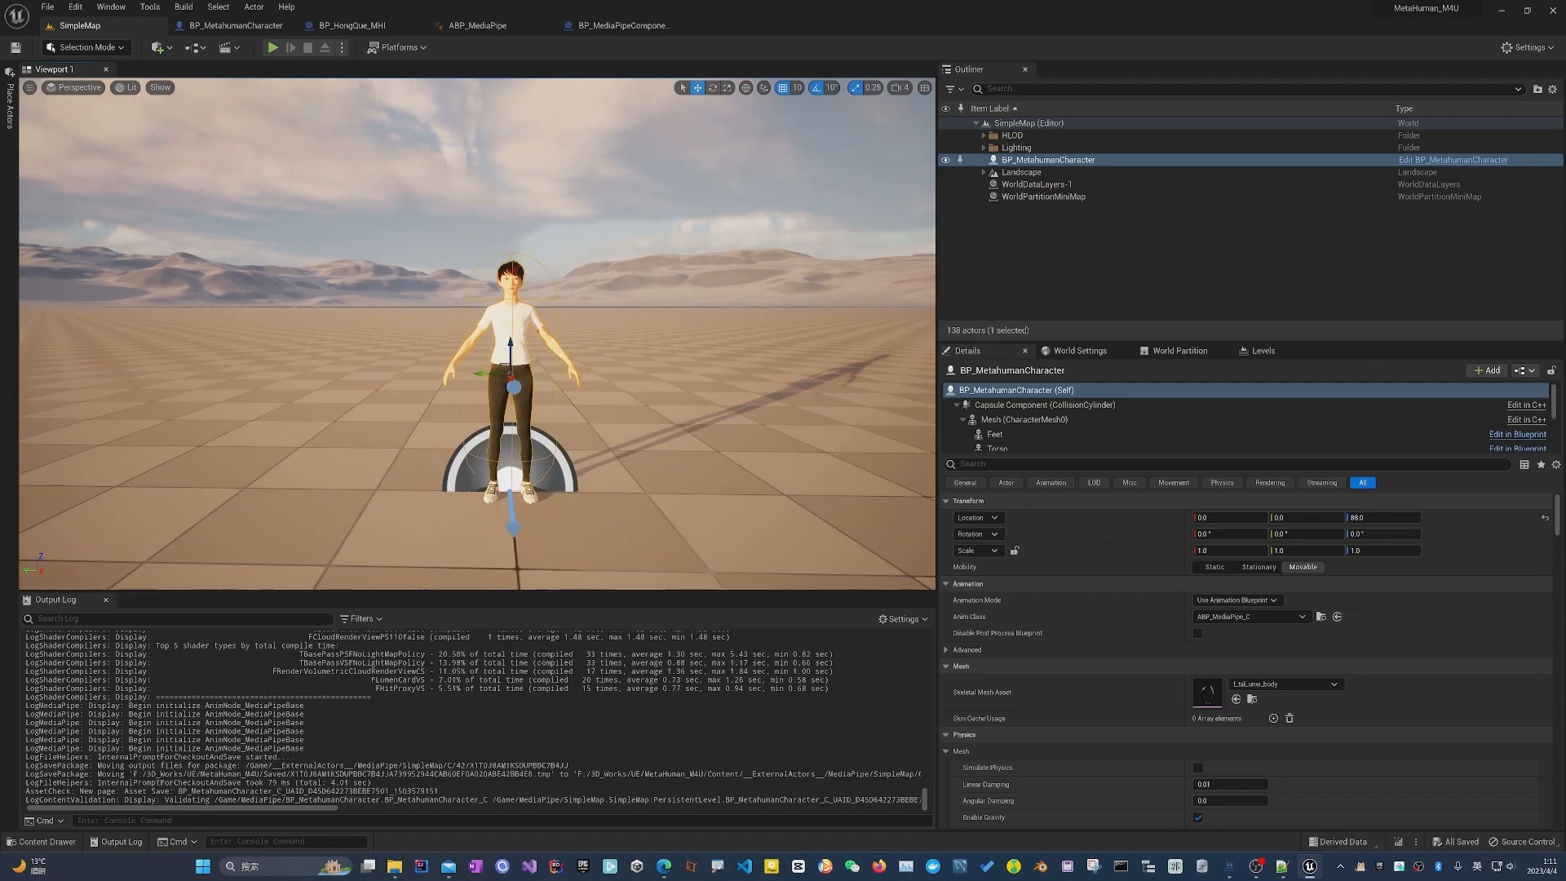
Place BP_MediaPipeComponents from the MediaPipe folder into the level beside the character.
{"action": "left_click", "coordinate": [41, 841]}
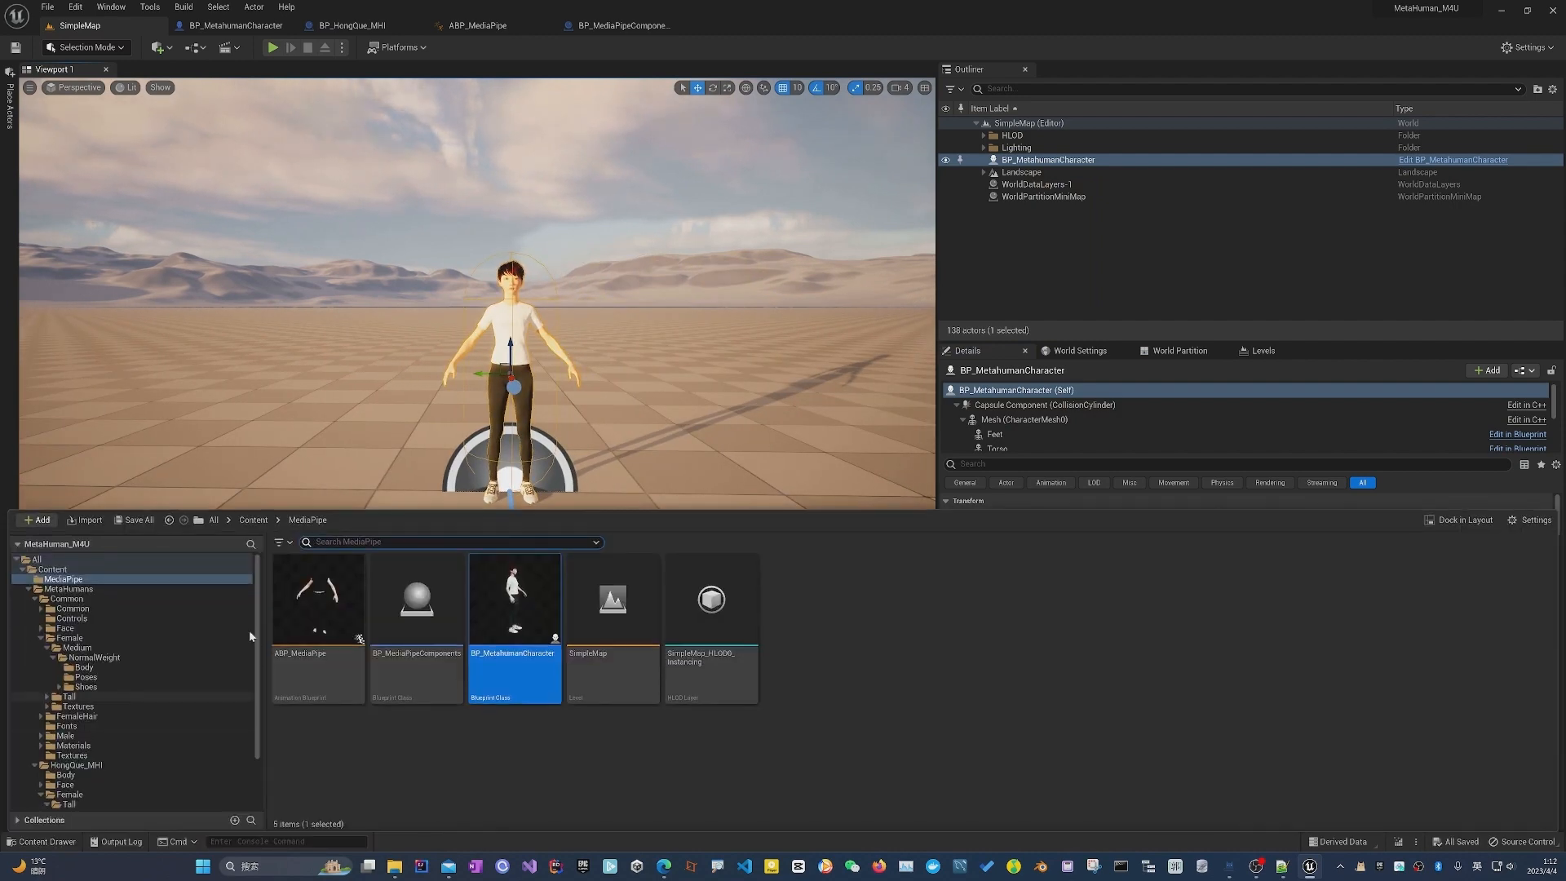
{"action": "left_click", "coordinate": [955, 688]}
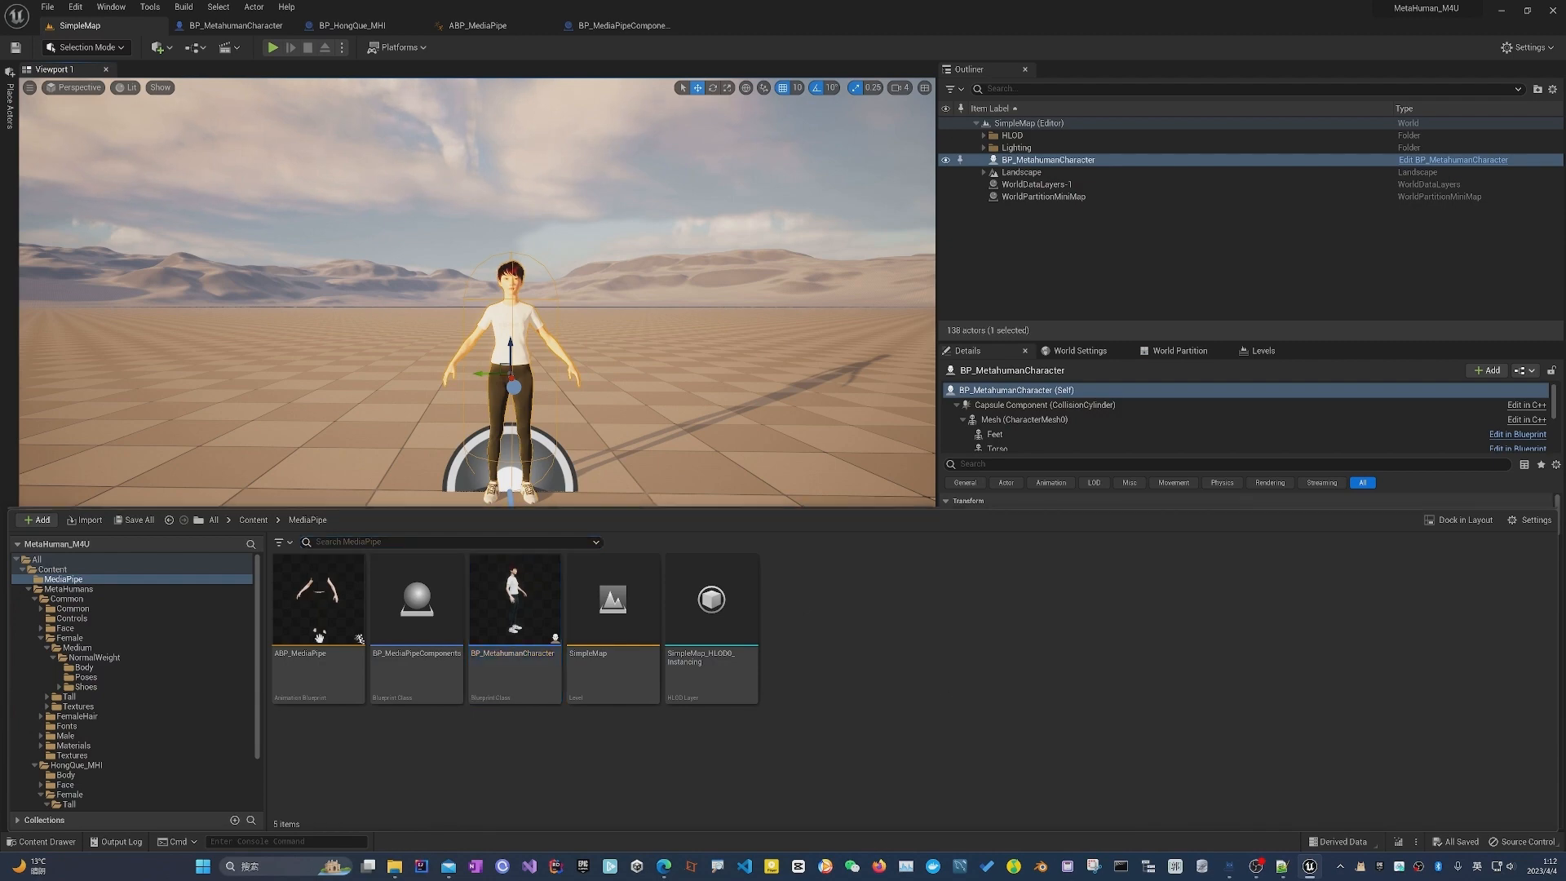
{"action": "left_click_drag", "start_coordinate": [417, 600], "coordinate": [628, 422]}
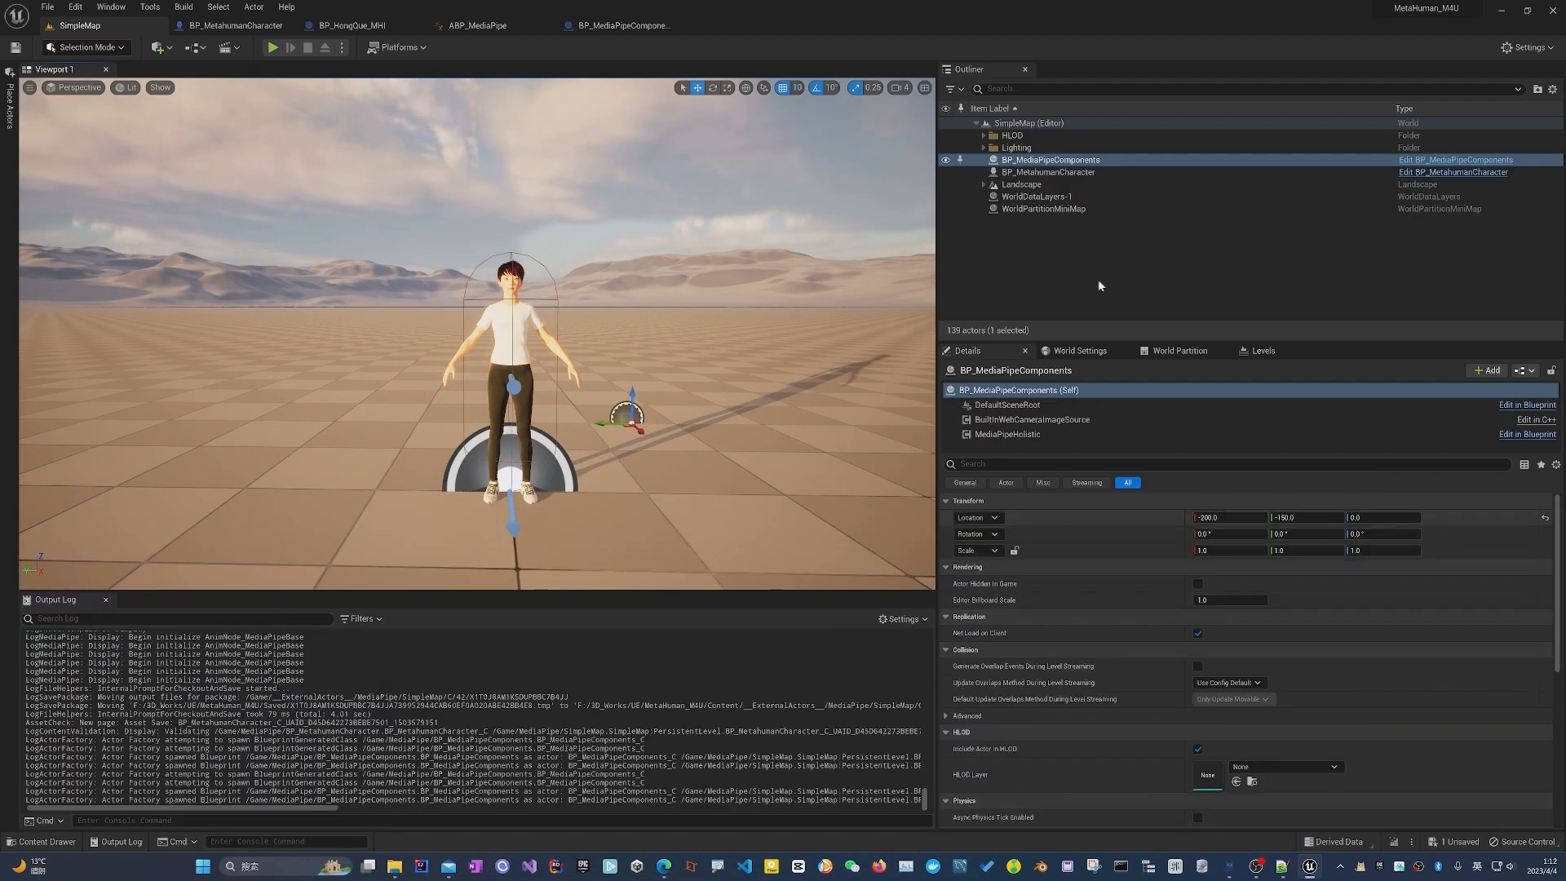
Create a folder named MediaPipe in the level's actor hierarchy.
{"action": "right_click", "coordinate": [1011, 247]}
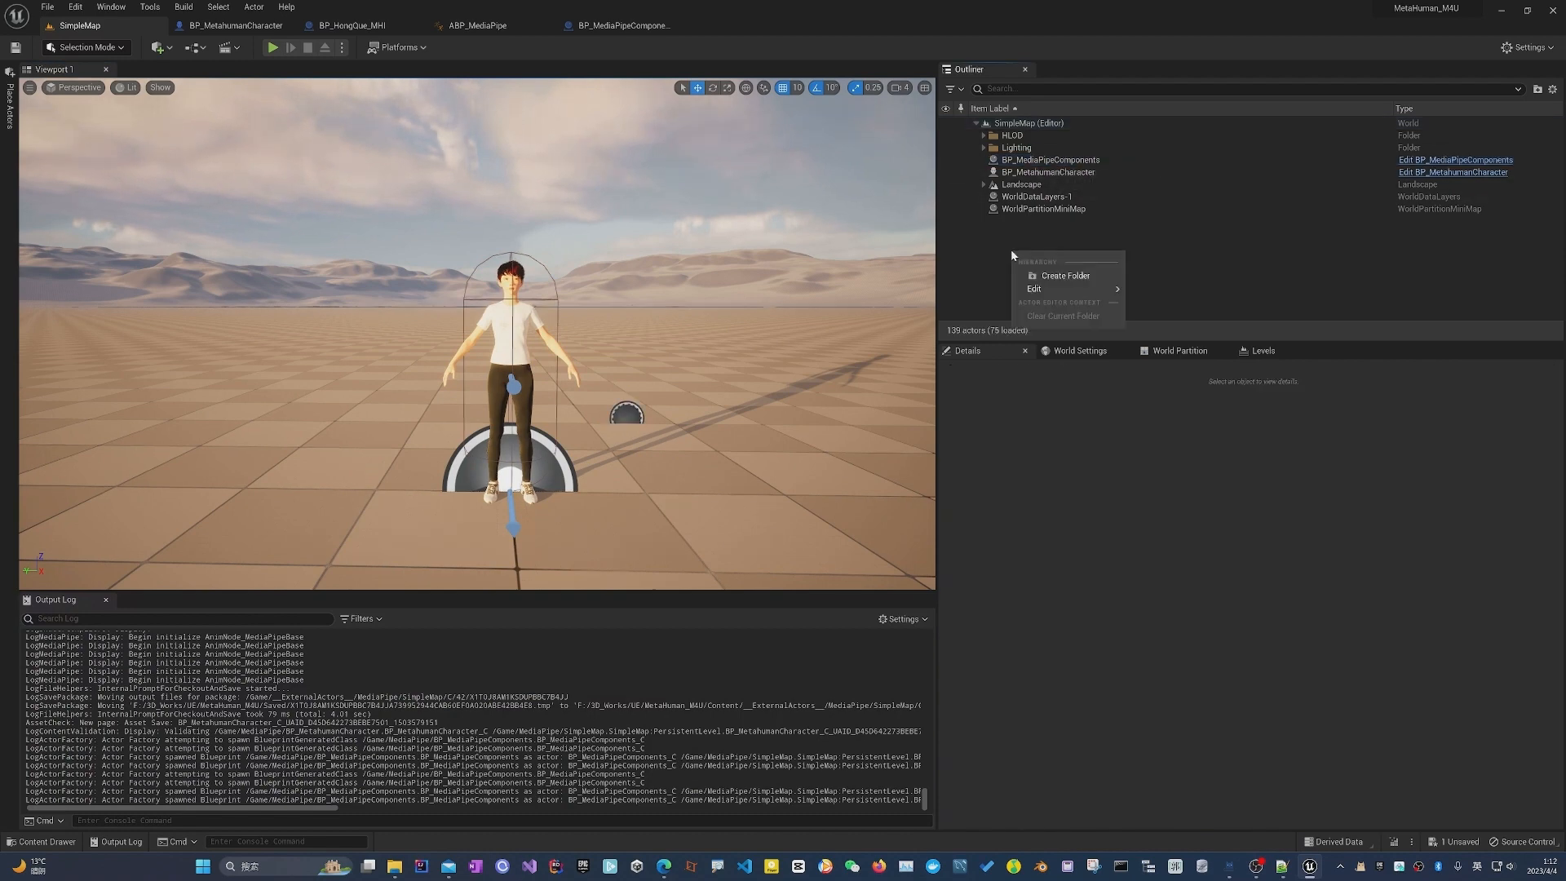
{"action": "left_click", "coordinate": [1093, 281]}
{"action": "type", "text": "MediaPipe"}
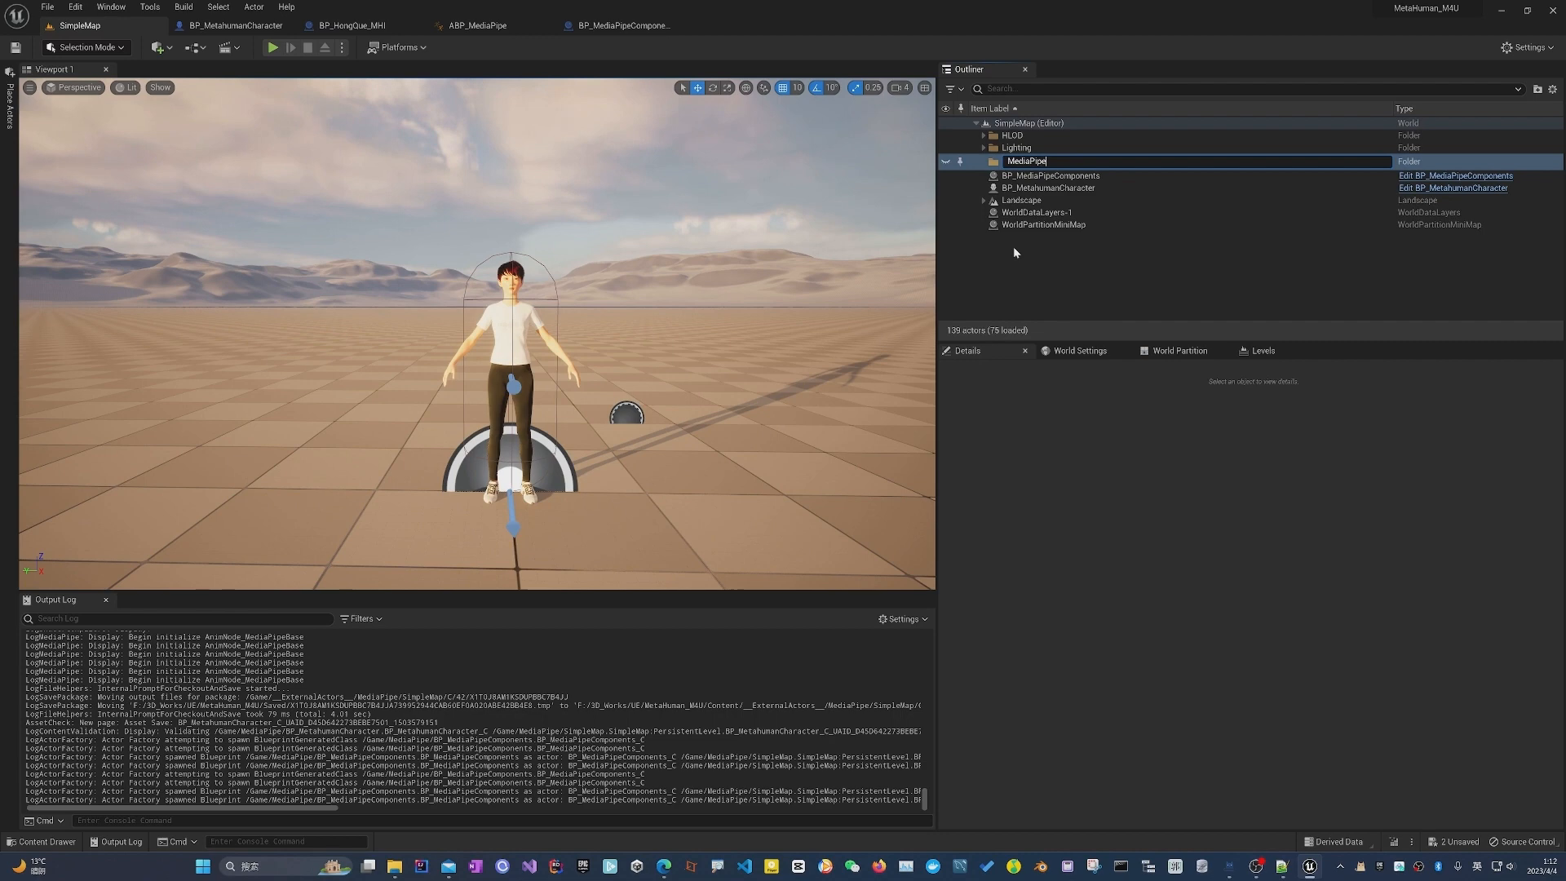
{"action": "key", "text": "Return"}
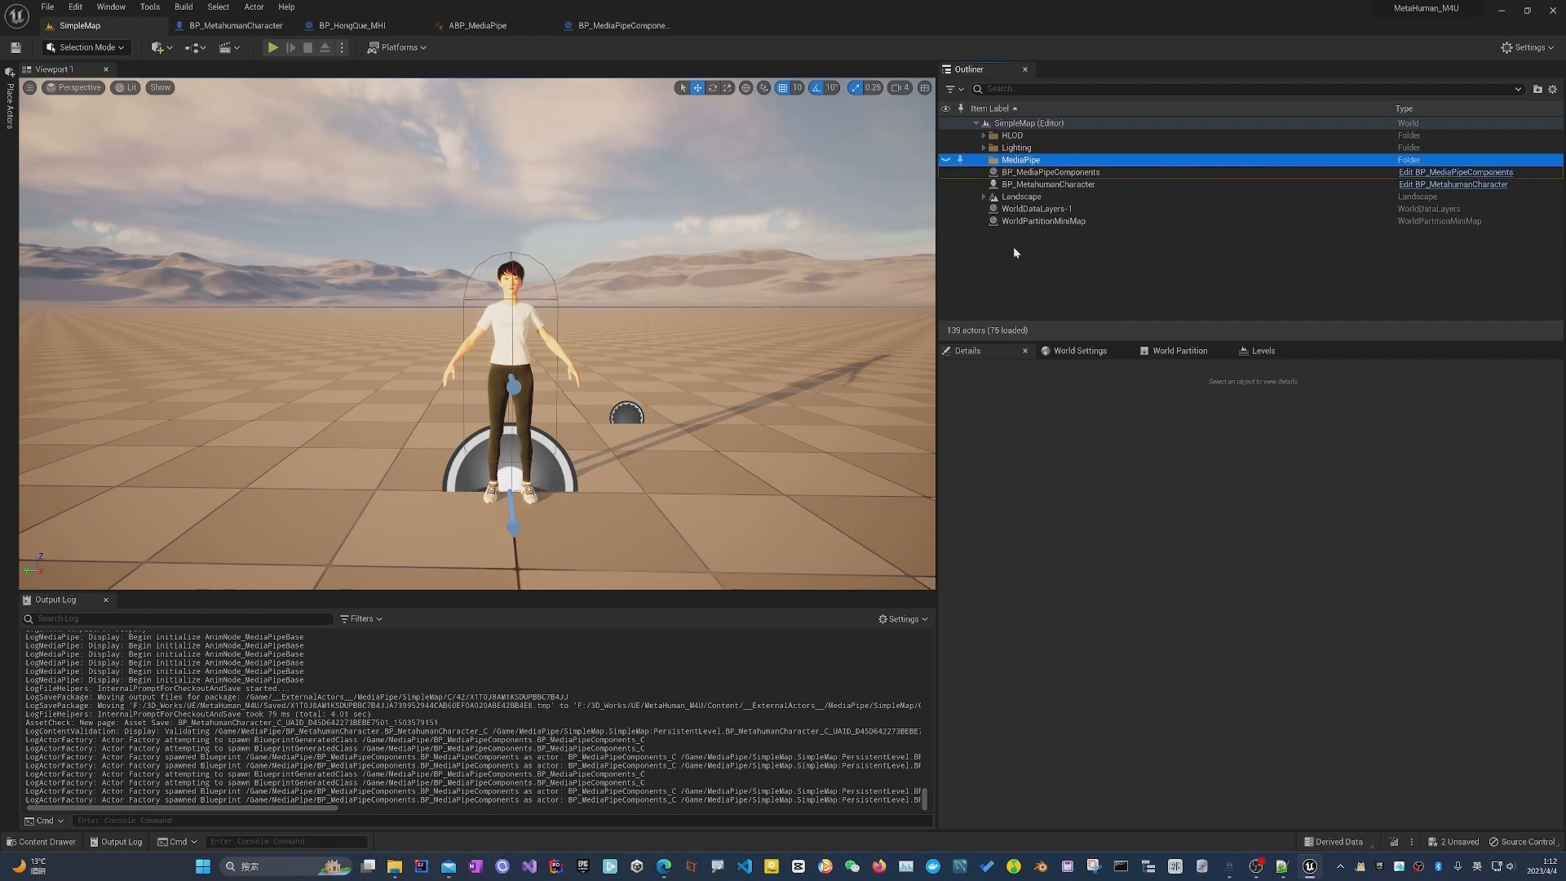
Move the BP_MediaPipeComponents and BP_MetahumanCharacter actors into the MediaPipe folder and save the level.
{"action": "left_click", "coordinate": [1049, 173]}
{"action": "left_click", "coordinate": [1048, 183], "text": "ctrl"}
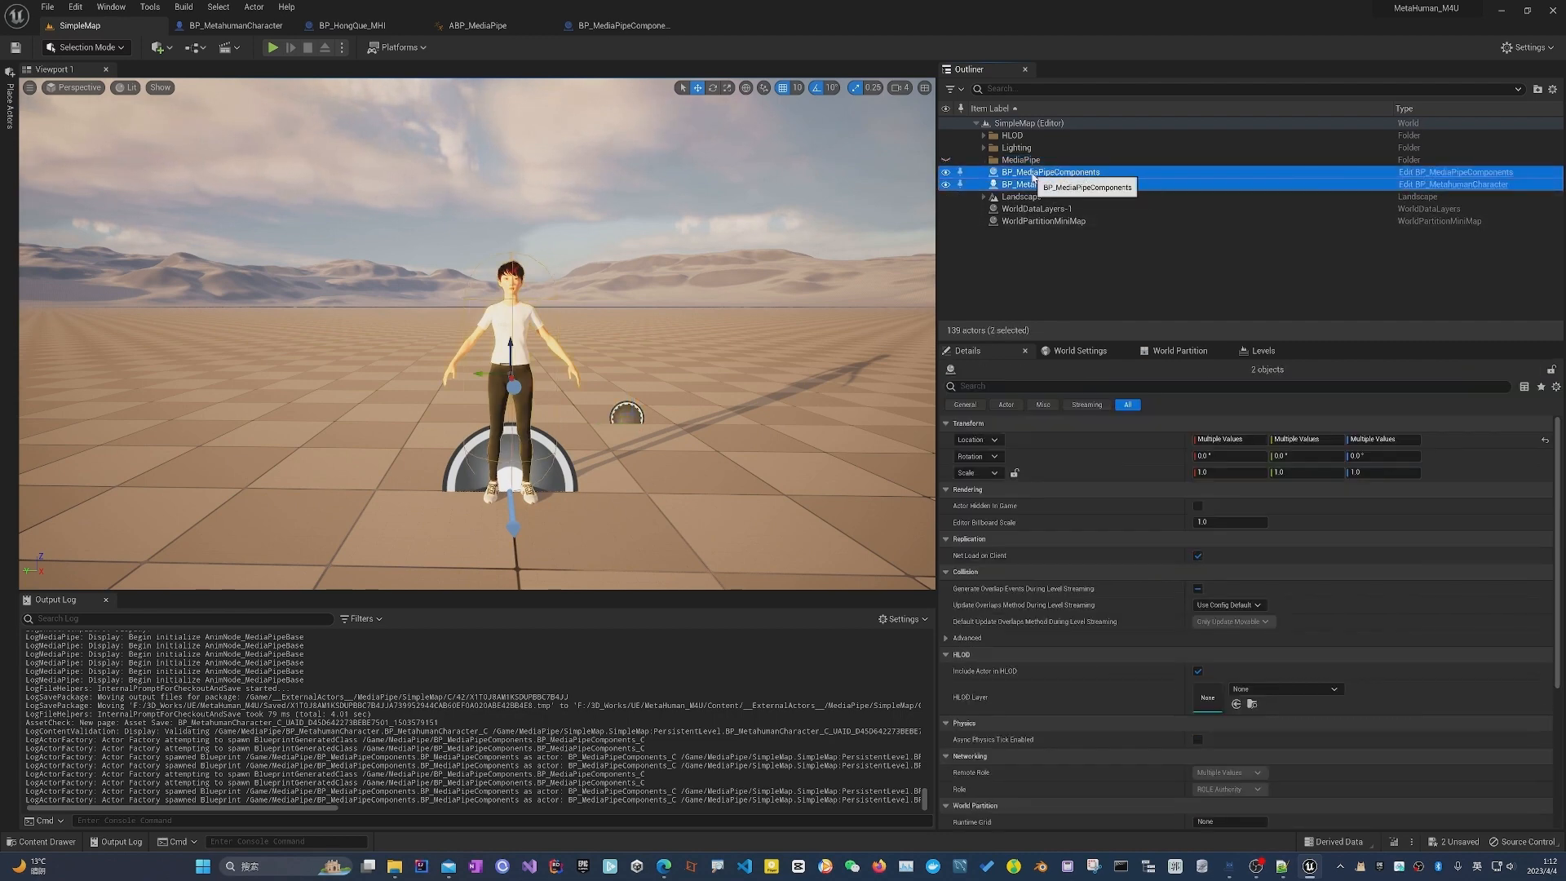
{"action": "left_click_drag", "start_coordinate": [1048, 184], "coordinate": [1032, 161]}
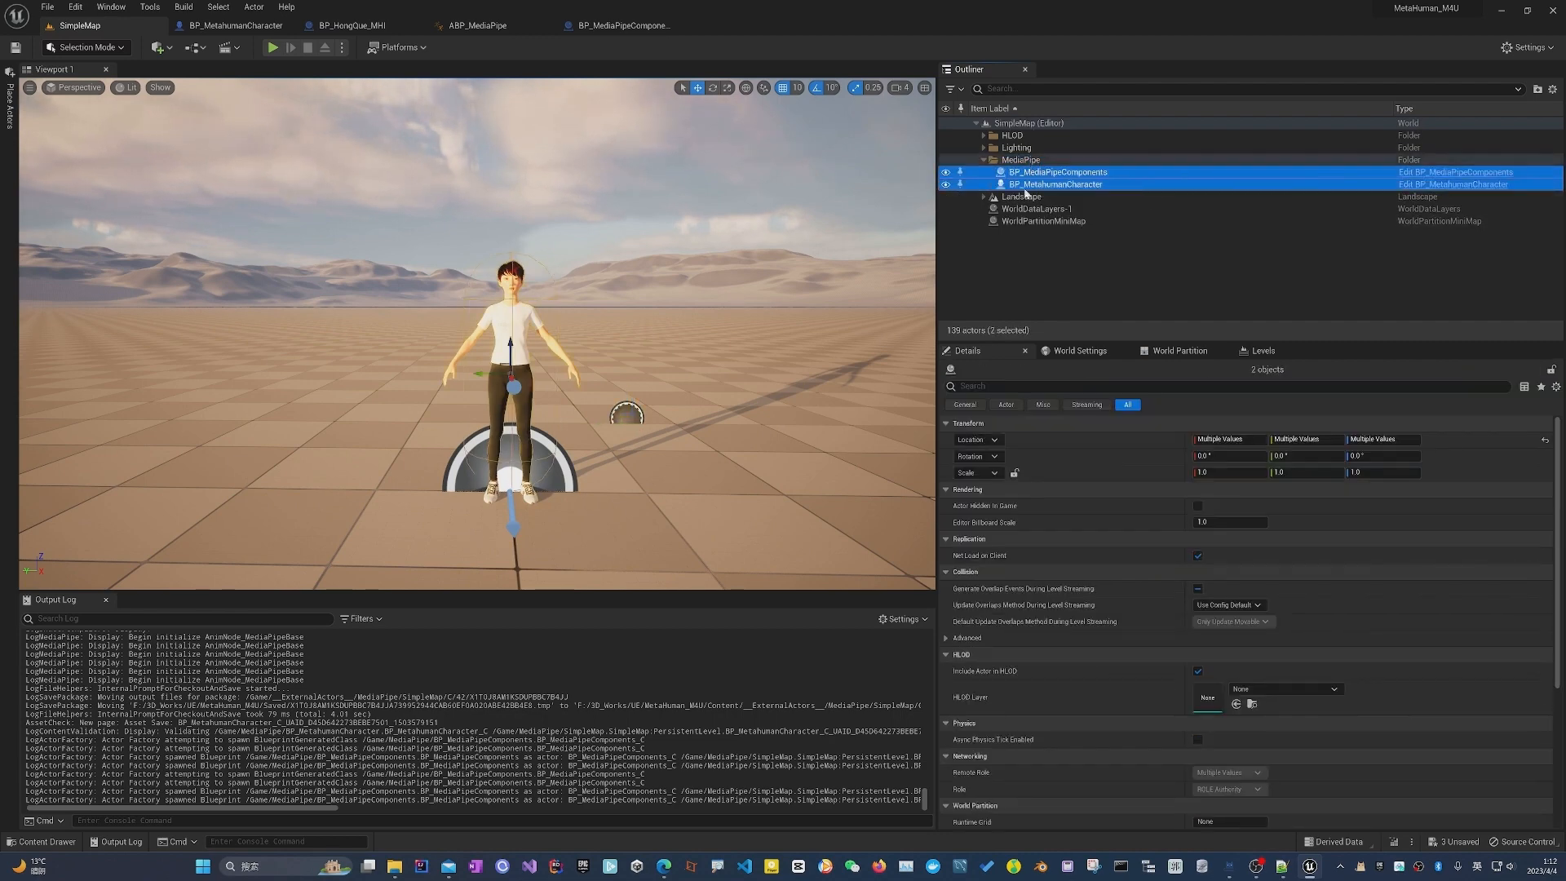
{"action": "key", "text": "ctrl+s"}
{"action": "left_click", "coordinate": [1086, 310]}
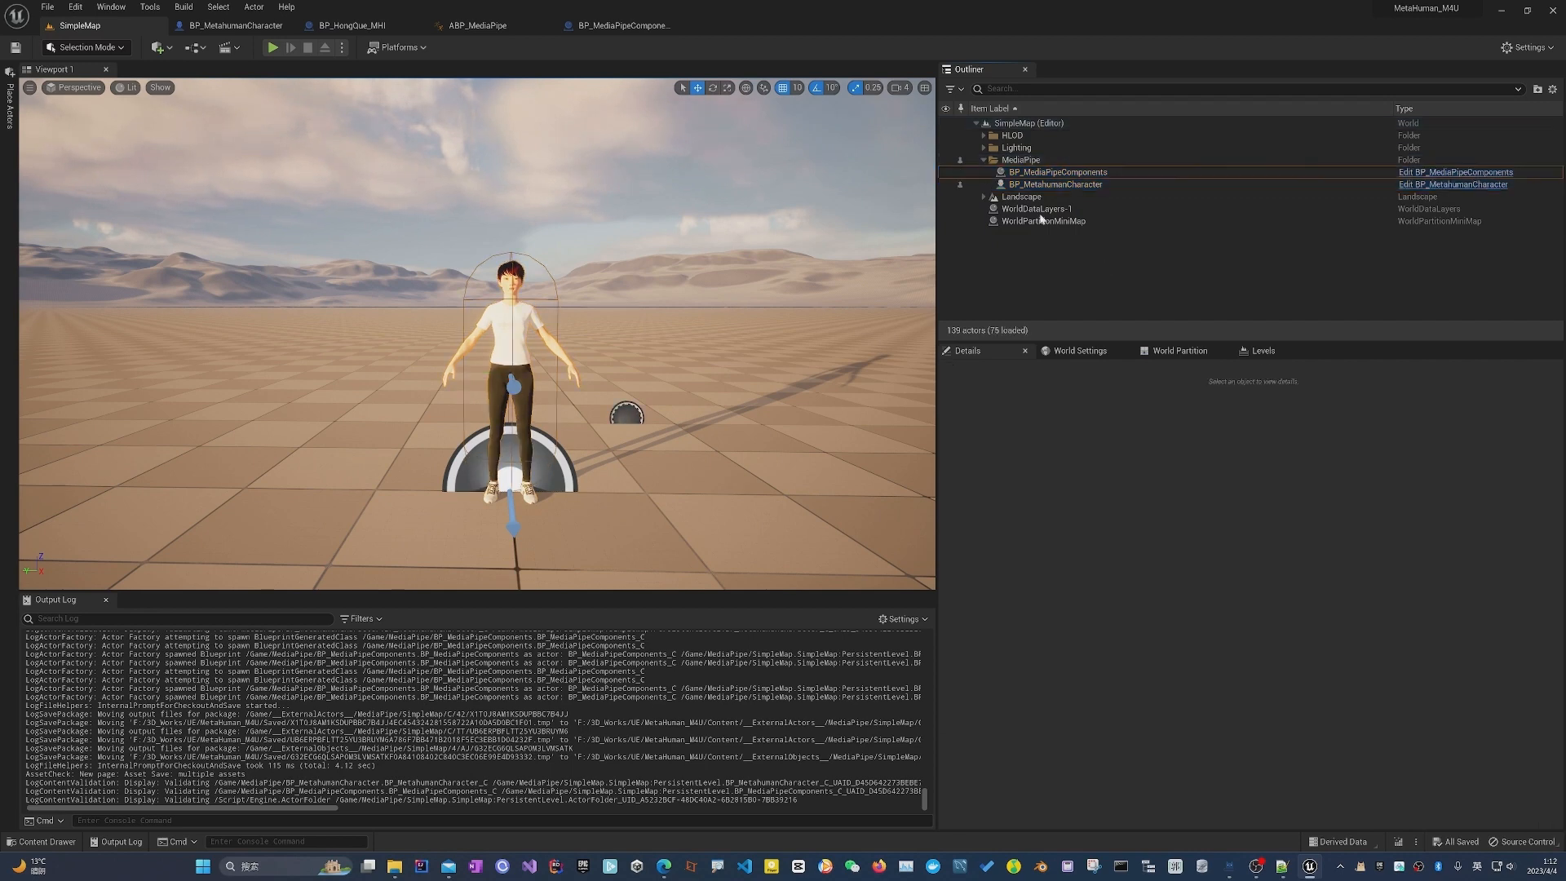
Play the level in the editor, examine the MediaPipe joint-to-bone mapping in the output log, and stop the play session.
{"action": "left_click", "coordinate": [1049, 185]}
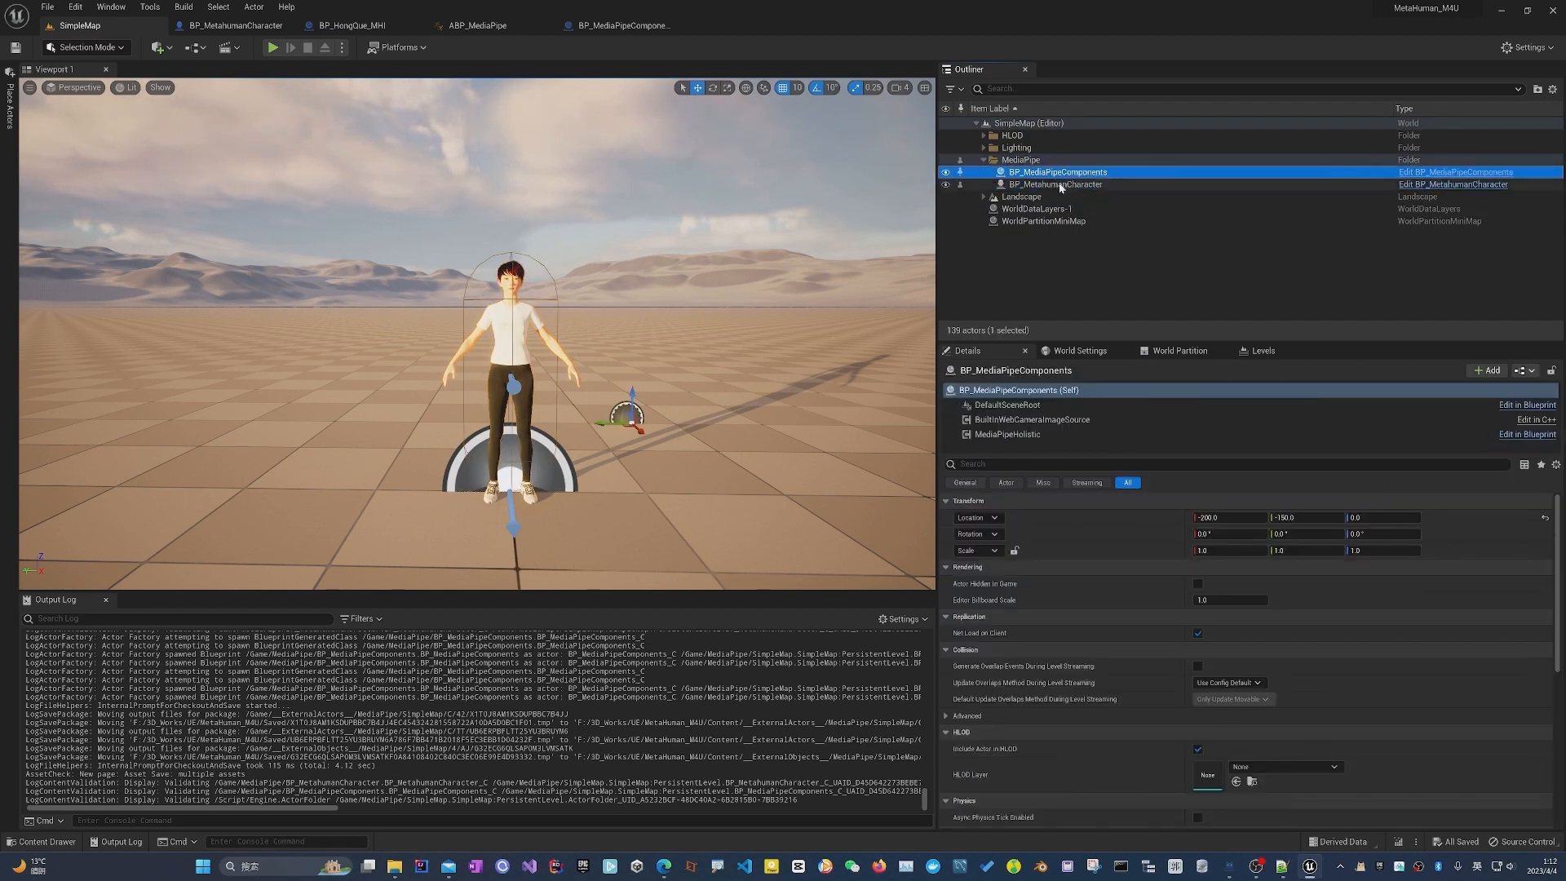
{"action": "left_click", "coordinate": [1011, 256]}
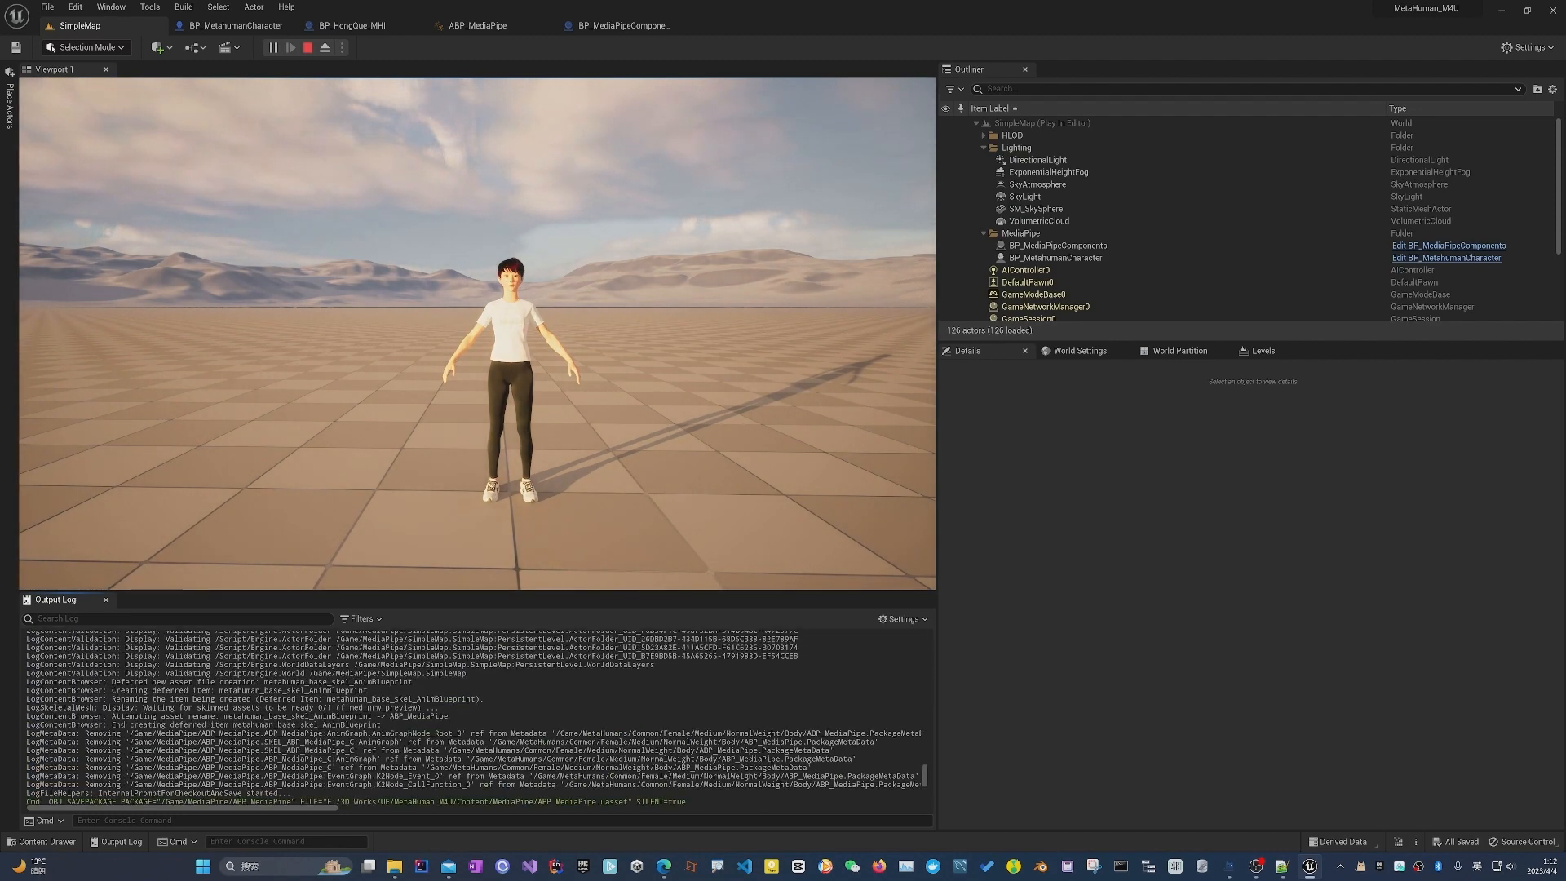
{"action": "left_click", "coordinate": [357, 619]}
{"action": "left_click", "coordinate": [354, 620]}
{"action": "left_click_drag", "start_coordinate": [925, 775], "coordinate": [927, 794]}
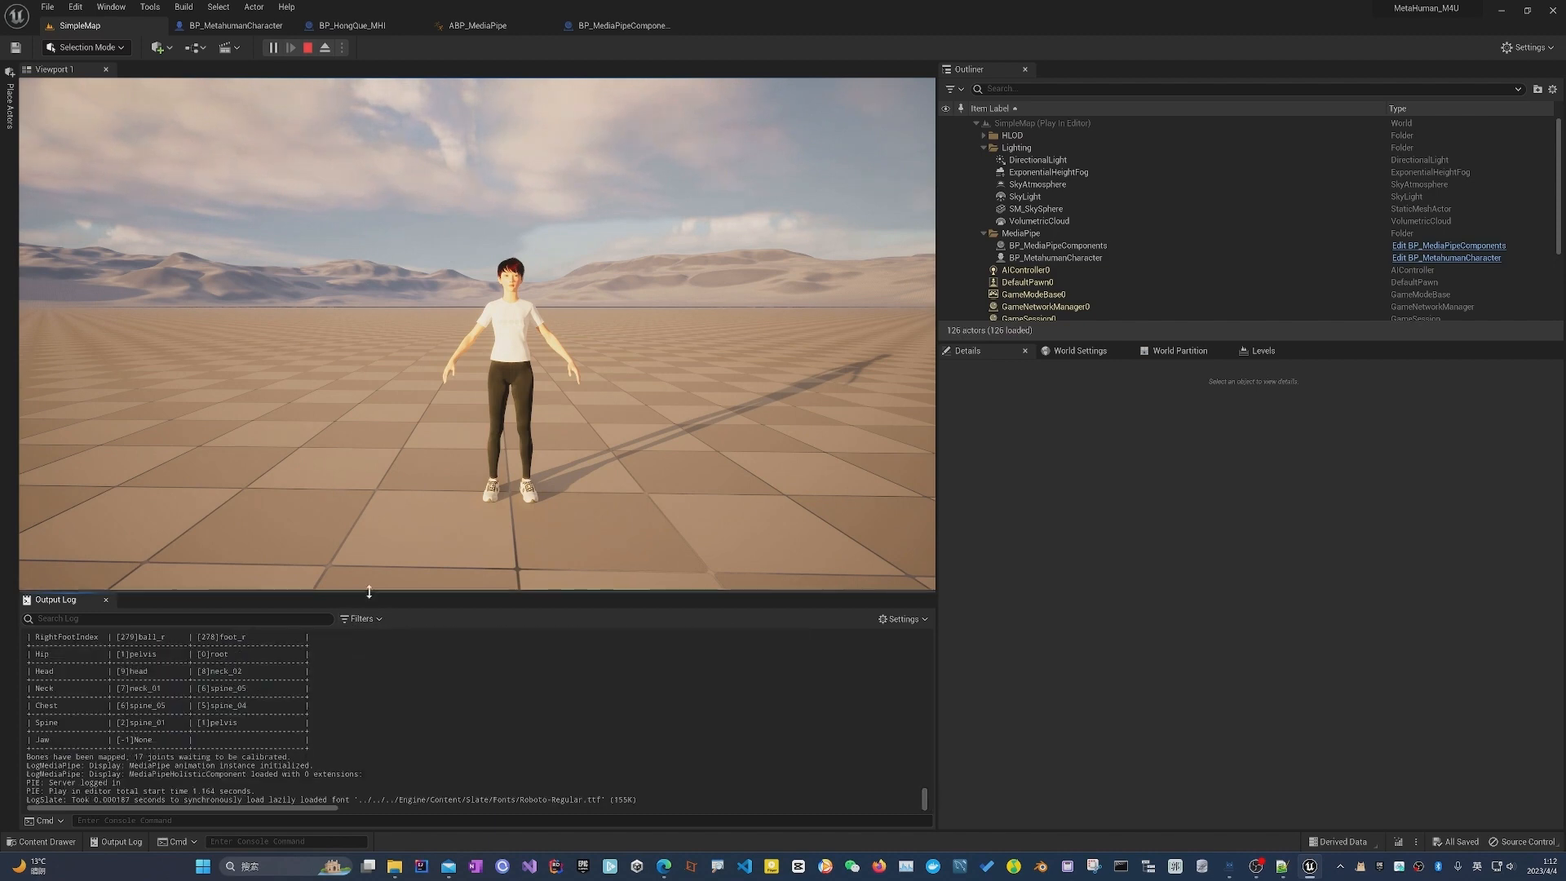
{"action": "left_click_drag", "start_coordinate": [375, 594], "coordinate": [416, 330]}
{"action": "scroll", "coordinate": [163, 587], "scroll_direction": "up", "scroll_amount": 3}
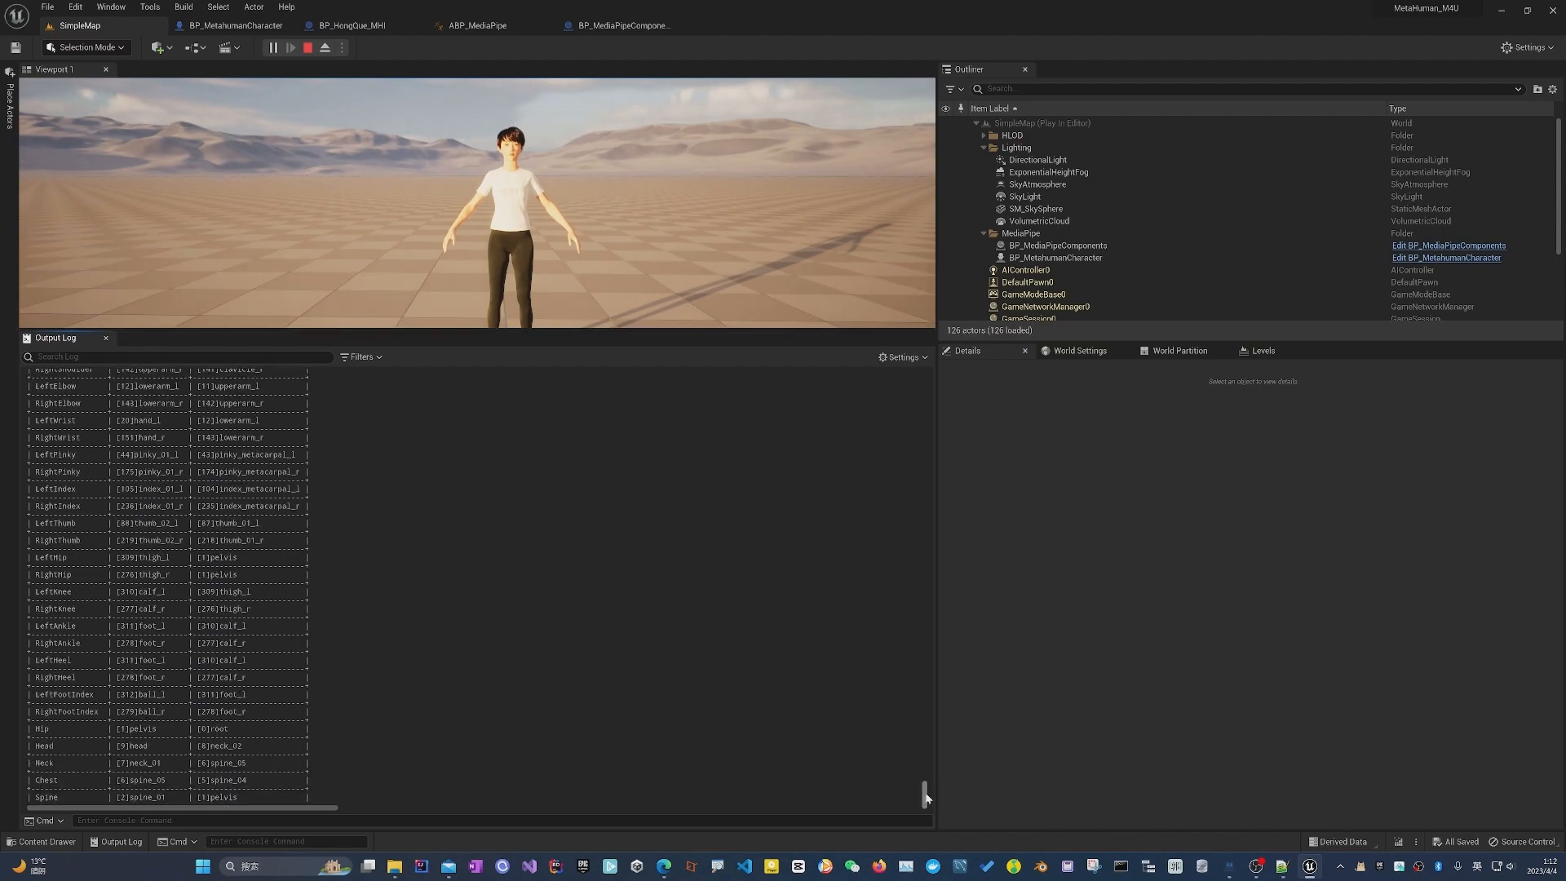
{"action": "left_click_drag", "start_coordinate": [925, 797], "coordinate": [930, 788]}
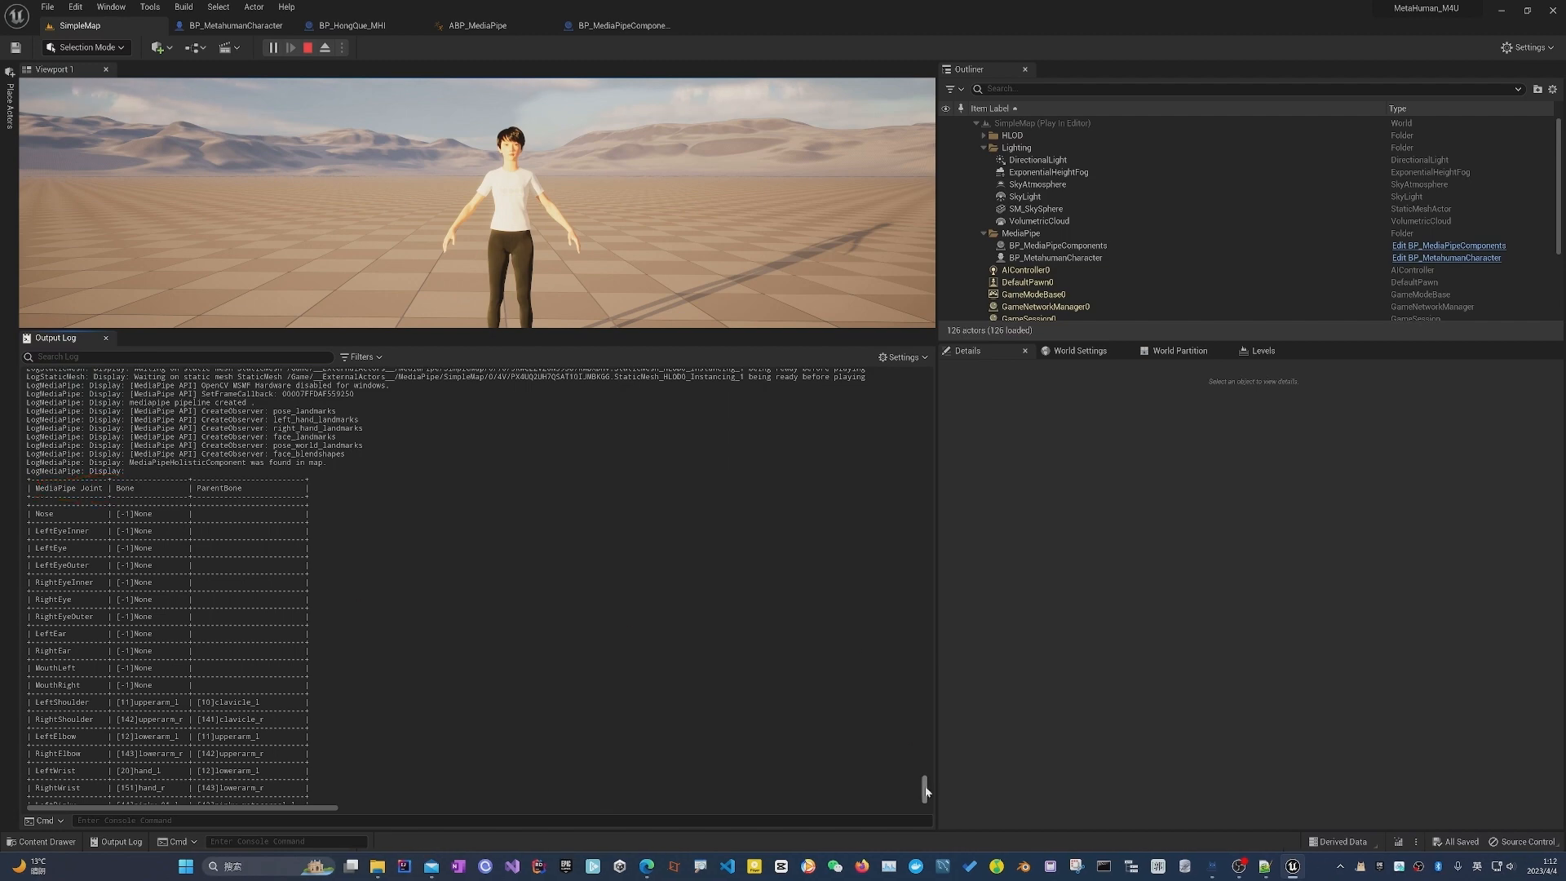
{"action": "left_click_drag", "start_coordinate": [926, 789], "coordinate": [926, 797]}
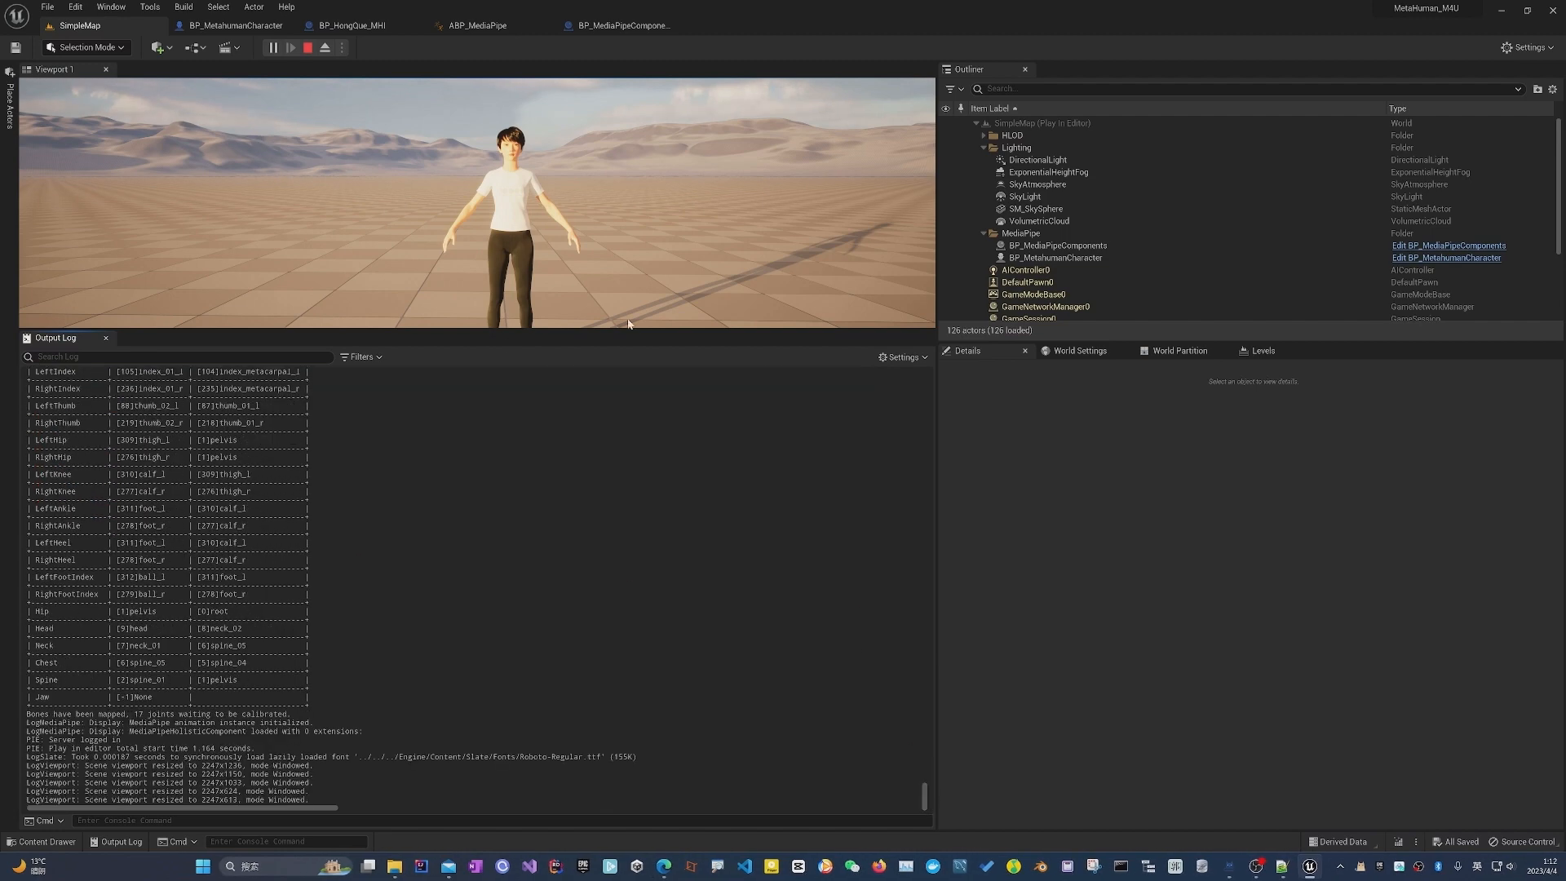
{"action": "left_click_drag", "start_coordinate": [628, 330], "coordinate": [620, 562]}
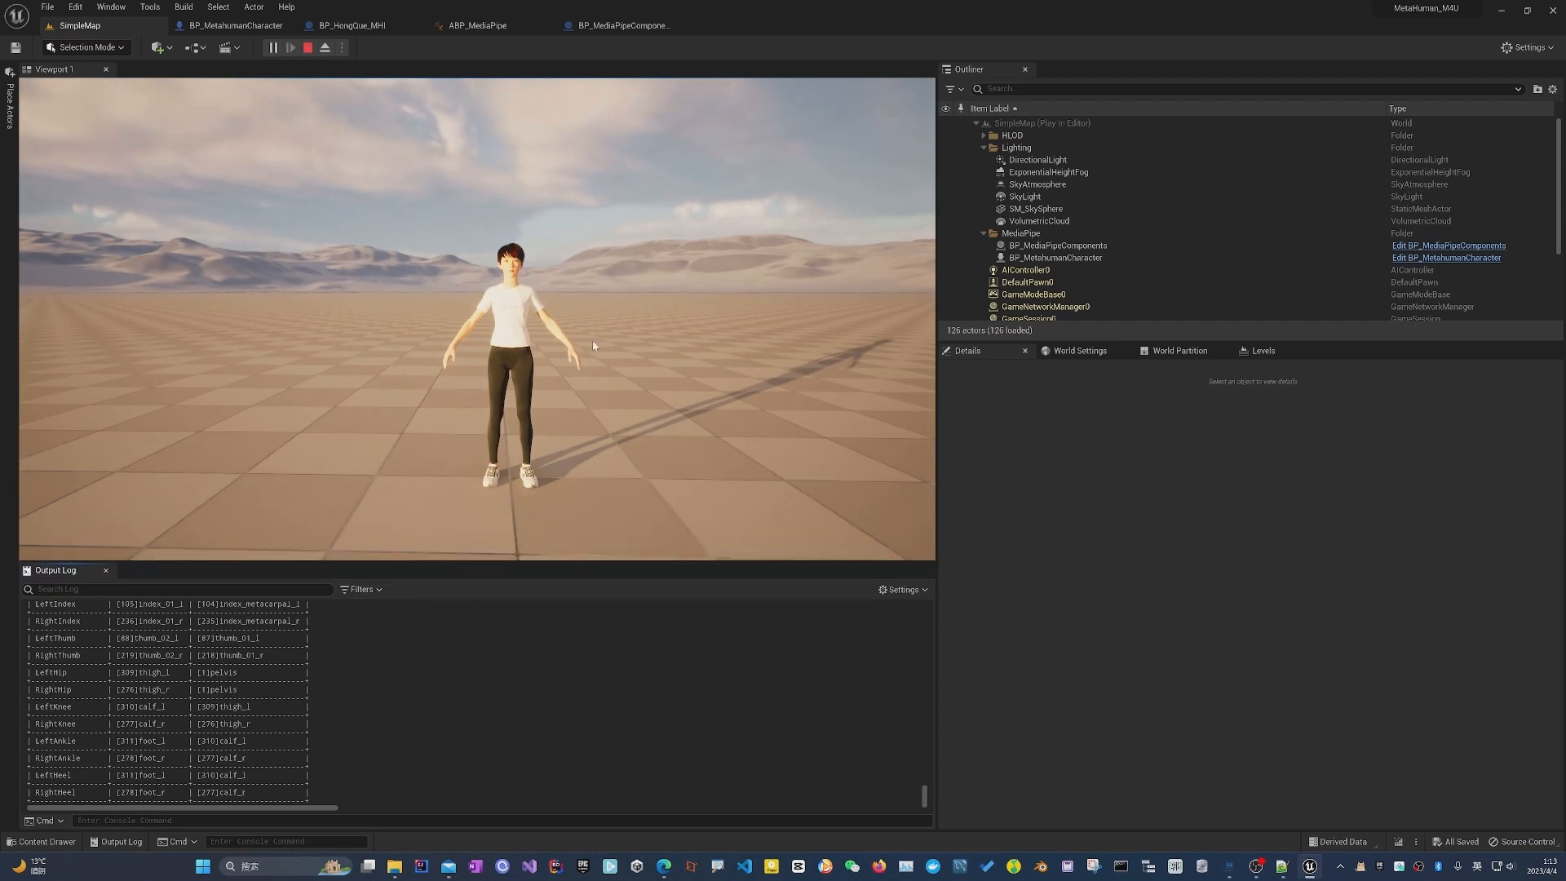
{"action": "left_click", "coordinate": [307, 47]}
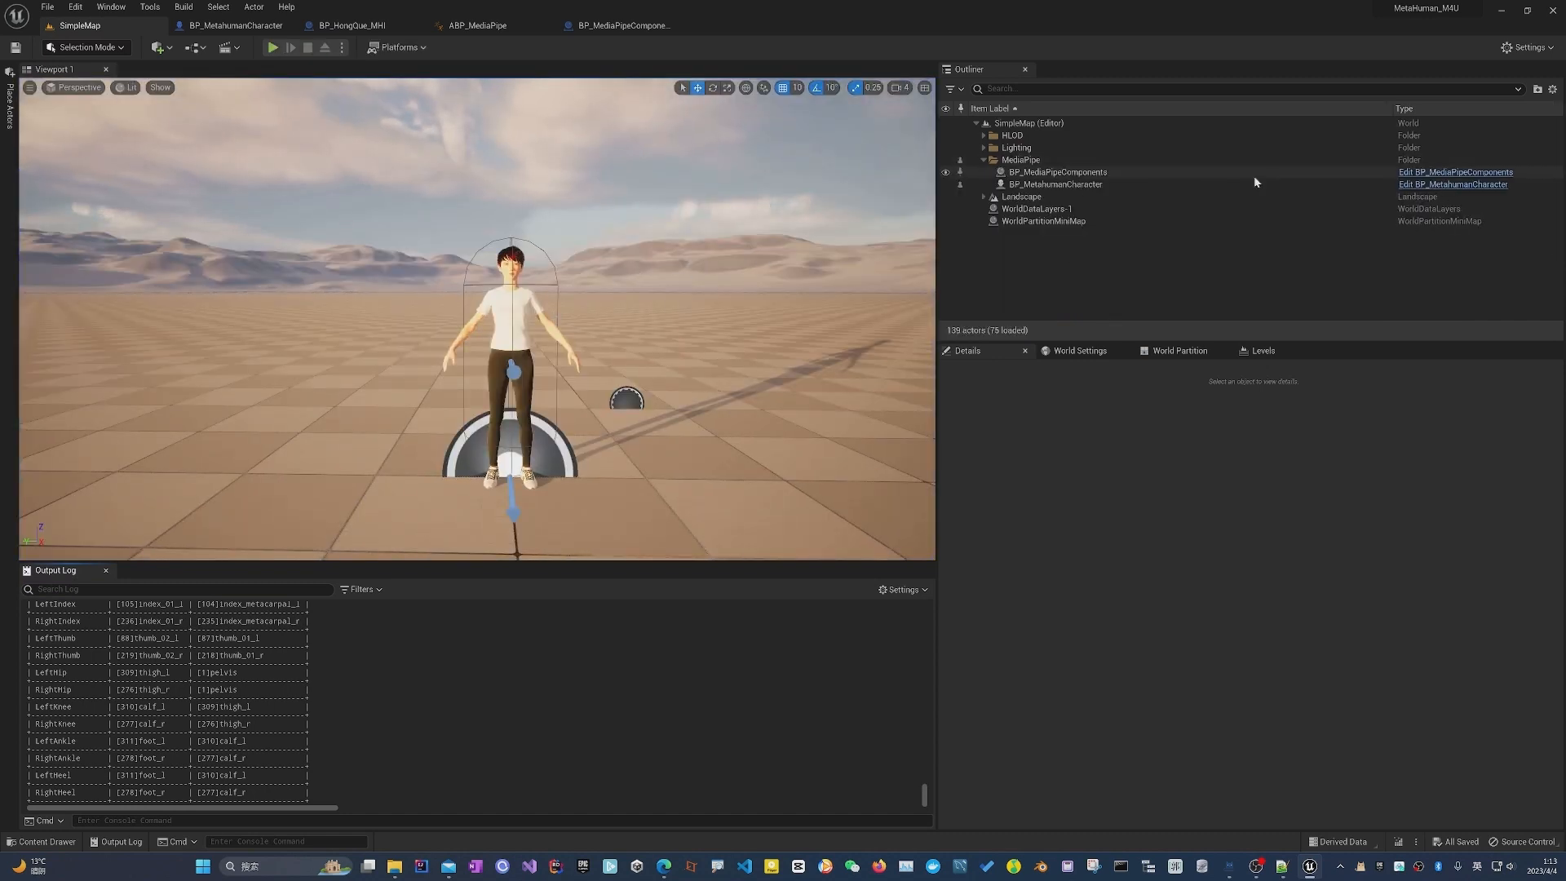
Open the event graph of BP_MediaPipeComponents and add a reference node for its MediaPipeHolistic component.
{"action": "left_click", "coordinate": [1415, 172]}
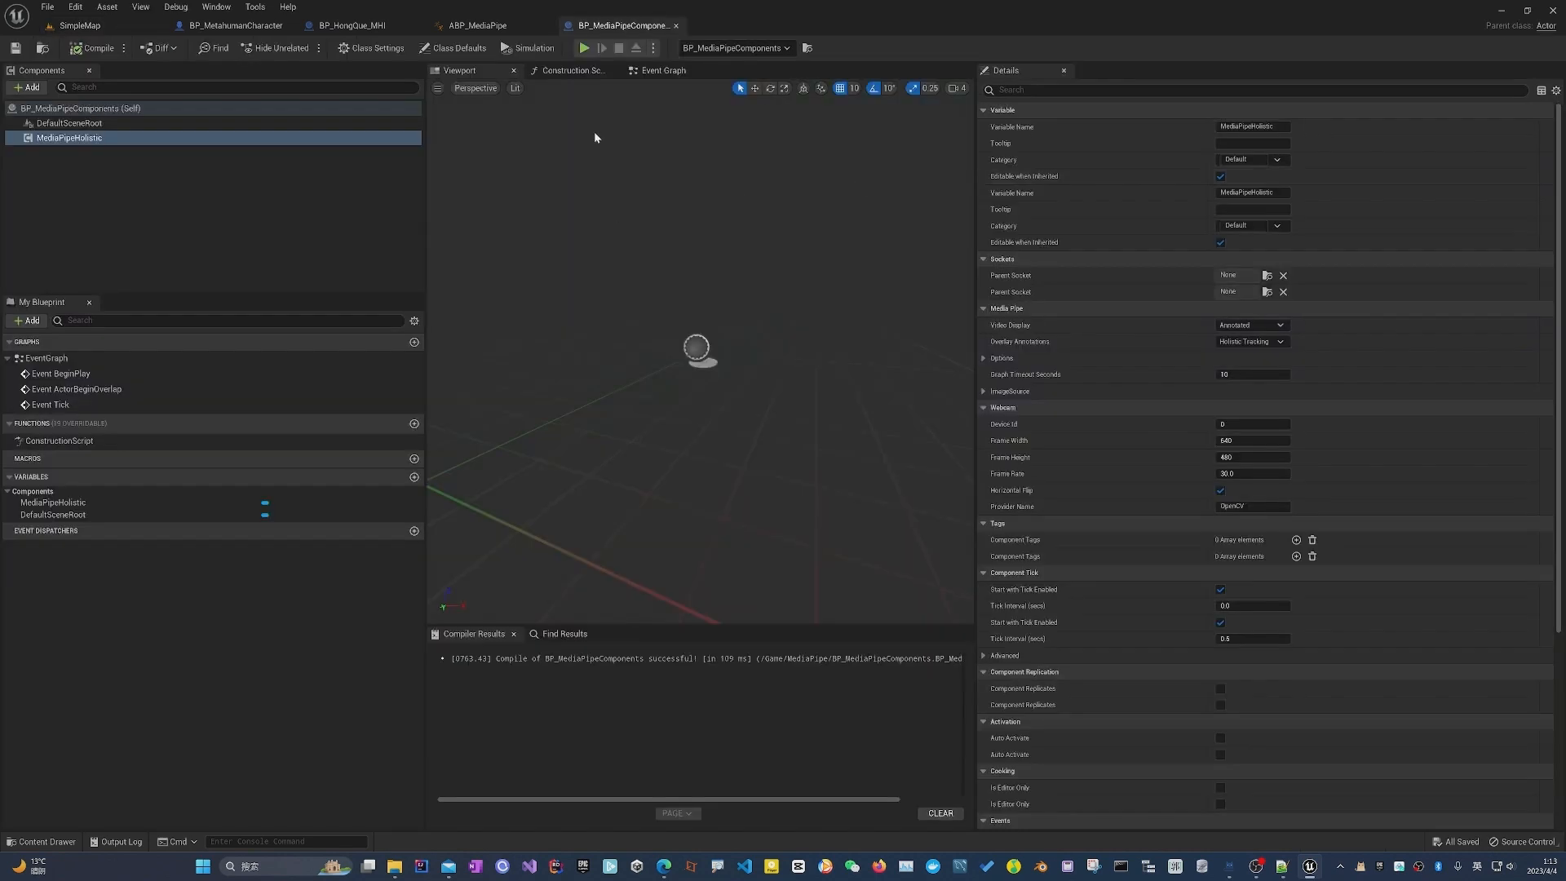
{"action": "left_click", "coordinate": [661, 70]}
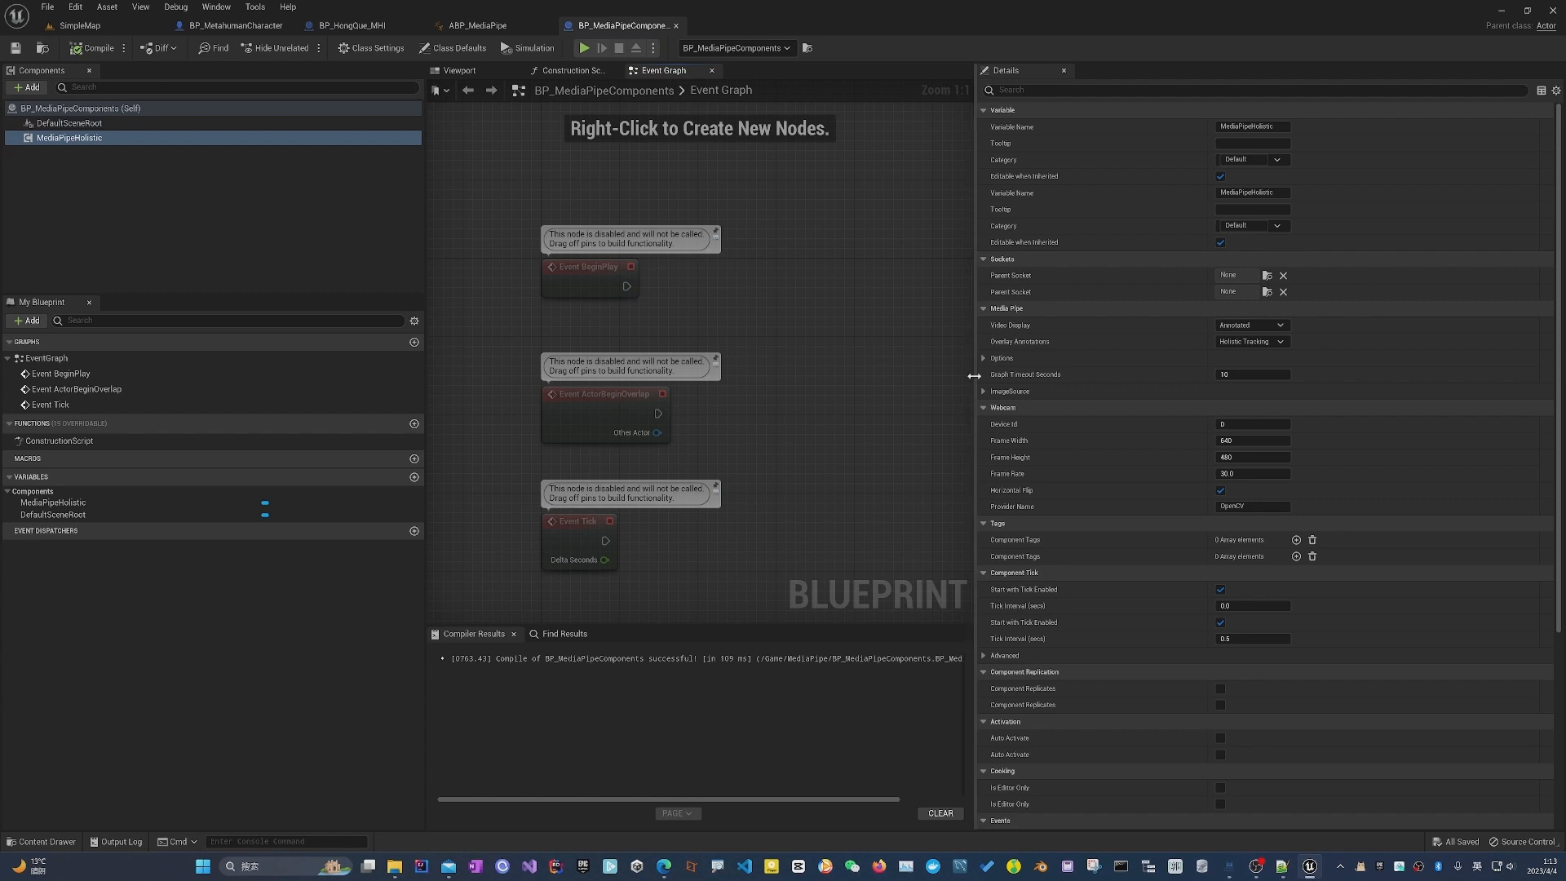
{"action": "left_click_drag", "start_coordinate": [975, 381], "coordinate": [1249, 381]}
{"action": "left_click", "coordinate": [71, 139]}
{"action": "left_click_drag", "start_coordinate": [71, 139], "coordinate": [757, 184]}
{"action": "right_click_drag", "start_coordinate": [709, 183], "coordinate": [595, 194]}
{"action": "left_click_drag", "start_coordinate": [661, 194], "coordinate": [525, 185]}
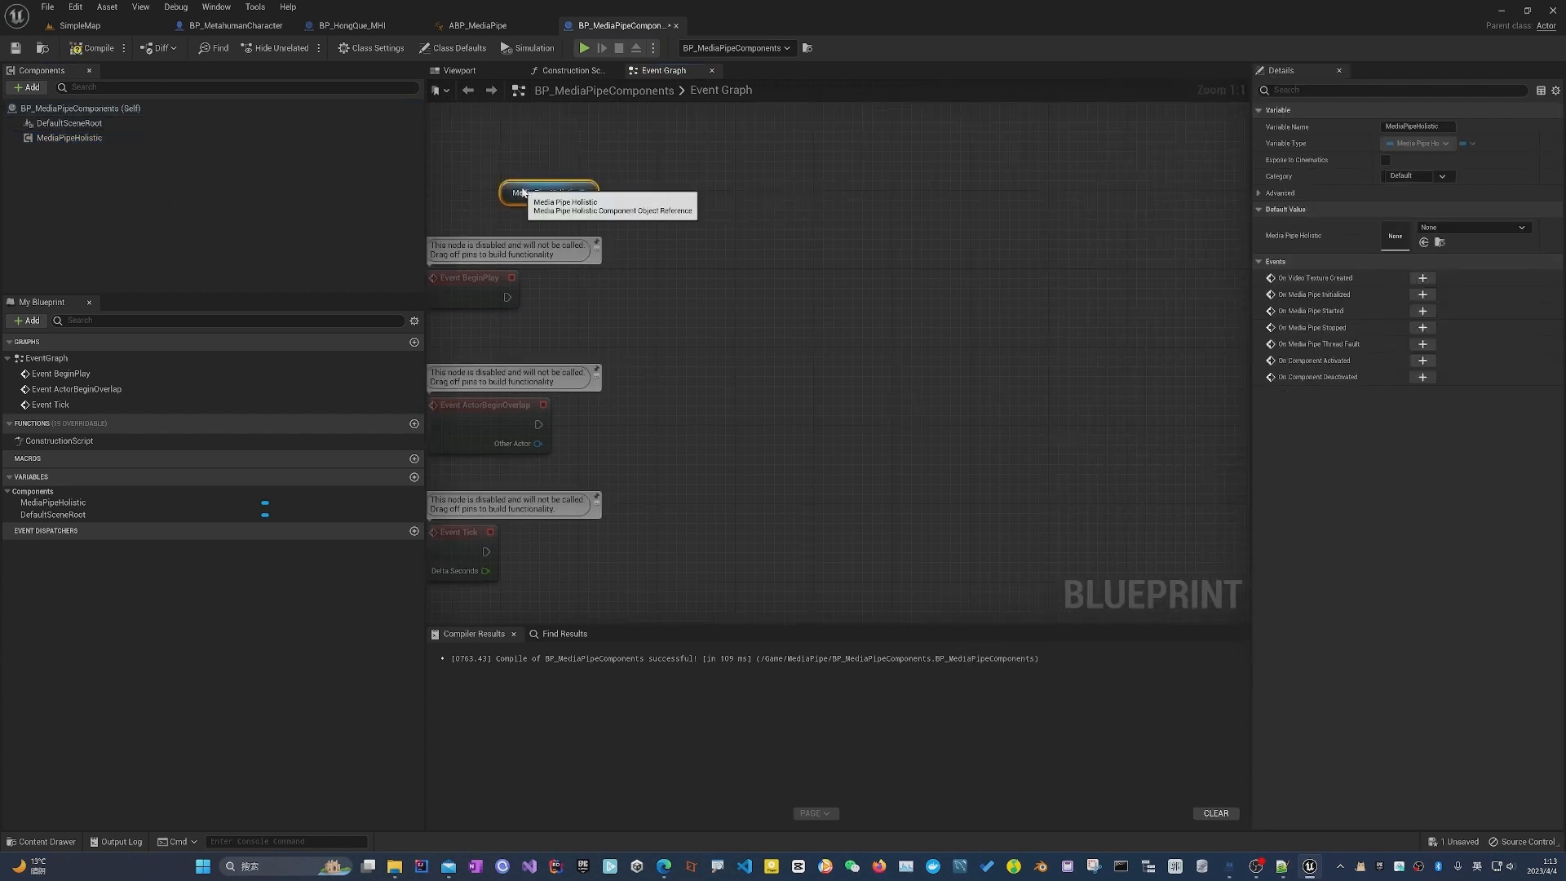
{"action": "right_click_drag", "start_coordinate": [672, 252], "coordinate": [707, 252]}
Create a Start Camera node from the Media Pipe Holistic reference and place it beside the reference.
{"action": "left_click_drag", "start_coordinate": [619, 193], "coordinate": [787, 238]}
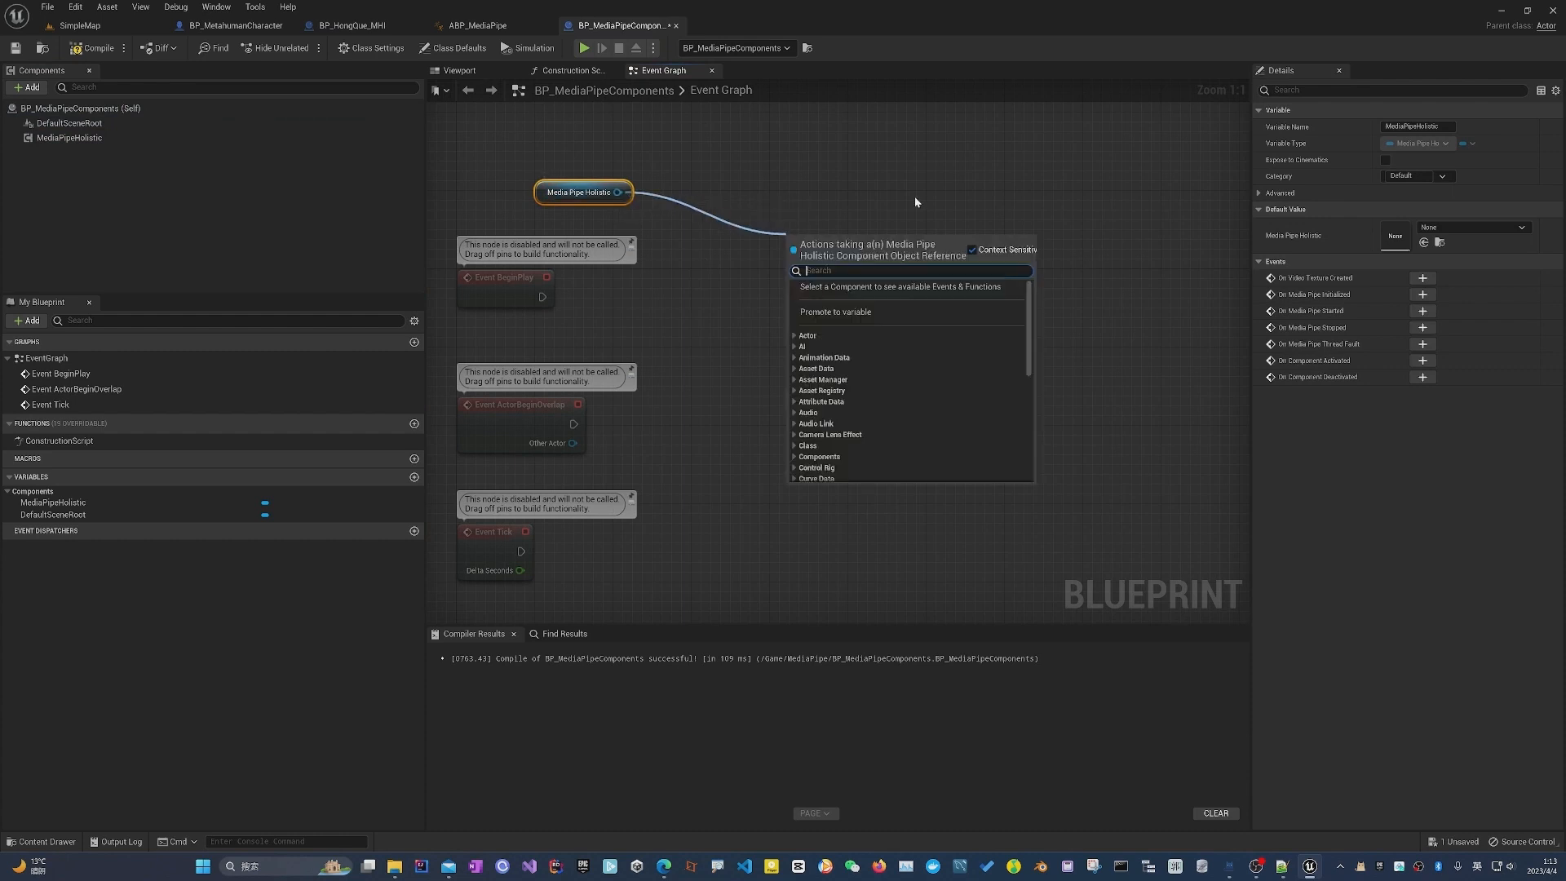
{"action": "type", "text": "open"}
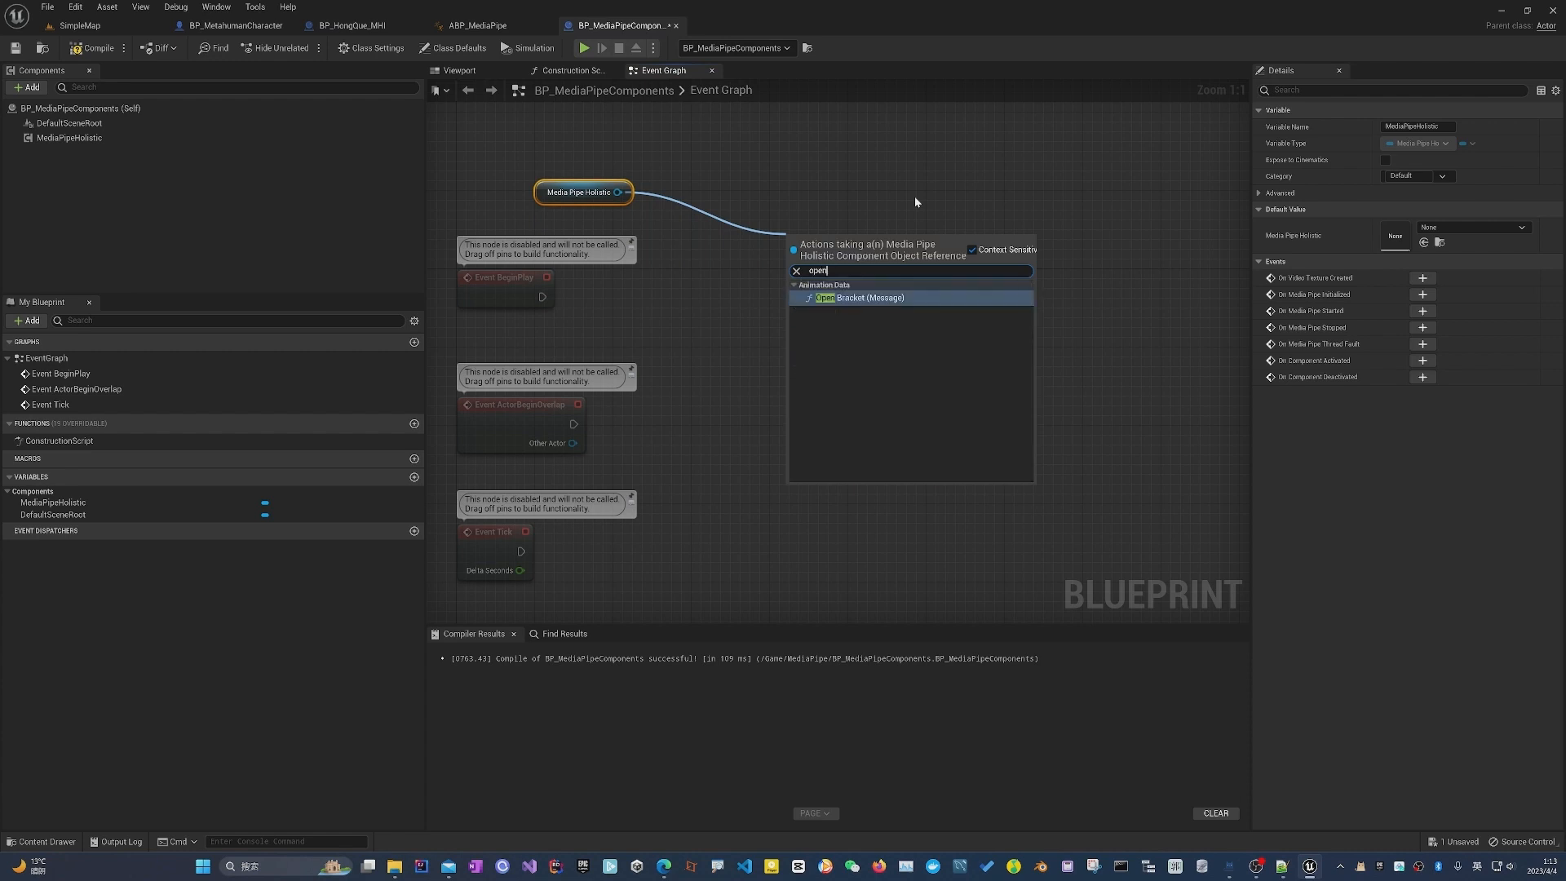
{"action": "key", "text": "BackSpace"}
{"action": "key", "text": "BackSpace"}
{"action": "key", "text": "BackSpace"}
{"action": "key", "text": "BackSpace"}
{"action": "type", "text": "start"}
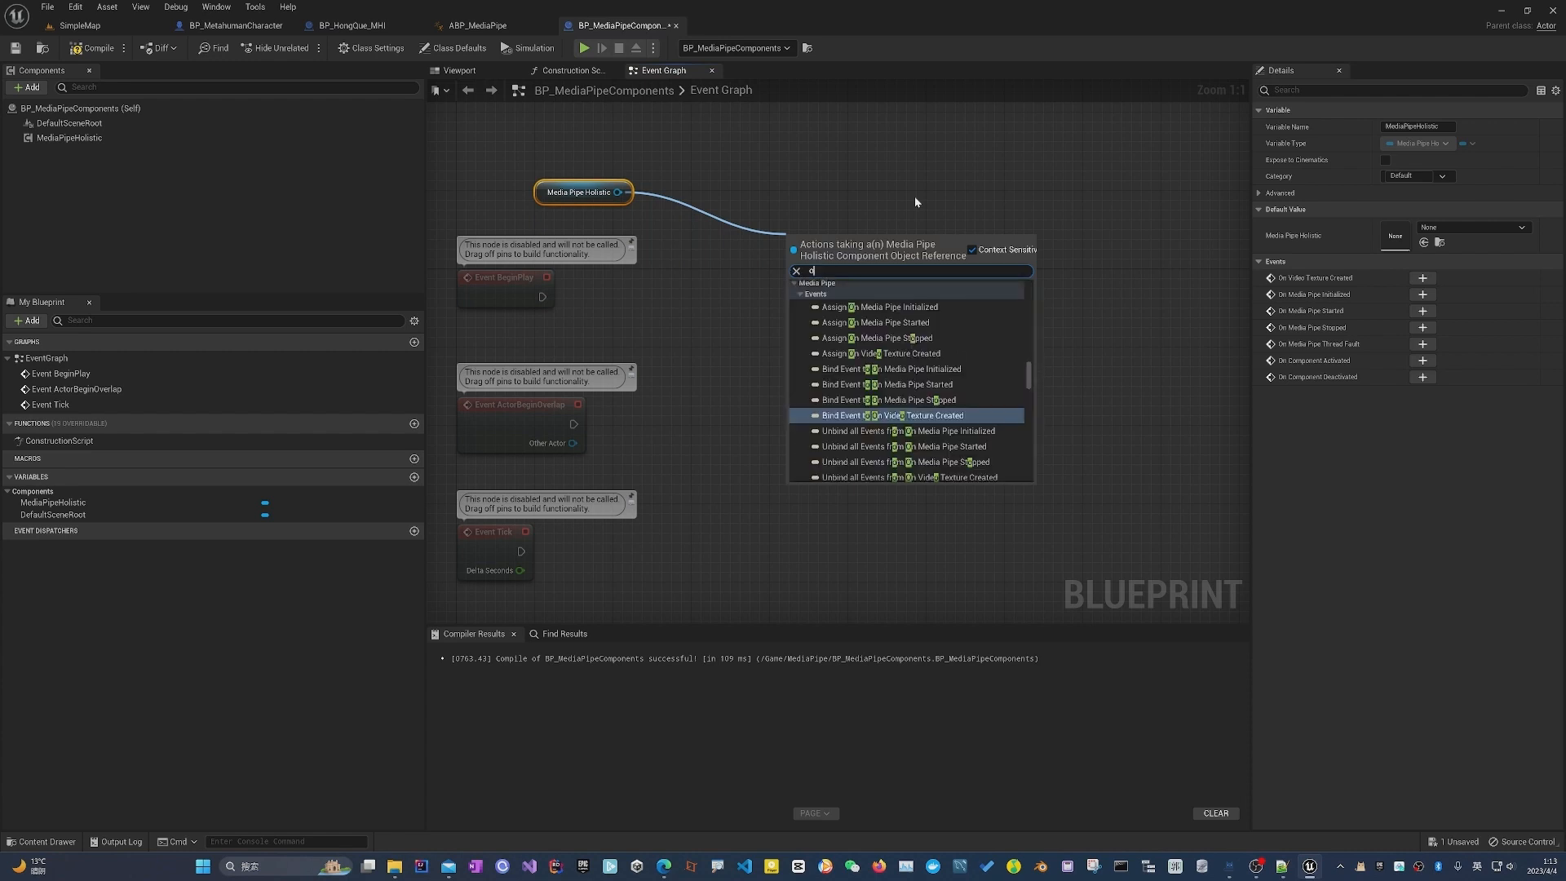
{"action": "type", "text": "c"}
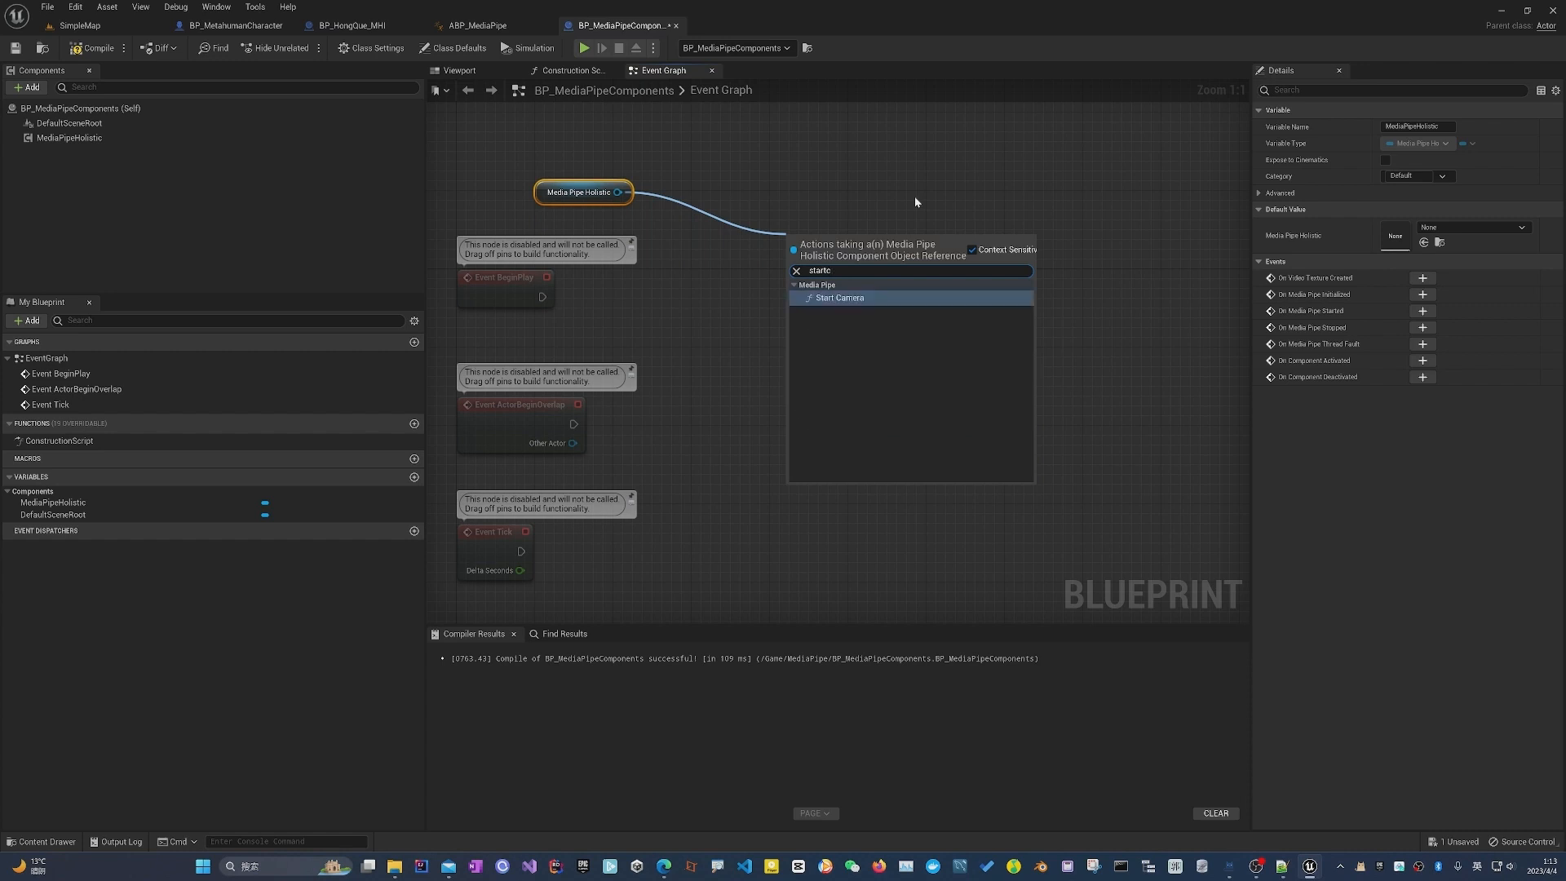
{"action": "key", "text": "Return"}
{"action": "left_click_drag", "start_coordinate": [823, 236], "coordinate": [752, 258]}
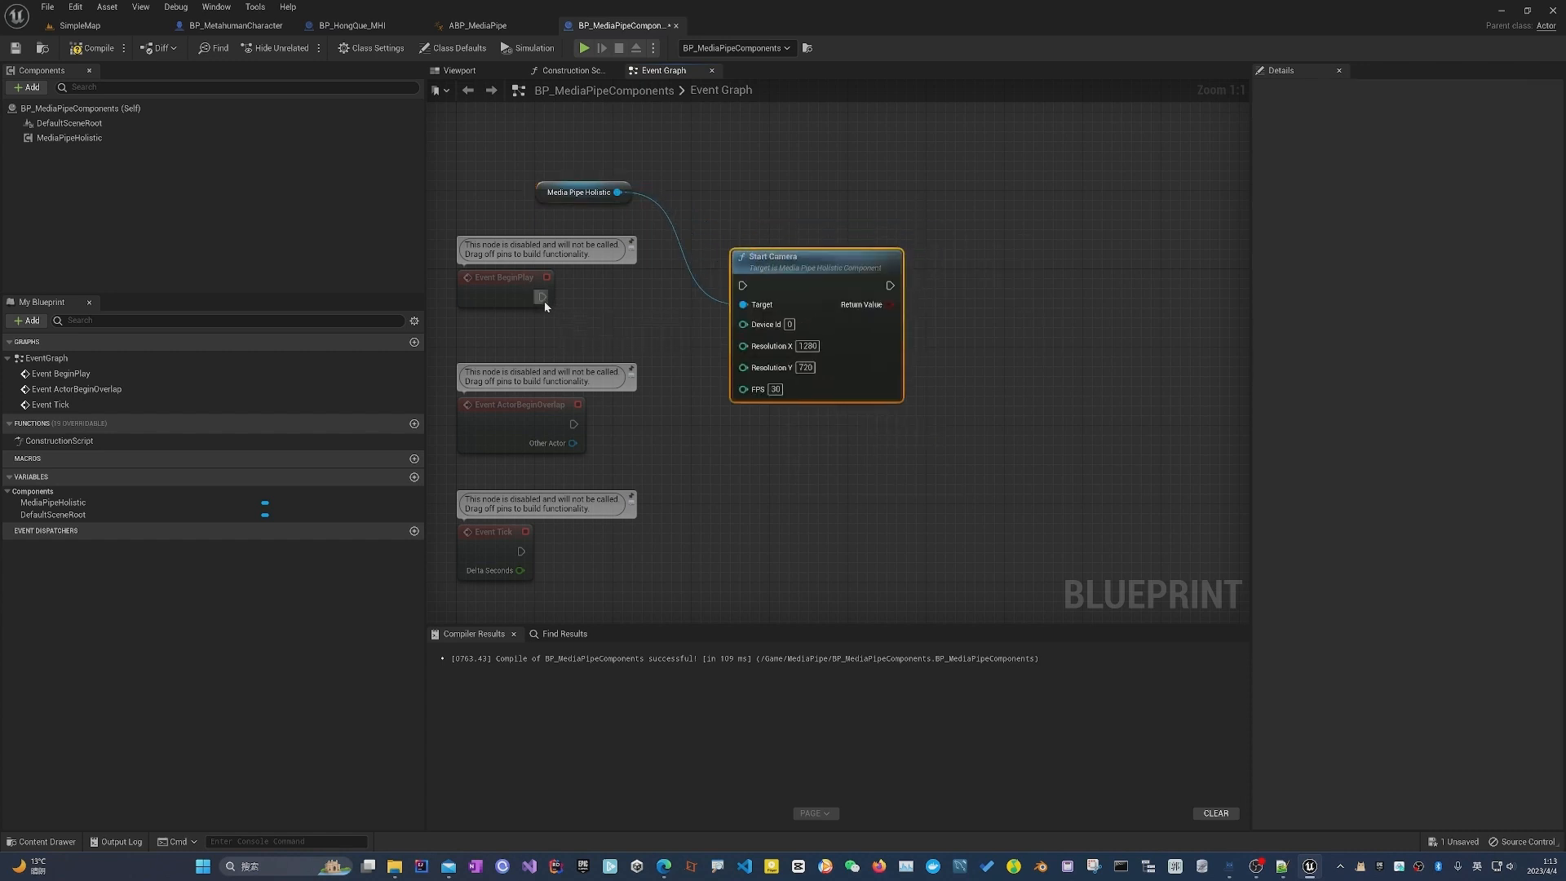
Connect Event BeginPlay to Start Camera, place the Media Pipe Holistic reference below the link, and save the blueprint.
{"action": "left_click_drag", "start_coordinate": [542, 297], "coordinate": [863, 133]}
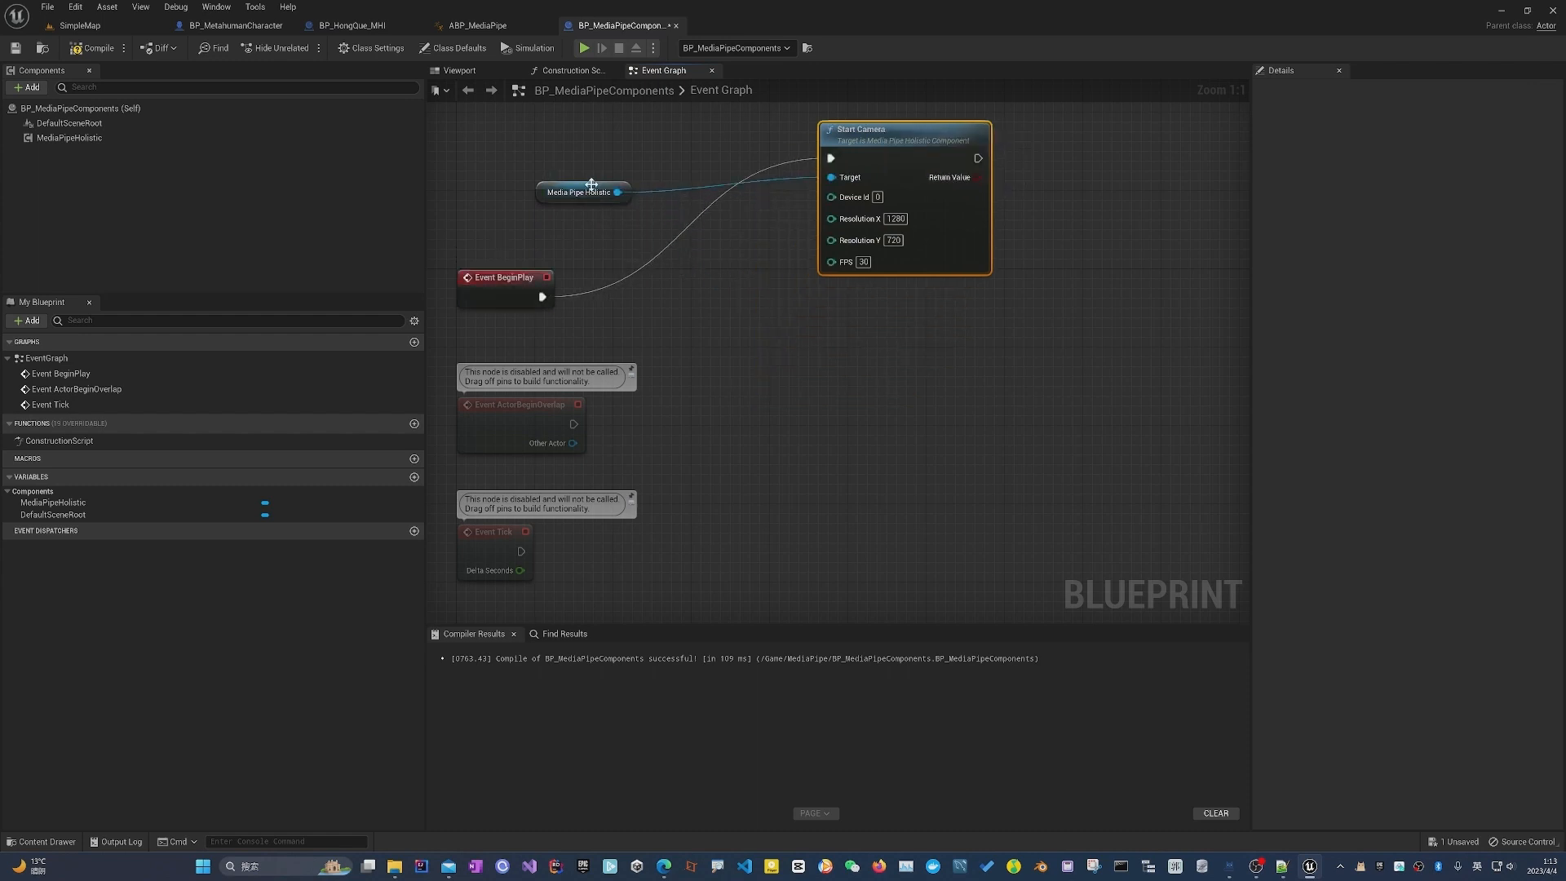
{"action": "left_click_drag", "start_coordinate": [591, 185], "coordinate": [715, 270]}
{"action": "right_click_drag", "start_coordinate": [880, 345], "coordinate": [829, 433]}
{"action": "key", "text": "ctrl+s"}
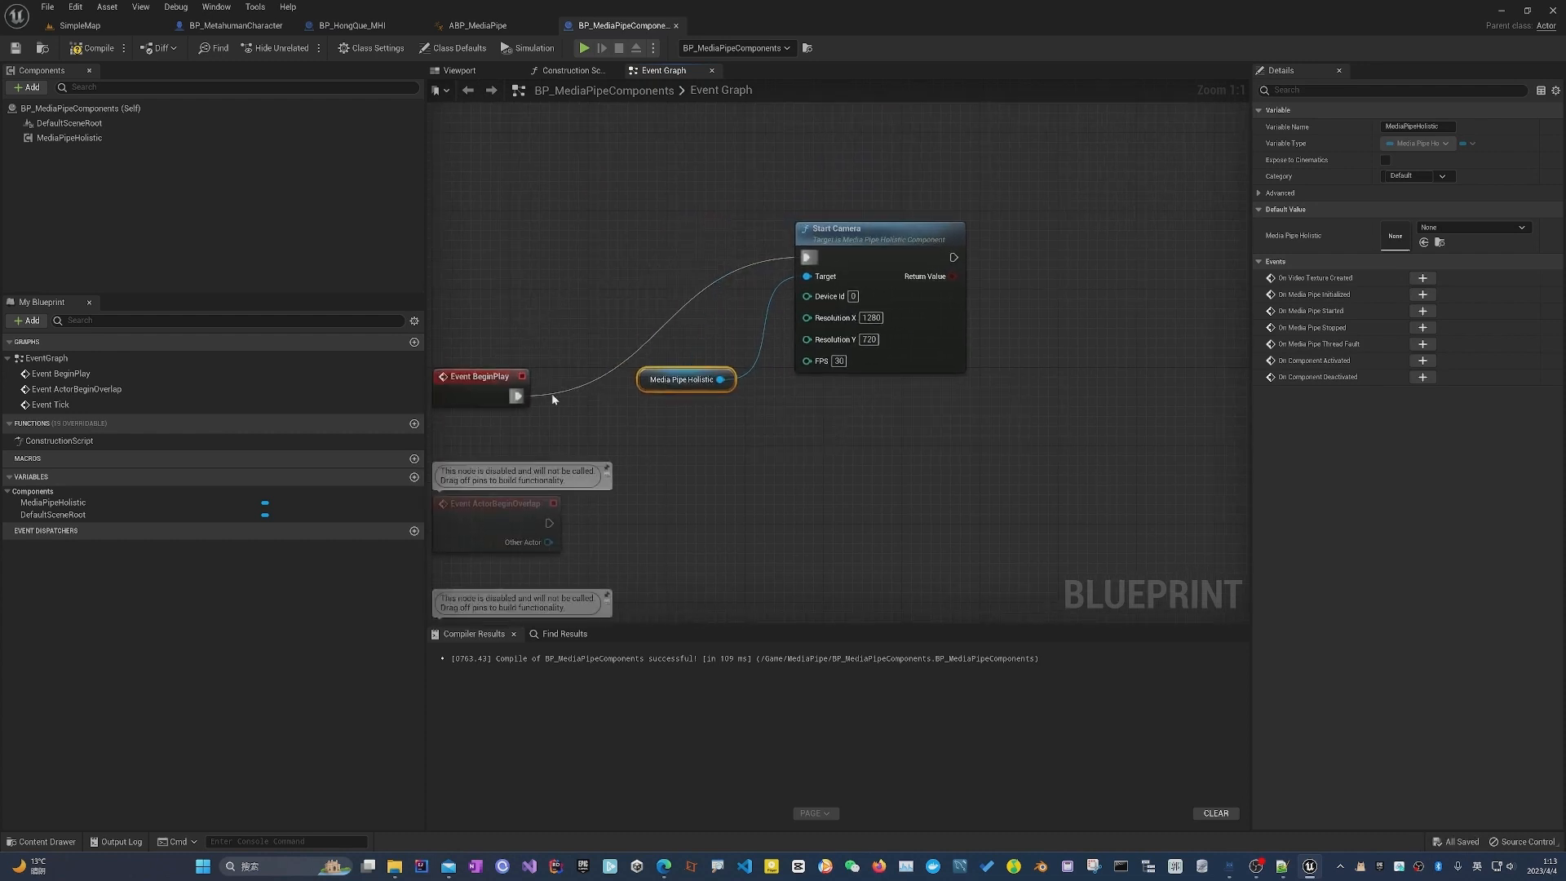
Break the link from Event BeginPlay and move the Start Camera and Media Pipe Holistic nodes aside to make room.
{"action": "left_click", "coordinate": [517, 397], "text": "alt"}
{"action": "left_click_drag", "start_coordinate": [595, 220], "coordinate": [1018, 431]}
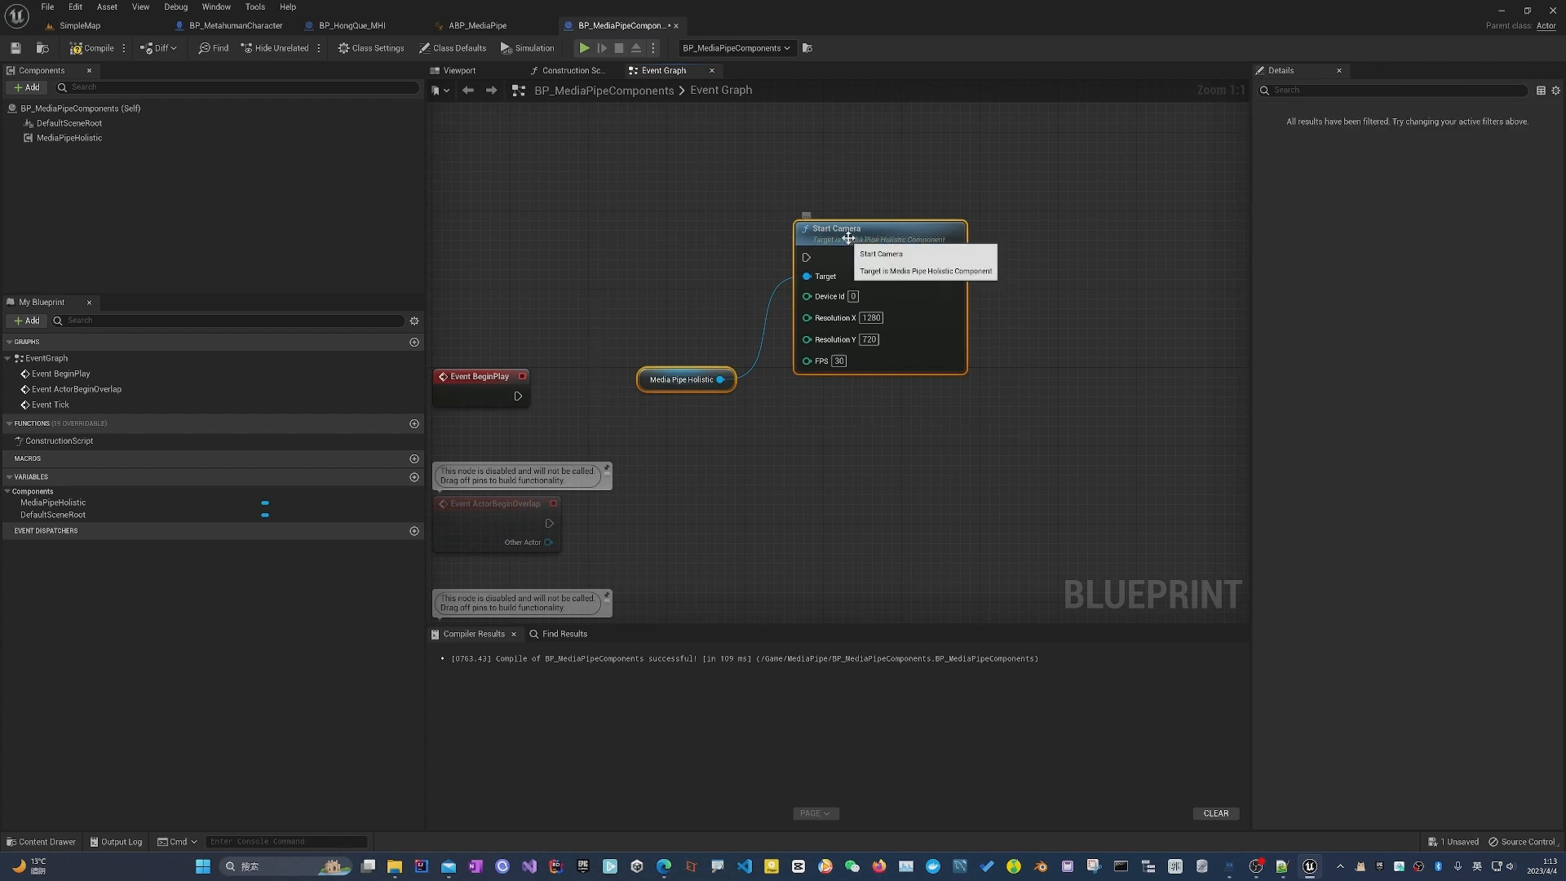
{"action": "left_click_drag", "start_coordinate": [851, 237], "coordinate": [1115, 237]}
Add a Get Player Controller node to the event graph above Event BeginPlay.
{"action": "right_click", "coordinate": [506, 232]}
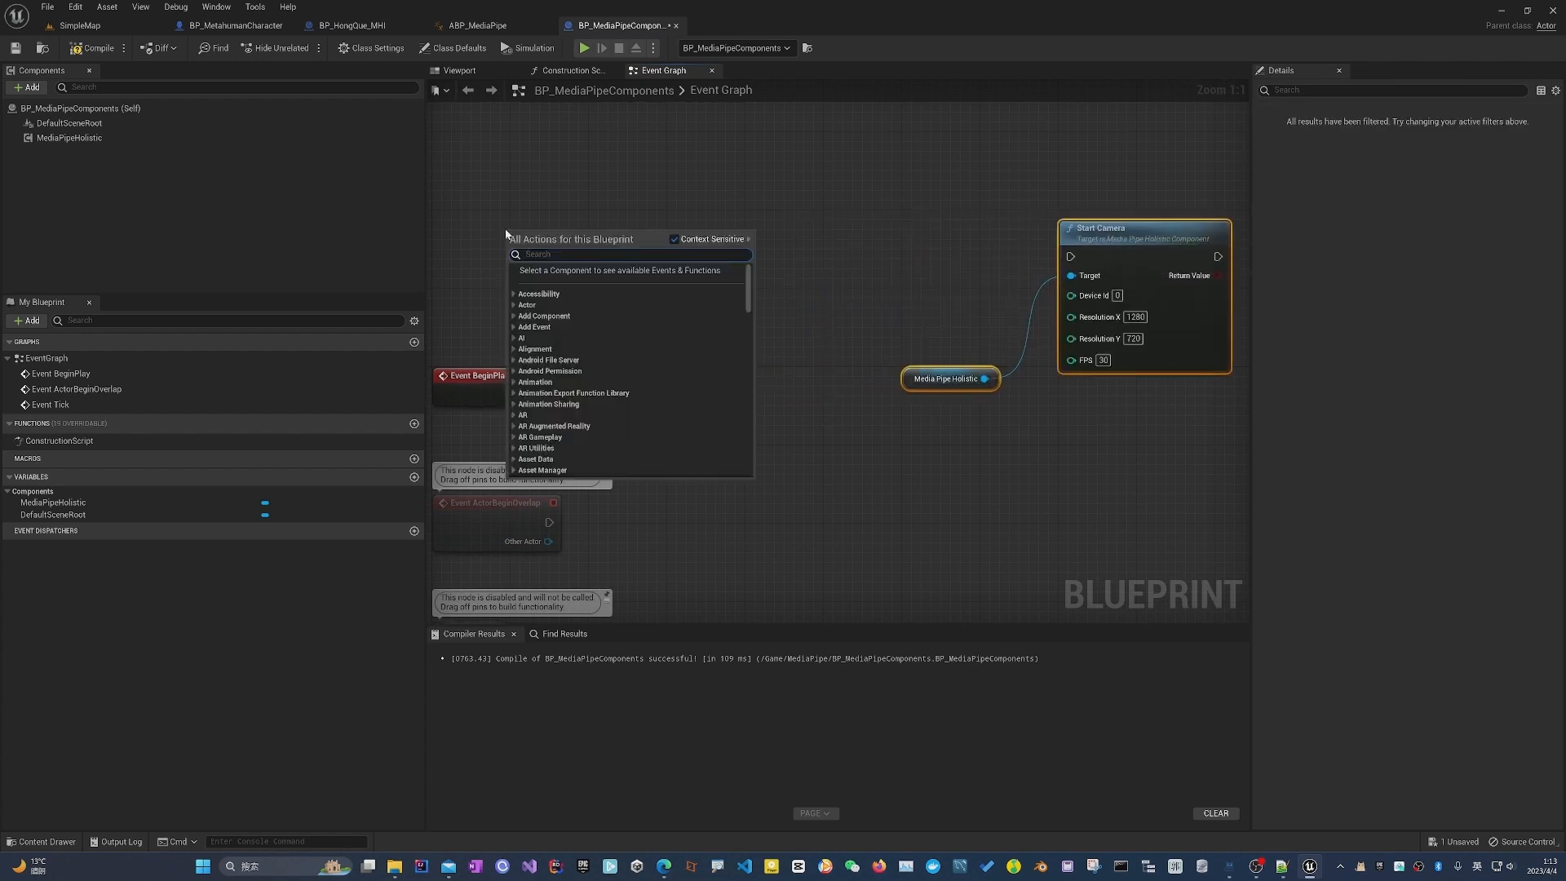
{"action": "type", "text": "getp"}
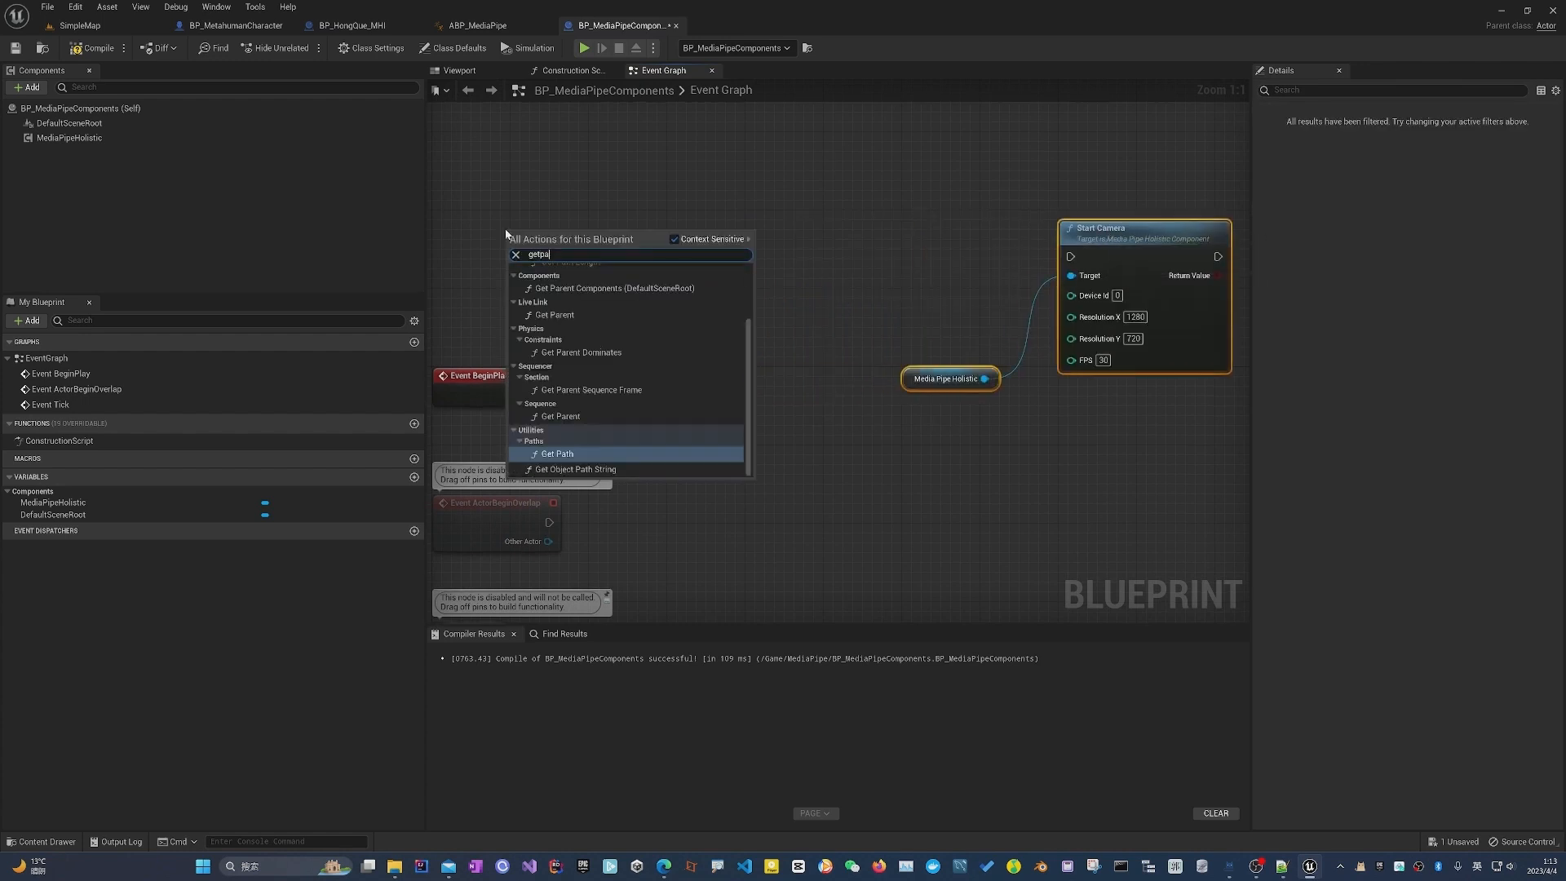
{"action": "key", "text": "Up"}
{"action": "key", "text": "Return"}
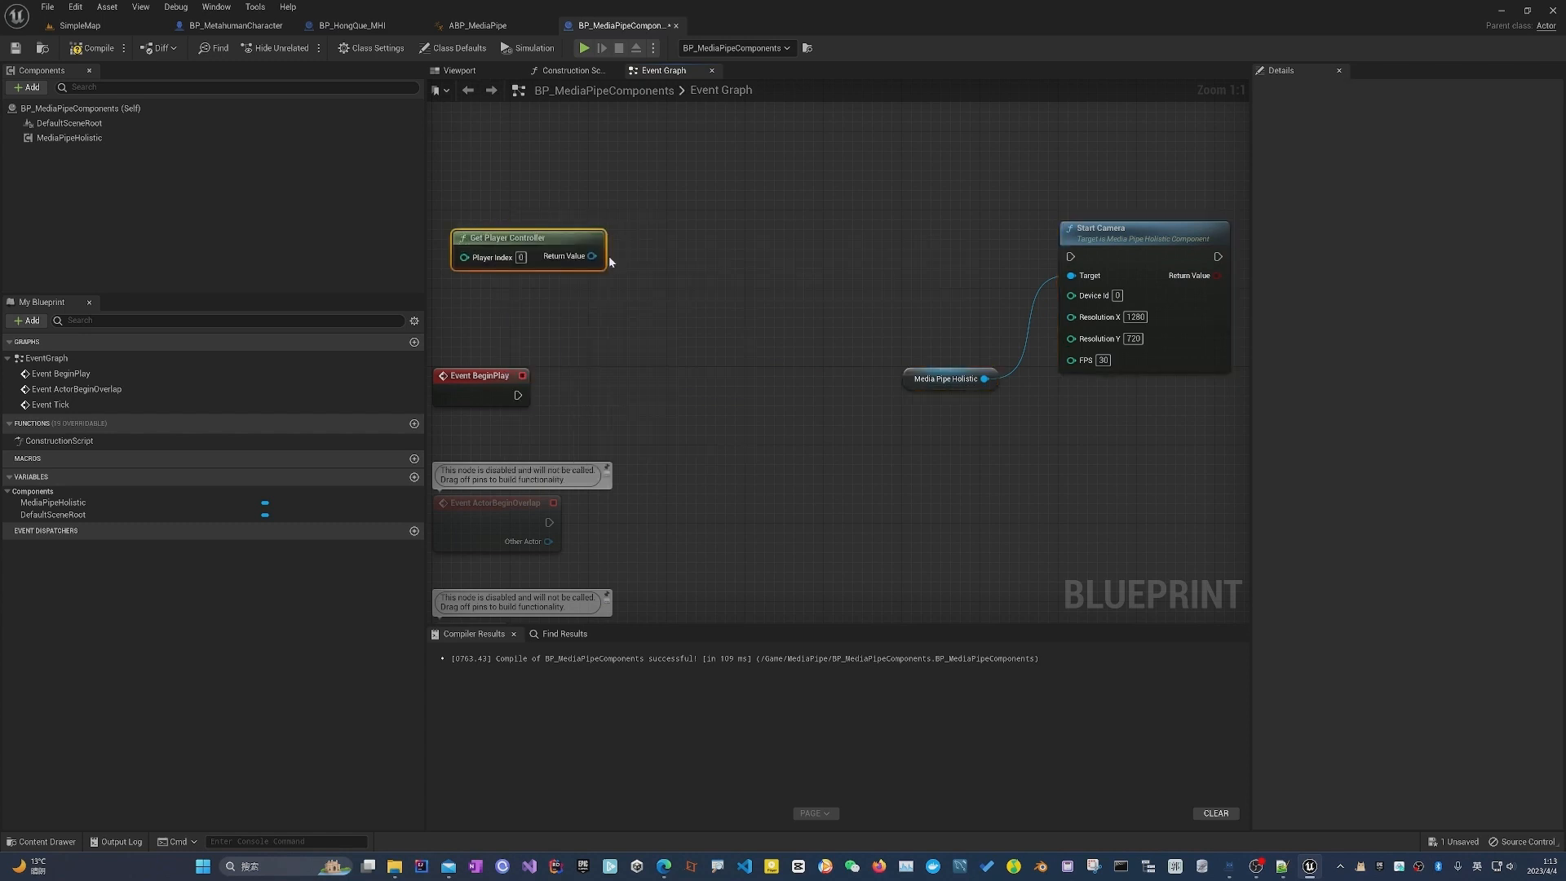
Create a Set Show Mouse Cursor node from the player controller, enable it, and run it from Event BeginPlay.
{"action": "left_click_drag", "start_coordinate": [592, 256], "coordinate": [708, 256]}
{"action": "type", "text": "setsho"}
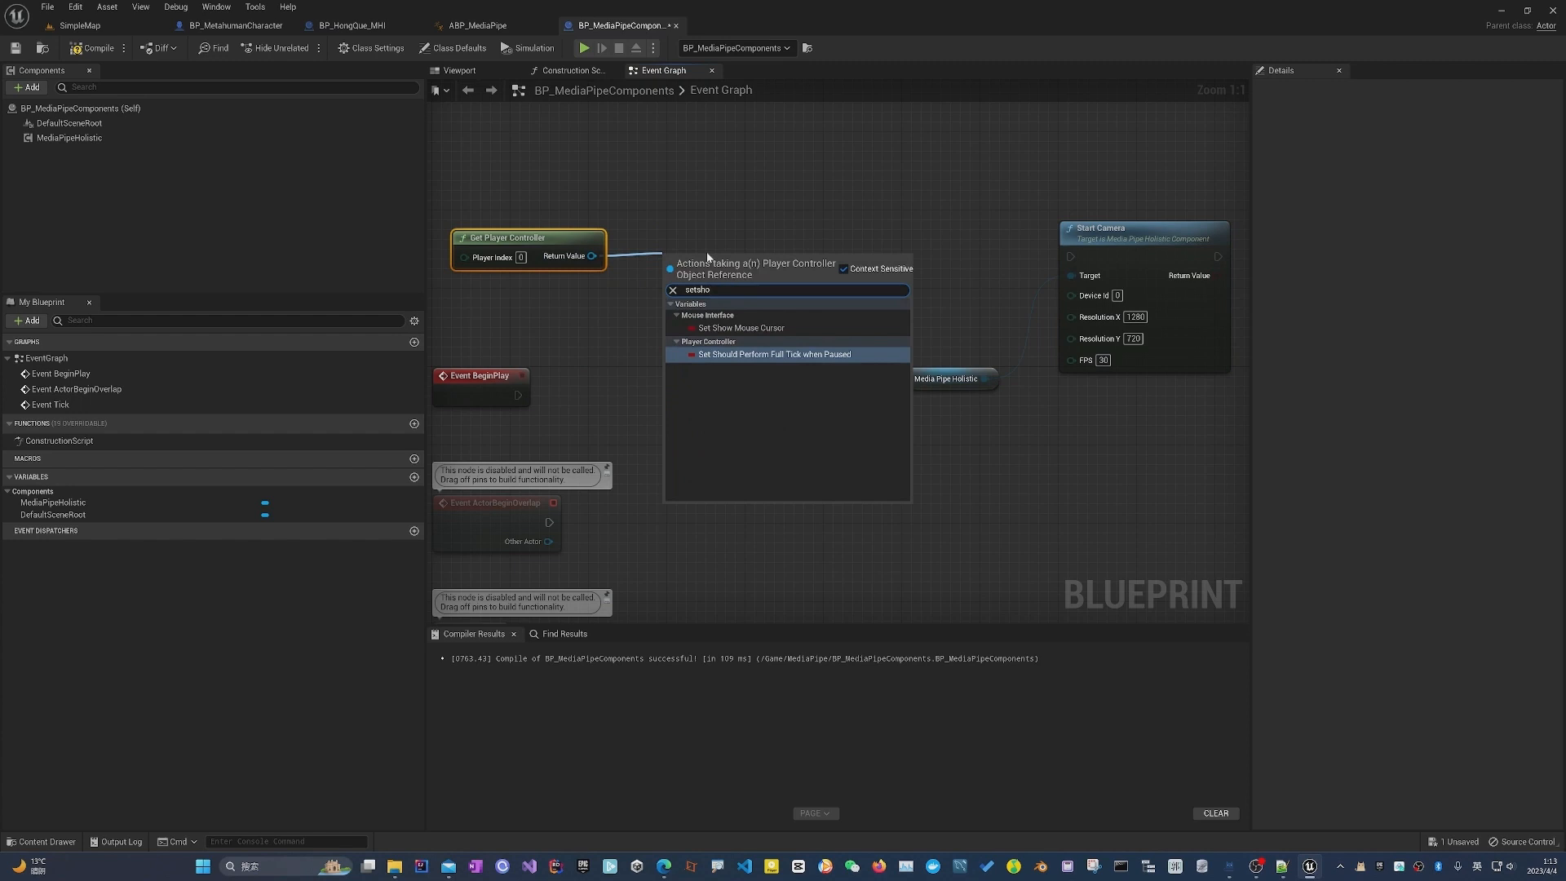
{"action": "key", "text": "Up"}
{"action": "key", "text": "Return"}
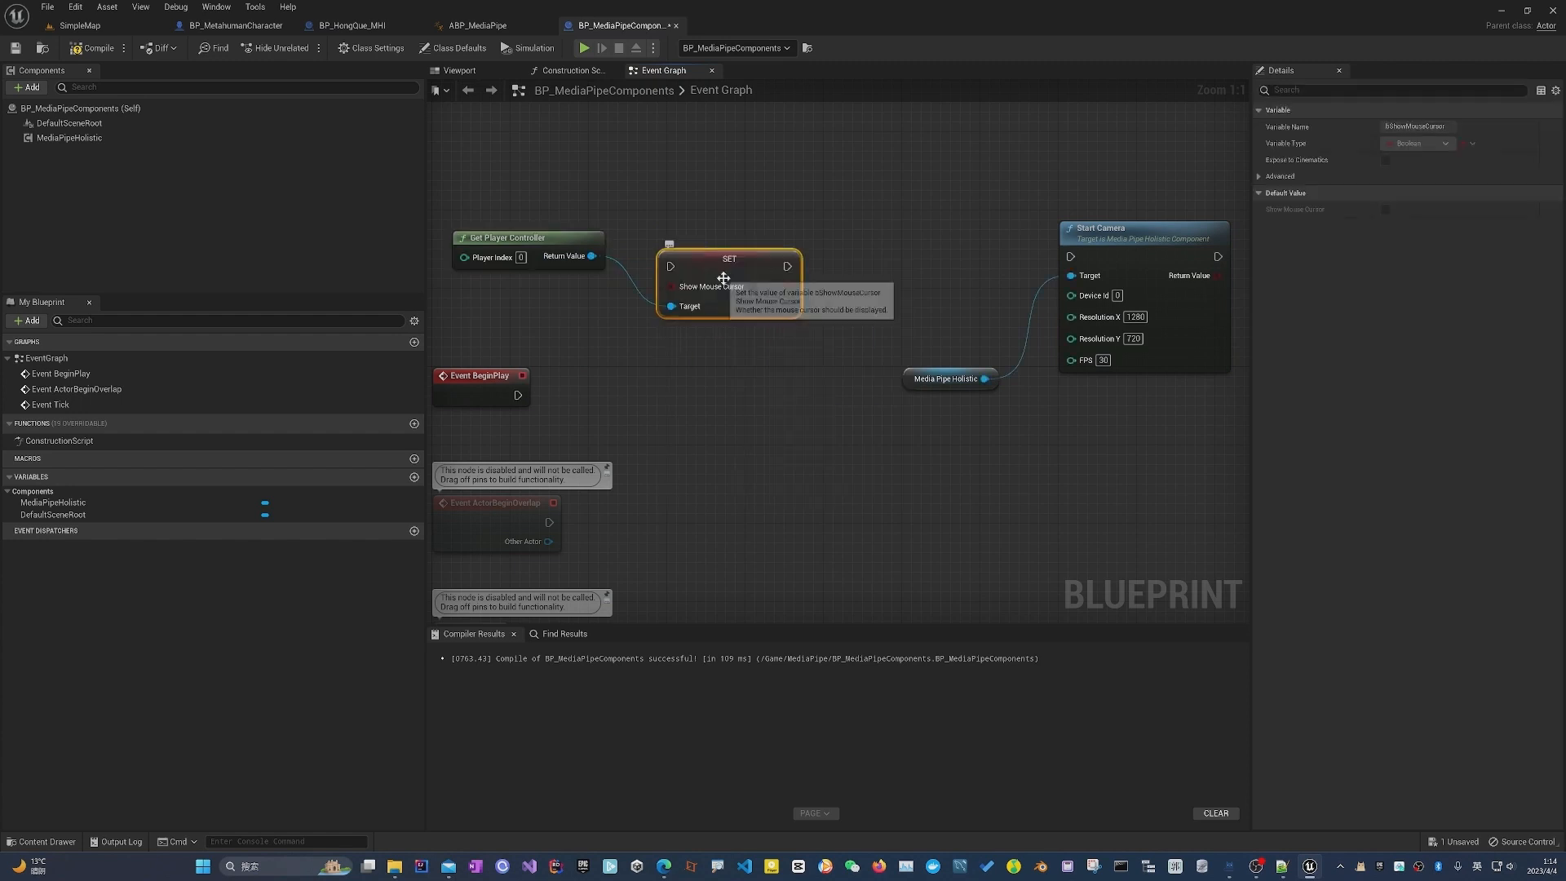
{"action": "left_click", "coordinate": [753, 287]}
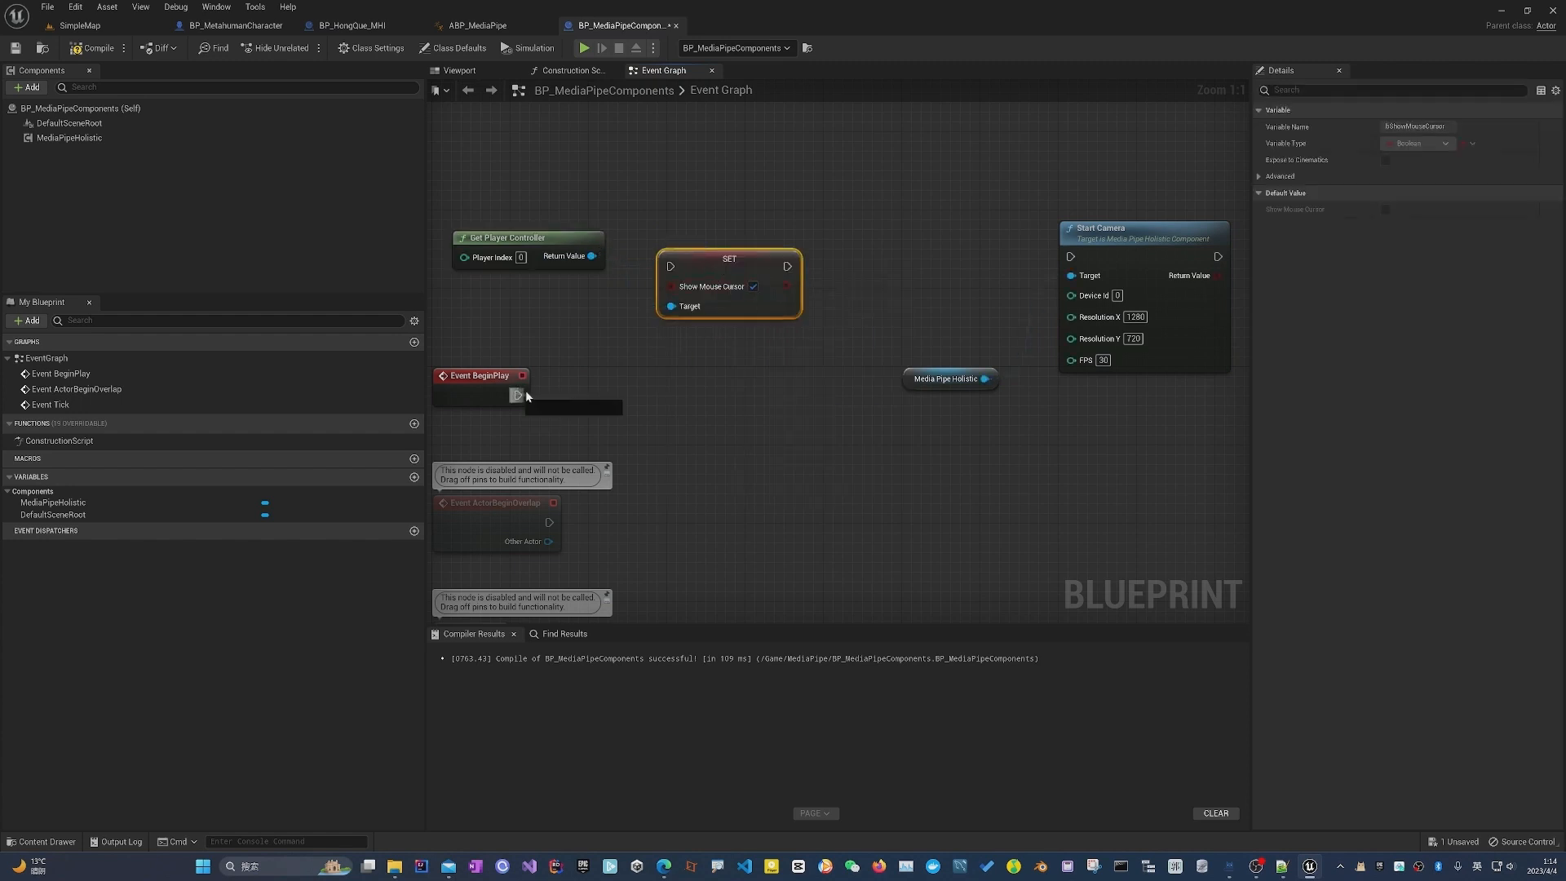
{"action": "left_click_drag", "start_coordinate": [518, 394], "coordinate": [670, 266]}
Rearrange the graph so Event BeginPlay, the cursor SET node and Start Camera form a row with their input references below.
{"action": "left_click_drag", "start_coordinate": [927, 194], "coordinate": [1085, 408]}
{"action": "left_click_drag", "start_coordinate": [1109, 232], "coordinate": [902, 261]}
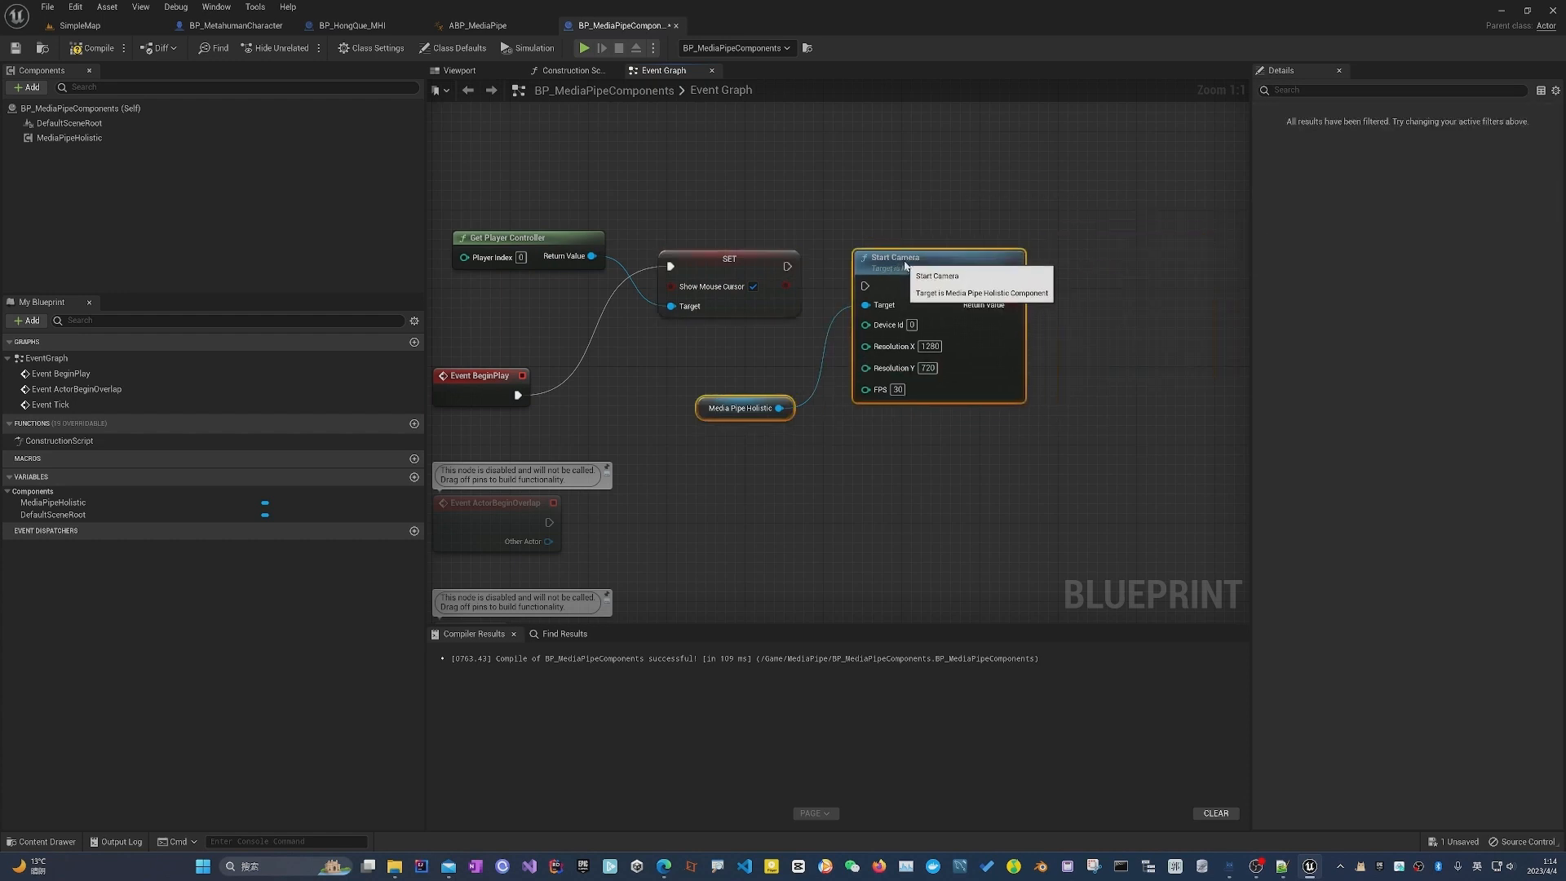
{"action": "left_click_drag", "start_coordinate": [567, 243], "coordinate": [614, 429]}
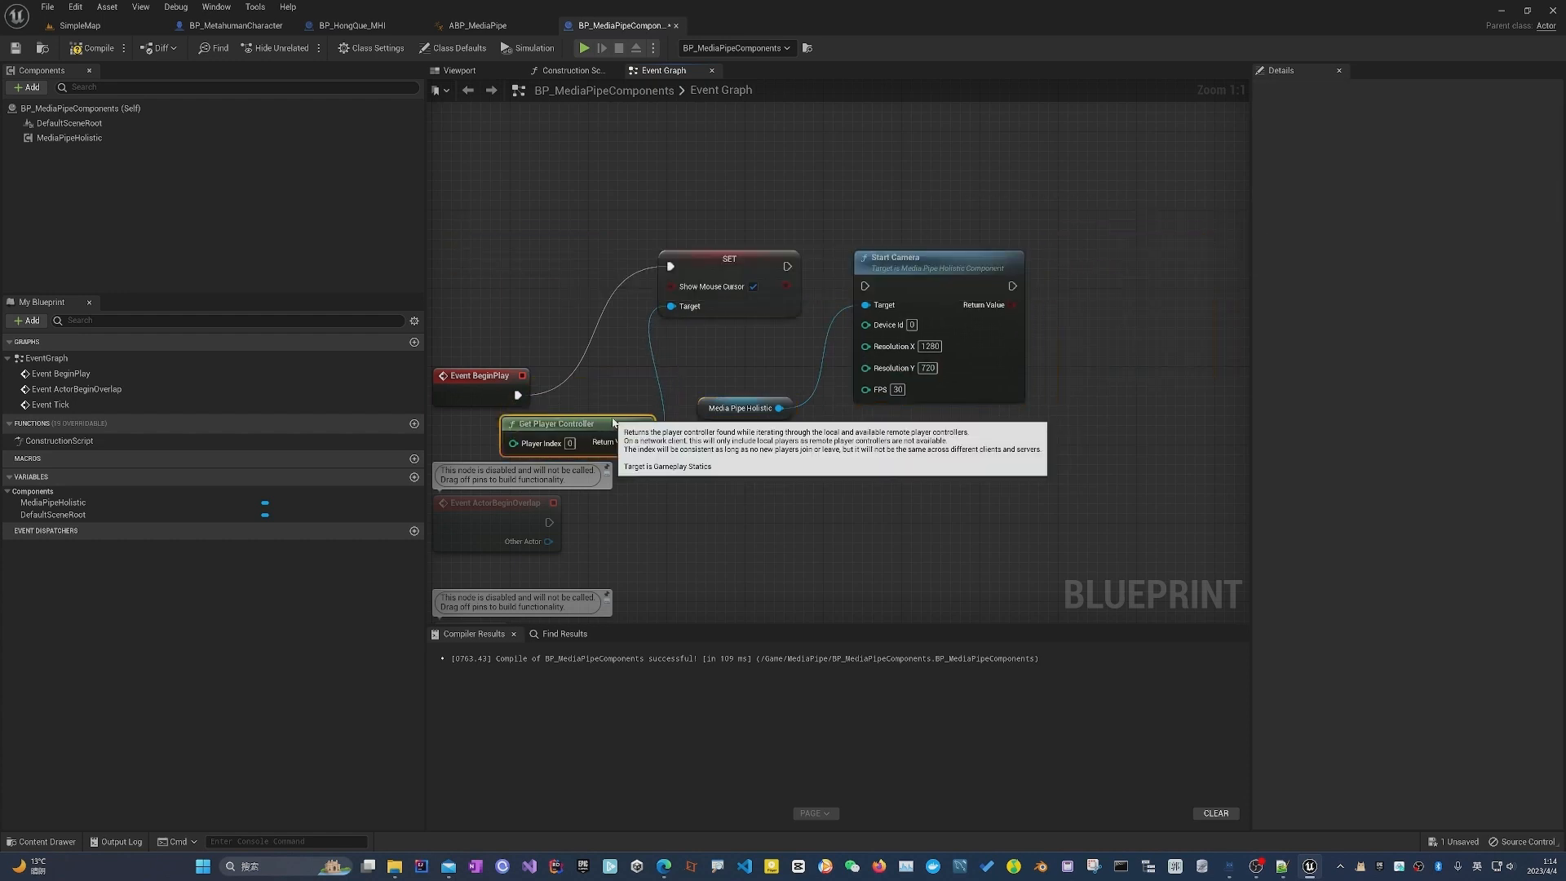
{"action": "left_click", "coordinate": [938, 257]}
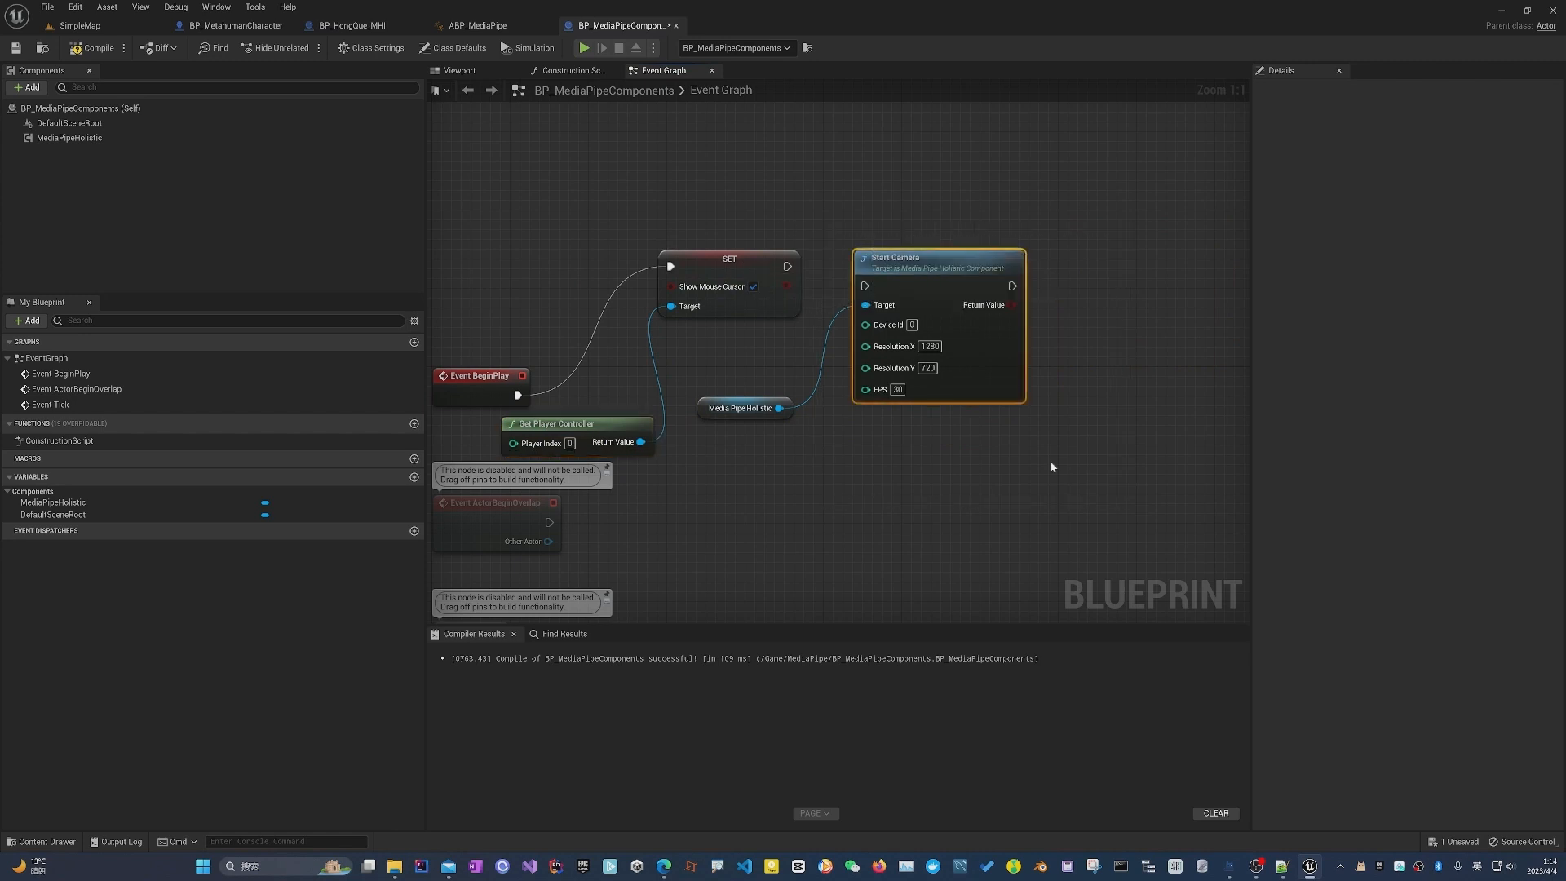
{"action": "left_click_drag", "start_coordinate": [612, 390], "coordinate": [717, 433], "text": "shift"}
{"action": "left_click", "coordinate": [617, 423], "text": "ctrl"}
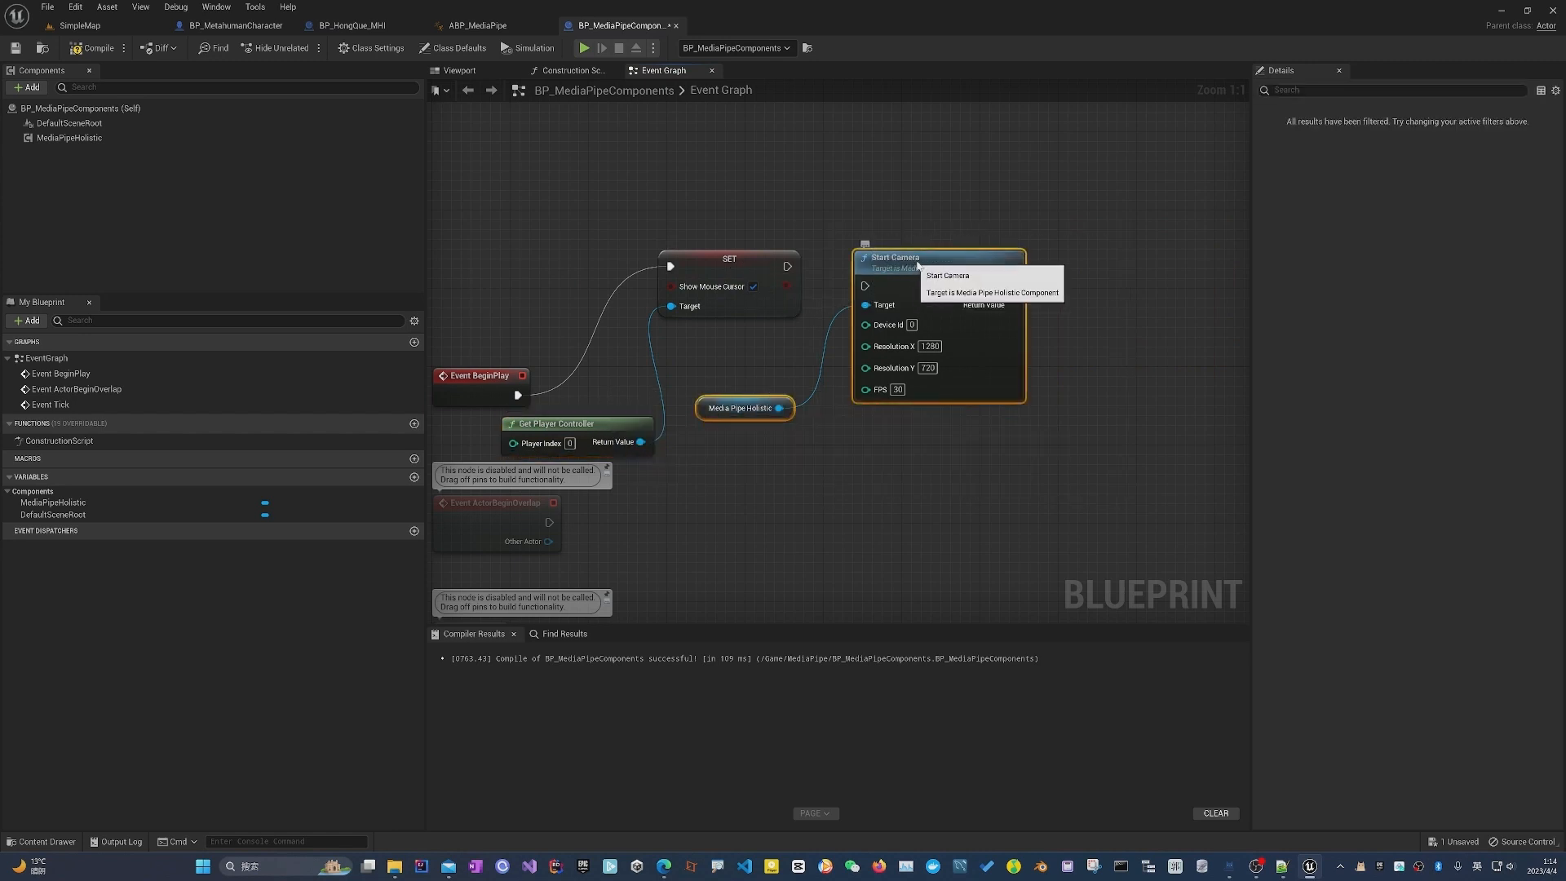
{"action": "left_click_drag", "start_coordinate": [910, 279], "coordinate": [1048, 279]}
{"action": "left_click_drag", "start_coordinate": [768, 261], "coordinate": [865, 261]}
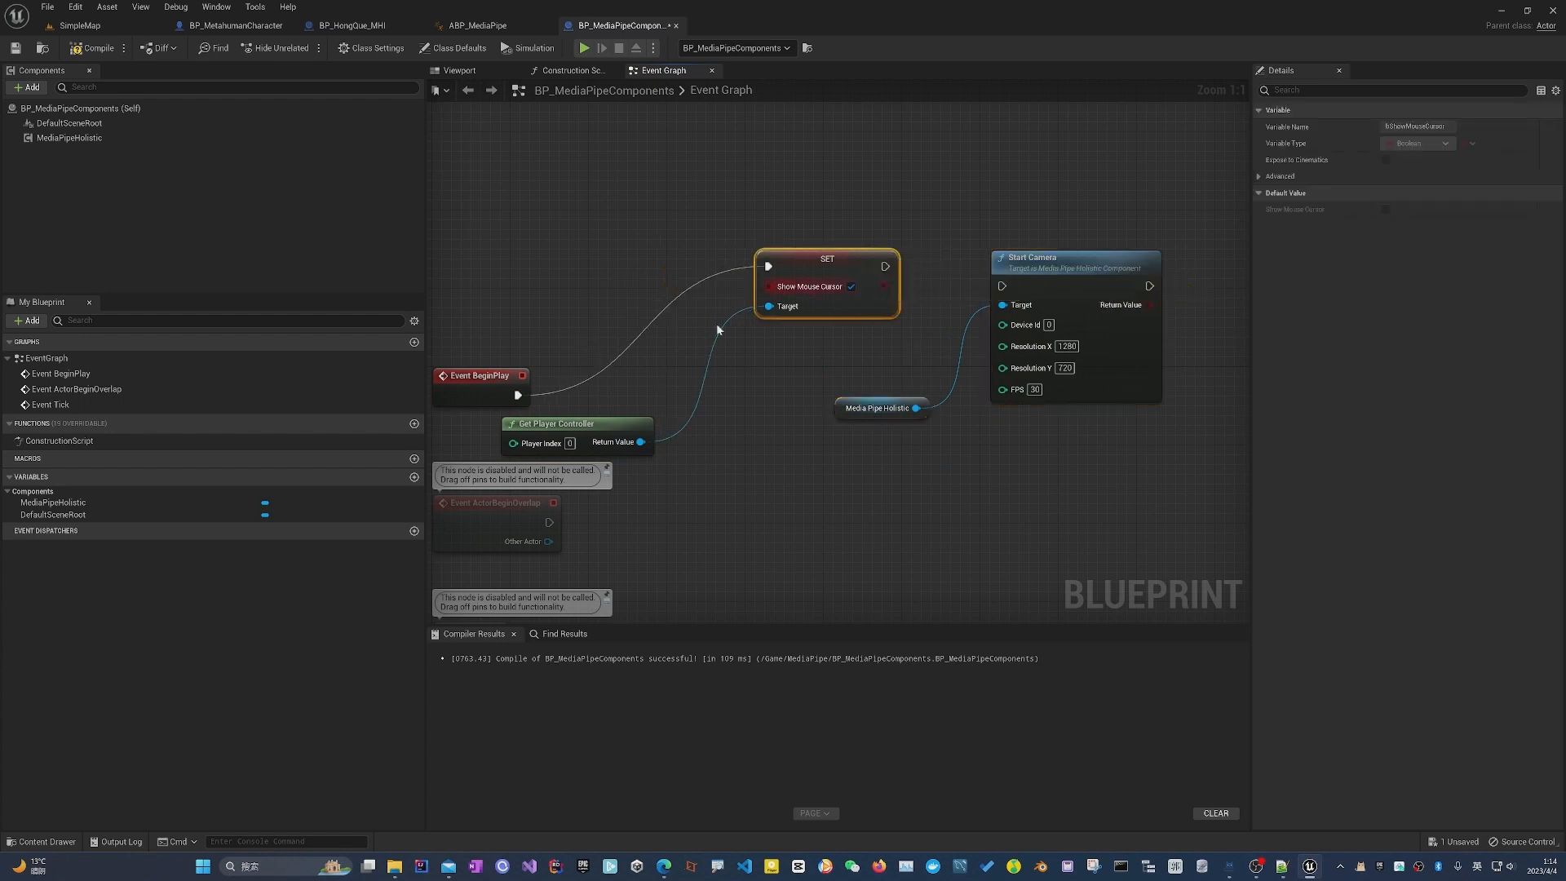
{"action": "left_click_drag", "start_coordinate": [608, 419], "coordinate": [687, 379]}
{"action": "left_click_drag", "start_coordinate": [517, 374], "coordinate": [546, 246]}
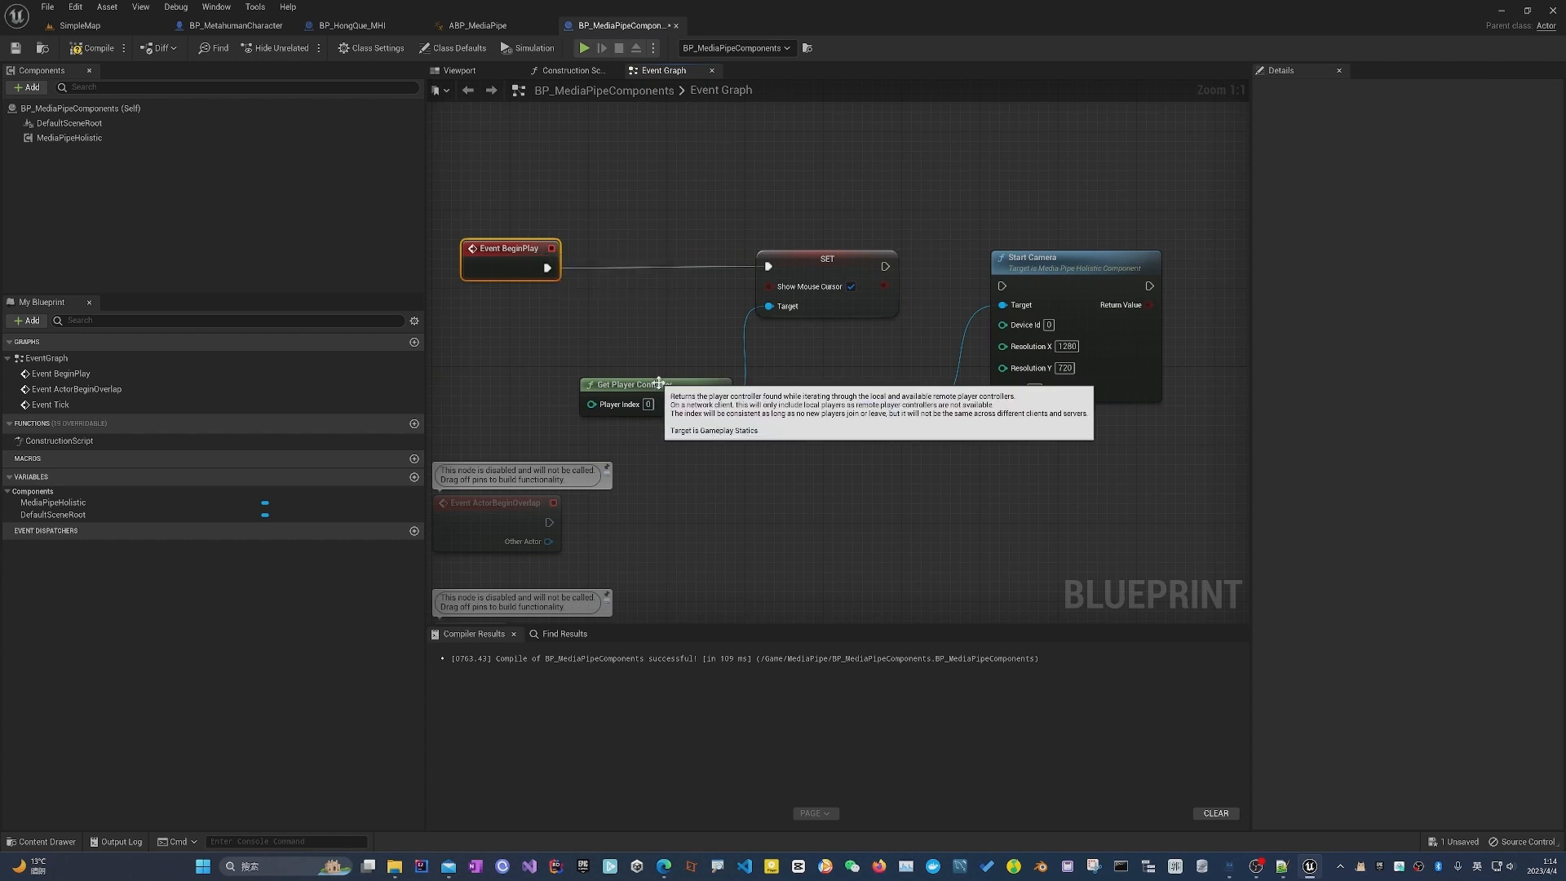
{"action": "left_click_drag", "start_coordinate": [659, 385], "coordinate": [639, 308]}
{"action": "right_click_drag", "start_coordinate": [701, 359], "coordinate": [631, 368]}
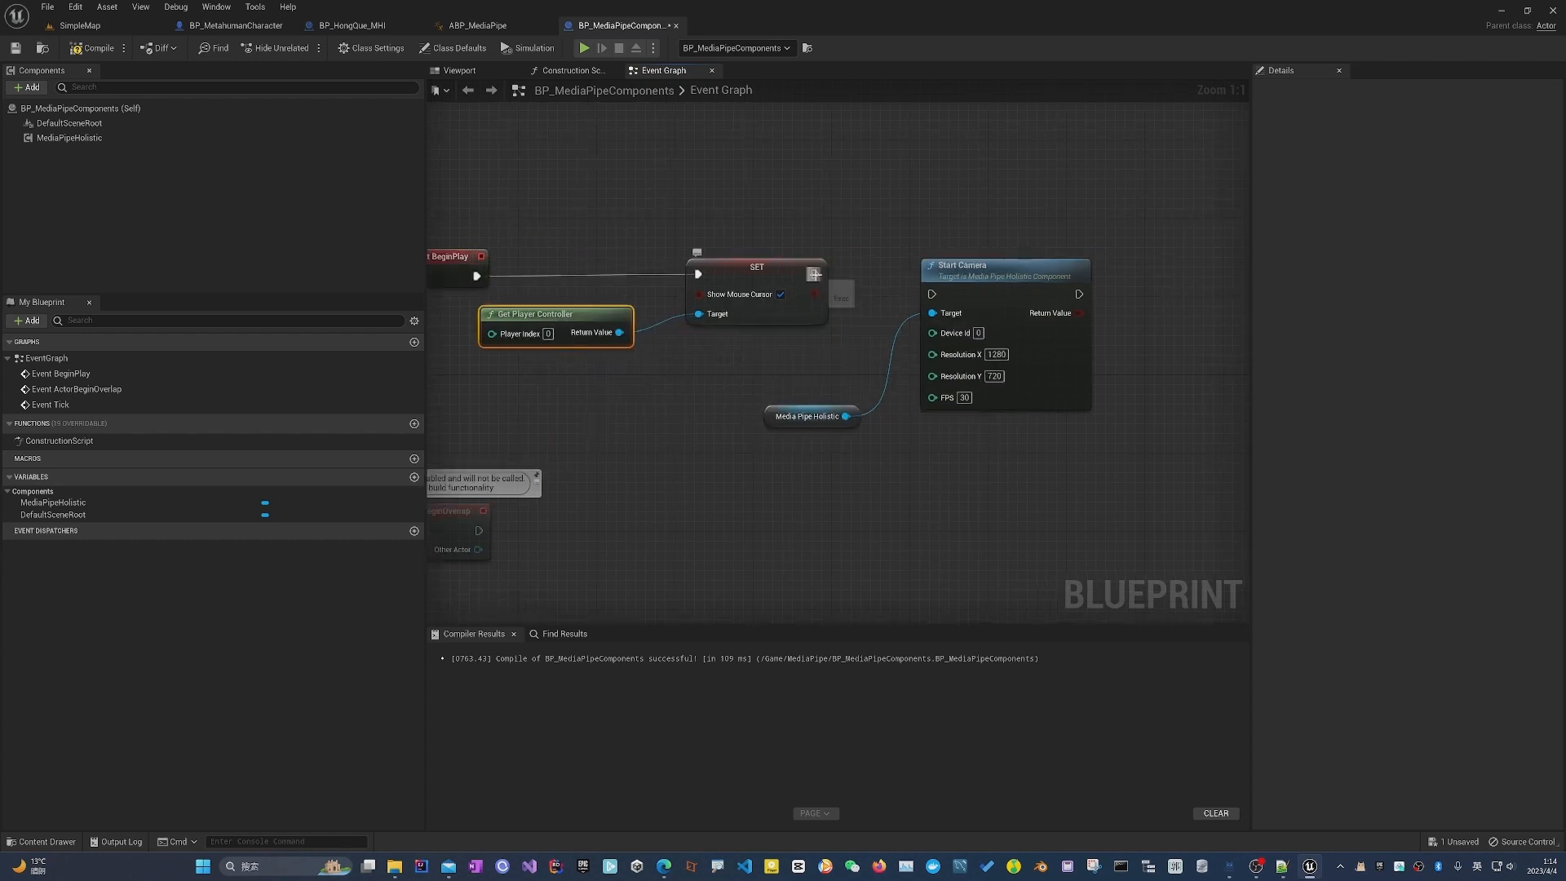
Connect the cursor SET node's execution output to Start Camera, align the node, then save and compile the blueprint.
{"action": "left_click_drag", "start_coordinate": [814, 274], "coordinate": [957, 253]}
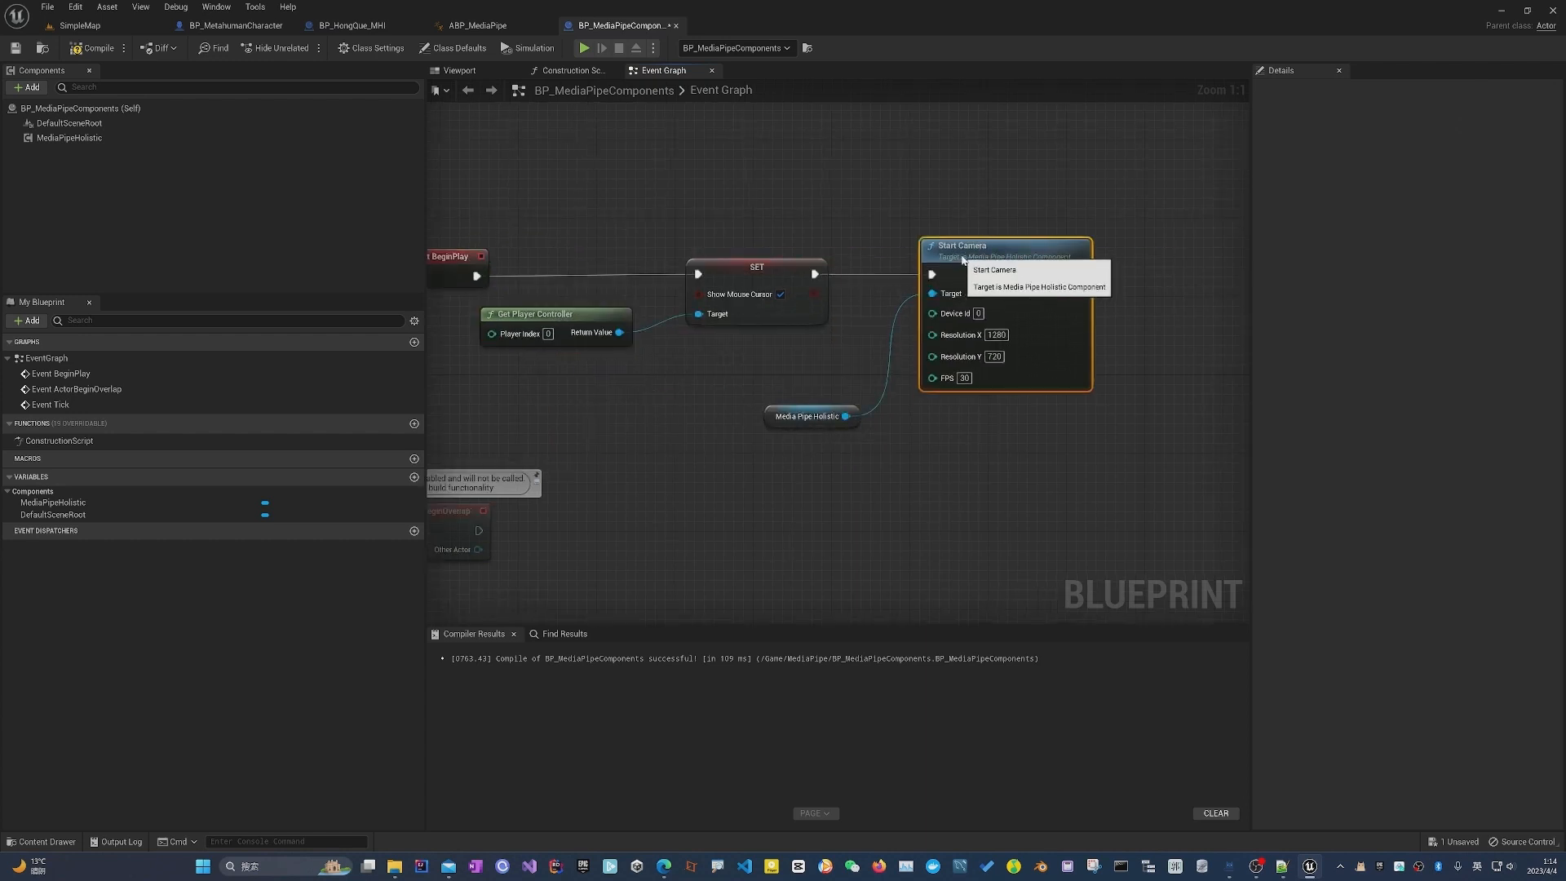
{"action": "left_click", "coordinate": [976, 478]}
{"action": "key", "text": "ctrl+s"}
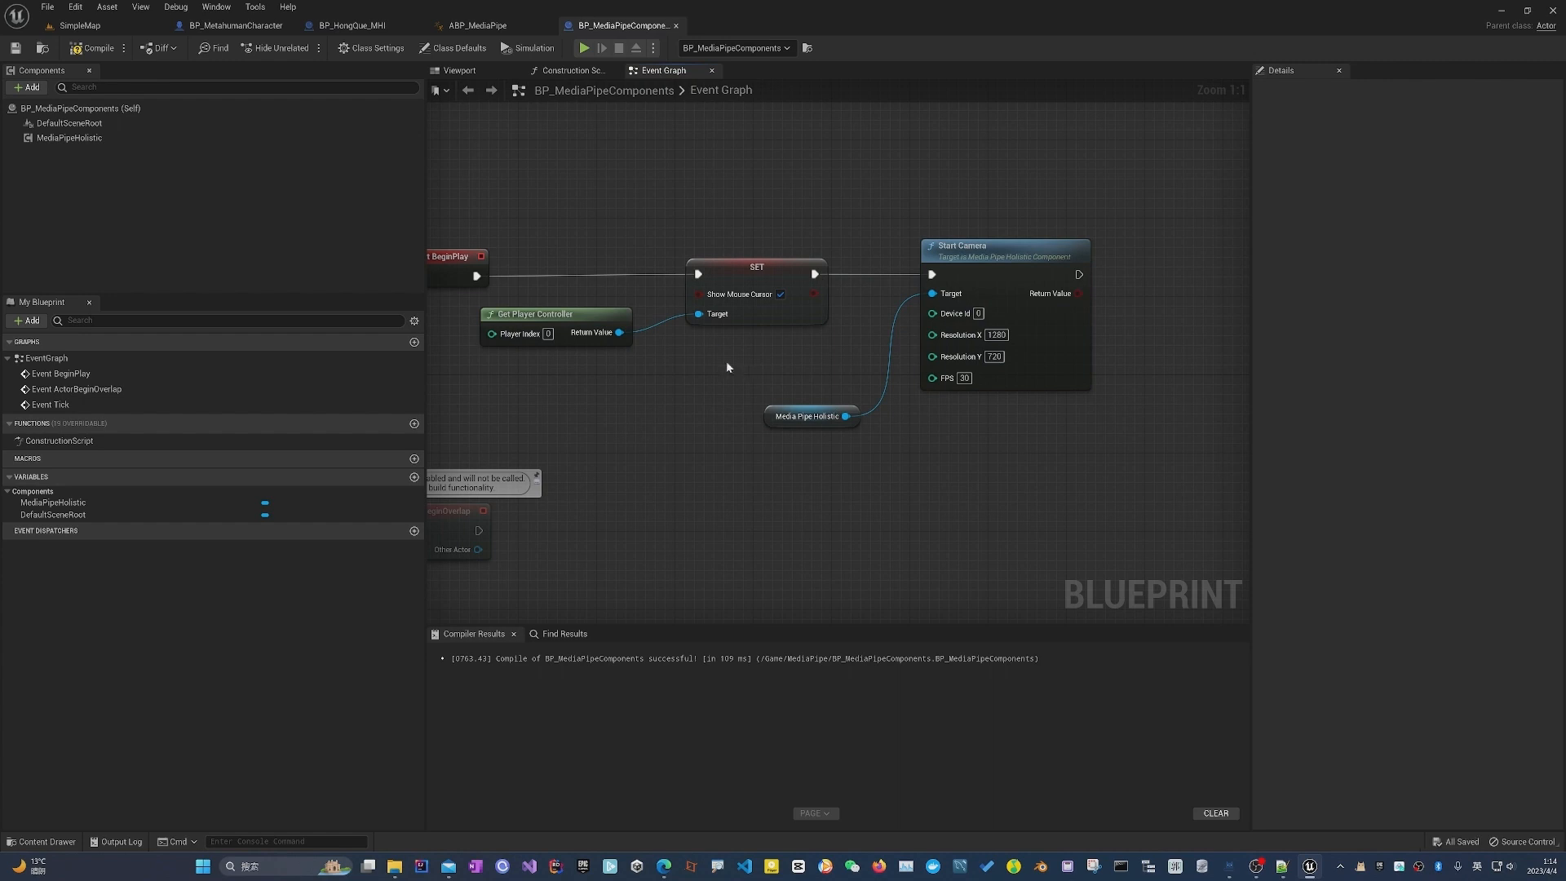
{"action": "left_click", "coordinate": [93, 47]}
Play SimpleMap in the editor, view the motion-captured character from several distances and heights, and stop the session.
{"action": "left_click", "coordinate": [80, 26]}
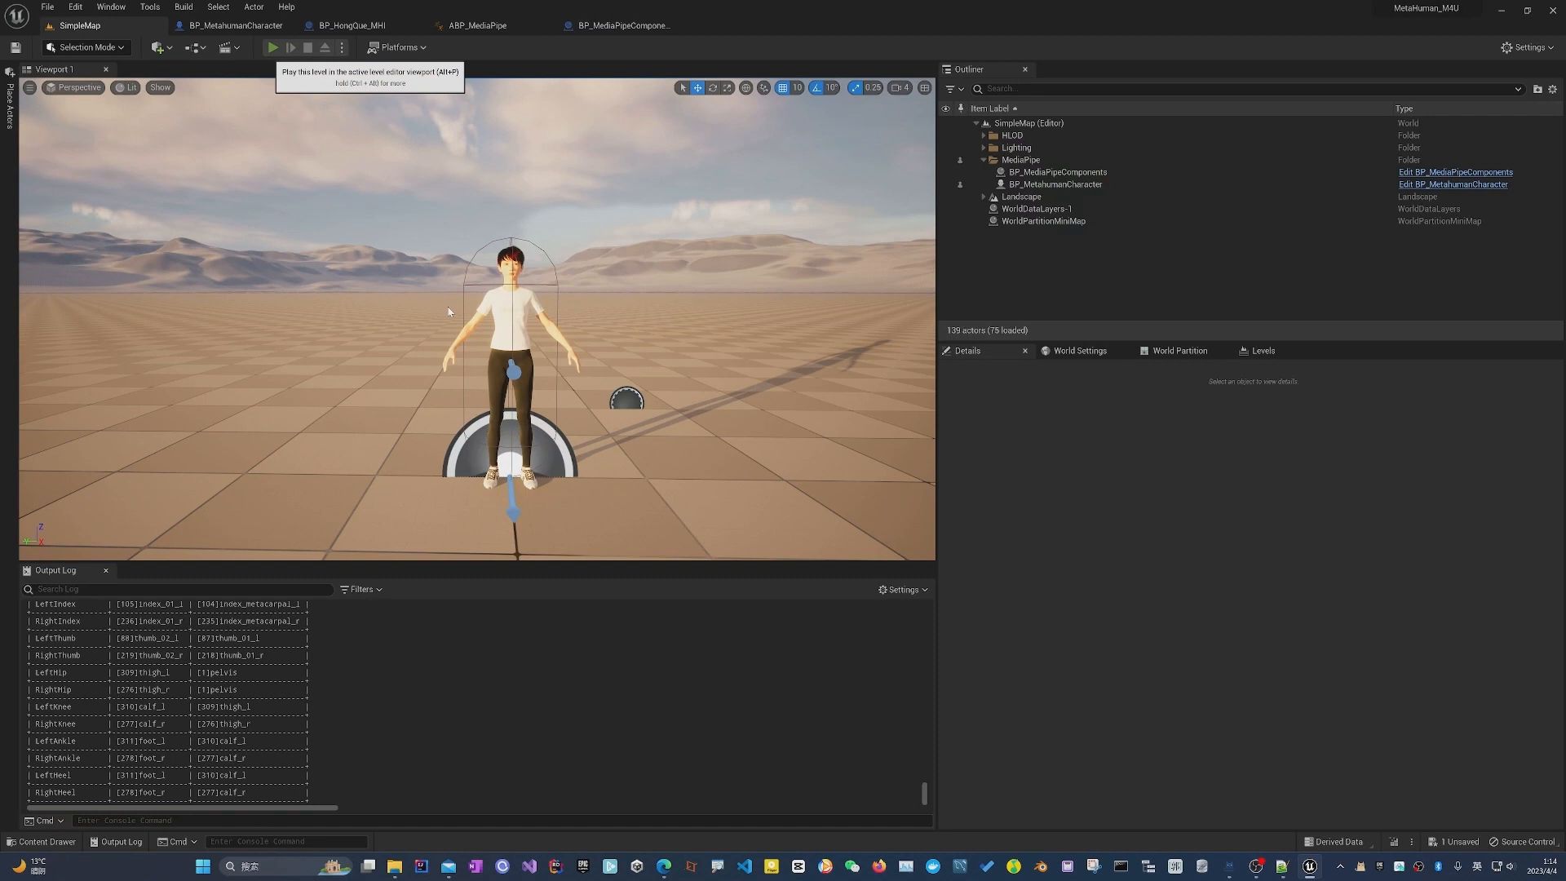
{"action": "key", "text": "alt+p"}
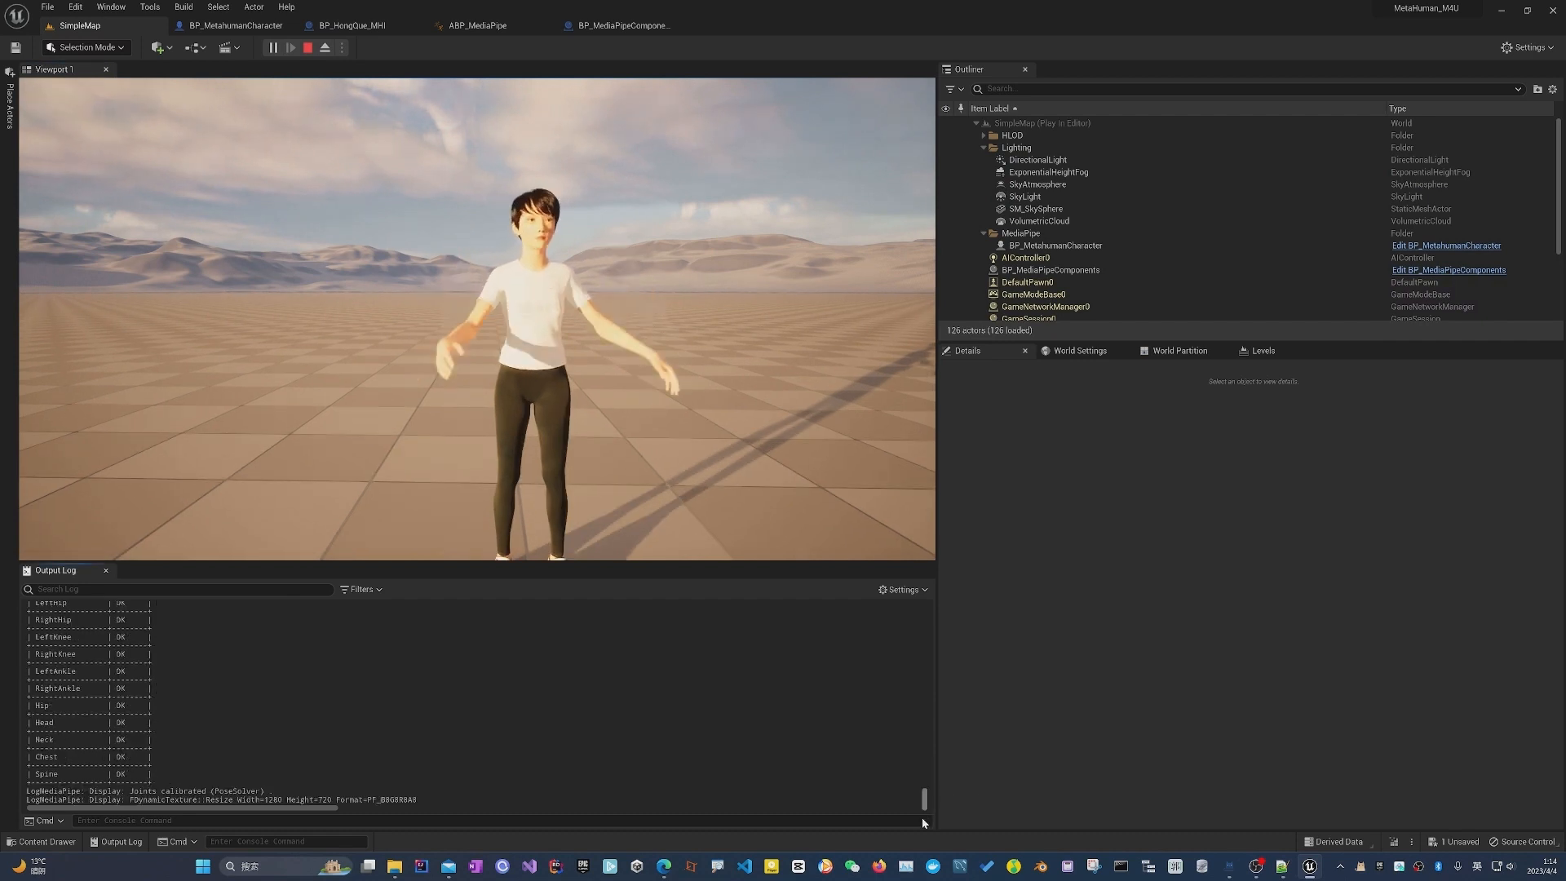
{"action": "key", "text": "s"}
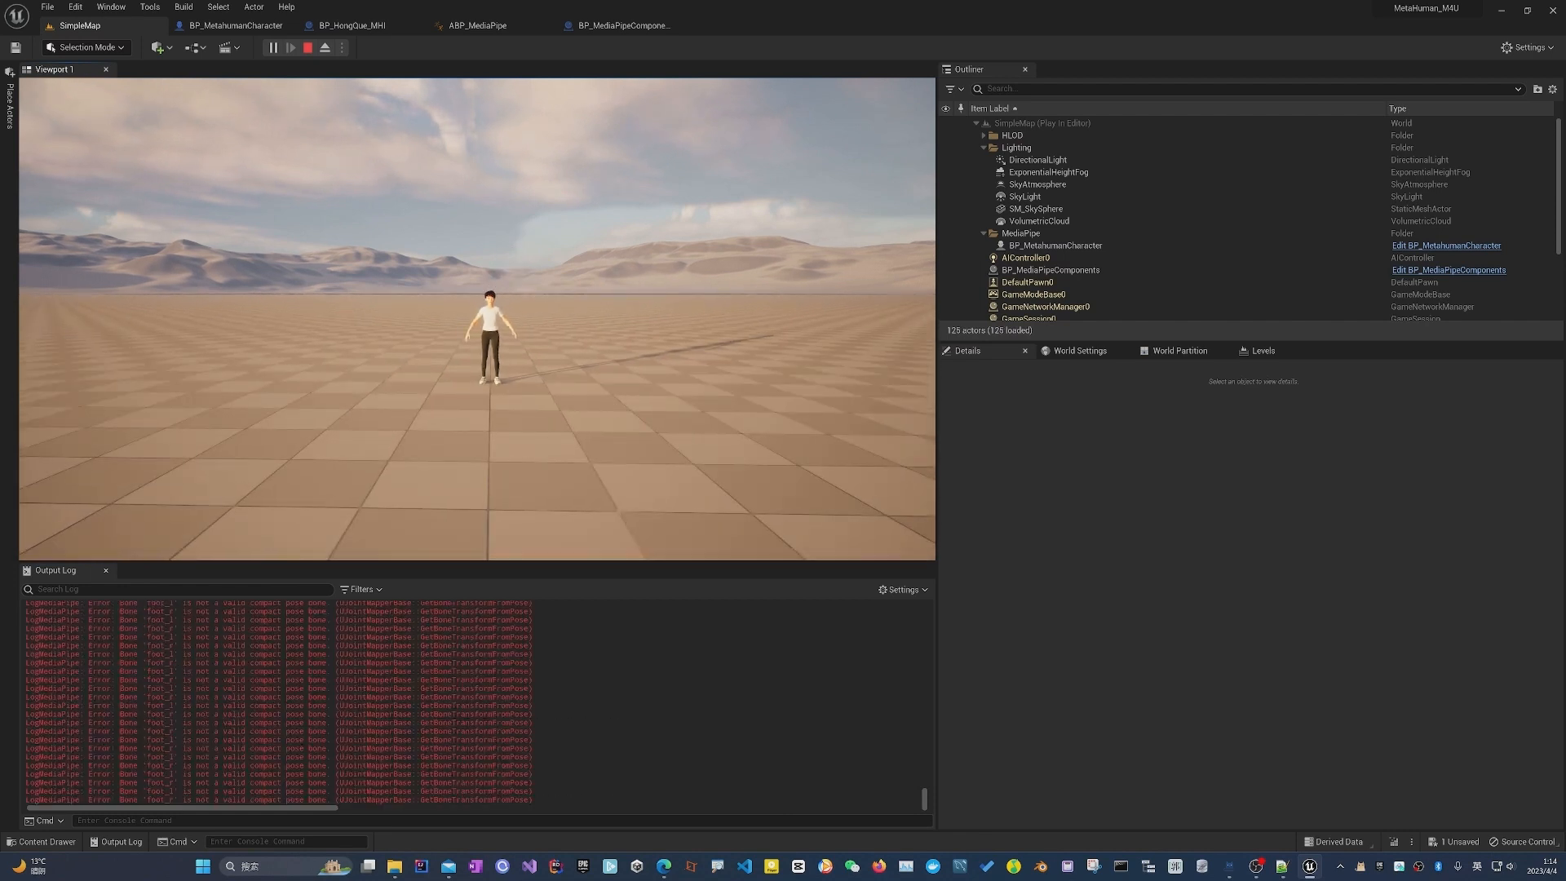
{"action": "key", "text": "q"}
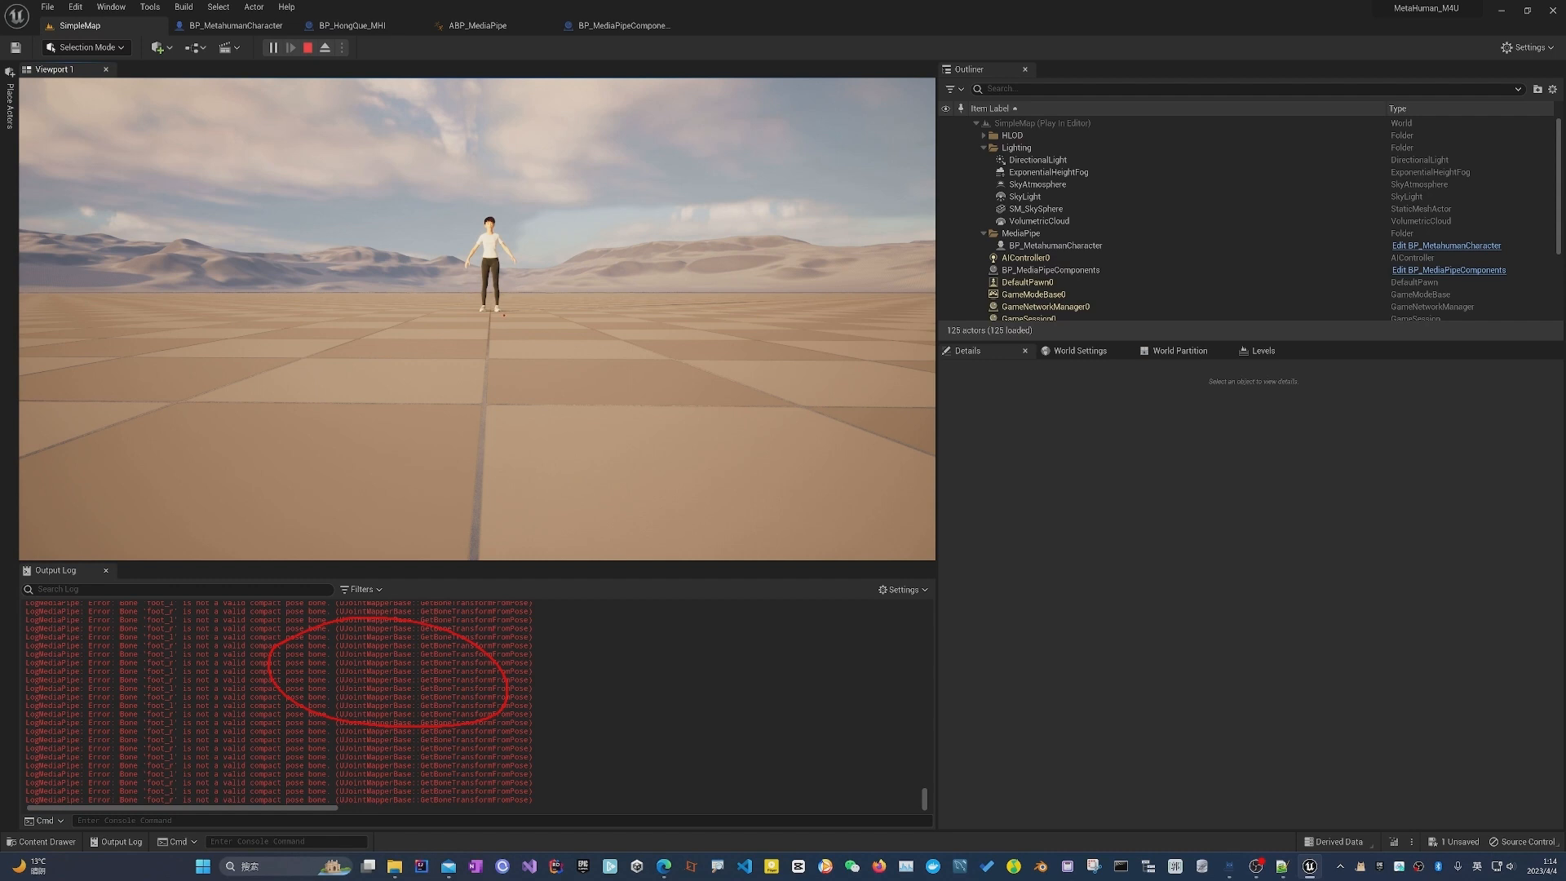
{"action": "key", "text": "e"}
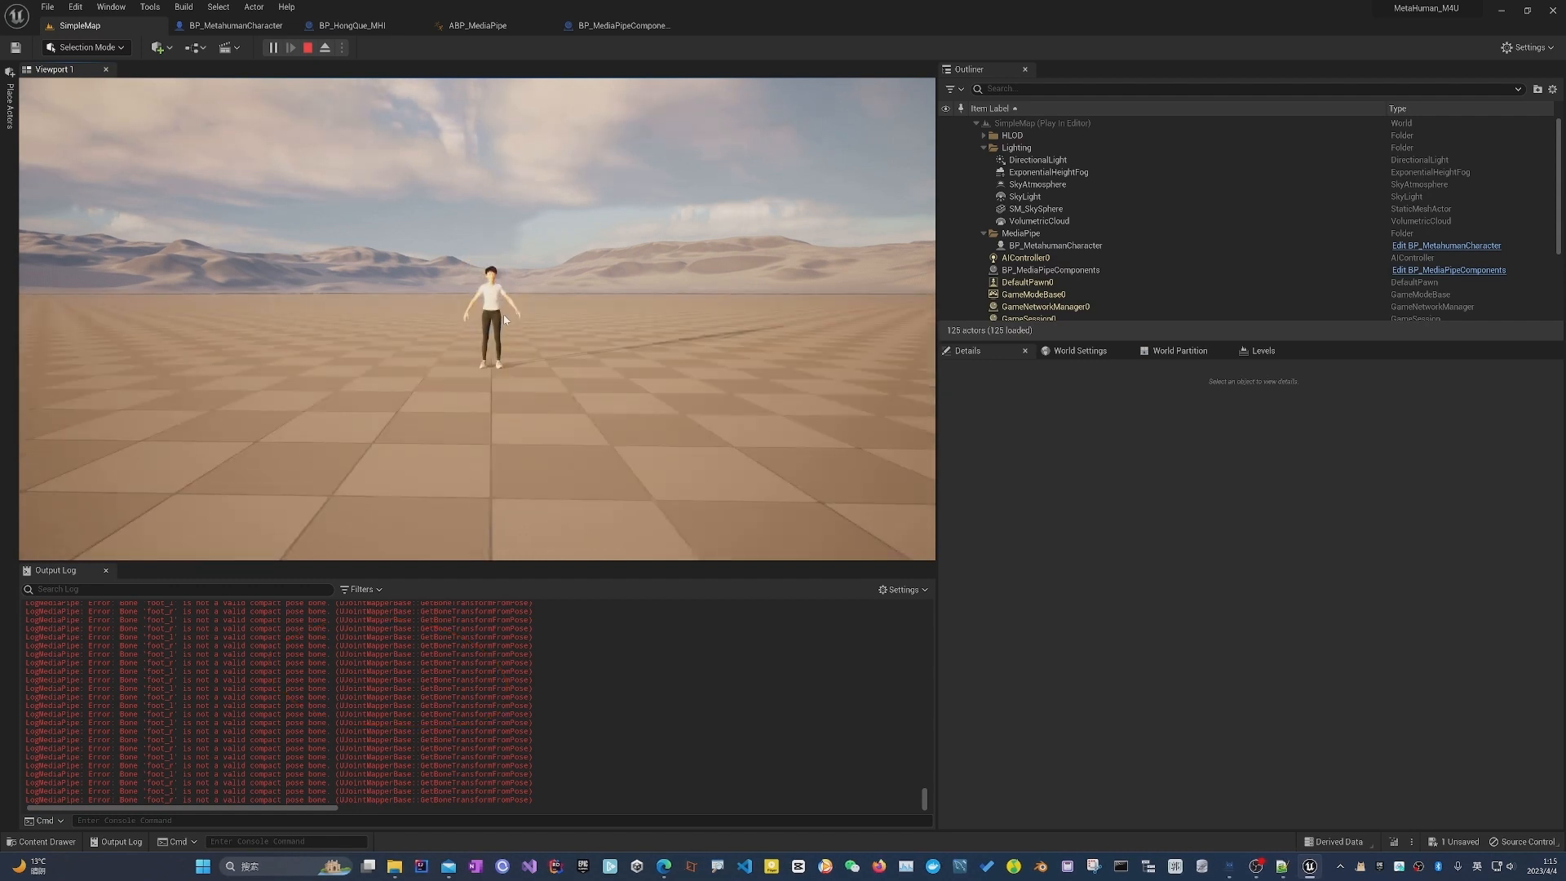
{"action": "key", "text": "w"}
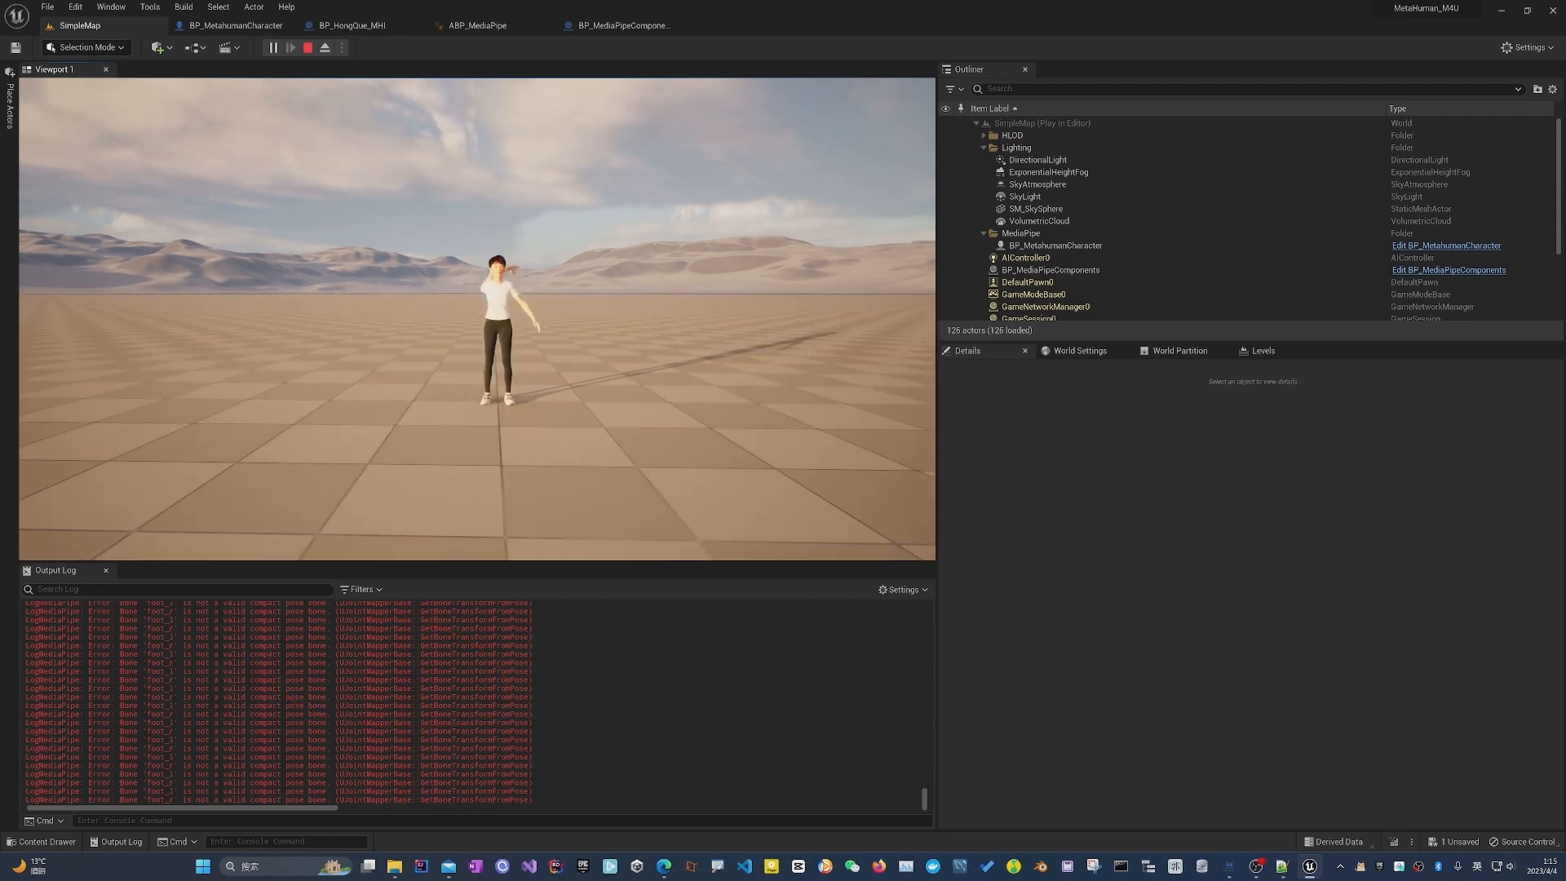
{"action": "key", "text": "q"}
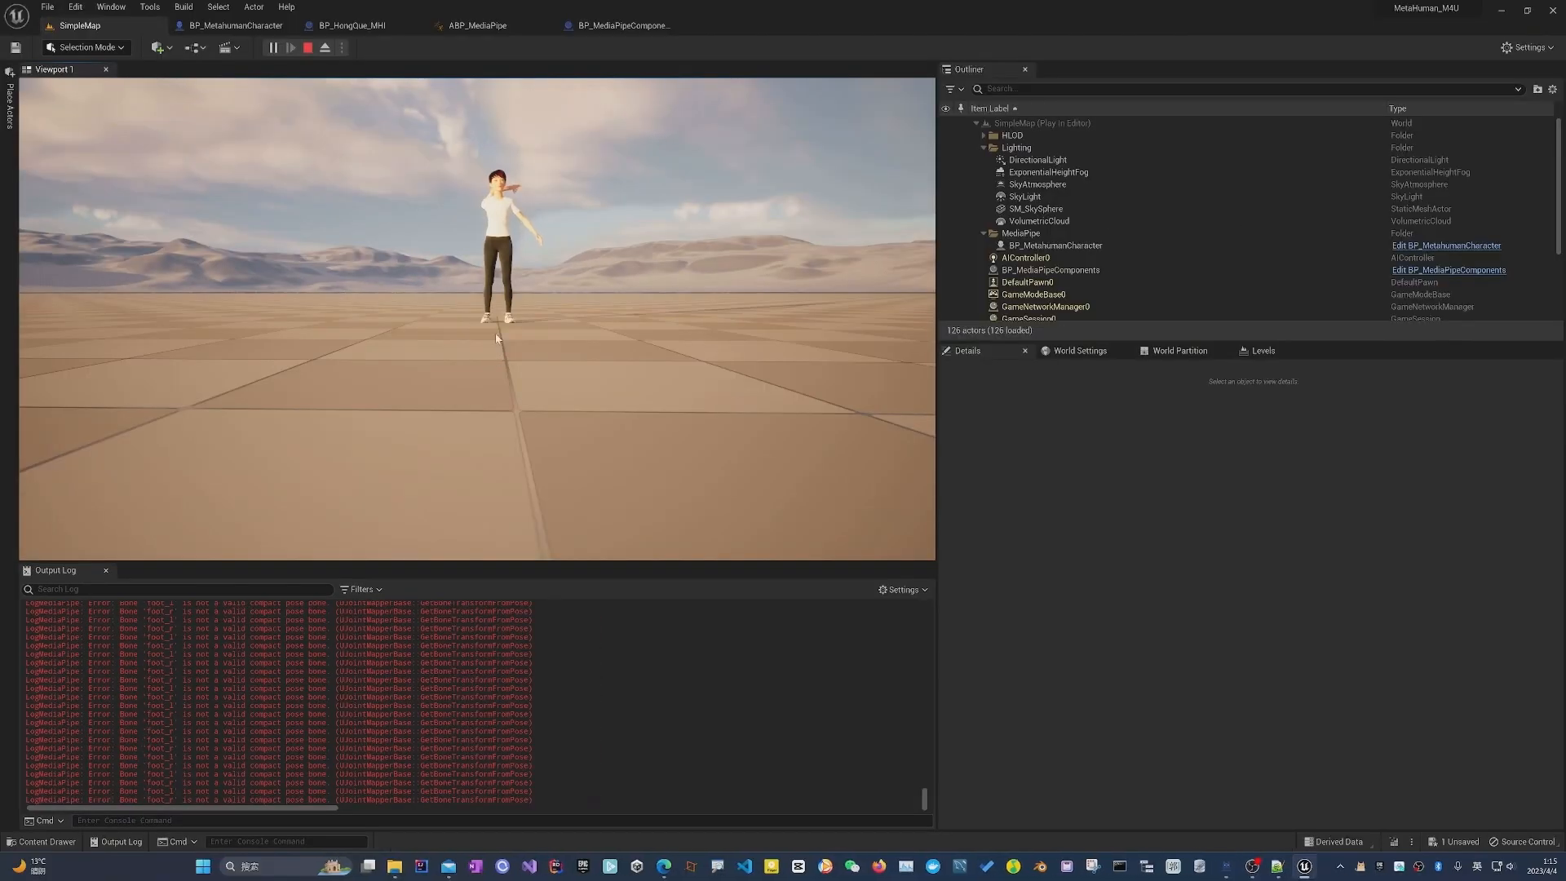
{"action": "key", "text": "shift+Escape"}
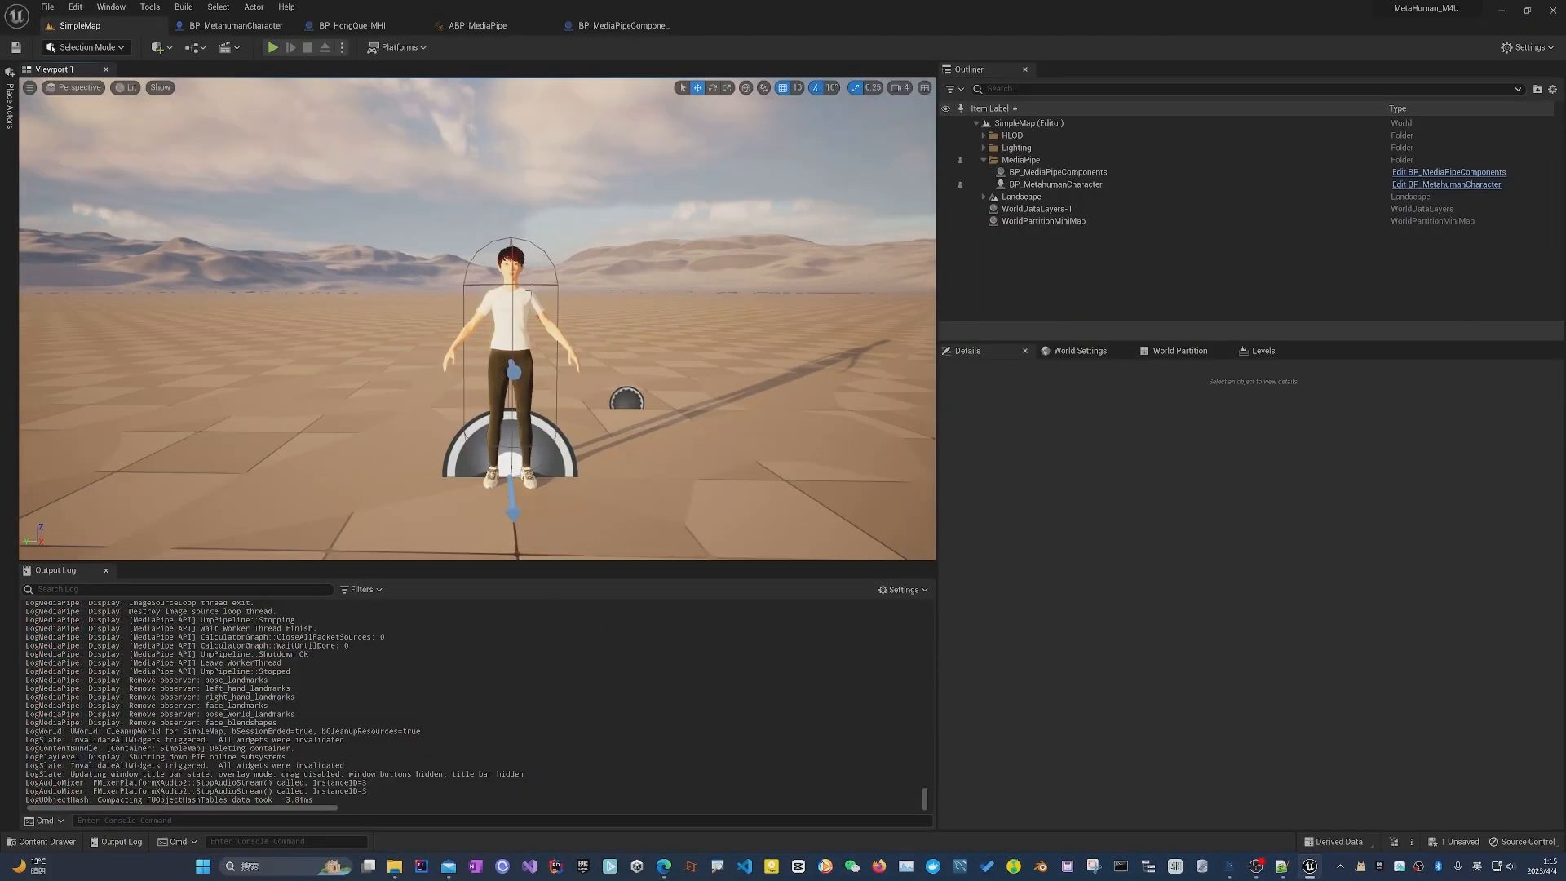
Check the output log for MediaPipe bone errors and clear the log.
{"action": "left_click_drag", "start_coordinate": [925, 801], "coordinate": [925, 765]}
{"action": "right_click", "coordinate": [652, 569]}
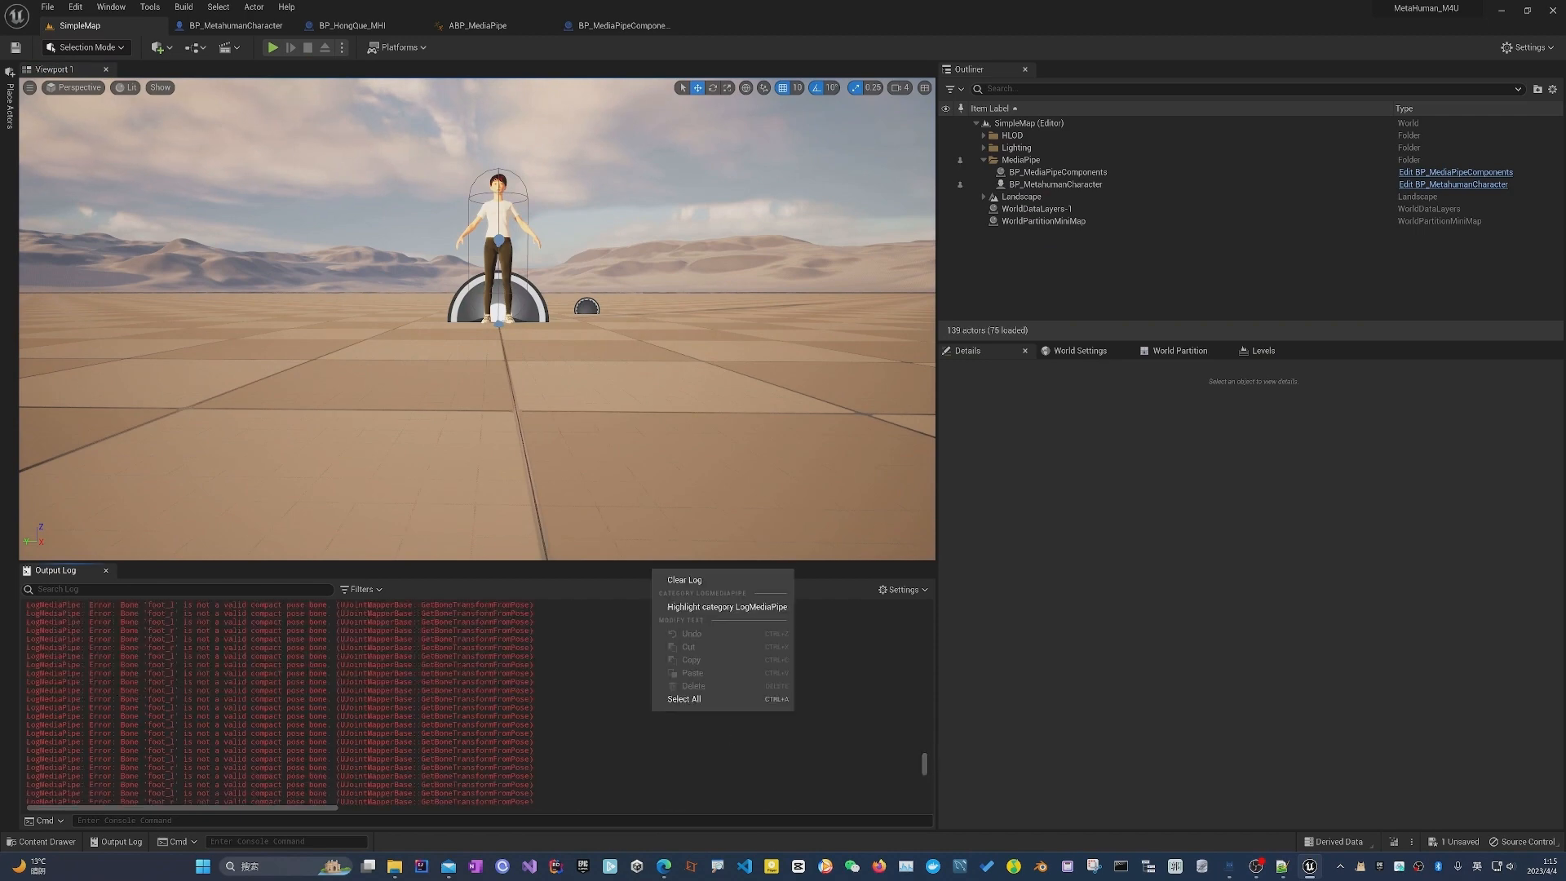
{"action": "right_click", "coordinate": [586, 672]}
{"action": "left_click", "coordinate": [619, 684]}
{"action": "key", "text": "w"}
{"action": "right_click_drag", "start_coordinate": [593, 321], "coordinate": [593, 321]}
{"action": "key", "text": "e"}
{"action": "key", "text": "w"}
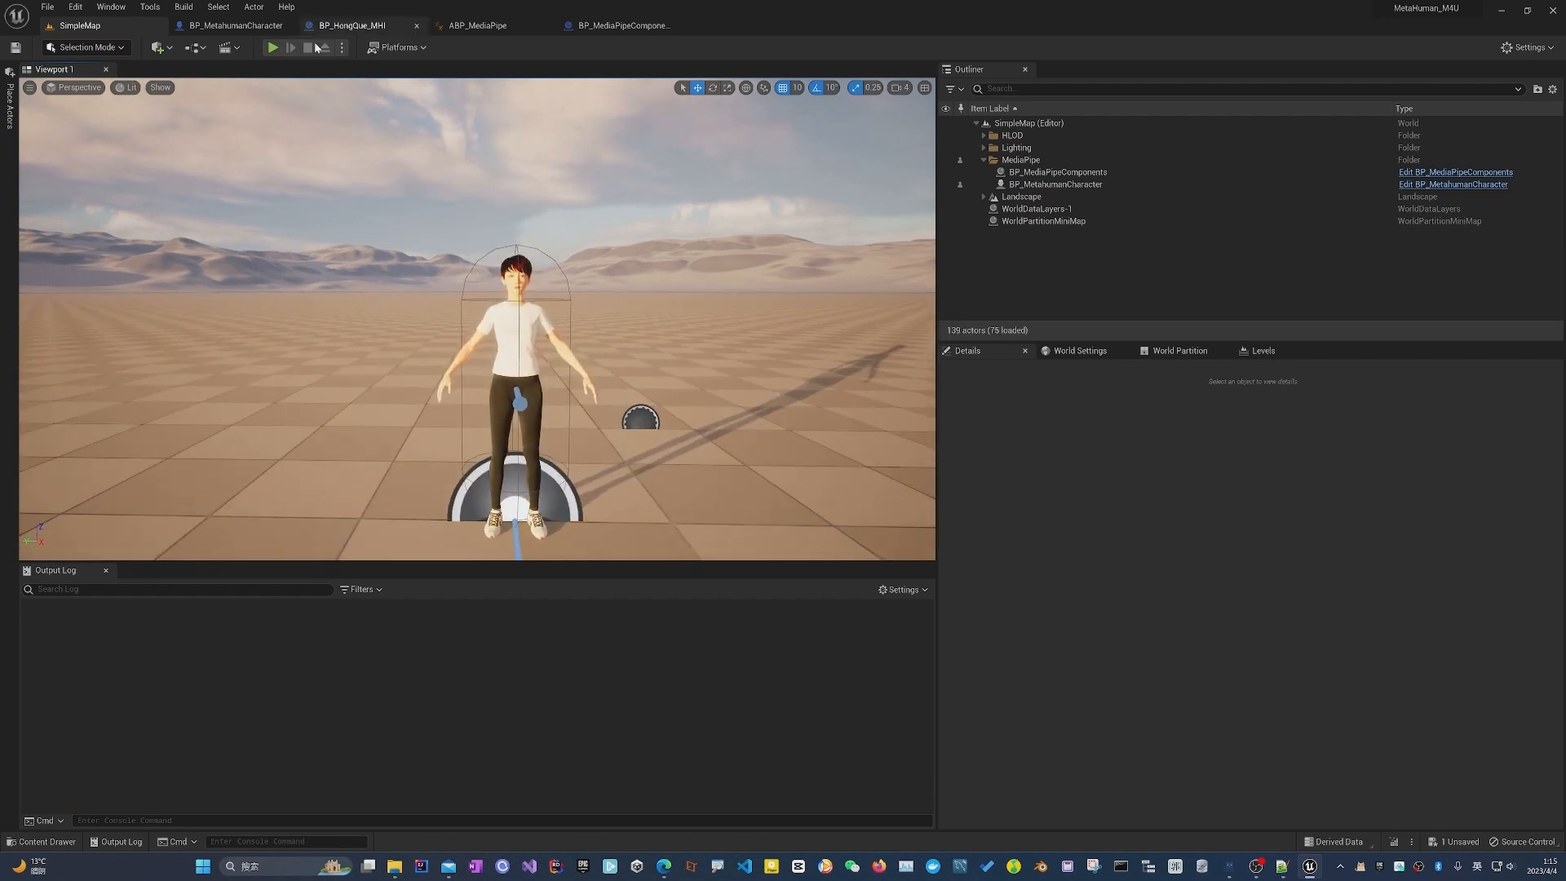
Open the f_tal_unw_body skeletal mesh assigned to the Mesh component of BP_MetahumanCharacter.
{"action": "left_click", "coordinate": [259, 27]}
{"action": "left_click", "coordinate": [85, 136]}
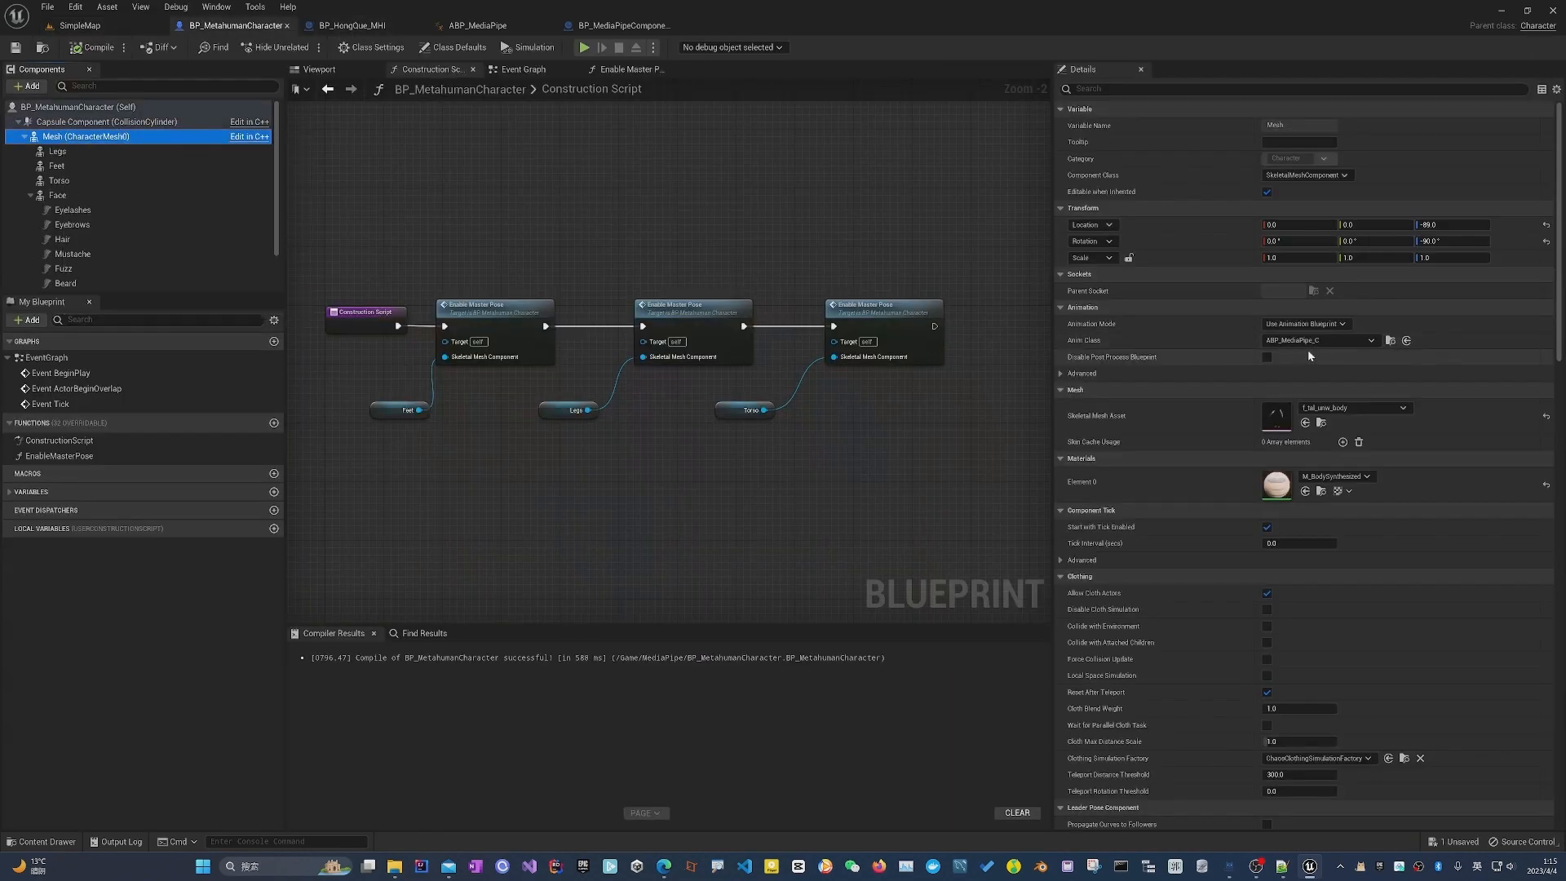
{"action": "left_click", "coordinate": [1389, 341]}
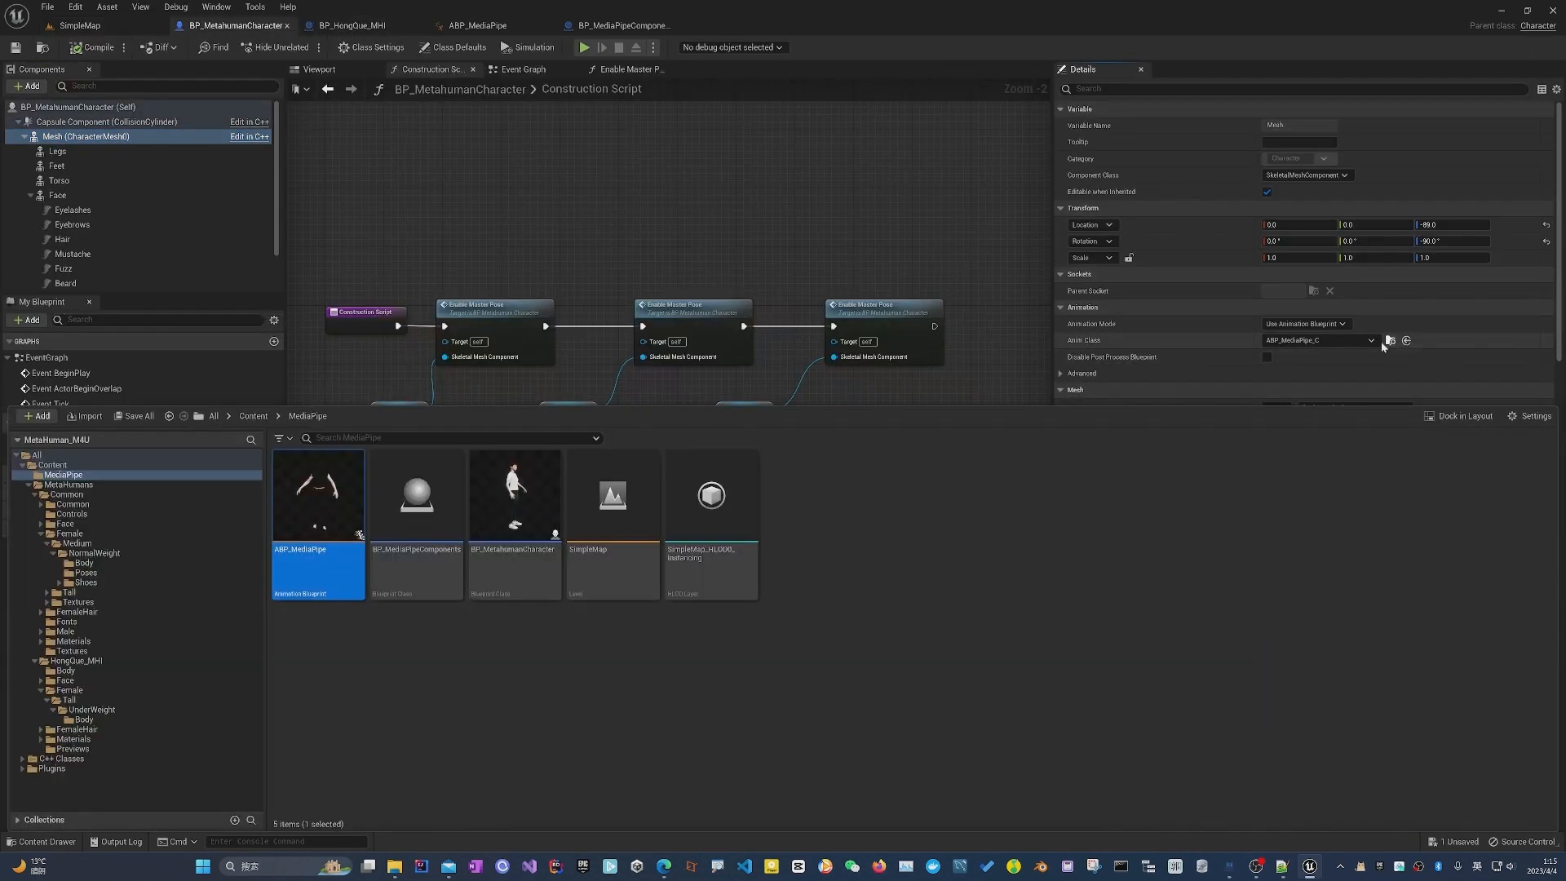
{"action": "left_click", "coordinate": [90, 137]}
{"action": "left_click", "coordinate": [1321, 423]}
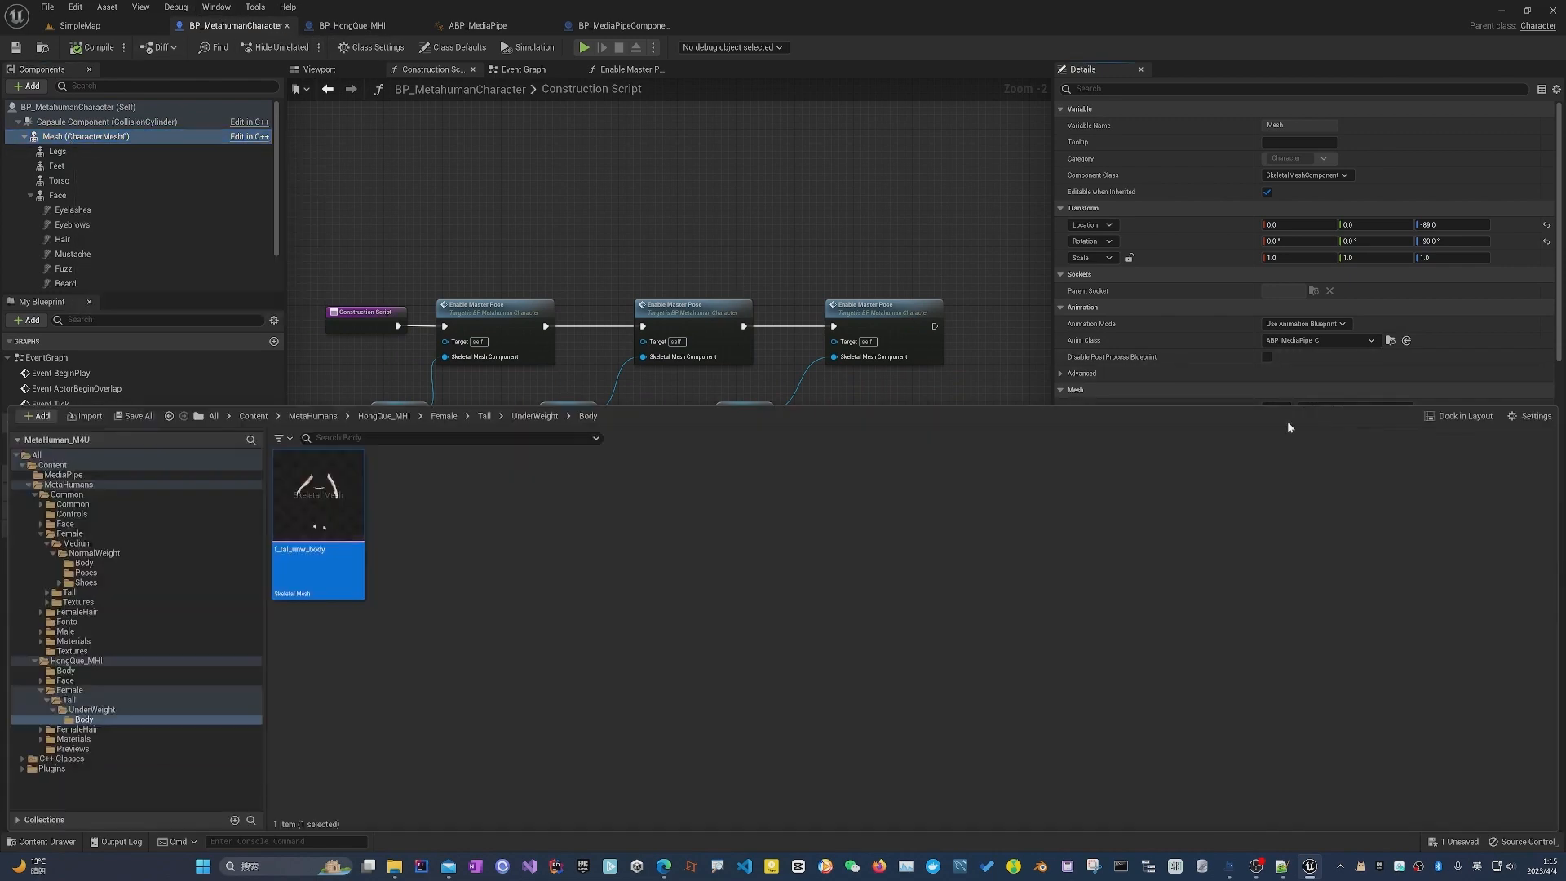
{"action": "double_click", "coordinate": [314, 502]}
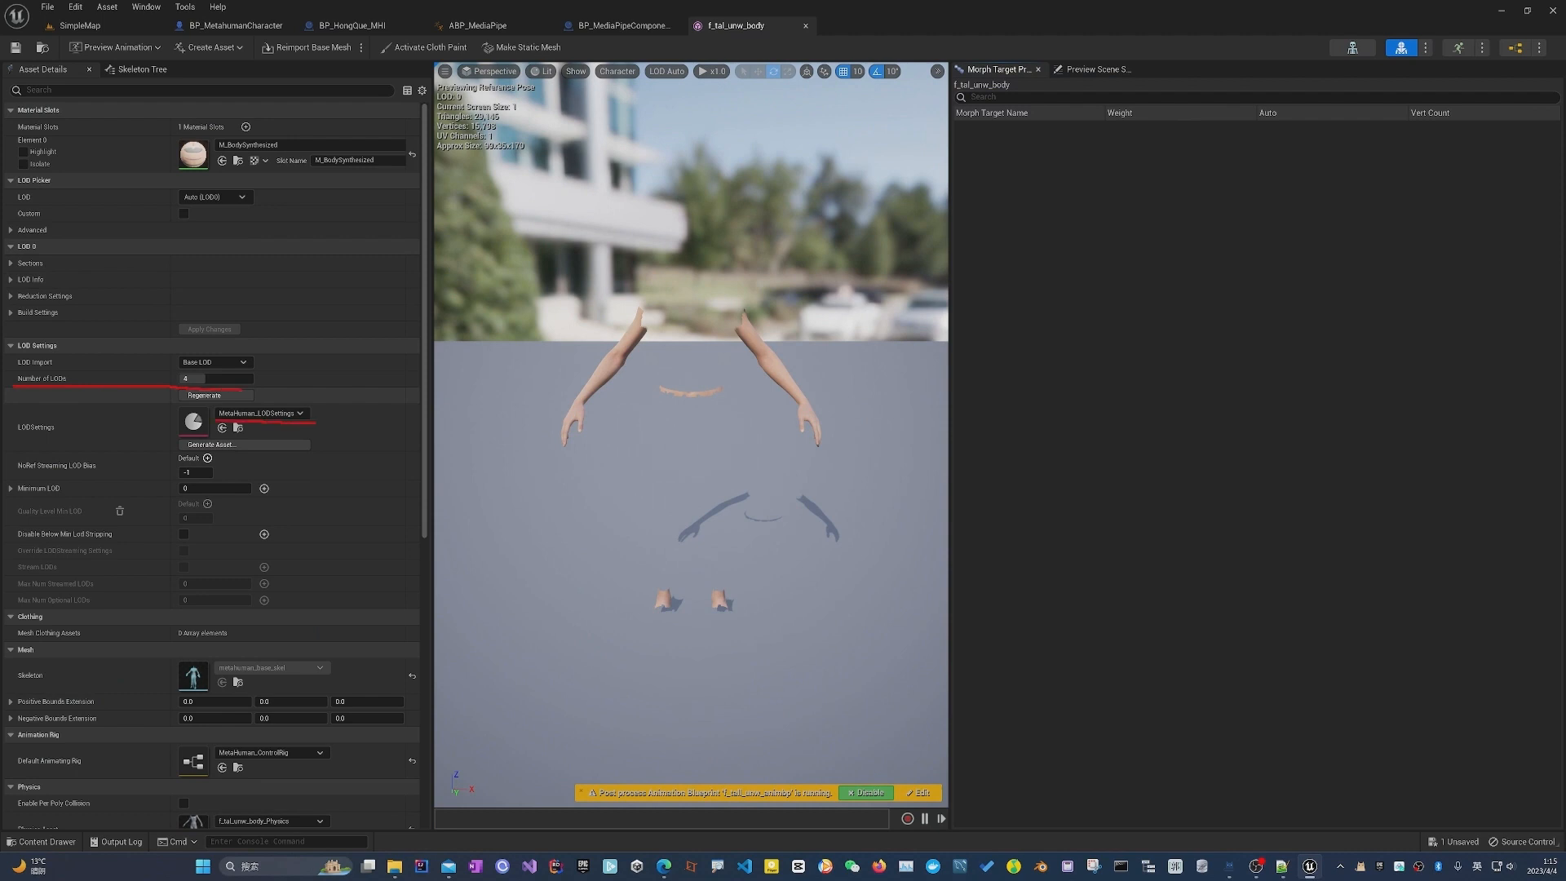
Open the mesh's MetaHuman_LODSettings asset, examine the bone filtering of LOD groups 0 and 1, and close the asset.
{"action": "left_click", "coordinate": [238, 427]}
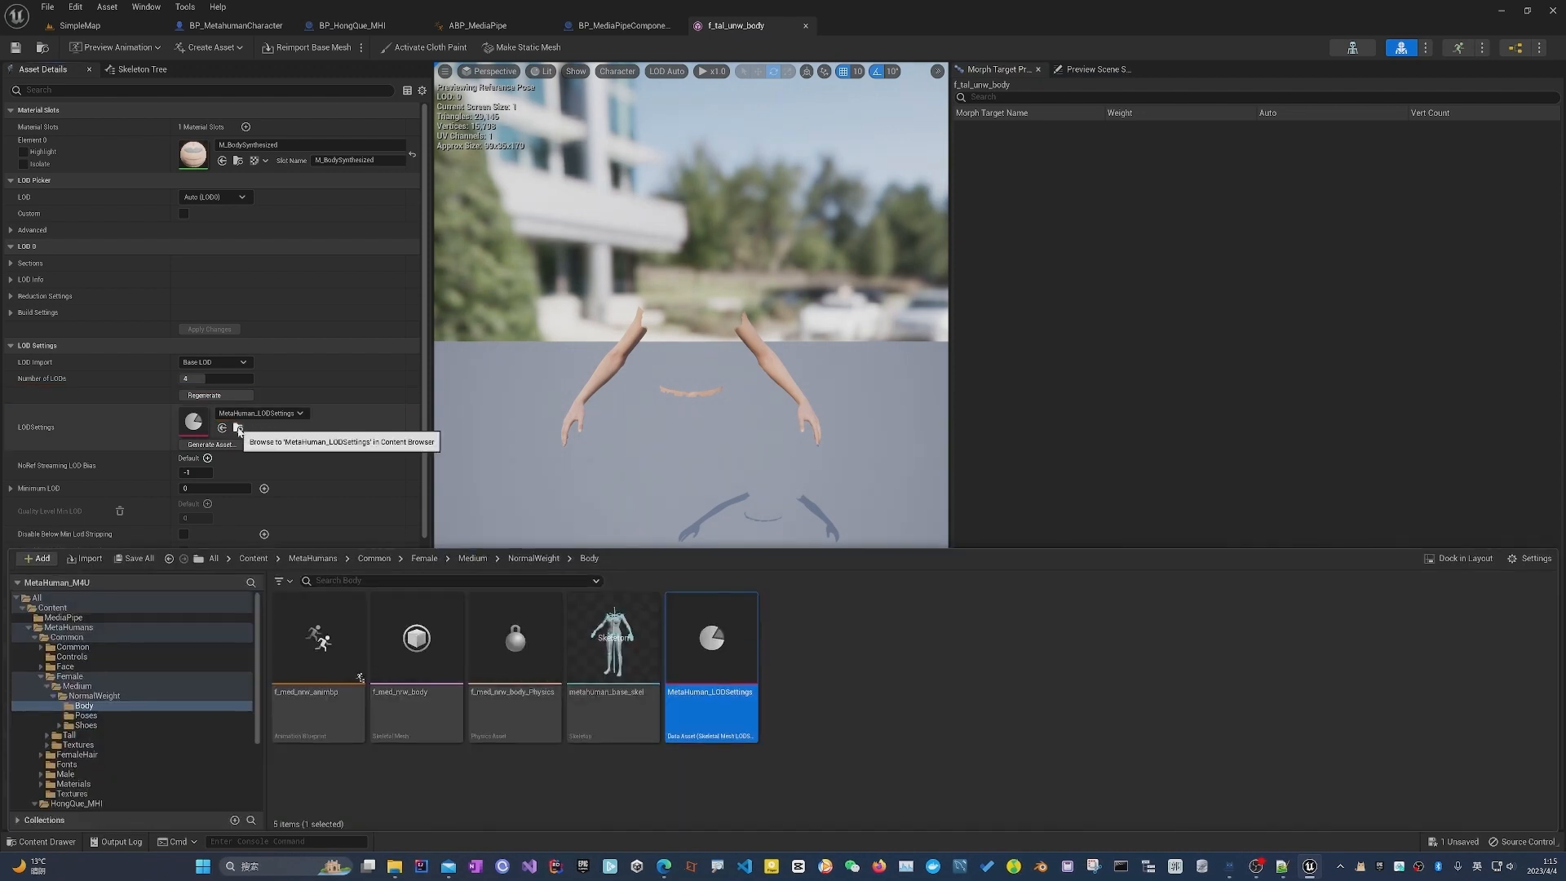
{"action": "double_click", "coordinate": [702, 633]}
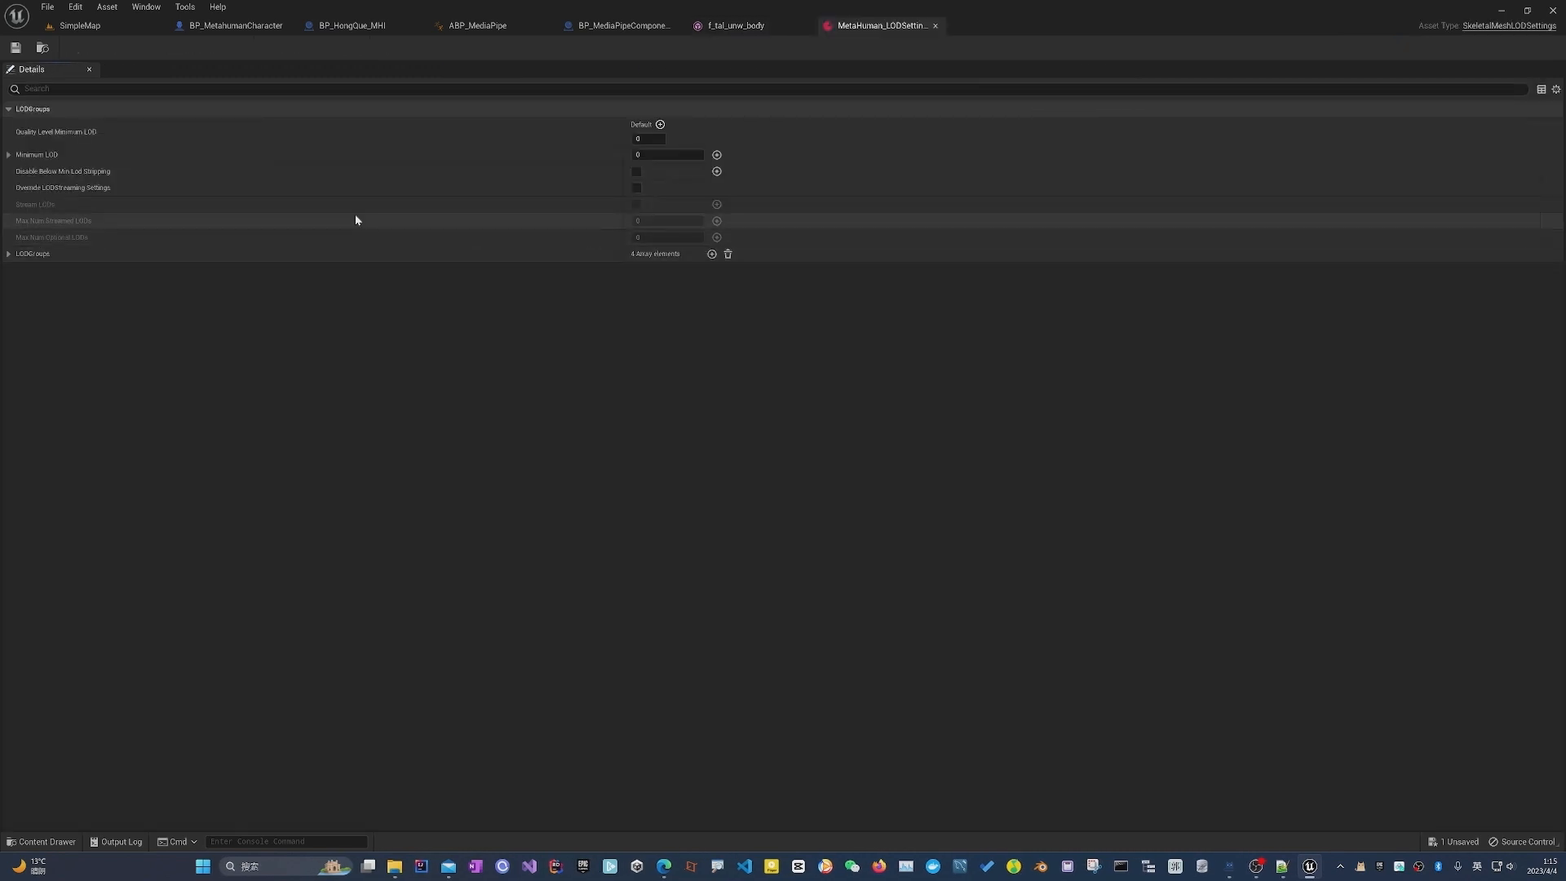
{"action": "left_click", "coordinate": [8, 254]}
{"action": "left_click", "coordinate": [19, 271]}
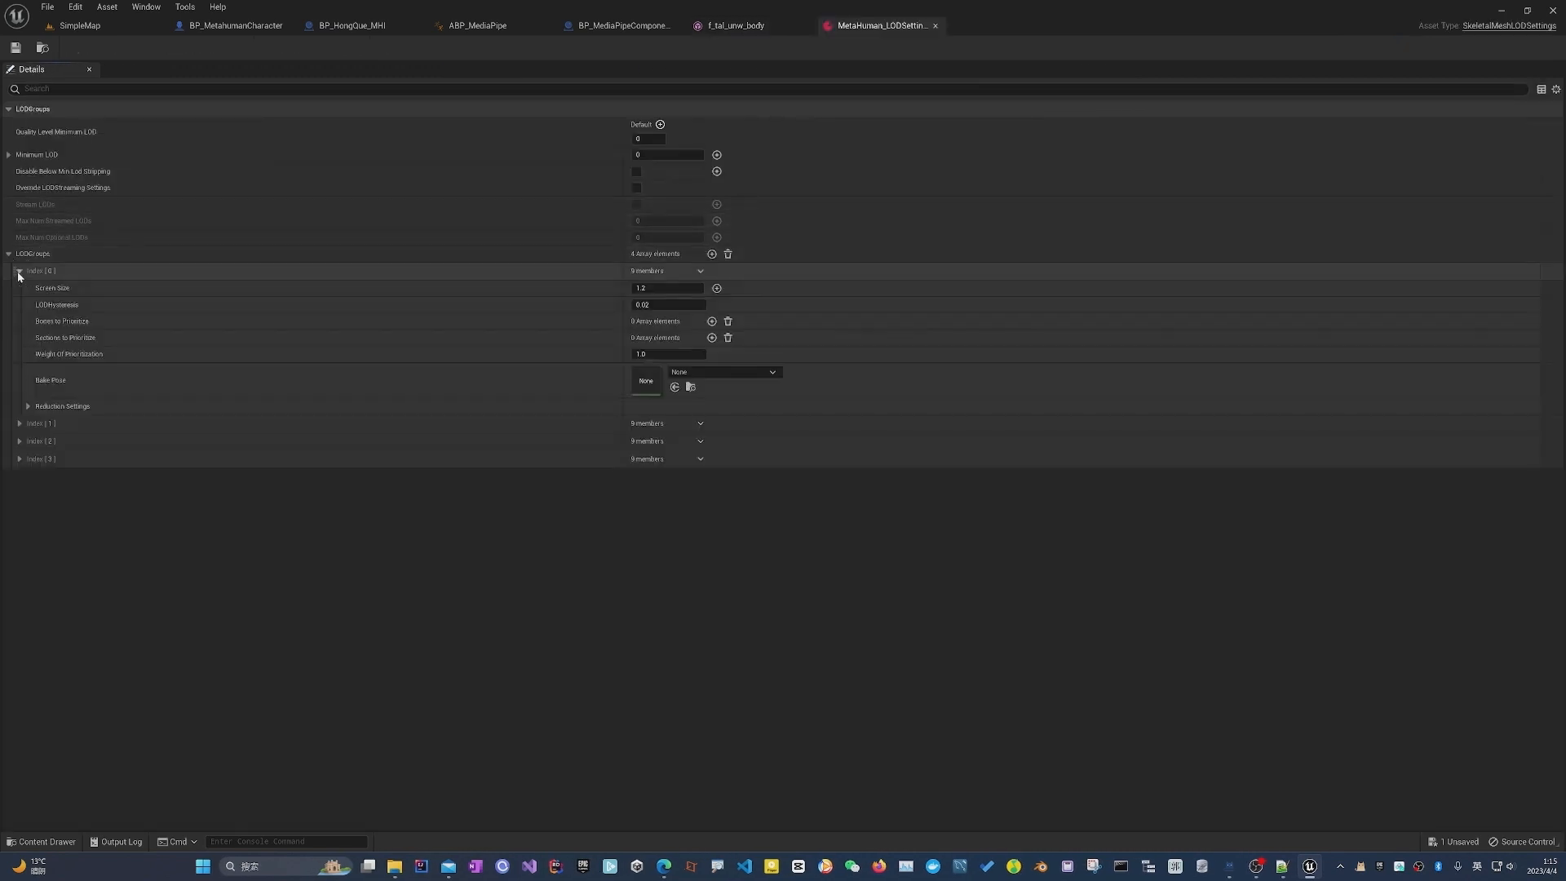
{"action": "left_click", "coordinate": [20, 424]}
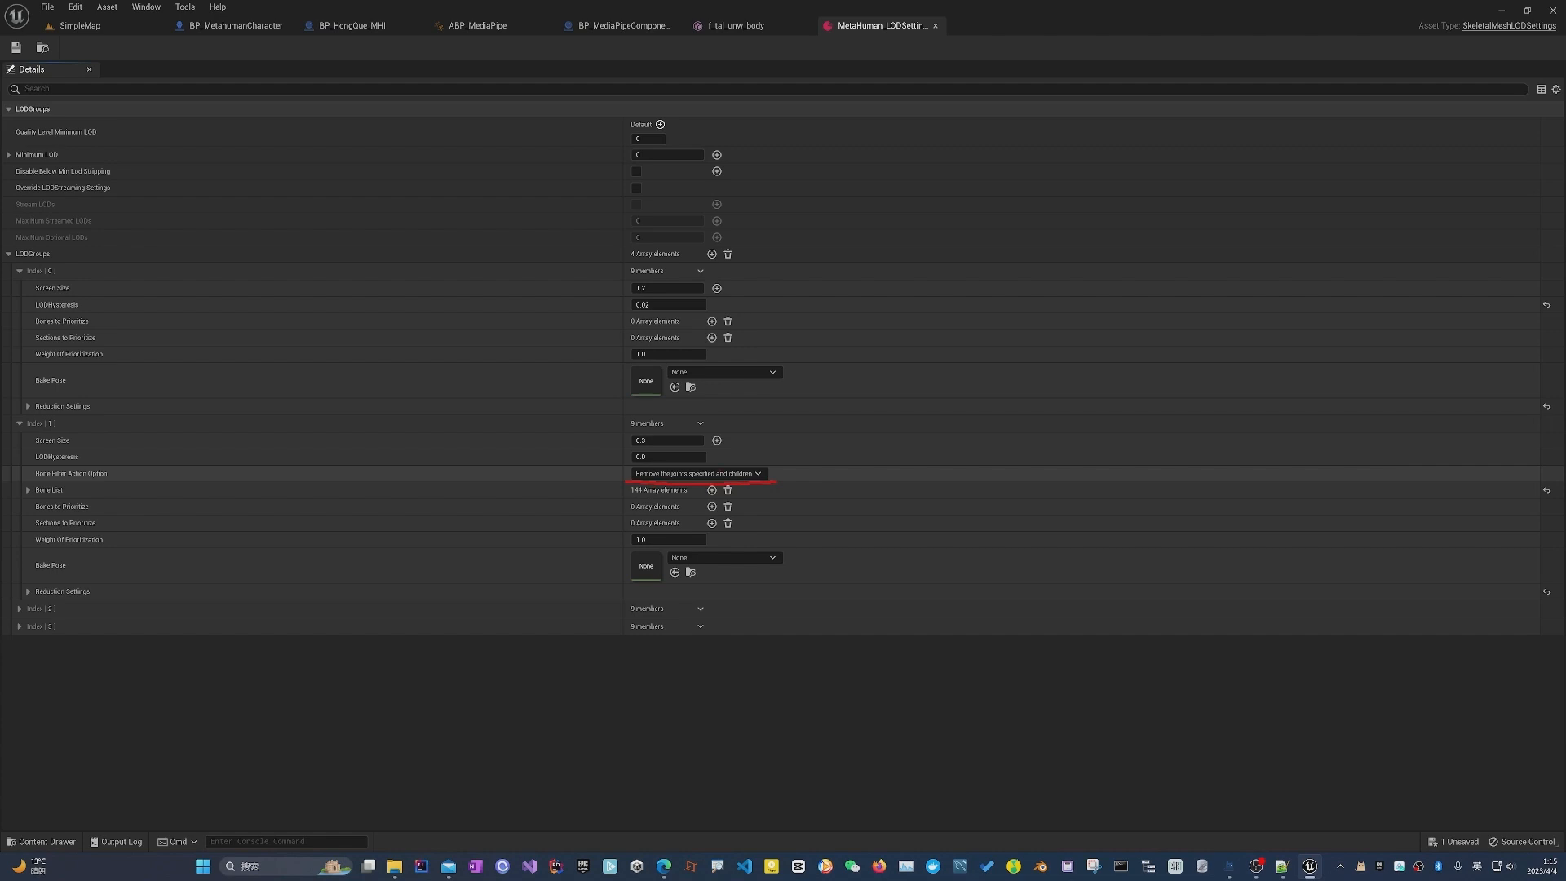
{"action": "key", "text": "Escape"}
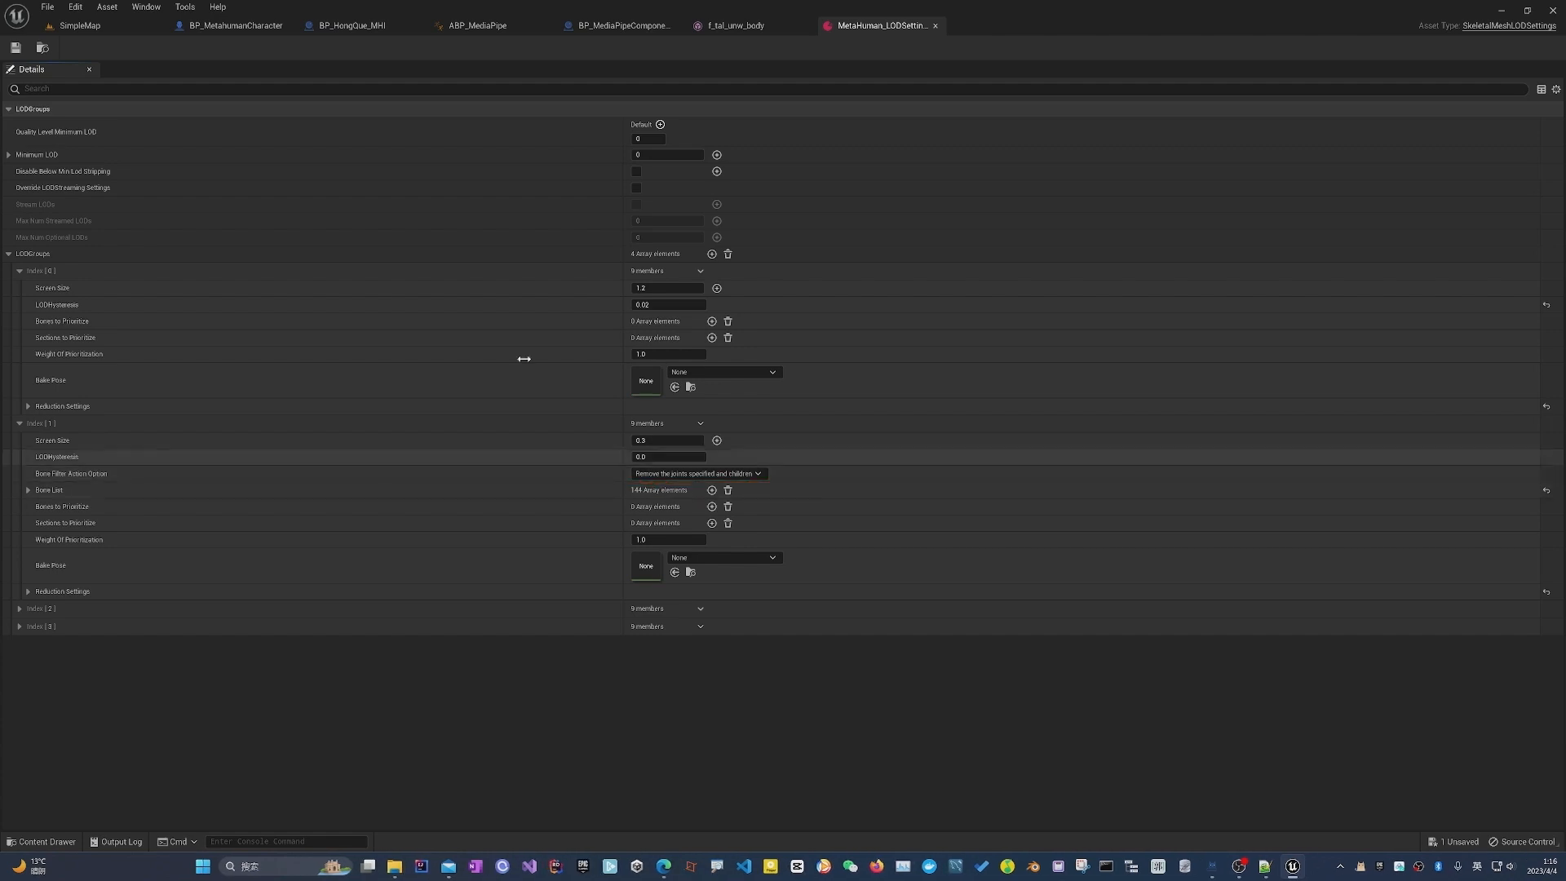
{"action": "left_click", "coordinate": [934, 25]}
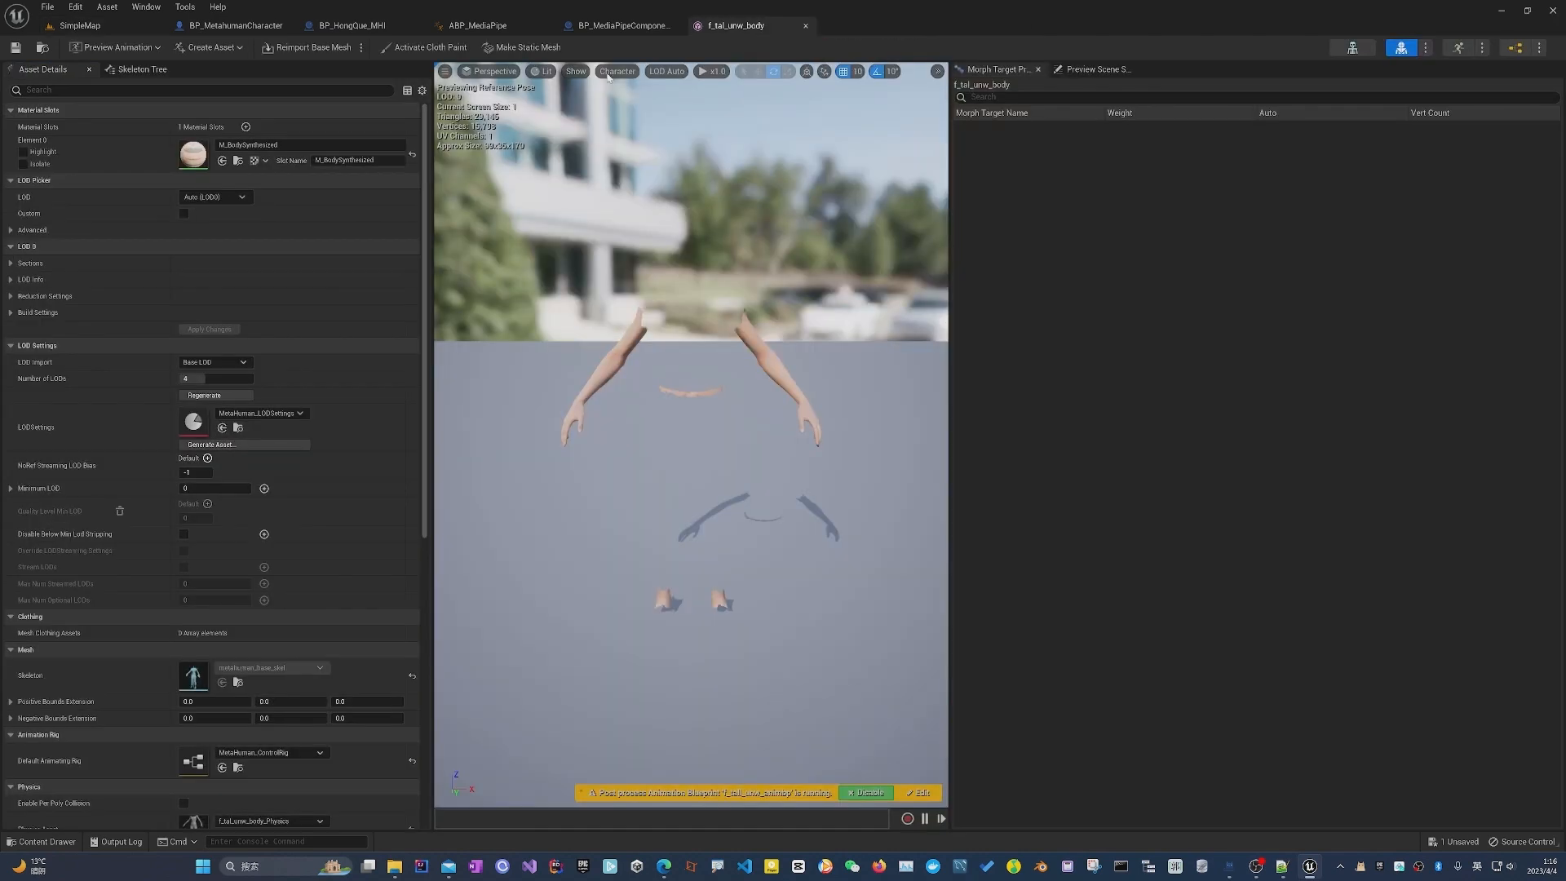
Set the body mesh's number of LODs to 1, apply the change, save the mesh and close it.
{"action": "left_click", "coordinate": [216, 380]}
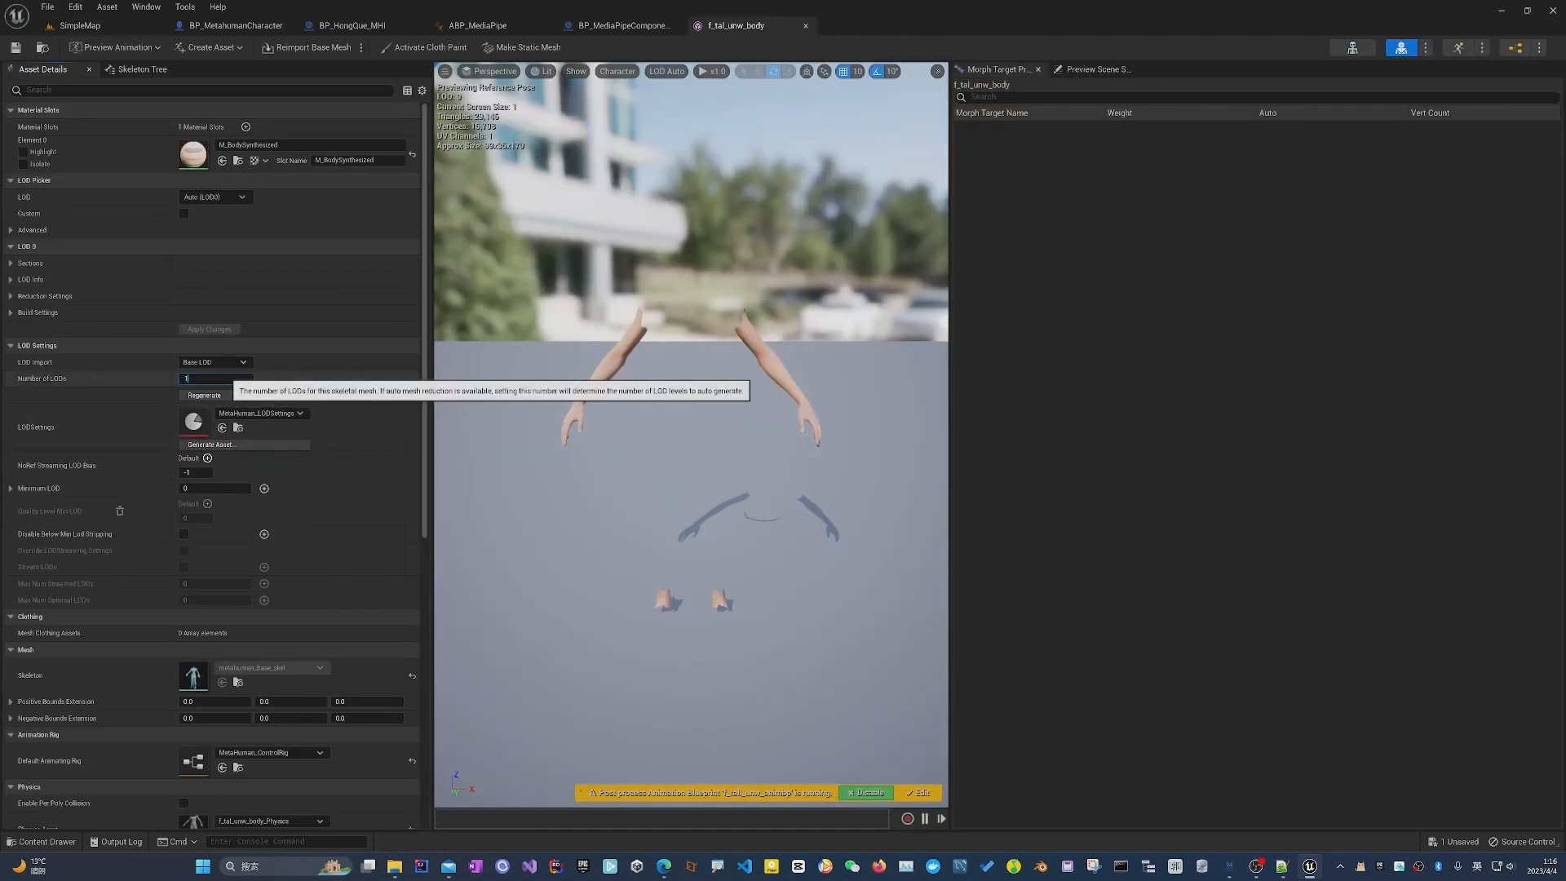
{"action": "type", "text": "1"}
{"action": "key", "text": "Return"}
{"action": "left_click", "coordinate": [209, 395]}
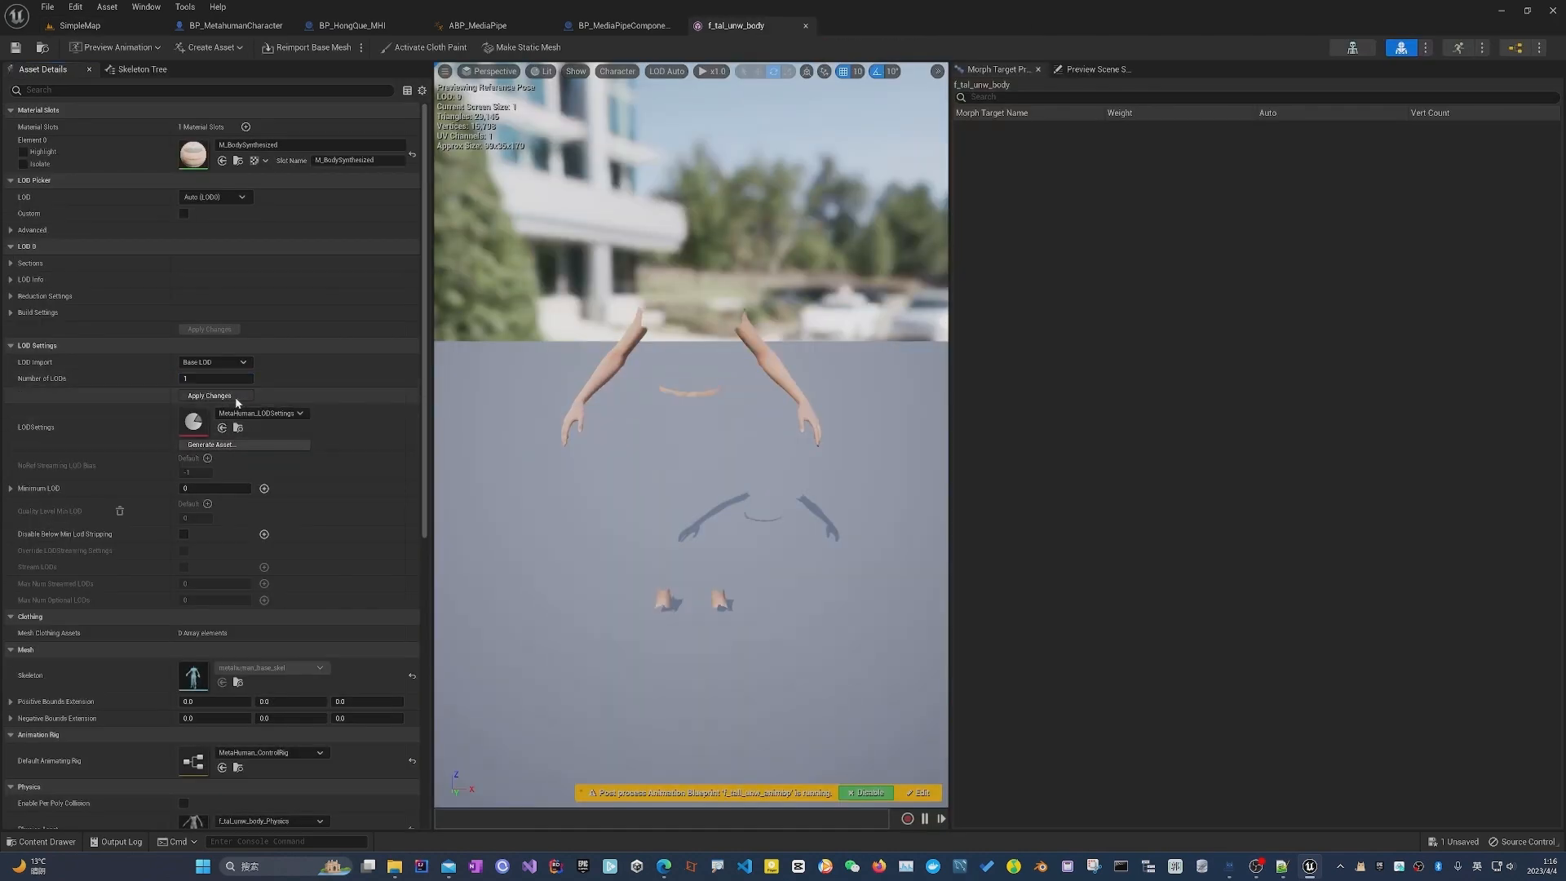
{"action": "left_click", "coordinate": [15, 48]}
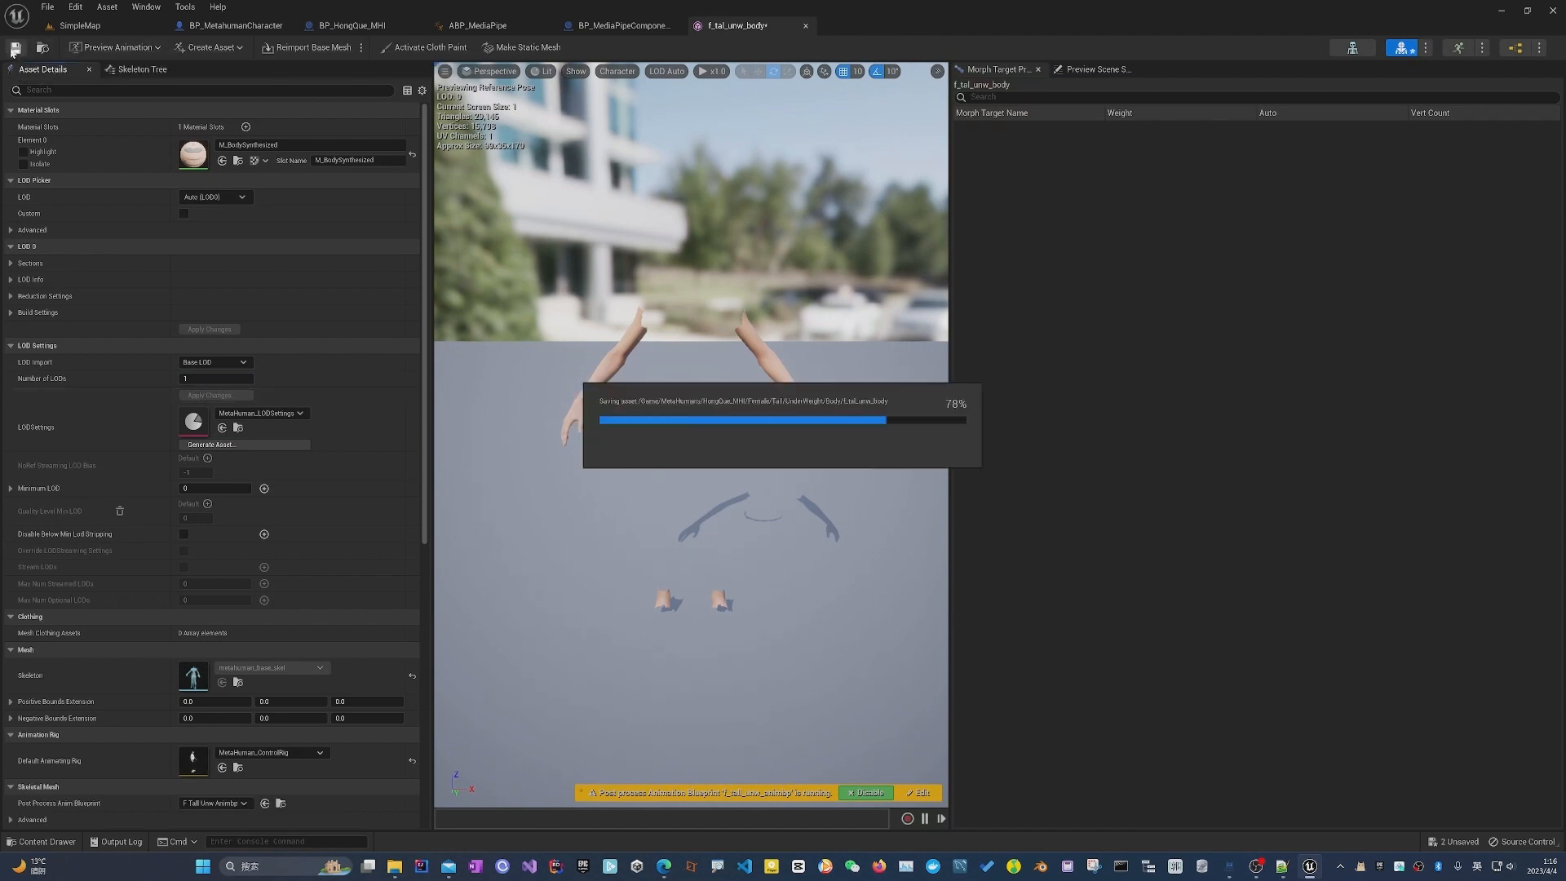
{"action": "left_click", "coordinate": [806, 25]}
Play SimpleMap with a cleared output log, view the character from far and near to check for bone errors, and stop the session.
{"action": "left_click", "coordinate": [77, 26]}
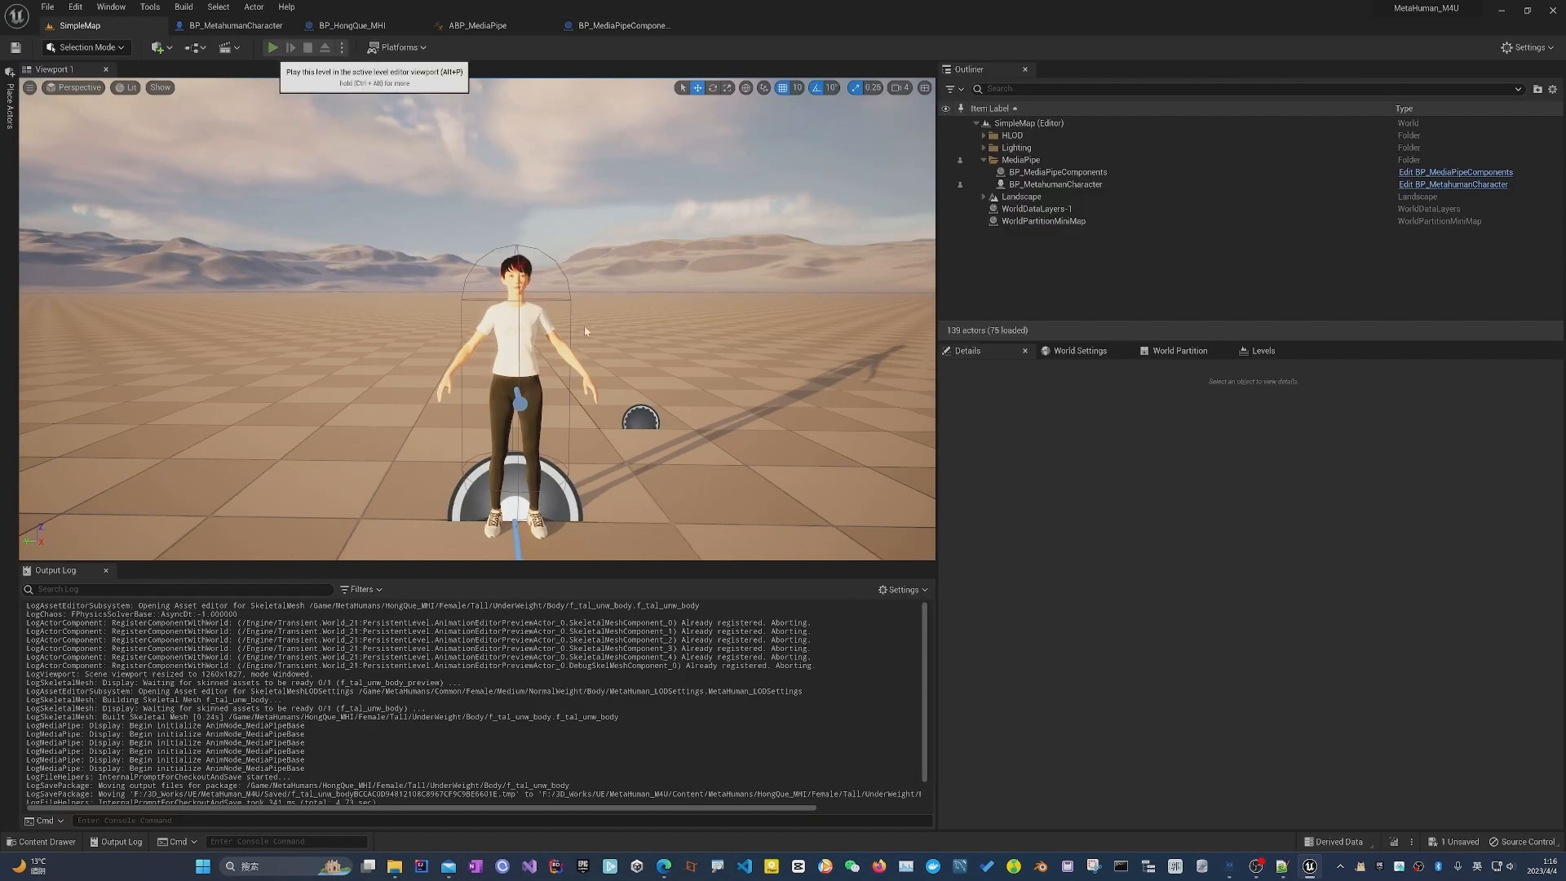
{"action": "key", "text": "alt+p"}
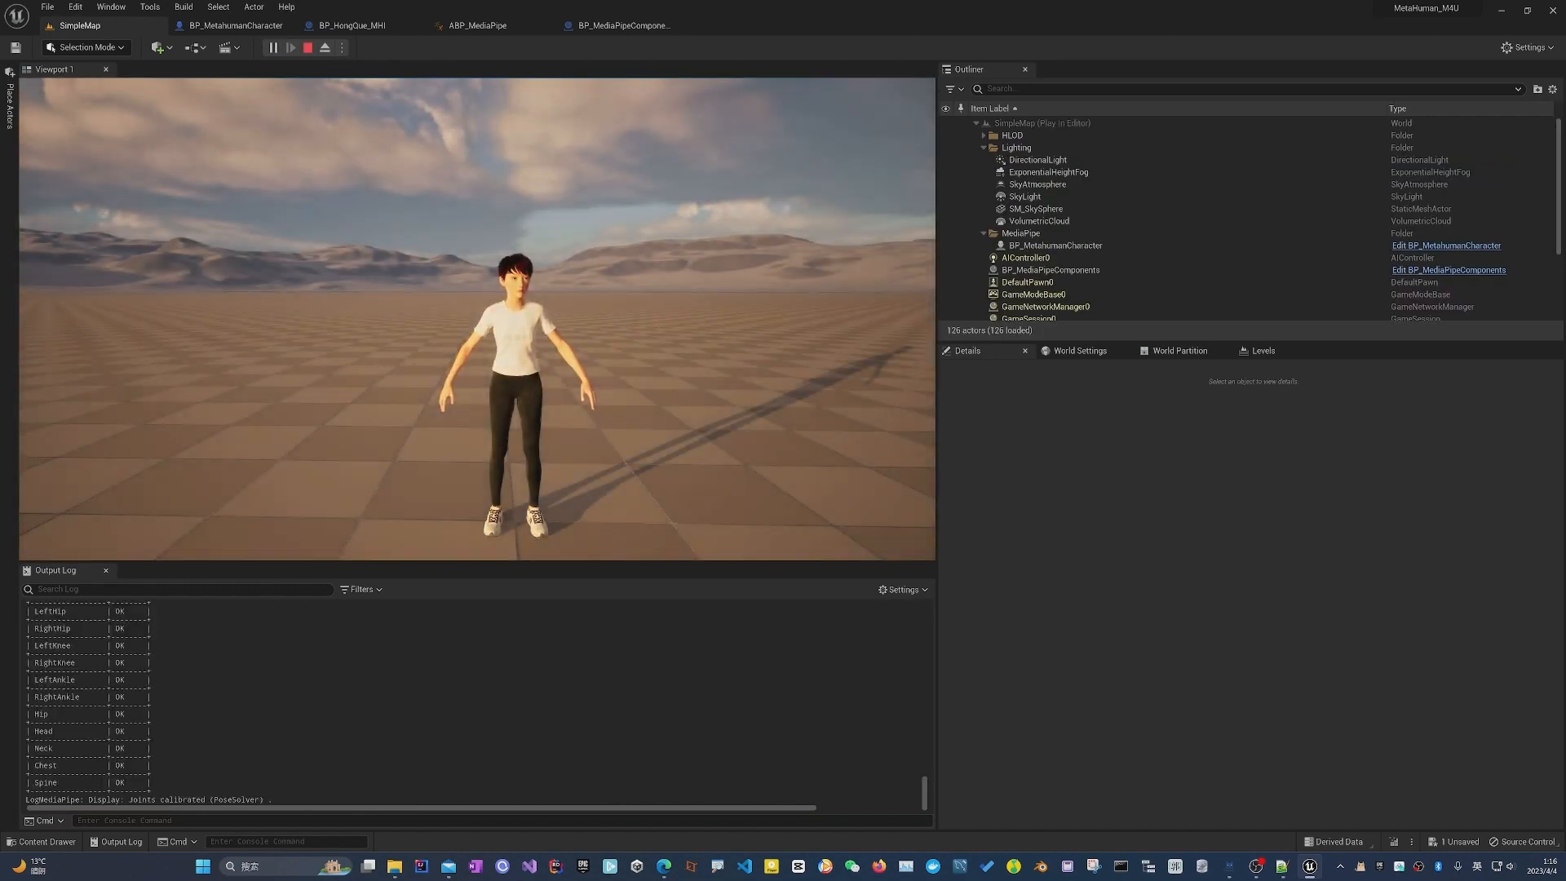
{"action": "right_click", "coordinate": [447, 650]}
{"action": "left_click", "coordinate": [492, 658]}
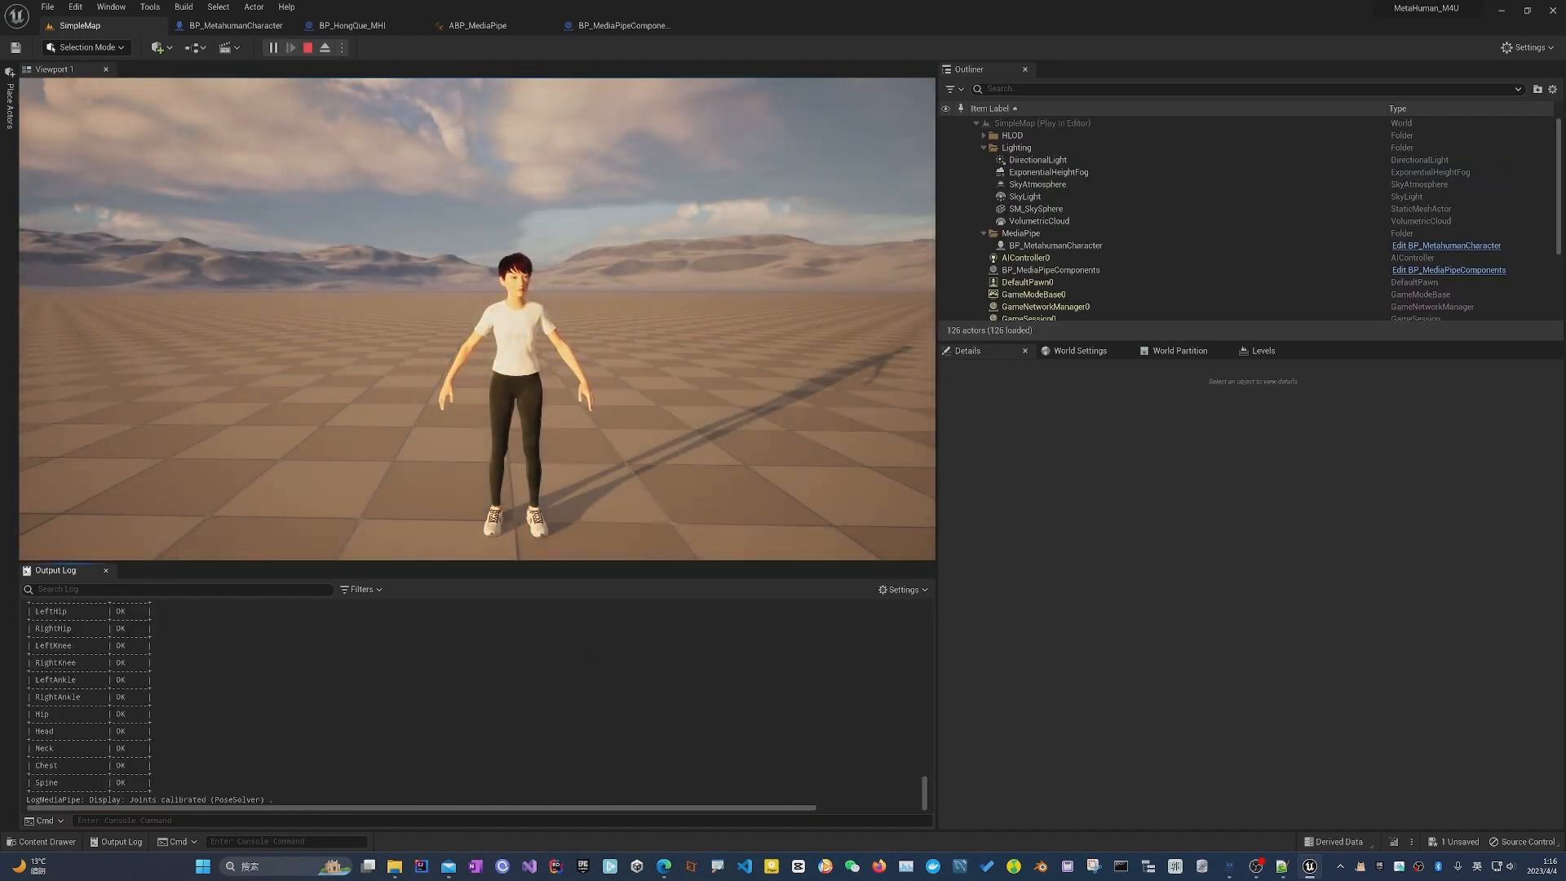
{"action": "key", "text": "s"}
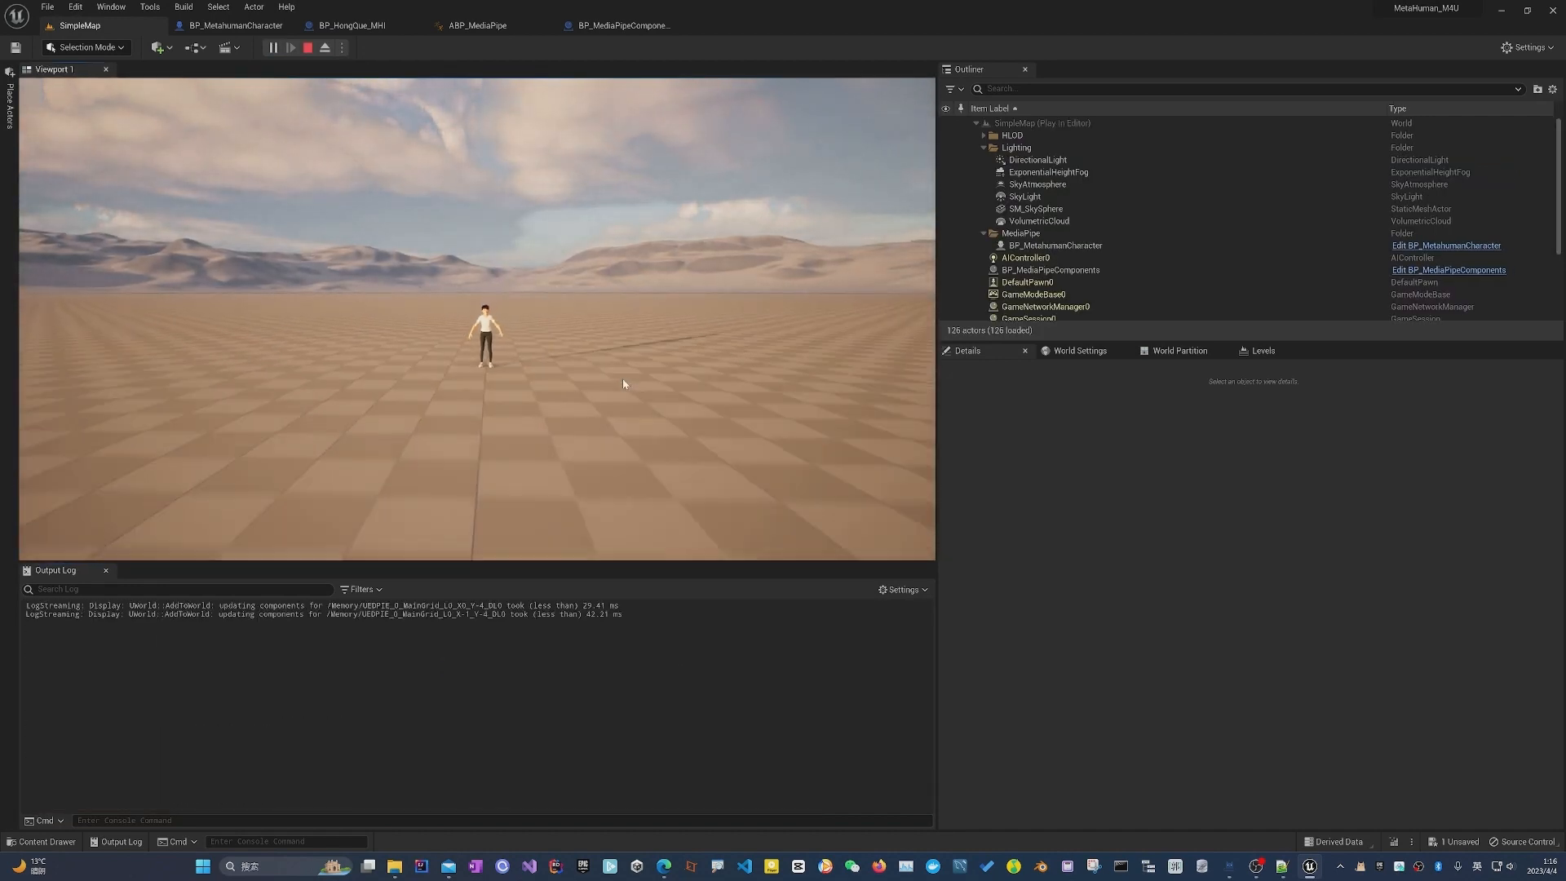
{"action": "key", "text": "w"}
{"action": "key", "text": "s"}
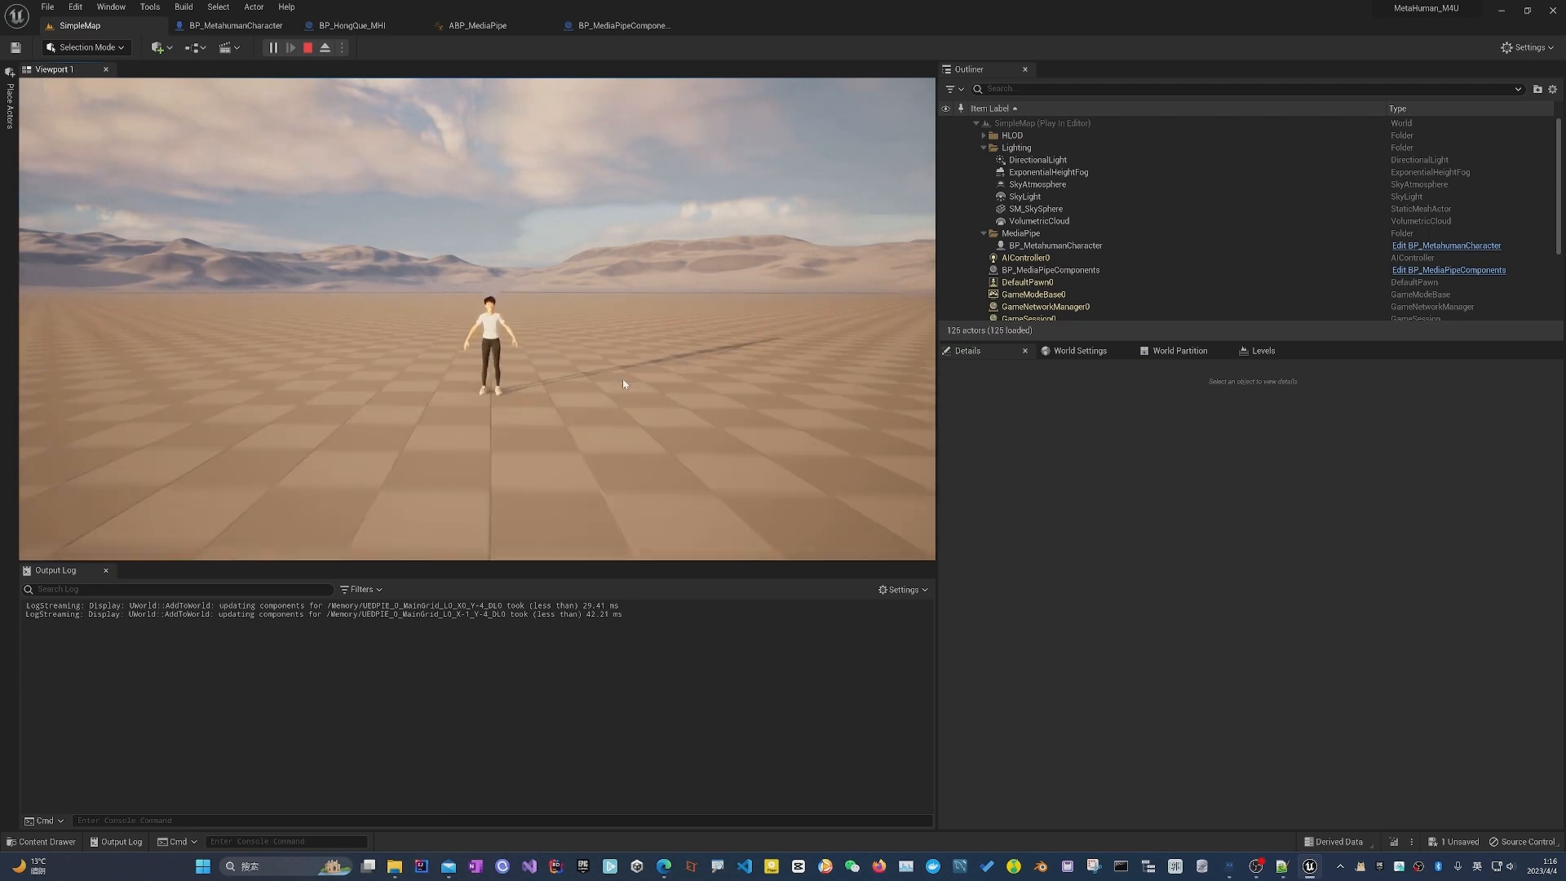
{"action": "key", "text": "w"}
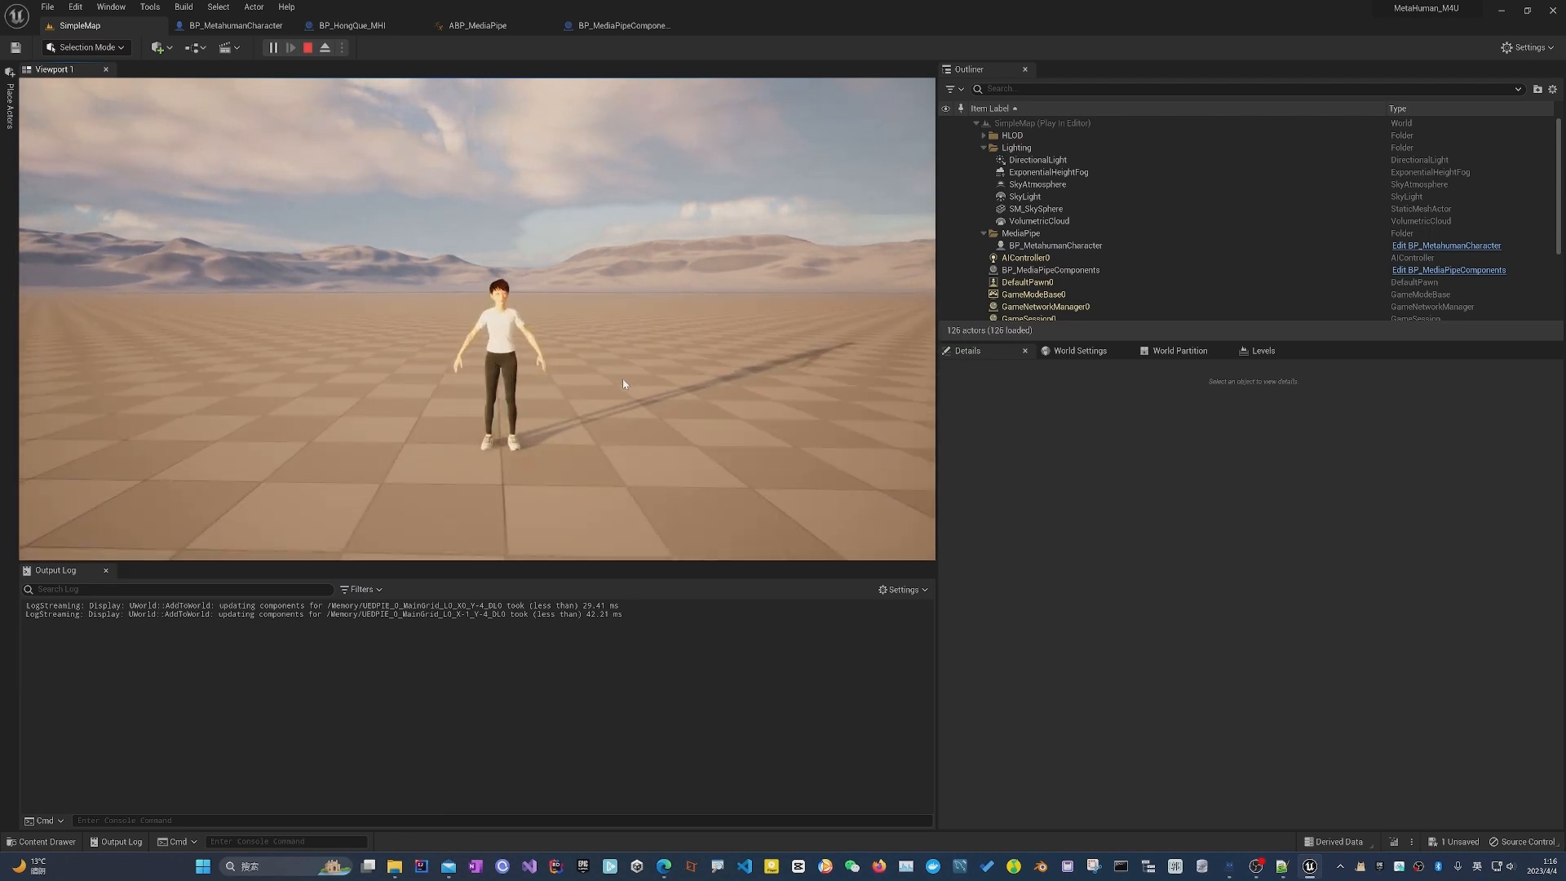
{"action": "key", "text": "w"}
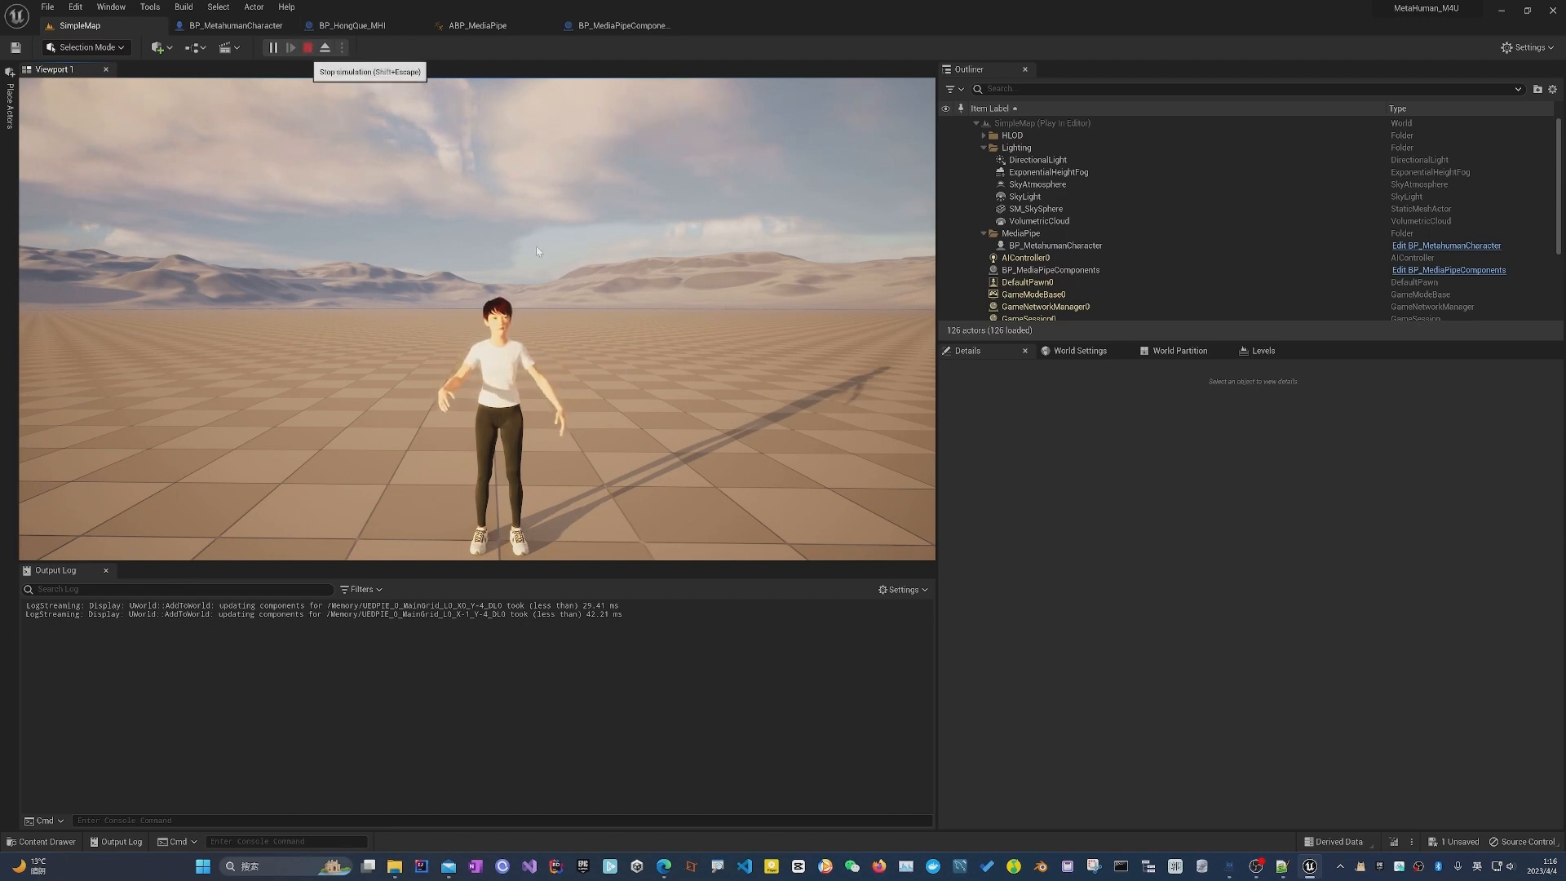
{"action": "key", "text": "shift+Escape"}
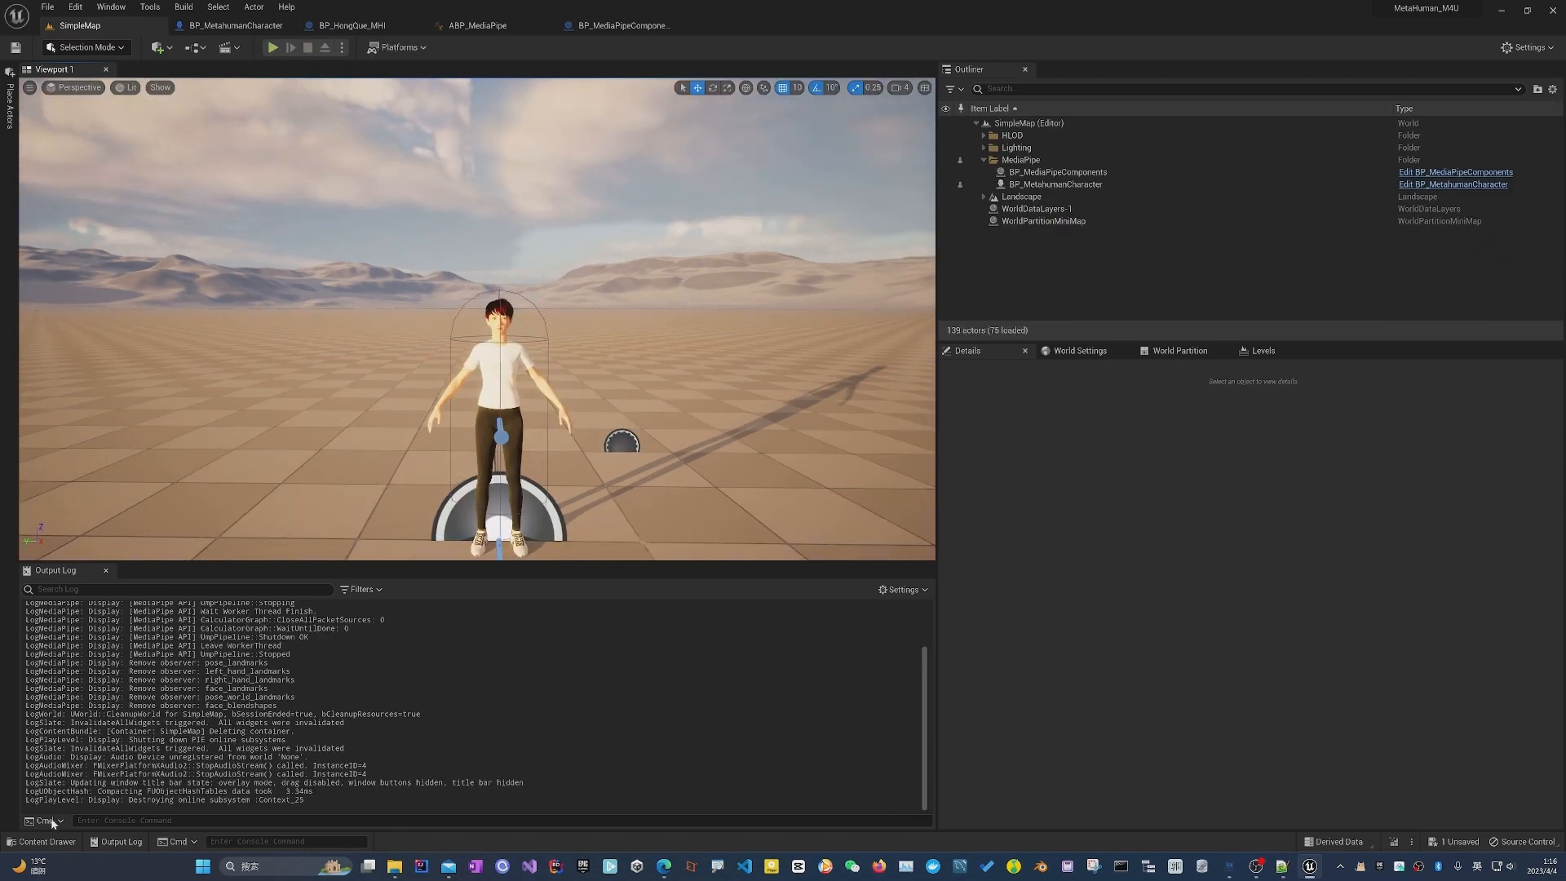
Open ABP_MediaPipe from the project's MediaPipe folder and display its class defaults.
{"action": "left_click", "coordinate": [45, 841]}
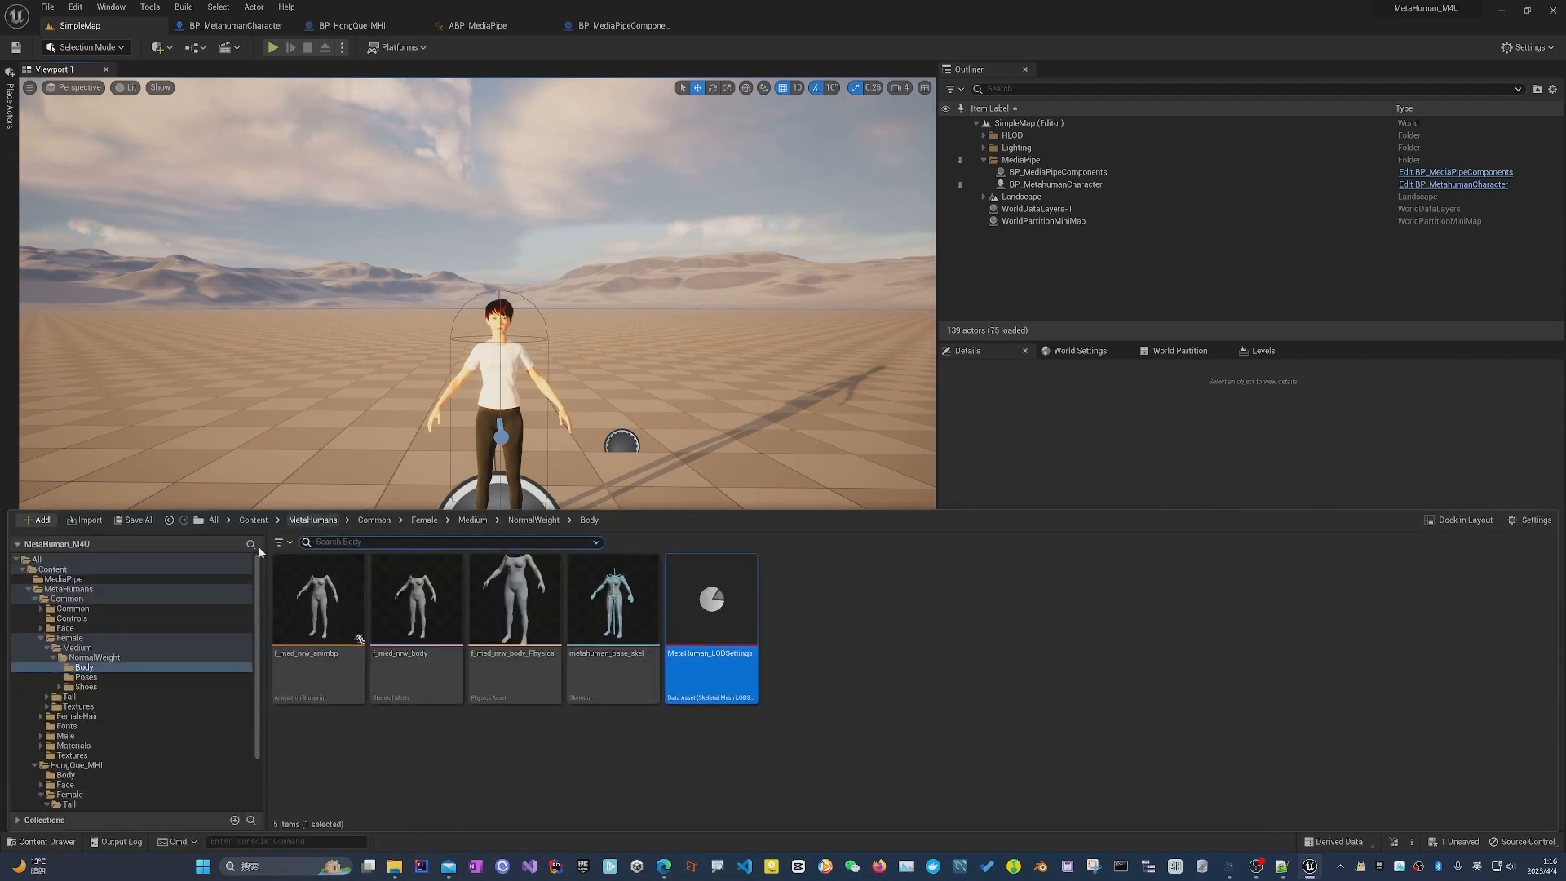
{"action": "left_click", "coordinate": [39, 639]}
{"action": "left_click", "coordinate": [38, 599]}
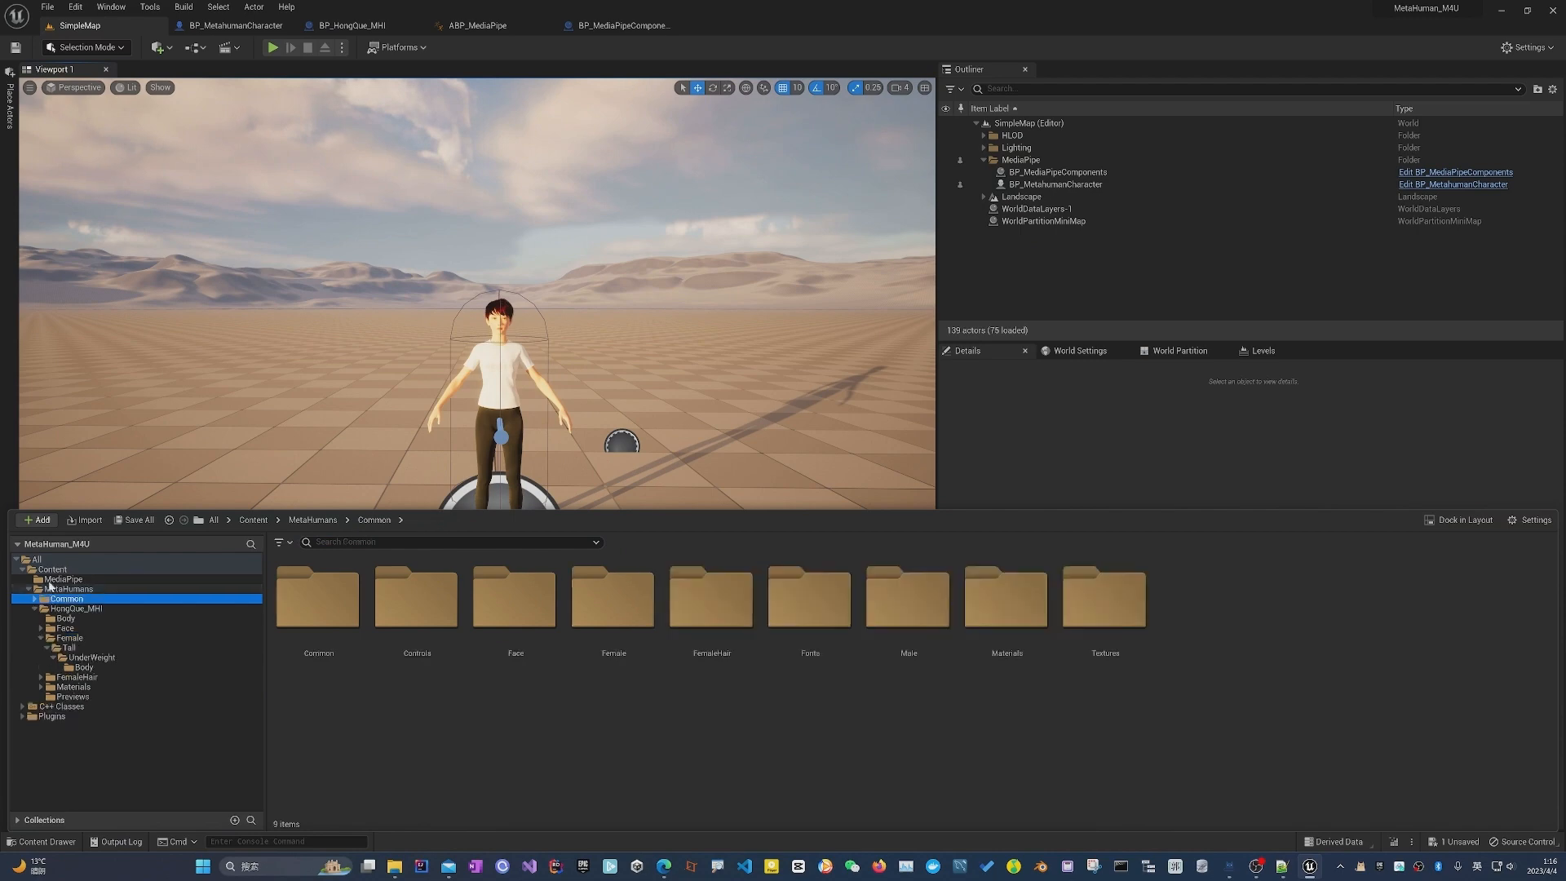
{"action": "left_click", "coordinate": [63, 579]}
{"action": "double_click", "coordinate": [323, 597]}
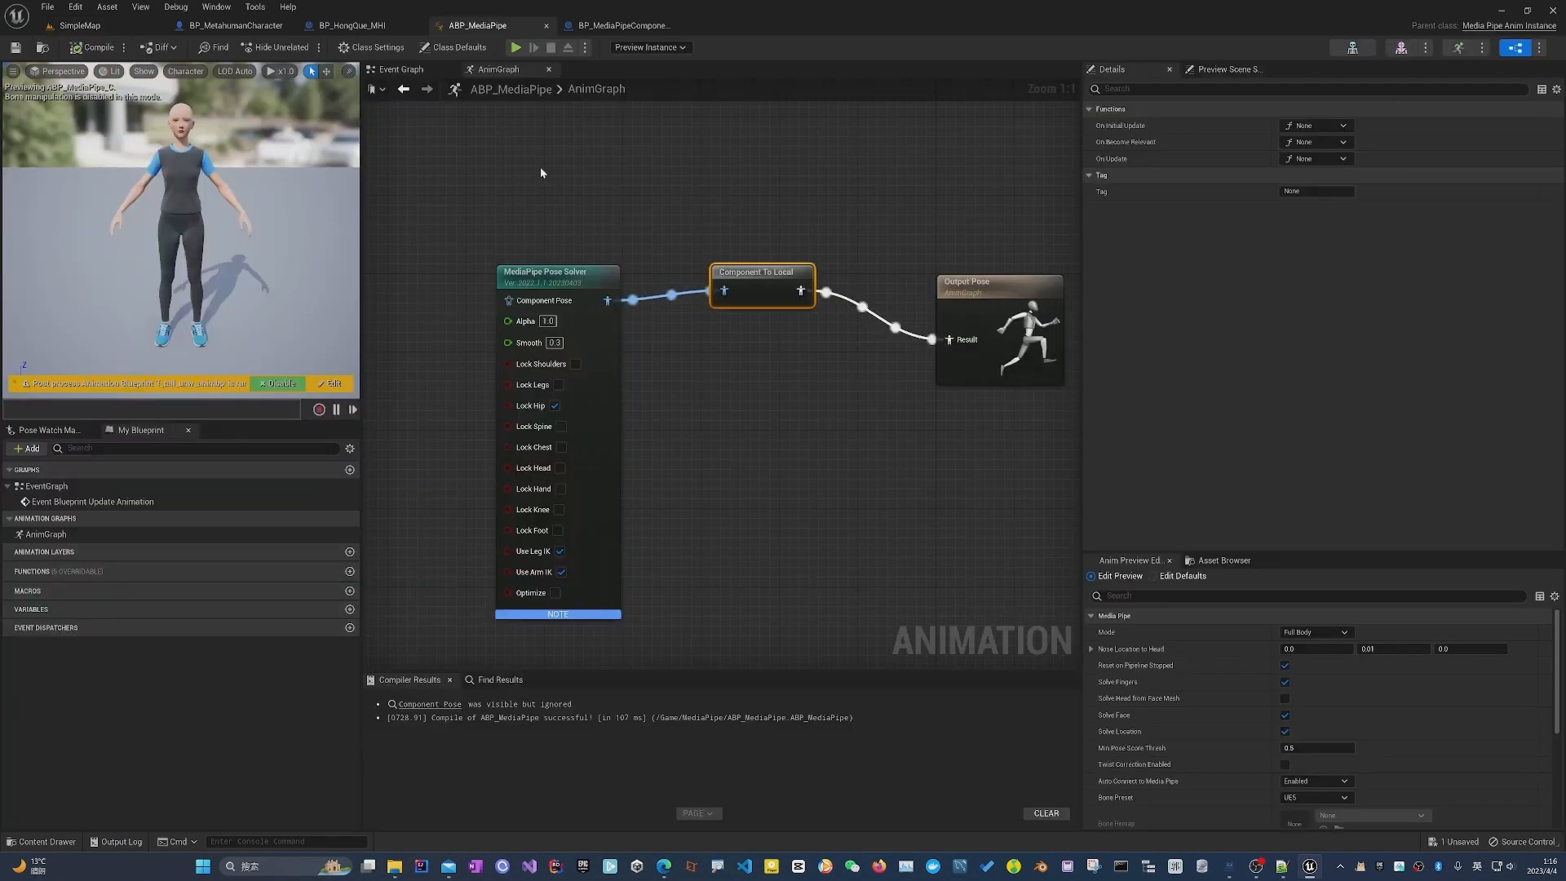
{"action": "left_click", "coordinate": [80, 532]}
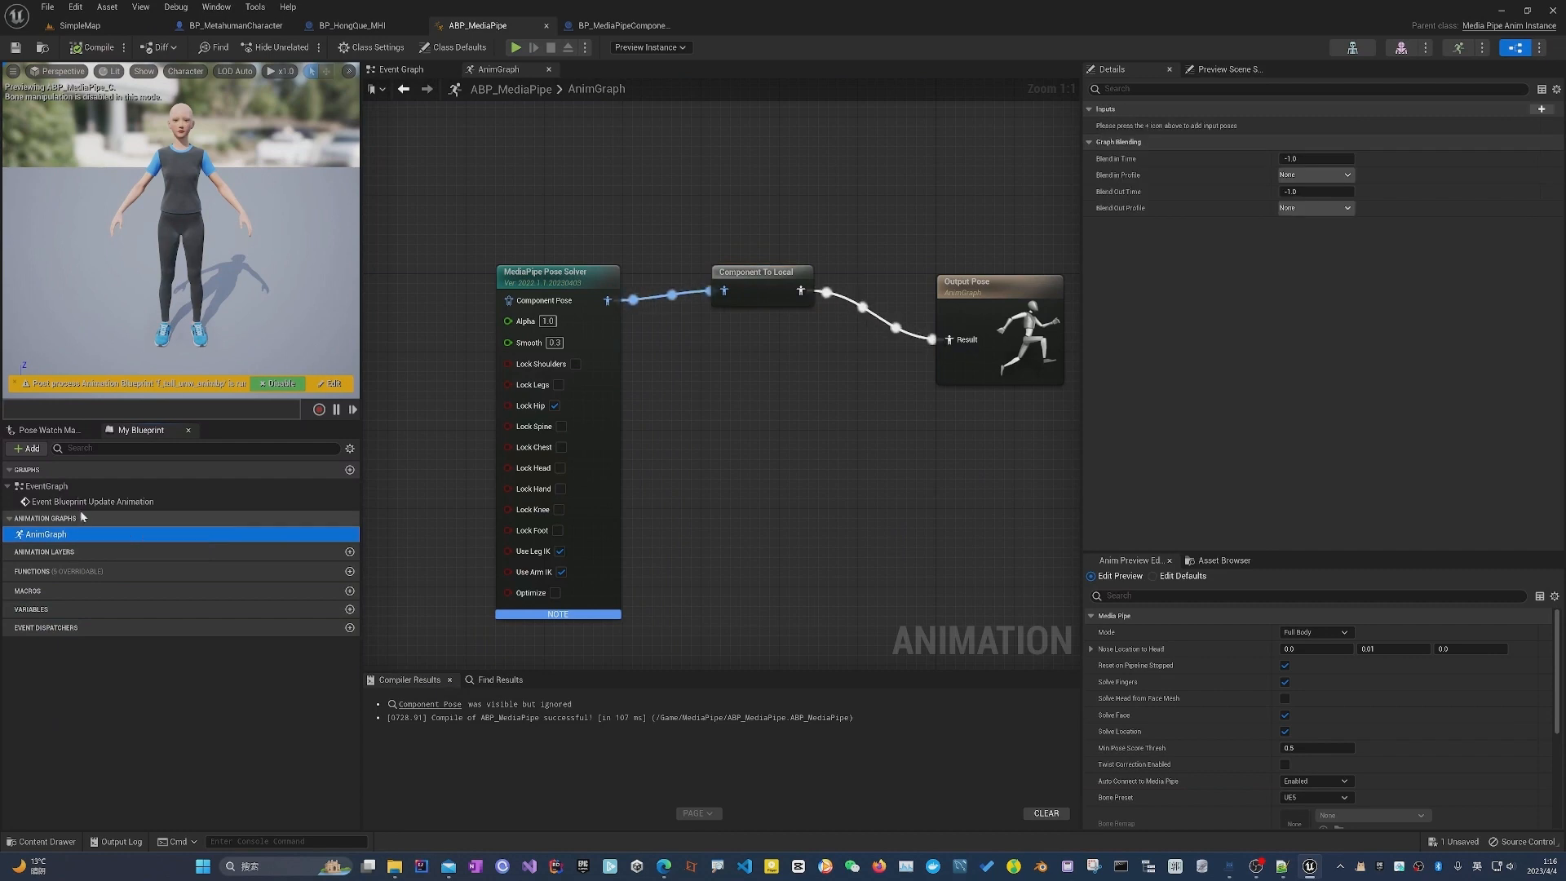
{"action": "left_click", "coordinate": [462, 48]}
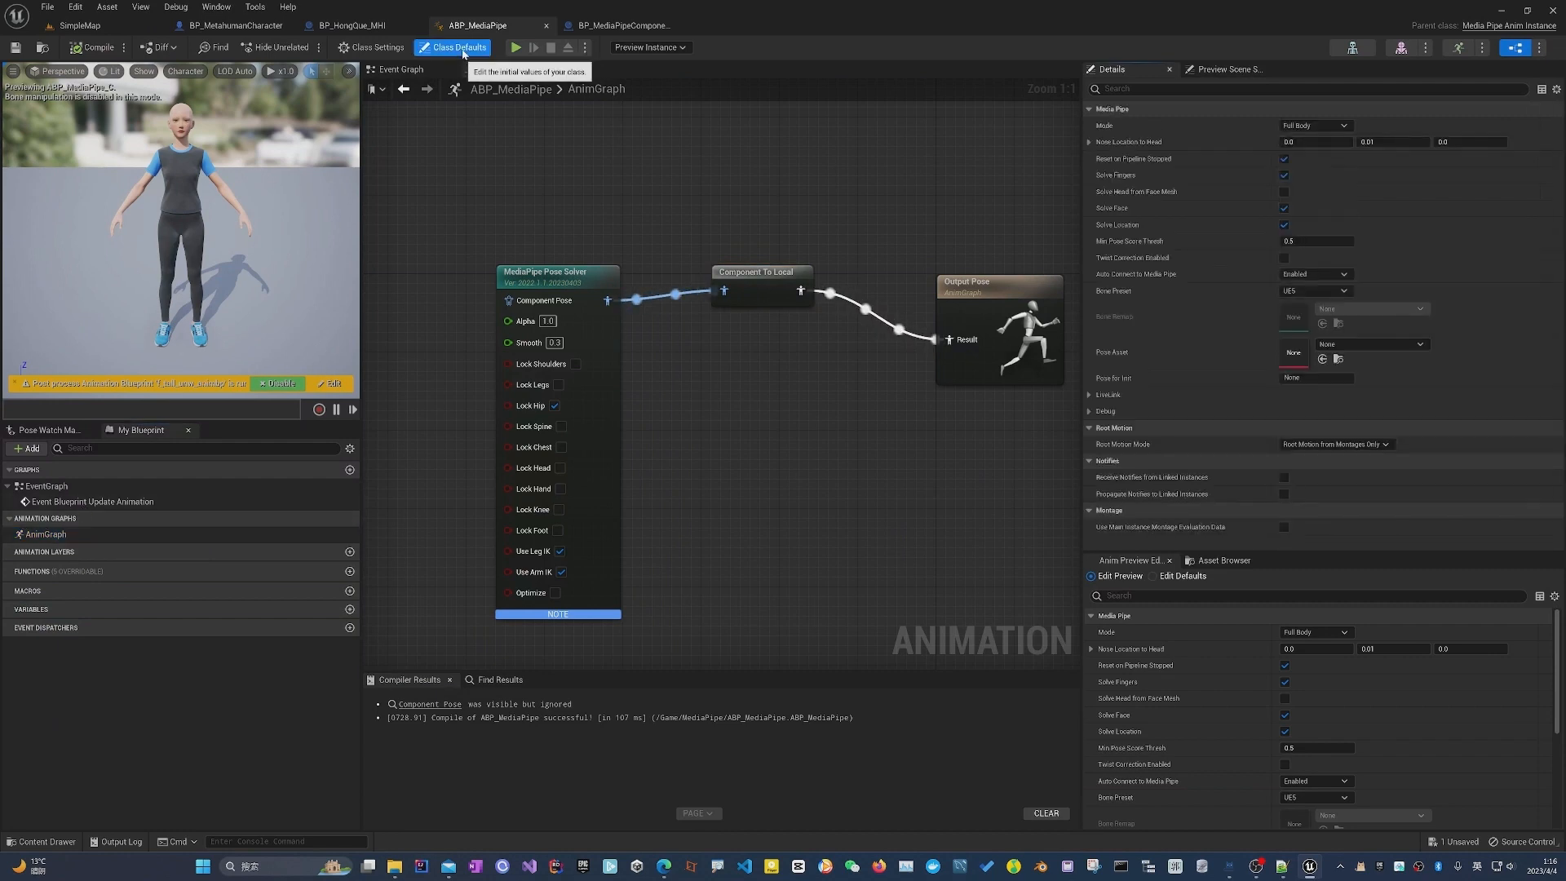
Show inherited variables in ABP_MediaPipe's blueprint list and expand the Media Pipe variable category.
{"action": "left_click", "coordinate": [349, 448]}
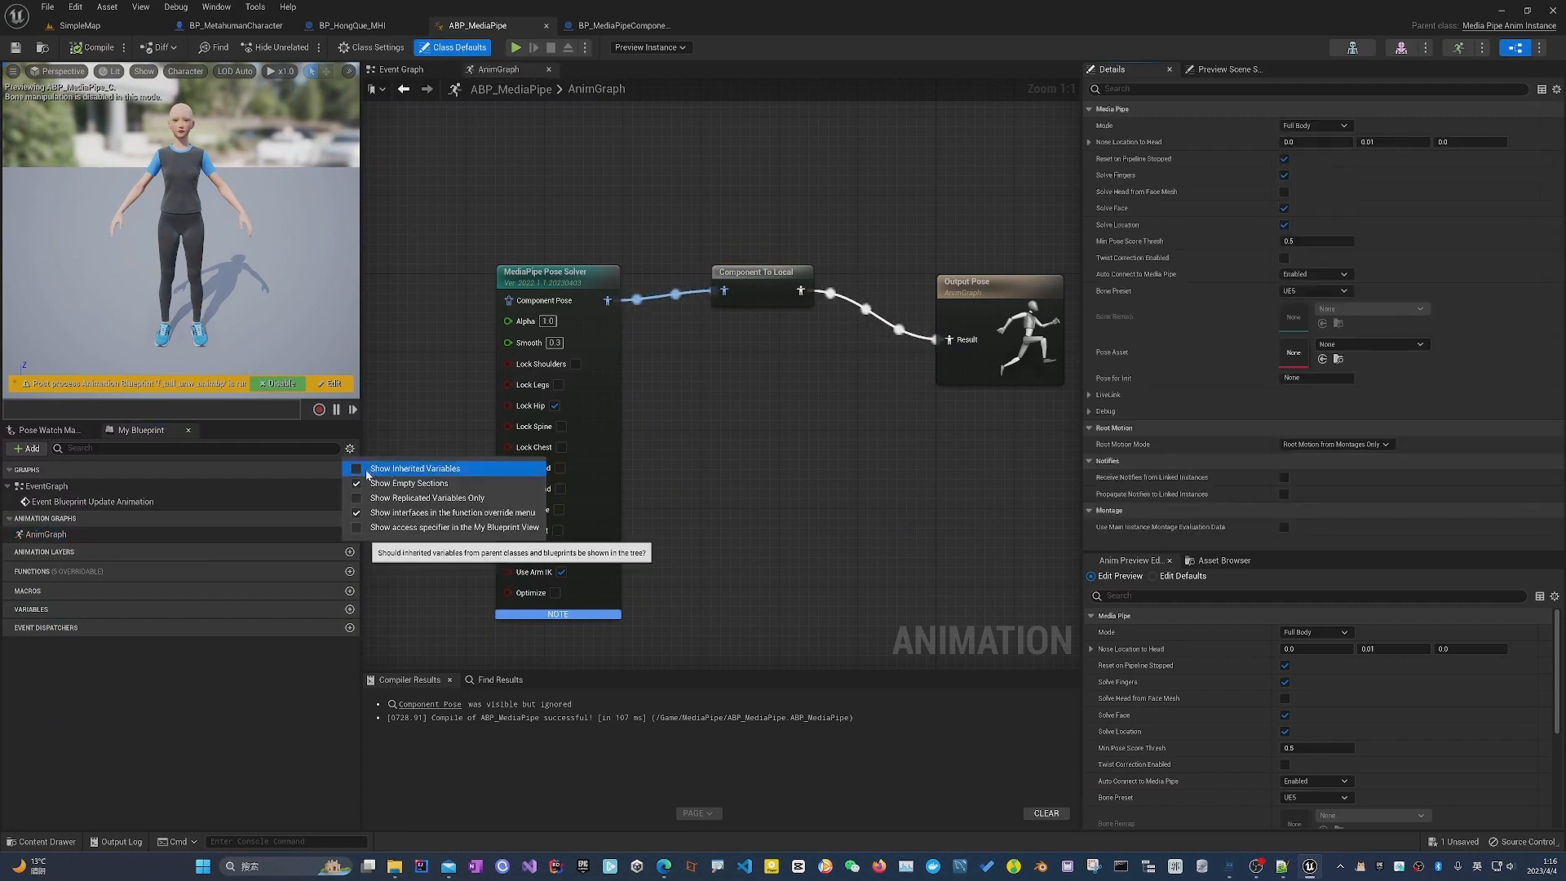
{"action": "left_click", "coordinate": [391, 468]}
{"action": "left_click", "coordinate": [431, 427]}
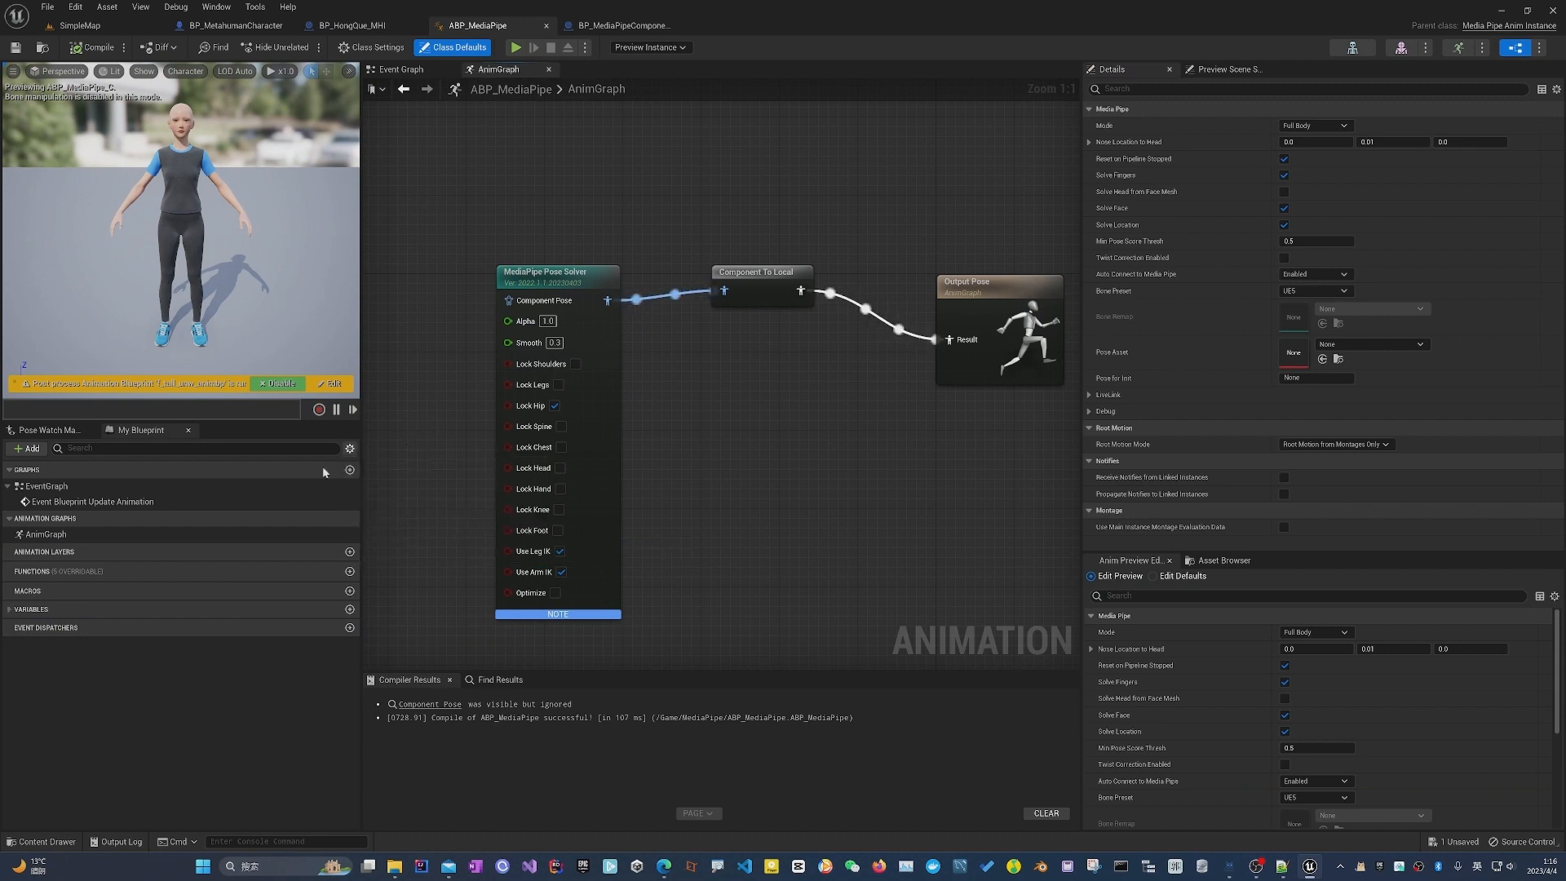
{"action": "left_click", "coordinate": [78, 610]}
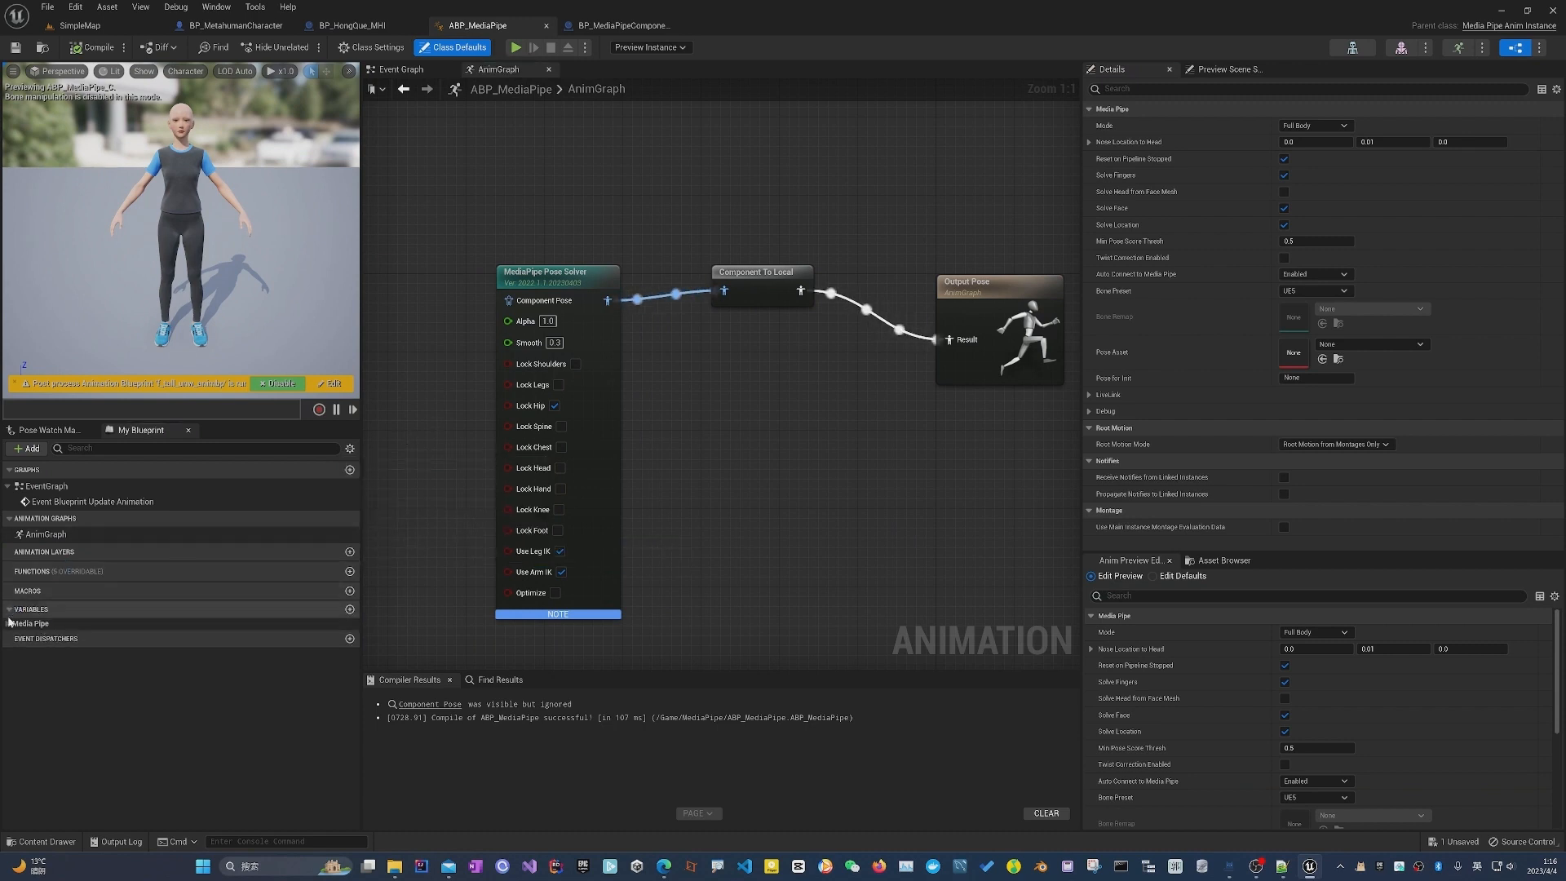
{"action": "left_click", "coordinate": [34, 623]}
{"action": "scroll", "coordinate": [198, 699], "scroll_direction": "down", "scroll_amount": 1}
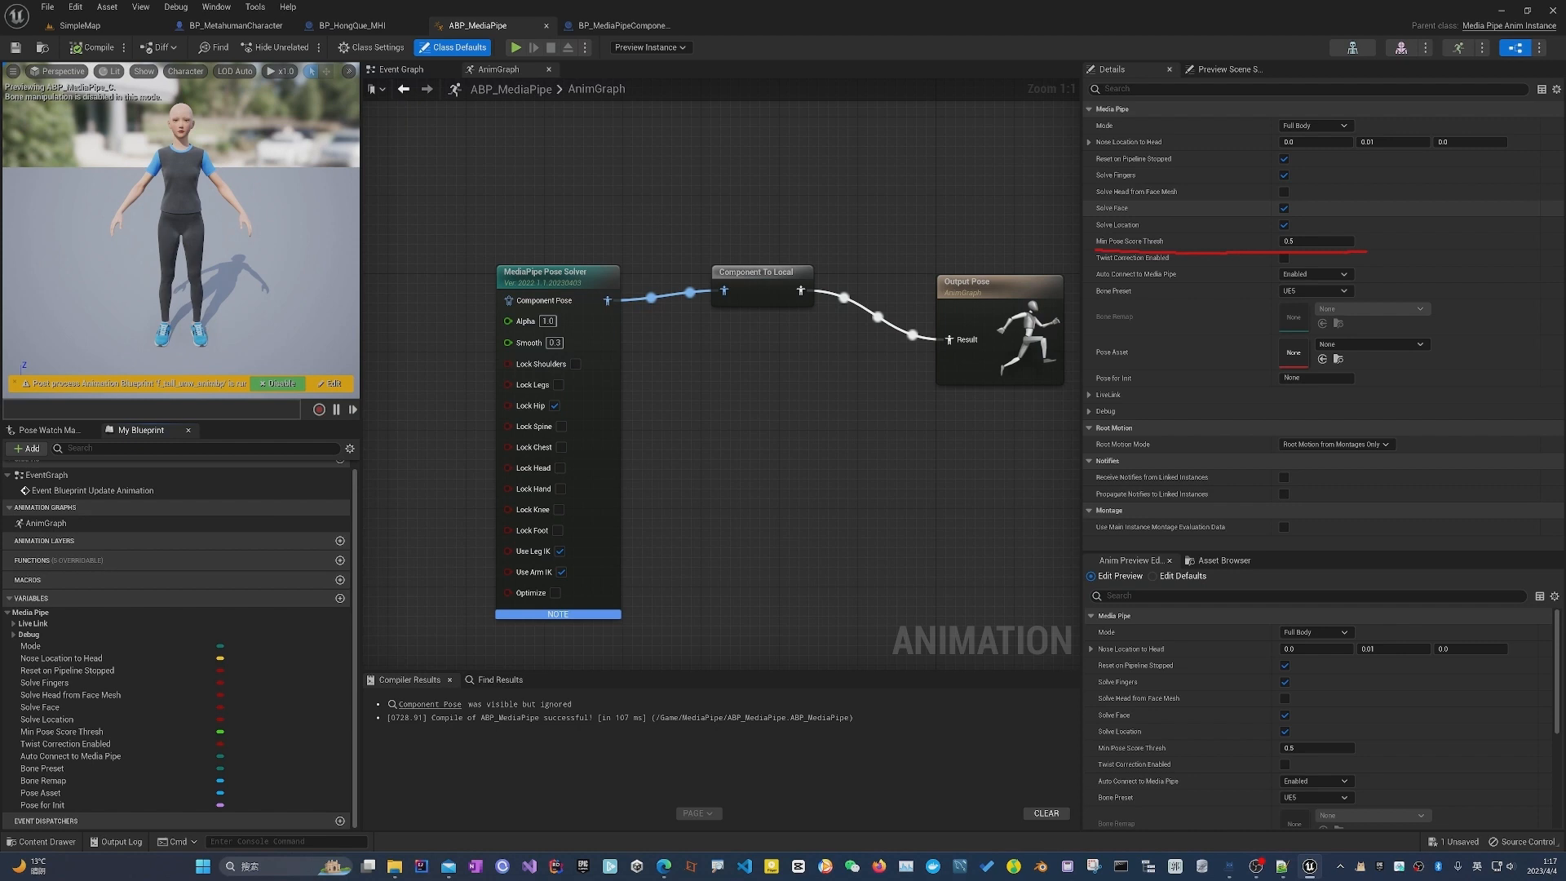
{"action": "key", "text": "Escape"}
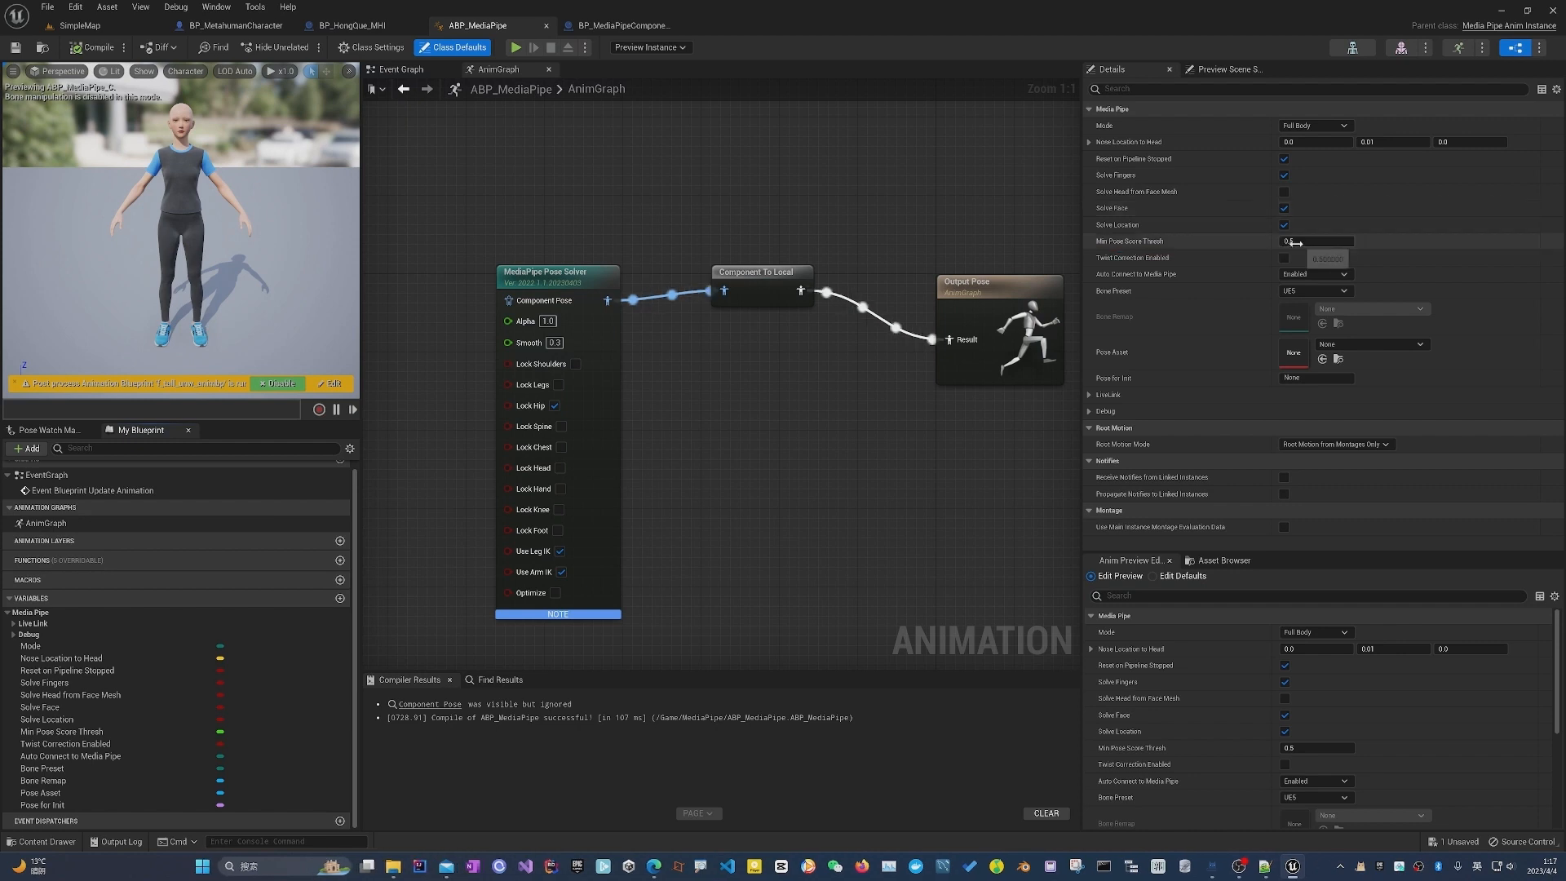
Set Min Pose Score Thresh to 0 in ABP_MediaPipe's class defaults and save the blueprint.
{"action": "left_click", "coordinate": [1293, 241]}
{"action": "type", "text": "0"}
{"action": "key", "text": "Return"}
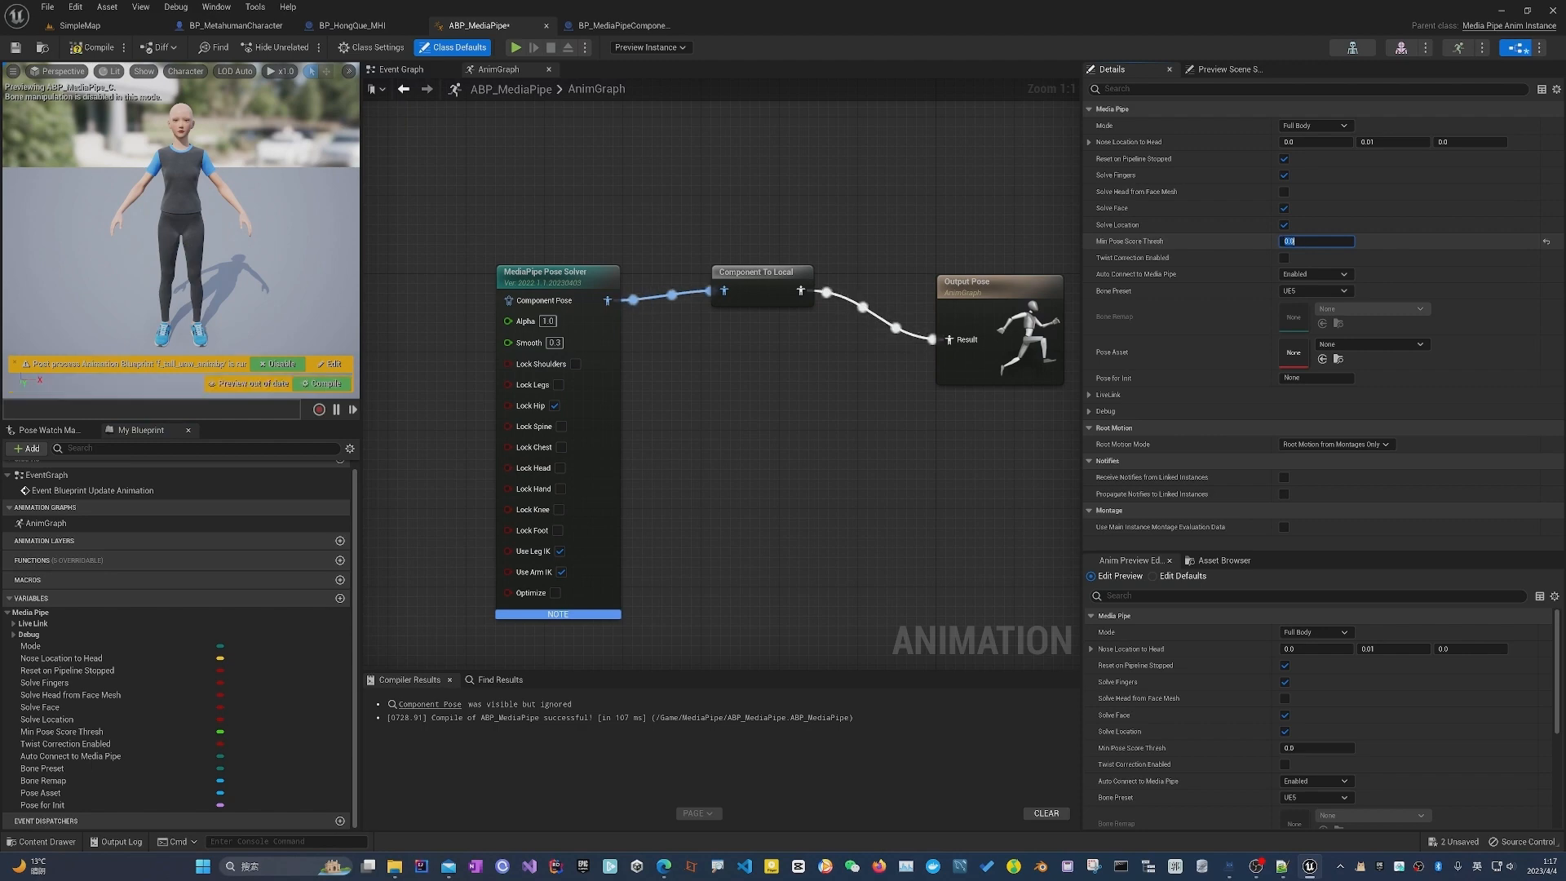
{"action": "key", "text": "ctrl+s"}
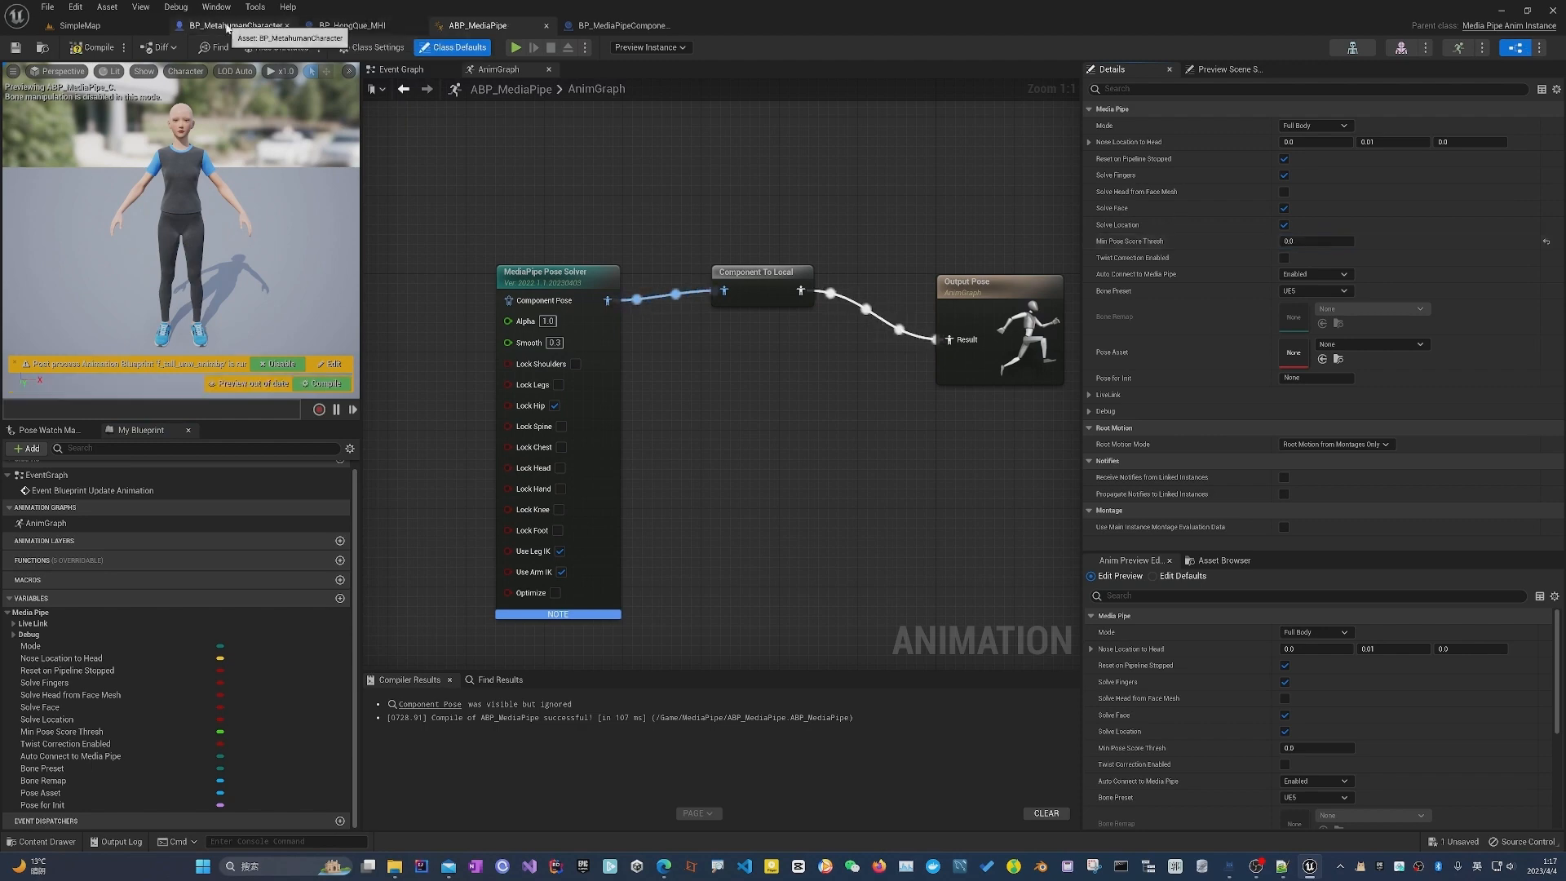
Play SimpleMap, check the character's full-body motion capture, and stop the session.
{"action": "left_click", "coordinate": [114, 27]}
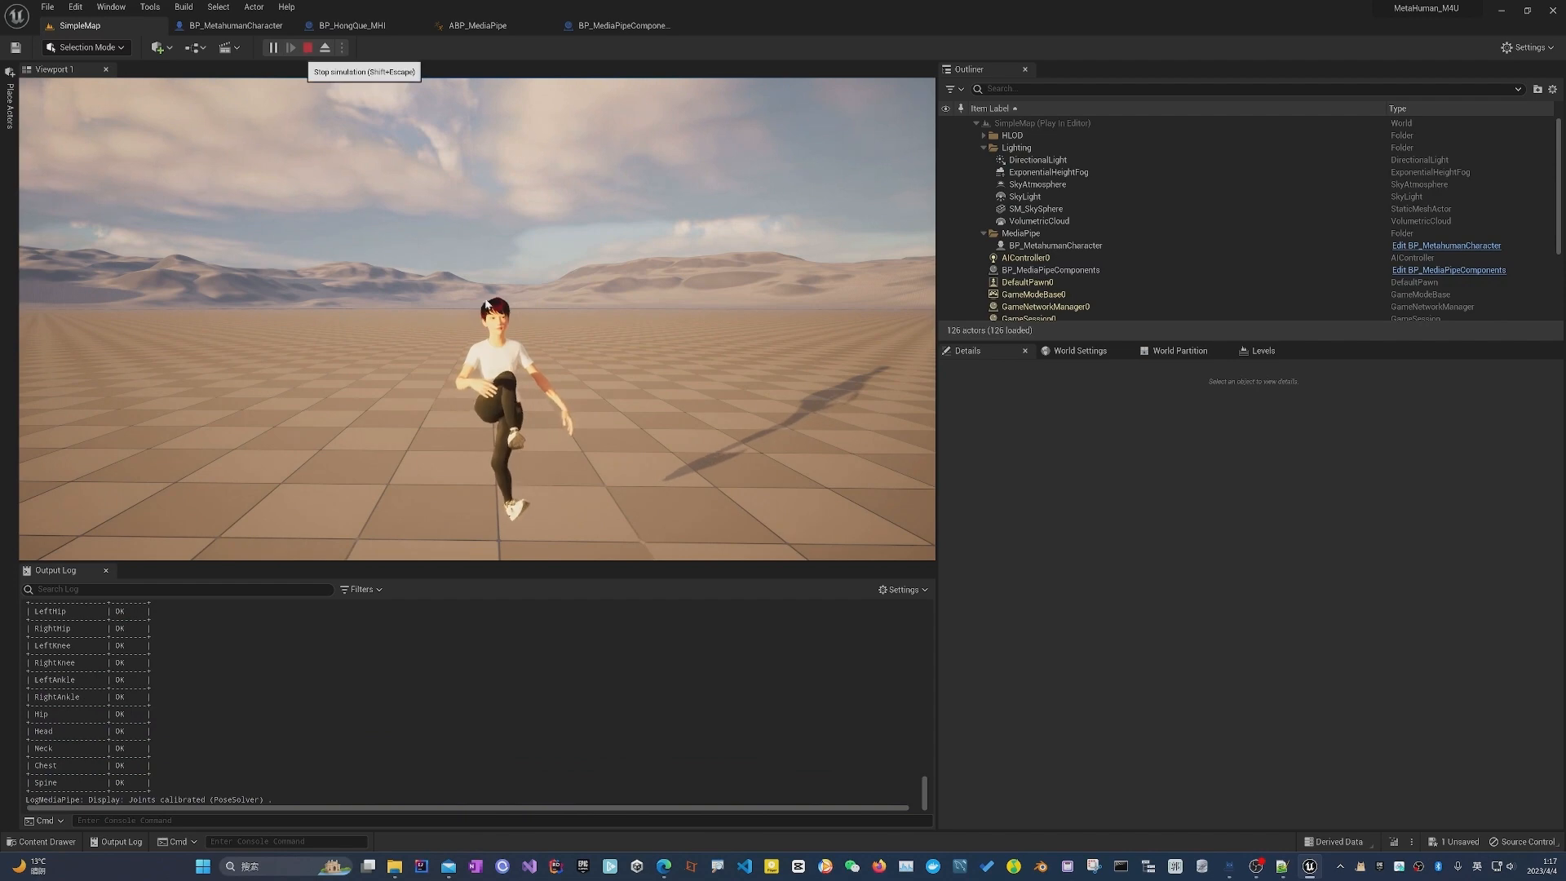
{"action": "key", "text": "shift+Escape"}
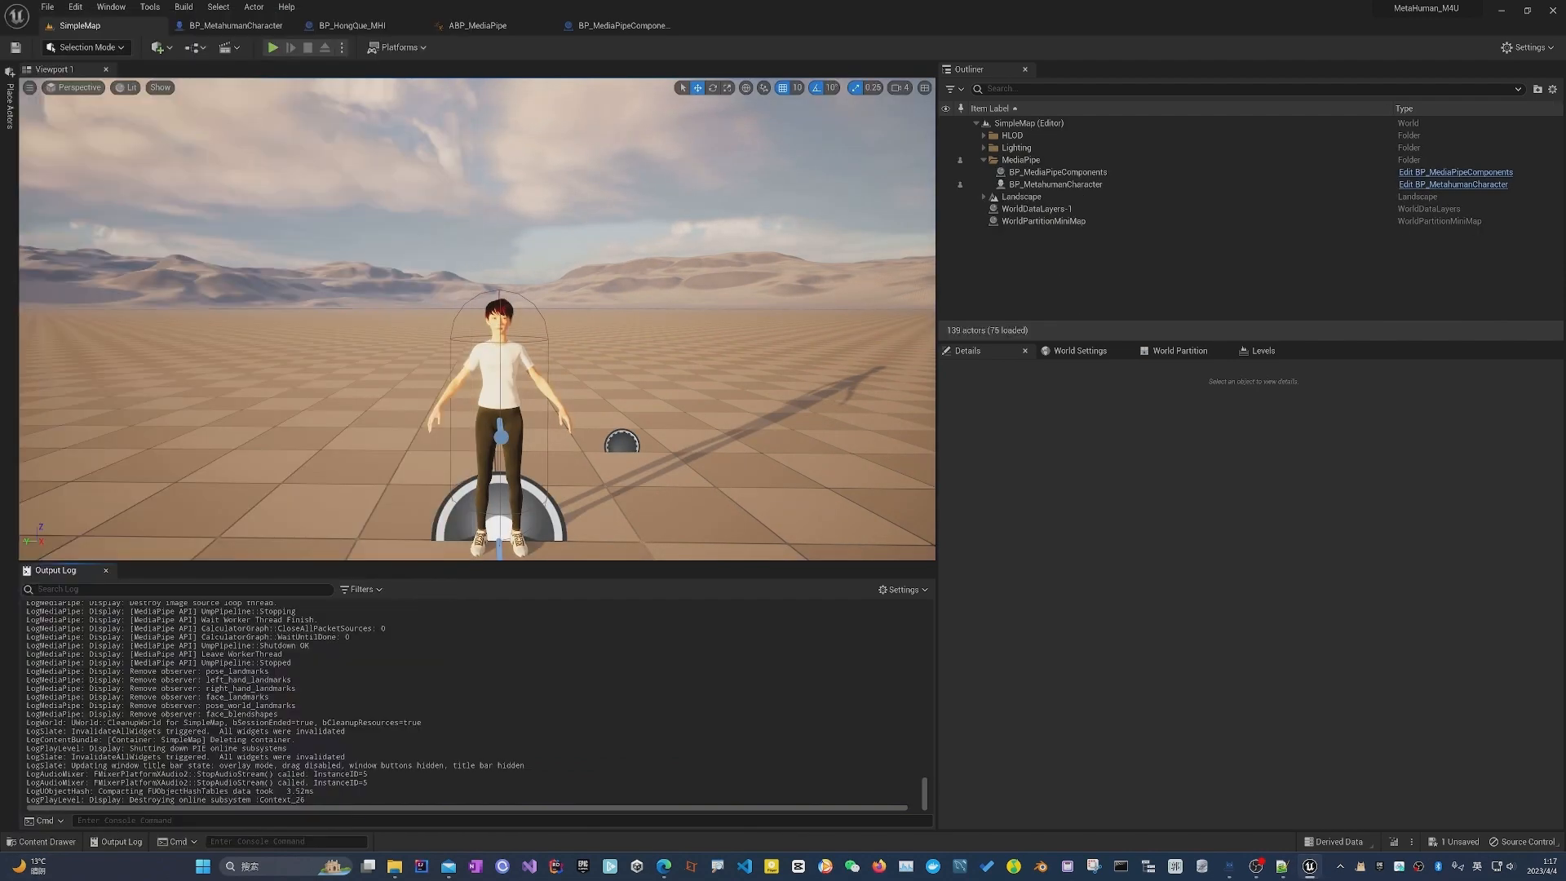
Open ABP_MediaPipe from the MediaPipe folder, set its class default Mode to Upper Body, and compile it.
{"action": "left_click", "coordinate": [46, 842]}
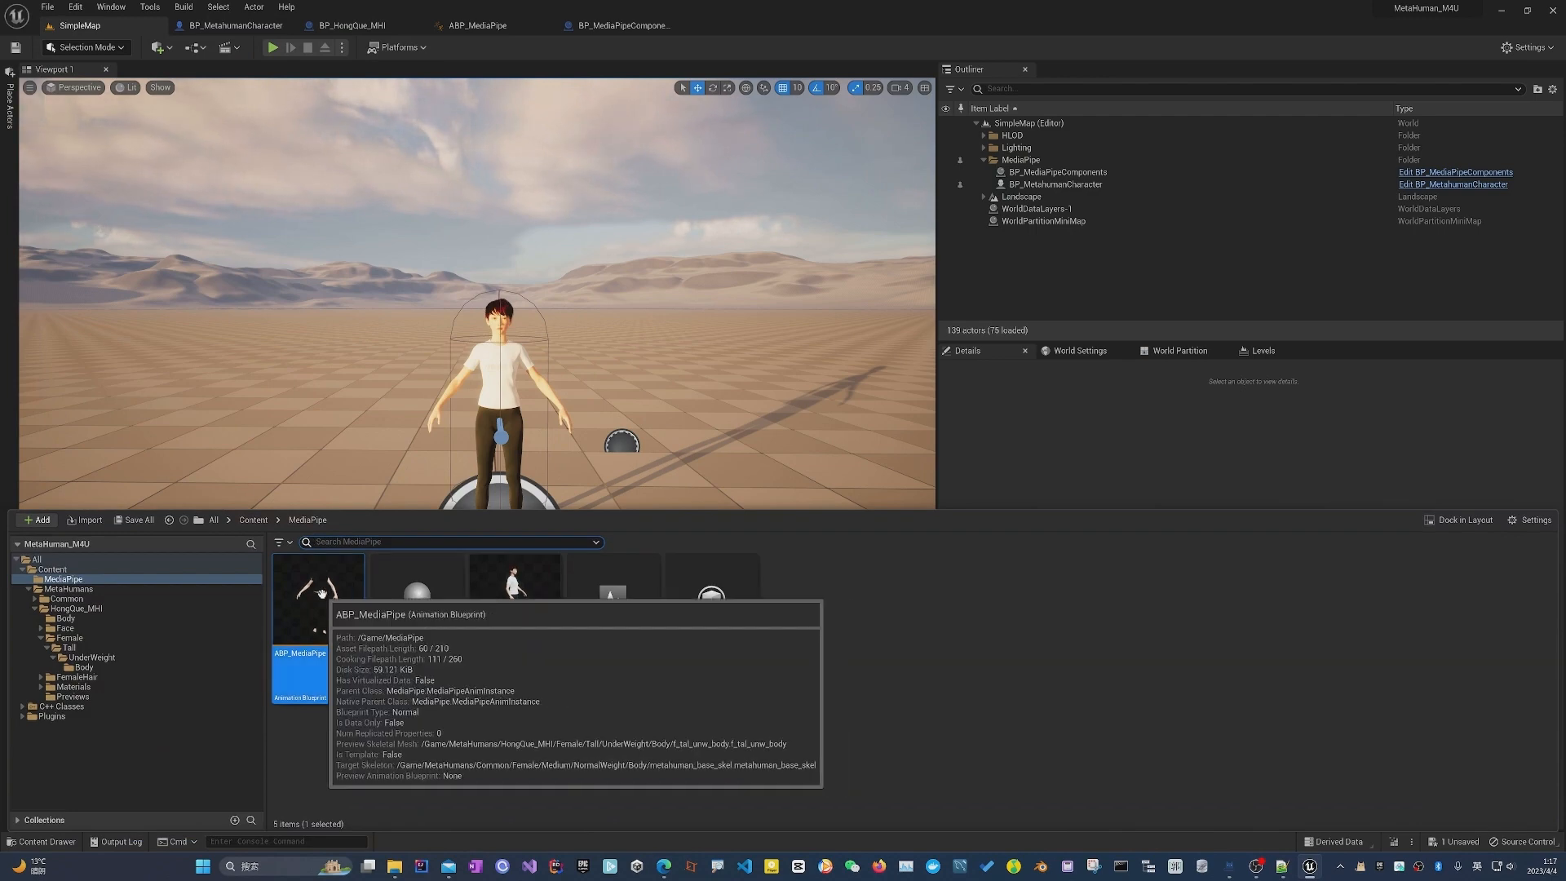
{"action": "double_click", "coordinate": [322, 593]}
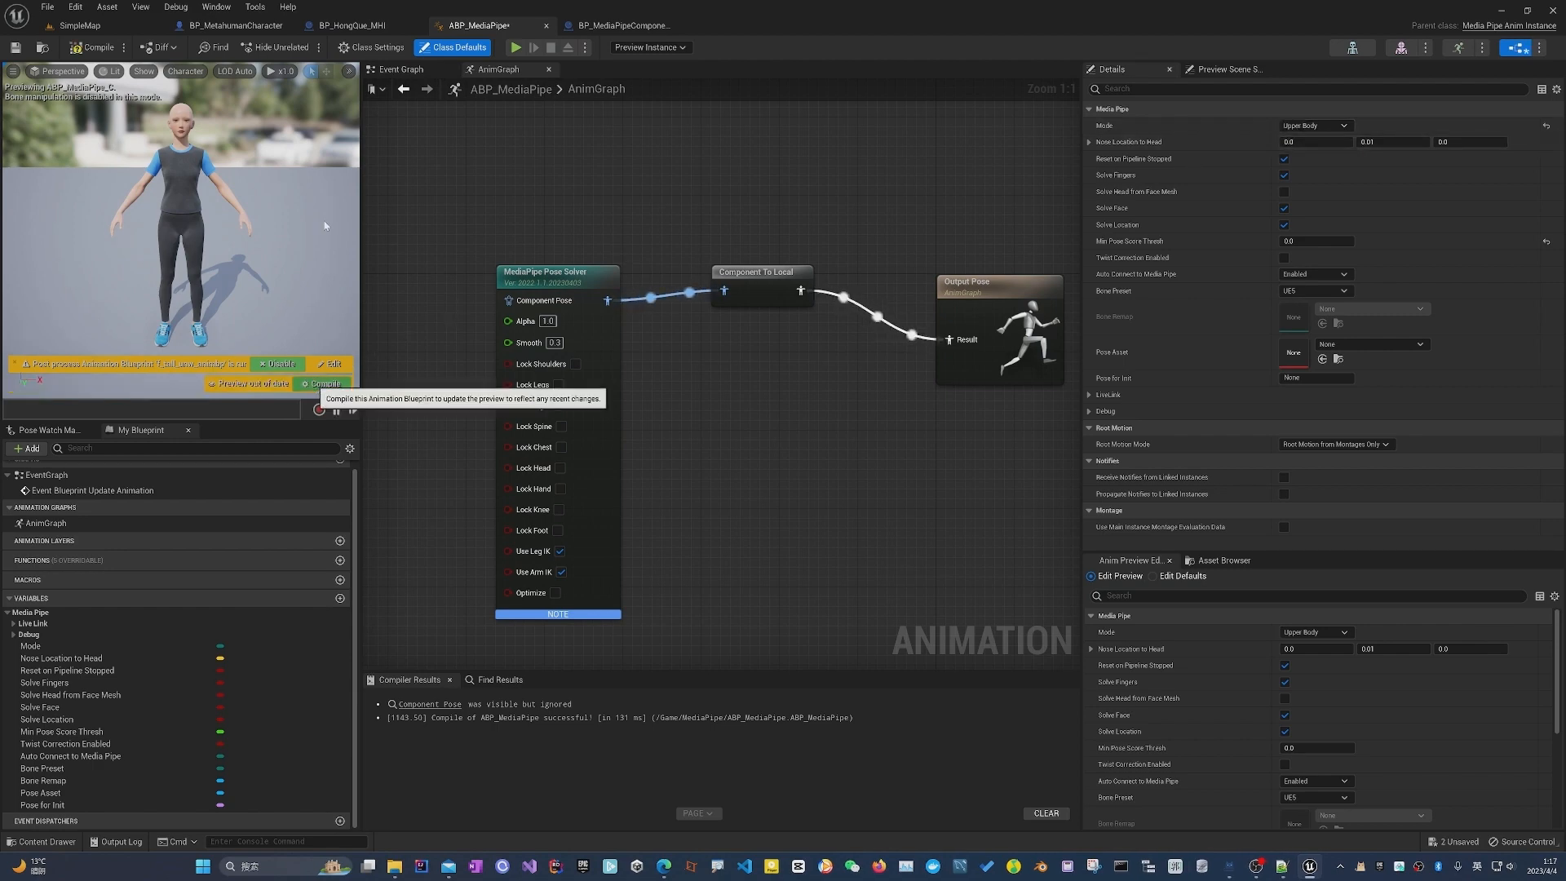
{"action": "left_click", "coordinate": [323, 383]}
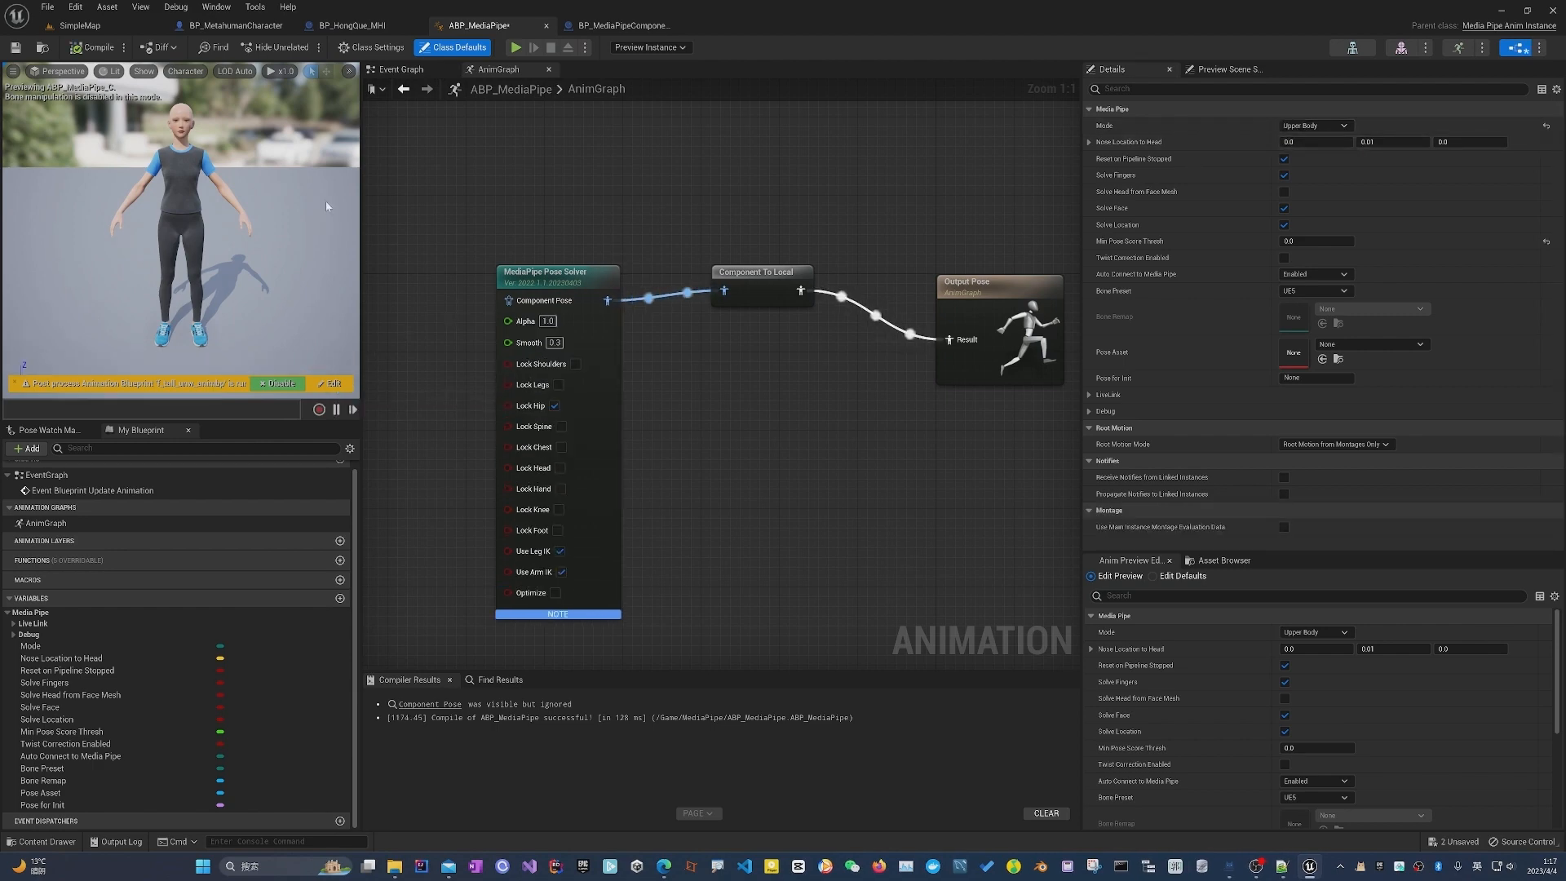
Play SimpleMap to check the upper-body motion capture on the character, and stop the session.
{"action": "left_click", "coordinate": [119, 31]}
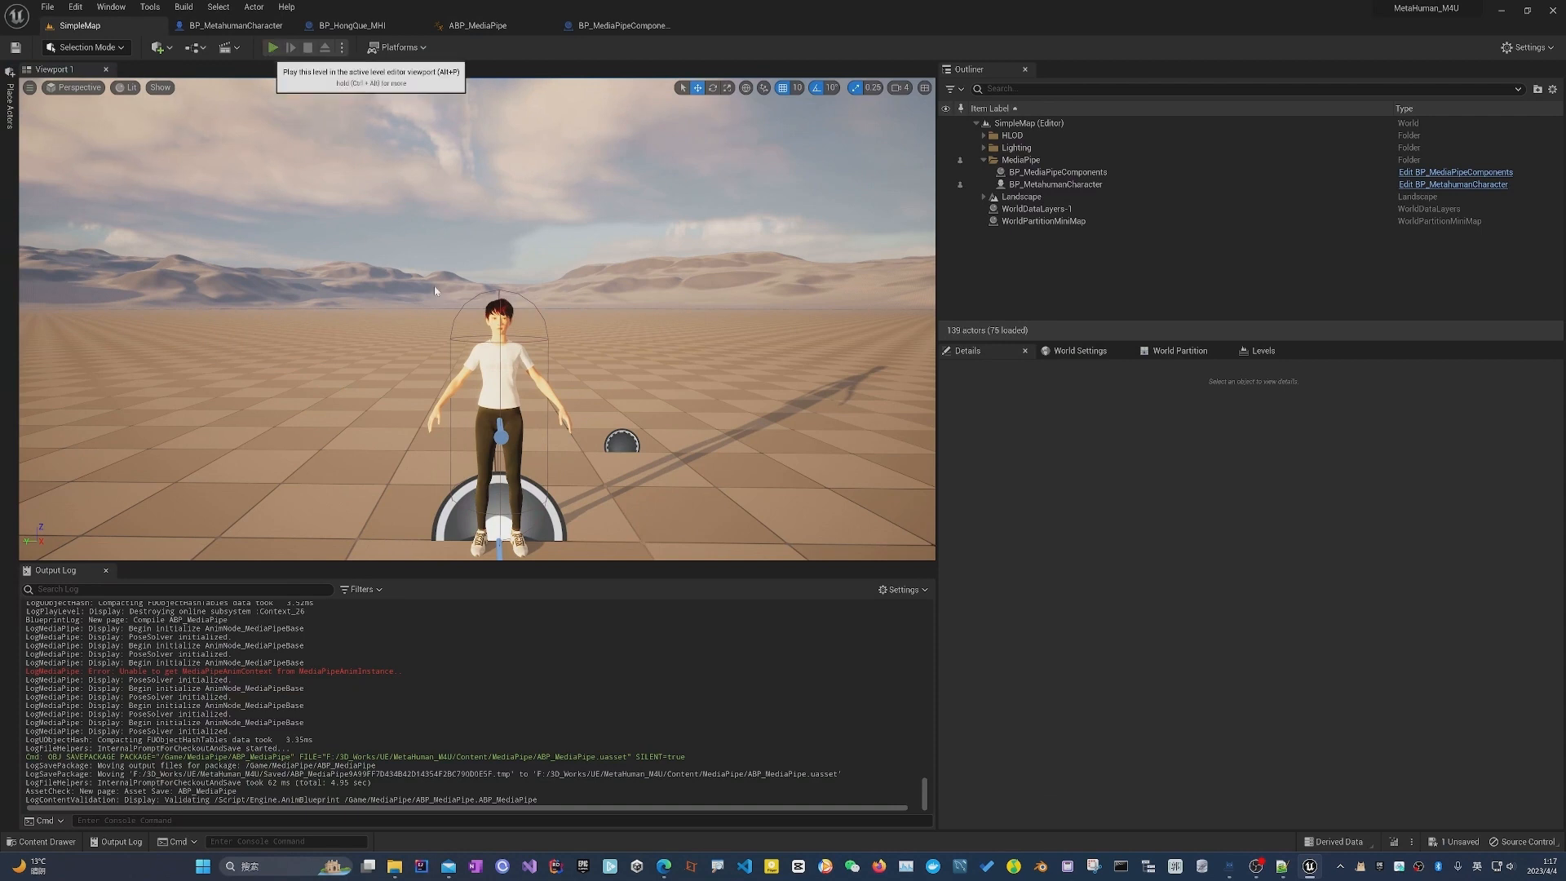
{"action": "key", "text": "alt+p"}
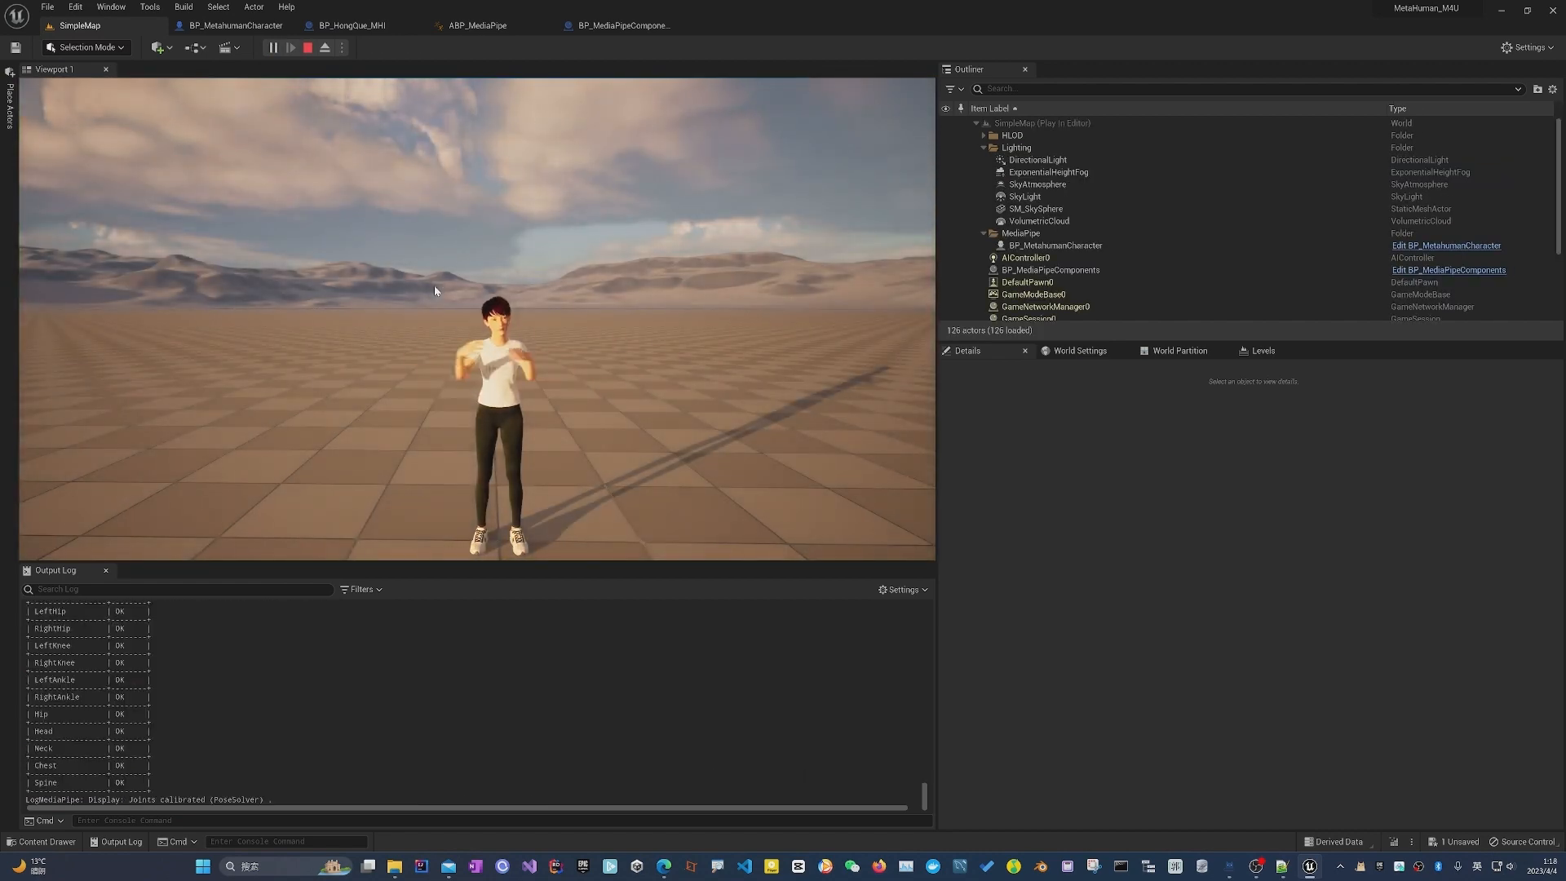
{"action": "left_click", "coordinate": [307, 47]}
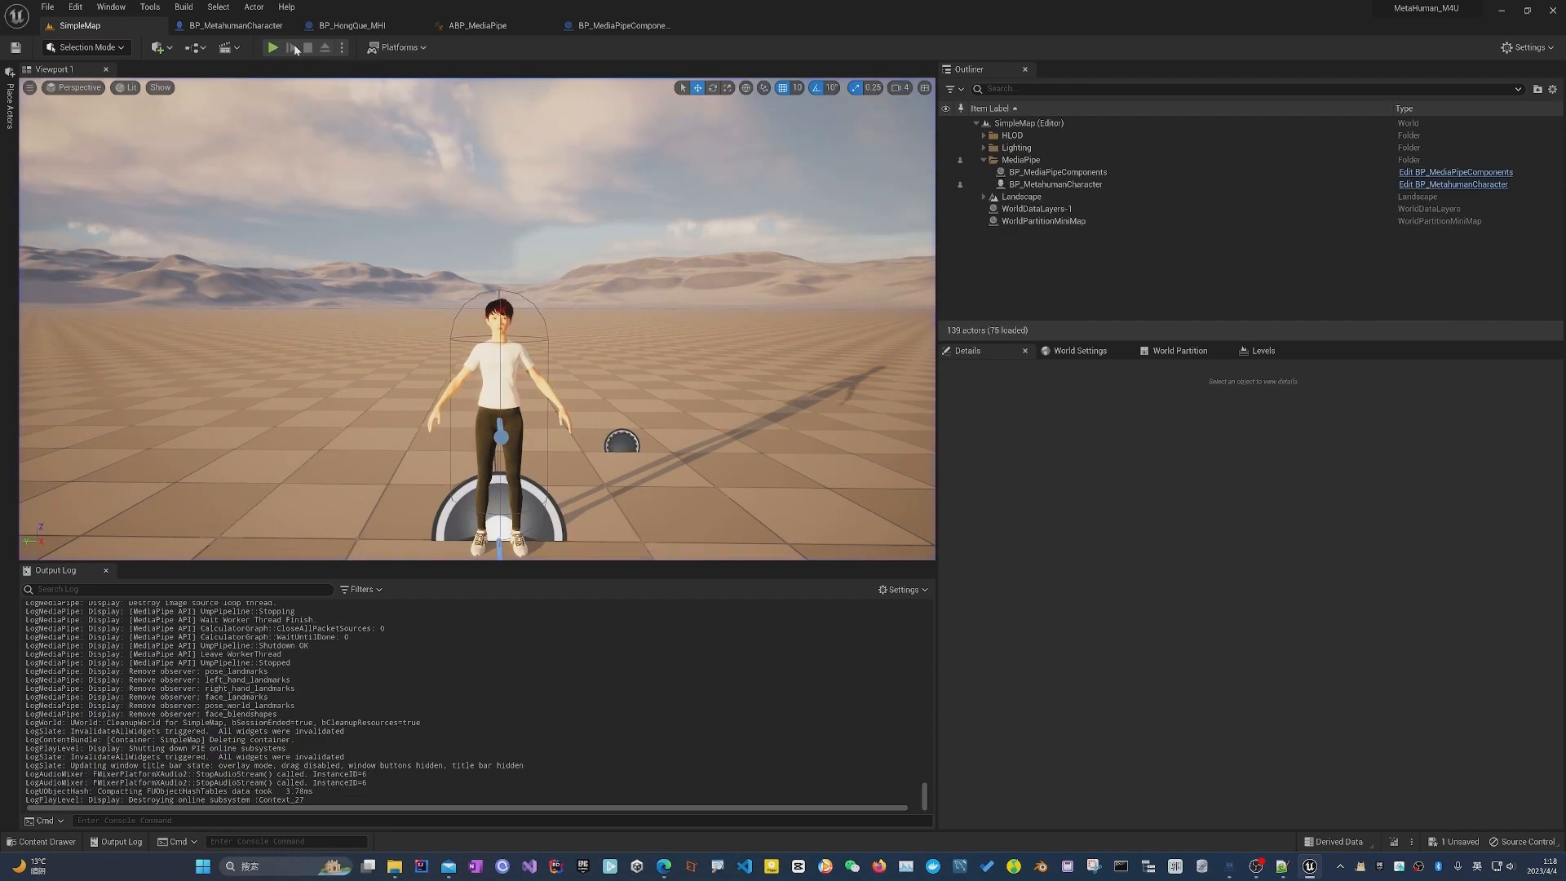
Spread out ABP_MediaPipe's AnimGraph nodes to make room between MediaPipe Pose Solver and Component To Local.
{"action": "left_click", "coordinate": [489, 27]}
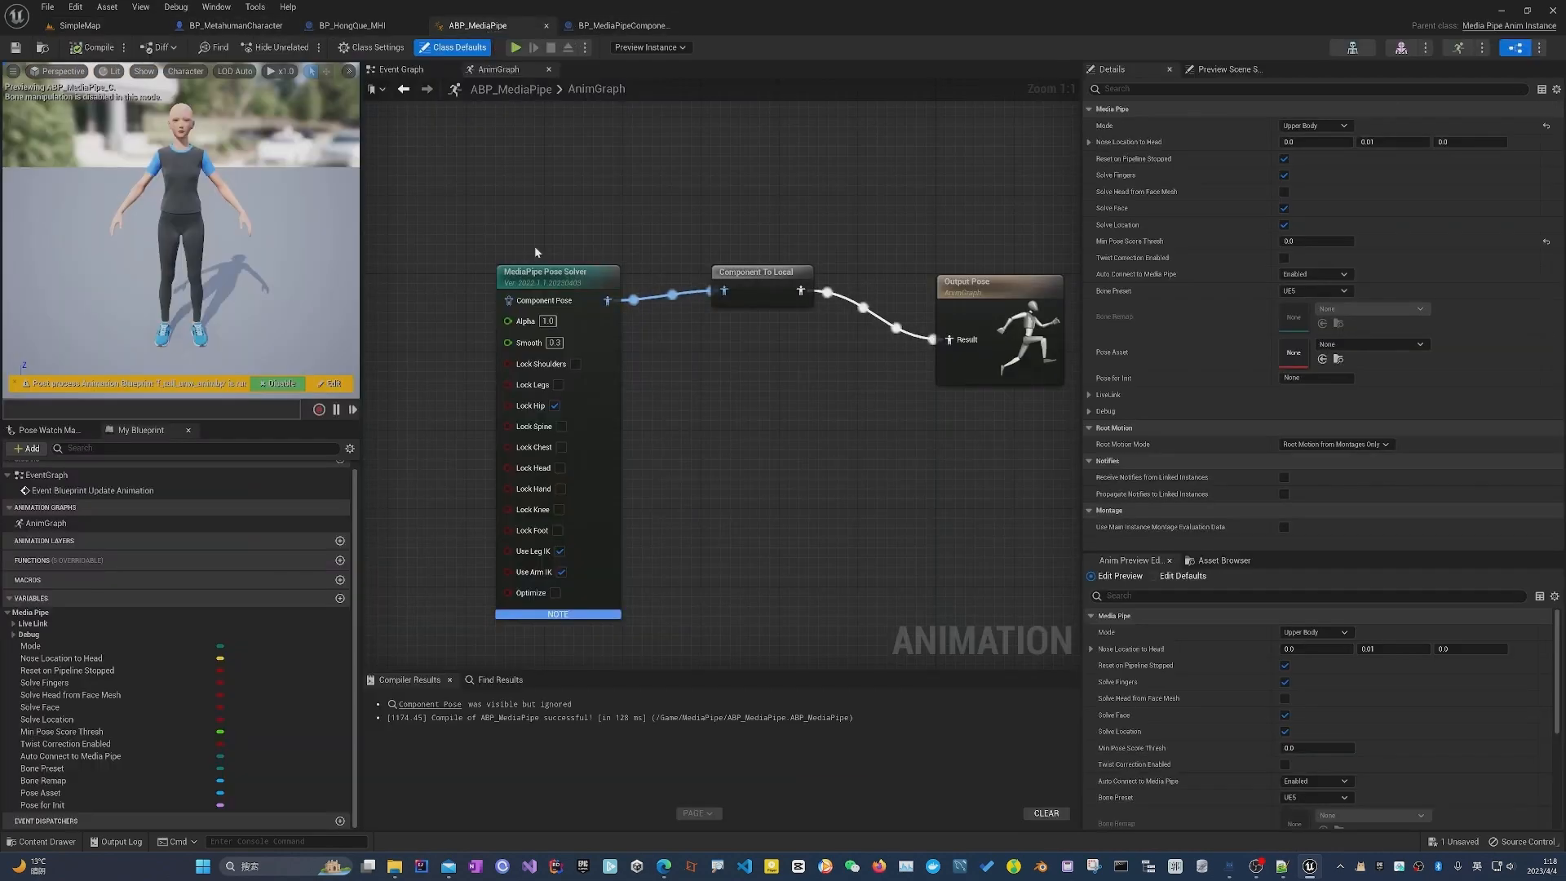
{"action": "left_click", "coordinate": [435, 242]}
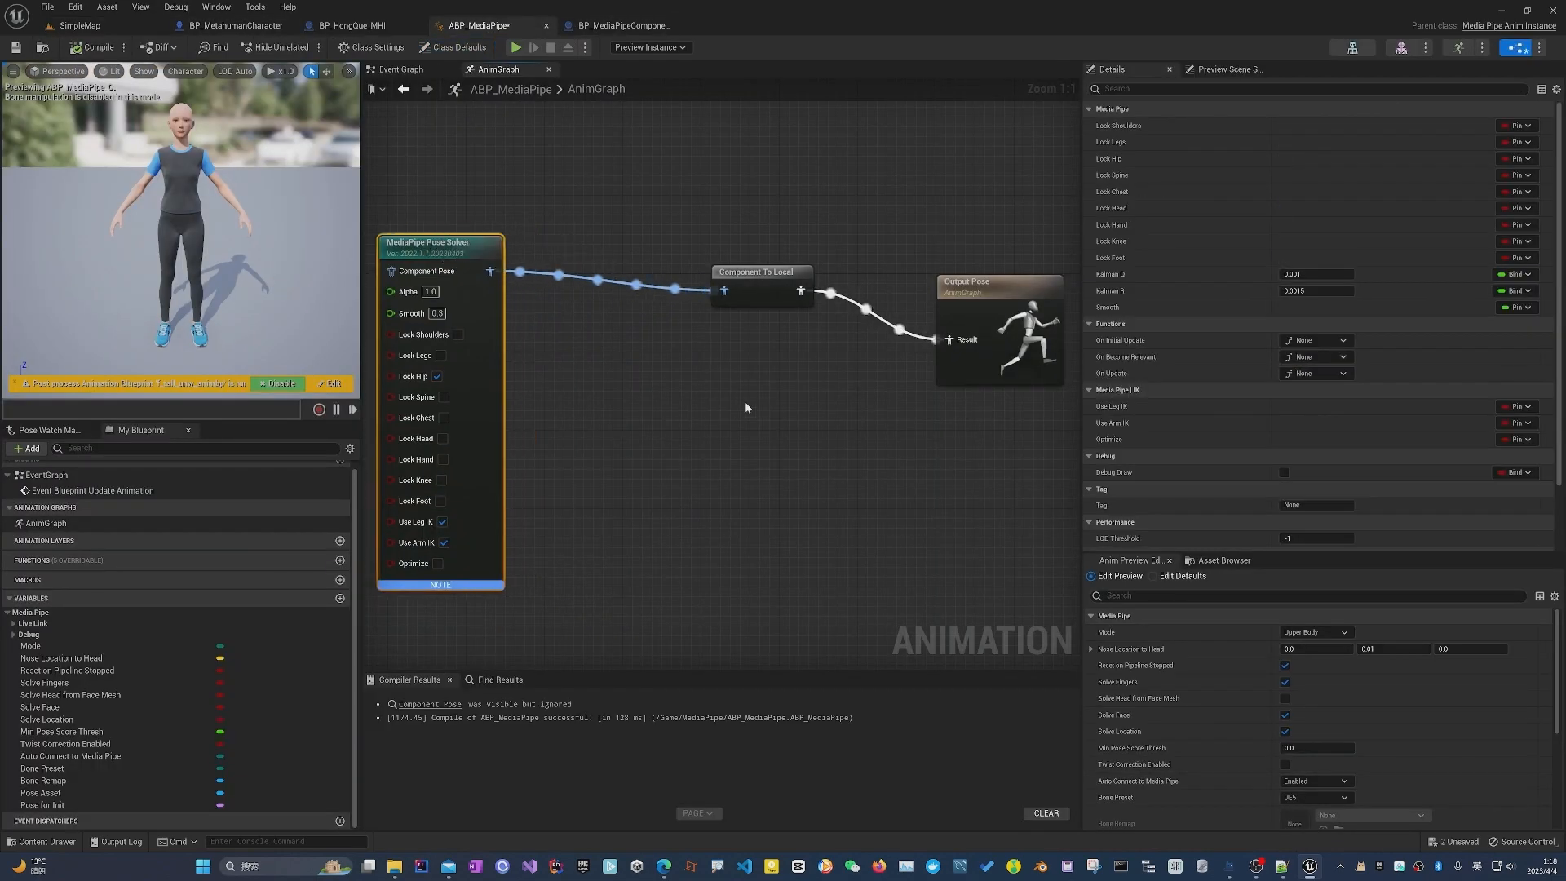
{"action": "right_click_drag", "start_coordinate": [762, 381], "coordinate": [672, 359]}
{"action": "left_click_drag", "start_coordinate": [629, 192], "coordinate": [986, 413]}
{"action": "left_click_drag", "start_coordinate": [692, 255], "coordinate": [940, 231]}
{"action": "left_click", "coordinate": [771, 366]}
{"action": "left_click", "coordinate": [826, 247]}
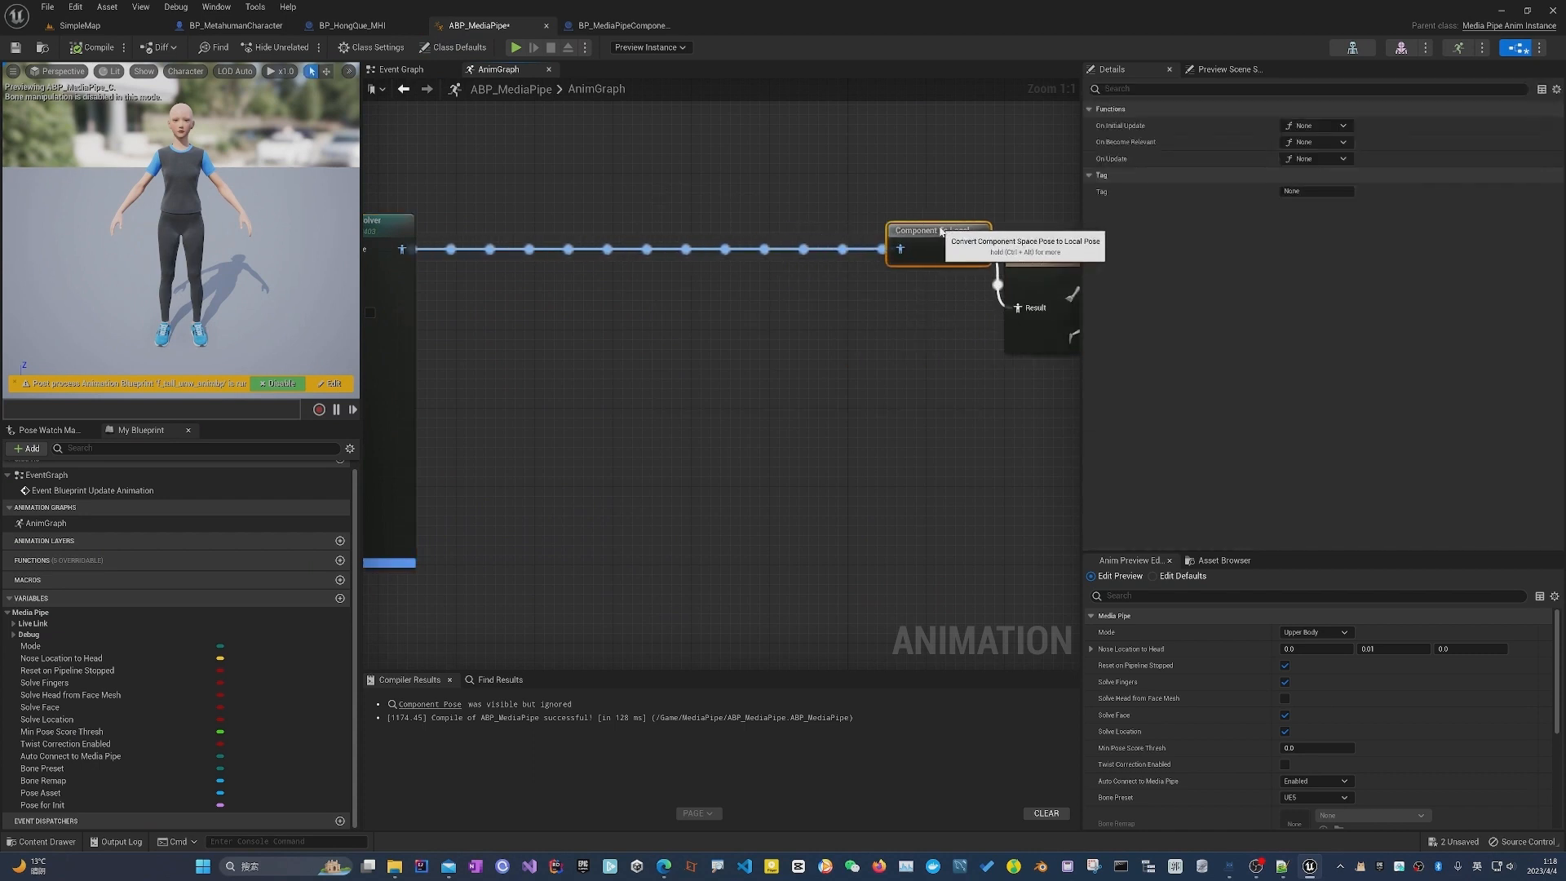
{"action": "left_click", "coordinate": [707, 338]}
{"action": "right_click_drag", "start_coordinate": [706, 338], "coordinate": [873, 338]}
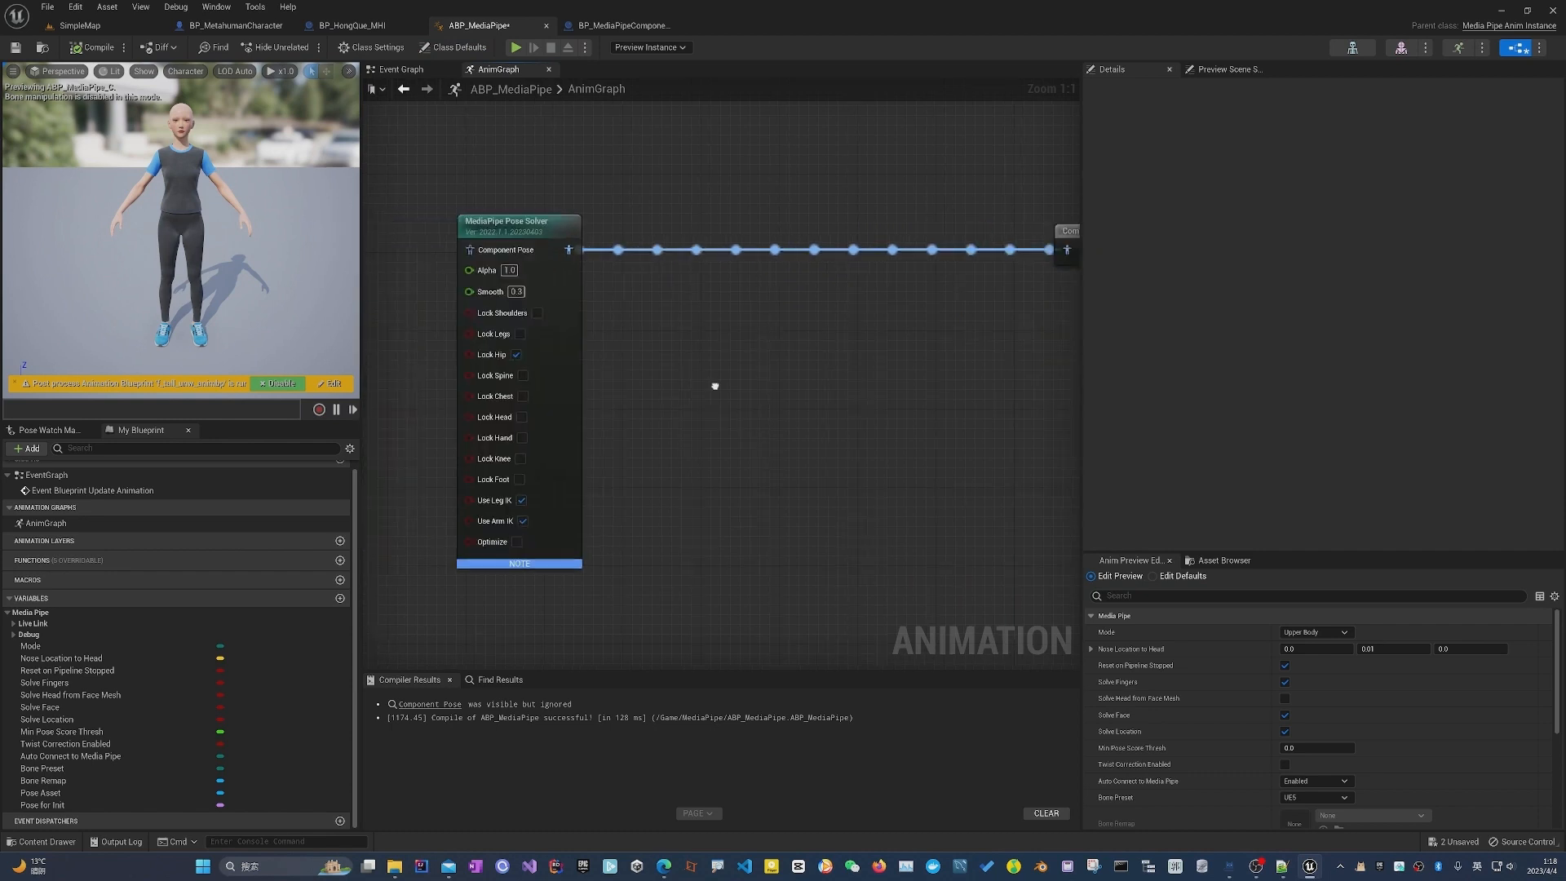
Add a MediaPipe Hand Solver node beside the Pose Solver and feed the Pose Solver's output into its Component Pose.
{"action": "right_click", "coordinate": [664, 308]}
{"action": "type", "text": "mediapipehan"}
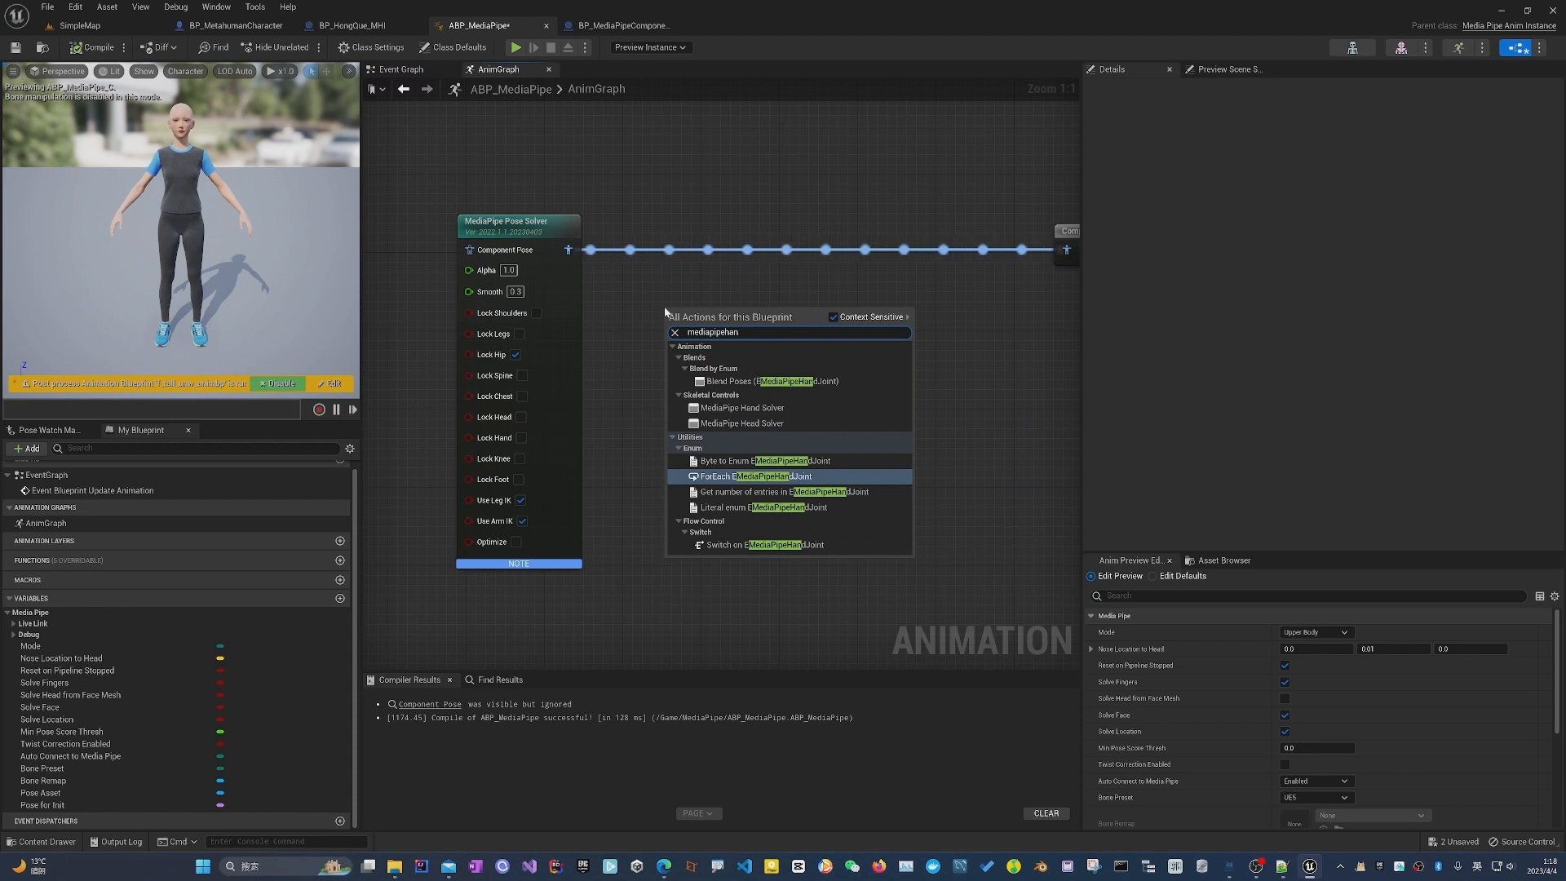
{"action": "key", "text": "Up"}
{"action": "key", "text": "Up"}
{"action": "key", "text": "Up"}
{"action": "key", "text": "Up"}
{"action": "key", "text": "Up"}
{"action": "key", "text": "Up"}
{"action": "key", "text": "Up"}
{"action": "key", "text": "Down"}
{"action": "key", "text": "Down"}
{"action": "key", "text": "Down"}
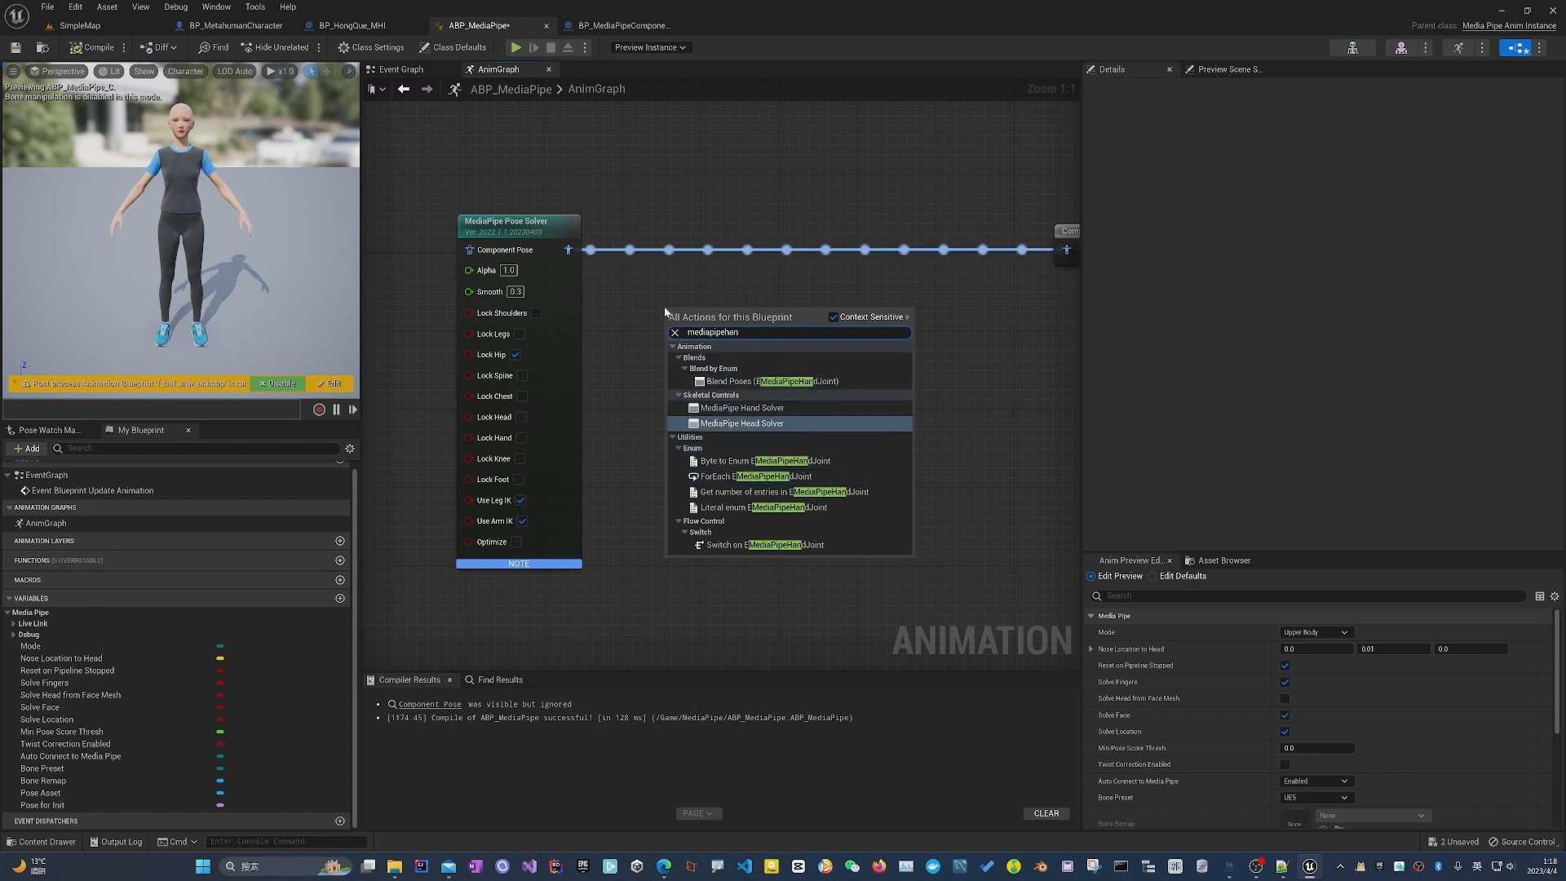
{"action": "key", "text": "Up"}
{"action": "key", "text": "Return"}
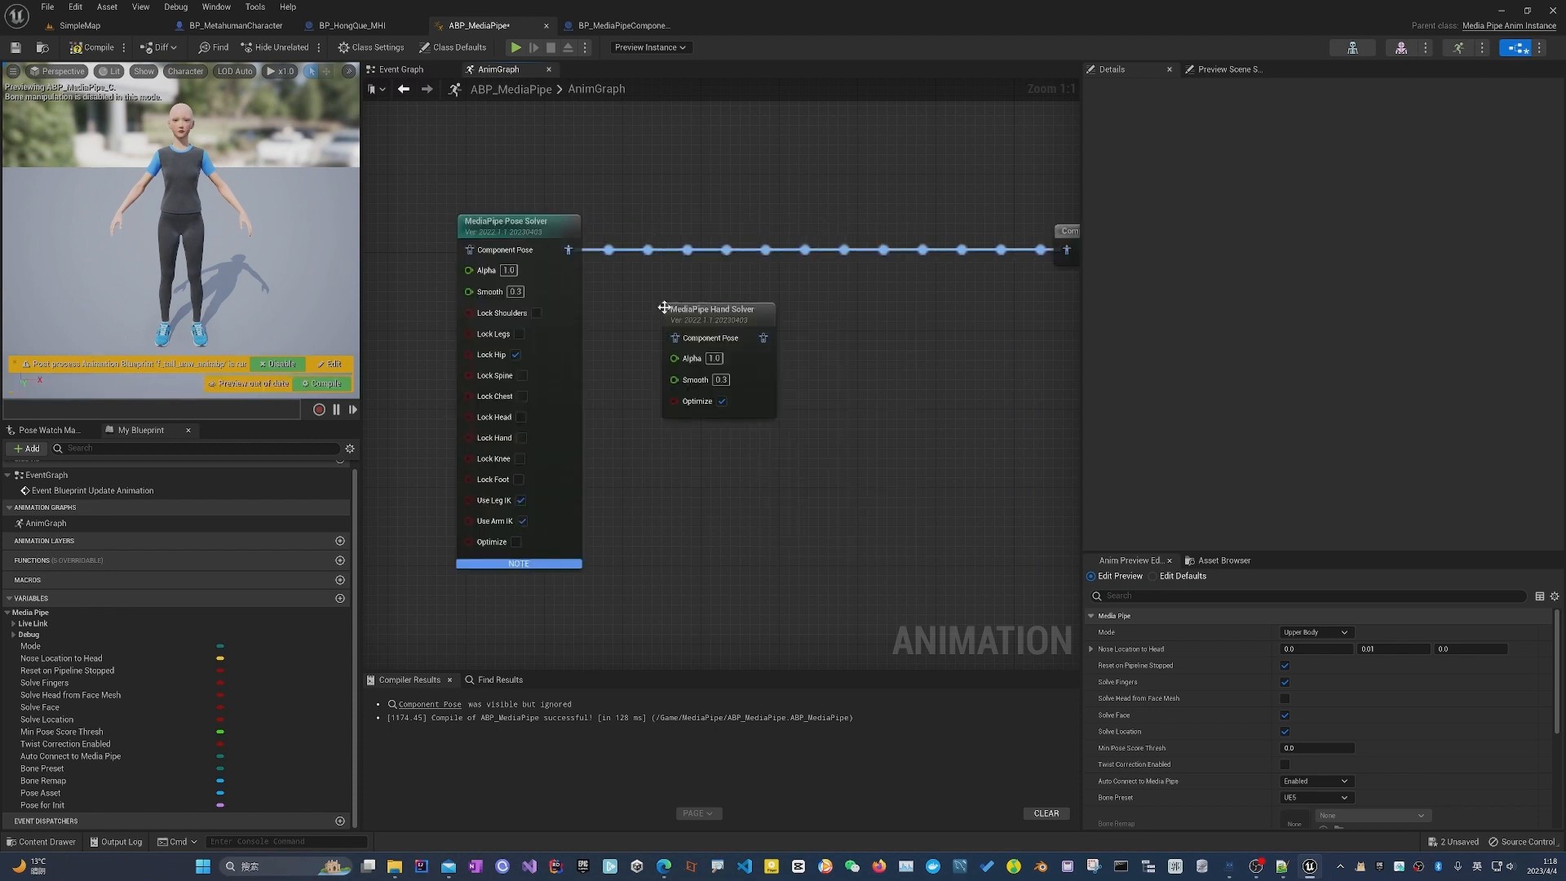
{"action": "left_click", "coordinate": [567, 249], "text": "alt"}
{"action": "left_click_drag", "start_coordinate": [567, 249], "coordinate": [638, 227]}
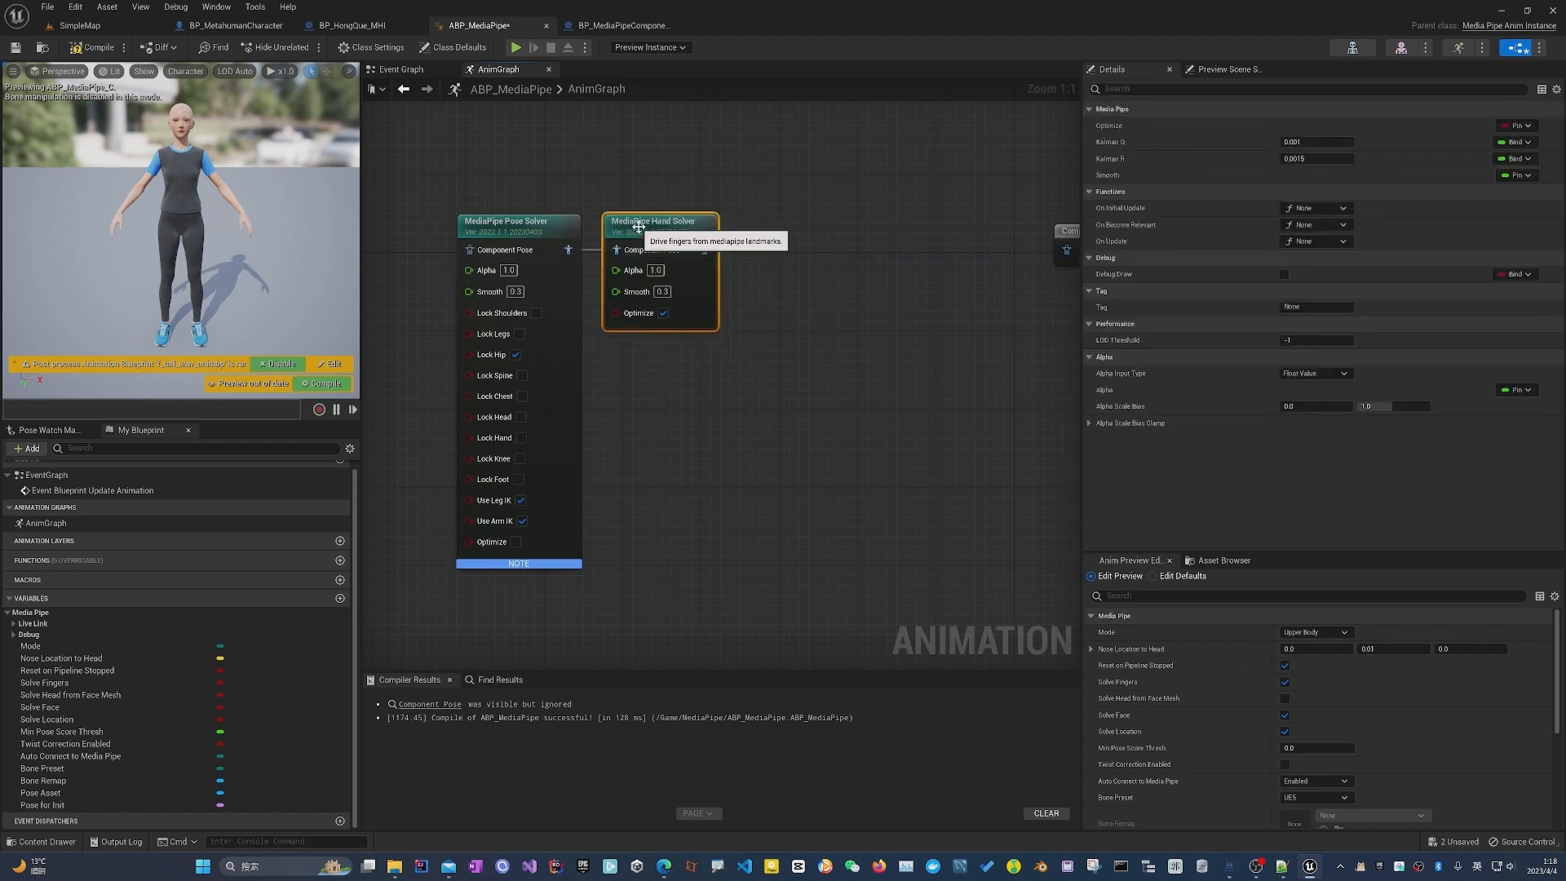
Add a MediaPipe Location Solver node and wire it between the Hand Solver and Component To Local.
{"action": "right_click", "coordinate": [783, 260]}
{"action": "type", "text": "mediap"}
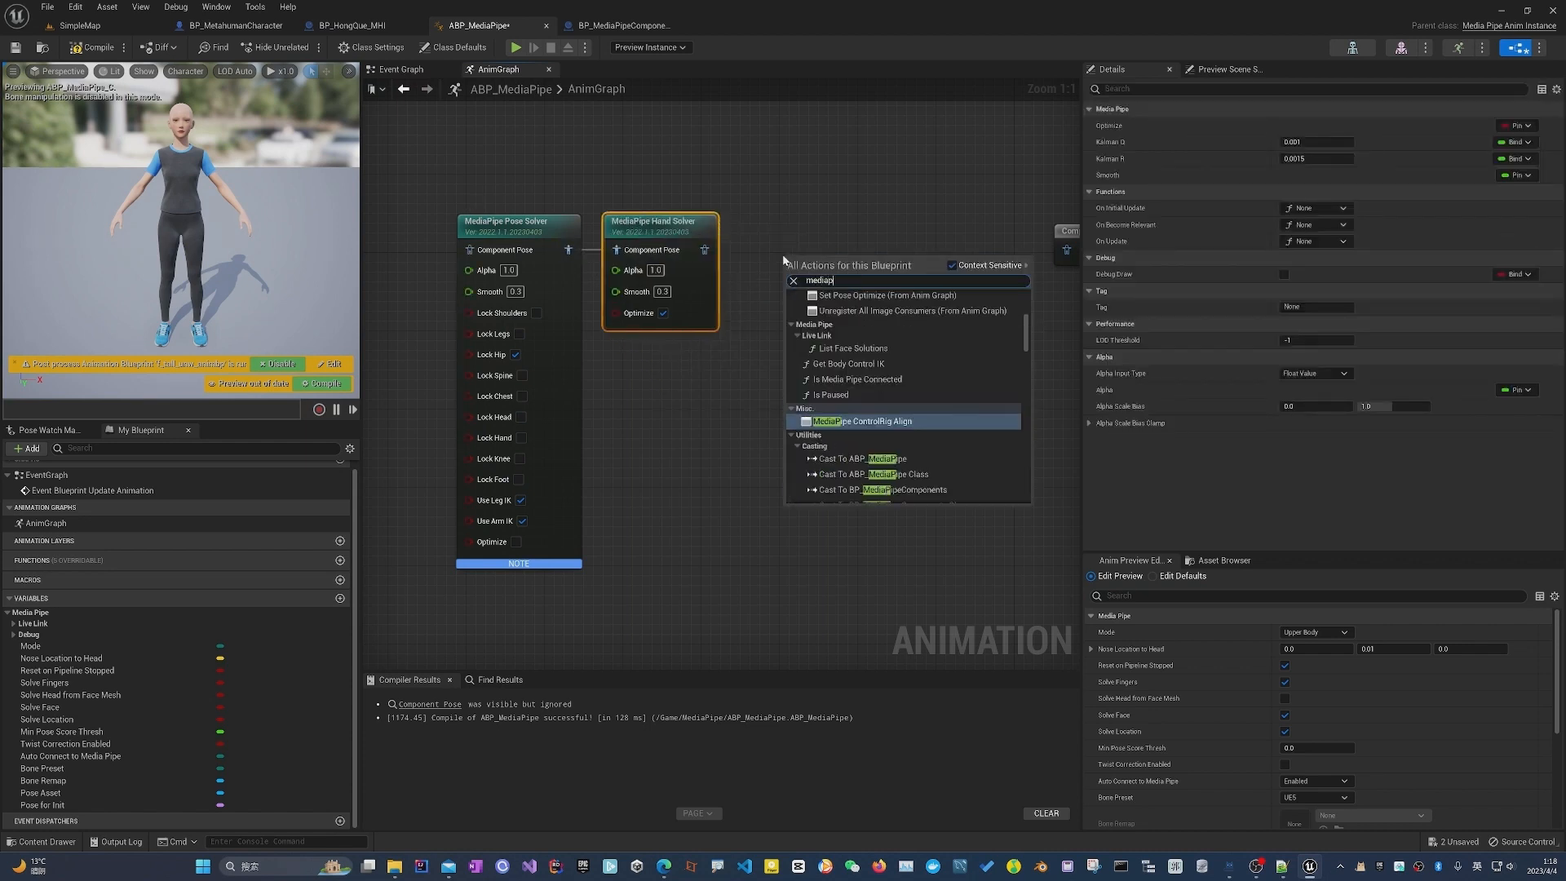
{"action": "type", "text": "ipelo"}
{"action": "key", "text": "Return"}
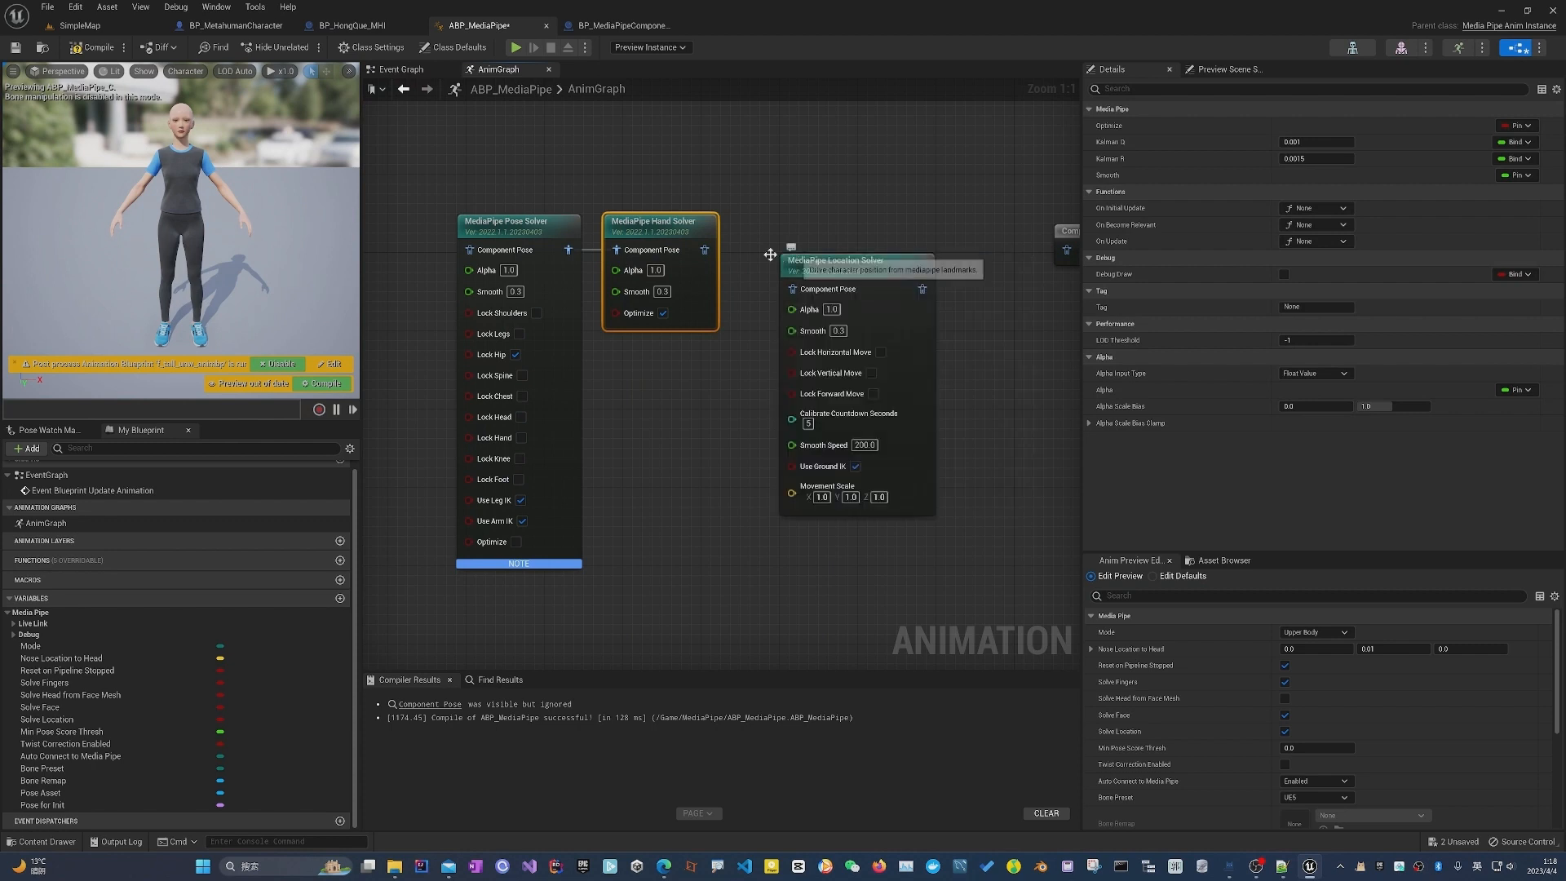
{"action": "right_click_drag", "start_coordinate": [792, 220], "coordinate": [677, 221]}
{"action": "left_click_drag", "start_coordinate": [716, 261], "coordinate": [687, 221]}
{"action": "left_click_drag", "start_coordinate": [588, 250], "coordinate": [643, 247]}
{"action": "left_click_drag", "start_coordinate": [777, 250], "coordinate": [941, 247]}
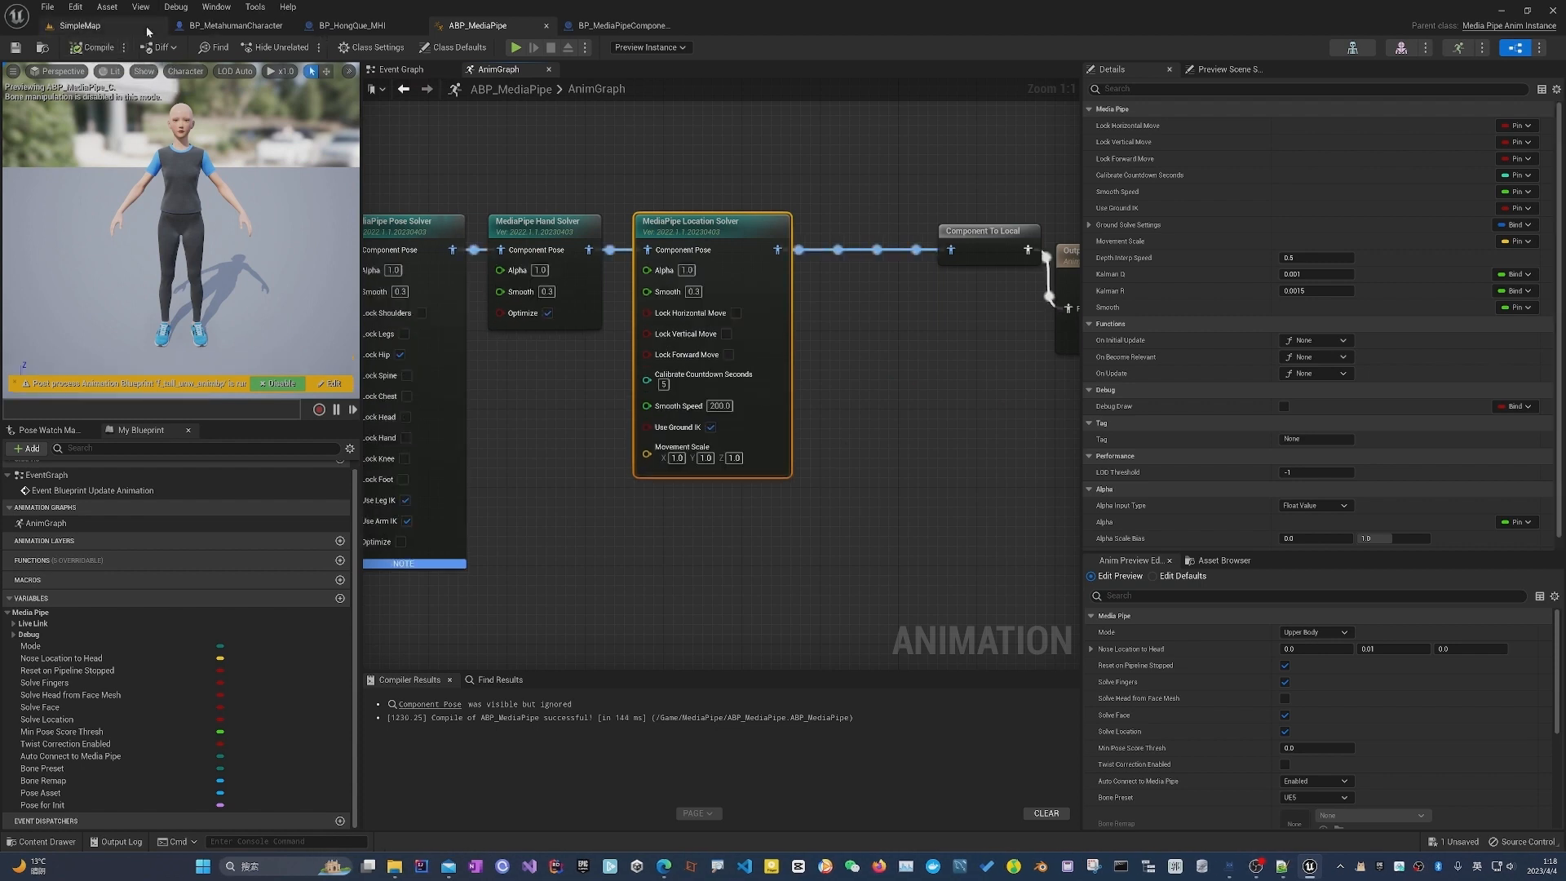
Play SimpleMap to test the hand and location solvers on the character, and stop the session.
{"action": "left_click", "coordinate": [102, 28]}
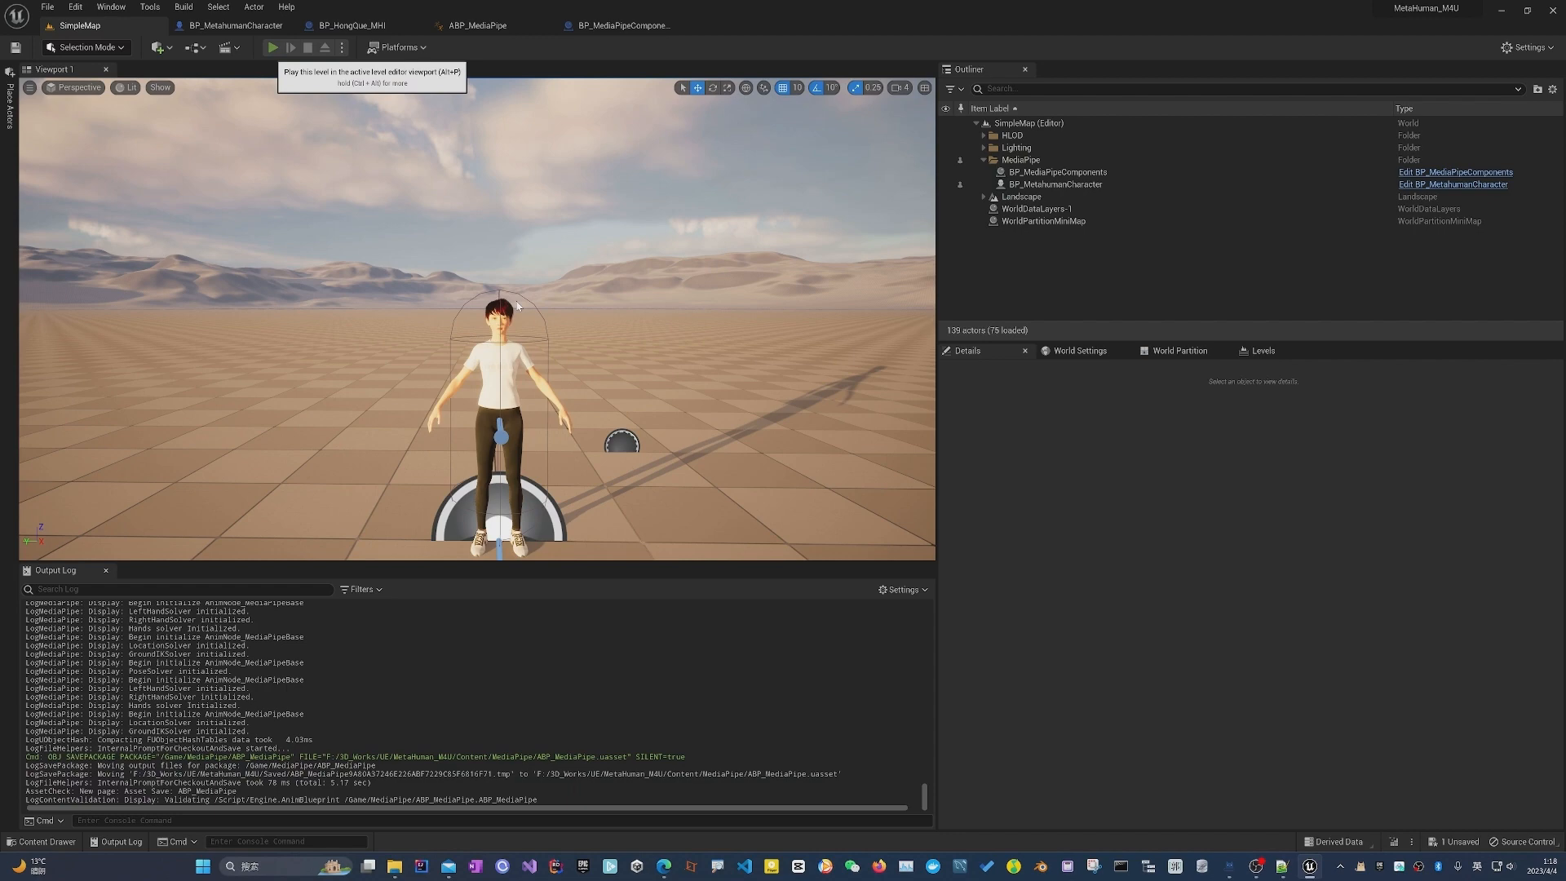
{"action": "key", "text": "alt+p"}
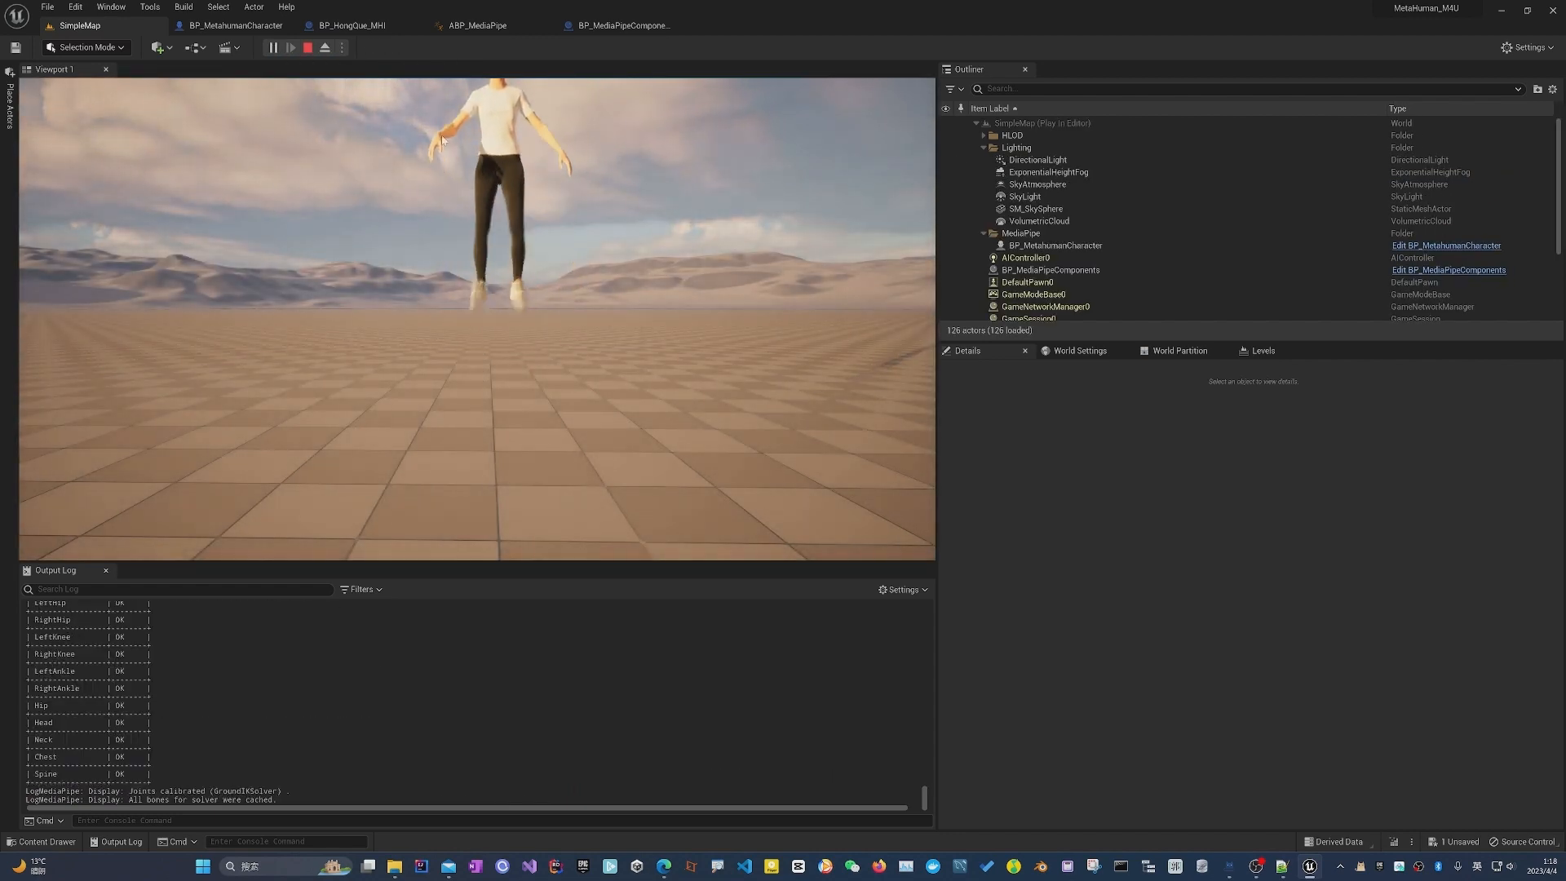
{"action": "key", "text": "shift+Escape"}
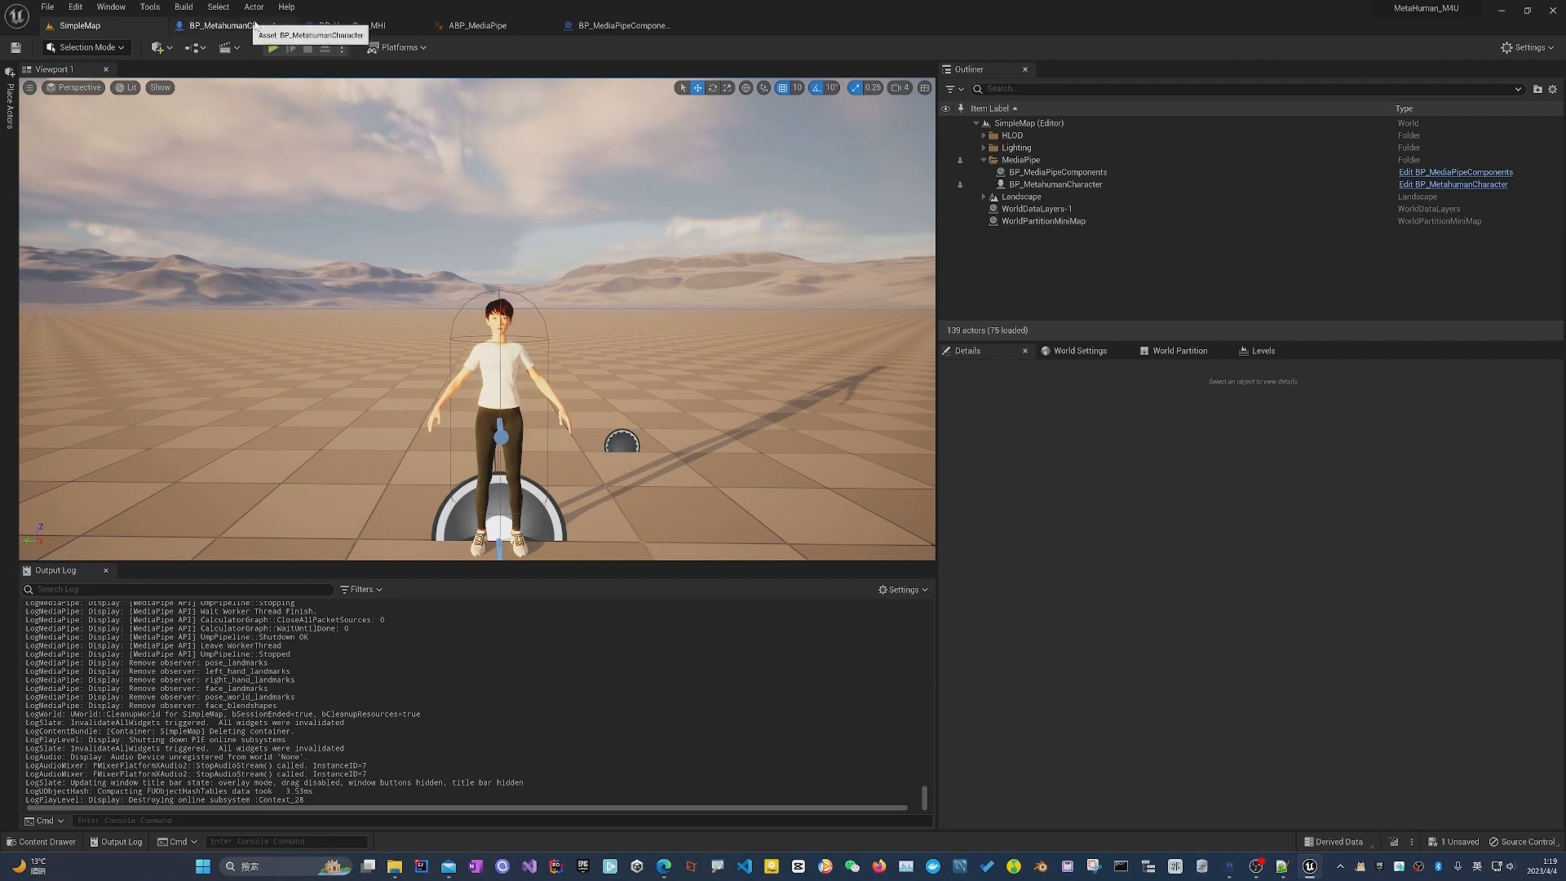
Enable Debug Draw in ABP_MediaPipe's class defaults and compile the blueprint.
{"action": "left_click", "coordinate": [245, 26]}
{"action": "left_click", "coordinate": [436, 27]}
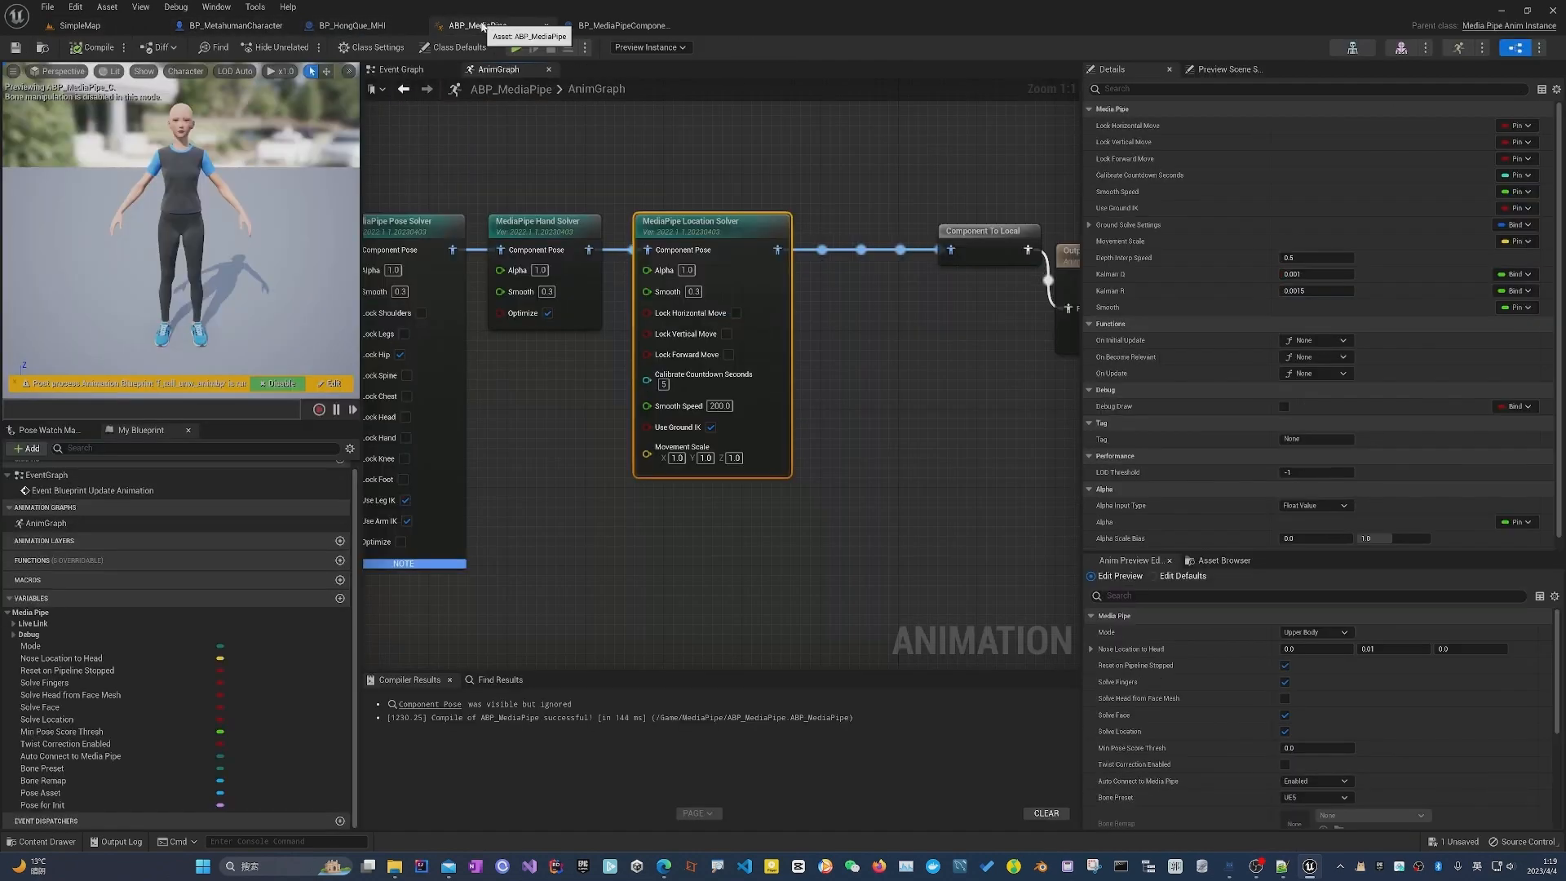
{"action": "right_click_drag", "start_coordinate": [525, 291], "coordinate": [610, 378]}
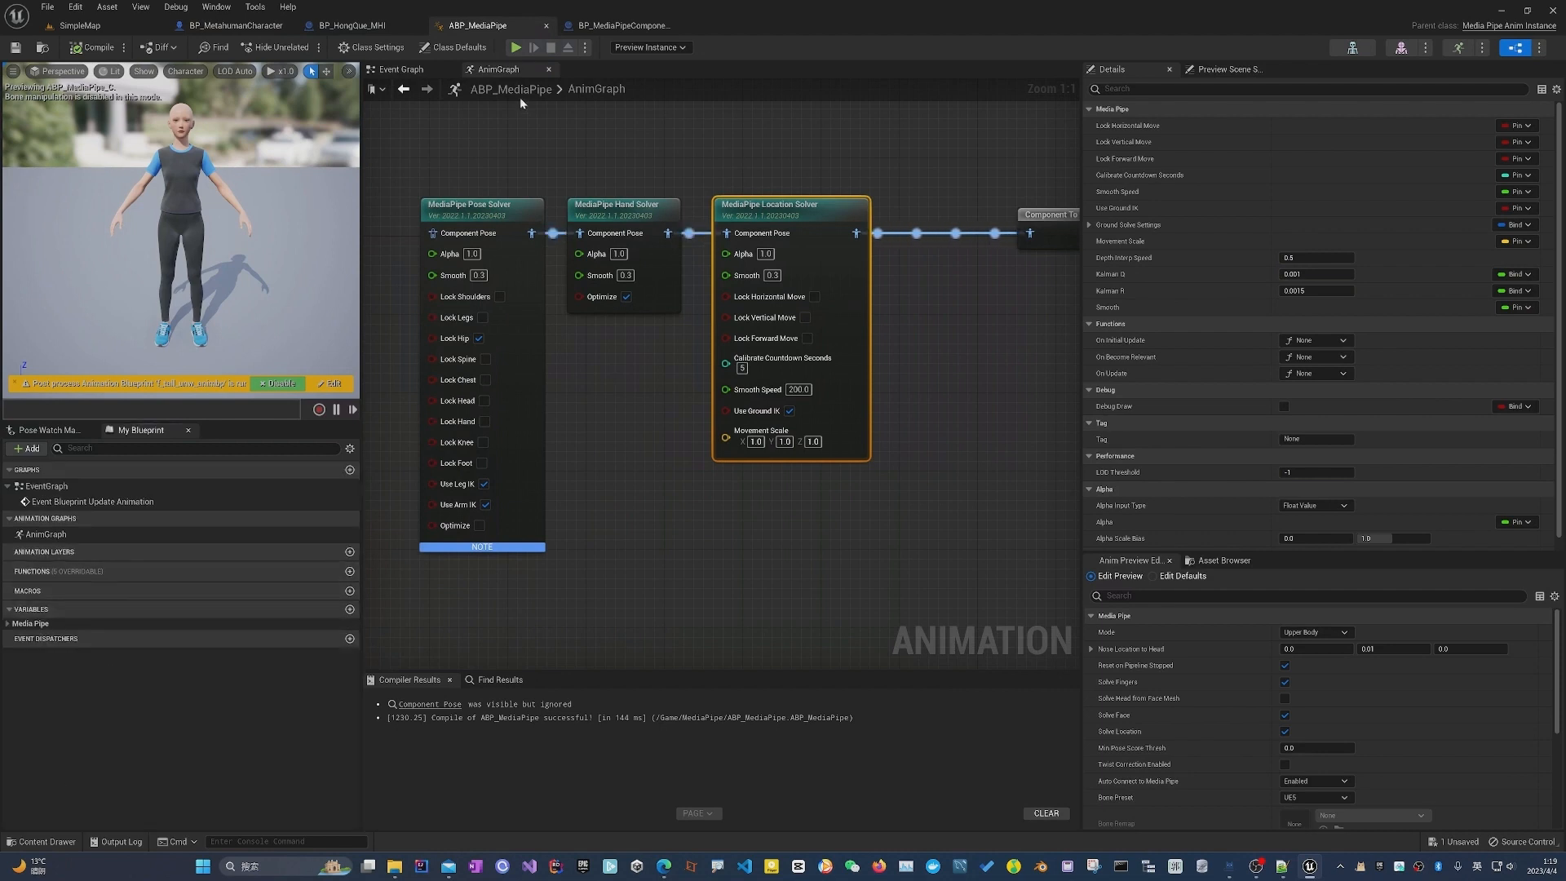
{"action": "left_click", "coordinate": [450, 47]}
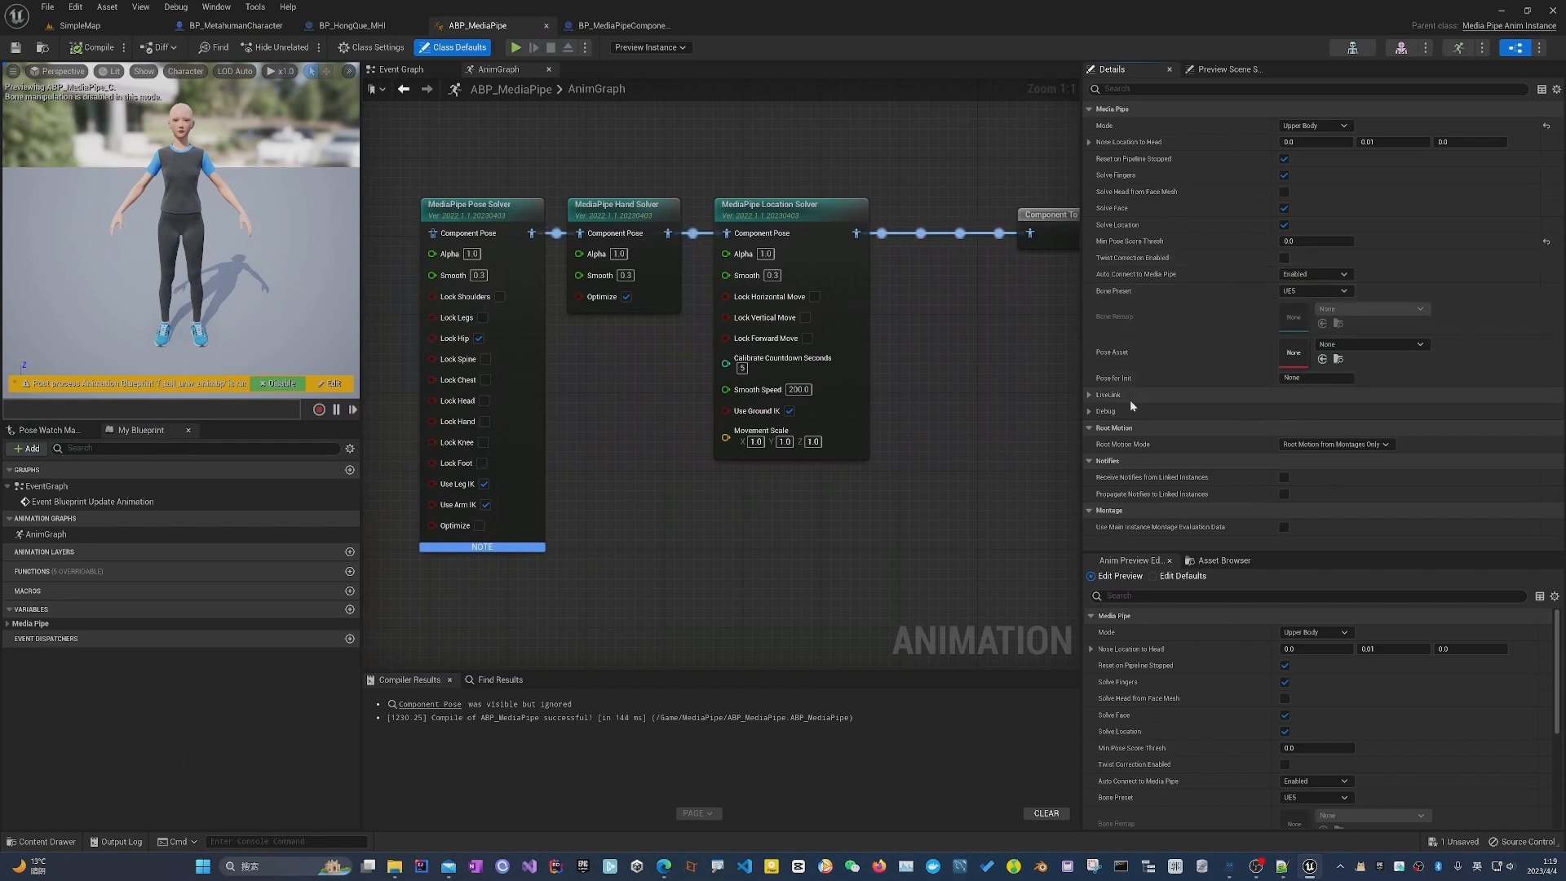
{"action": "left_click", "coordinate": [1091, 411]}
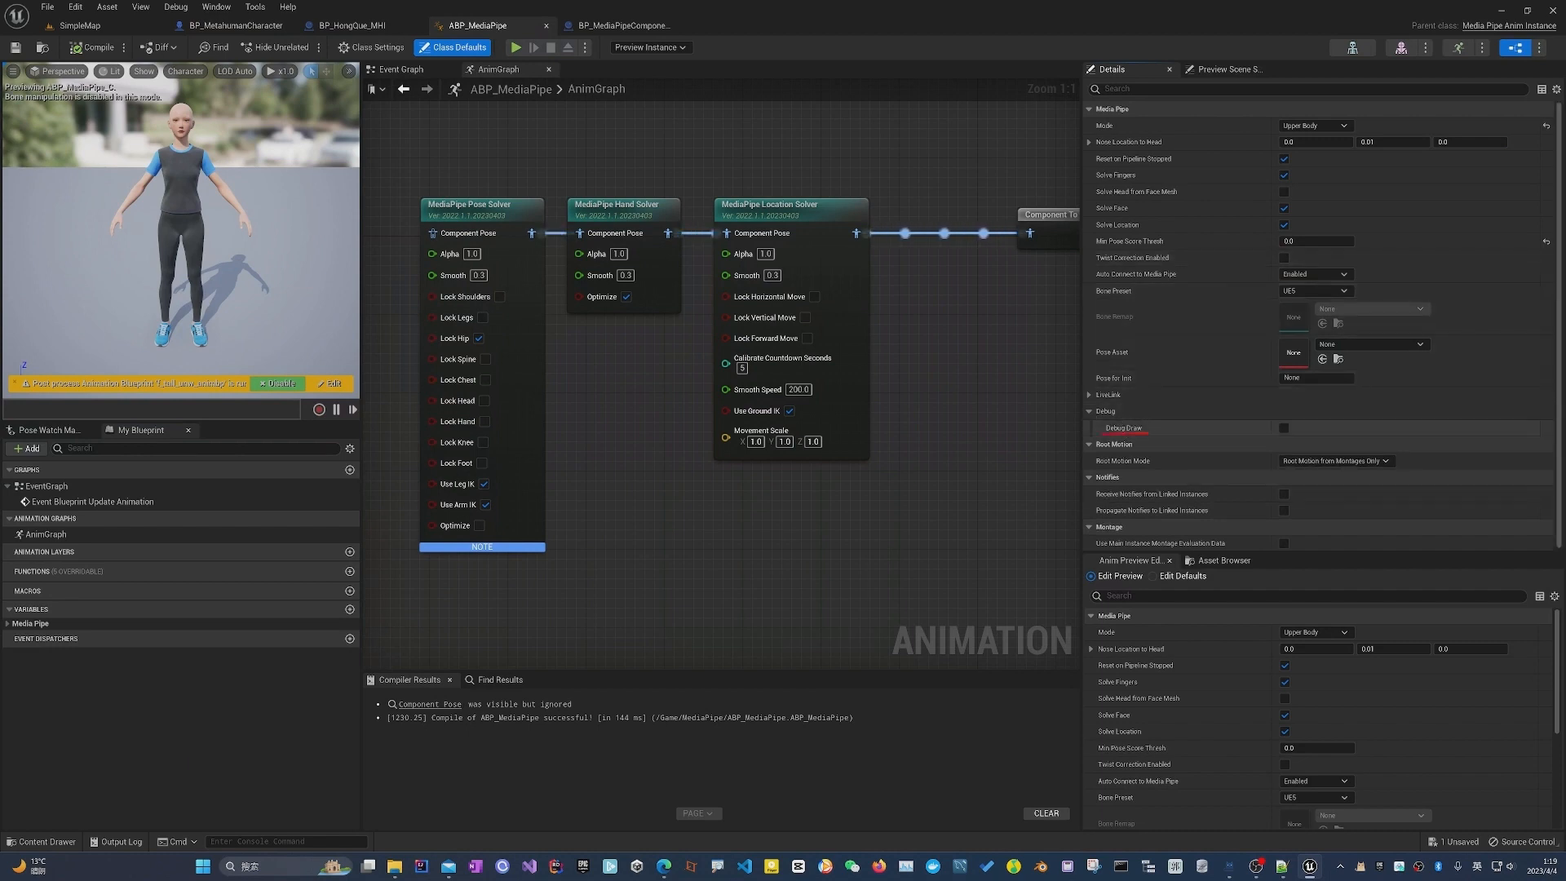
{"action": "left_click", "coordinate": [1284, 427]}
{"action": "left_click", "coordinate": [326, 383]}
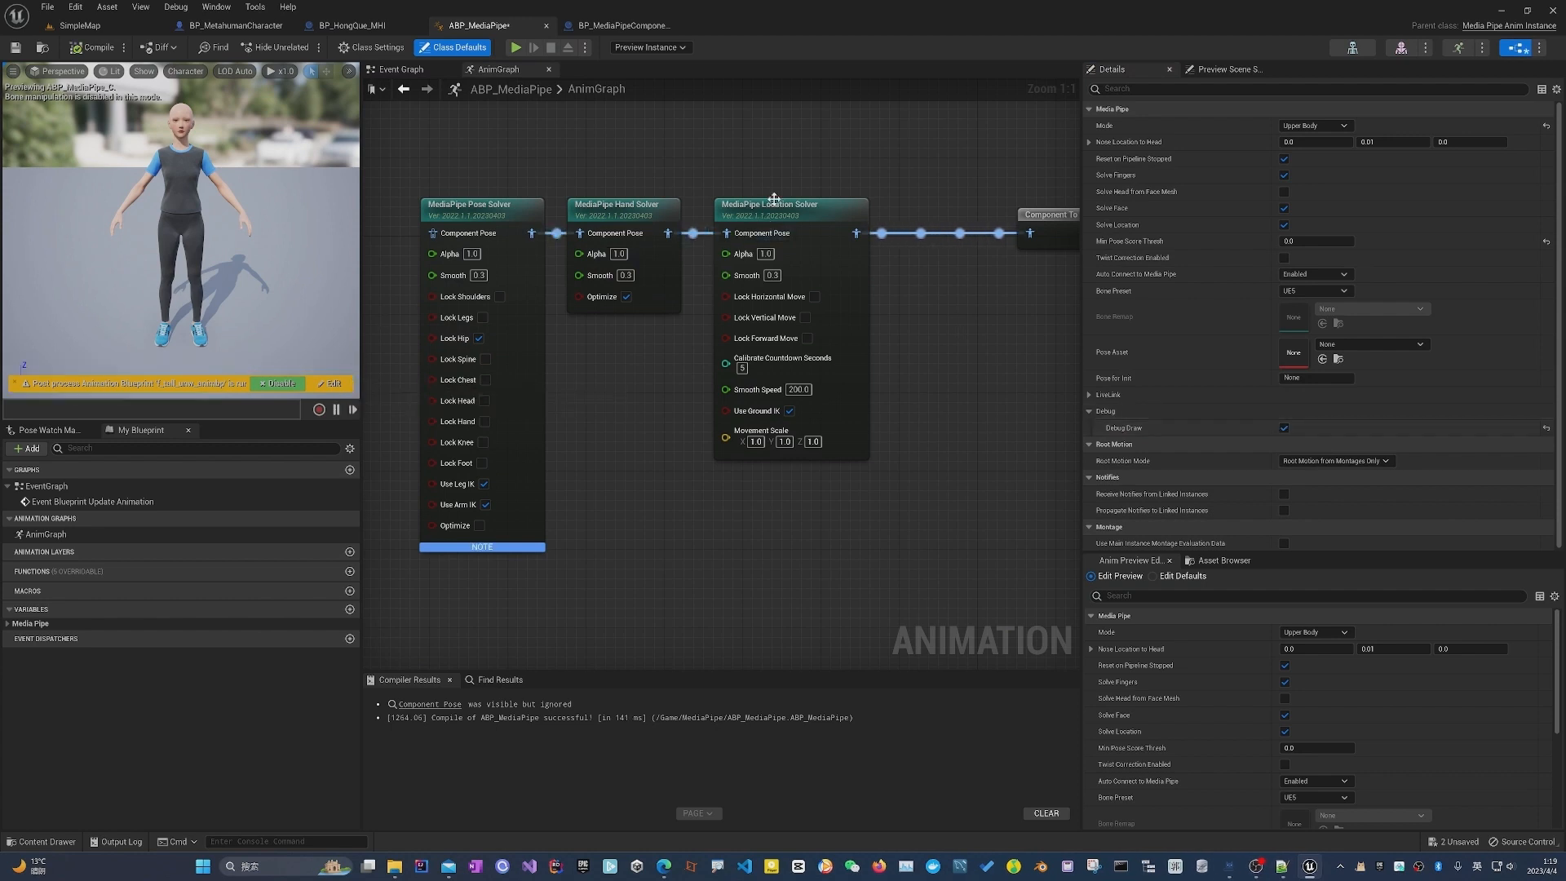
Enable Debug Draw on the MediaPipe Location Solver node and recompile ABP_MediaPipe.
{"action": "left_click", "coordinate": [810, 204]}
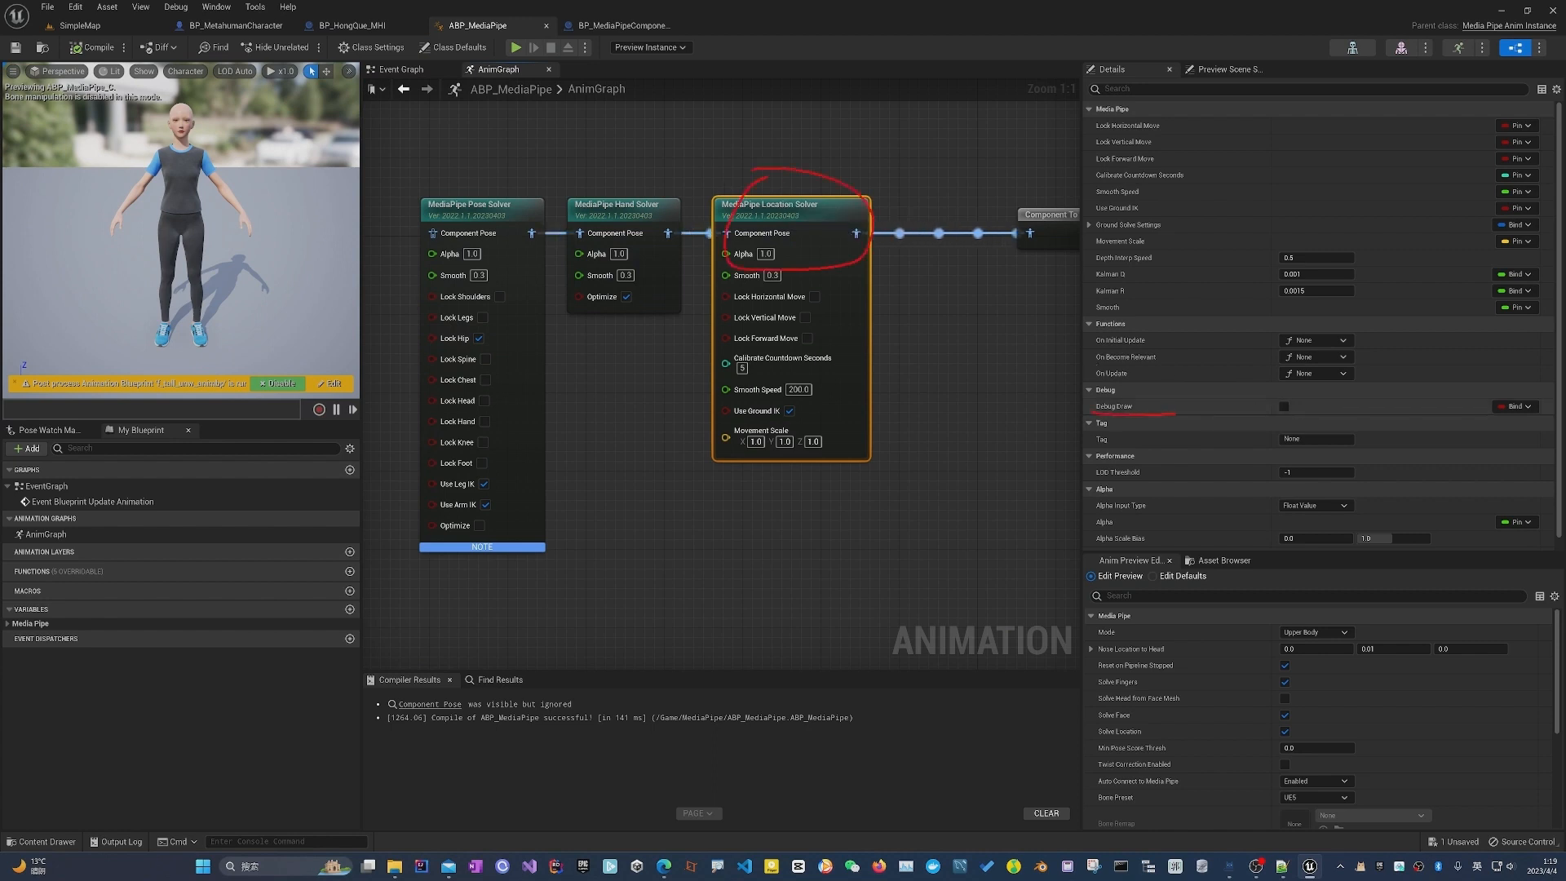
{"action": "left_click", "coordinate": [1283, 406]}
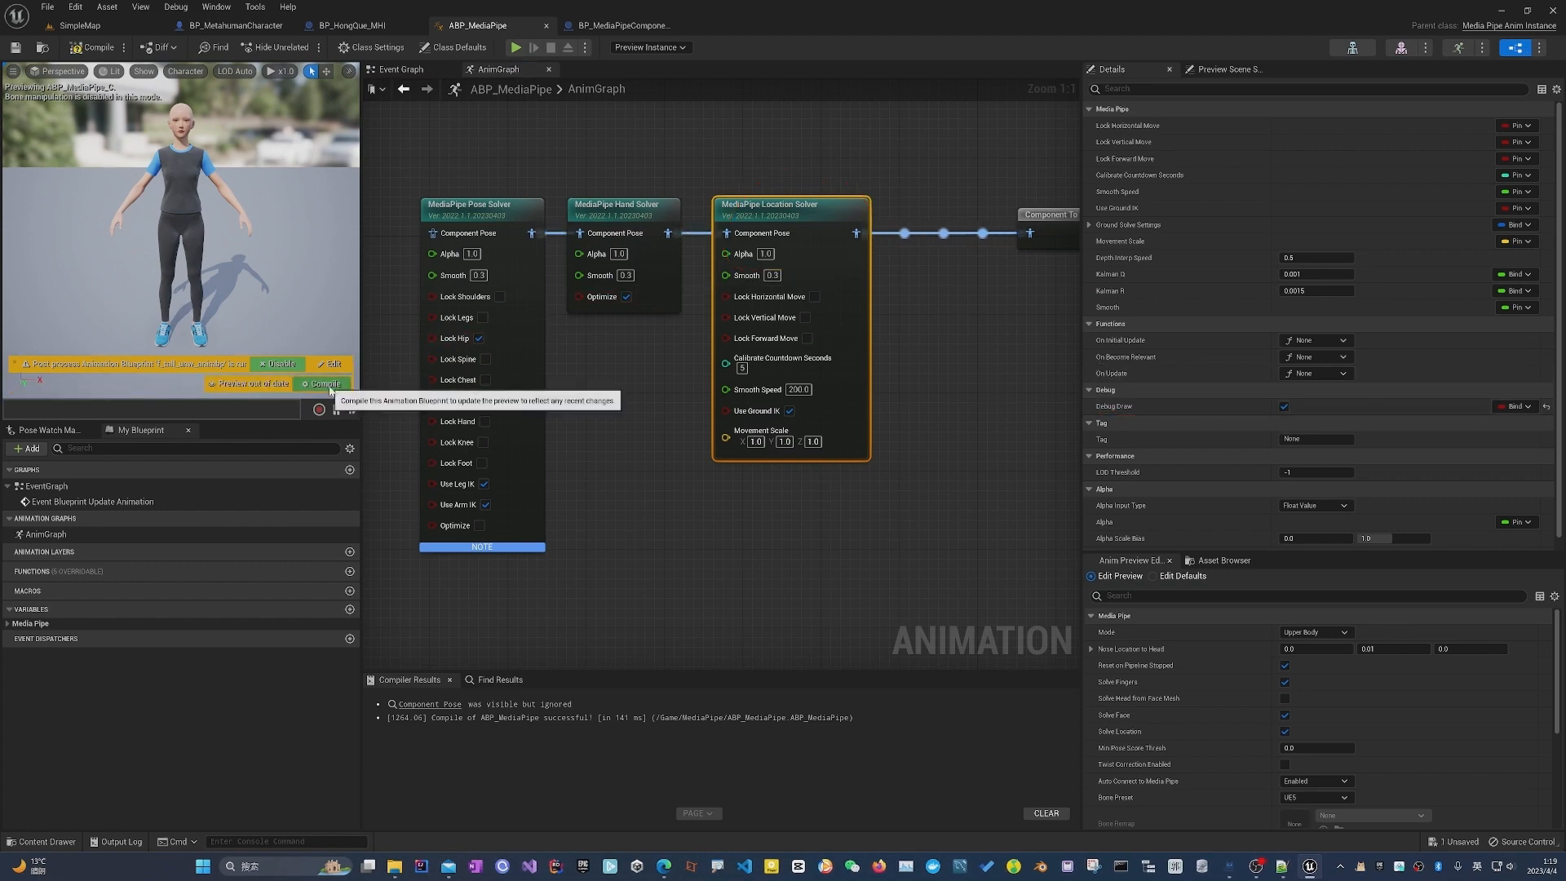
{"action": "left_click", "coordinate": [325, 384]}
Play SimpleMap, examine the ground debug lines beneath the character's feet, and stop the session.
{"action": "left_click", "coordinate": [120, 27]}
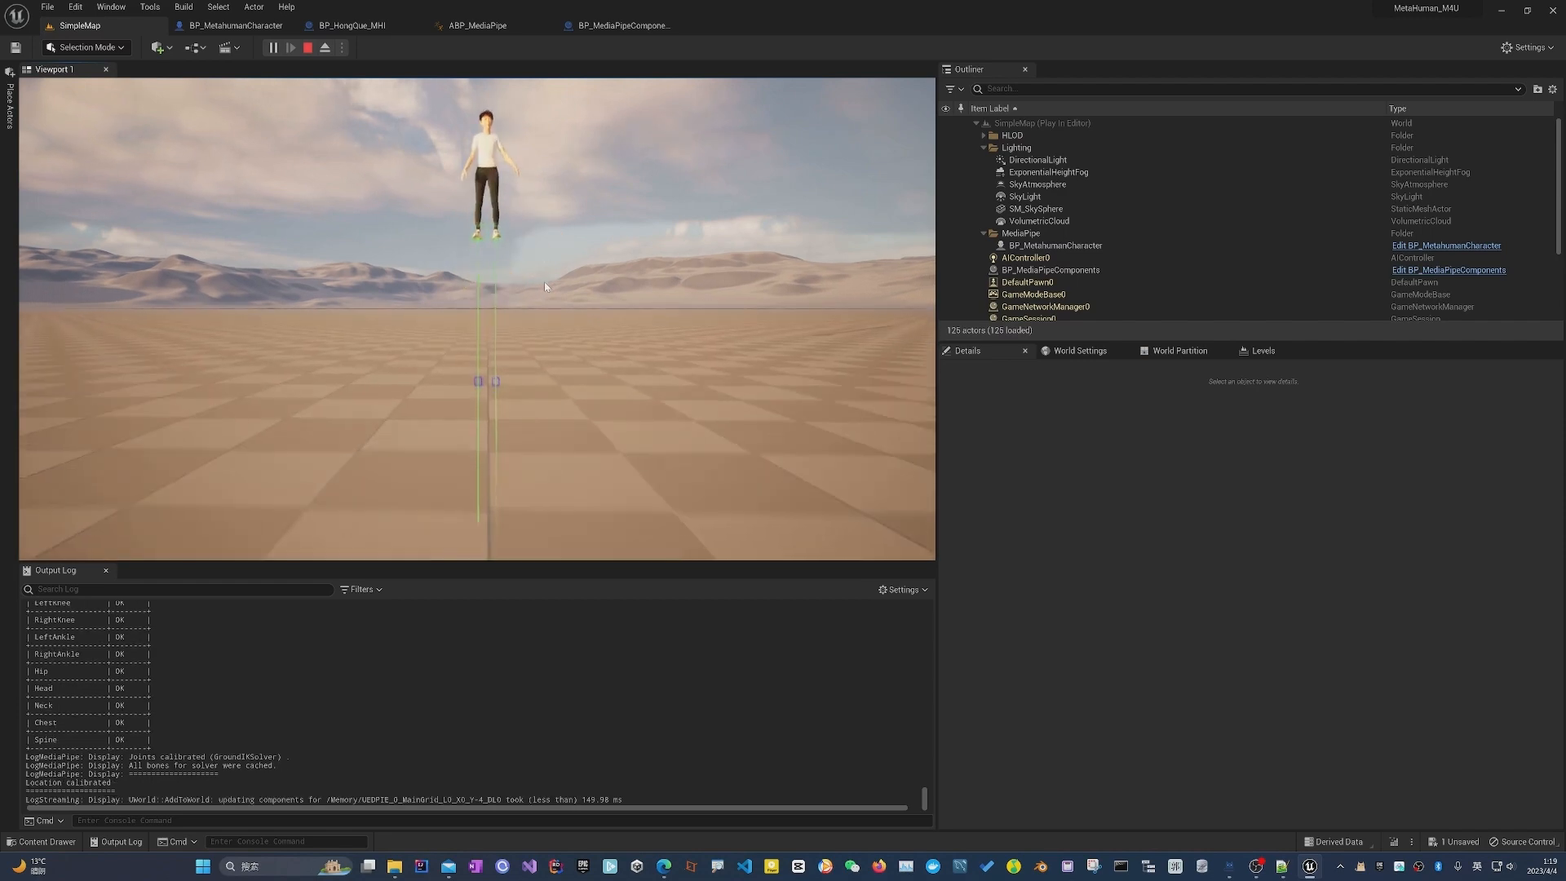
{"action": "left_click", "coordinate": [307, 47]}
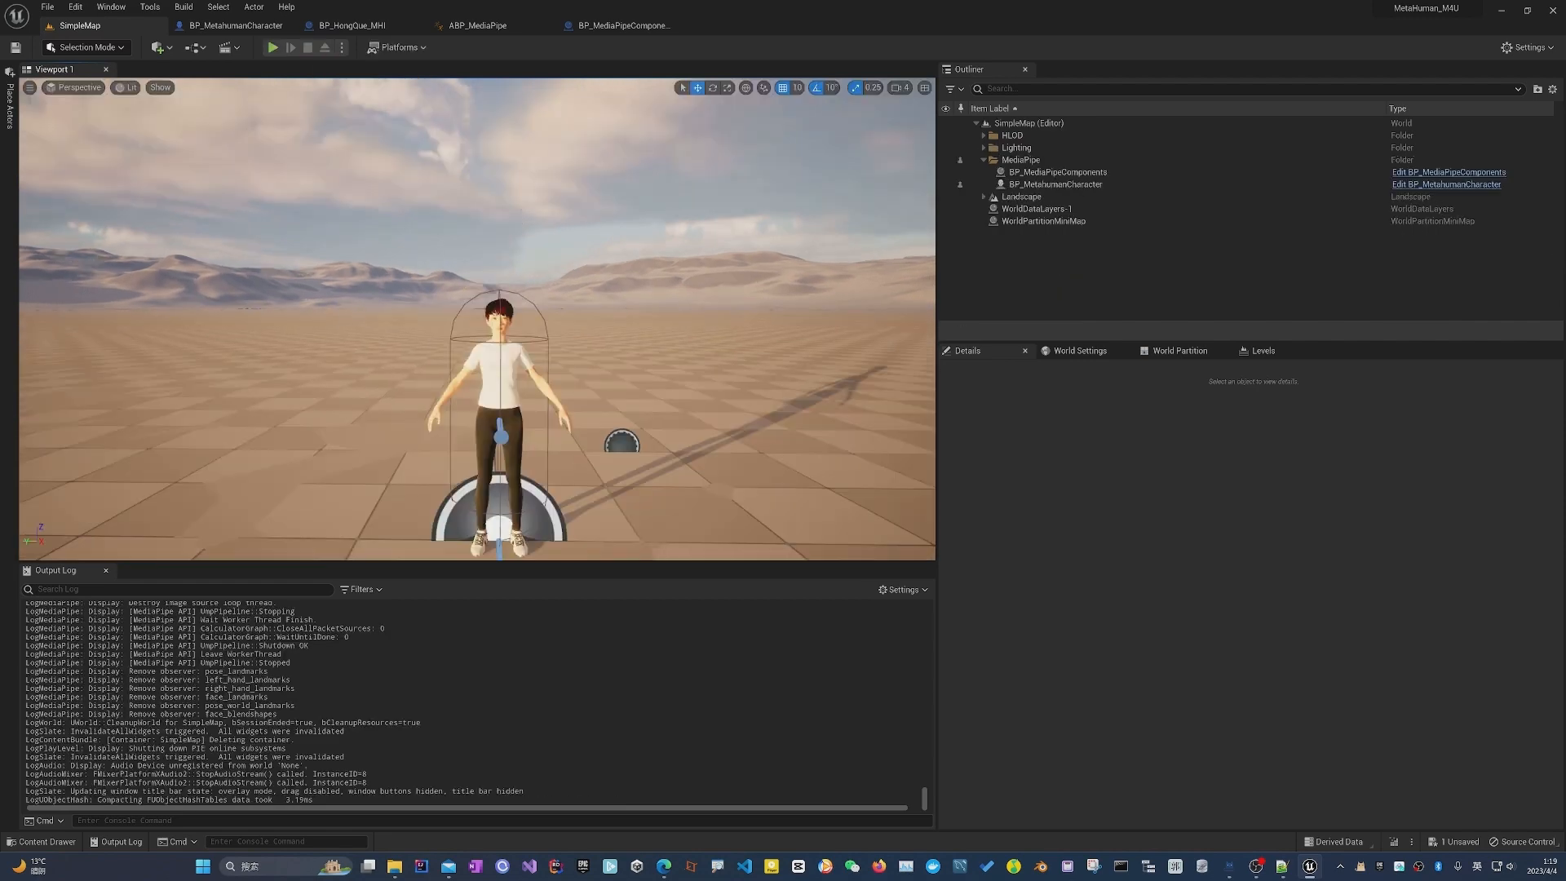
{"action": "scroll", "coordinate": [477, 318], "scroll_direction": "up", "scroll_amount": 4}
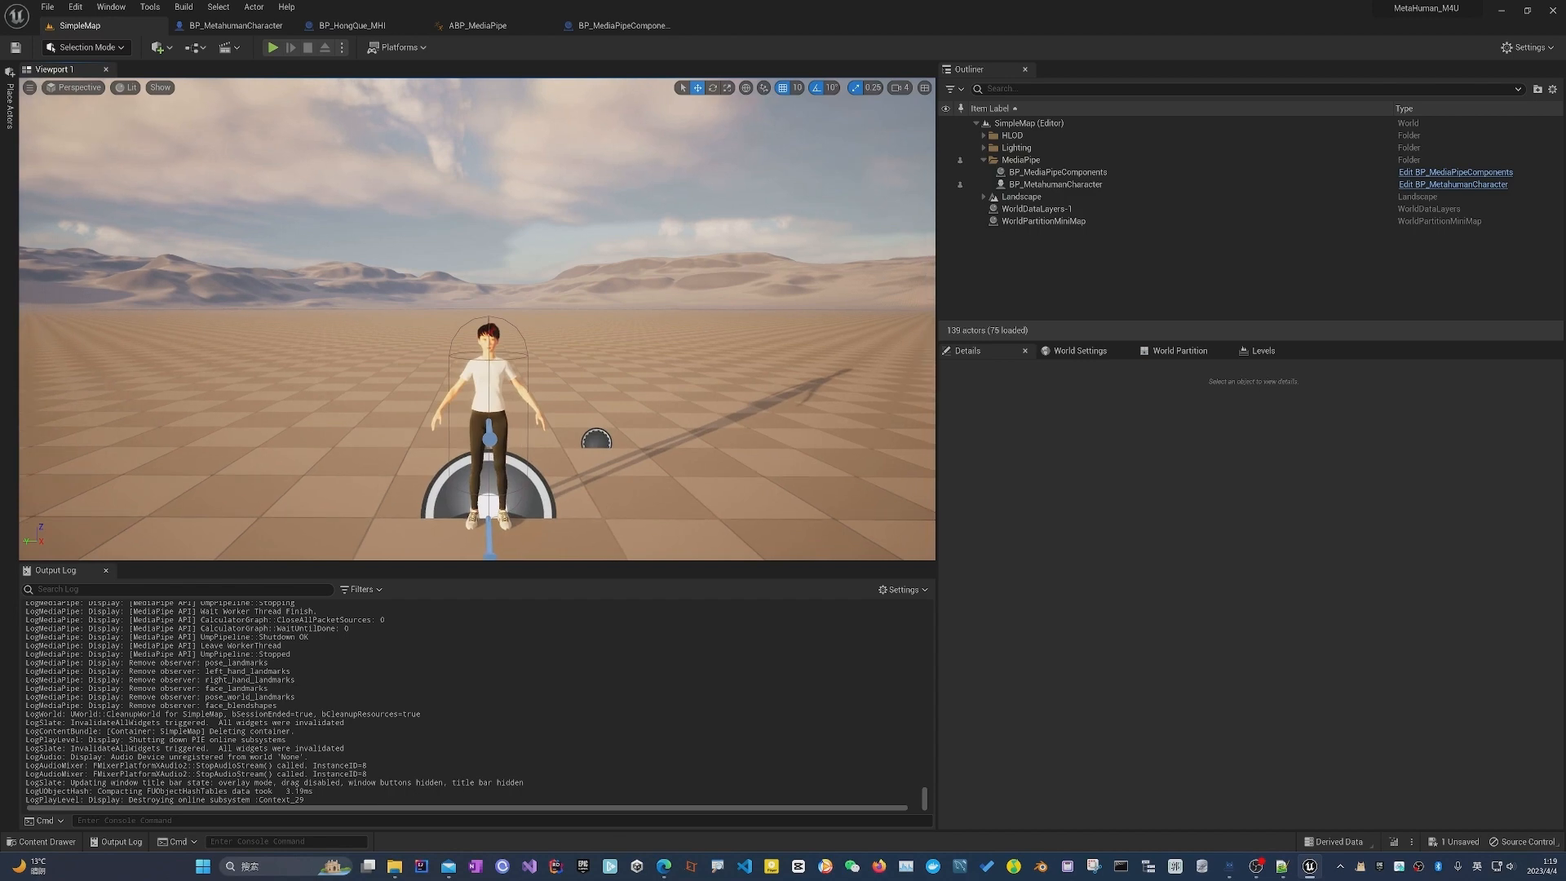
Save SimpleMap and open the Engine Collision page of the project settings.
{"action": "key", "text": "ctrl+s"}
{"action": "left_click", "coordinate": [73, 7]}
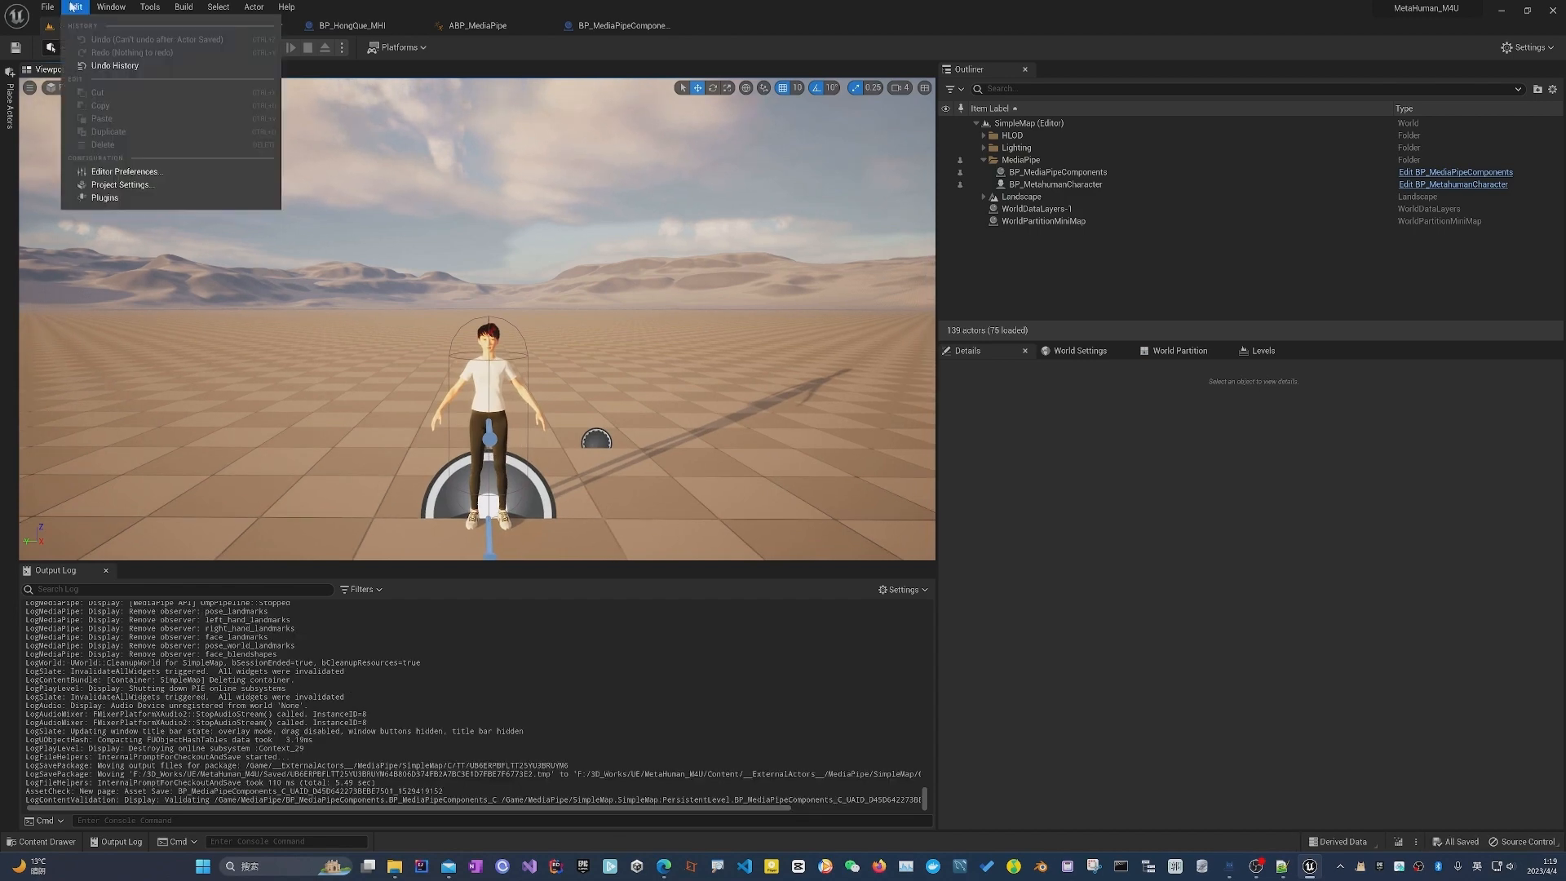
{"action": "left_click", "coordinate": [123, 184]}
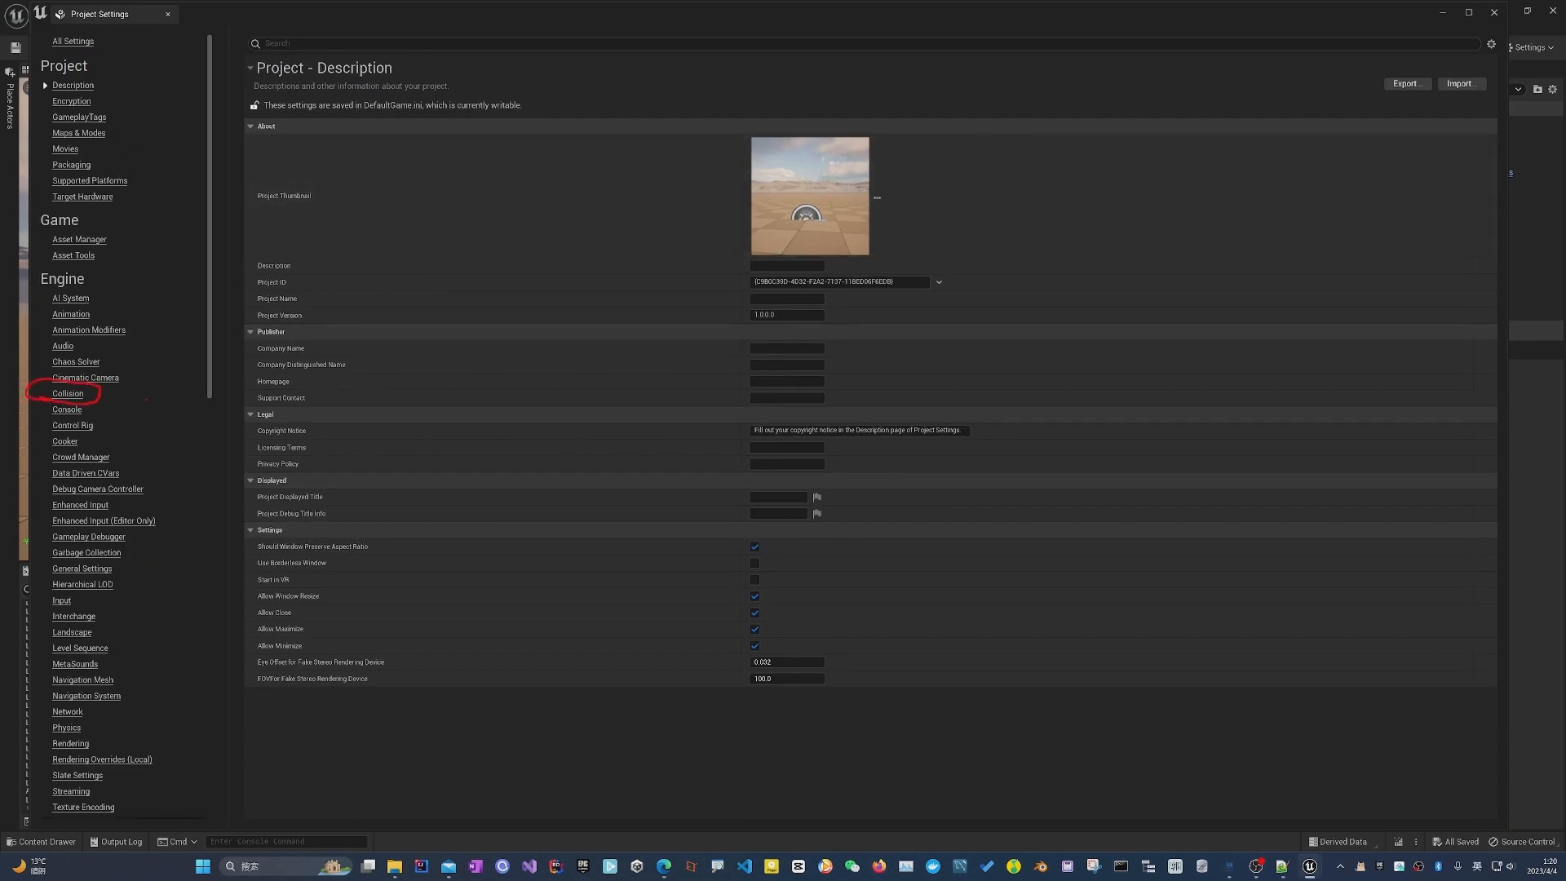
{"action": "left_click", "coordinate": [67, 393]}
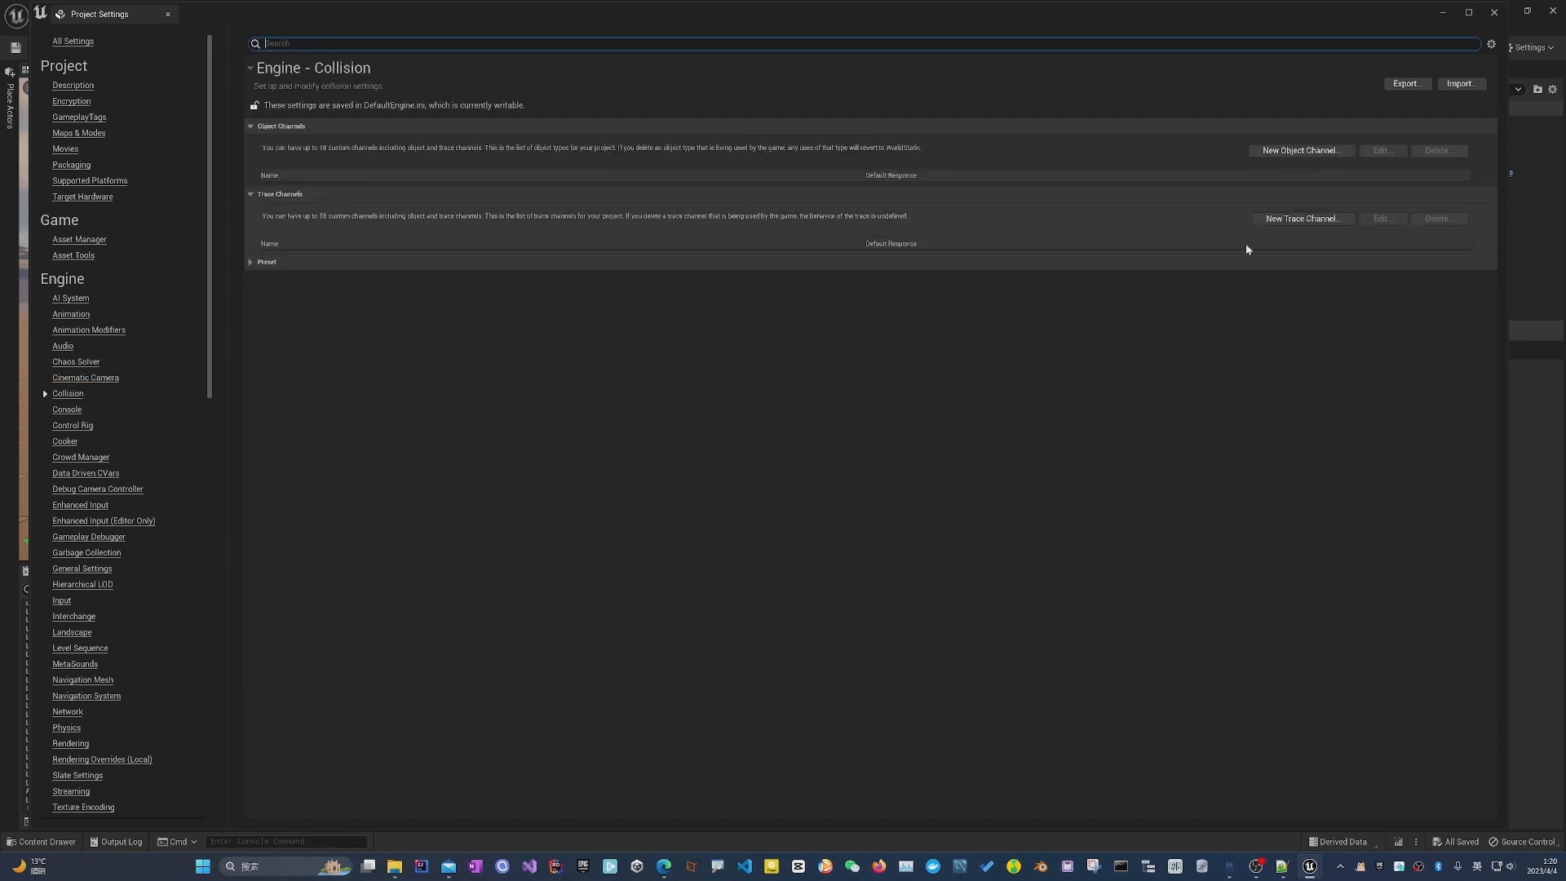
Create a trace channel named GroundIK with default response Ignore and close the project settings.
{"action": "left_click", "coordinate": [1297, 220]}
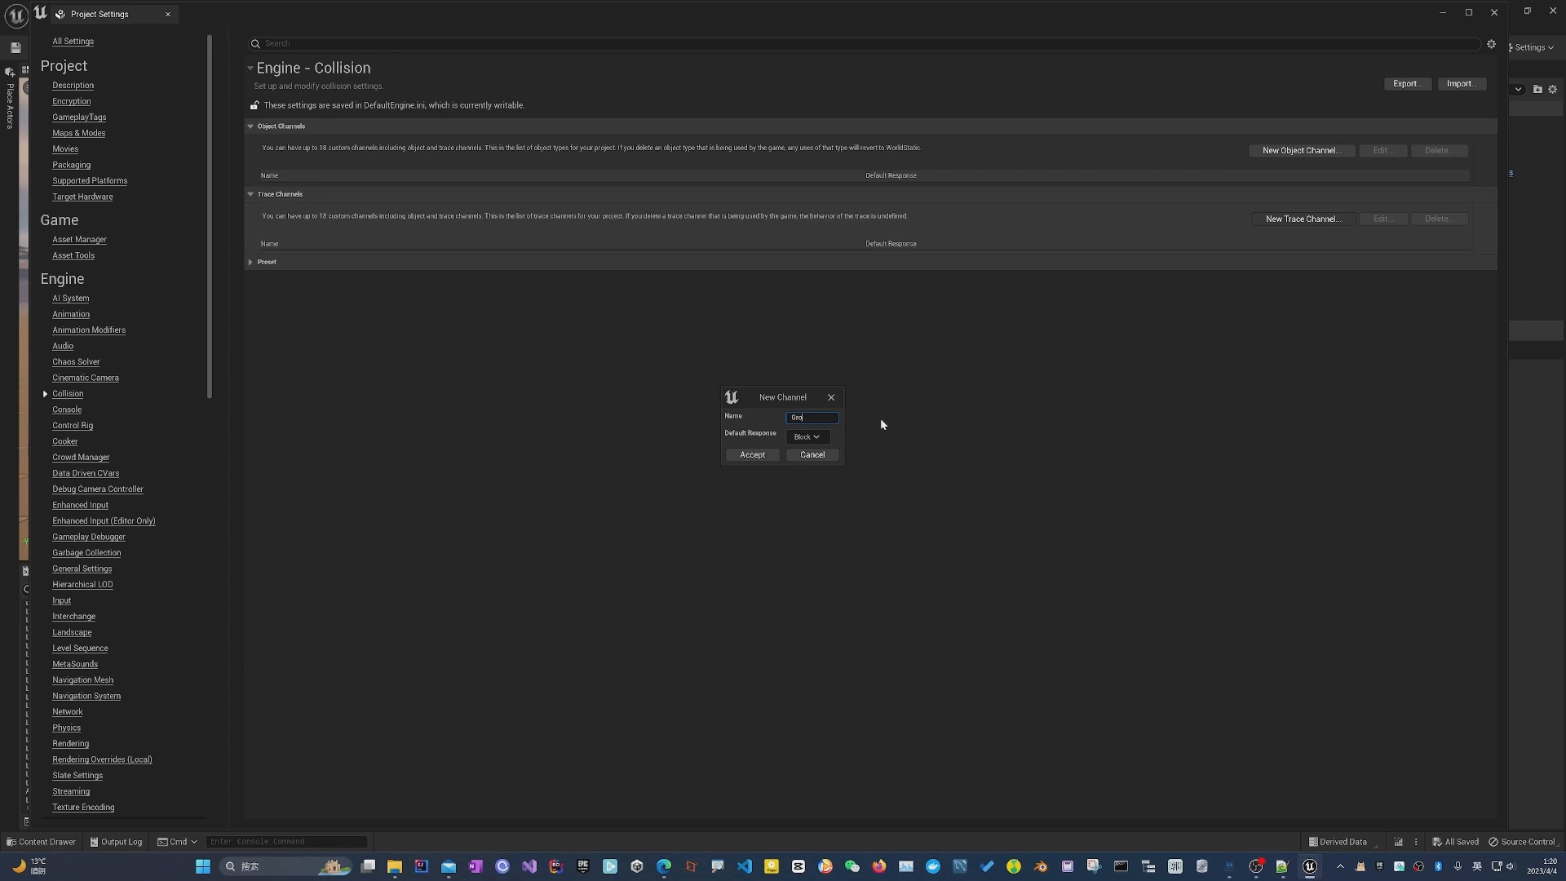
{"action": "left_click", "coordinate": [806, 438]}
{"action": "left_click", "coordinate": [805, 449]}
{"action": "left_click", "coordinate": [752, 454]}
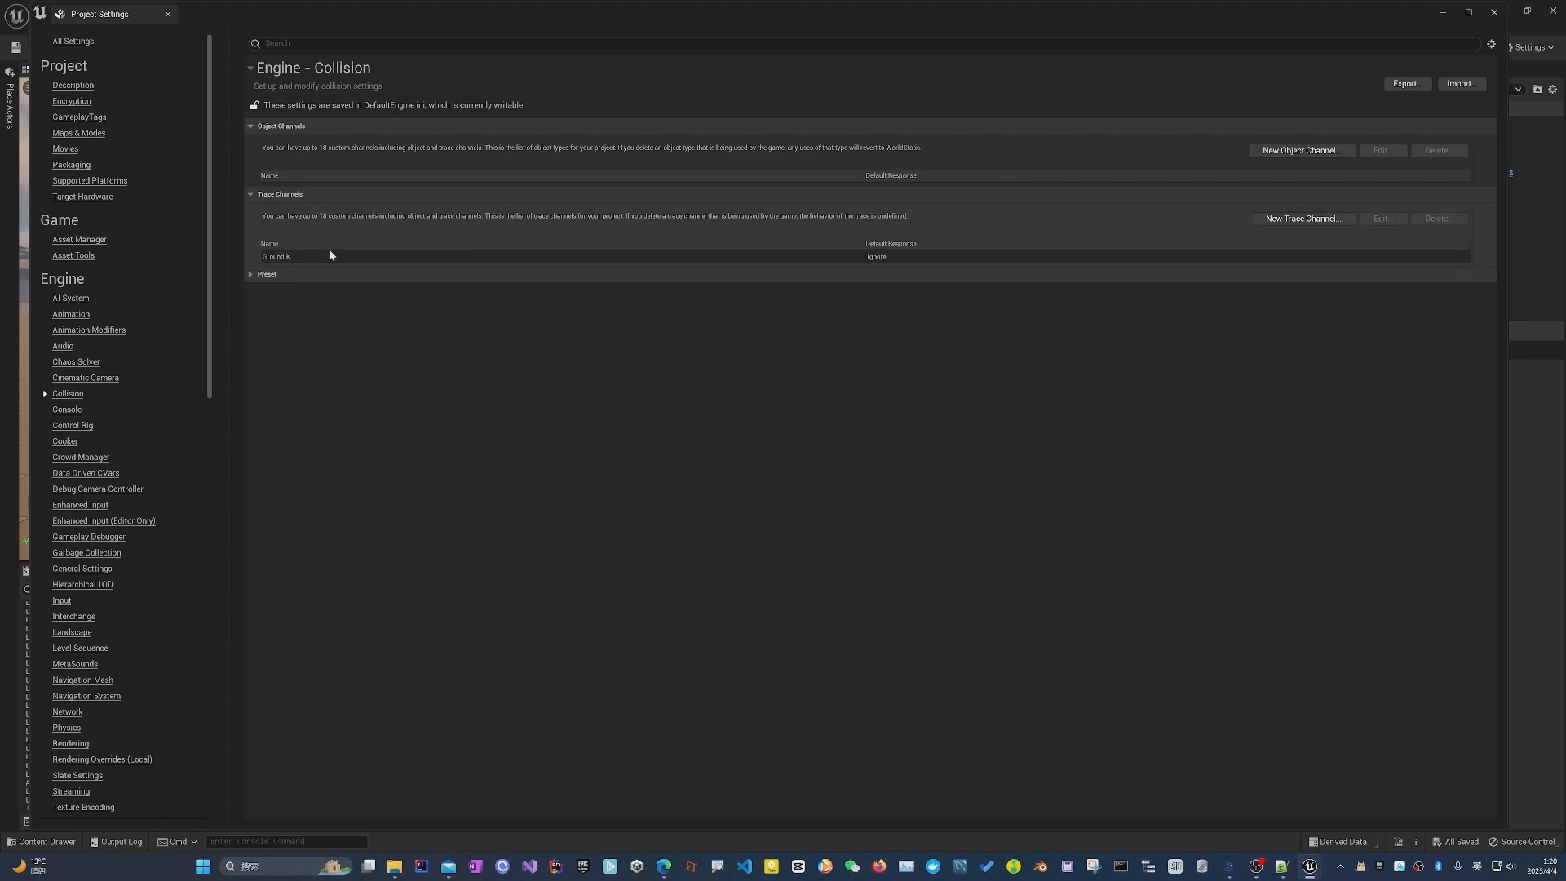
{"action": "left_click", "coordinate": [1494, 14]}
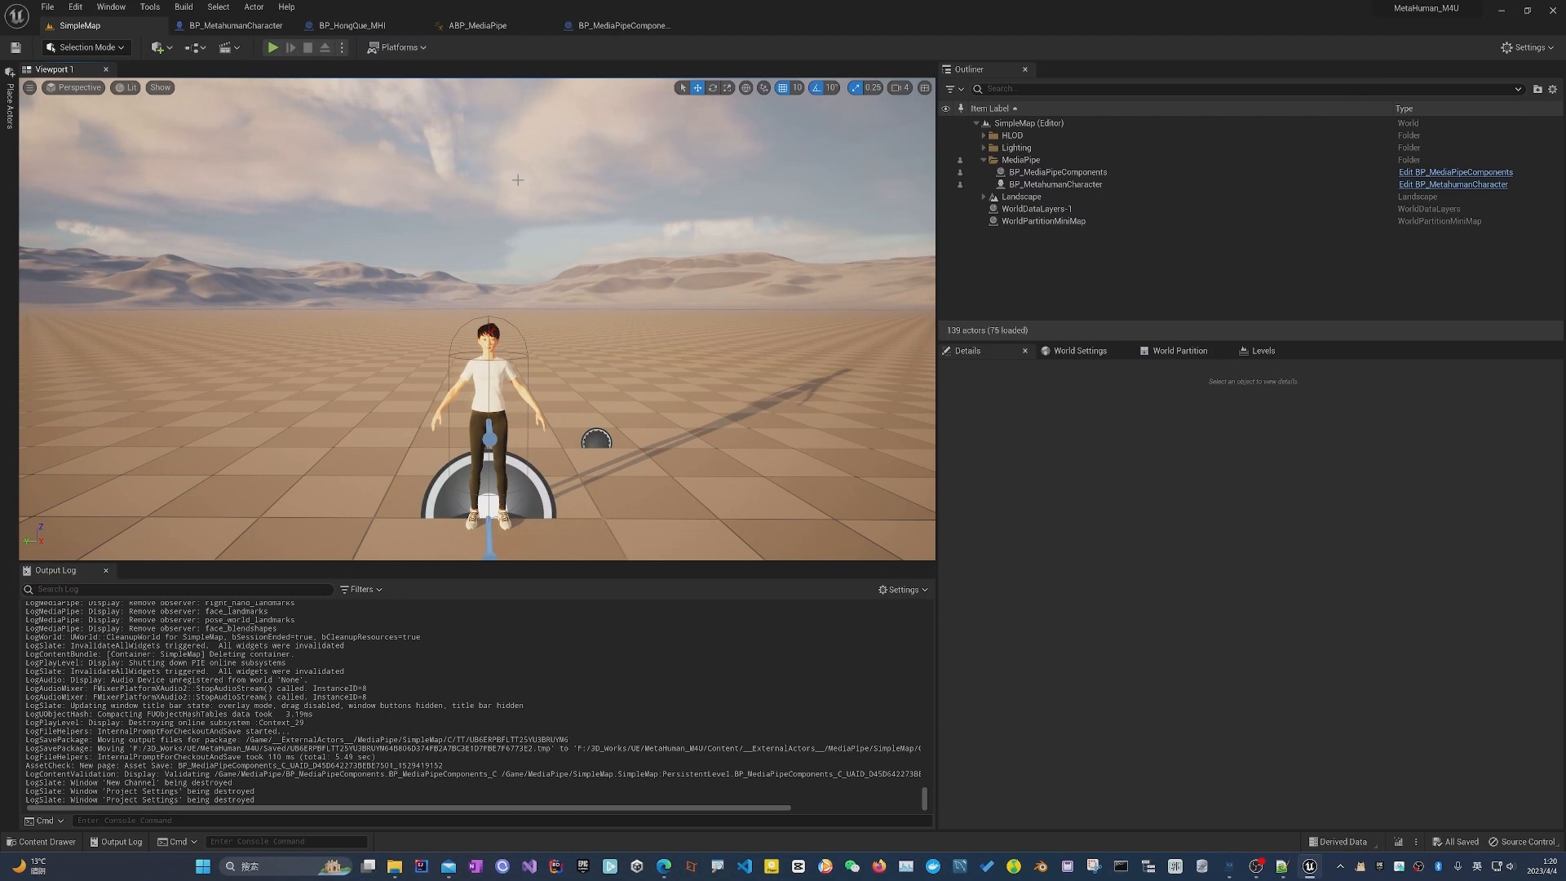
Add a Plane shape to SimpleMap beneath the character and set its location to 0, 0, 1.
{"action": "left_click", "coordinate": [7, 100]}
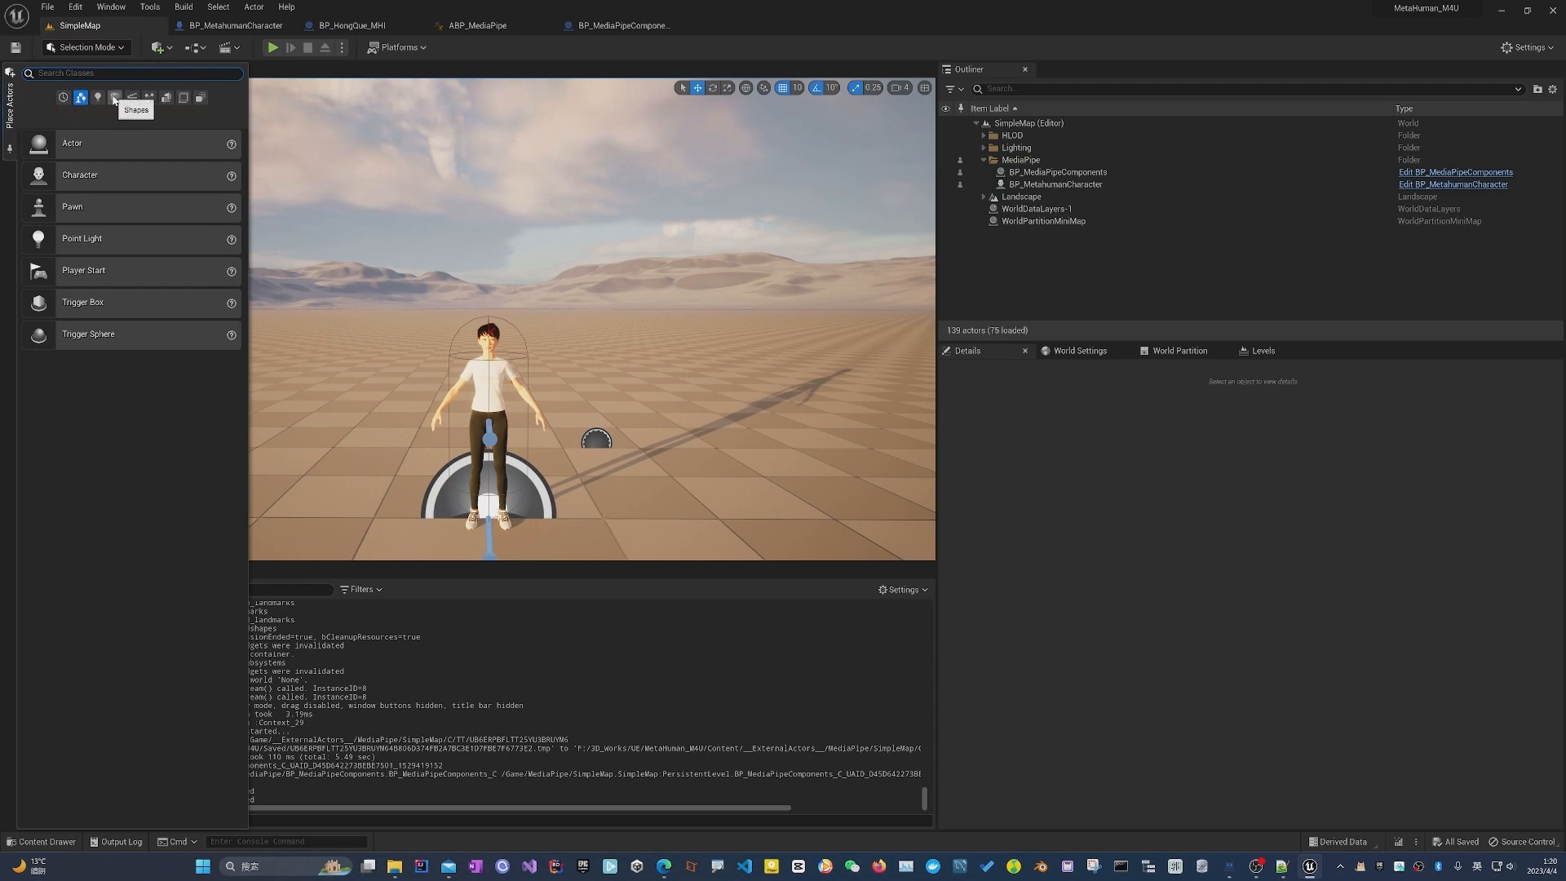
{"action": "left_click", "coordinate": [114, 97]}
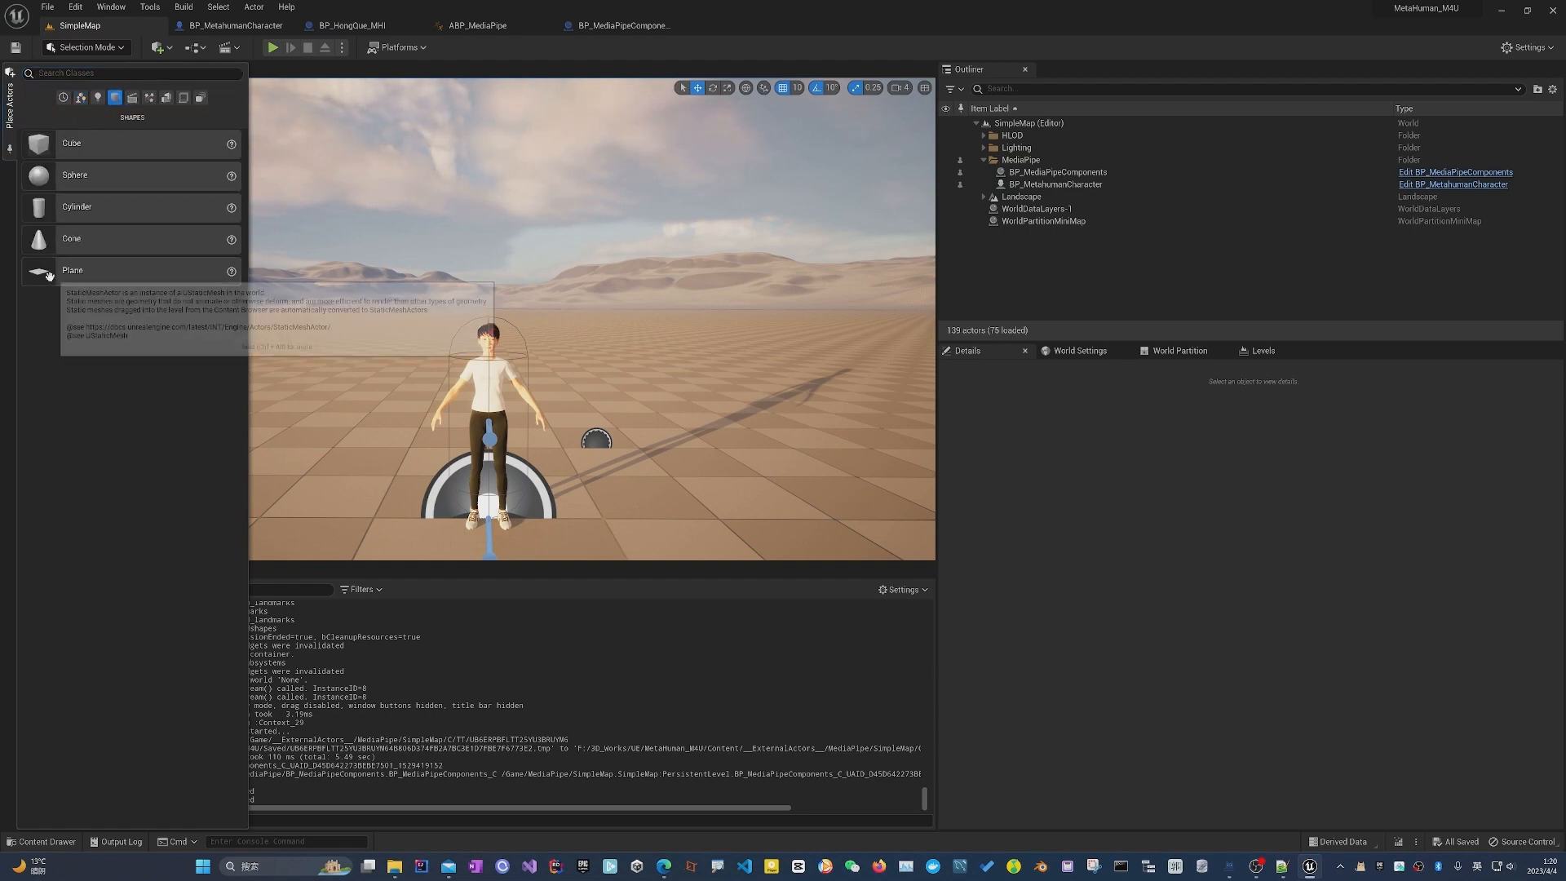
{"action": "left_click_drag", "start_coordinate": [58, 276], "coordinate": [386, 390]}
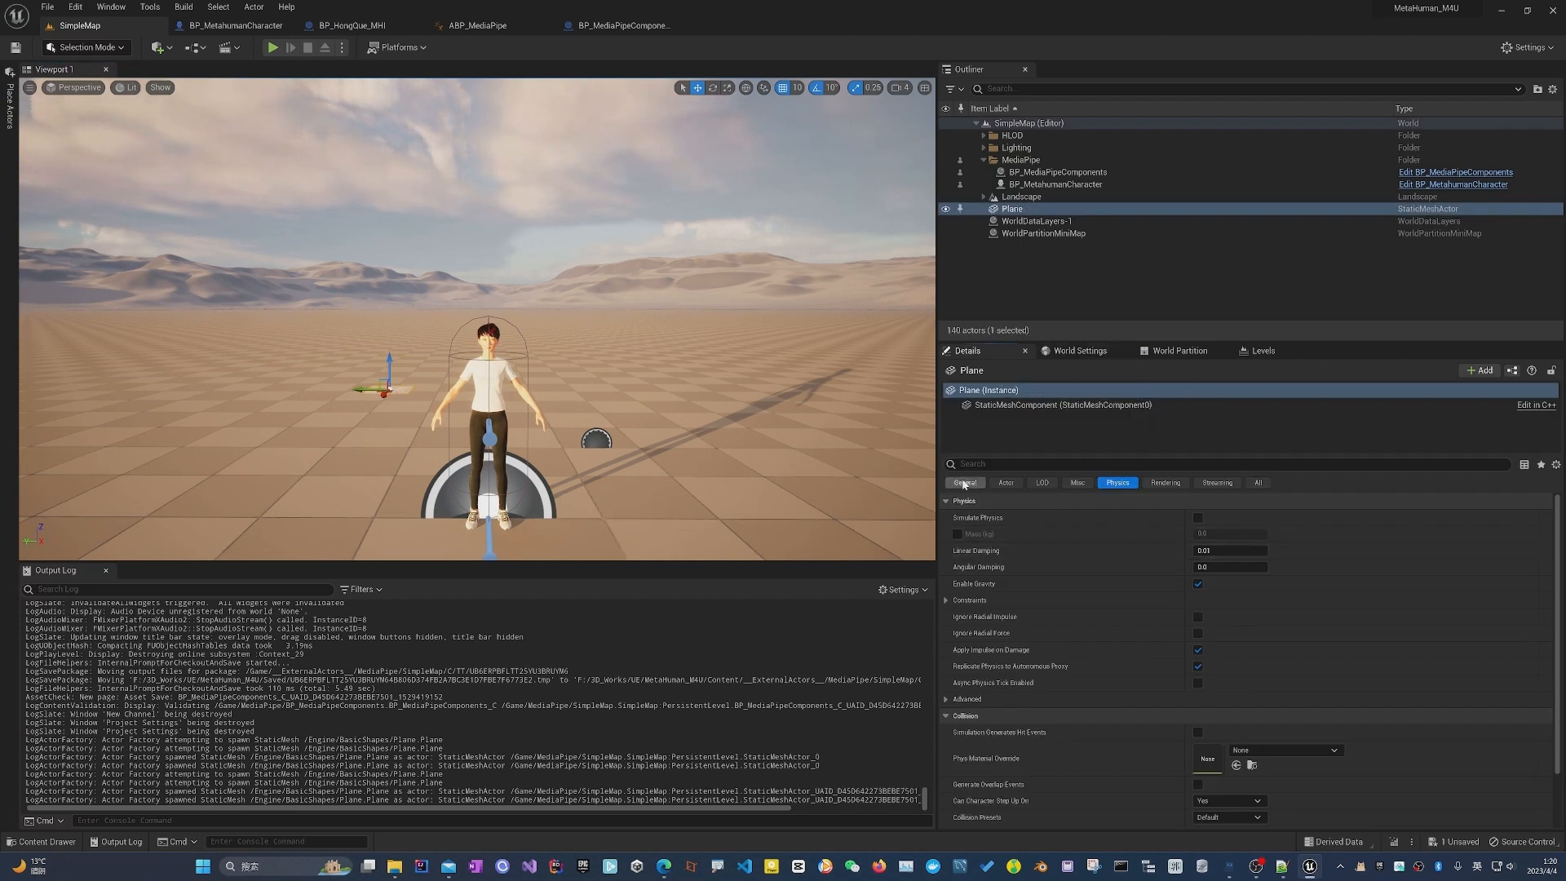
{"action": "left_click", "coordinate": [965, 484]}
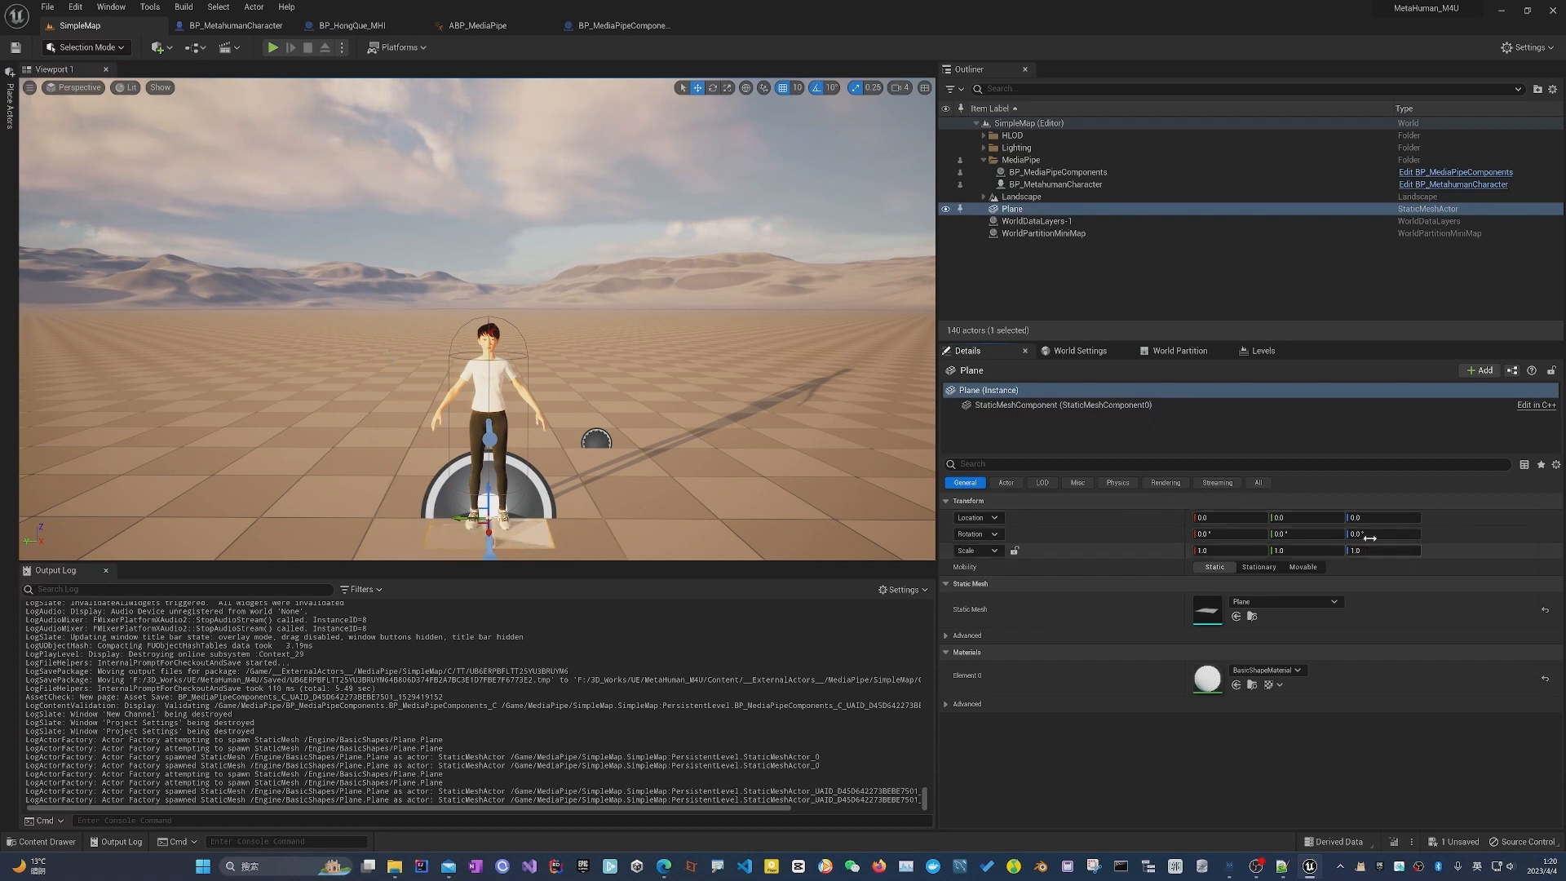
{"action": "left_click", "coordinate": [1371, 517]}
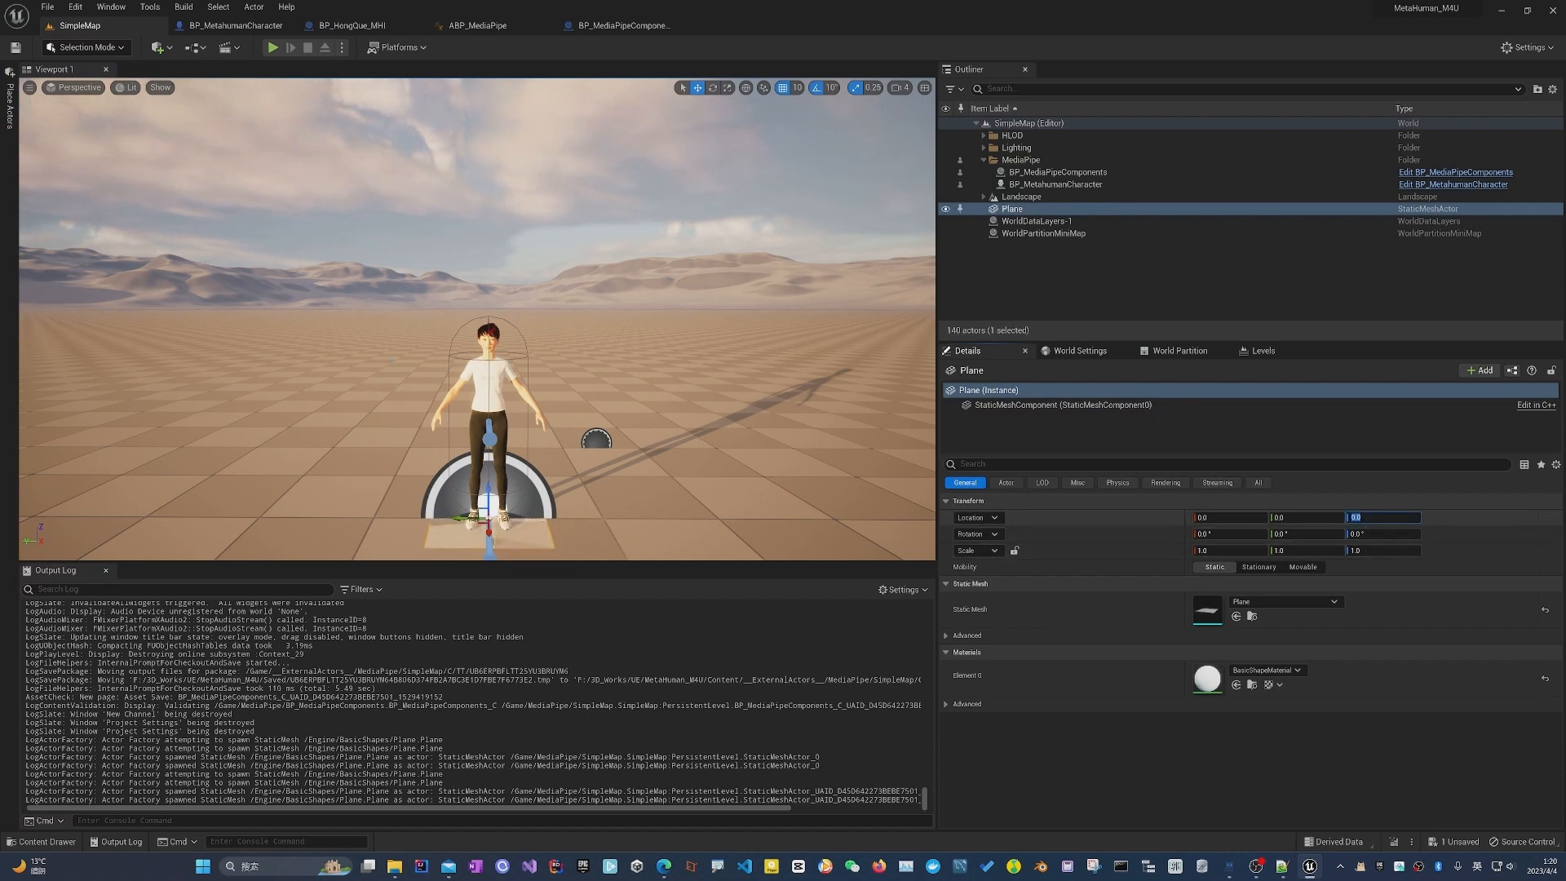
{"action": "type", "text": "1"}
{"action": "key", "text": "Return"}
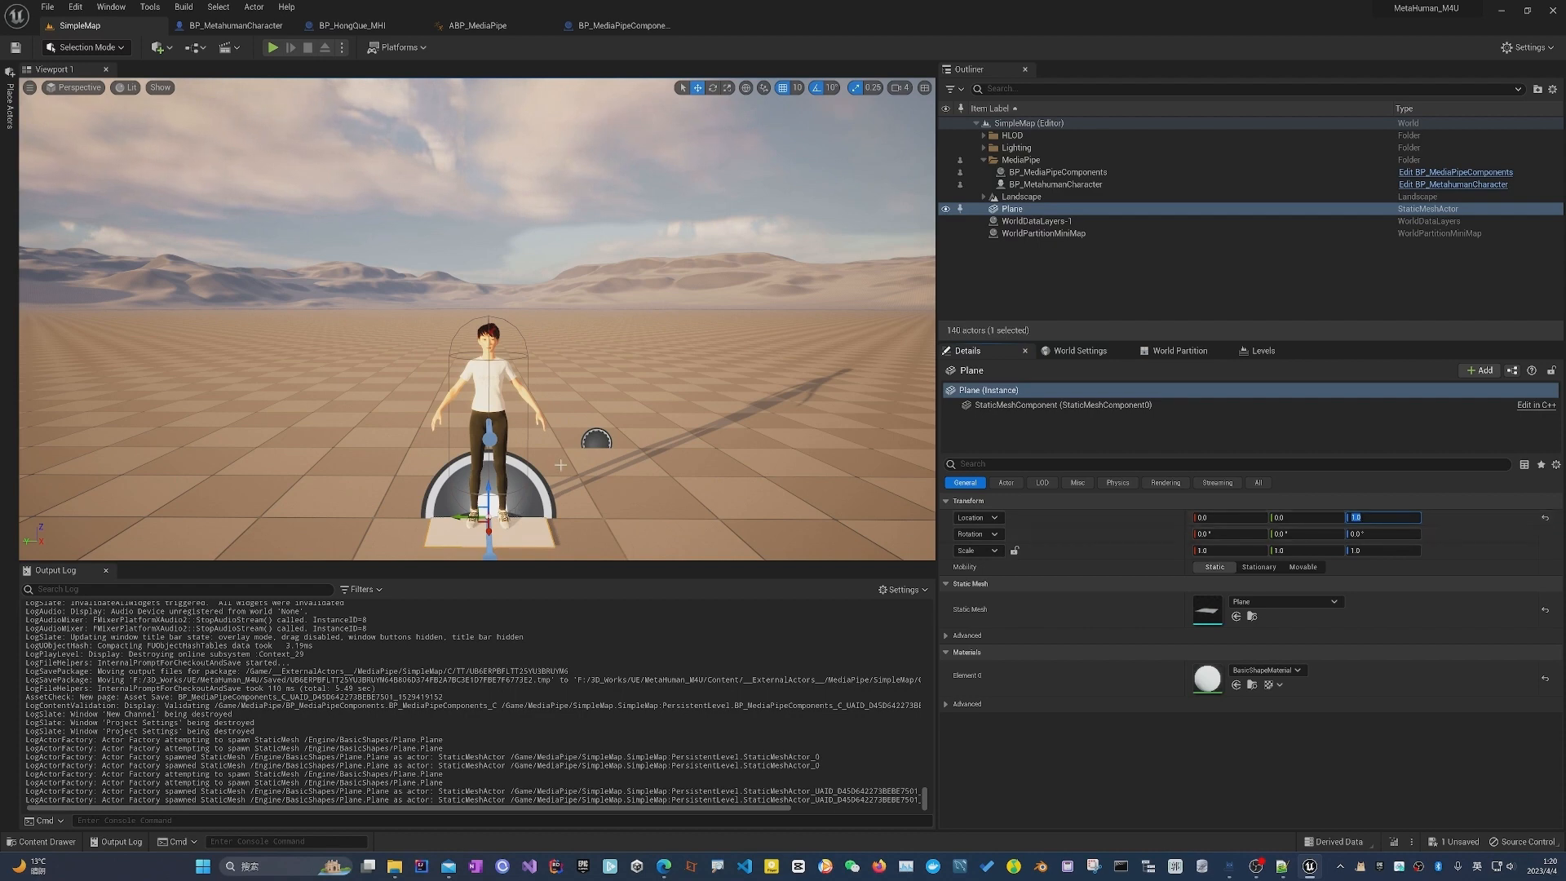
Scale the plane uniformly to 20 with locked proportions and save the level.
{"action": "right_click_drag", "start_coordinate": [560, 465], "coordinate": [558, 471]}
{"action": "key", "text": "w"}
{"action": "key", "text": "s"}
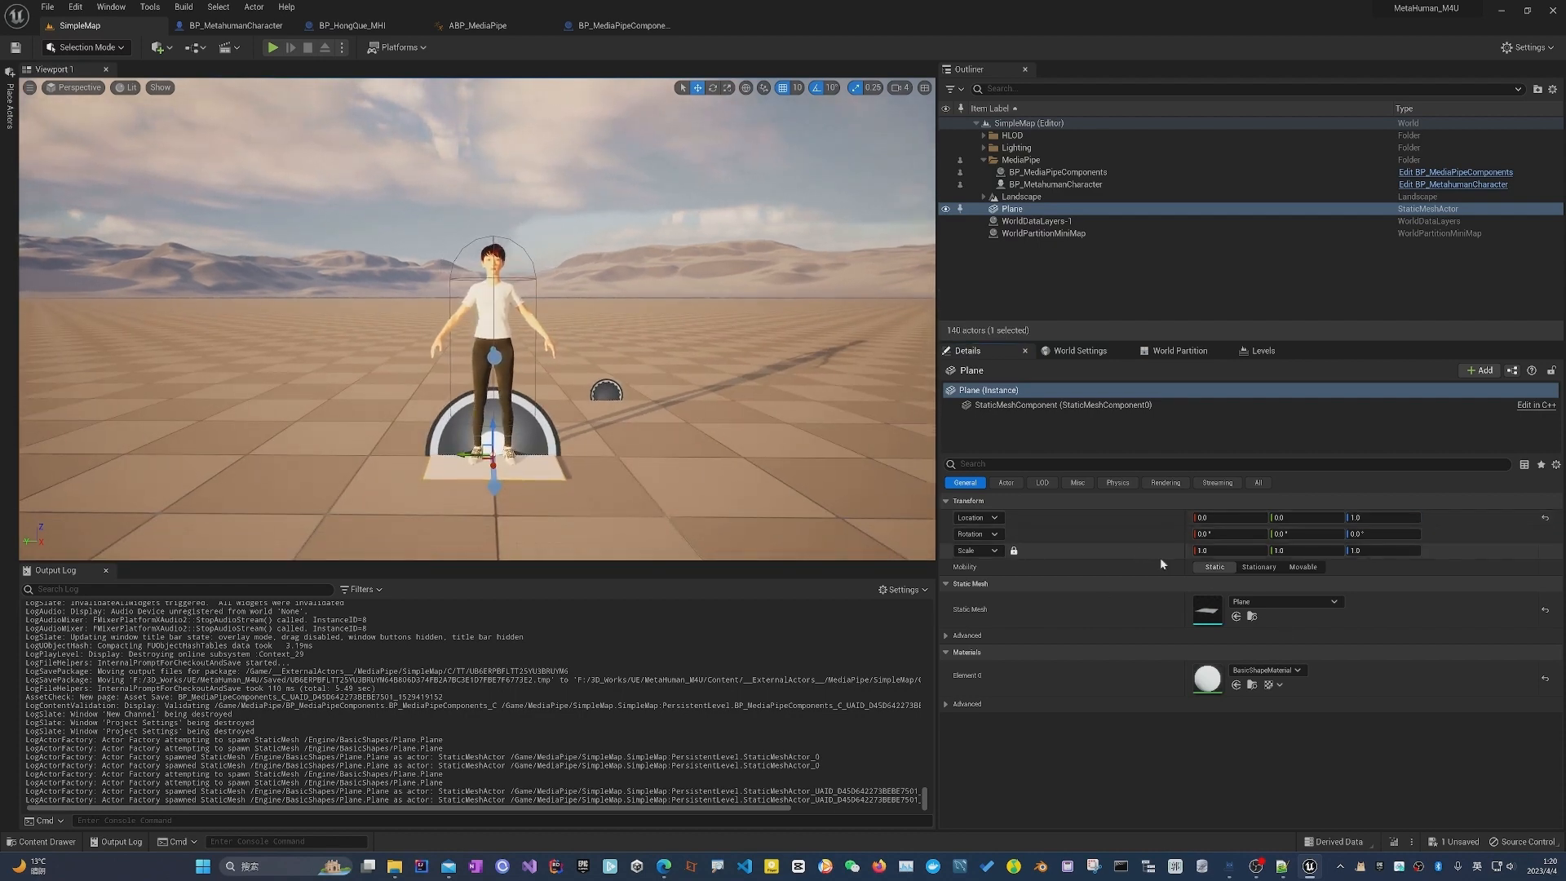
{"action": "type", "text": "20"}
{"action": "key", "text": "Return"}
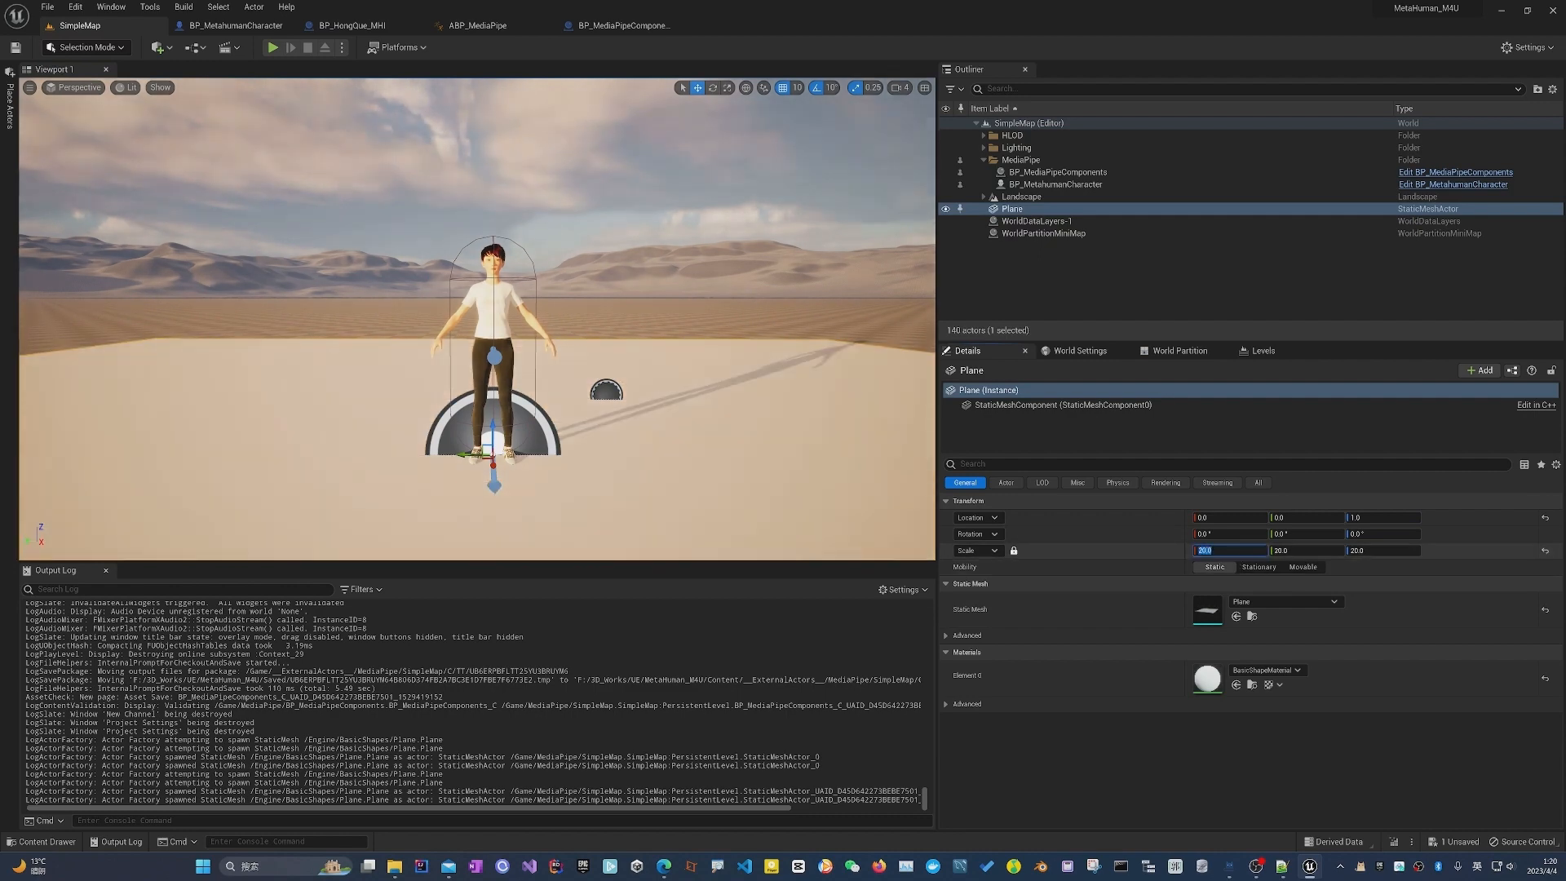
{"action": "key", "text": "ctrl+s"}
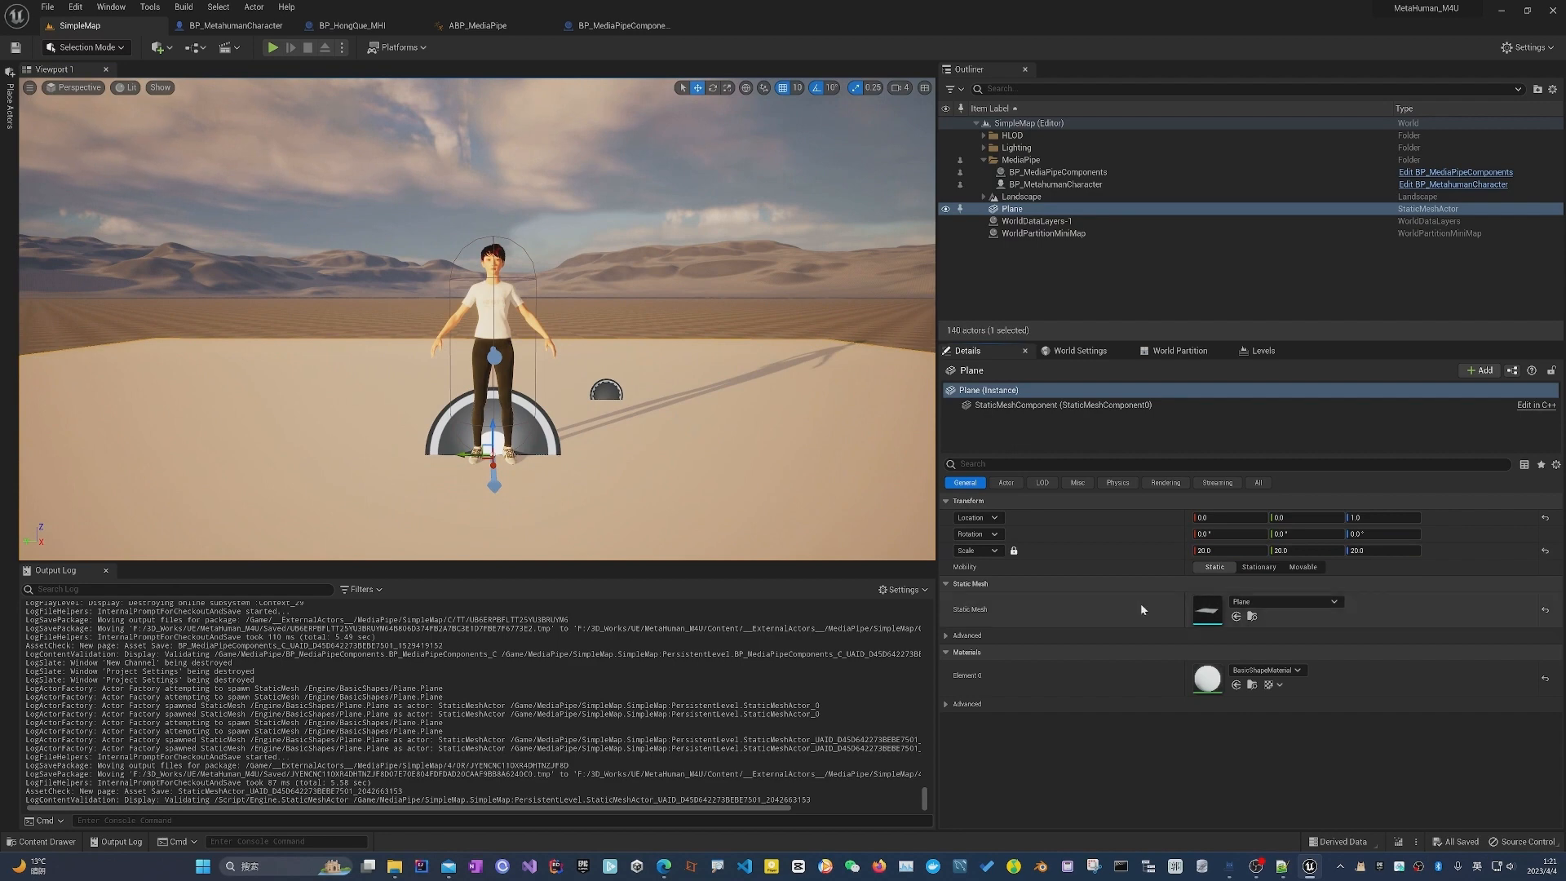
Set the plane's collision preset to Custom, make it block the GroundIK trace channel, and save the level.
{"action": "left_click", "coordinate": [1253, 617]}
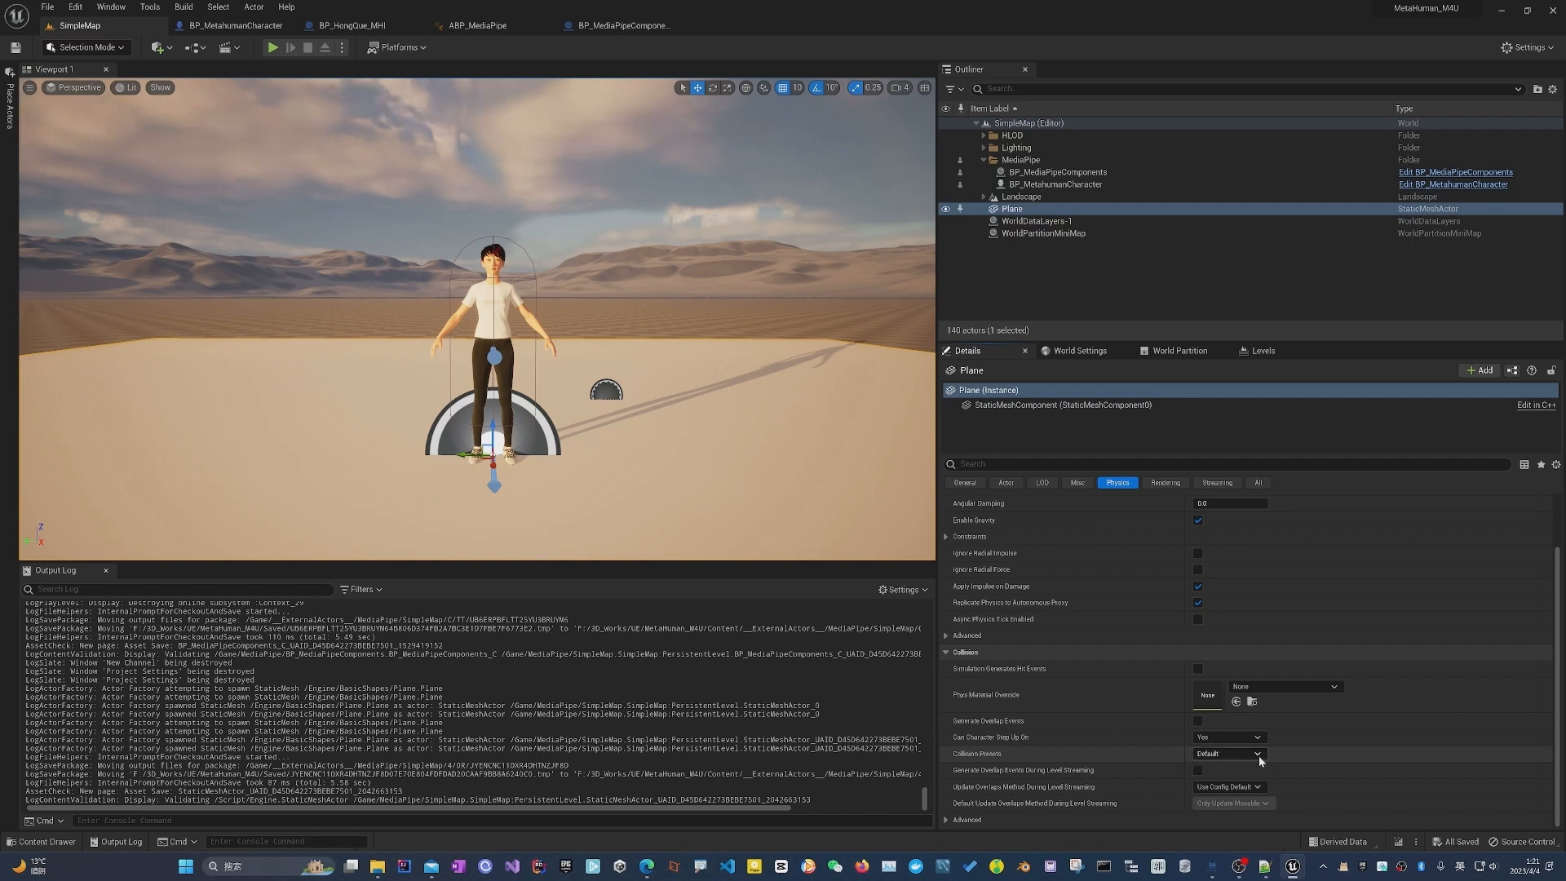
{"action": "left_click", "coordinate": [1227, 753]}
{"action": "left_click", "coordinate": [1221, 535]}
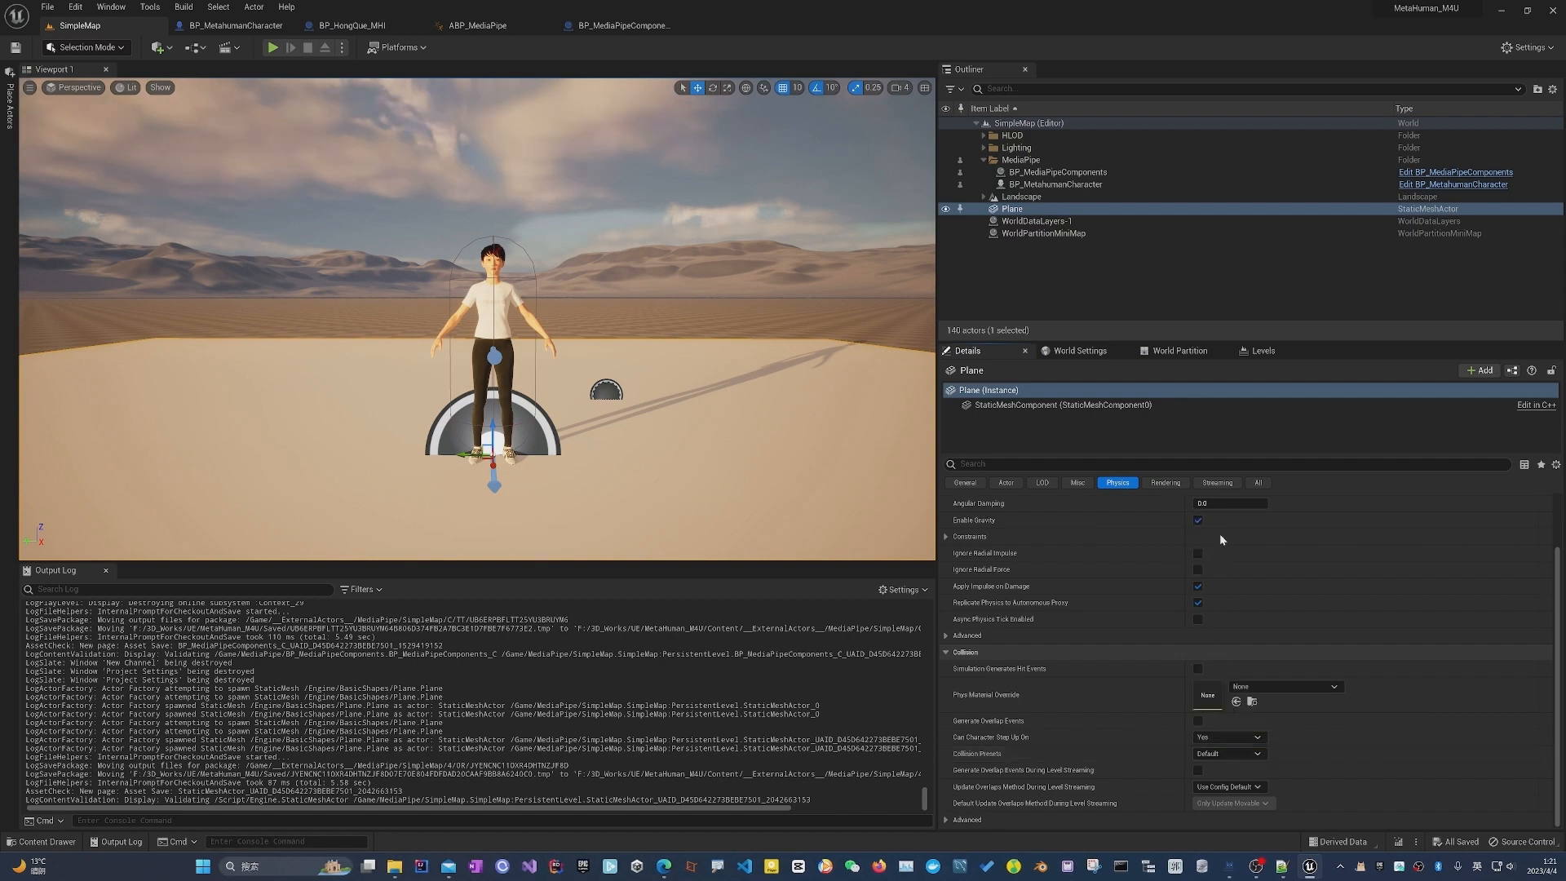
{"action": "left_click", "coordinate": [946, 755]}
{"action": "scroll", "coordinate": [1174, 728], "scroll_direction": "down", "scroll_amount": 5}
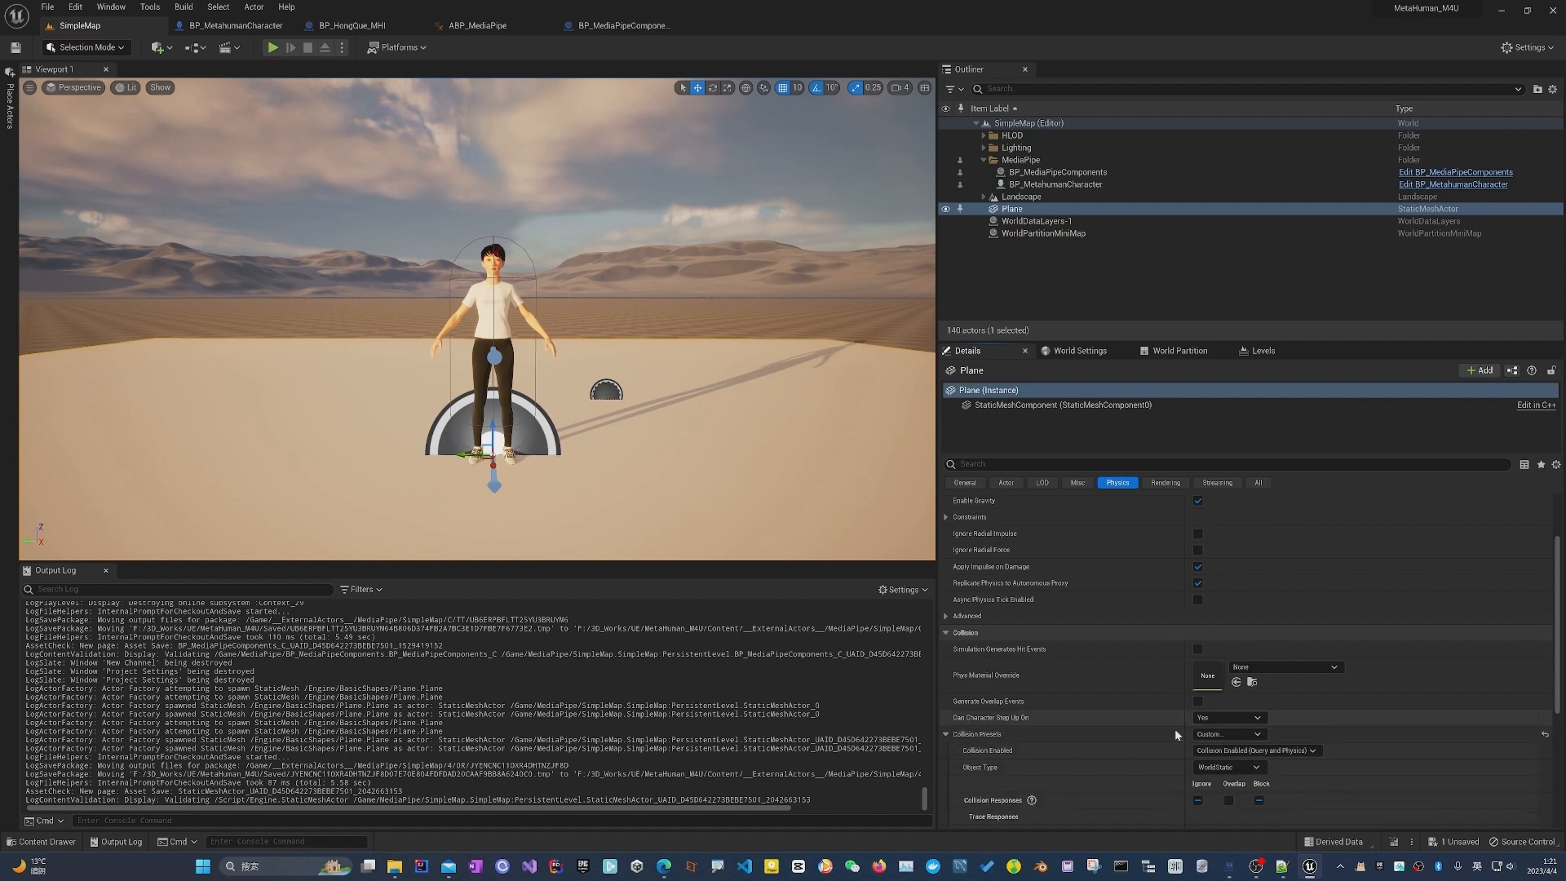
{"action": "left_click", "coordinate": [1196, 670]}
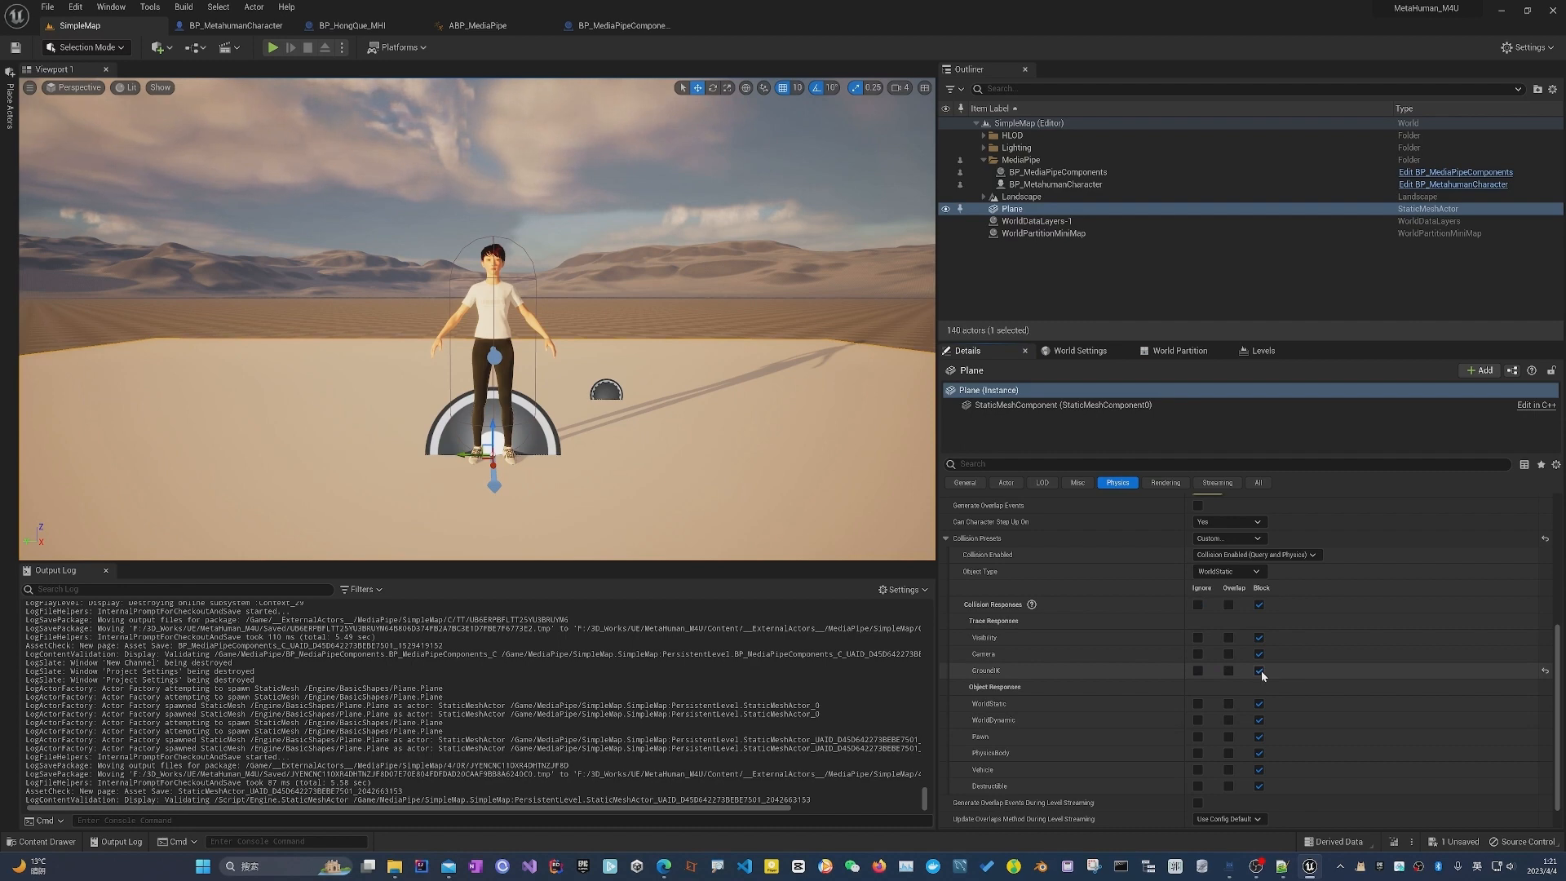
{"action": "key", "text": "ctrl+s"}
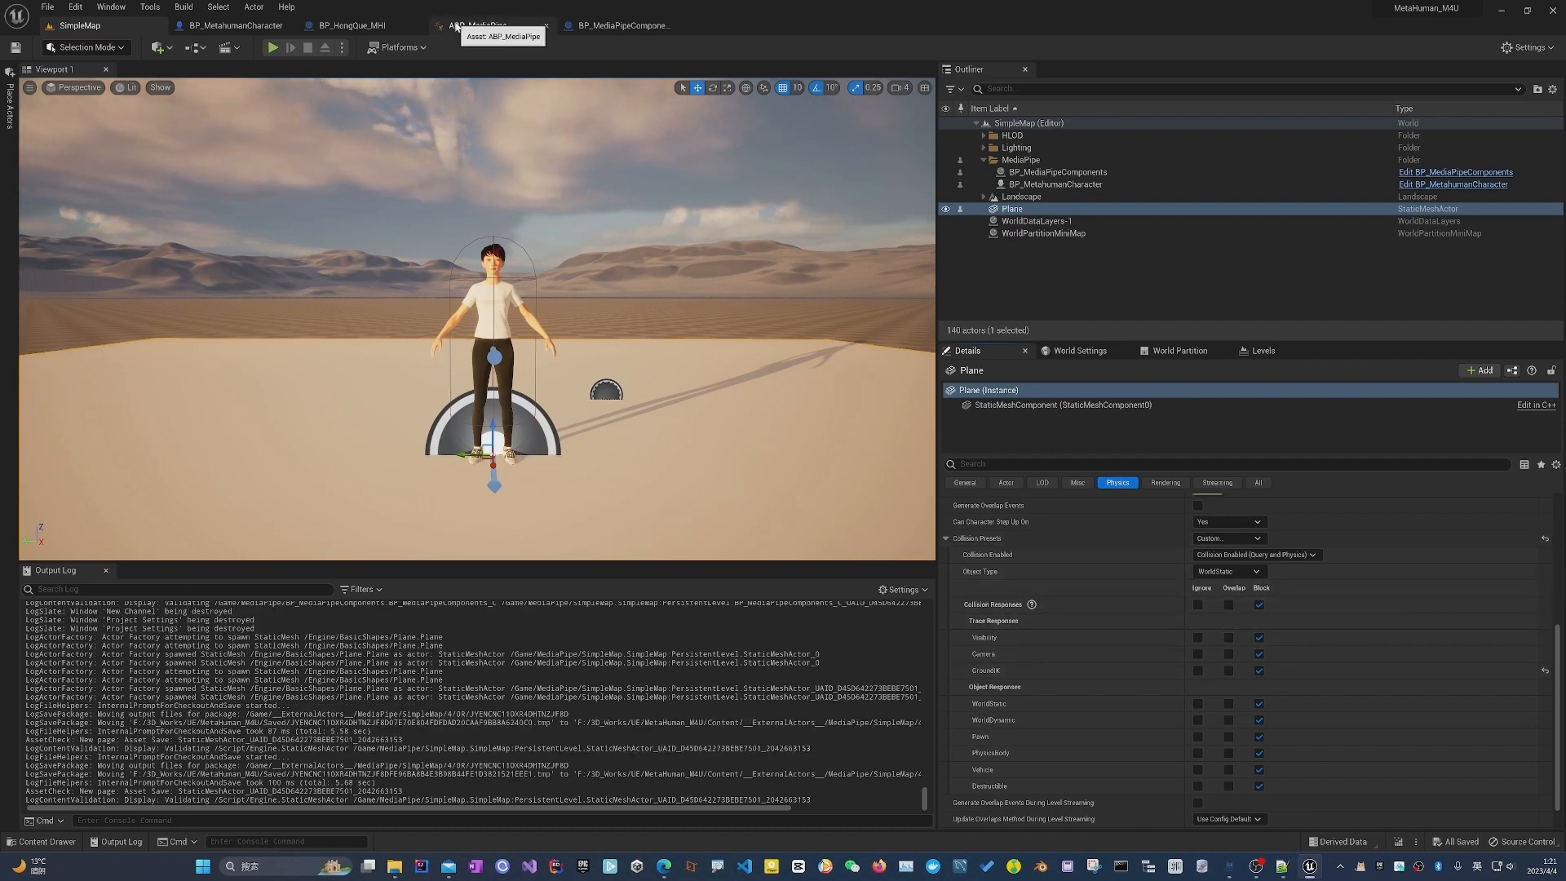
In ABP_MediaPipe, set the MediaPipe Location Solver's ground solve Collision Channel to GroundIK, then compile and save.
{"action": "left_click", "coordinate": [464, 27]}
{"action": "left_click", "coordinate": [788, 202]}
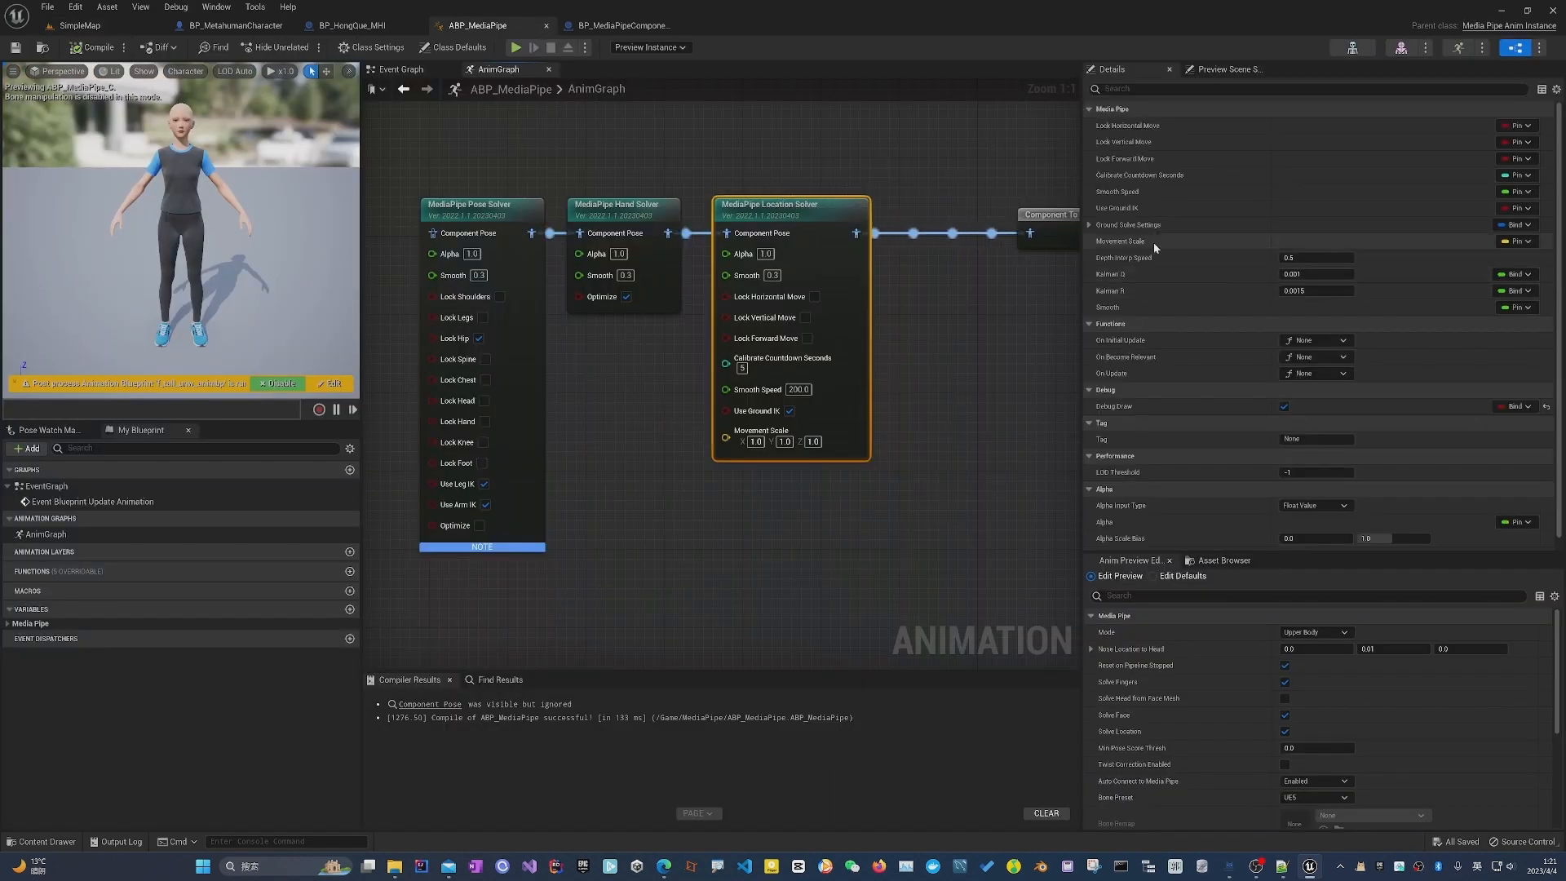
{"action": "left_click", "coordinate": [1090, 225]}
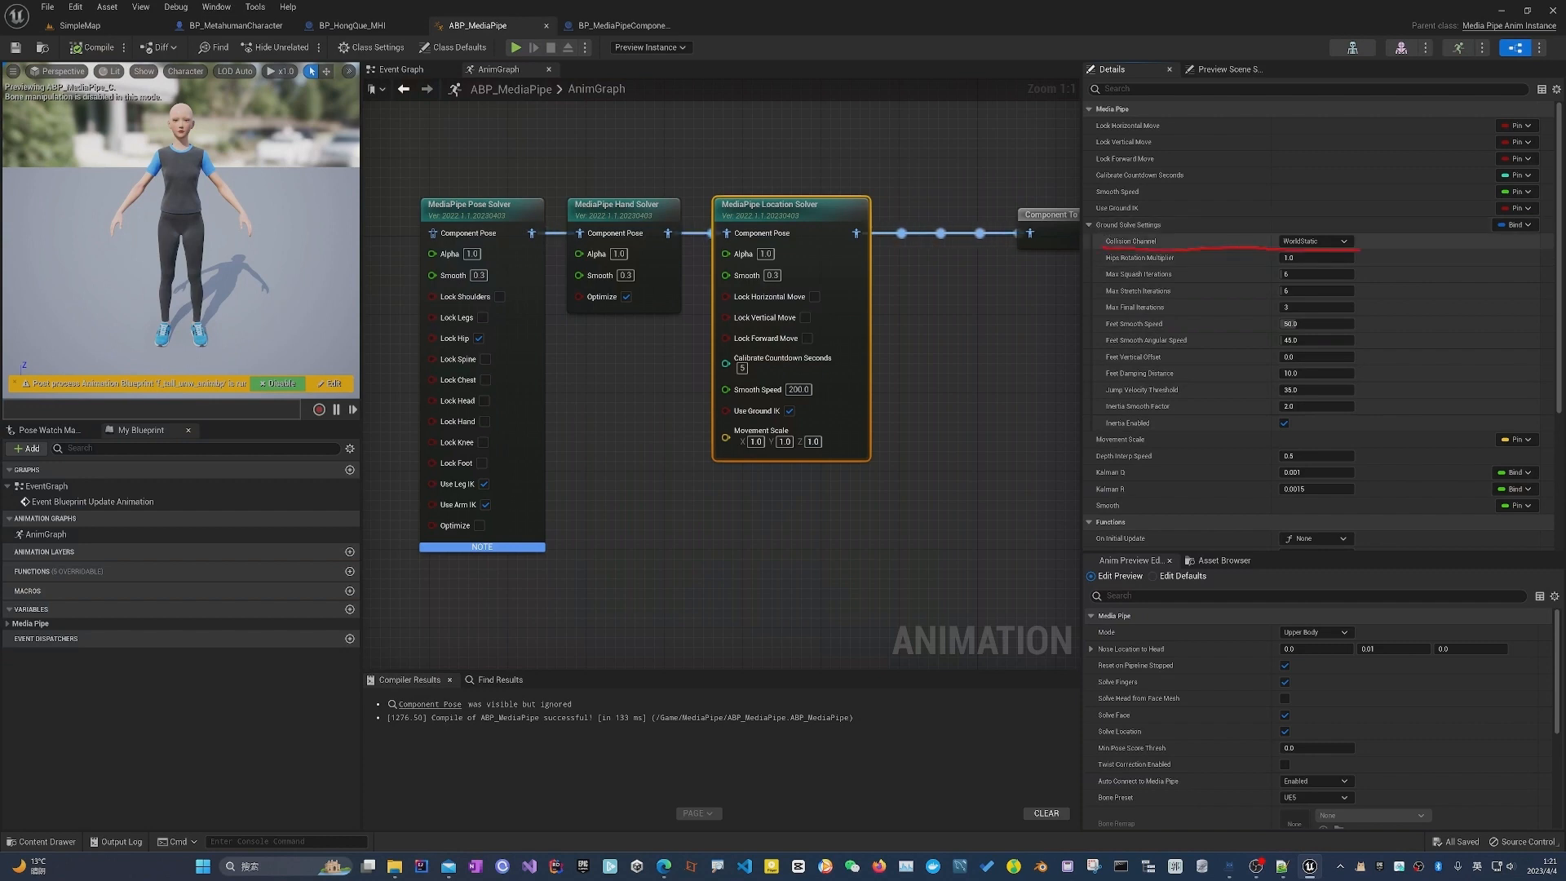
{"action": "left_click", "coordinate": [1338, 241]}
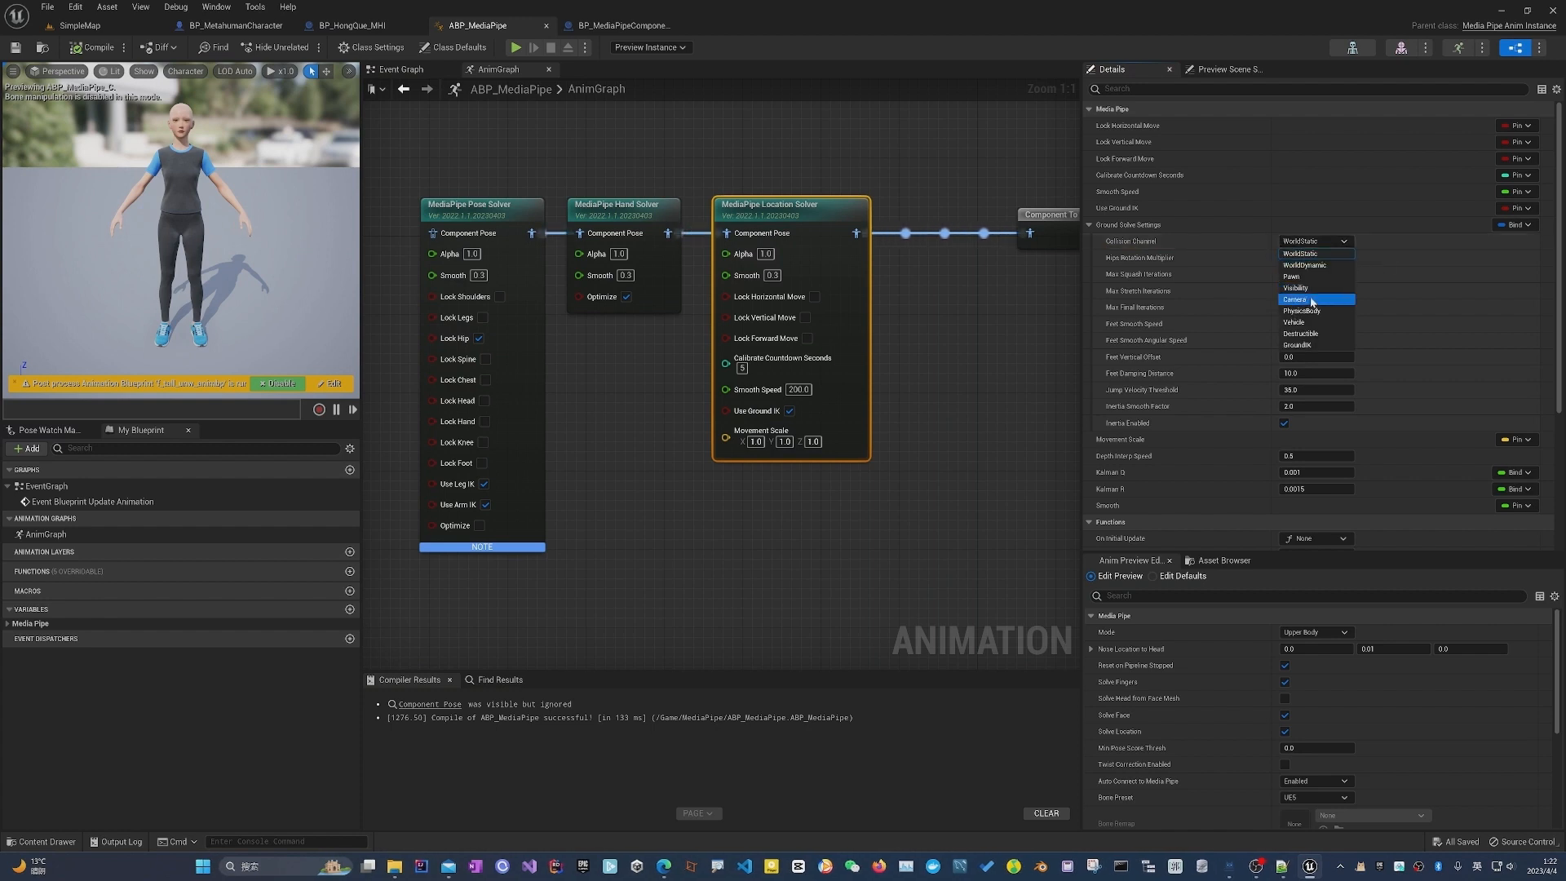
{"action": "left_click", "coordinate": [1301, 345]}
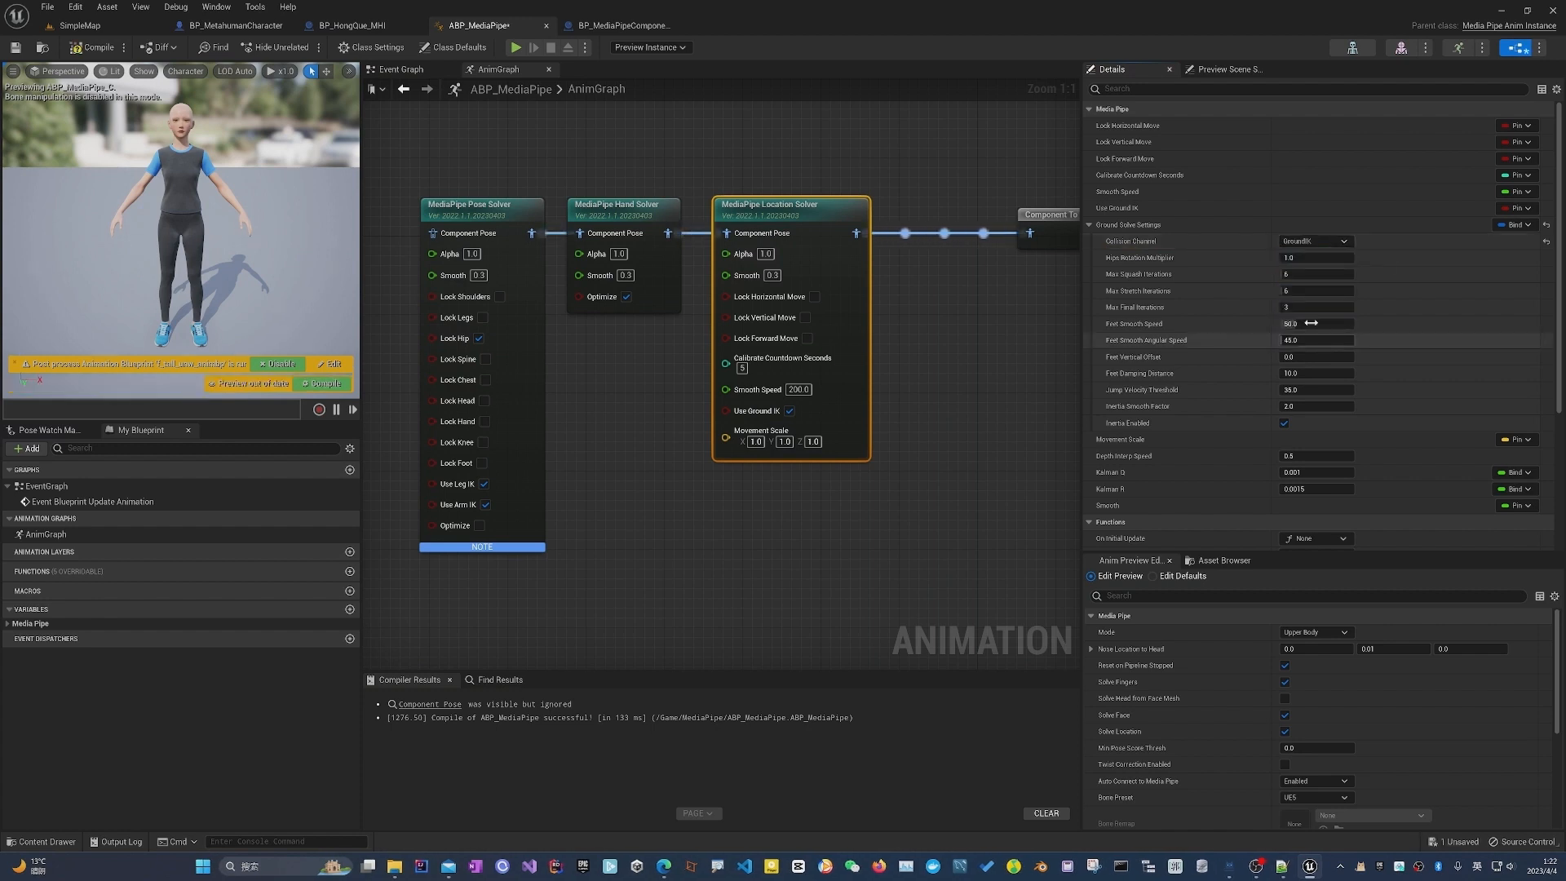
{"action": "left_click", "coordinate": [92, 47]}
{"action": "key", "text": "ctrl+s"}
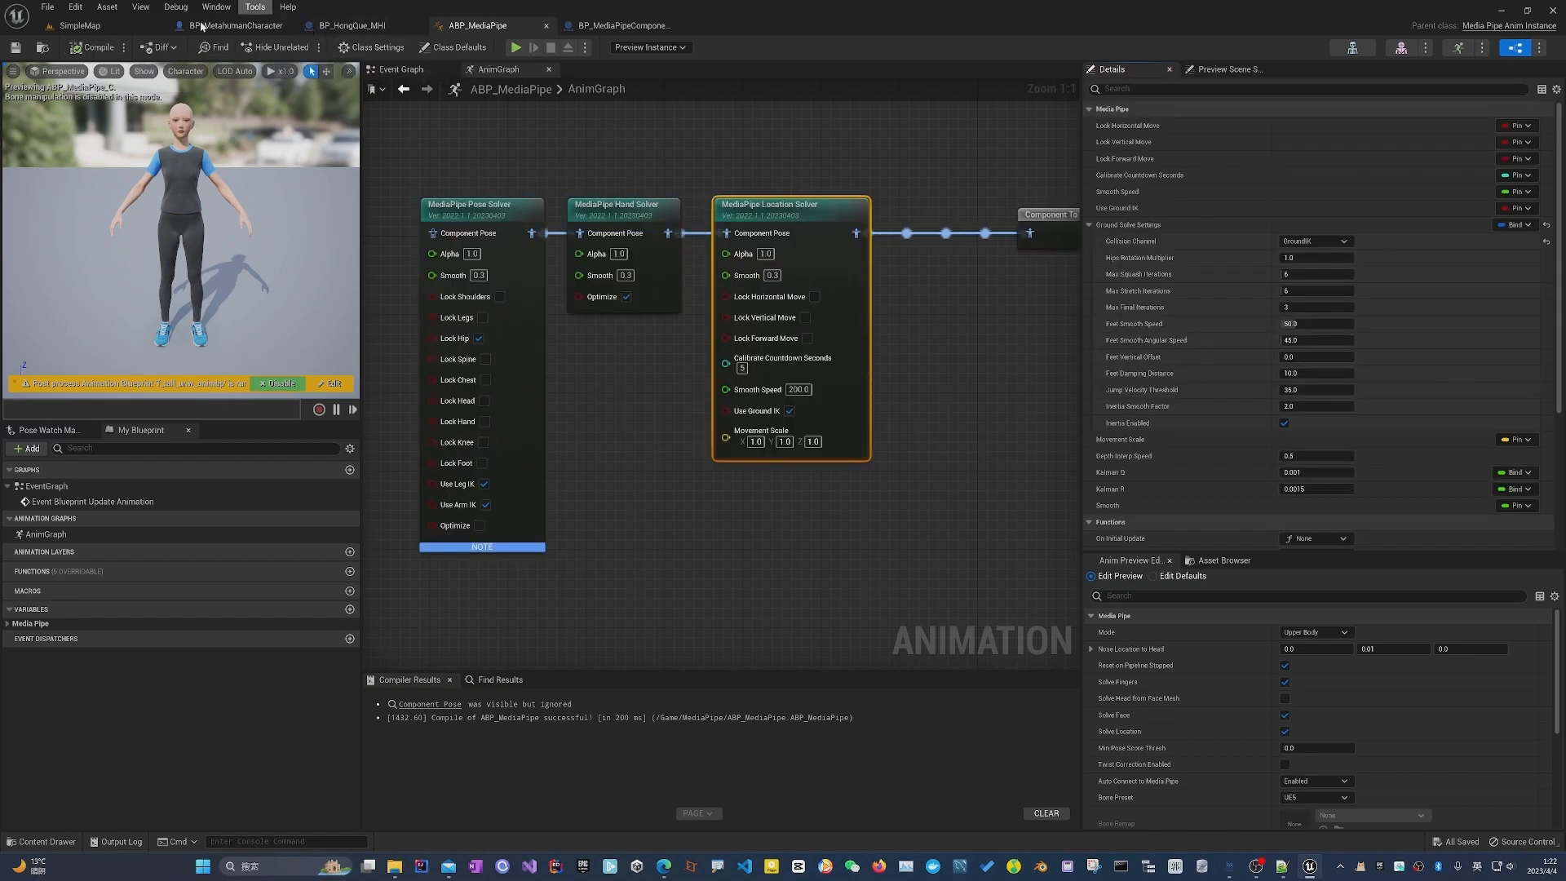
Play SimpleMap, examine how the character's feet meet the ground plane, and stop the session.
{"action": "left_click", "coordinate": [113, 29]}
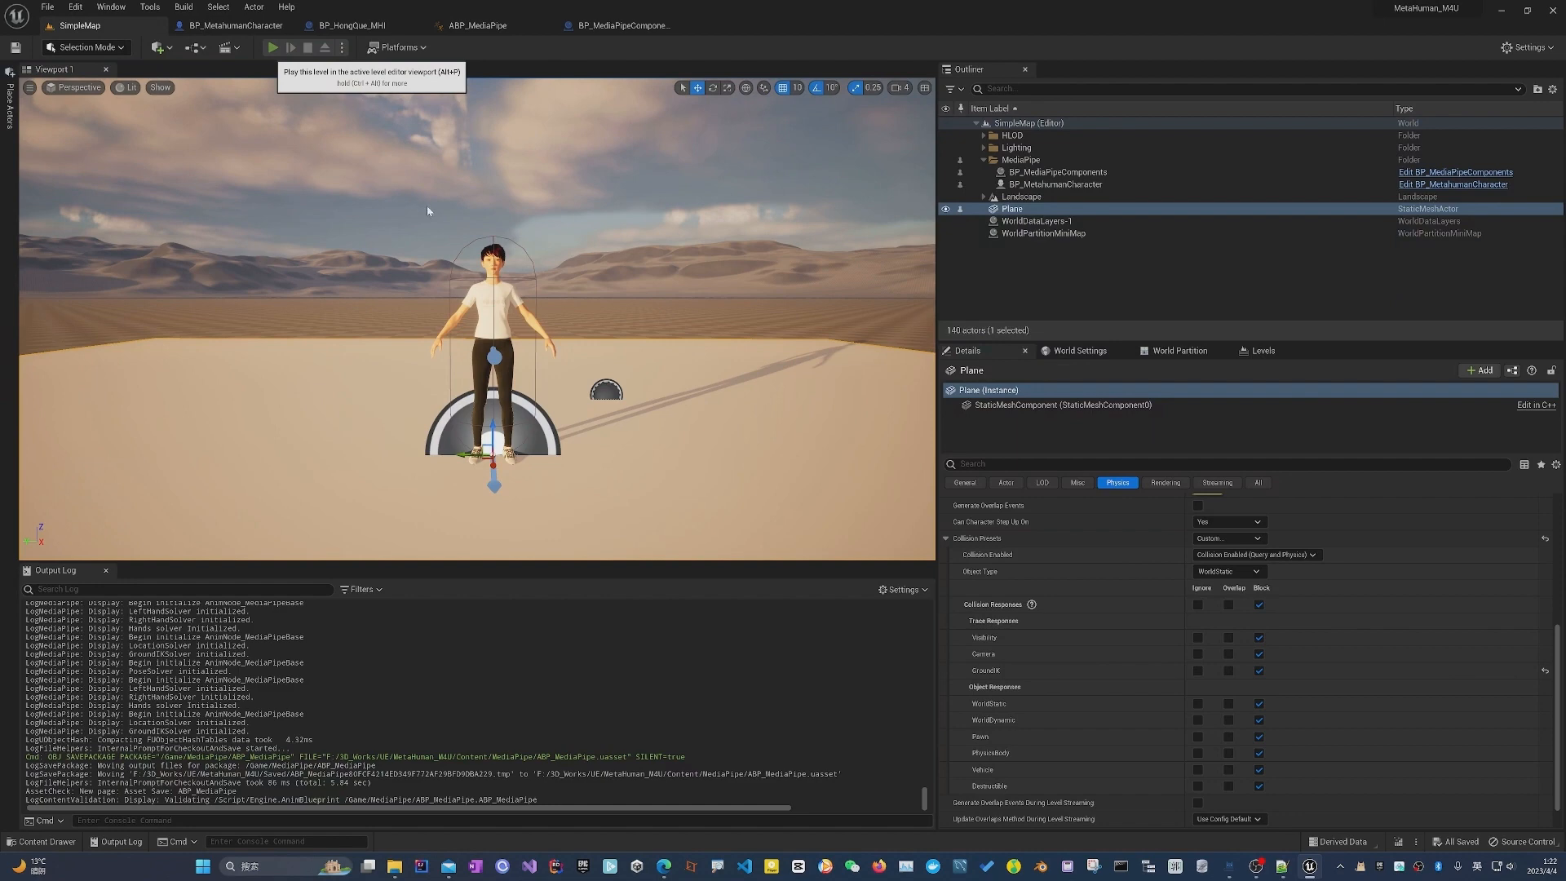
{"action": "key", "text": "alt+p"}
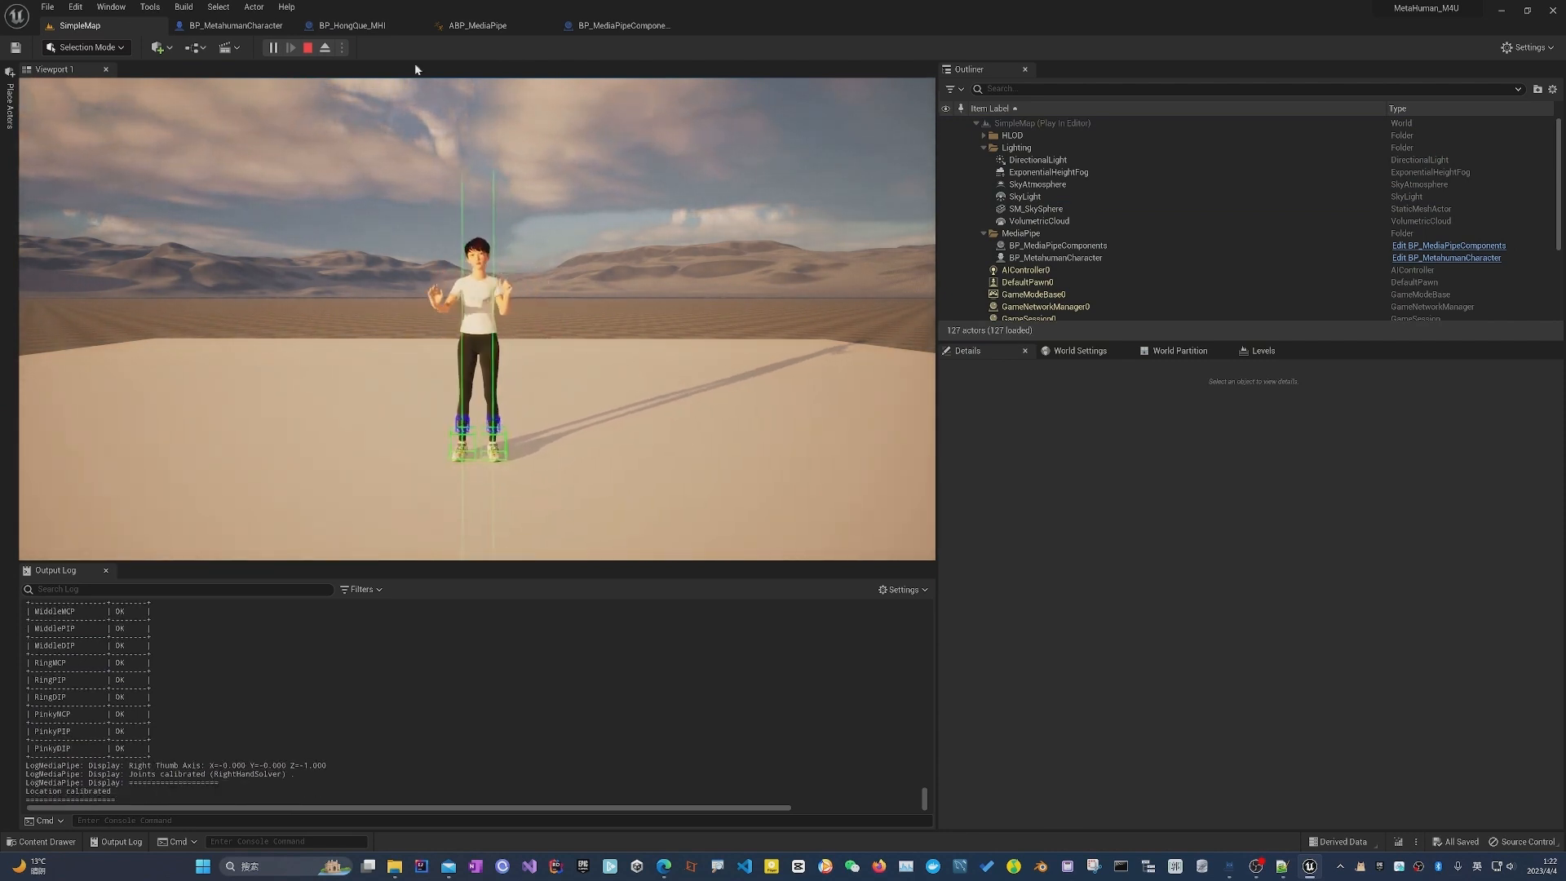
{"action": "left_click", "coordinate": [310, 48]}
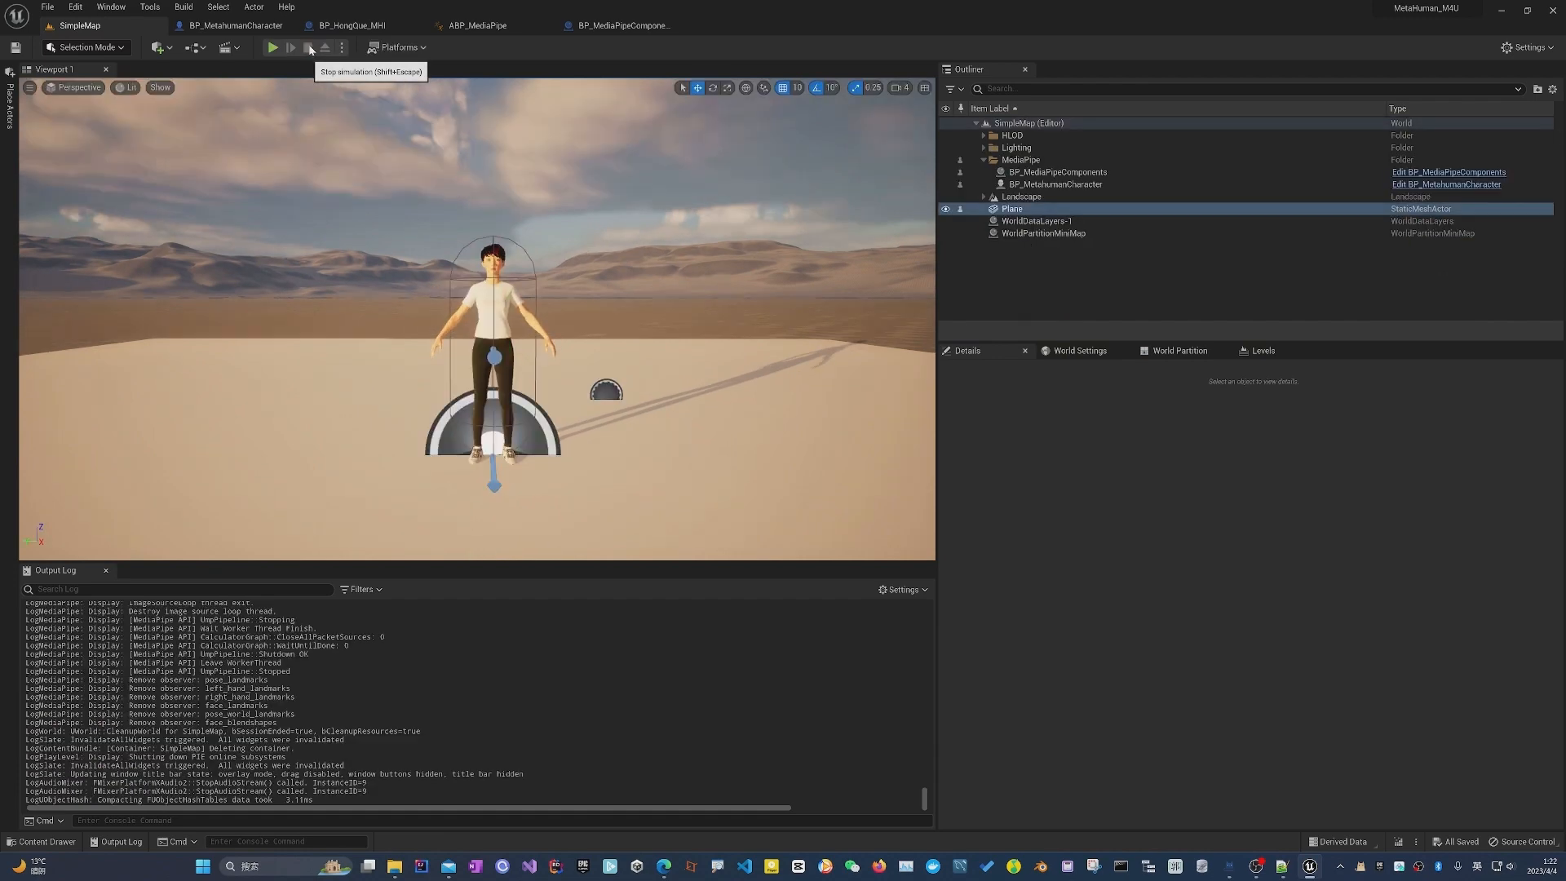
Enable Lock Horizontal Move, Lock Vertical Move and Lock Forward Move on the MediaPipe Location Solver, then compile and save ABP_MediaPipe.
{"action": "left_click", "coordinate": [235, 27]}
{"action": "left_click", "coordinate": [477, 26]}
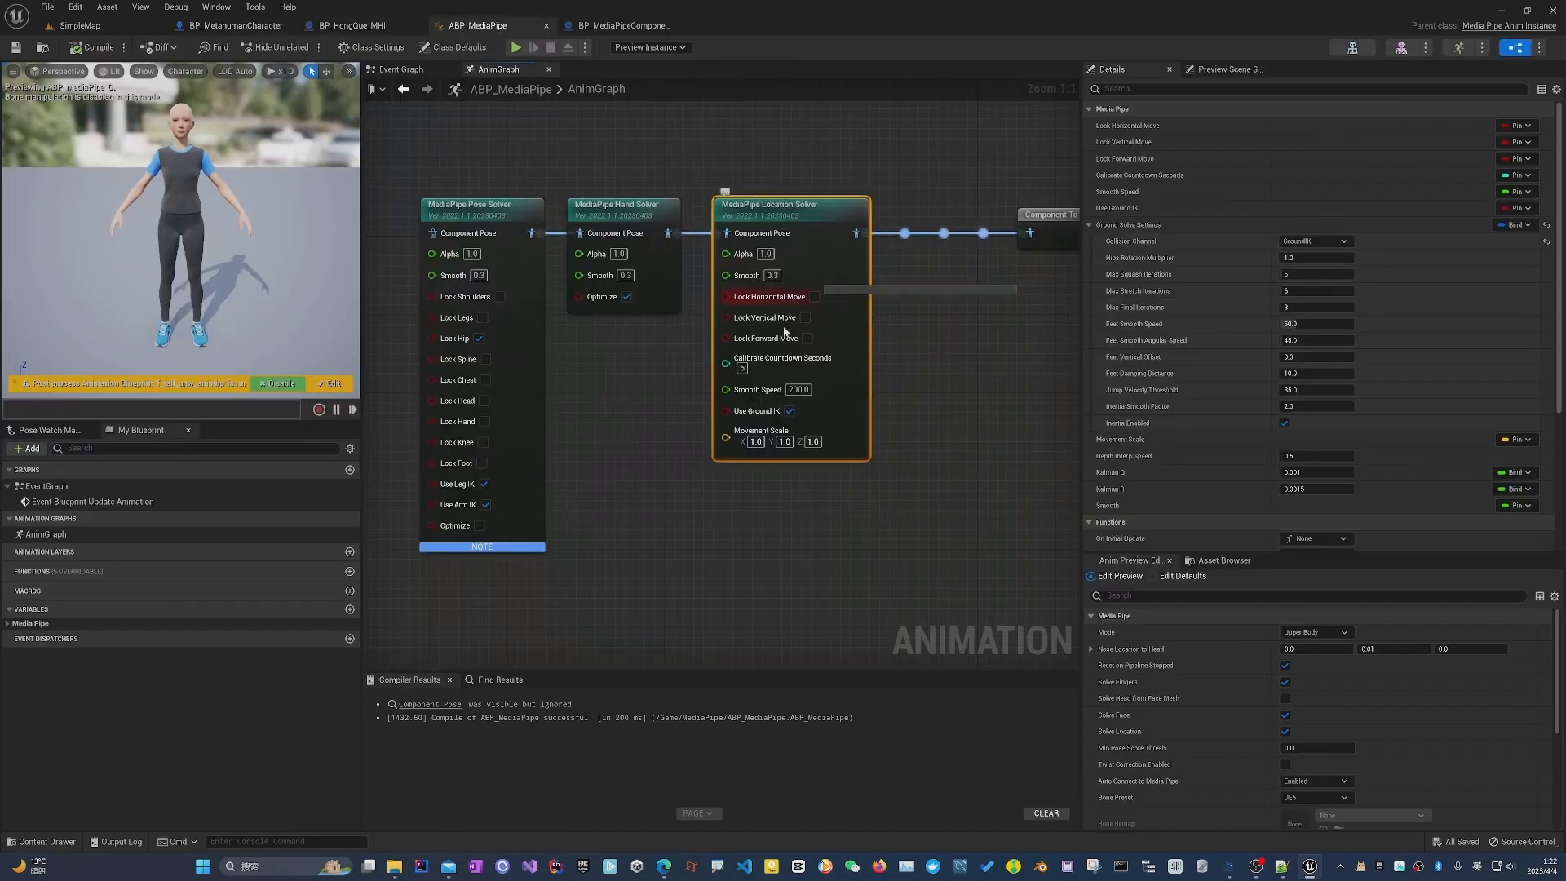
{"action": "left_click", "coordinate": [814, 297]}
{"action": "left_click", "coordinate": [805, 318]}
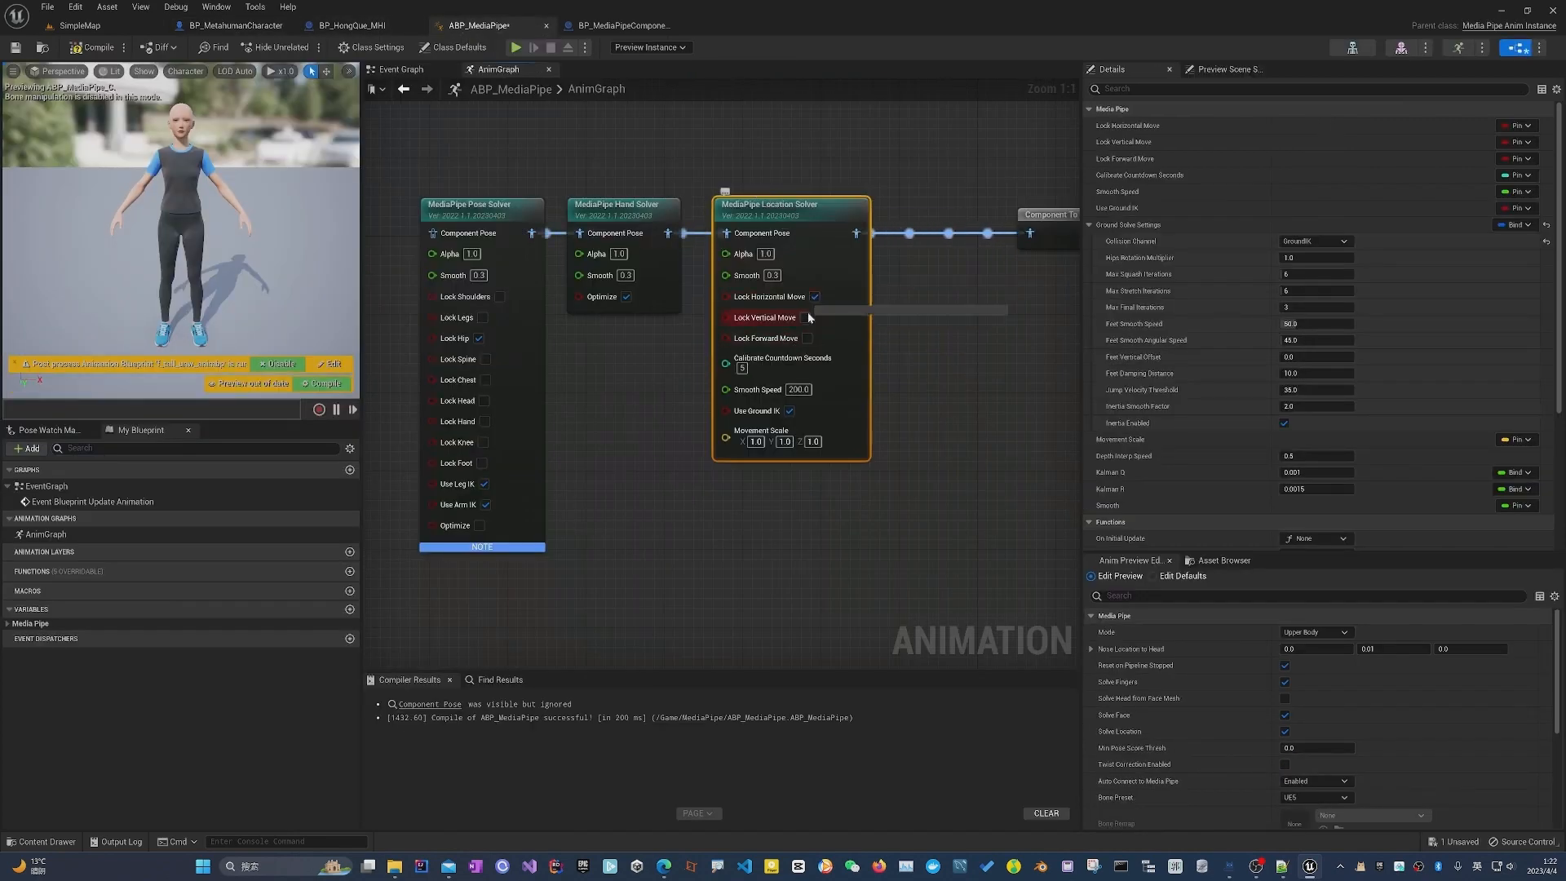
{"action": "left_click", "coordinate": [807, 337]}
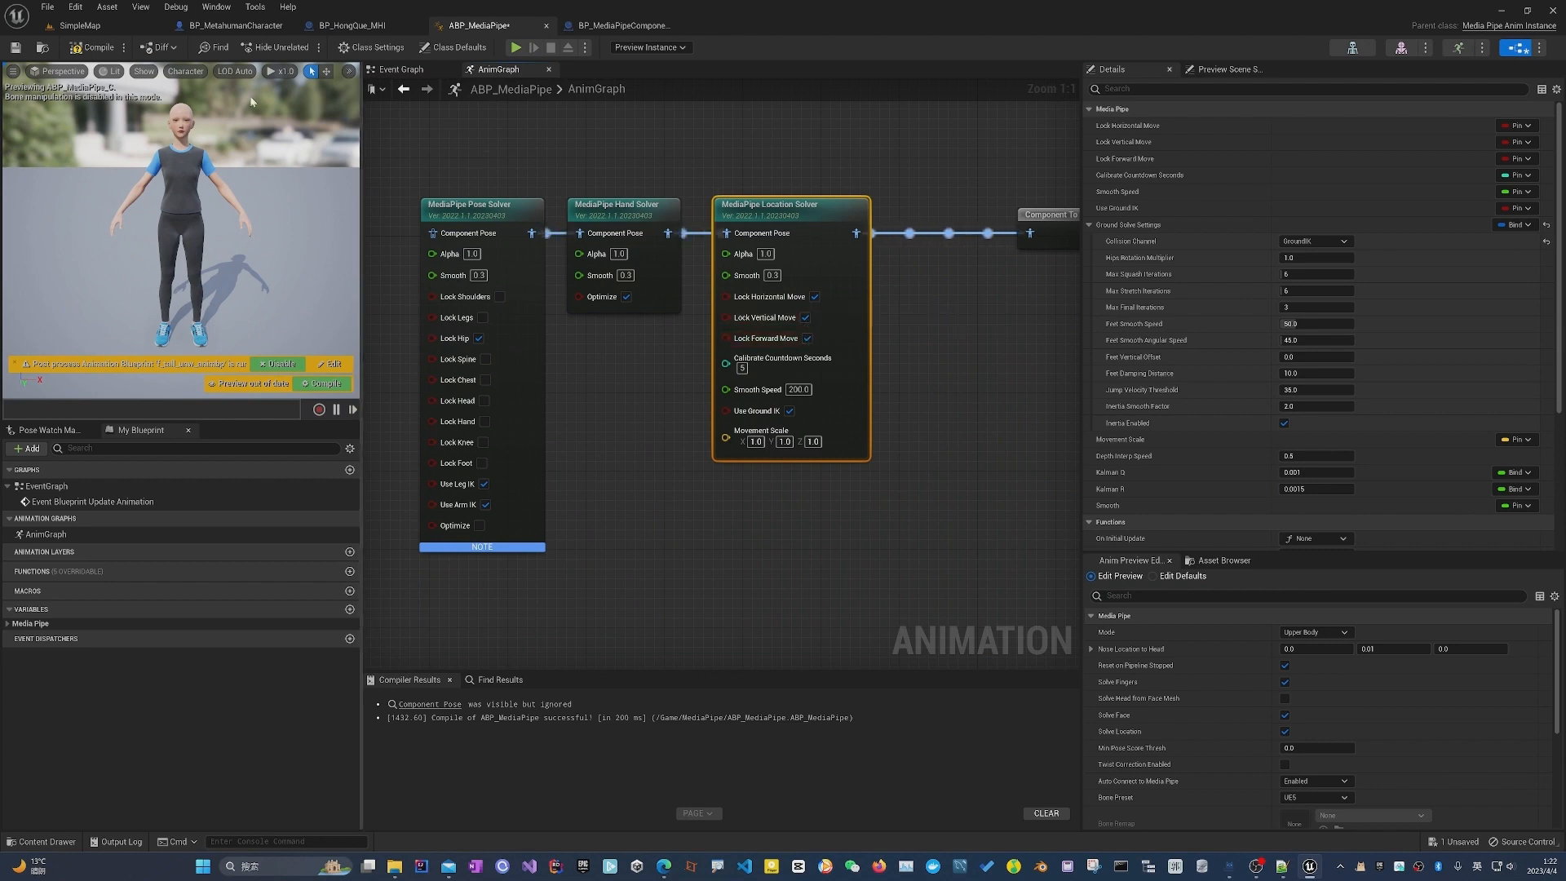
{"action": "left_click", "coordinate": [326, 383]}
{"action": "key", "text": "ctrl+s"}
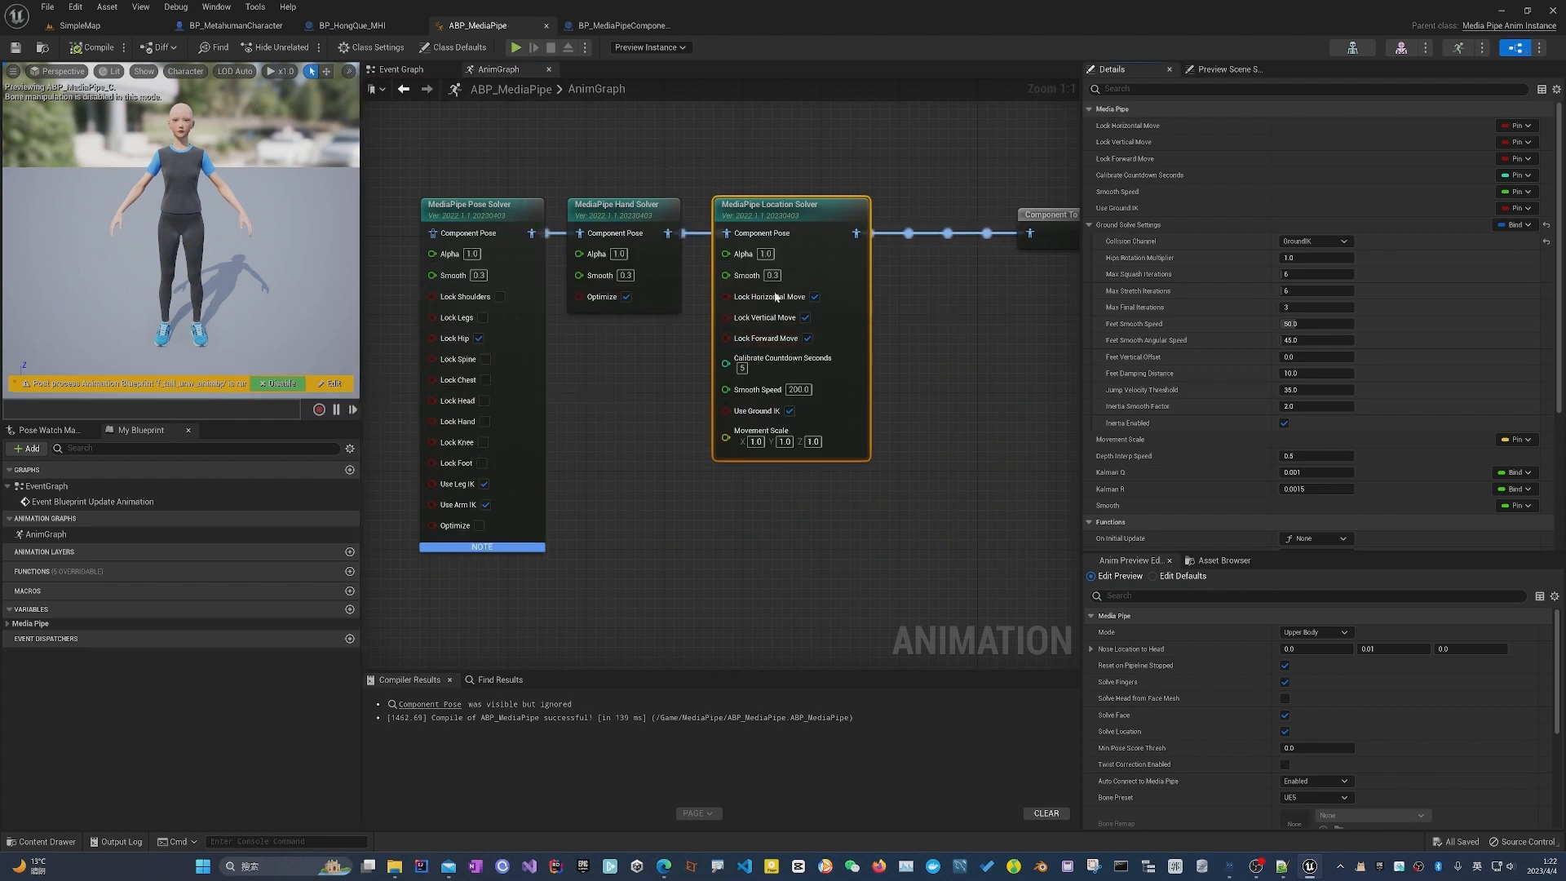
Review the AnimGraph of ABP_MediaPipe and the Construction Script of BP_MetahumanCharacter.
{"action": "left_click", "coordinate": [64, 536]}
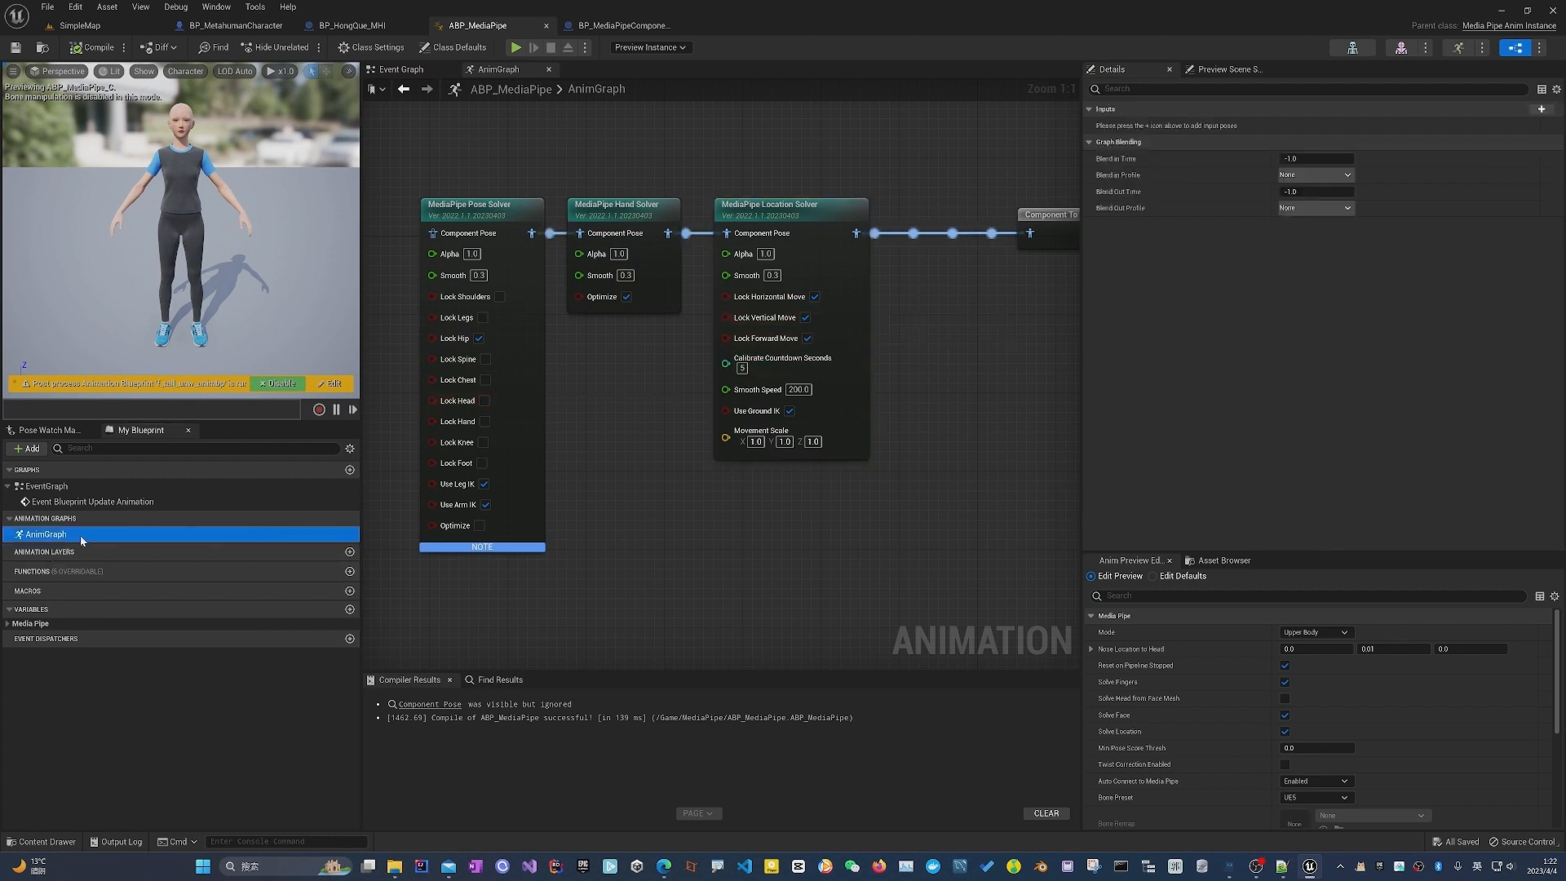
{"action": "left_click", "coordinate": [650, 161]}
{"action": "left_click", "coordinate": [80, 26]}
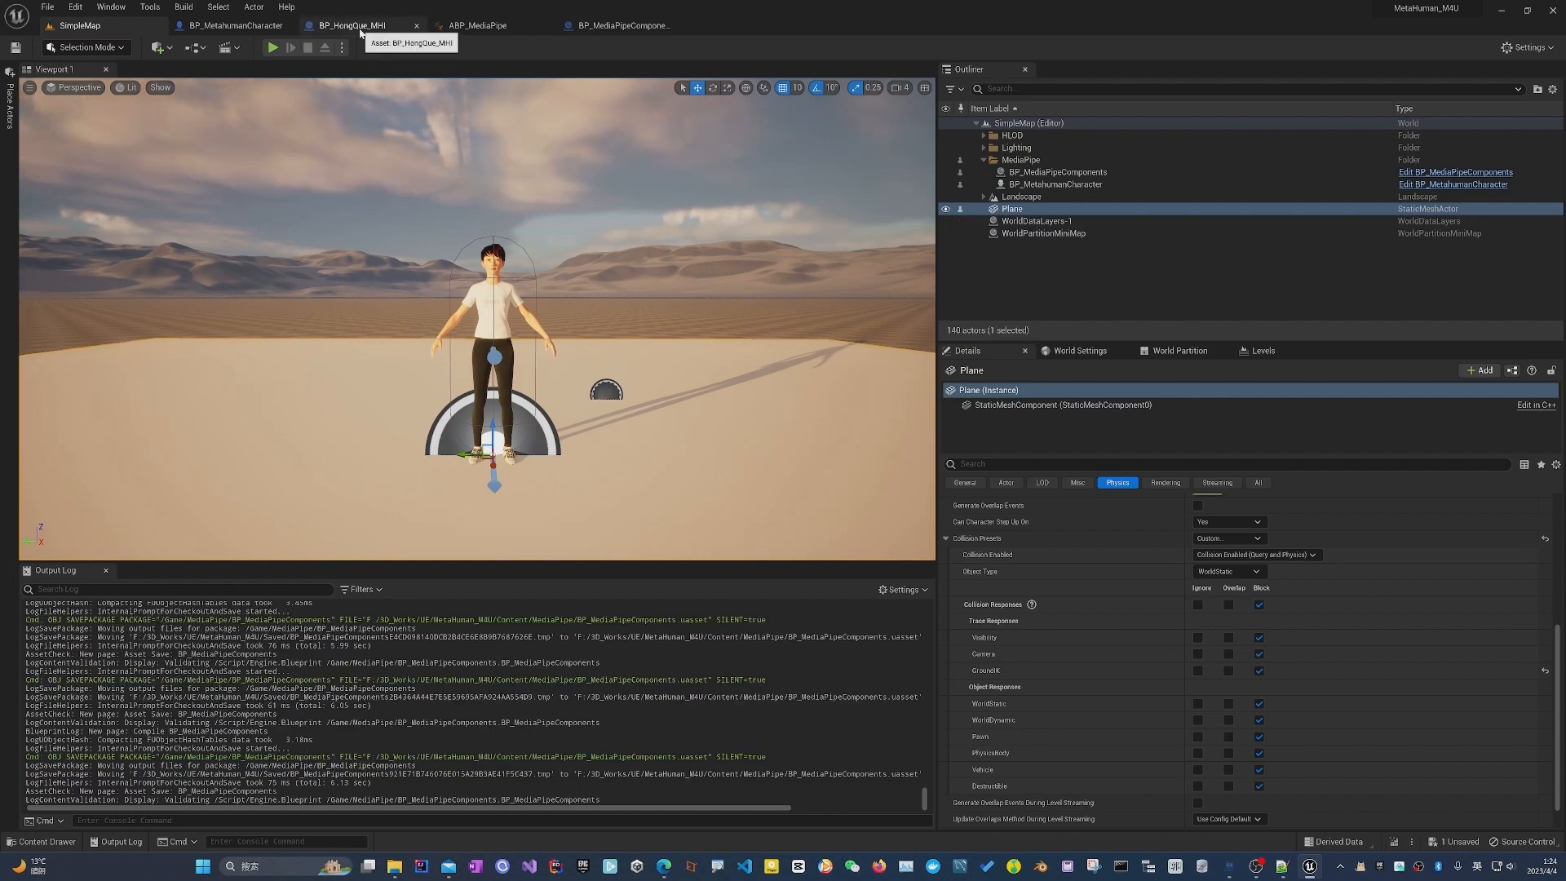
{"action": "left_click", "coordinate": [353, 26]}
{"action": "left_click", "coordinate": [236, 25]}
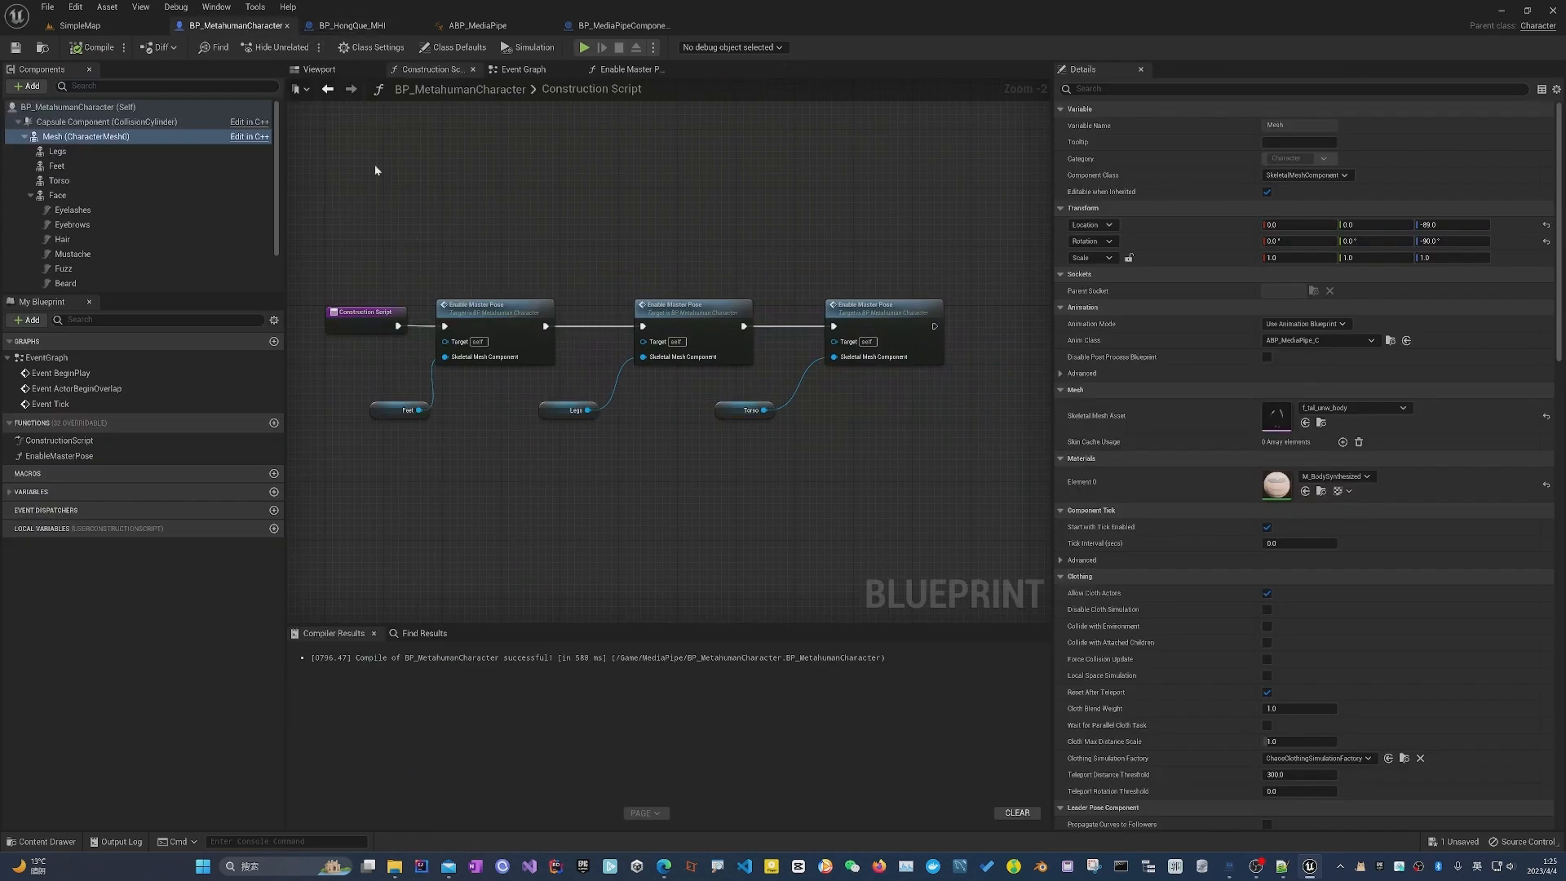
{"action": "right_click_drag", "start_coordinate": [429, 195], "coordinate": [497, 195]}
{"action": "left_click", "coordinate": [67, 373]}
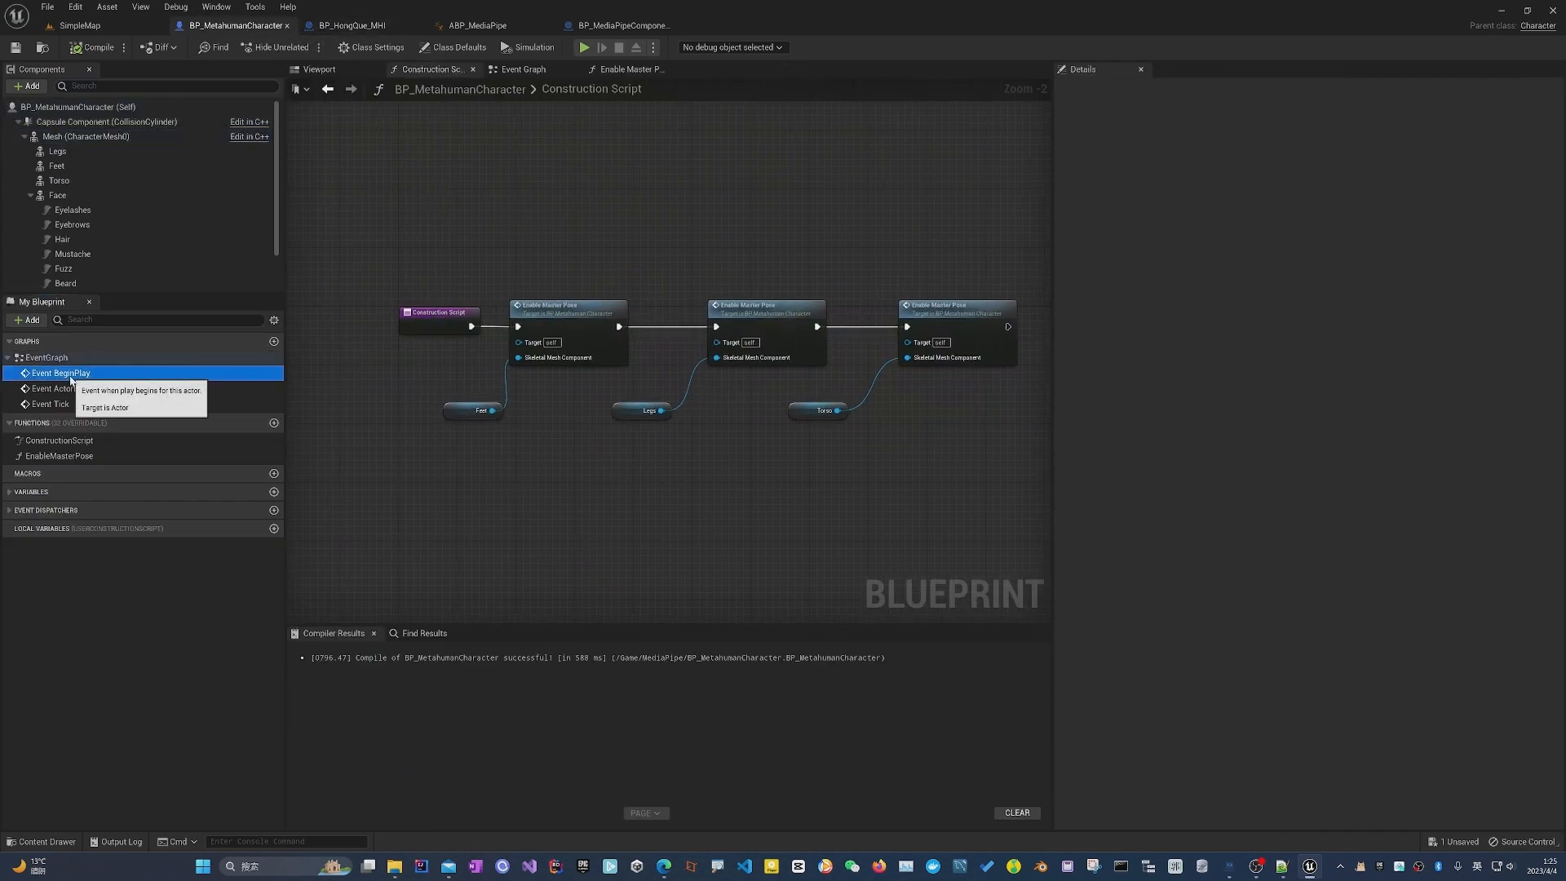
Switch to the browser and read the MetaHuman documentation on Animating with Live Link, including its setup and Blueprint configuration sections.
{"action": "left_click", "coordinate": [659, 868]}
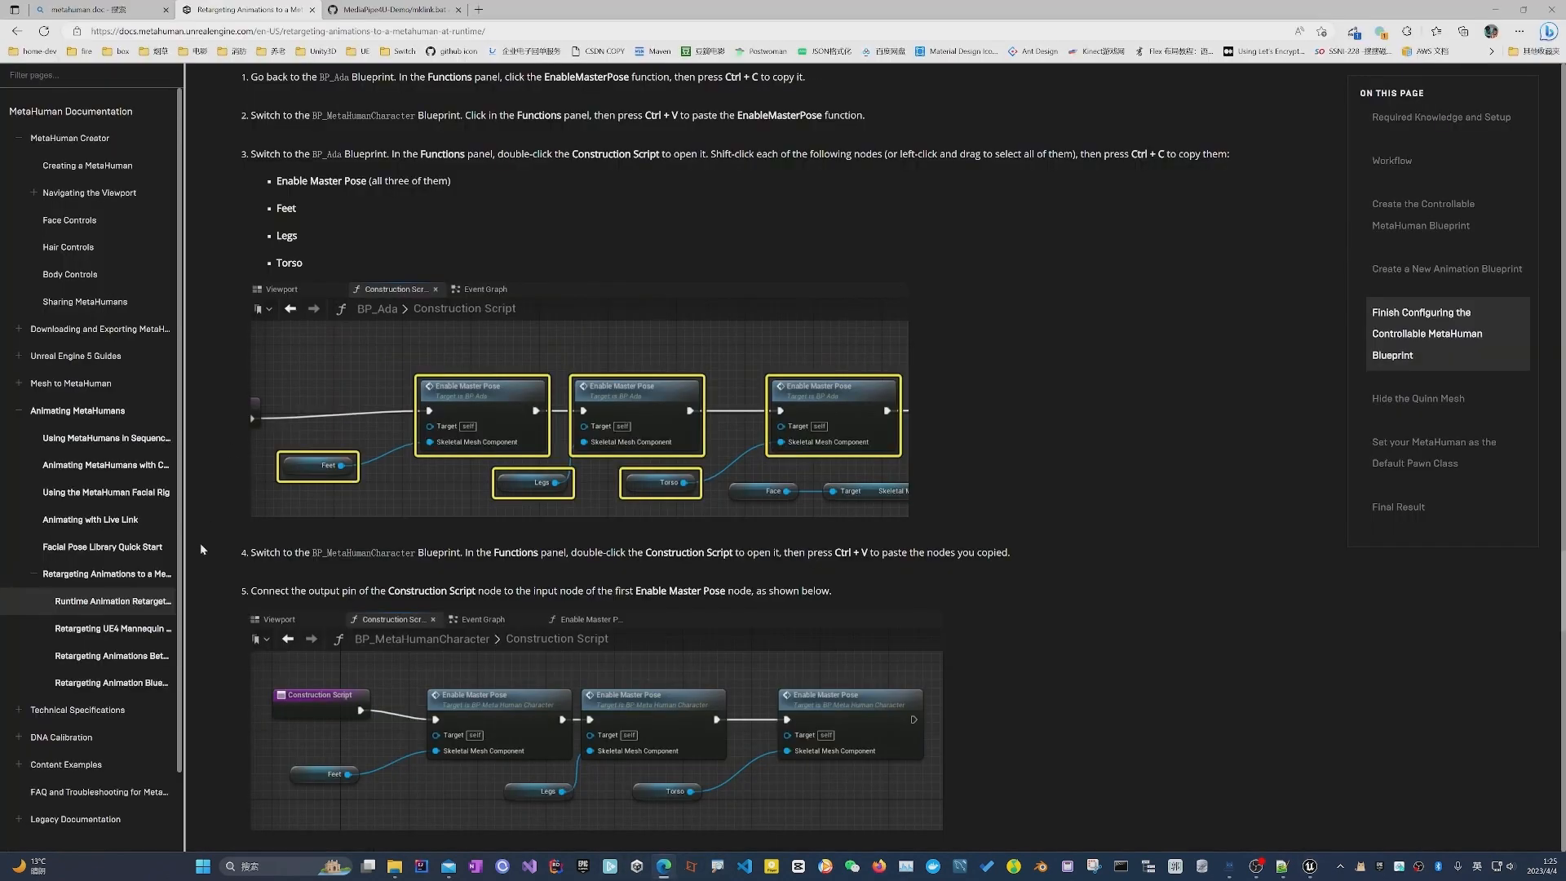
{"action": "scroll", "coordinate": [231, 566], "scroll_direction": "down", "scroll_amount": 4}
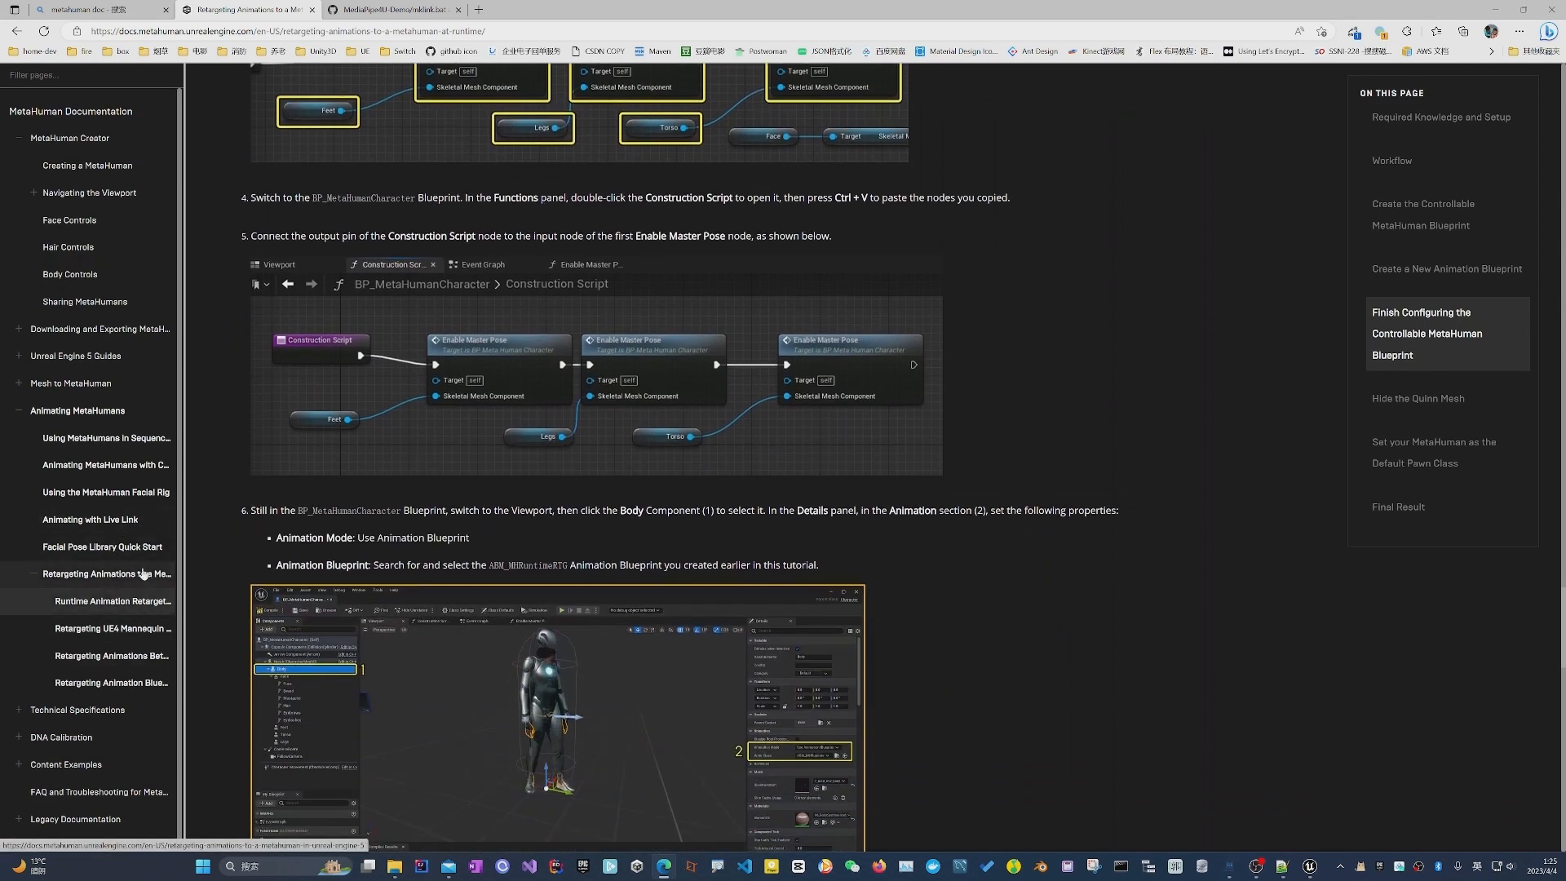
{"action": "left_click", "coordinate": [119, 519]}
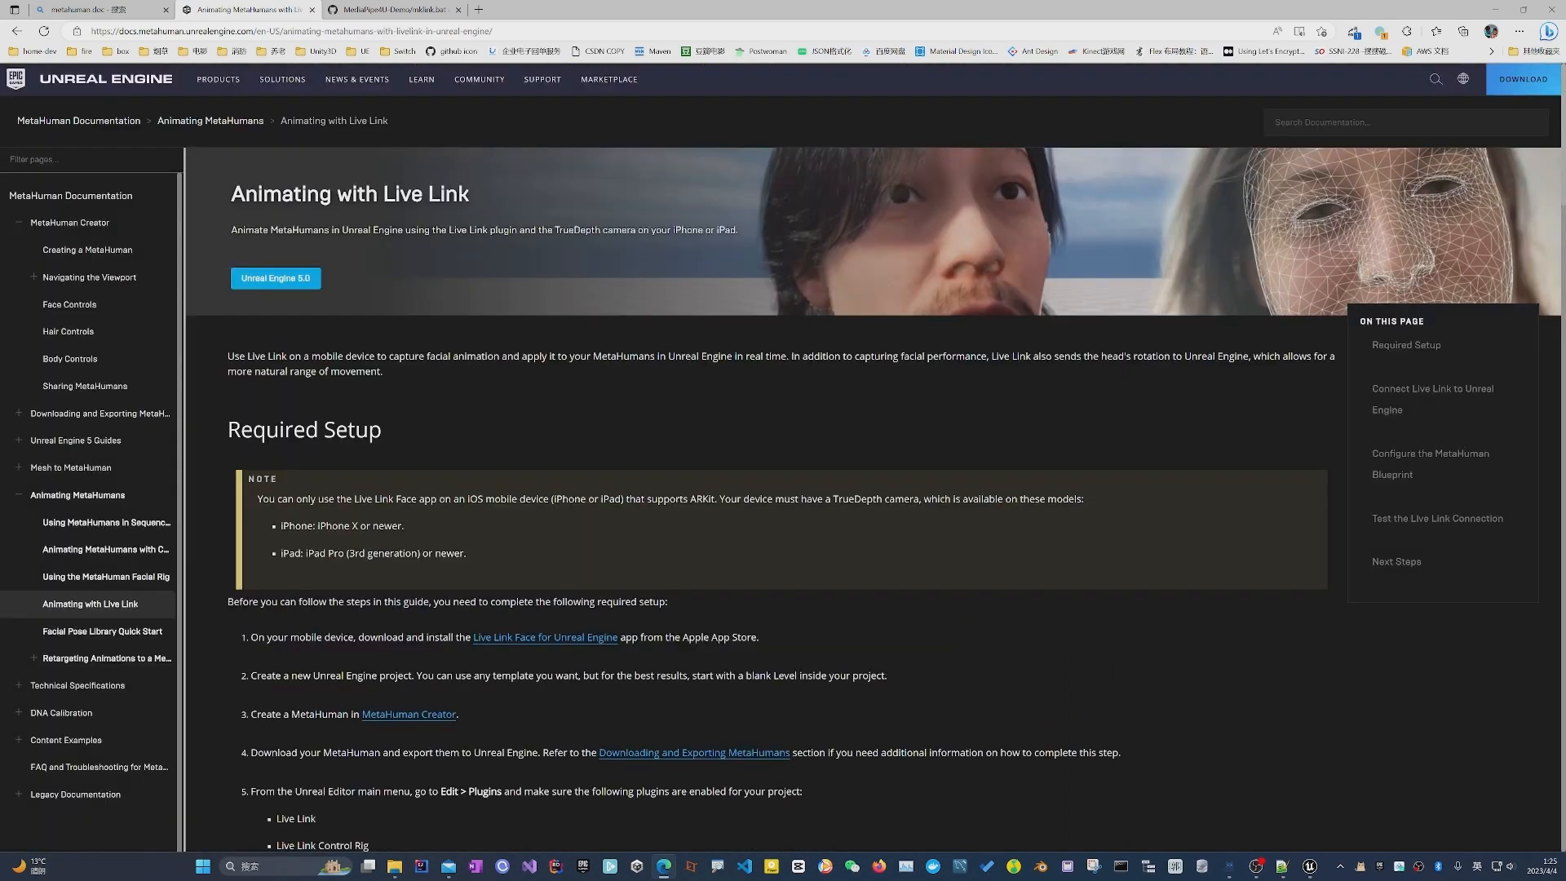
{"action": "scroll", "coordinate": [429, 424], "scroll_direction": "down", "scroll_amount": 20}
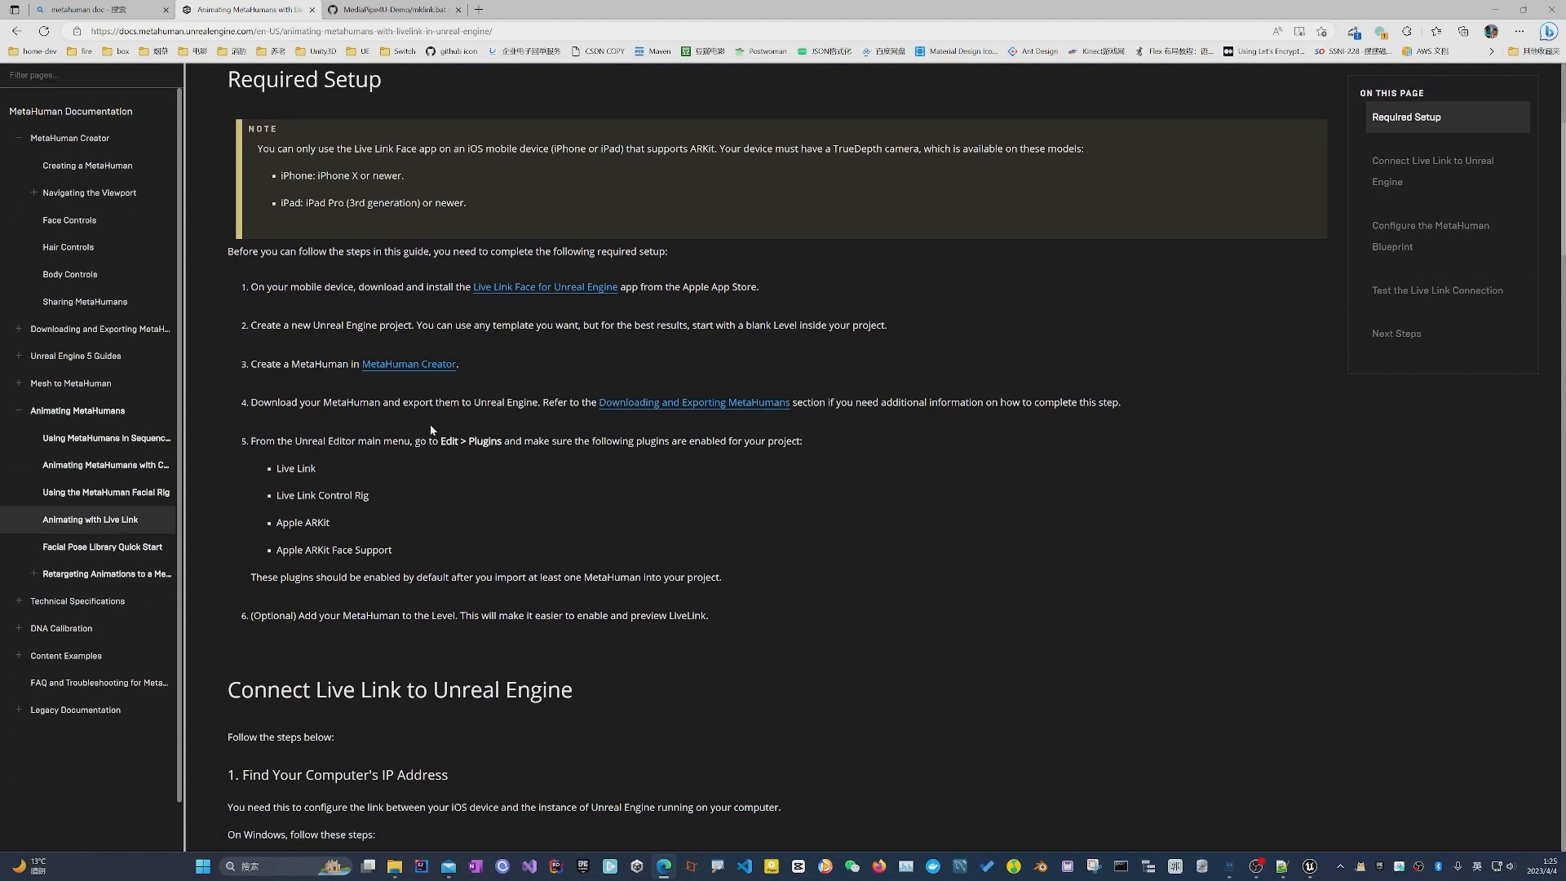
{"action": "scroll", "coordinate": [431, 430], "scroll_direction": "down", "scroll_amount": 20}
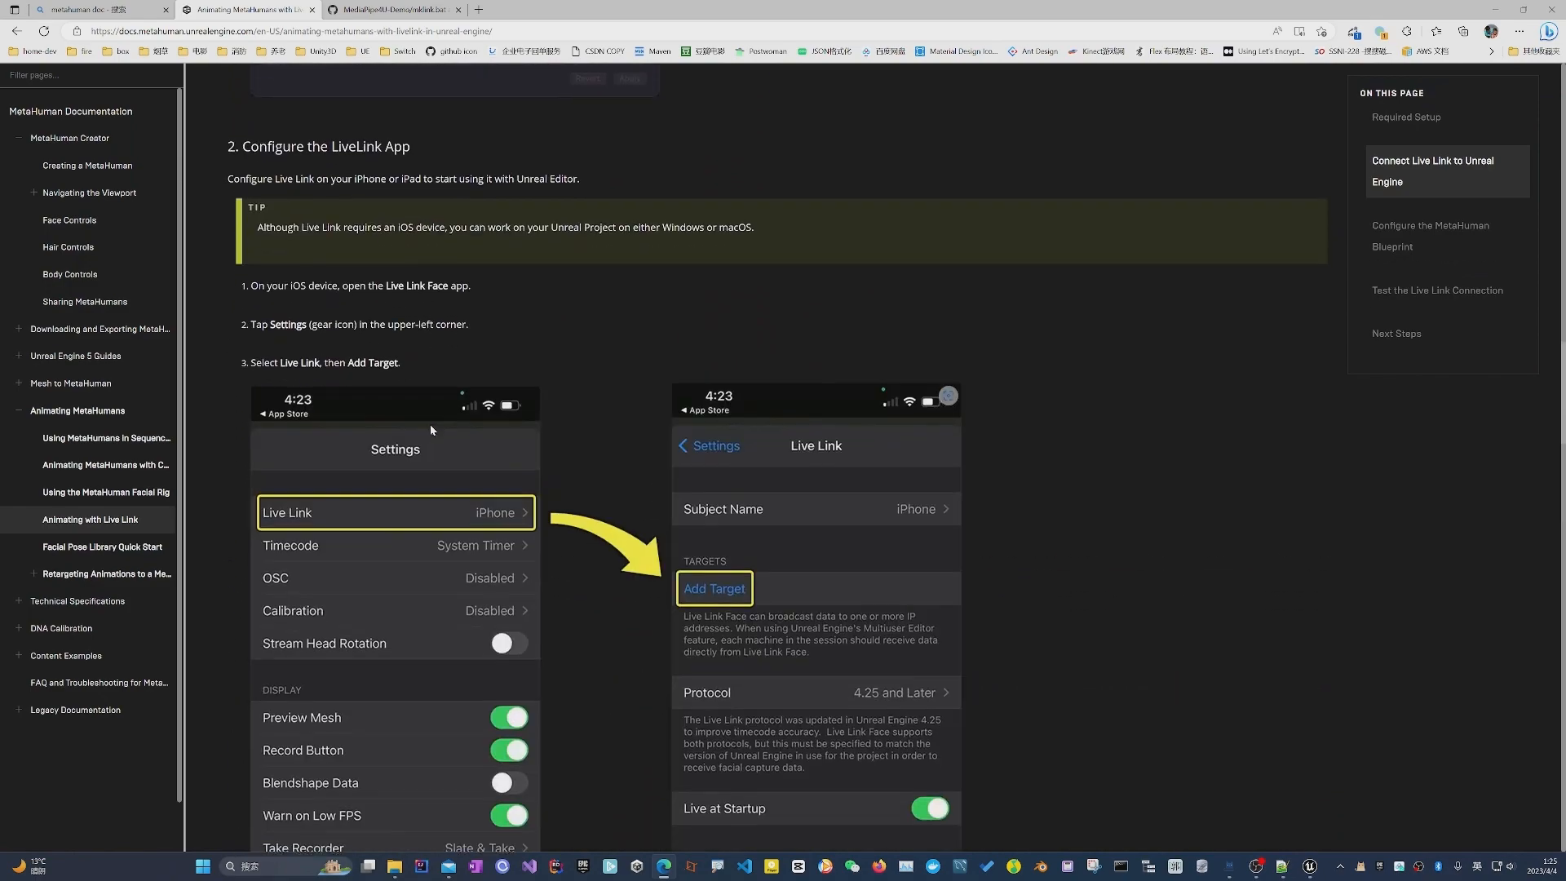
{"action": "scroll", "coordinate": [431, 430], "scroll_direction": "down", "scroll_amount": 15}
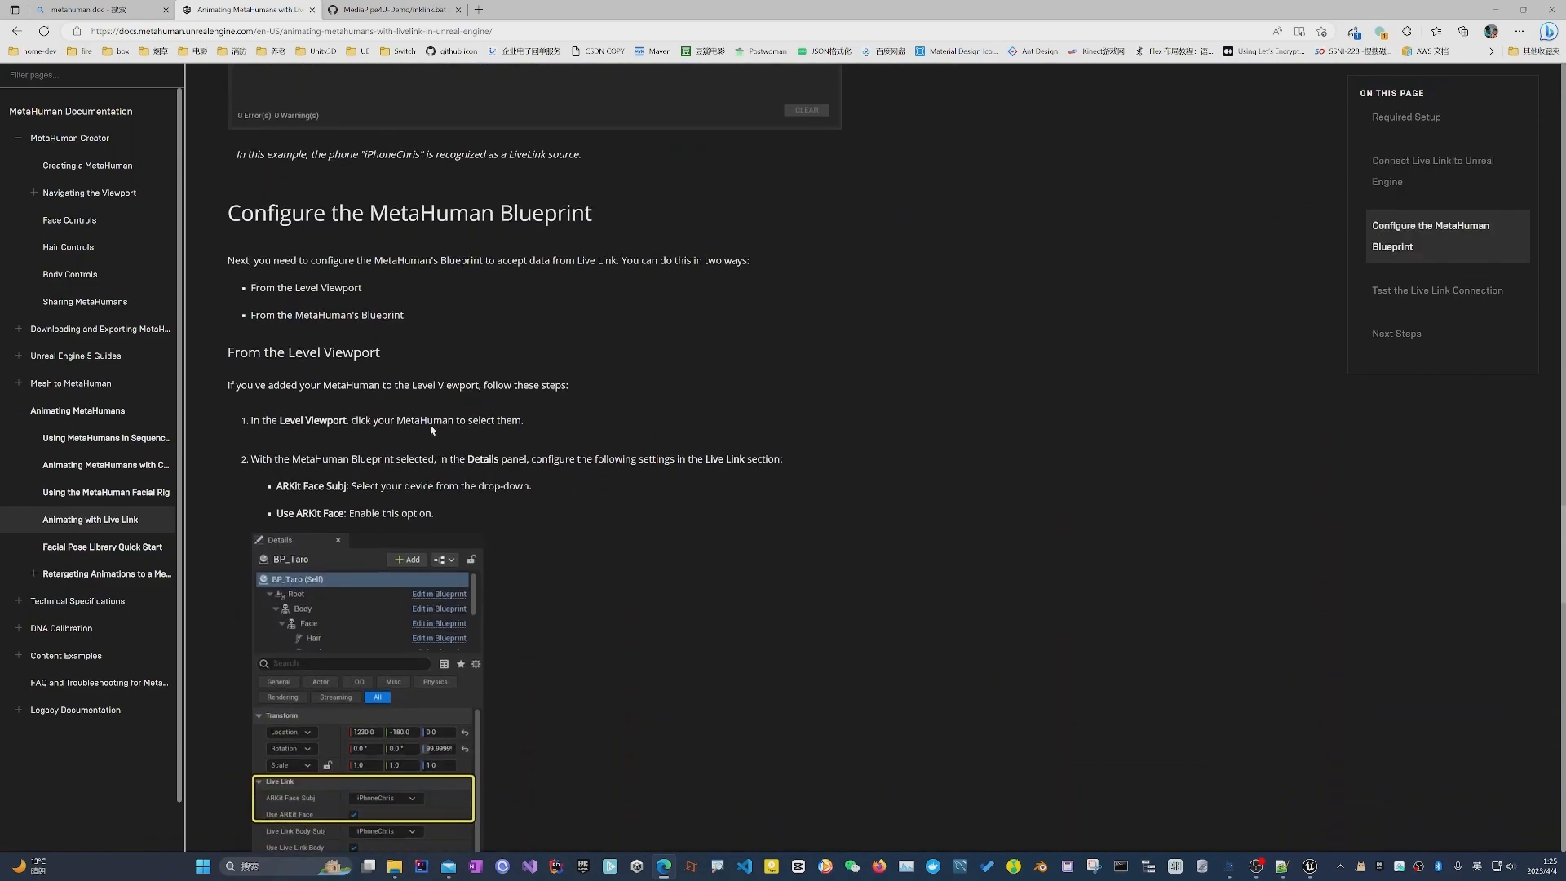
{"action": "scroll", "coordinate": [430, 430], "scroll_direction": "down", "scroll_amount": 12}
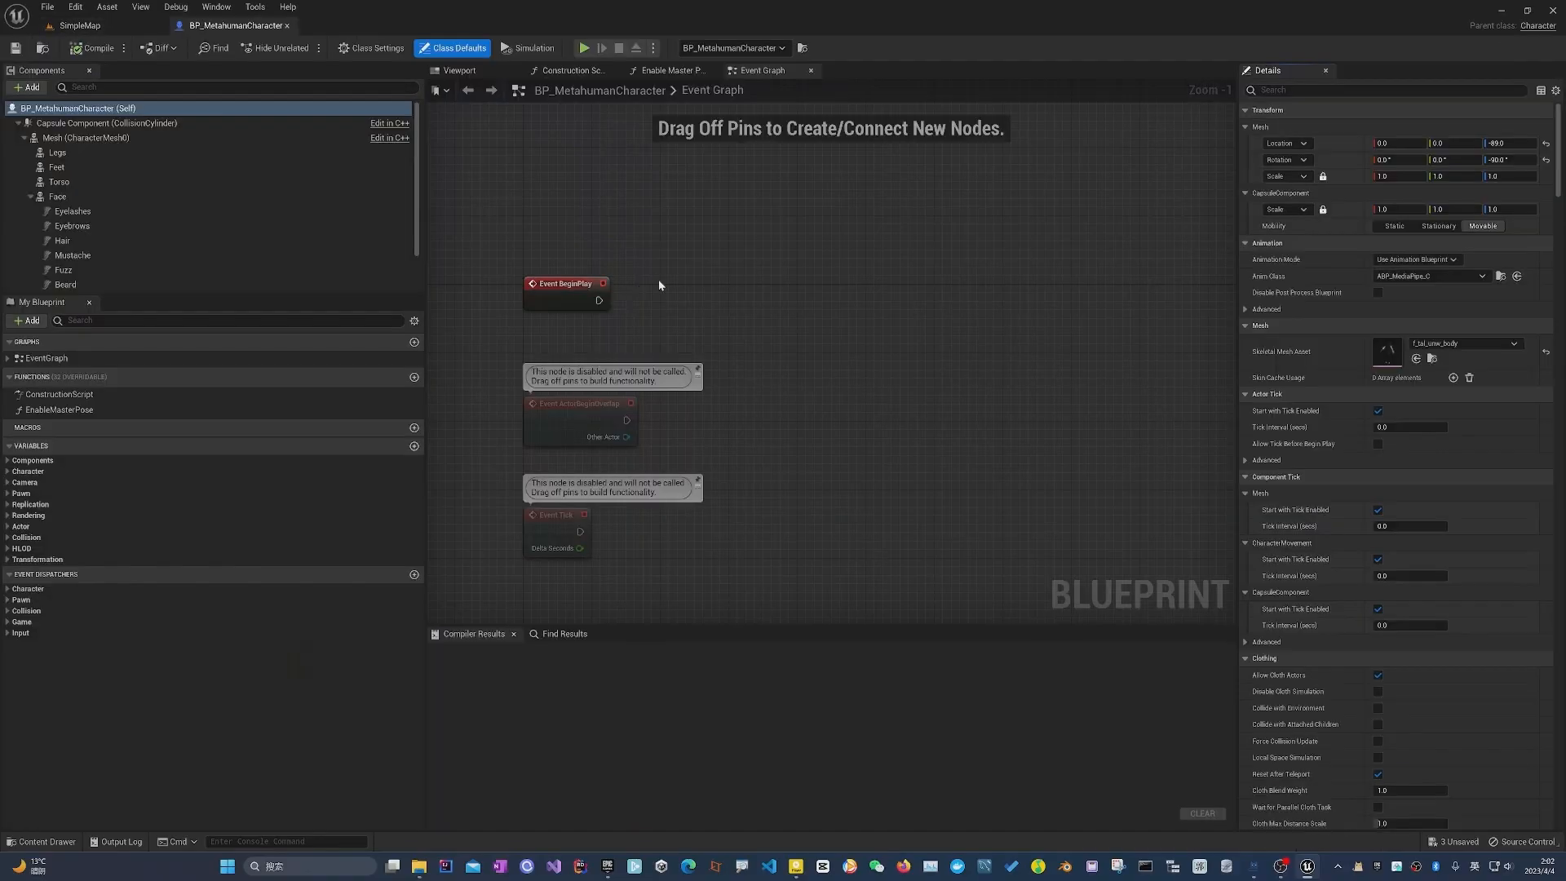
Open the Face component's Face_AnimBP from BP_MetahumanCharacter, examine its LLink_Face_Subj and LLink_Face_Head variables, and close it.
{"action": "right_click_drag", "start_coordinate": [659, 284], "coordinate": [654, 236]}
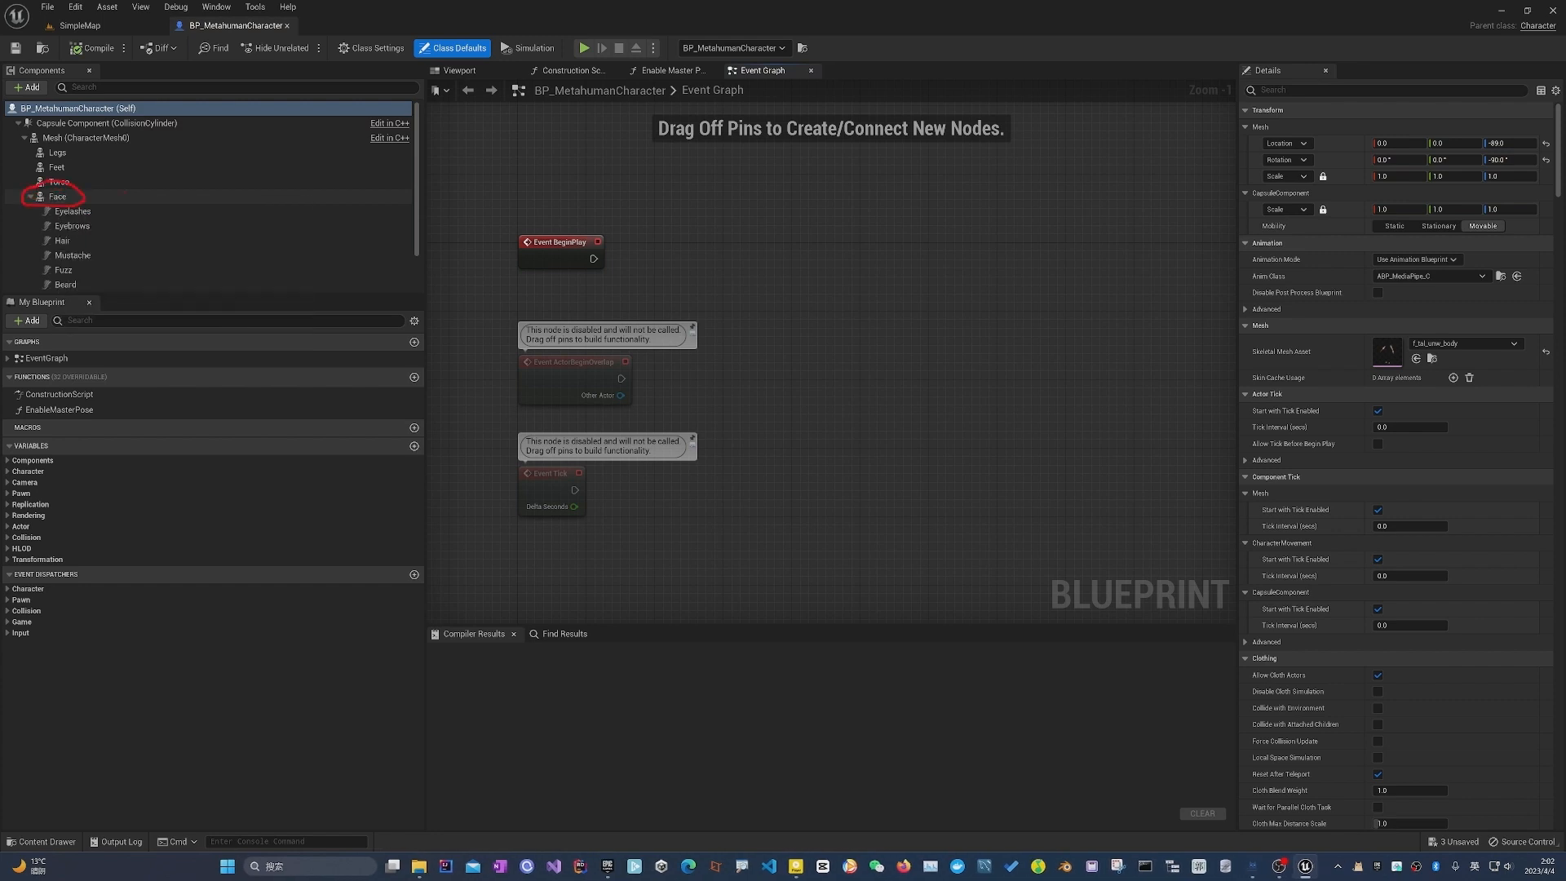
{"action": "left_click", "coordinate": [53, 198]}
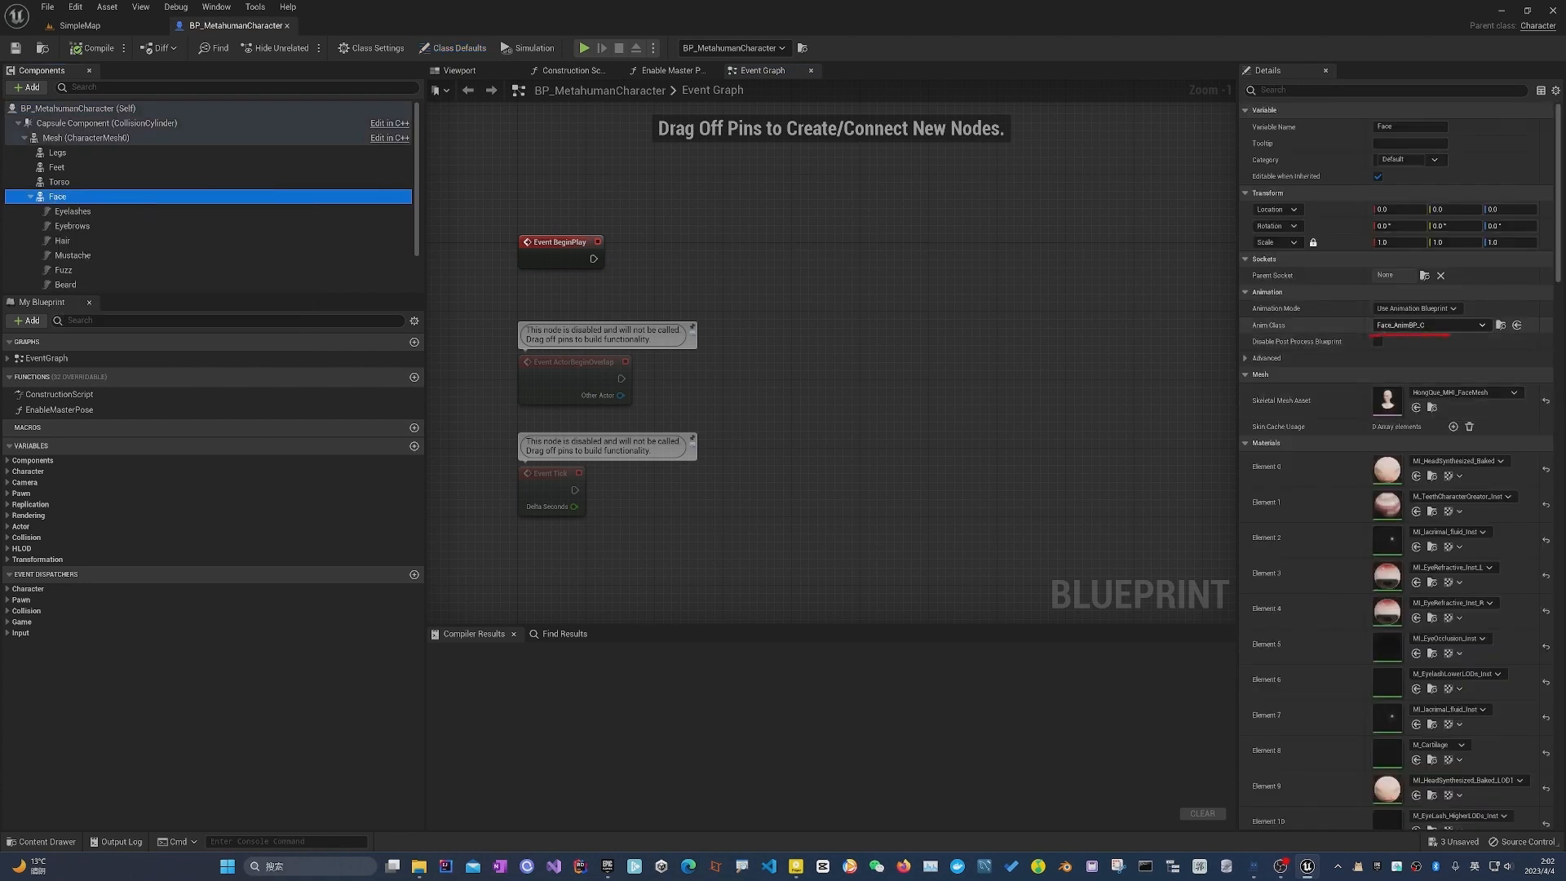
{"action": "left_click", "coordinate": [1500, 324]}
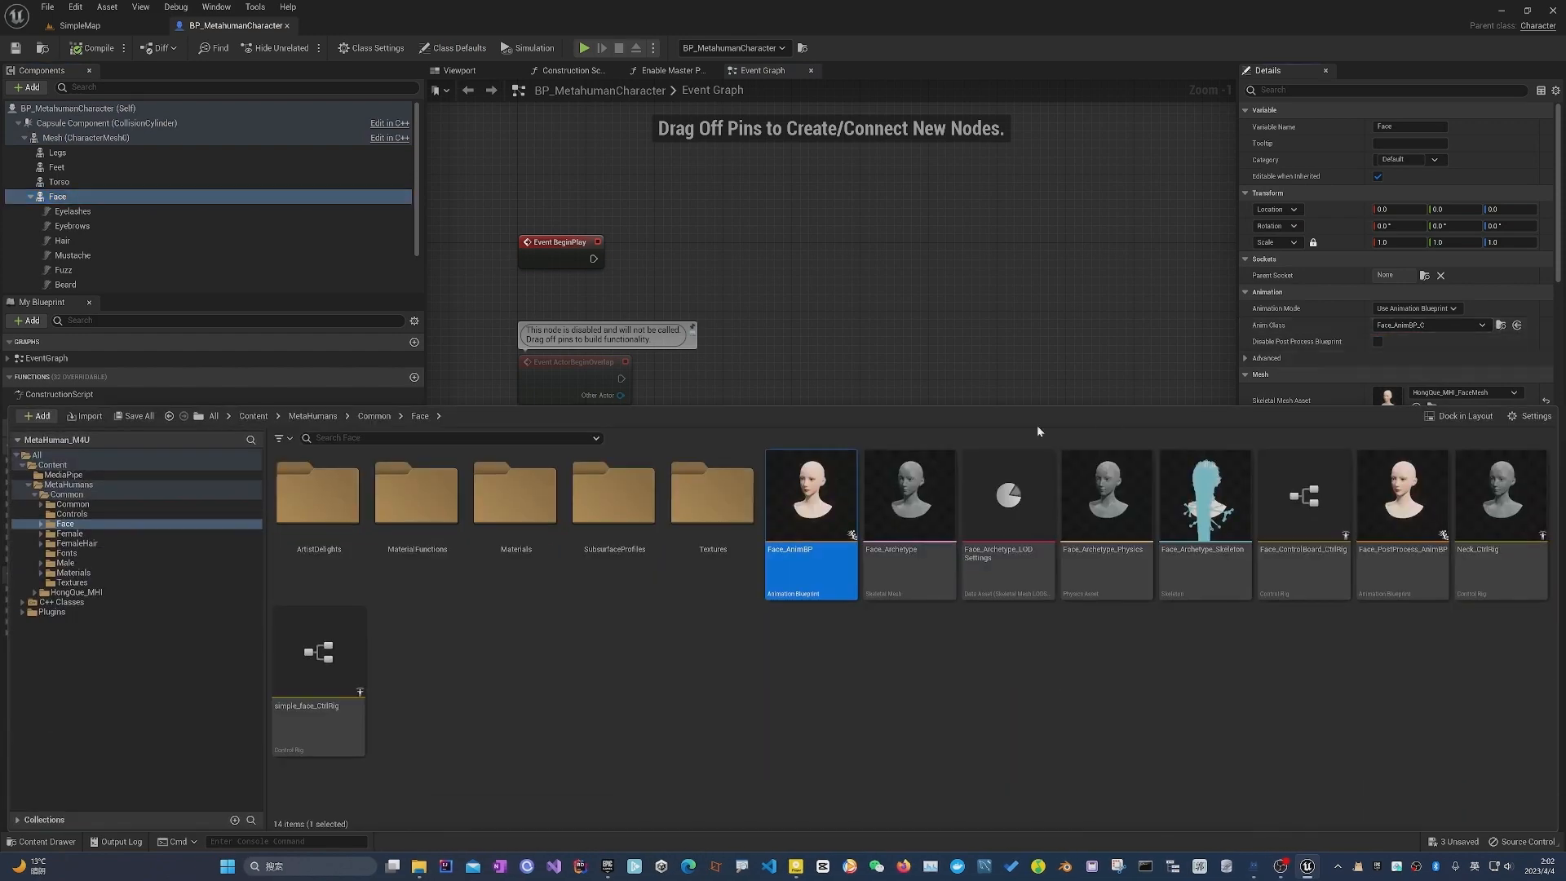
{"action": "double_click", "coordinate": [797, 483]}
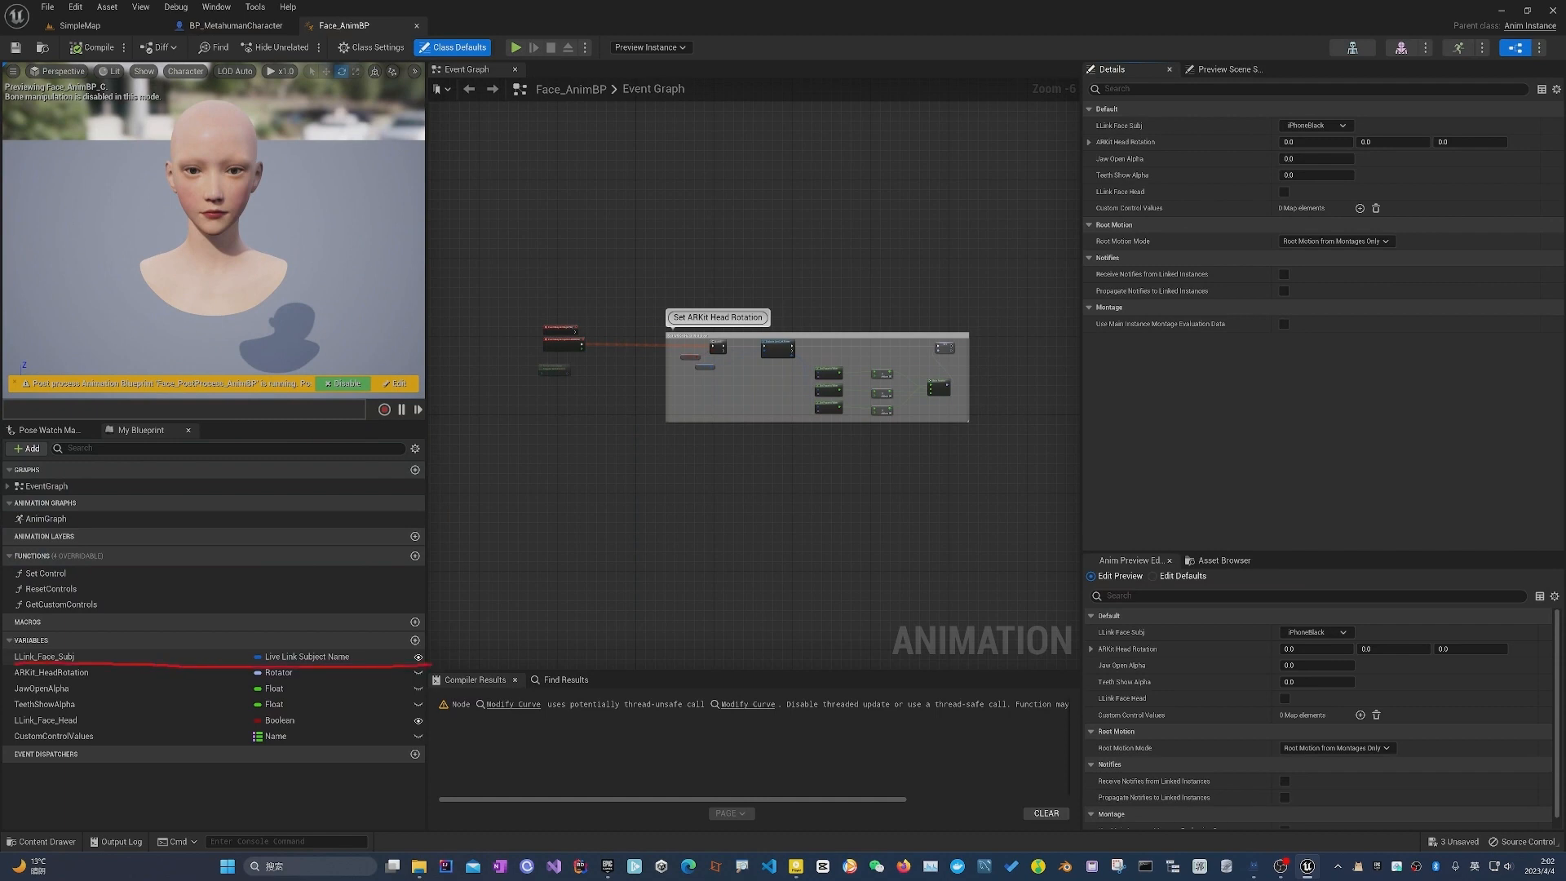
{"action": "left_click_drag", "start_coordinate": [14, 726], "coordinate": [208, 734]}
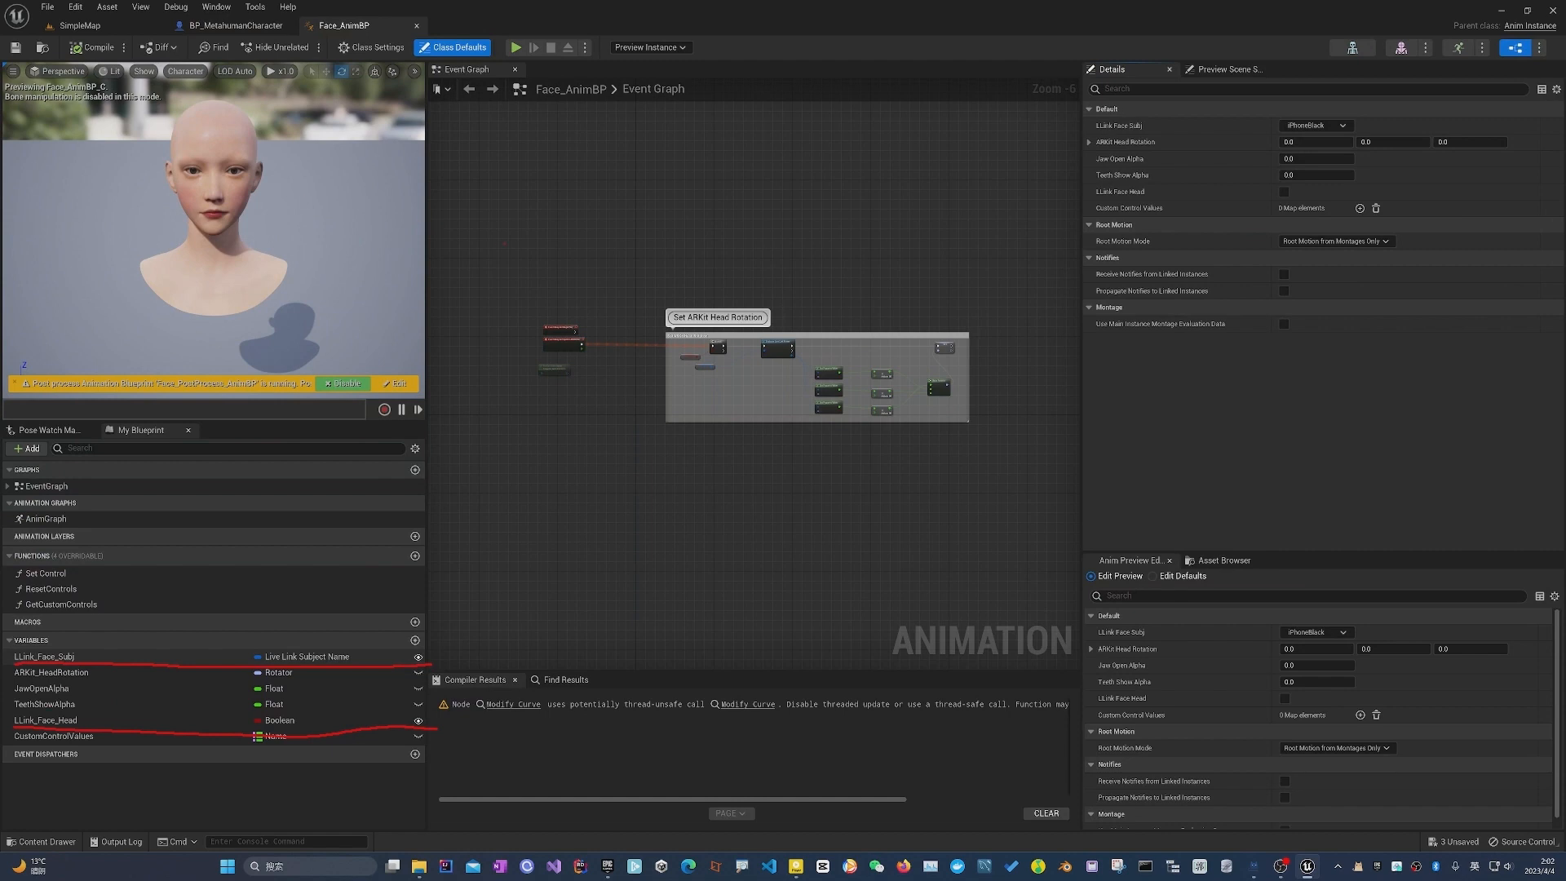
{"action": "key", "text": "Escape"}
{"action": "left_click", "coordinate": [416, 28]}
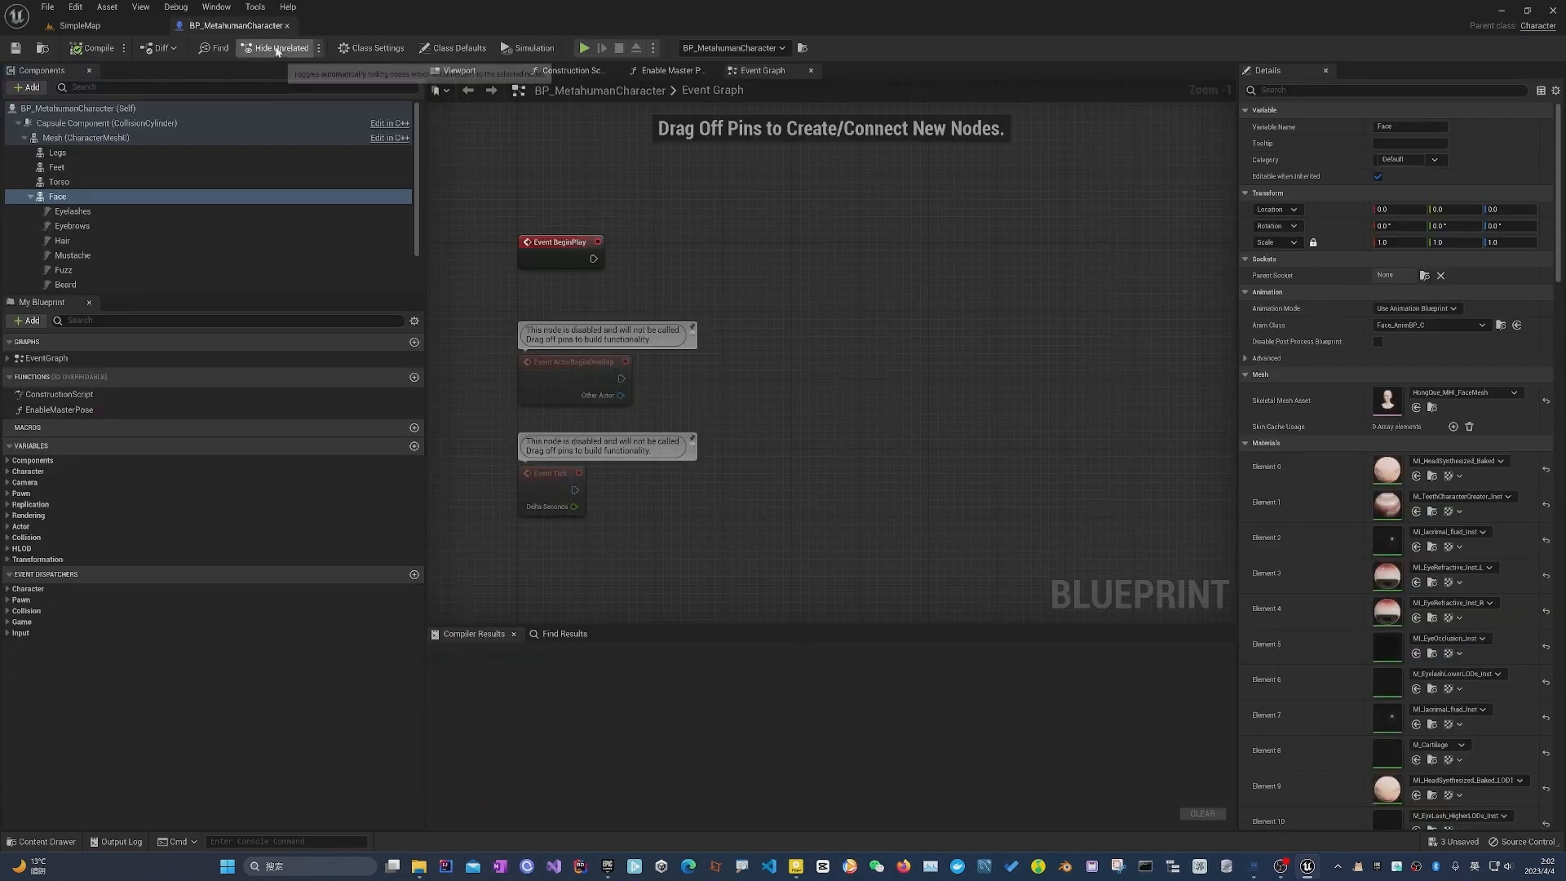
In the Event Graph of BP_MetahumanCharacter, add a Face component reference feeding a Get Anim Instance node.
{"action": "left_click_drag", "start_coordinate": [55, 198], "coordinate": [648, 258]}
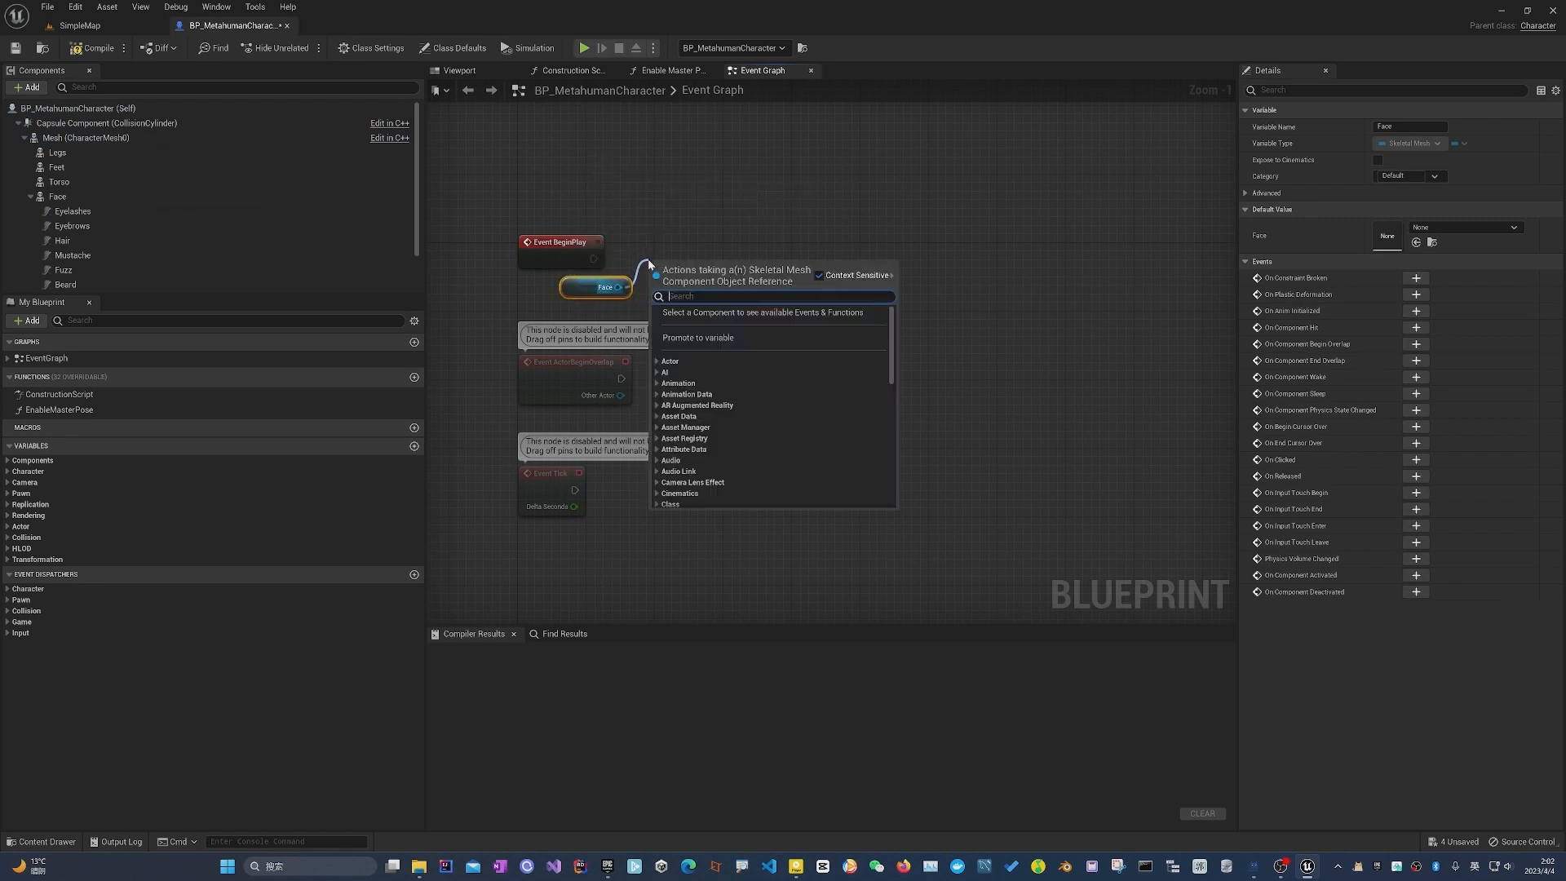
{"action": "type", "text": "getanim"}
{"action": "key", "text": "Return"}
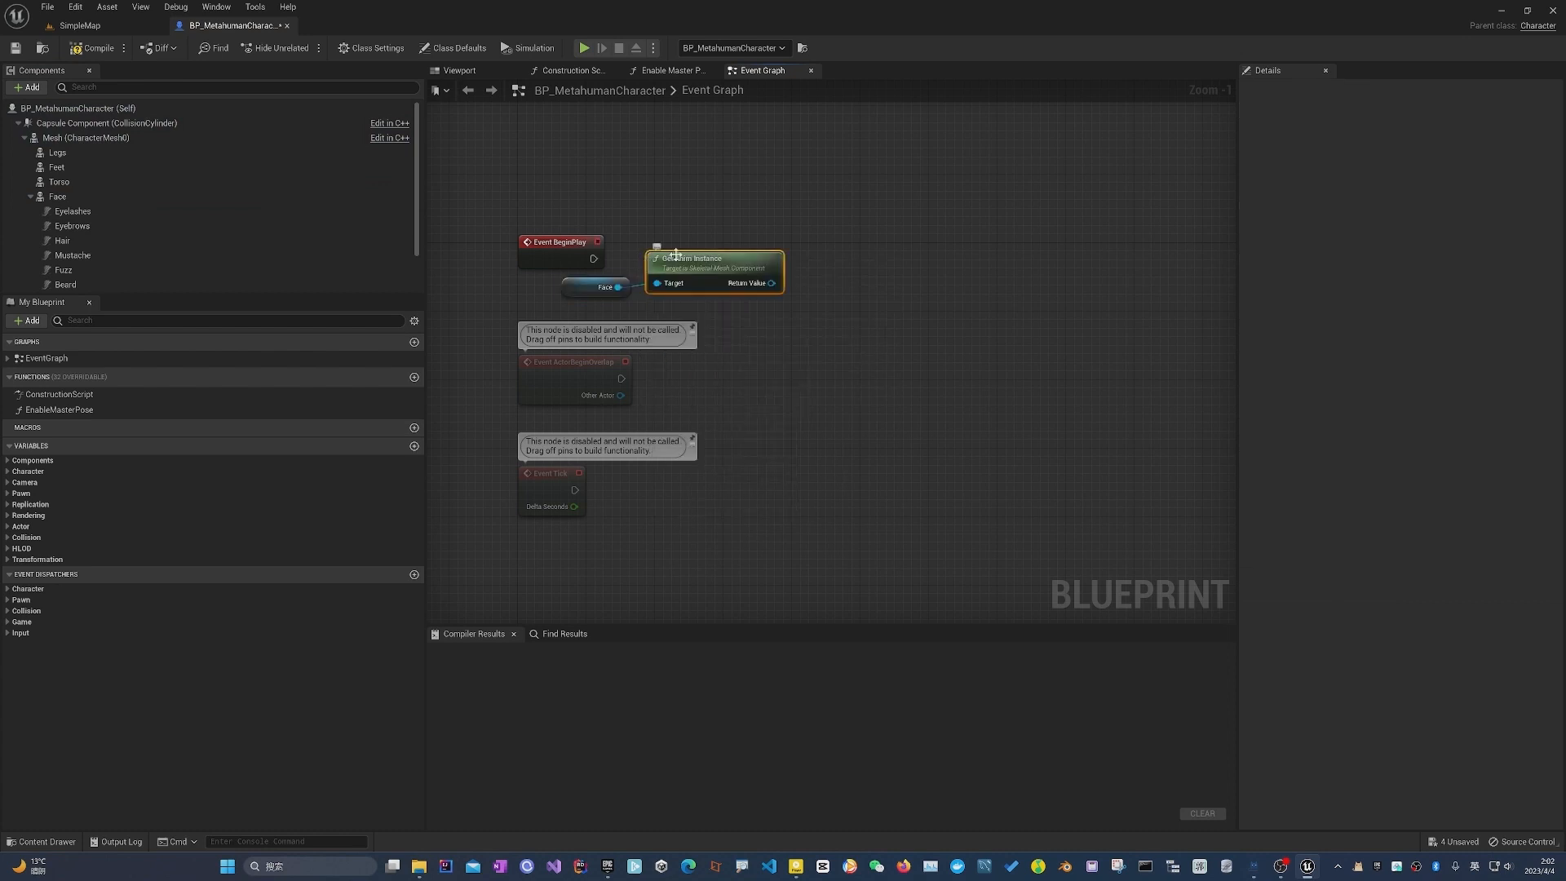
Cast the Get Anim Instance return value to Face_AnimBP and trigger the cast from Event BeginPlay.
{"action": "left_click_drag", "start_coordinate": [687, 262], "coordinate": [823, 199]}
{"action": "type", "text": "face"}
{"action": "left_click", "coordinate": [890, 359]}
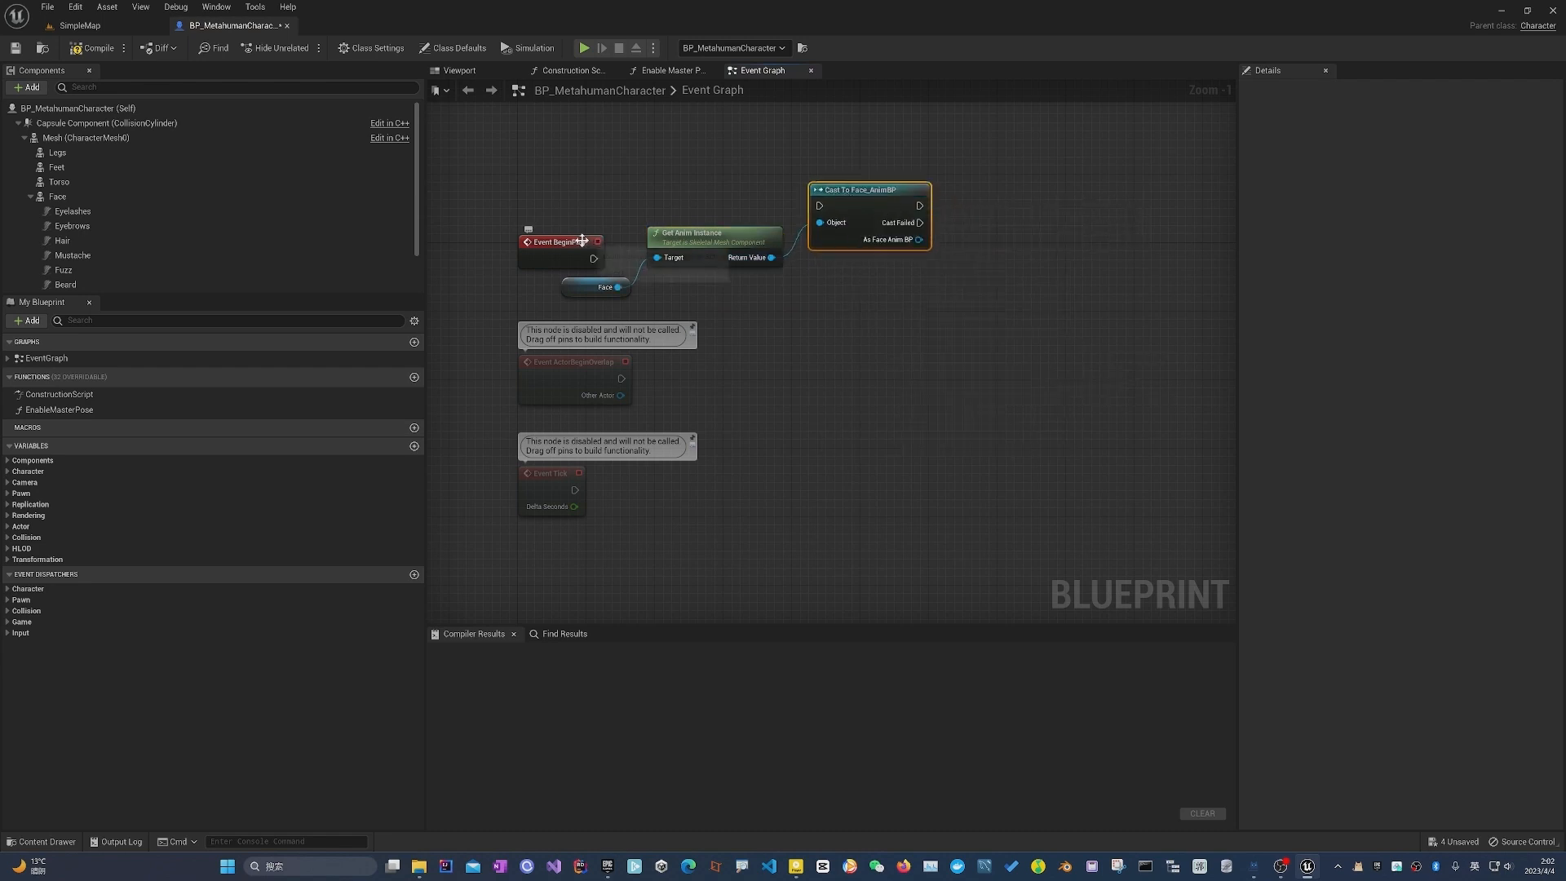
{"action": "left_click_drag", "start_coordinate": [563, 242], "coordinate": [820, 205]}
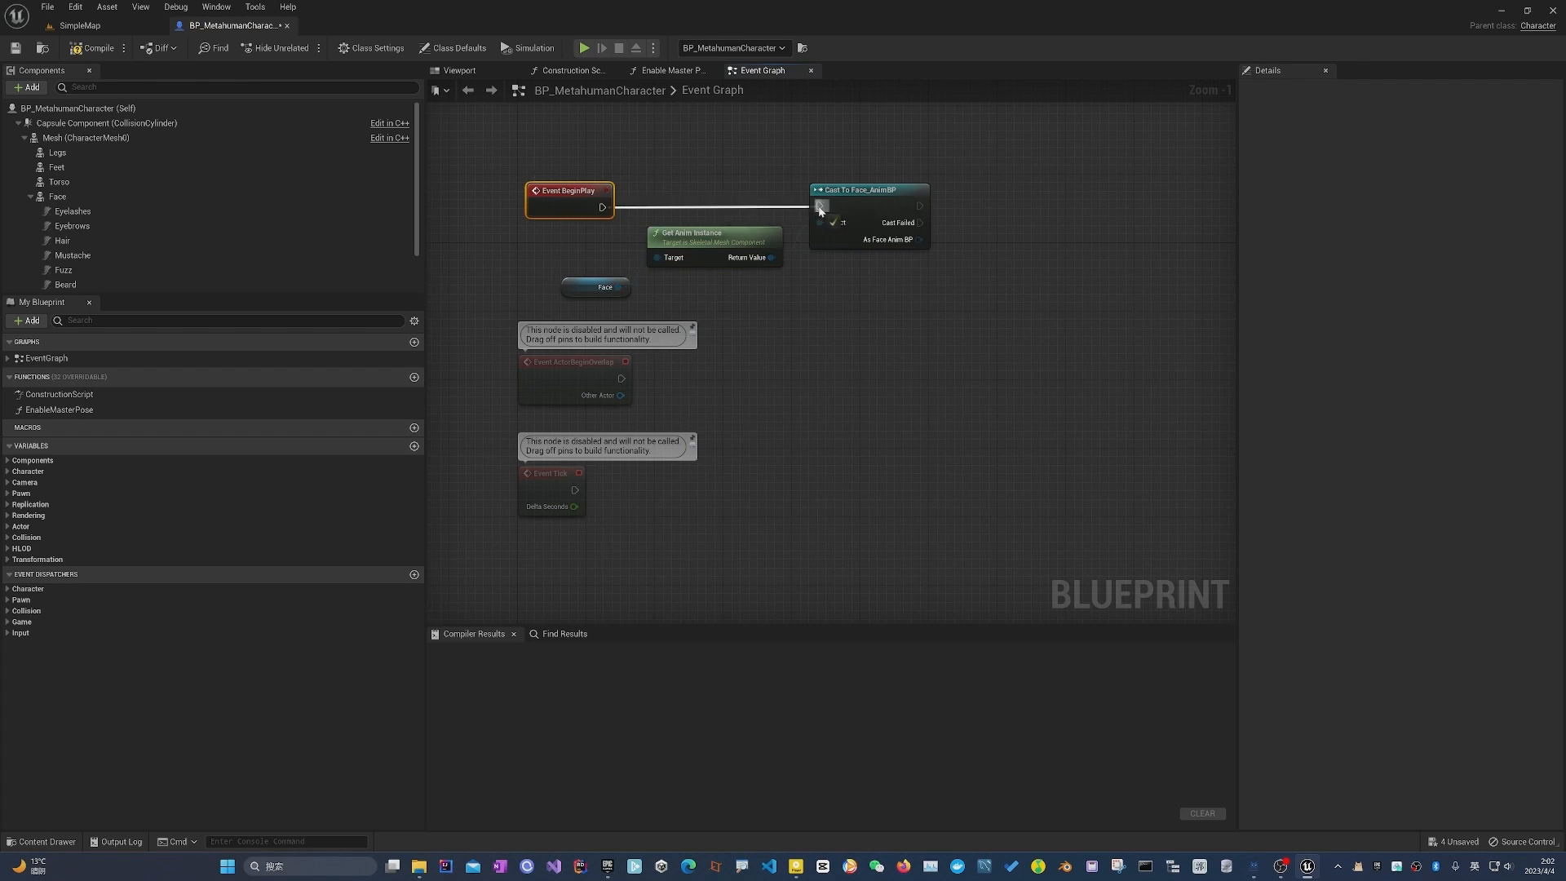
Rearrange the Face, Get Anim Instance and Cast To Face_AnimBP nodes into a more compact layout beside Event BeginPlay.
{"action": "right_click_drag", "start_coordinate": [863, 290], "coordinate": [779, 288]}
{"action": "left_click_drag", "start_coordinate": [491, 235], "coordinate": [706, 294]}
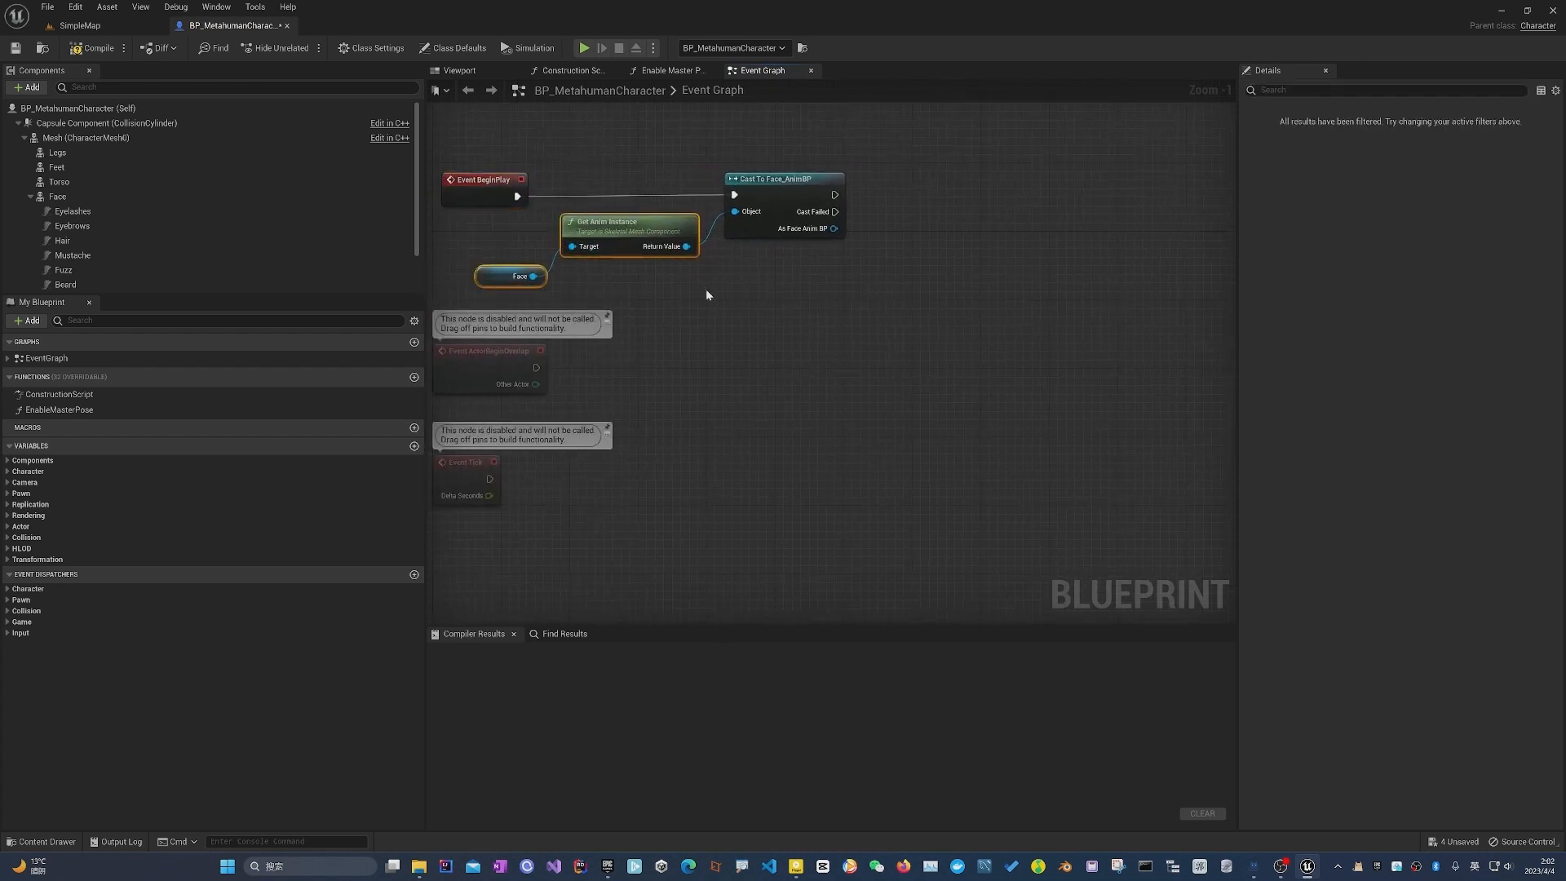
{"action": "left_click", "coordinate": [779, 194], "text": "ctrl"}
{"action": "left_click_drag", "start_coordinate": [780, 193], "coordinate": [690, 191]}
{"action": "left_click", "coordinate": [709, 277]}
Add a Set LLink Face Head node from the As Face Anim BP output and align it beside the cast.
{"action": "mouse_move", "coordinate": [710, 278]}
{"action": "right_mouse_down"}
{"action": "mouse_move", "coordinate": [775, 273]}
{"action": "mouse_move", "coordinate": [697, 284]}
{"action": "right_mouse_up"}
{"action": "left_click_drag", "start_coordinate": [743, 234], "coordinate": [810, 239]}
{"action": "type", "text": "set"}
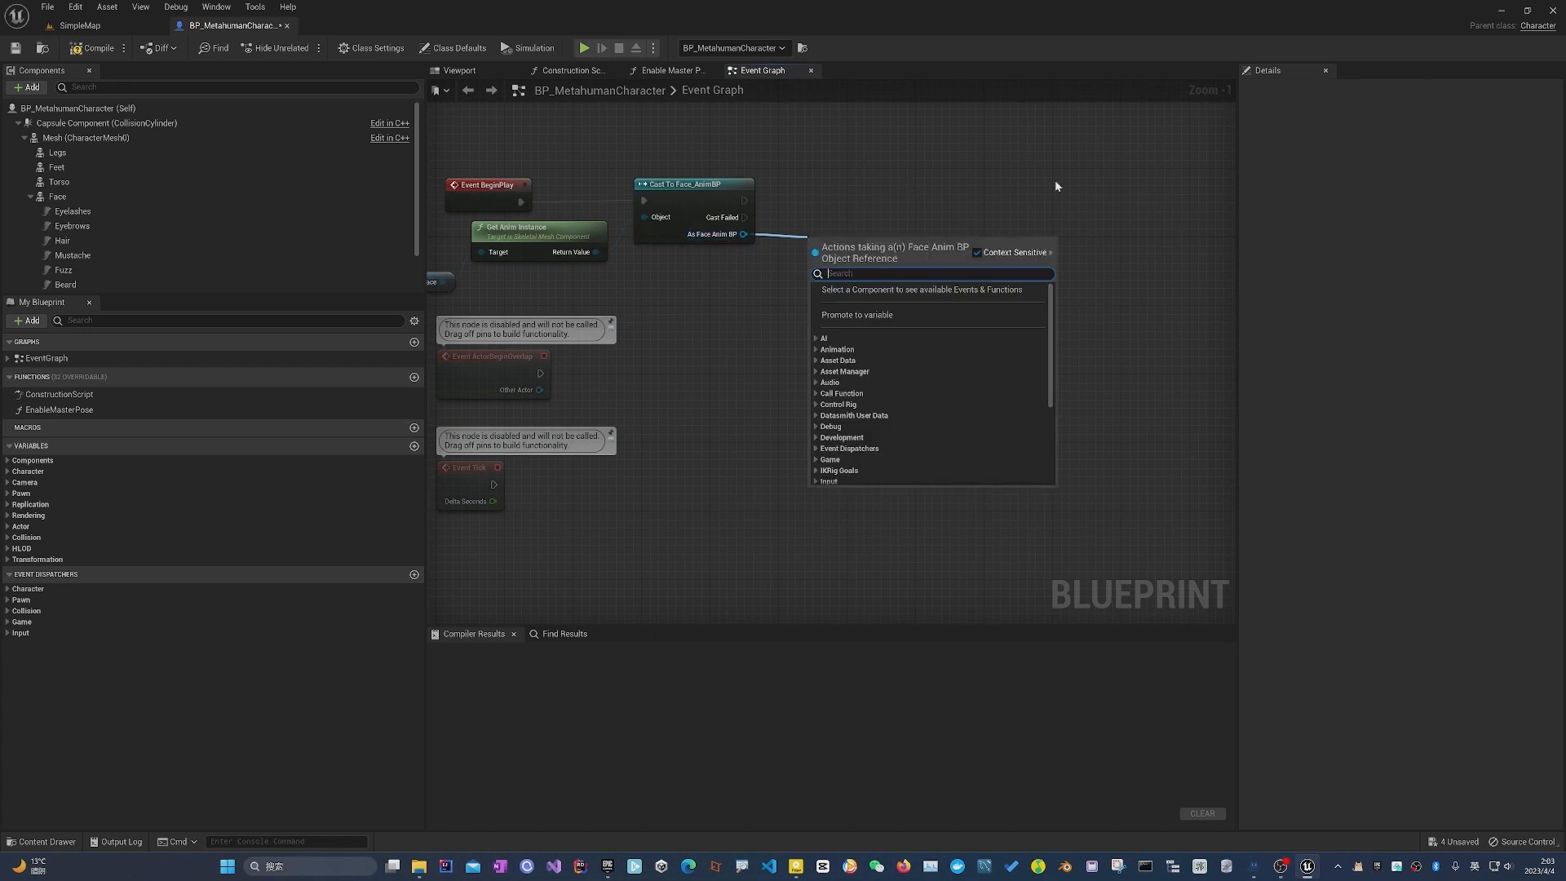
{"action": "type", "text": "ll"}
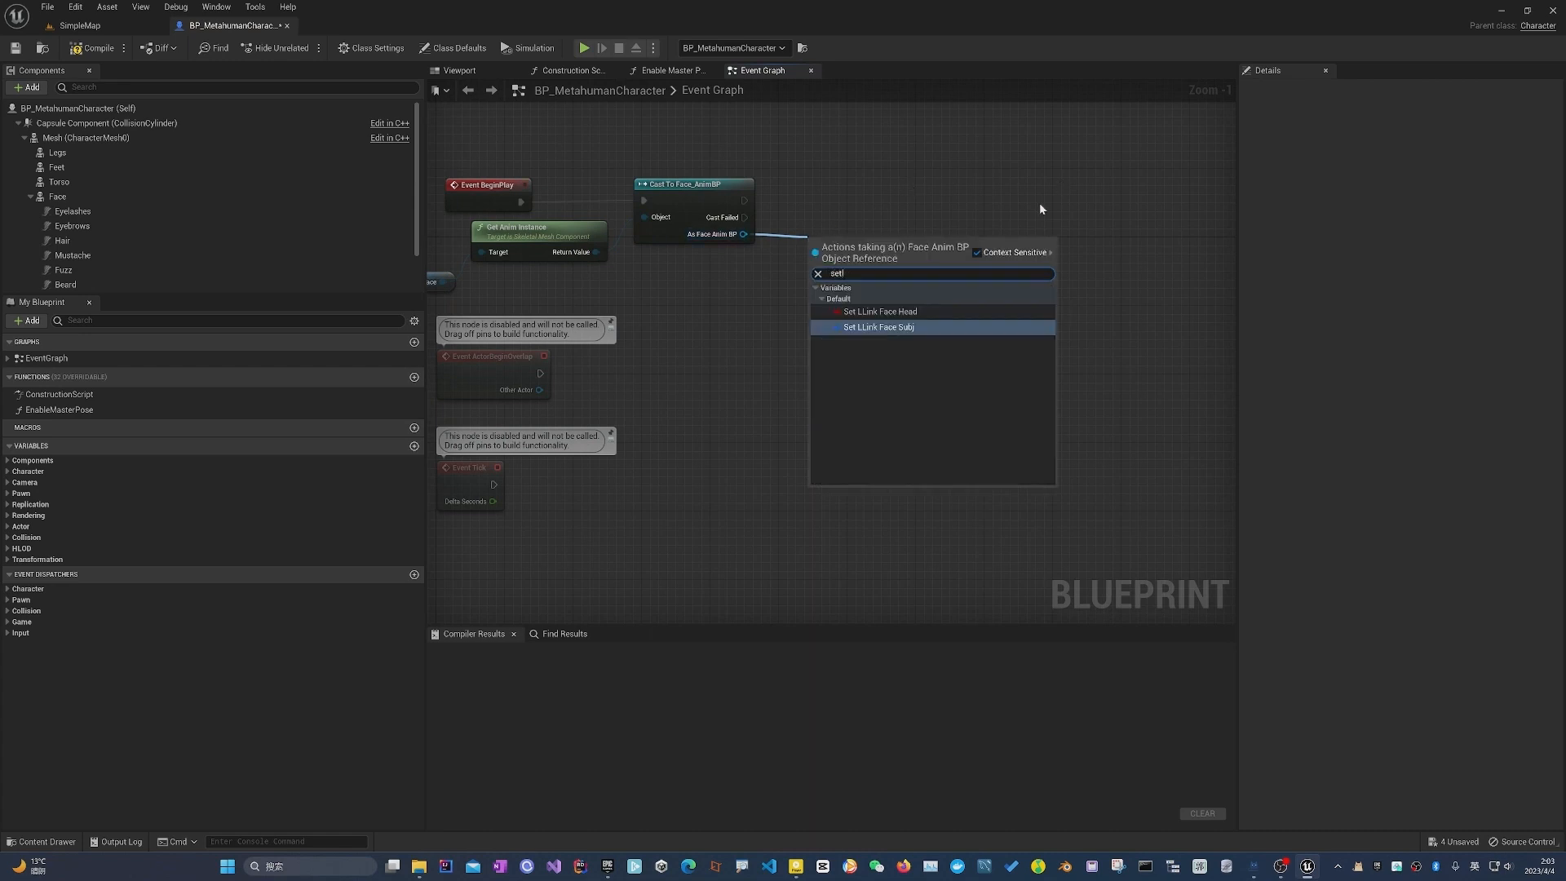
{"action": "left_click", "coordinate": [908, 310]}
{"action": "left_click_drag", "start_coordinate": [838, 247], "coordinate": [812, 196]}
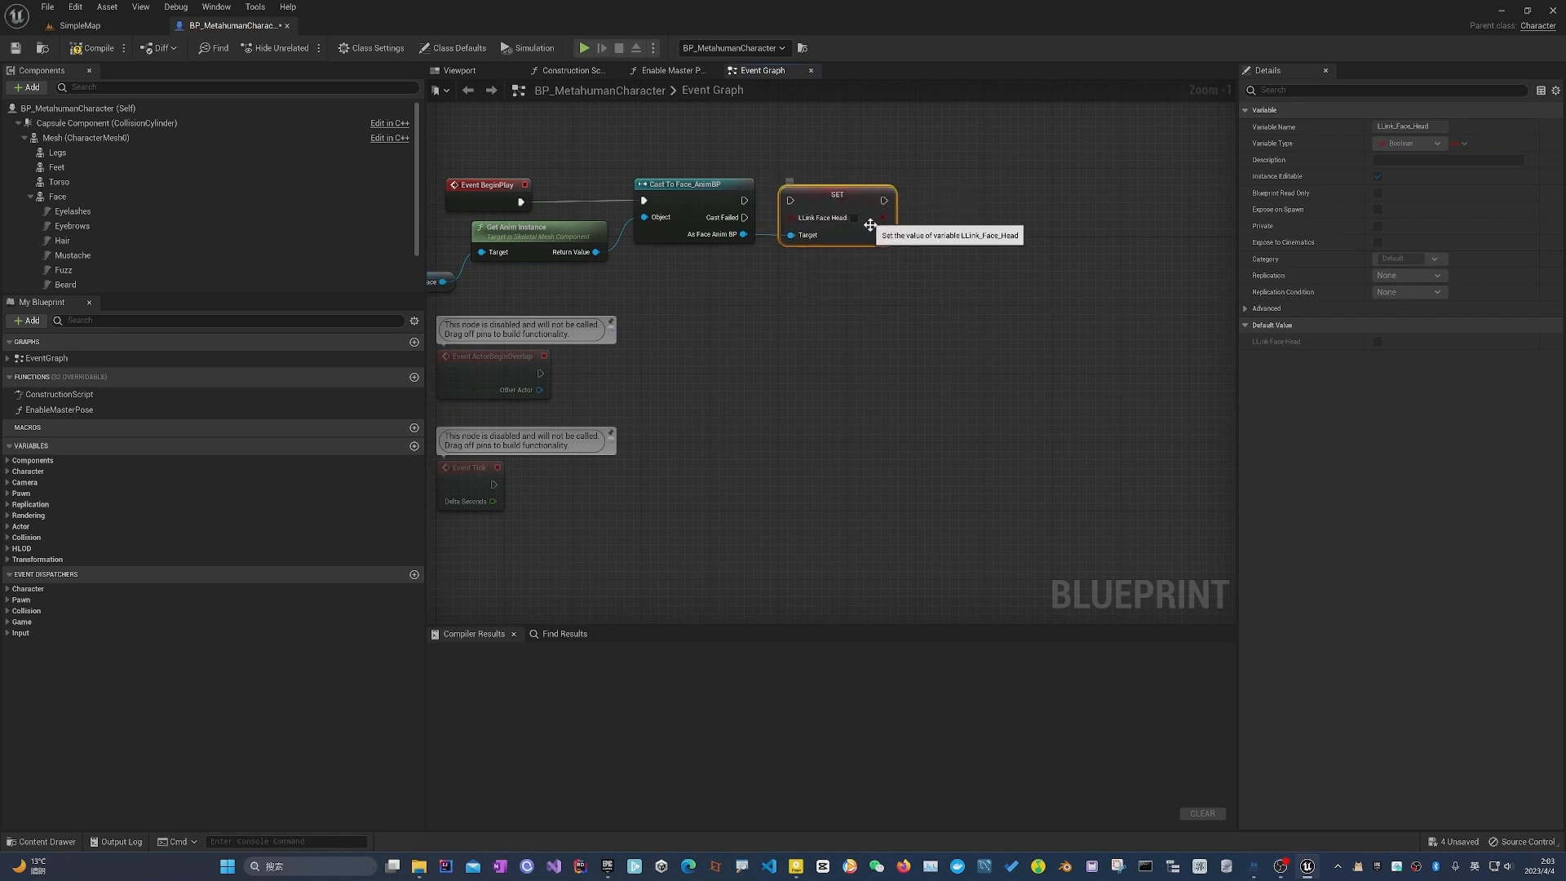
Add a Set LLink Face Subj node from the As Face Anim BP output and link the execution flow from the cast.
{"action": "left_click_drag", "start_coordinate": [744, 234], "coordinate": [936, 229]}
{"action": "type", "text": "set k"}
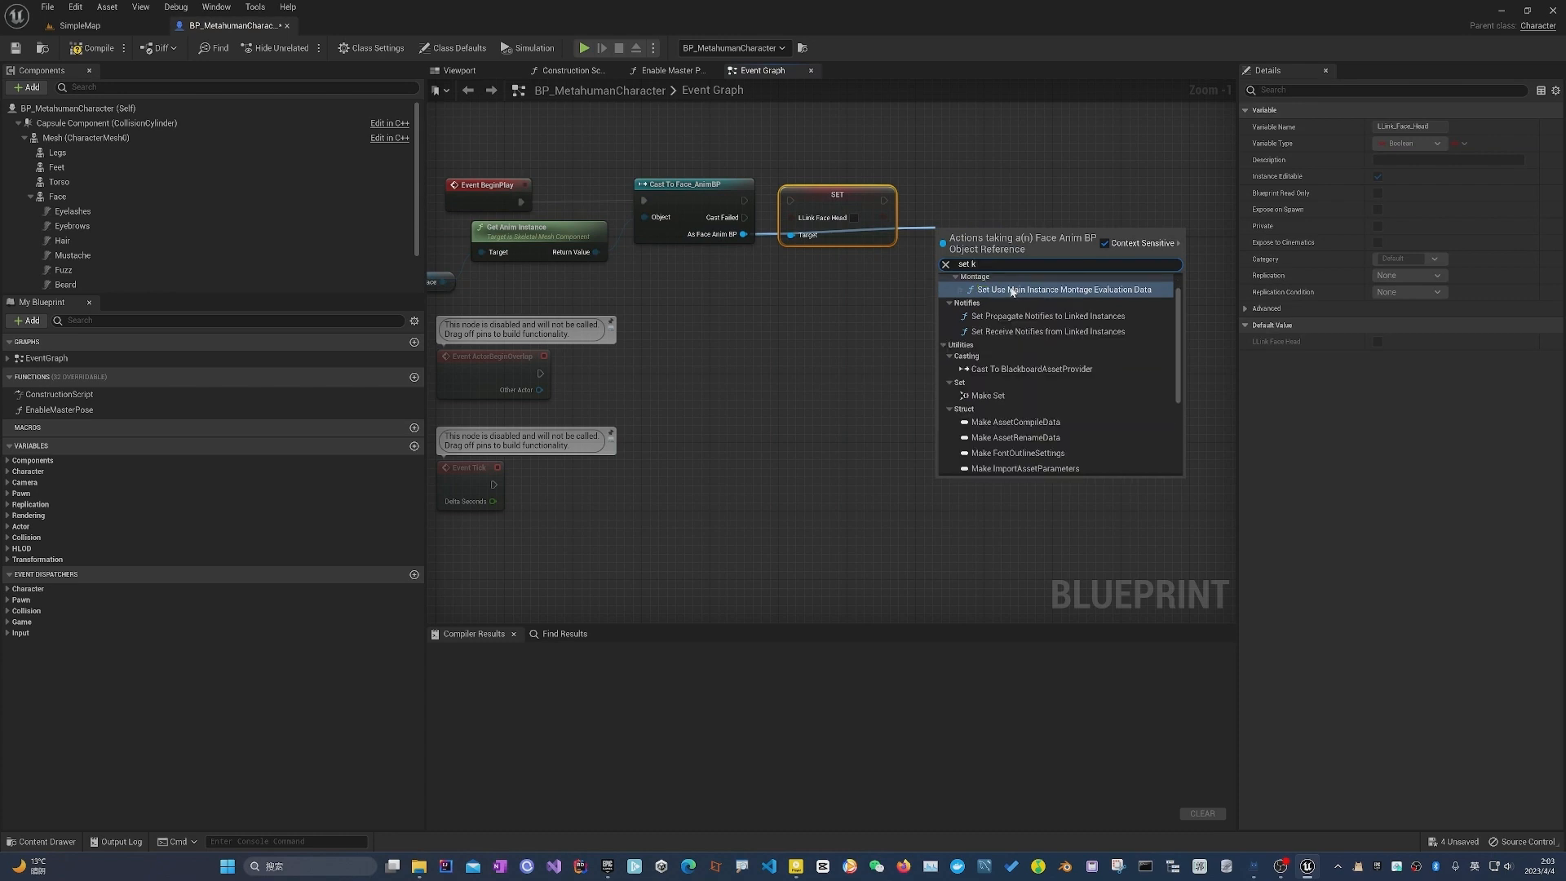
{"action": "key", "text": "BackSpace"}
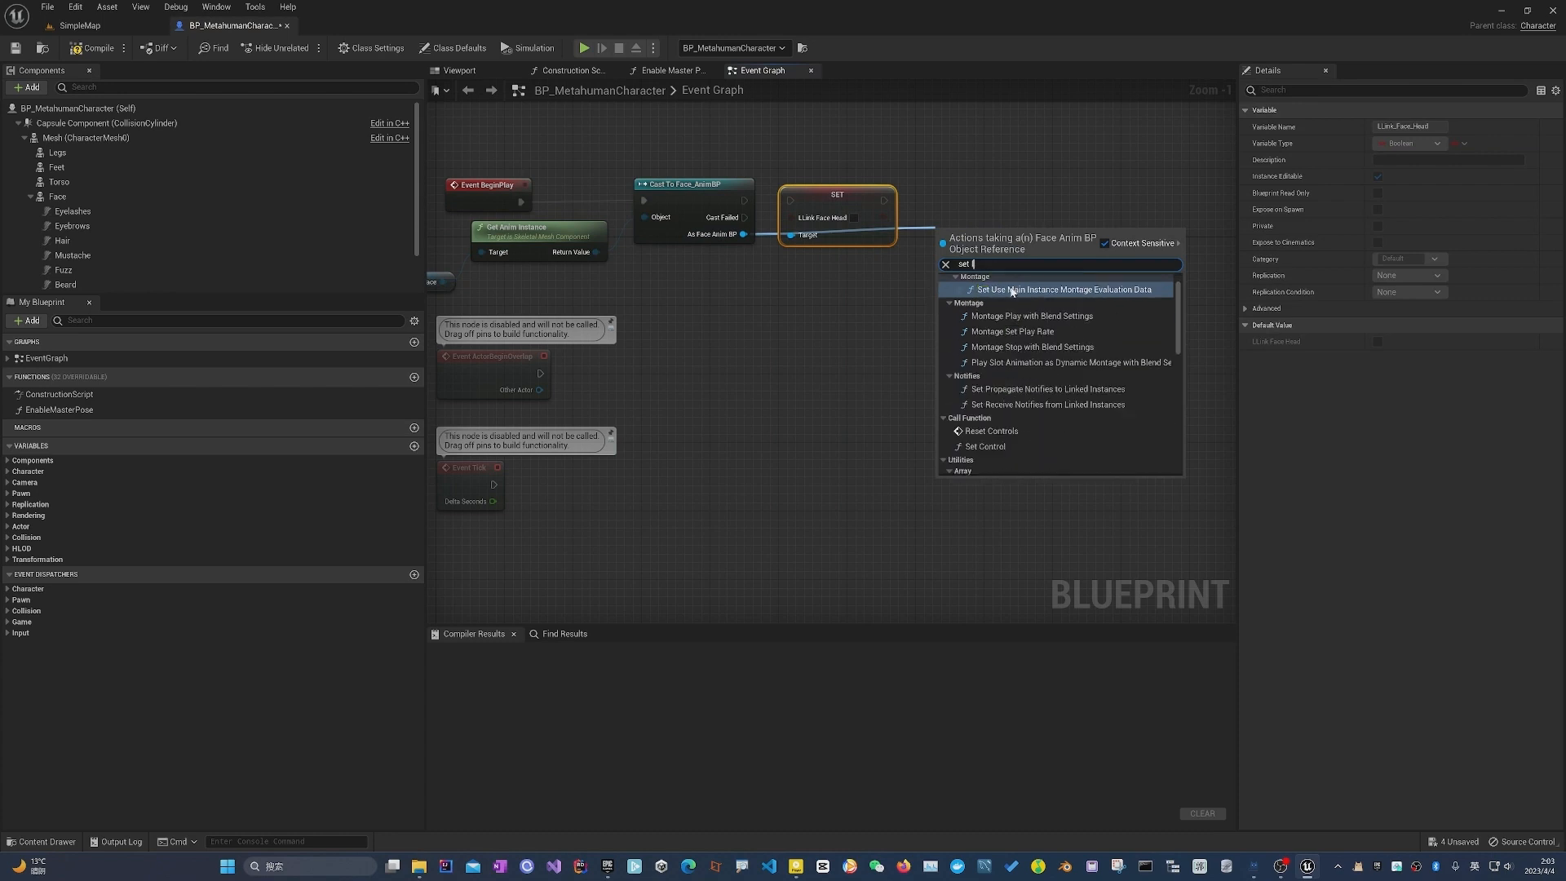
{"action": "type", "text": "ll"}
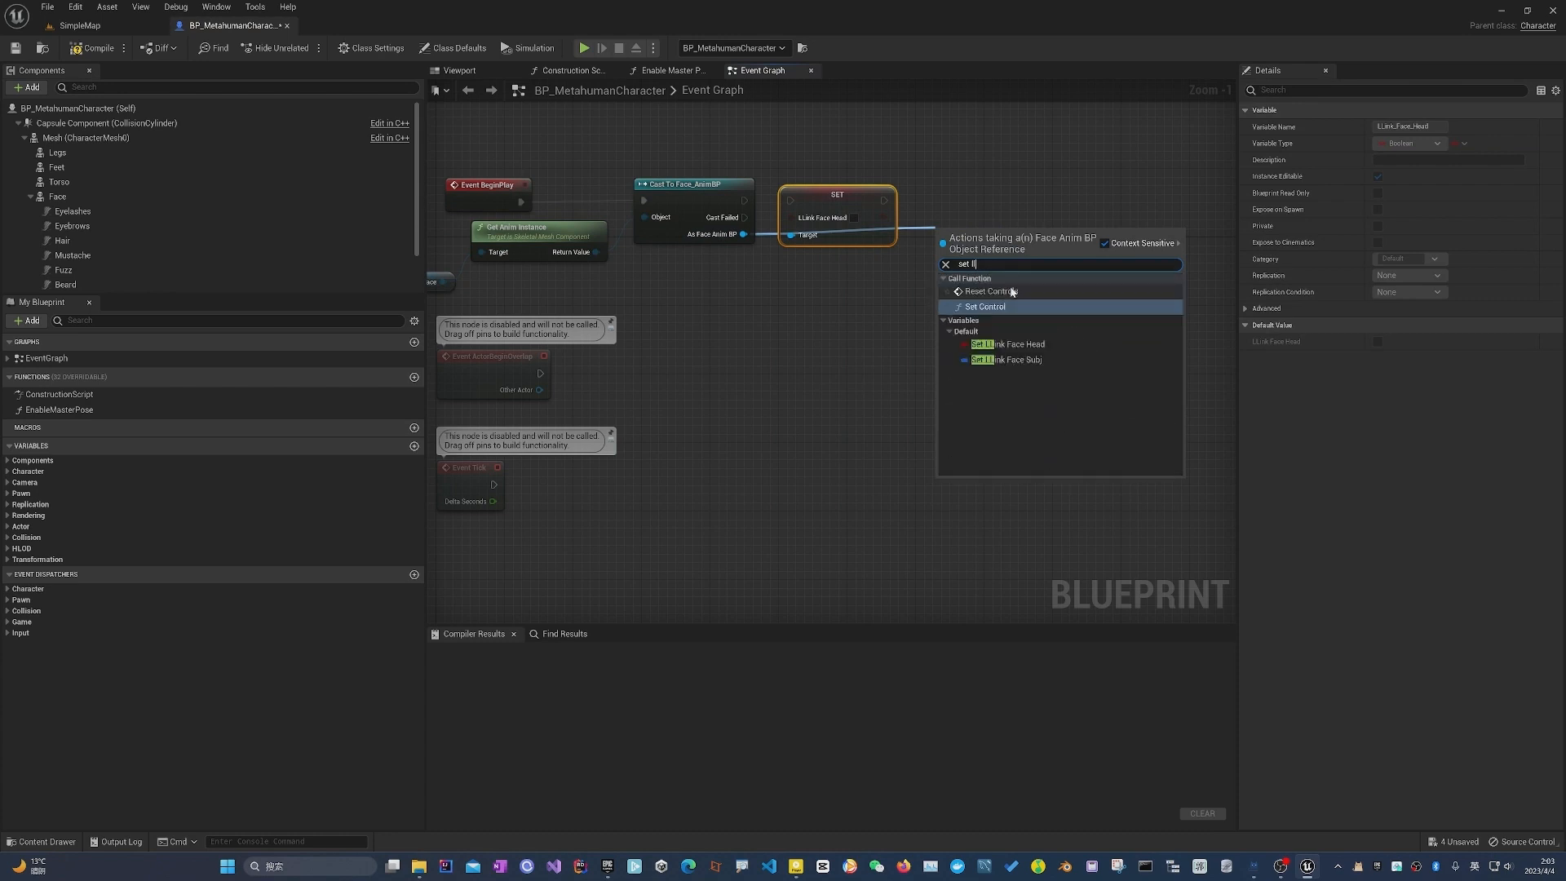
{"action": "left_click", "coordinate": [1005, 359]}
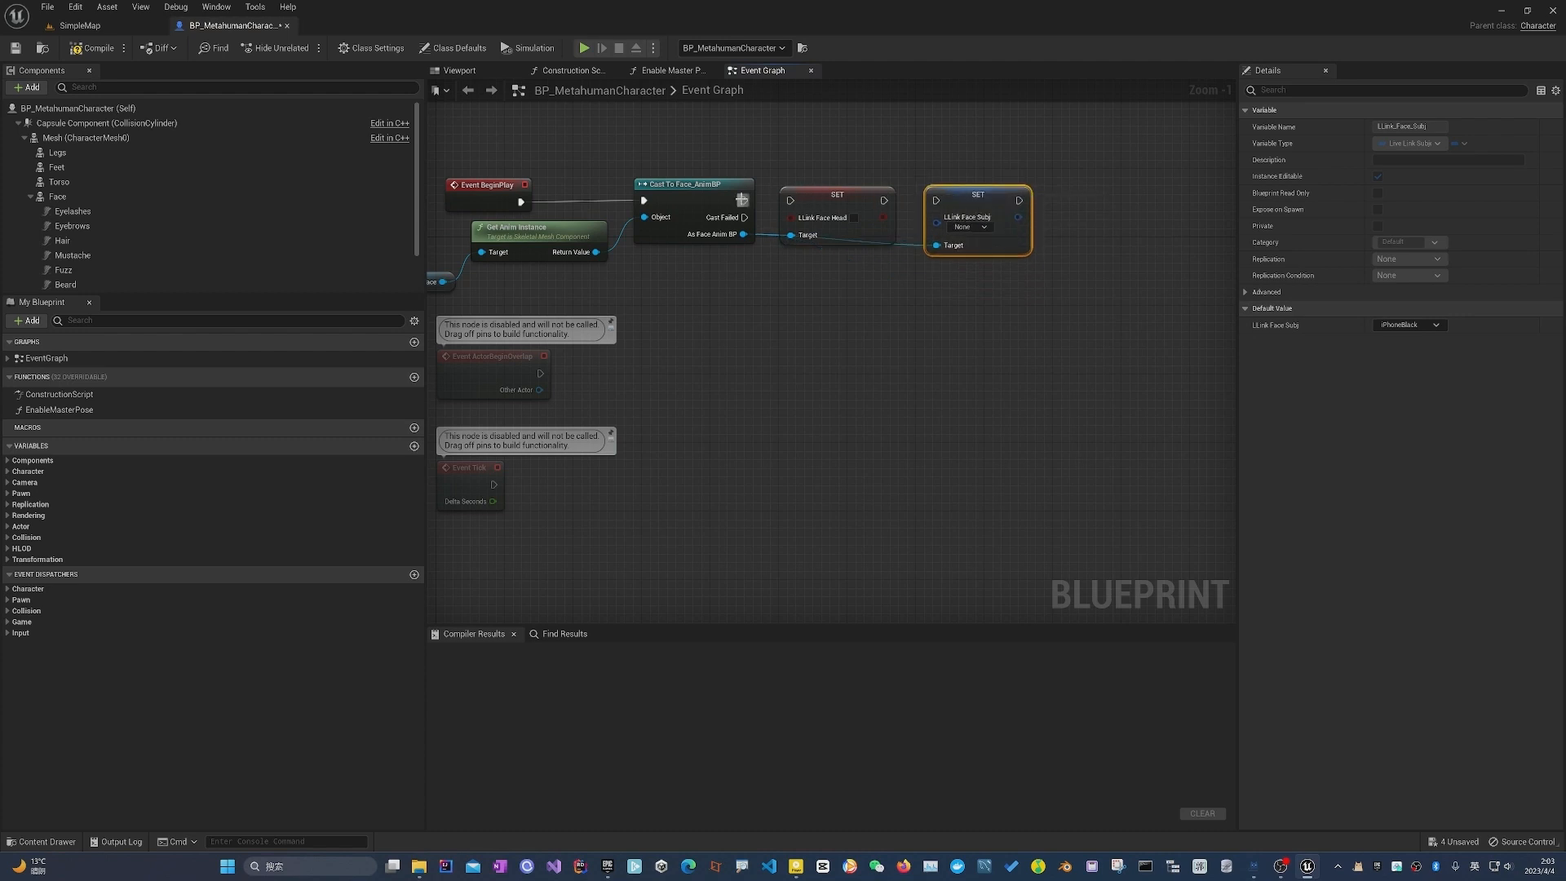
{"action": "left_click_drag", "start_coordinate": [751, 201], "coordinate": [935, 202]}
Promote the LLink Face Head and LLink Face Subj inputs to Blueprint variables, then compile and save BP_MetahumanCharacter.
{"action": "left_click_drag", "start_coordinate": [789, 217], "coordinate": [741, 259]}
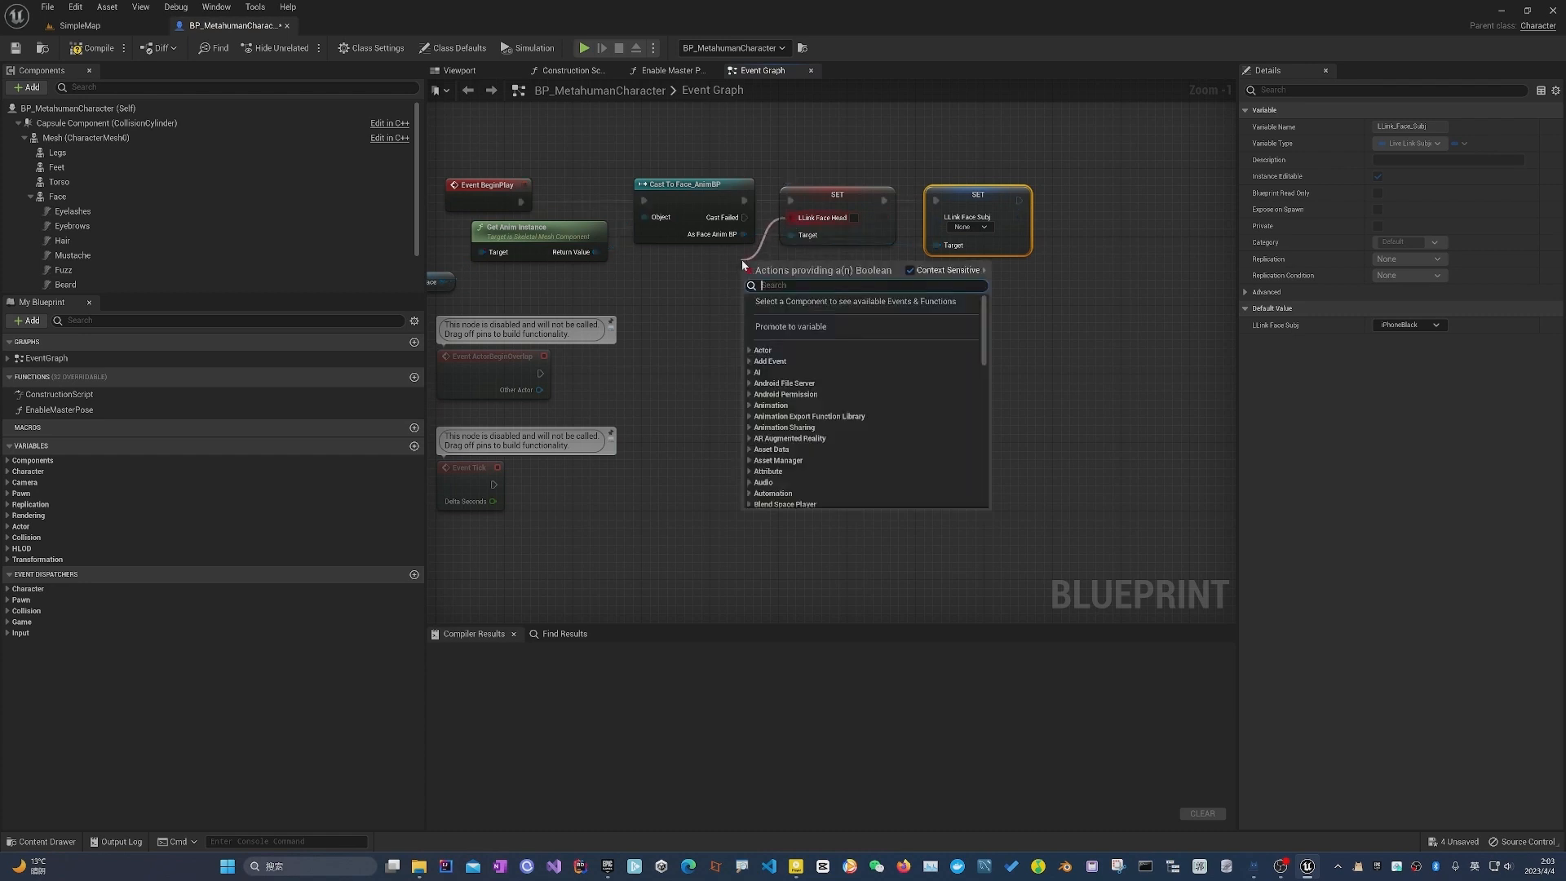
{"action": "left_click", "coordinate": [789, 327]}
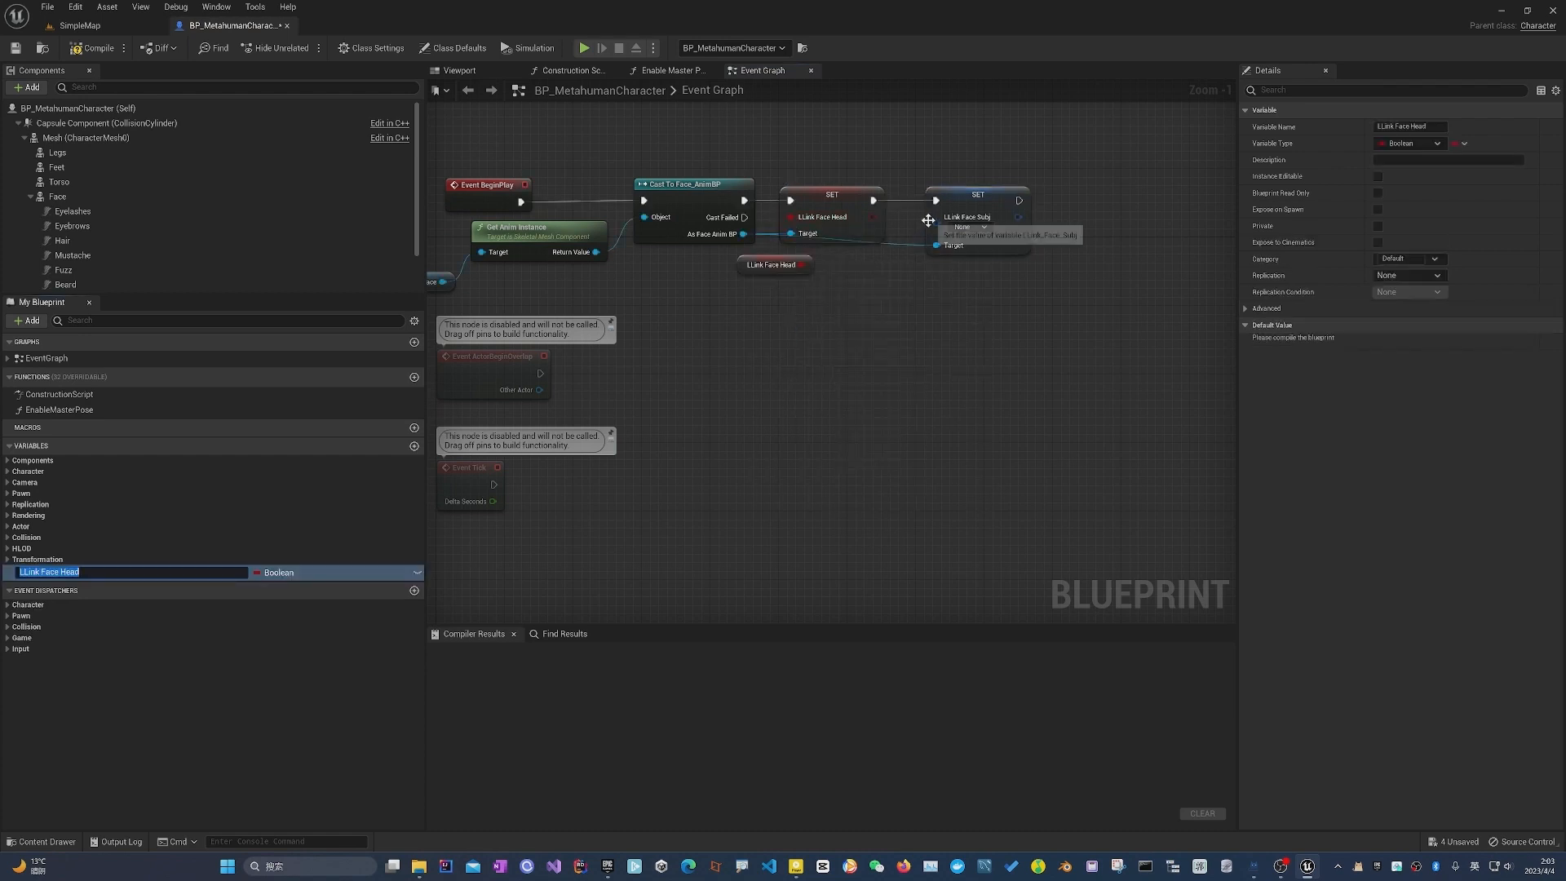
{"action": "left_click_drag", "start_coordinate": [771, 257], "coordinate": [716, 283]}
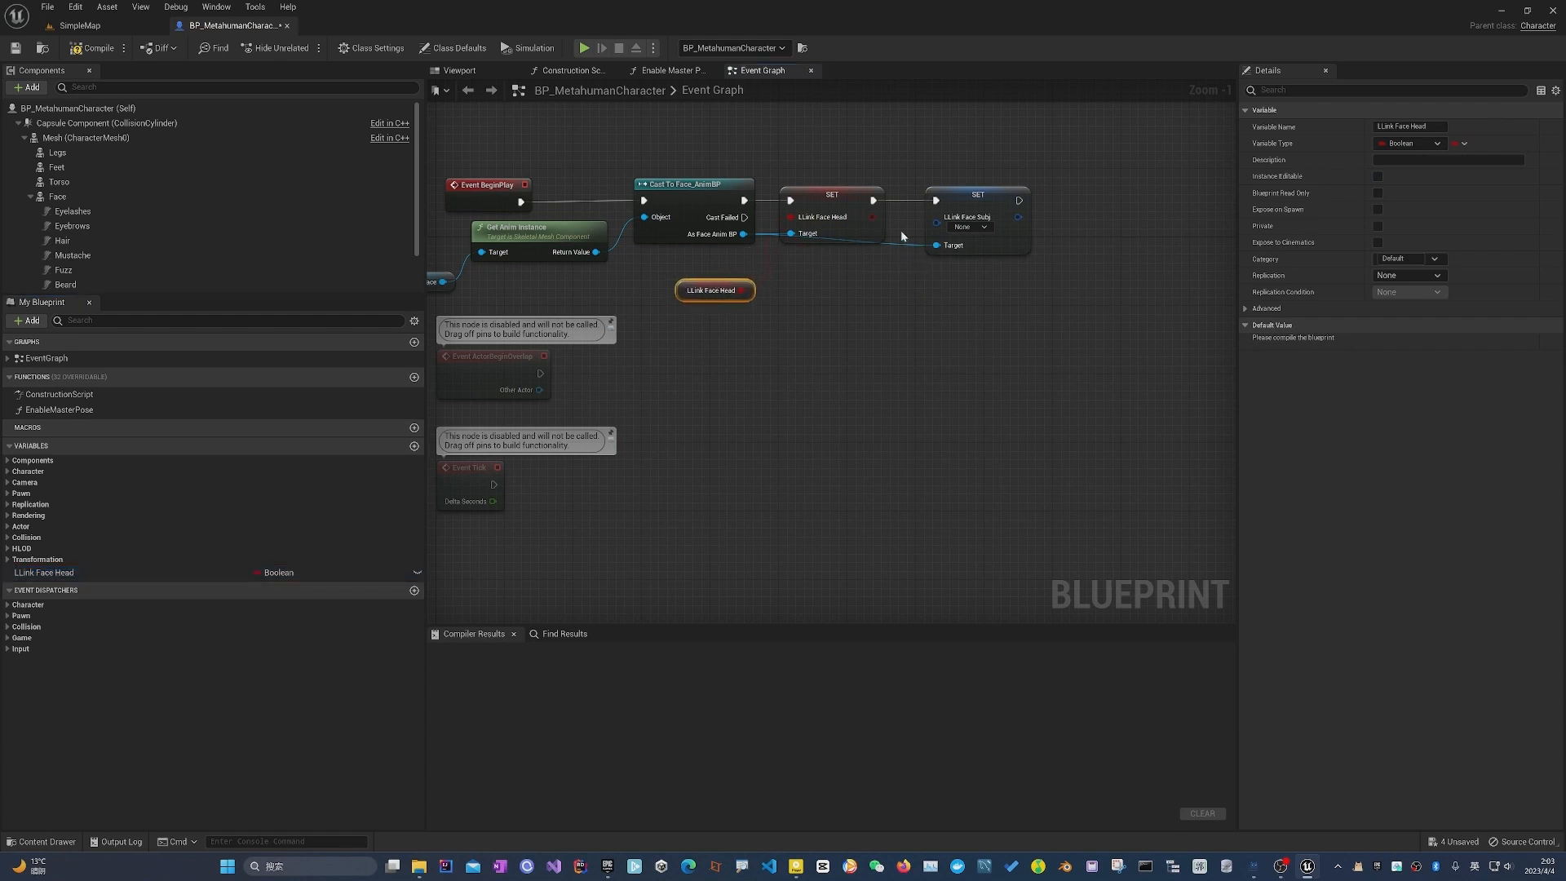
{"action": "left_click_drag", "start_coordinate": [936, 217], "coordinate": [816, 297]}
{"action": "left_click", "coordinate": [885, 370]}
{"action": "left_click", "coordinate": [834, 345]}
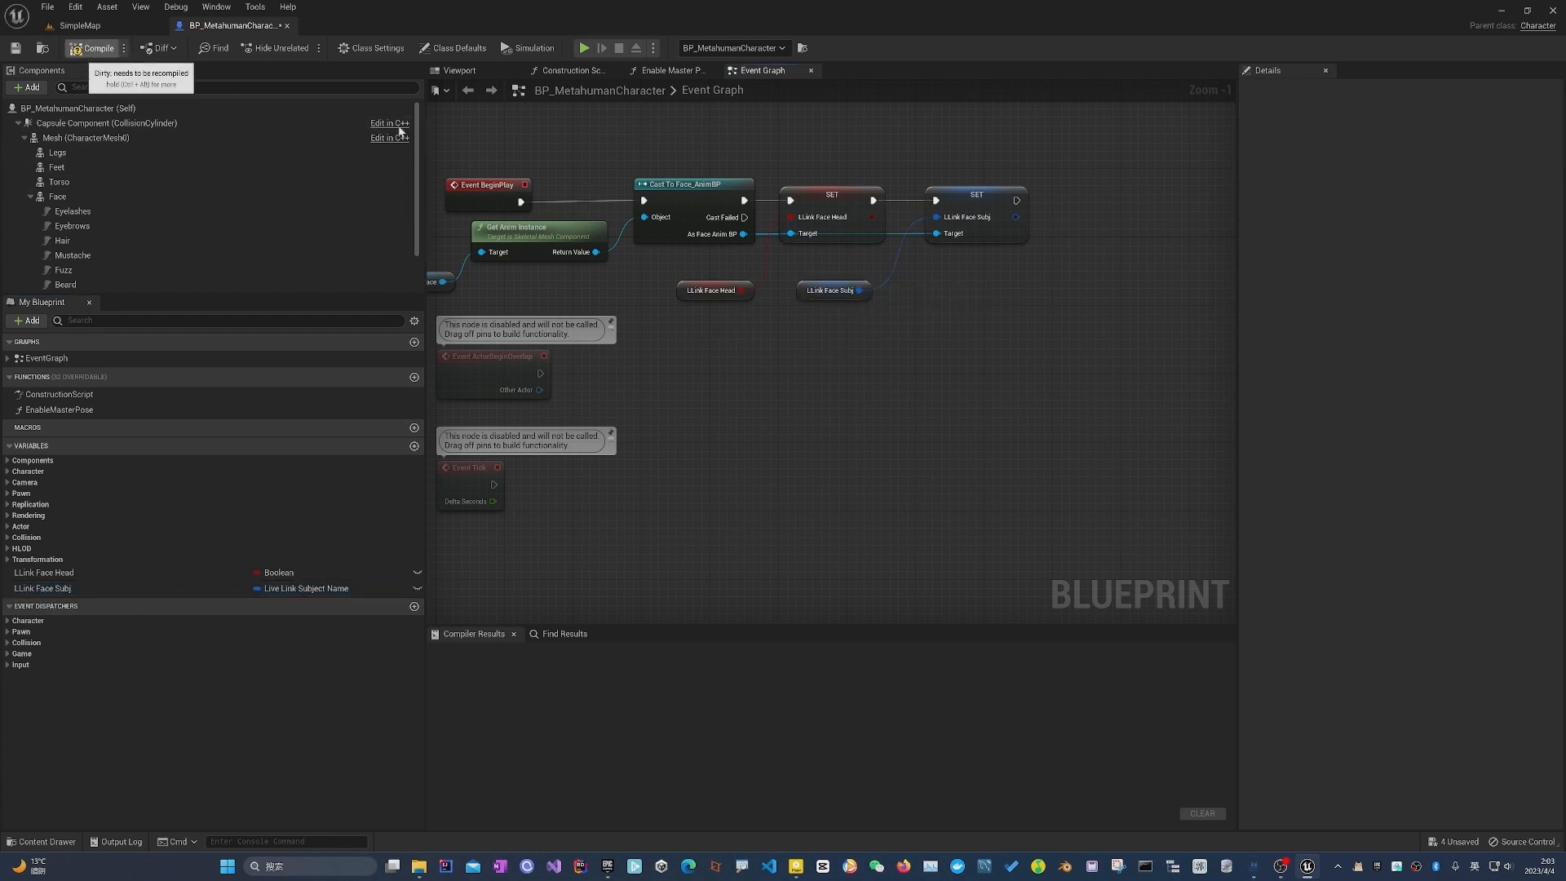
{"action": "key", "text": "ctrl+s"}
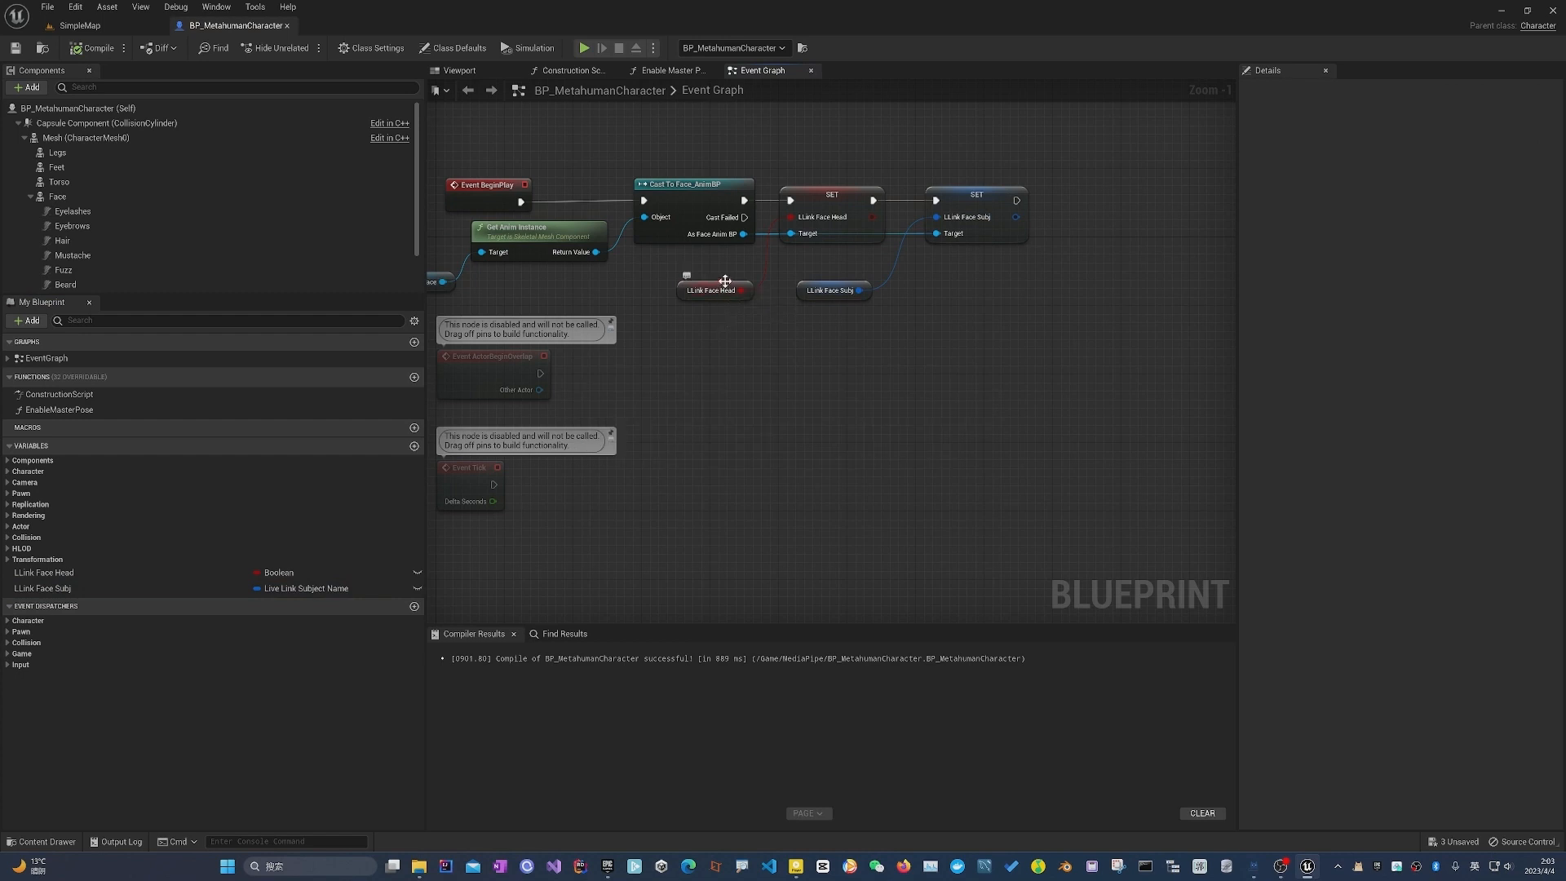
Set the LLink Face Head variable's category to LiveLink and save the Blueprint.
{"action": "left_click", "coordinate": [727, 287]}
{"action": "left_click", "coordinate": [1401, 259]}
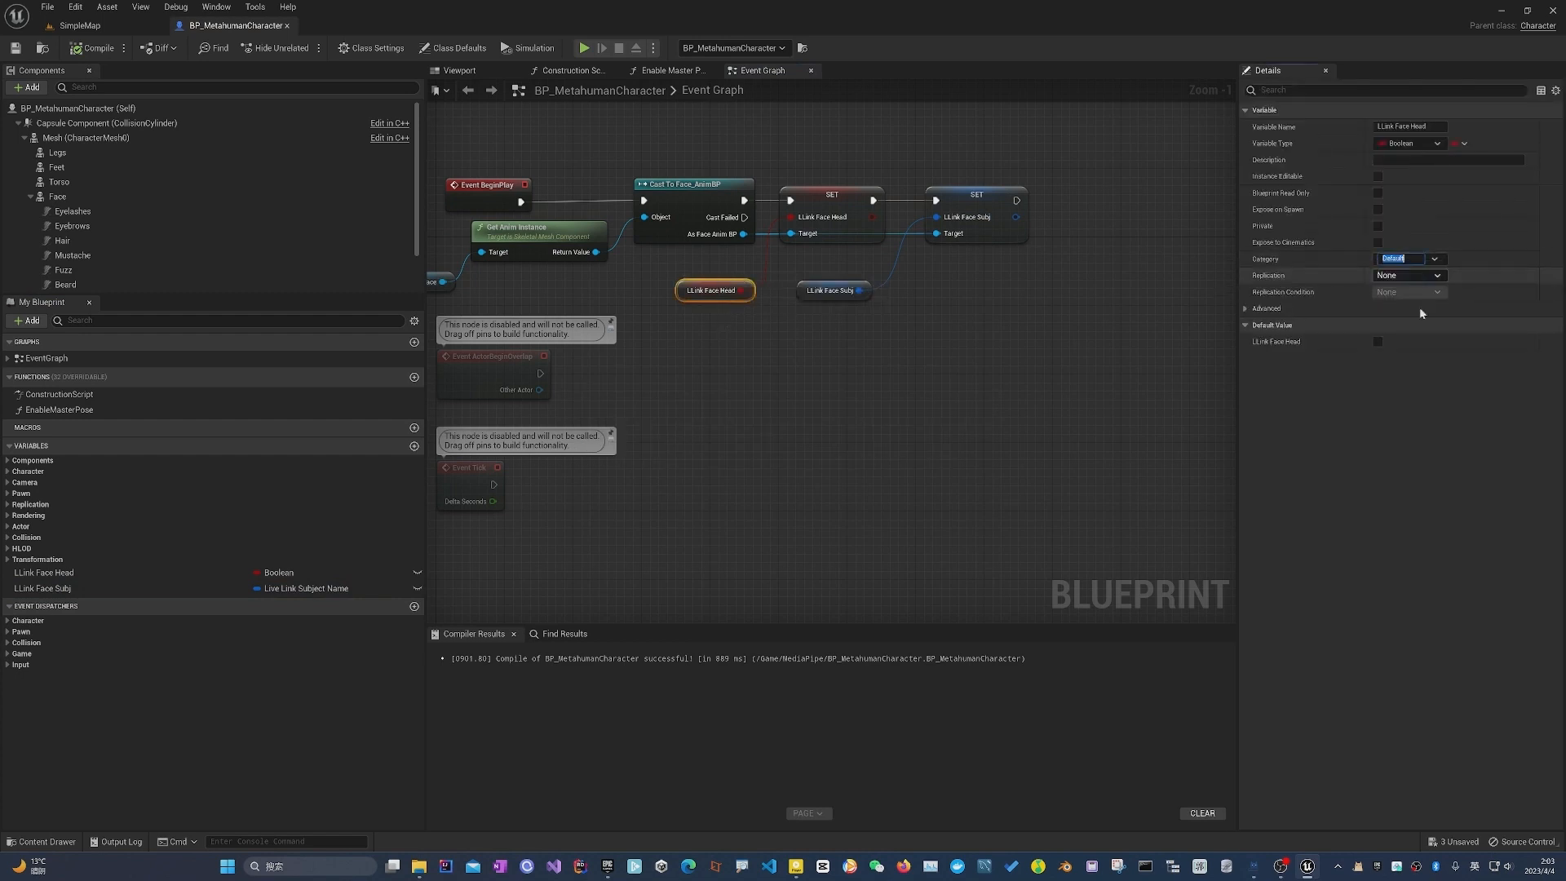
{"action": "type", "text": "Liove"}
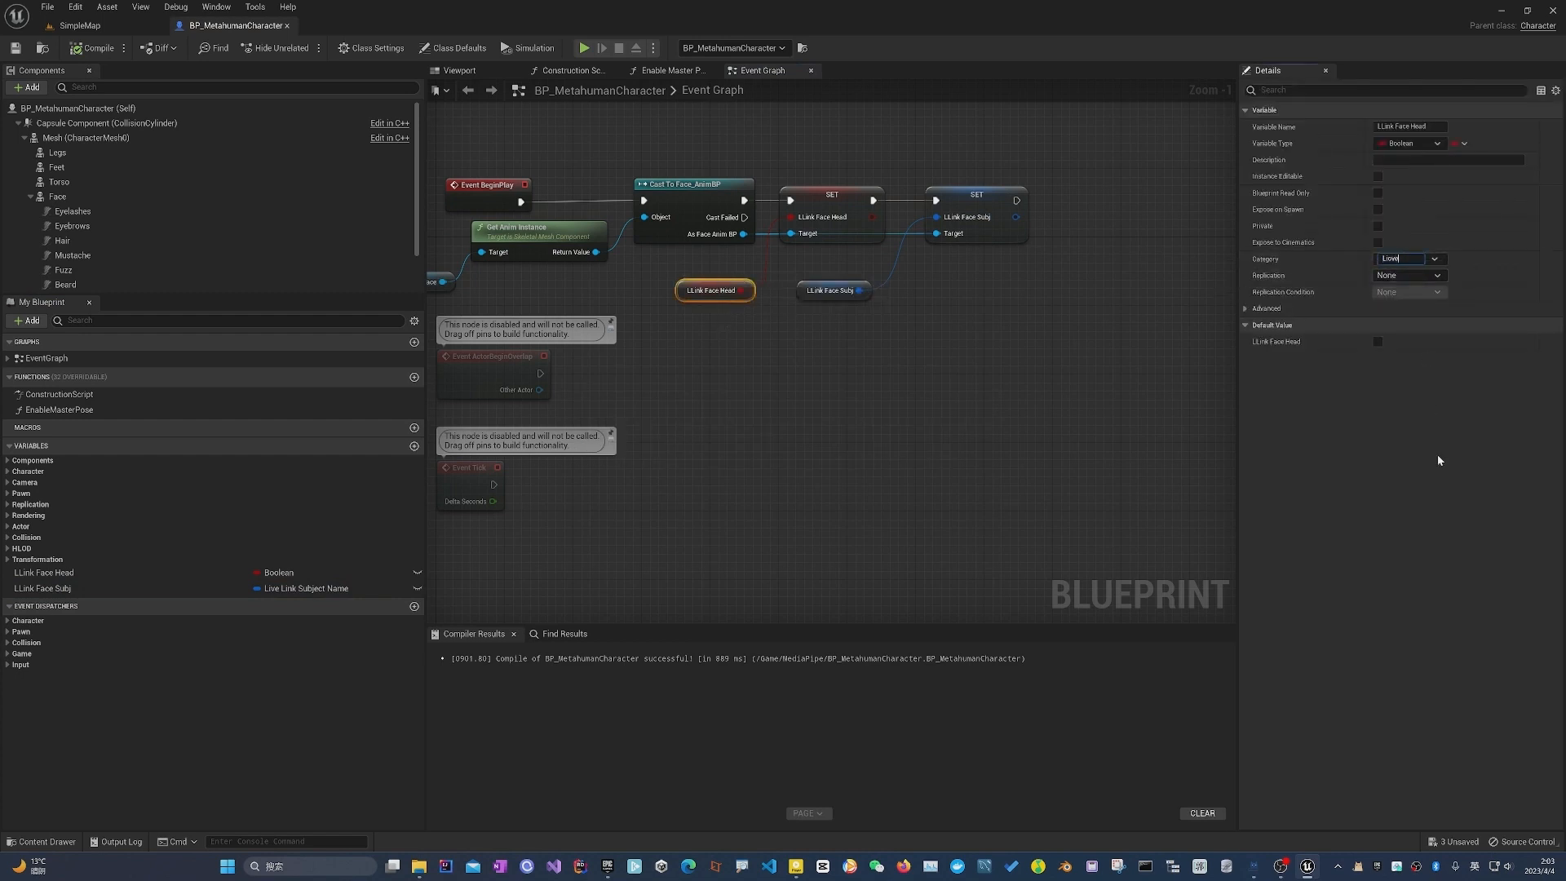
{"action": "type", "text": "k"}
{"action": "key", "text": "Return"}
{"action": "key", "text": "ctrl+c"}
{"action": "left_click", "coordinate": [1389, 402]}
{"action": "key", "text": "ctrl+s"}
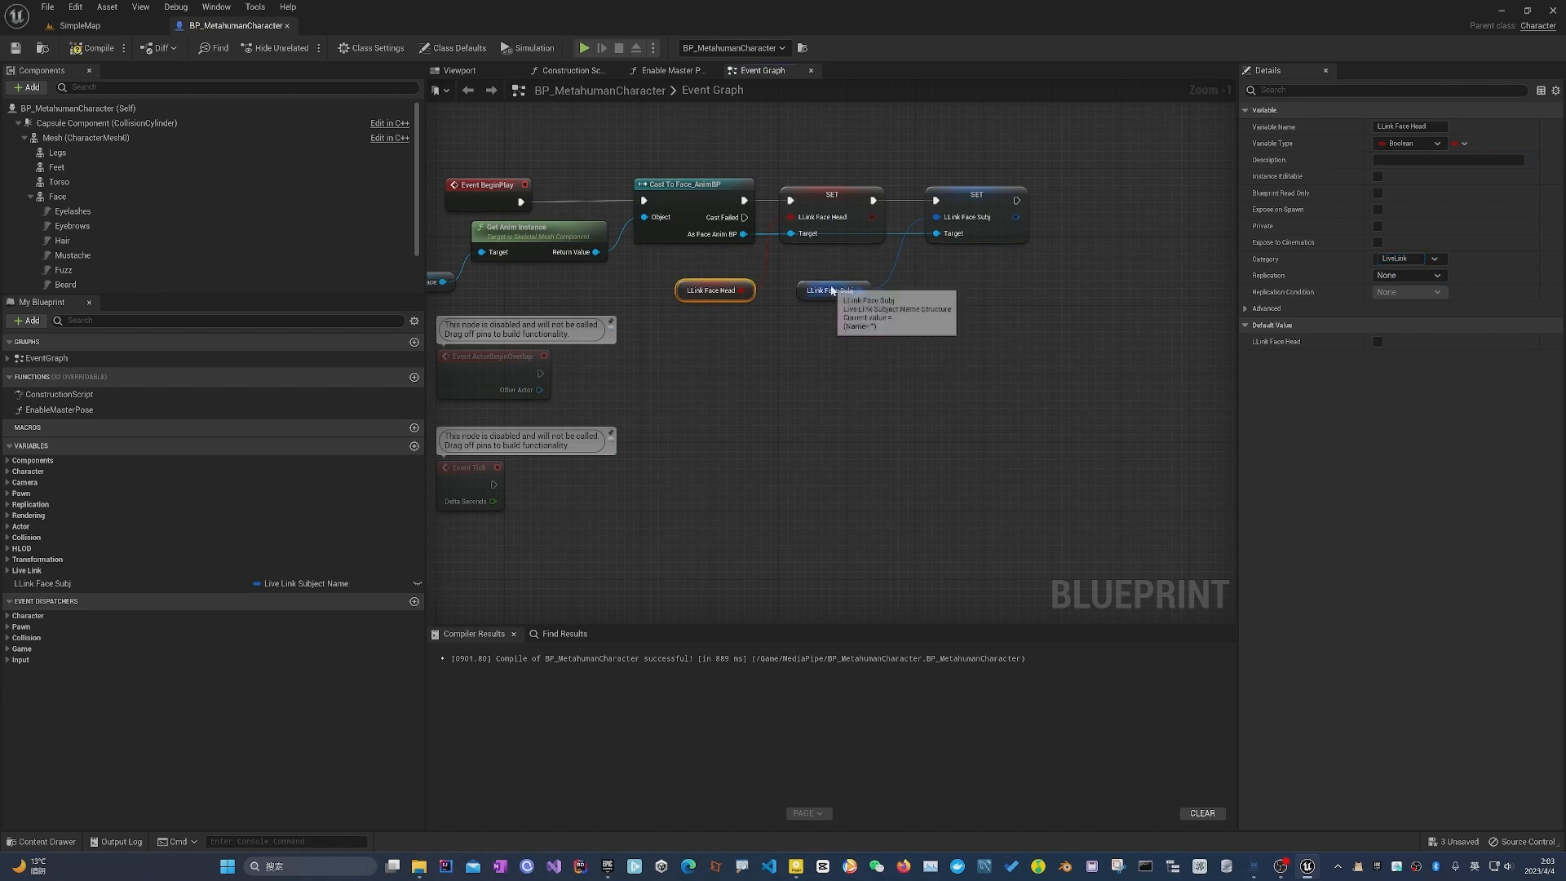
Set the LLink Face Subj variable's category to LiveLink and save the Blueprint.
{"action": "left_click", "coordinate": [831, 290]}
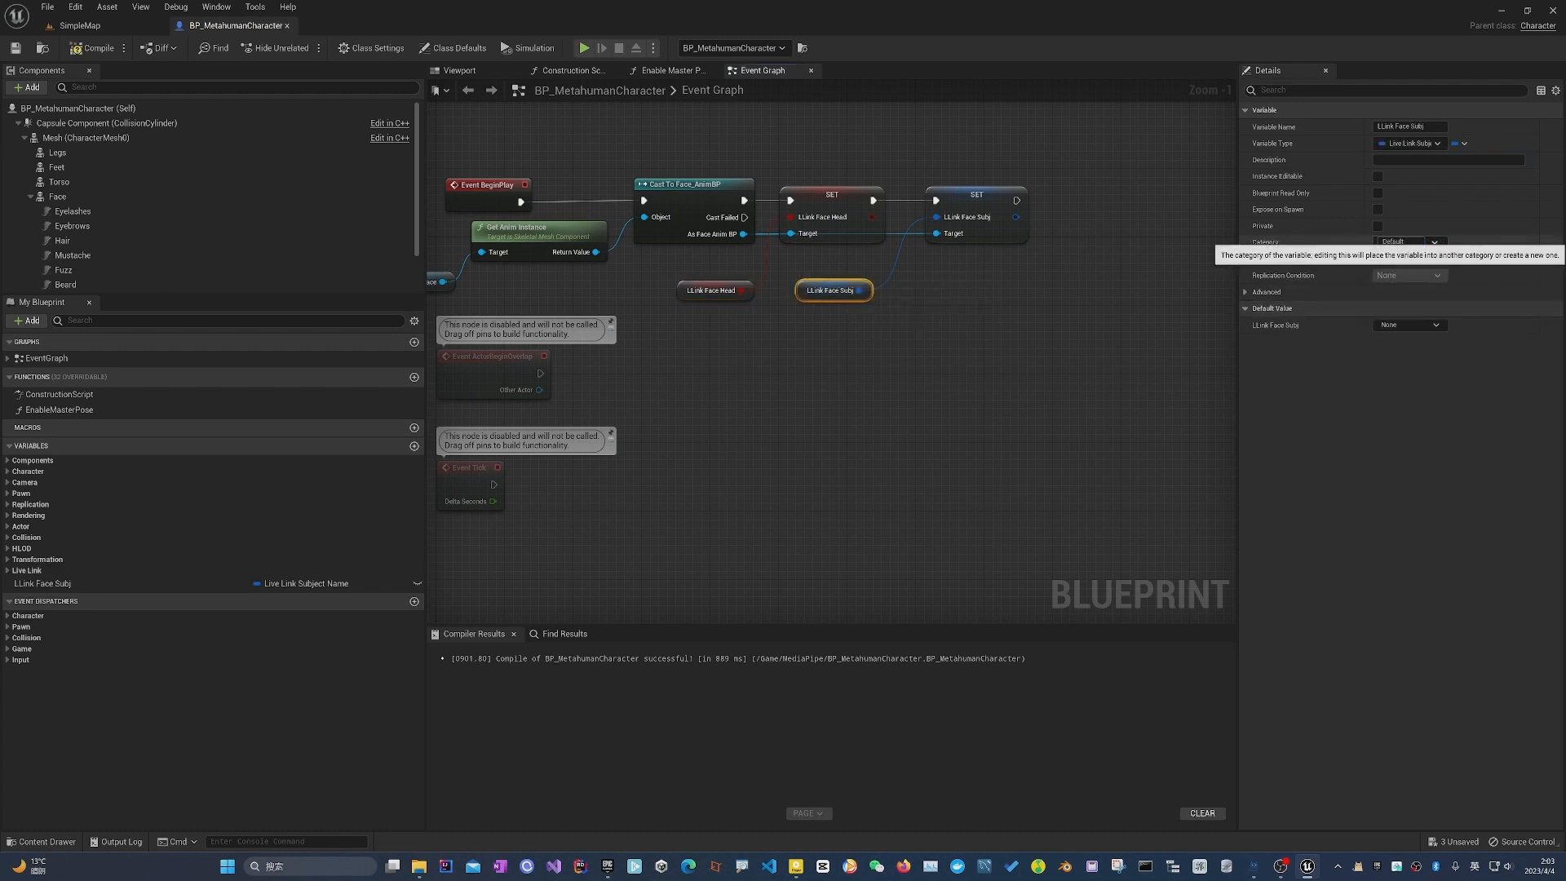
{"action": "left_click", "coordinate": [1399, 242]}
{"action": "key", "text": "ctrl+v"}
{"action": "left_click", "coordinate": [1438, 425]}
{"action": "key", "text": "ctrl+s"}
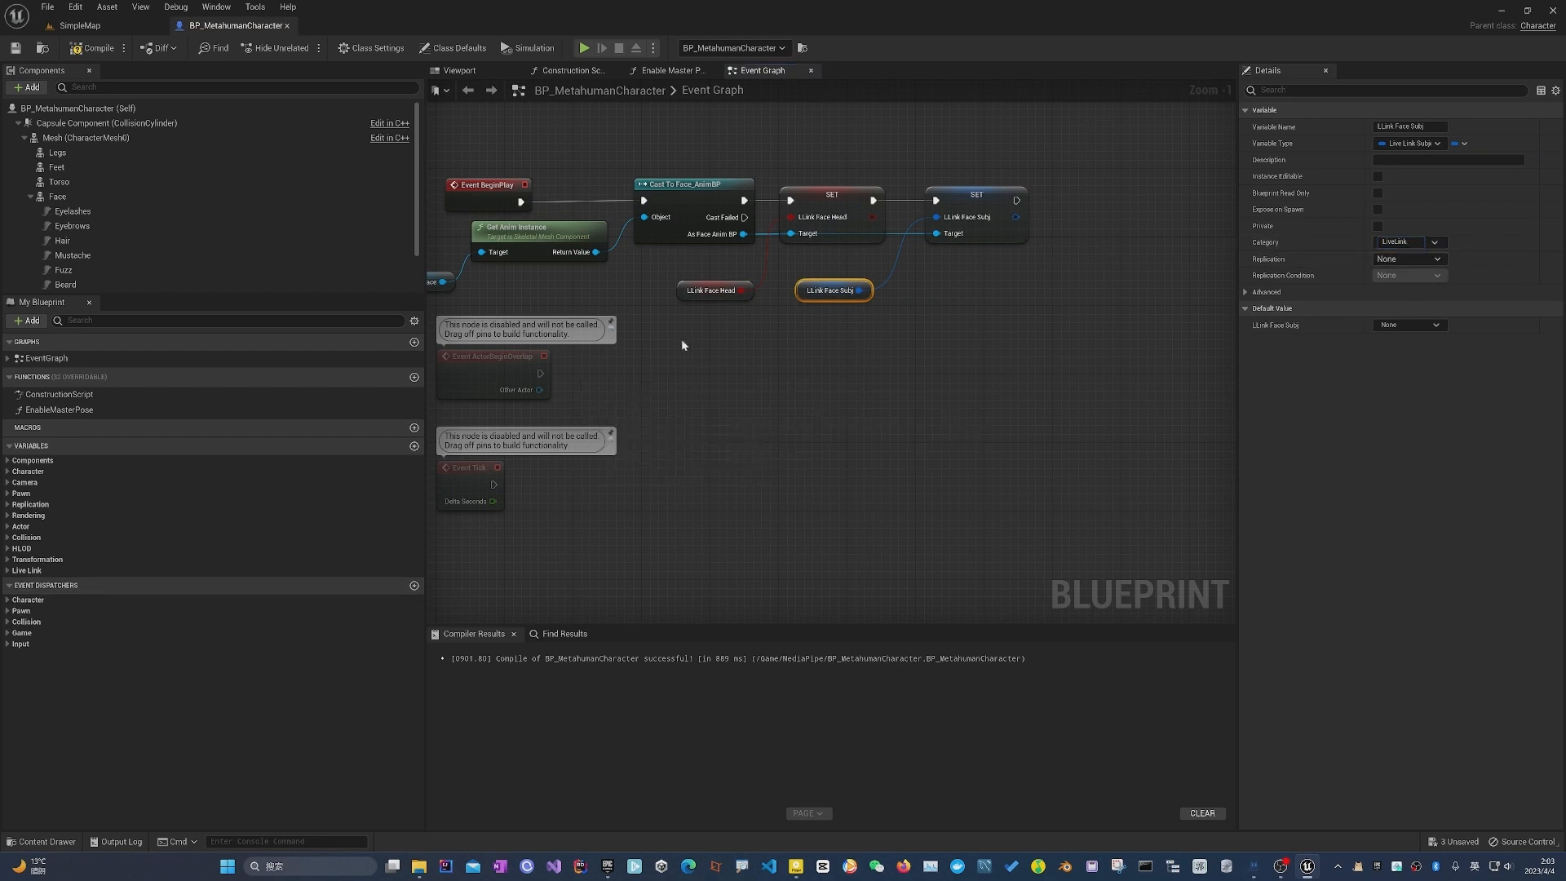
Make the LLink Face Head and LLink Face Subj variables instance editable, then save and compile BP_MetahumanCharacter.
{"action": "left_click", "coordinate": [719, 286]}
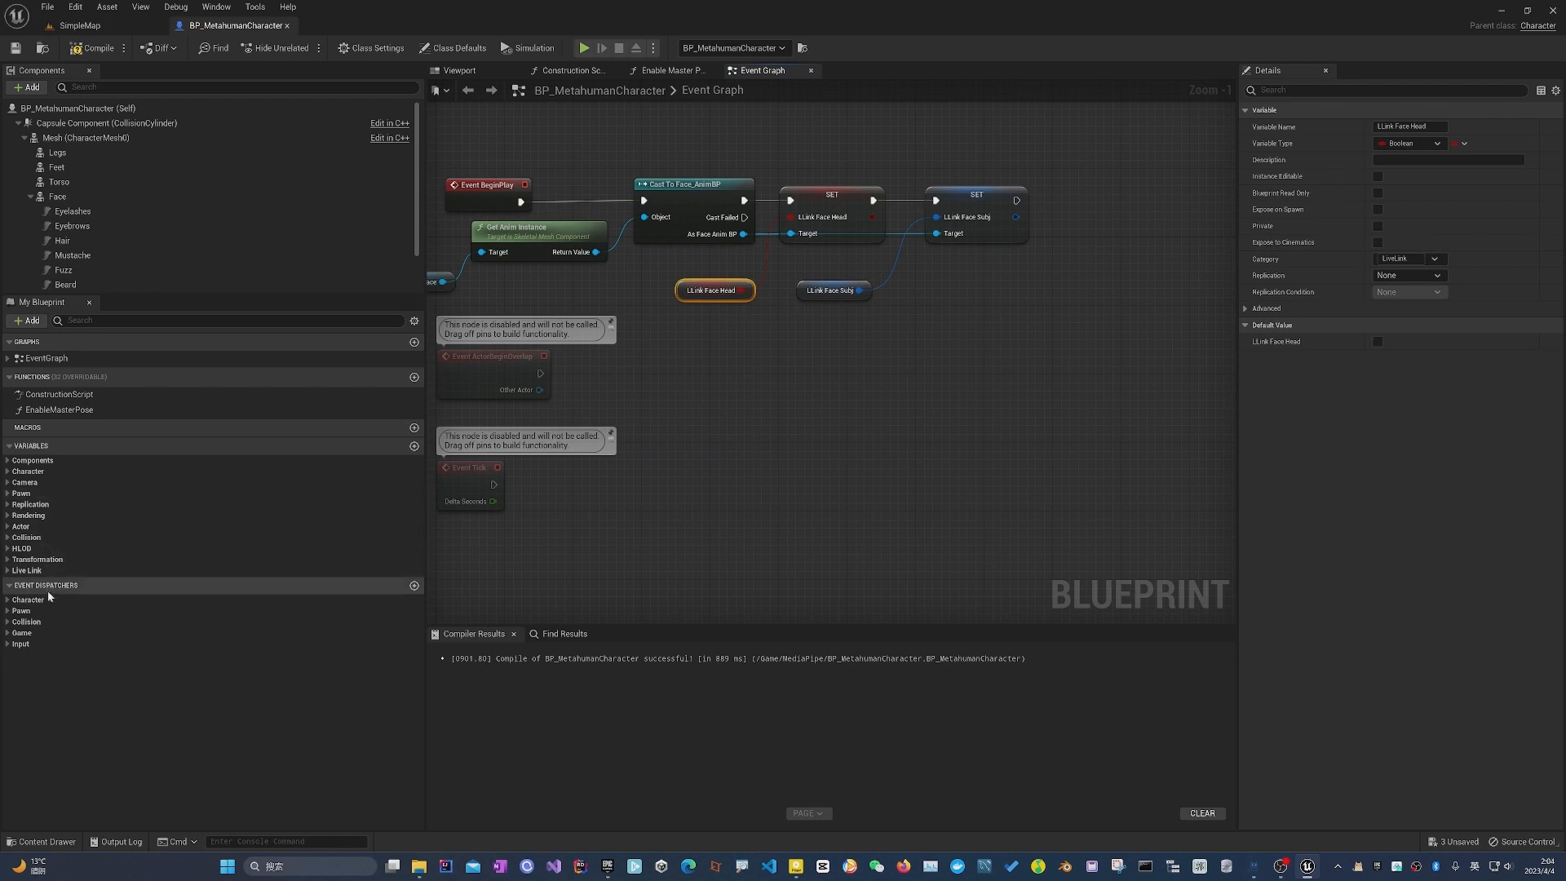
{"action": "left_click", "coordinate": [9, 572]}
{"action": "left_click", "coordinate": [114, 583]}
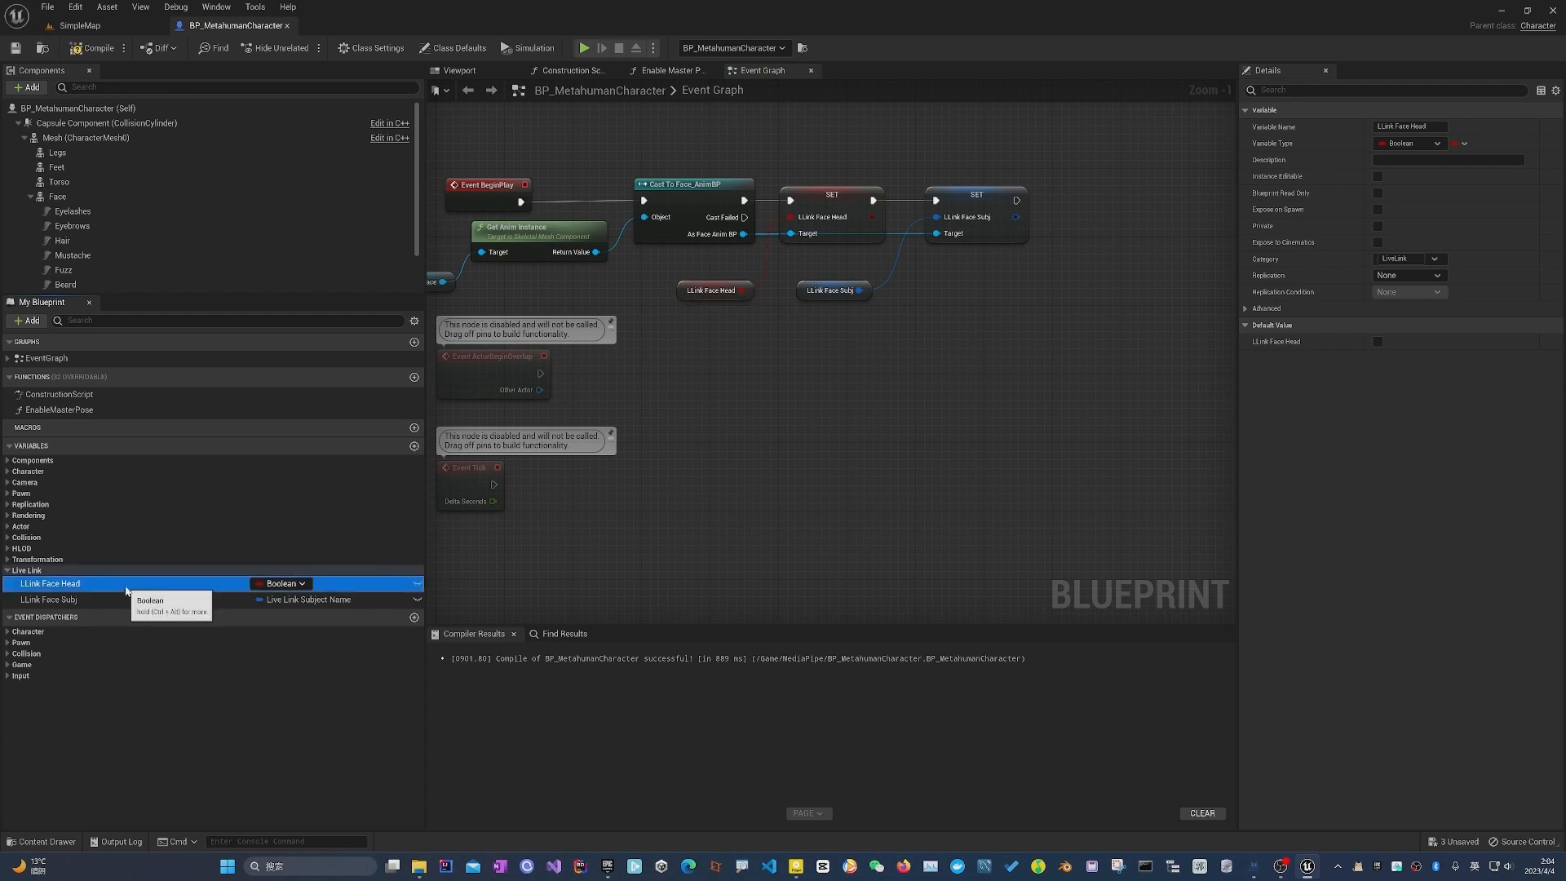
{"action": "left_click", "coordinate": [416, 584]}
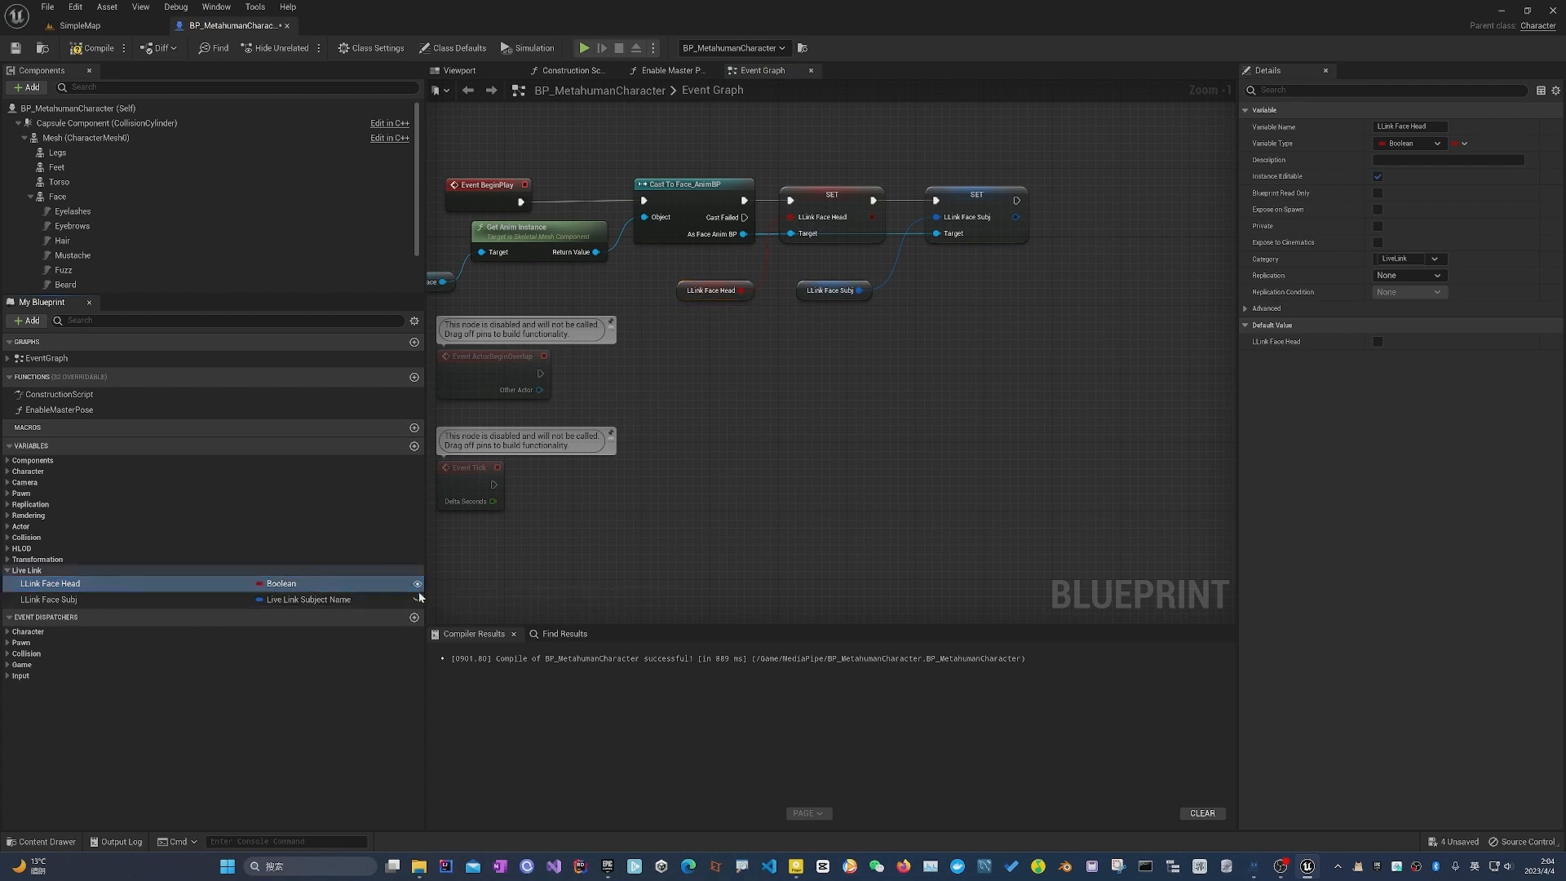
{"action": "left_click", "coordinate": [416, 600]}
{"action": "key", "text": "ctrl+s"}
{"action": "left_click", "coordinate": [91, 48]}
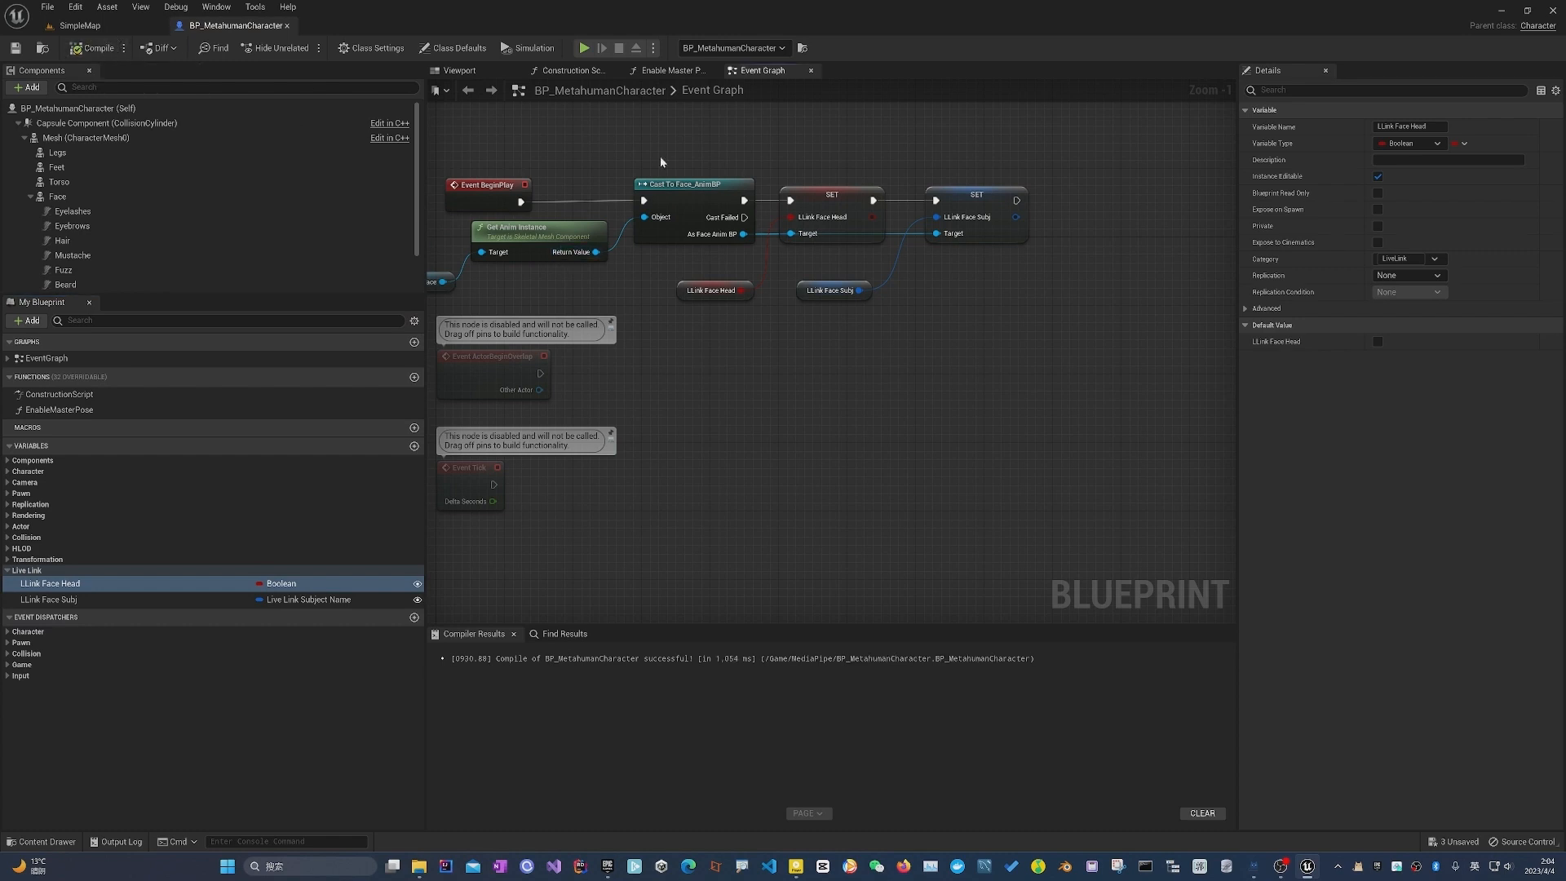
{"action": "right_click_drag", "start_coordinate": [766, 378], "coordinate": [832, 355]}
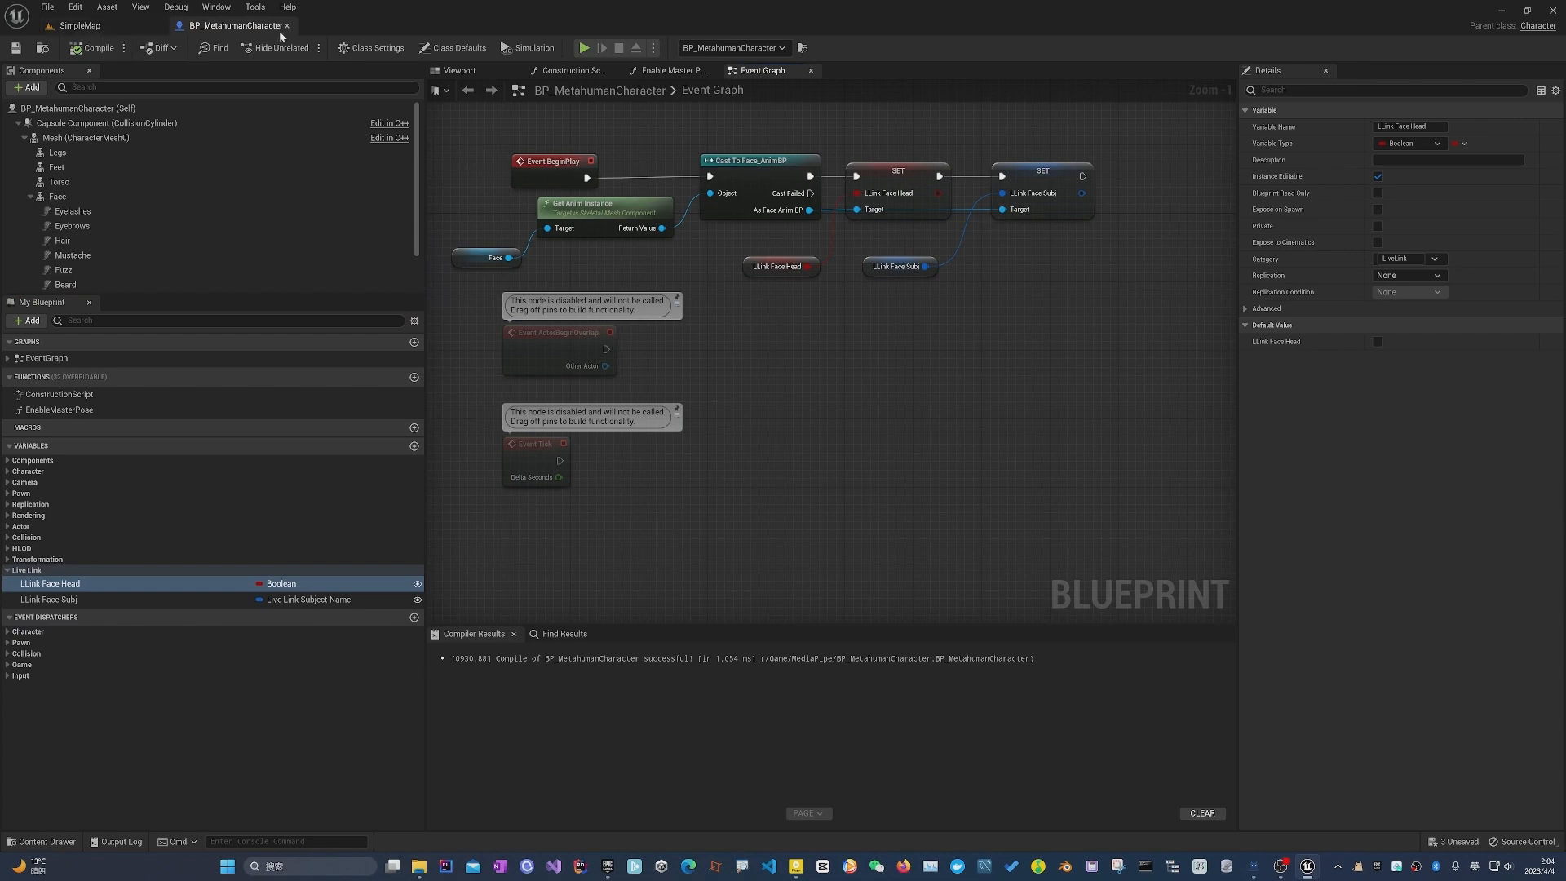
Return to the SimpleMap level and filter the BP_MetahumanCharacter actor's details for "live" to view its Live Link properties.
{"action": "left_click", "coordinate": [135, 30]}
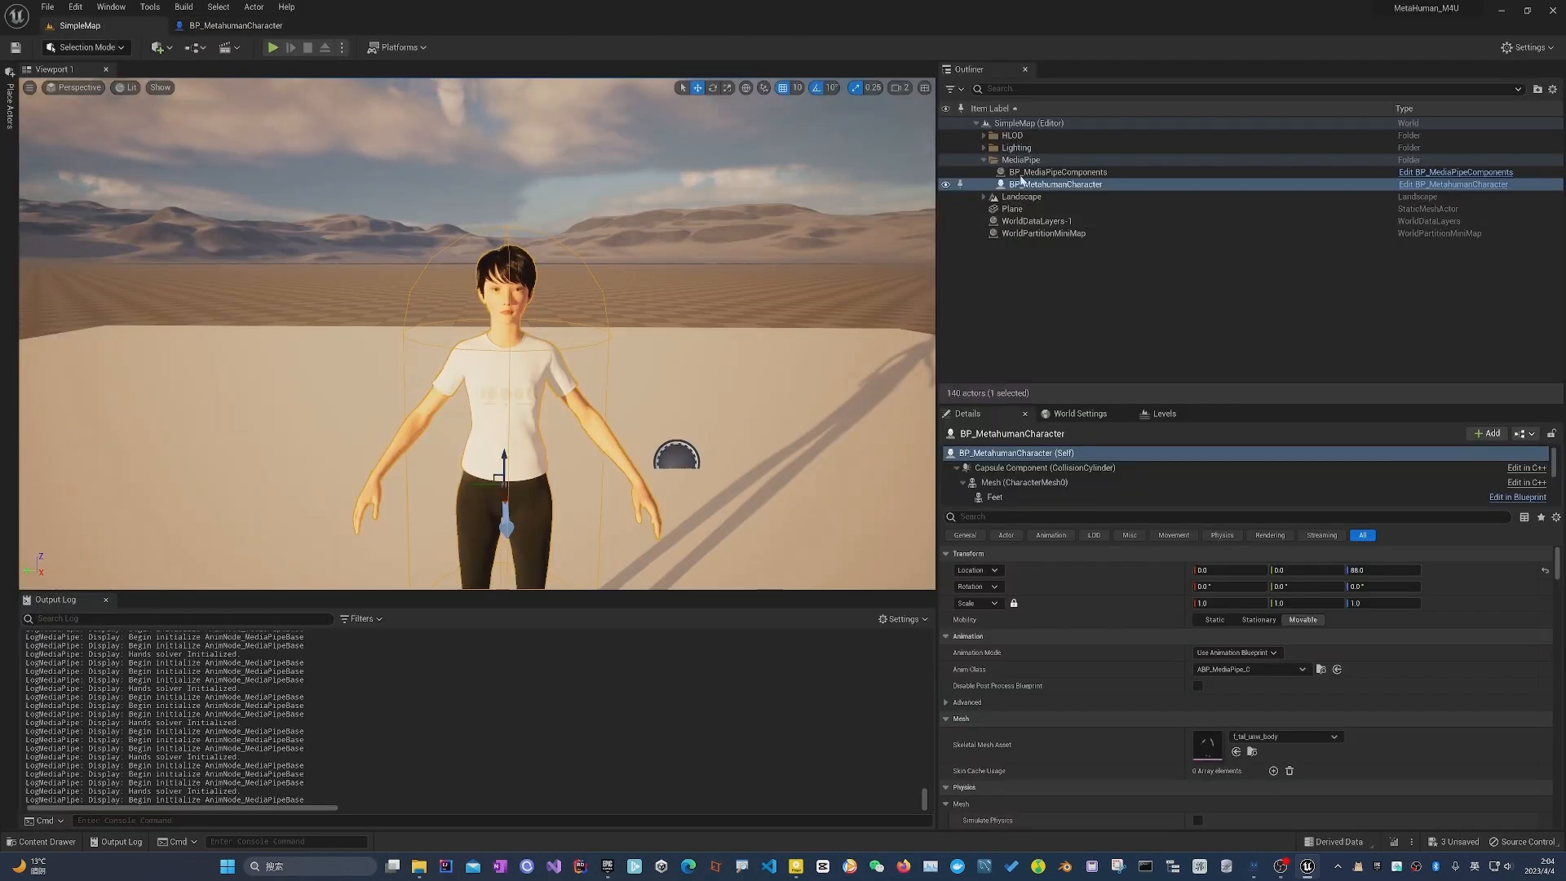
{"action": "left_click", "coordinate": [1010, 515]}
{"action": "type", "text": "live"}
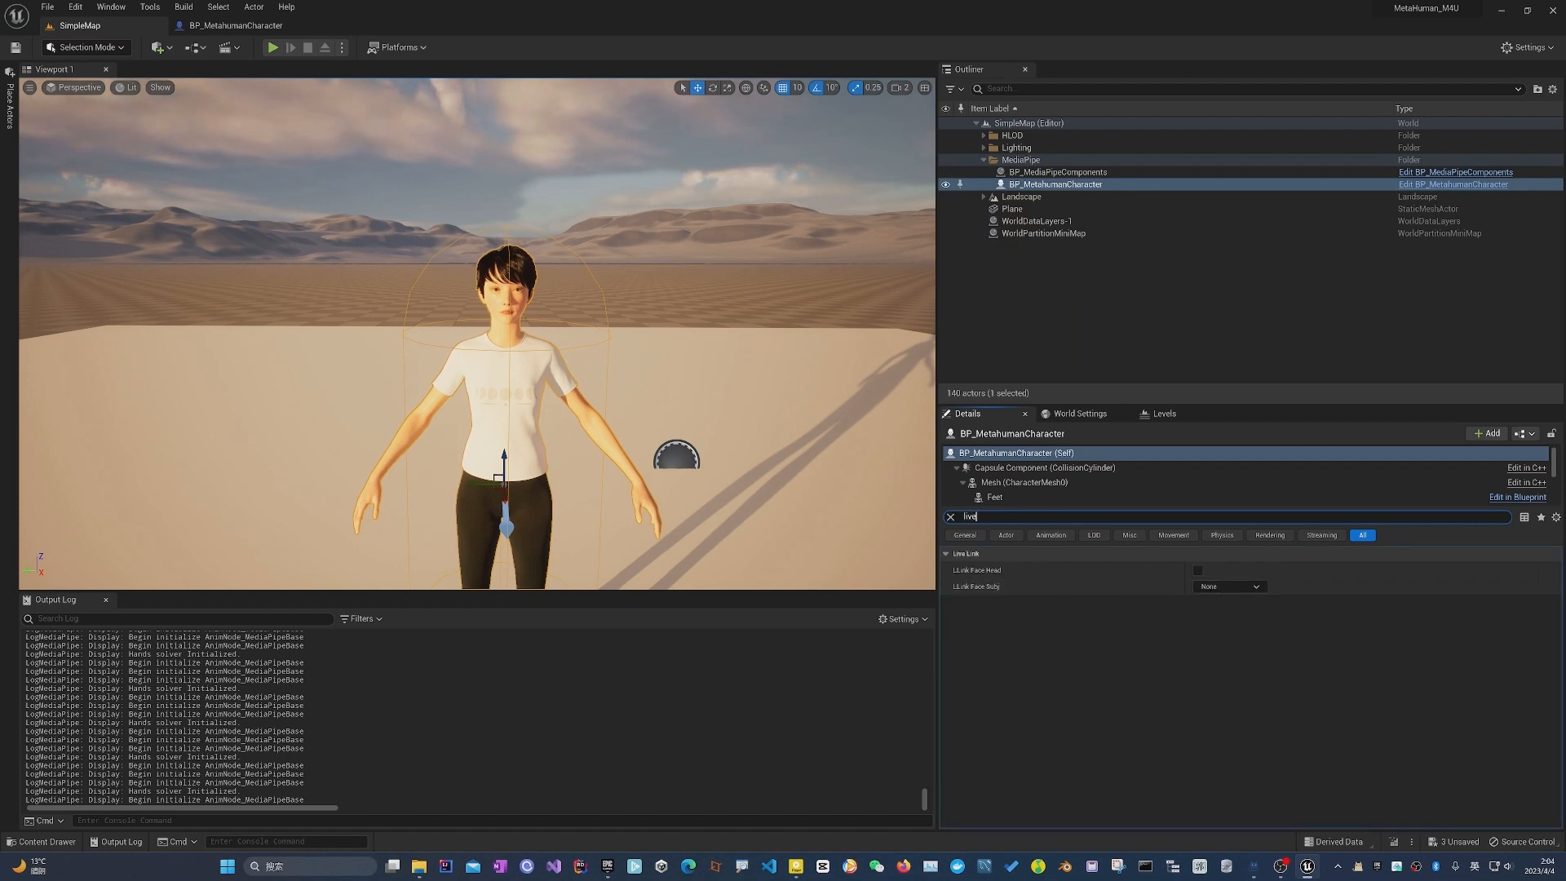
{"action": "left_click_drag", "start_coordinate": [981, 598], "coordinate": [1248, 602]}
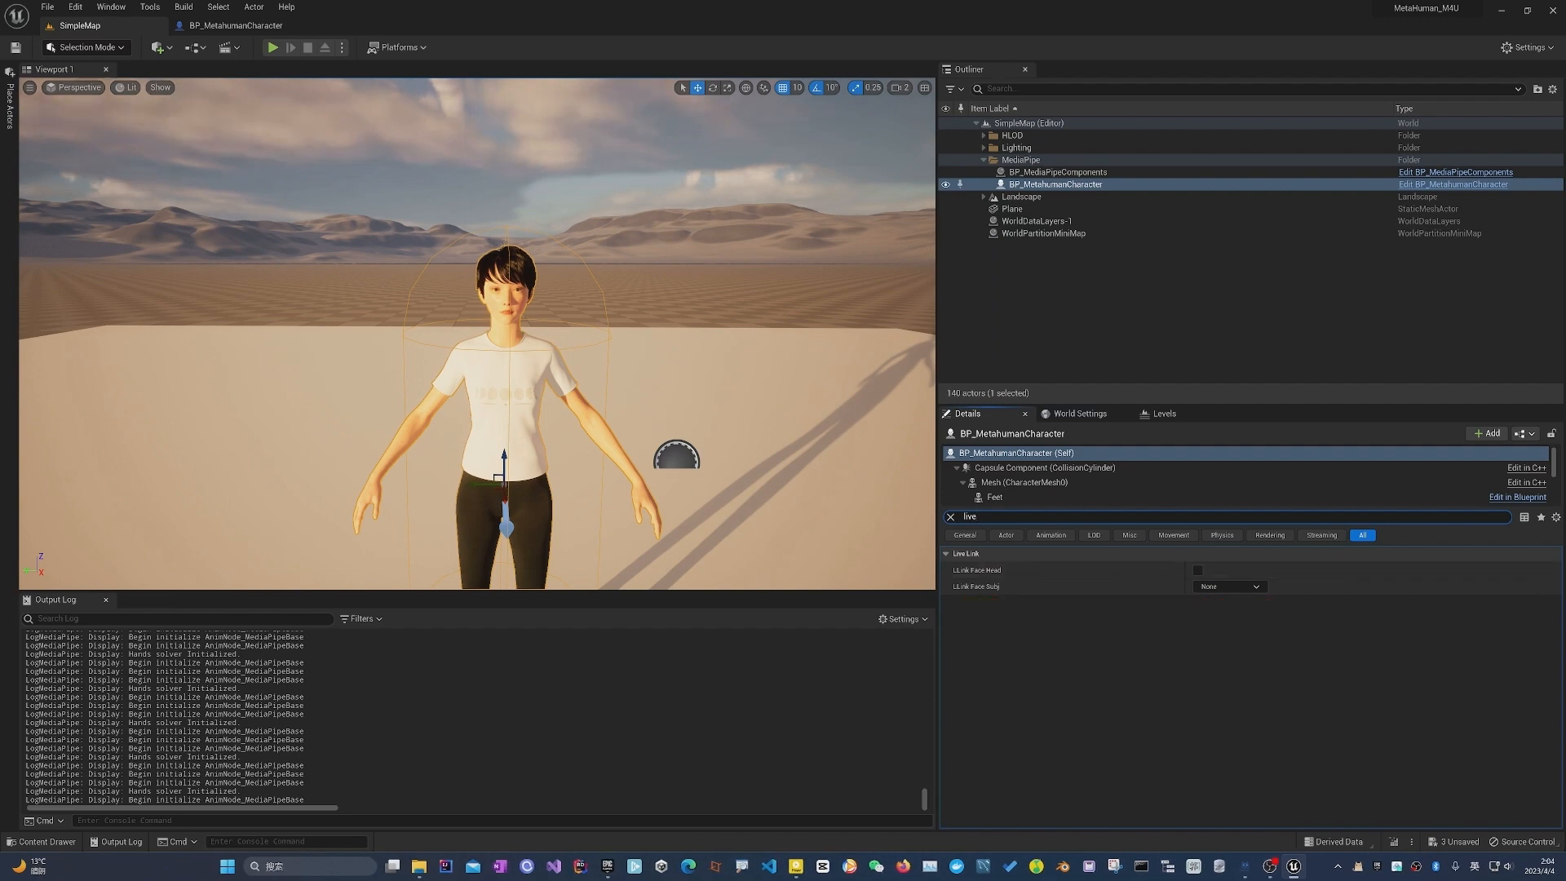
Search the Plugins content for "live", place a MediaPipeFaceLinkActor in the level inside the MediaPipe folder, and save.
{"action": "left_click", "coordinate": [47, 842]}
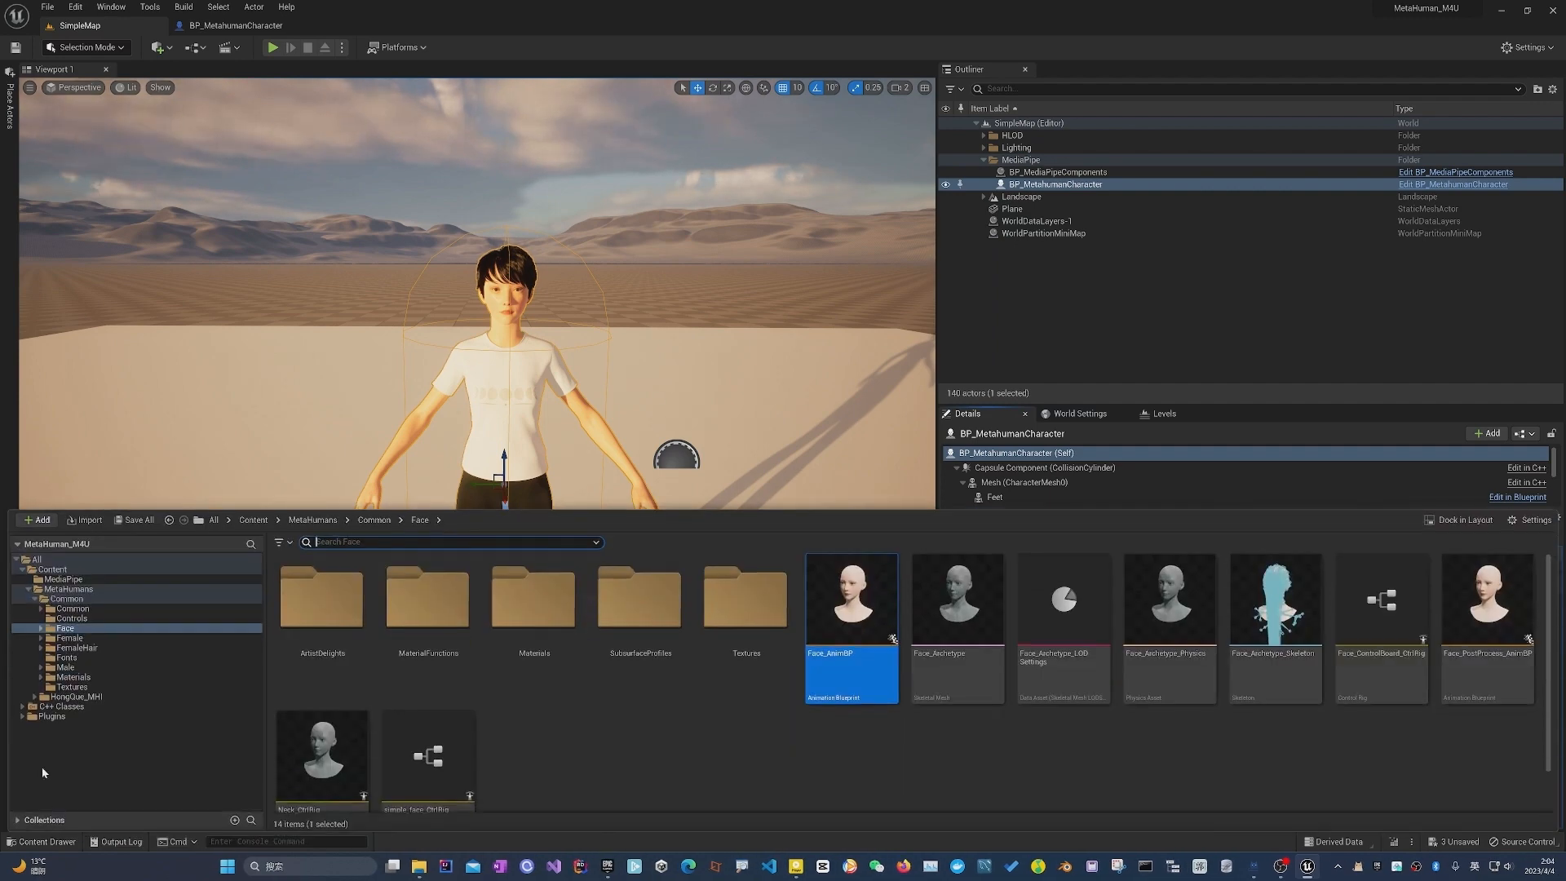
{"action": "left_click", "coordinate": [64, 718]}
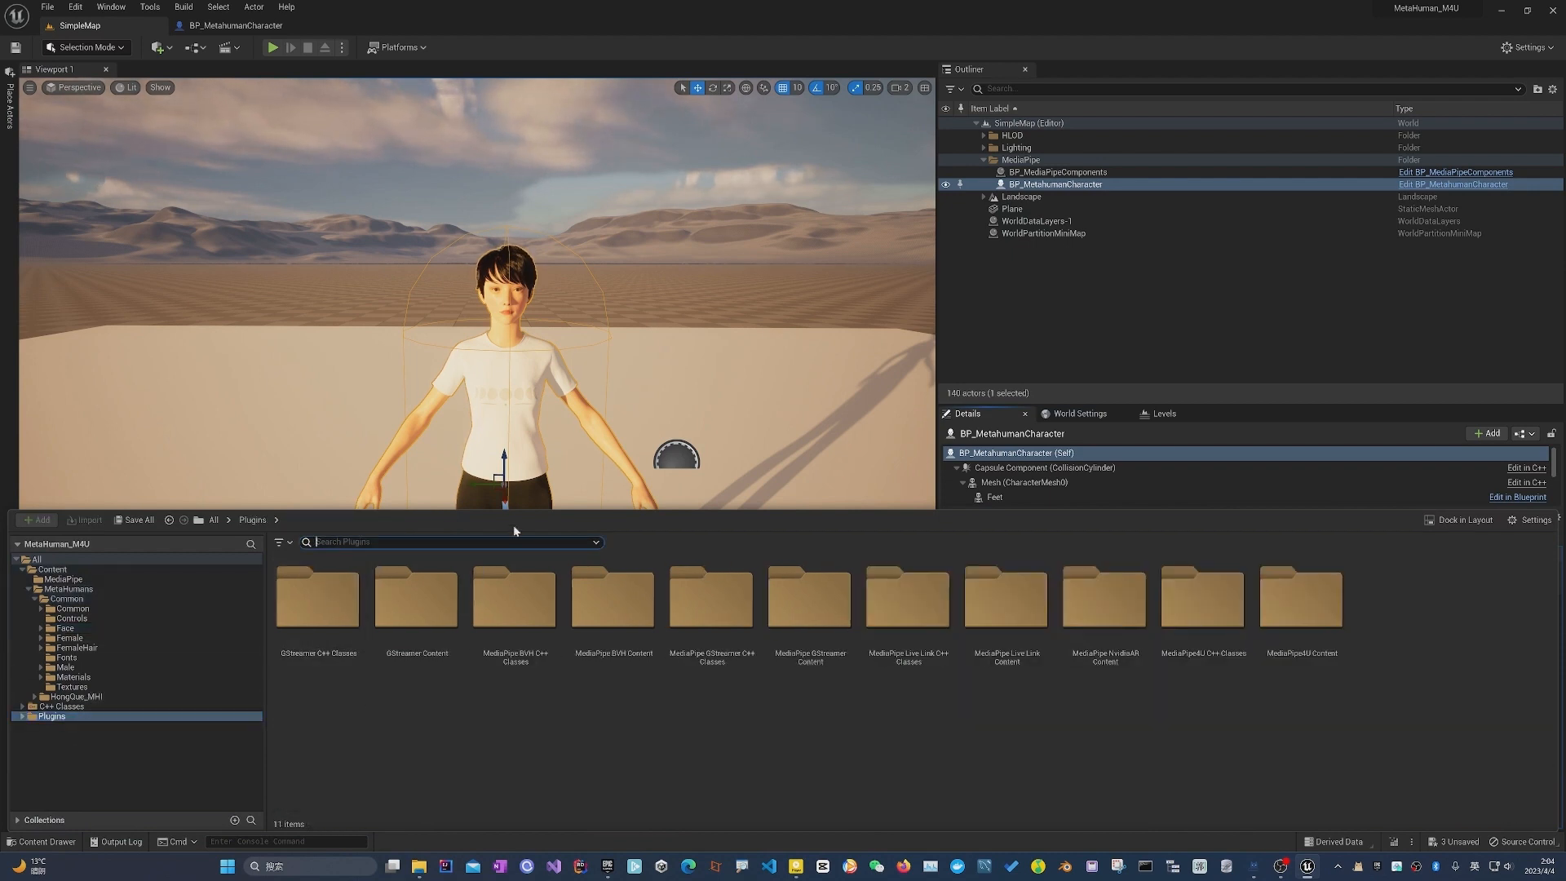
{"action": "type", "text": "live"}
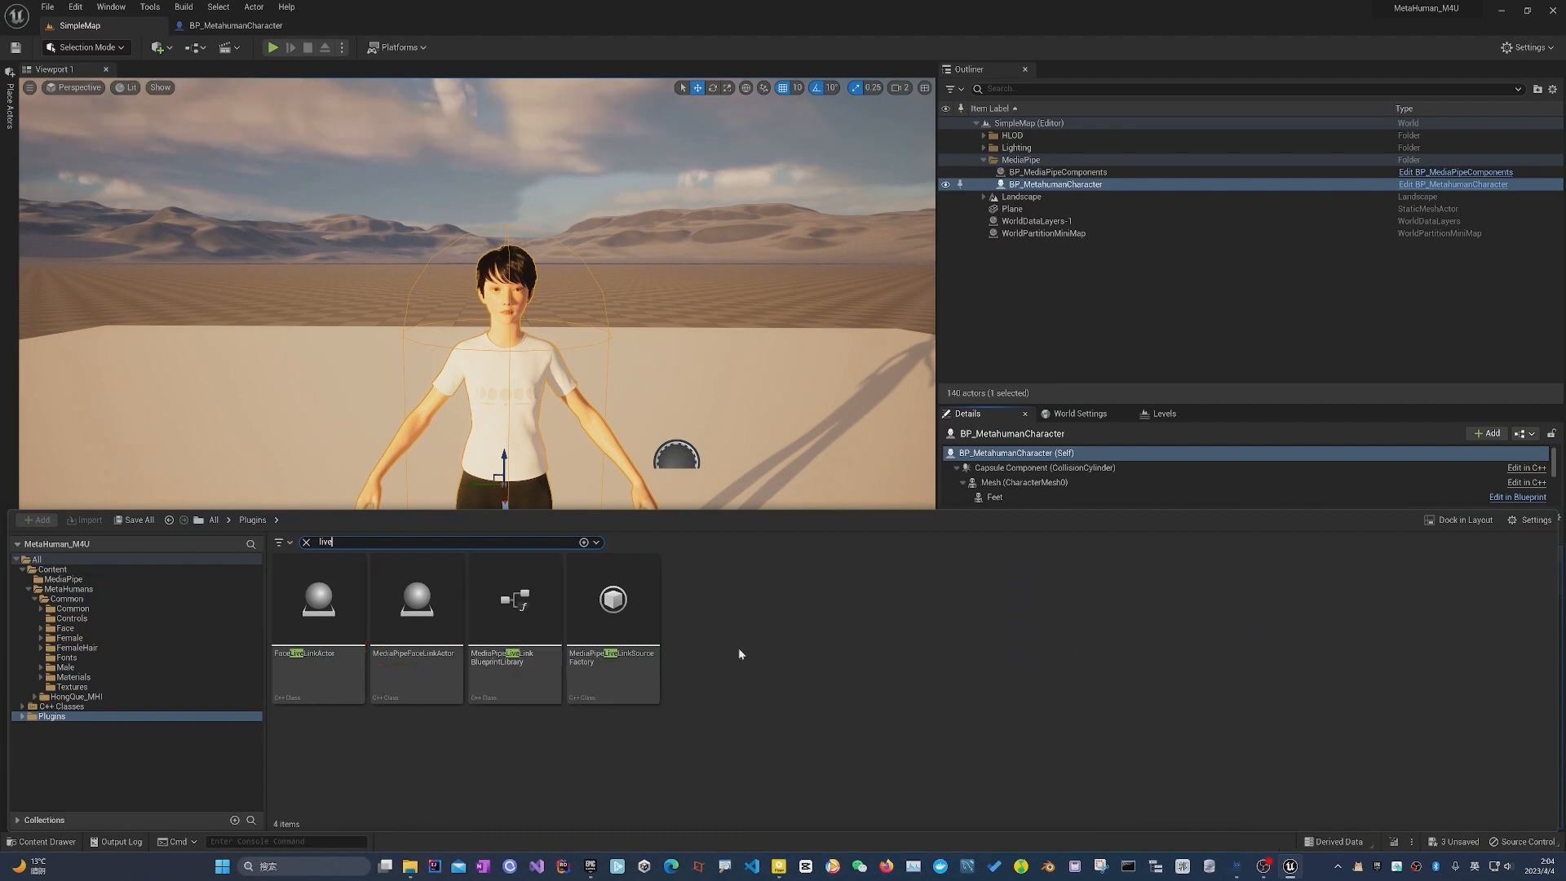
{"action": "left_click_drag", "start_coordinate": [416, 604], "coordinate": [627, 393]}
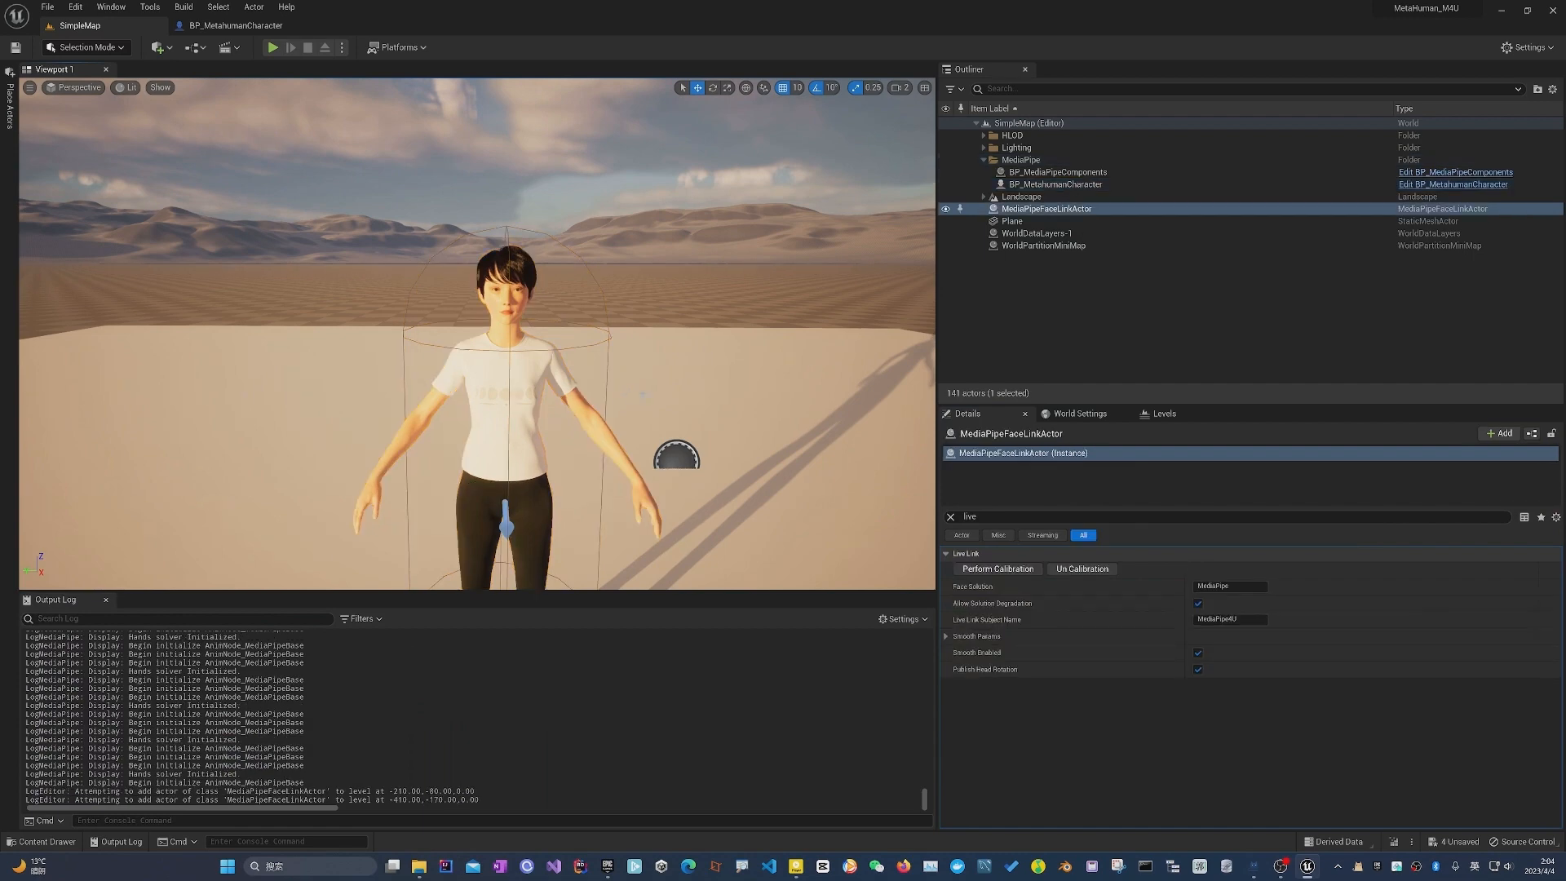
{"action": "left_click_drag", "start_coordinate": [1026, 173], "coordinate": [1021, 161]}
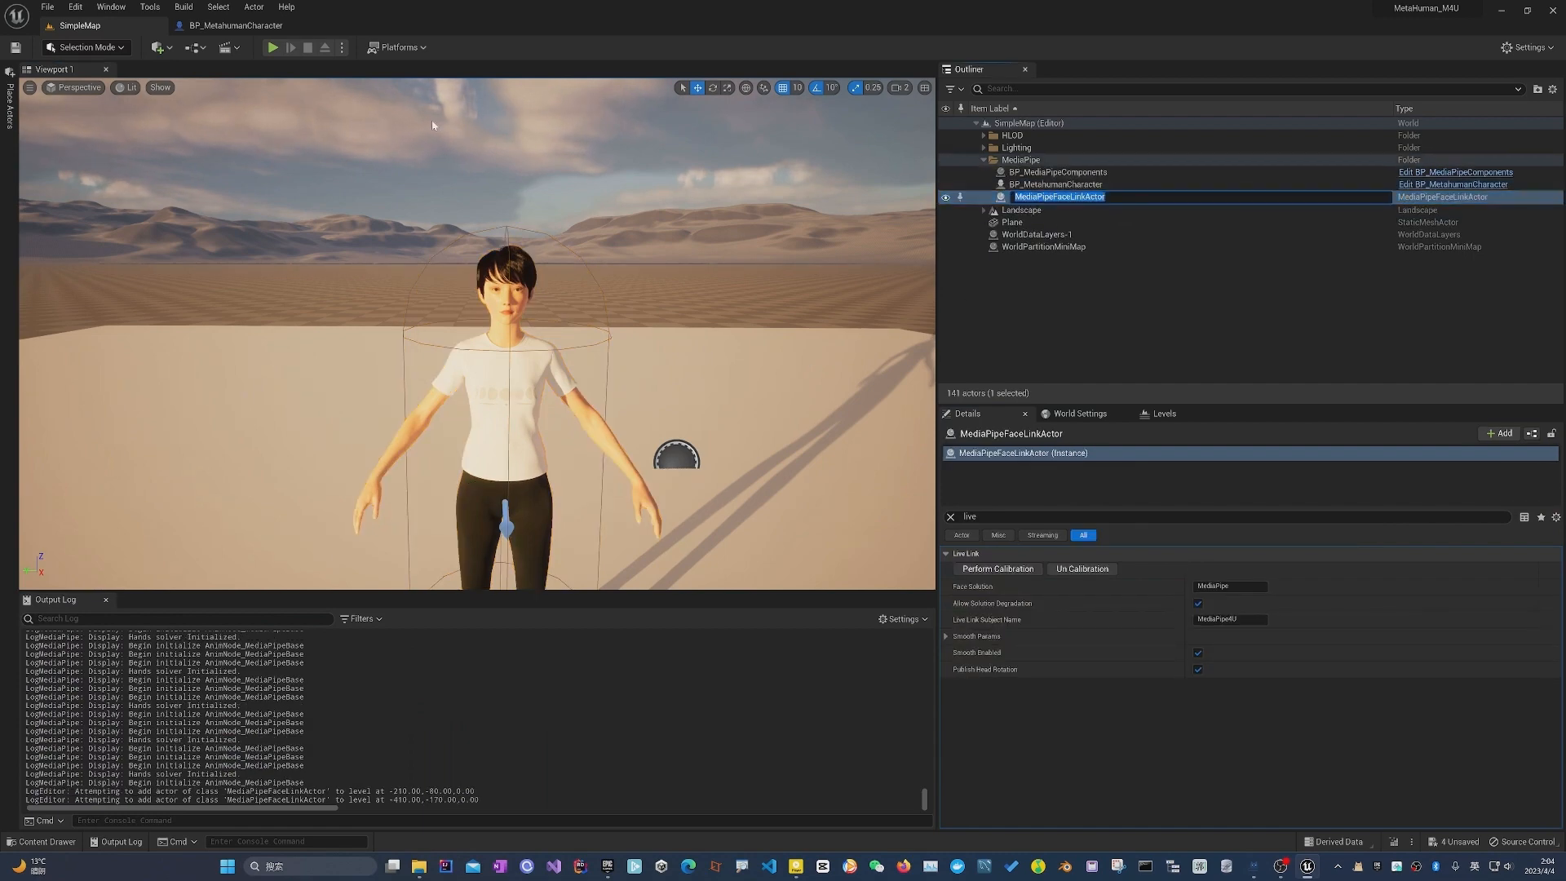
{"action": "key", "text": "ctrl+s"}
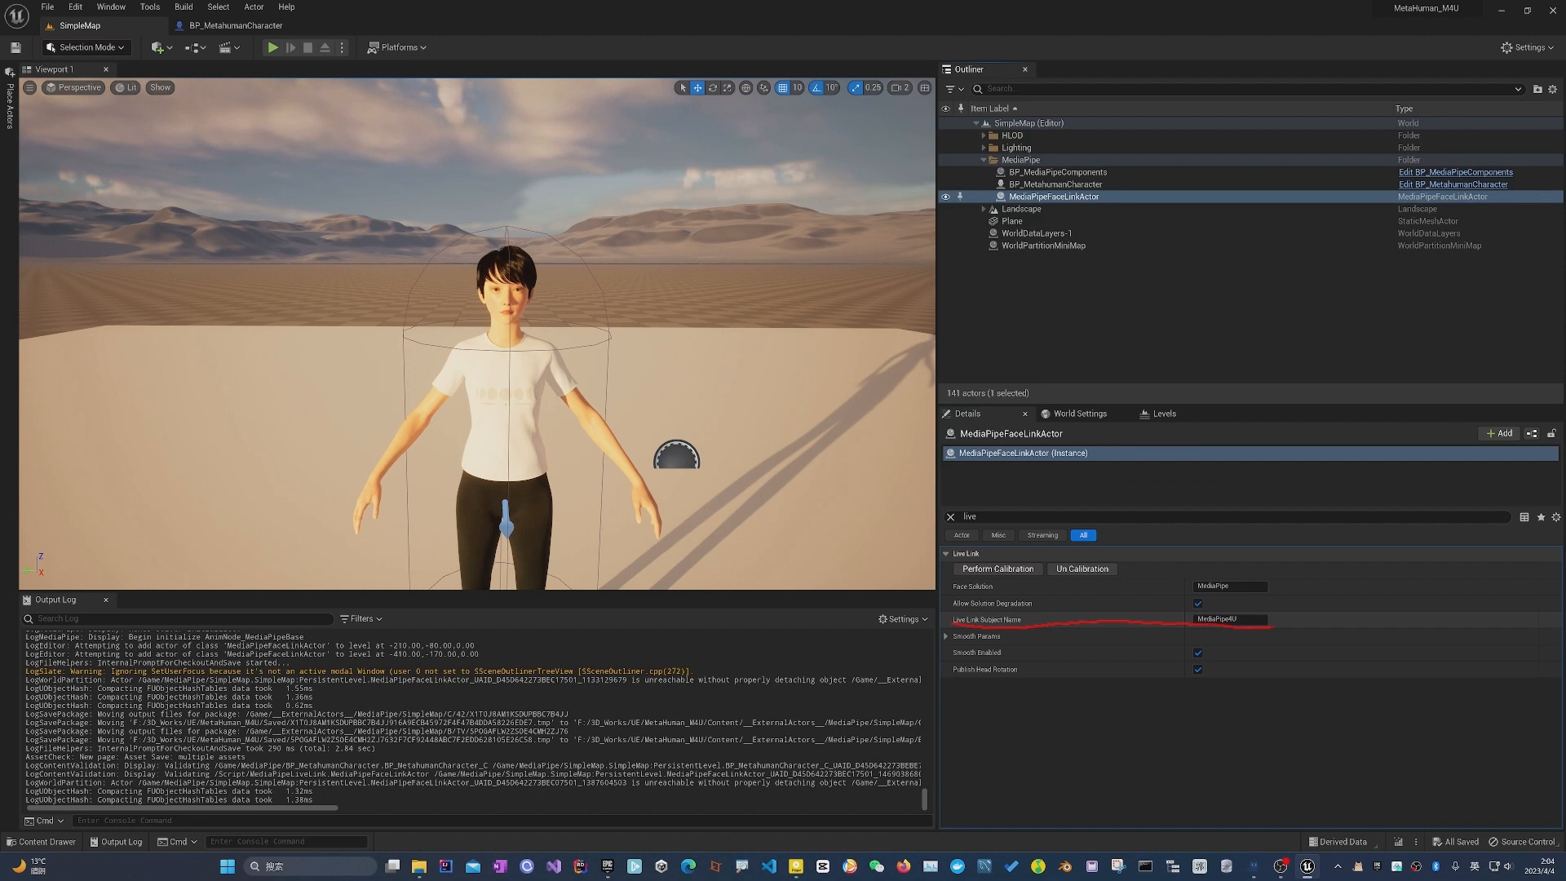
Copy the MediaPipeFaceLinkActor's Live Link subject name MediaPipe4U into BP_MetahumanCharacter's LLink Face Subj and save the level.
{"action": "left_click", "coordinate": [1248, 619]}
{"action": "key", "text": "ctrl+c"}
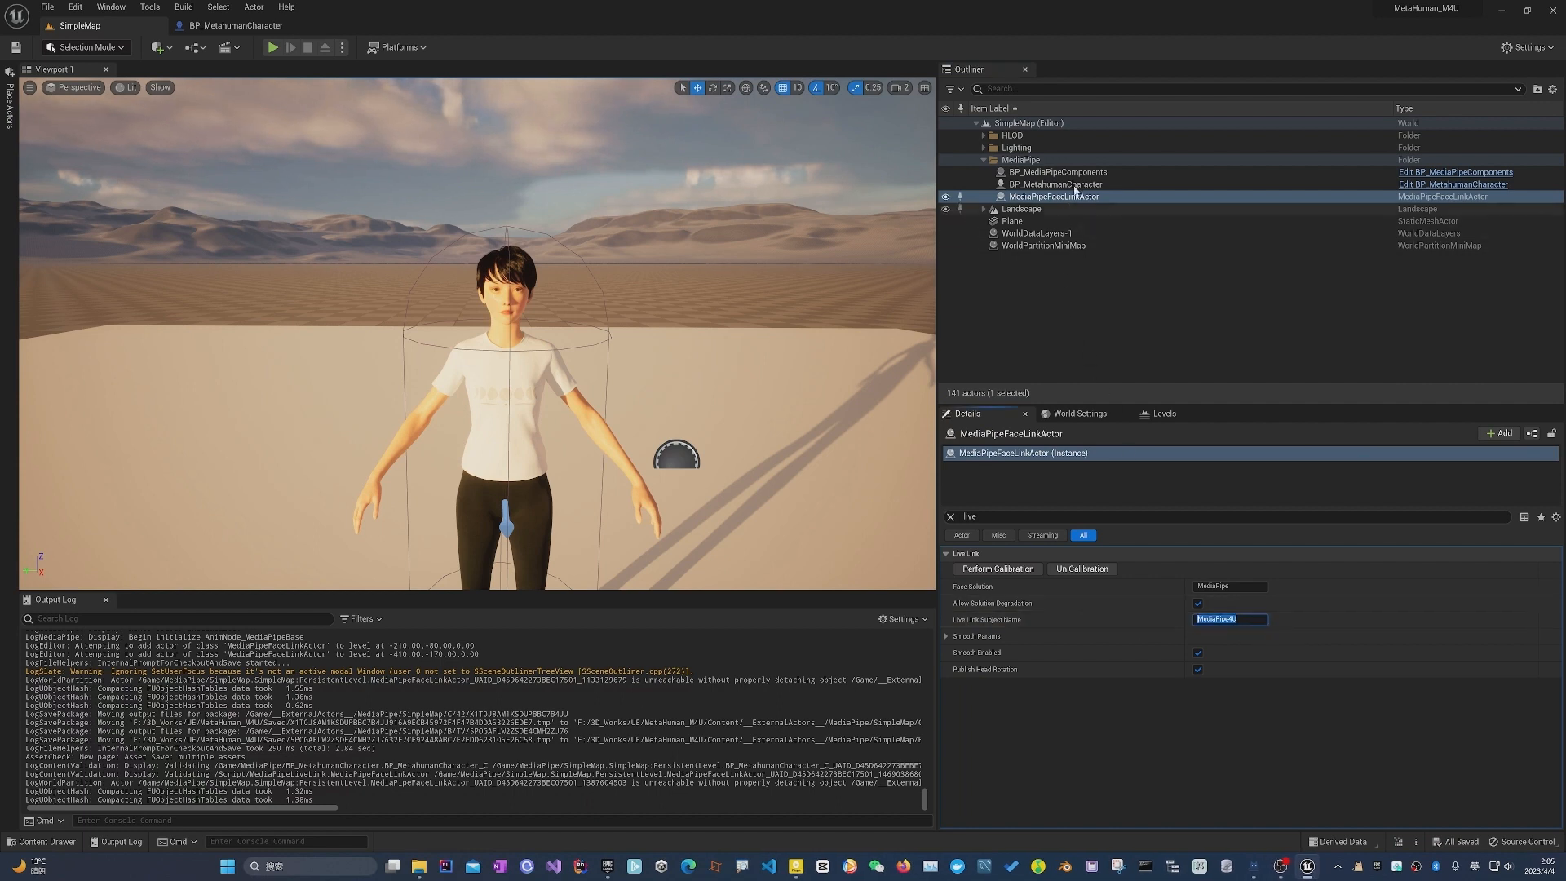
{"action": "left_click", "coordinate": [1073, 186]}
{"action": "left_click", "coordinate": [1220, 586]}
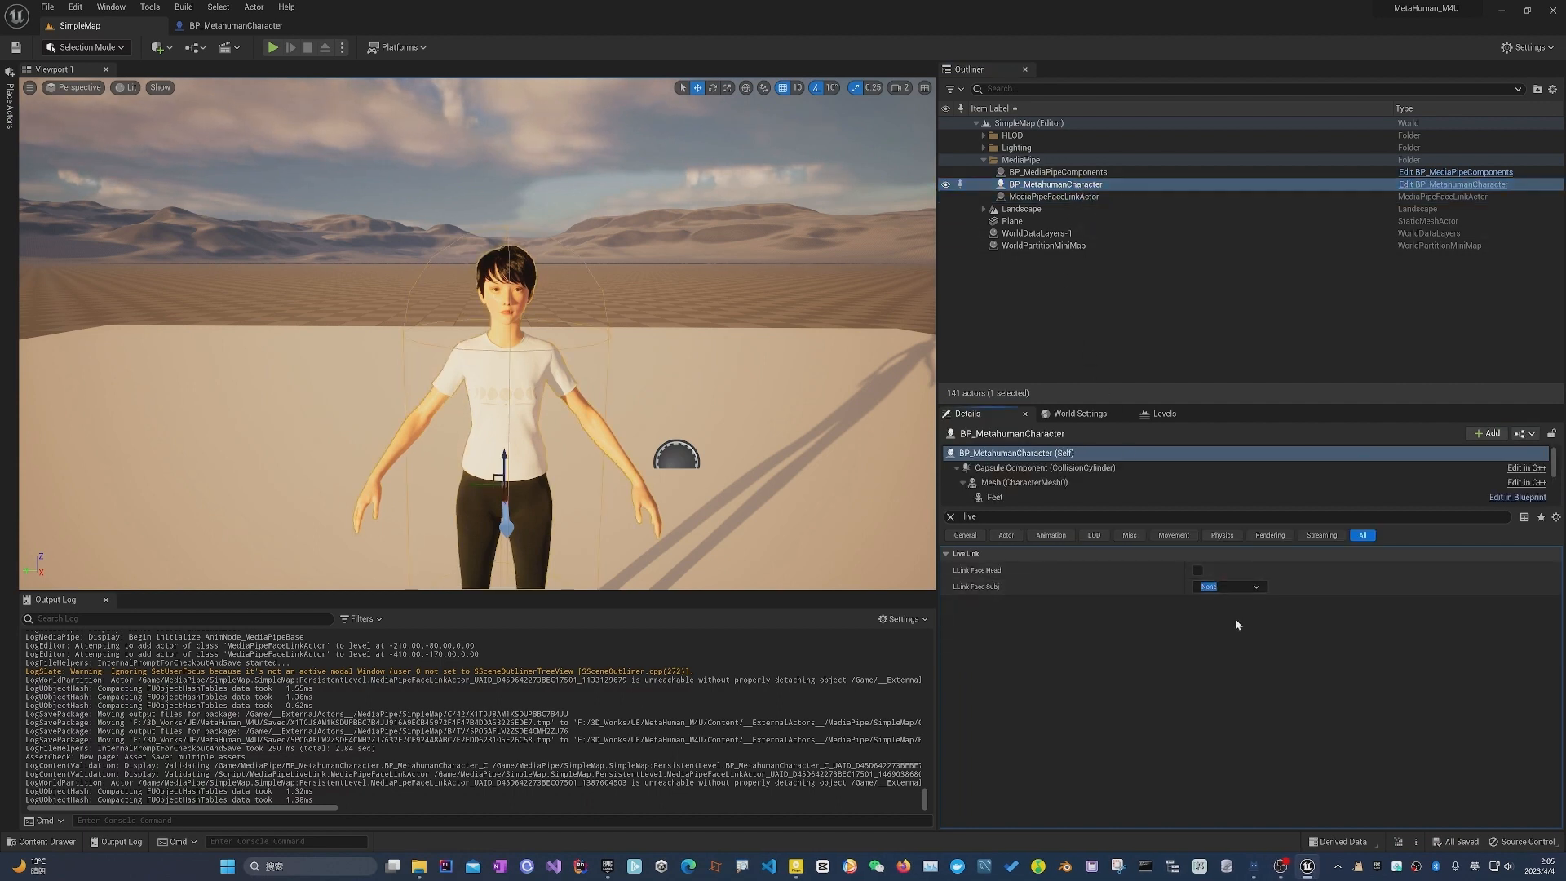
{"action": "key", "text": "ctrl+v"}
{"action": "key", "text": "ctrl+s"}
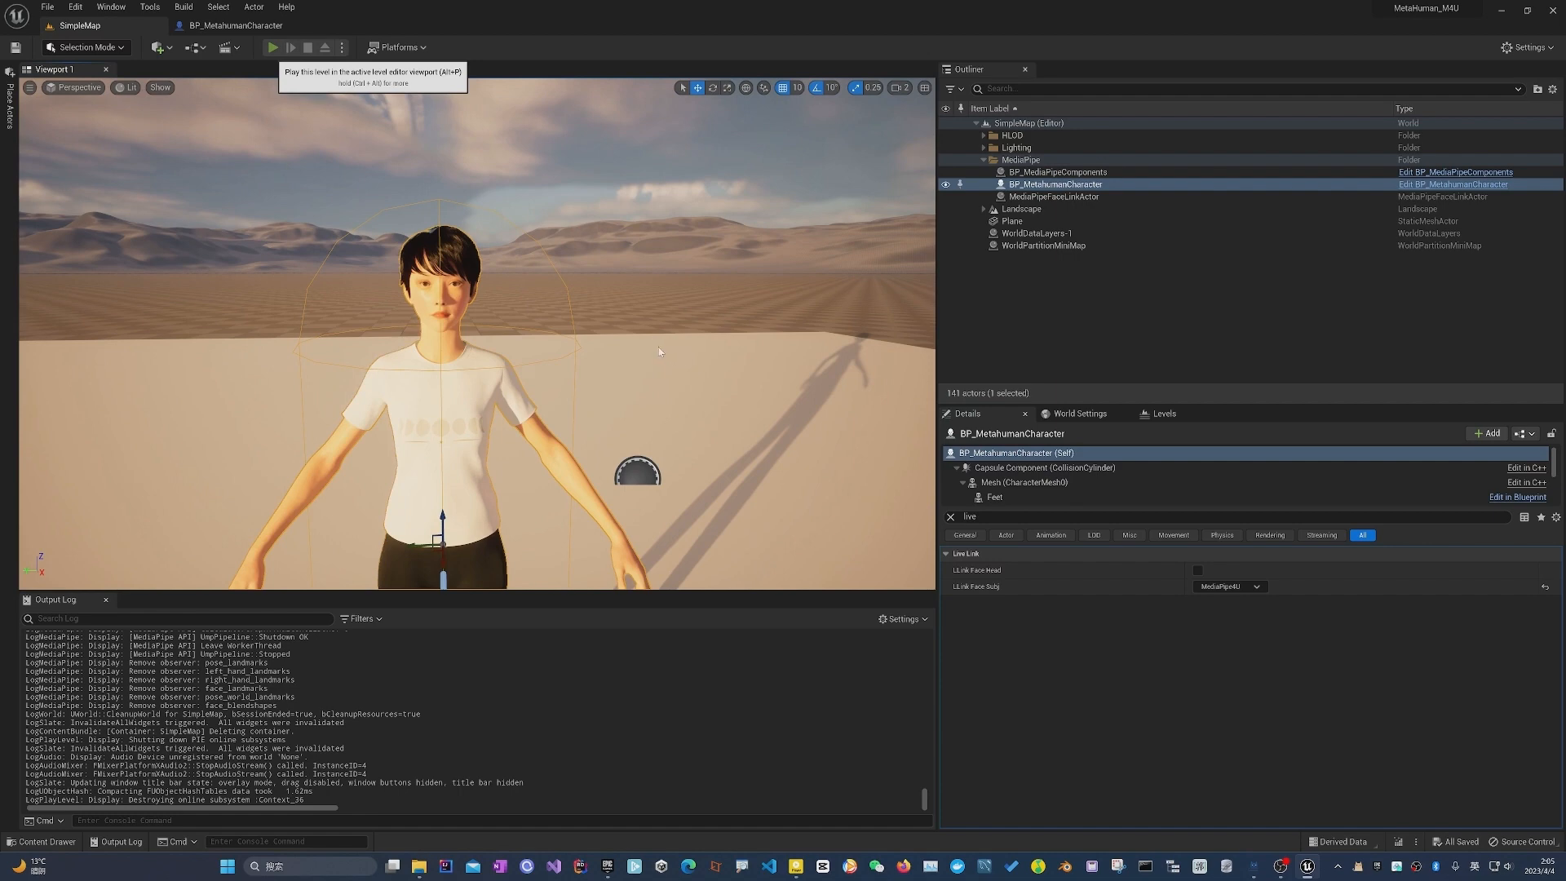
Play the level to test the face capture, stop it, and examine the MediaPipe warnings in an enlarged output log.
{"action": "key", "text": "alt+p"}
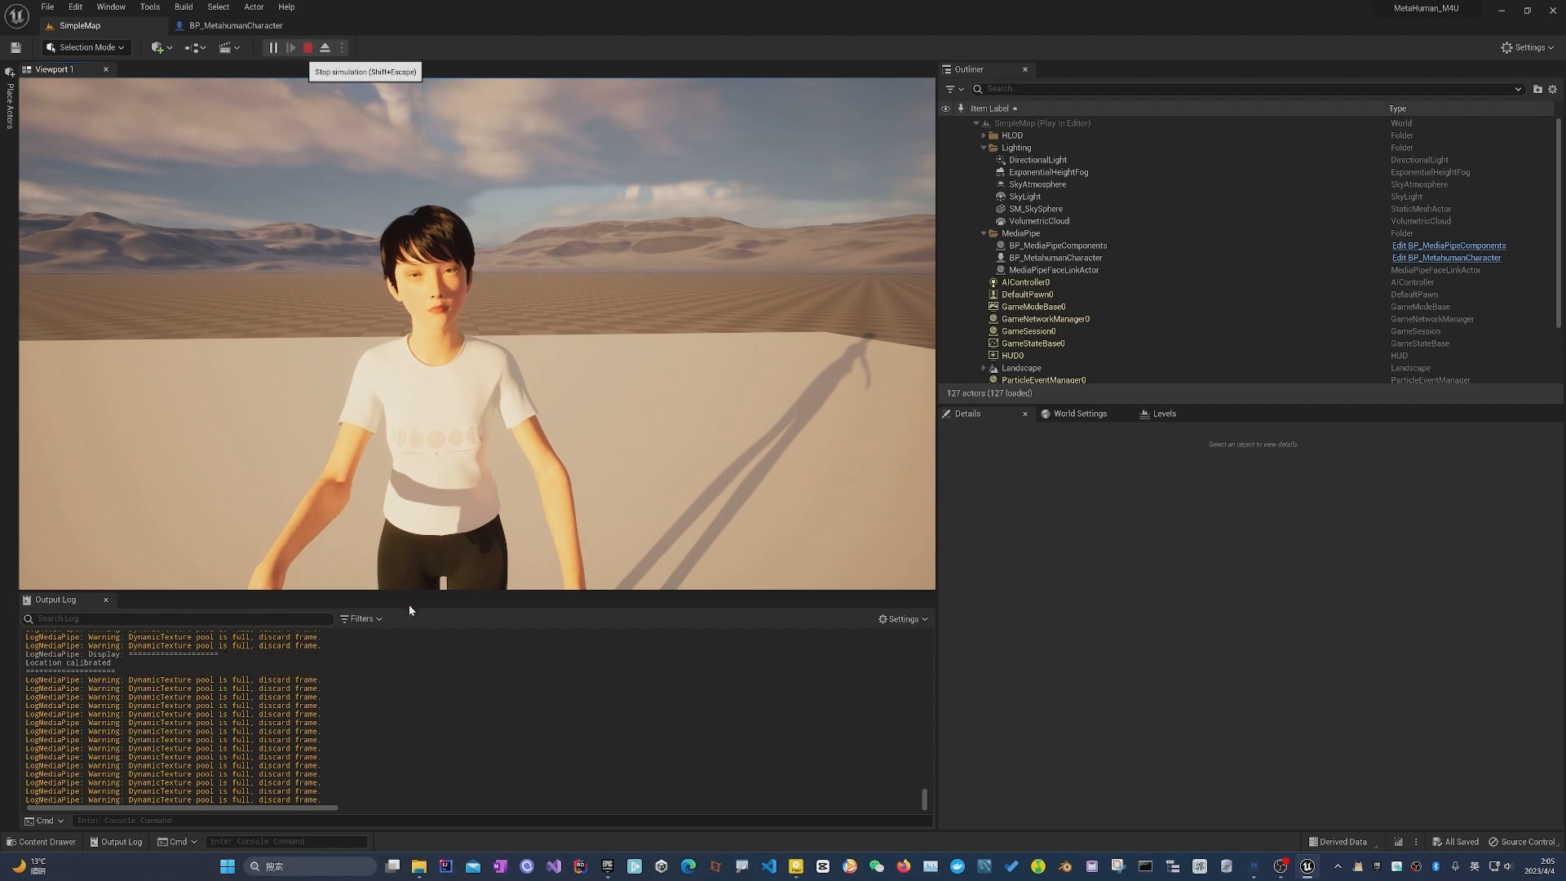
{"action": "key", "text": "shift+Escape"}
{"action": "left_click_drag", "start_coordinate": [444, 592], "coordinate": [444, 436]}
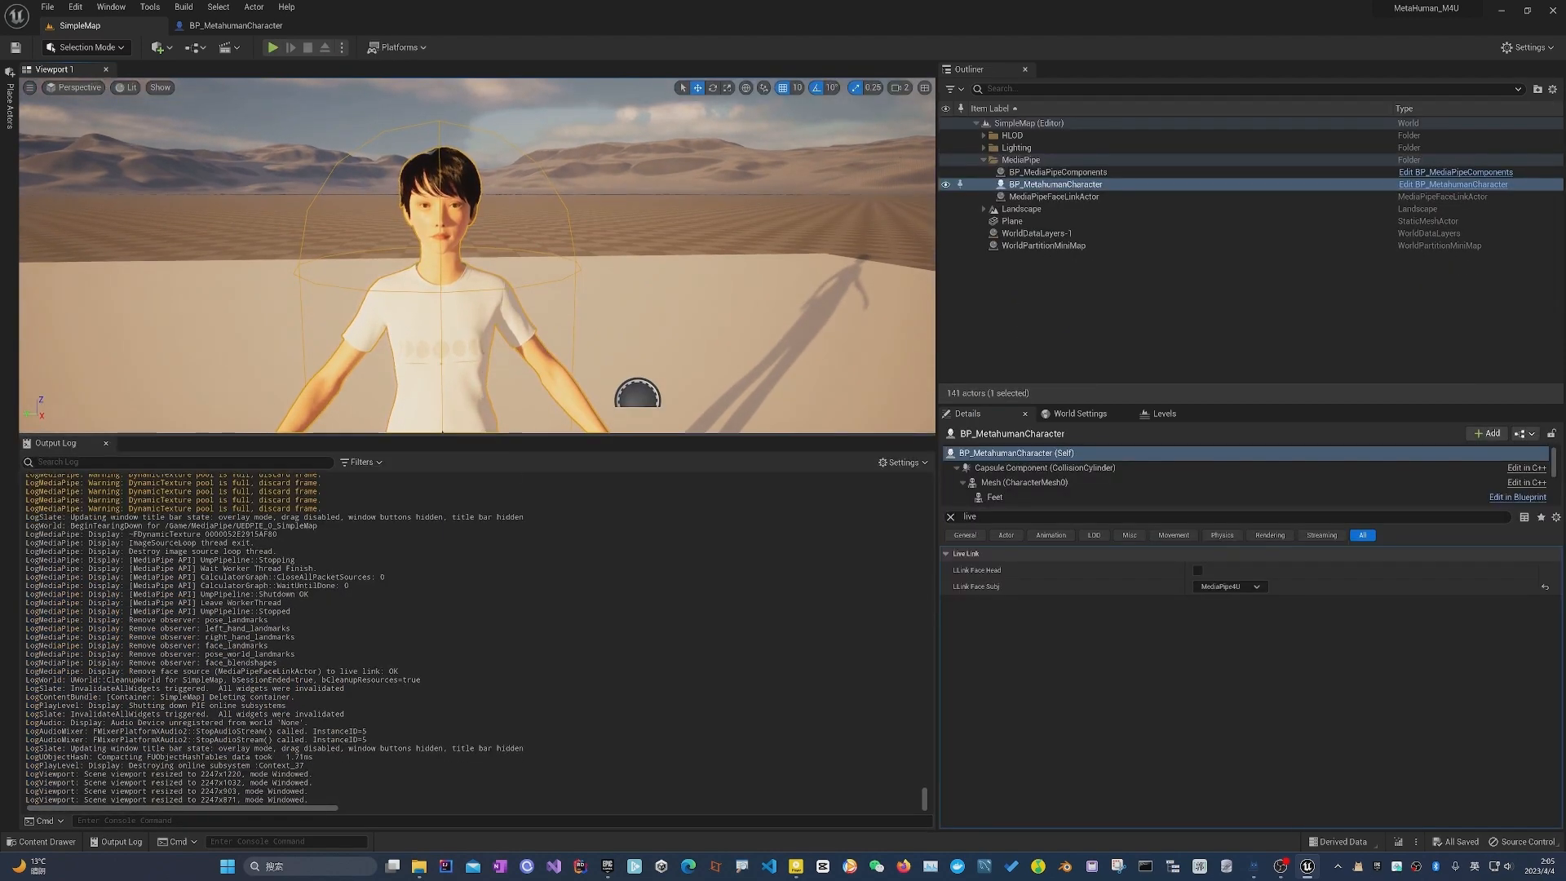
{"action": "scroll", "coordinate": [274, 636], "scroll_direction": "up", "scroll_amount": 6}
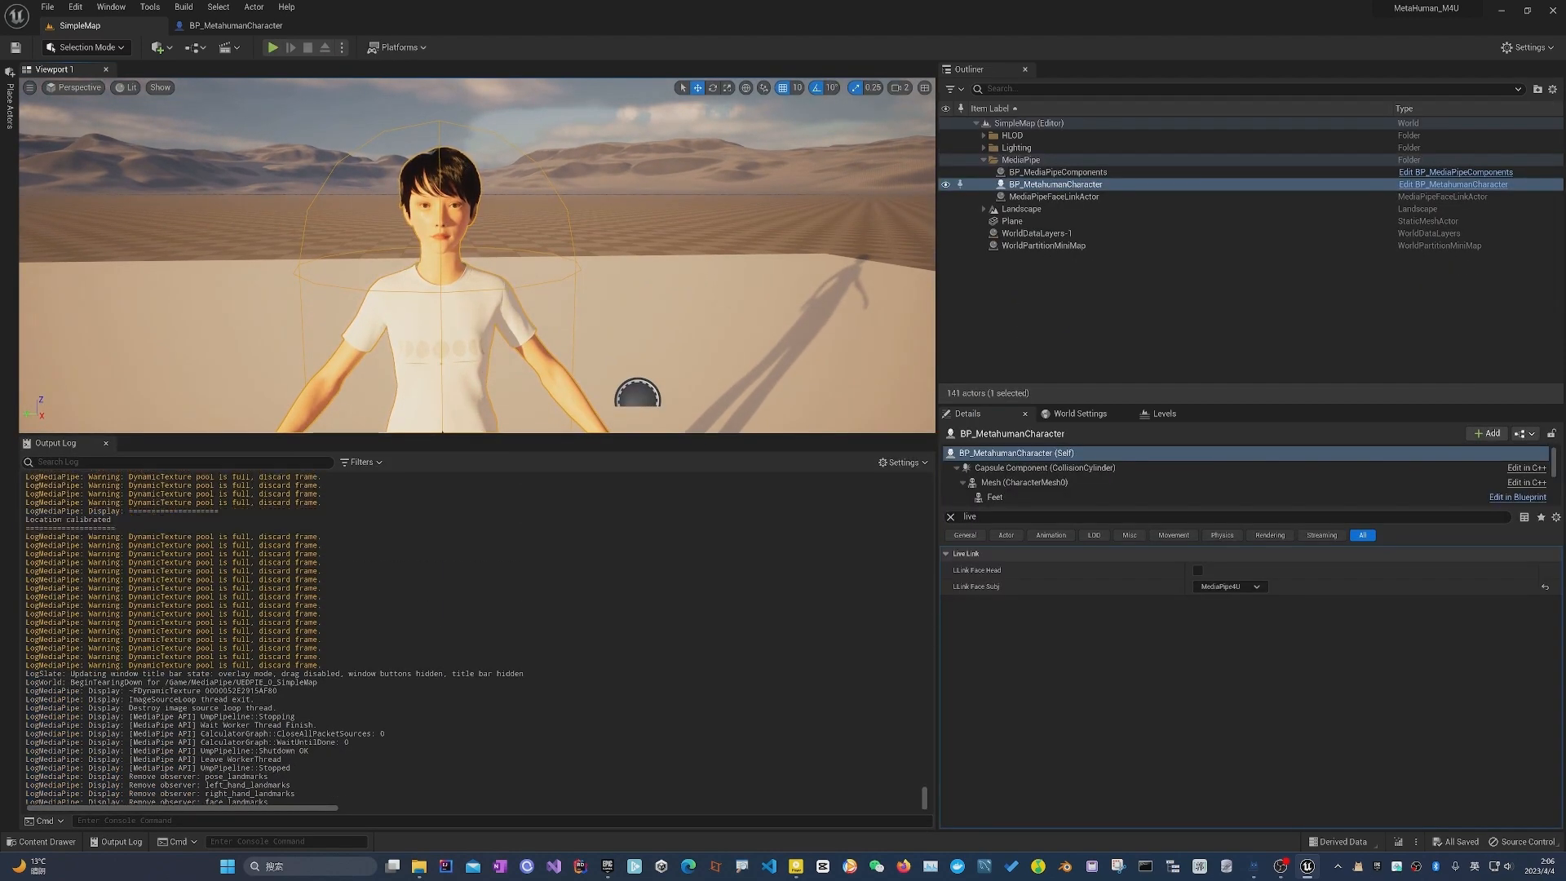
{"action": "left_click_drag", "start_coordinate": [359, 637], "coordinate": [160, 529]}
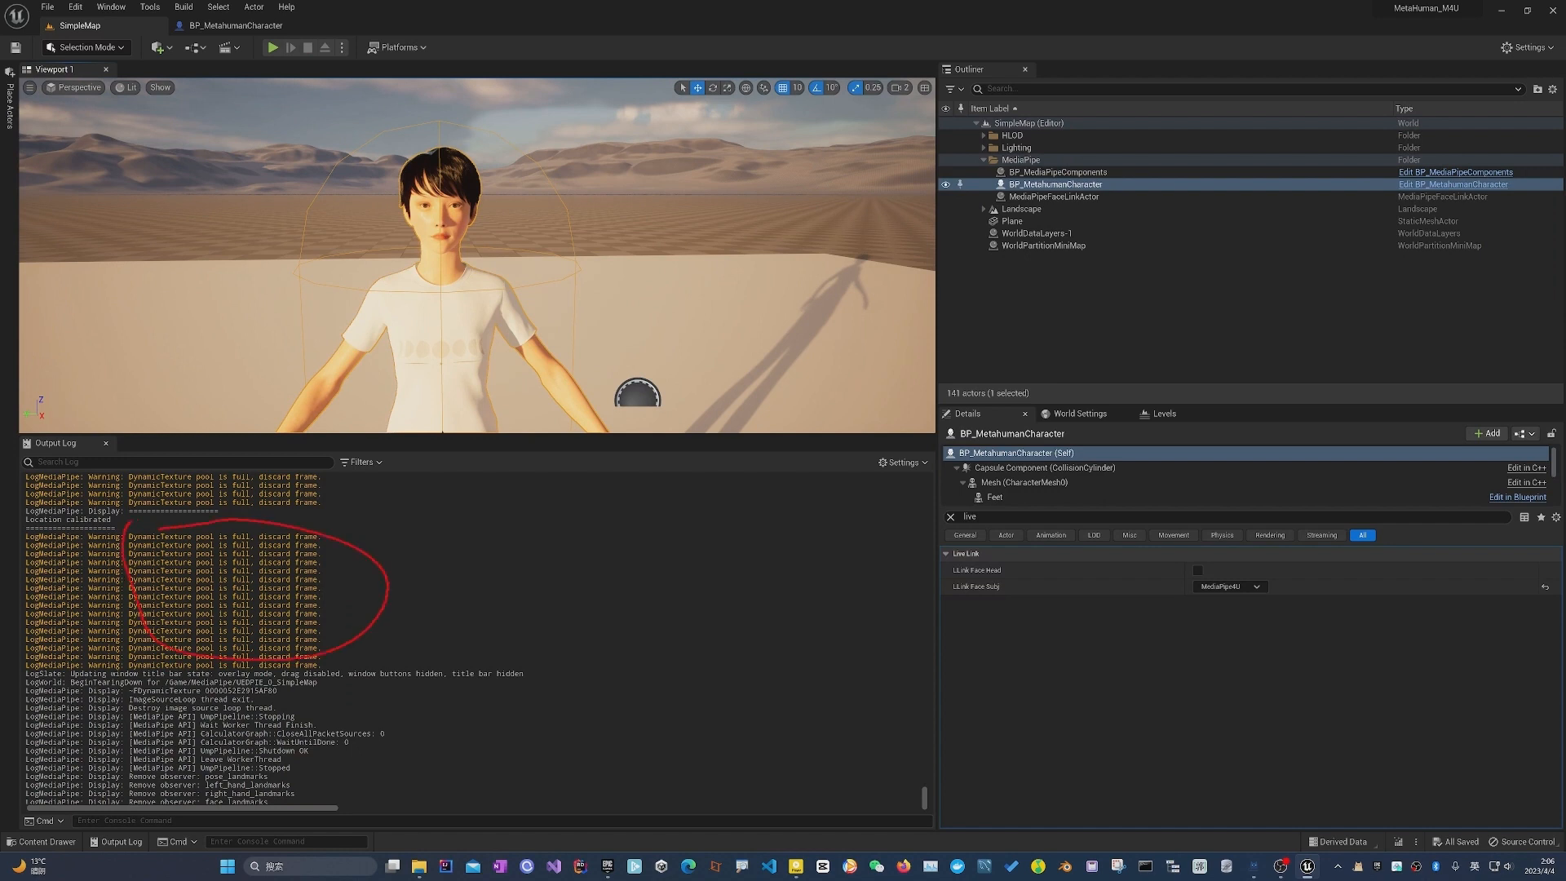
{"action": "key", "text": "Escape"}
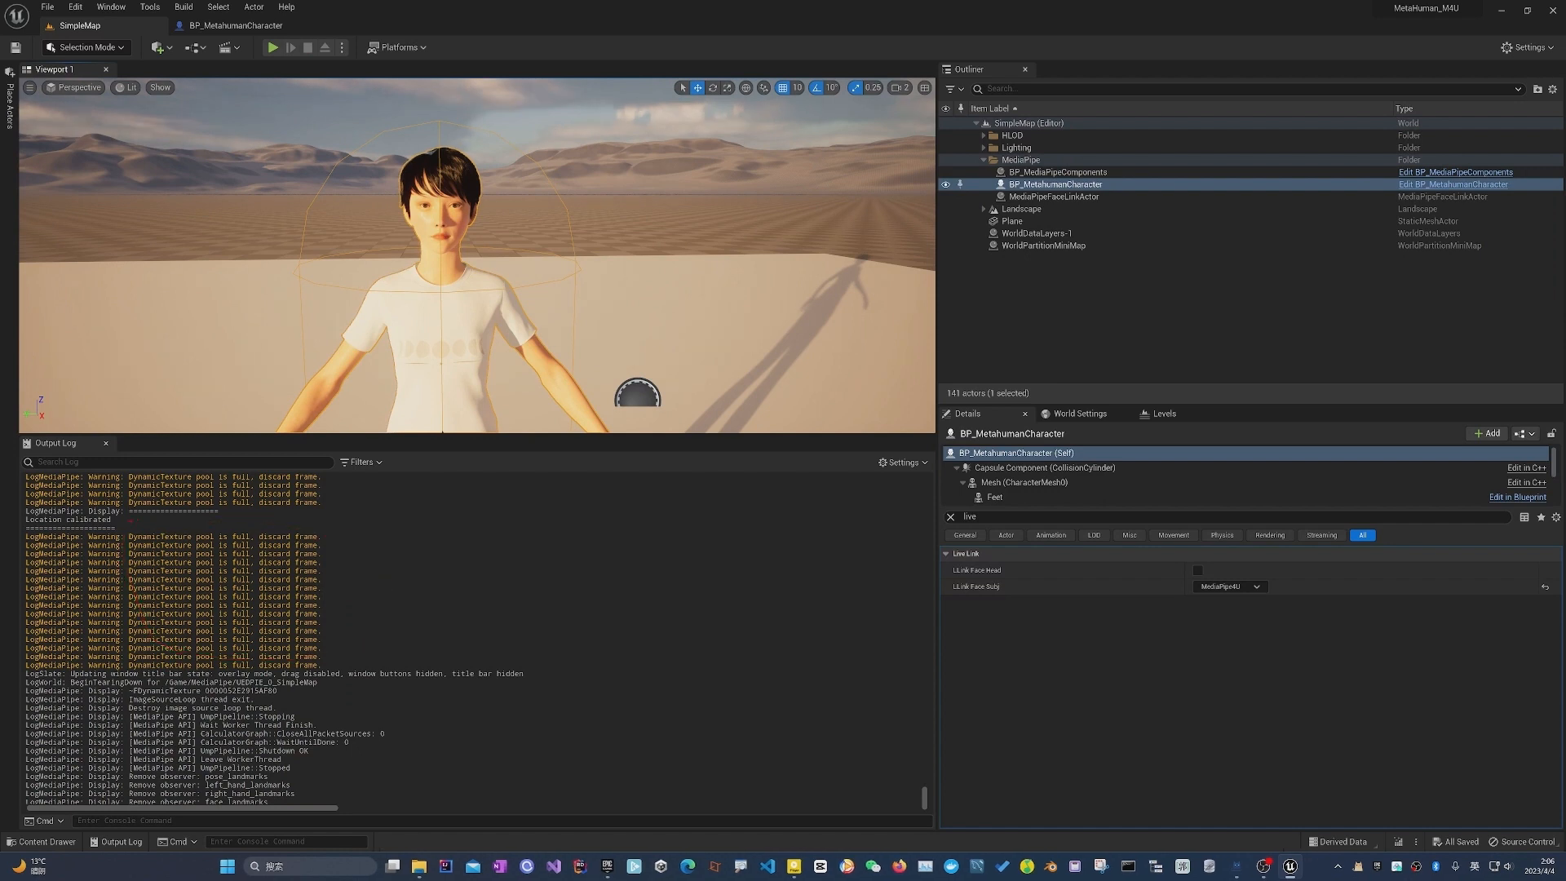
Set Video Display to Raw on the MediaPipeHolistic component of BP_MediaPipeComponents.
{"action": "left_click", "coordinate": [1070, 196]}
{"action": "left_click", "coordinate": [1078, 173]}
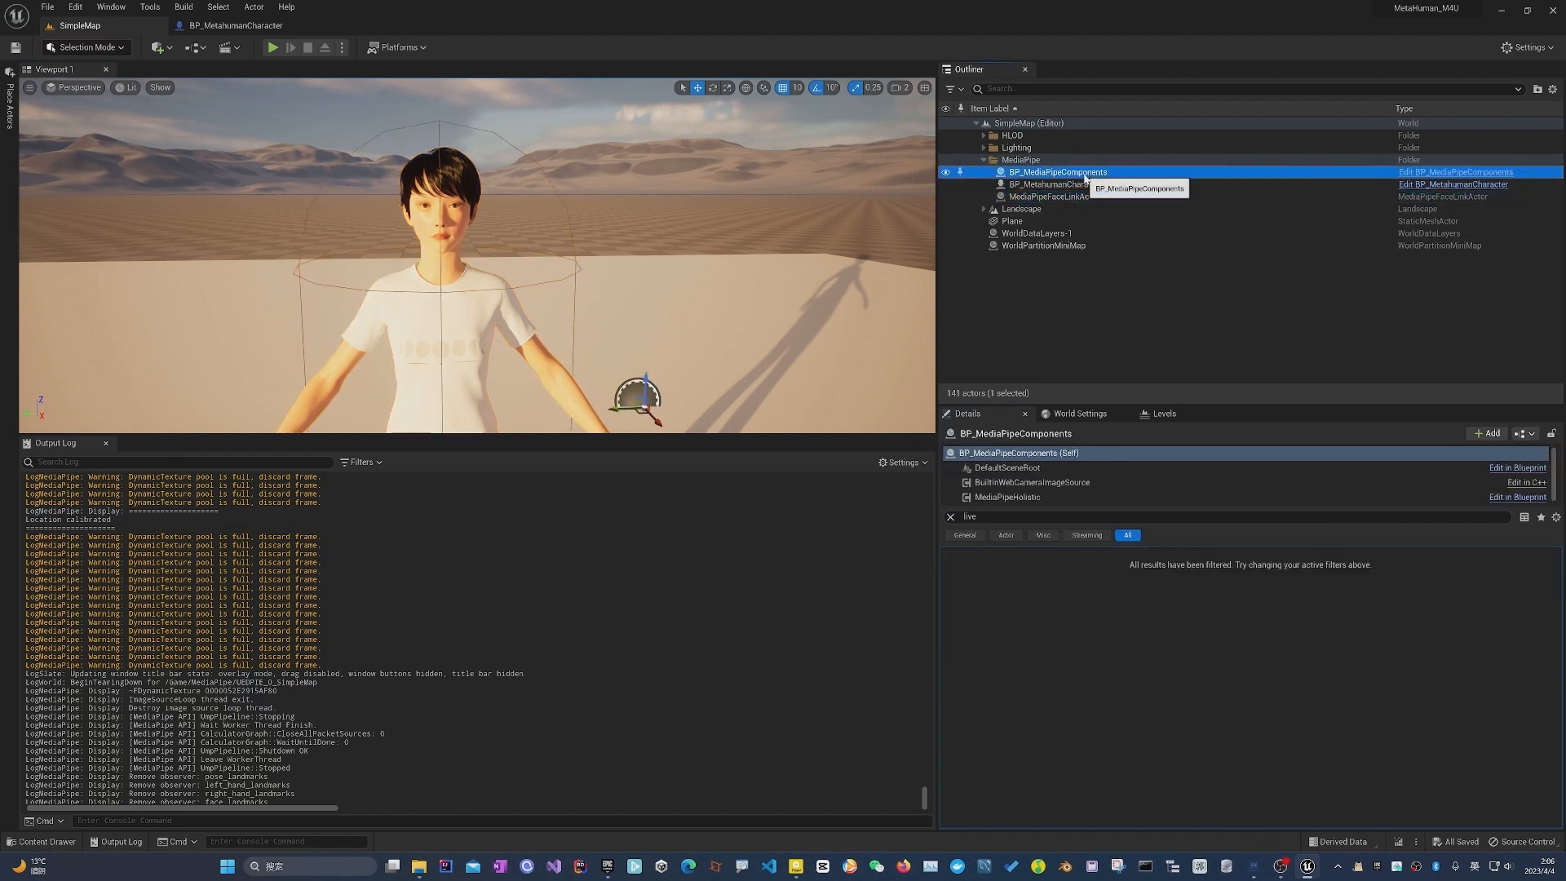
{"action": "left_click", "coordinate": [1032, 482]}
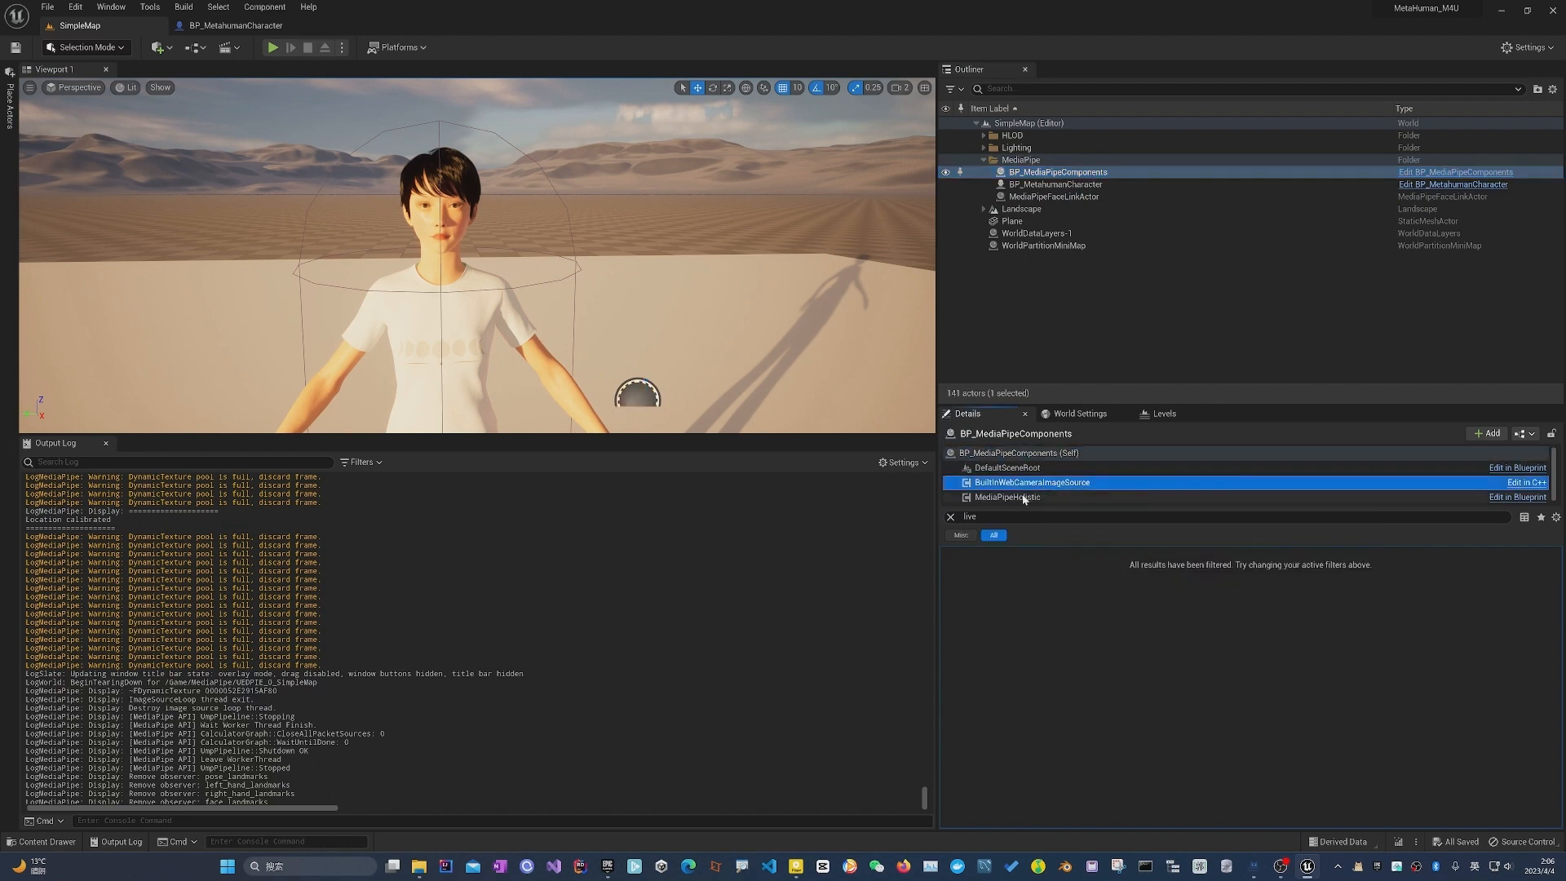
{"action": "left_click", "coordinate": [1007, 497]}
{"action": "left_click", "coordinate": [950, 517]}
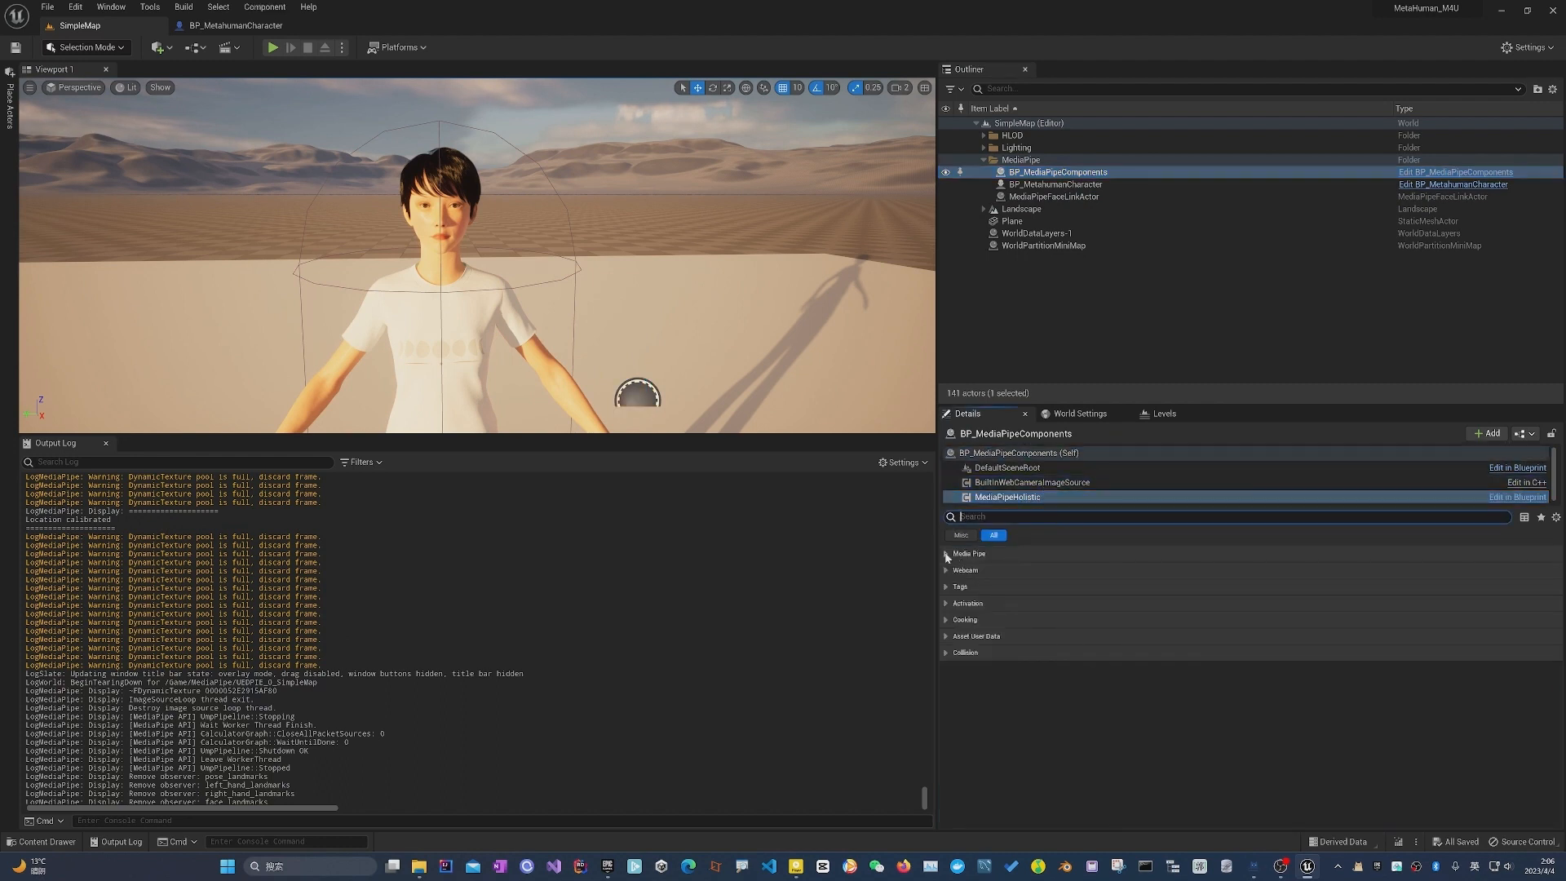
{"action": "left_click", "coordinate": [947, 554]}
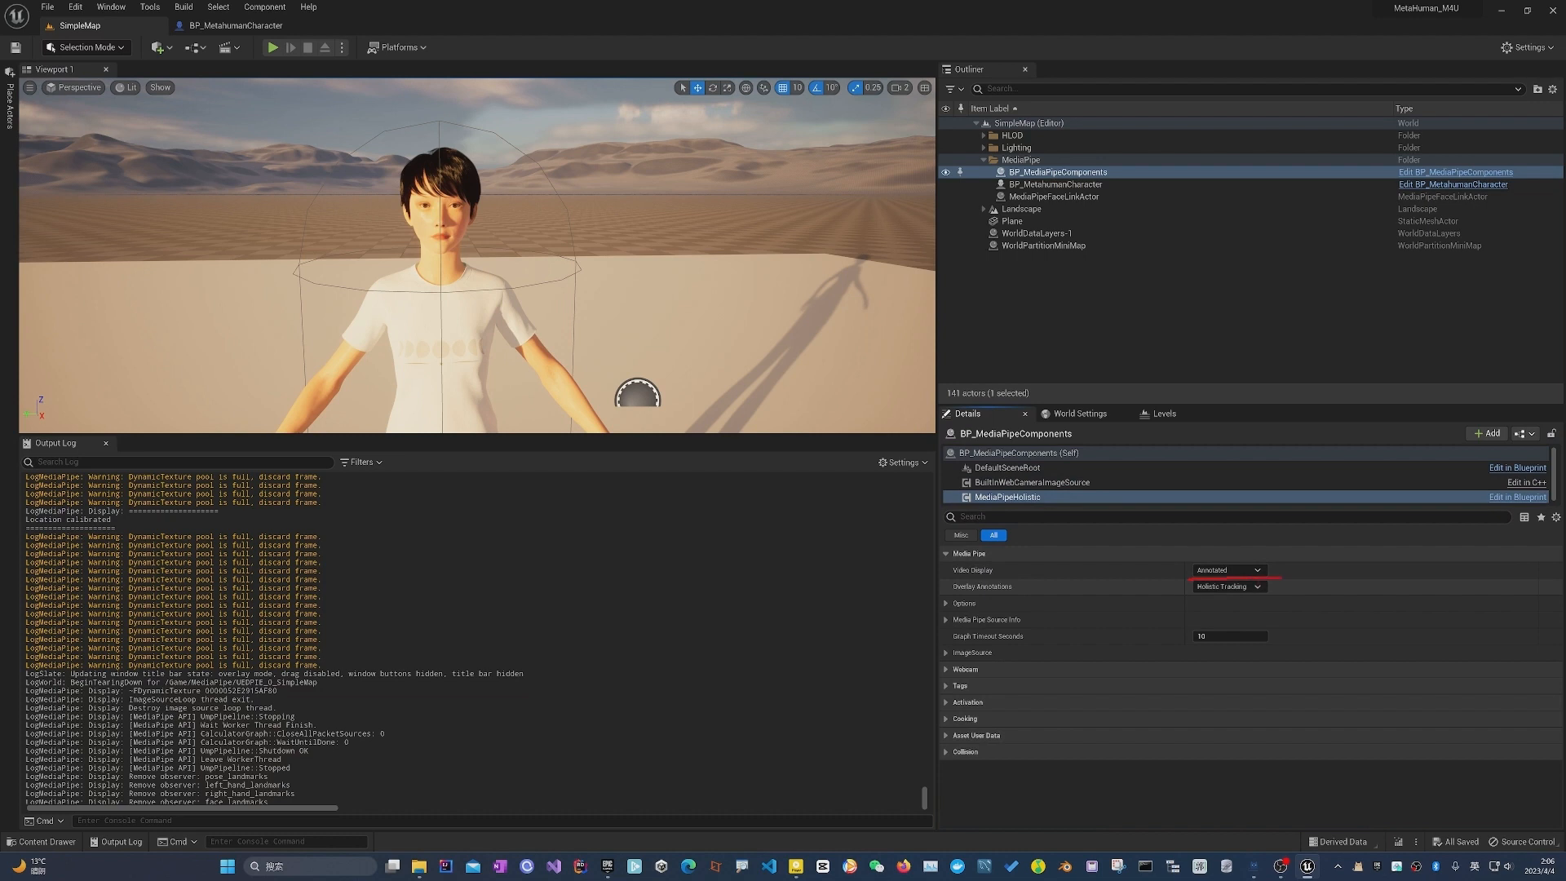
{"action": "left_click", "coordinate": [1227, 570]}
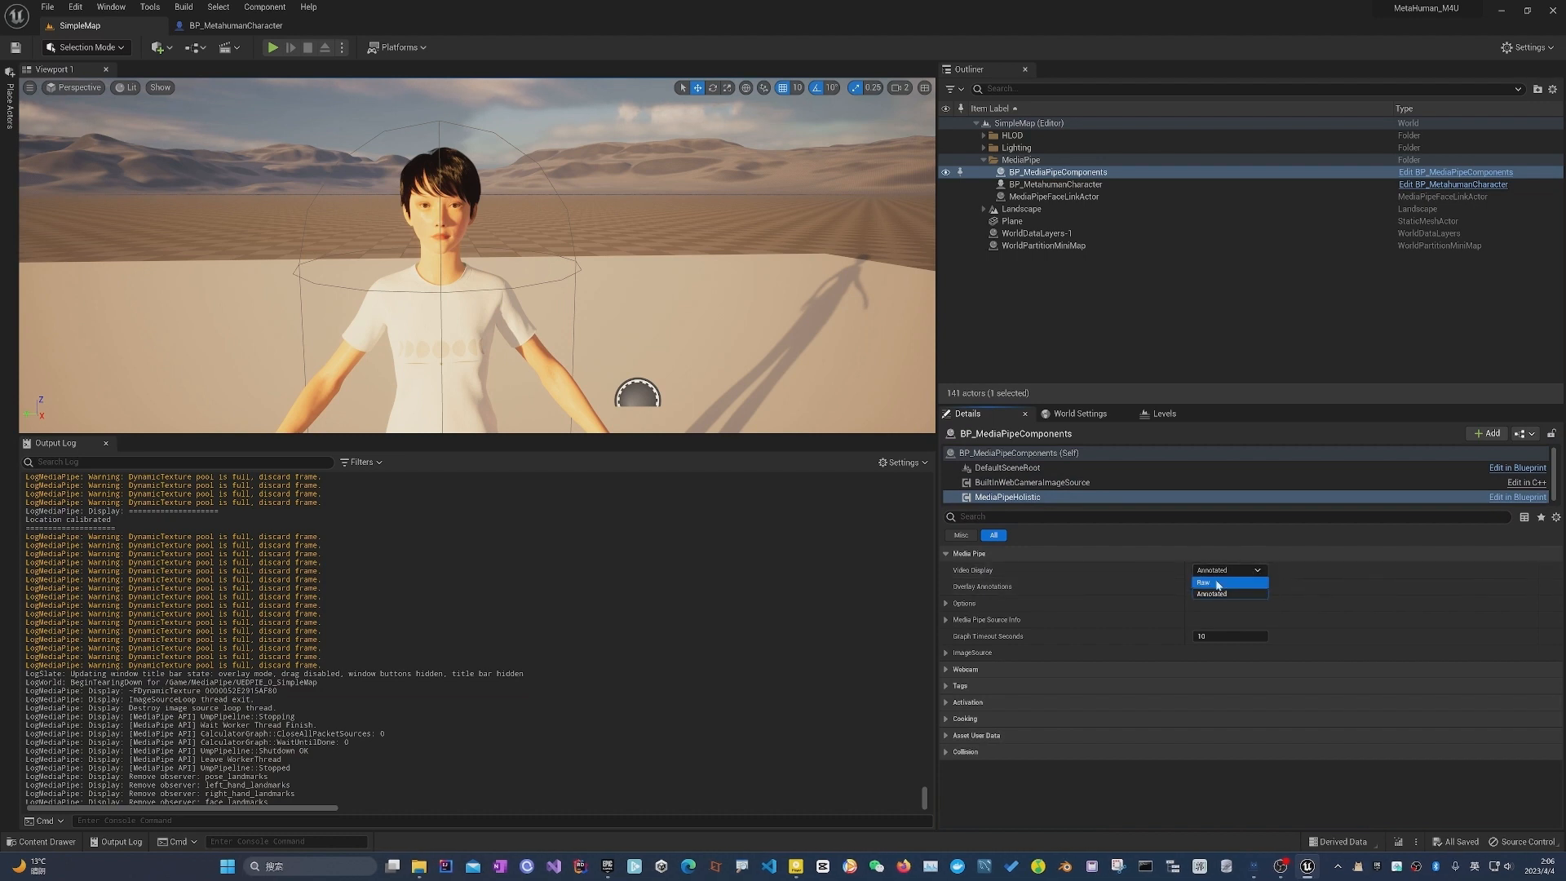
{"action": "left_click", "coordinate": [1215, 583]}
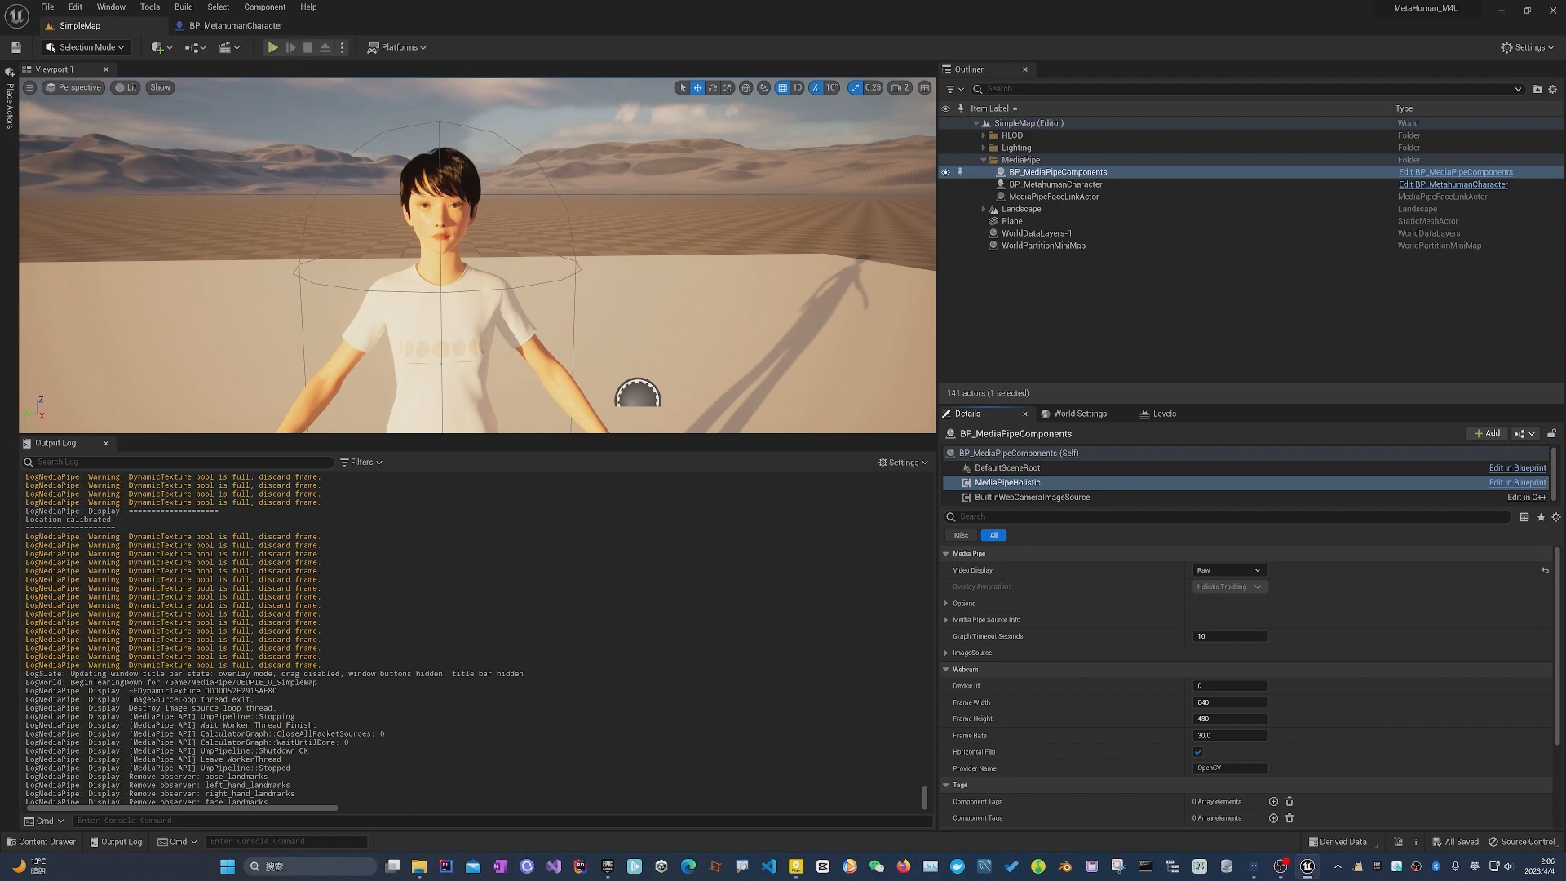
Clear the output log and play the level again.
{"action": "right_click", "coordinate": [430, 517]}
{"action": "left_click", "coordinate": [461, 528]}
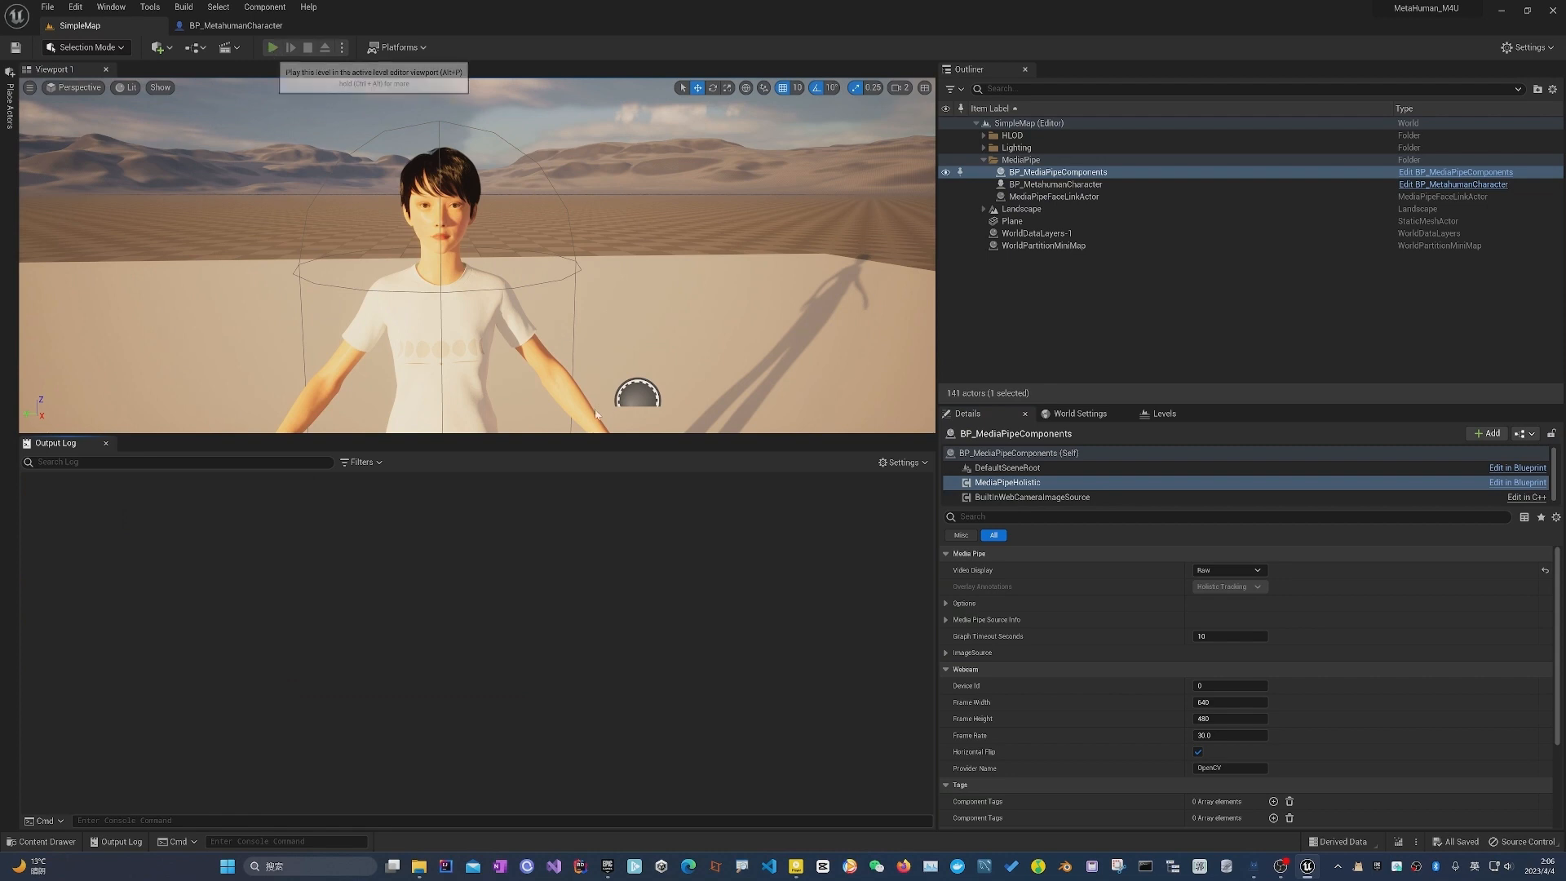
{"action": "key", "text": "alt+p"}
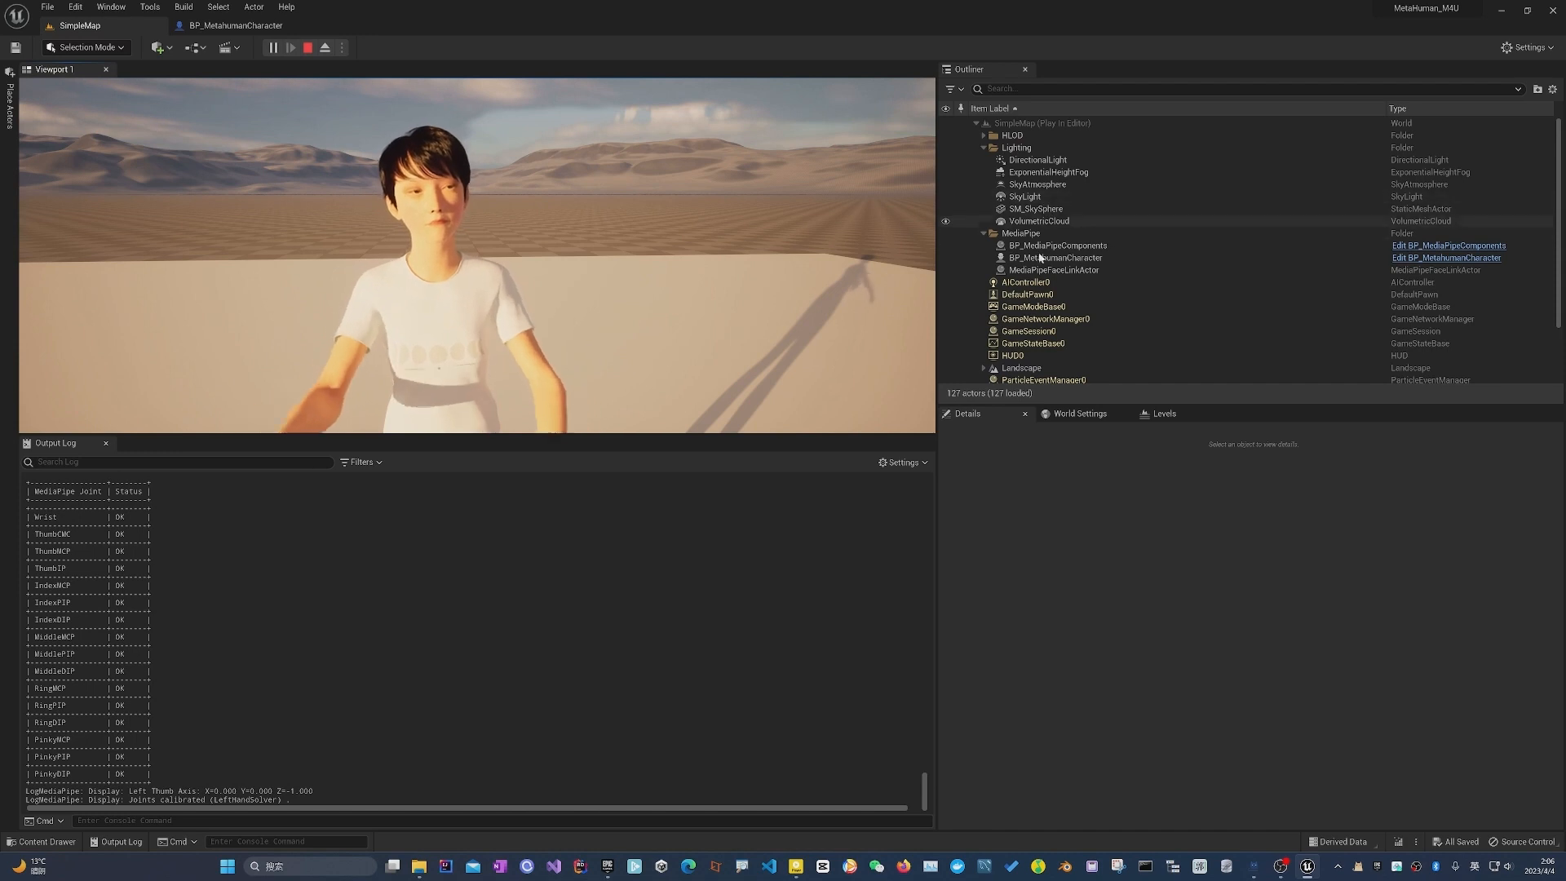
Perform face calibration on the MediaPipeFaceLinkActor in the running level.
{"action": "scroll", "coordinate": [1069, 277], "scroll_direction": "down", "scroll_amount": 1}
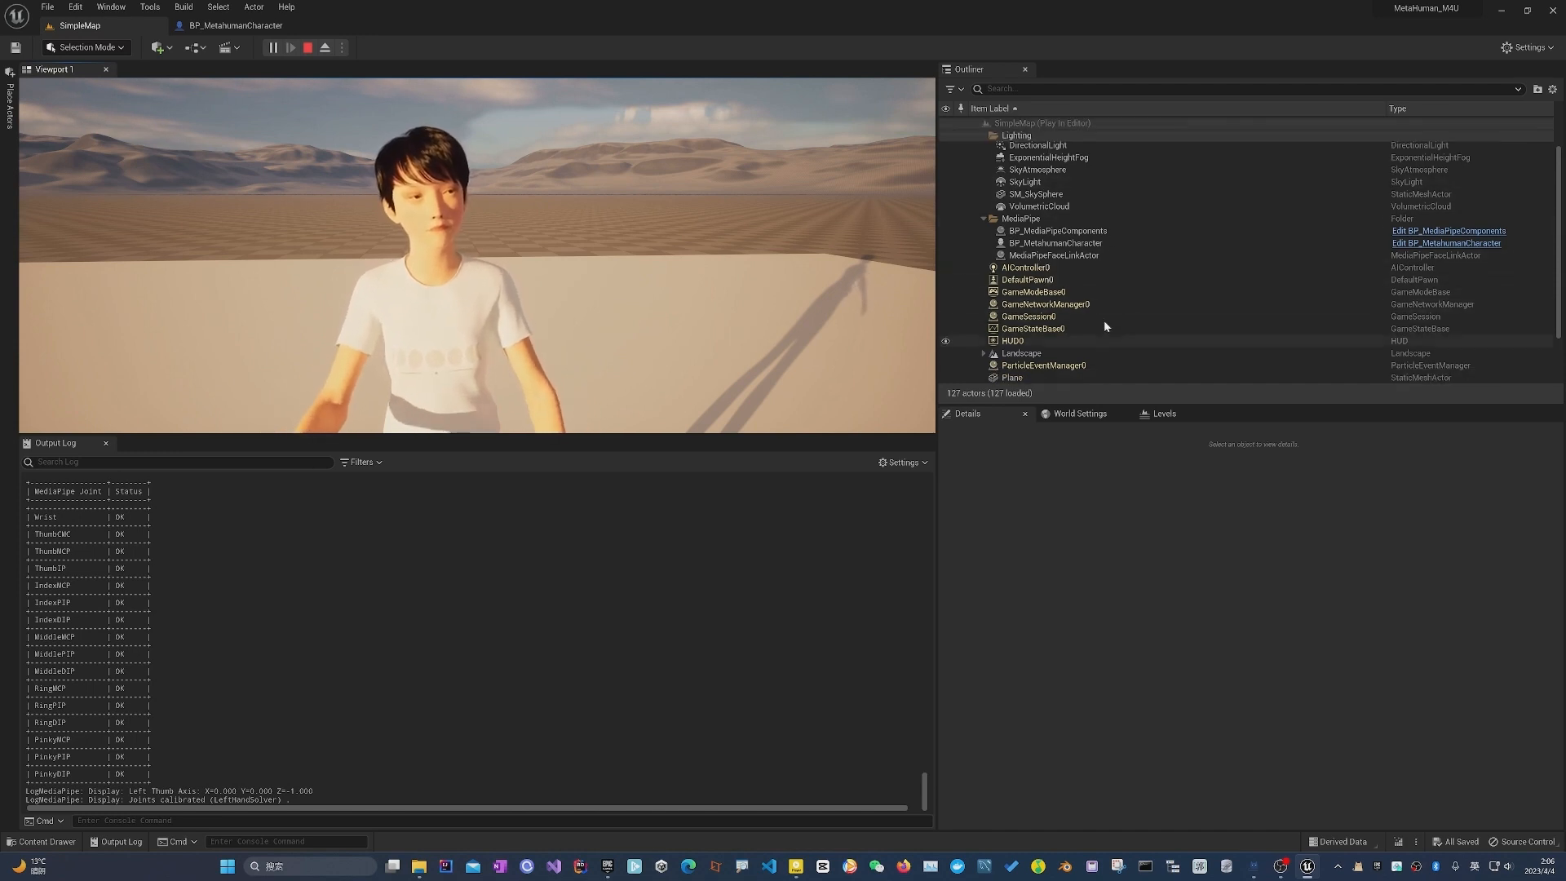
{"action": "left_click", "coordinate": [1075, 255]}
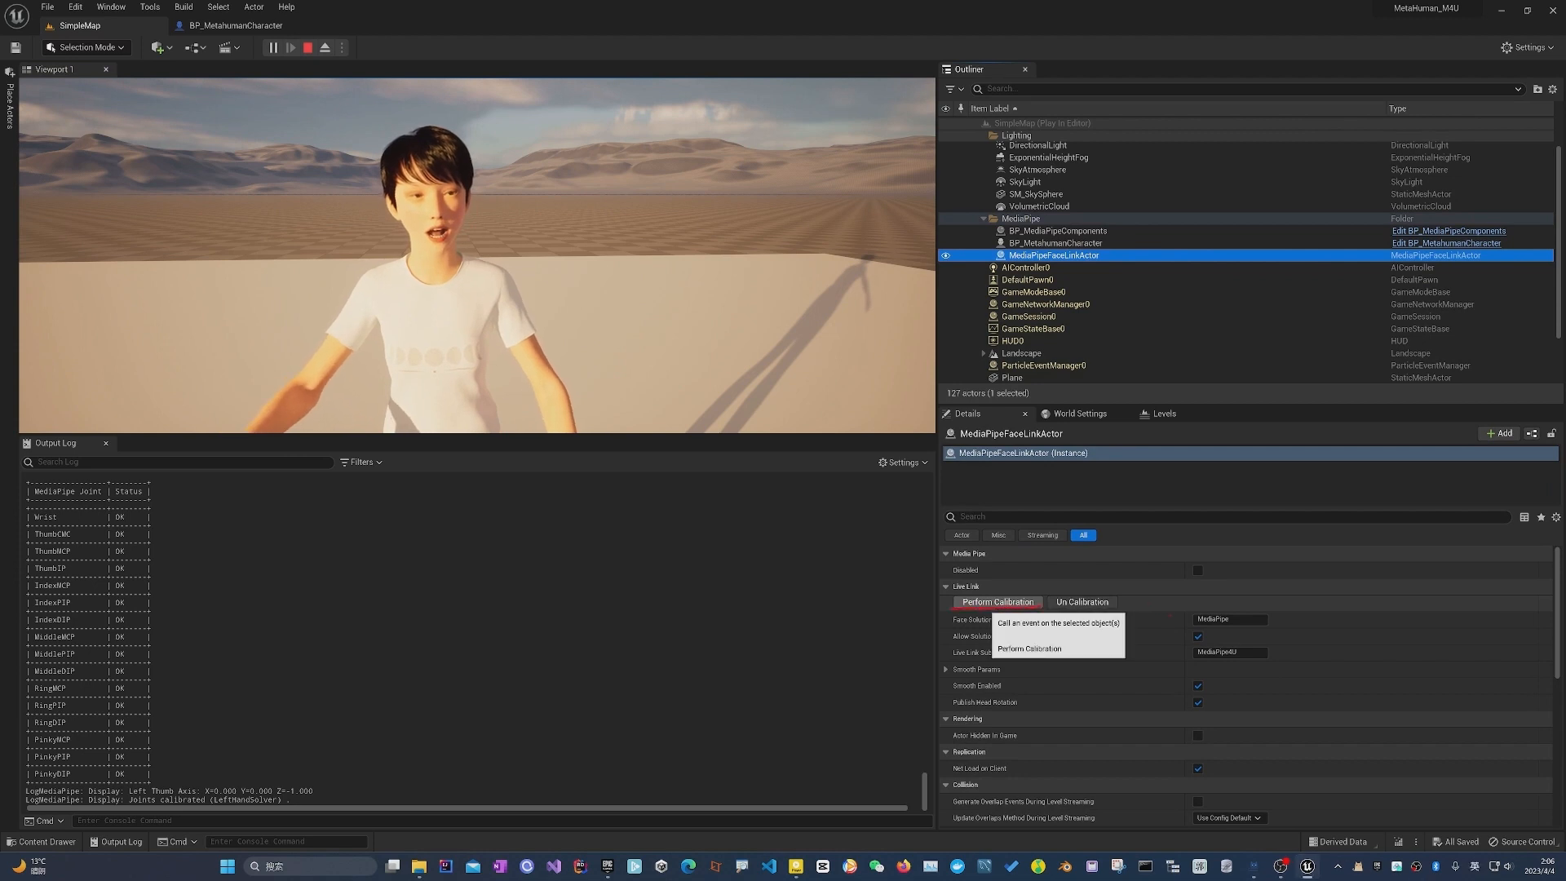
{"action": "left_click", "coordinate": [991, 603]}
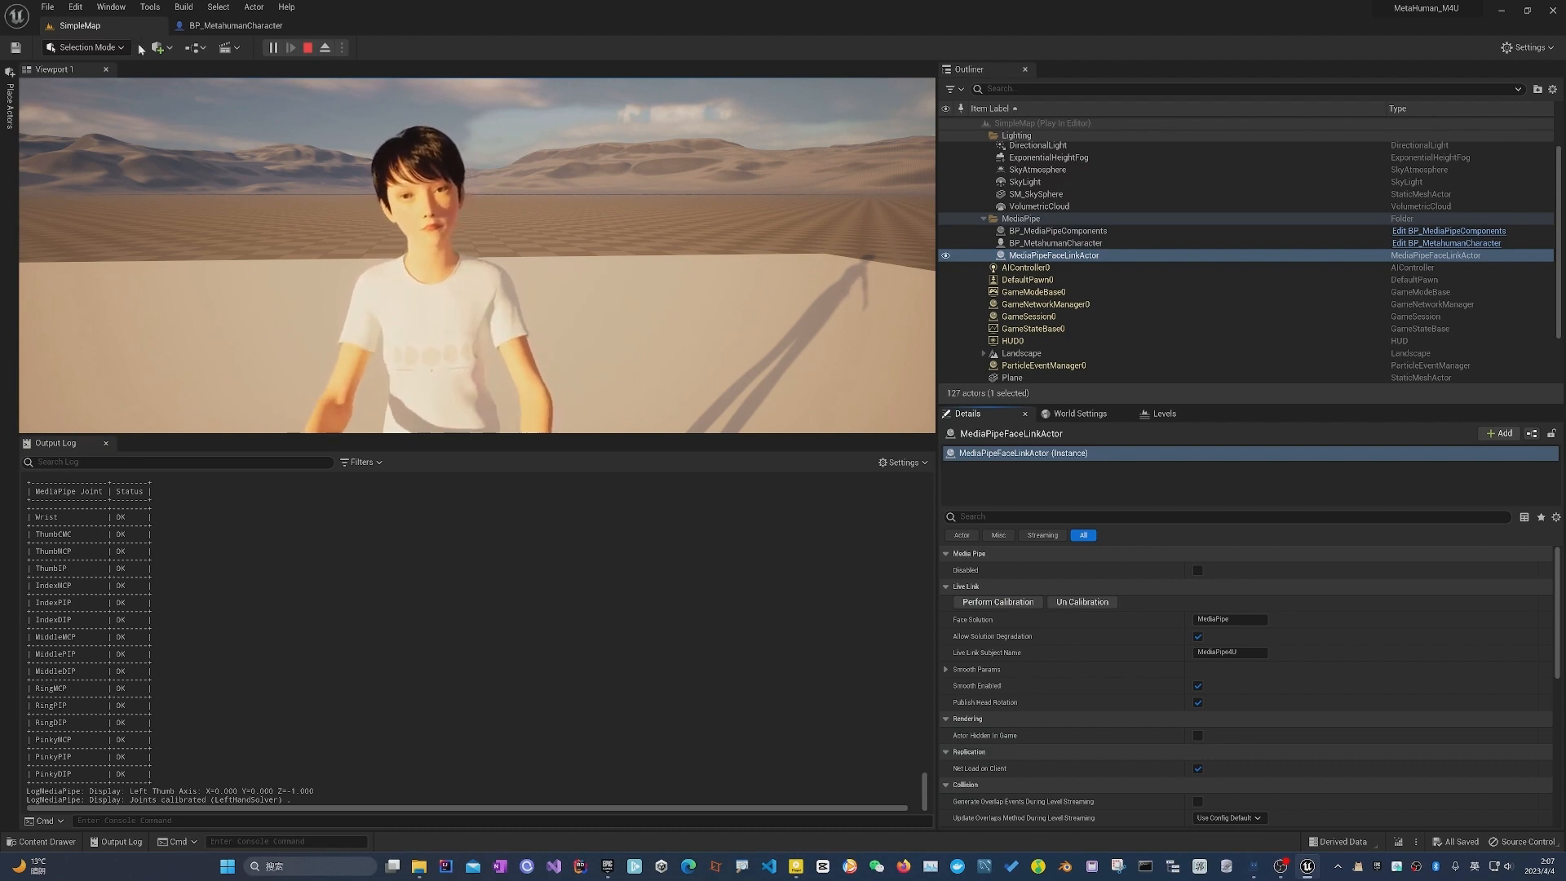
Check the MediaPipe4U source and subject in the Live Link window, close it, and stop the play session.
{"action": "left_click", "coordinate": [111, 6]}
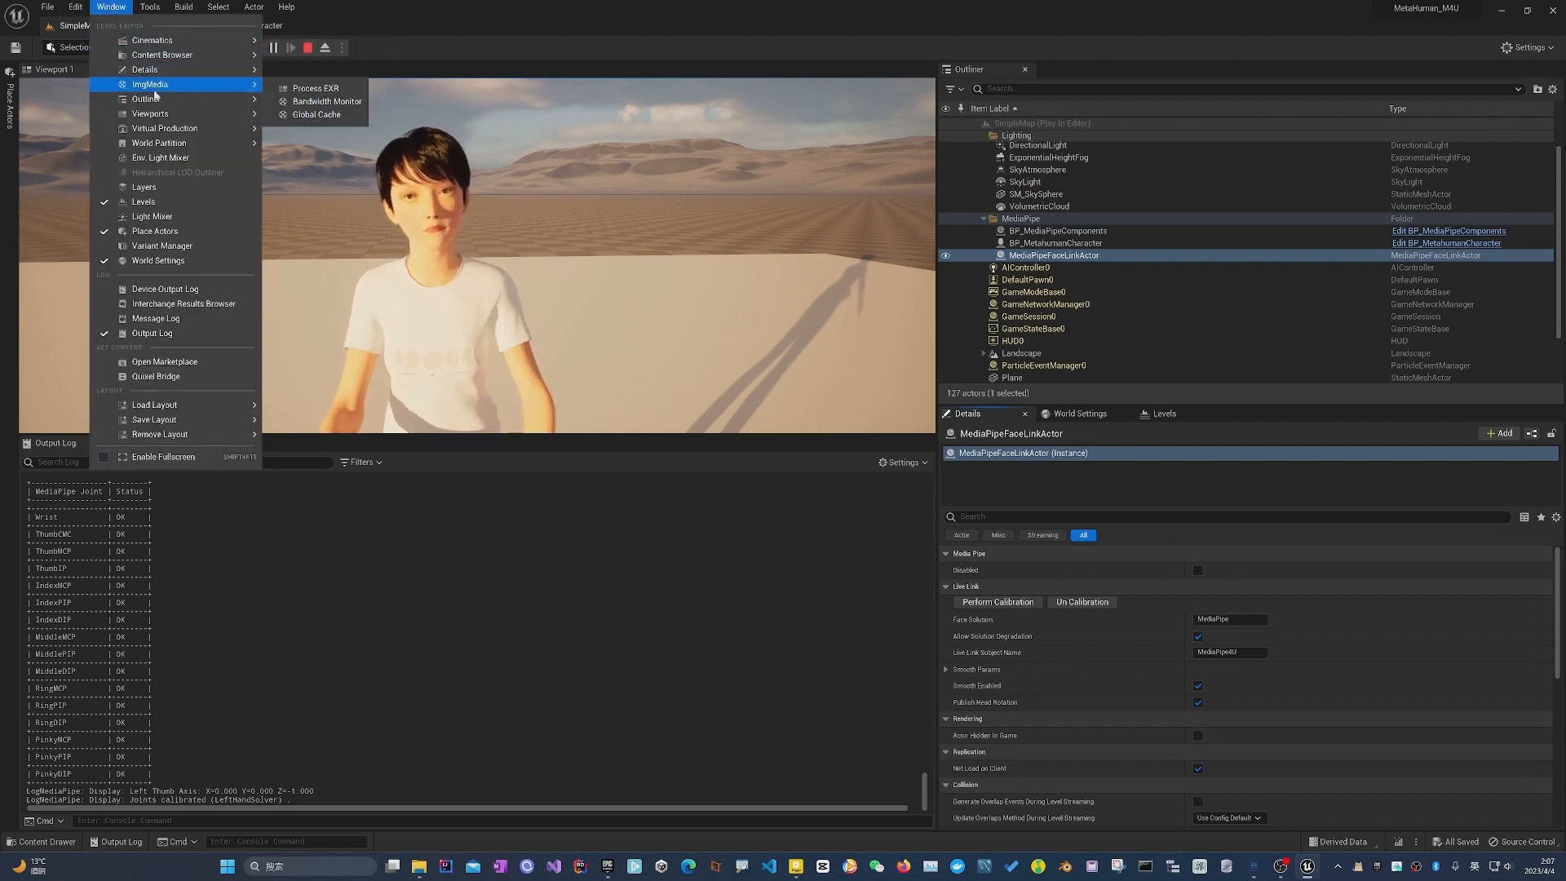
{"action": "mouse_move", "coordinate": [200, 128]}
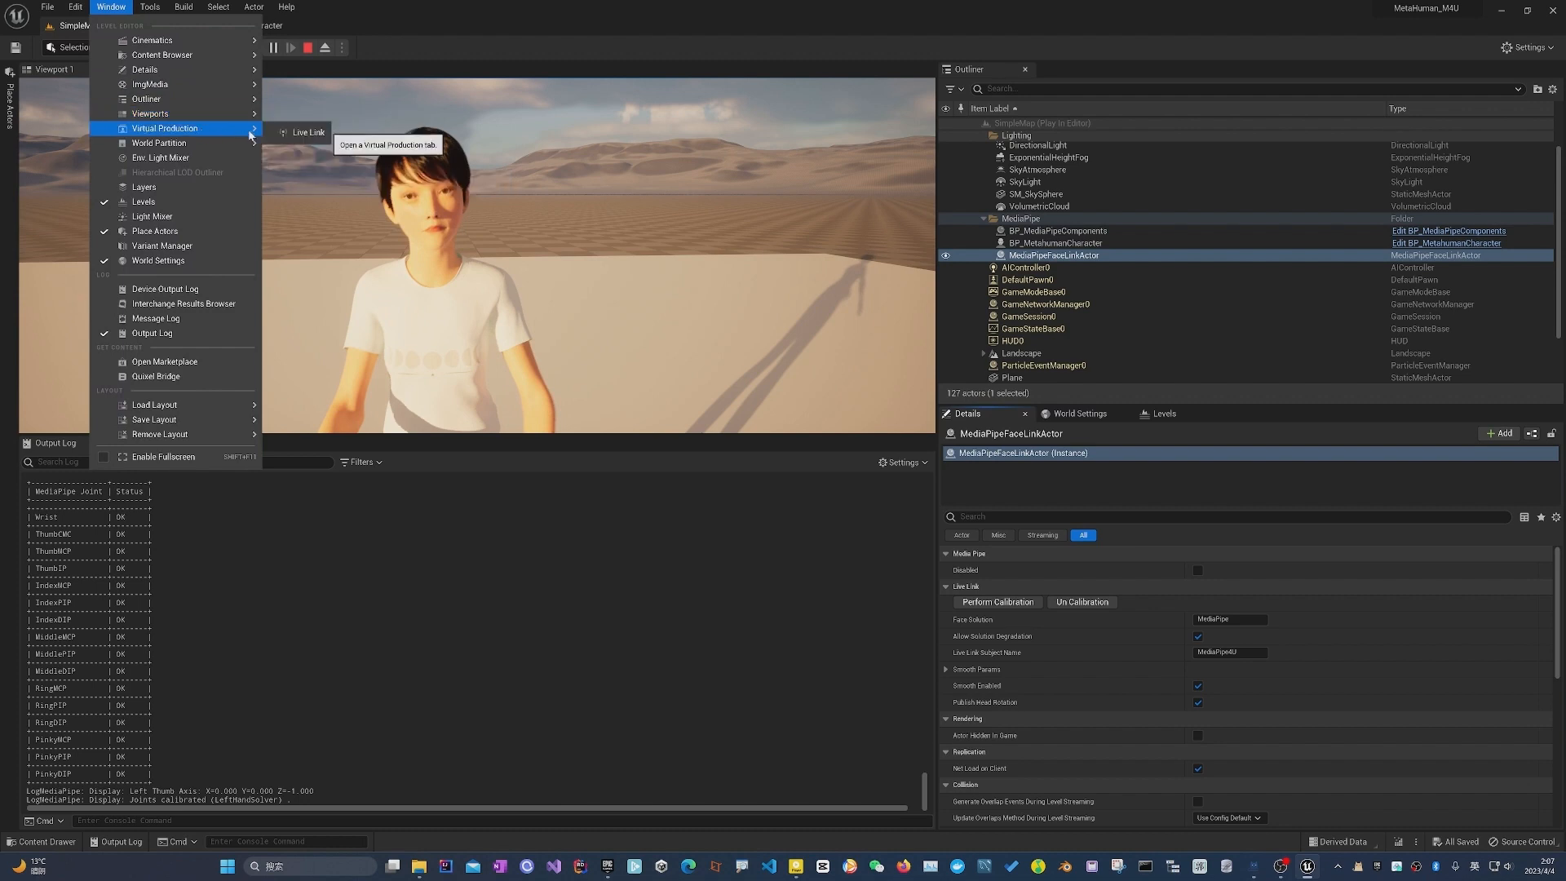
{"action": "left_click", "coordinate": [304, 133]}
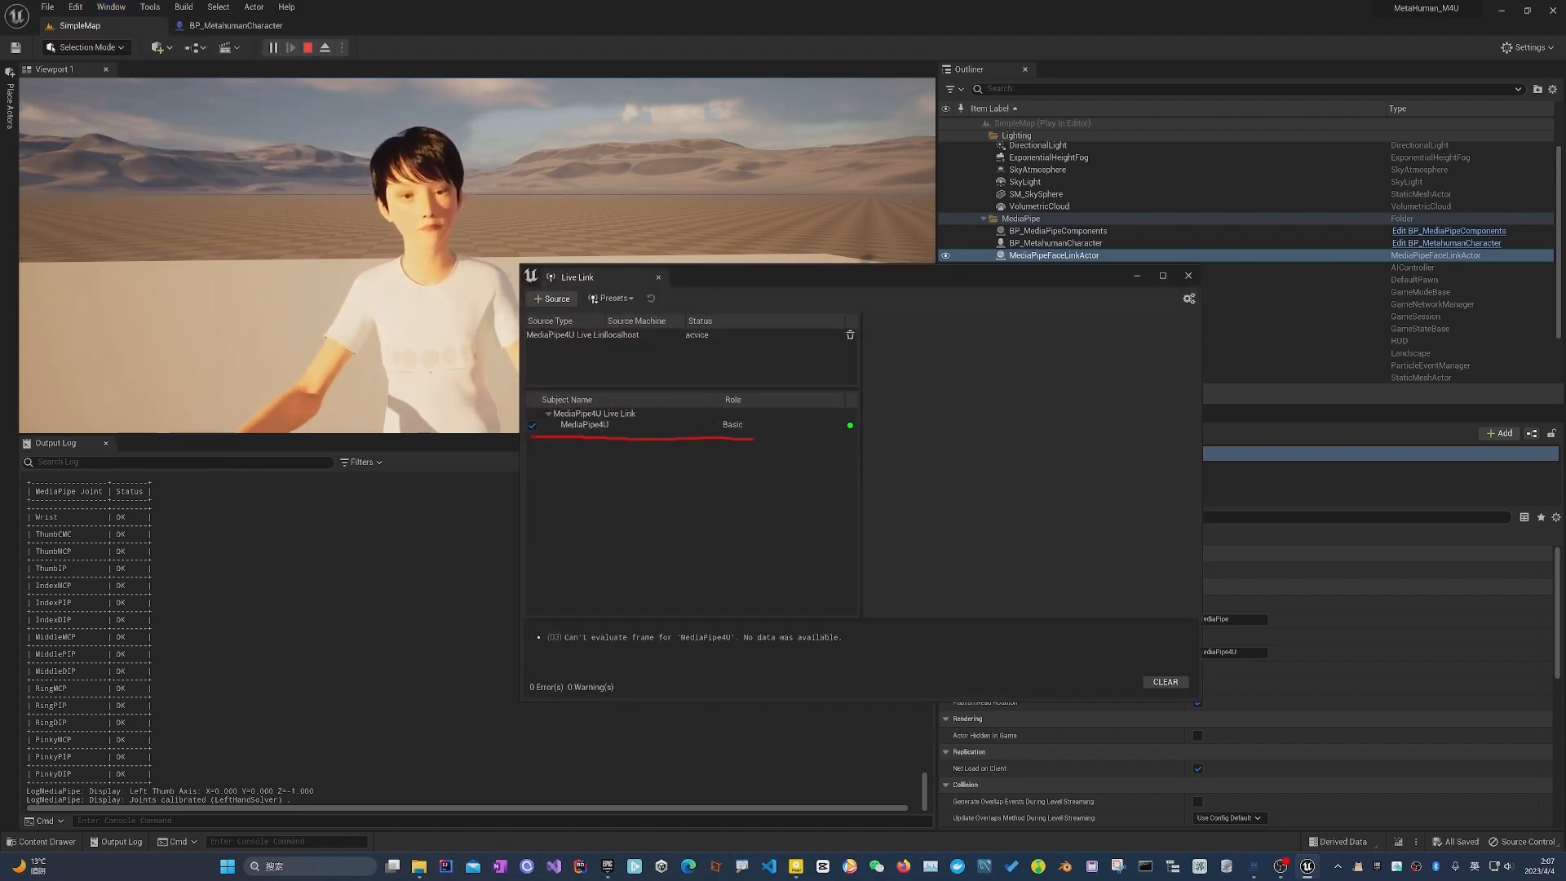
{"action": "left_click_drag", "start_coordinate": [752, 439], "coordinate": [866, 438]}
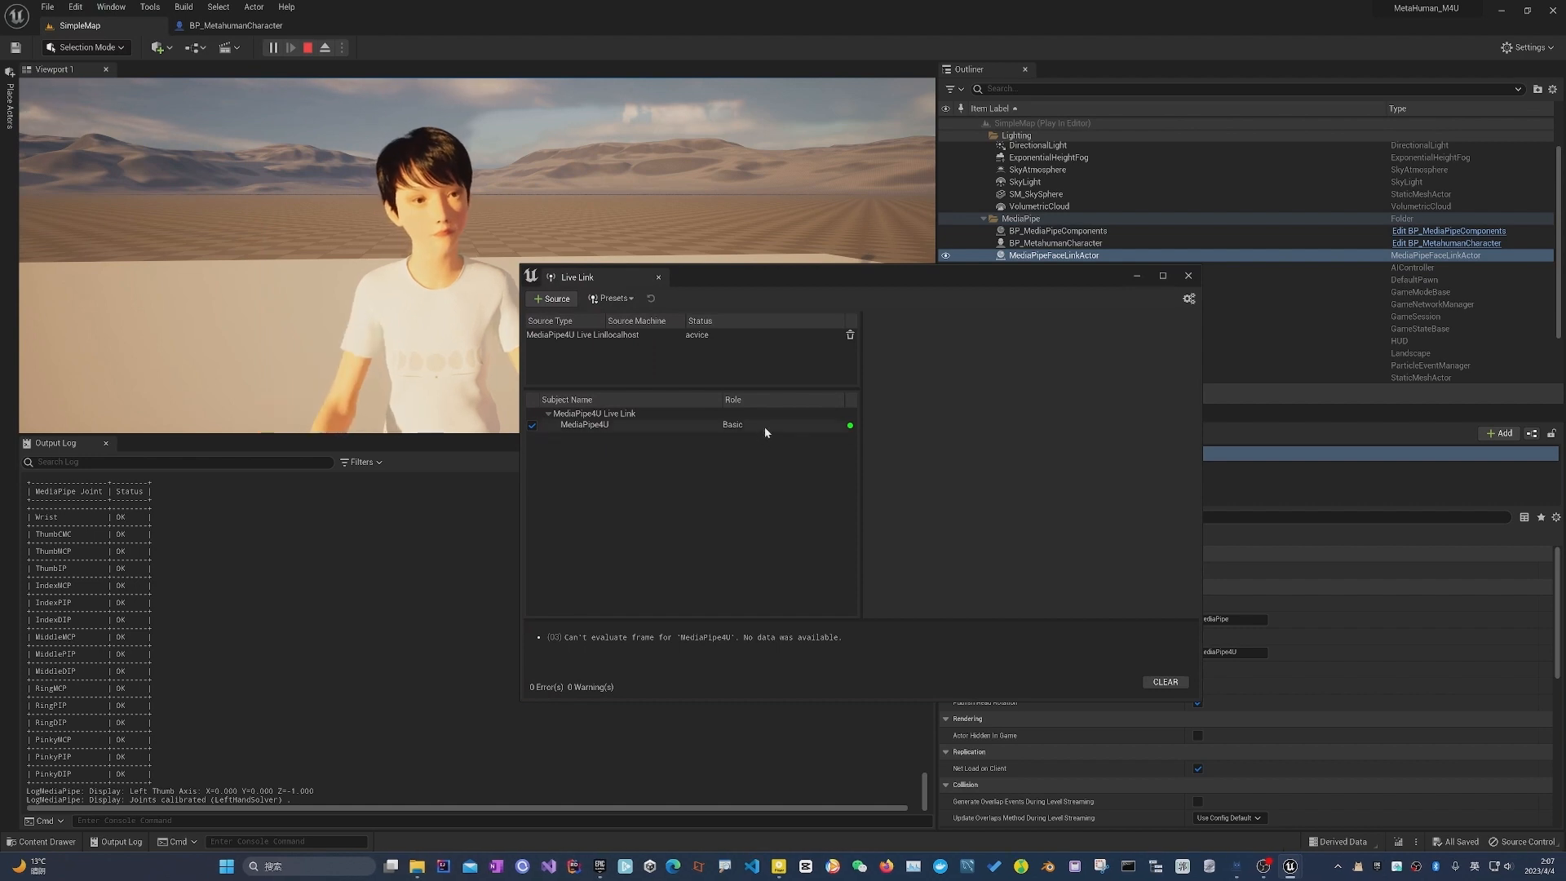
{"action": "left_click", "coordinate": [1186, 276]}
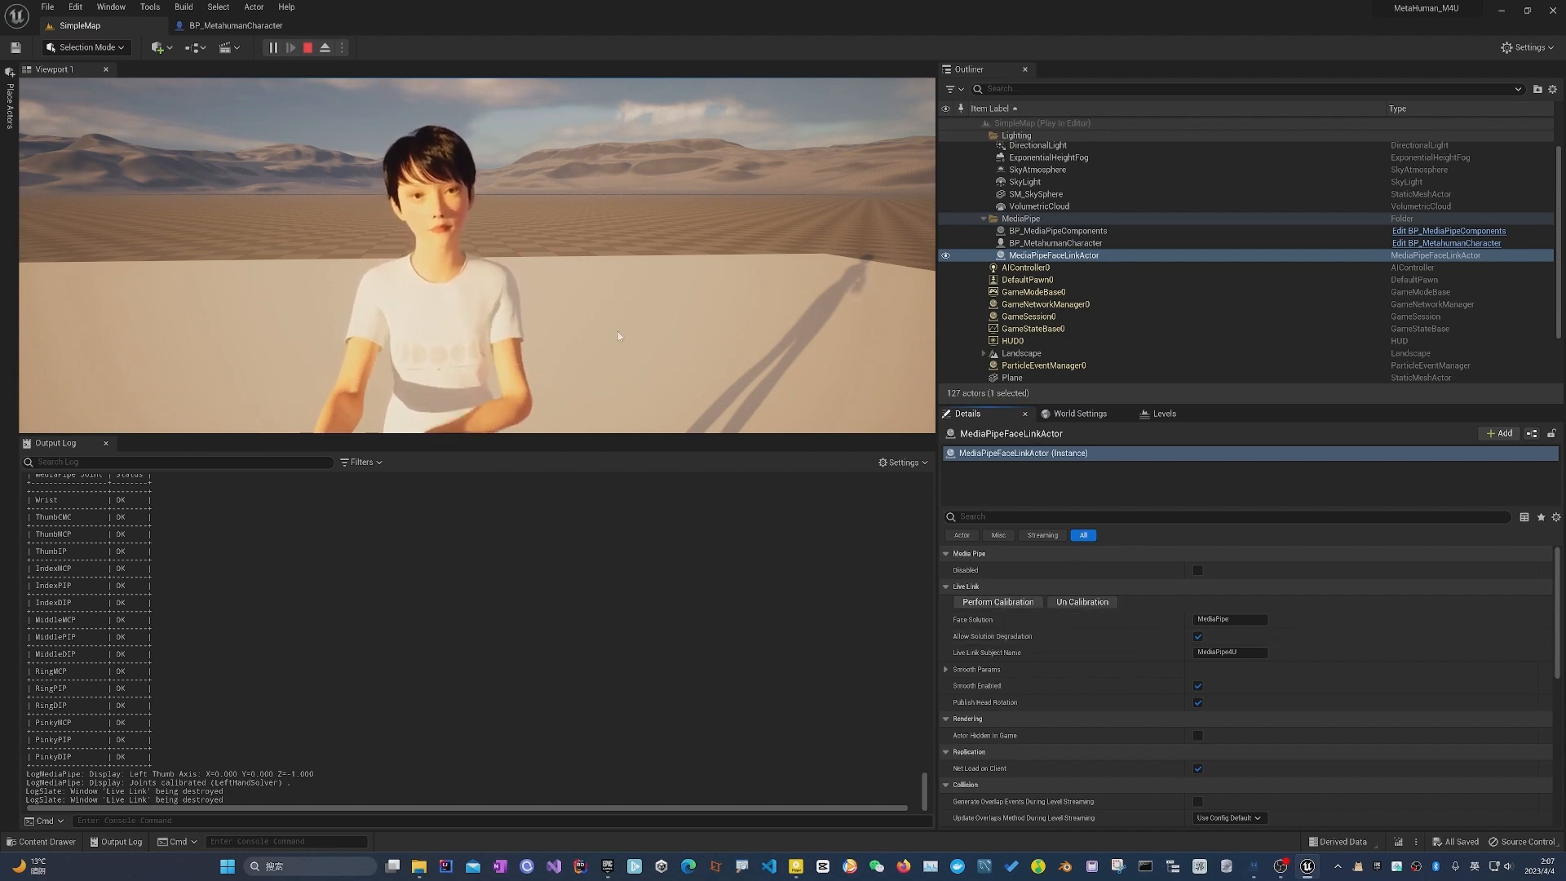
{"action": "left_click", "coordinate": [307, 47]}
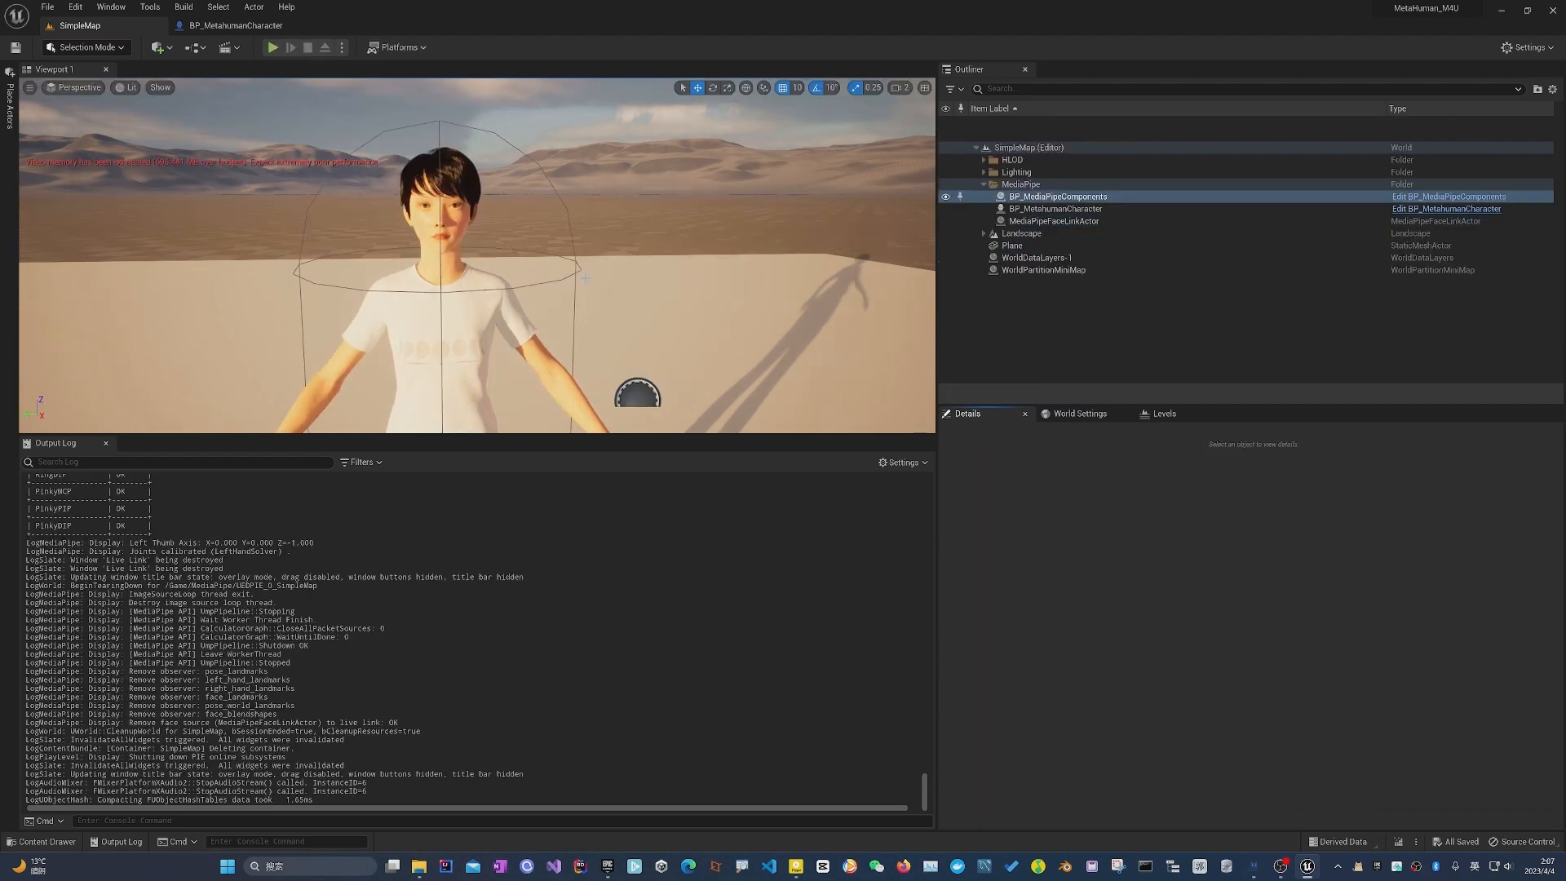